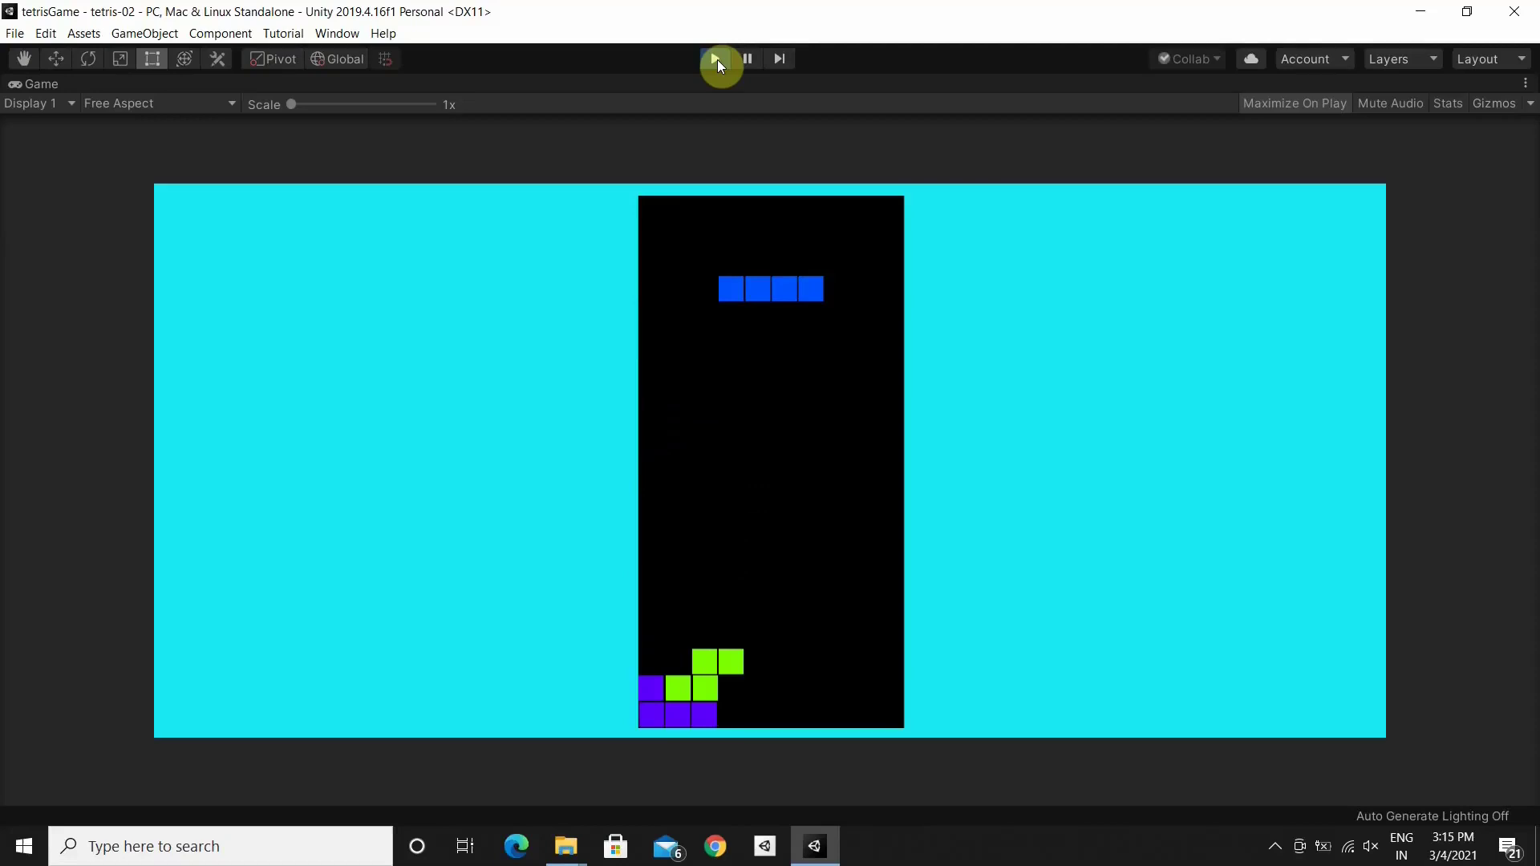
# Shift the blue bar left and right, then steer and speed the purple piece down
pyautogui.press('Right')
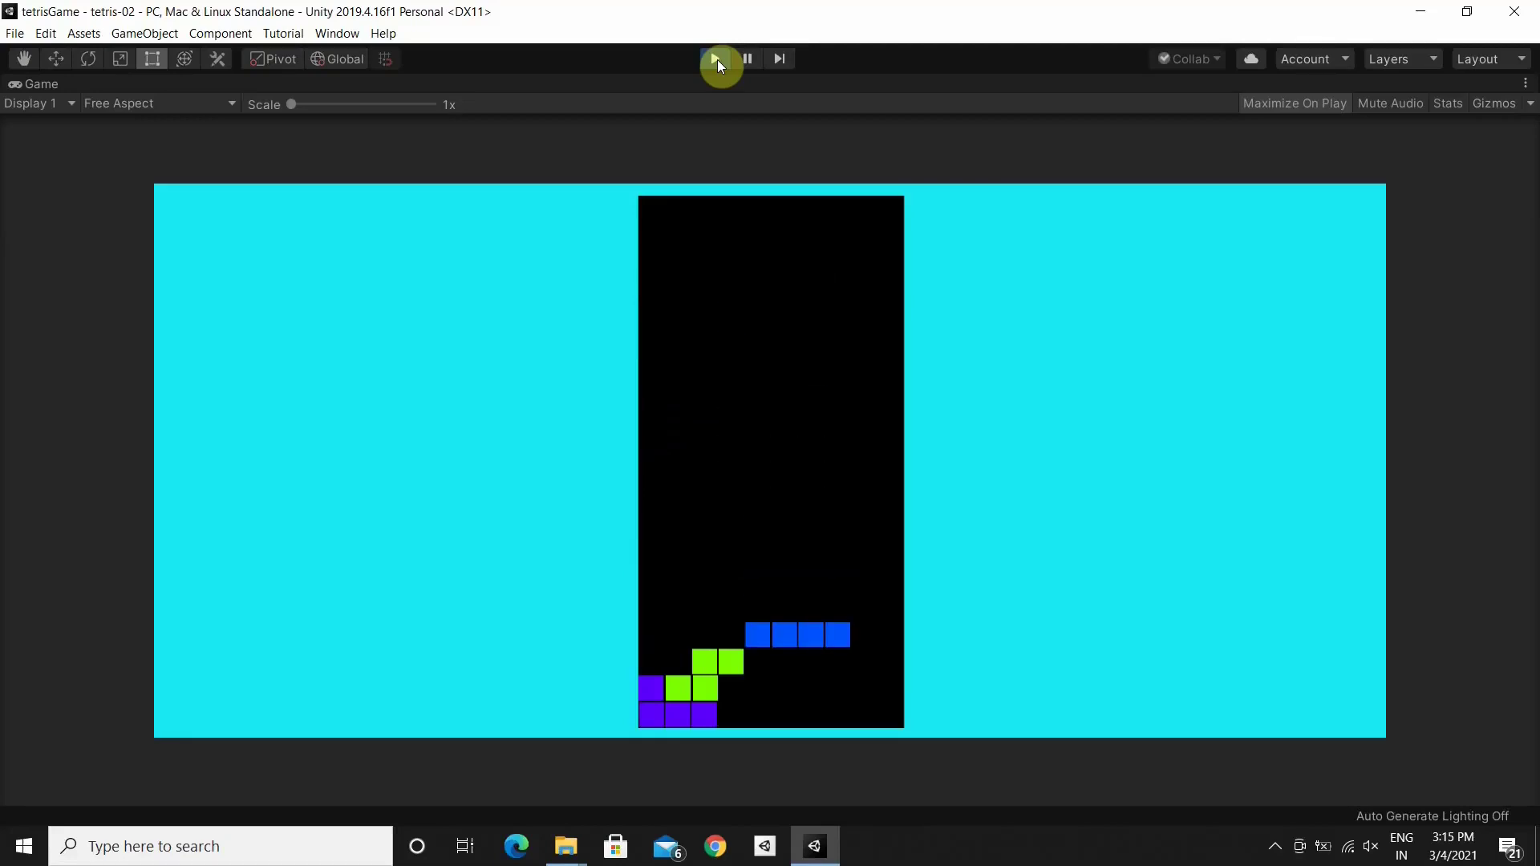
pyautogui.press('Left')
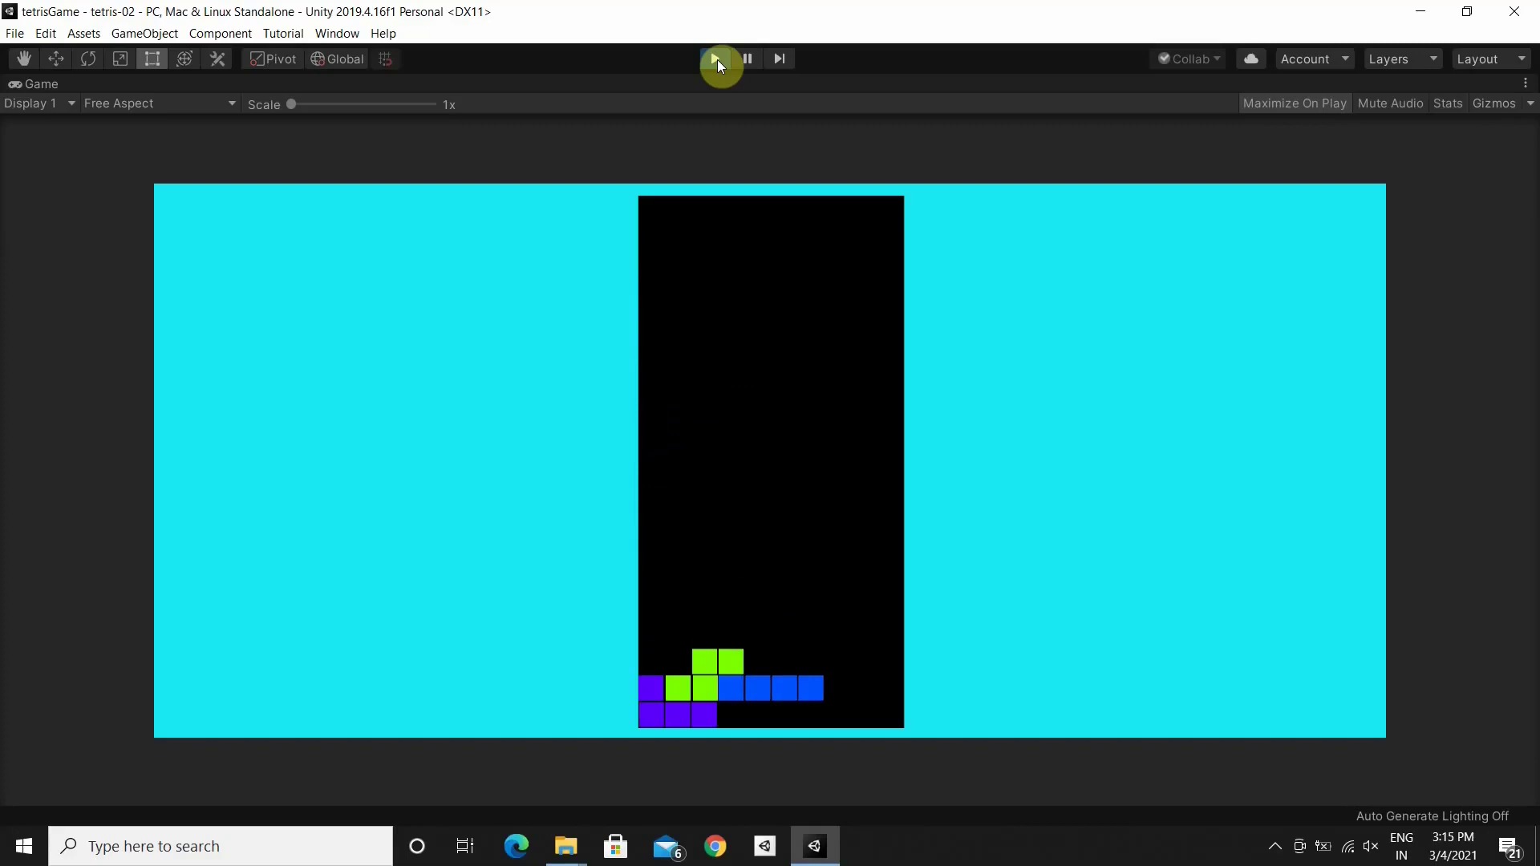
pyautogui.press('Right')
pyautogui.press('Right')
pyautogui.press('Right')
pyautogui.press('Down')
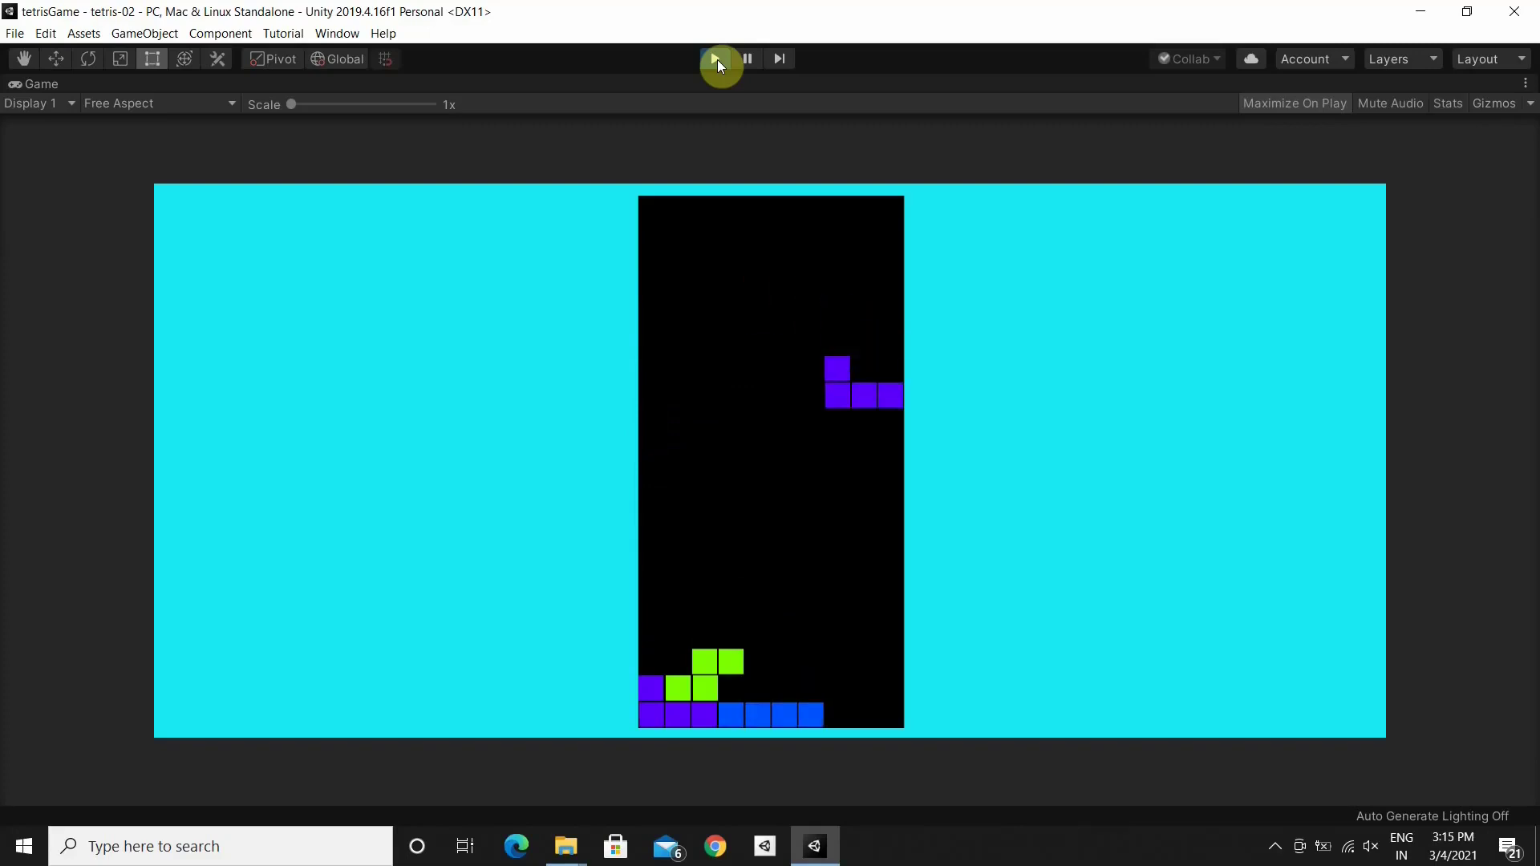
pyautogui.press('Down')
pyautogui.press('Down')
pyautogui.press('Down')
pyautogui.press('Down')
pyautogui.press('Down')
pyautogui.press('Down')
pyautogui.press('Down')
pyautogui.press('Down')
pyautogui.press('Down')
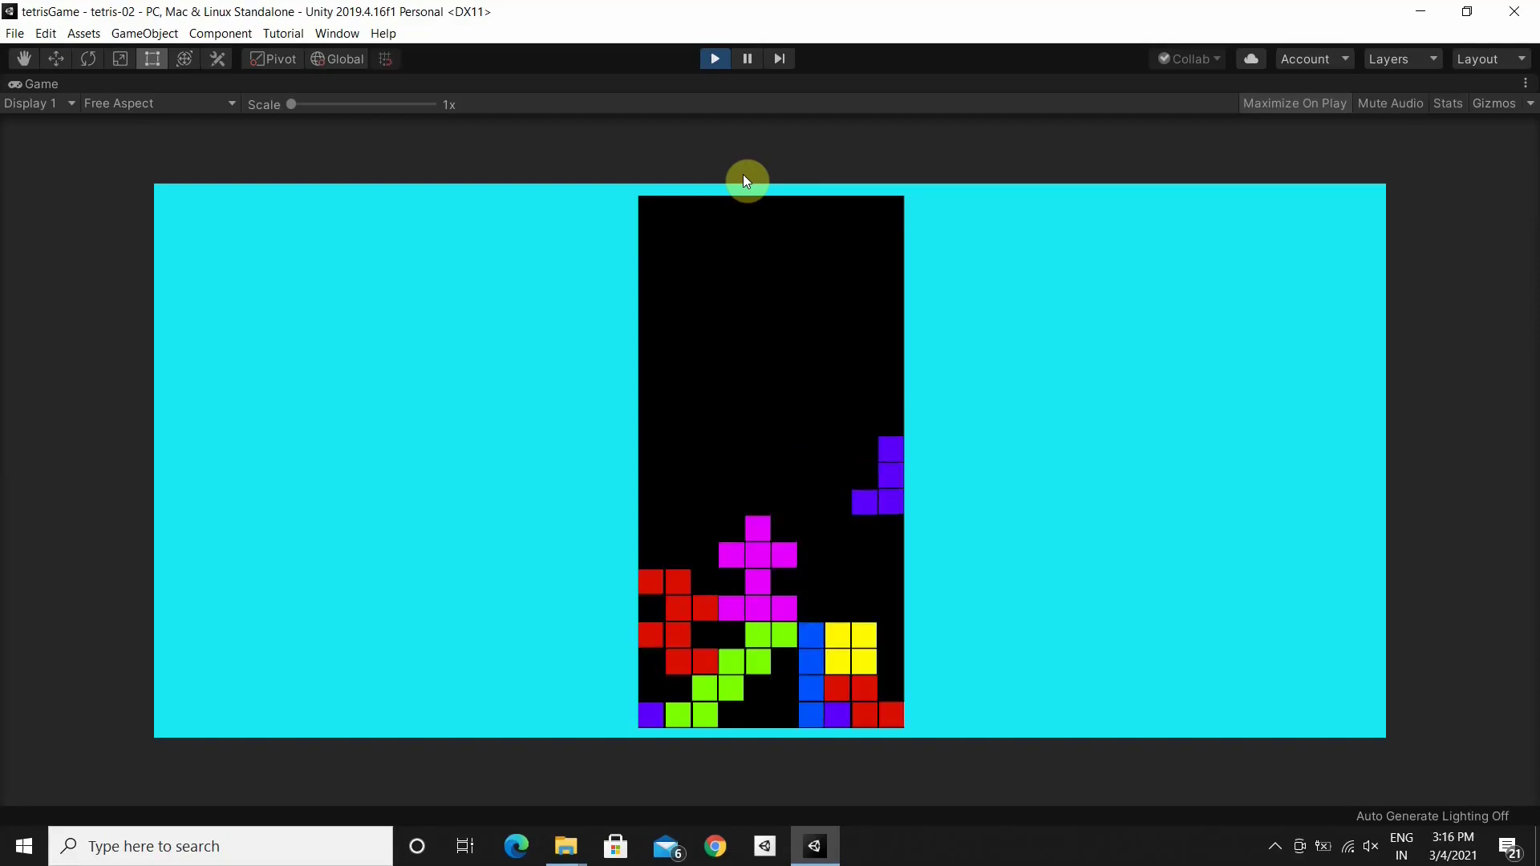
# Rotate, steer and fast-drop the following J, Z, T and O pieces with the arrow keys
pyautogui.press('Up')
pyautogui.press('Down')
pyautogui.press('Down')
pyautogui.press('Down')
pyautogui.press('Up')
pyautogui.press('Right')
pyautogui.press('Right')
pyautogui.press('Down')
pyautogui.press('Down')
pyautogui.press('Down')
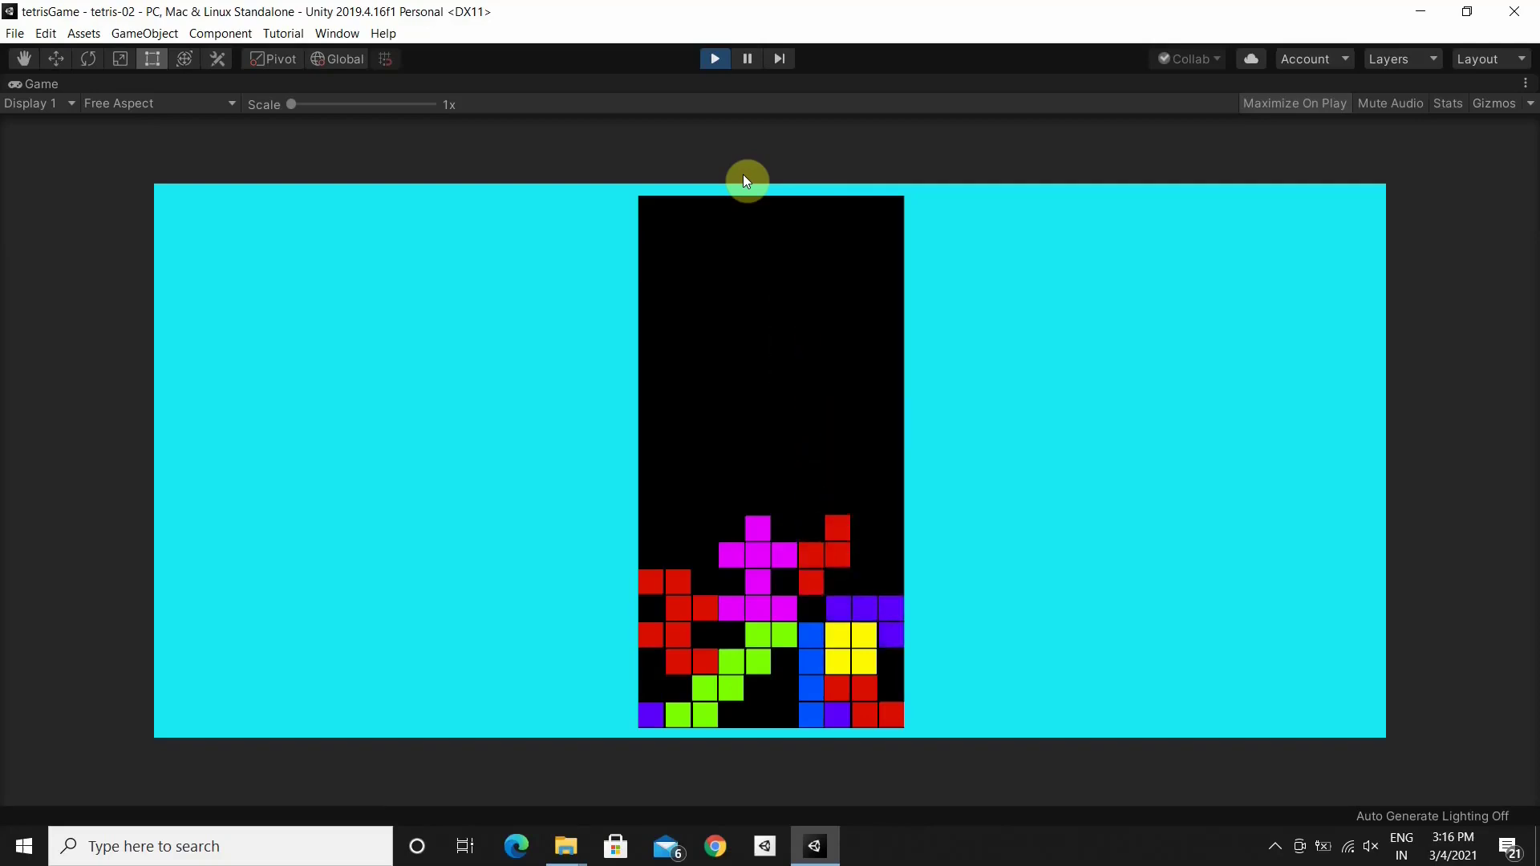
pyautogui.press('Up')
pyautogui.press('Right')
pyautogui.press('Right')
pyautogui.press('Right')
pyautogui.press('Right')
pyautogui.press('Down')
pyautogui.press('Down')
pyautogui.press('Down')
pyautogui.press('Down')
pyautogui.press('Down')
pyautogui.press('Up')
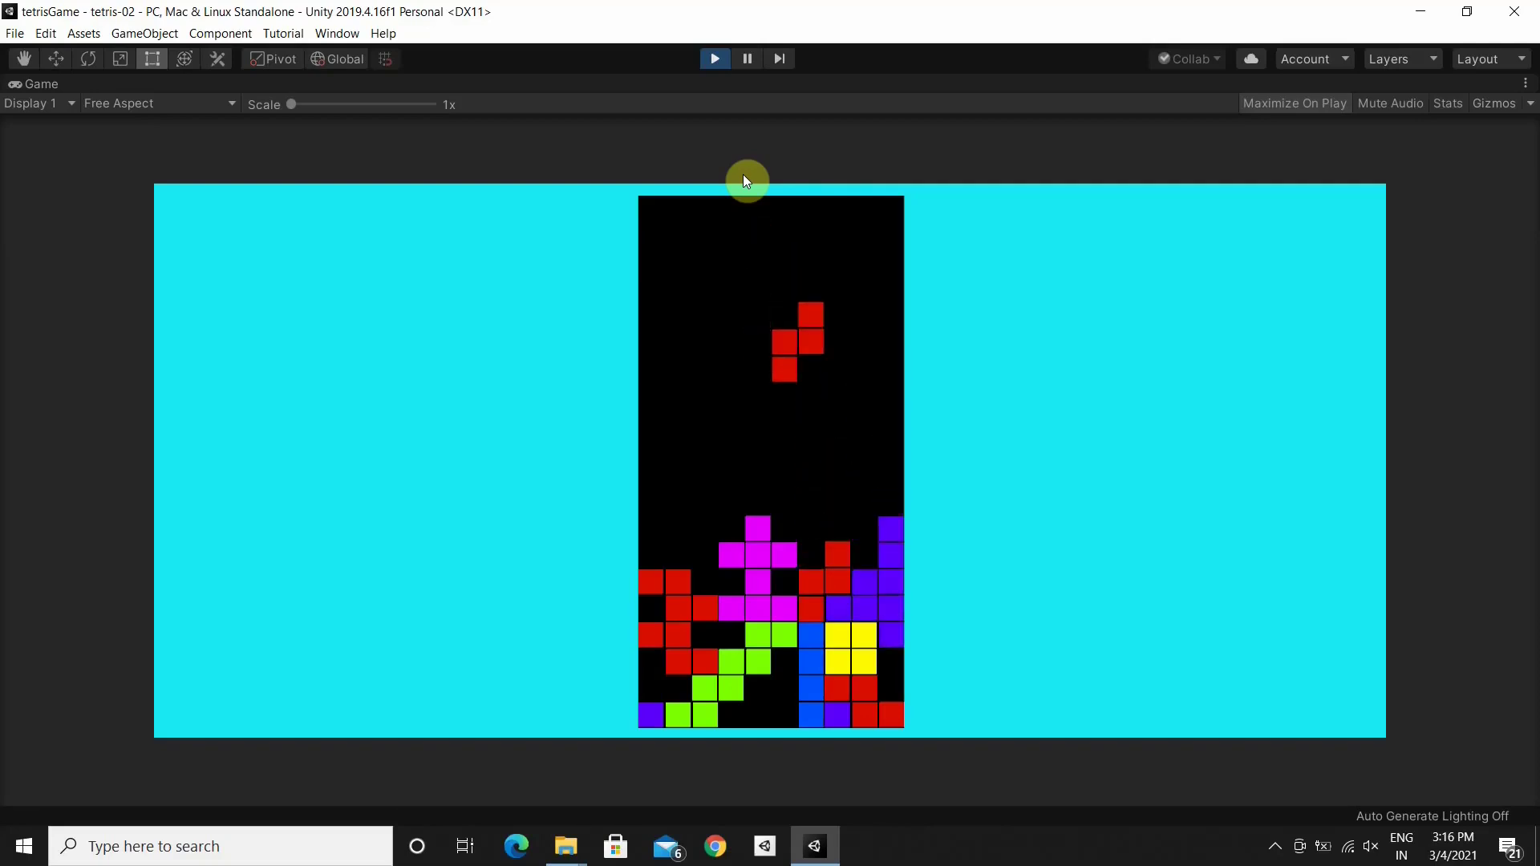
pyautogui.press('Down')
pyautogui.press('Down')
pyautogui.press('Right')
pyautogui.press('Down')
pyautogui.press('Down')
pyautogui.press('Down')
pyautogui.press('Up')
pyautogui.press('Left')
pyautogui.press('Right')
pyautogui.press('Right')
pyautogui.press('Down')
pyautogui.press('Down')
pyautogui.press('Down')
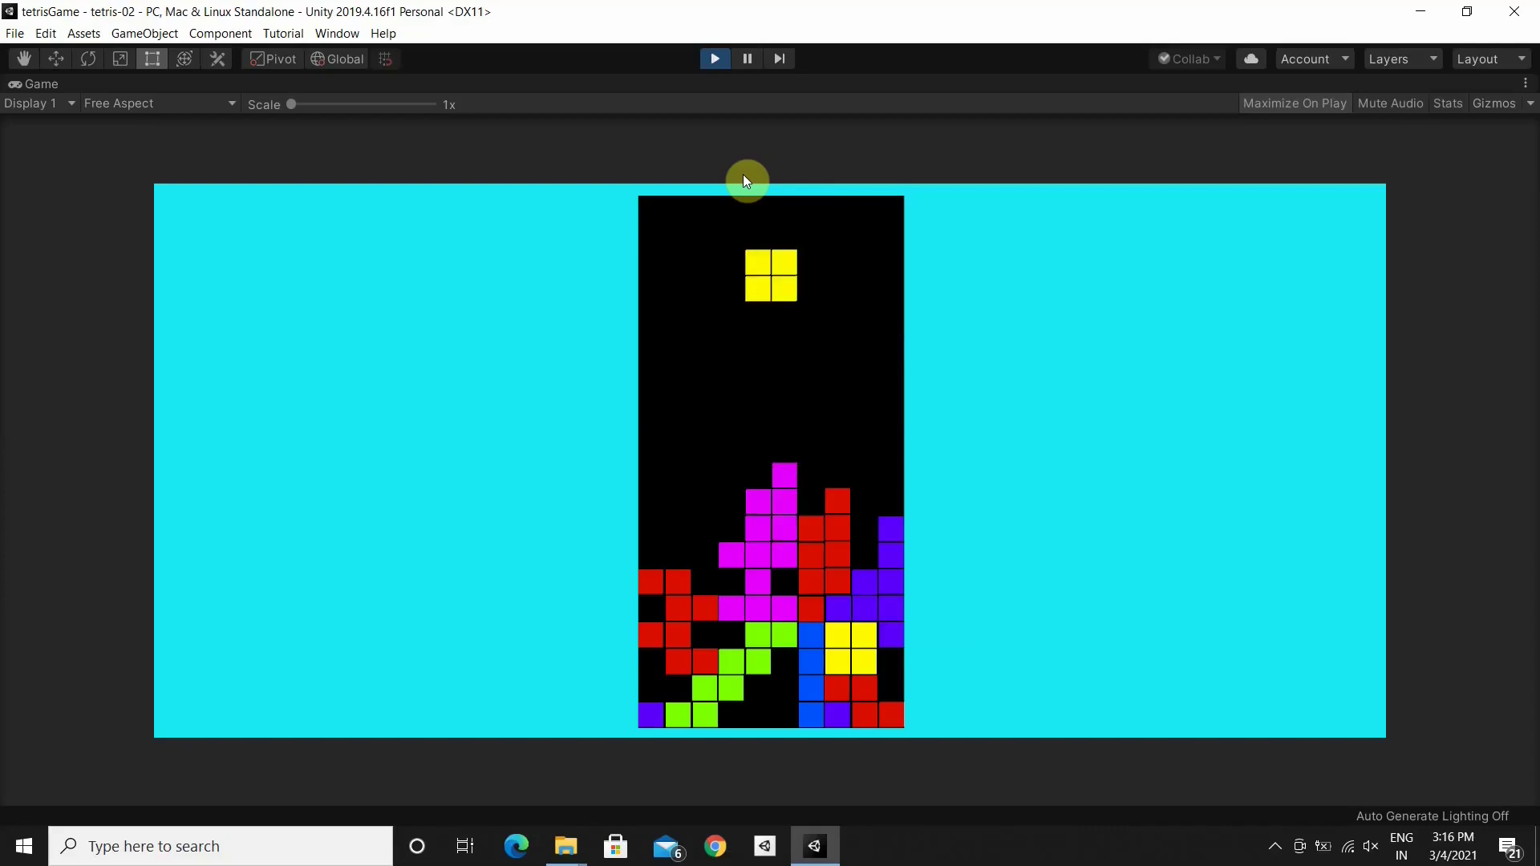
pyautogui.press('Left')
pyautogui.press('Left')
pyautogui.press('Left')
pyautogui.press('Down')
pyautogui.press('Down')
pyautogui.press('Down')
pyautogui.press('Up')
pyautogui.press('Left')
pyautogui.press('Left')
pyautogui.press('Up')
pyautogui.press('Up')
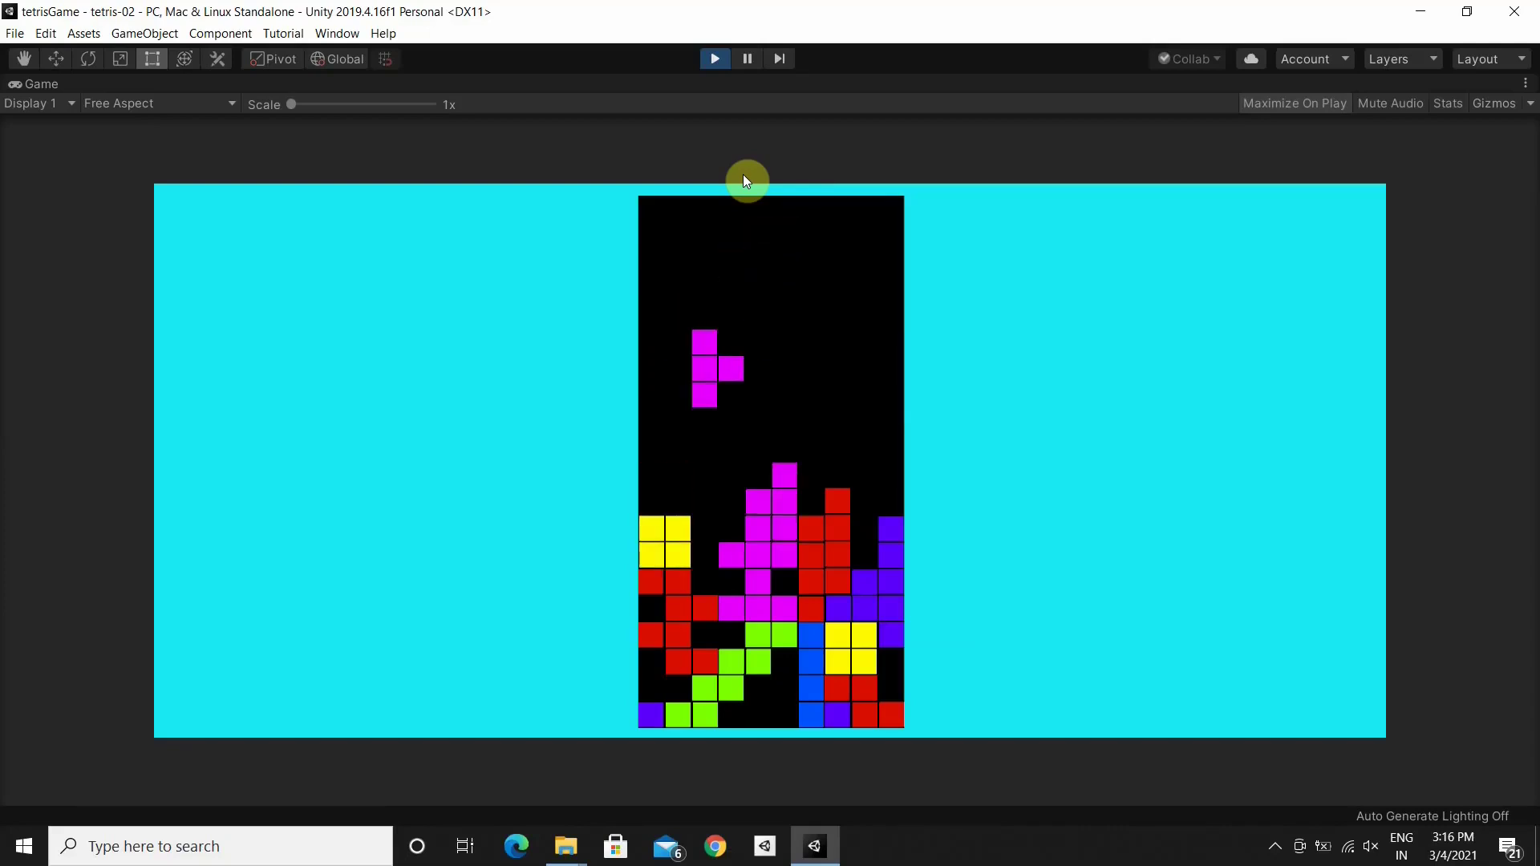
pyautogui.press('Down')
pyautogui.press('Down')
pyautogui.press('Down')
pyautogui.press('Down')
pyautogui.press('Down')
pyautogui.press('Down')
pyautogui.press('Up')
pyautogui.press('Right')
pyautogui.press('Right')
pyautogui.press('Right')
pyautogui.press('Up')
pyautogui.press('Down')
pyautogui.press('Down')
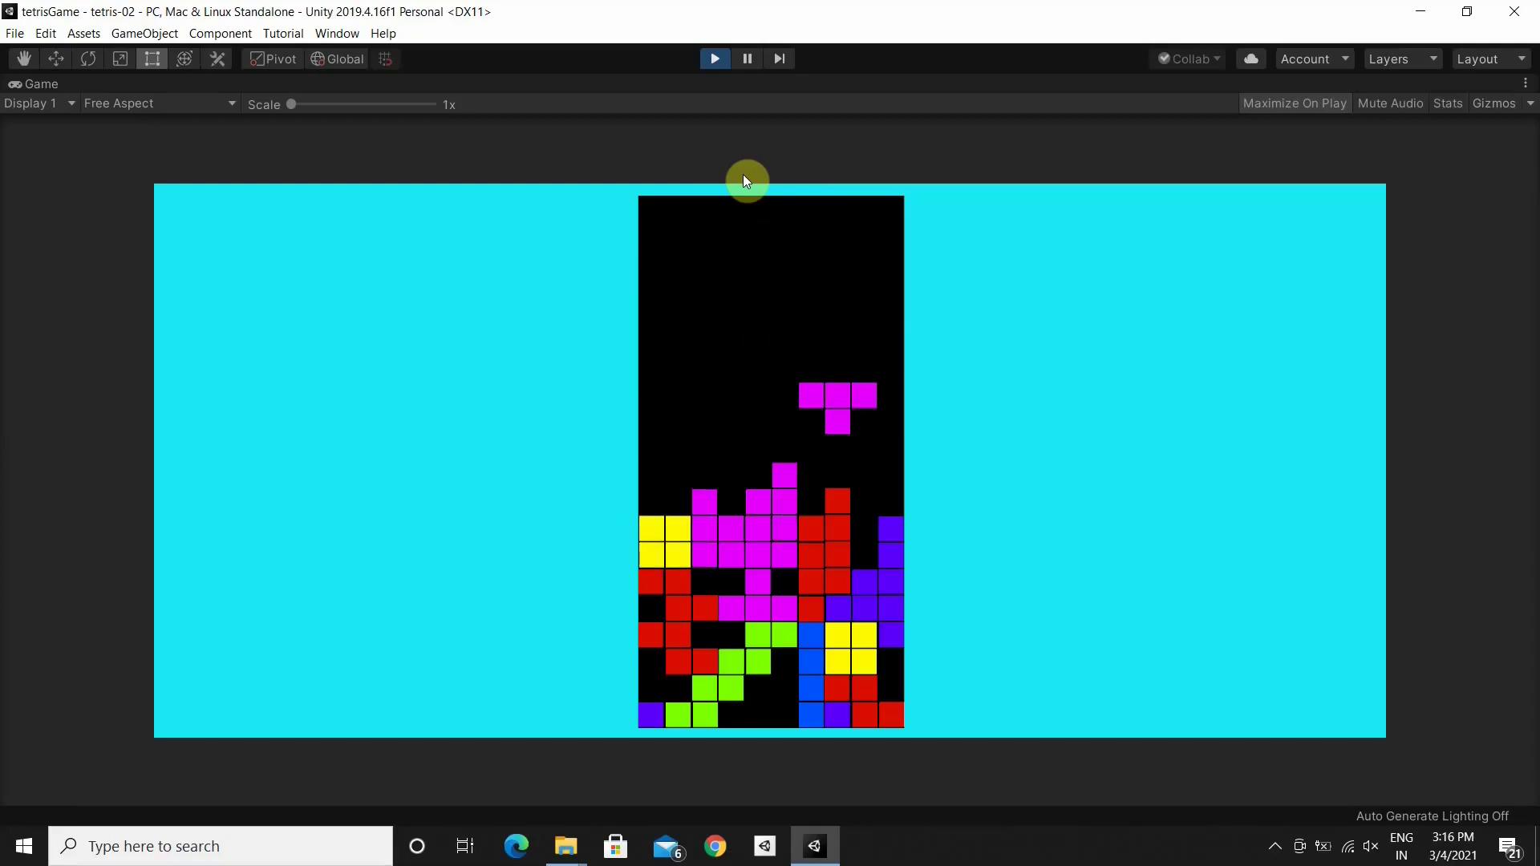
pyautogui.press('Left')
pyautogui.press('Left')
pyautogui.press('Left')
pyautogui.press('Down')
pyautogui.press('Down')
pyautogui.press('Down')
pyautogui.press('Up')
pyautogui.press('Down')
pyautogui.press('Down')
pyautogui.press('Down')
pyautogui.press('Left')
pyautogui.press('Left')
pyautogui.press('Down')
pyautogui.press('Down')
pyautogui.press('Down')
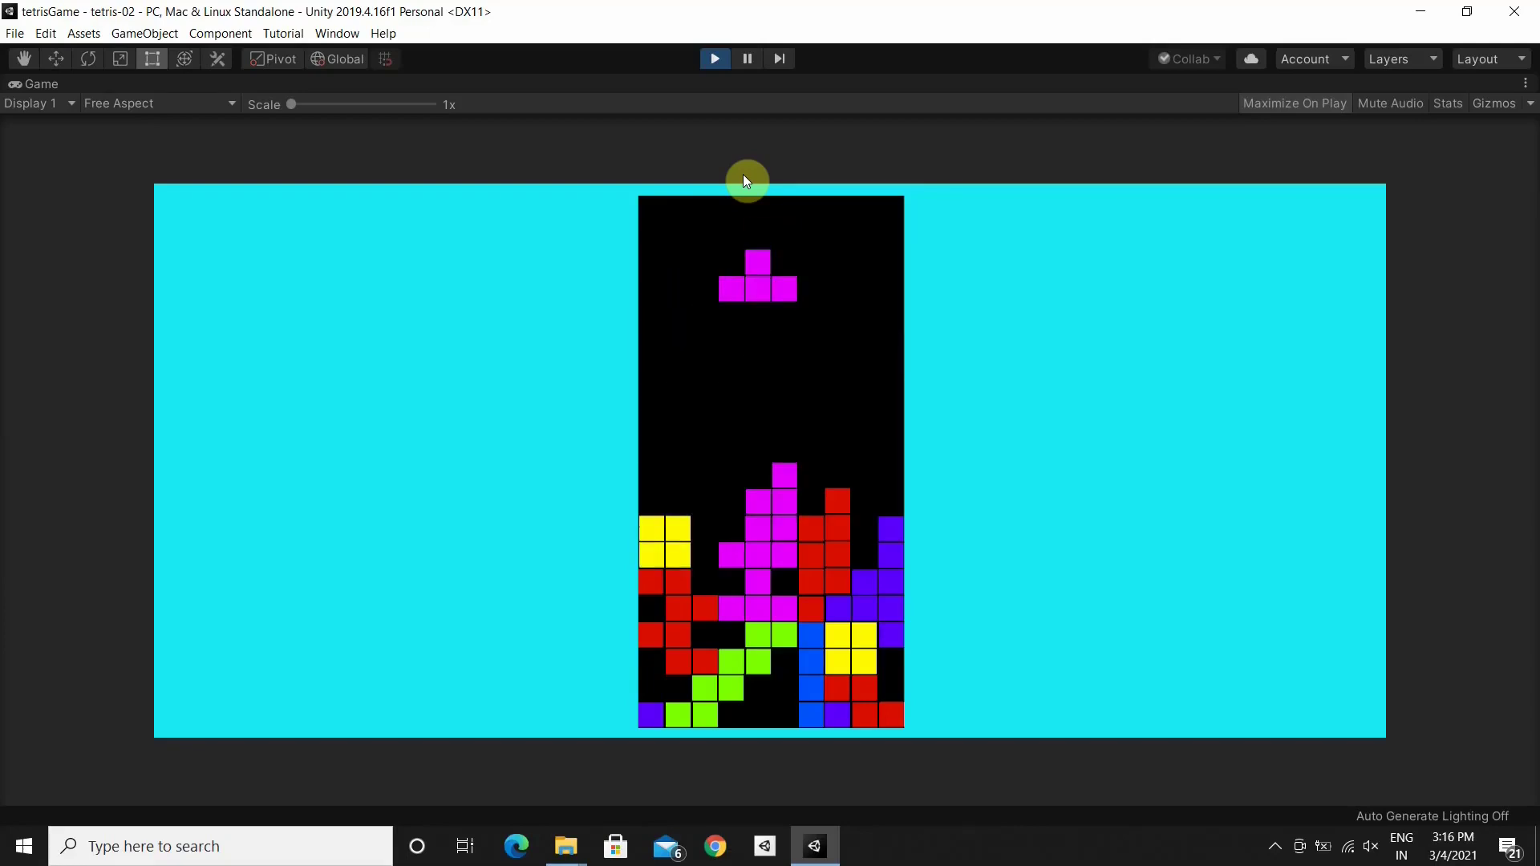
pyautogui.press('Up')
pyautogui.press('Left')
pyautogui.press('Left')
pyautogui.press('Down')
pyautogui.press('Down')
pyautogui.press('Down')
pyautogui.press('Down')
pyautogui.press('Down')
pyautogui.press('Down')
pyautogui.press('Up')
pyautogui.press('Right')
pyautogui.press('Right')
pyautogui.press('Down')
pyautogui.press('Down')
pyautogui.press('Up')
pyautogui.press('Left')
pyautogui.press('Left')
pyautogui.press('Left')
pyautogui.press('Down')
pyautogui.press('Down')
pyautogui.press('Down')
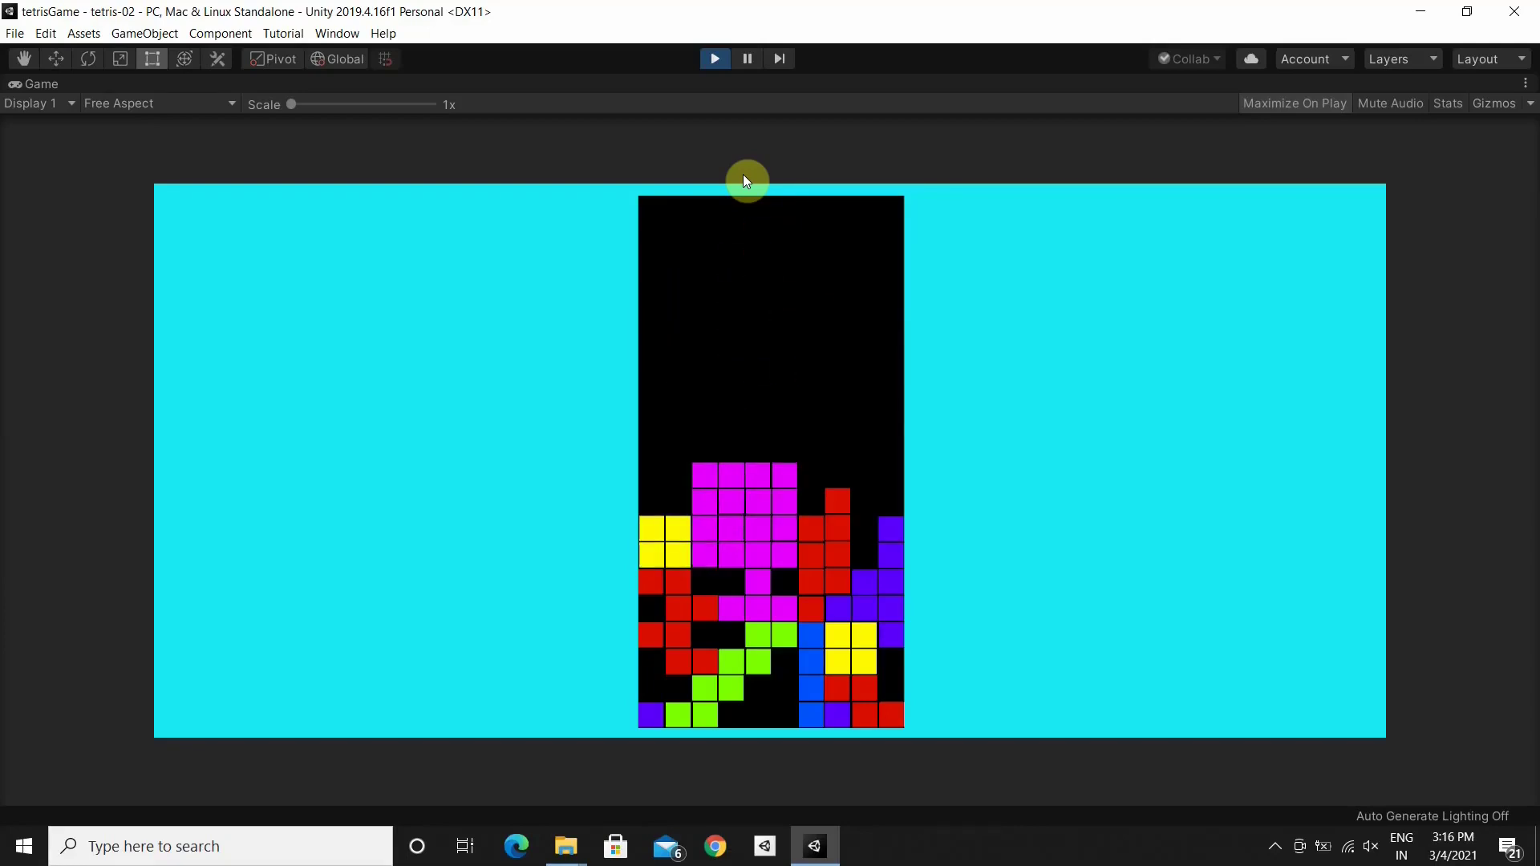
pyautogui.press('Up')
pyautogui.press('Right')
# Stop the running game and create a new scene in the Scenes folder
pyautogui.hotkey('ctrl', 'p')
pyautogui.click(1057, 282)
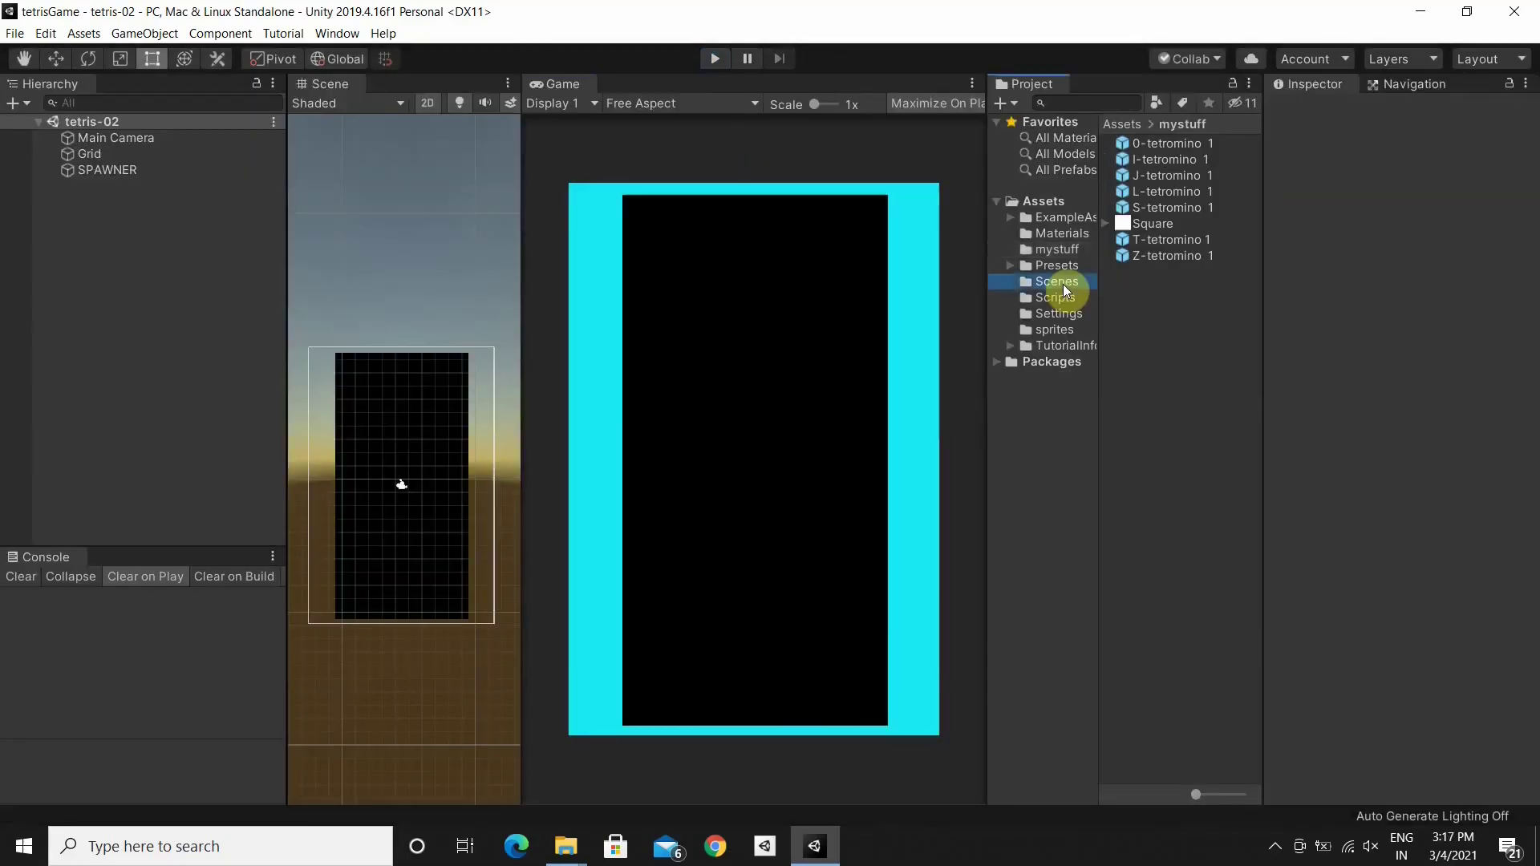
pyautogui.rightClick(1156, 229)
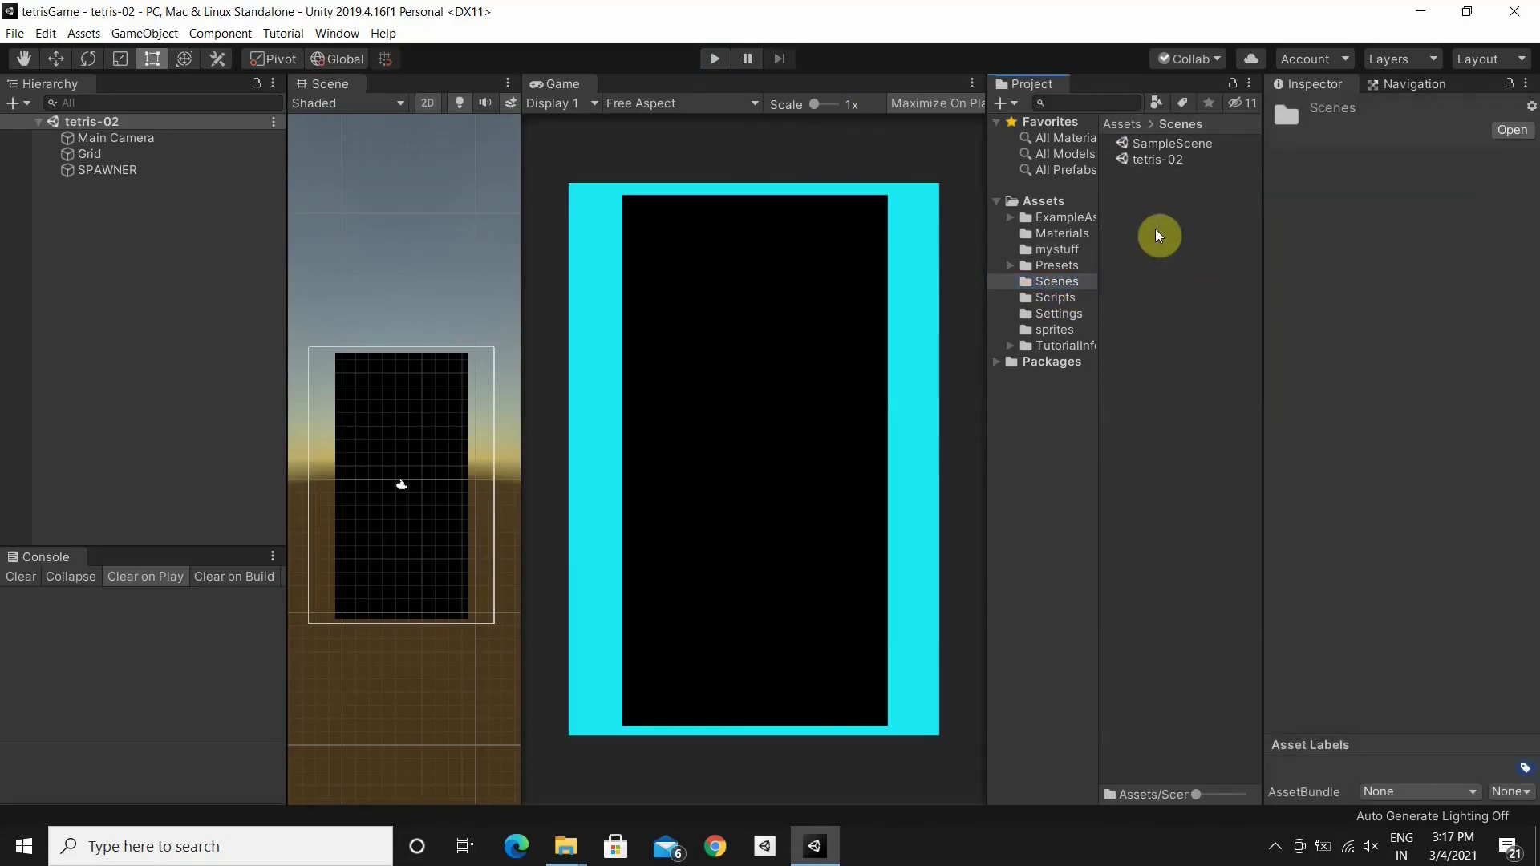
pyautogui.moveTo(1224, 245)
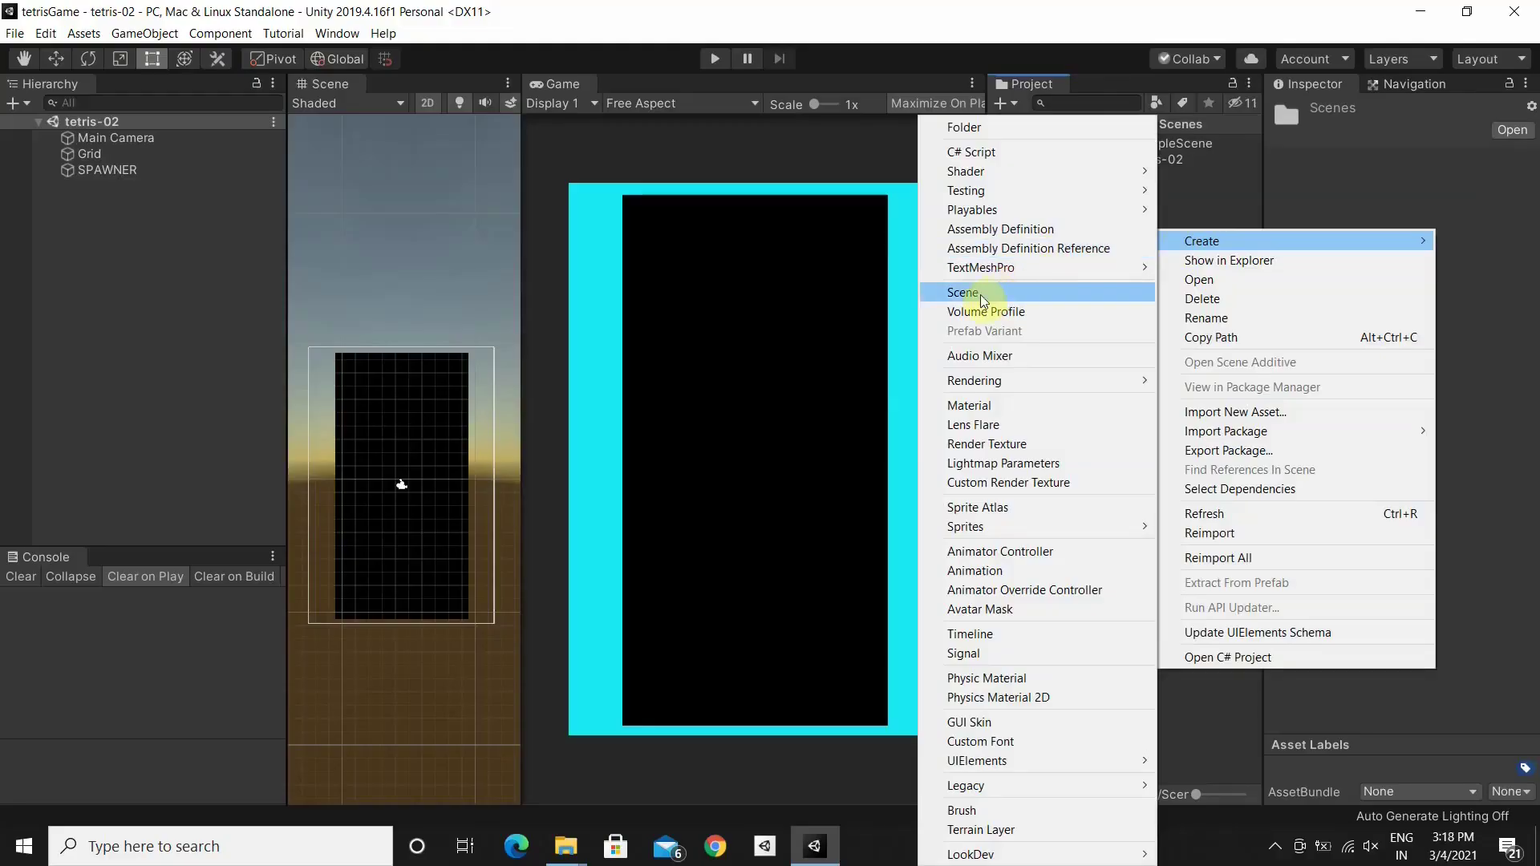
pyautogui.click(985, 302)
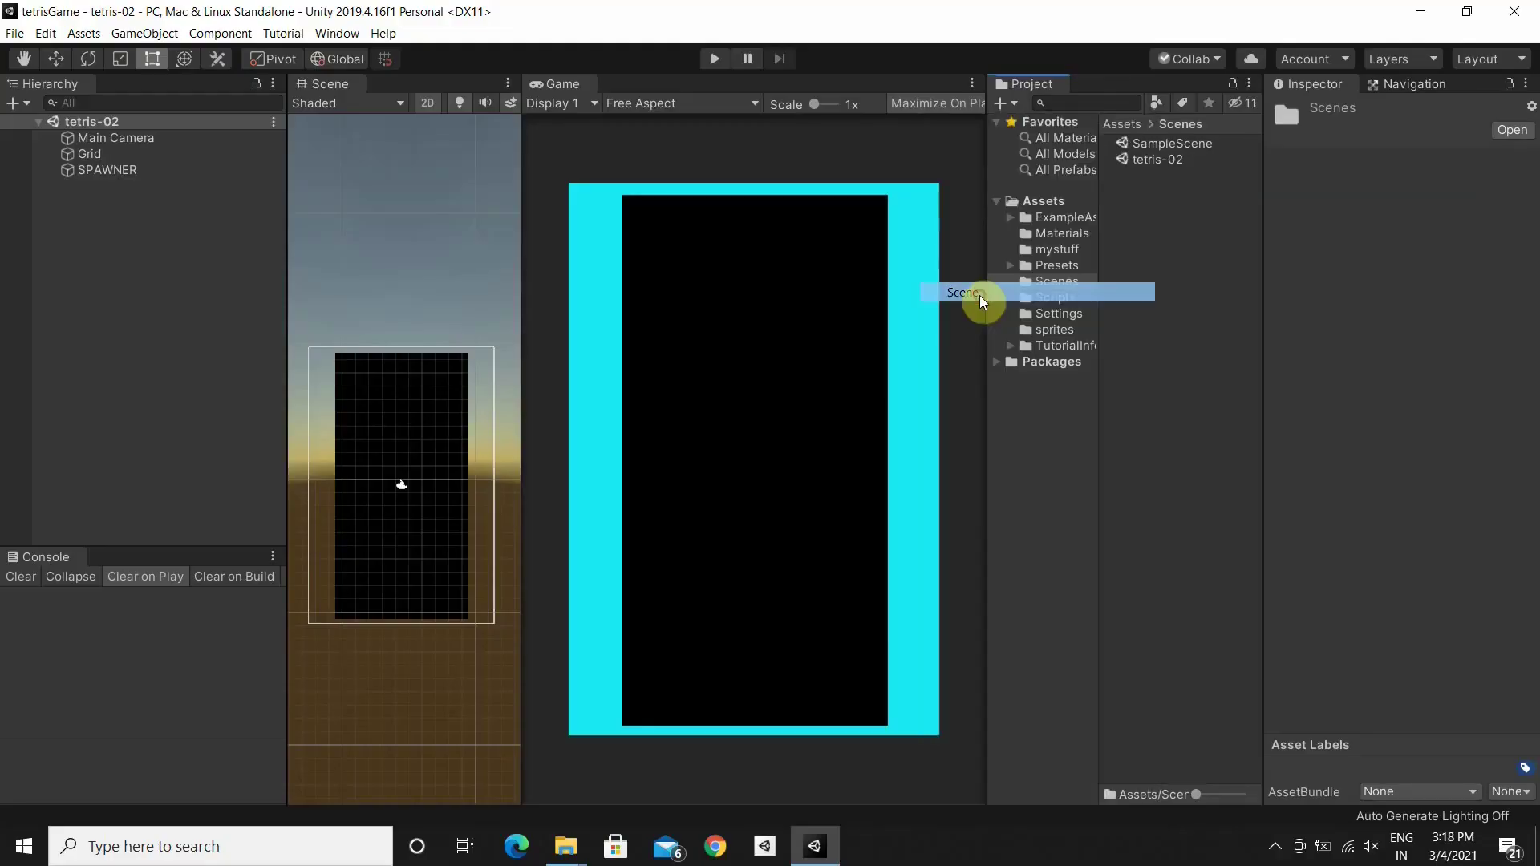
# Name the new scene Test-Tetris and open it
pyautogui.press('BackSpace')
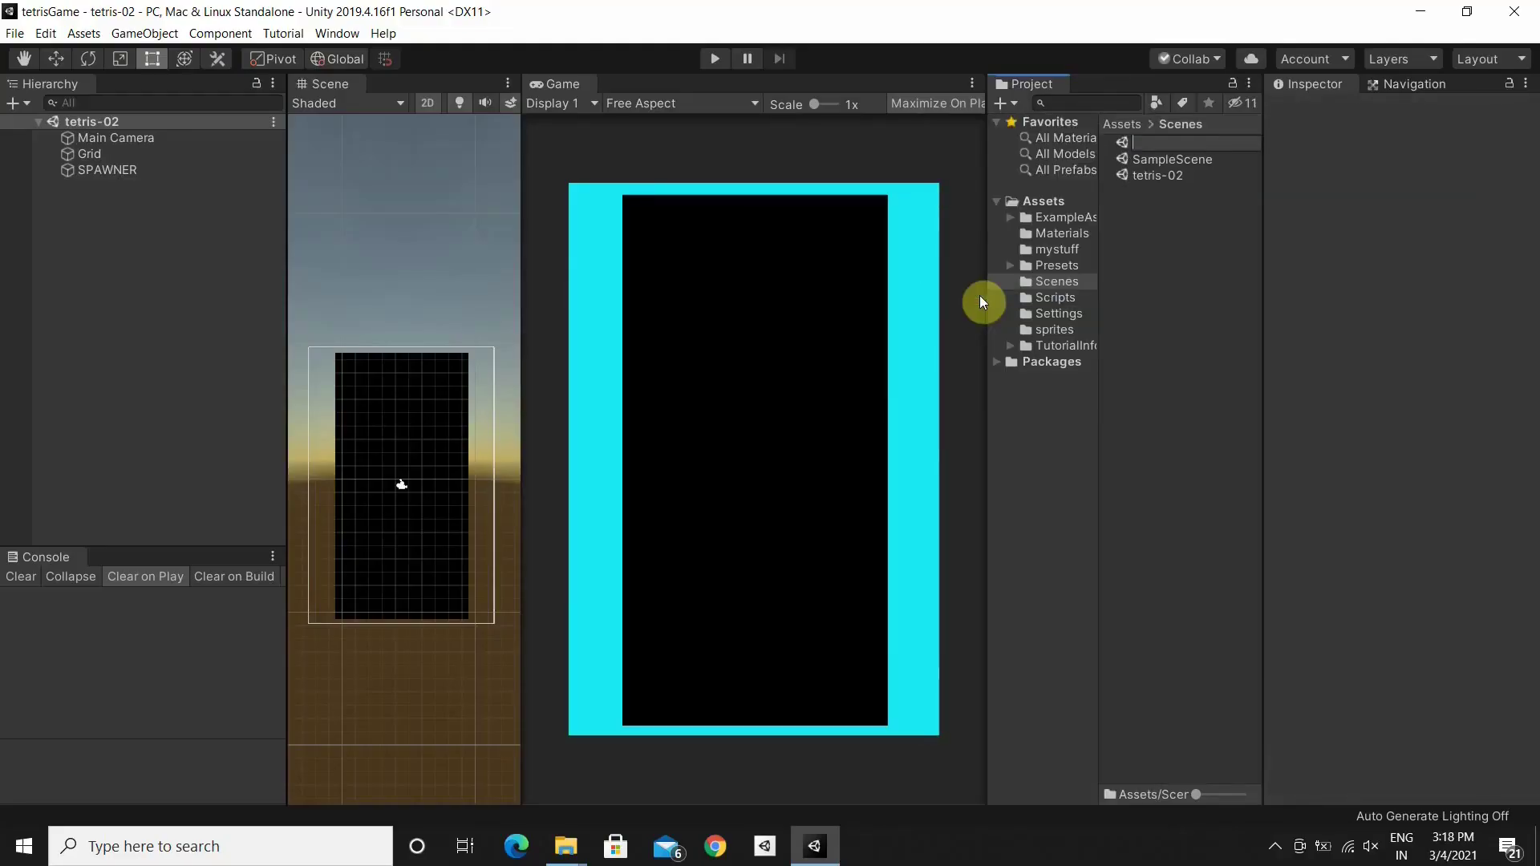
pyautogui.write('Tes')
pyautogui.write('t-T')
pyautogui.write('etri')
pyautogui.write('s')
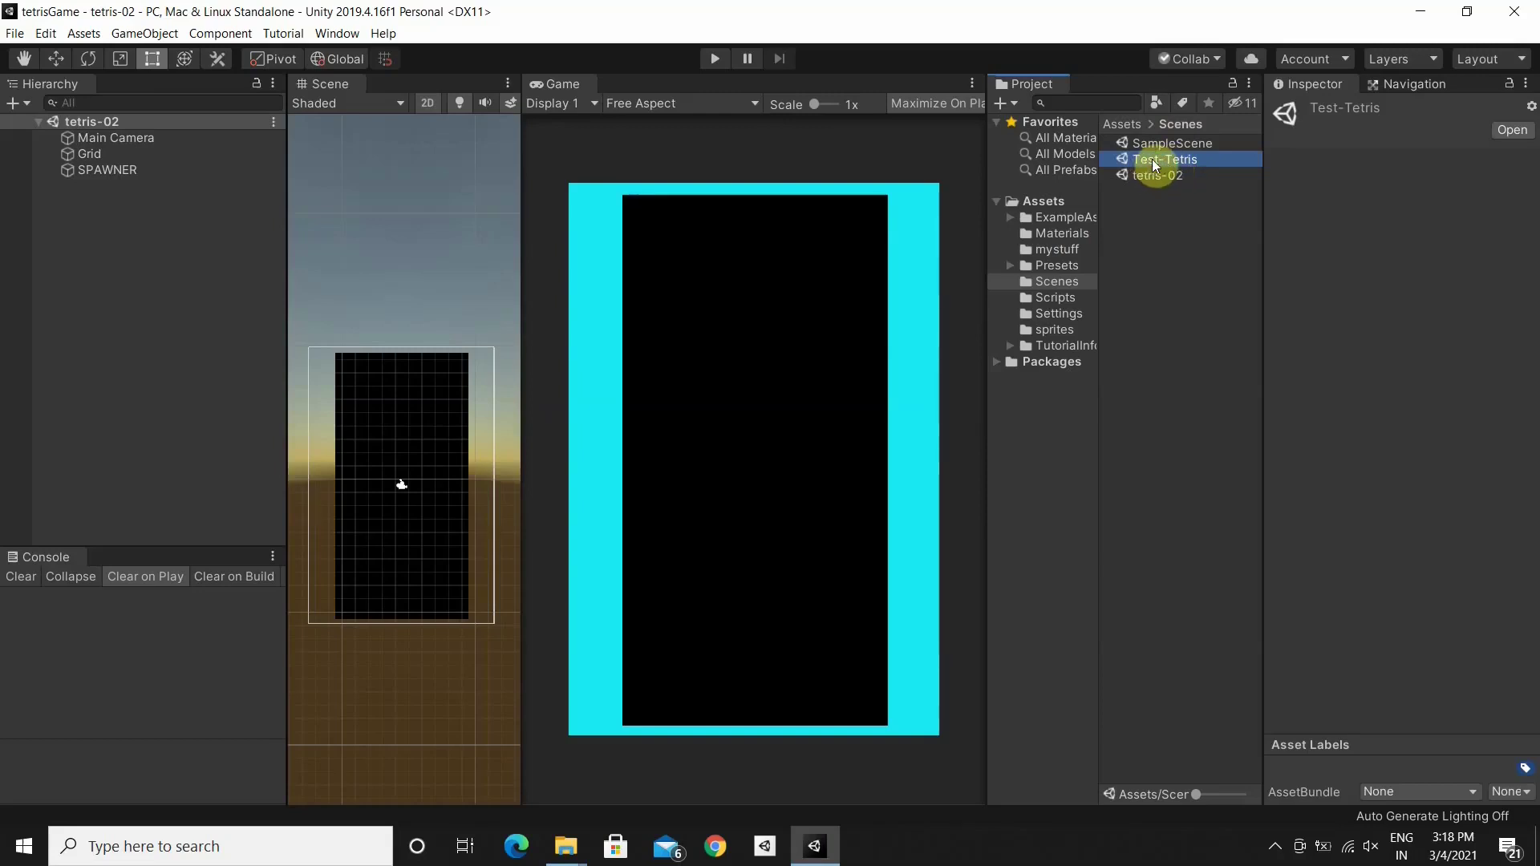
pyautogui.doubleClick(1152, 159)
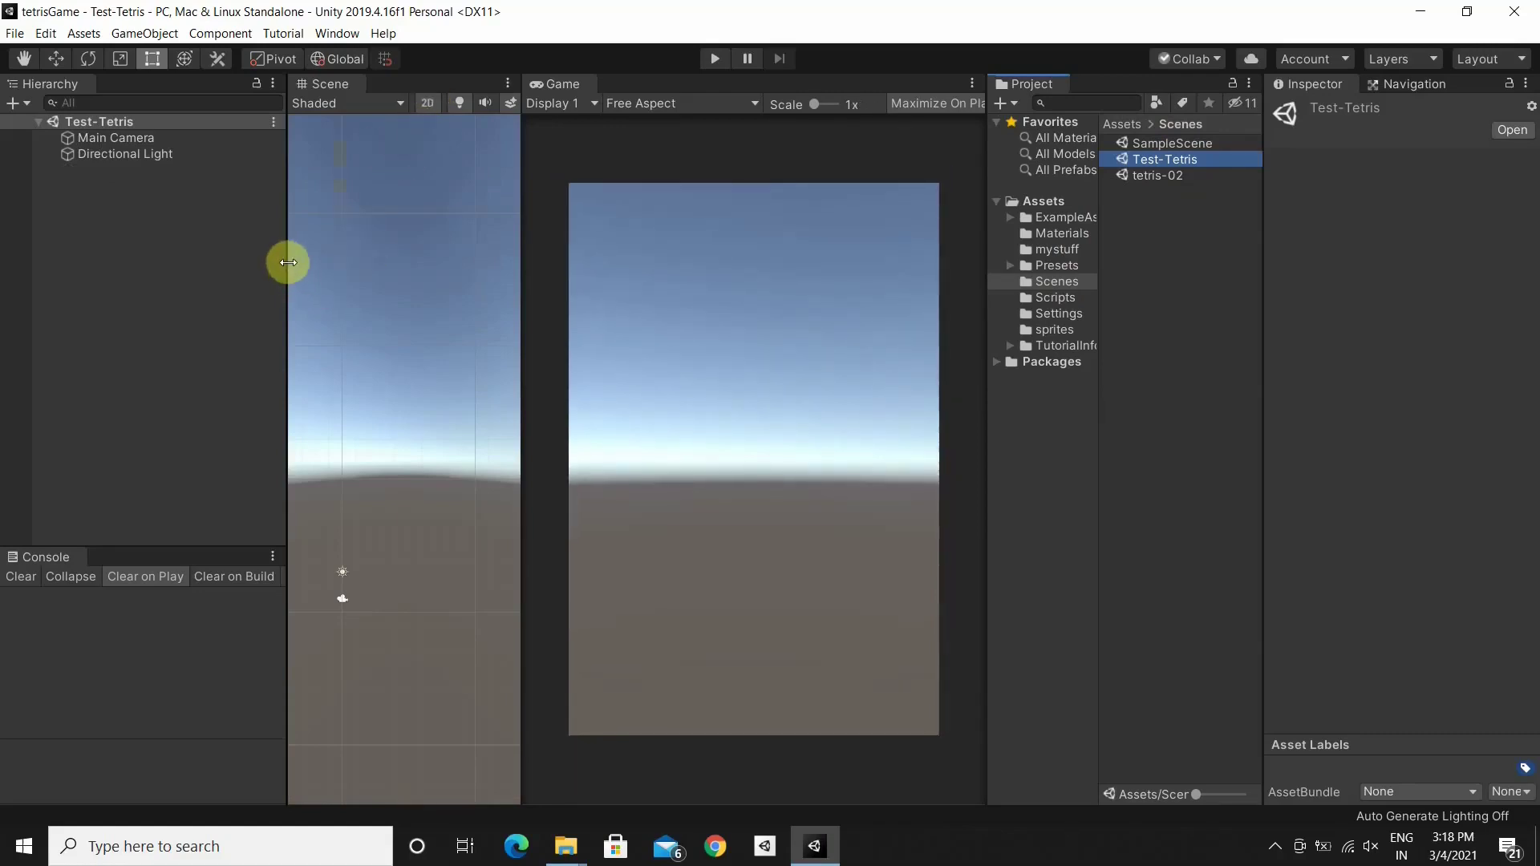
# Narrow the Hierarchy and the Game view so the Scene view takes up more width
pyautogui.moveTo(288, 262); pyautogui.dragTo(201, 267)
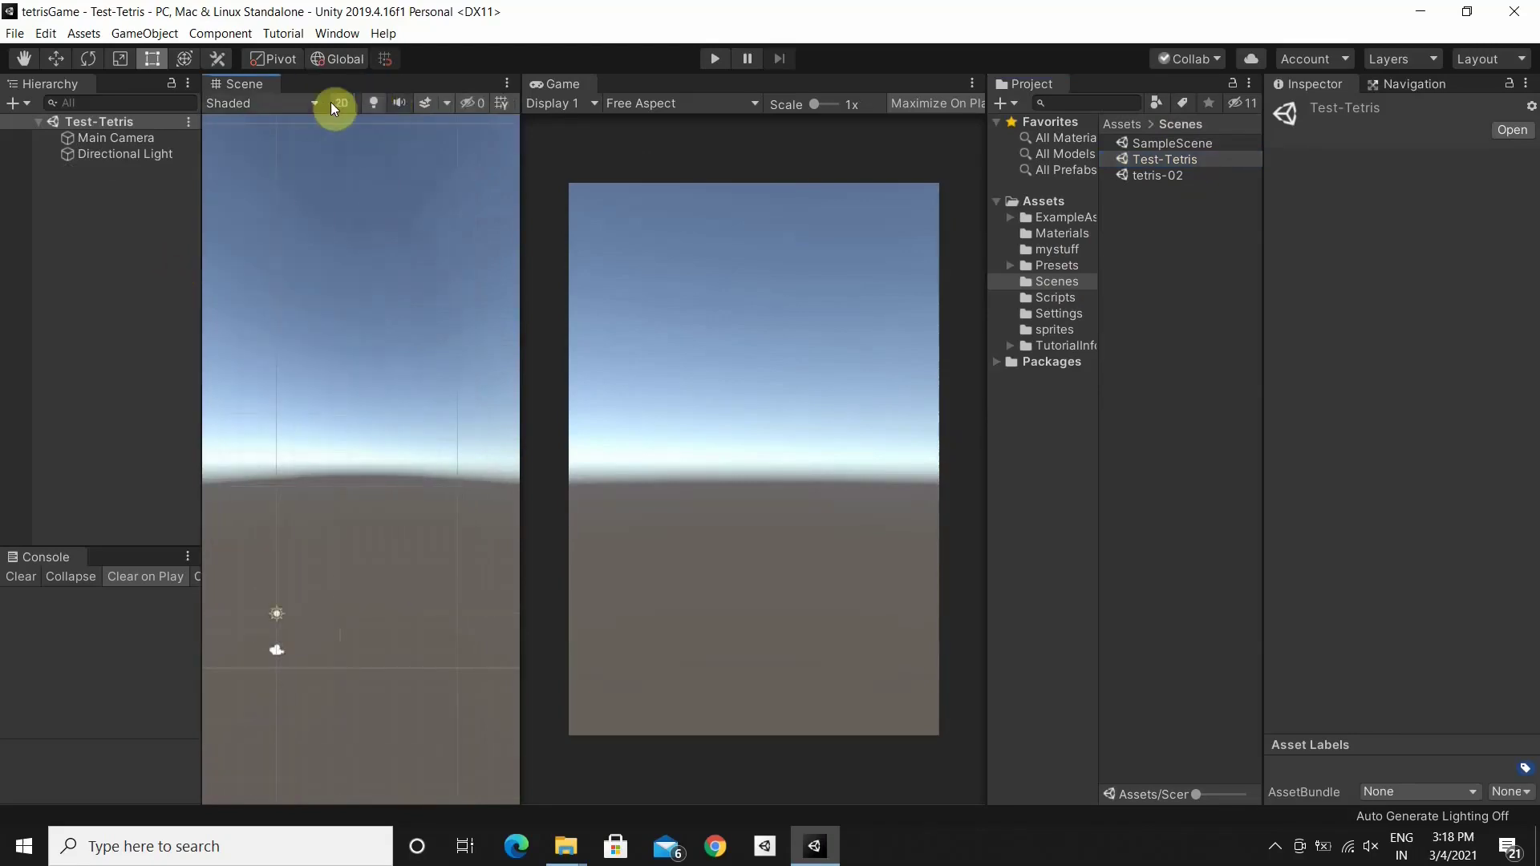
pyautogui.click(522, 275)
pyautogui.moveTo(535, 272); pyautogui.dragTo(556, 272)
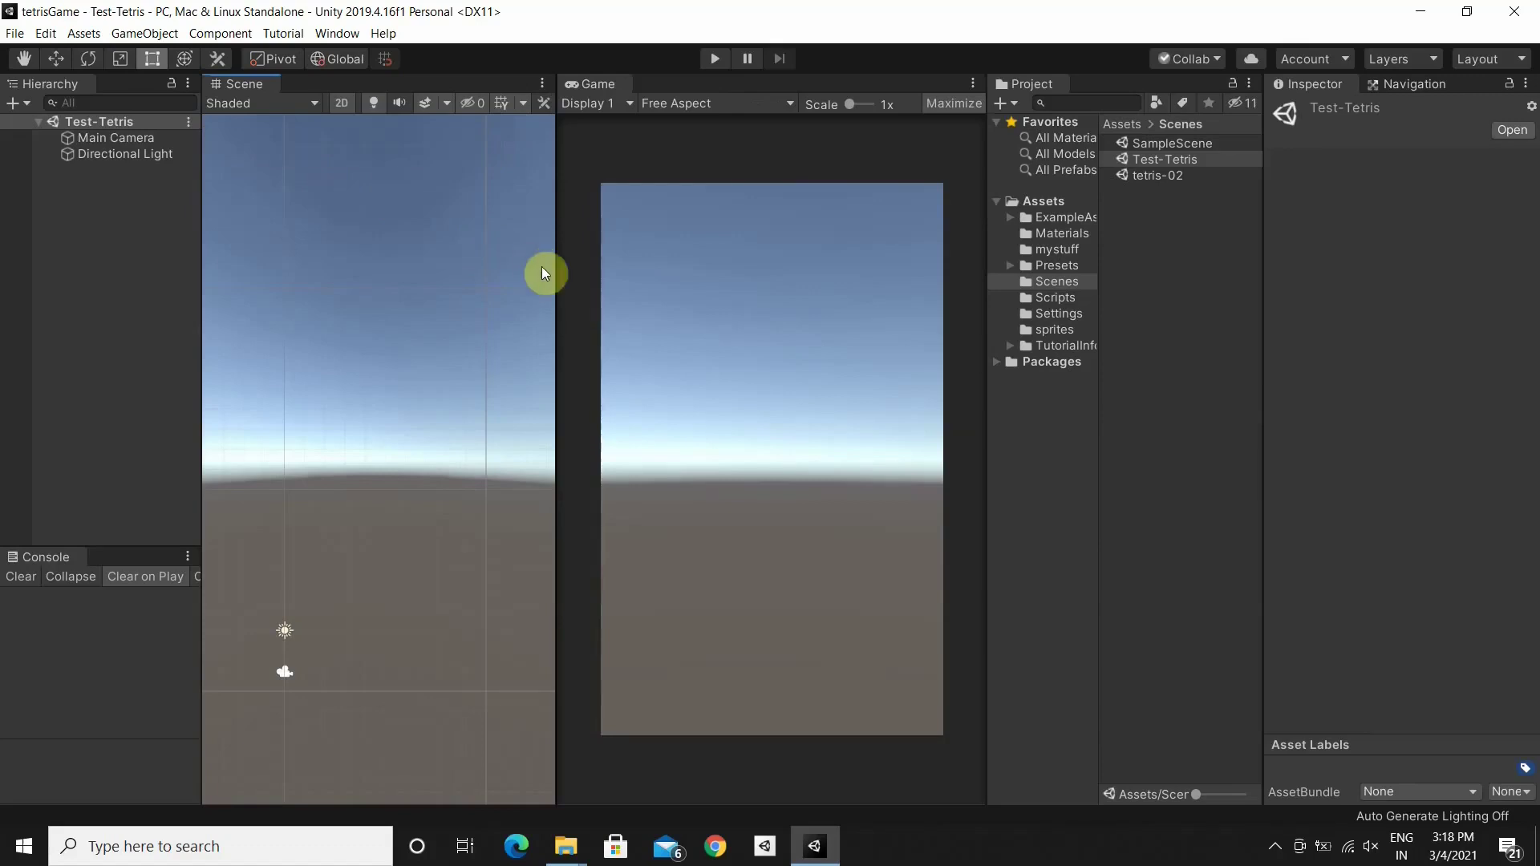
pyautogui.moveTo(557, 272); pyautogui.dragTo(628, 277)
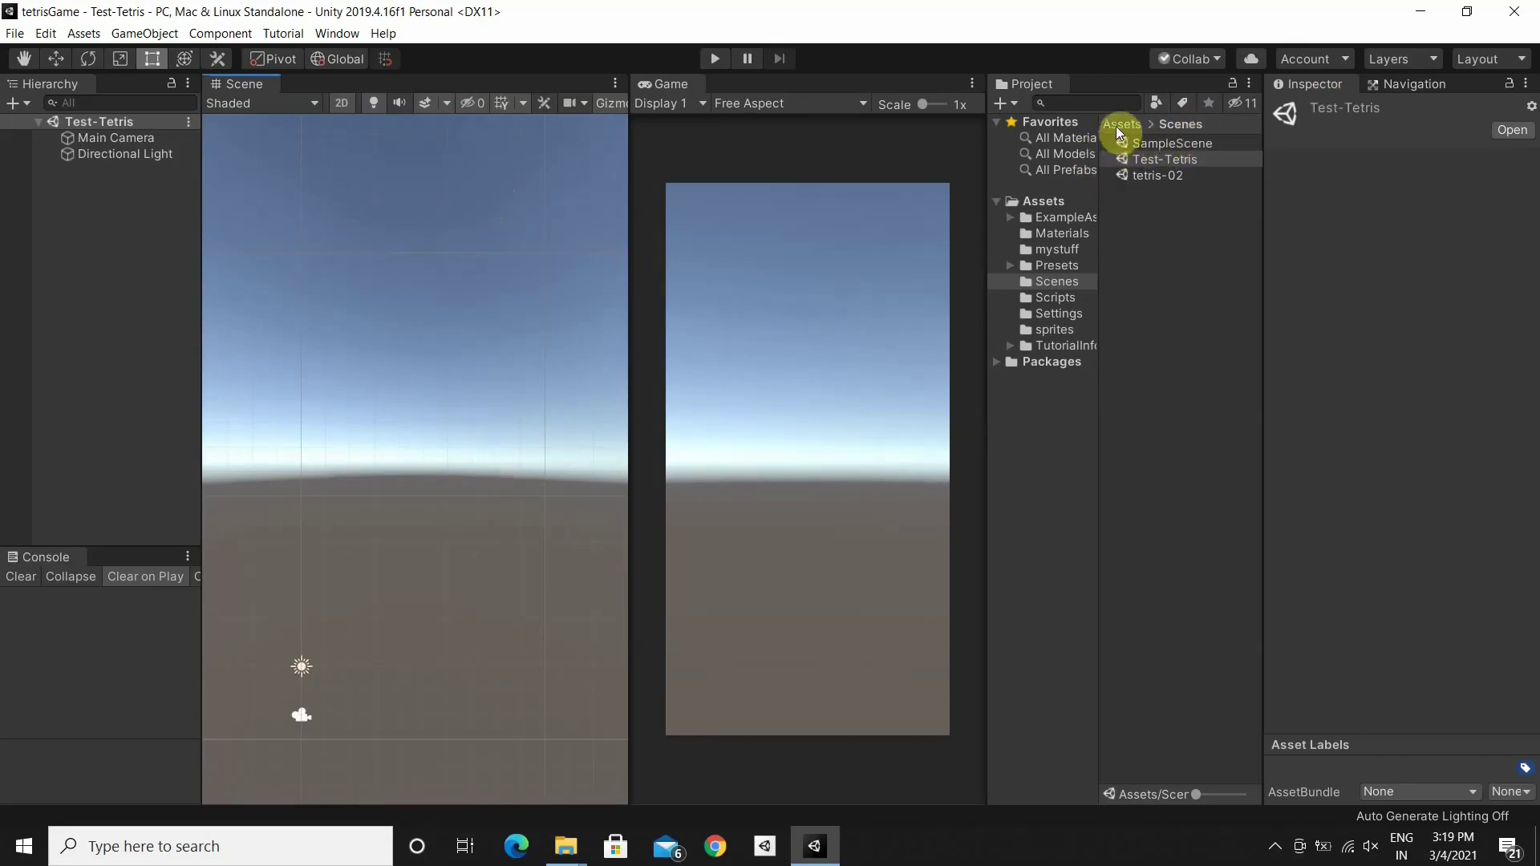
# Create a folder named blocks under Assets and open it
pyautogui.click(1063, 202)
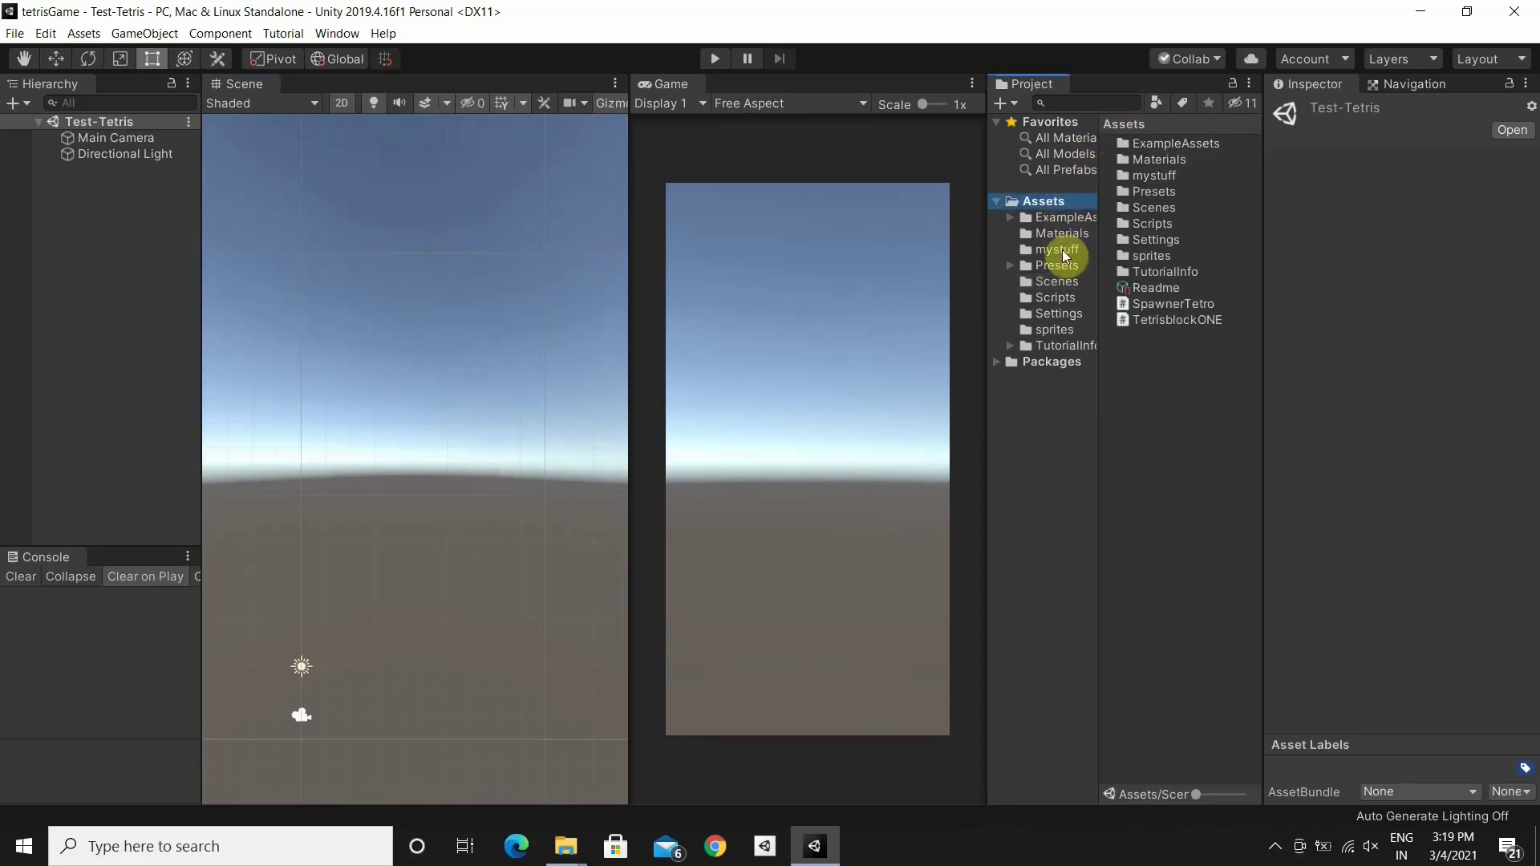
pyautogui.rightClick(1176, 388)
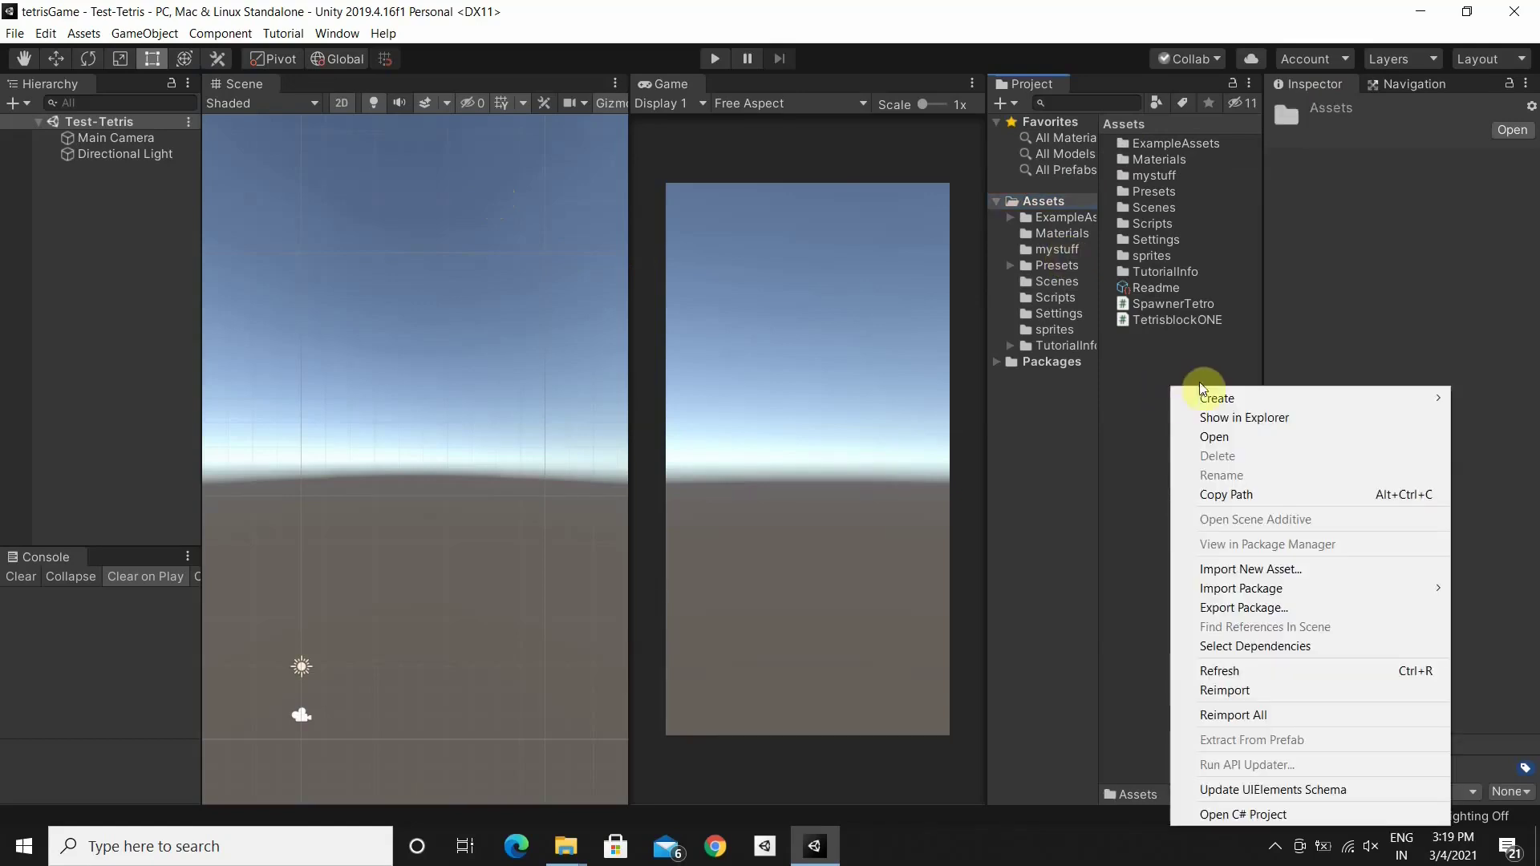
pyautogui.moveTo(1246, 401)
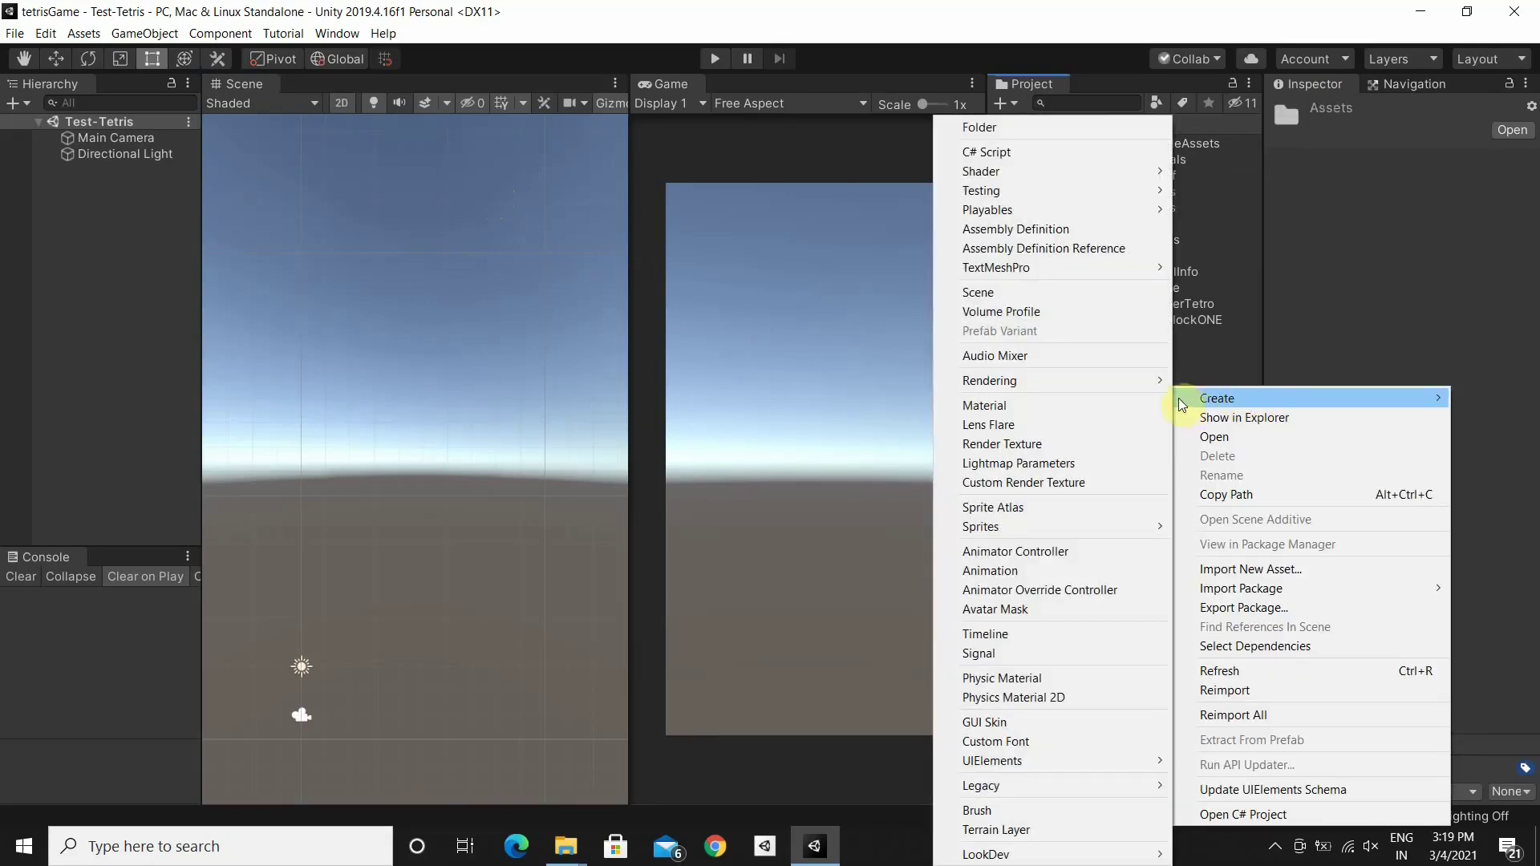
pyautogui.click(1033, 129)
pyautogui.write('bloc')
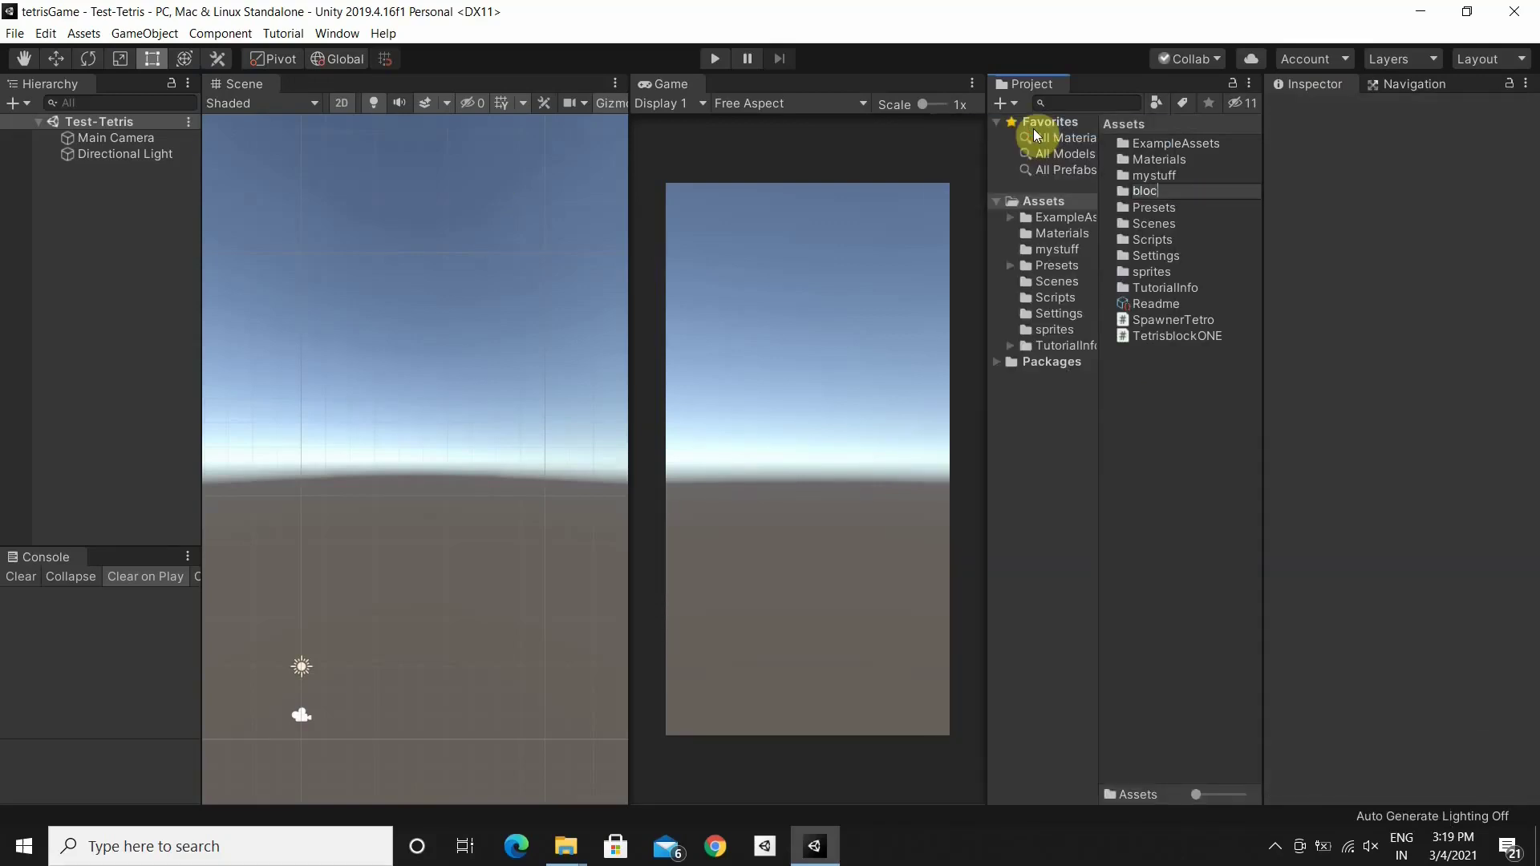
pyautogui.write('ks')
pyautogui.click(1033, 129)
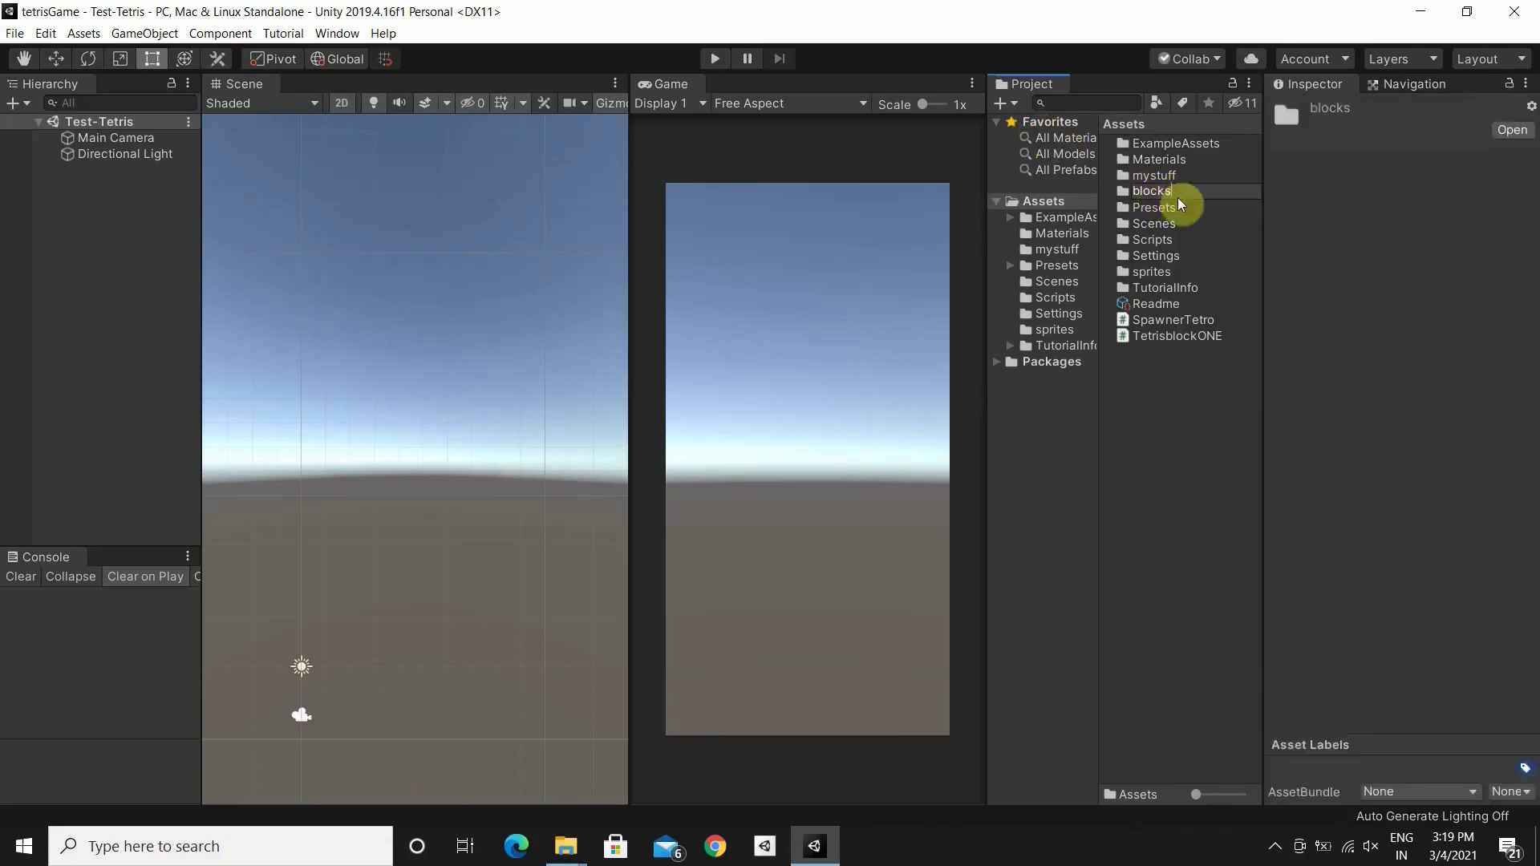
pyautogui.click(1155, 144)
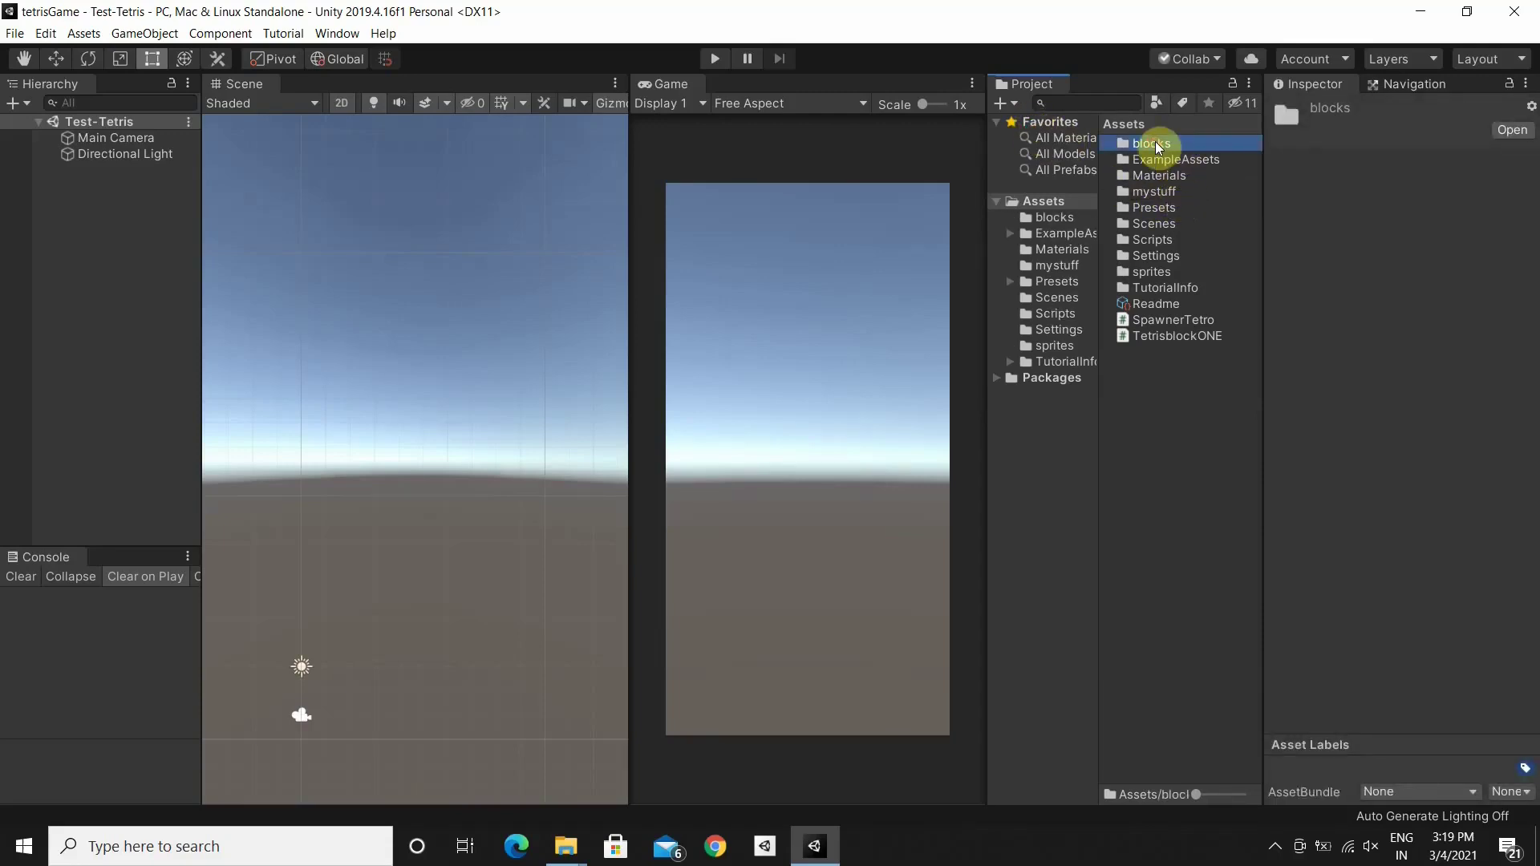
pyautogui.doubleClick(1155, 143)
# Create a Square sprite in the blocks folder named square
pyautogui.rightClick(1137, 194)
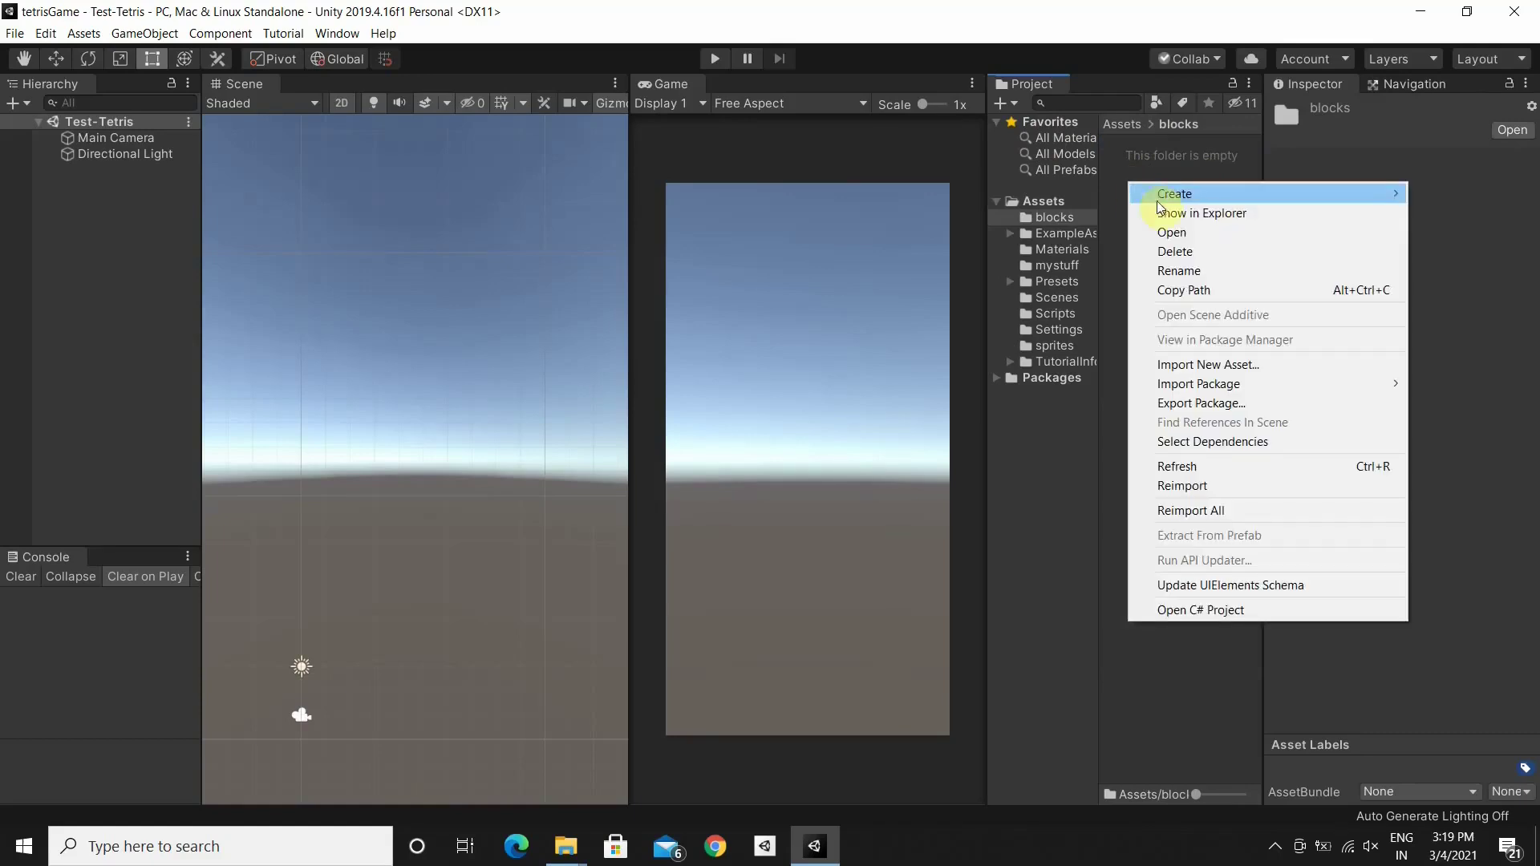
pyautogui.moveTo(1187, 200)
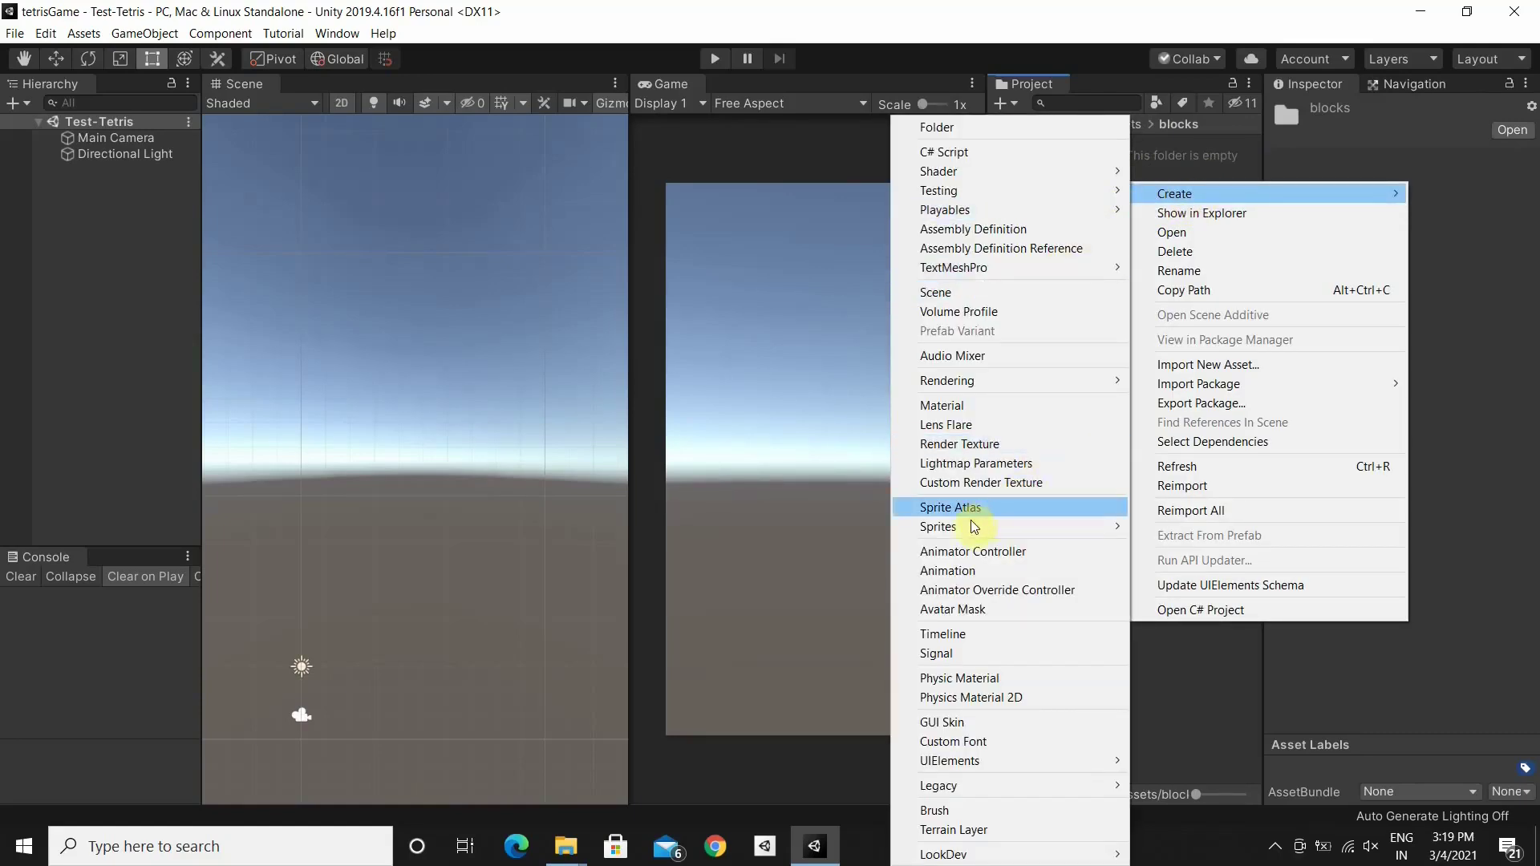
pyautogui.moveTo(967, 530)
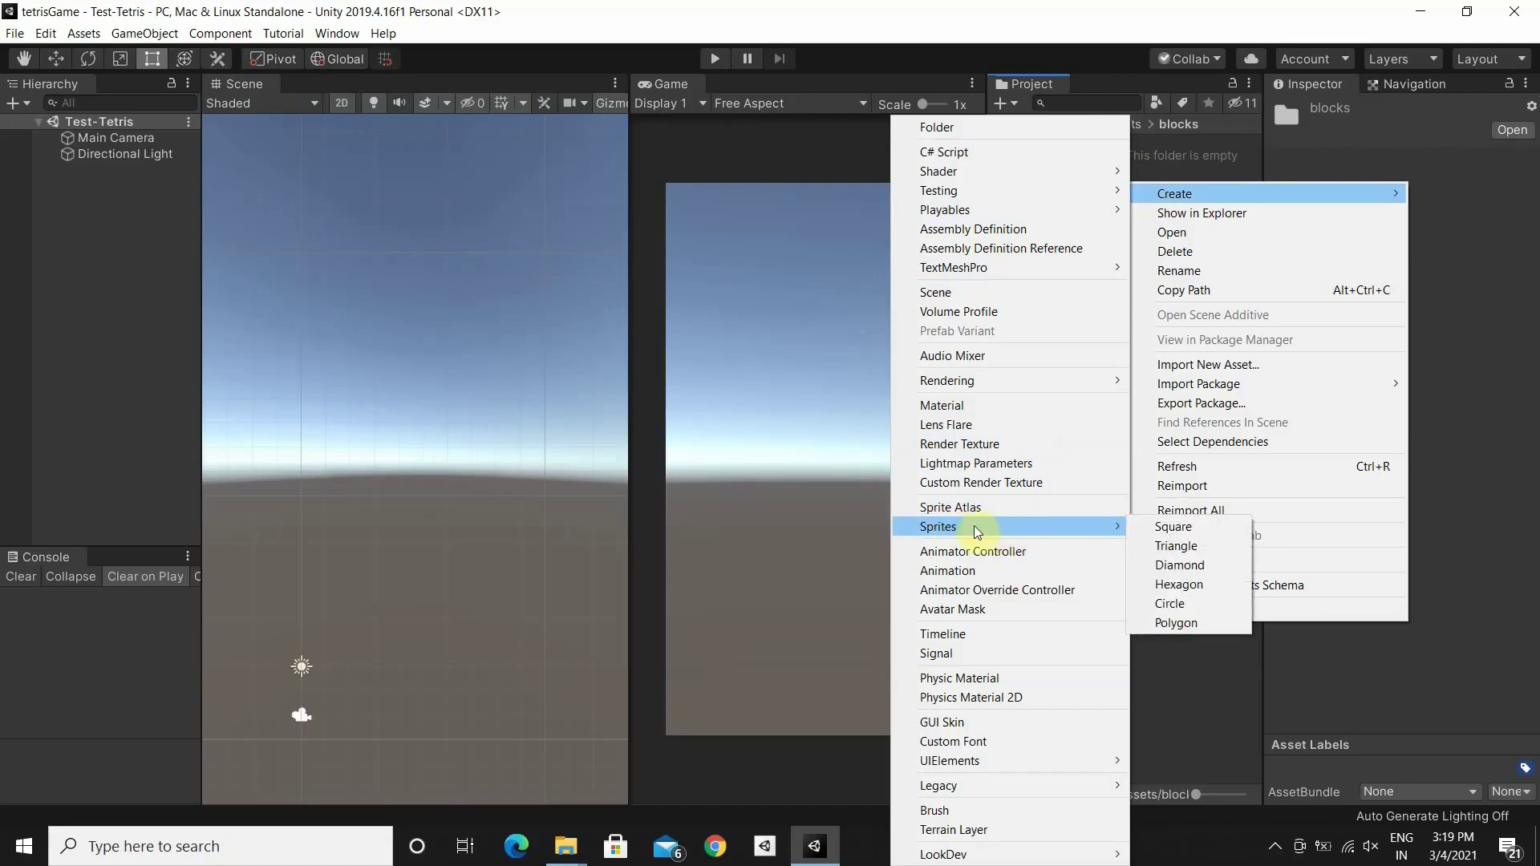
pyautogui.click(1182, 532)
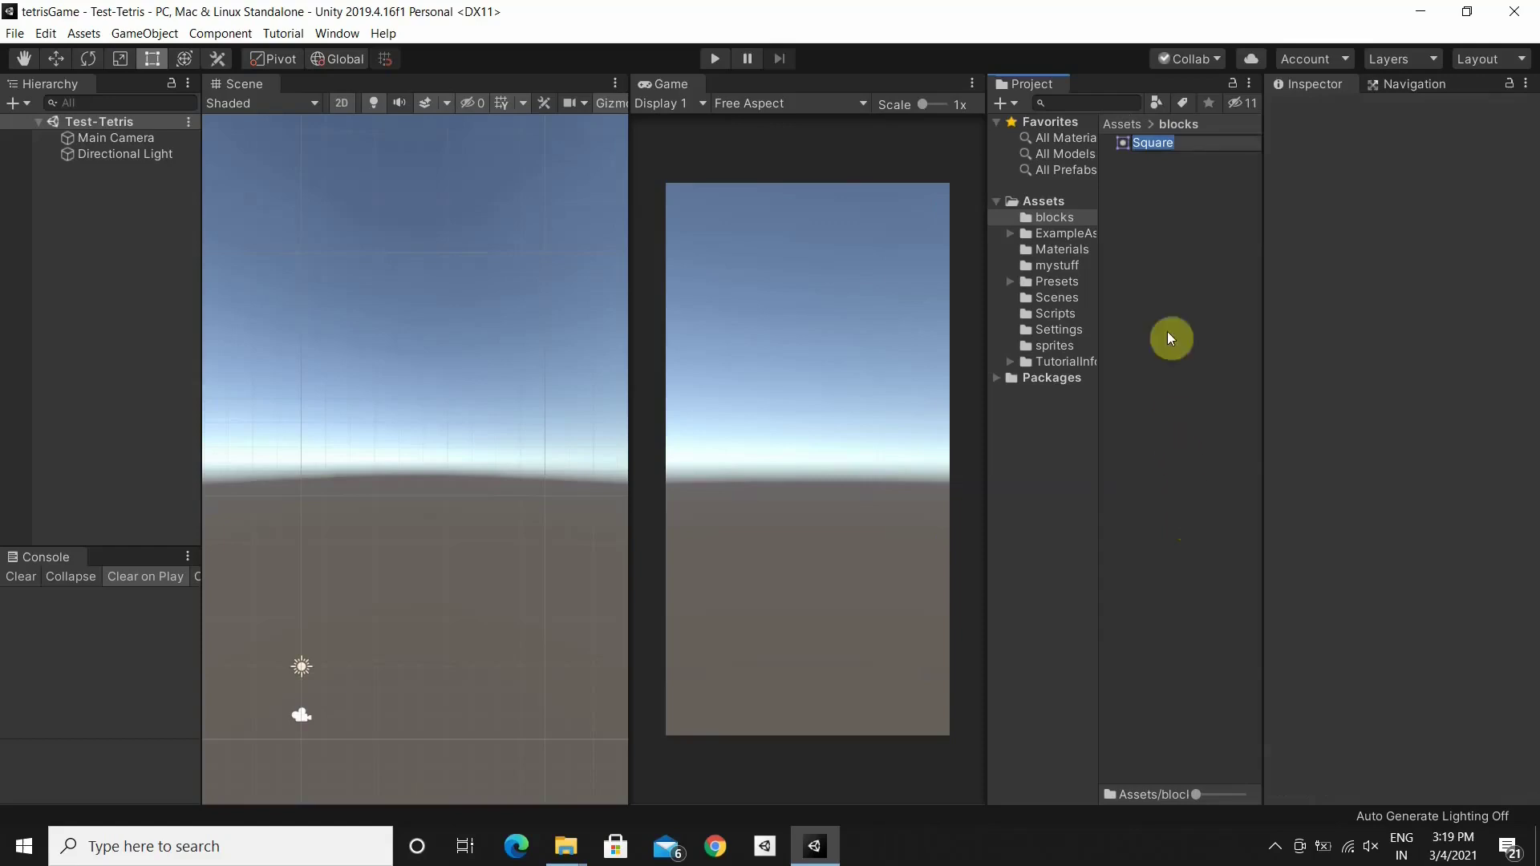
pyautogui.press('BackSpace')
pyautogui.write('s')
pyautogui.write('ra')
pyautogui.press('BackSpace')
pyautogui.press('BackSpace')
pyautogui.write('quare')
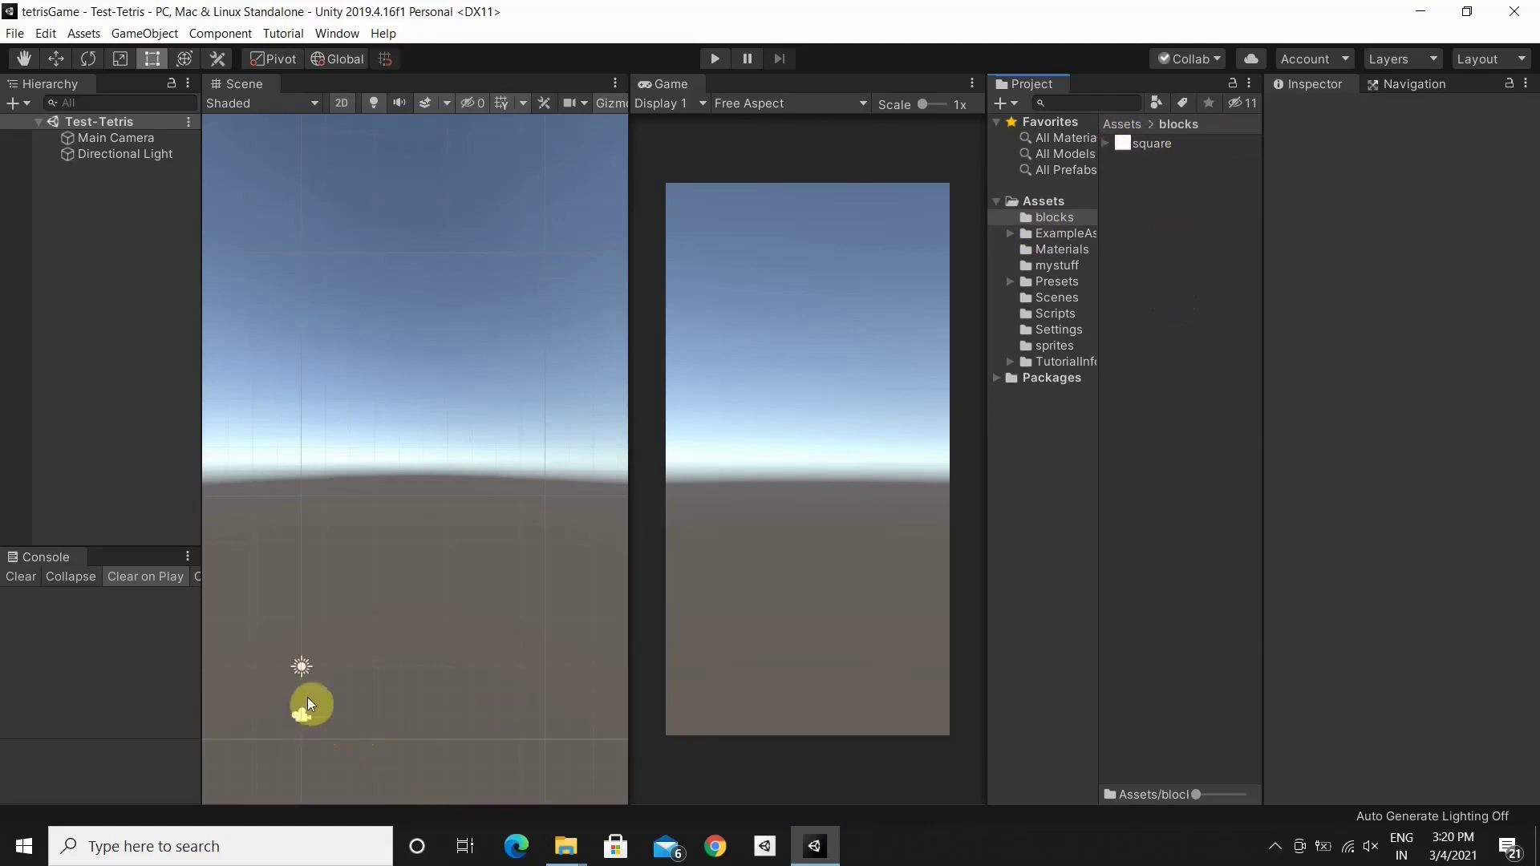
# Check the Main Camera's position, then drop the square sprite into the scene near it
pyautogui.click(127, 140)
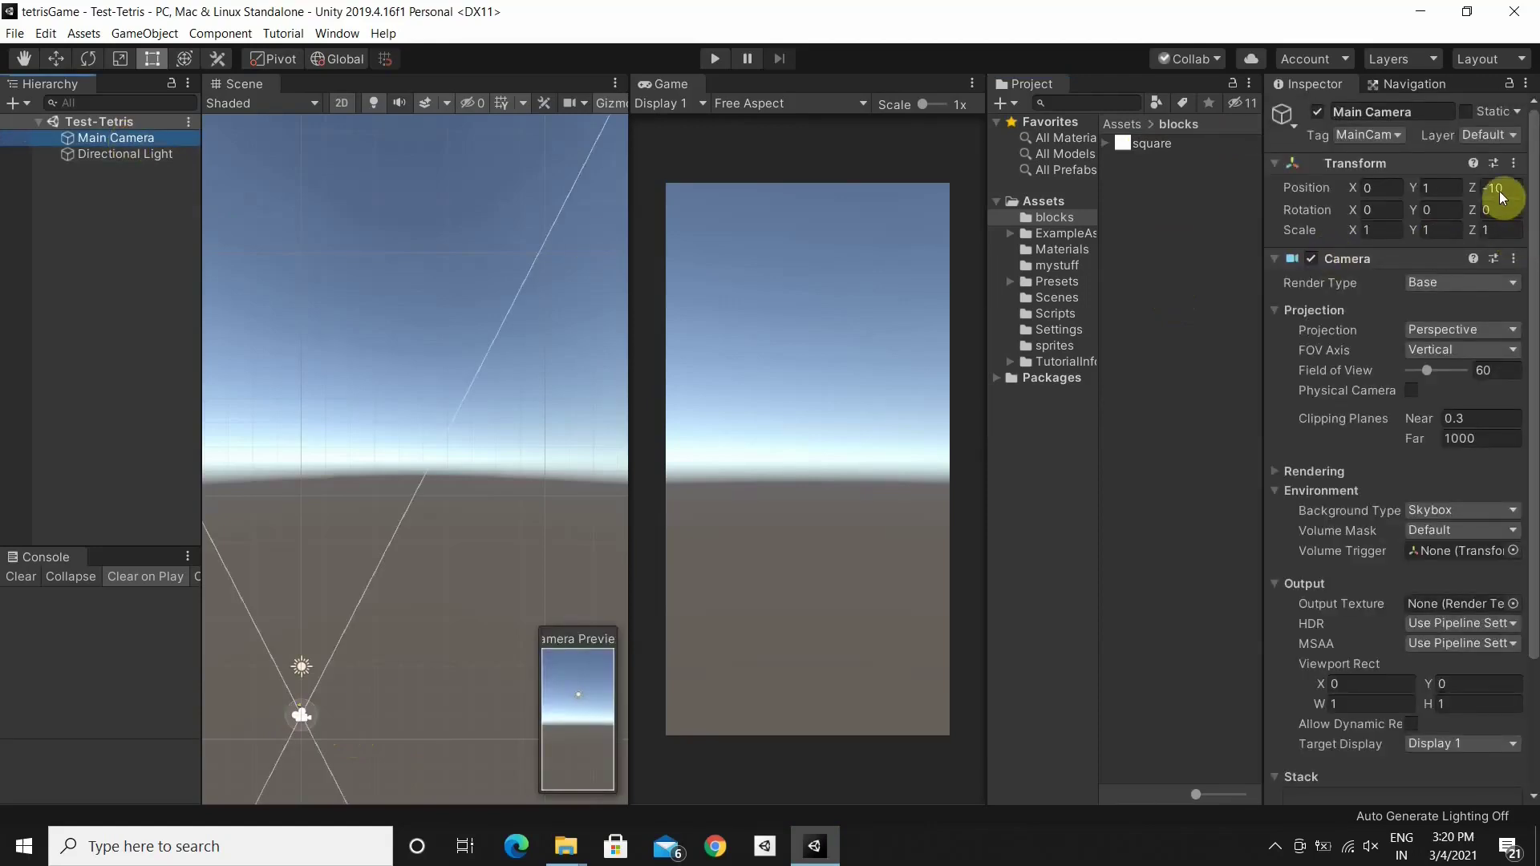
pyautogui.click(1497, 188)
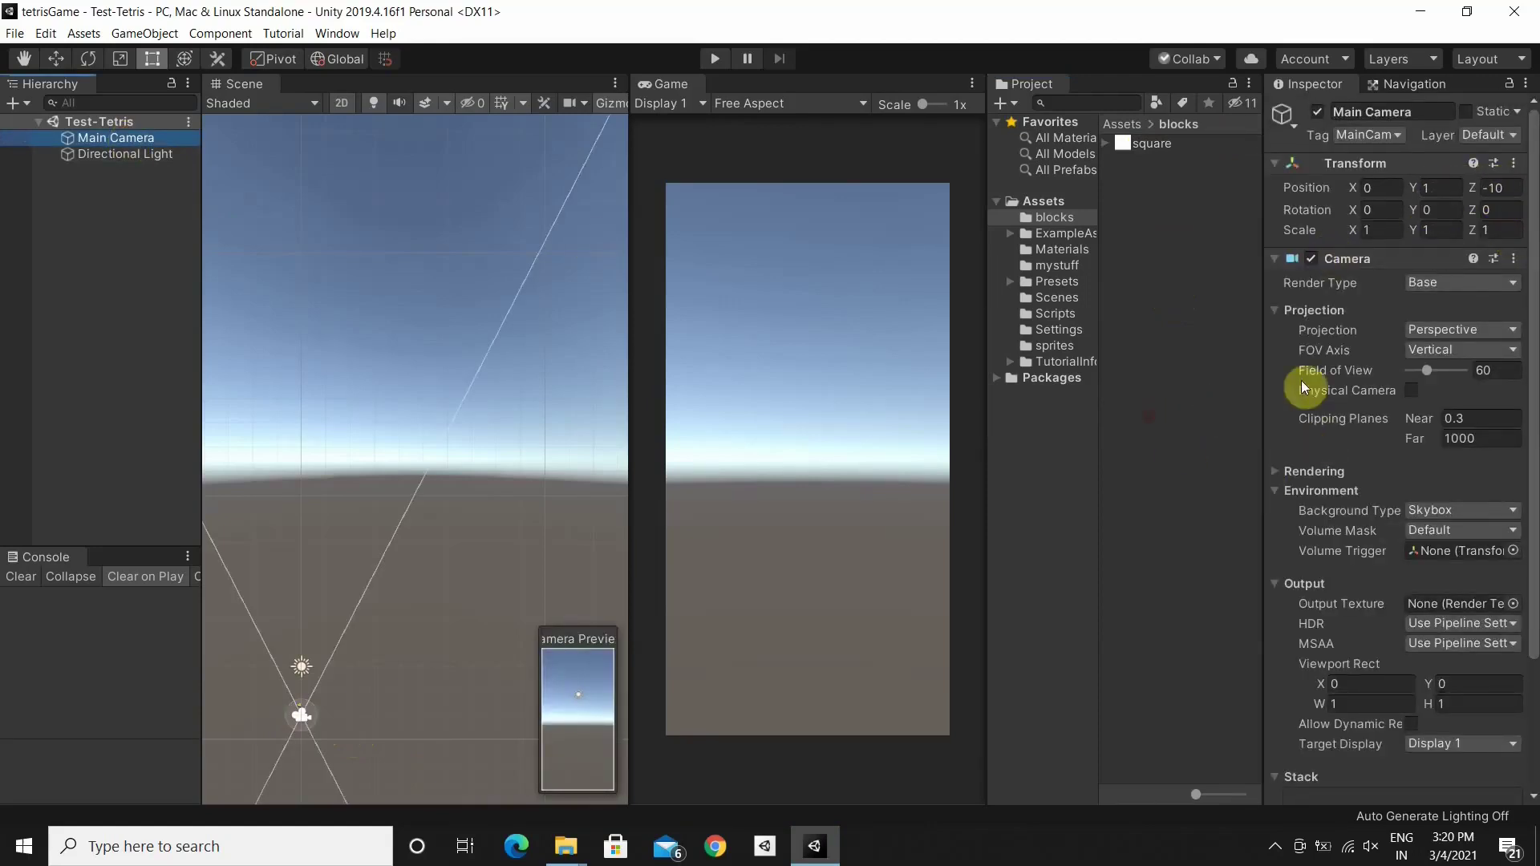
pyautogui.click(471, 584)
pyautogui.moveTo(471, 584)
pyautogui.mouseDown(button='right')
pyautogui.moveTo(290, 762)
pyautogui.moveTo(291, 515)
pyautogui.moveTo(530, 440)
pyautogui.mouseUp(button='right')
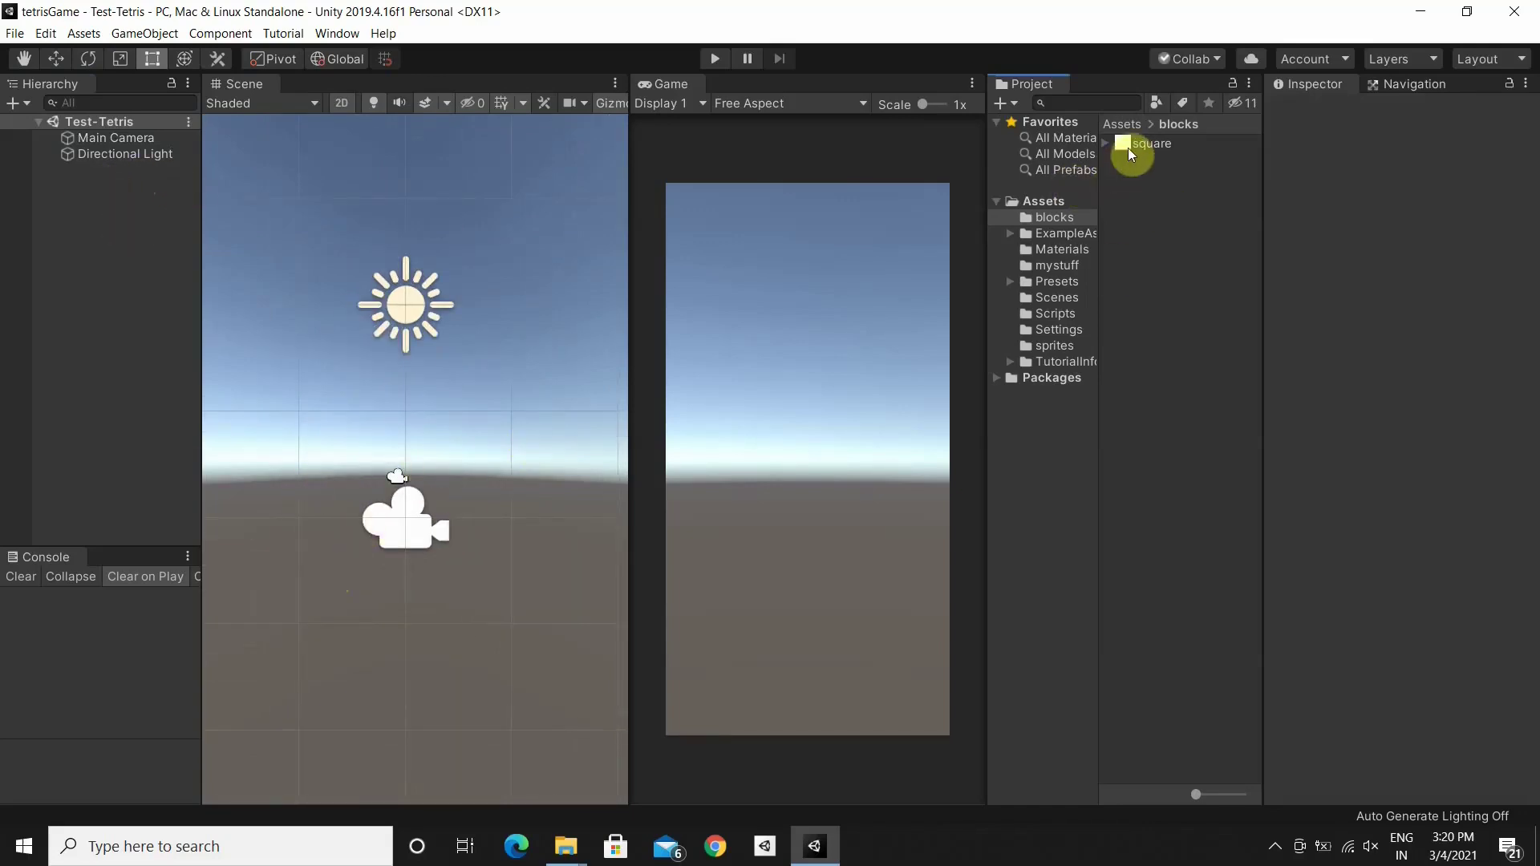
pyautogui.moveTo(1127, 147); pyautogui.dragTo(418, 534)
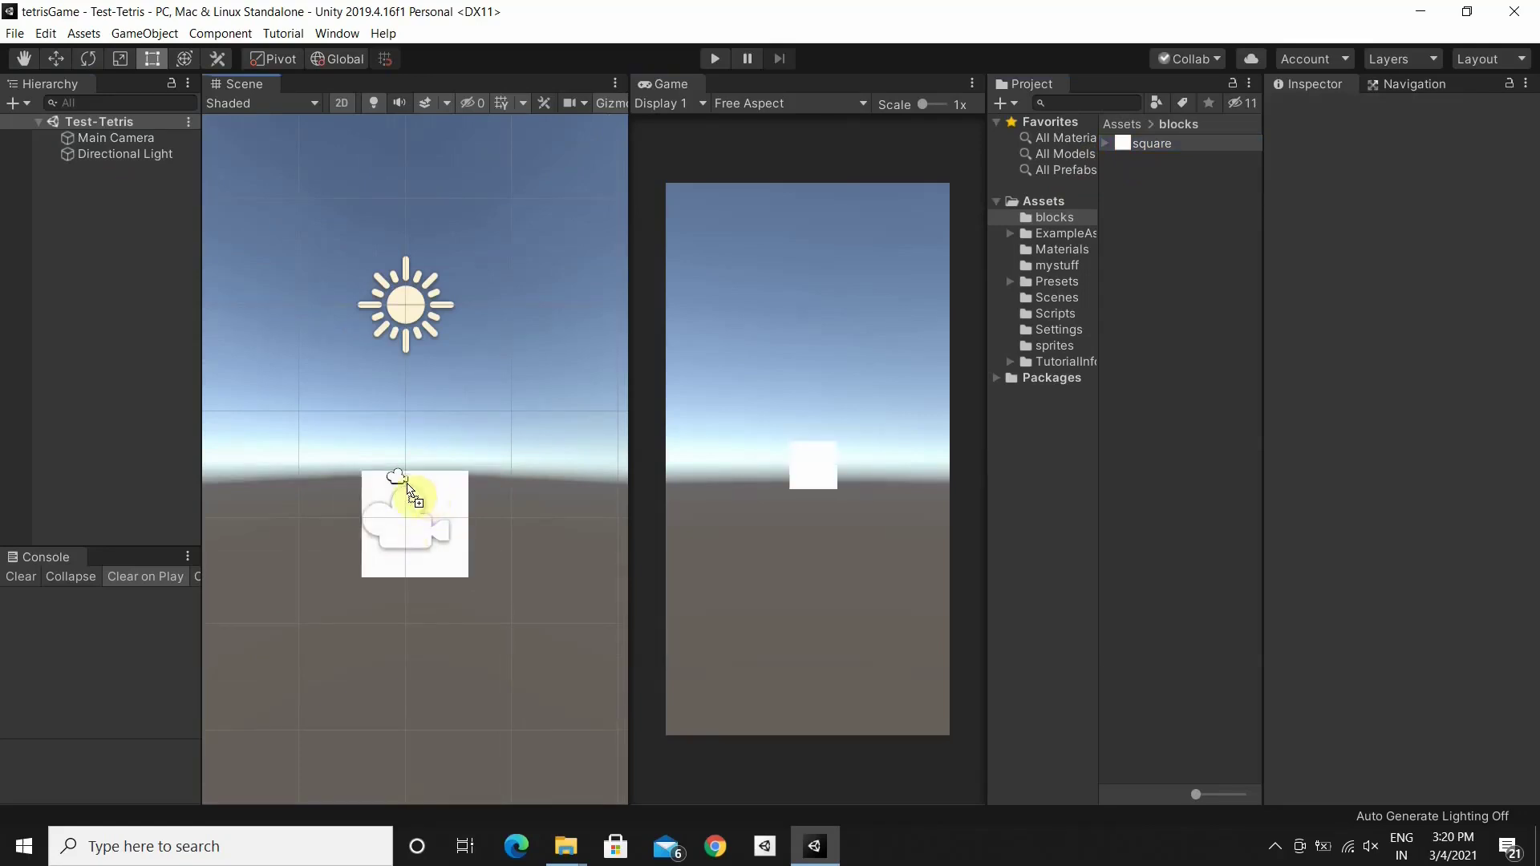
pyautogui.moveTo(418, 534); pyautogui.dragTo(407, 517)
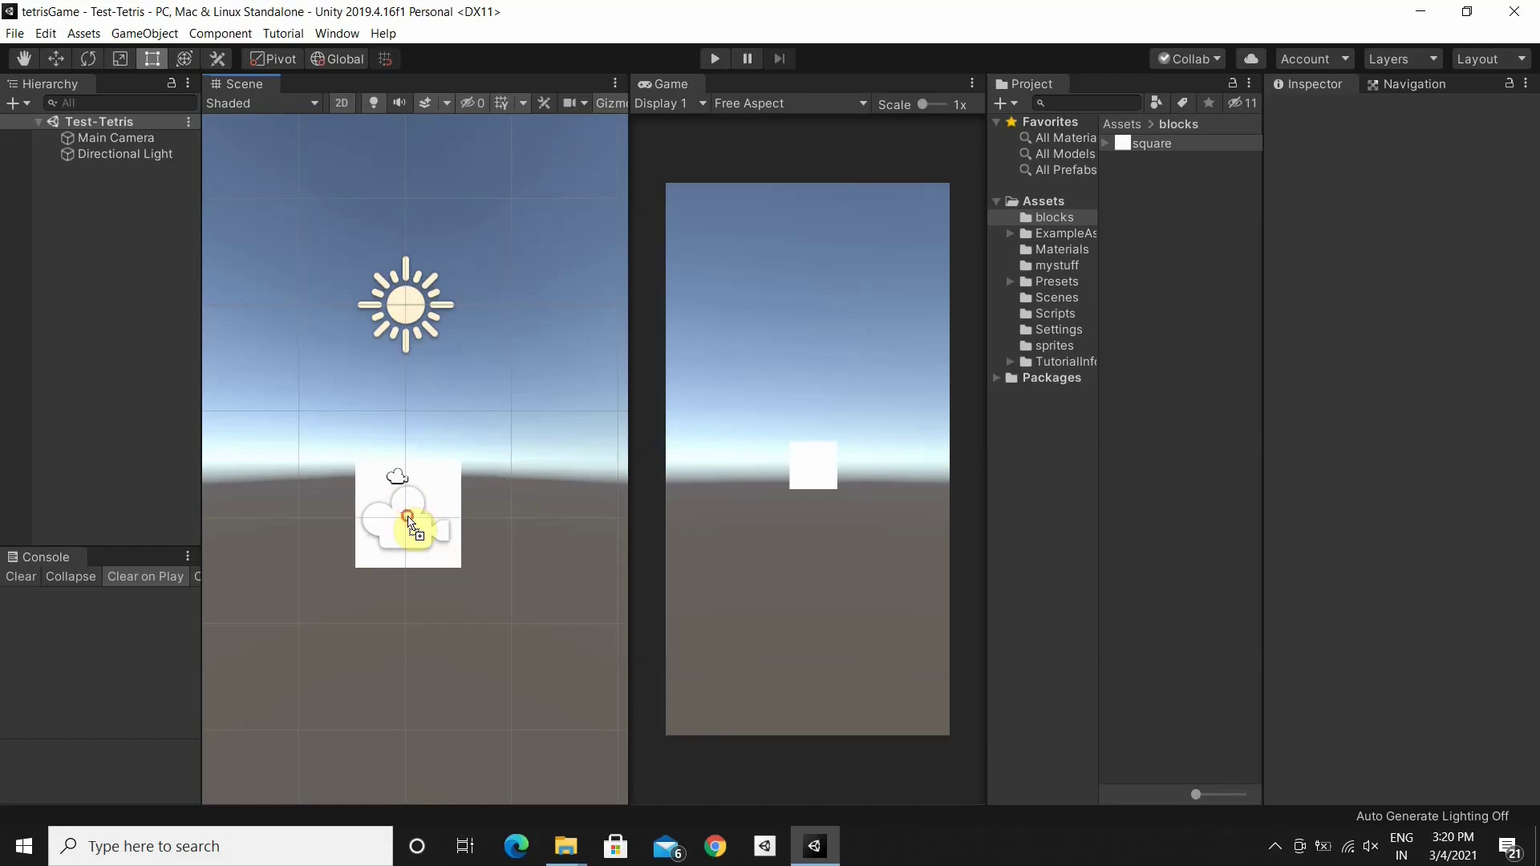
pyautogui.moveTo(407, 521)
pyautogui.mouseDown()
pyautogui.moveTo(431, 503)
pyautogui.moveTo(417, 530)
pyautogui.mouseUp()
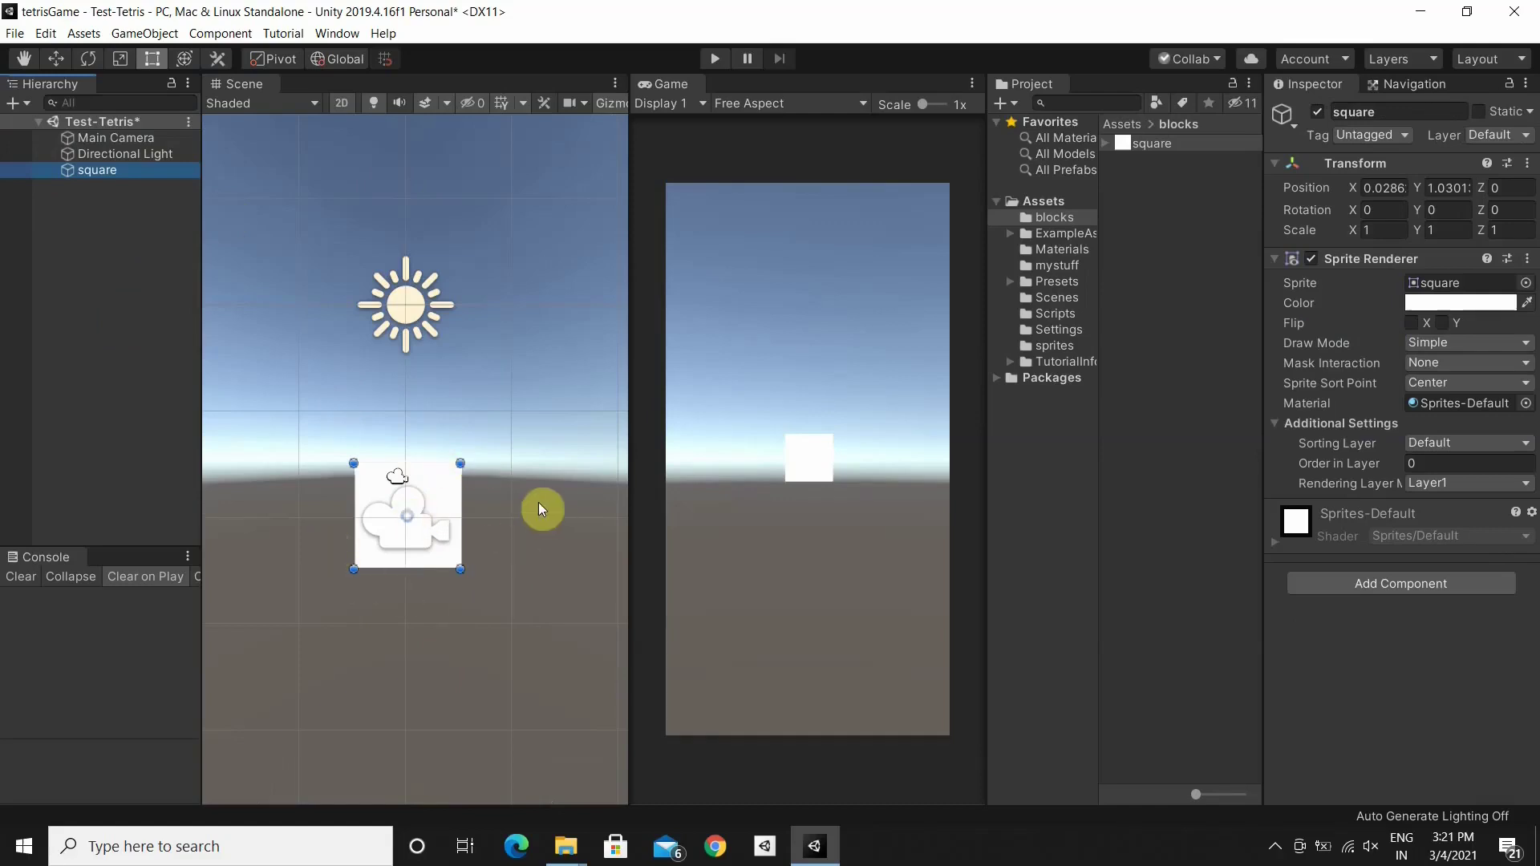
# Set the square's Position X and Y to 0
pyautogui.click(1388, 189)
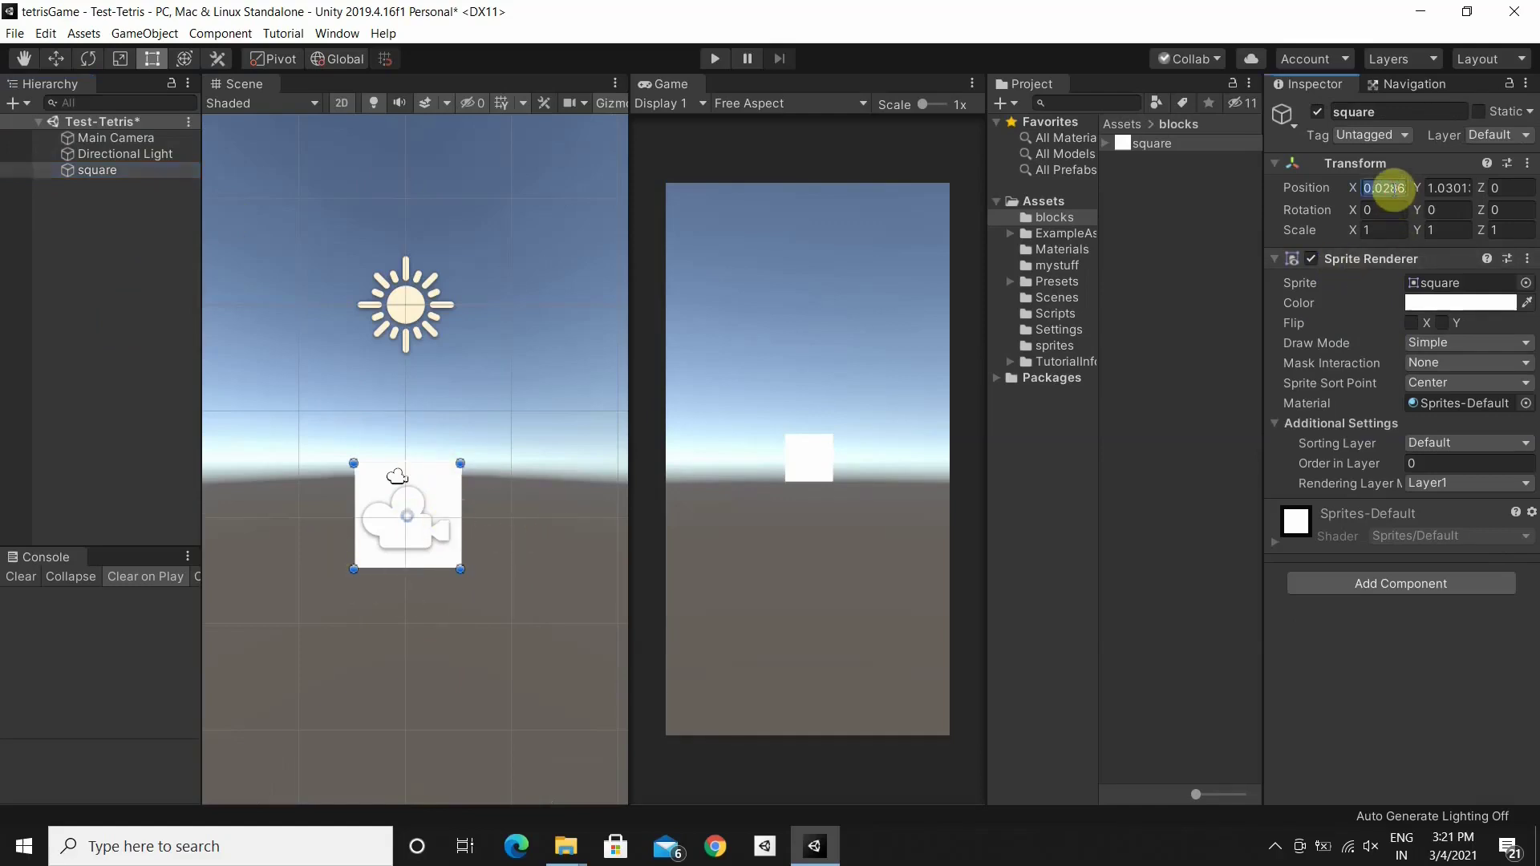
pyautogui.press('BackSpace')
pyautogui.click(1454, 189)
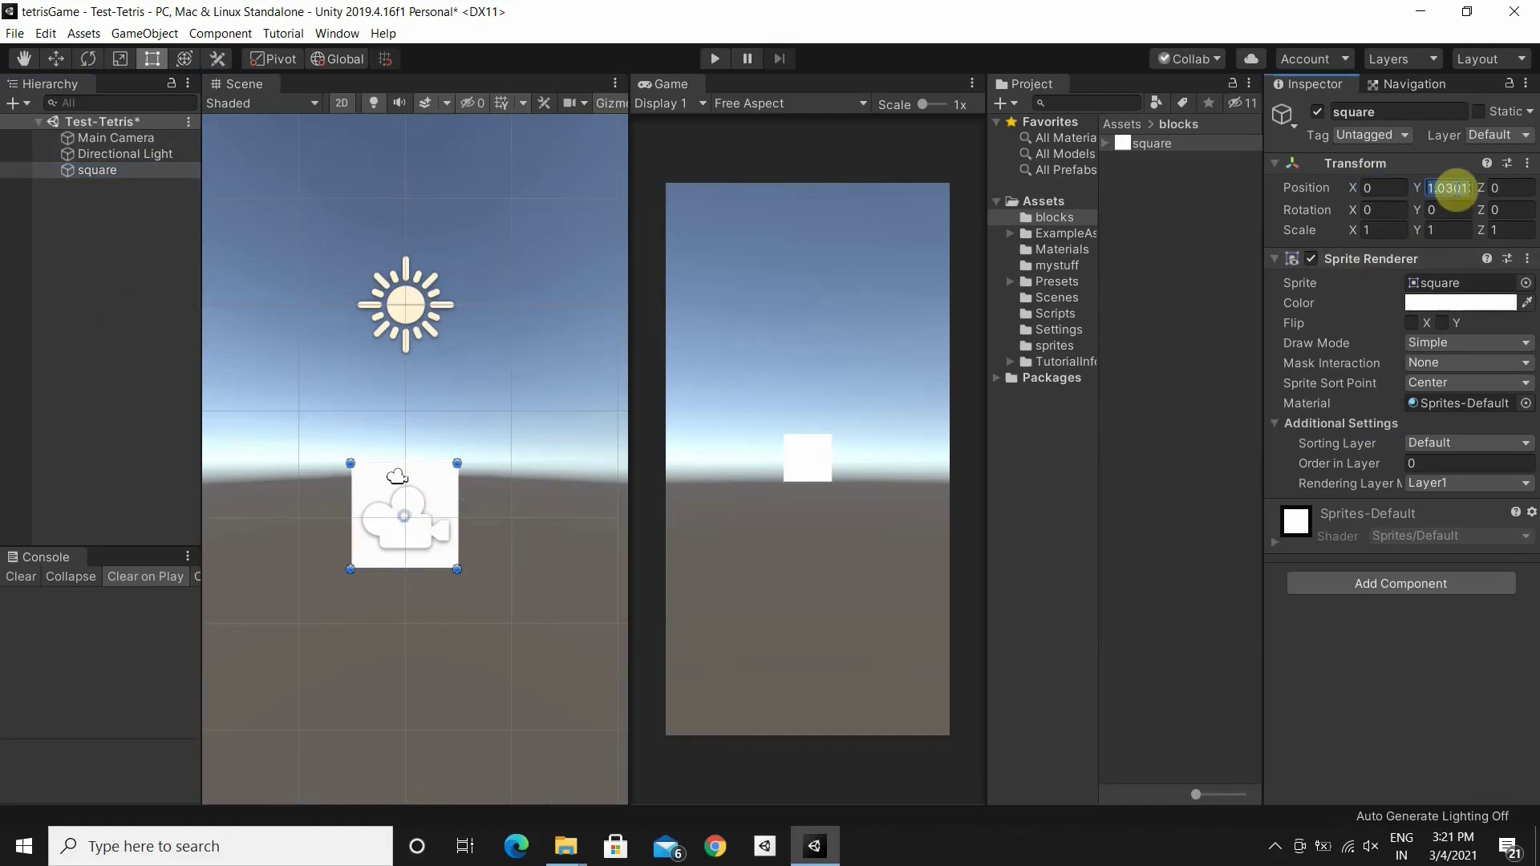
pyautogui.press('BackSpace')
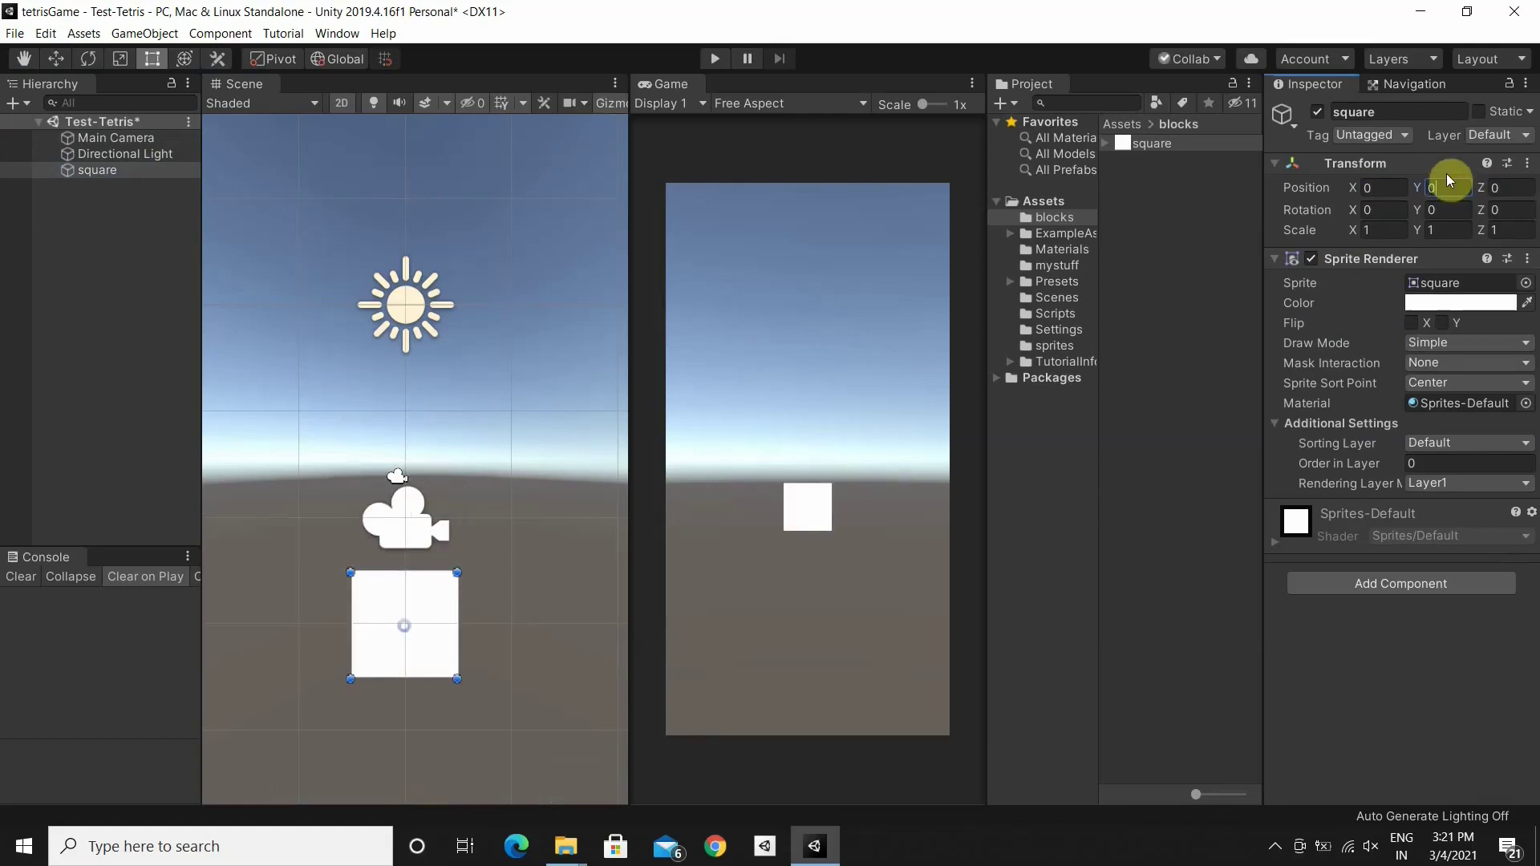
pyautogui.write('0')
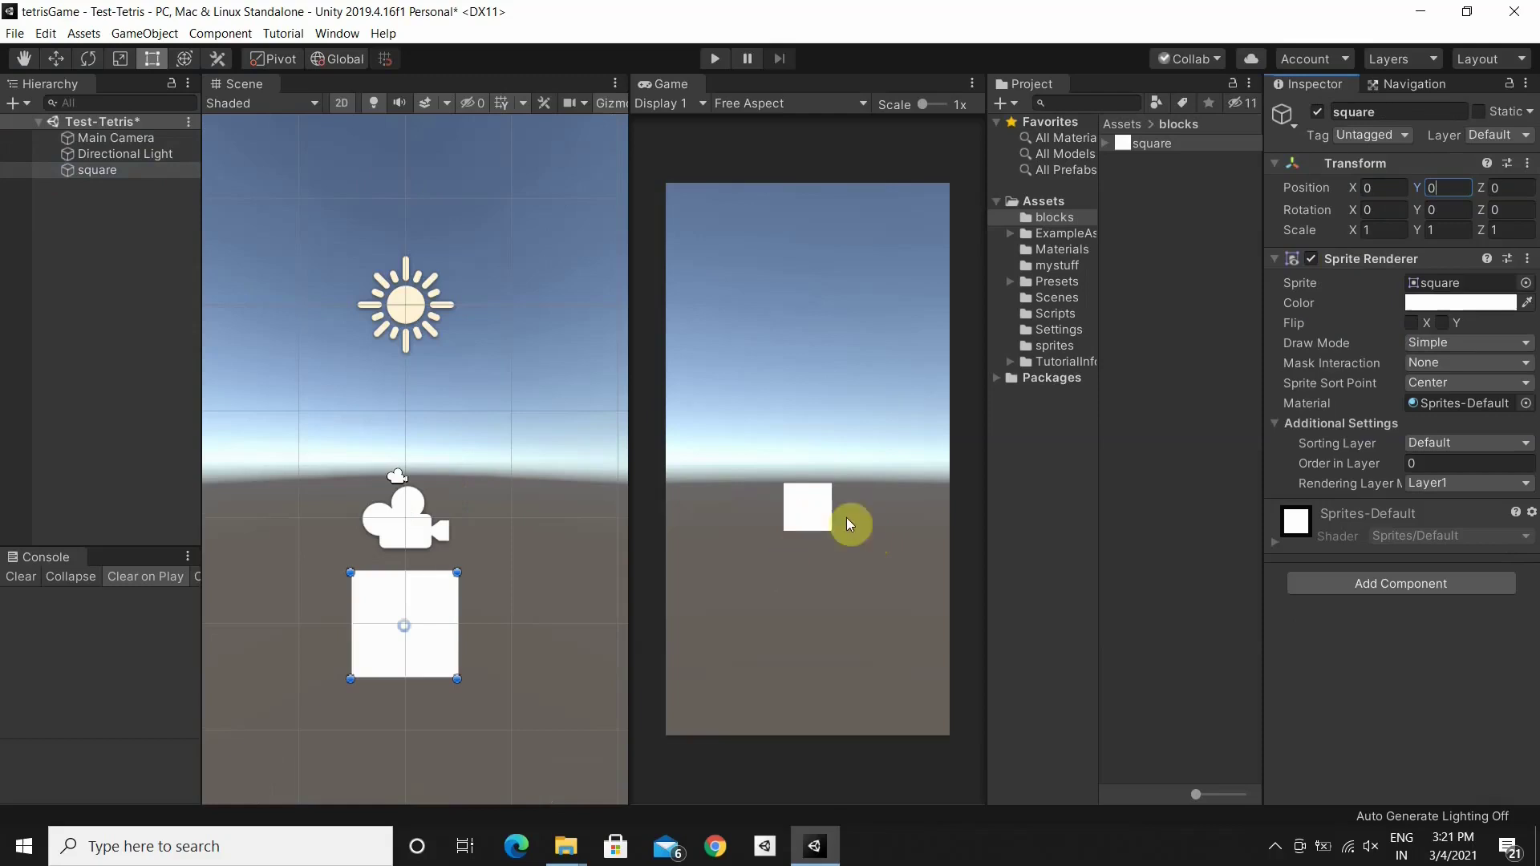
pyautogui.click(805, 508)
# Zoom the Scene view and select the square object in the Hierarchy
pyautogui.scroll(-2, 373, 726)
pyautogui.scroll(-2, 407, 337)
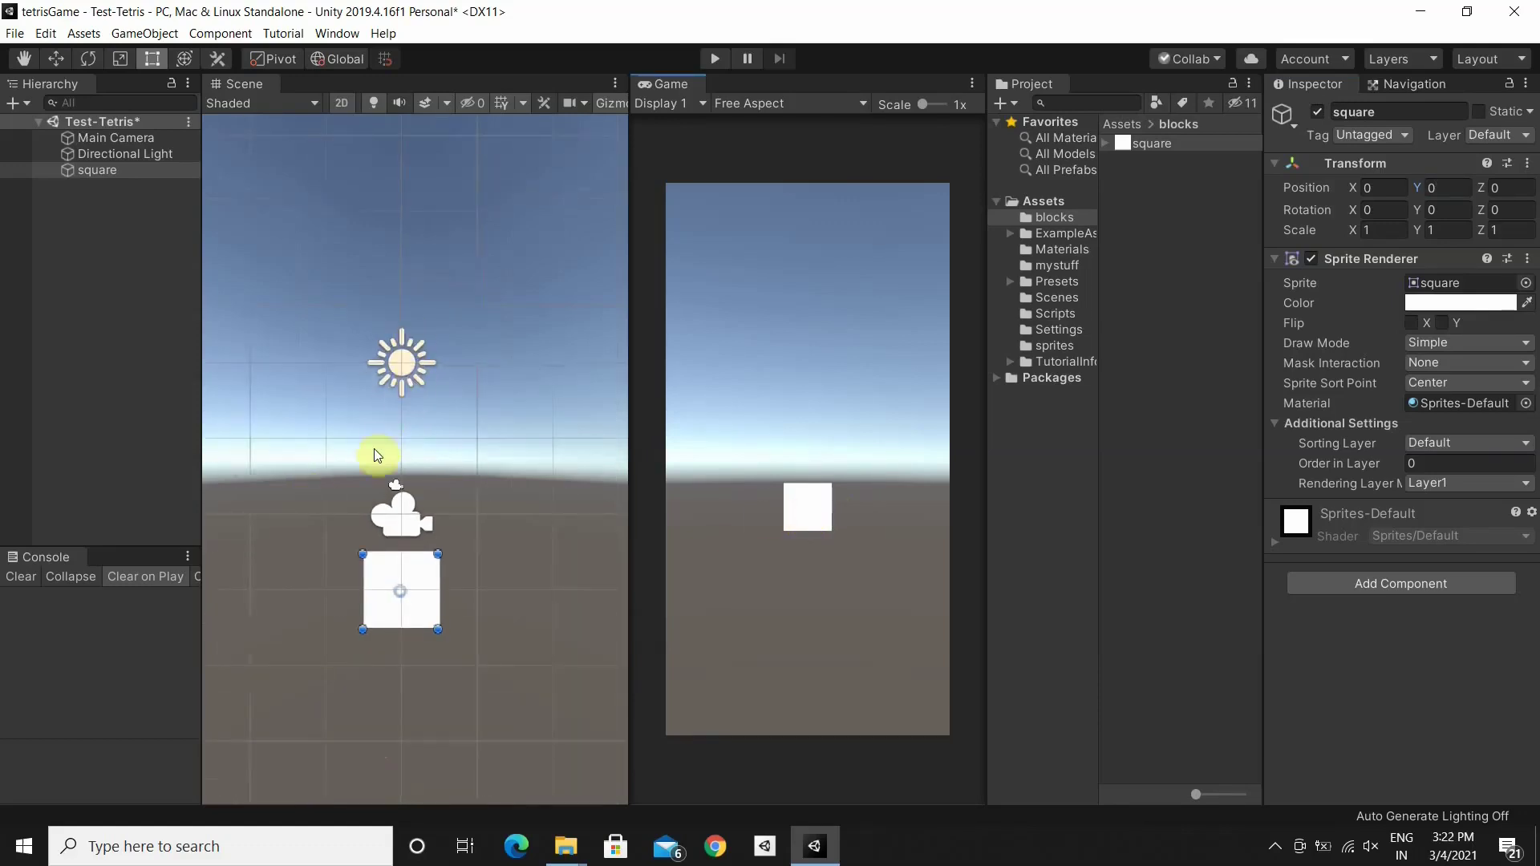
pyautogui.scroll(1, 375, 718)
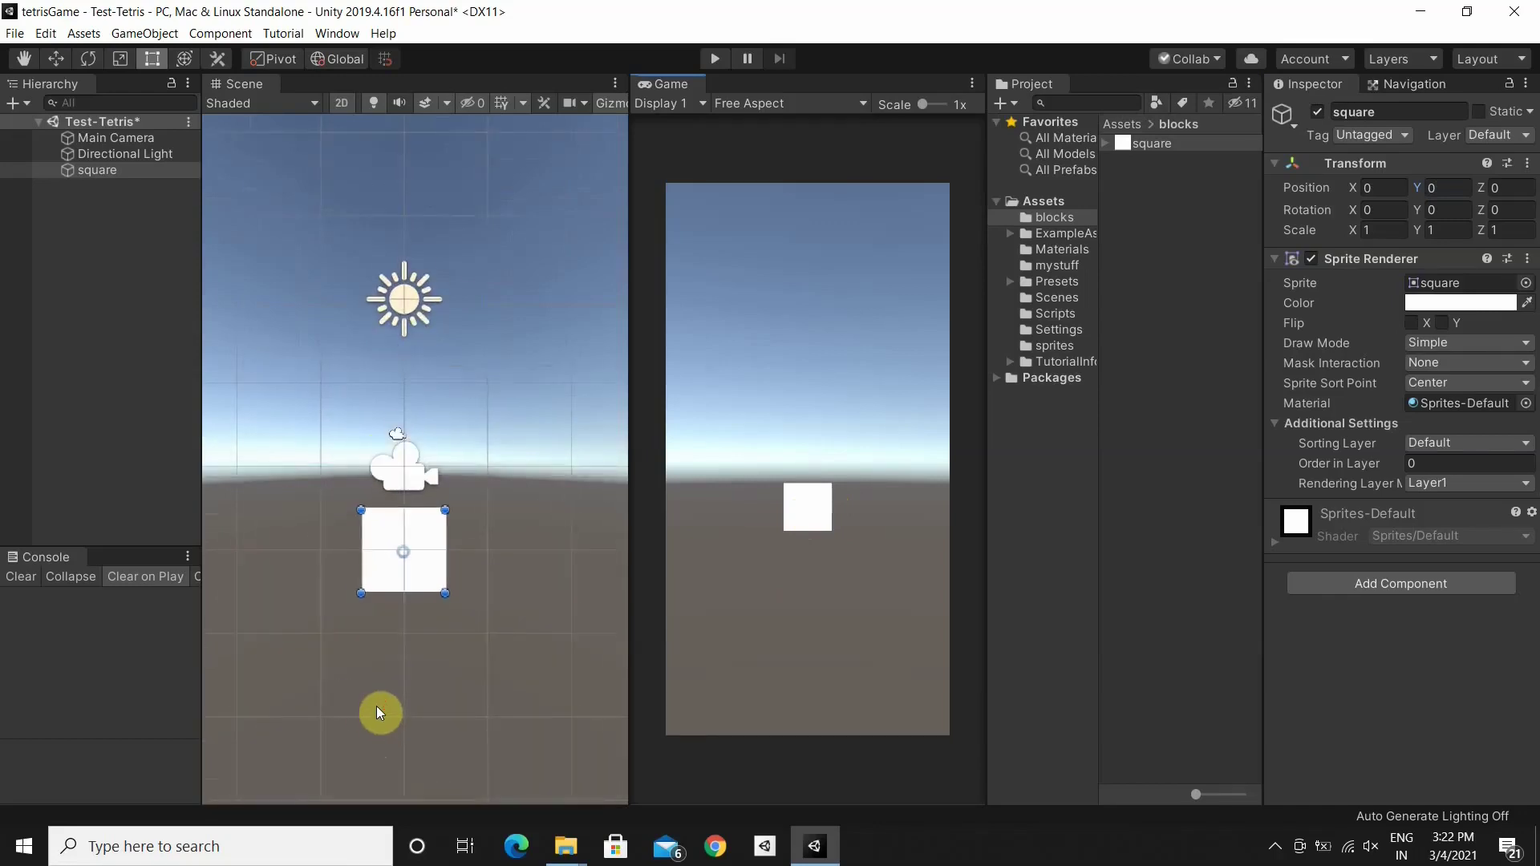
pyautogui.scroll(1, 377, 713)
pyautogui.scroll(1, 370, 697)
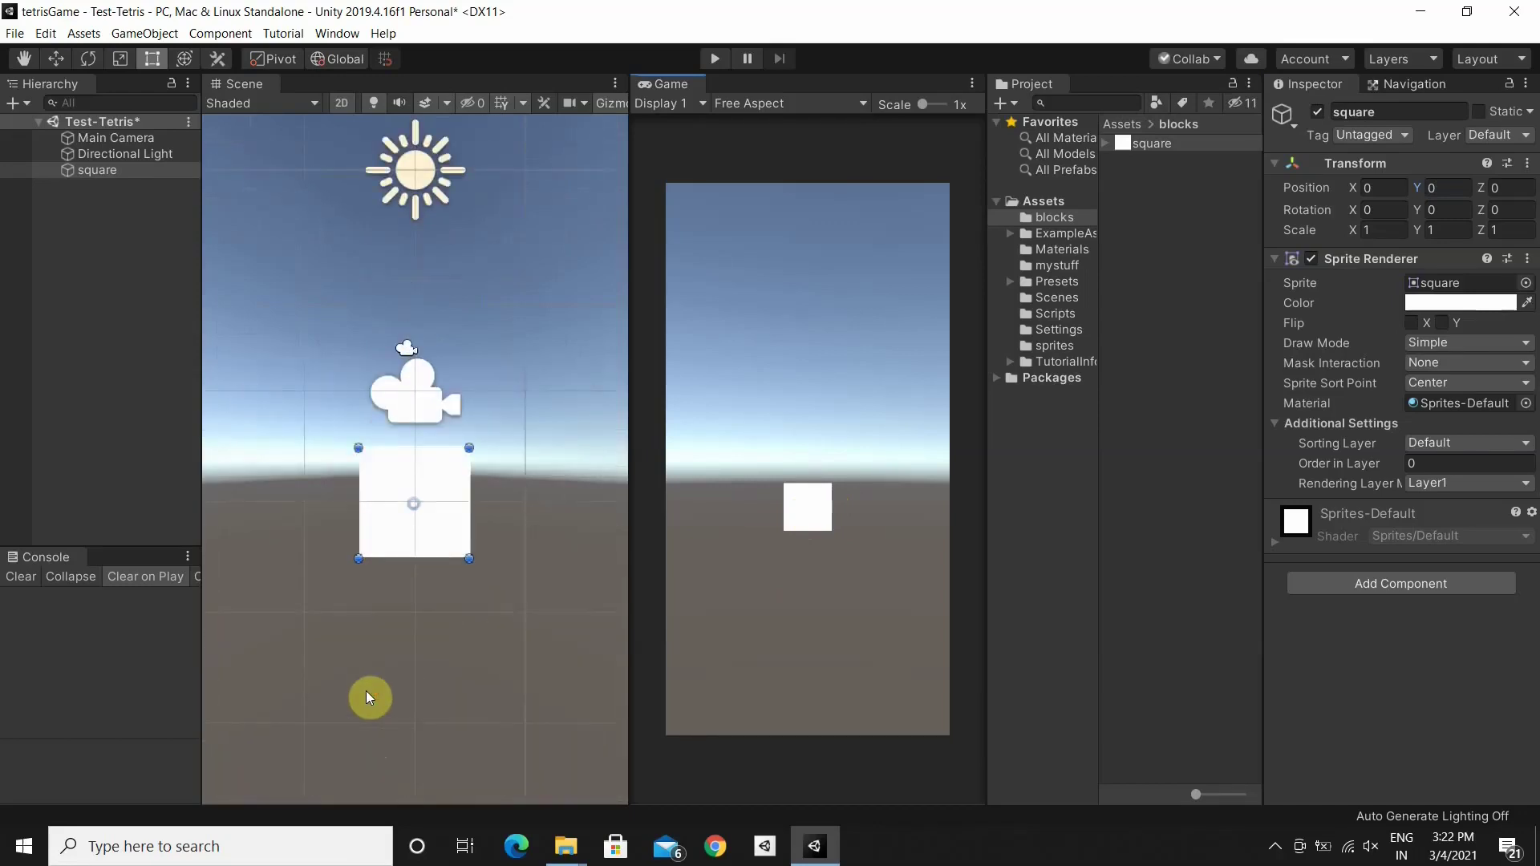
pyautogui.scroll(1, 370, 697)
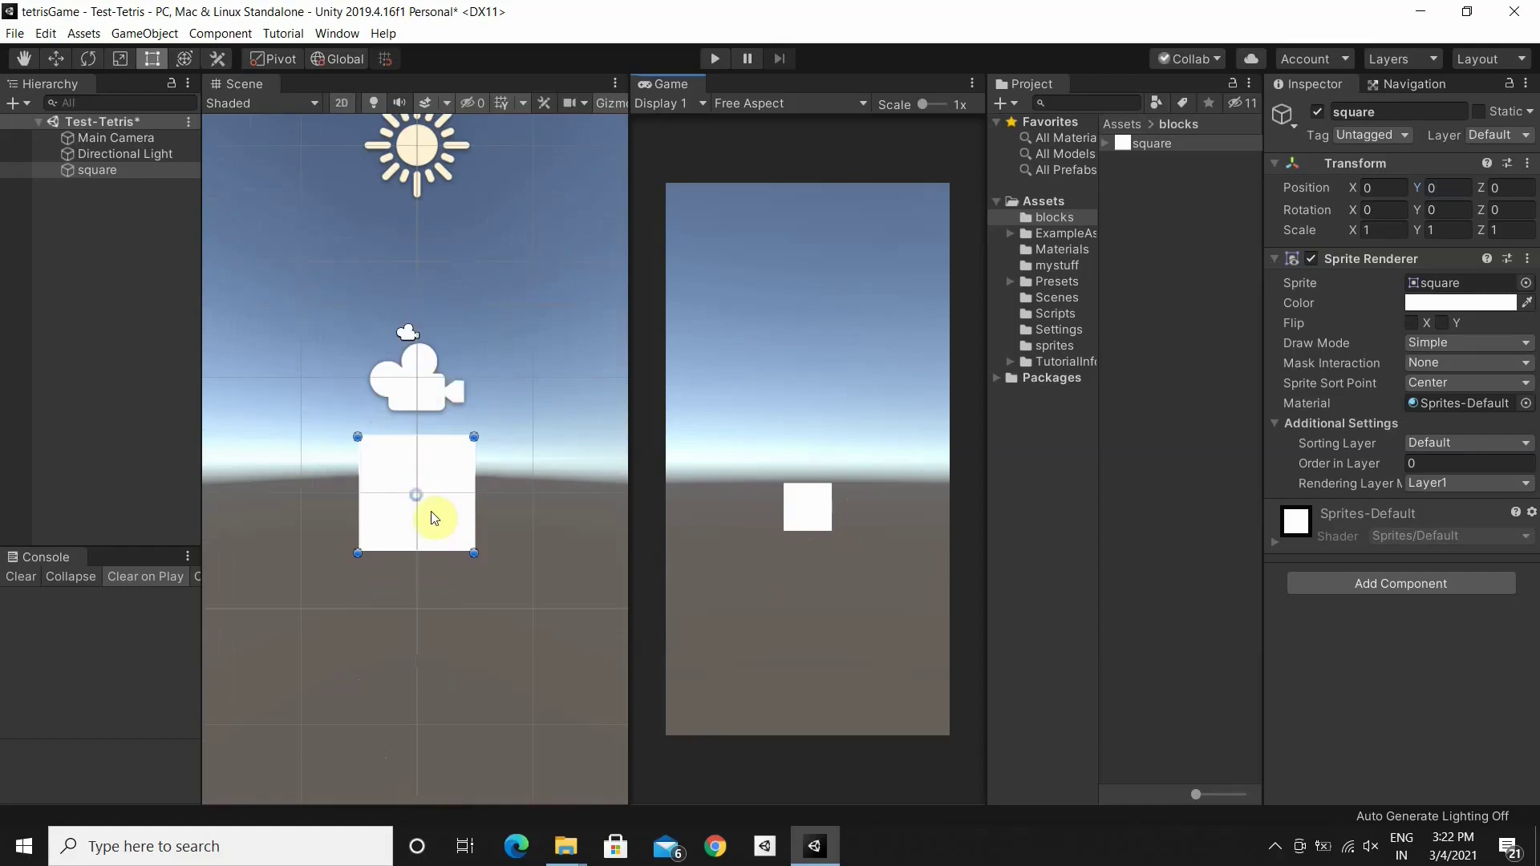
pyautogui.click(103, 171)
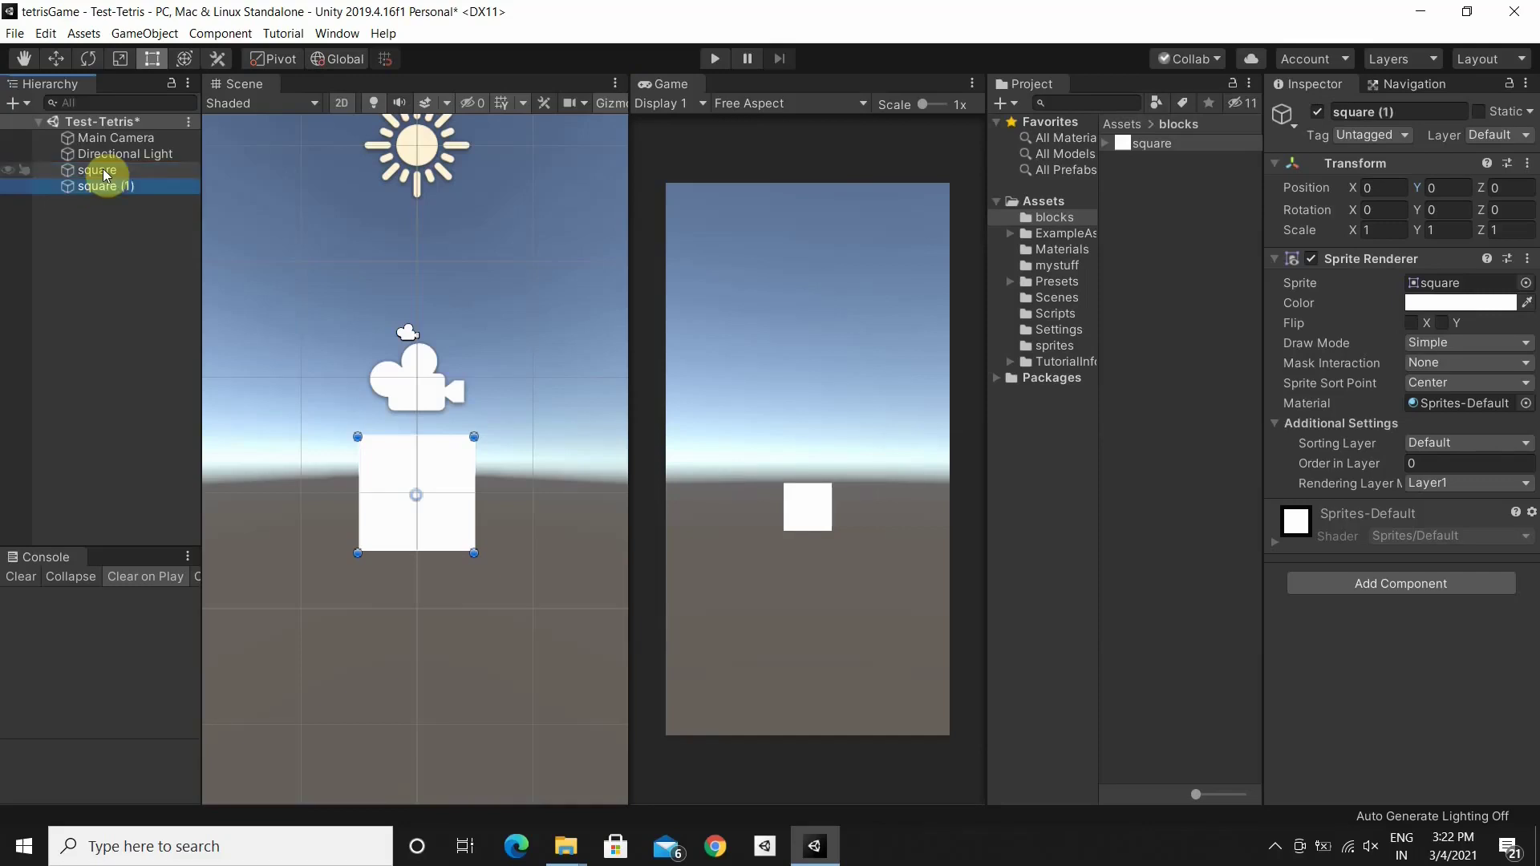
# Duplicate the square three times, moving the copies left of, right of and above the original
pyautogui.hotkey('ctrl', 'd')
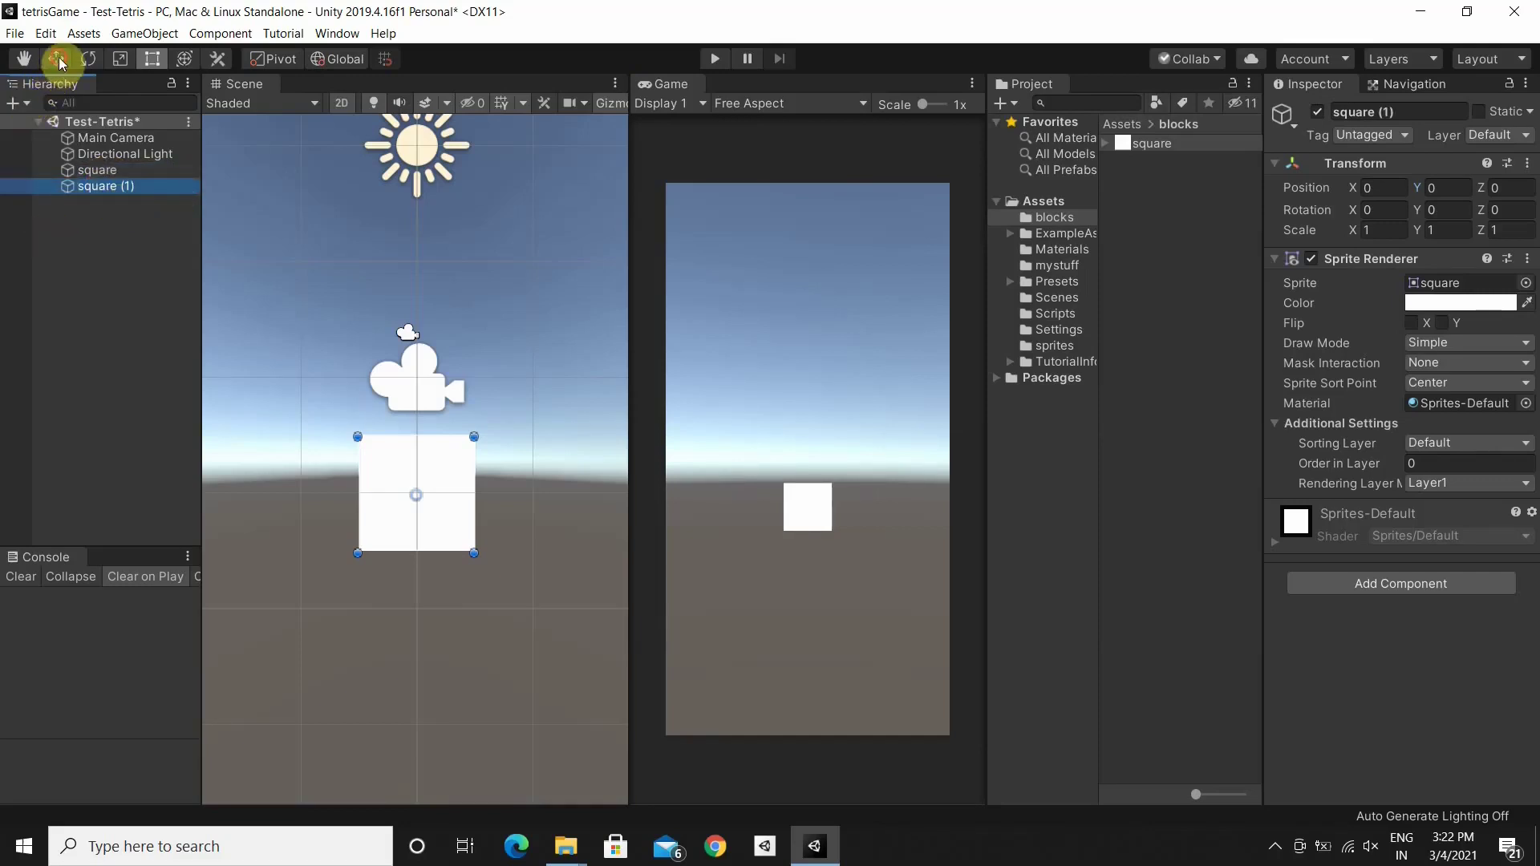
pyautogui.click(56, 58)
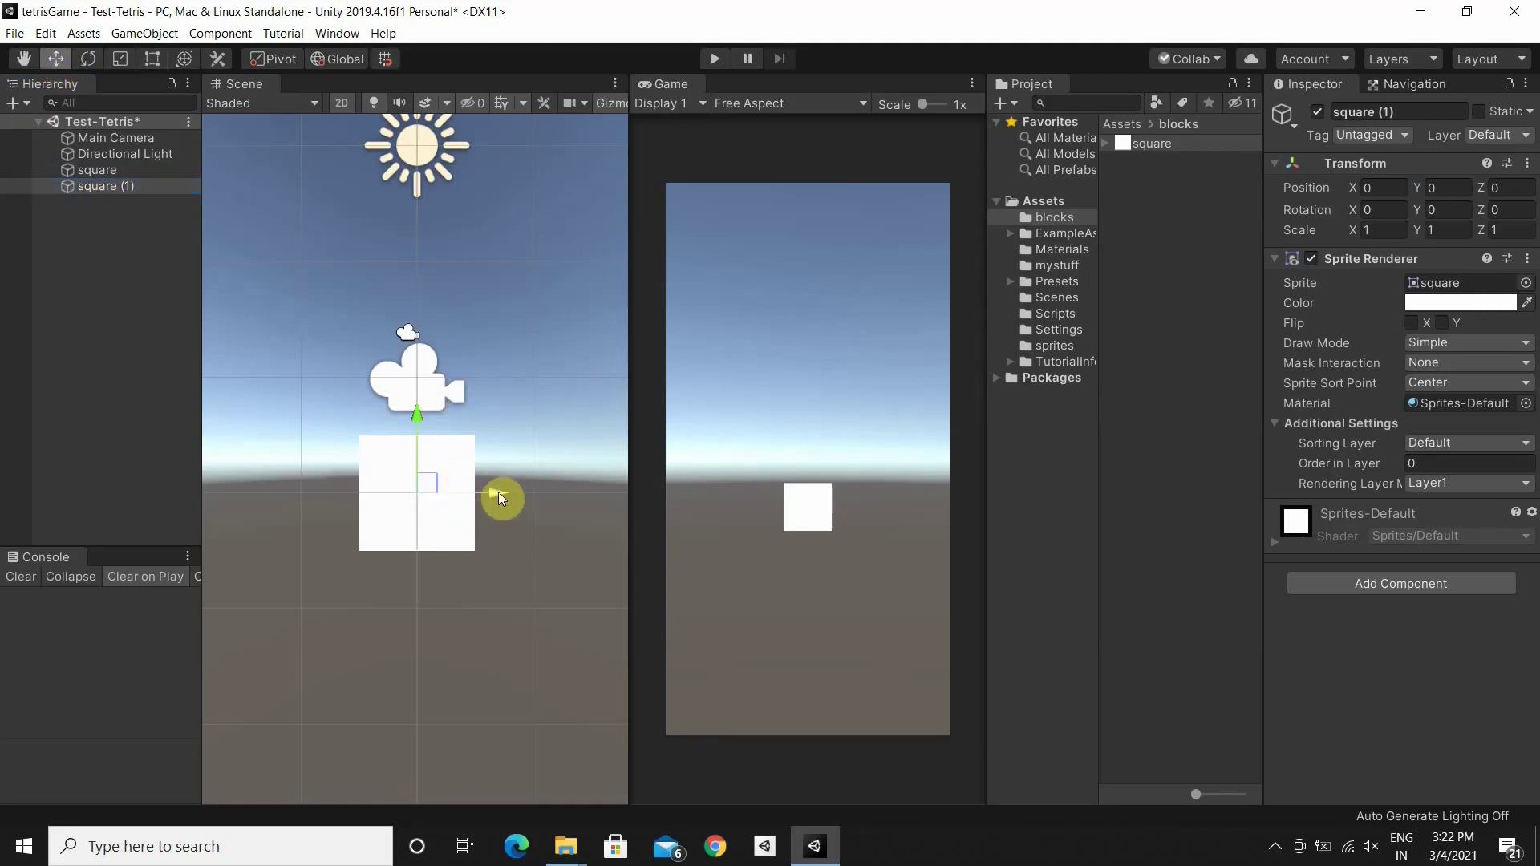
pyautogui.moveTo(498, 493); pyautogui.dragTo(386, 472)
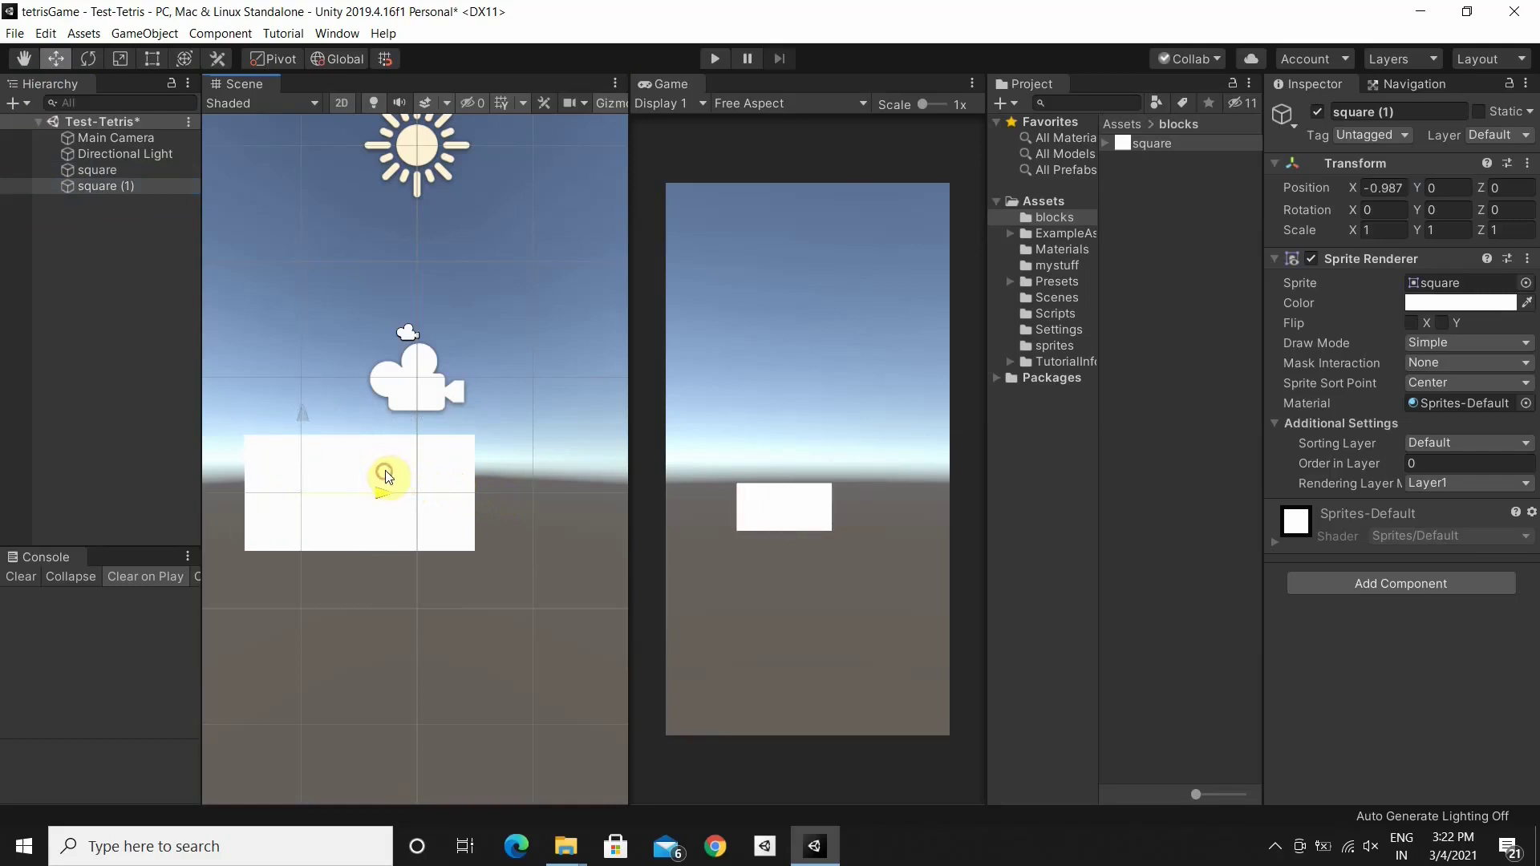
pyautogui.click(98, 171)
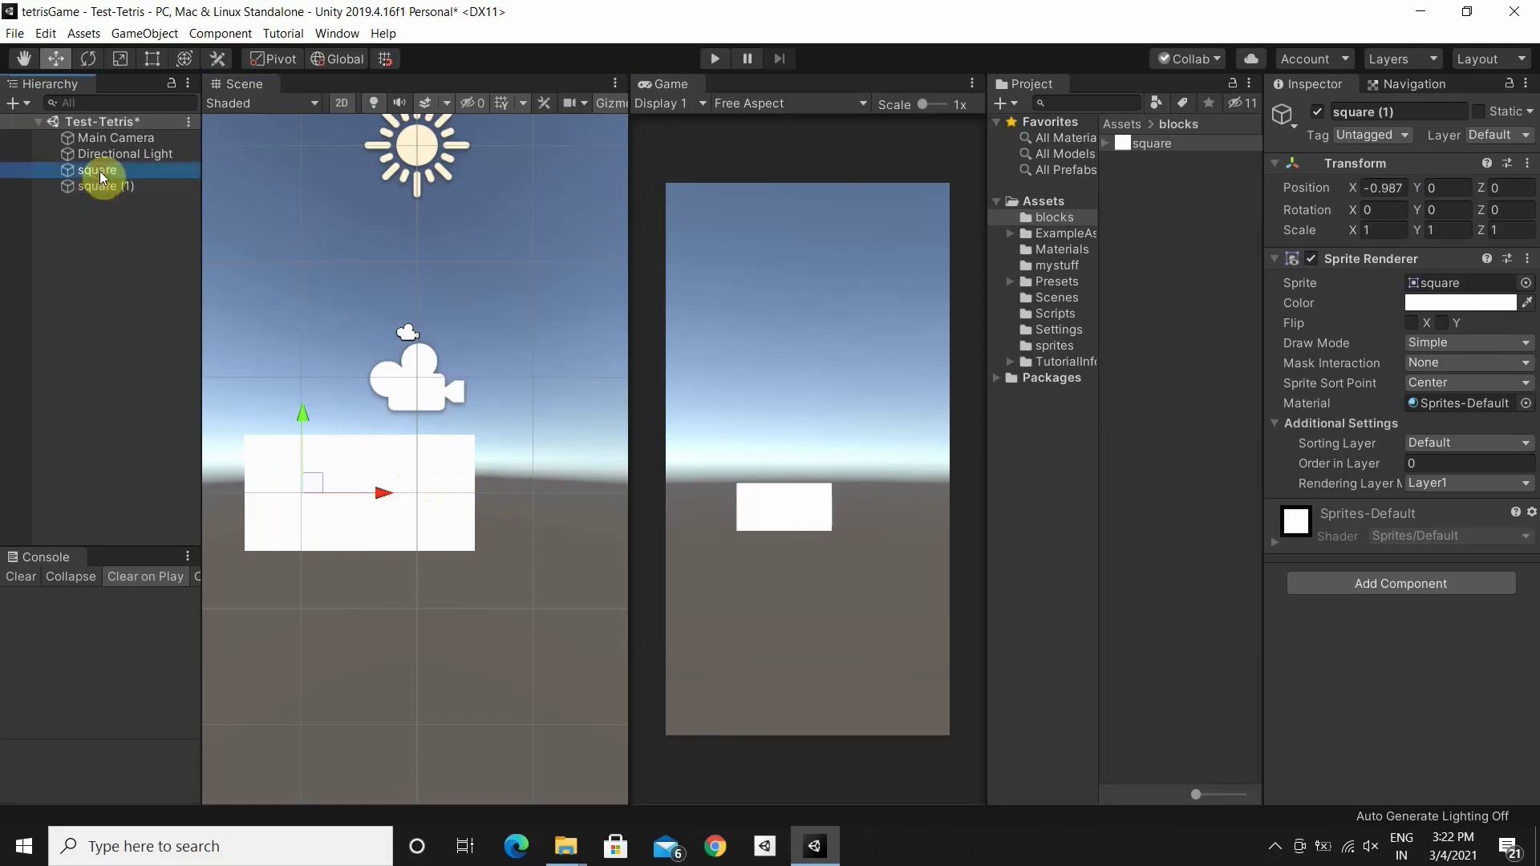
pyautogui.hotkey('ctrl', 'd')
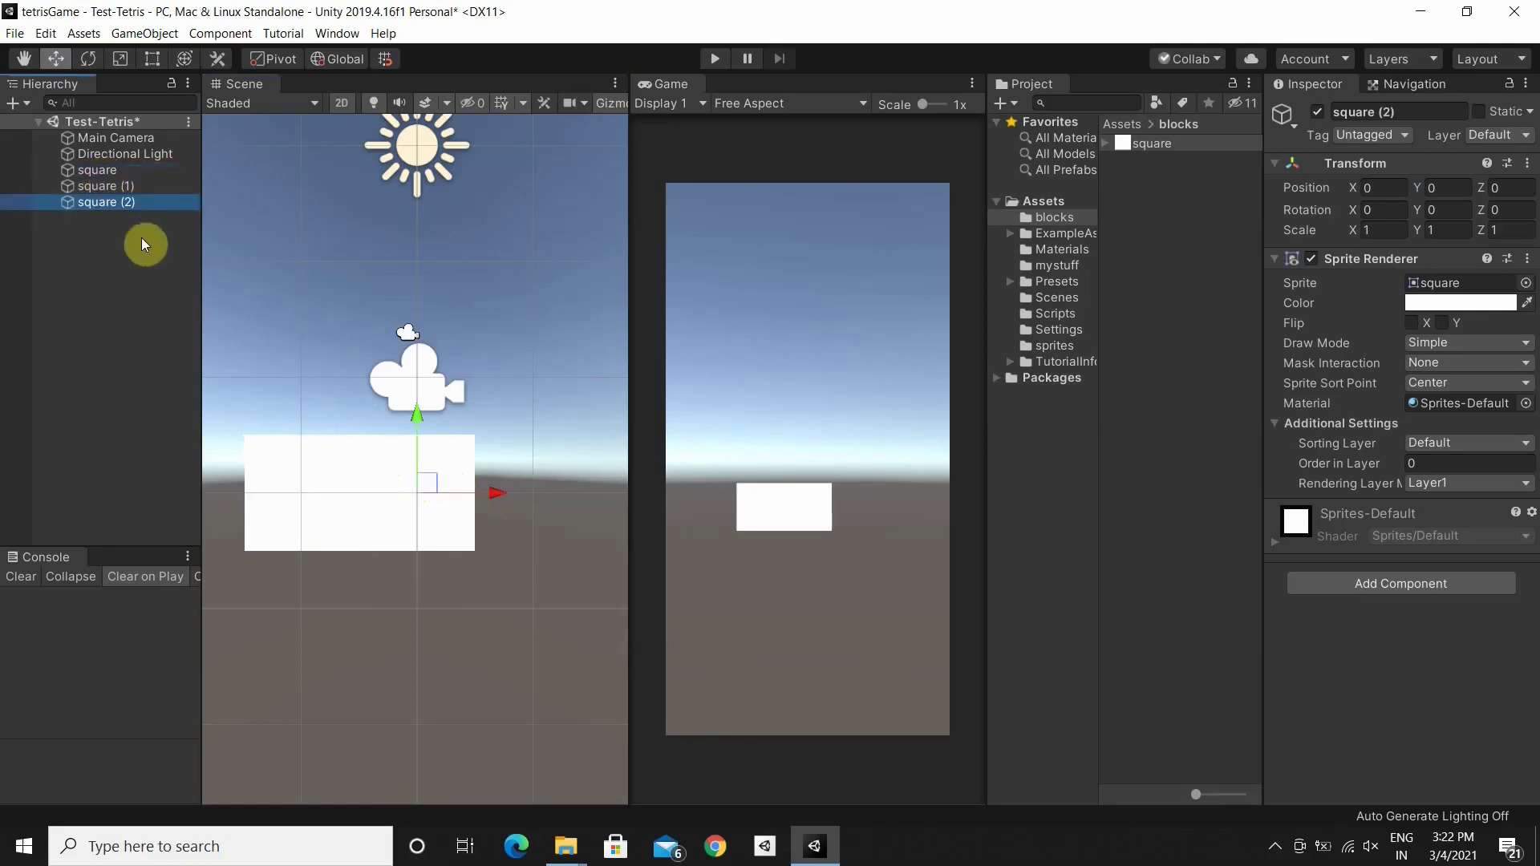
pyautogui.moveTo(500, 493); pyautogui.dragTo(609, 496)
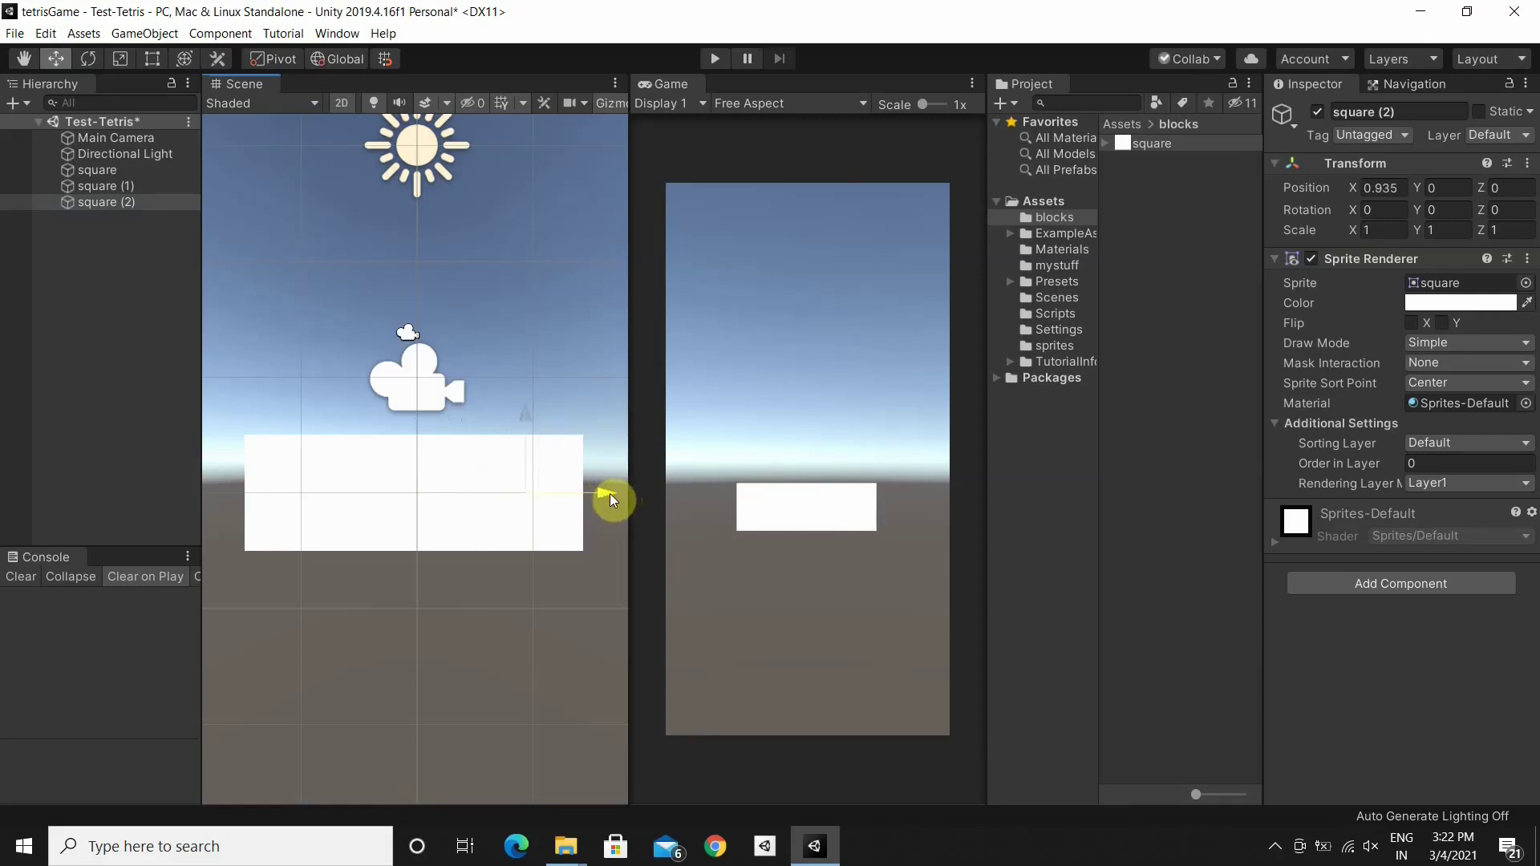
pyautogui.moveTo(610, 493); pyautogui.dragTo(609, 493)
pyautogui.click(89, 176)
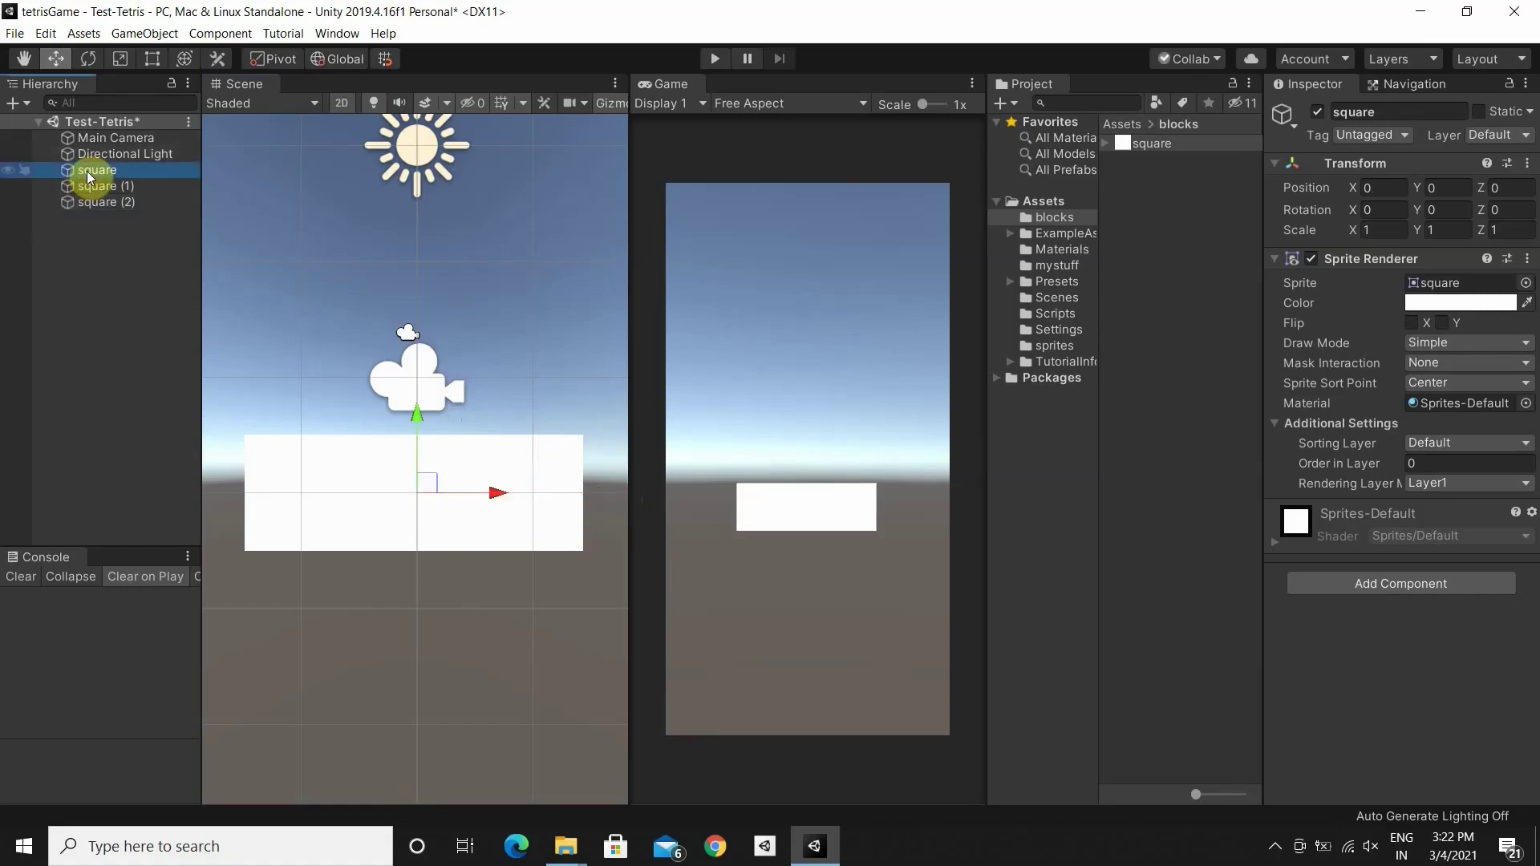
pyautogui.hotkey('ctrl', 'd')
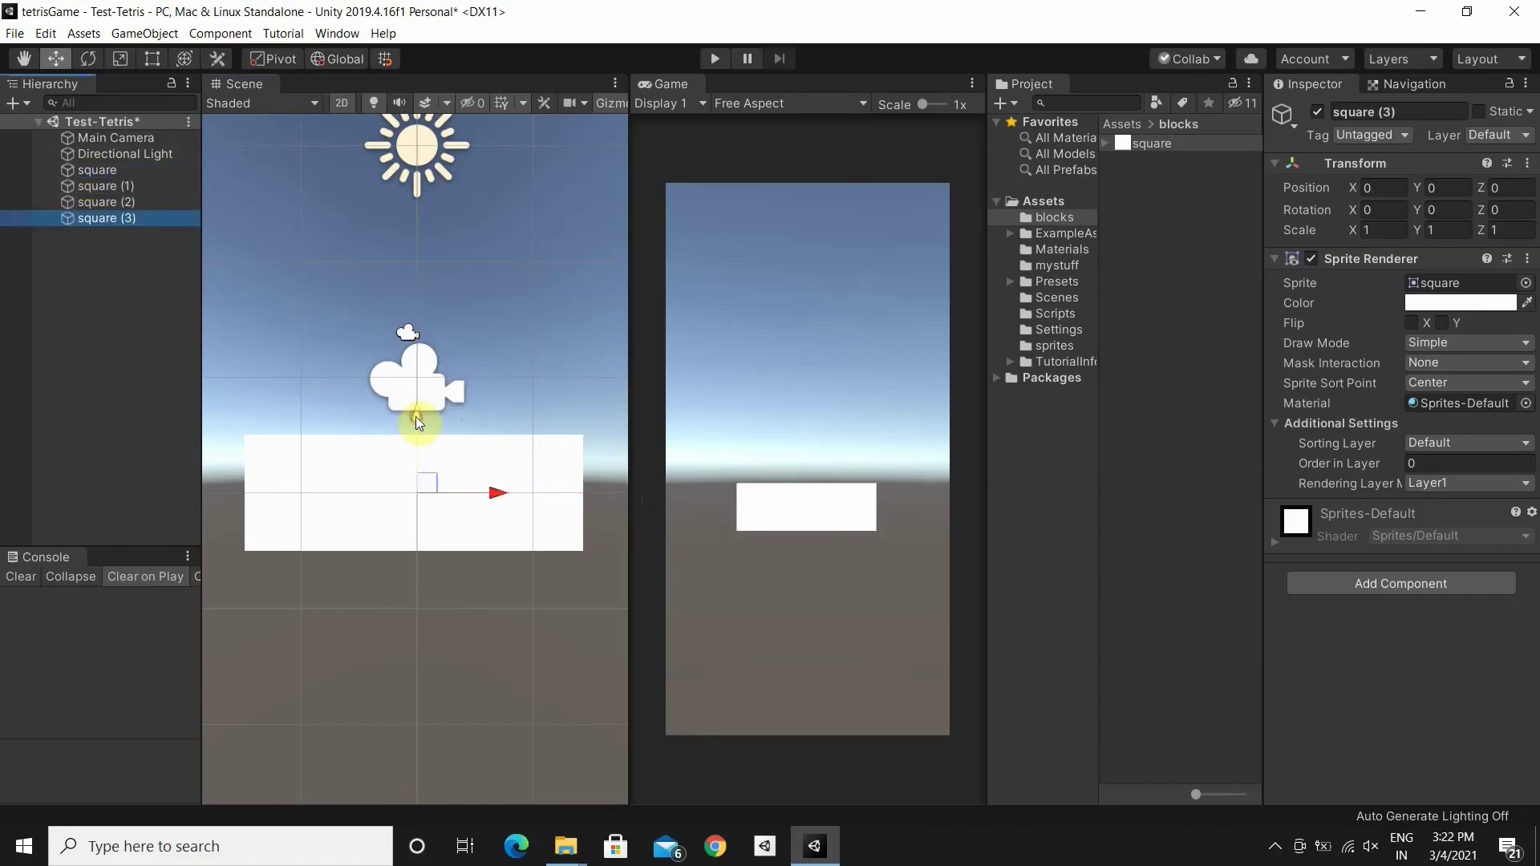
pyautogui.moveTo(415, 416); pyautogui.dragTo(427, 302)
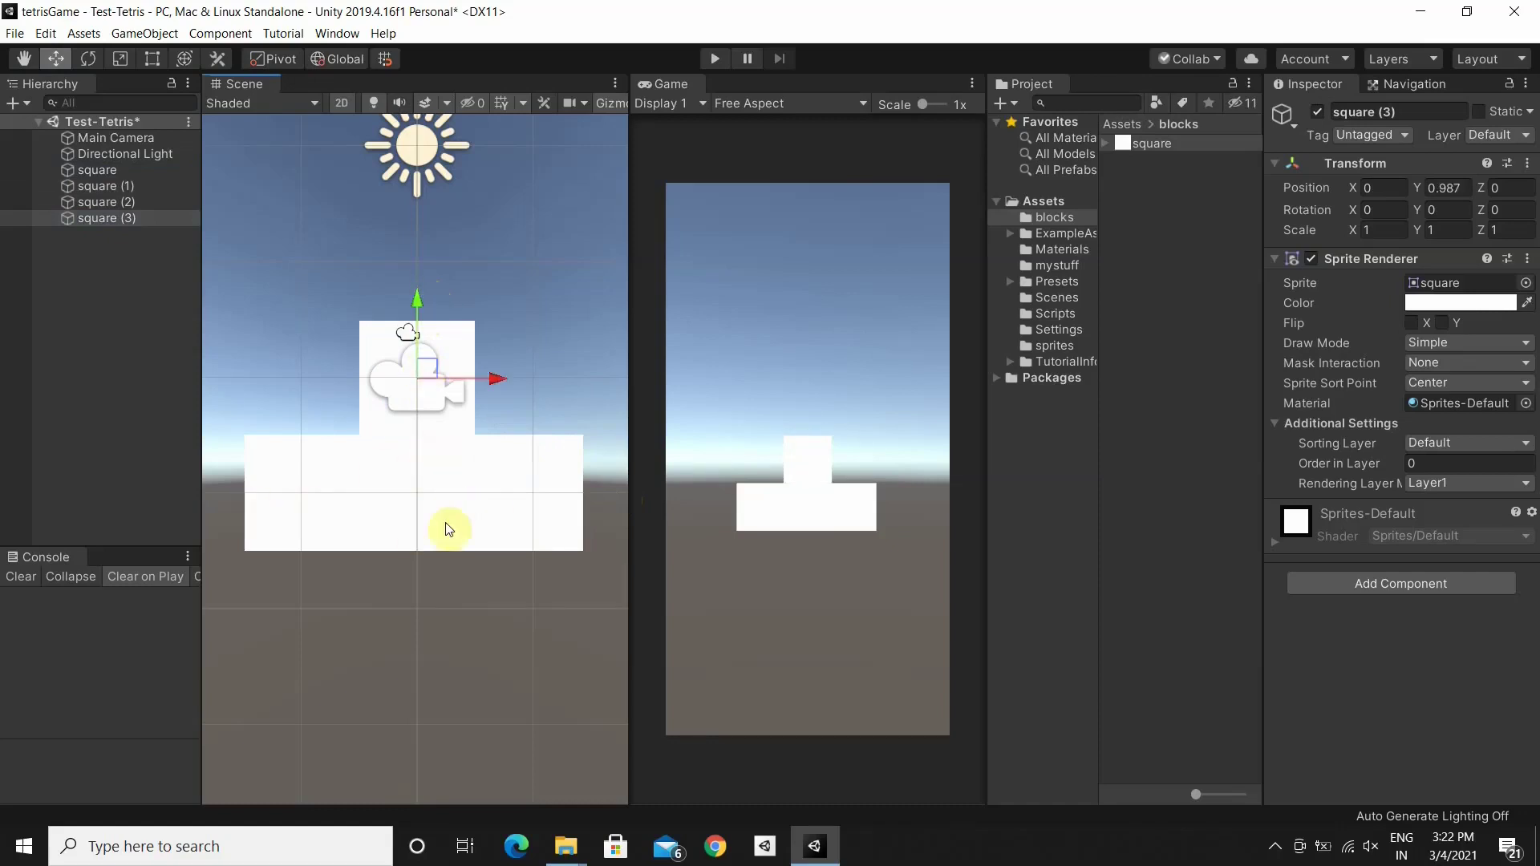
# Compare the X positions of the squares, noting the left one sits at -0.987
pyautogui.click(114, 170)
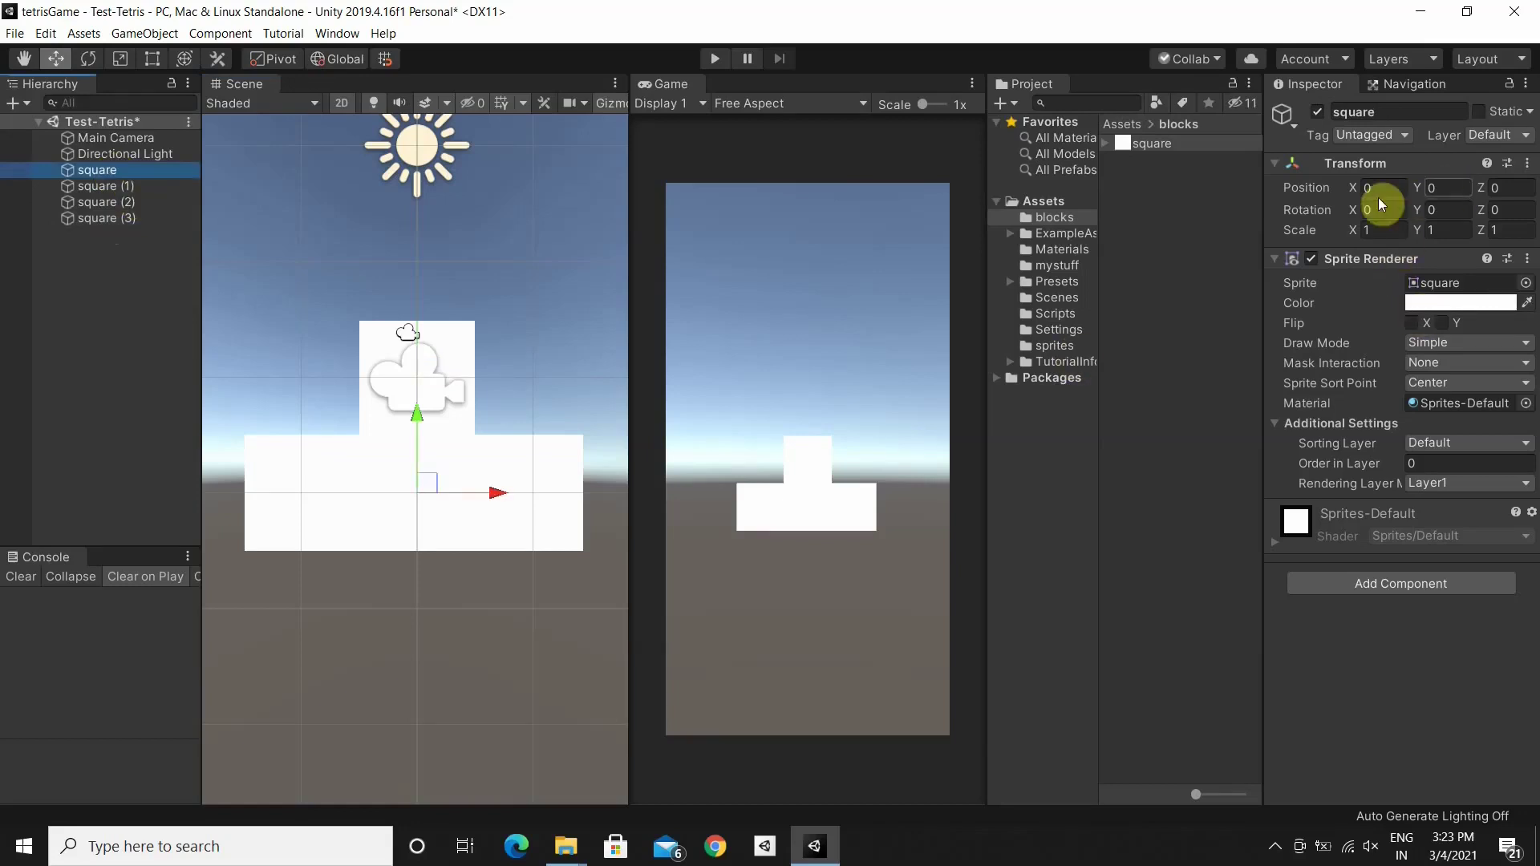
pyautogui.click(122, 185)
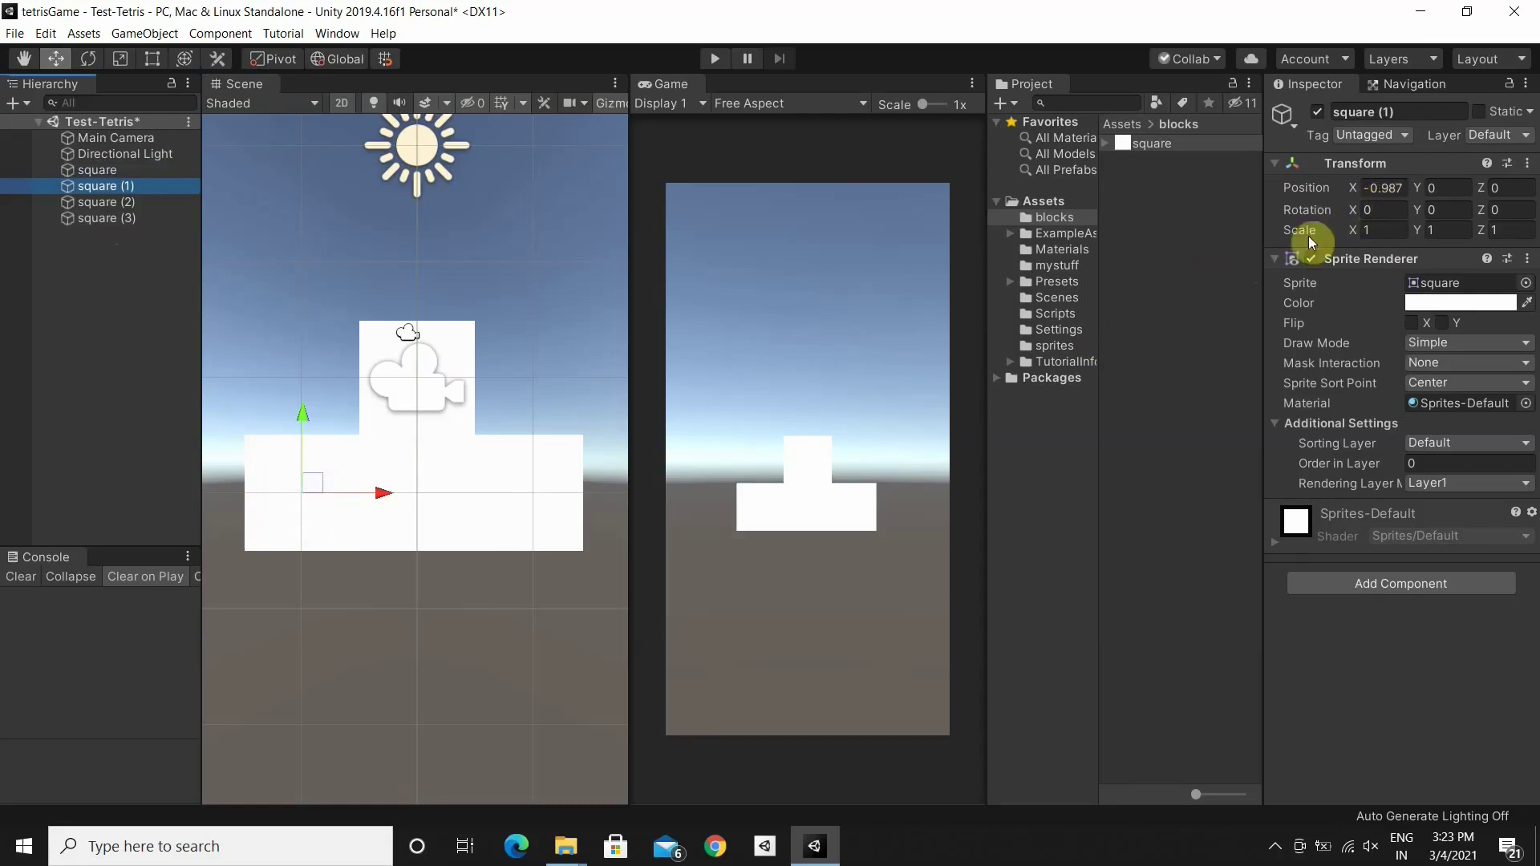
pyautogui.click(533, 486)
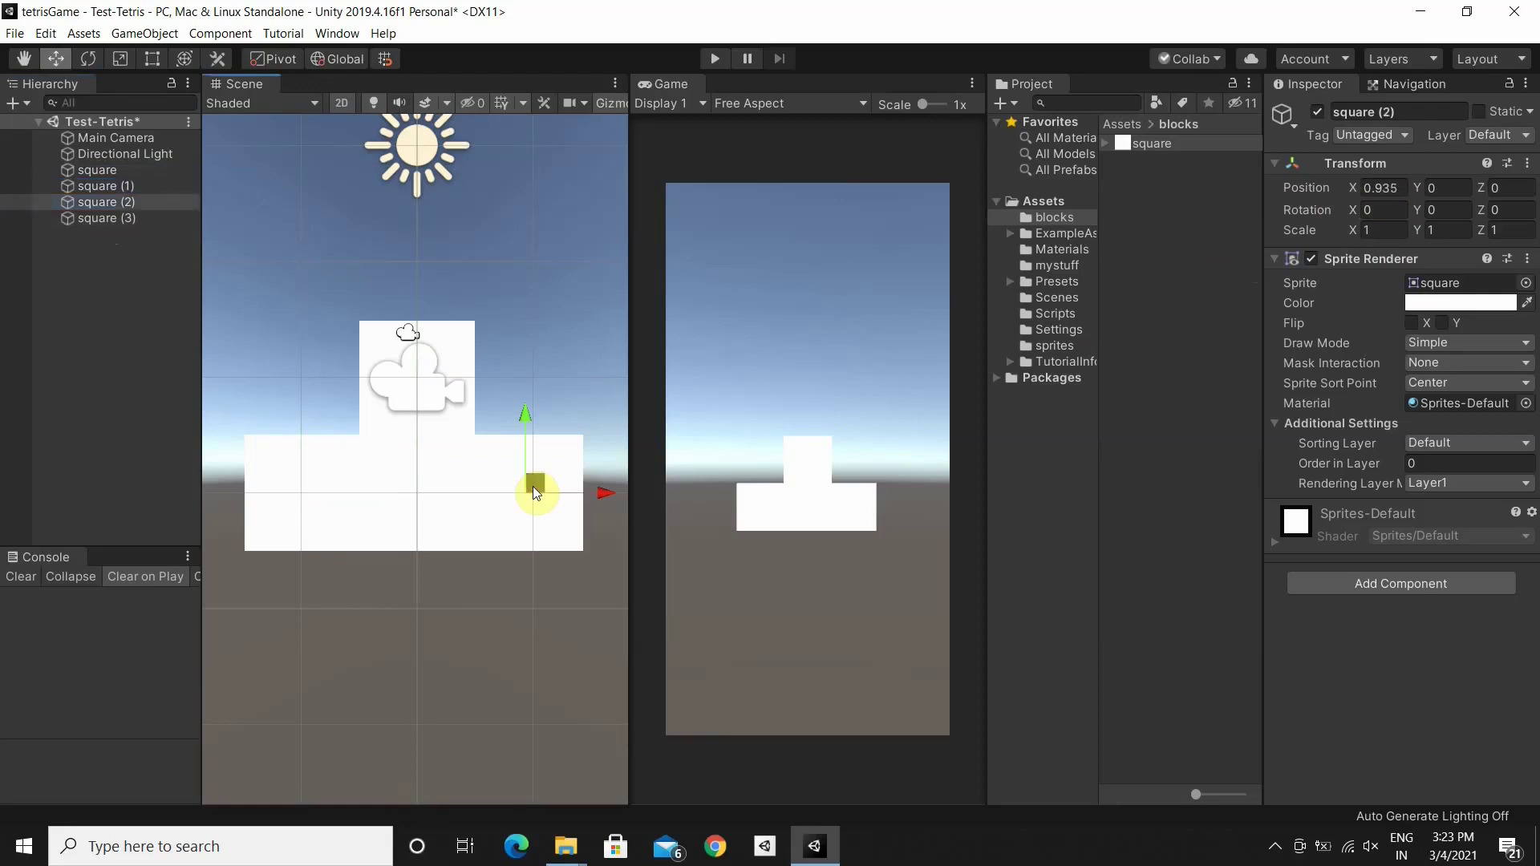
pyautogui.click(1396, 190)
pyautogui.press('Return')
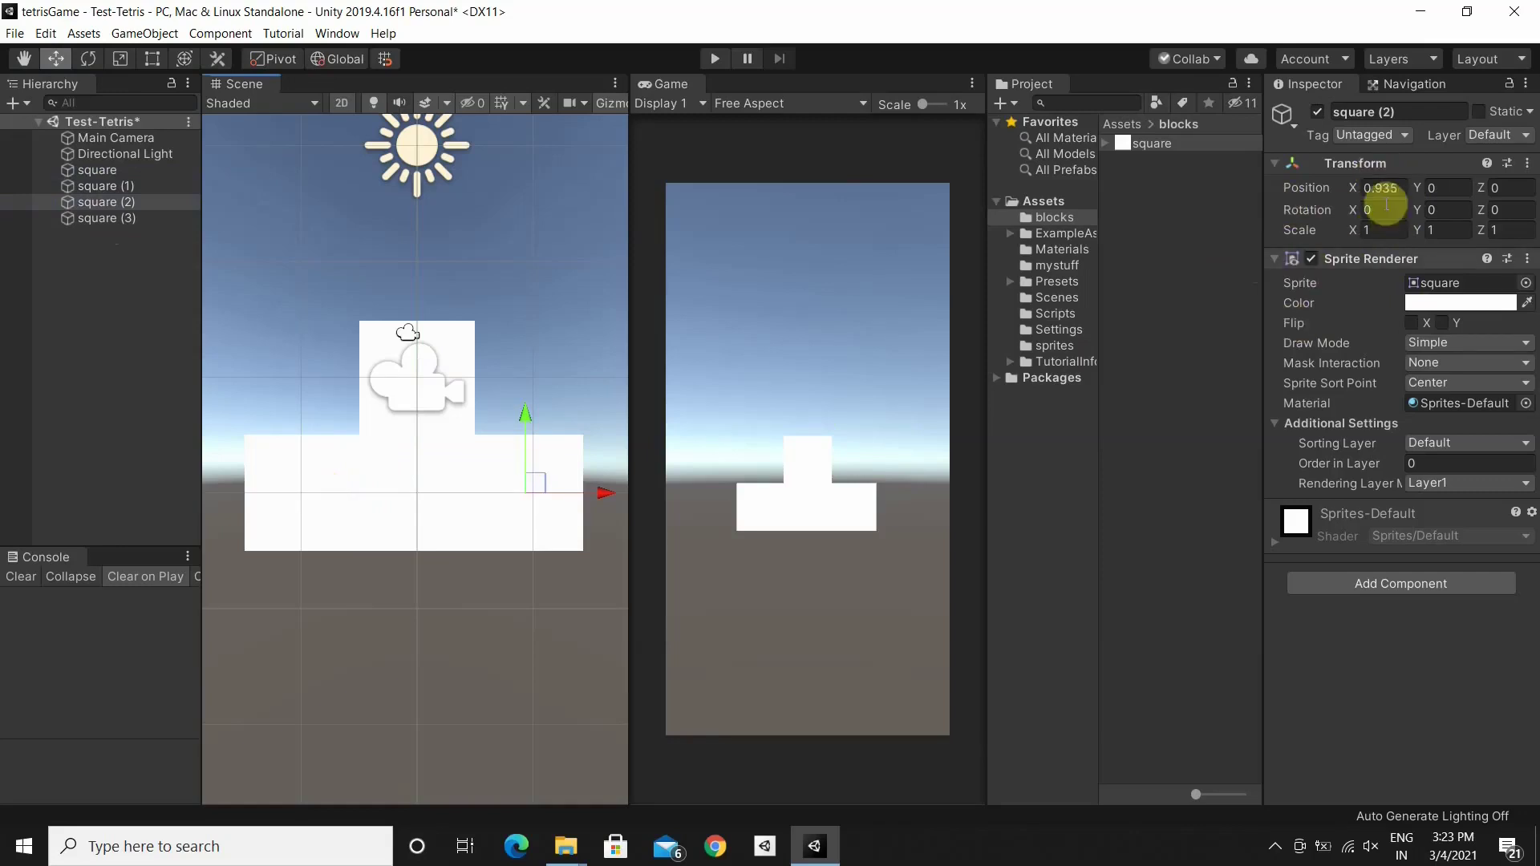
pyautogui.click(321, 488)
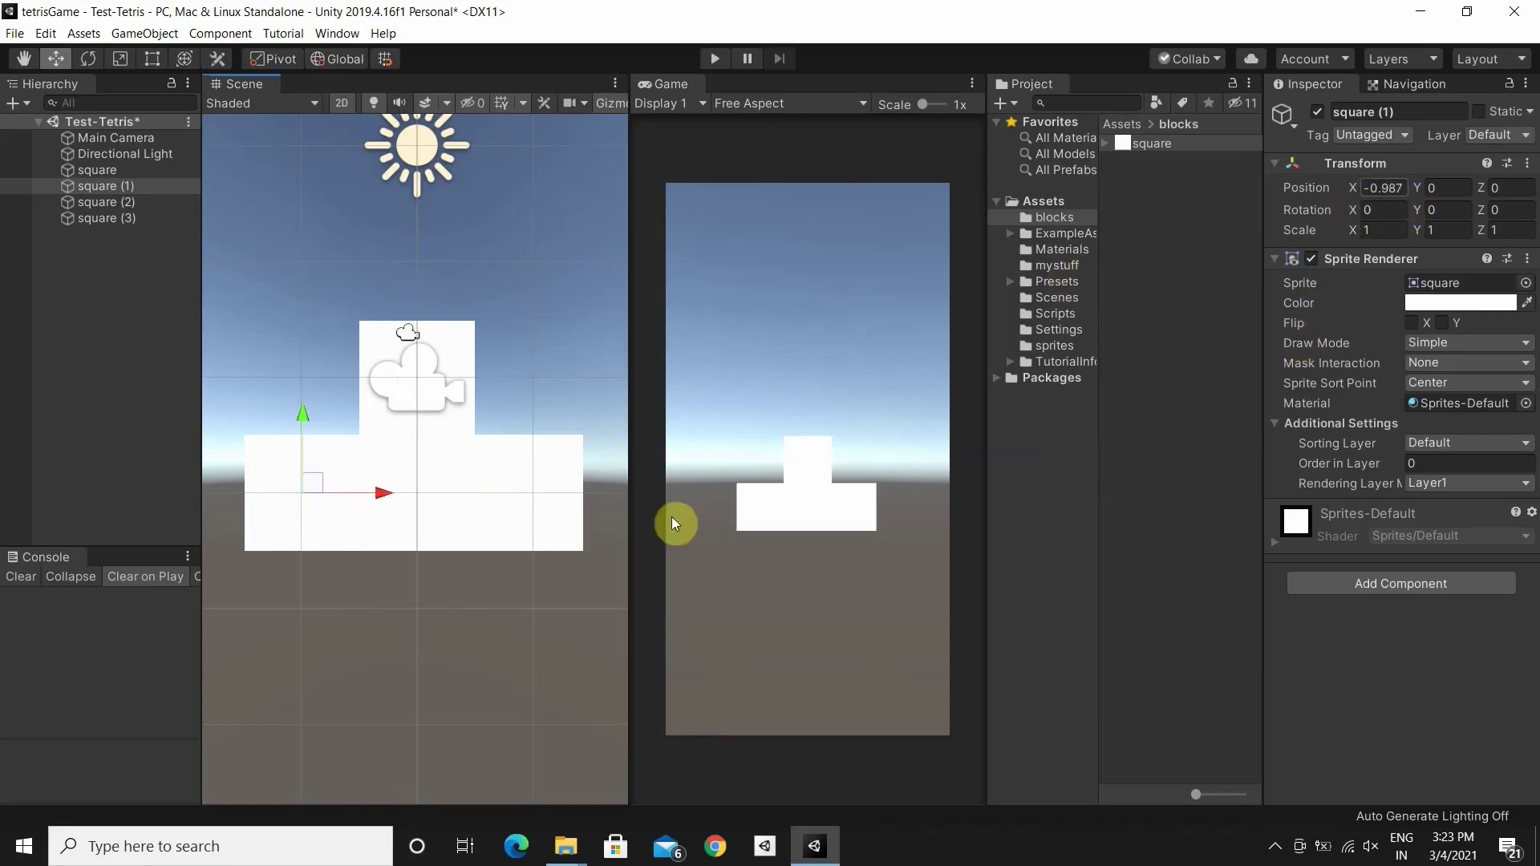
pyautogui.click(522, 505)
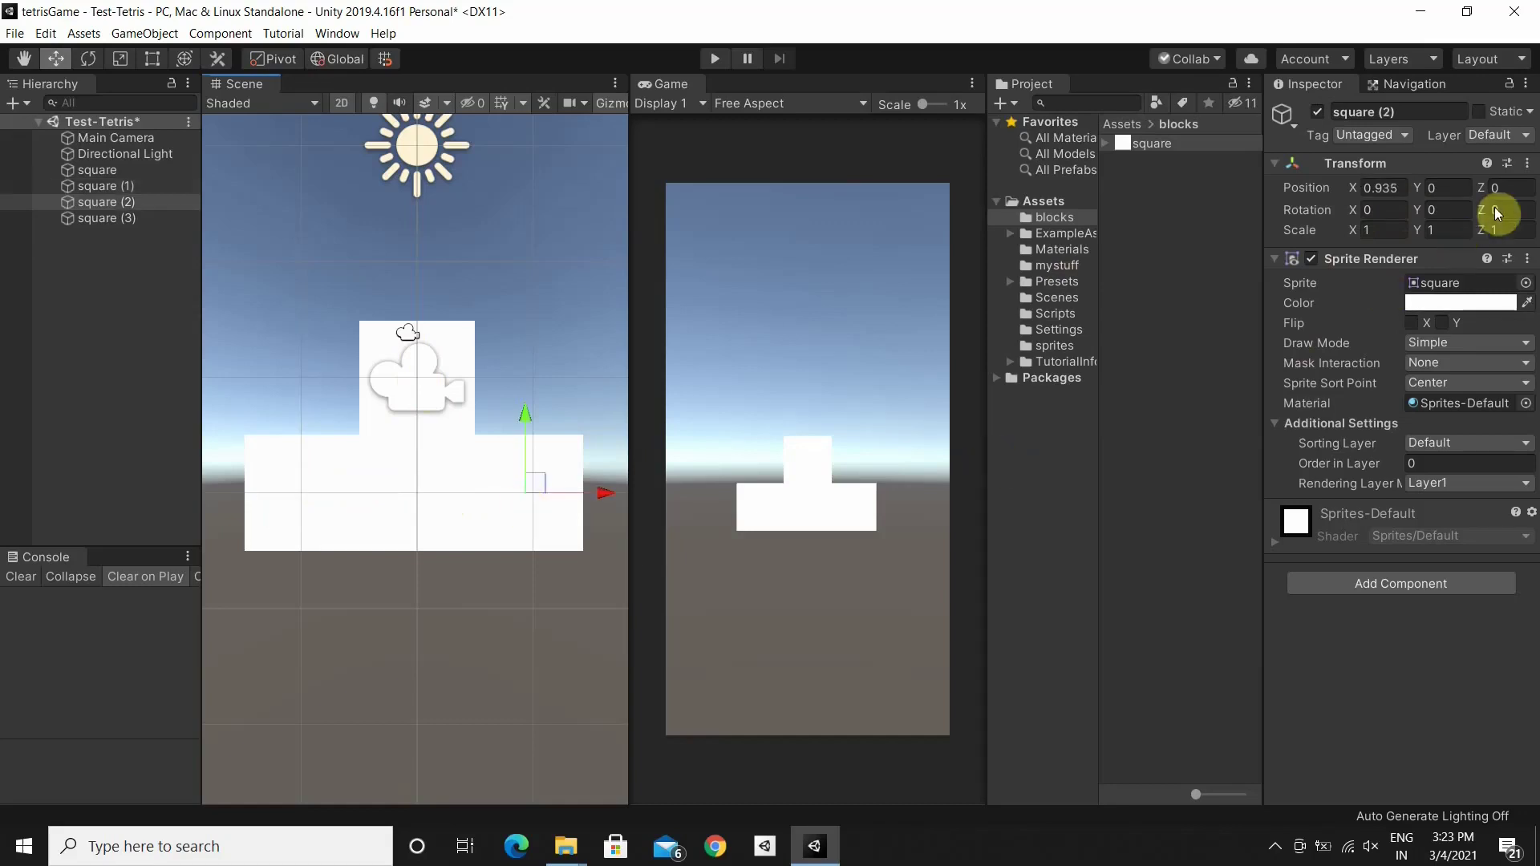
pyautogui.click(319, 491)
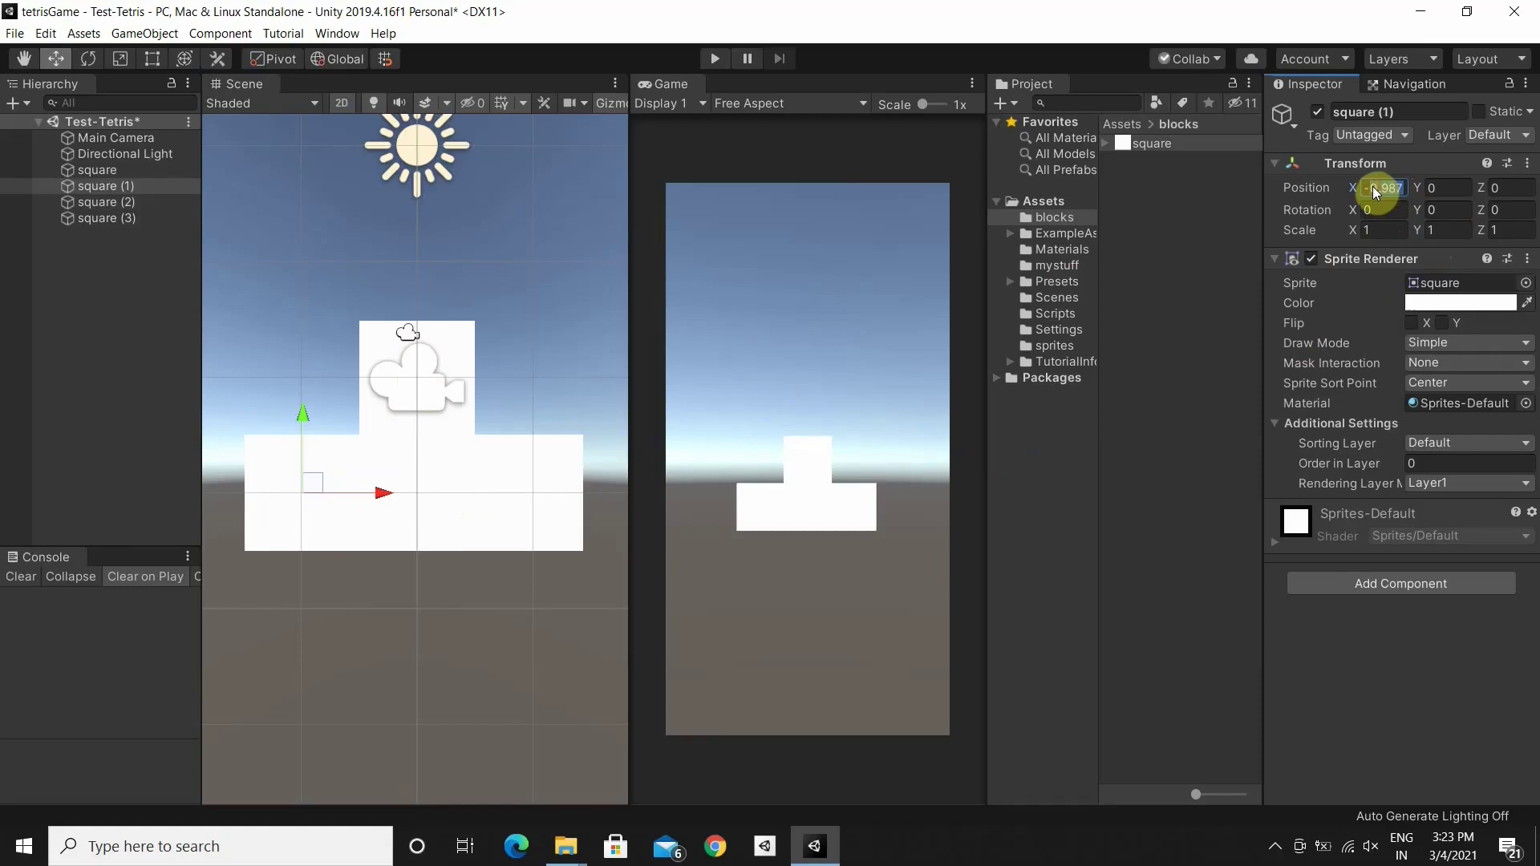
pyautogui.doubleClick(1373, 186)
pyautogui.tripleClick(1374, 186)
# Change square (2)'s Position X from 0.935 to 0.987
pyautogui.click(541, 498)
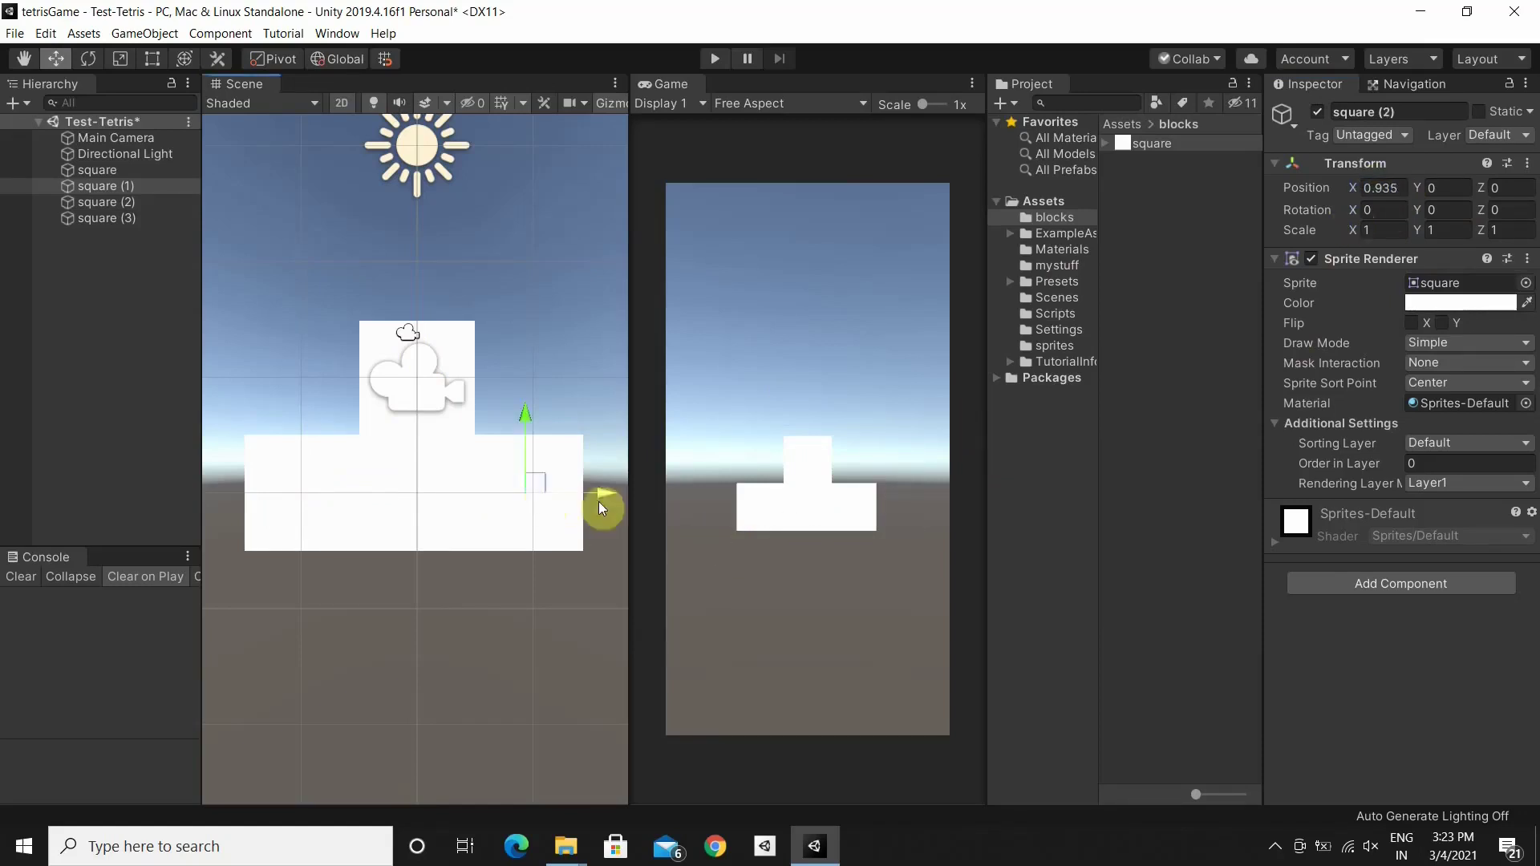
pyautogui.doubleClick(1396, 189)
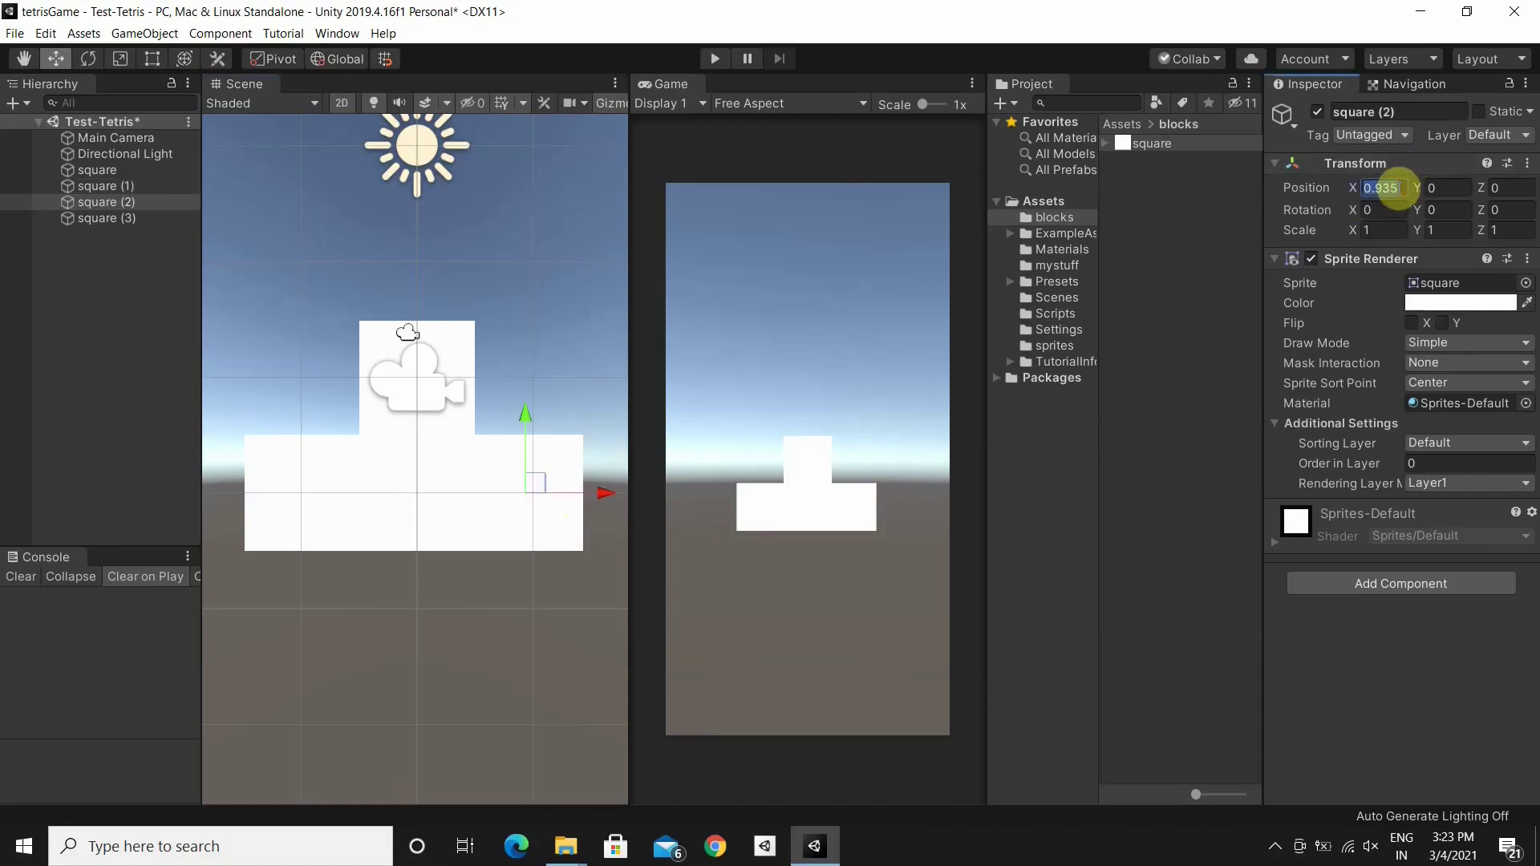
pyautogui.press('BackSpace')
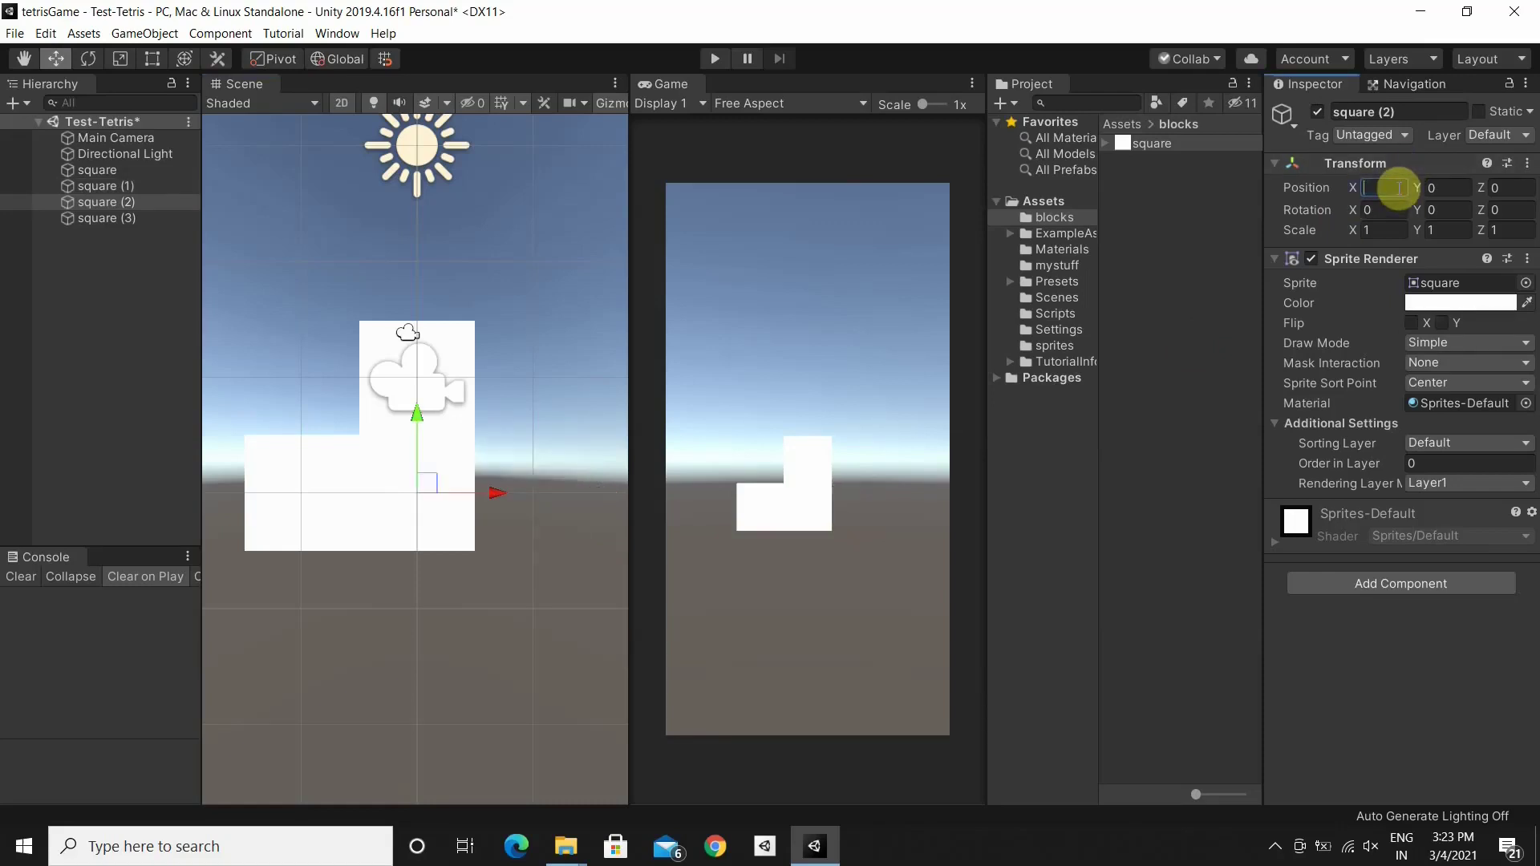
pyautogui.write('0.987')
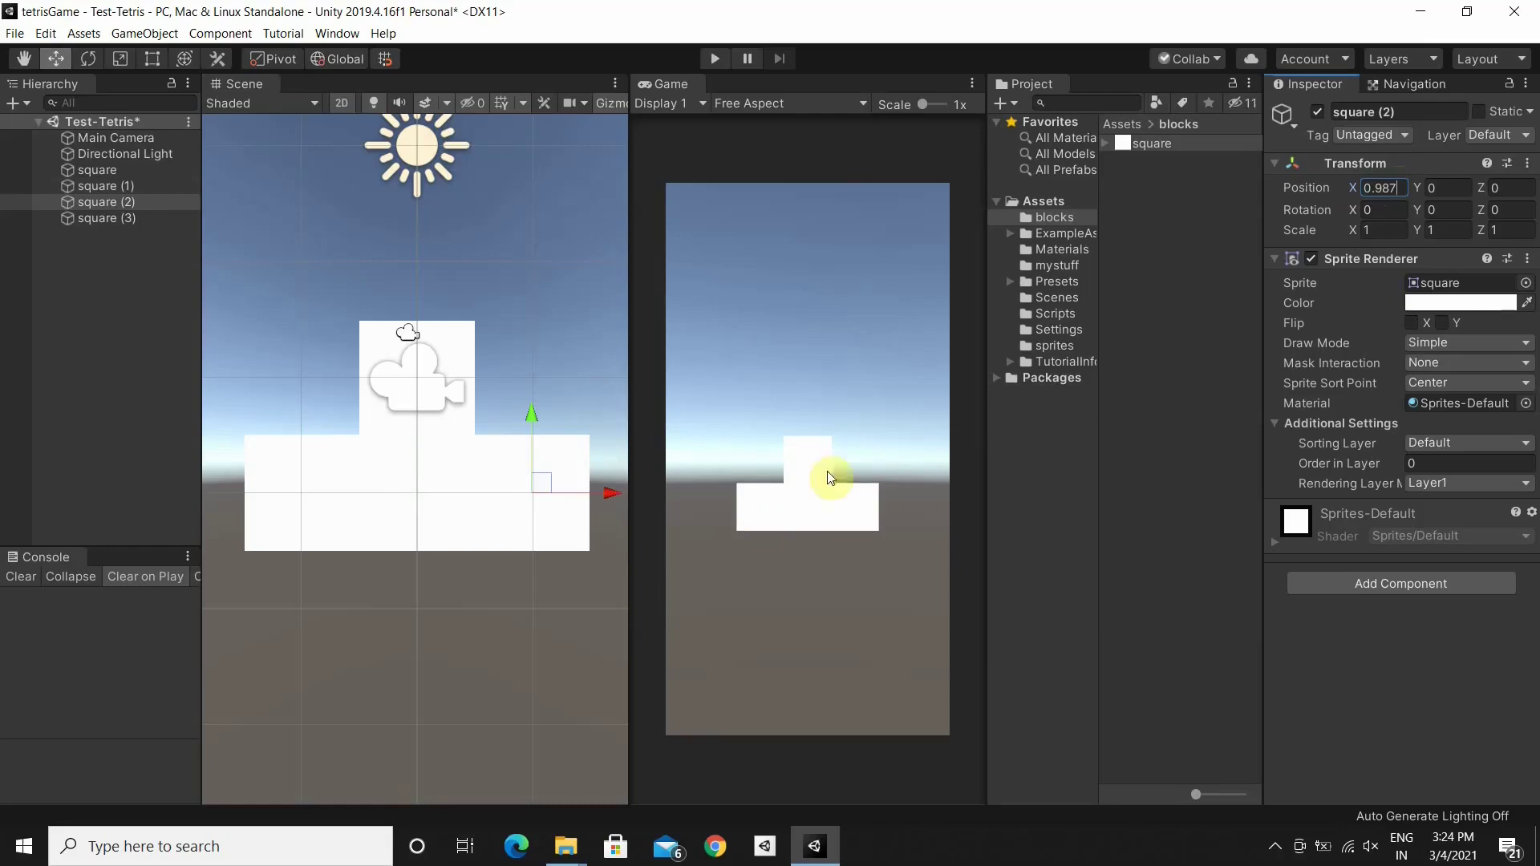
pyautogui.click(302, 472)
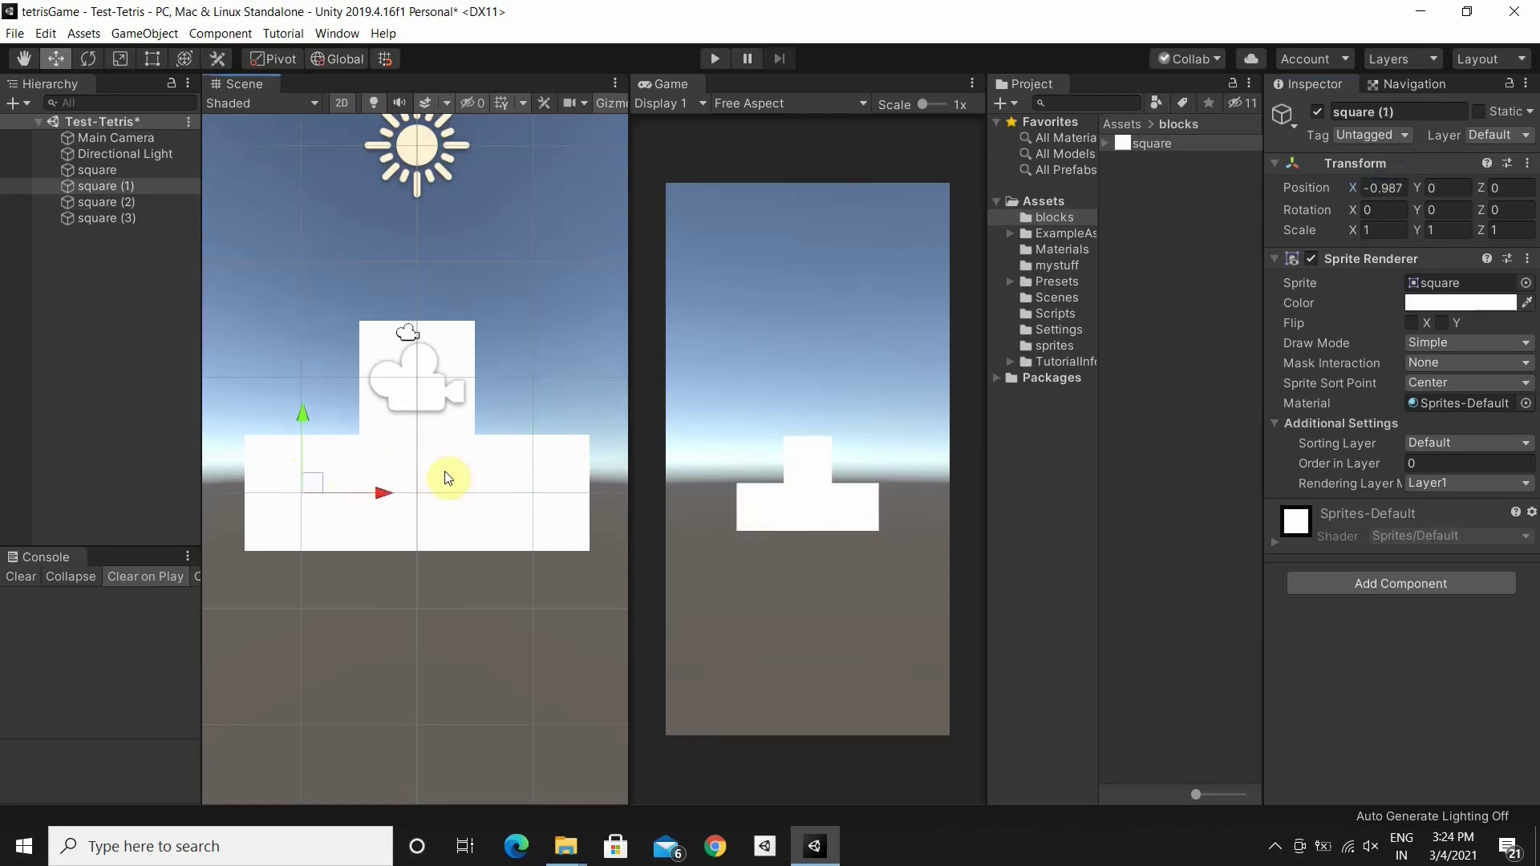
pyautogui.click(531, 474)
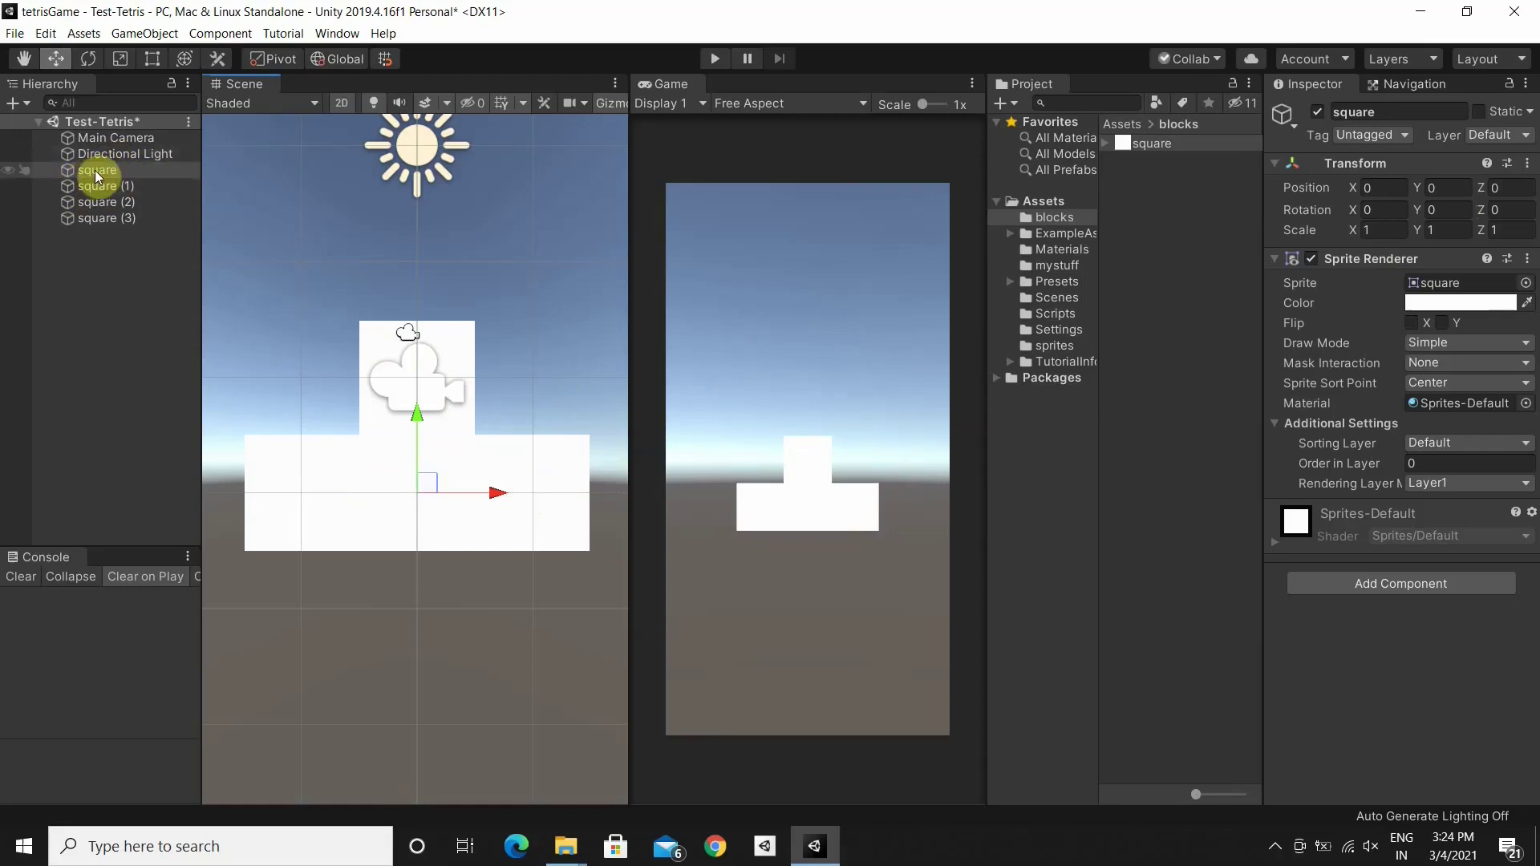
# Create an empty object from the Hierarchy, rename it in the Inspector, and set Position Z to 0
pyautogui.click(85, 276)
pyautogui.rightClick(85, 276)
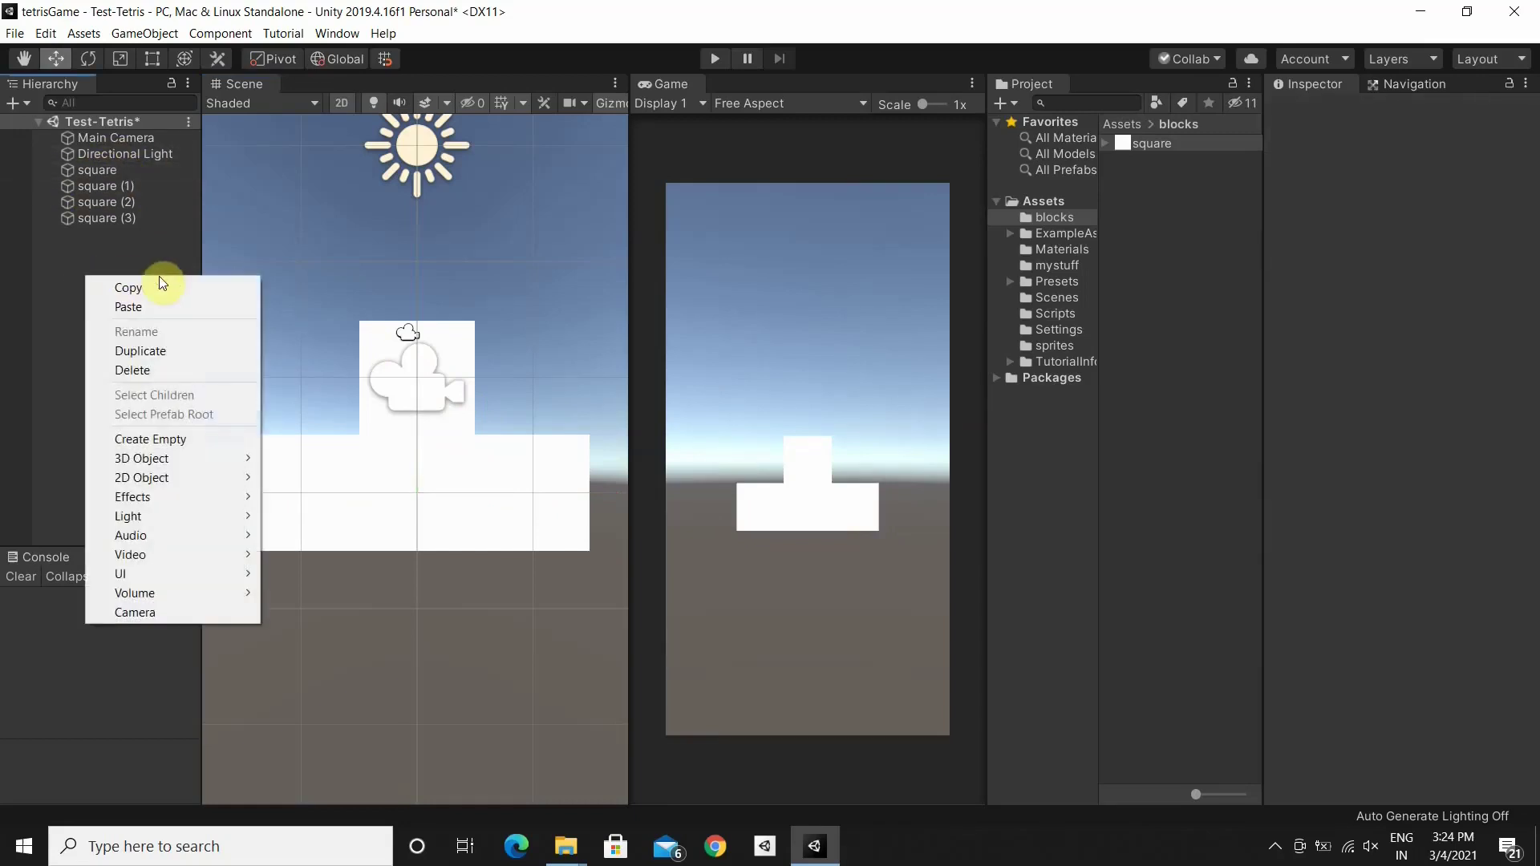
pyautogui.click(181, 440)
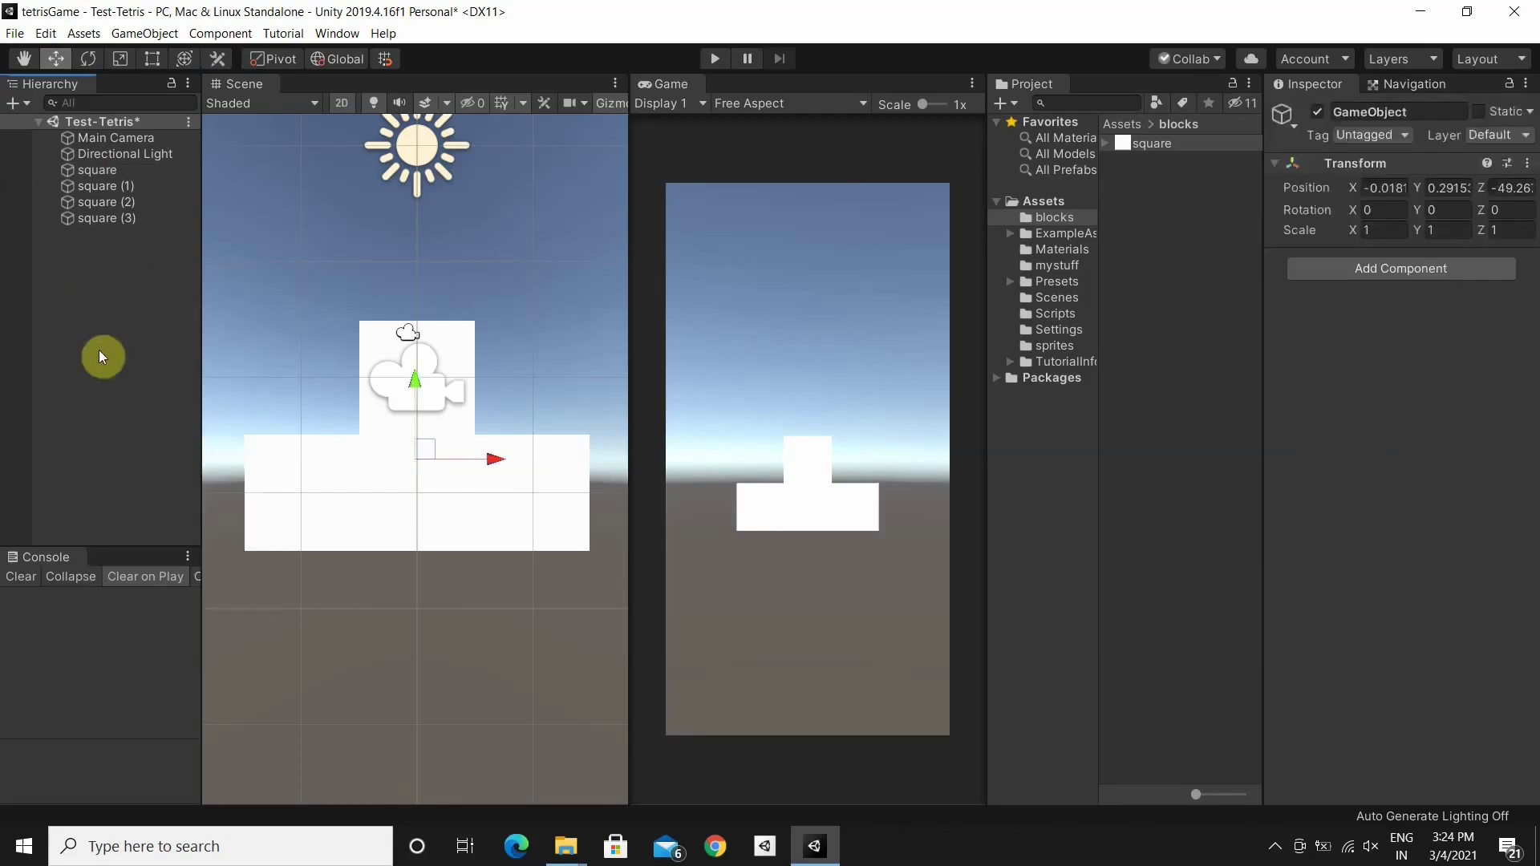
pyautogui.click(1420, 111)
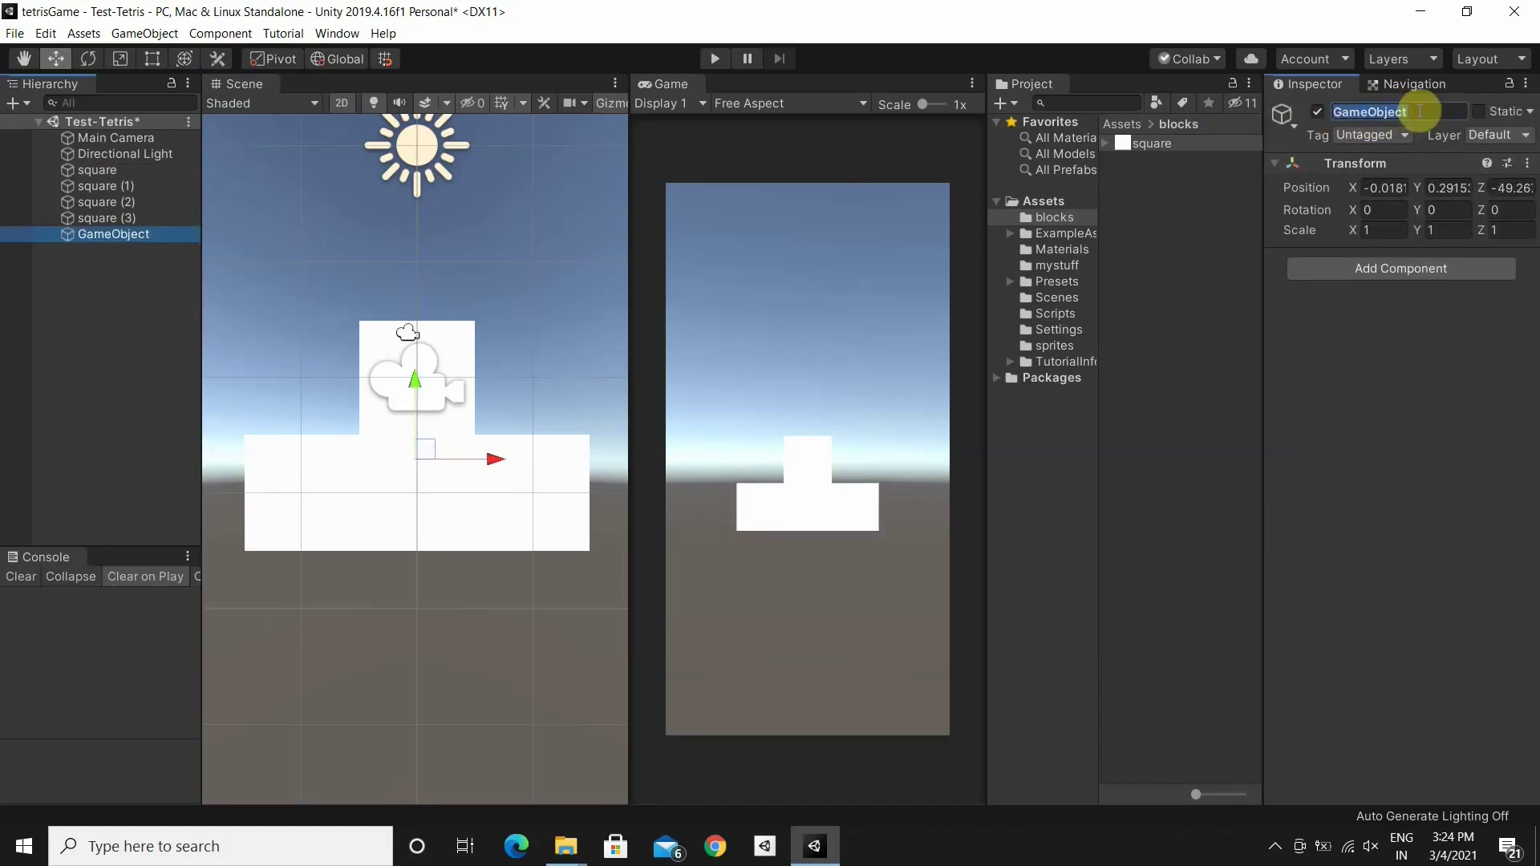
pyautogui.press('BackSpace')
pyautogui.write('T-')
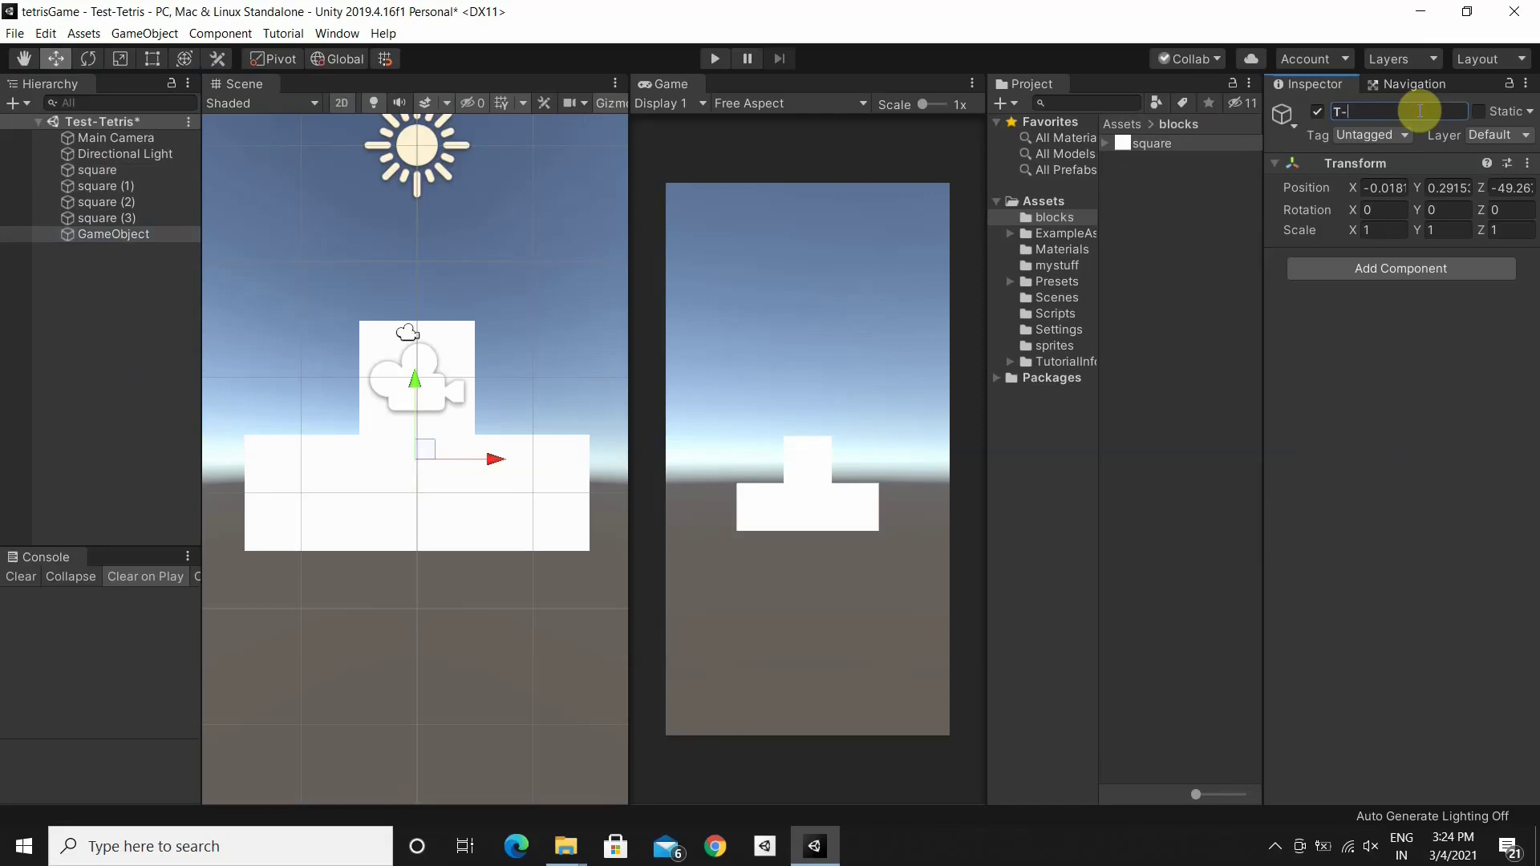
pyautogui.write('bloc')
pyautogui.write('ks')
pyautogui.click(1508, 186)
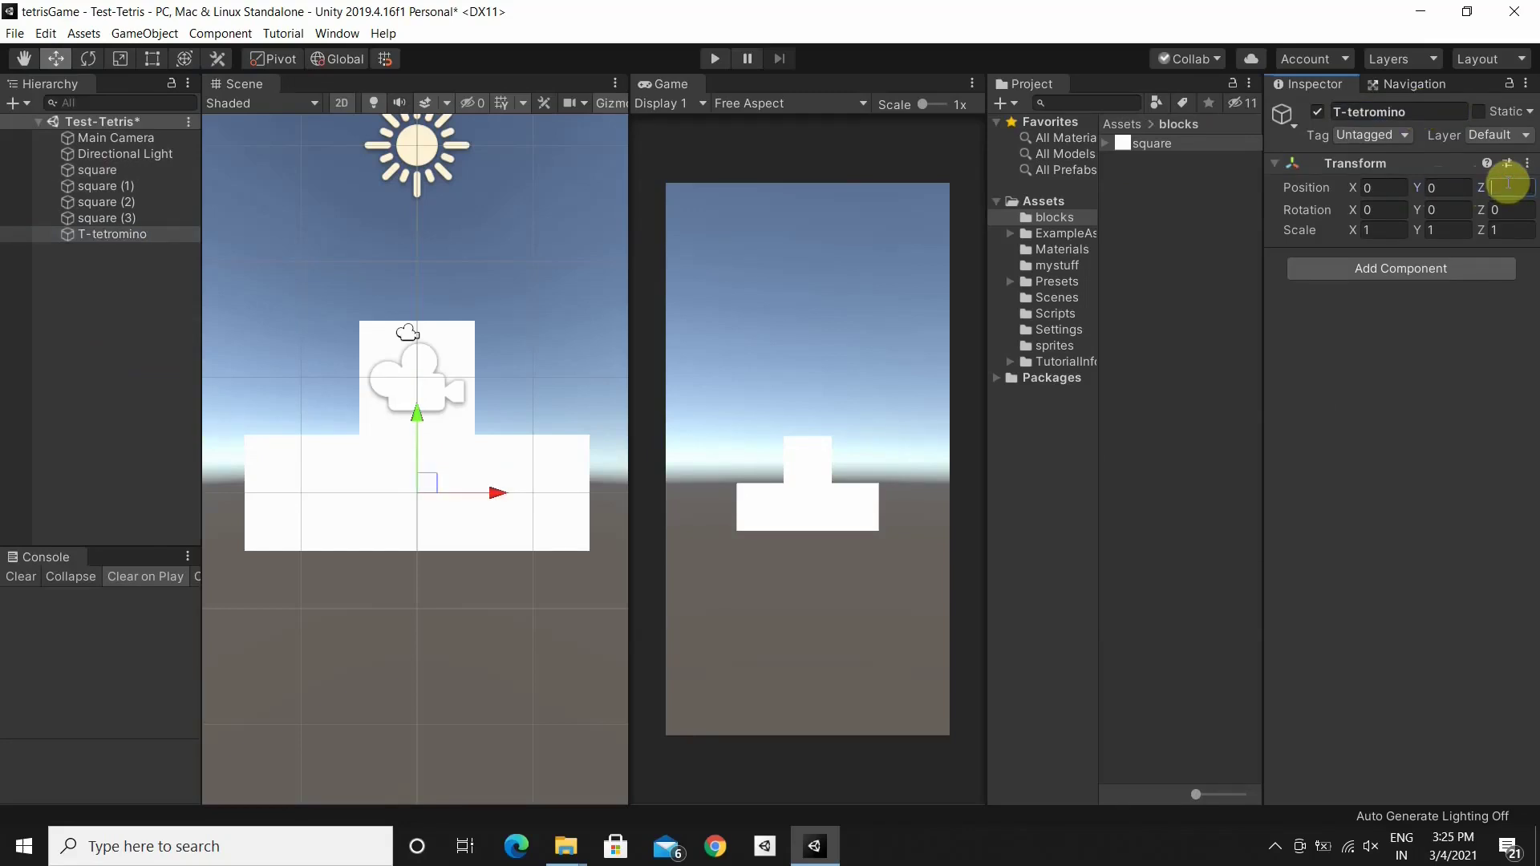
pyautogui.write('0')
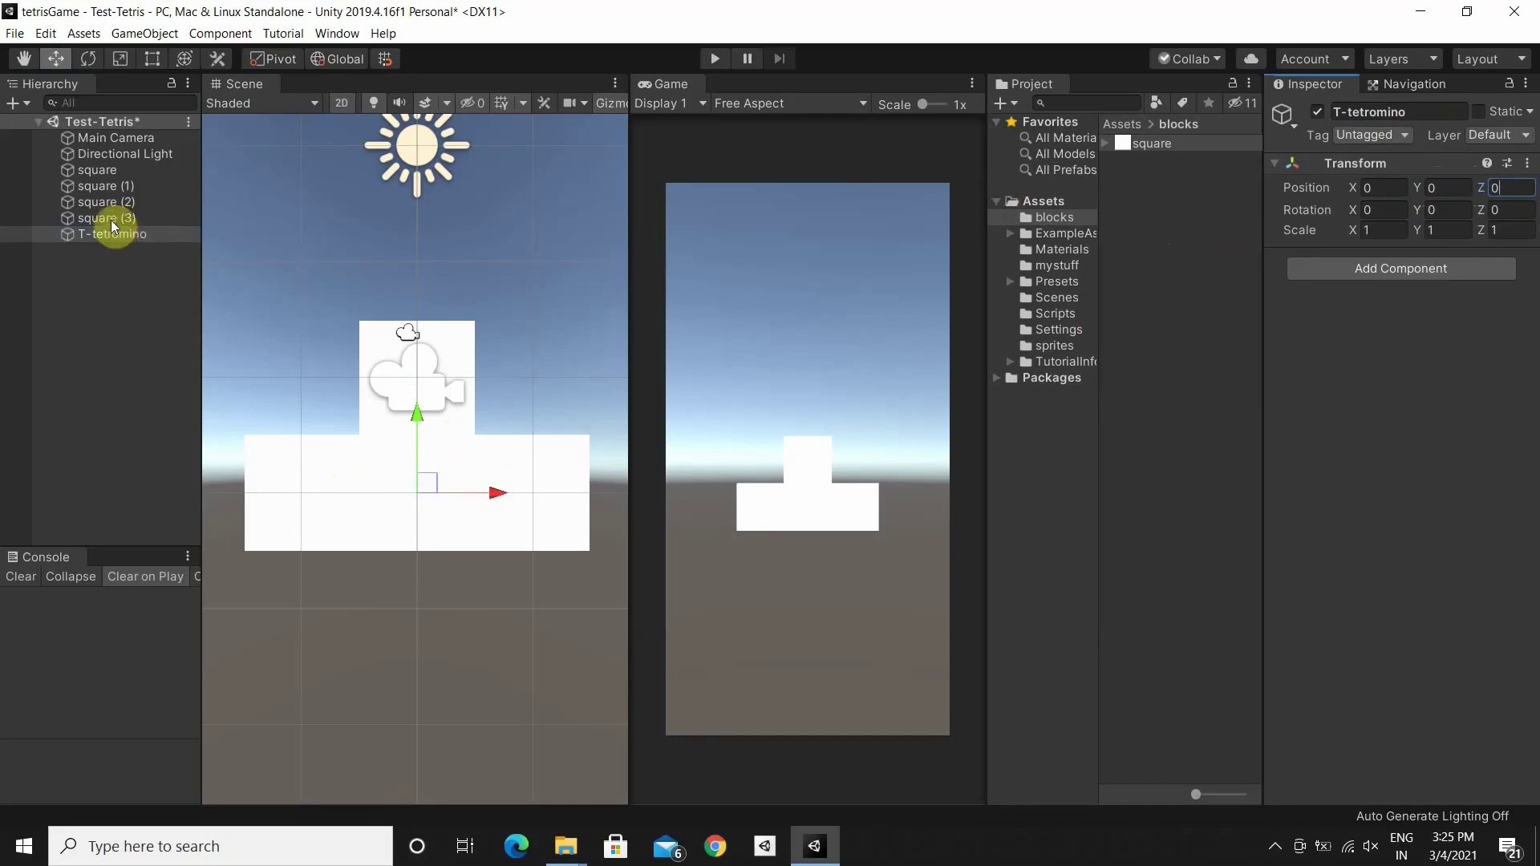
# Parent the four squares under T-tetromino in the Hierarchy
pyautogui.click(113, 176)
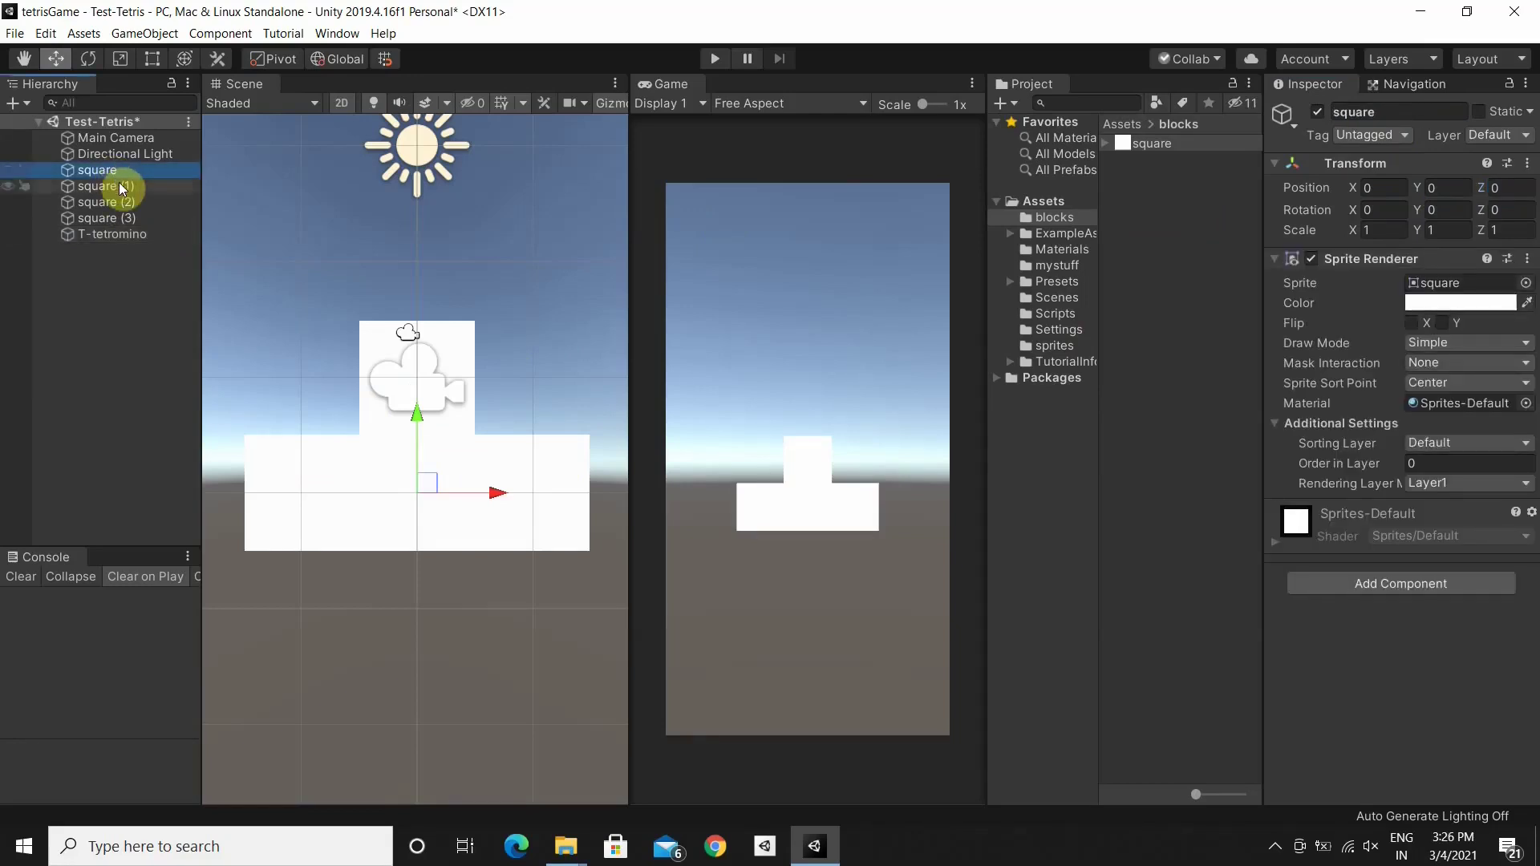
pyautogui.keyDown('ctrl'); pyautogui.click(119, 188); pyautogui.keyUp('ctrl')
pyautogui.keyDown('ctrl'); pyautogui.click(130, 208); pyautogui.keyUp('ctrl')
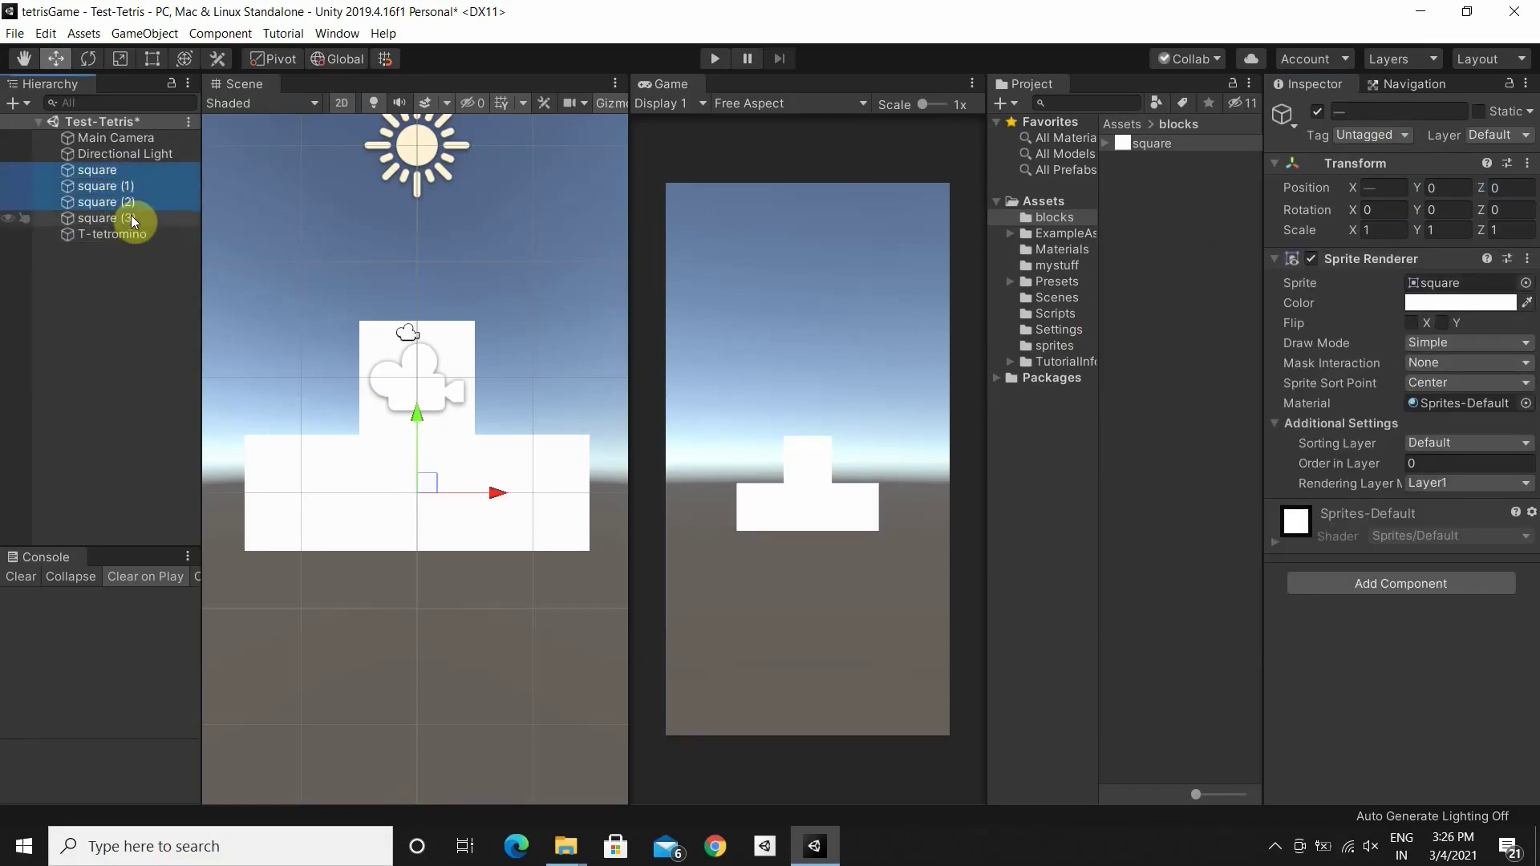
pyautogui.keyDown('ctrl'); pyautogui.click(131, 217); pyautogui.keyUp('ctrl')
pyautogui.moveTo(132, 235); pyautogui.dragTo(131, 241)
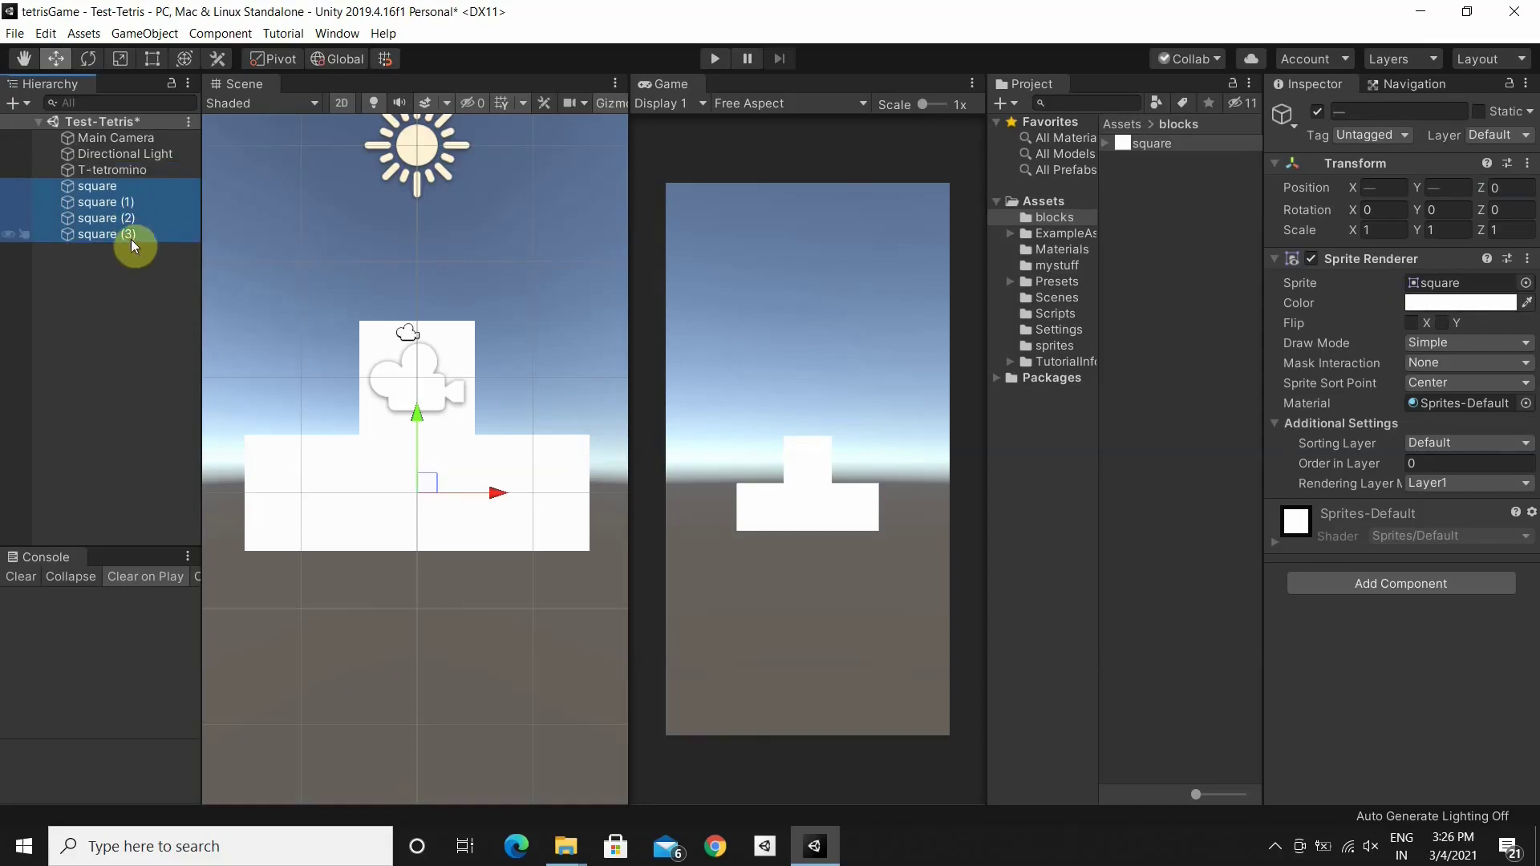
pyautogui.keyDown('ctrl'); pyautogui.click(105, 187); pyautogui.keyUp('ctrl')
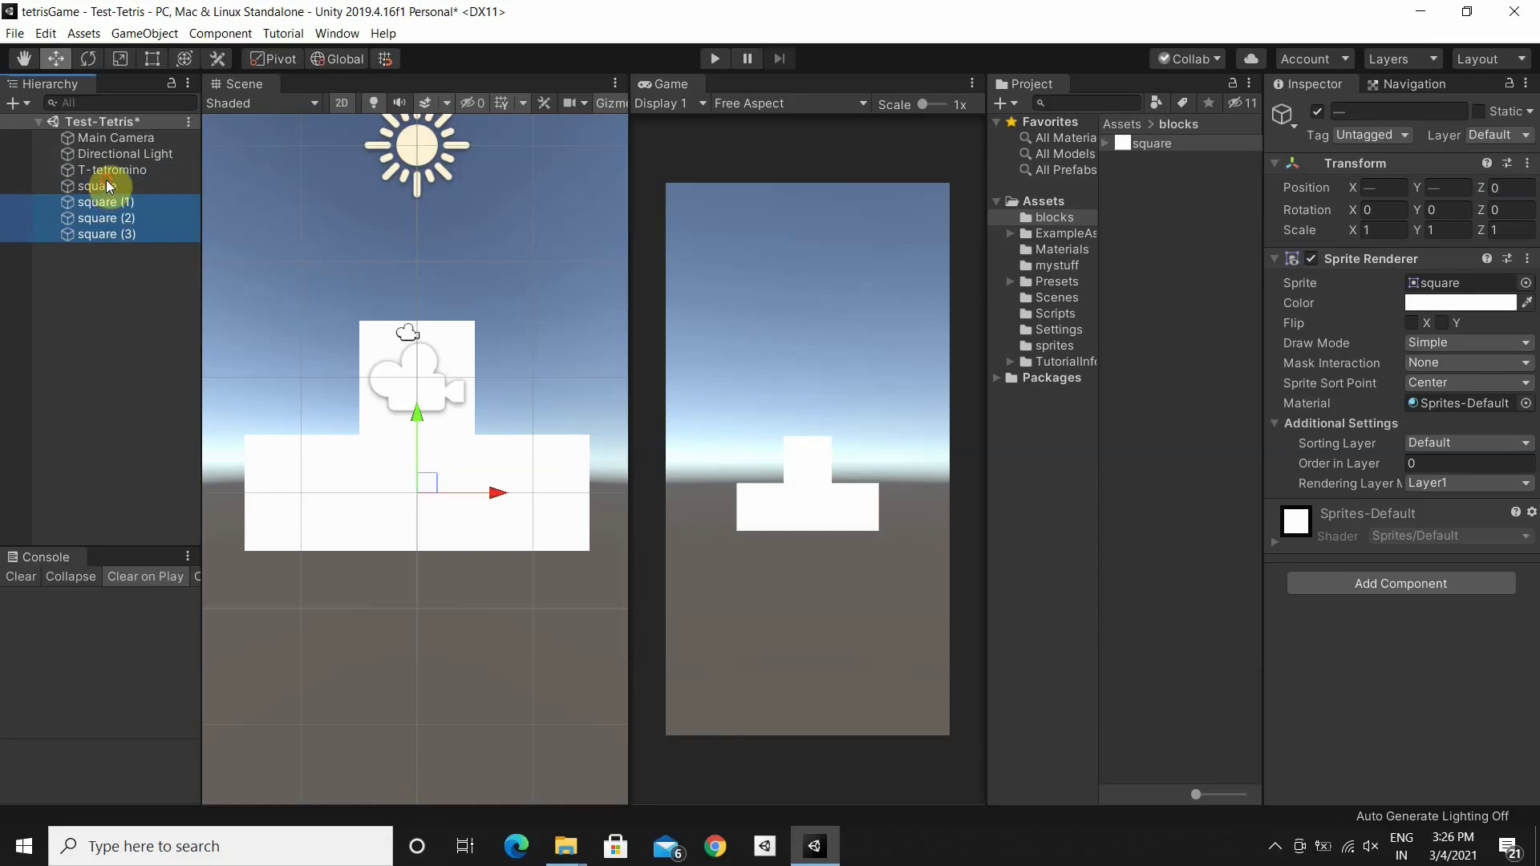
pyautogui.keyDown('ctrl'); pyautogui.click(107, 186); pyautogui.keyUp('ctrl')
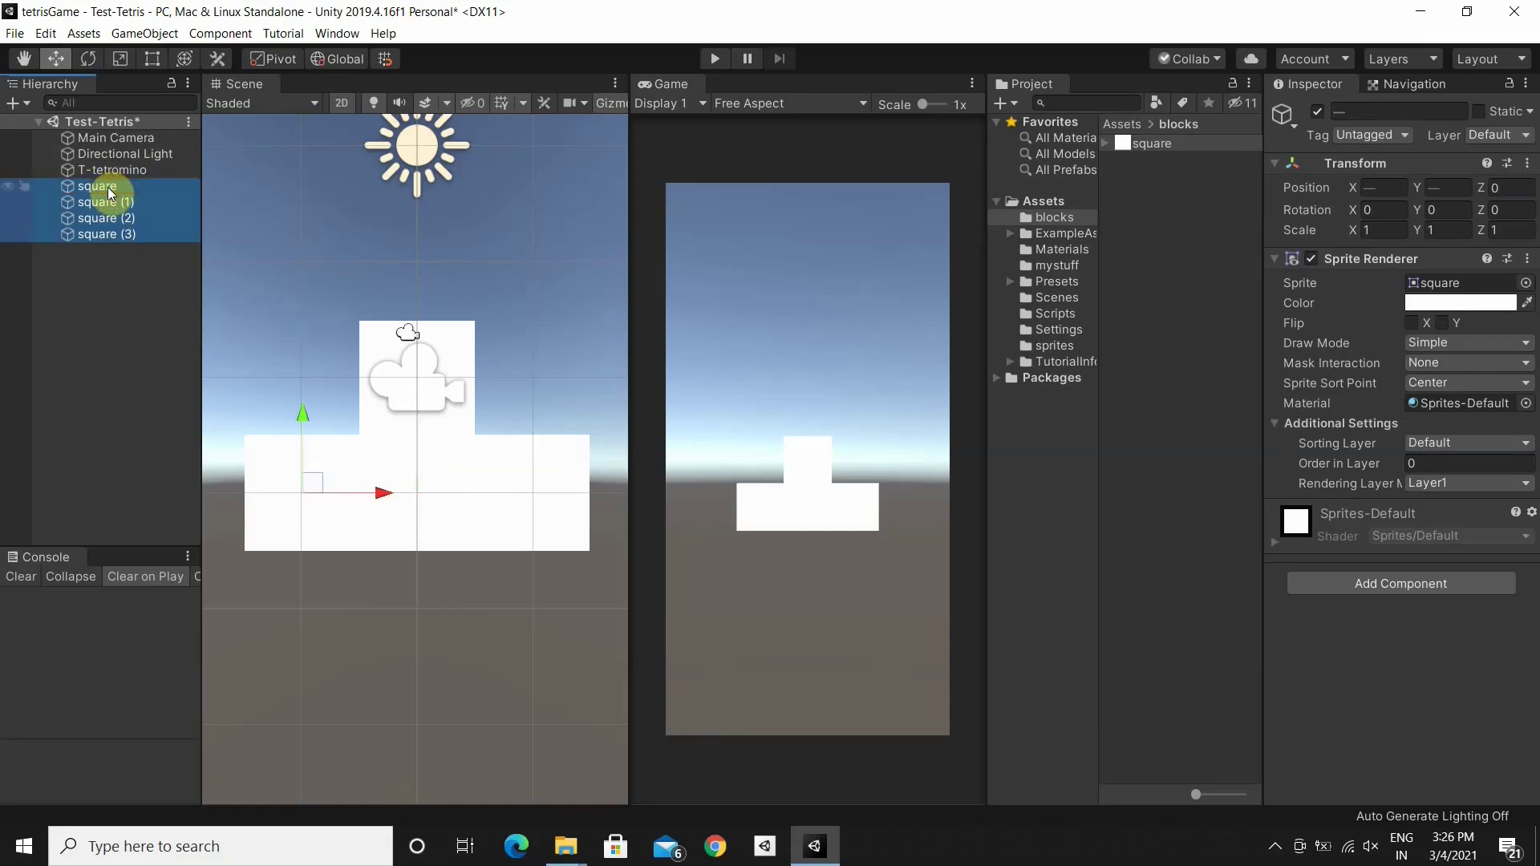
pyautogui.moveTo(109, 178); pyautogui.dragTo(112, 169)
pyautogui.click(114, 295)
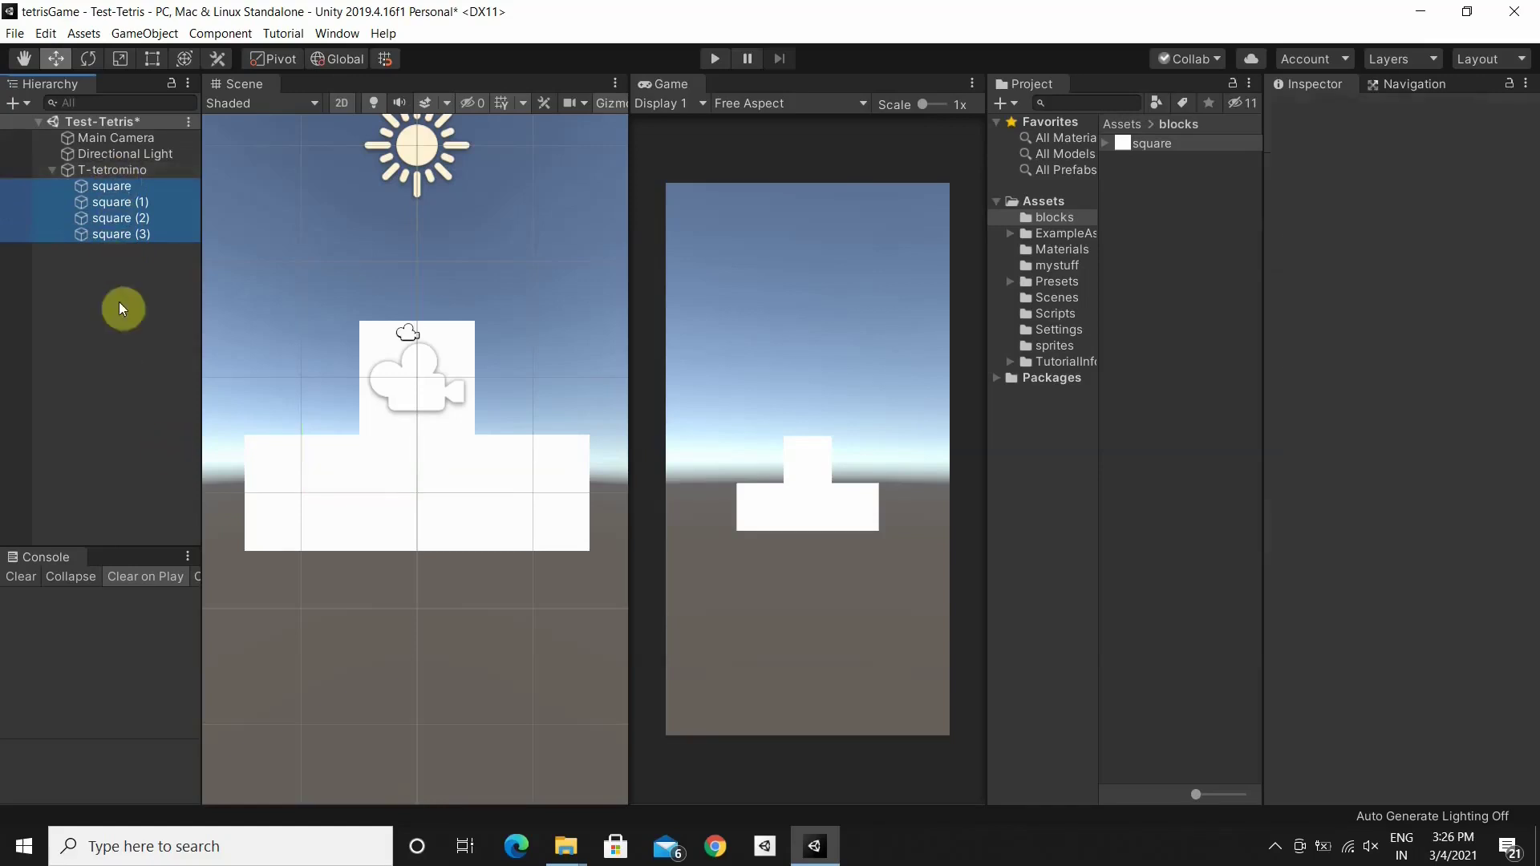
pyautogui.click(49, 169)
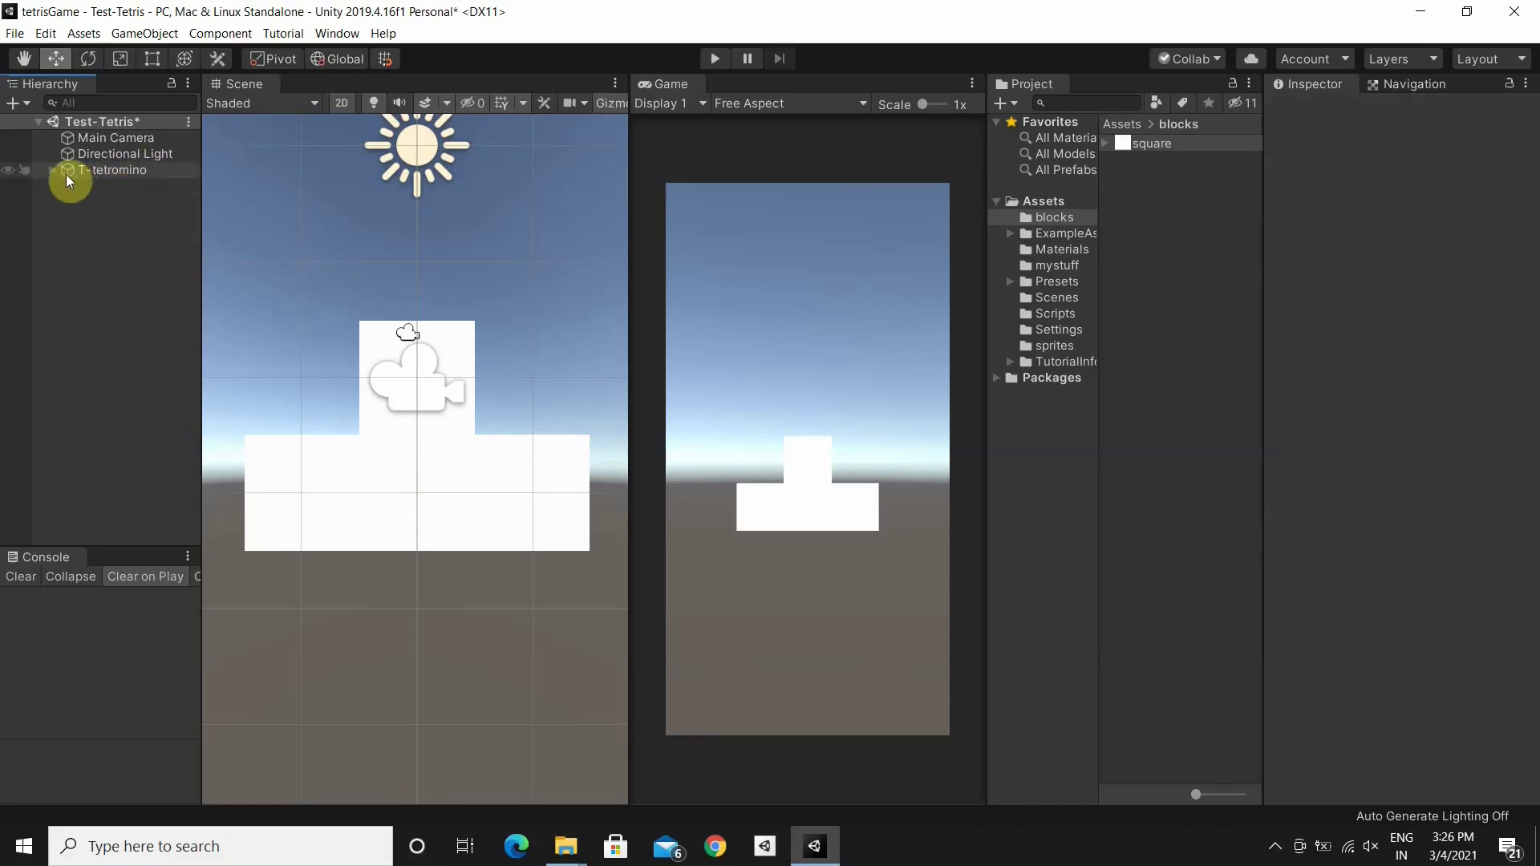
pyautogui.click(53, 169)
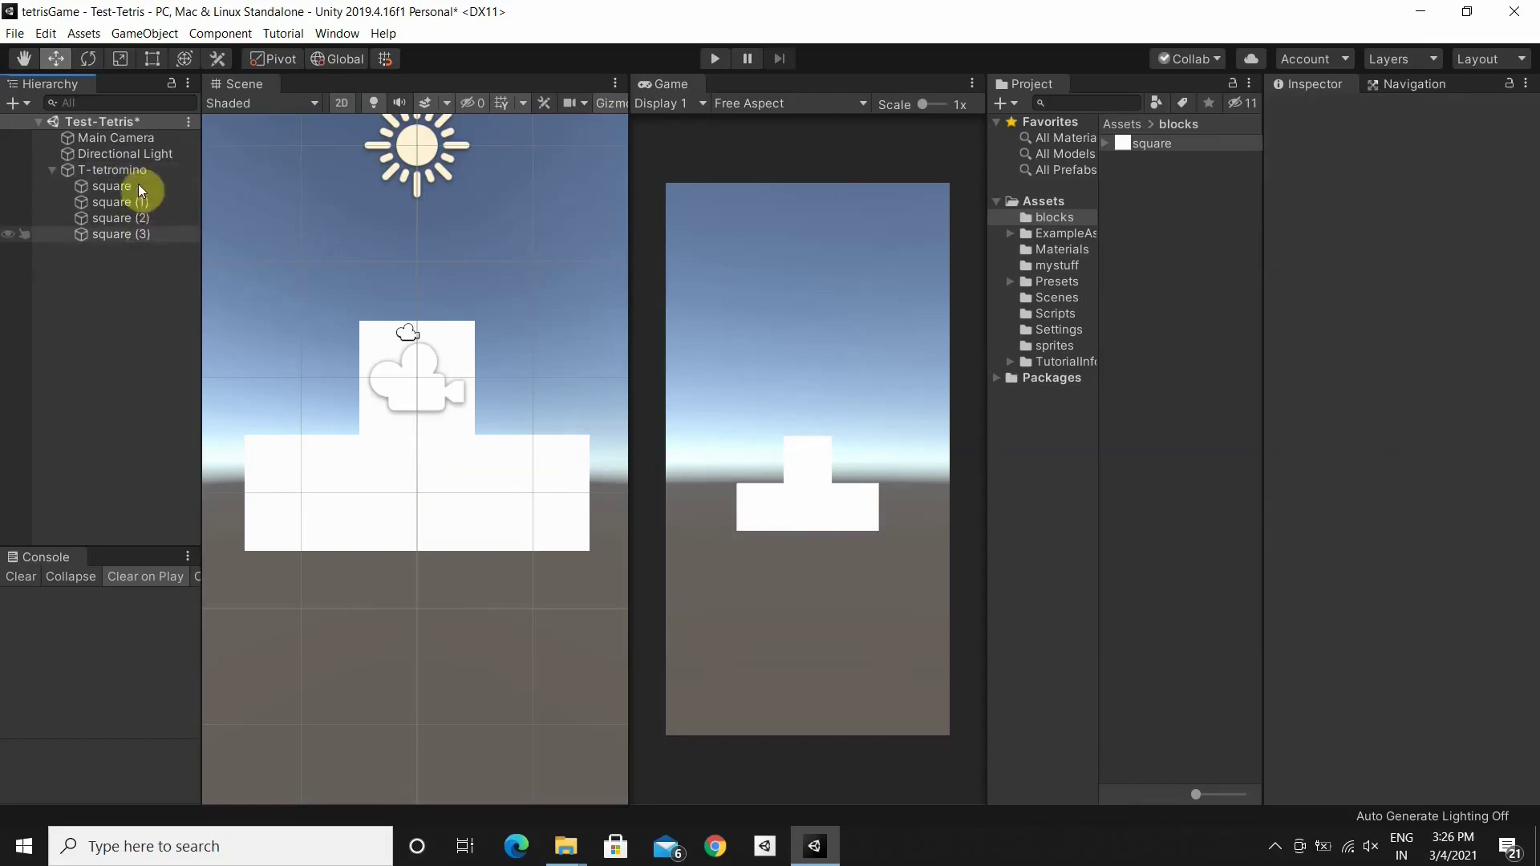
pyautogui.click(75, 170)
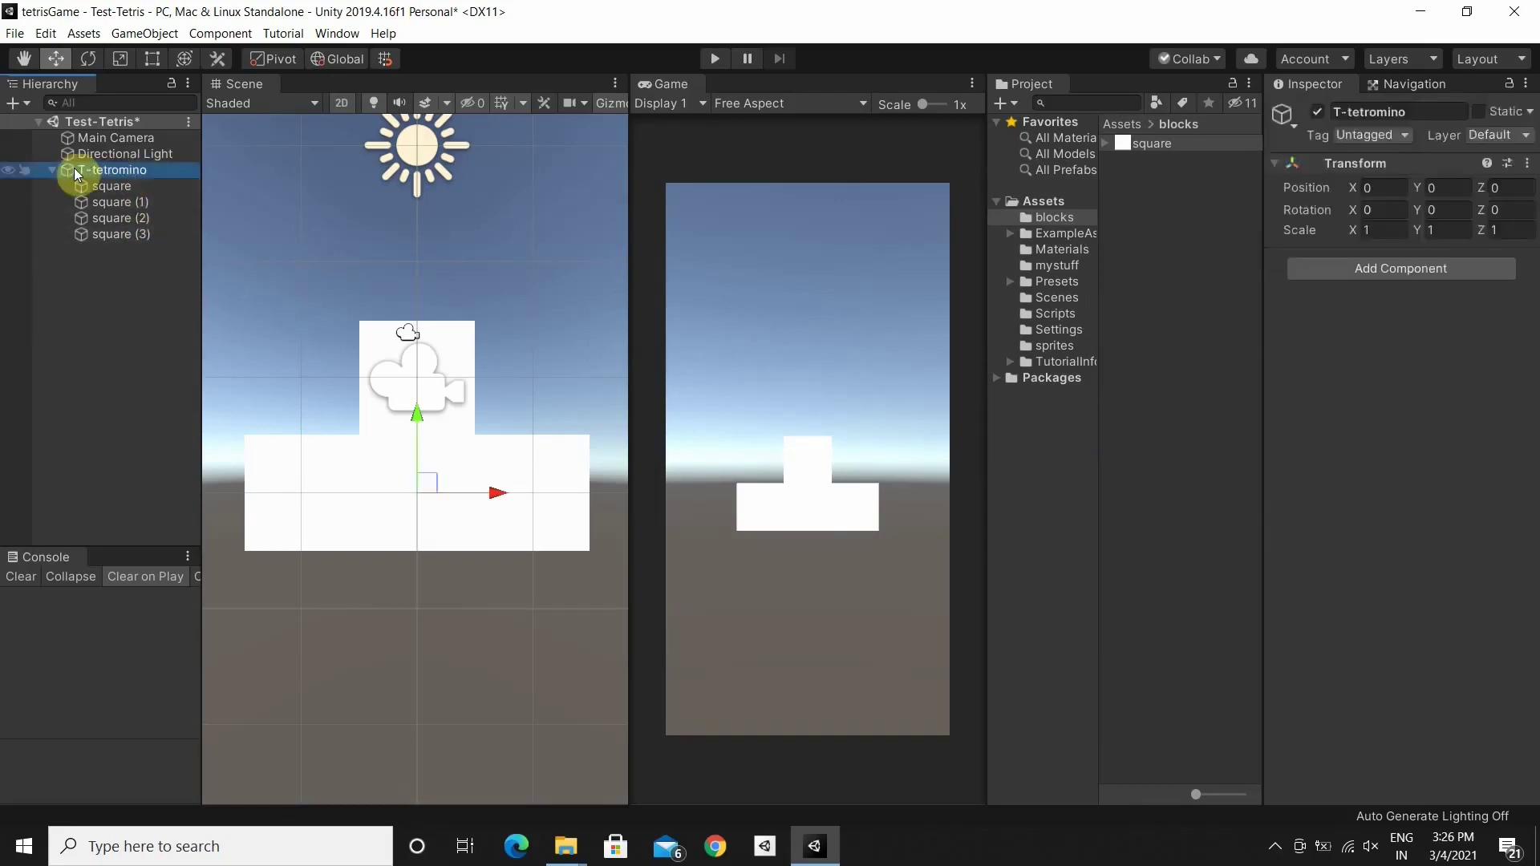
# Select all four squares and tint their Sprite Renderer a muted red, C83C3C
pyautogui.click(121, 189)
pyautogui.keyDown('ctrl'); pyautogui.click(123, 202); pyautogui.keyUp('ctrl')
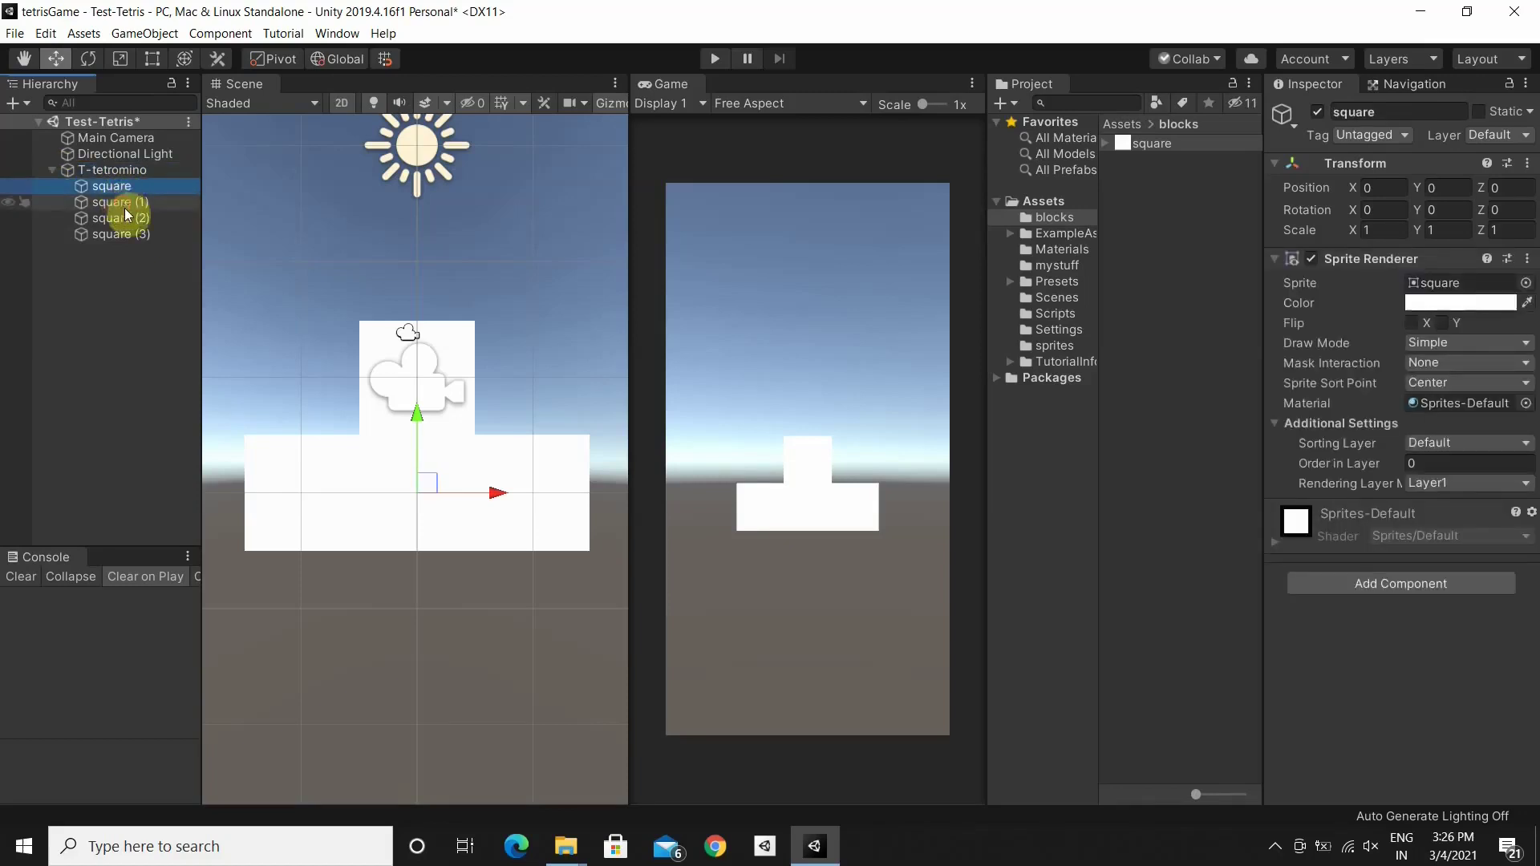
pyautogui.keyDown('ctrl'); pyautogui.click(128, 219); pyautogui.keyUp('ctrl')
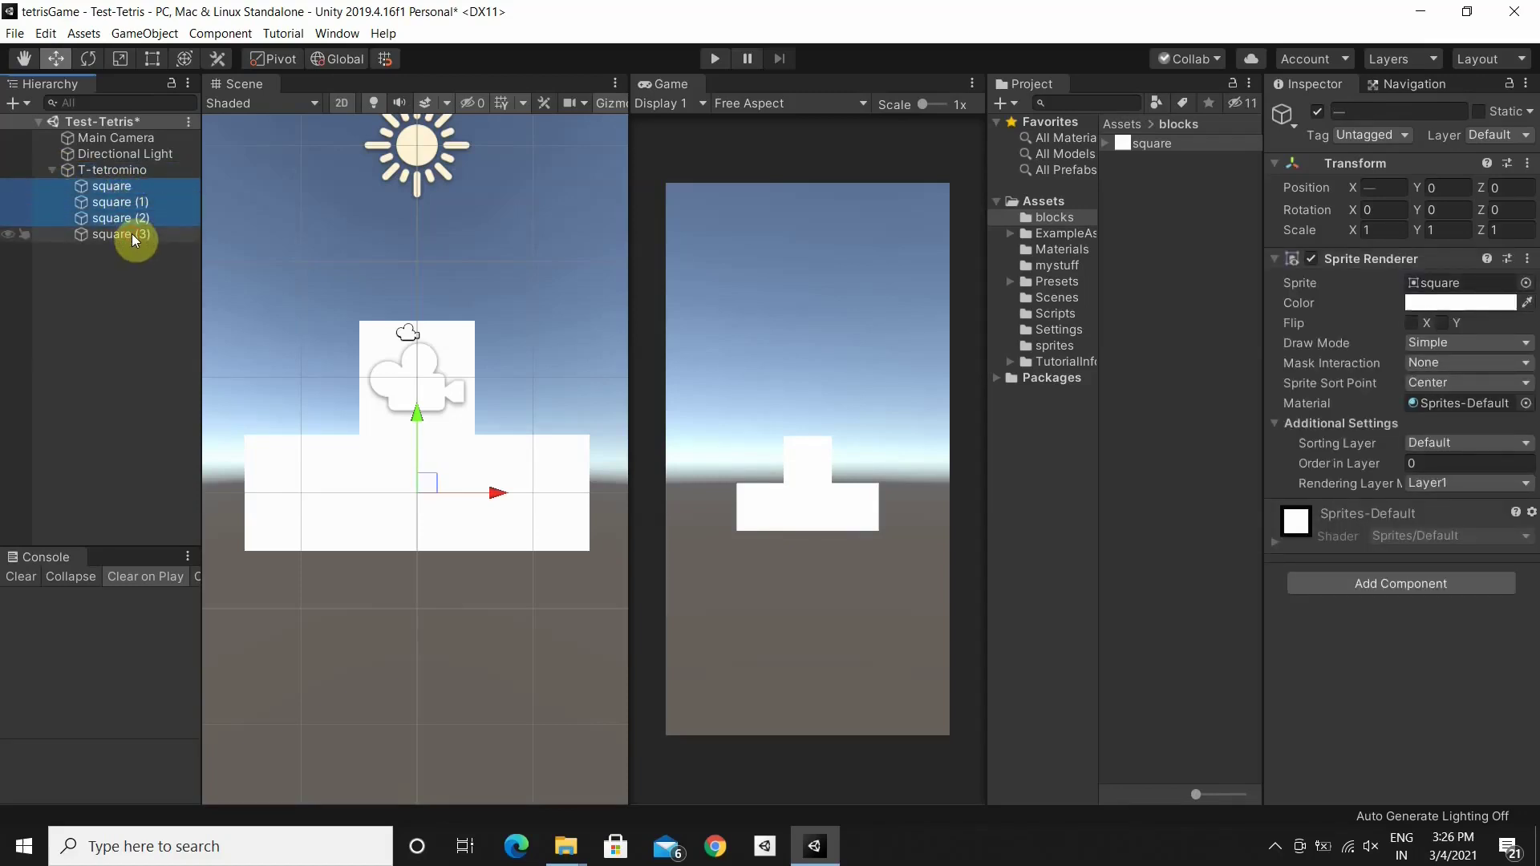
pyautogui.keyDown('ctrl'); pyautogui.click(131, 234); pyautogui.keyUp('ctrl')
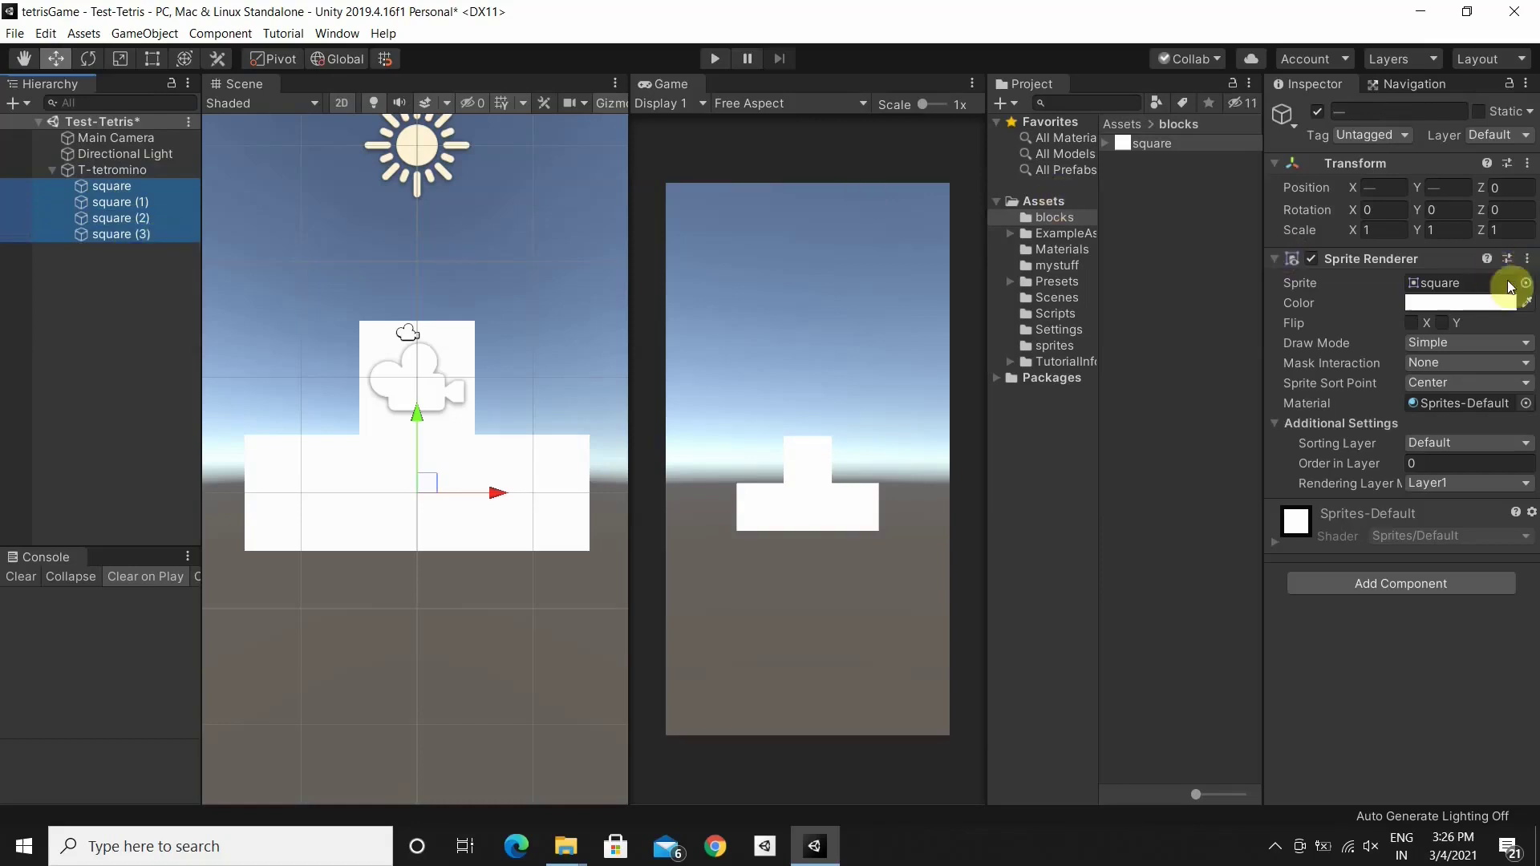
pyautogui.click(1471, 302)
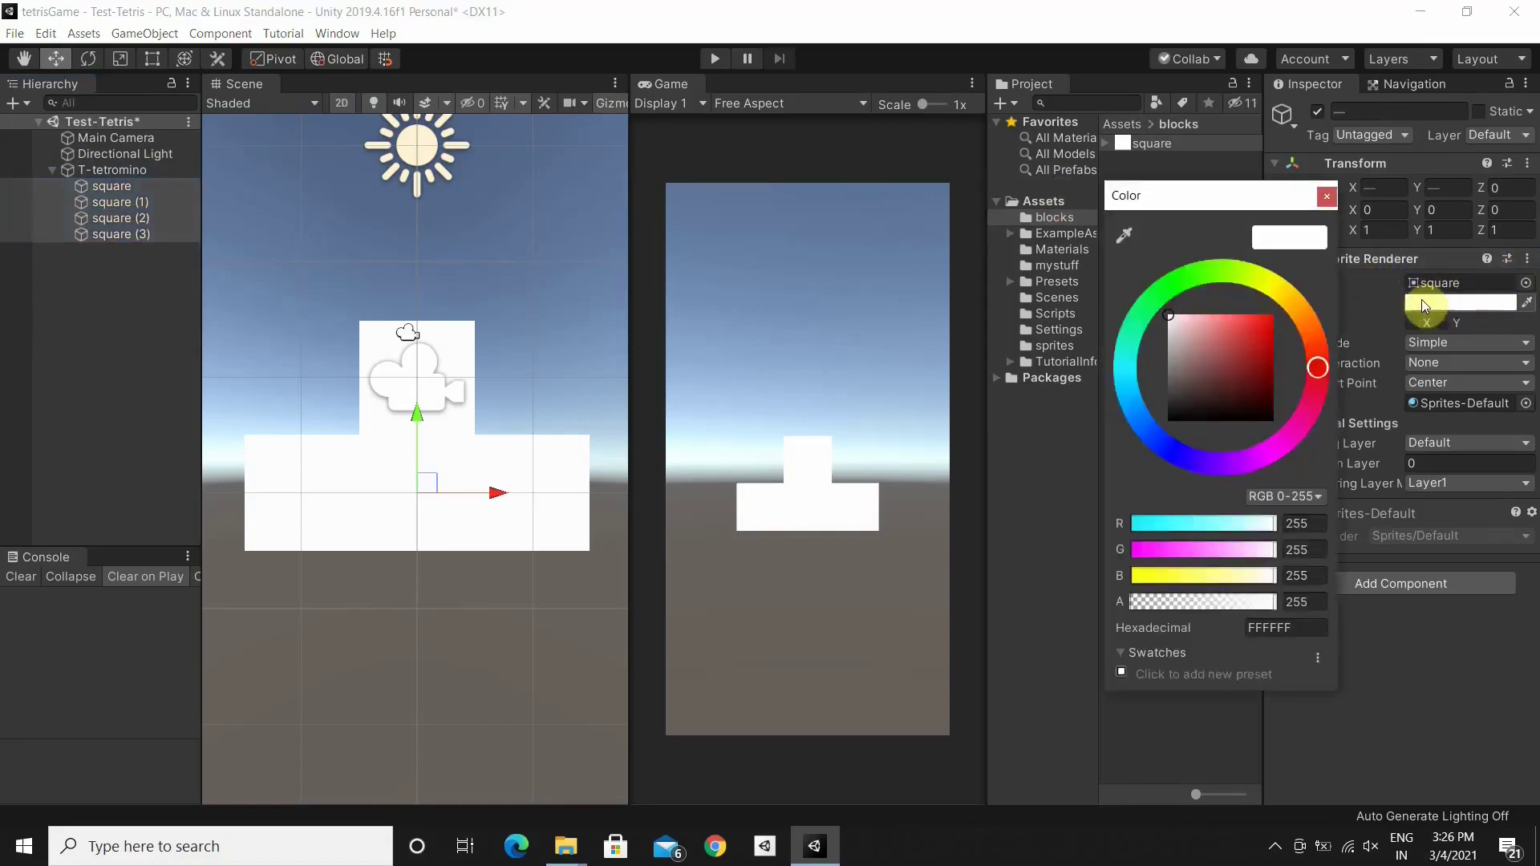
pyautogui.click(1242, 336)
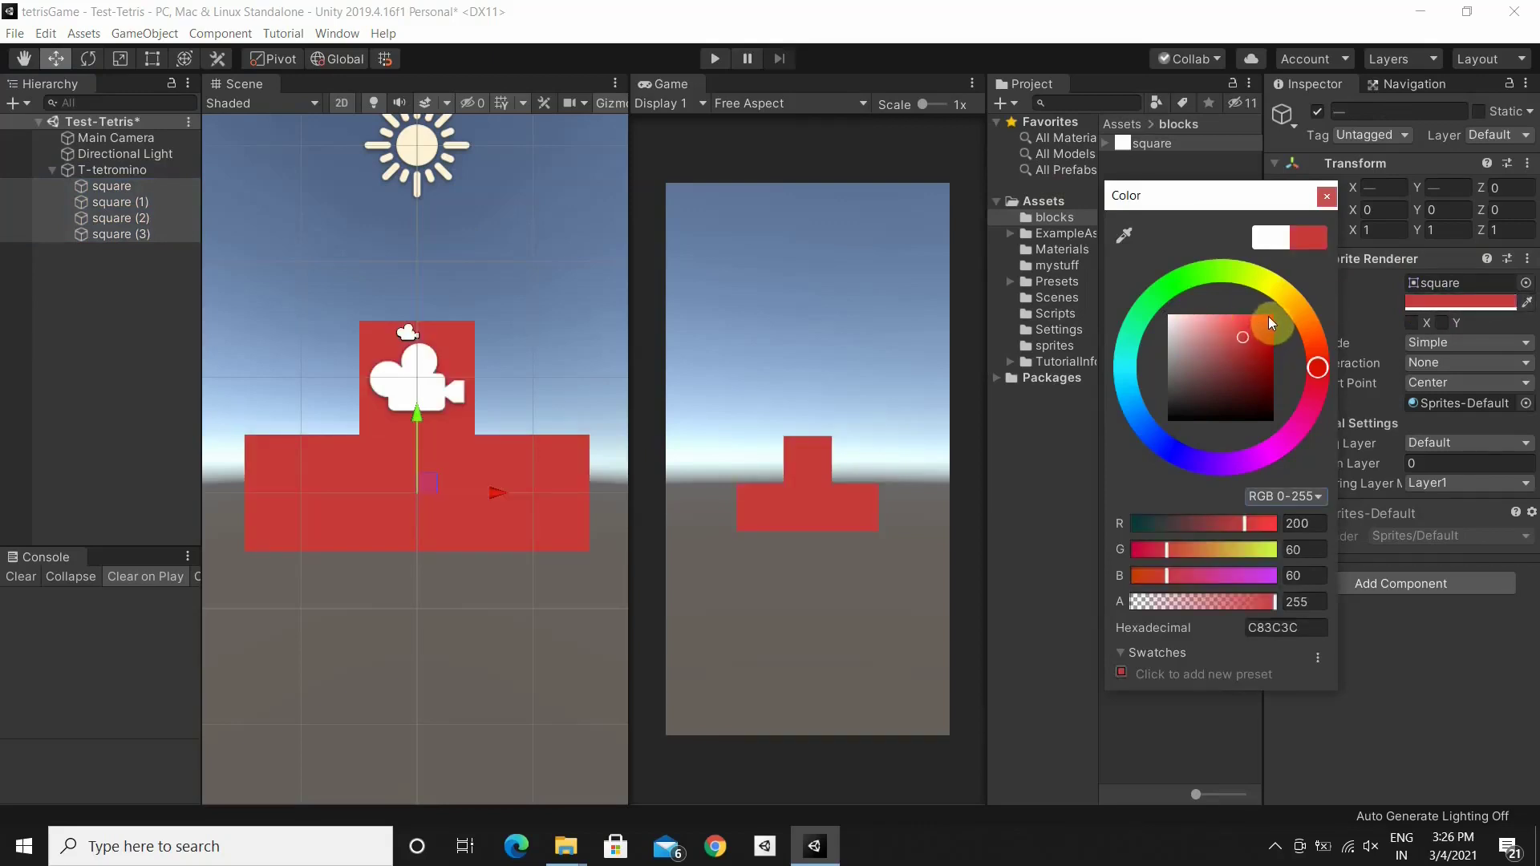
# Change the squares to a brighter red, FF0B0B, then collapse and select T-tetromino
pyautogui.click(1271, 318)
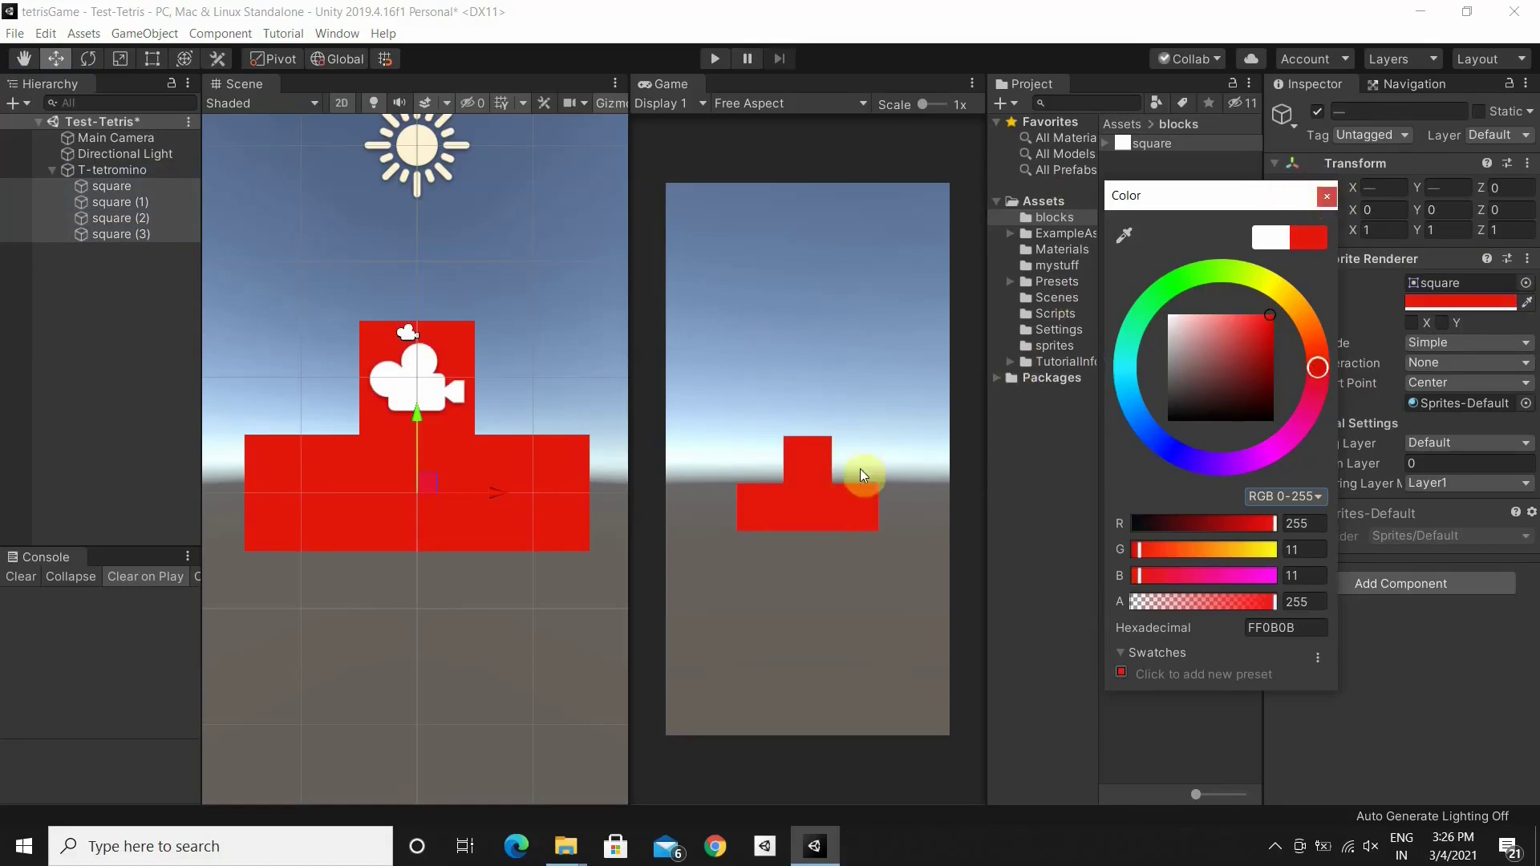
pyautogui.click(53, 171)
pyautogui.click(53, 171)
pyautogui.click(104, 170)
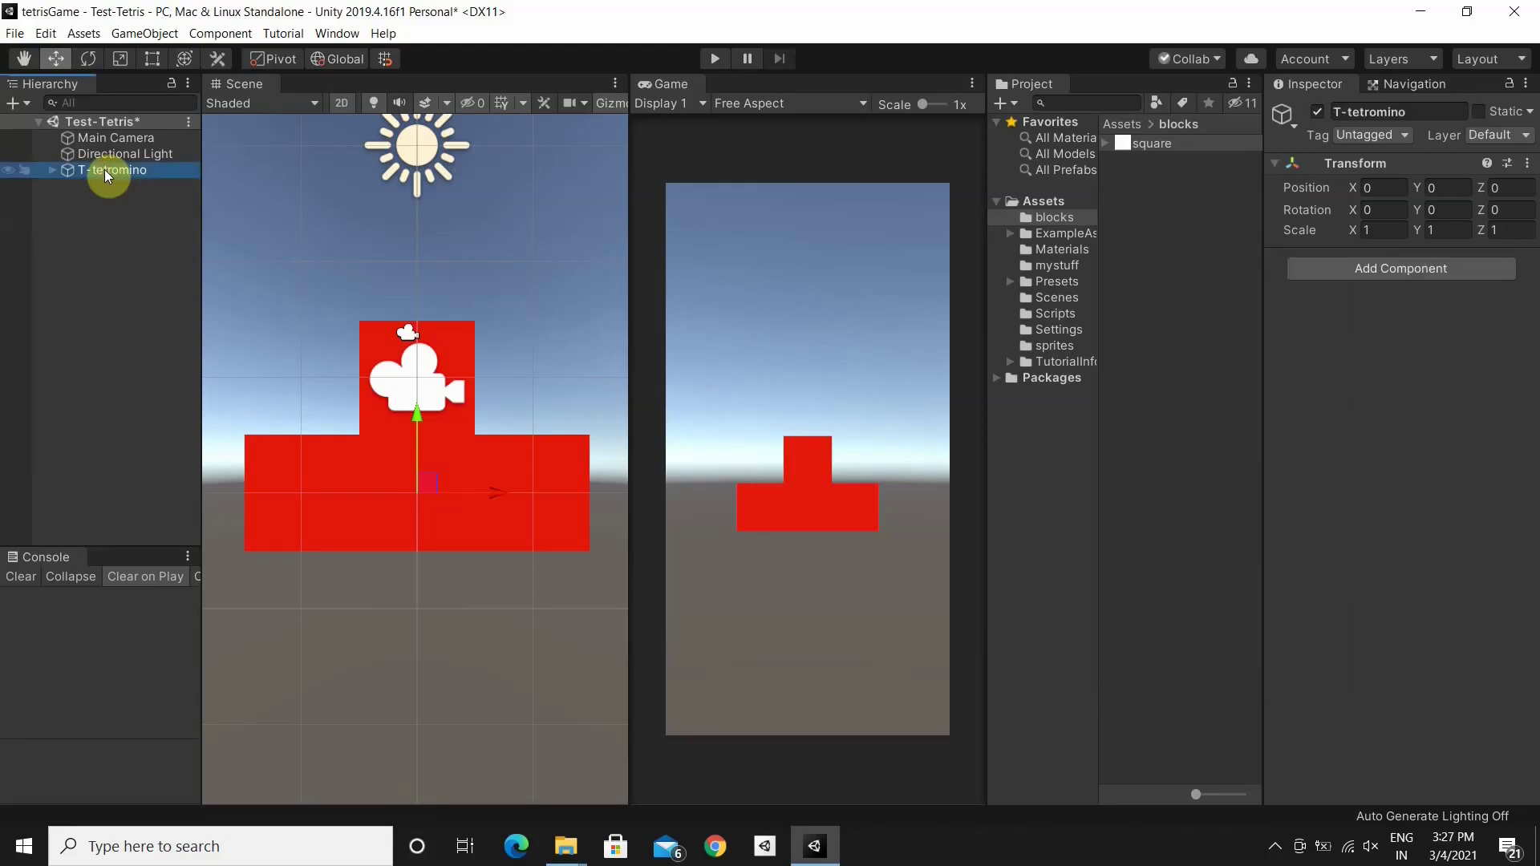
# Show the blocks folder contents in the Project window
pyautogui.click(1367, 275)
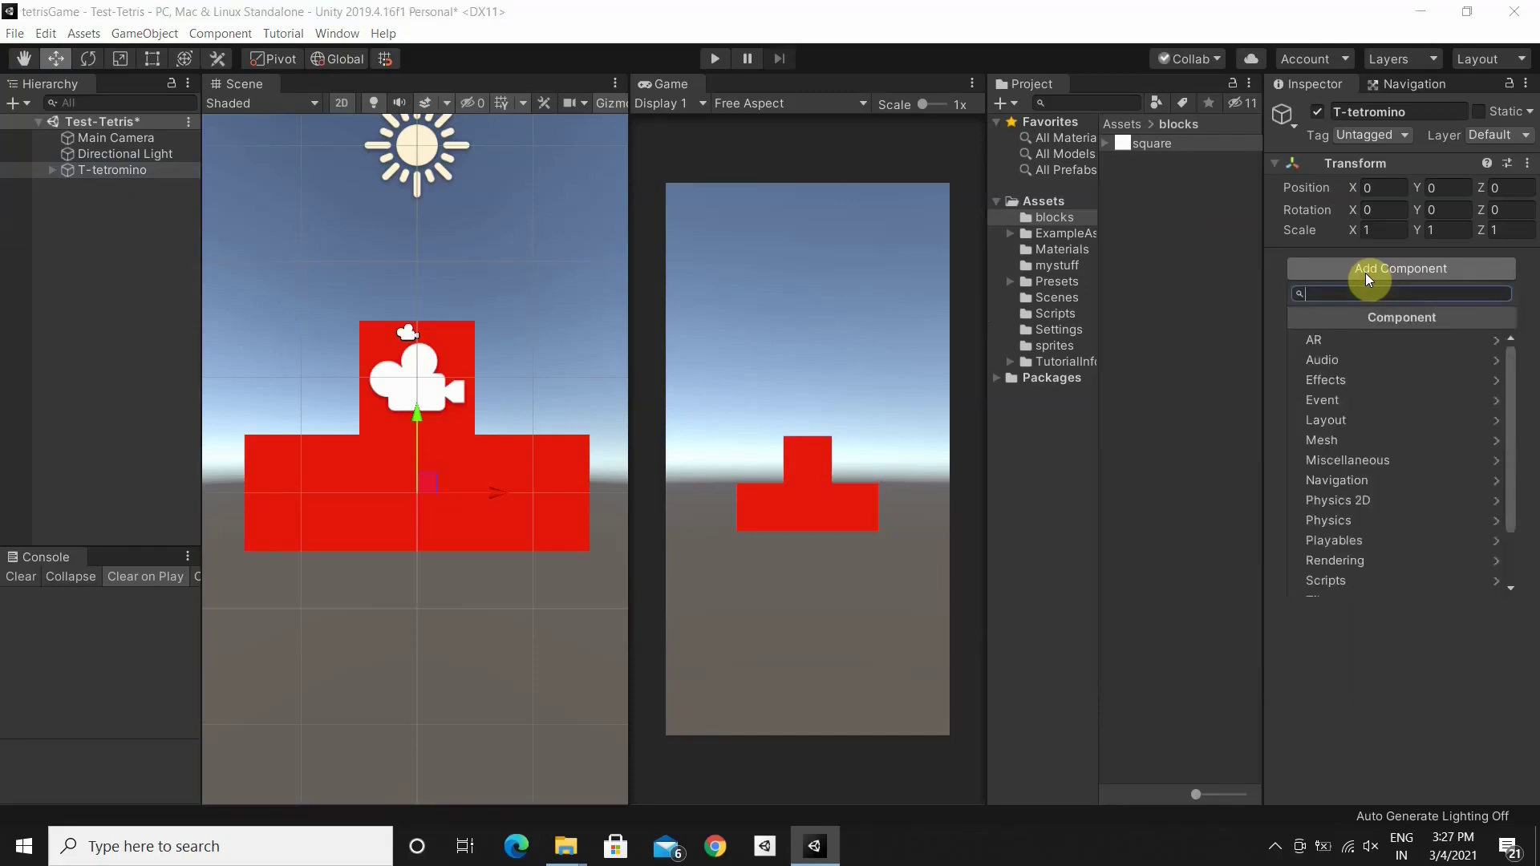
pyautogui.click(1139, 265)
pyautogui.rightClick(1138, 263)
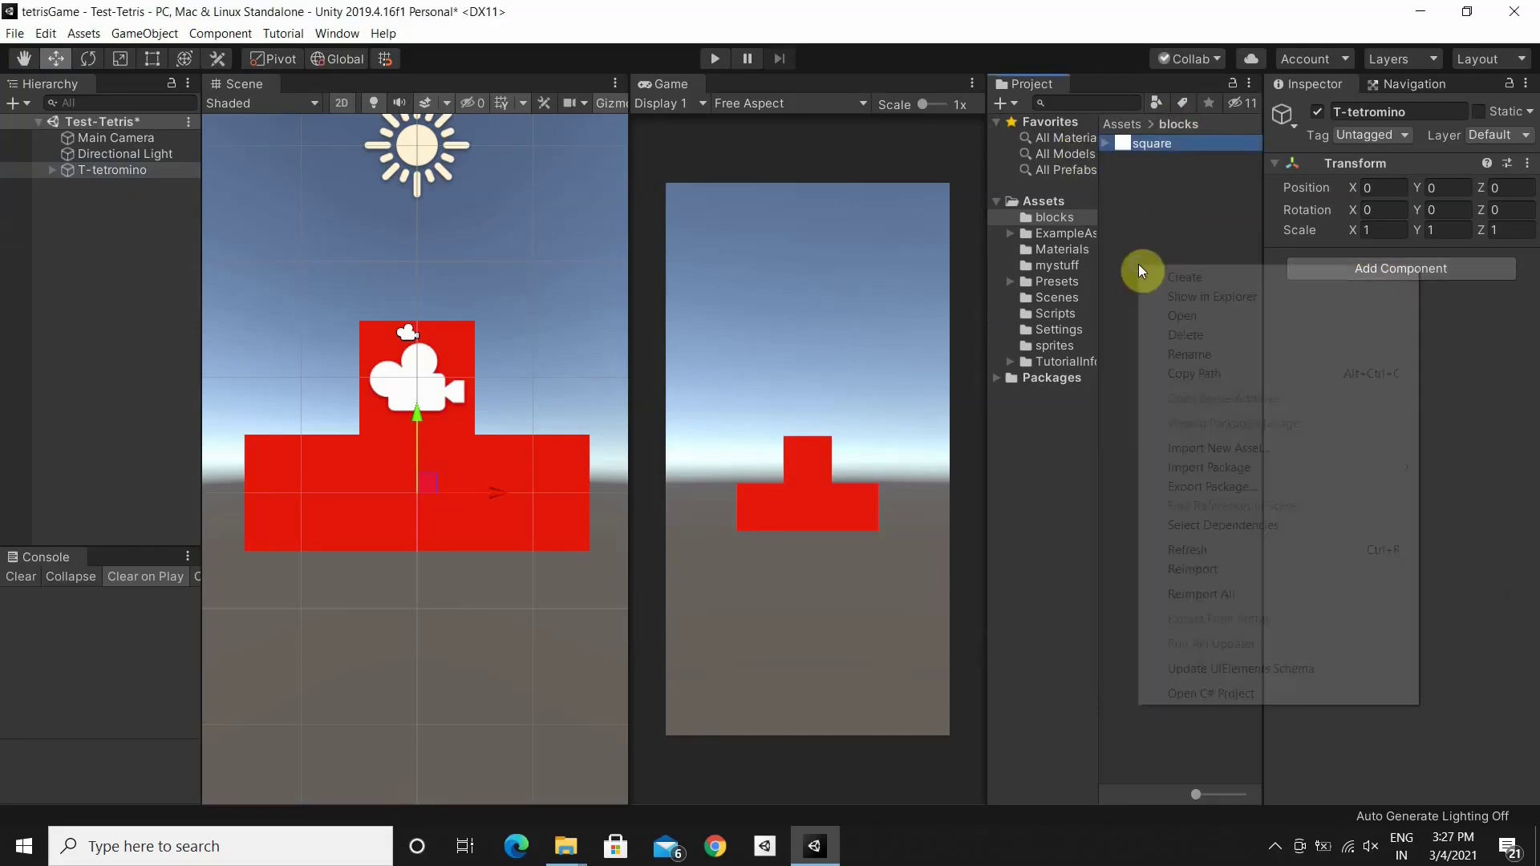
pyautogui.moveTo(1201, 276)
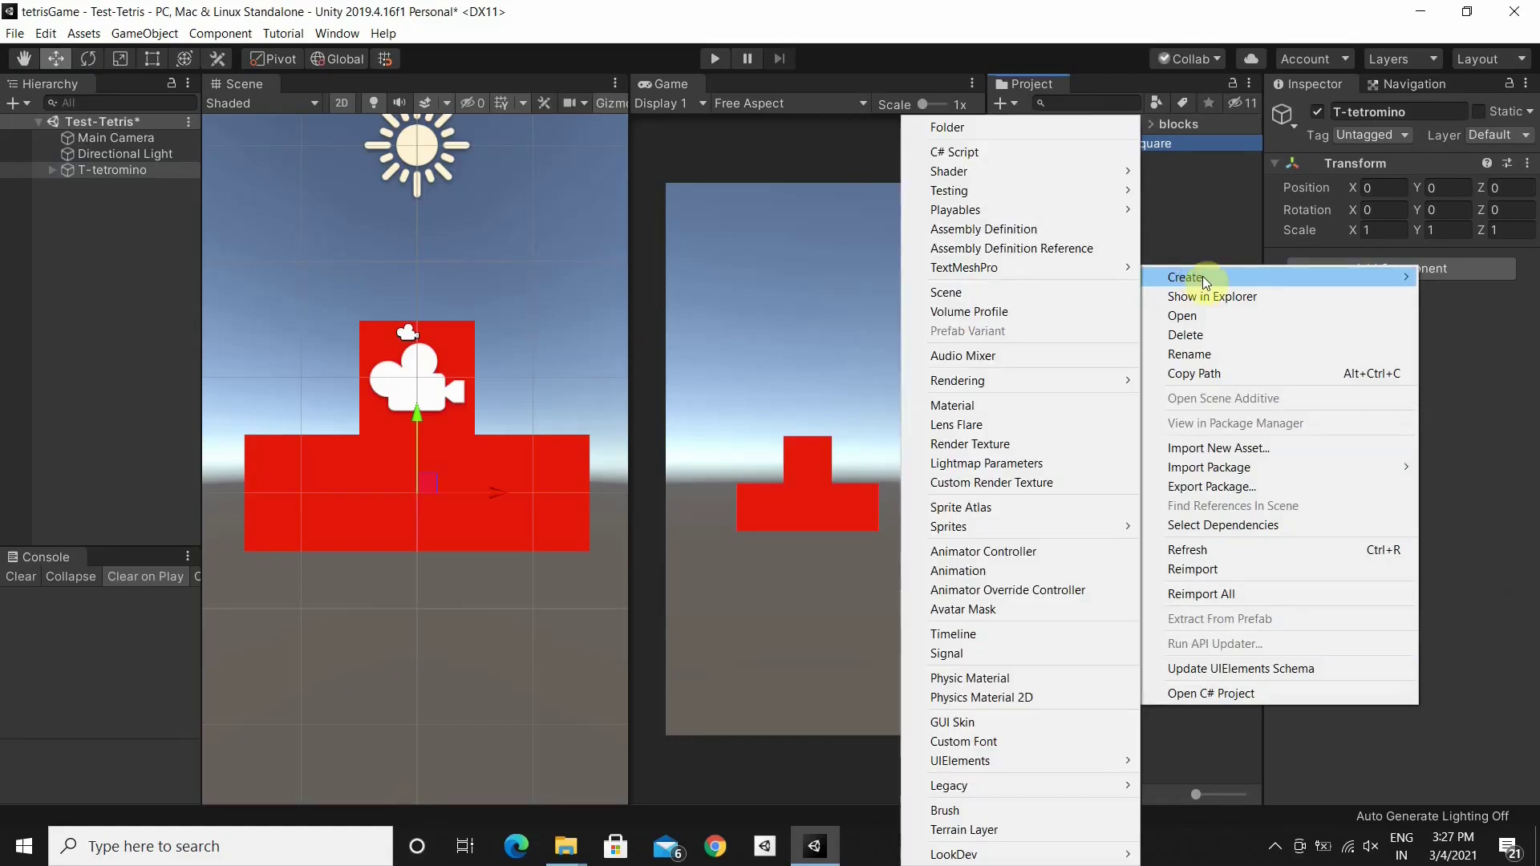
pyautogui.click(1201, 231)
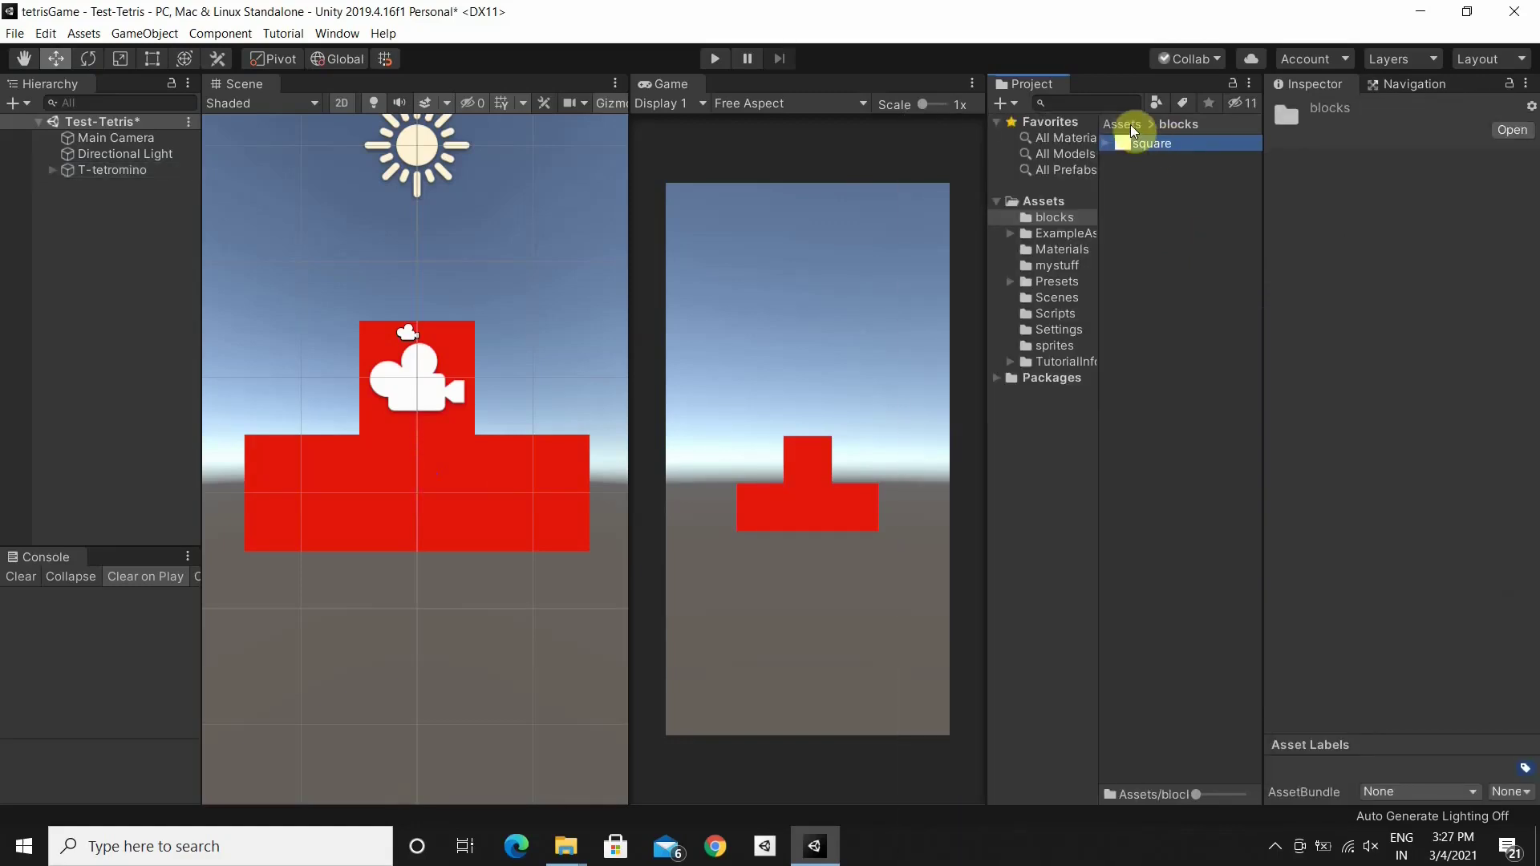
# Create a TestTetris C# script in blocks and attach it to T-tetromino
pyautogui.rightClick(1127, 281)
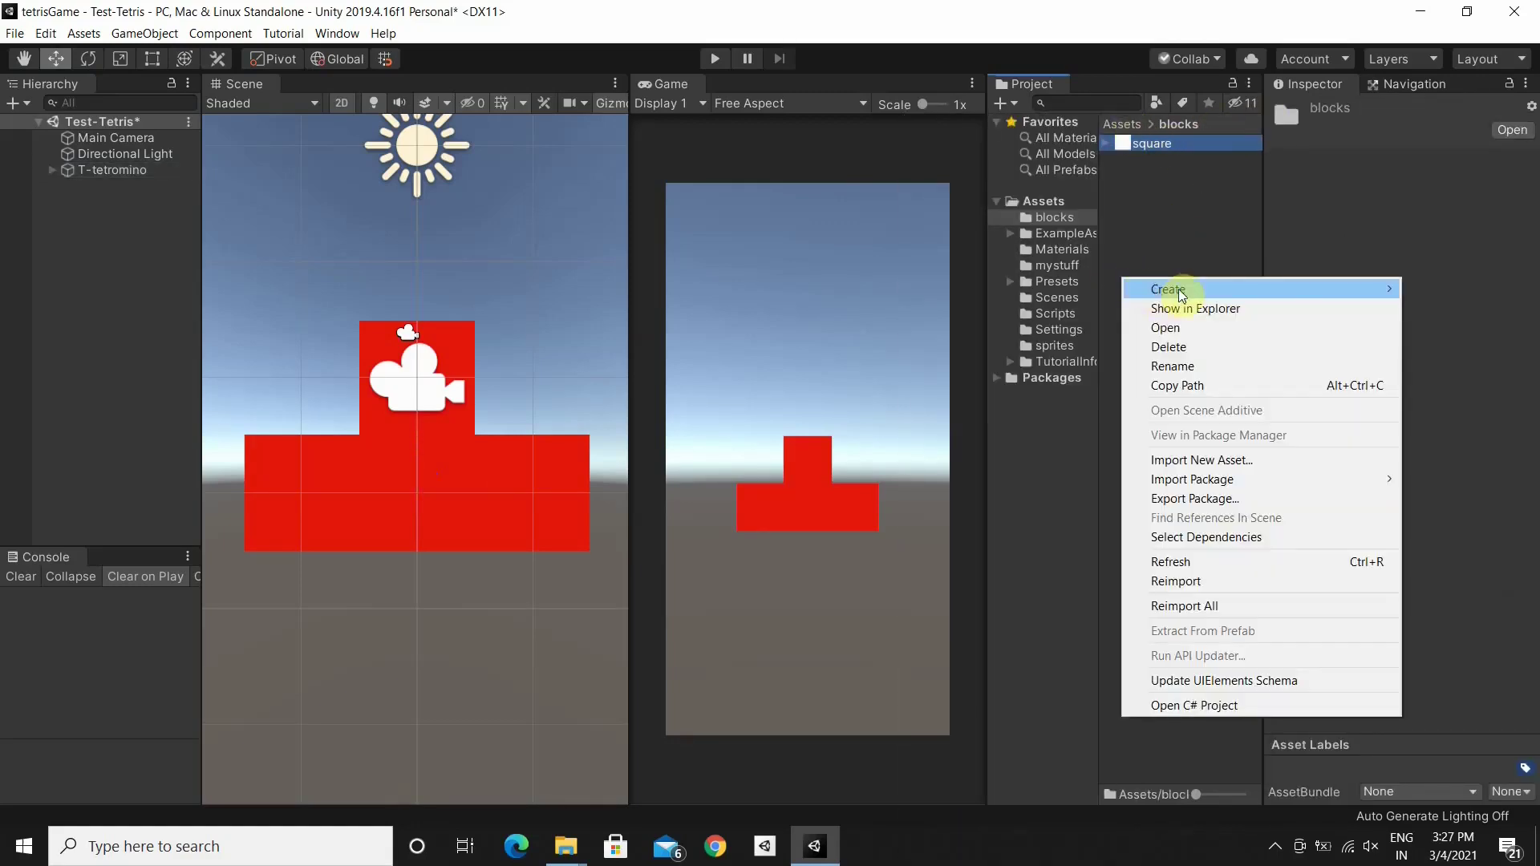
pyautogui.moveTo(1180, 294)
pyautogui.click(986, 154)
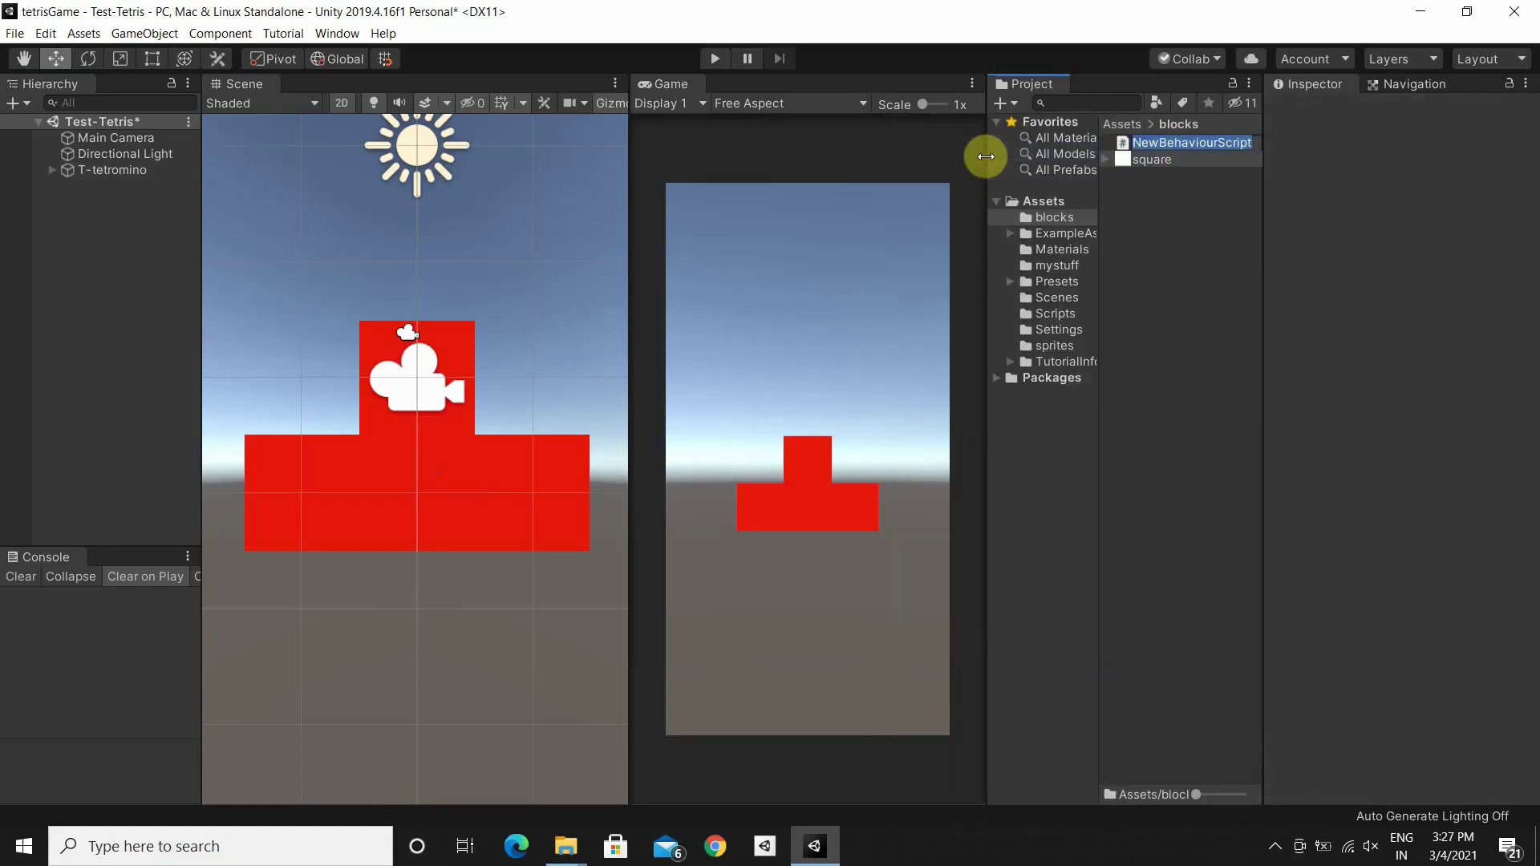
pyautogui.press('BackSpace')
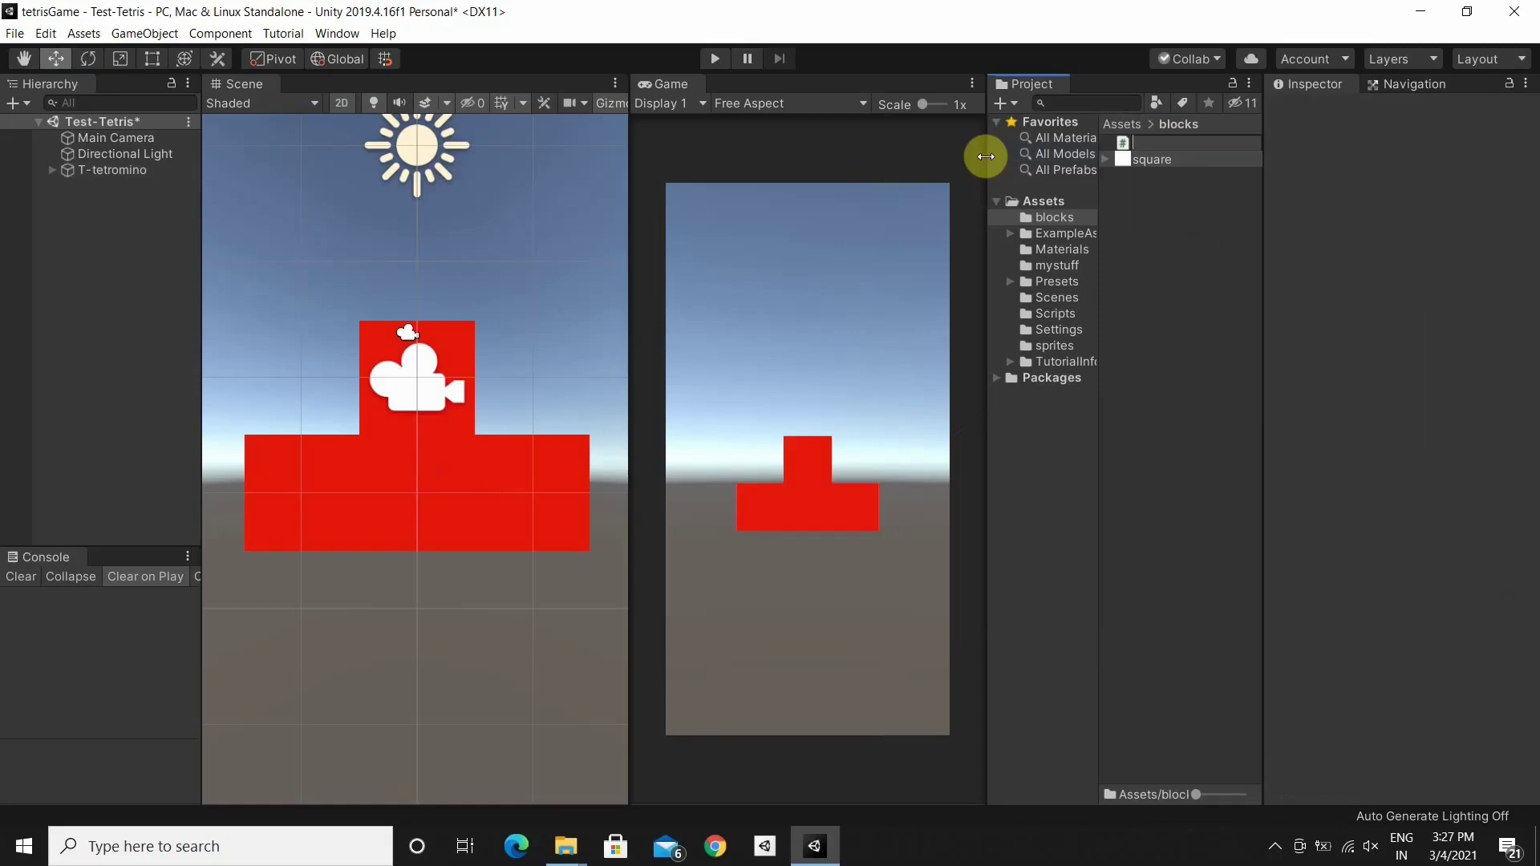
pyautogui.write('TestTetris')
pyautogui.click(121, 170)
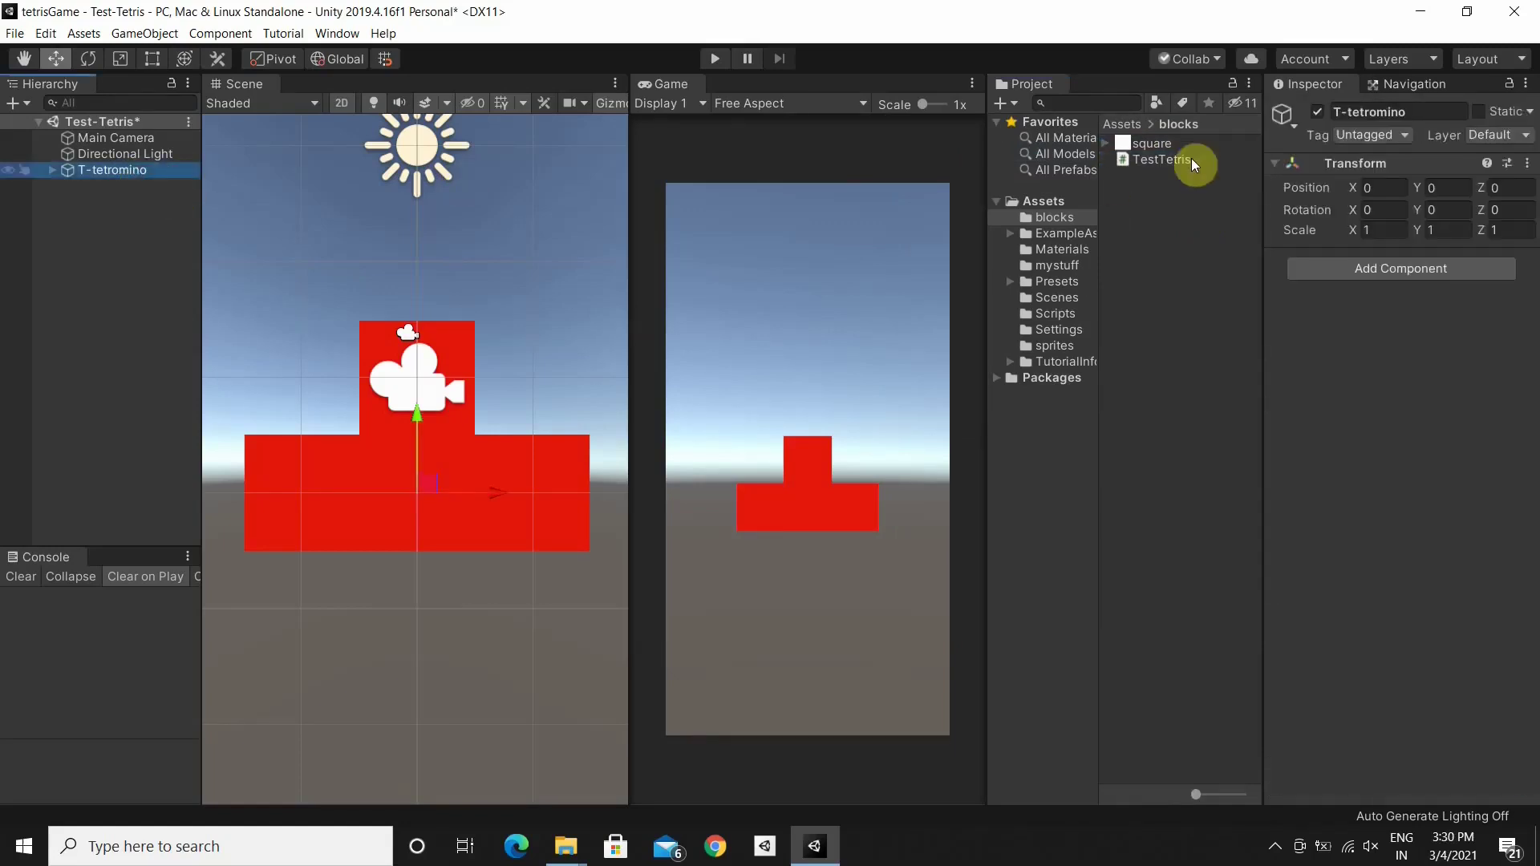
pyautogui.moveTo(1166, 161); pyautogui.dragTo(1404, 256)
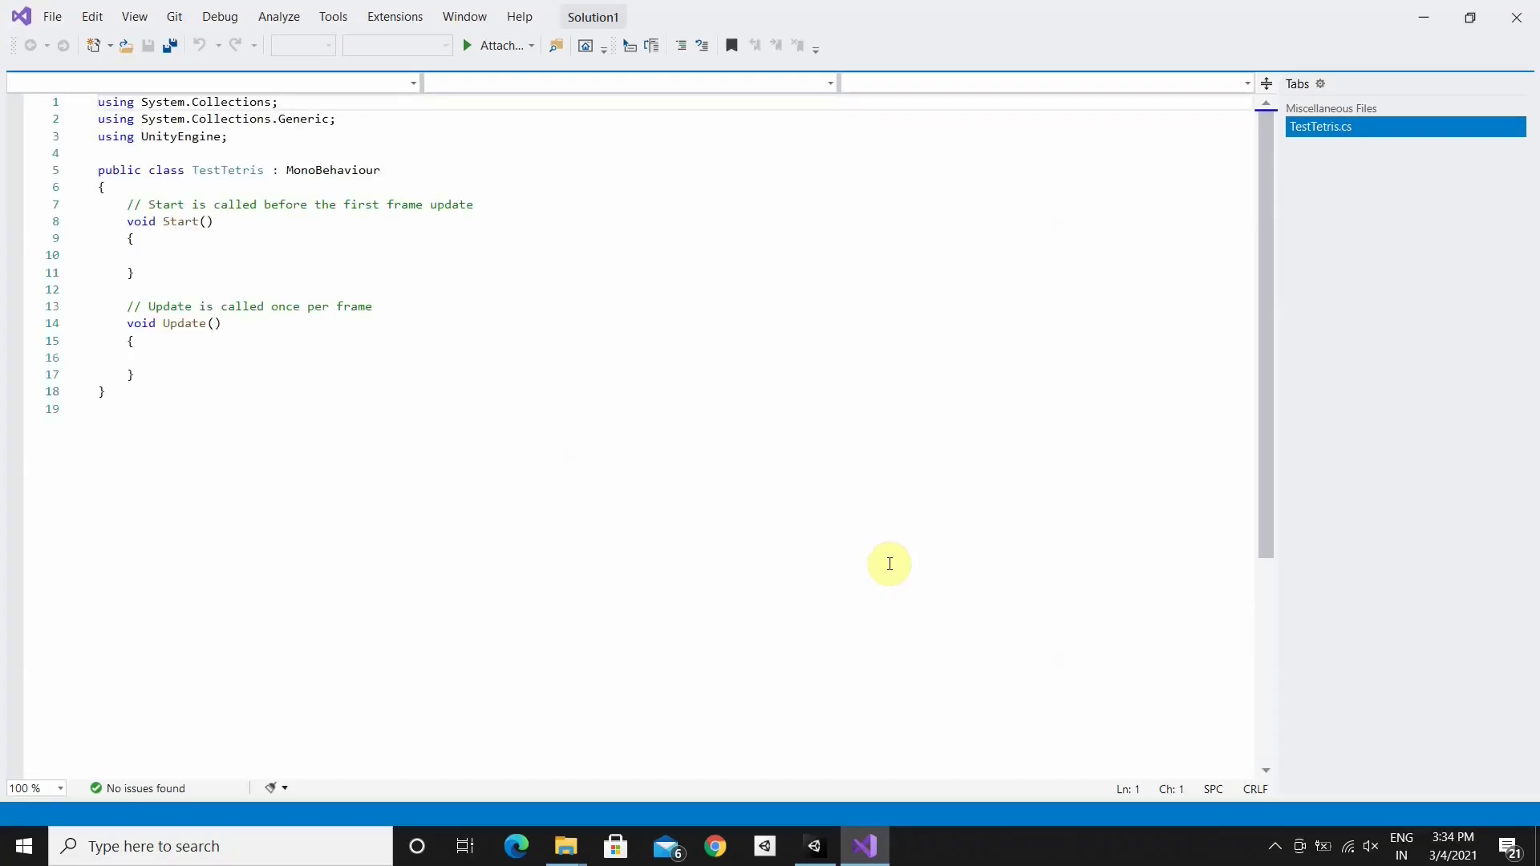
# In Update, add an if on KeyCode.LeftArrow that adds Vector3(-1, 0, 0) to transform.position
pyautogui.click(183, 357)
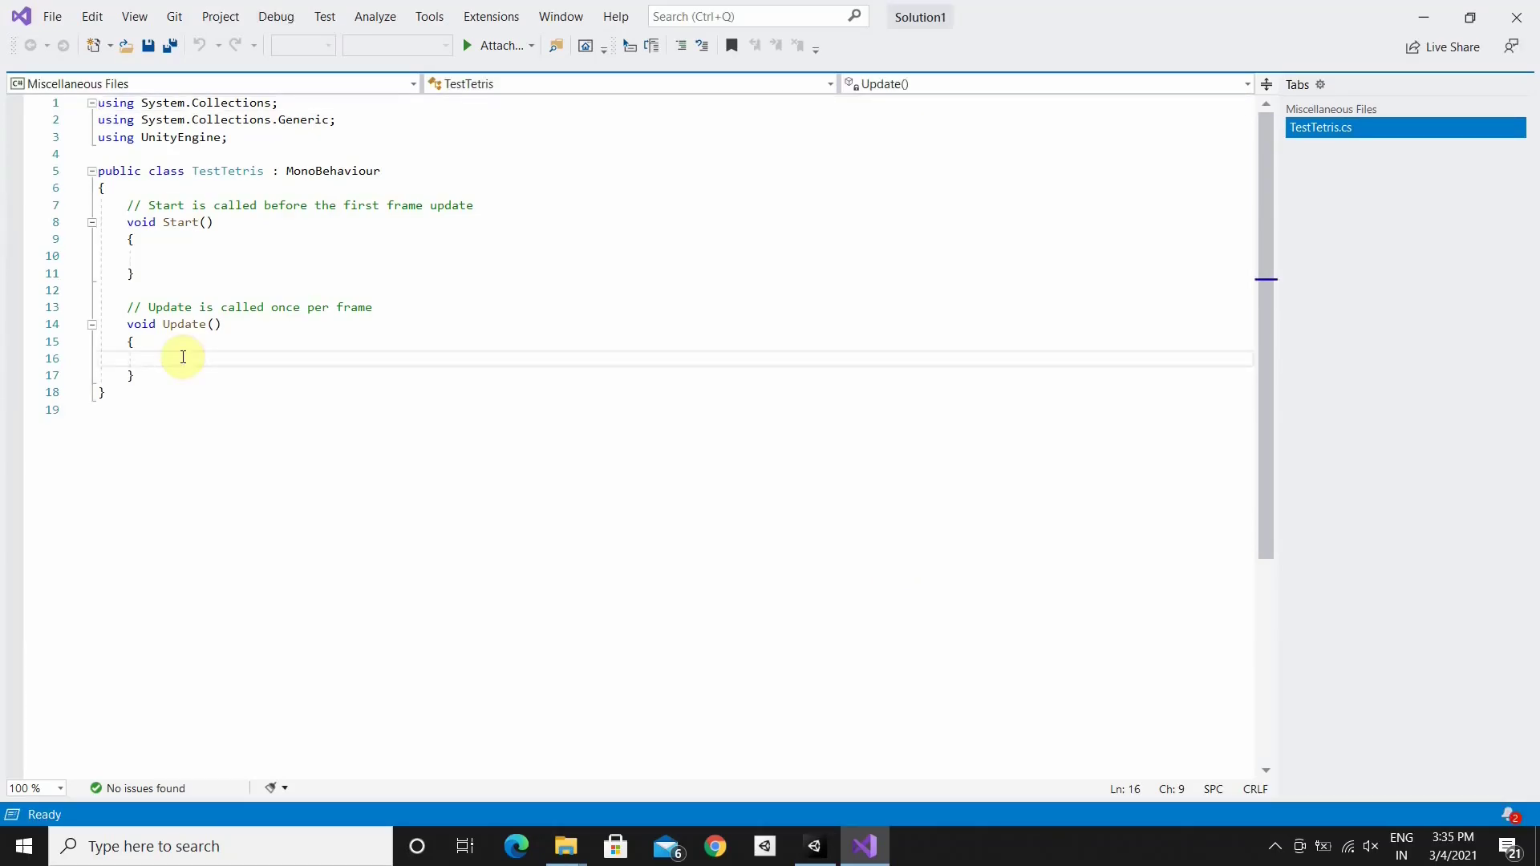
pyautogui.write('if(Input')
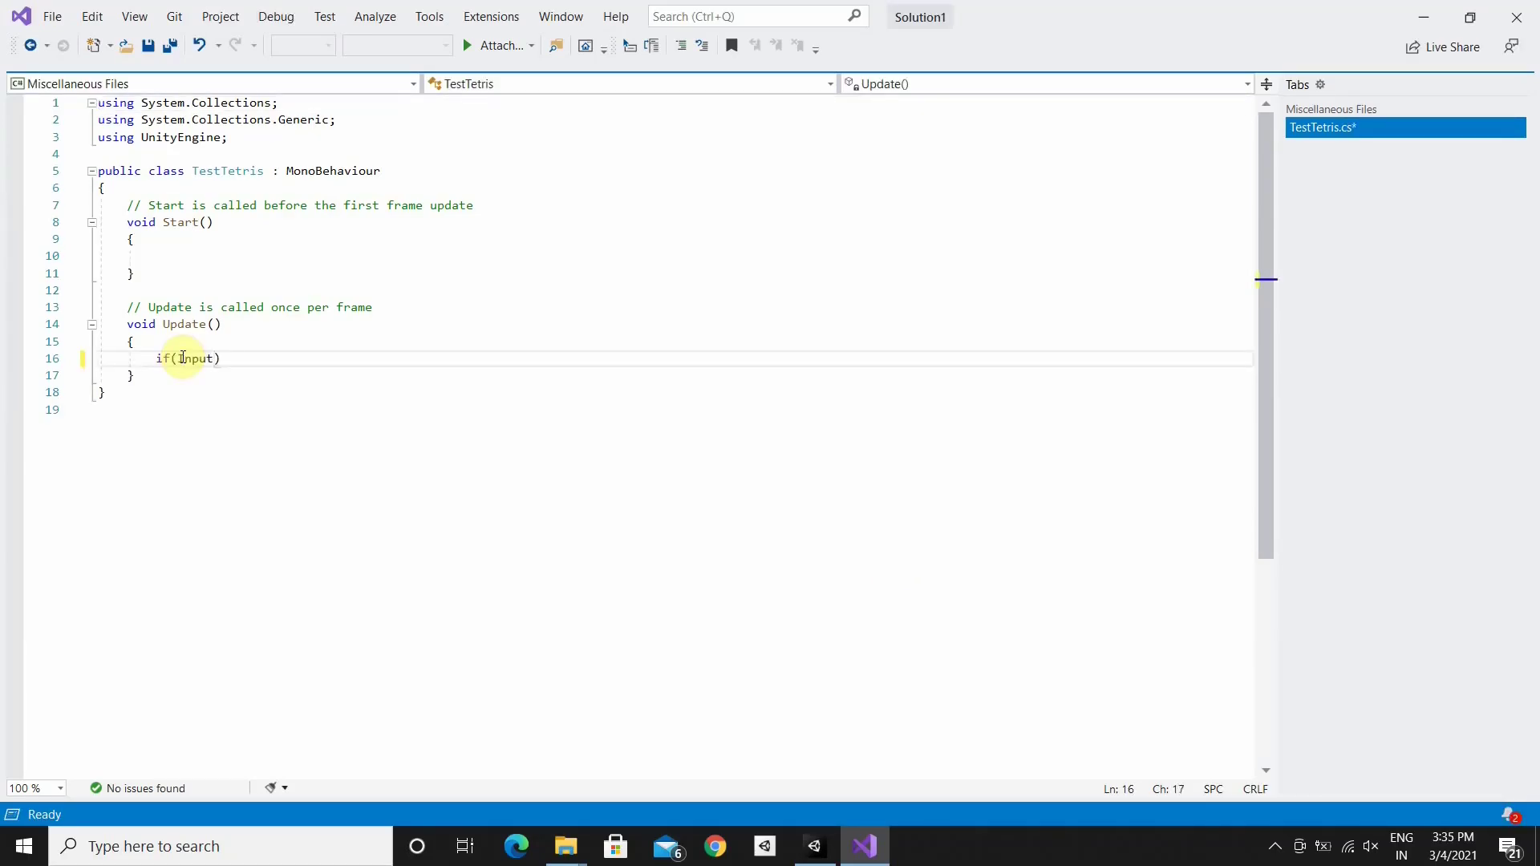
pyautogui.write('.Get')
pyautogui.write('KeyDown')
pyautogui.write('(Key')
pyautogui.write('Code')
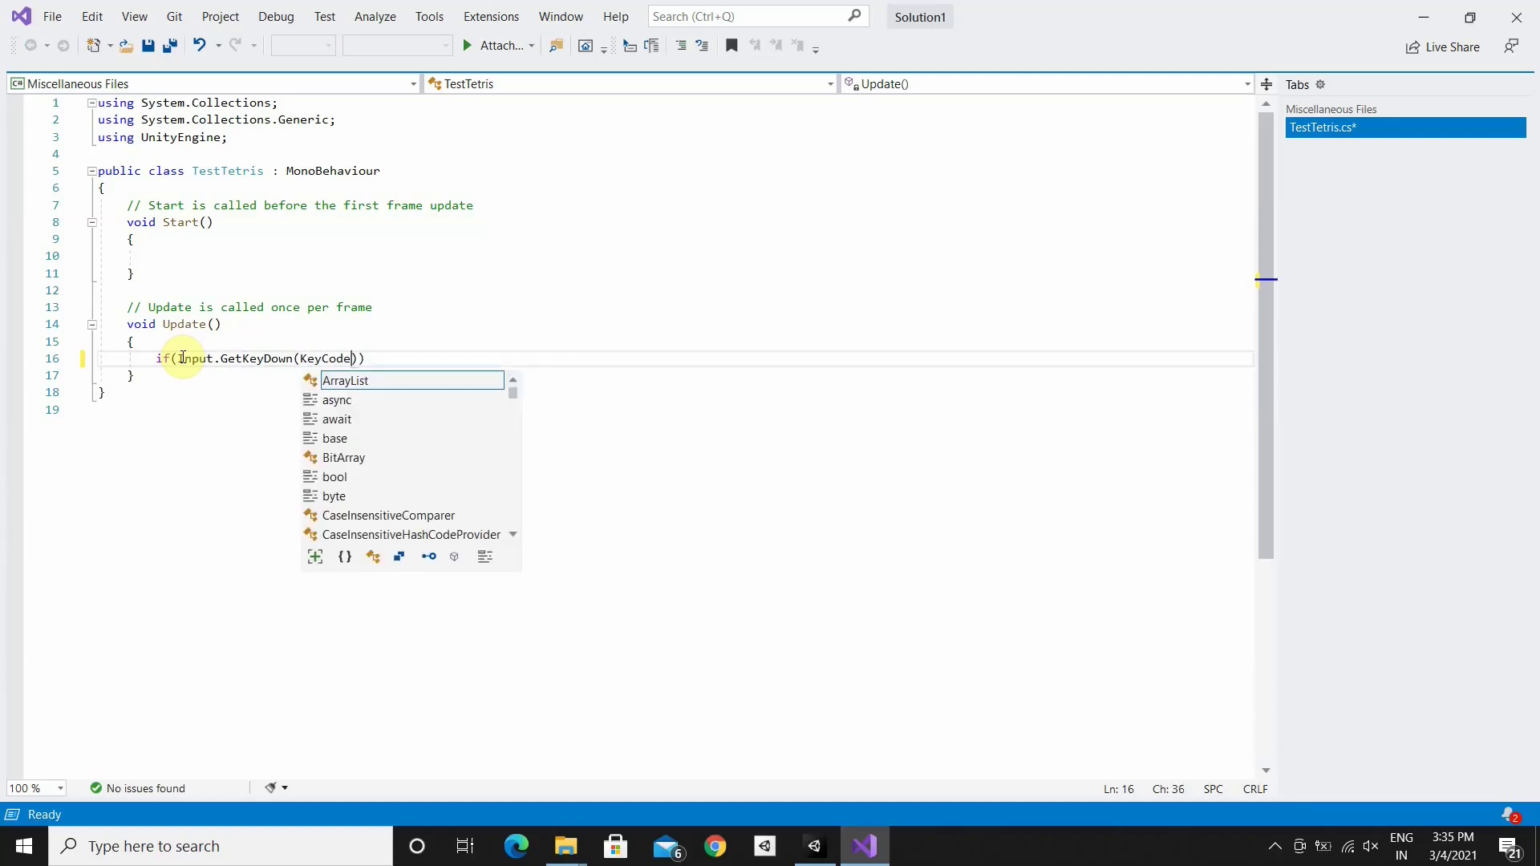
pyautogui.write('.')
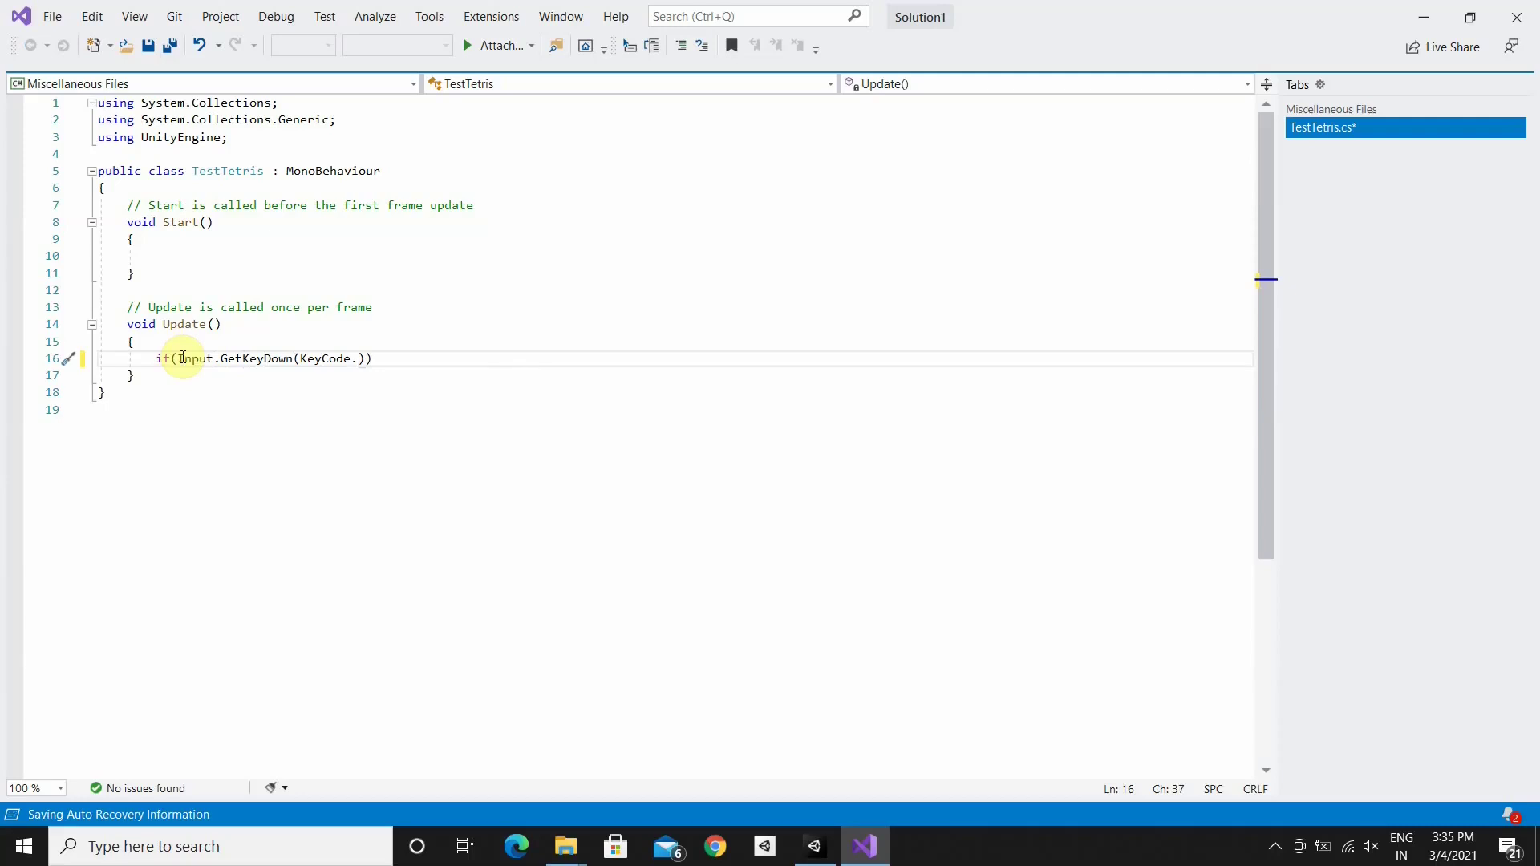
pyautogui.write('Left')
pyautogui.write('Arrow')
pyautogui.write(')){')
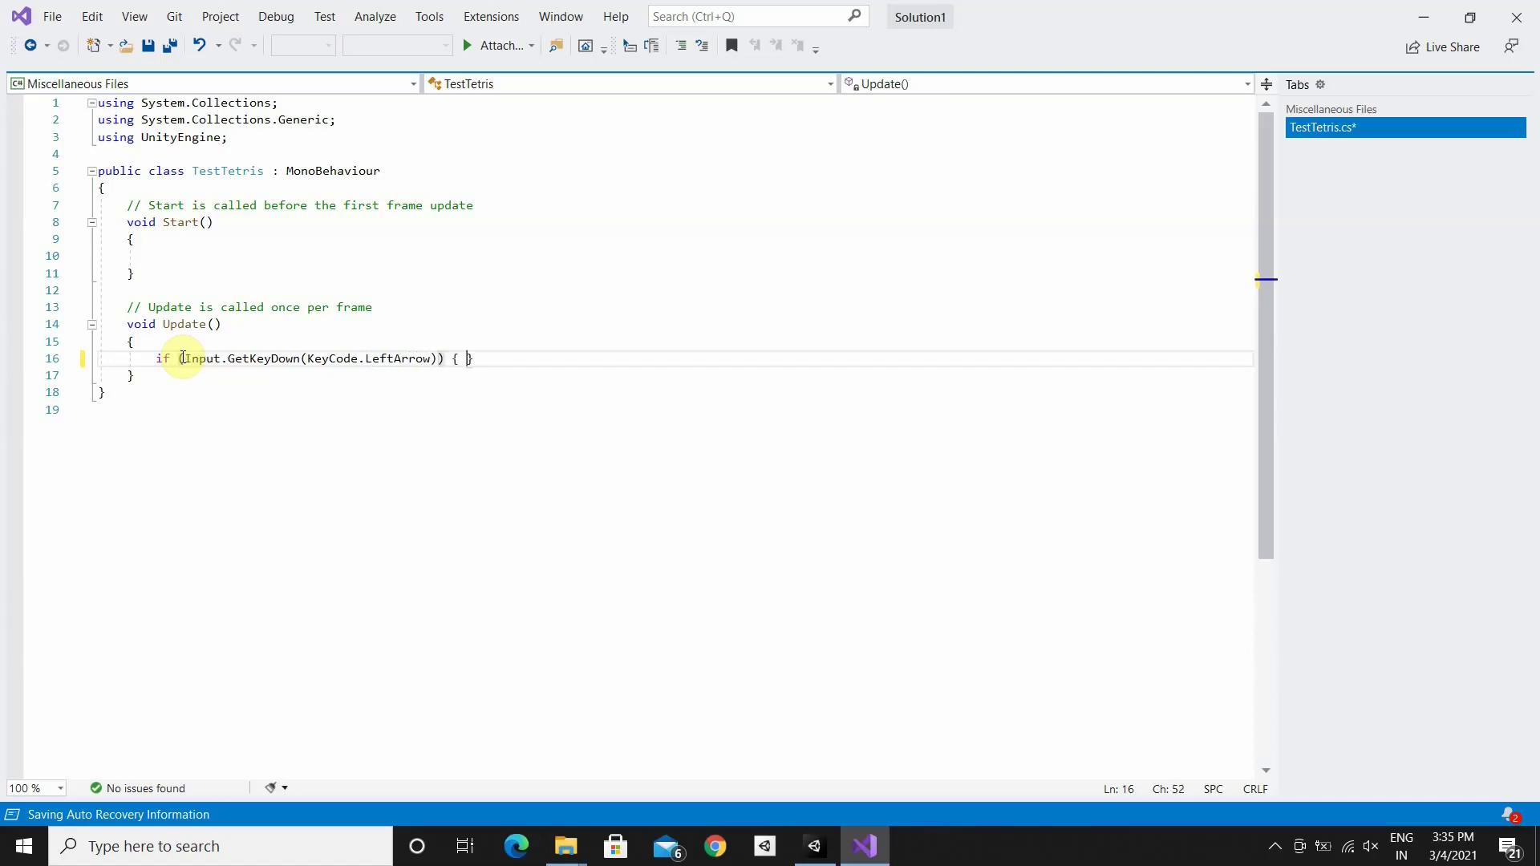
pyautogui.press('Return')
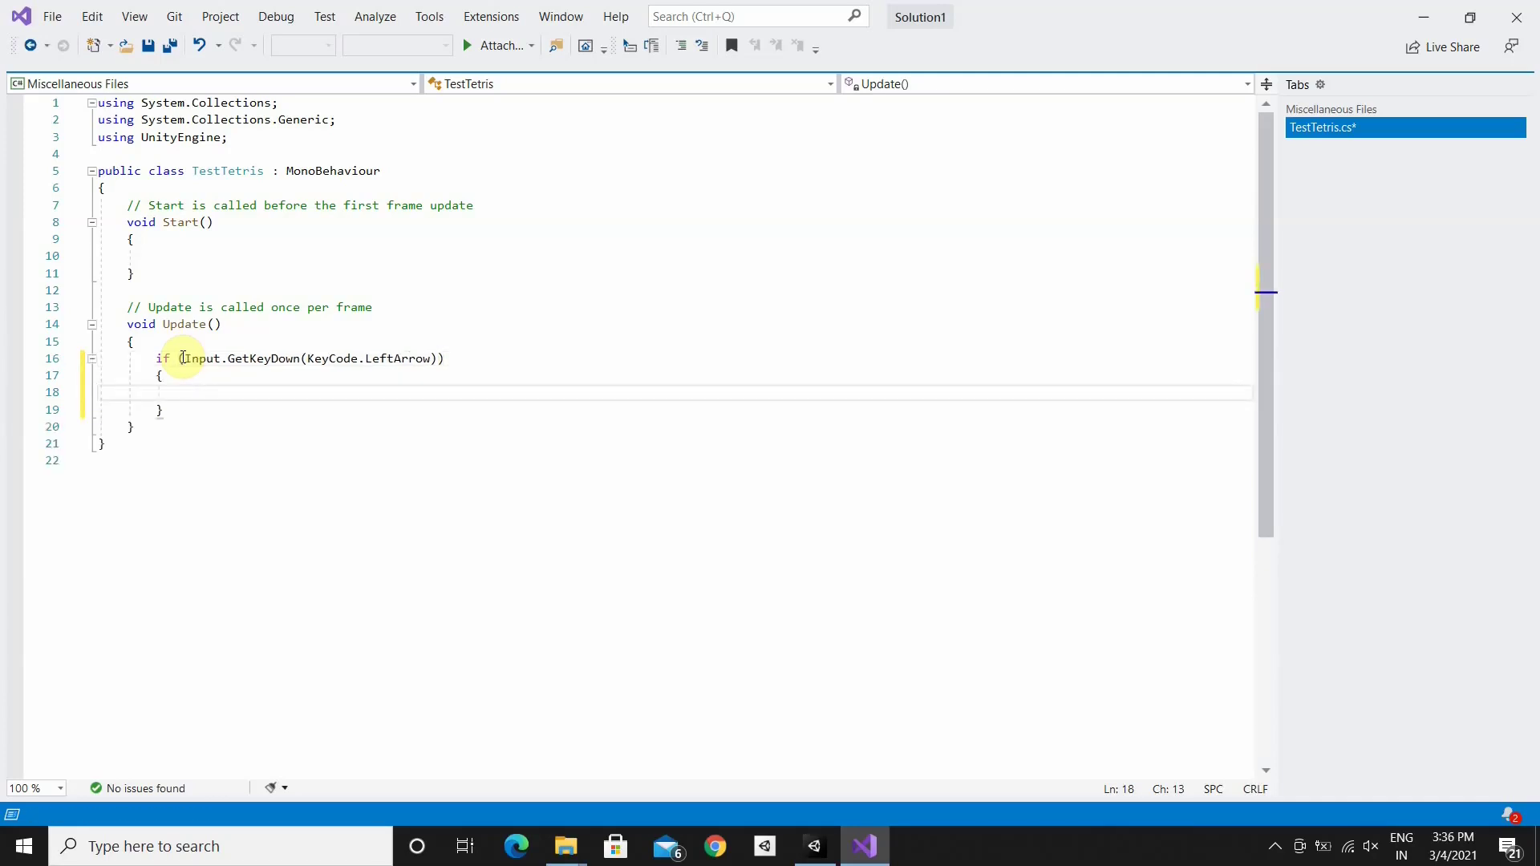
pyautogui.write('Tr')
pyautogui.press('BackSpace')
pyautogui.press('BackSpace')
pyautogui.write('transfor')
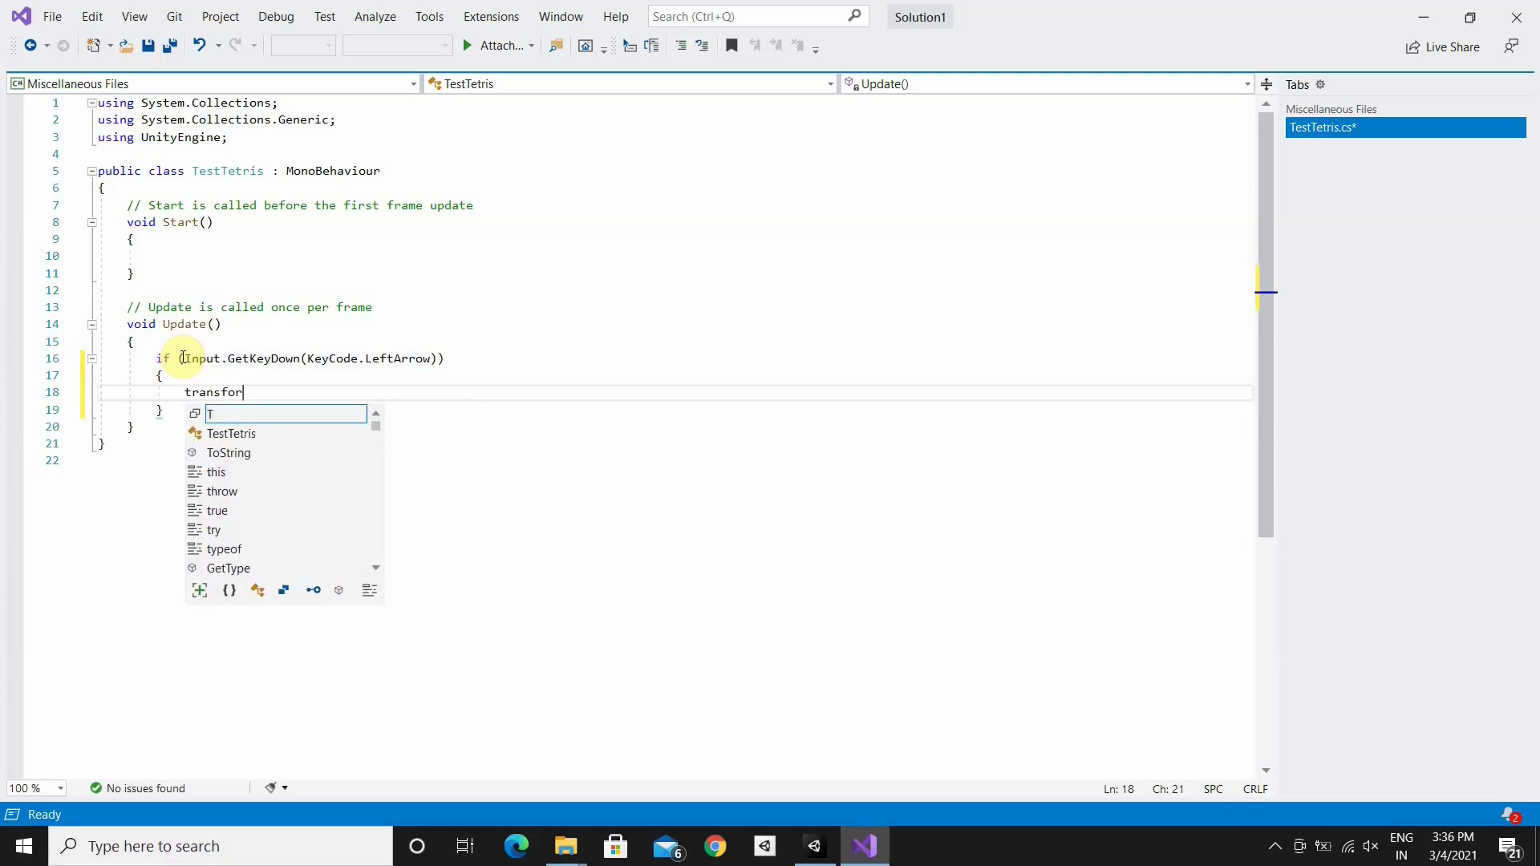
pyautogui.write('m.position')
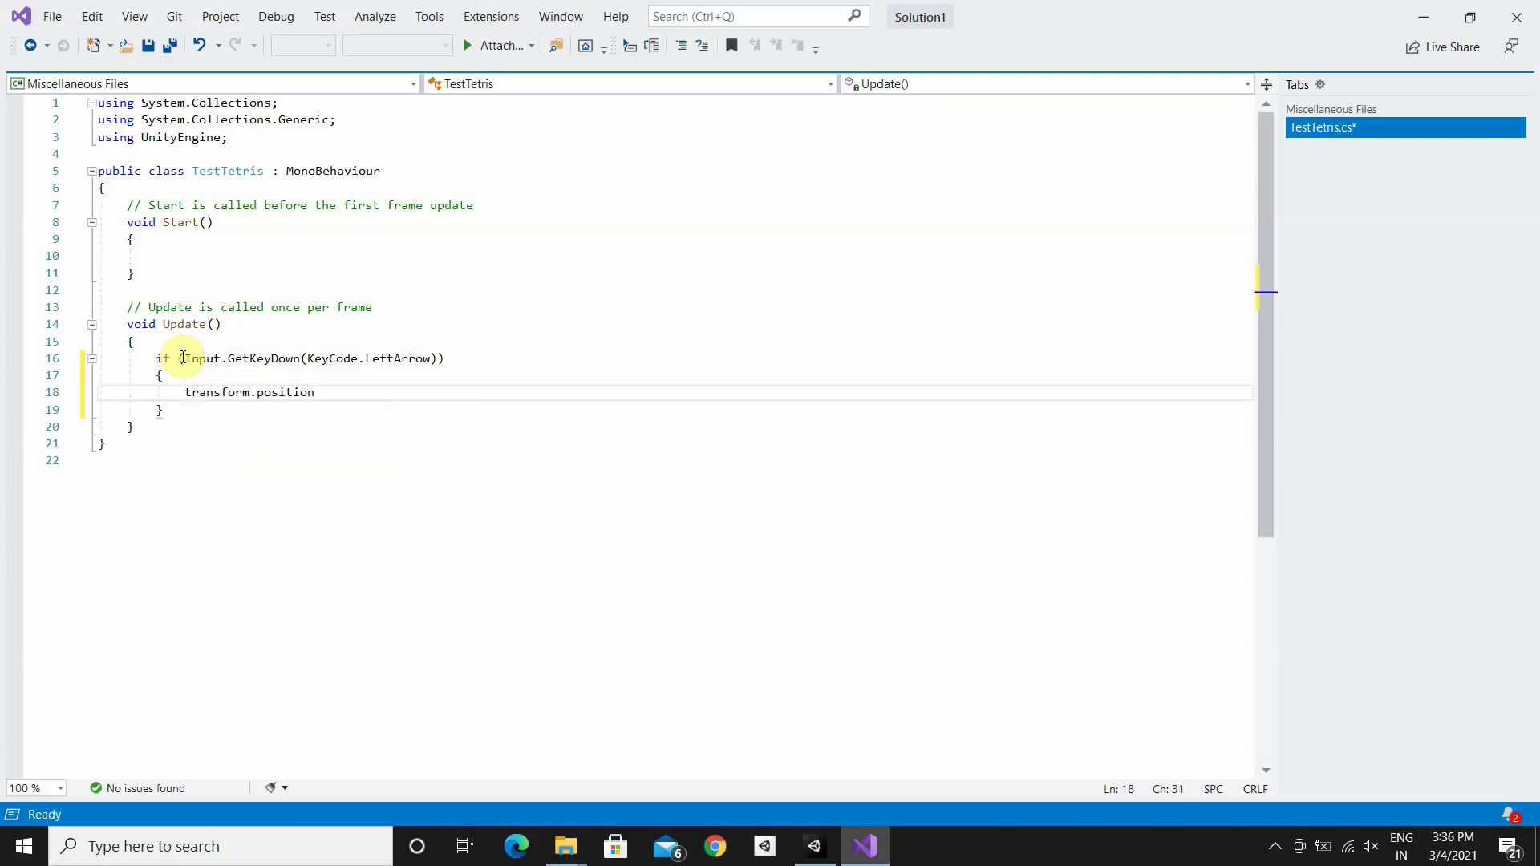
pyautogui.write(' += ')
pyautogui.write('N')
pyautogui.write('ew')
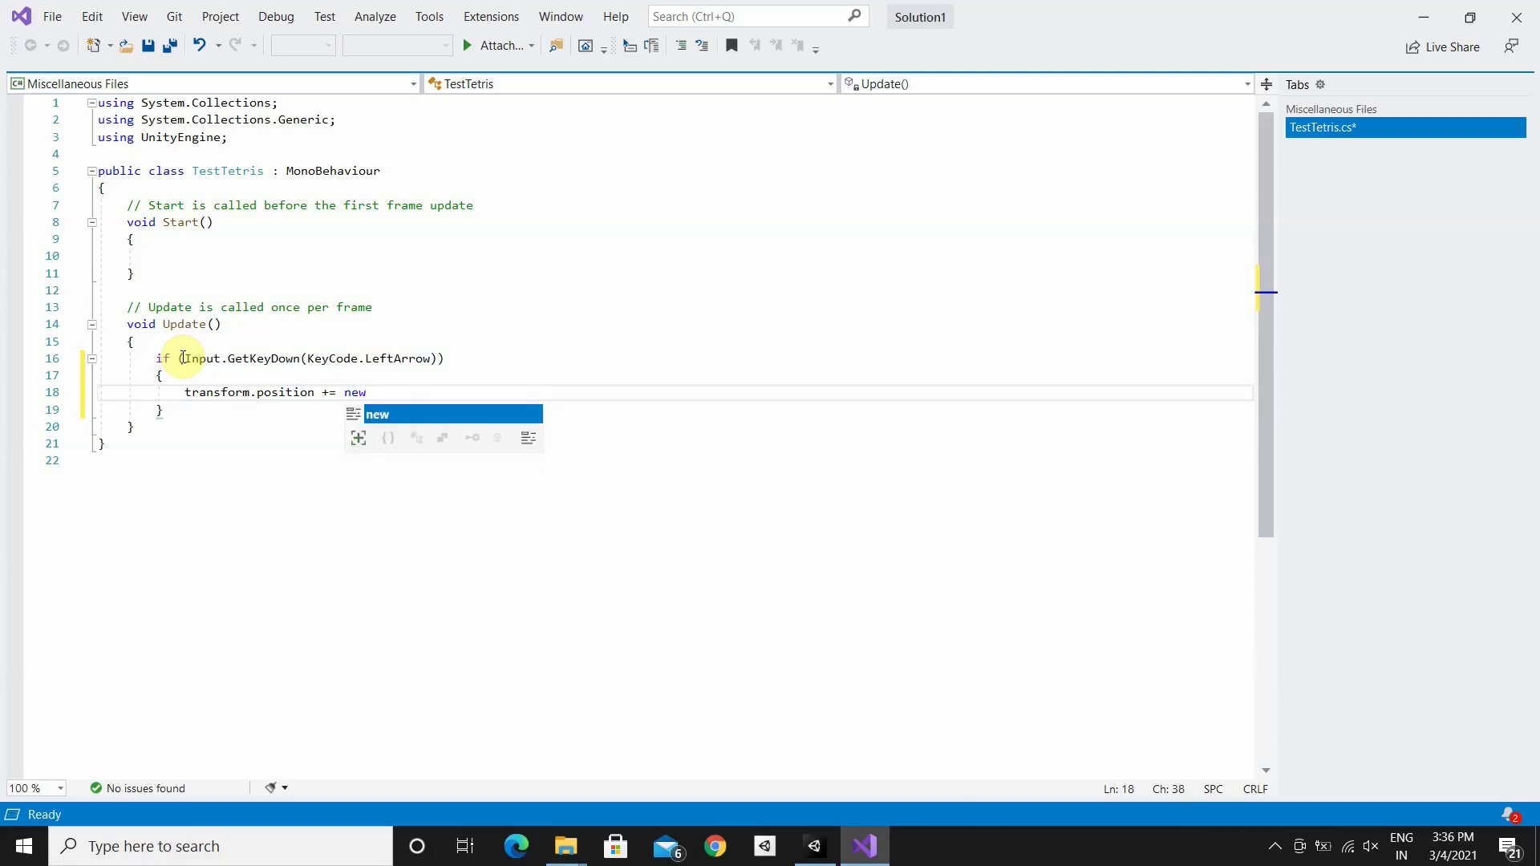
pyautogui.press('Tab')
pyautogui.write('Vecto')
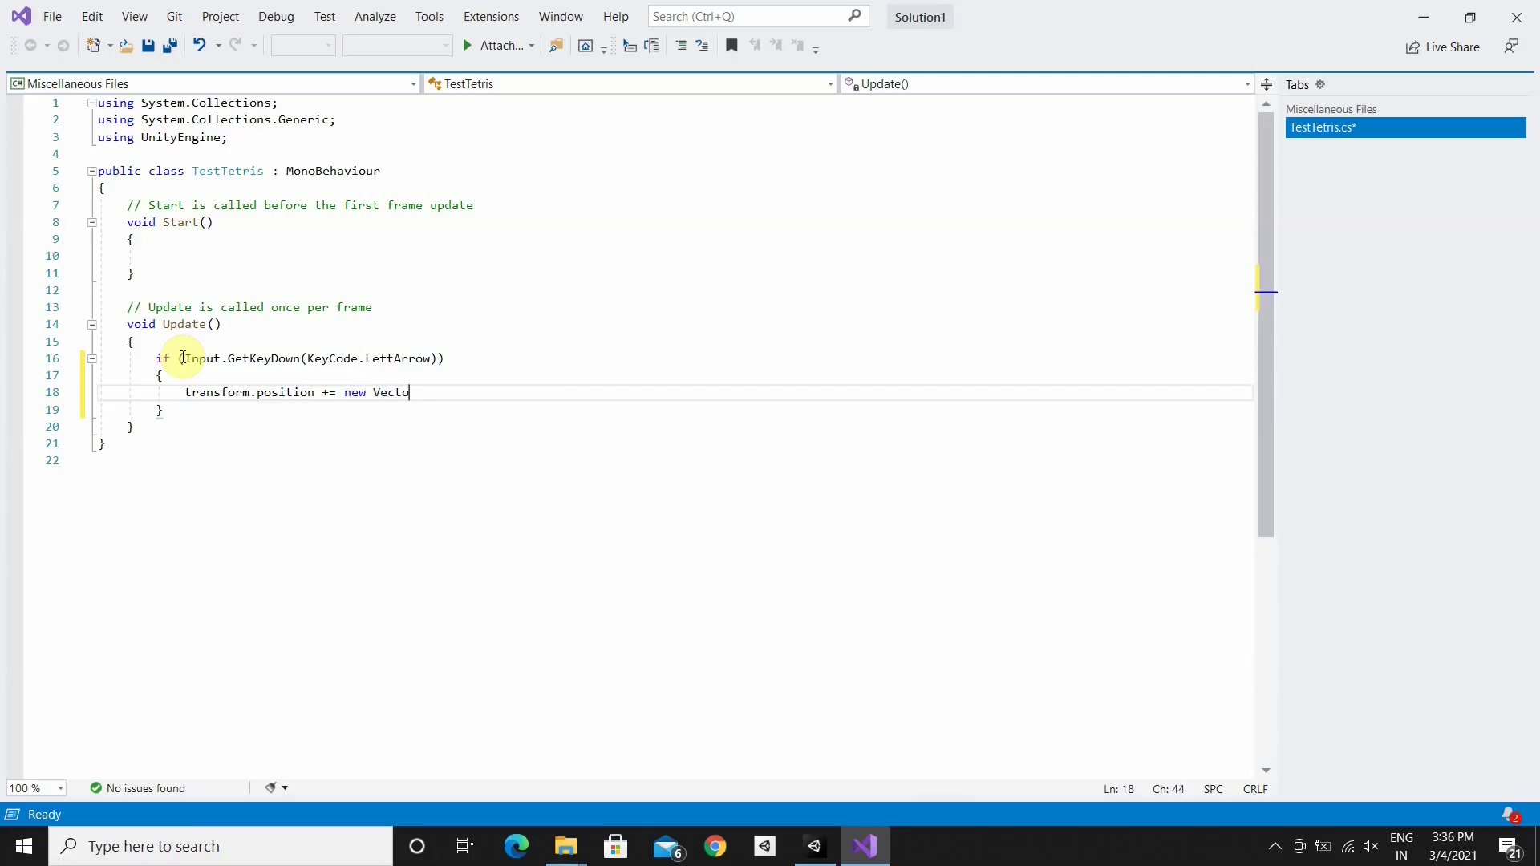
pyautogui.write('r')
pyautogui.write('(')
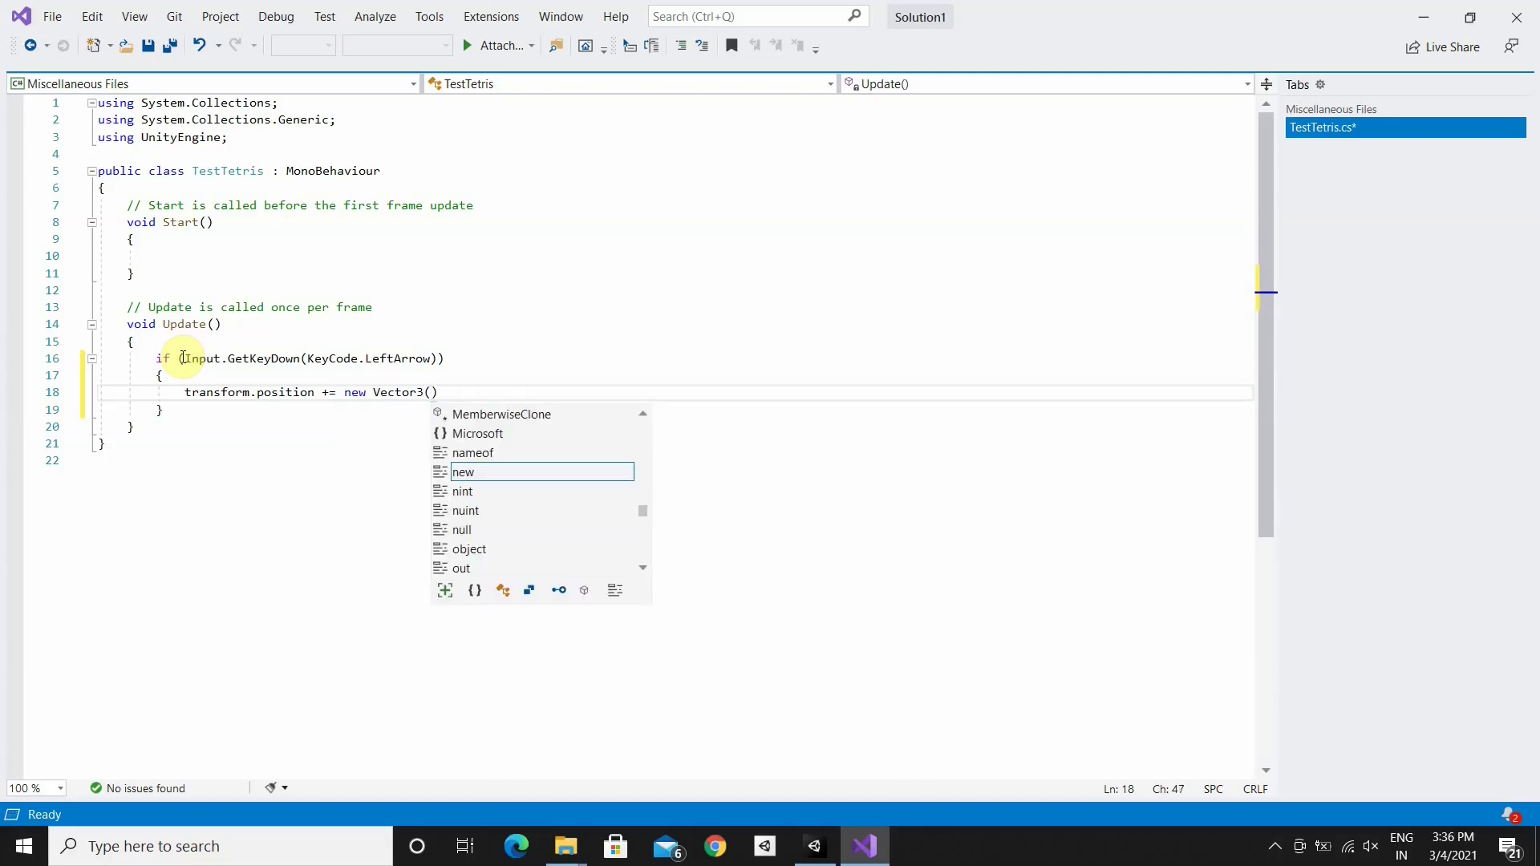
pyautogui.write('0,')
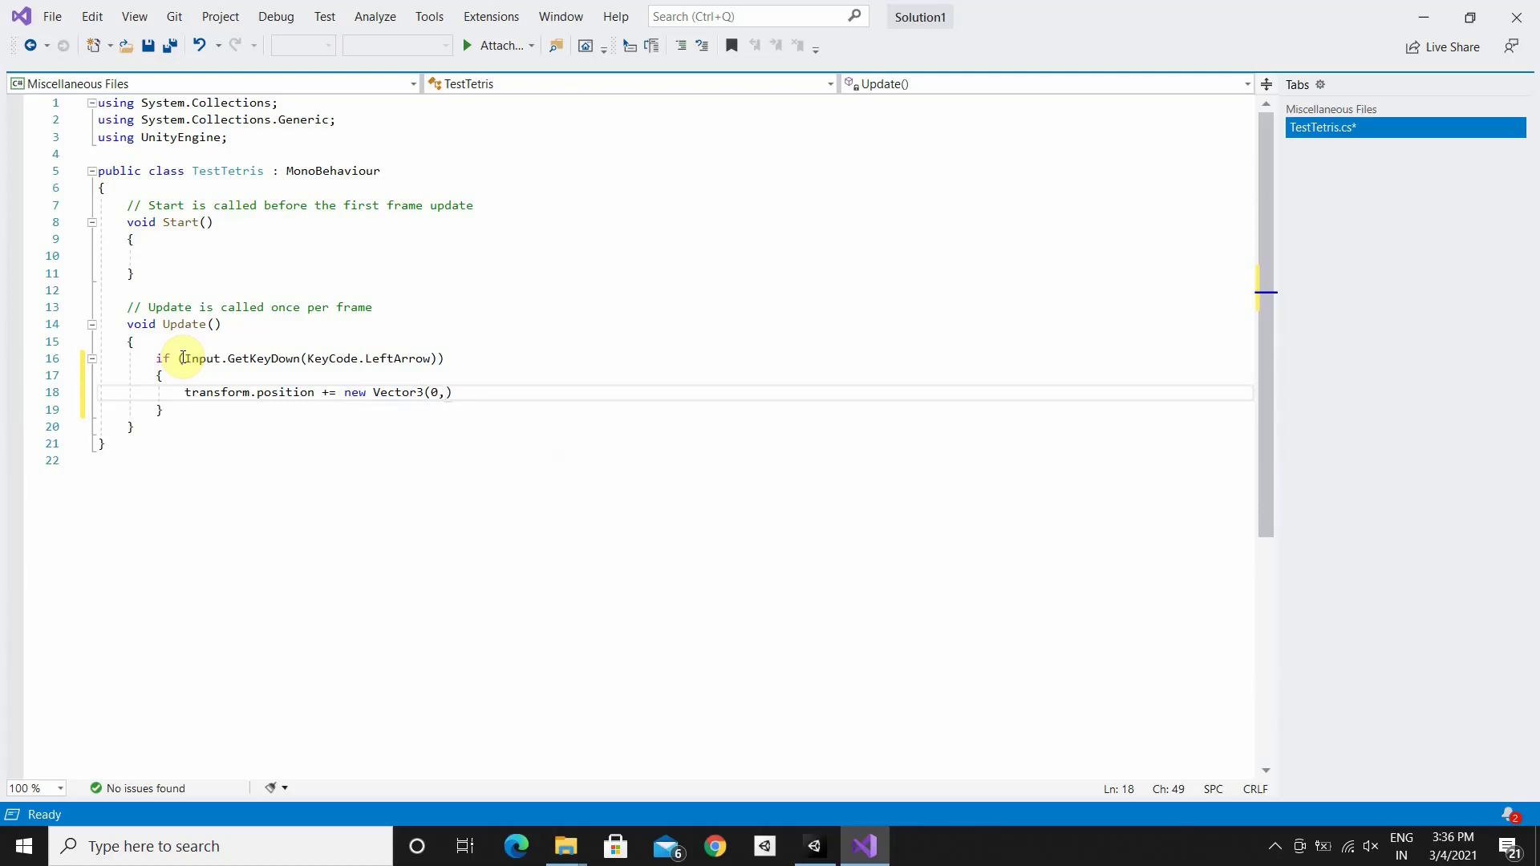
pyautogui.write('1,0')
pyautogui.press('BackSpace')
pyautogui.press('BackSpace')
pyautogui.press('BackSpace')
pyautogui.press('BackSpace')
pyautogui.write('-1')
pyautogui.write(', 0, 0);')
# Duplicate the left-arrow if-block and change its key to KeyCode.RightArrow
pyautogui.moveTo(154, 358); pyautogui.dragTo(166, 411)
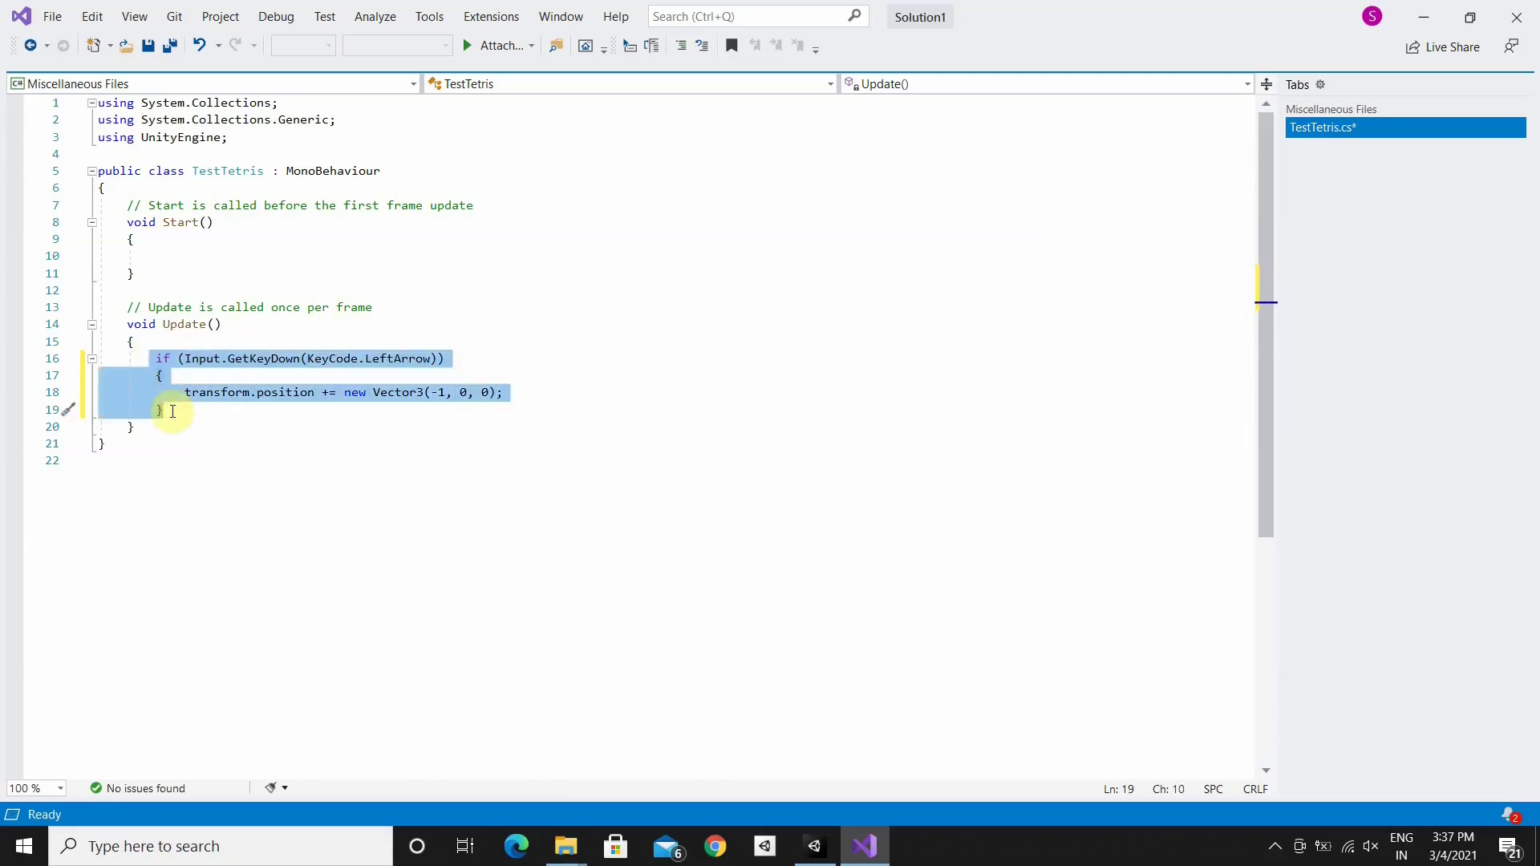
pyautogui.hotkey('ctrl', 'c')
pyautogui.click(166, 411)
pyautogui.press('Return')
pyautogui.hotkey('ctrl', 'v')
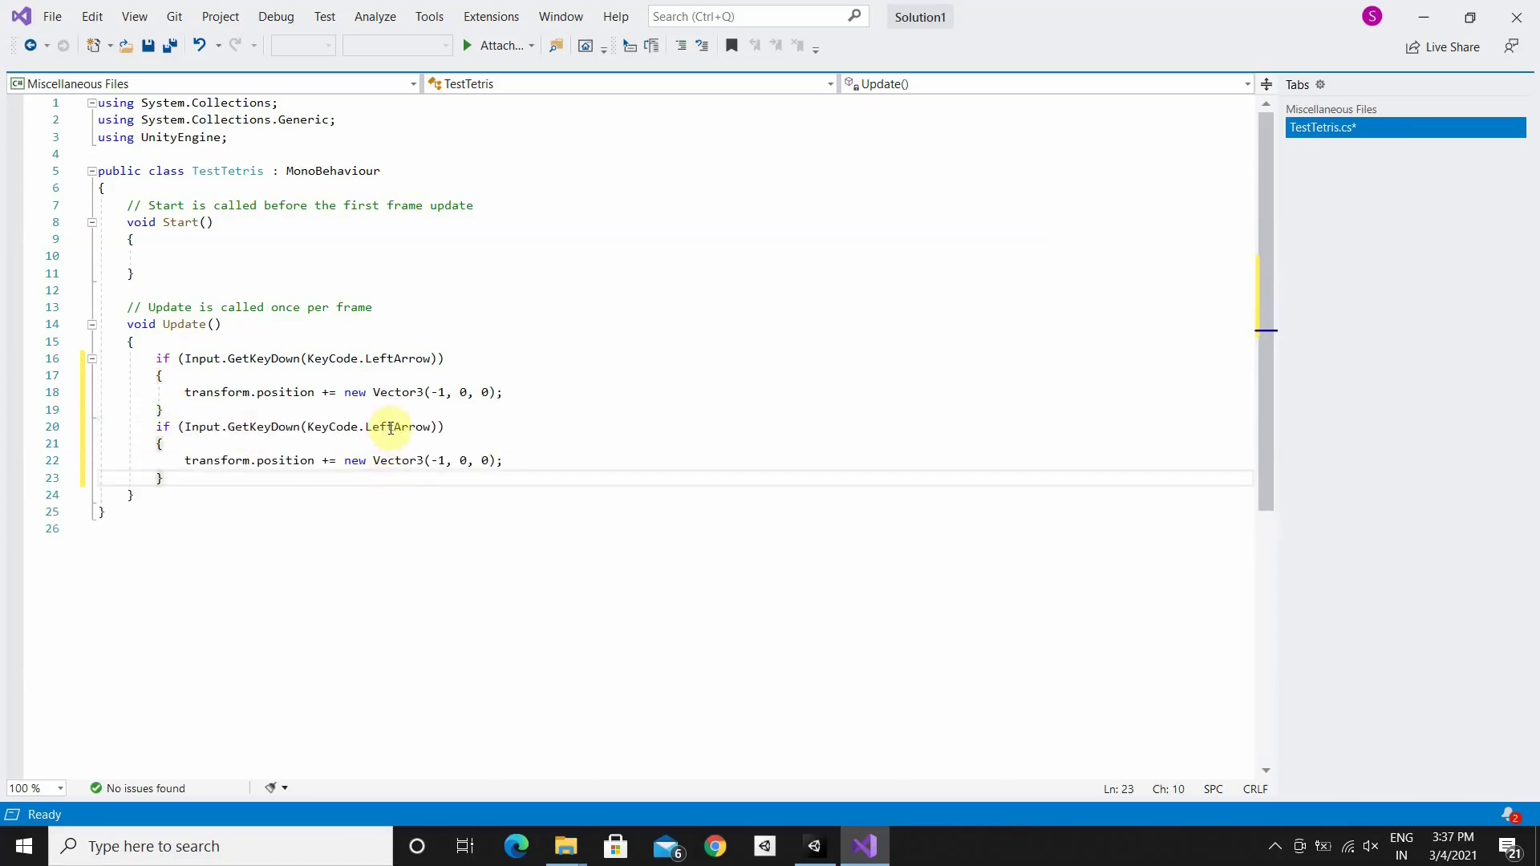
pyautogui.click(391, 428)
pyautogui.press('BackSpace')
pyautogui.press('BackSpace')
pyautogui.press('BackSpace')
pyautogui.press('BackSpace')
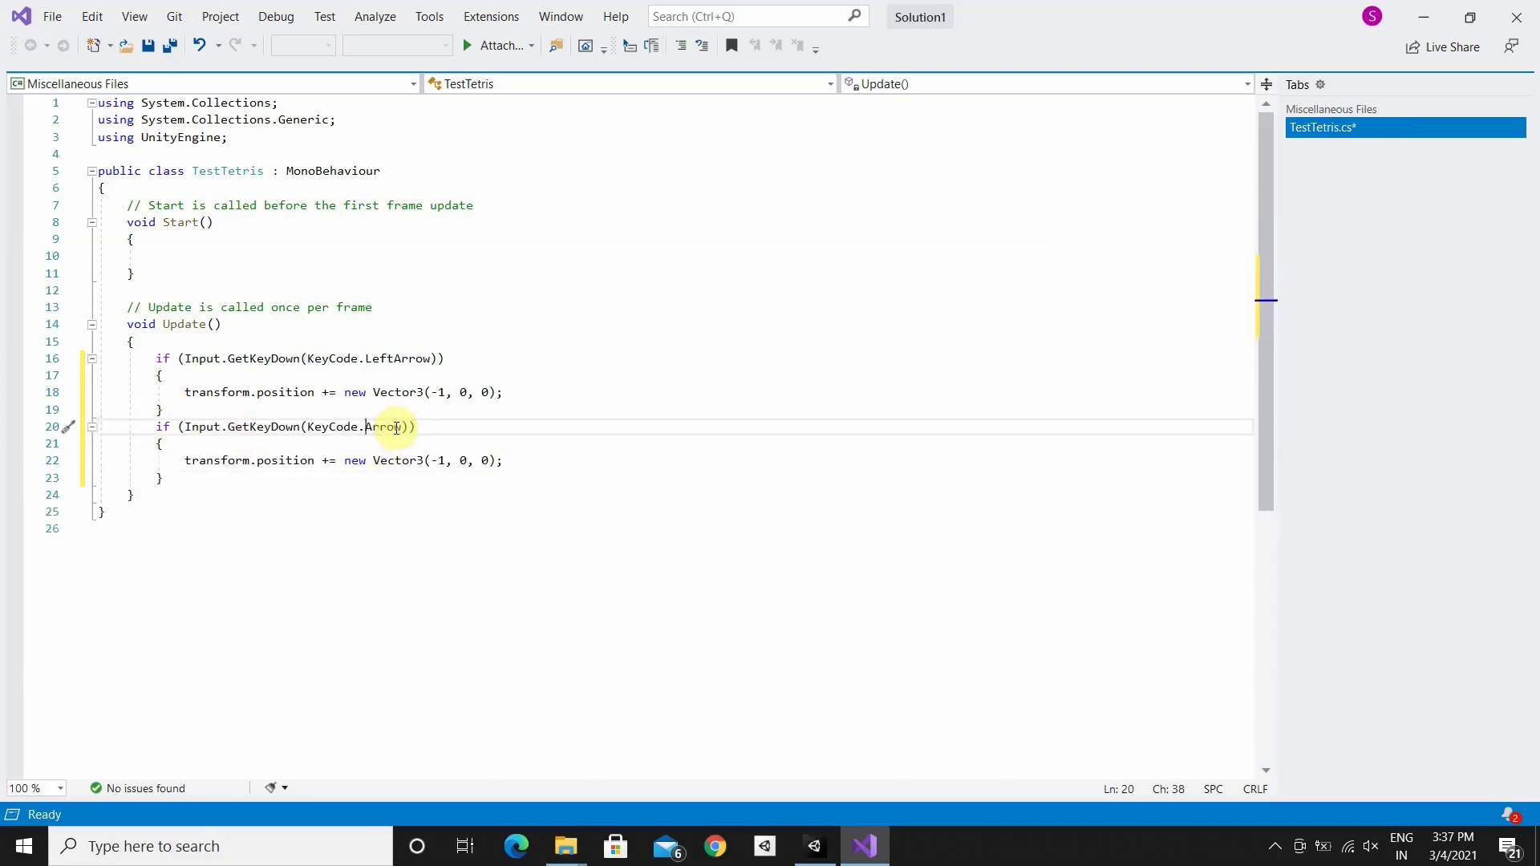
pyautogui.write('Right')
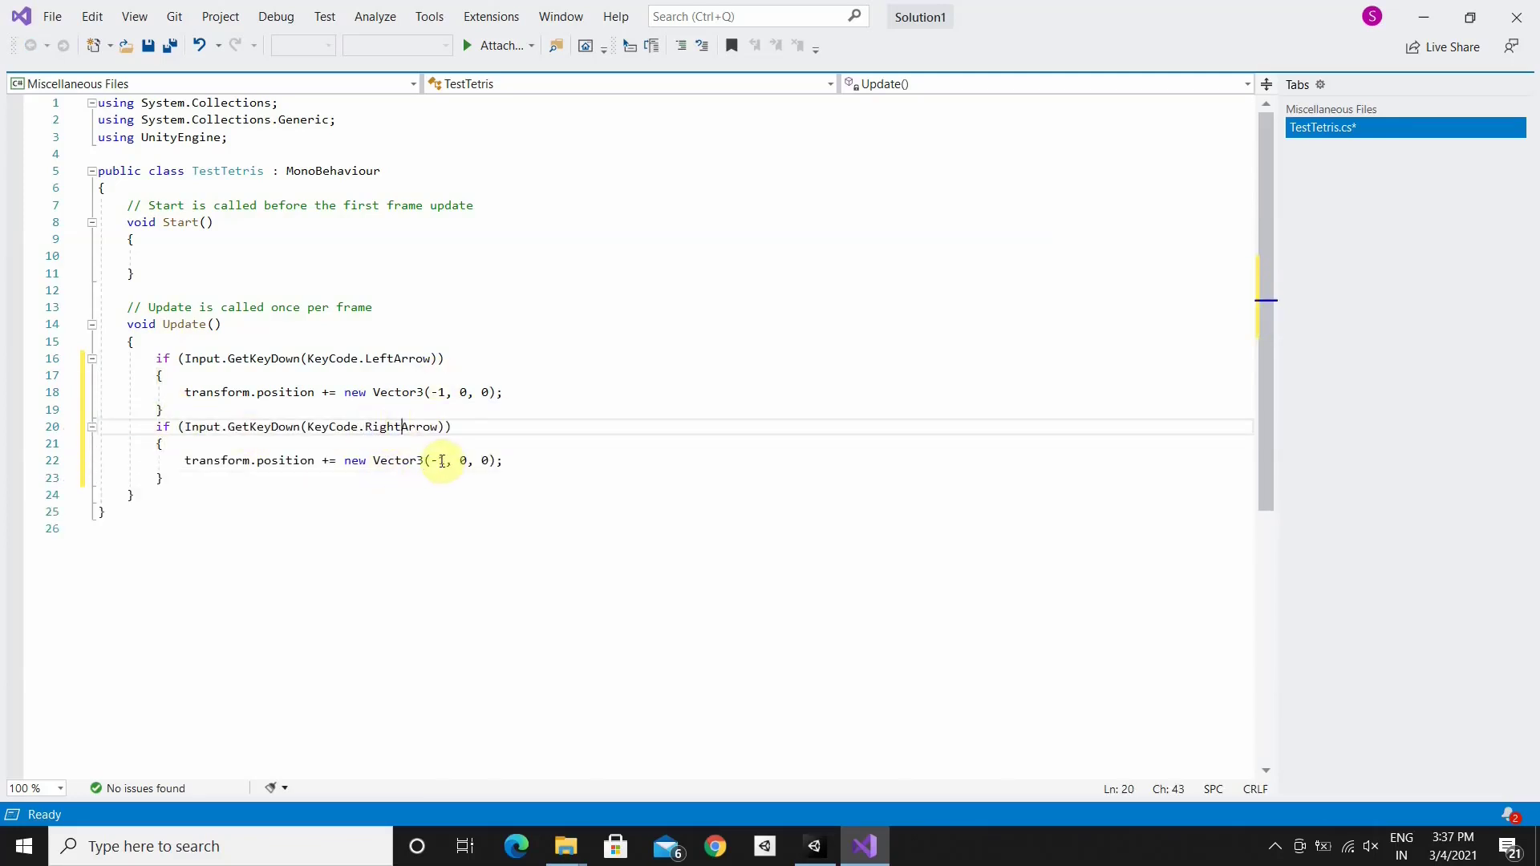
pyautogui.press('Up')
# Make the copied block move by Vector3(1, 0, 0) and save TestTetris.cs
pyautogui.click(1263, 97)
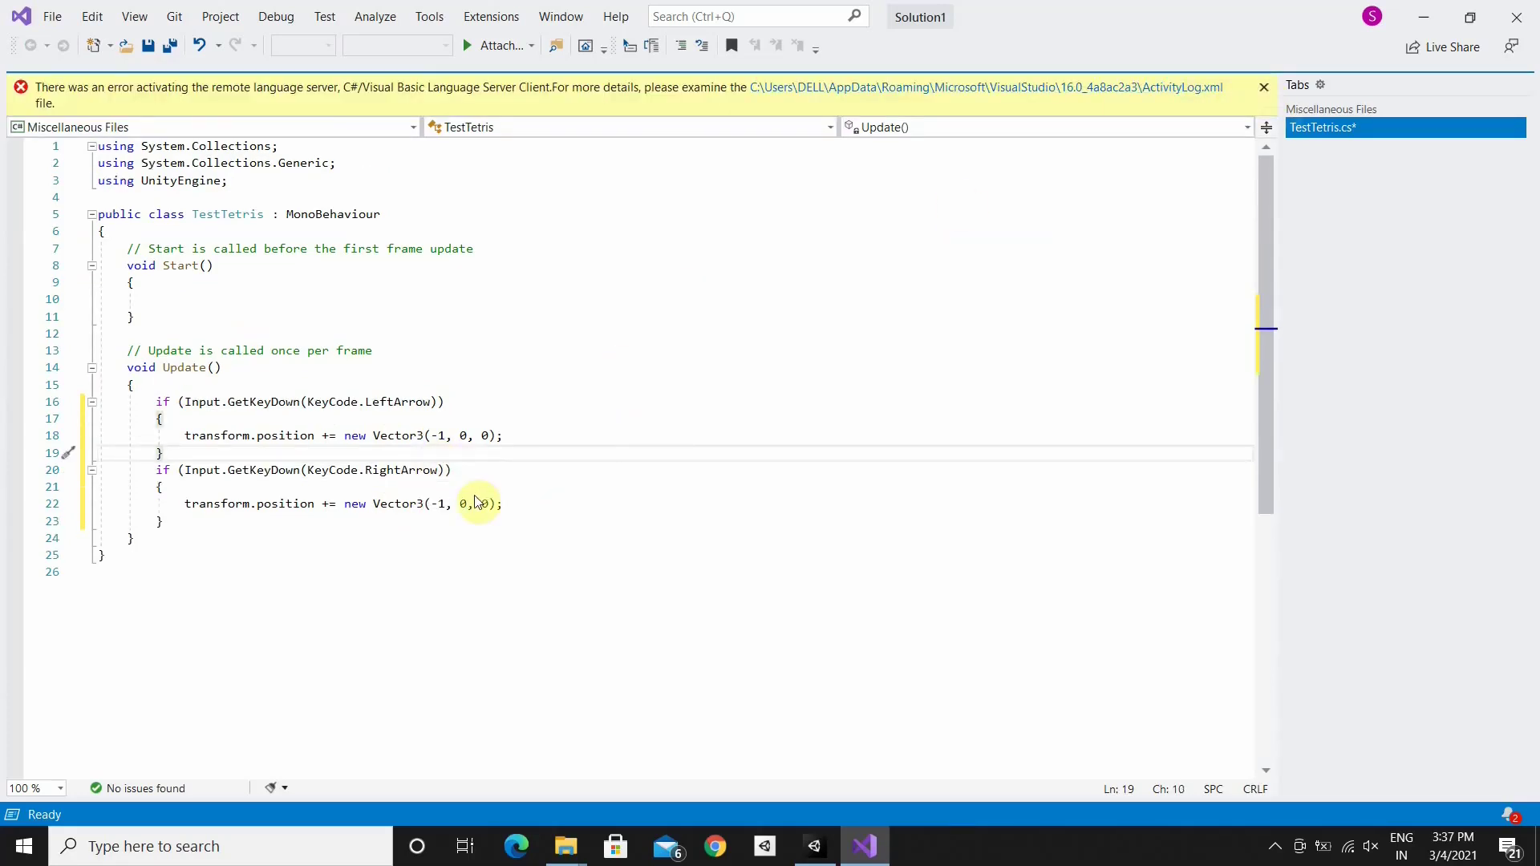
pyautogui.click(437, 462)
pyautogui.press('BackSpace')
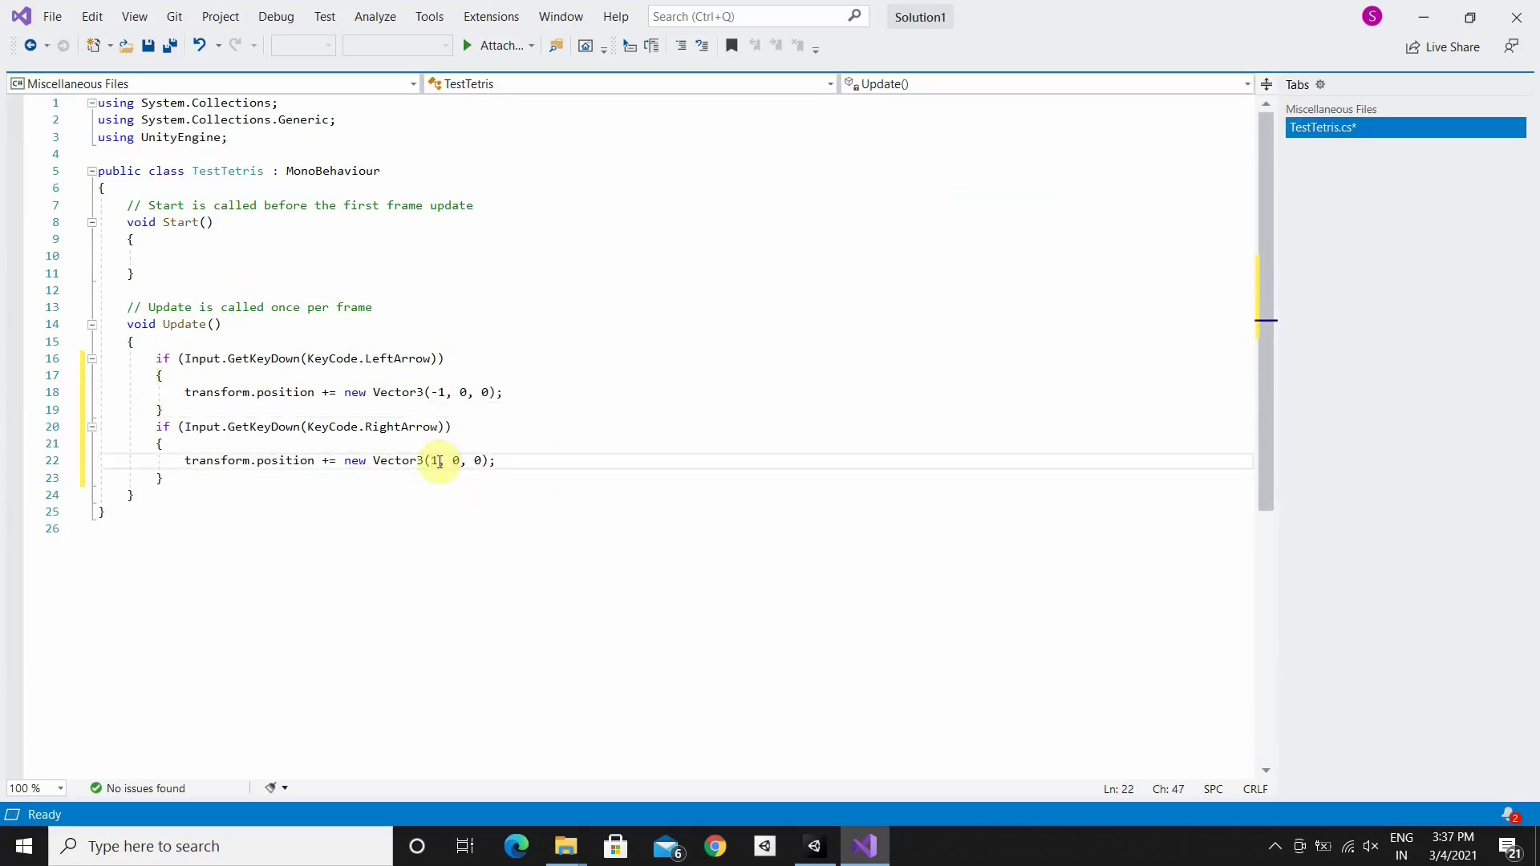
pyautogui.hotkey('ctrl', 's')
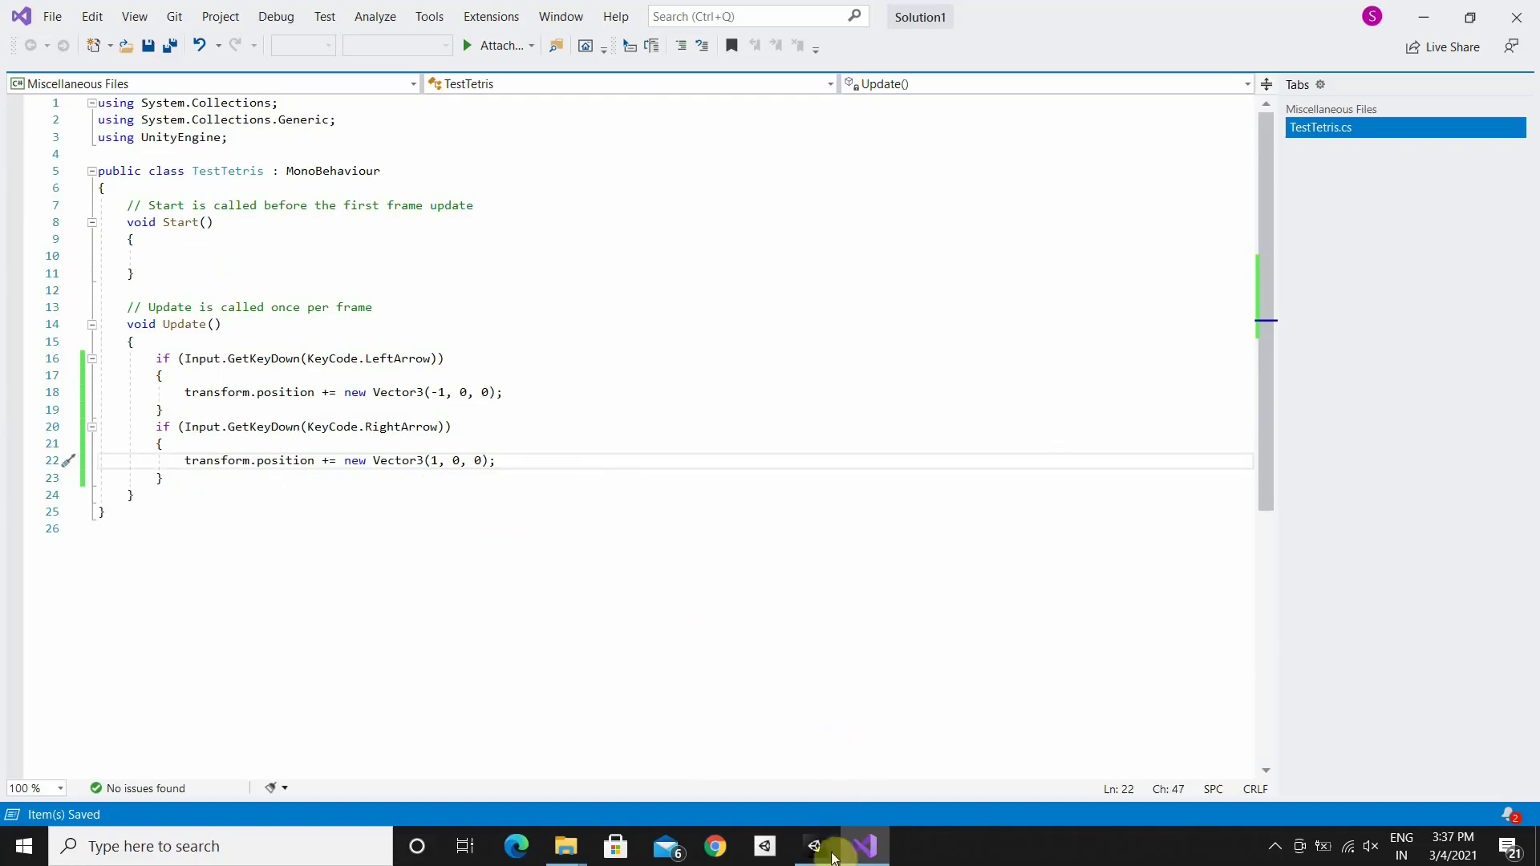
pyautogui.click(827, 852)
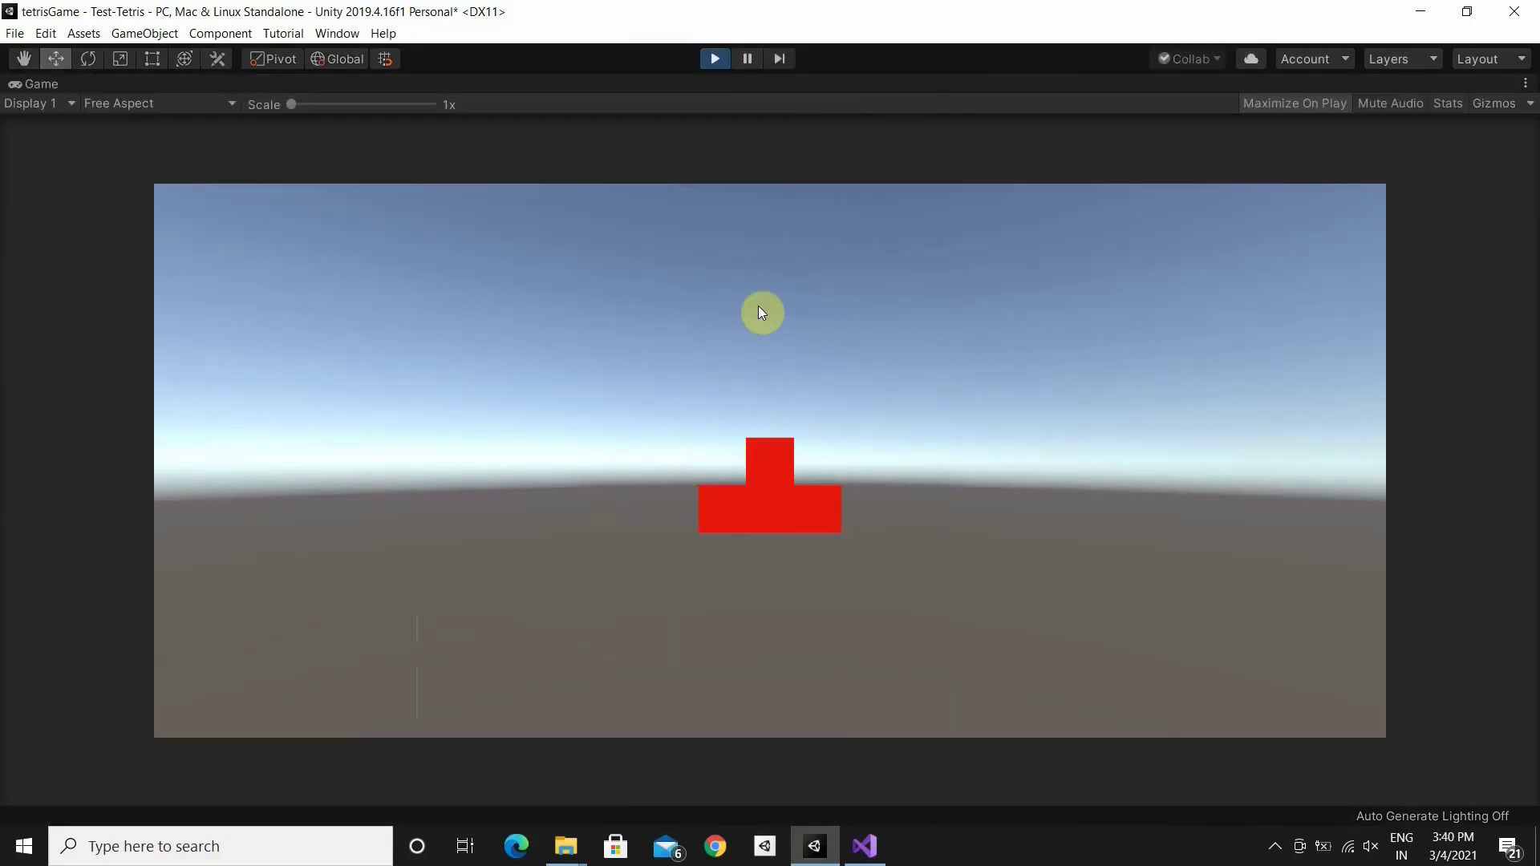
# Move the running T-tetromino left, right, right and left, then stop Play mode
pyautogui.press('Left')
pyautogui.press('Left')
pyautogui.press('Left')
pyautogui.press('Left')
pyautogui.press('Left')
pyautogui.press('Left')
pyautogui.press('Left')
pyautogui.press('Left')
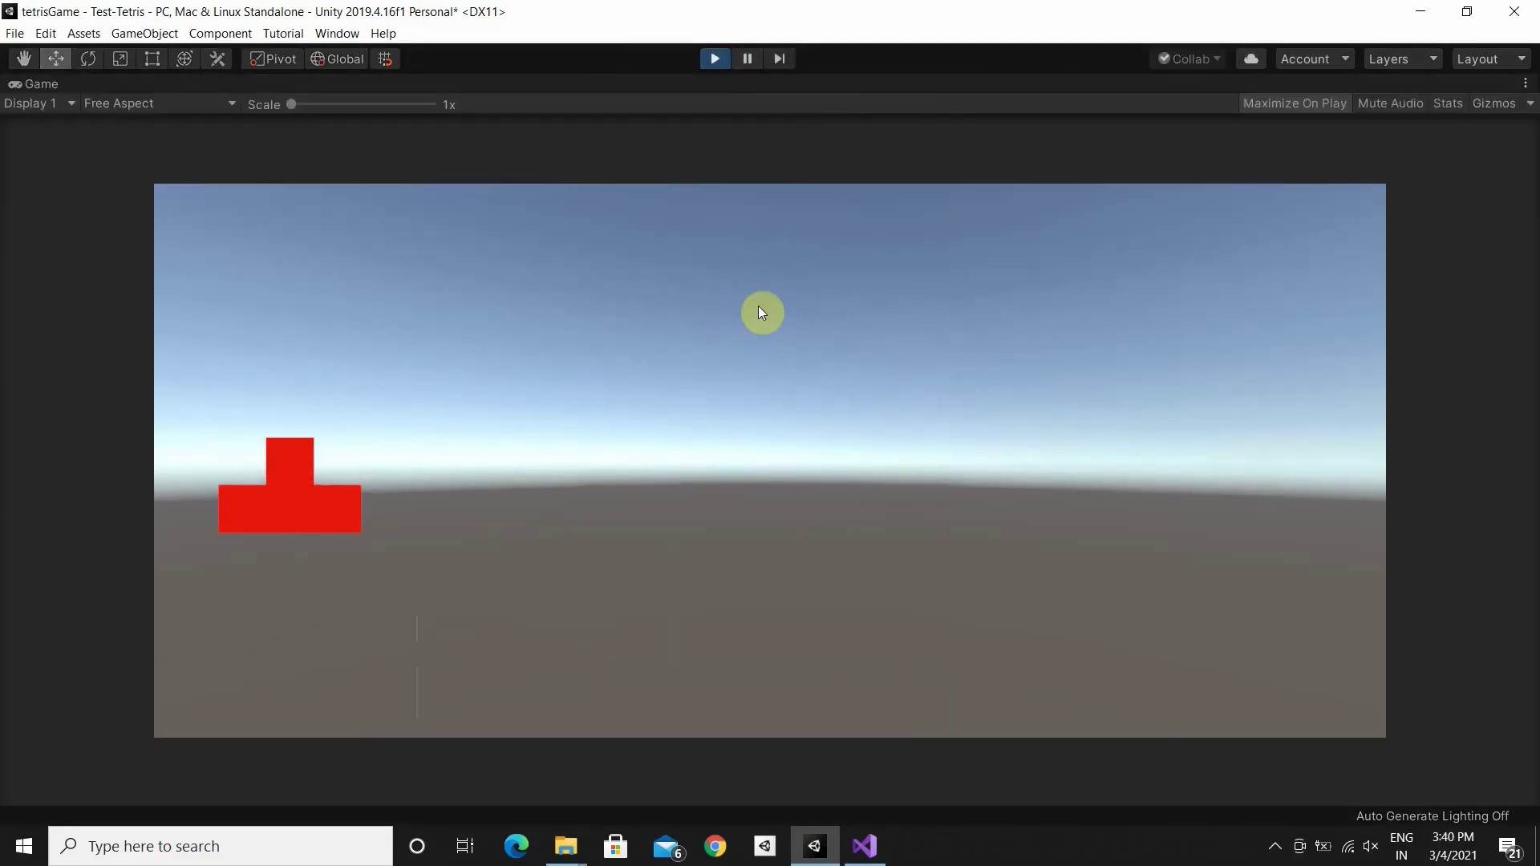
pyautogui.press('Right')
pyautogui.press('Right')
pyautogui.press('Right')
pyautogui.press('Right')
pyautogui.press('Right')
pyautogui.press('Right')
pyautogui.press('Right')
pyautogui.press('Right')
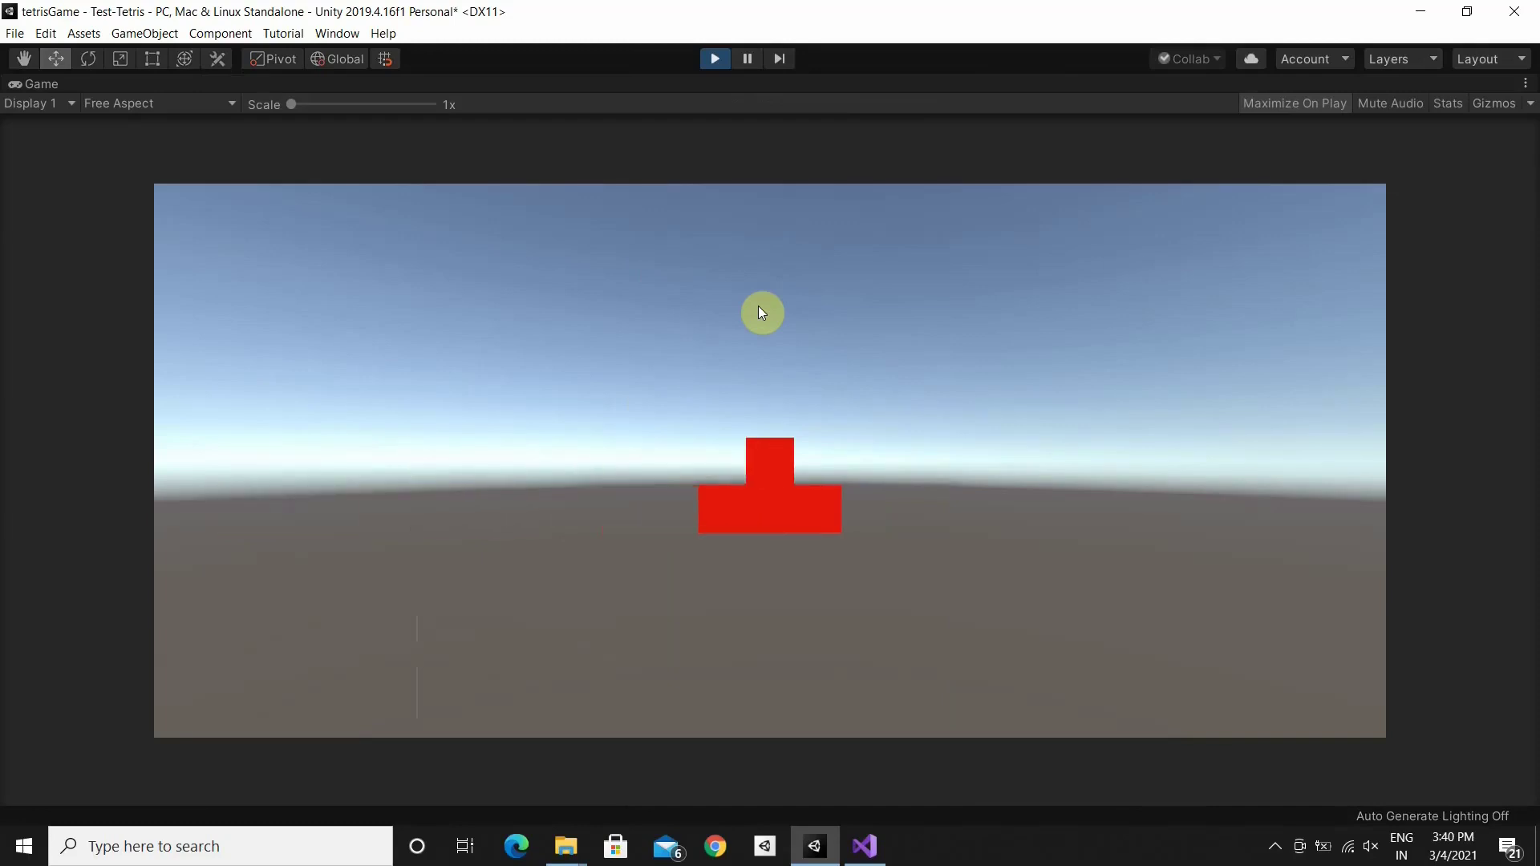
pyautogui.press('Right')
pyautogui.press('Right')
pyautogui.press('Right')
pyautogui.press('Right')
pyautogui.press('Right')
pyautogui.press('Left')
pyautogui.press('Left')
pyautogui.press('Left')
pyautogui.press('Left')
pyautogui.press('Left')
pyautogui.press('Left')
pyautogui.press('Left')
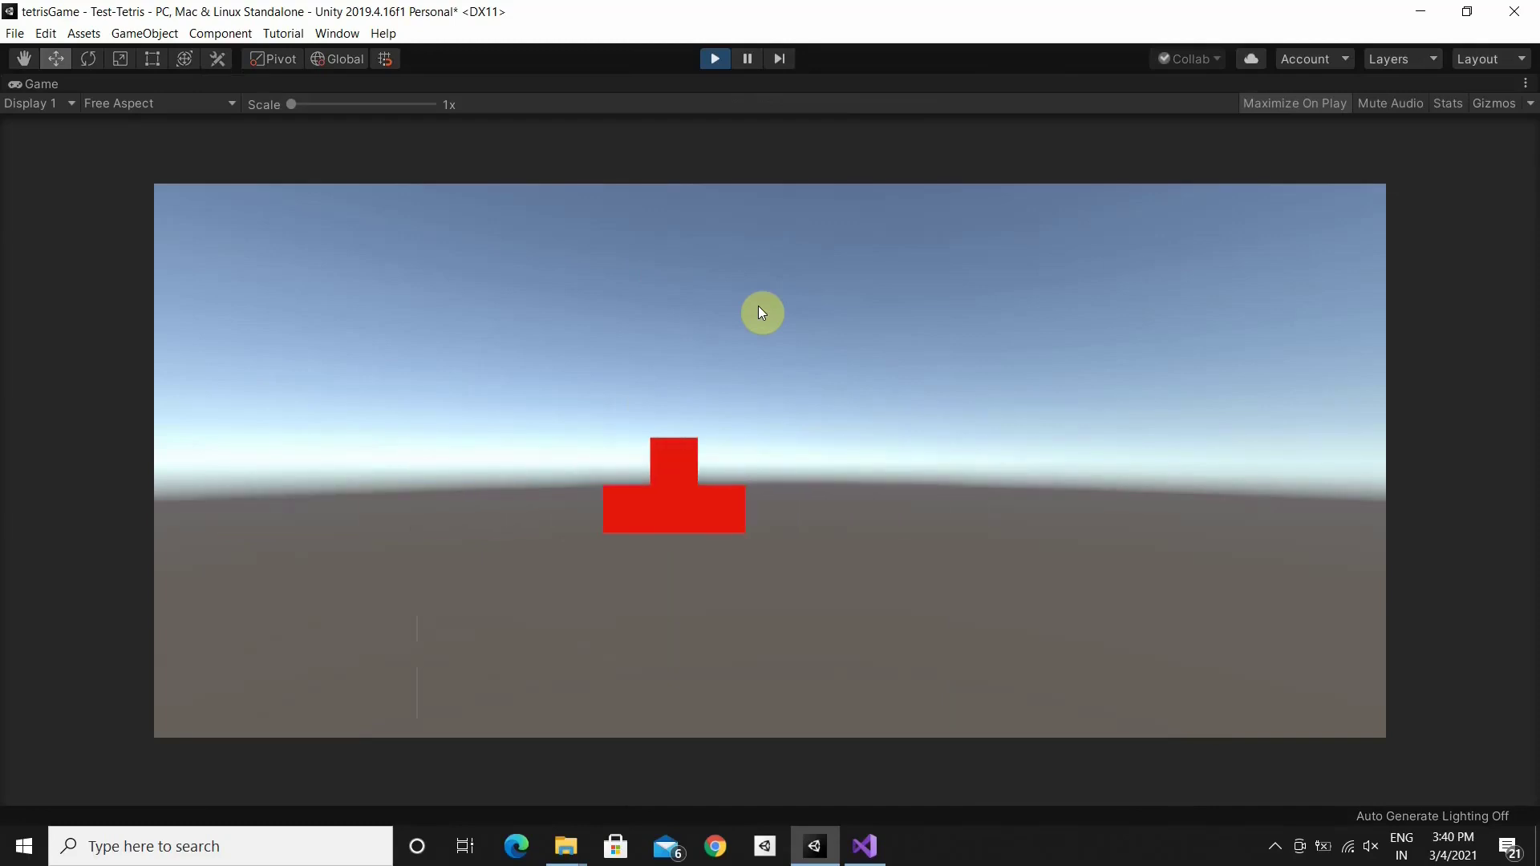
pyautogui.hotkey('ctrl', 'p')
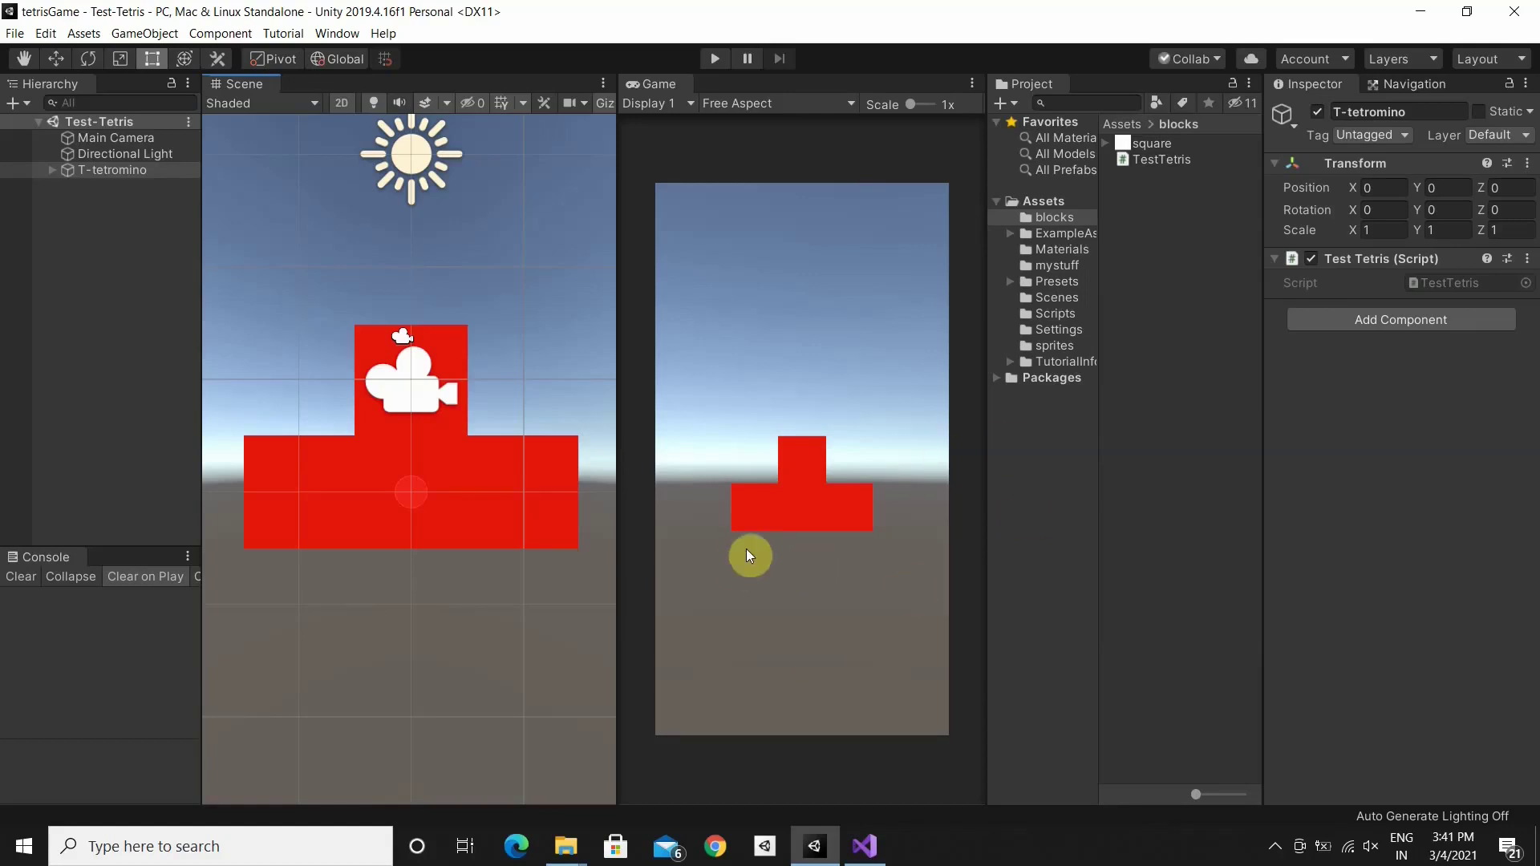
pyautogui.click(797, 507)
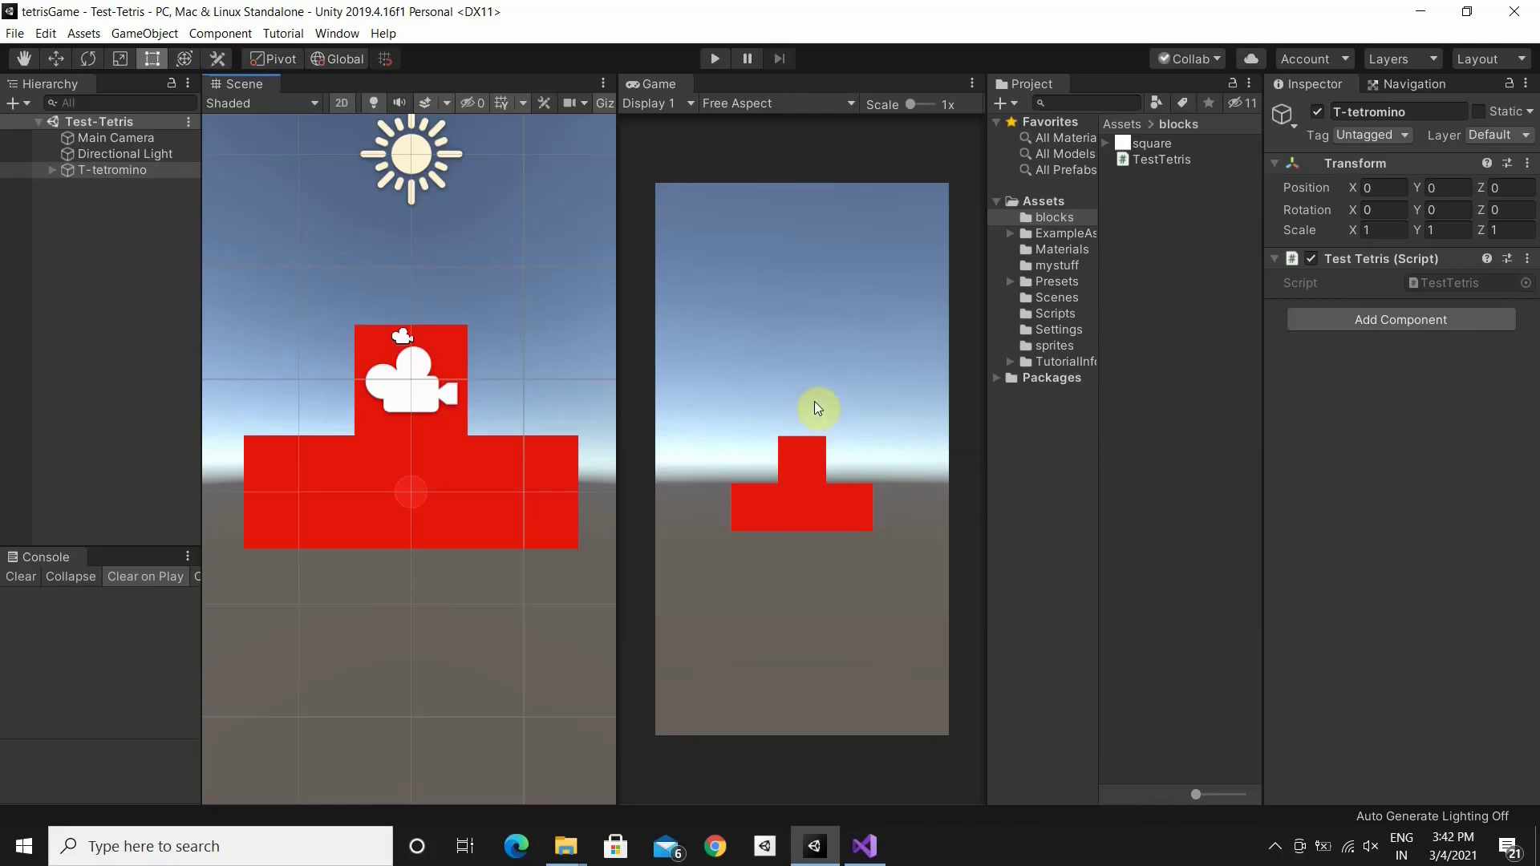
# Change the RightArrow check into an else if following the LeftArrow check
pyautogui.click(865, 846)
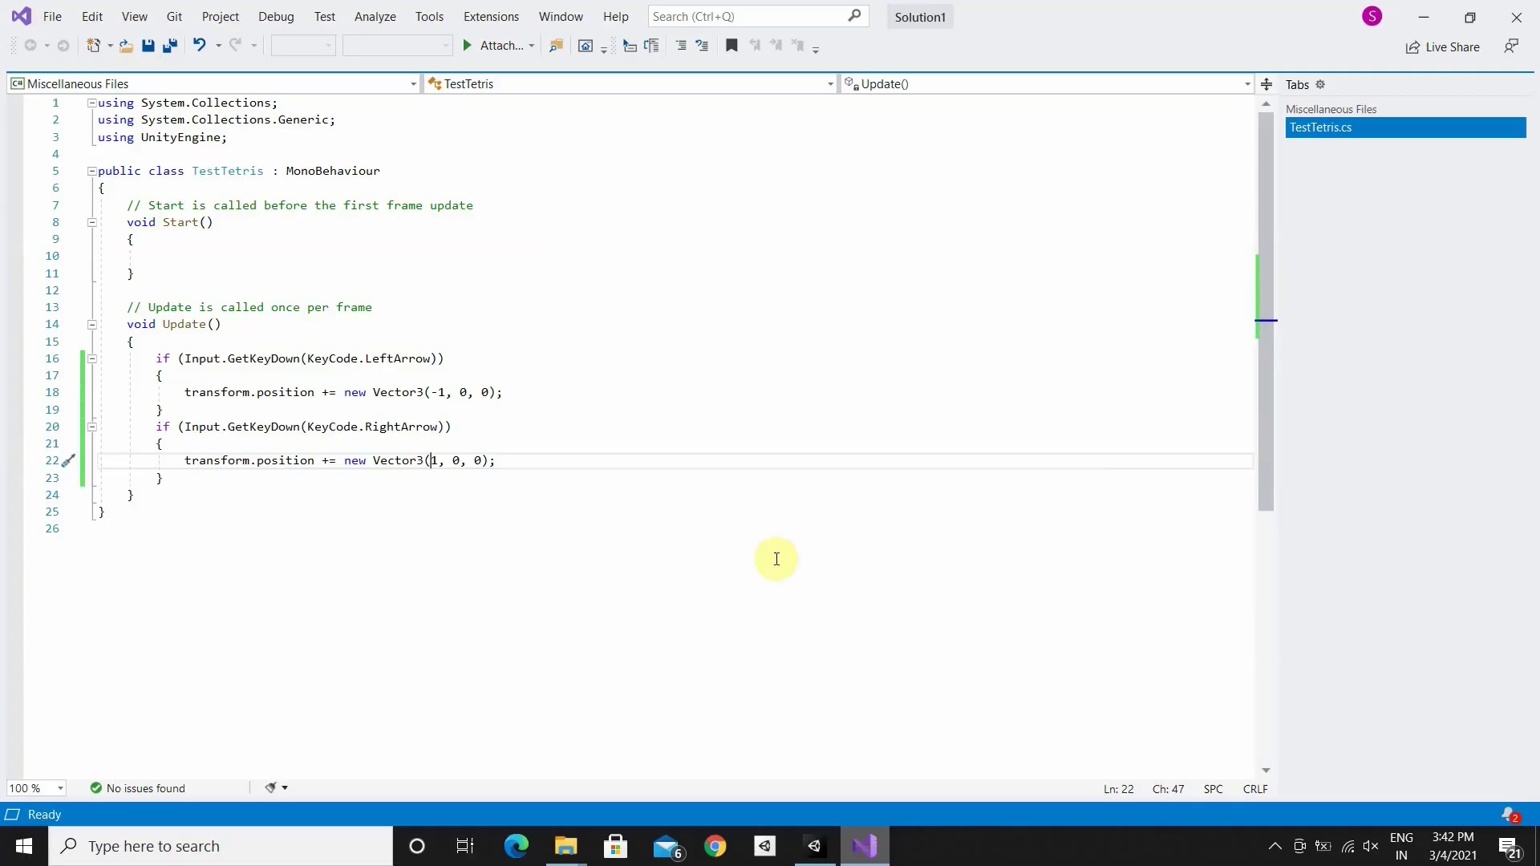
pyautogui.click(179, 485)
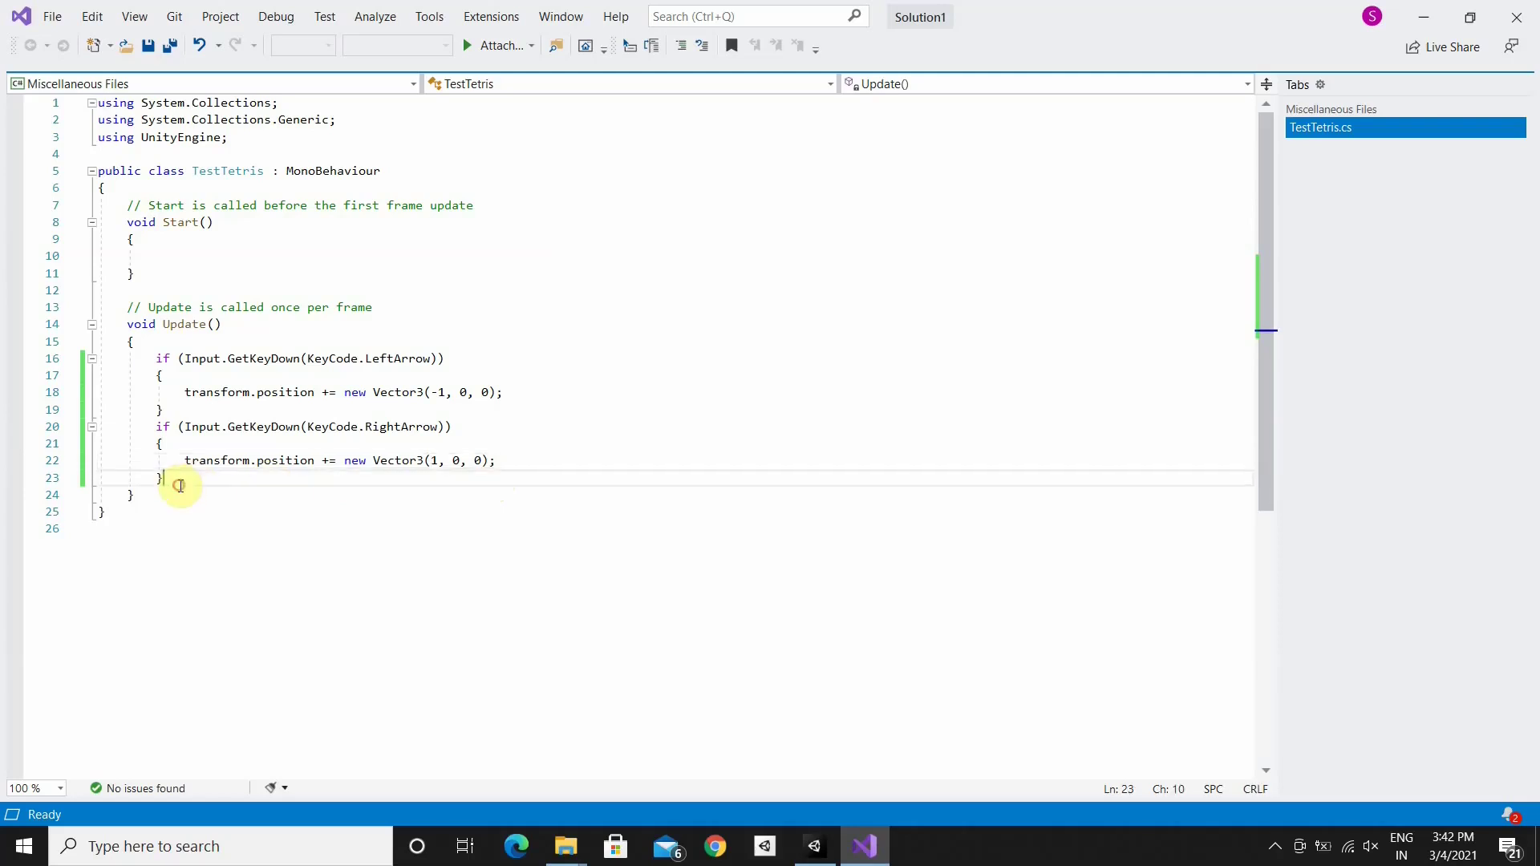
pyautogui.press('Return')
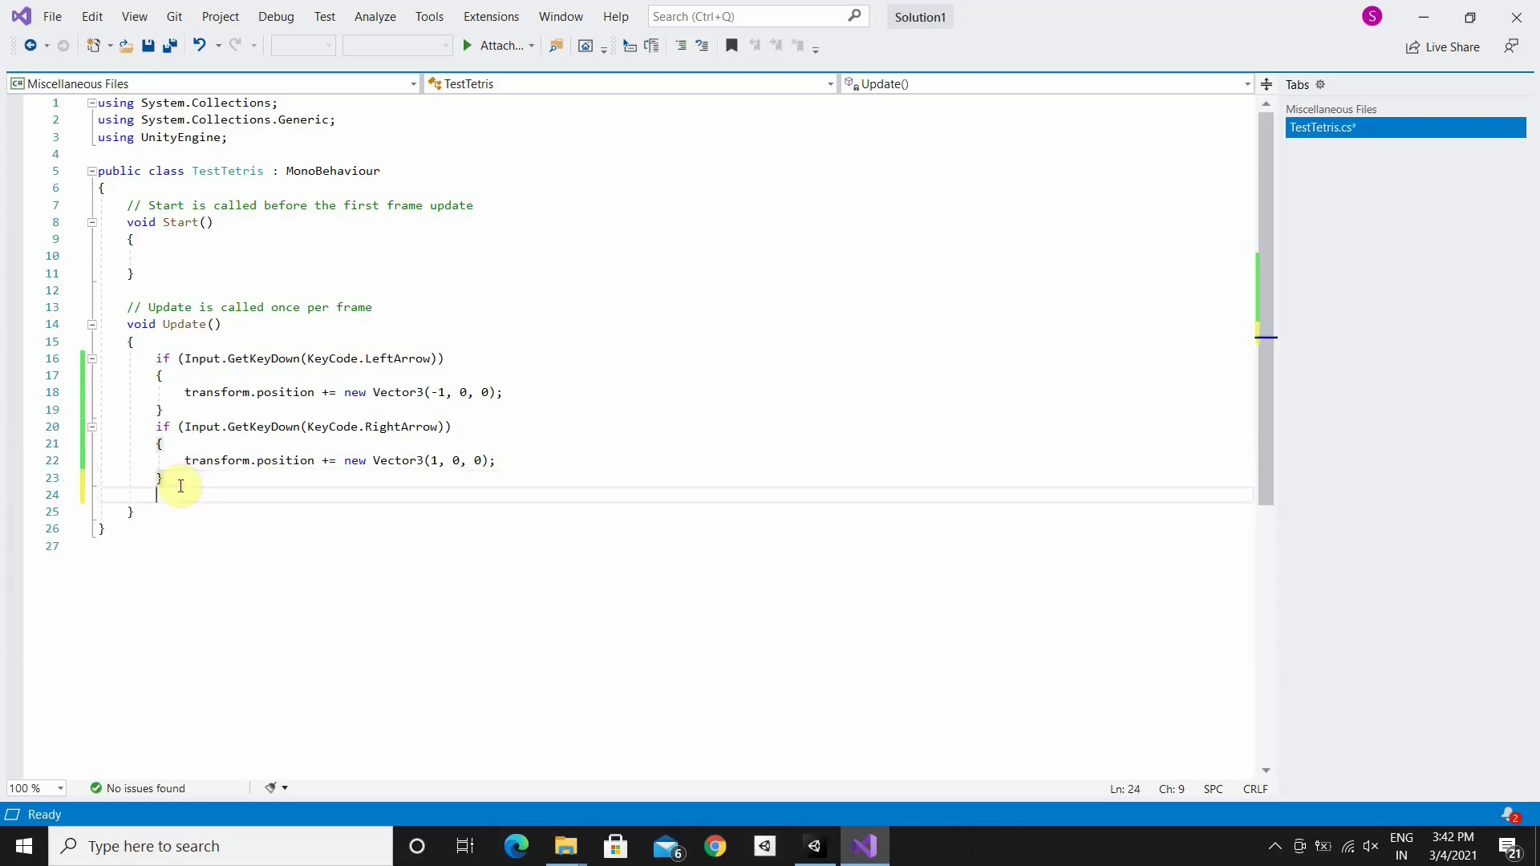
pyautogui.click(156, 426)
pyautogui.write('e ')
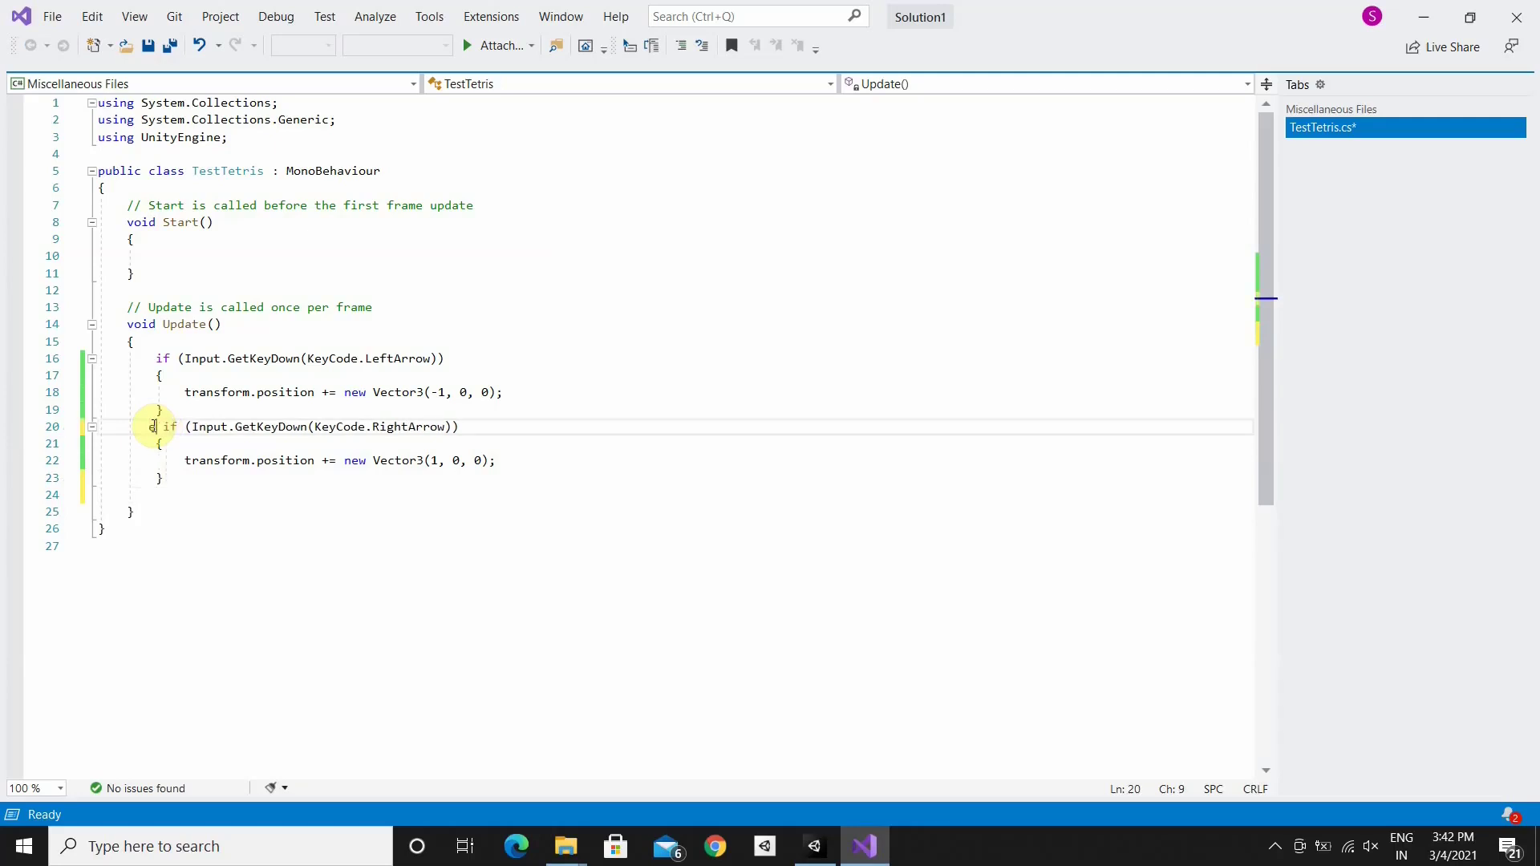
pyautogui.write('lse')
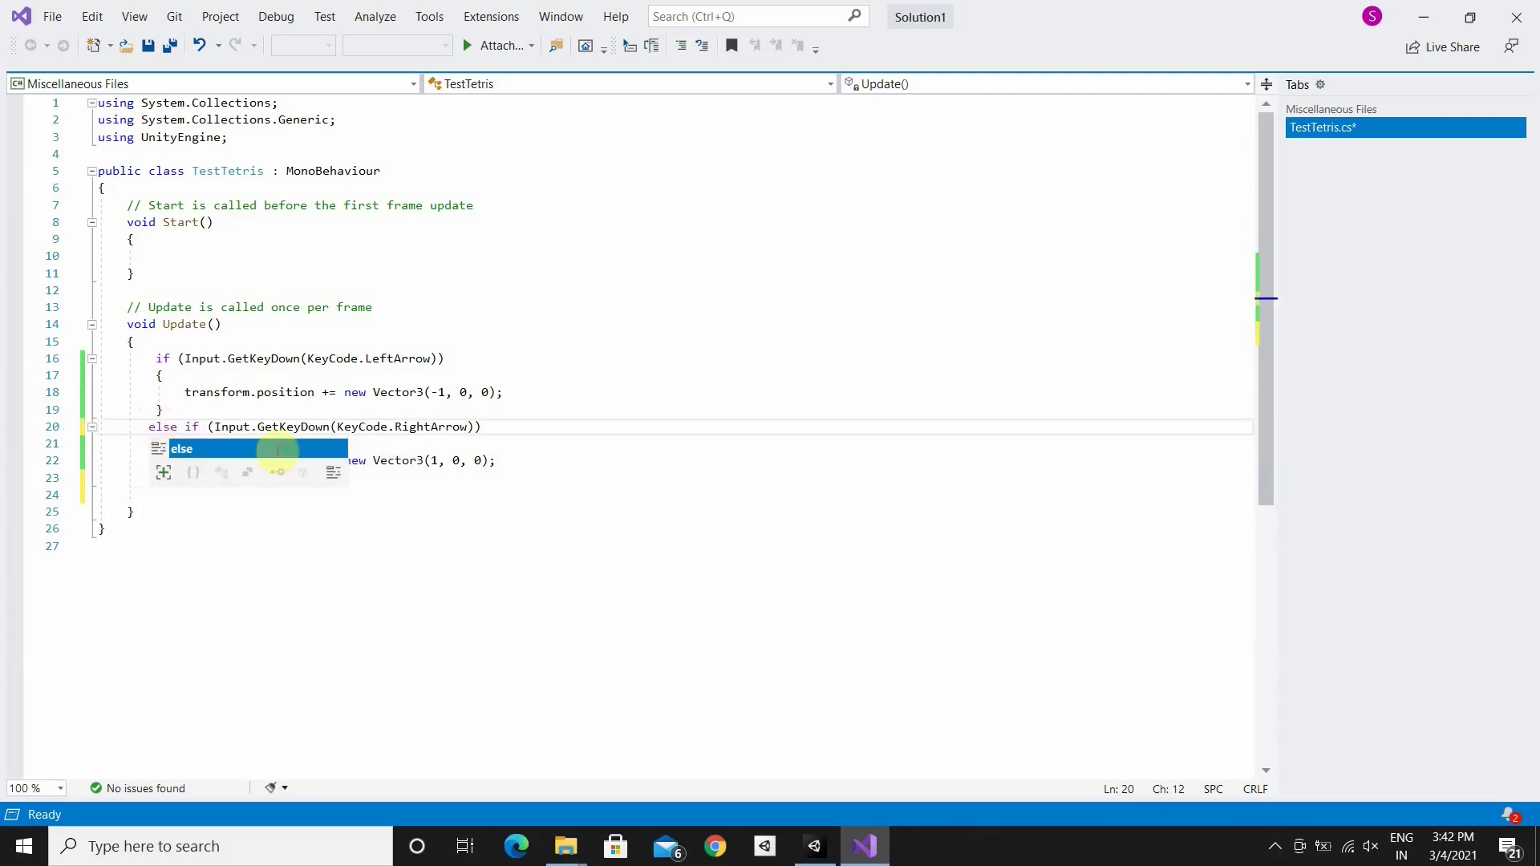
pyautogui.click(166, 523)
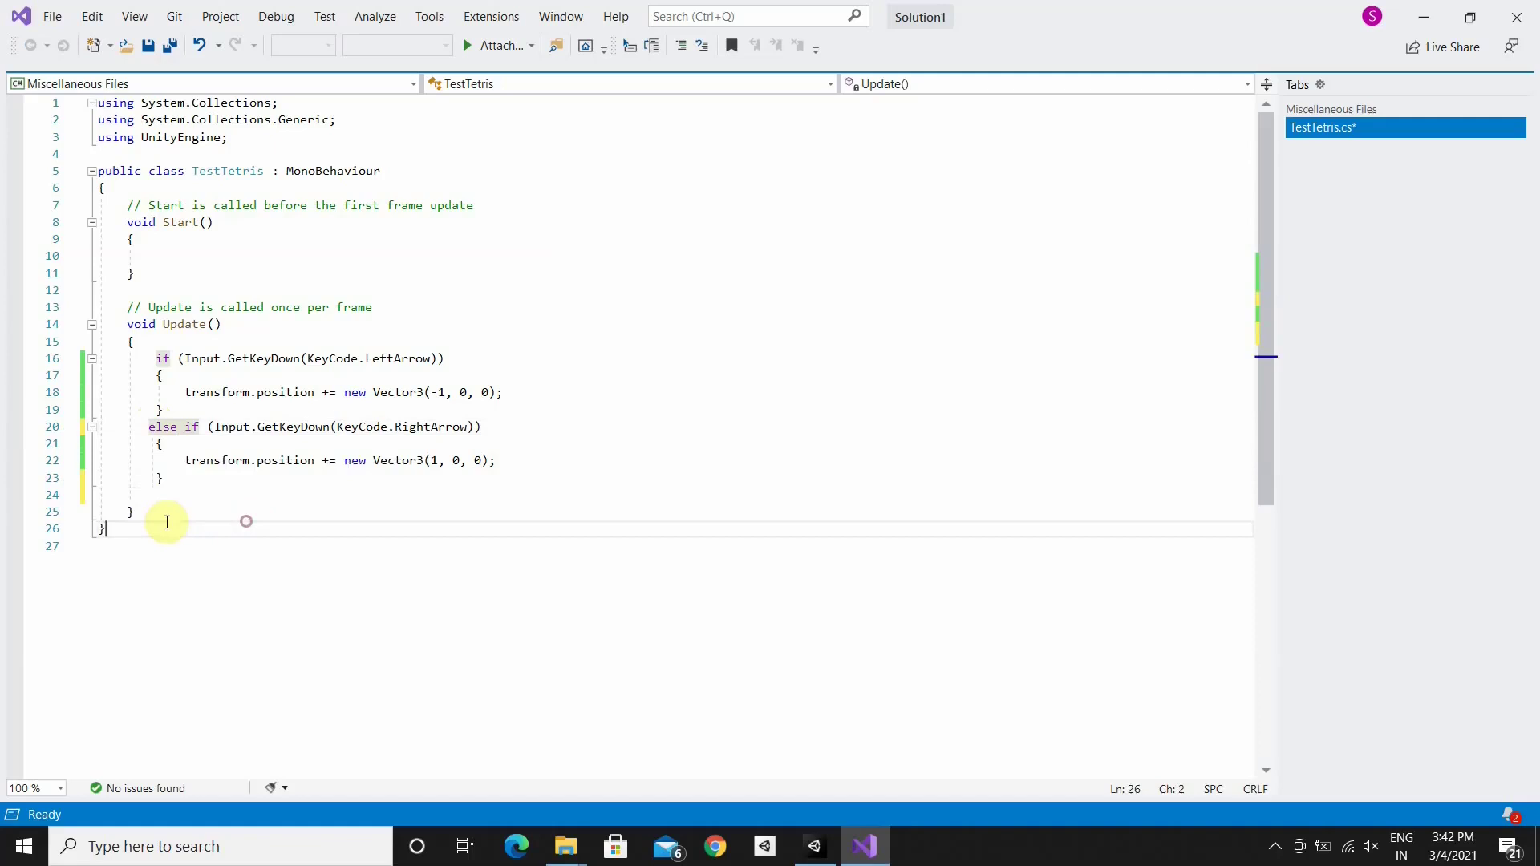
pyautogui.click(193, 489)
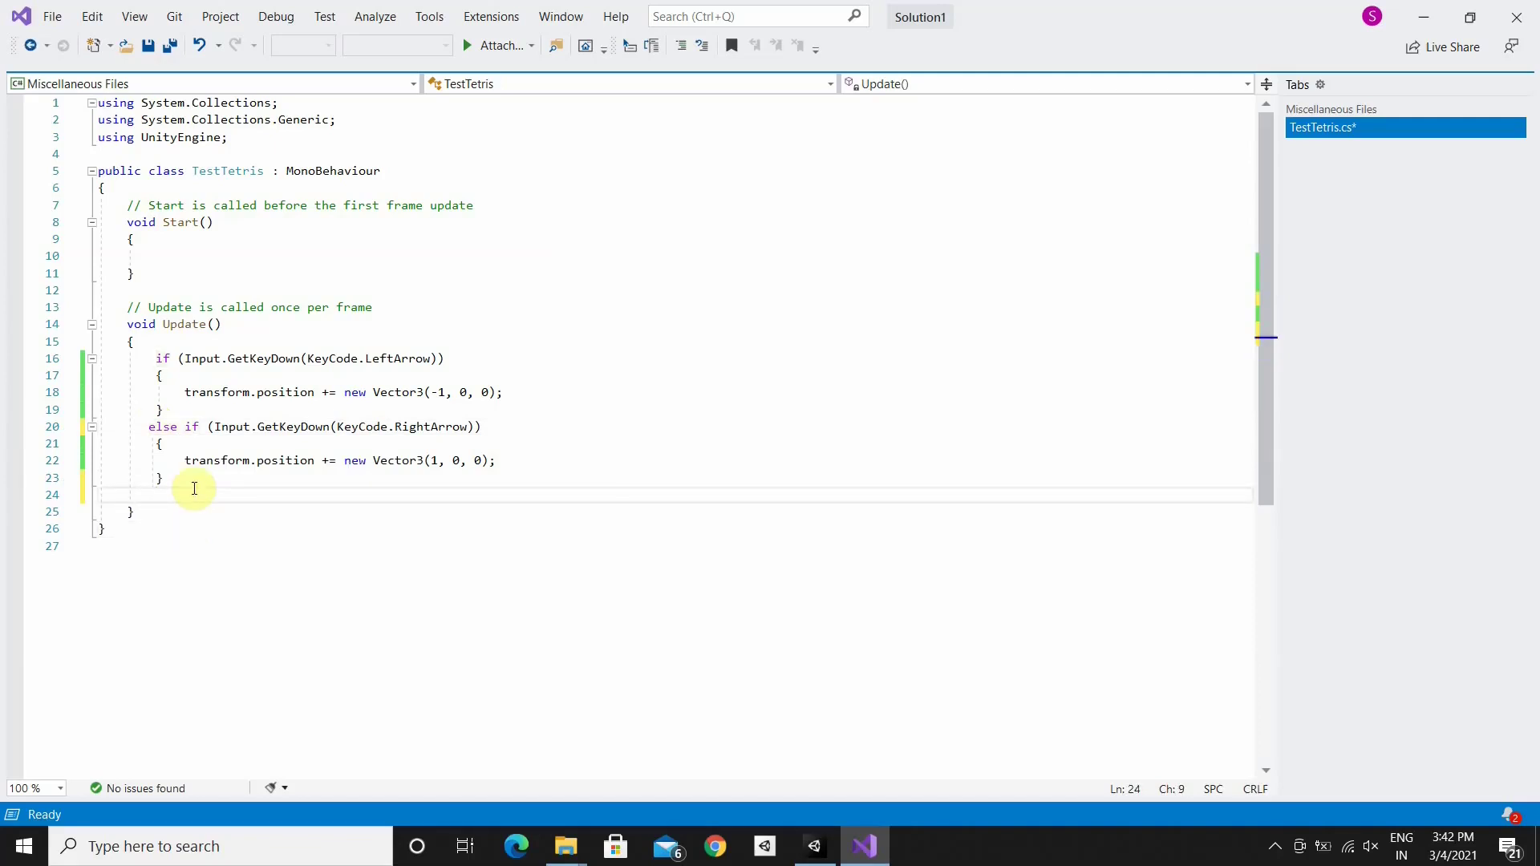
pyautogui.click(217, 189)
# Add fields 'public float previousTime;' and 'public float fallTime = 0.8f;' at the class top
pyautogui.press('Return')
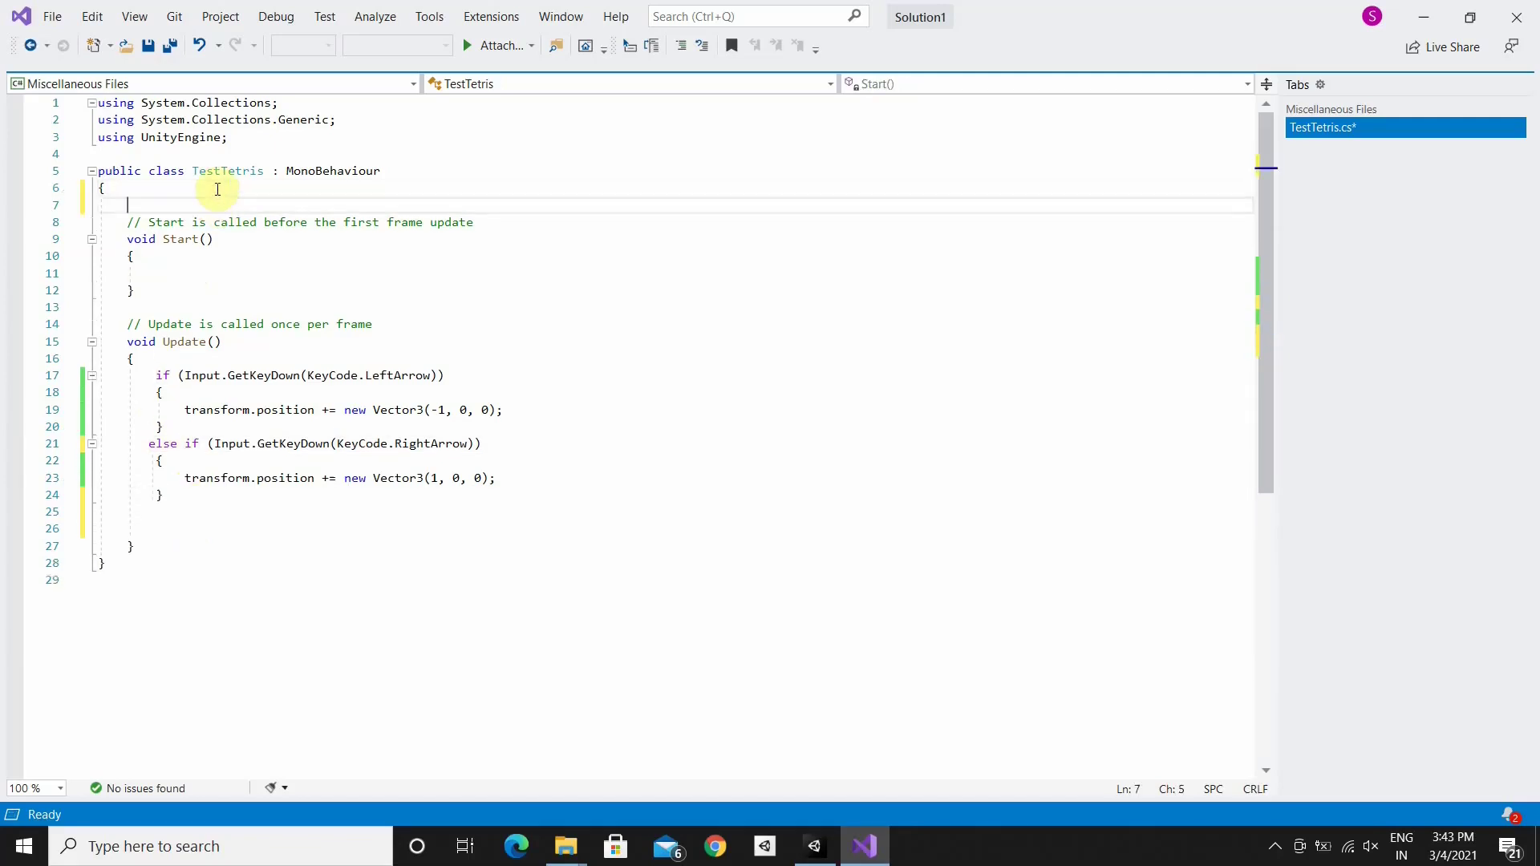
pyautogui.press('Return')
pyautogui.press('Return')
pyautogui.press('Return')
pyautogui.press('Return')
pyautogui.press('Up')
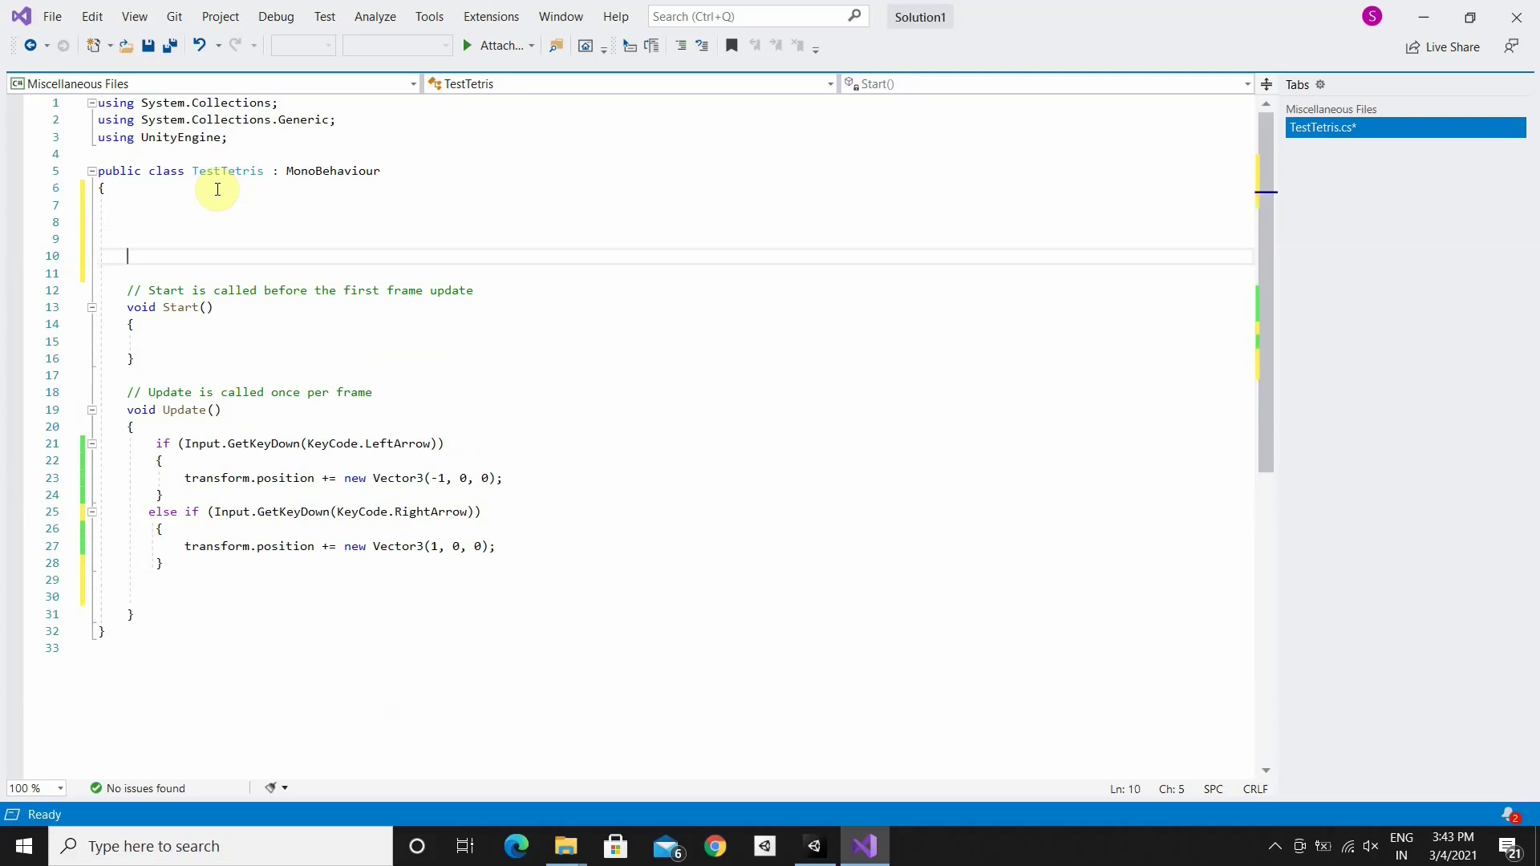
pyautogui.write('public')
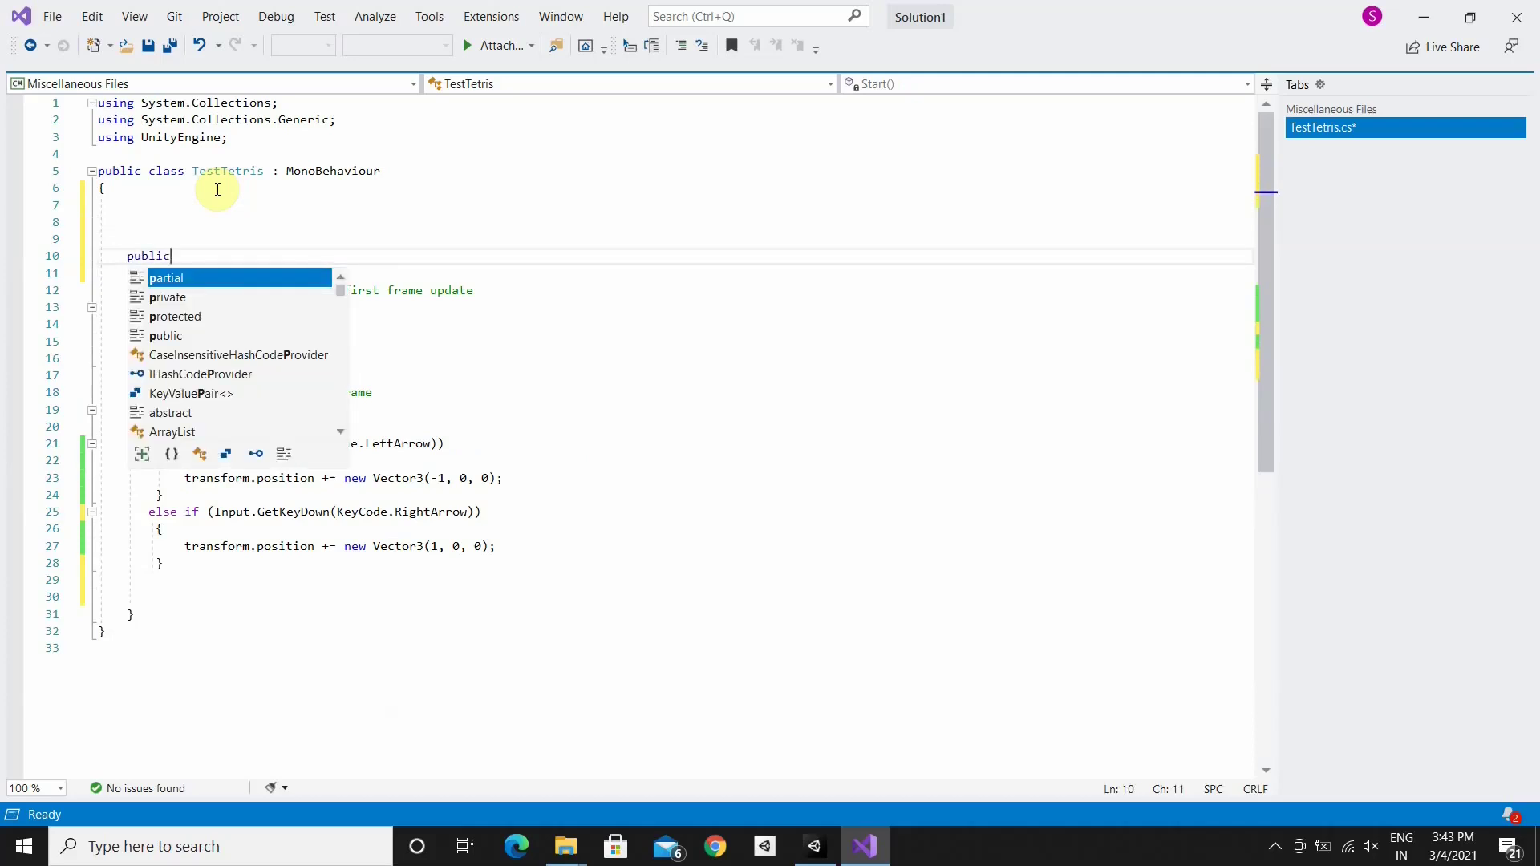
pyautogui.write(' float')
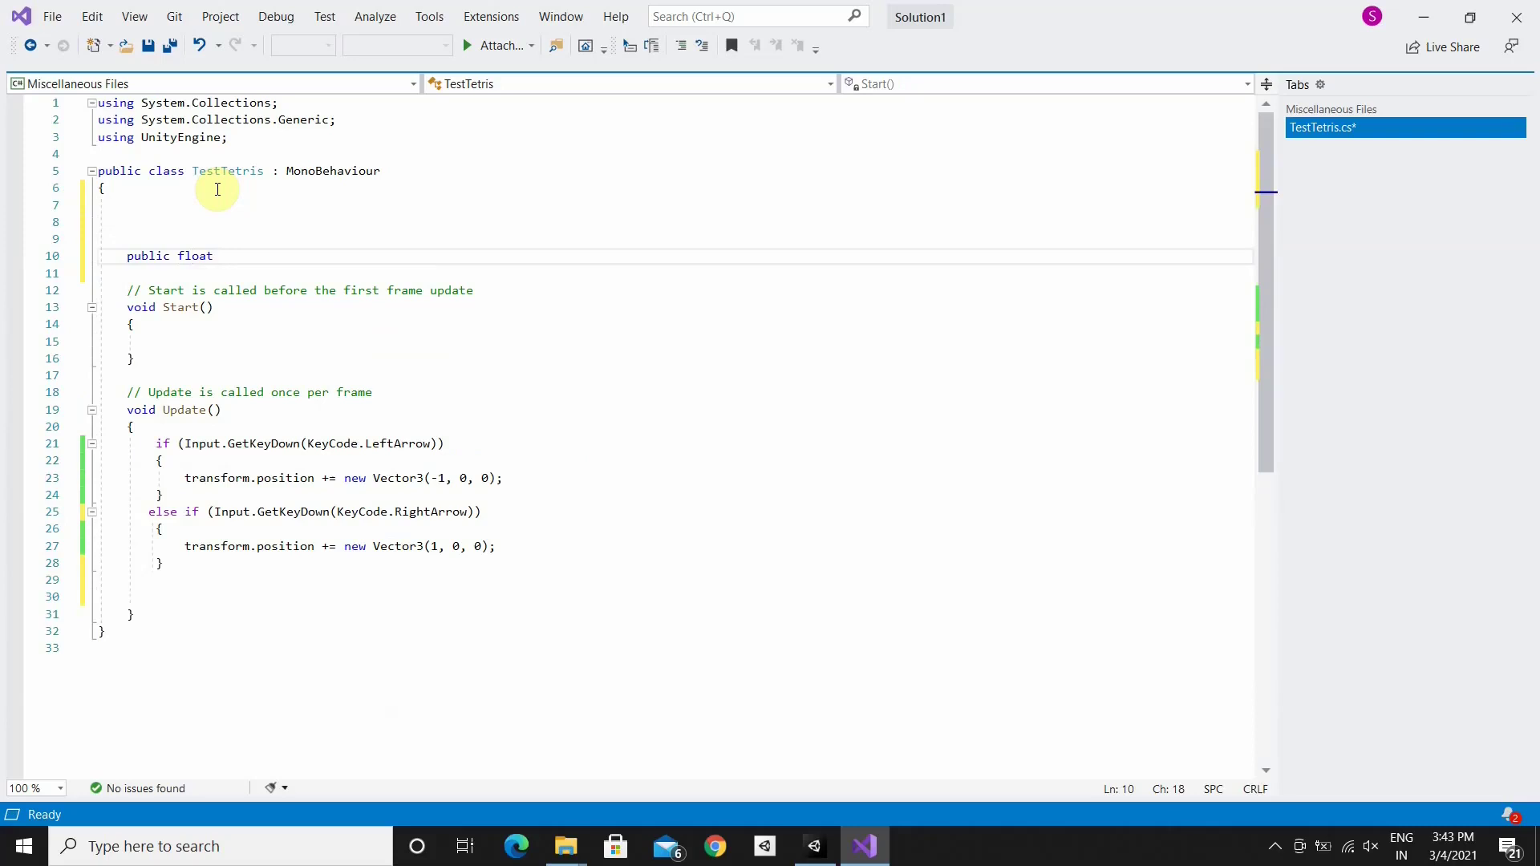
pyautogui.write(' P')
pyautogui.press('BackSpace')
pyautogui.write('p')
pyautogui.write('reviousT')
pyautogui.write('ime;')
pyautogui.press('Return')
pyautogui.write('Public')
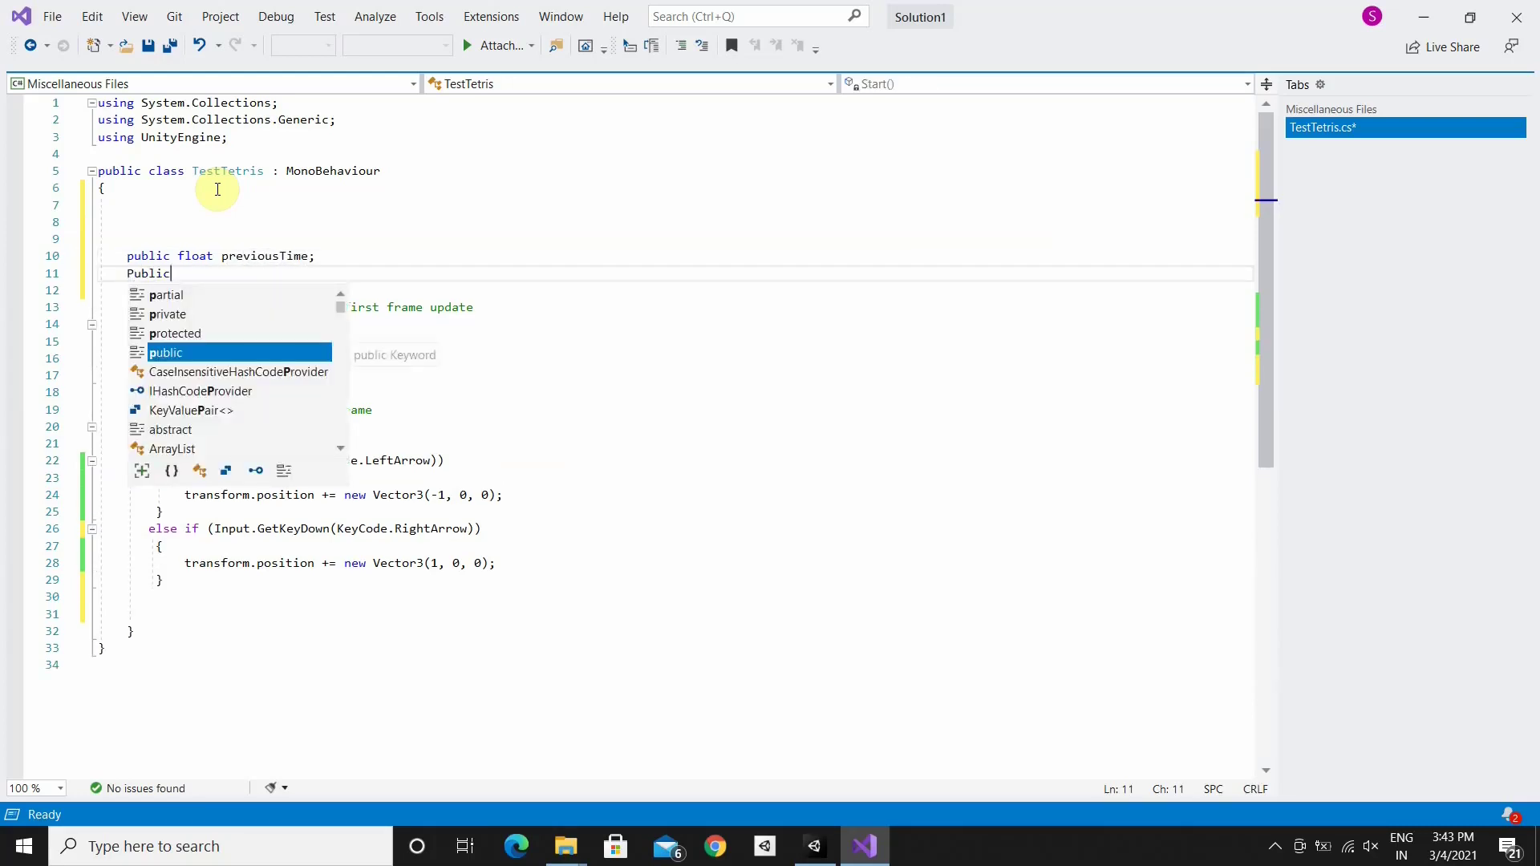
pyautogui.press('Tab')
pyautogui.write('float')
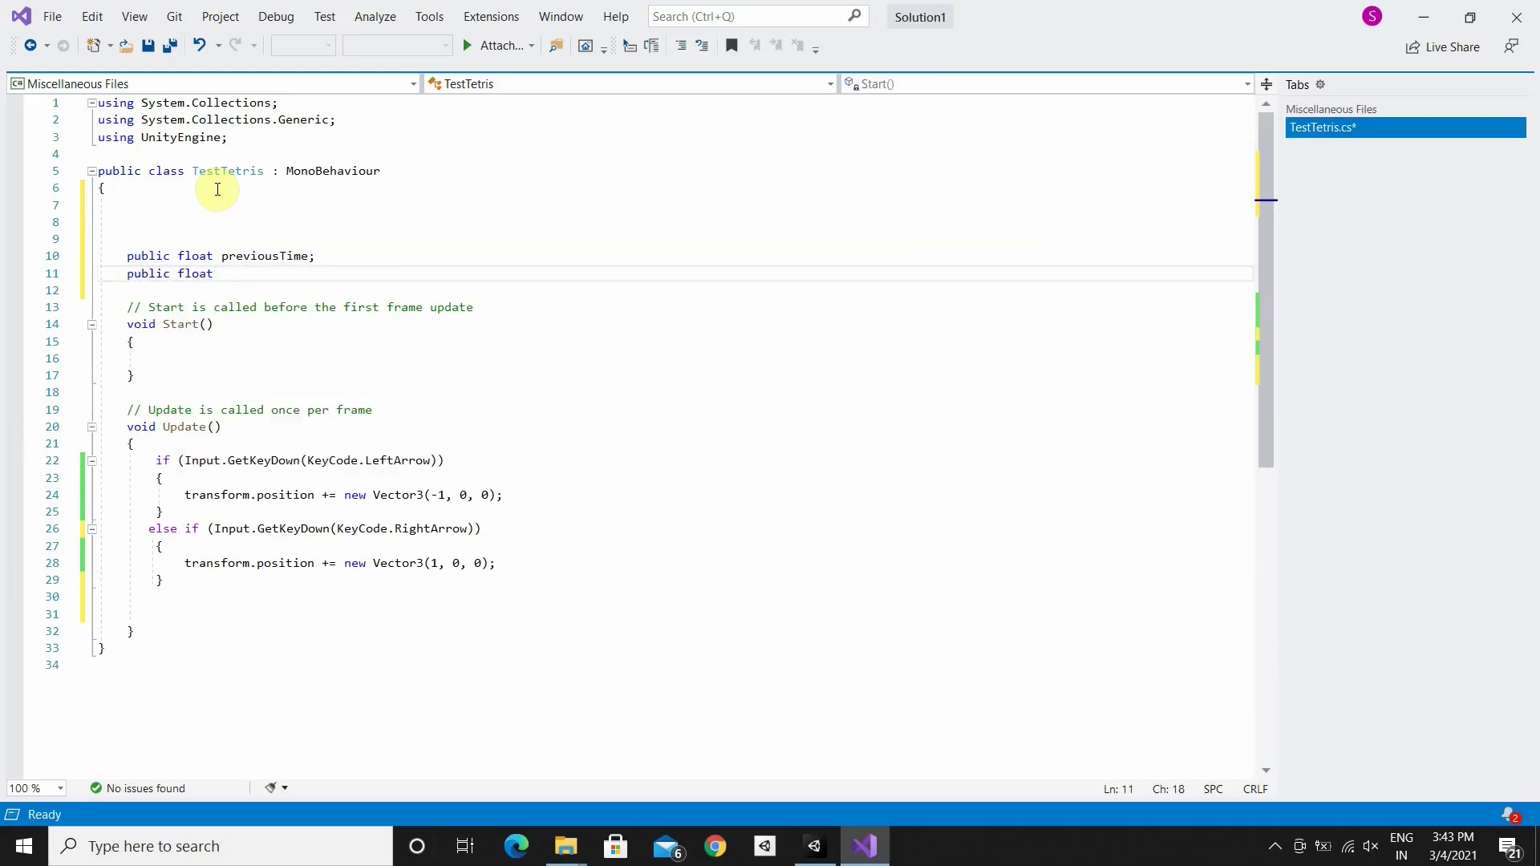
pyautogui.write(' fallT')
pyautogui.write('ime')
pyautogui.write(' = ')
pyautogui.write('0.')
pyautogui.write('8f')
pyautogui.write(';')
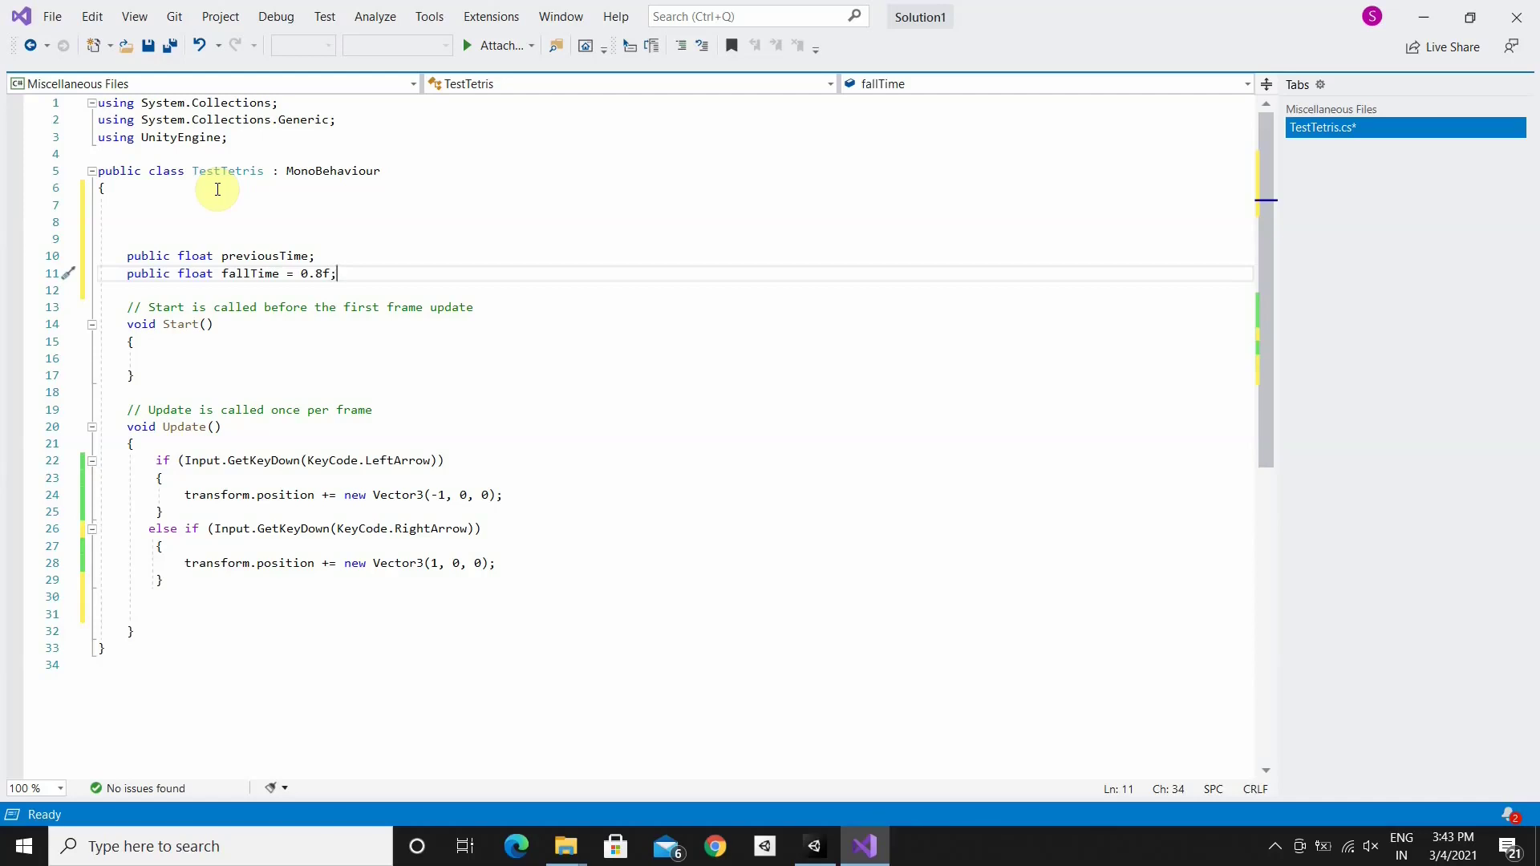
pyautogui.scroll(-3, 401, 433)
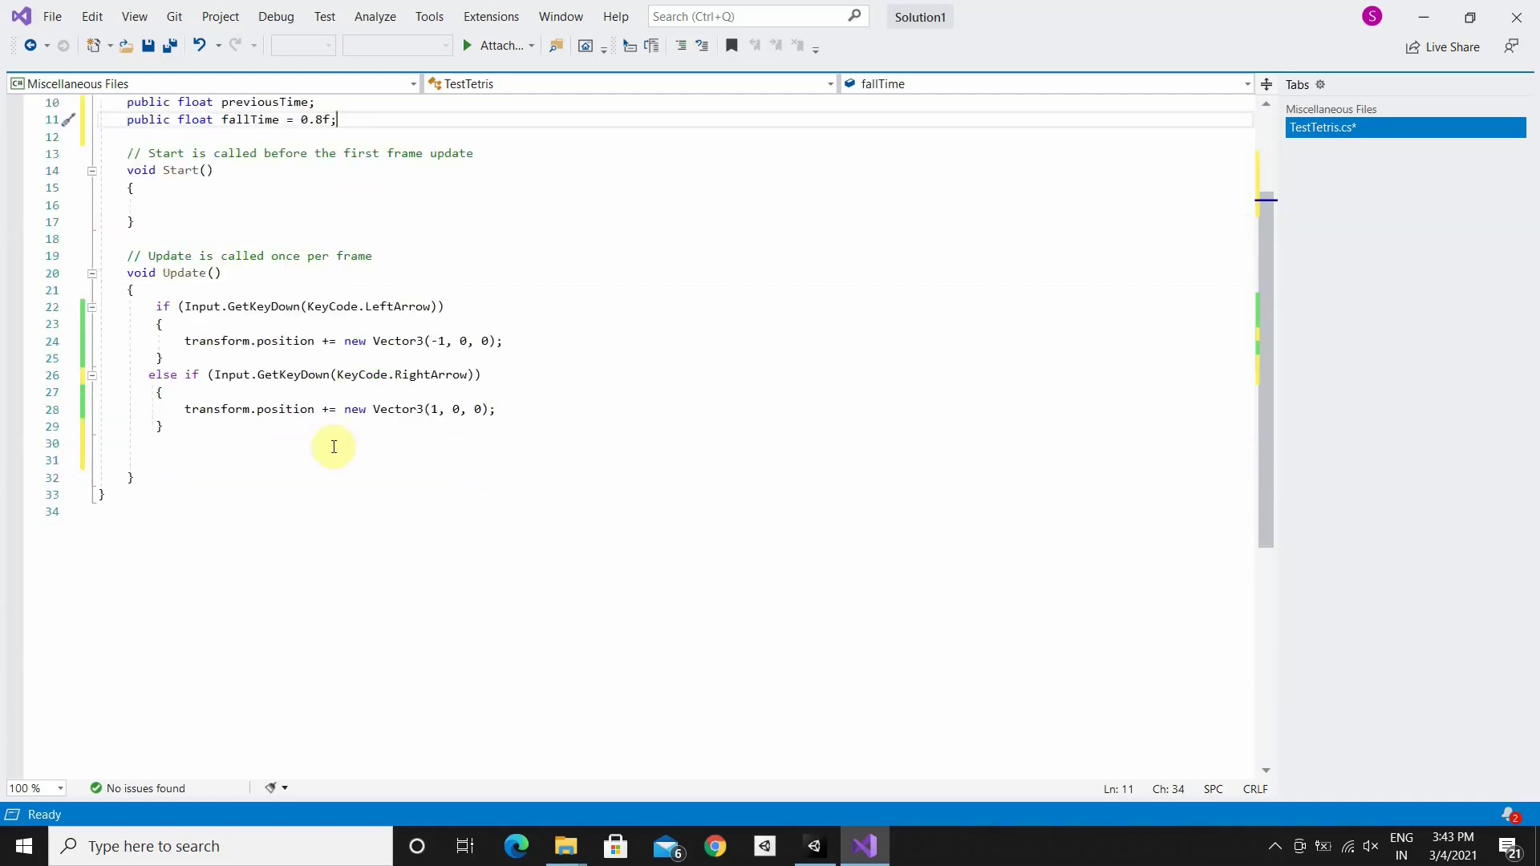
# In Update, add an if testing Time.time - previousTime > fallTime
pyautogui.click(184, 461)
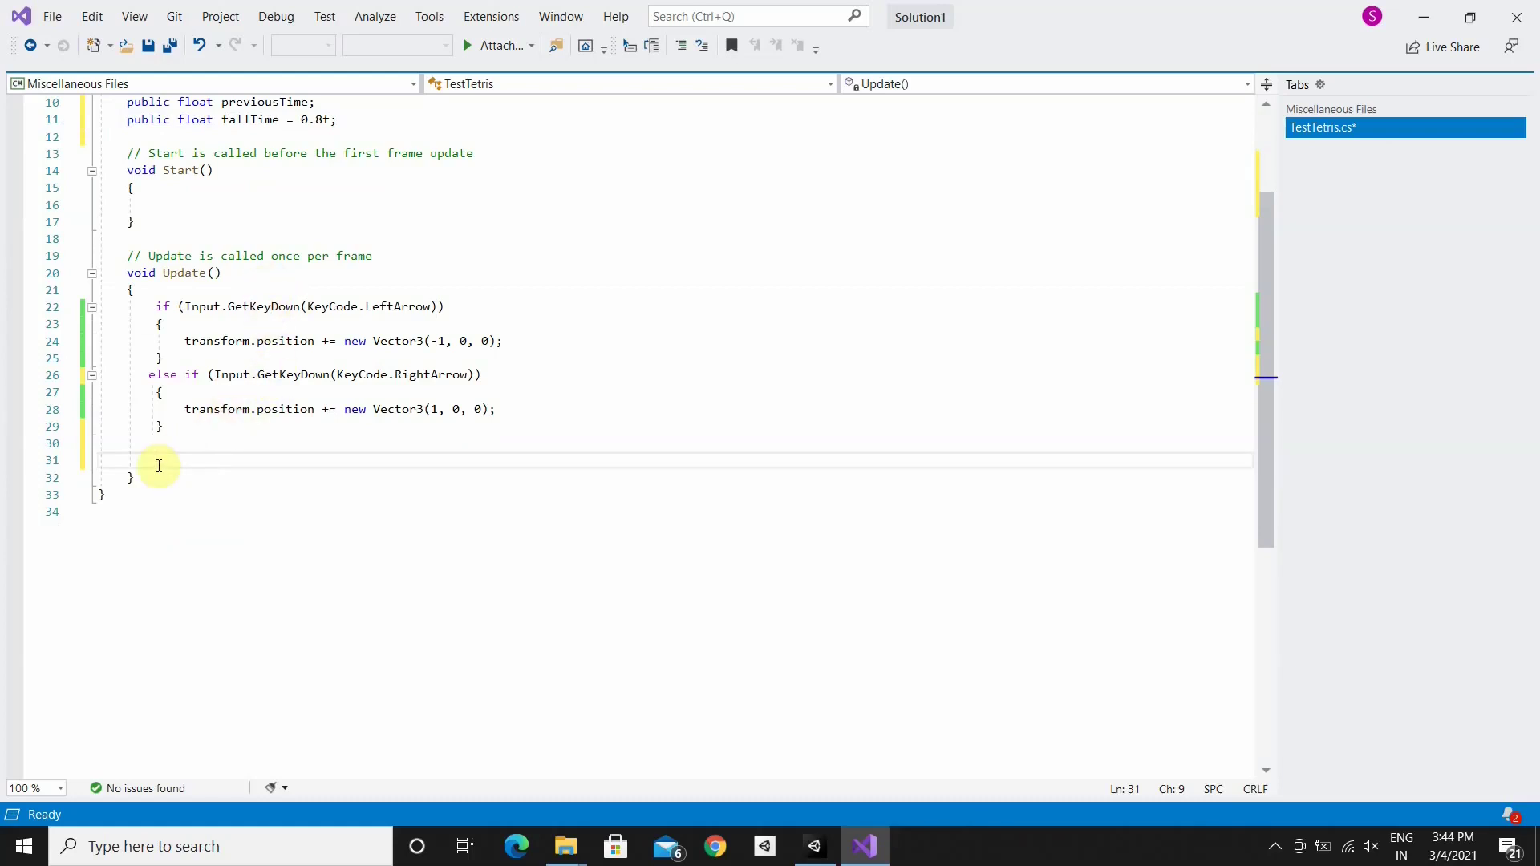
pyautogui.write('i')
pyautogui.write('f(fallTime')
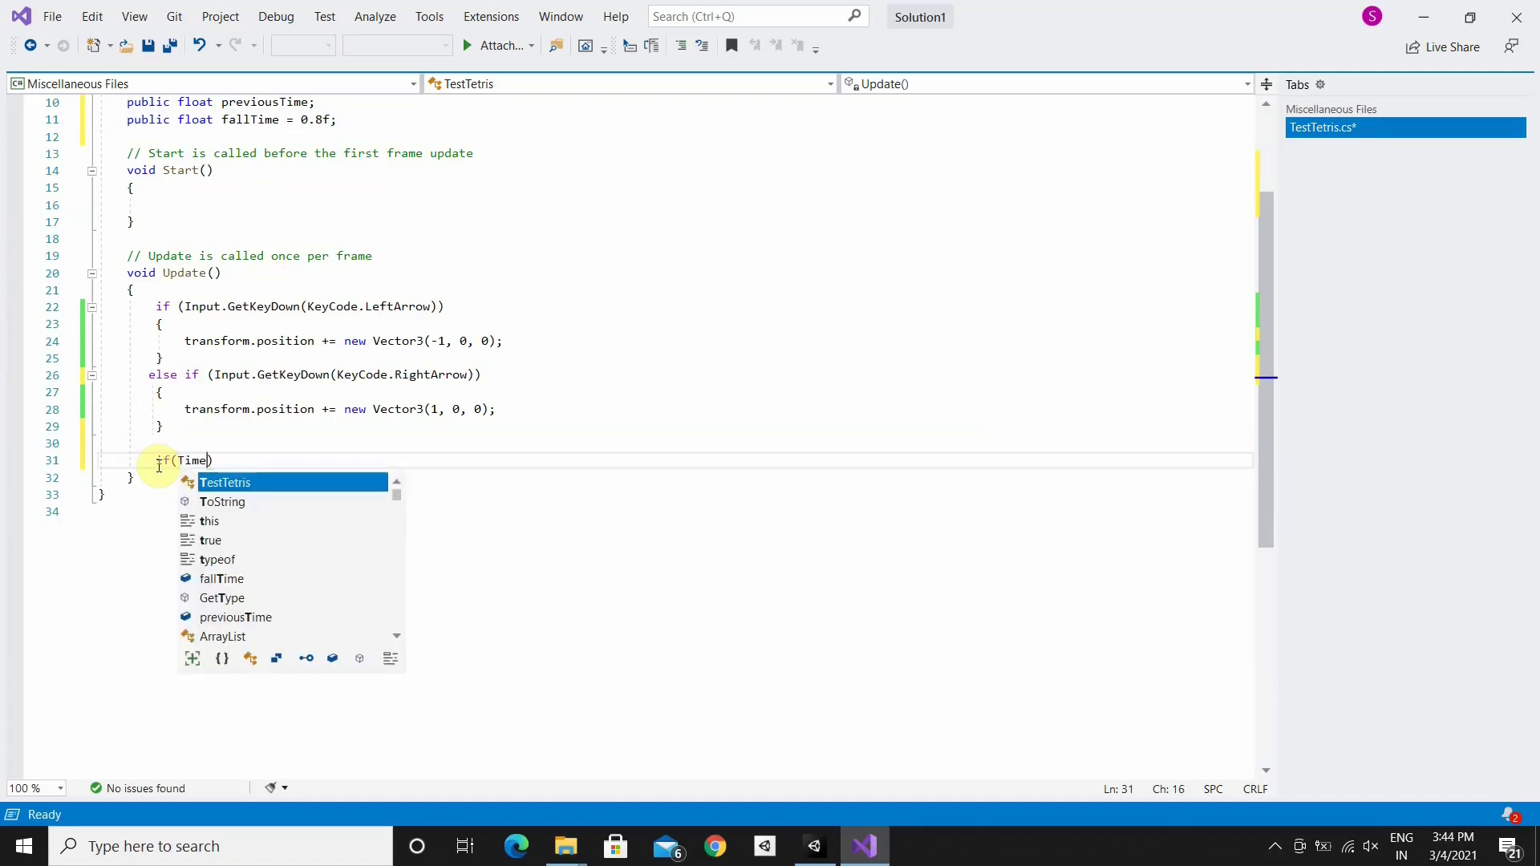
pyautogui.write('.time')
pyautogui.press('Left')
pyautogui.press('Left')
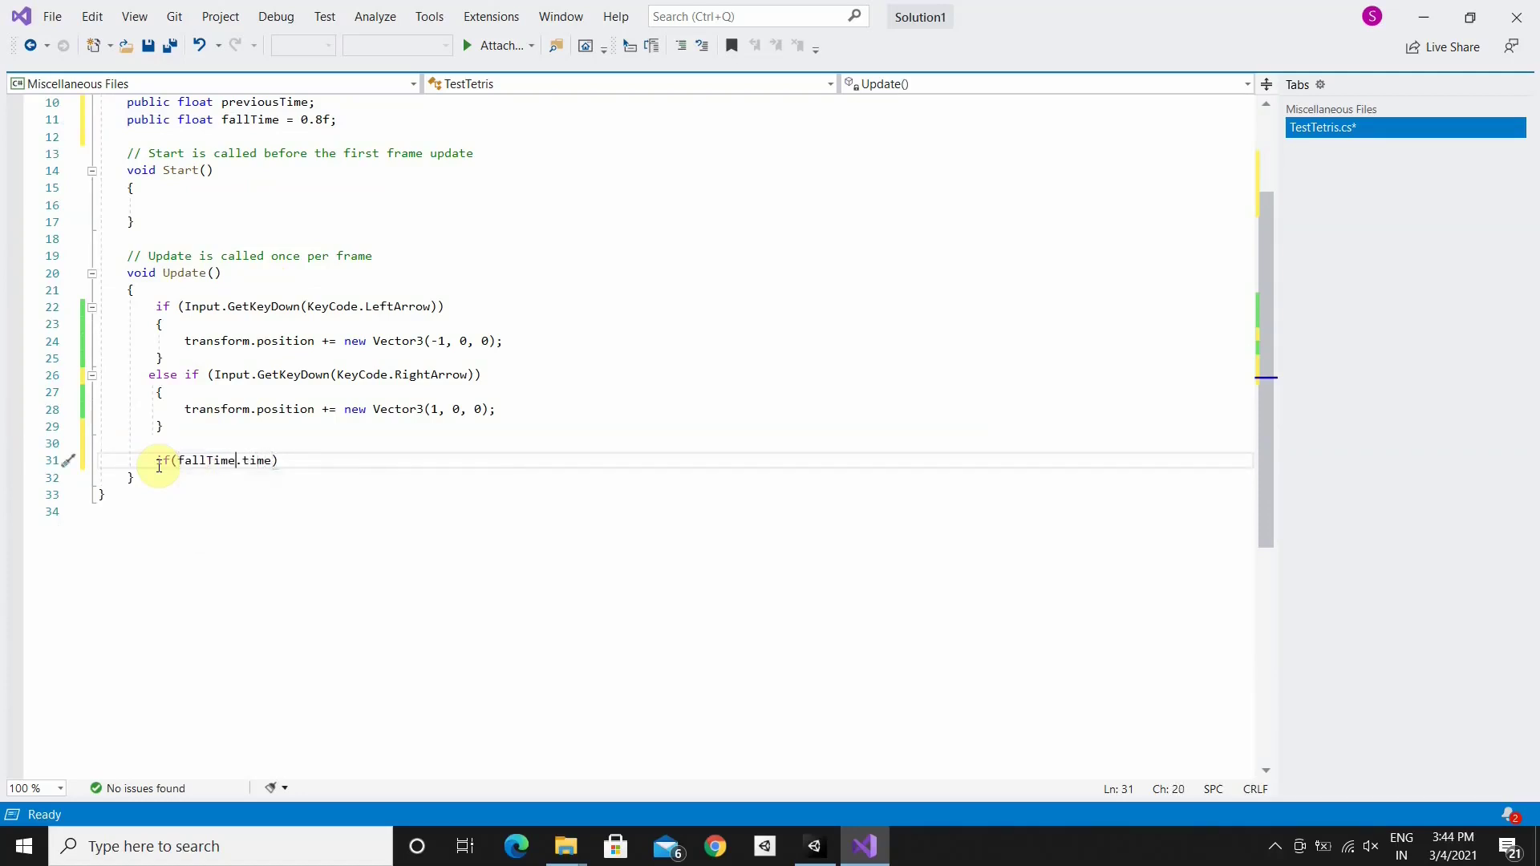
pyautogui.press('Left')
pyautogui.press('Left')
pyautogui.press('Left')
pyautogui.press('Right')
pyautogui.press('BackSpace')
pyautogui.press('BackSpace')
pyautogui.press('BackSpace')
pyautogui.press('Right')
pyautogui.press('Right')
pyautogui.press('Right')
pyautogui.press('Right')
pyautogui.press('Right')
pyautogui.press('Right')
pyautogui.write('- pre')
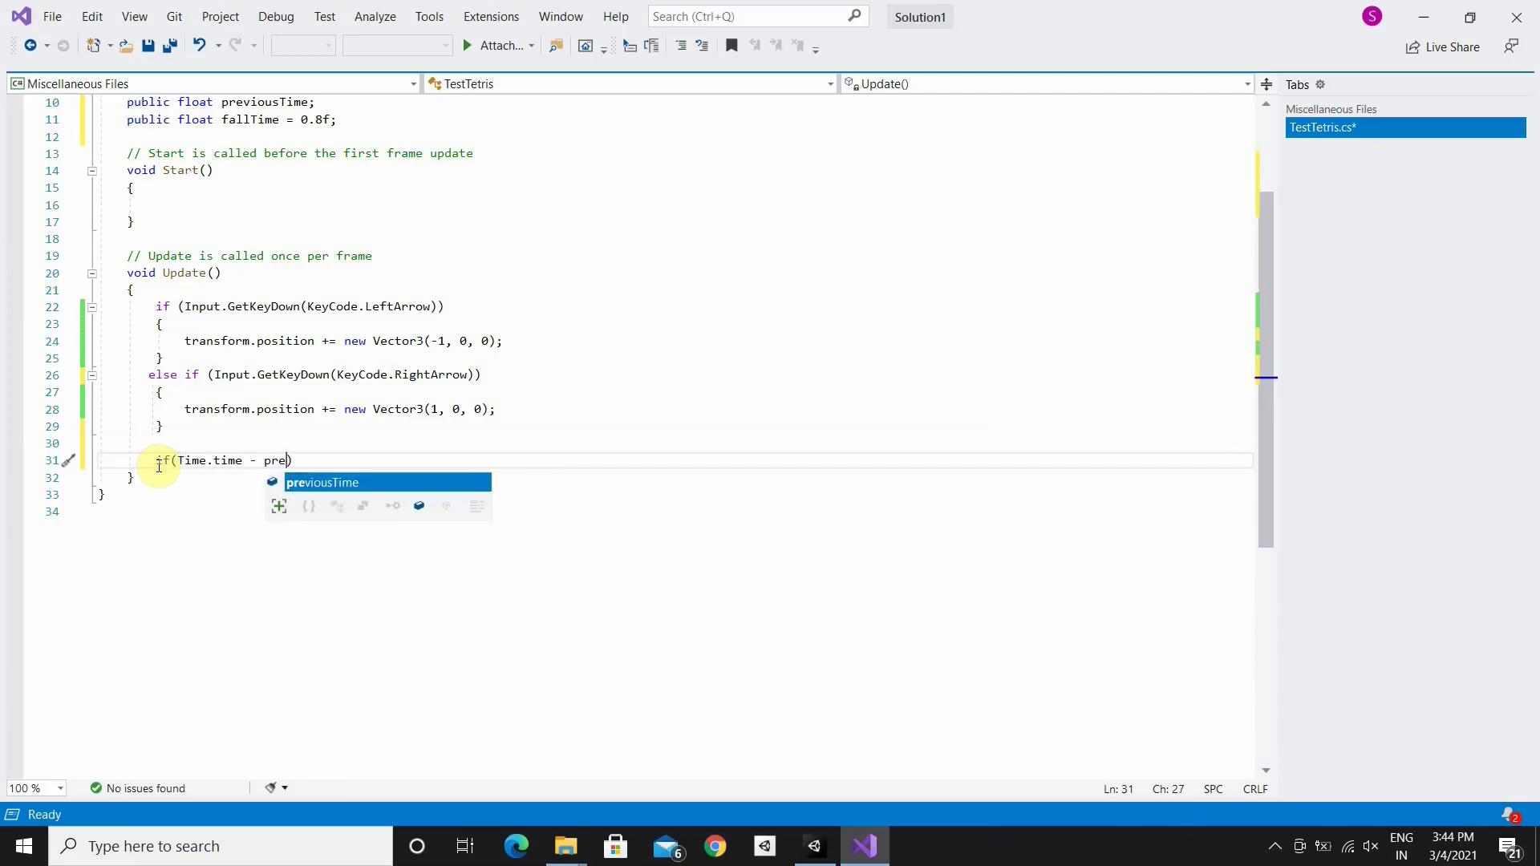
pyautogui.press('Tab')
pyautogui.scroll(2, 384, 552)
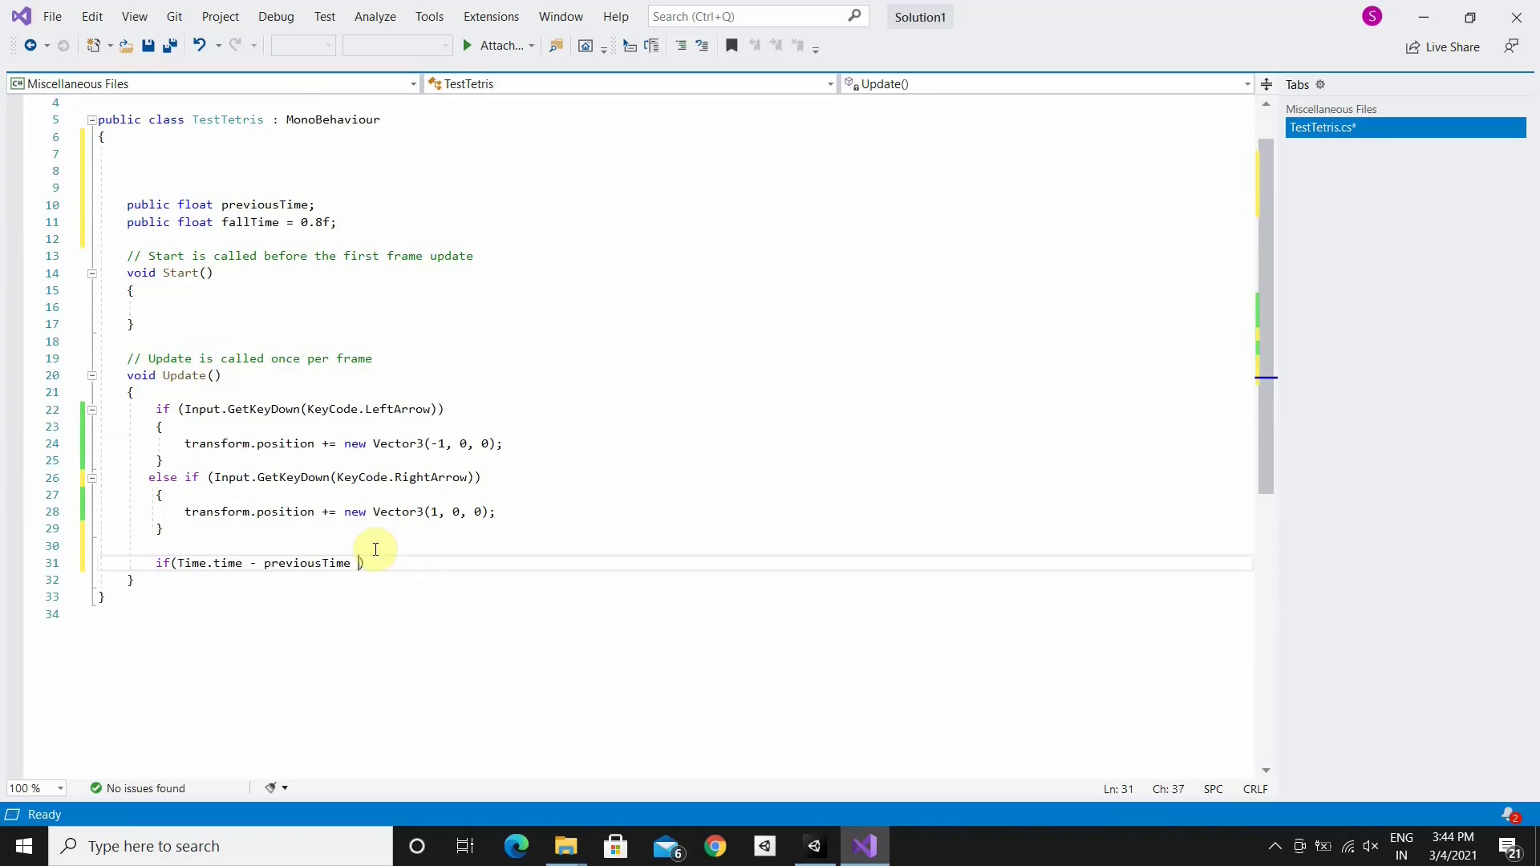
pyautogui.write('> fa')
pyautogui.write('llTime)')
pyautogui.write(' {')
pyautogui.press('Return')
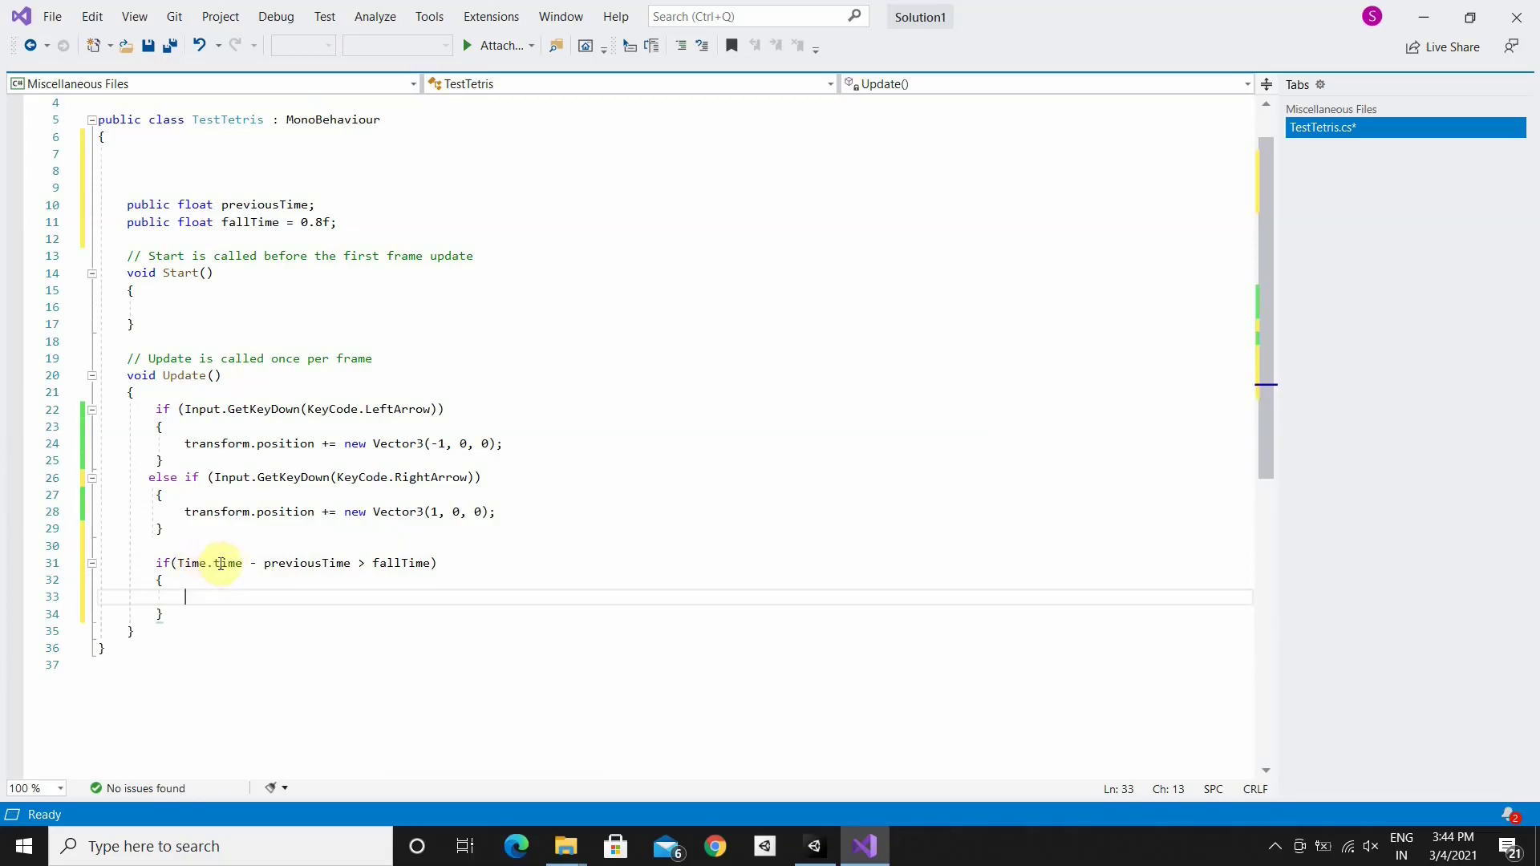
# Inside it, move the piece by Vector3(0, -1, 0) and set previousTime = Time.time
pyautogui.moveTo(342, 562)
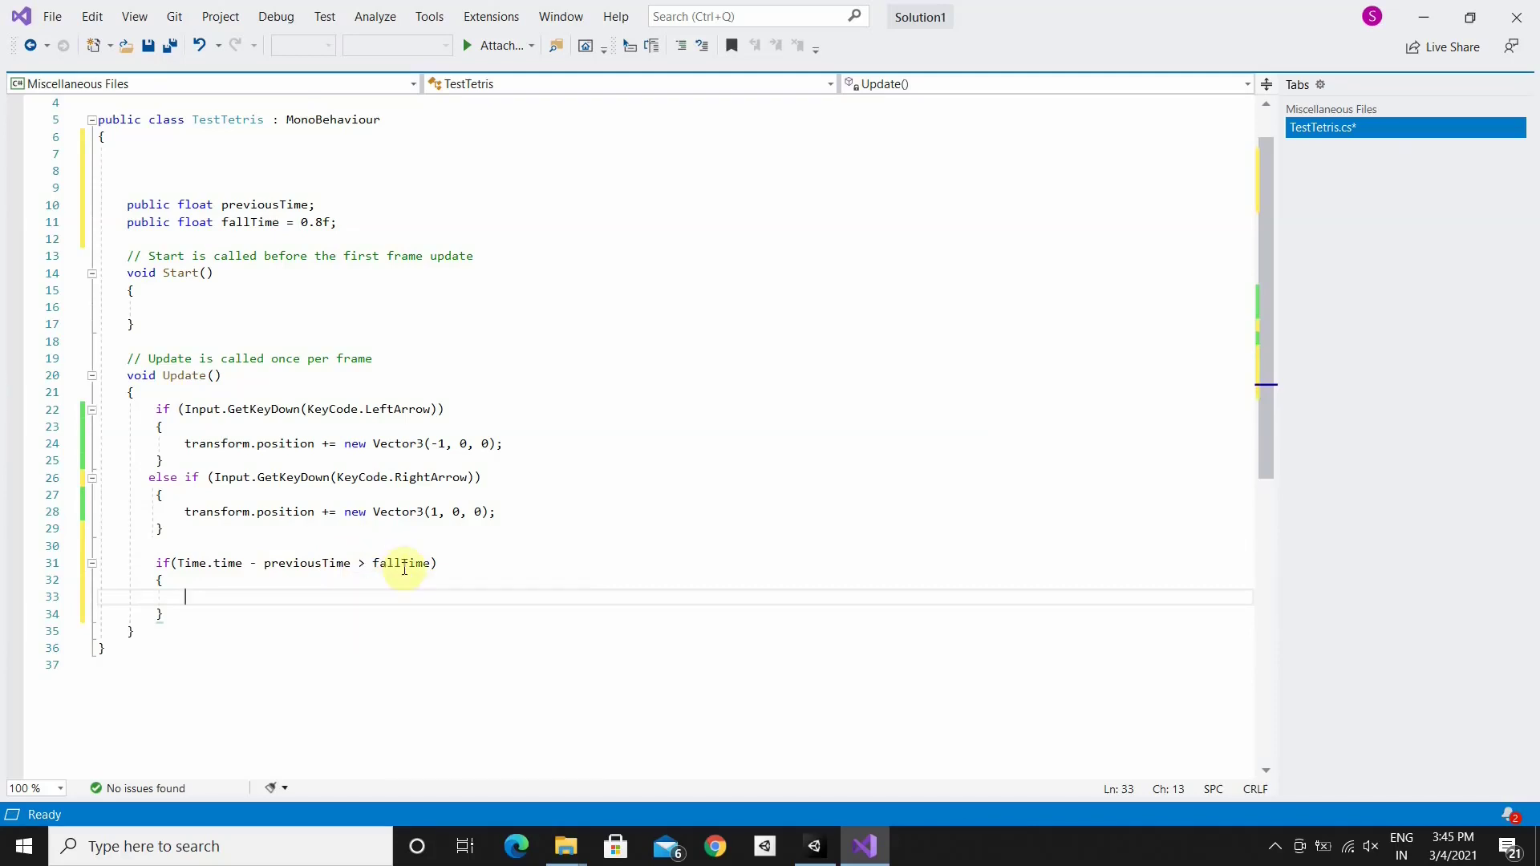
pyautogui.moveTo(404, 567)
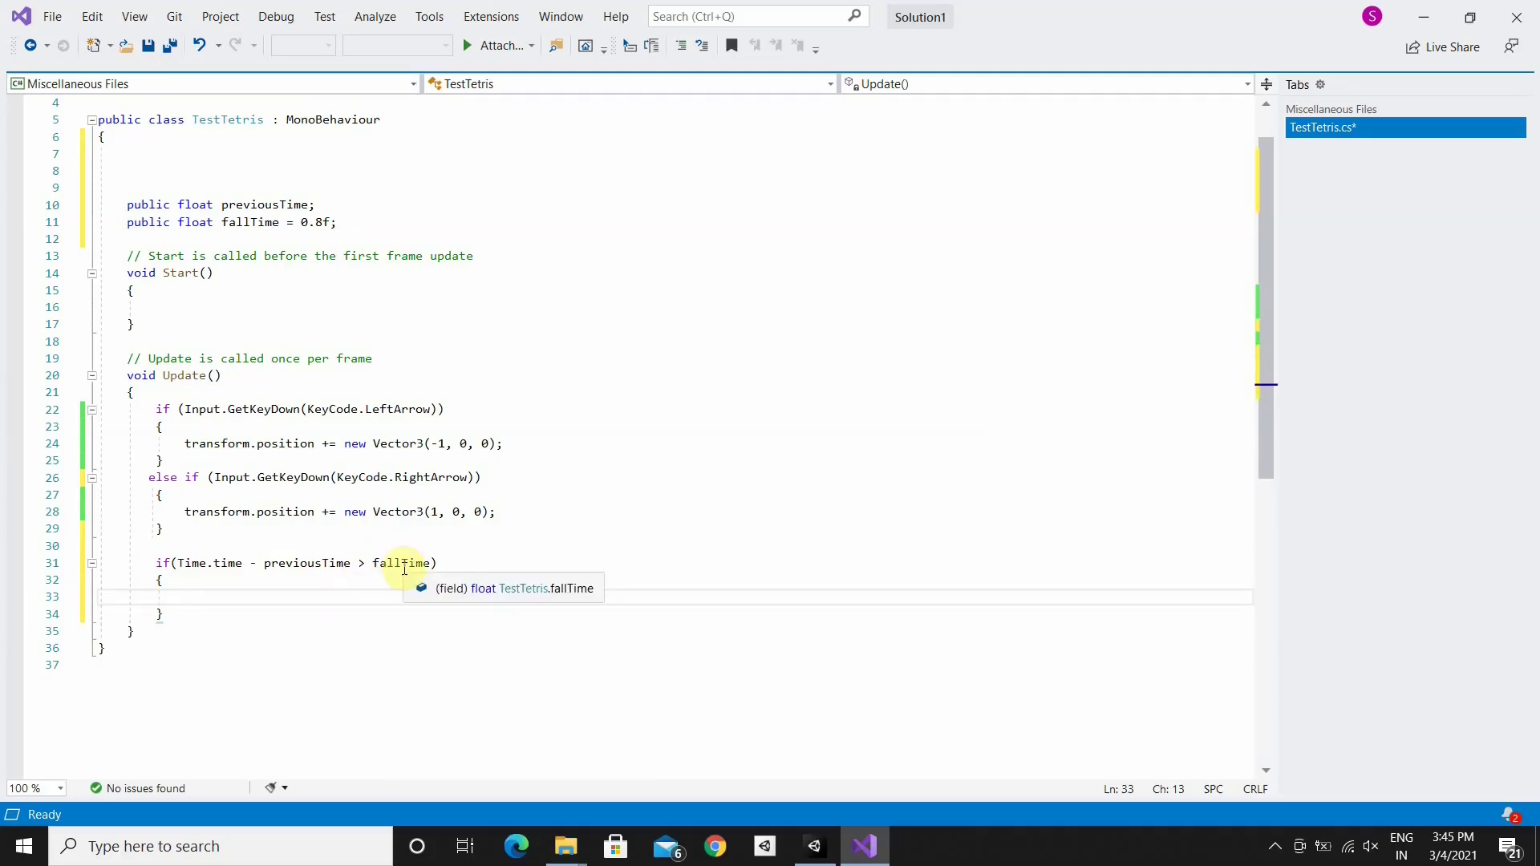
pyautogui.write('transform')
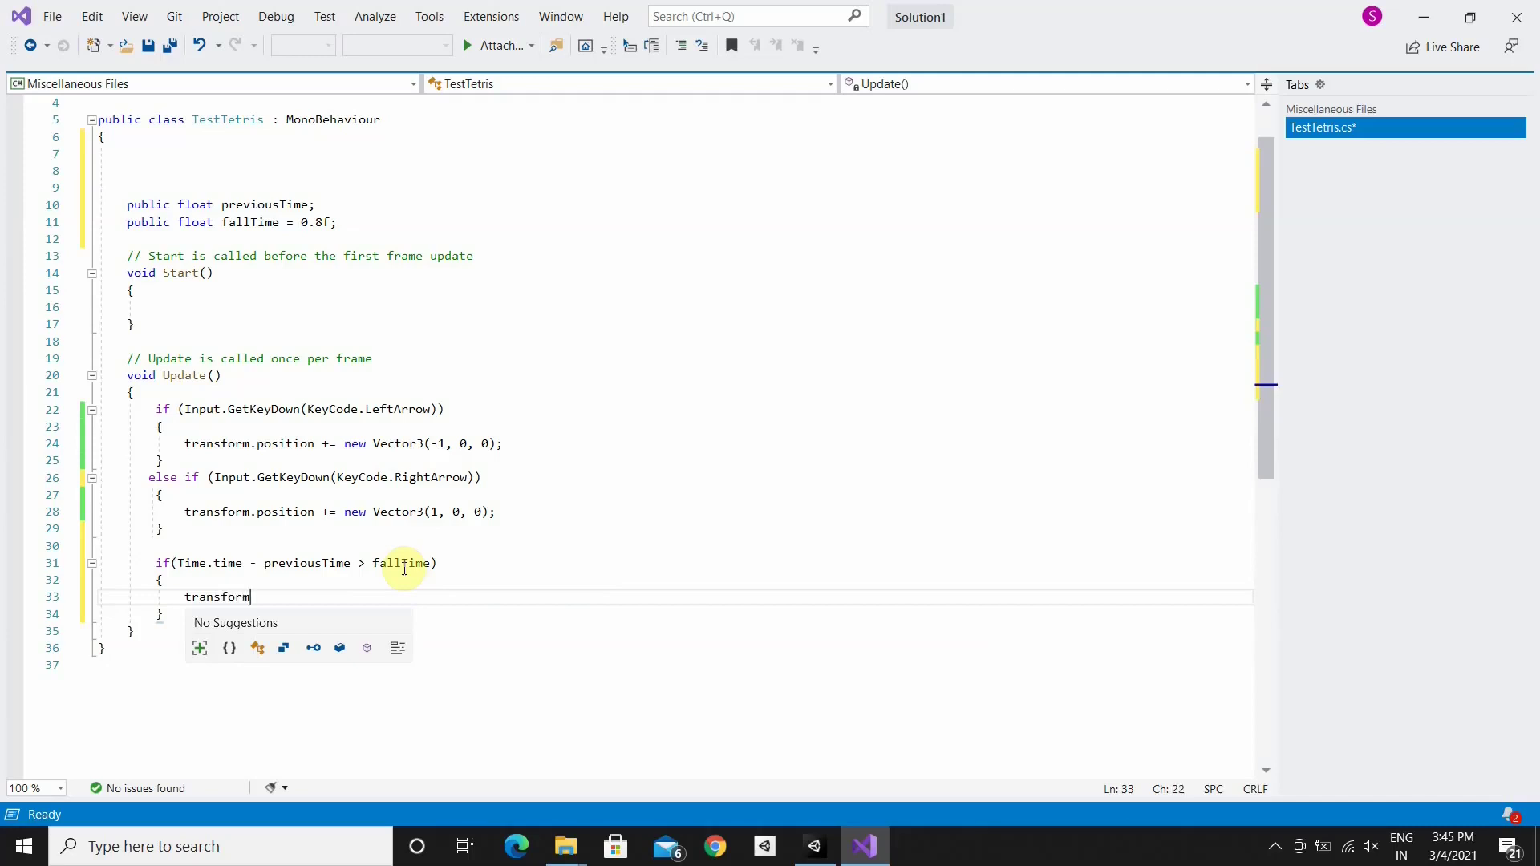
pyautogui.write('.position')
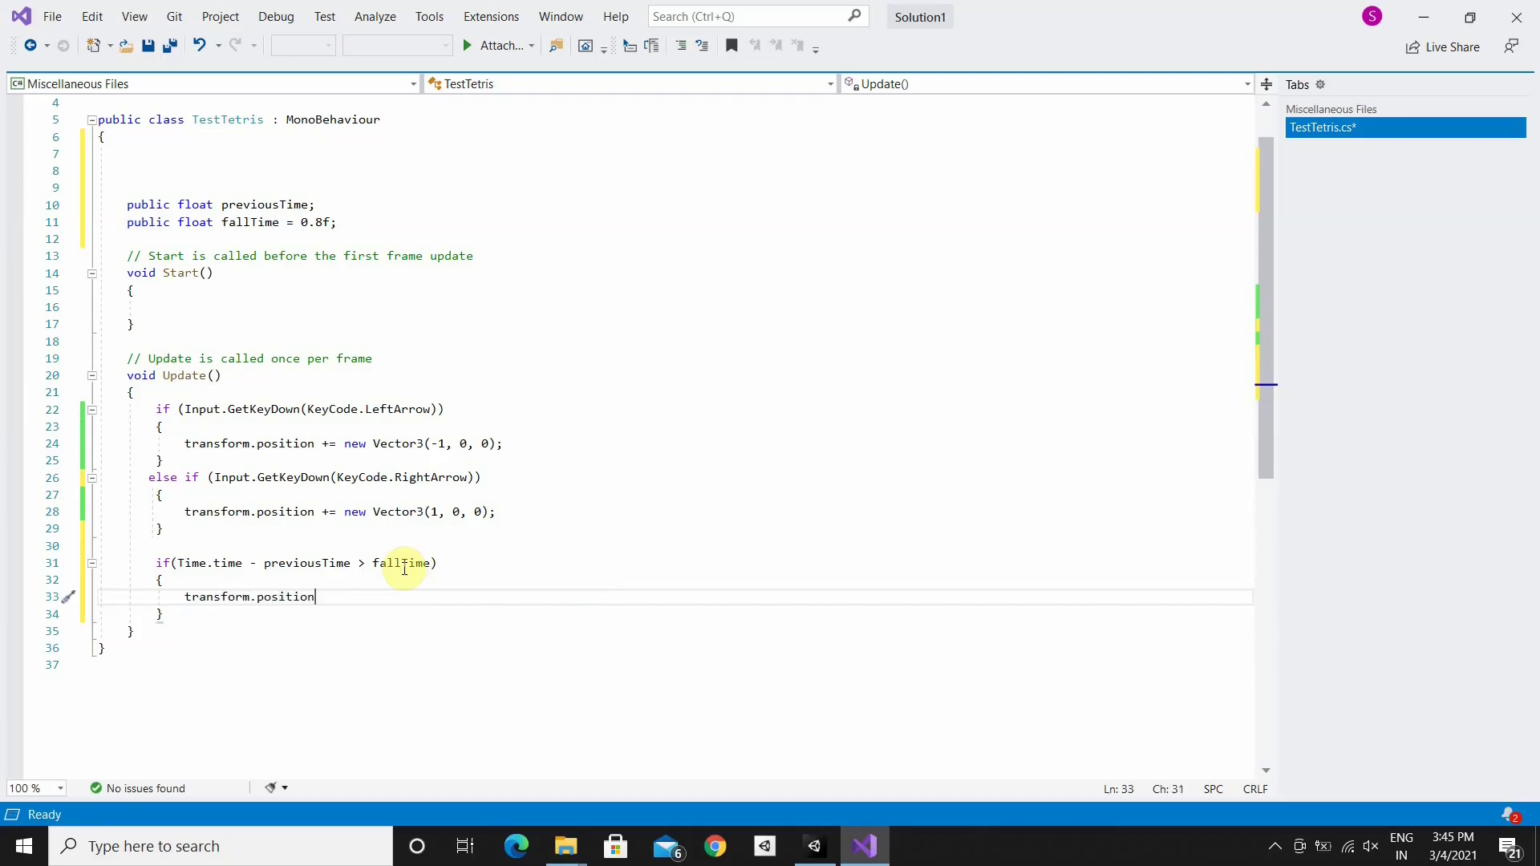
pyautogui.write(' += N')
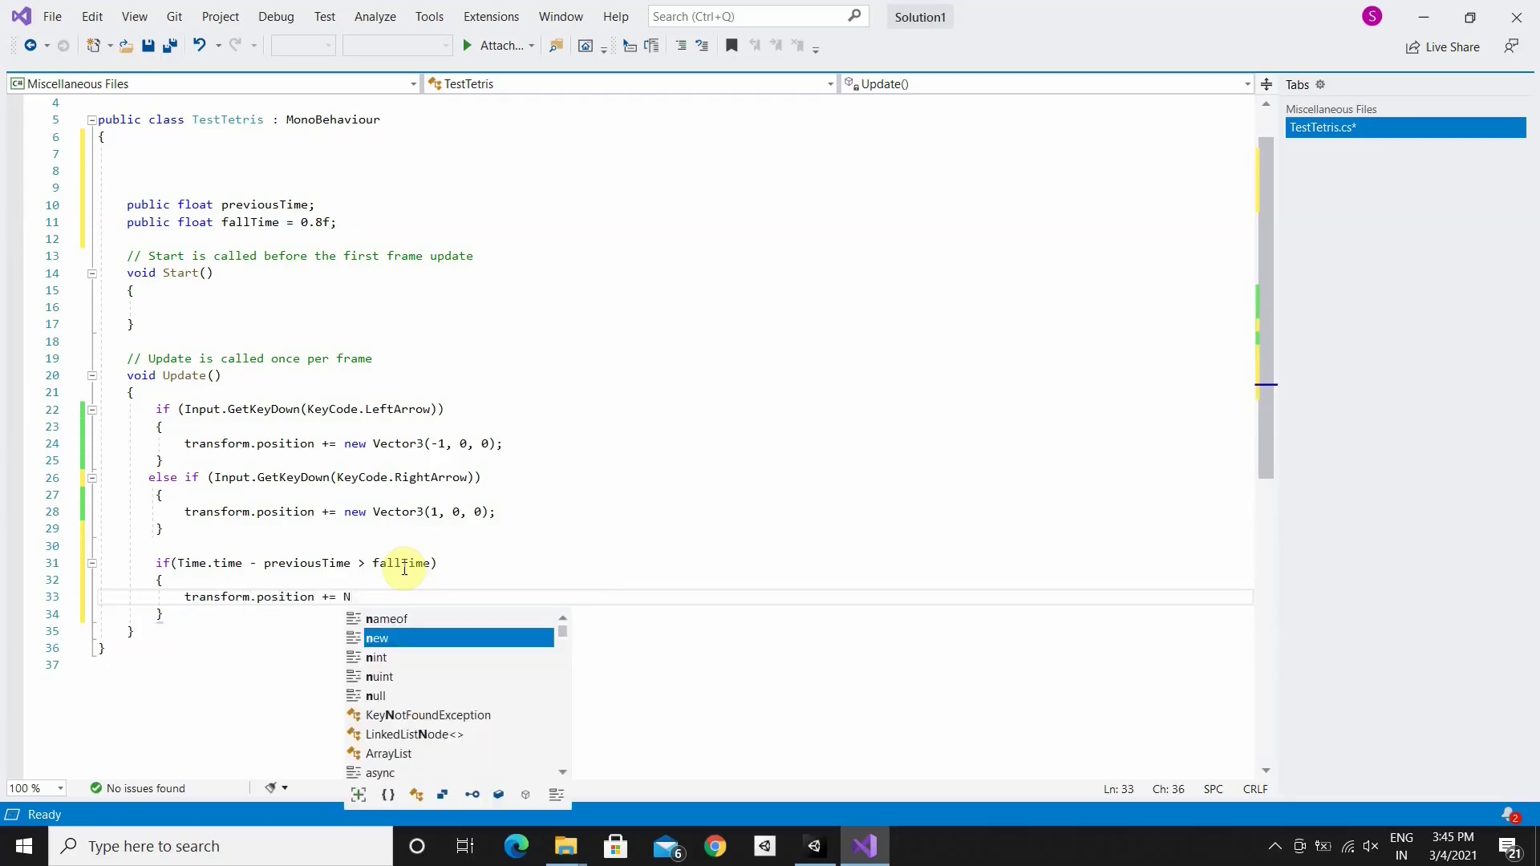
pyautogui.write('ew ')
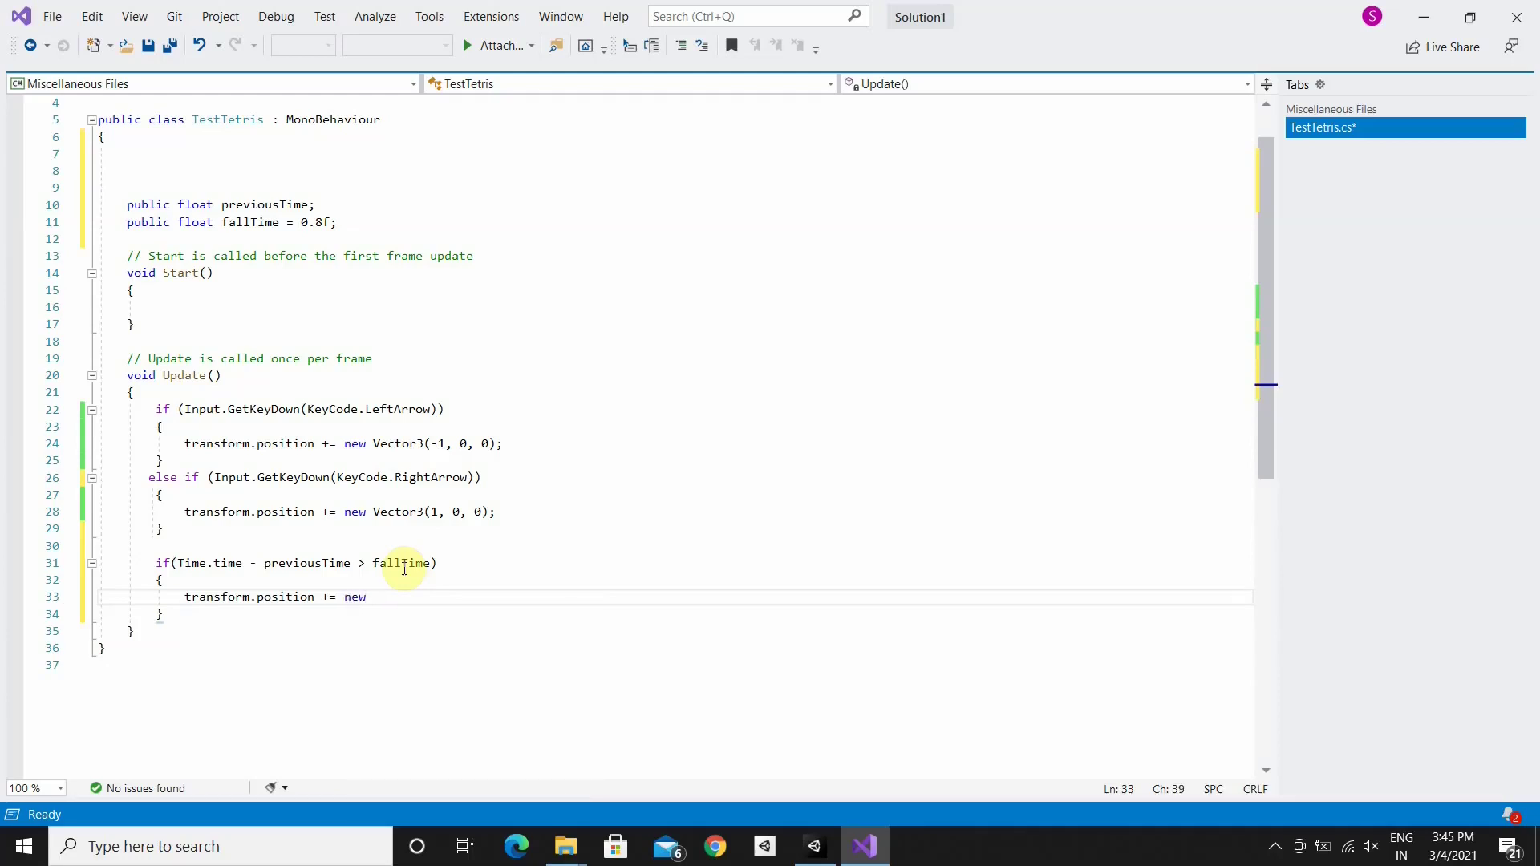
pyautogui.write('Vector3(')
pyautogui.hotkey('ctrl', 'space')
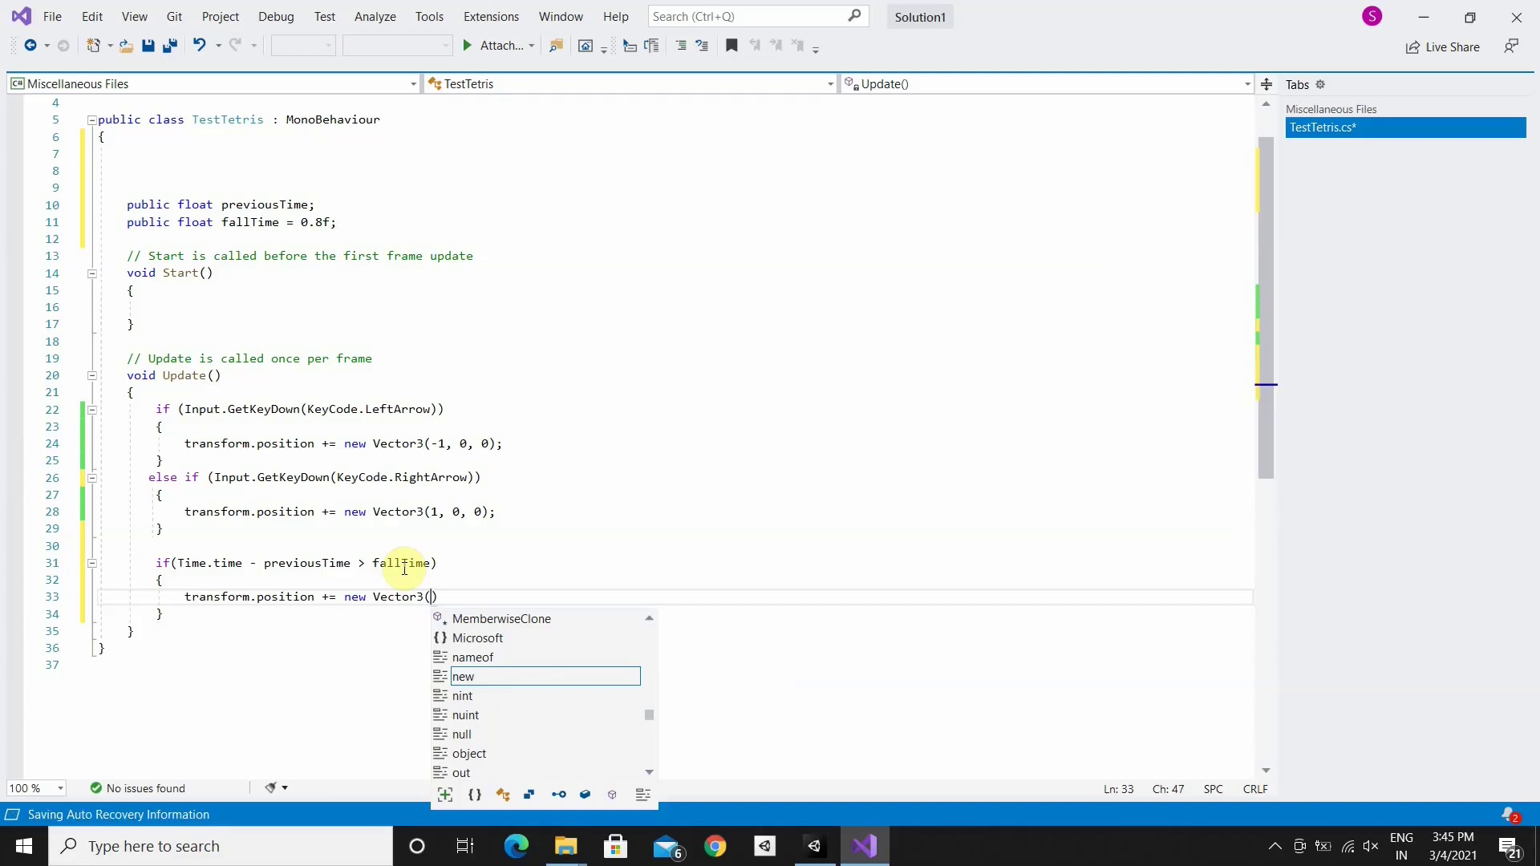
pyautogui.write('0, -1, 0')
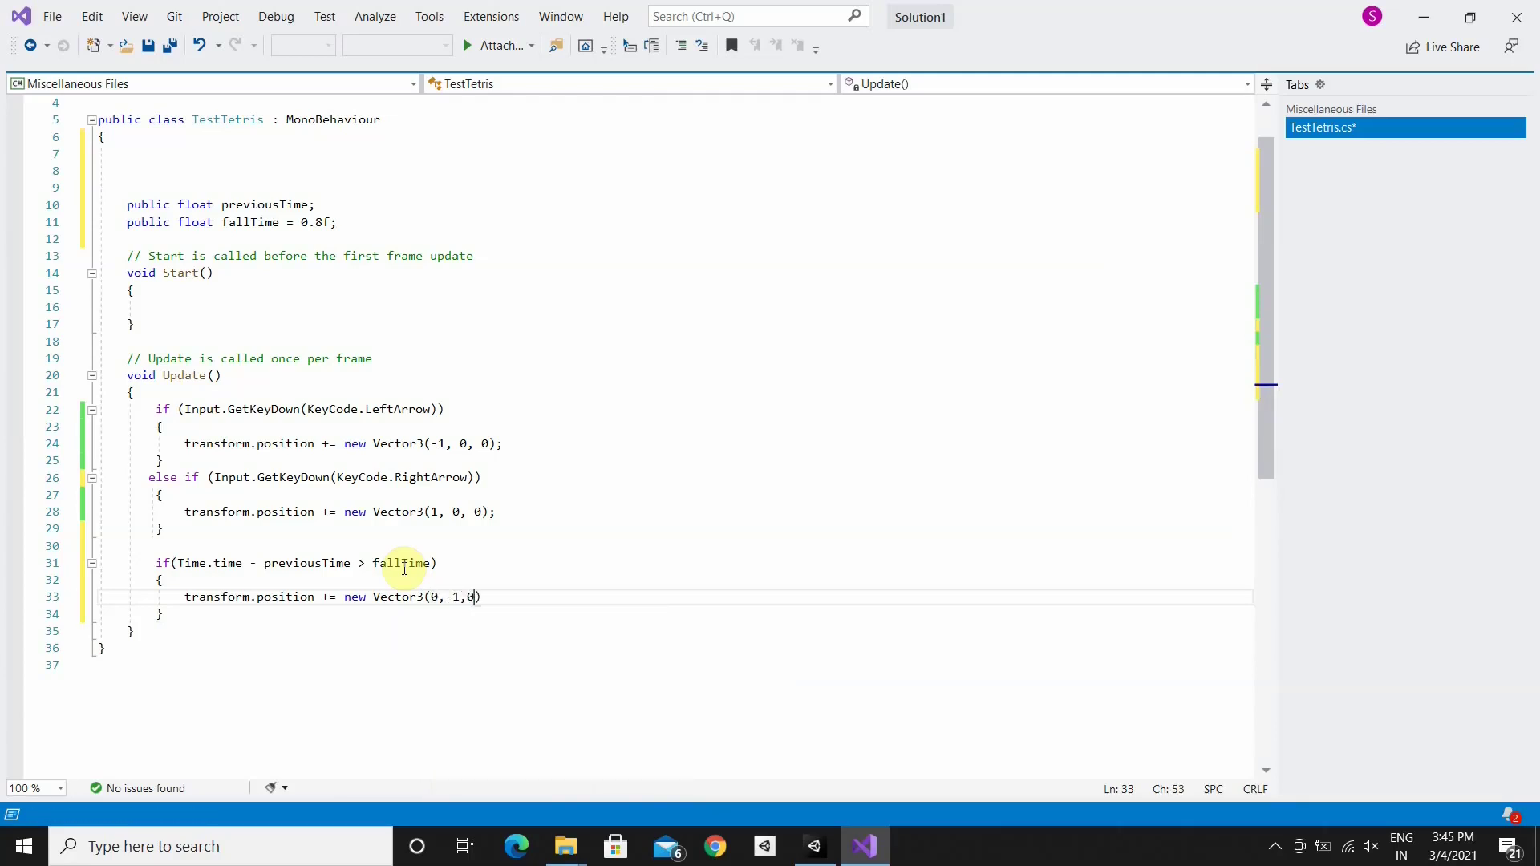
pyautogui.write(');')
pyautogui.press('Return')
pyautogui.write('p')
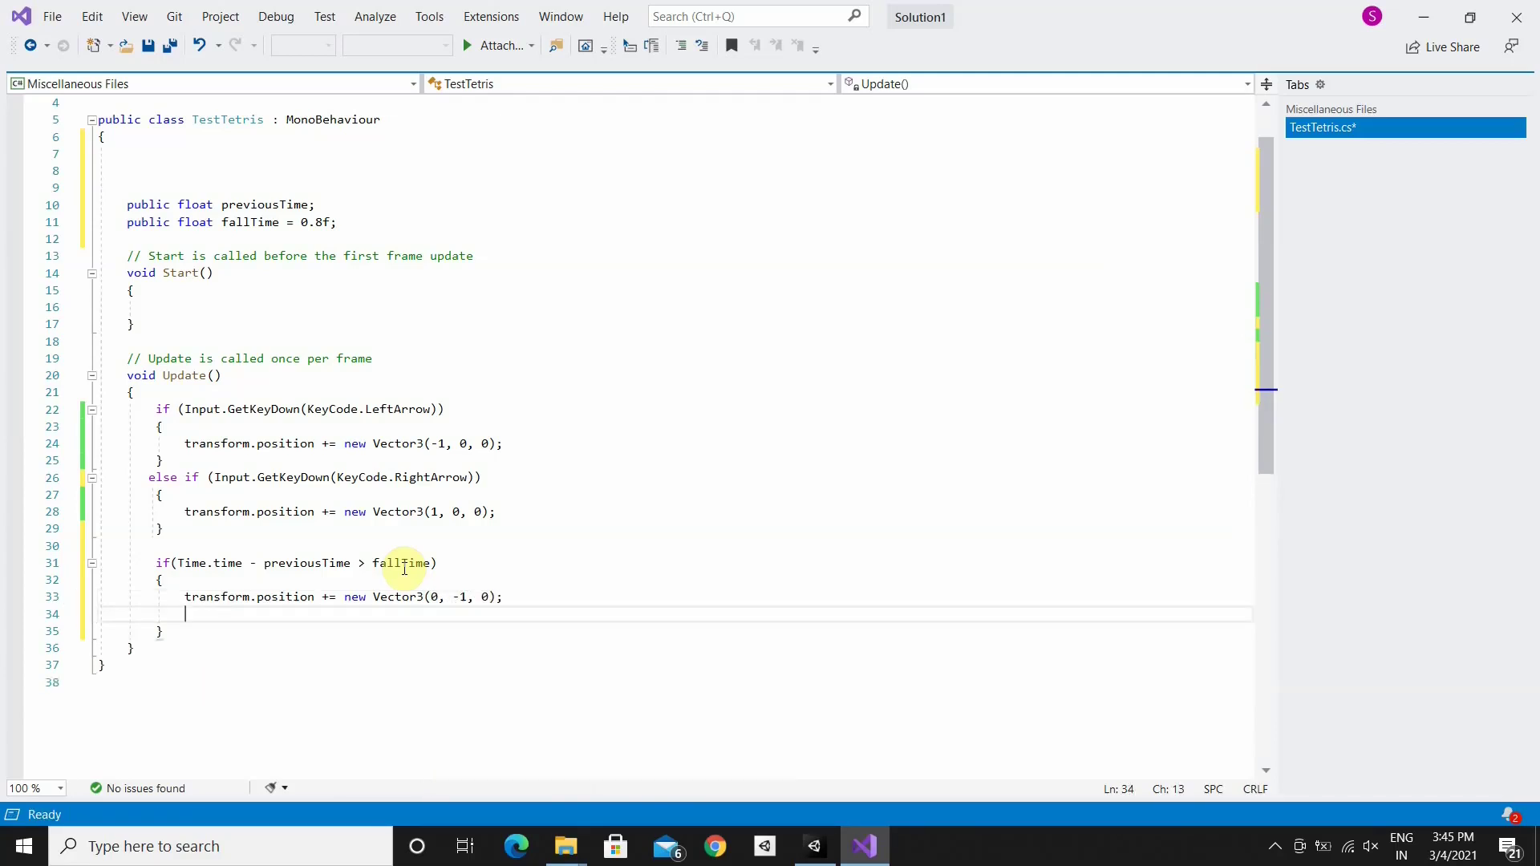
pyautogui.write('revi')
pyautogui.write('prev')
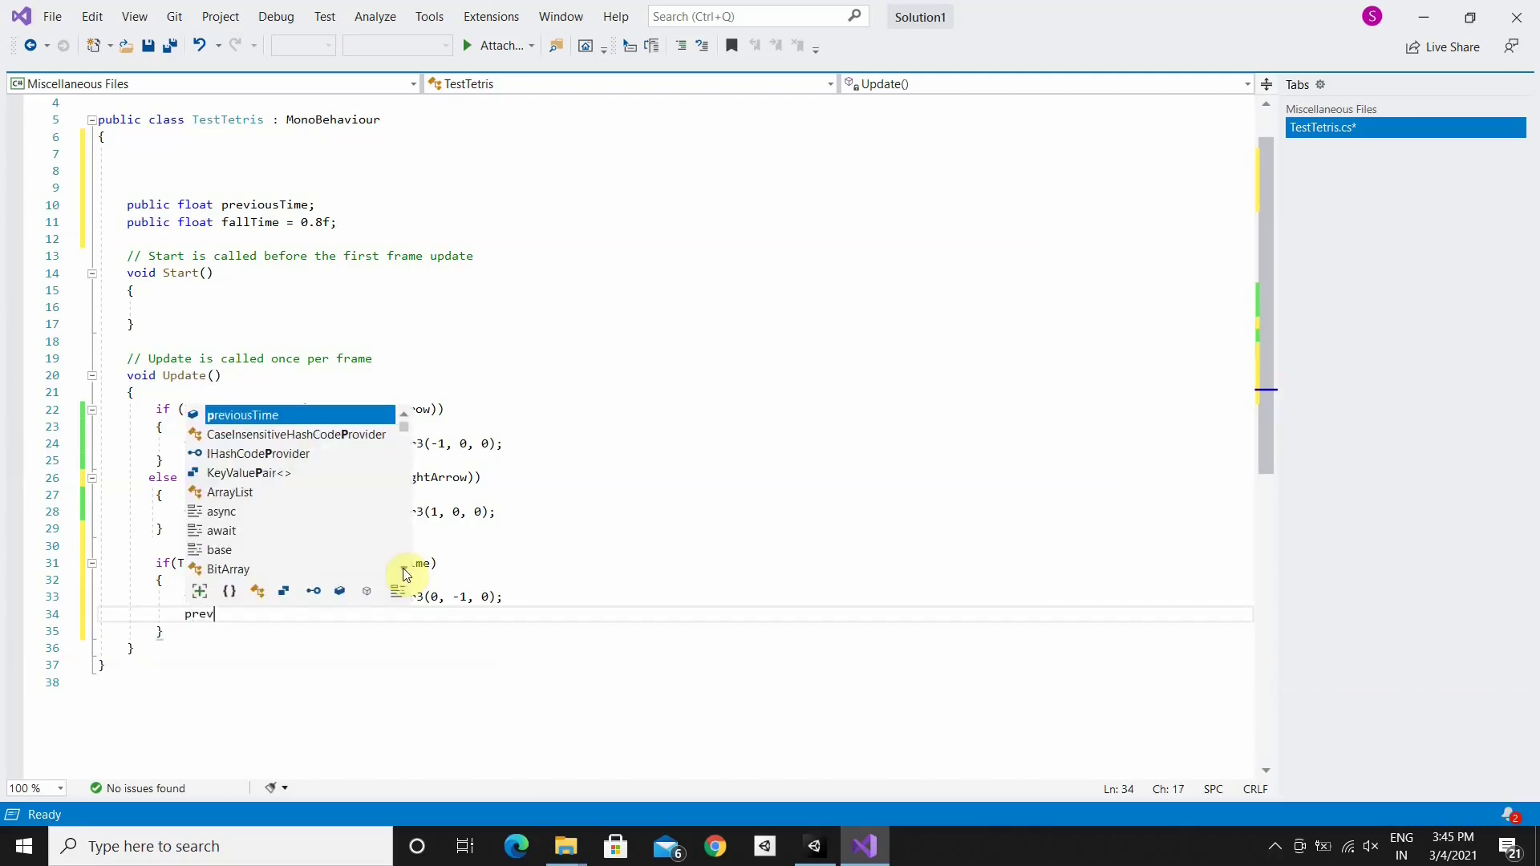
pyautogui.write('o')
pyautogui.press('Tab')
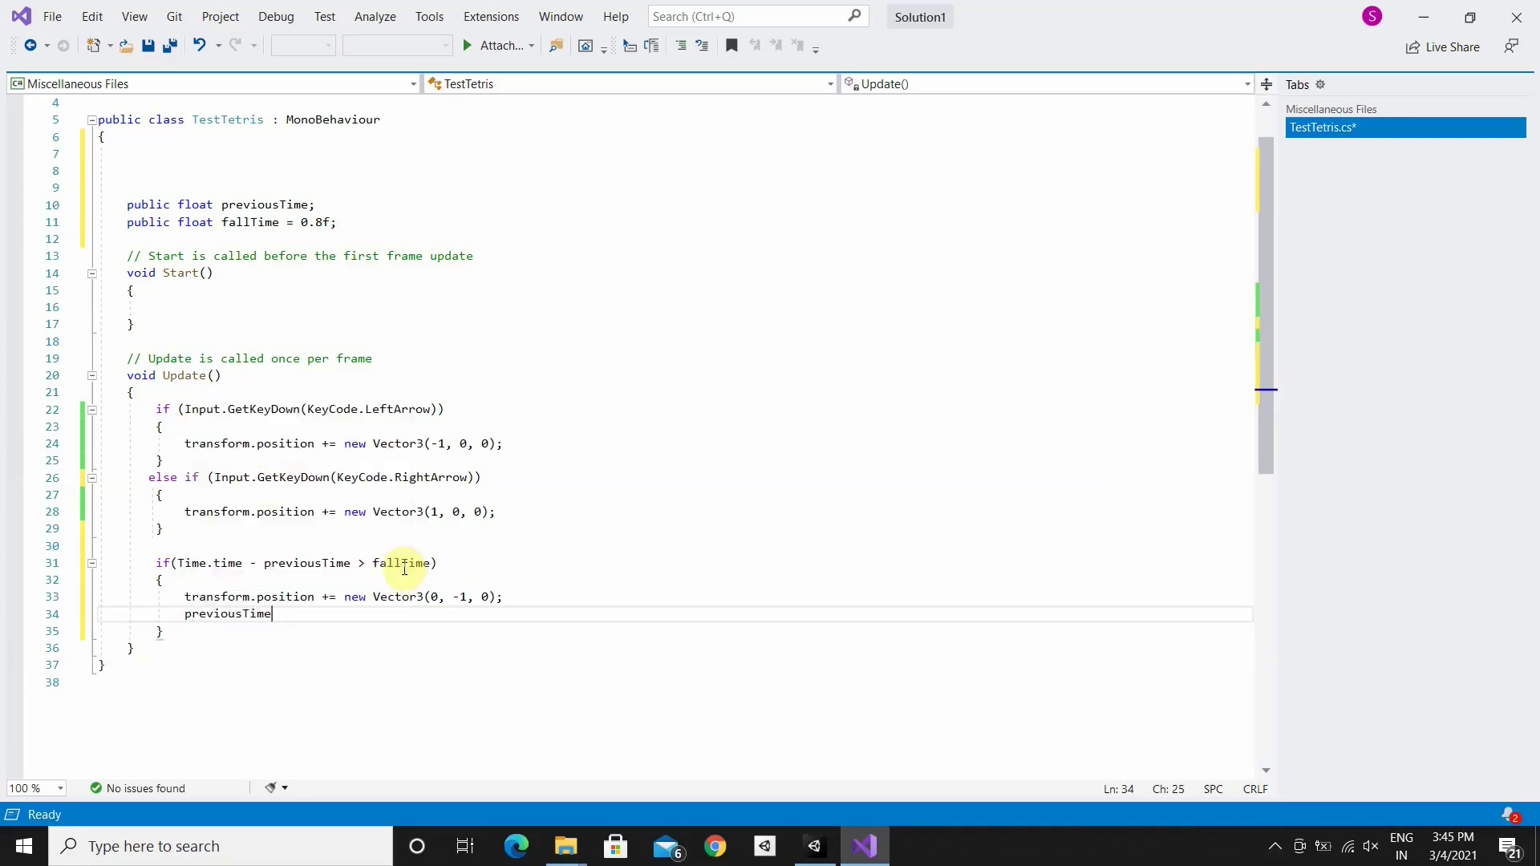
pyautogui.write(' = c')
pyautogui.write('urre')
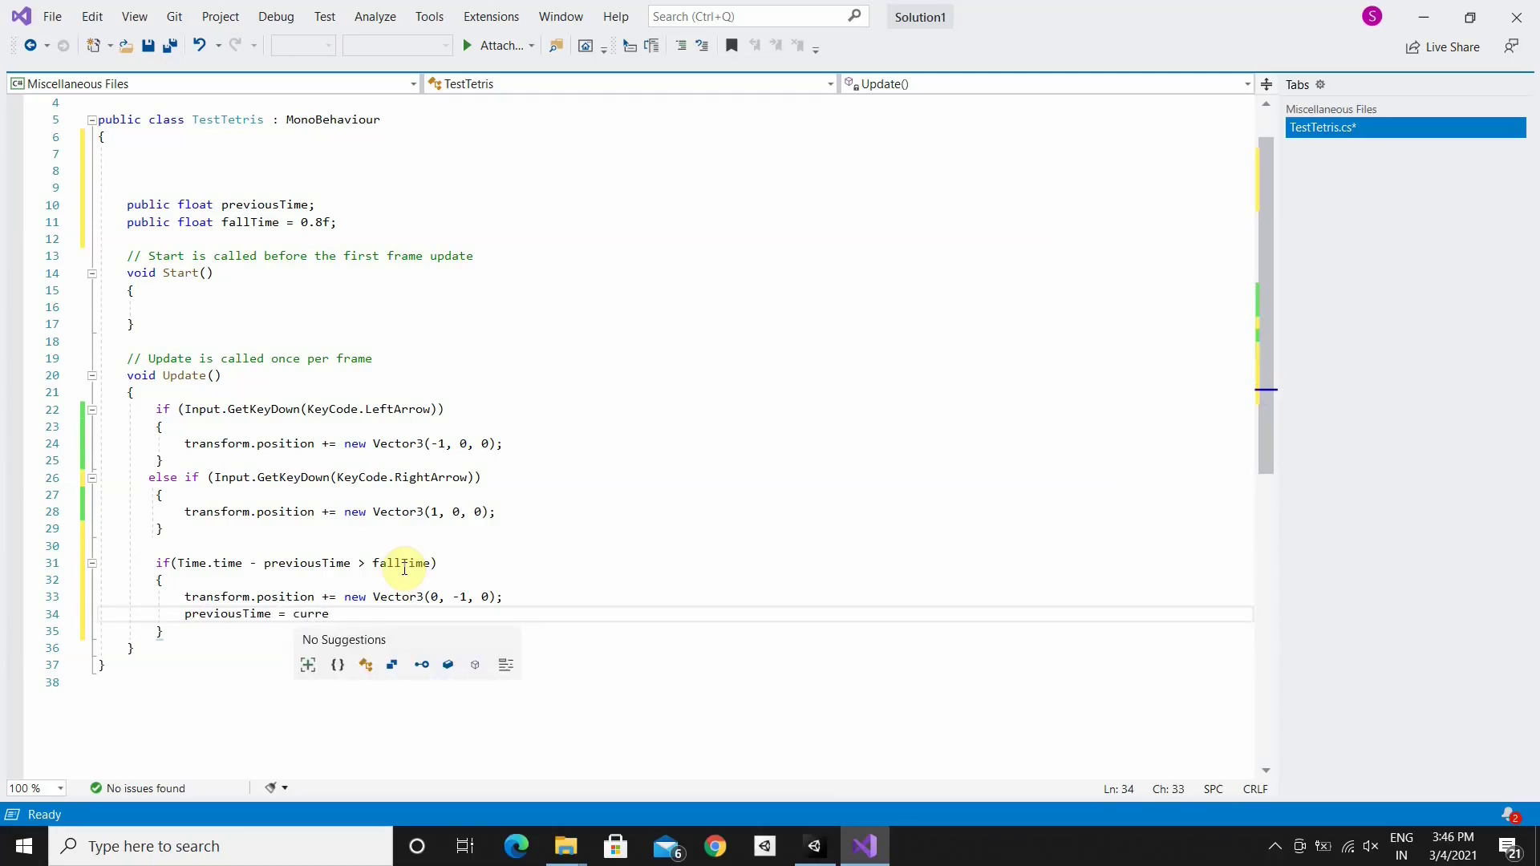
pyautogui.press('BackSpace')
pyautogui.press('BackSpace')
pyautogui.press('BackSpace')
pyautogui.press('BackSpace')
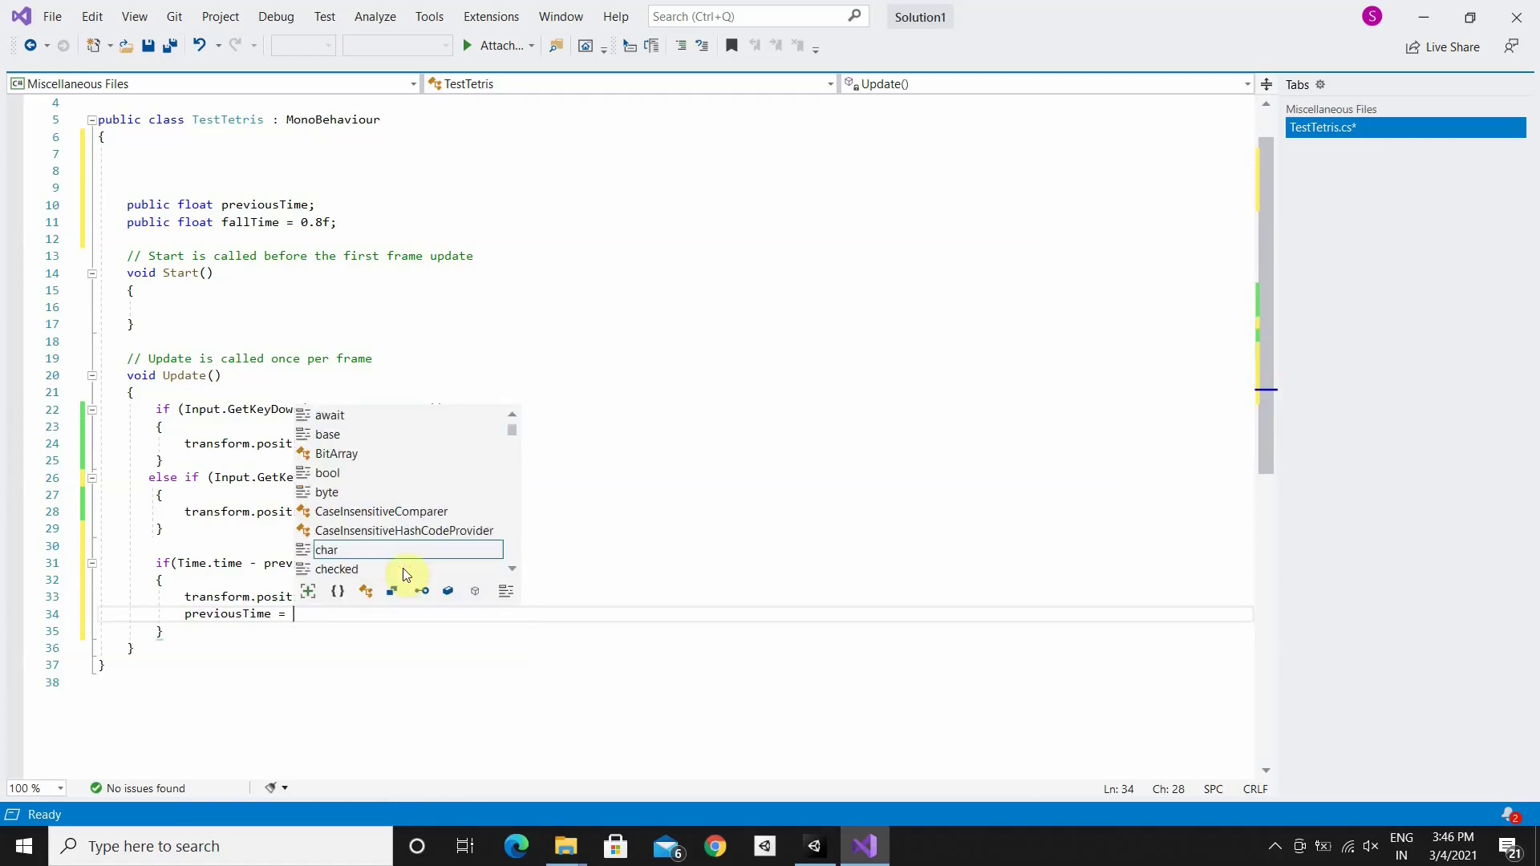
pyautogui.write('Time')
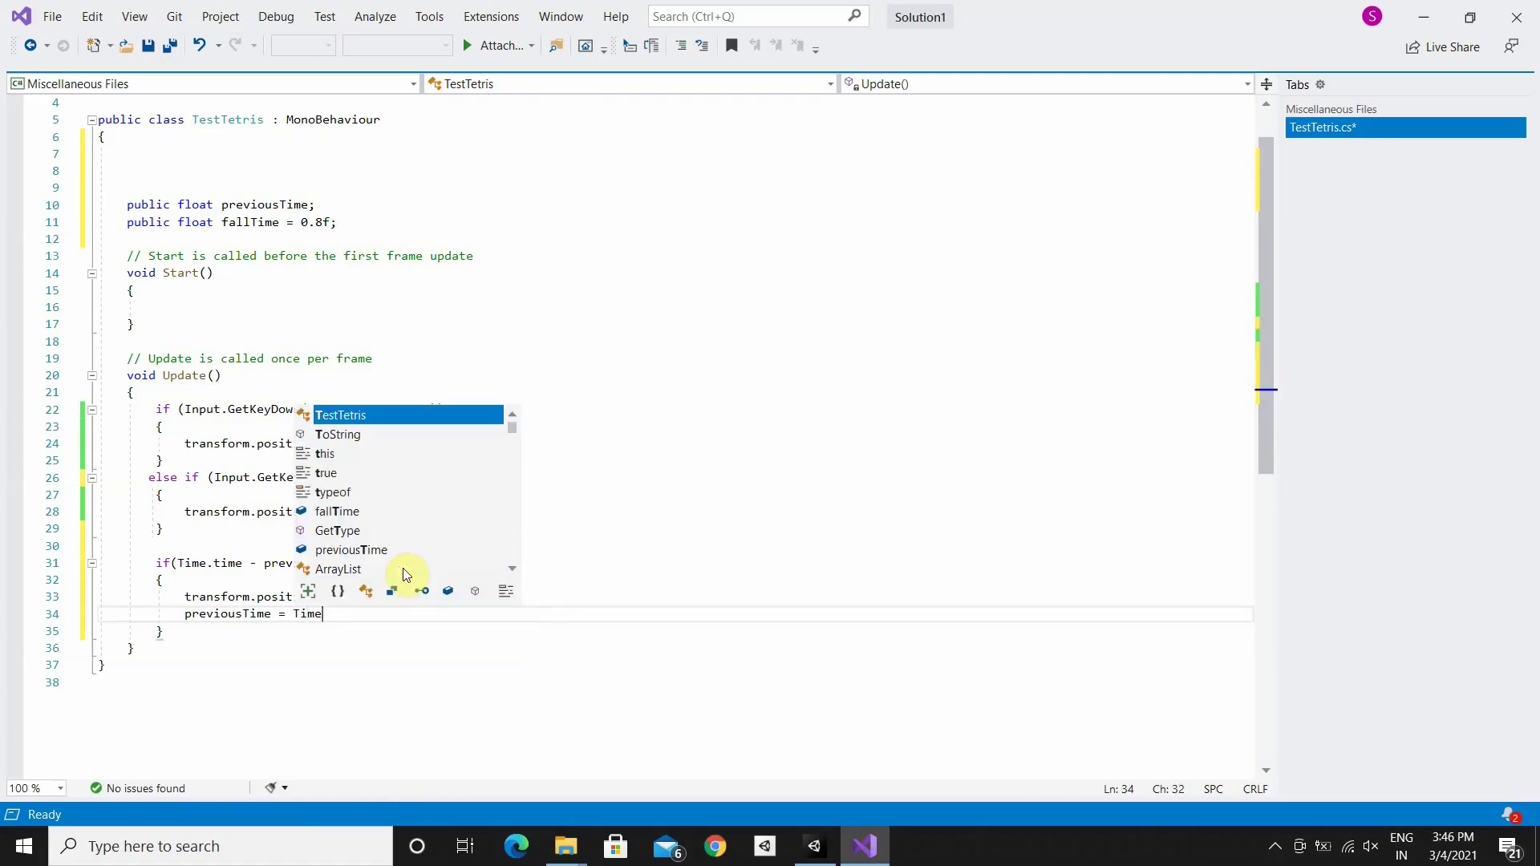
pyautogui.write('.t')
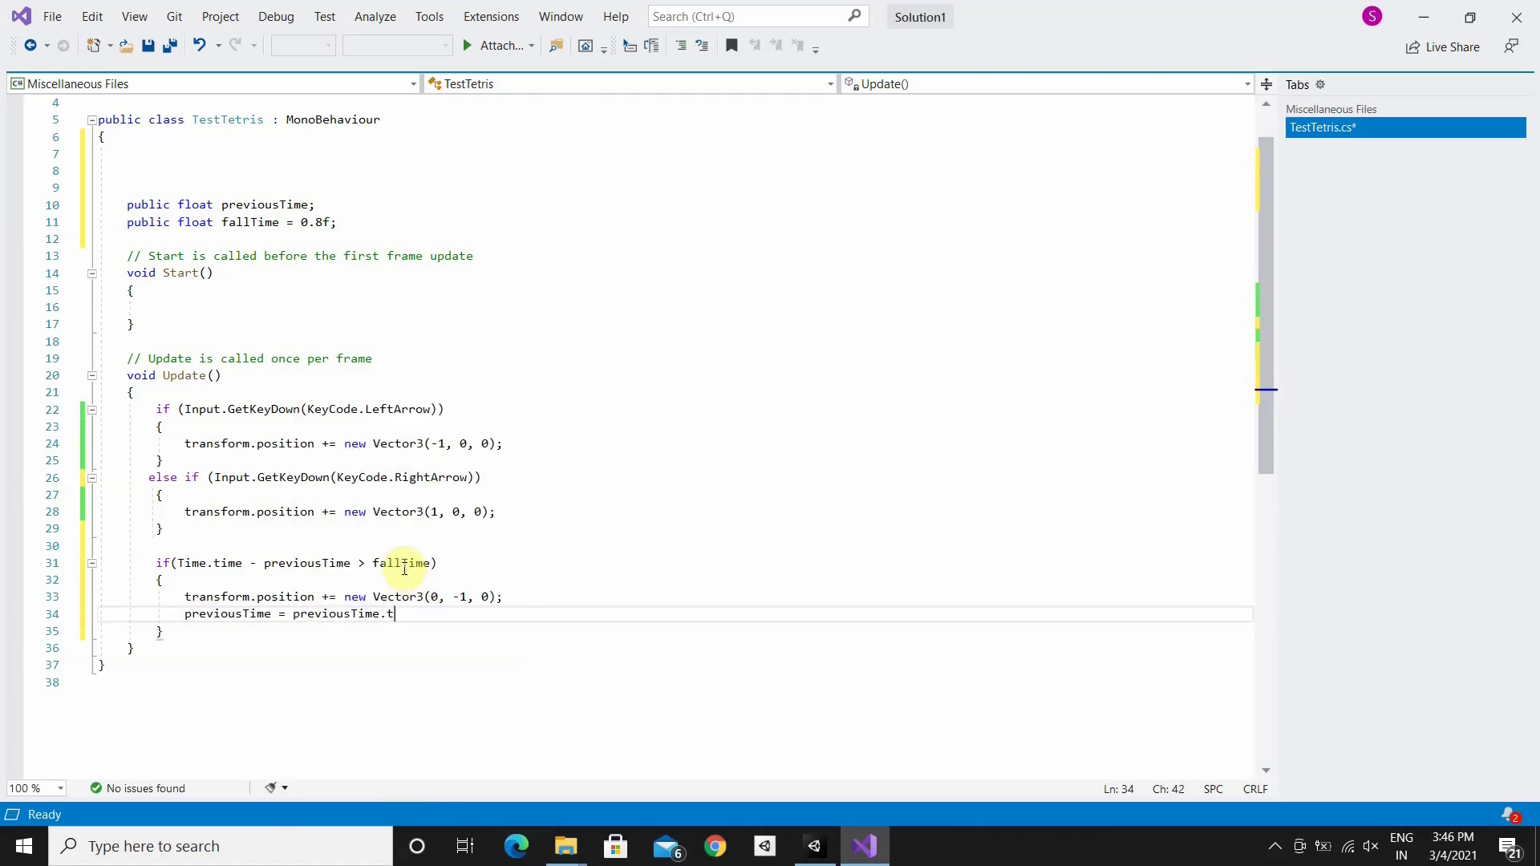
pyautogui.write('ime')
pyautogui.press('Left')
pyautogui.press('Left')
pyautogui.press('Left')
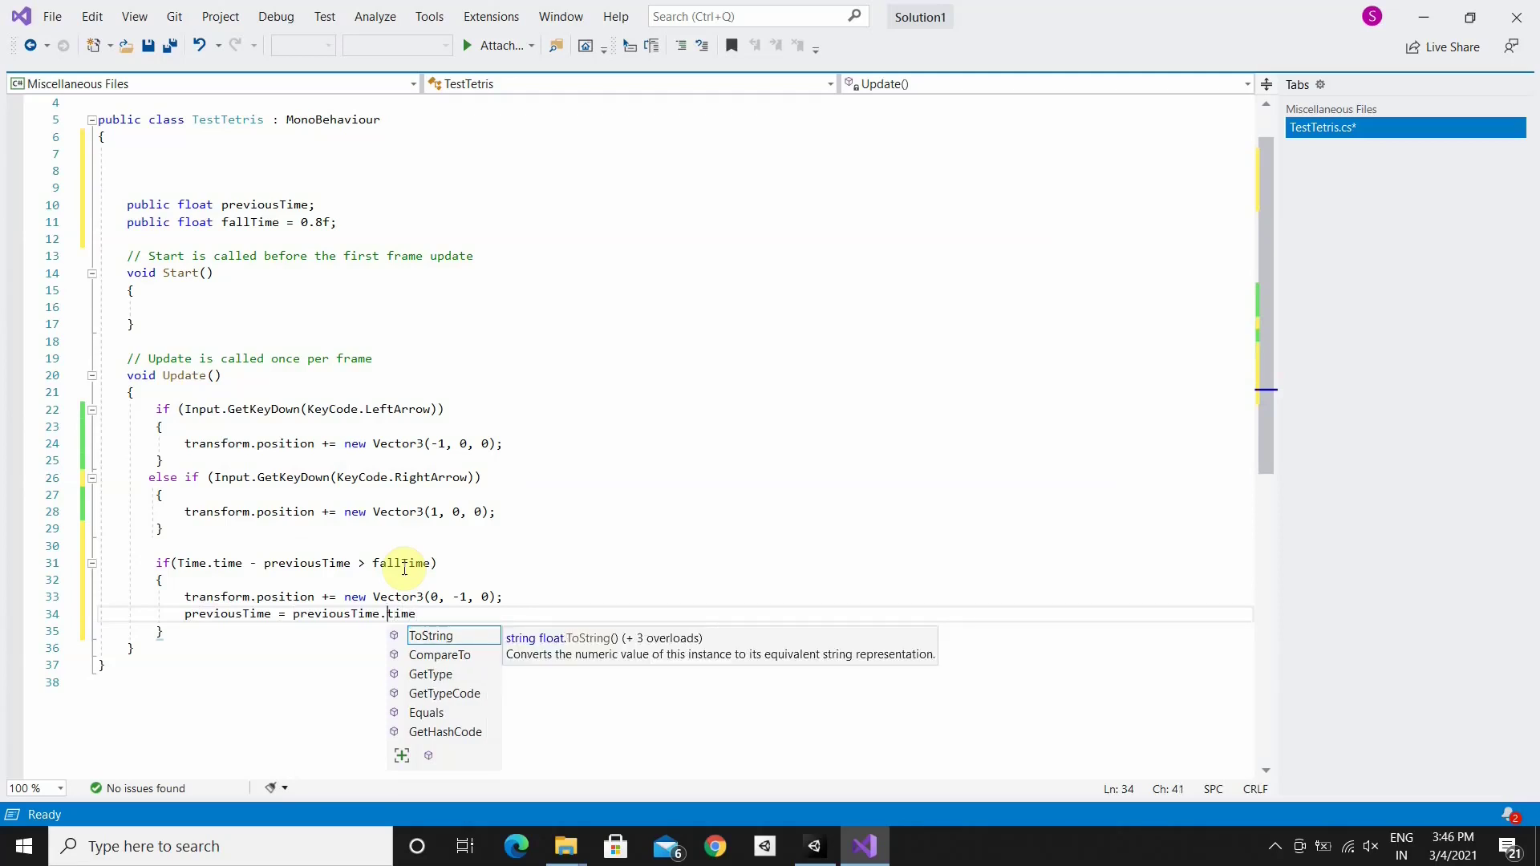
pyautogui.press('Left')
pyautogui.press('Left')
pyautogui.press('Left')
pyautogui.press('Left')
pyautogui.press('Left')
pyautogui.press('BackSpace')
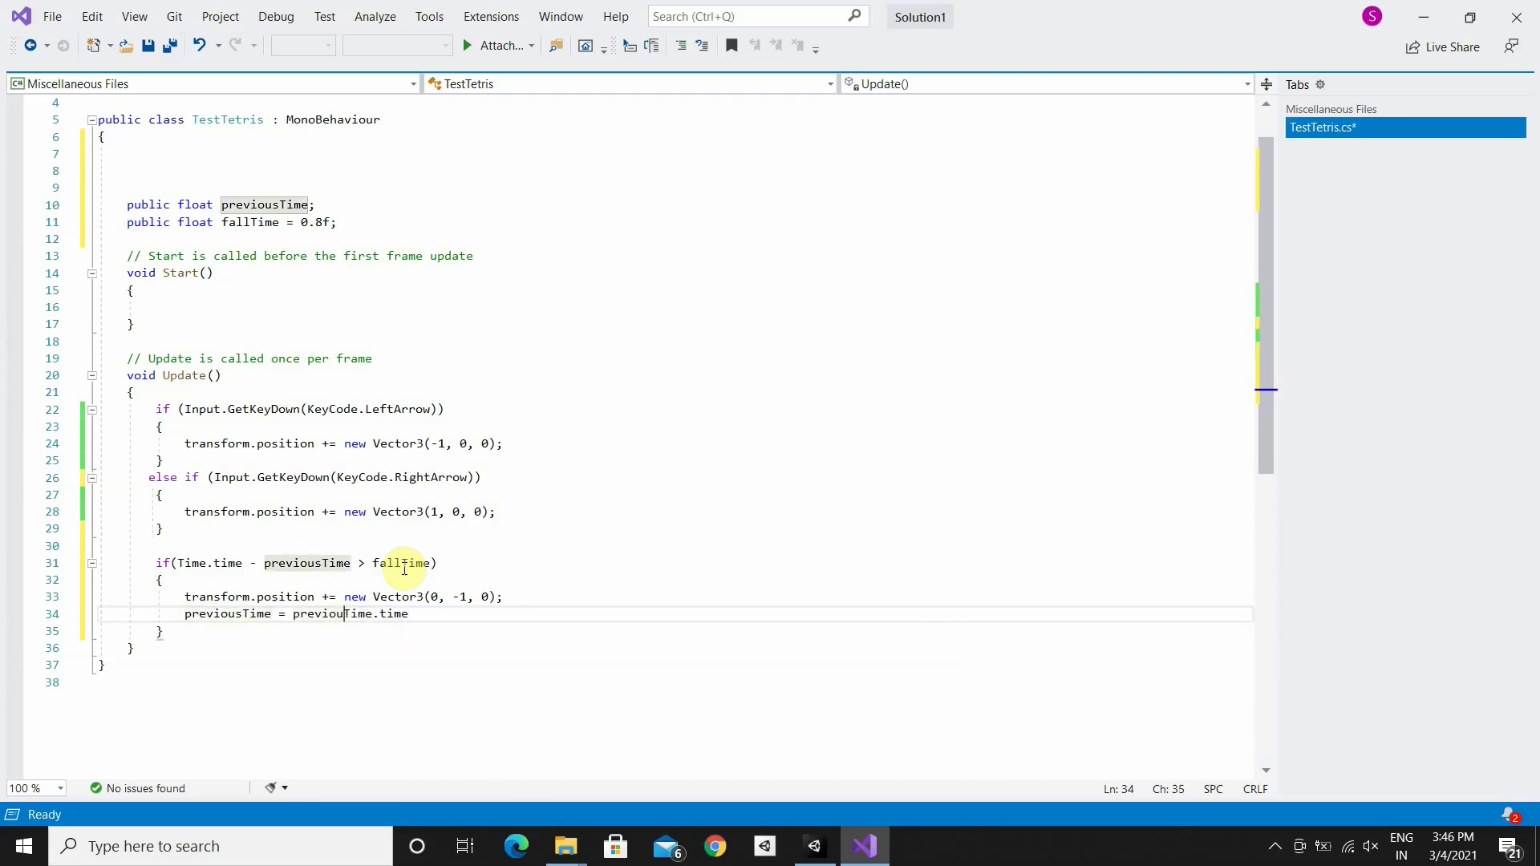
pyautogui.press('BackSpace')
pyautogui.press('BackSpace')
pyautogui.press('BackSpace')
pyautogui.press('BackSpace')
pyautogui.press('BackSpace')
pyautogui.press('BackSpace')
pyautogui.press('BackSpace')
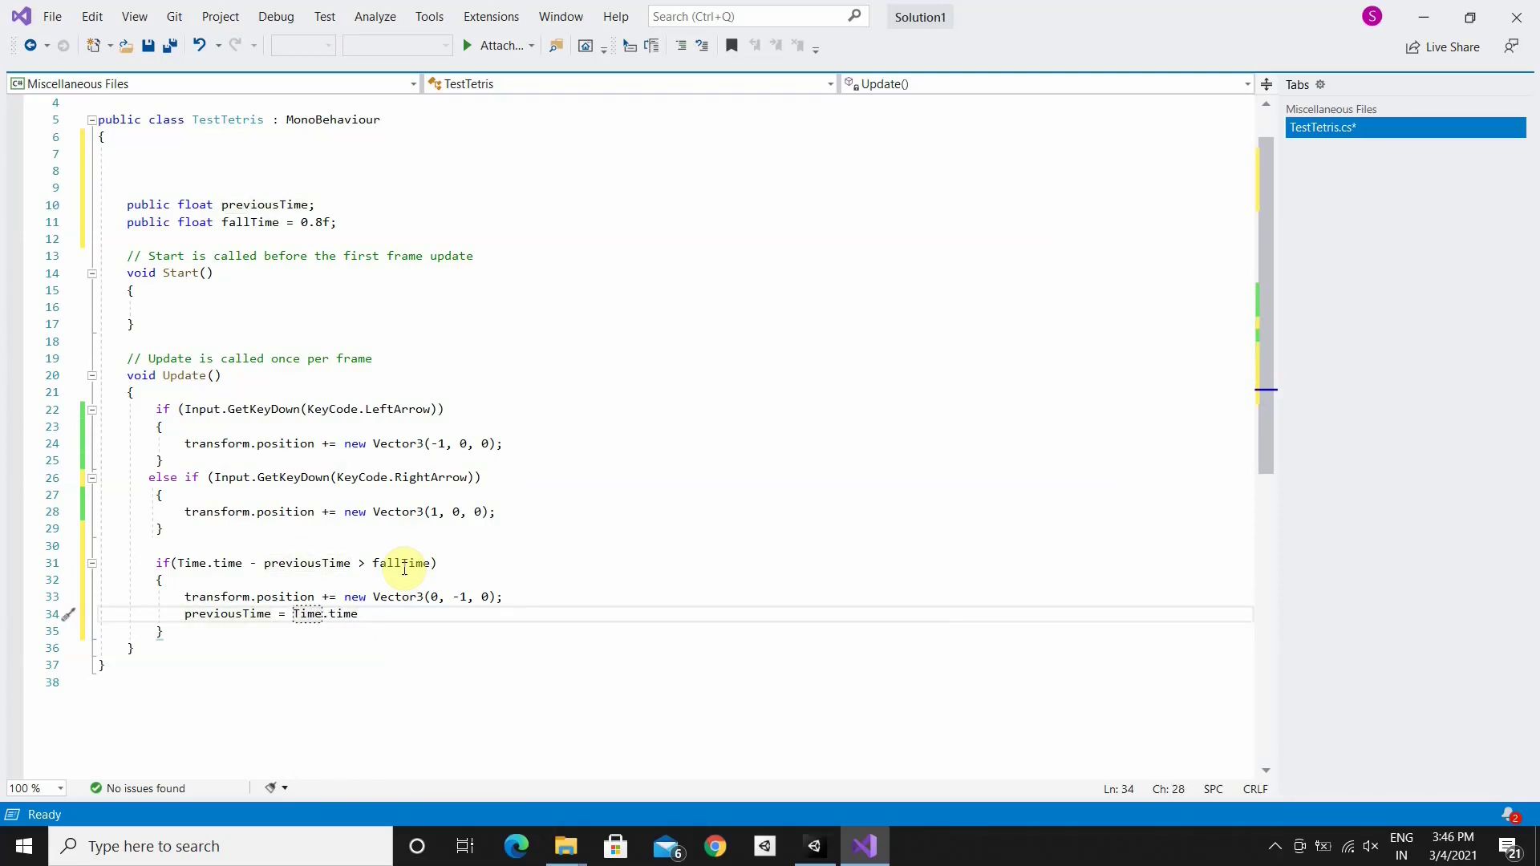
pyautogui.press('Right')
pyautogui.press('Right')
pyautogui.press('Right')
pyautogui.press('Right')
pyautogui.press('Right')
pyautogui.press('Right')
pyautogui.press('Right')
pyautogui.press('Right')
pyautogui.press('Right')
# Save the script, play-test the falling T-tetromino with left/right arrows, then stop
pyautogui.write(';')
pyautogui.hotkey('ctrl', 's')
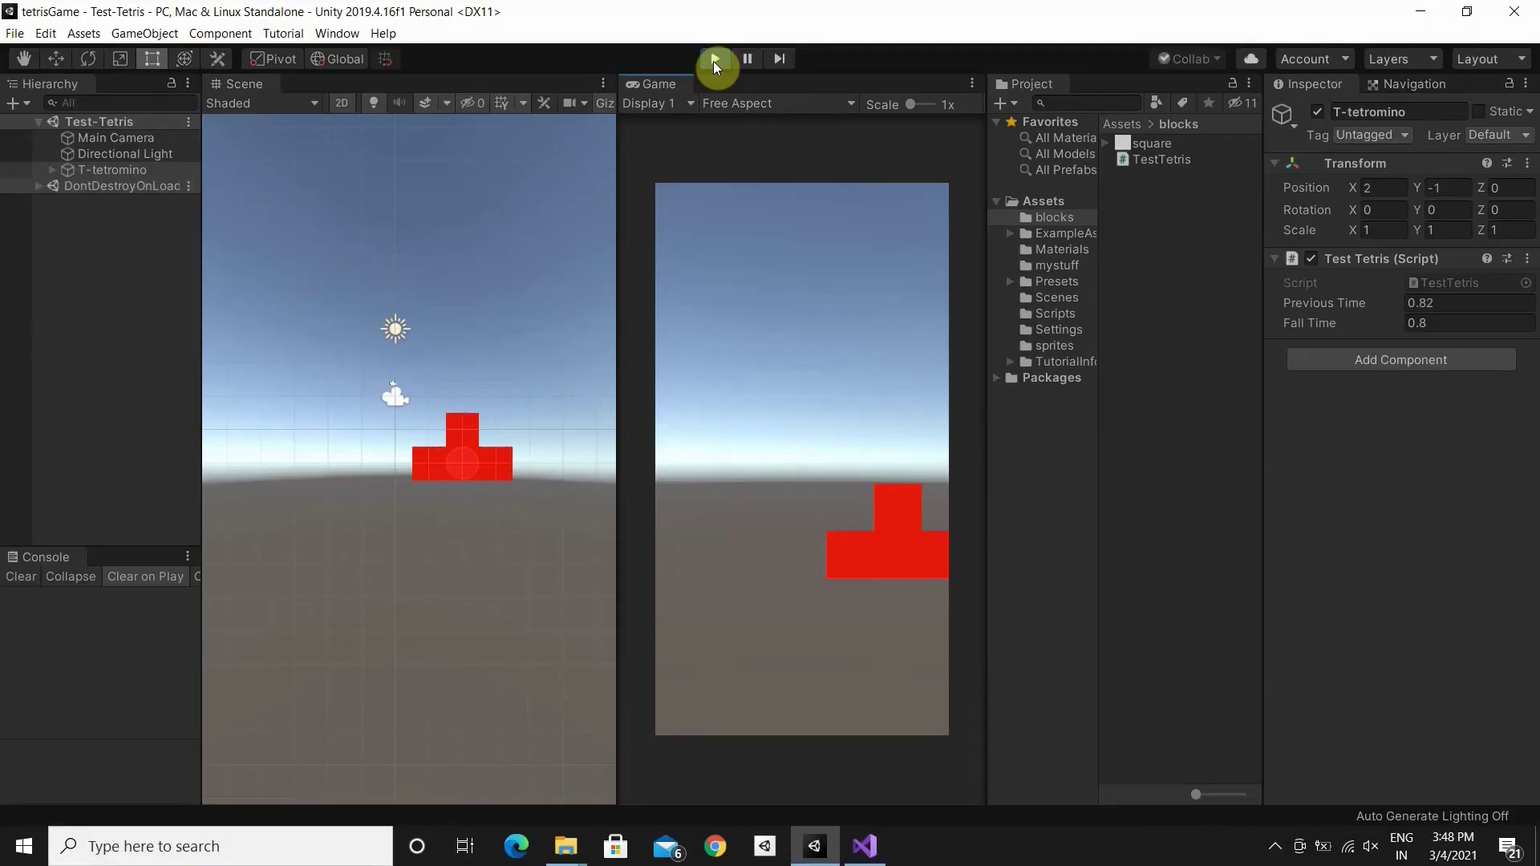
pyautogui.press('Left')
pyautogui.press('Left')
pyautogui.press('Left')
pyautogui.press('Right')
pyautogui.press('Right')
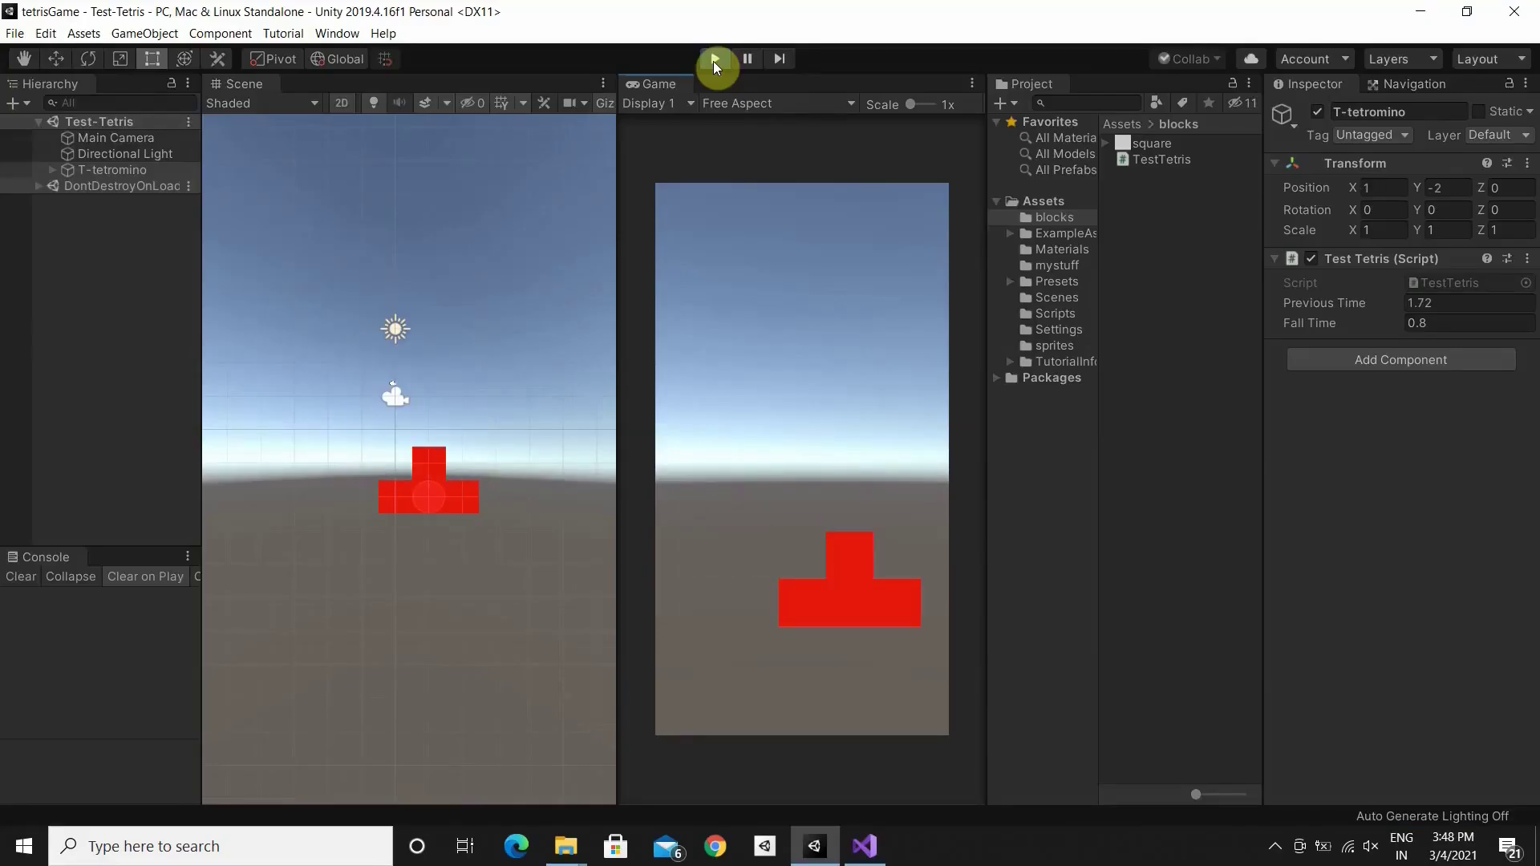
pyautogui.press('Left')
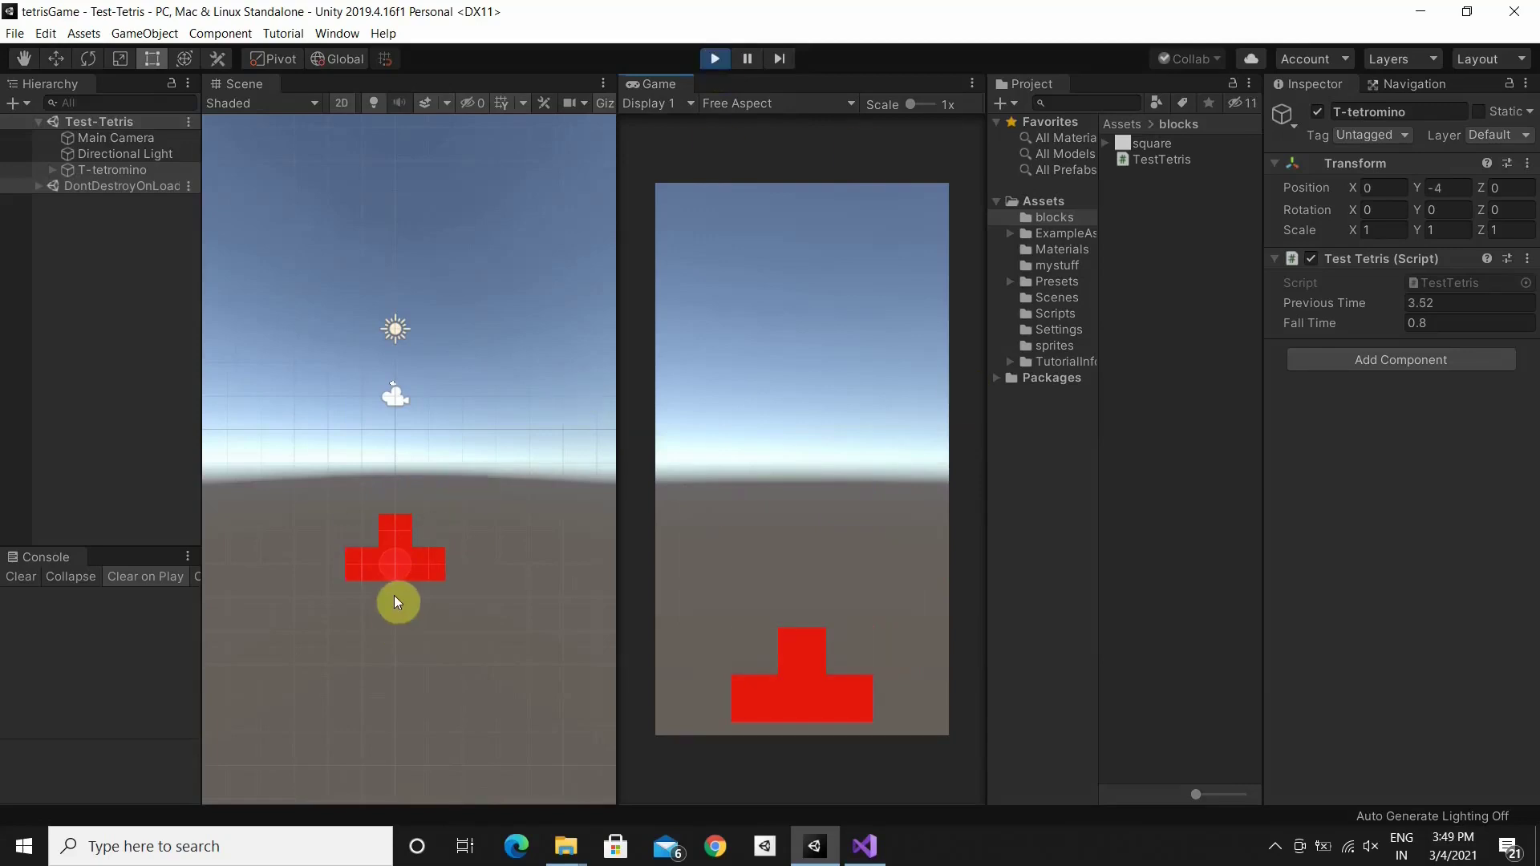
pyautogui.click(715, 60)
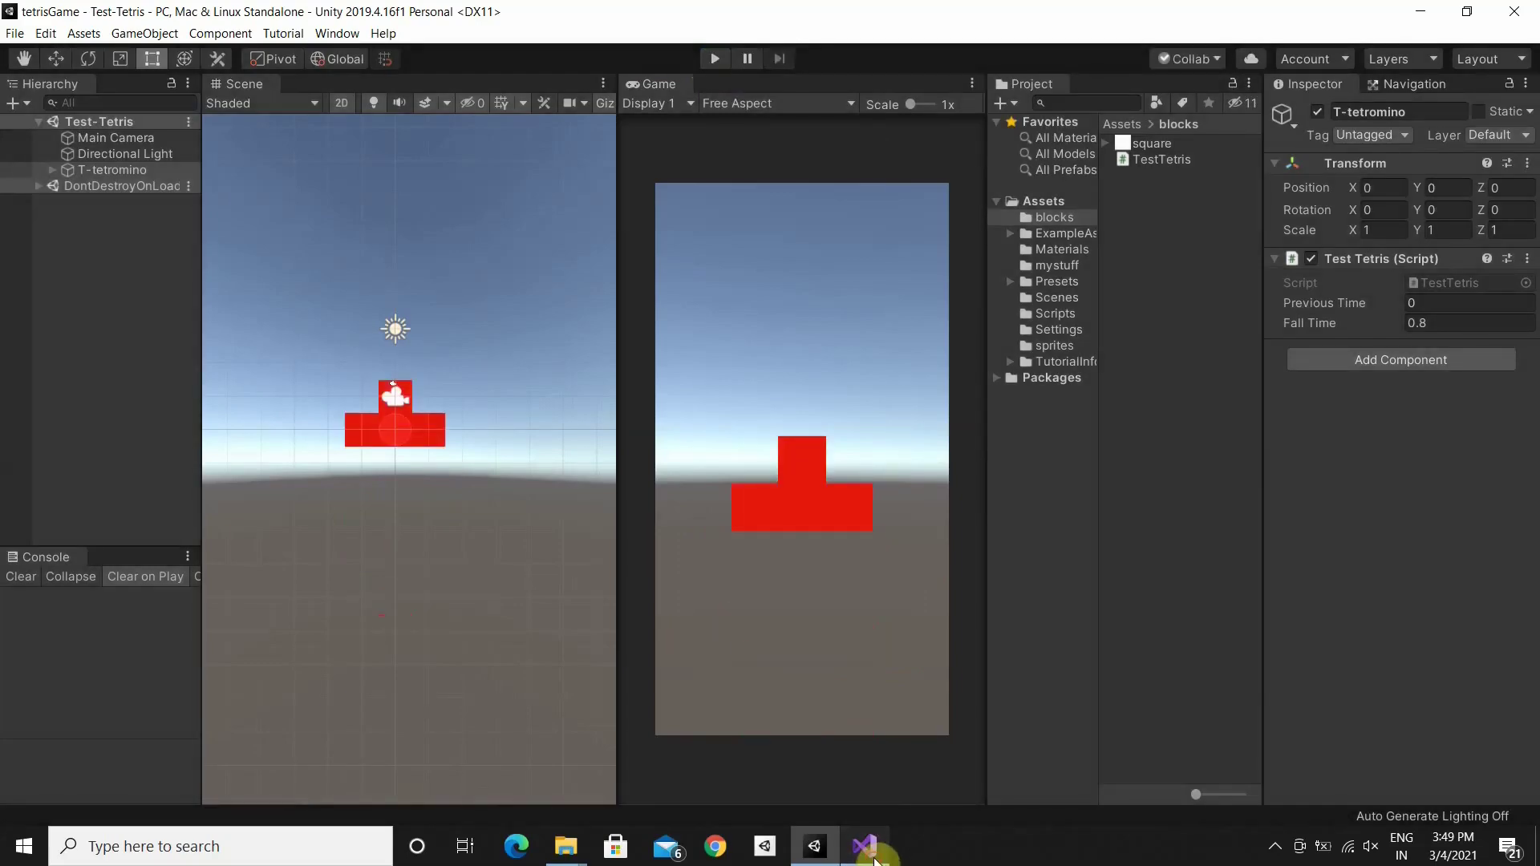
# In TestTetris line 31, replace the timer's fallTime with (Input.GetKey(KeyCode.DownArrow) ? fallTime /10 : fallTime)
pyautogui.click(872, 846)
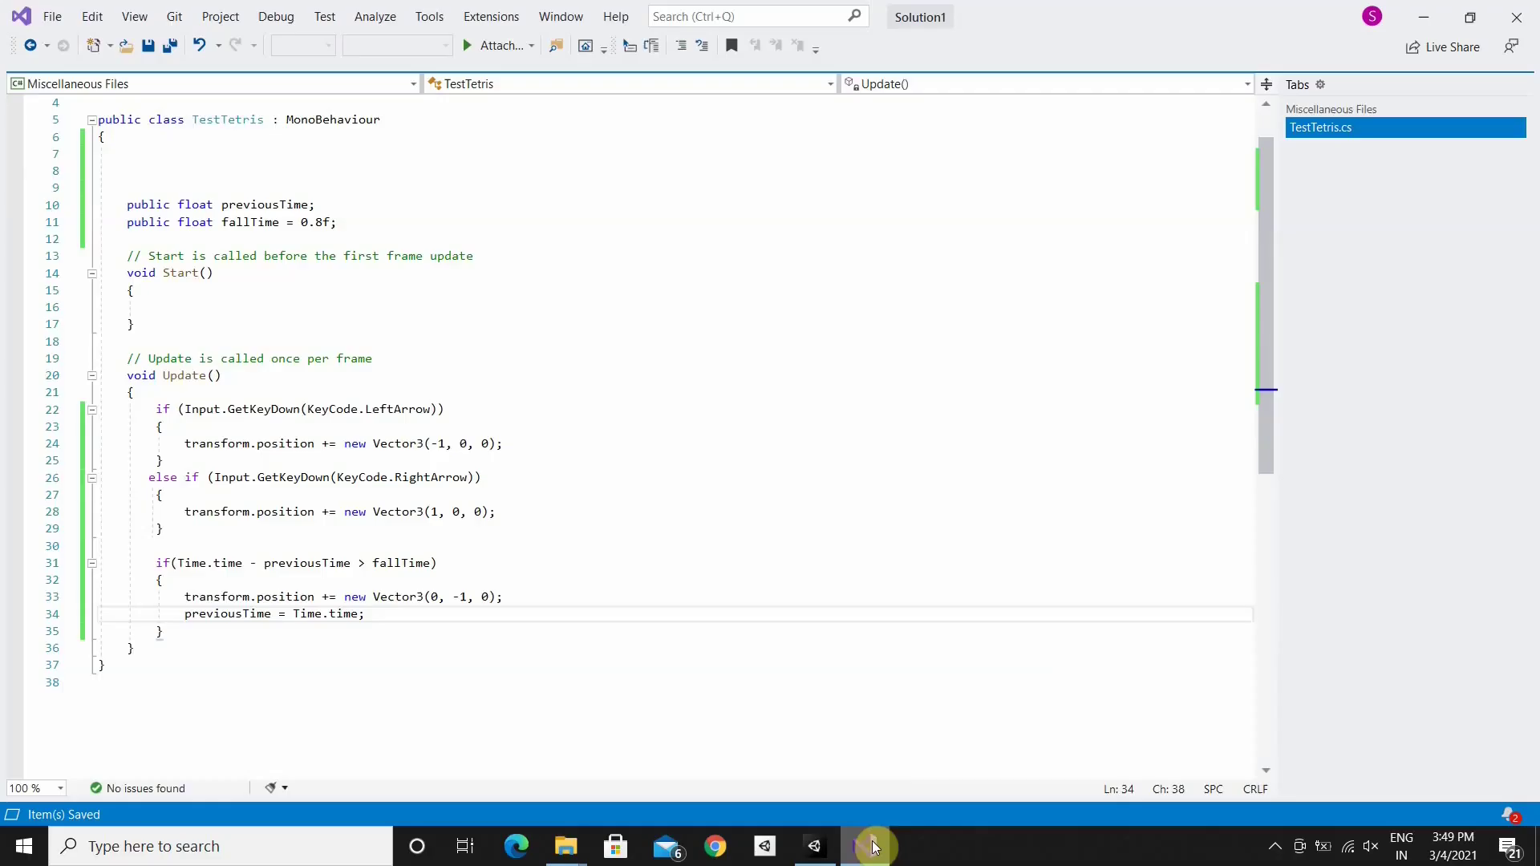
pyautogui.click(432, 563)
pyautogui.press('BackSpace')
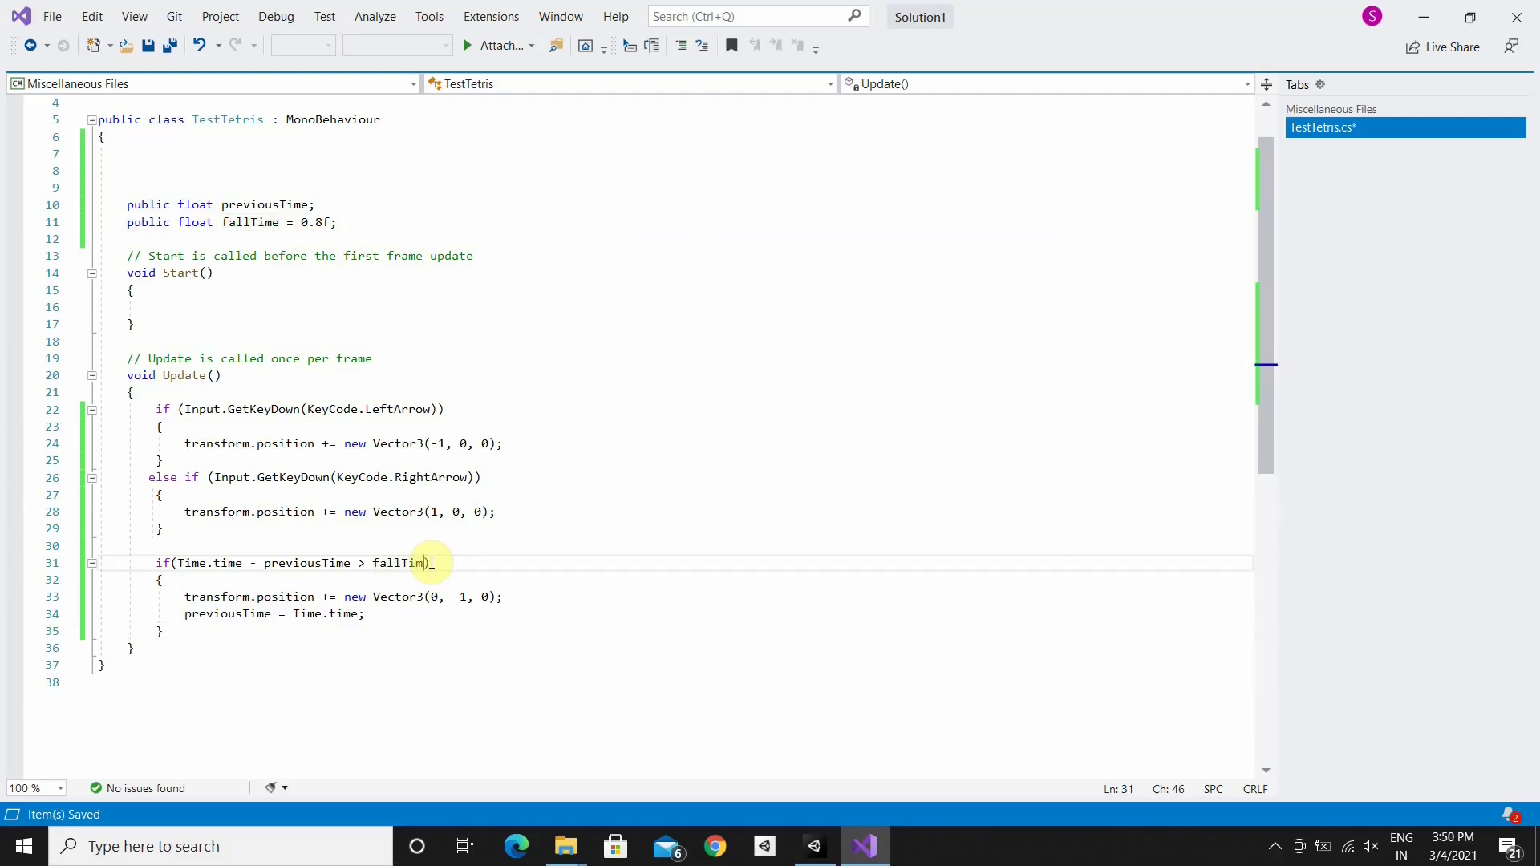
pyautogui.press('BackSpace')
pyautogui.press('BackSpace')
pyautogui.press('BackSpace')
pyautogui.press('BackSpace')
pyautogui.press('BackSpace')
pyautogui.press('BackSpace')
pyautogui.press('BackSpace')
pyautogui.write('(')
pyautogui.write(')')
pyautogui.press('Left')
pyautogui.write('ime > (I')
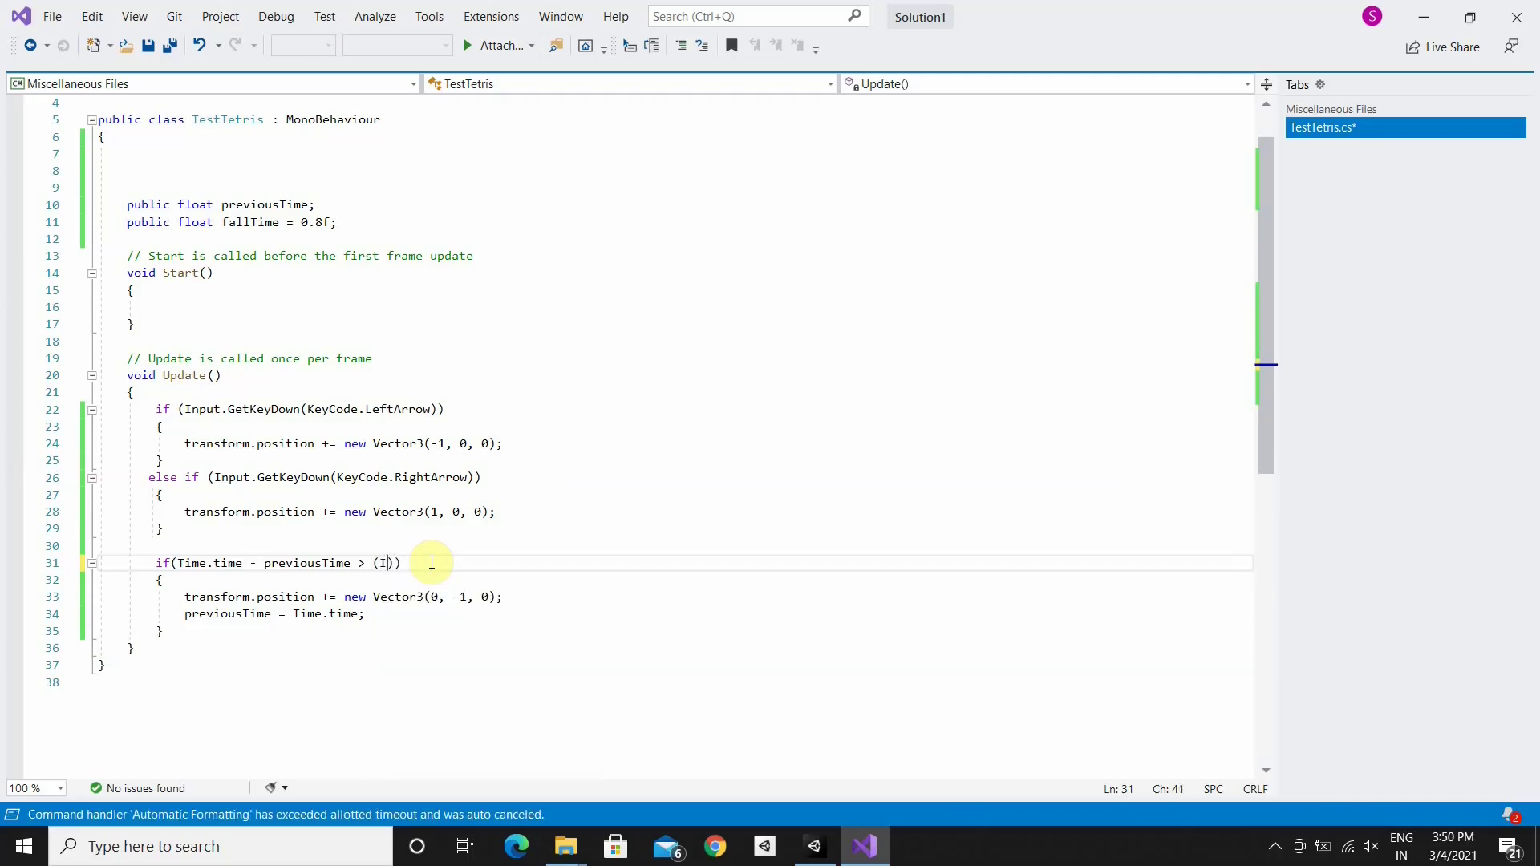
pyautogui.write('nputt.Gee')
pyautogui.press('BackSpace')
pyautogui.press('BackSpace')
pyautogui.press('BackSpace')
pyautogui.press('BackSpace')
pyautogui.write('.Get')
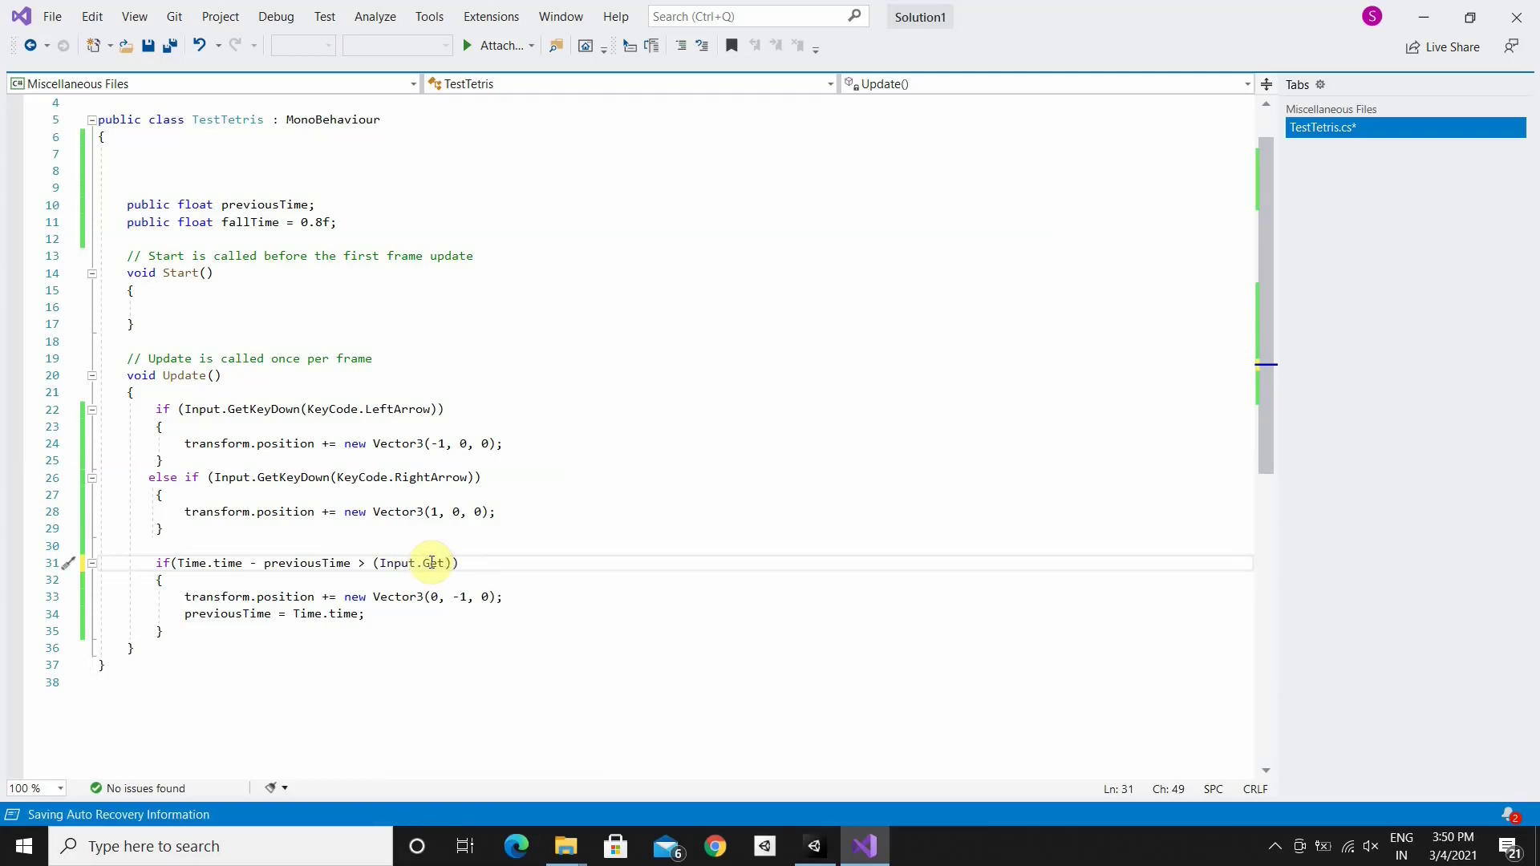
pyautogui.write('Key(Key')
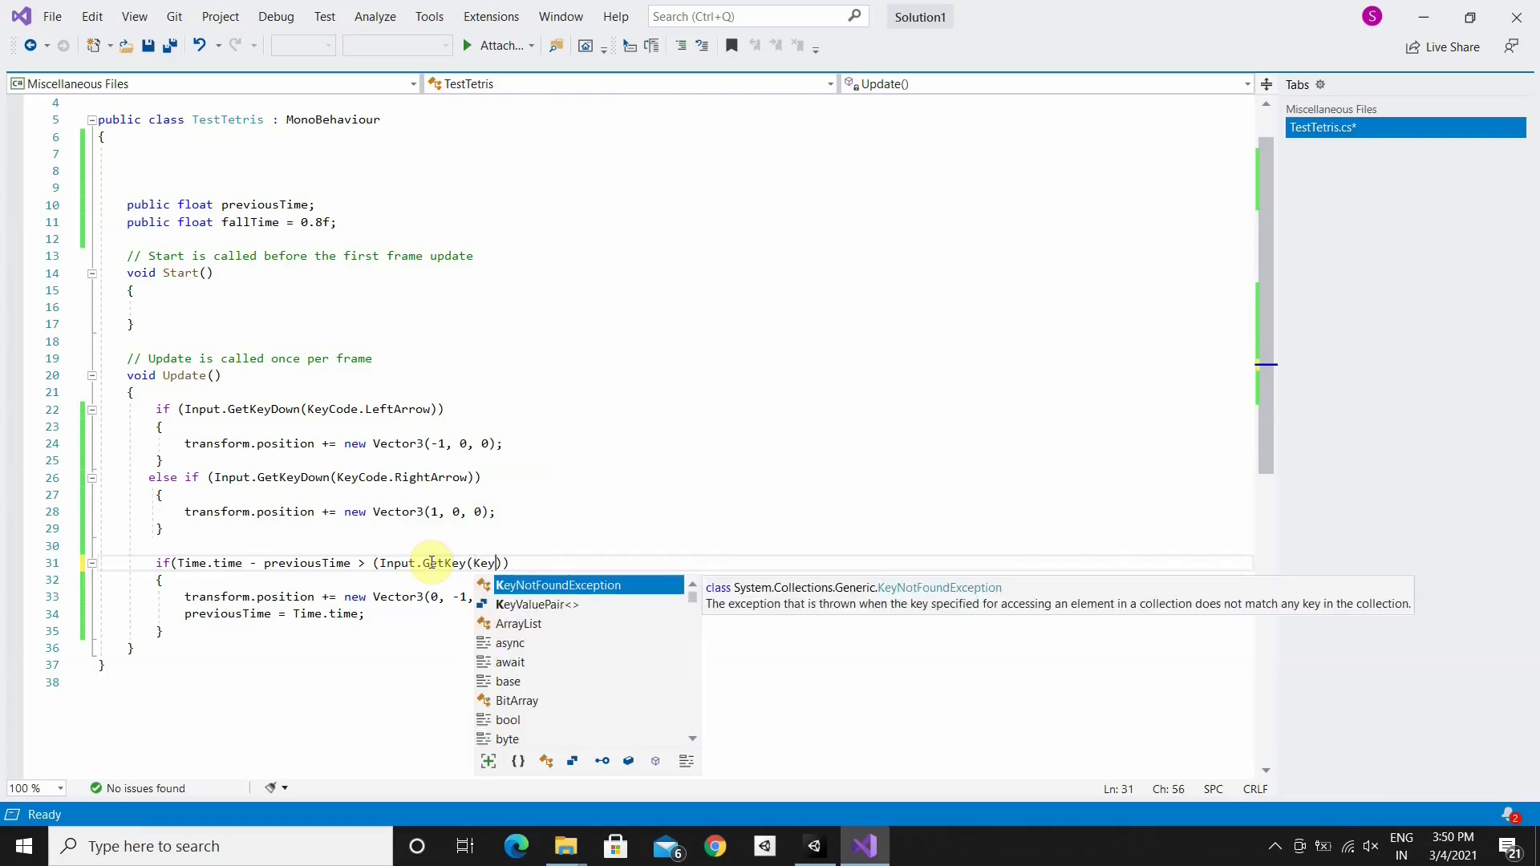
pyautogui.write('Code.DownA')
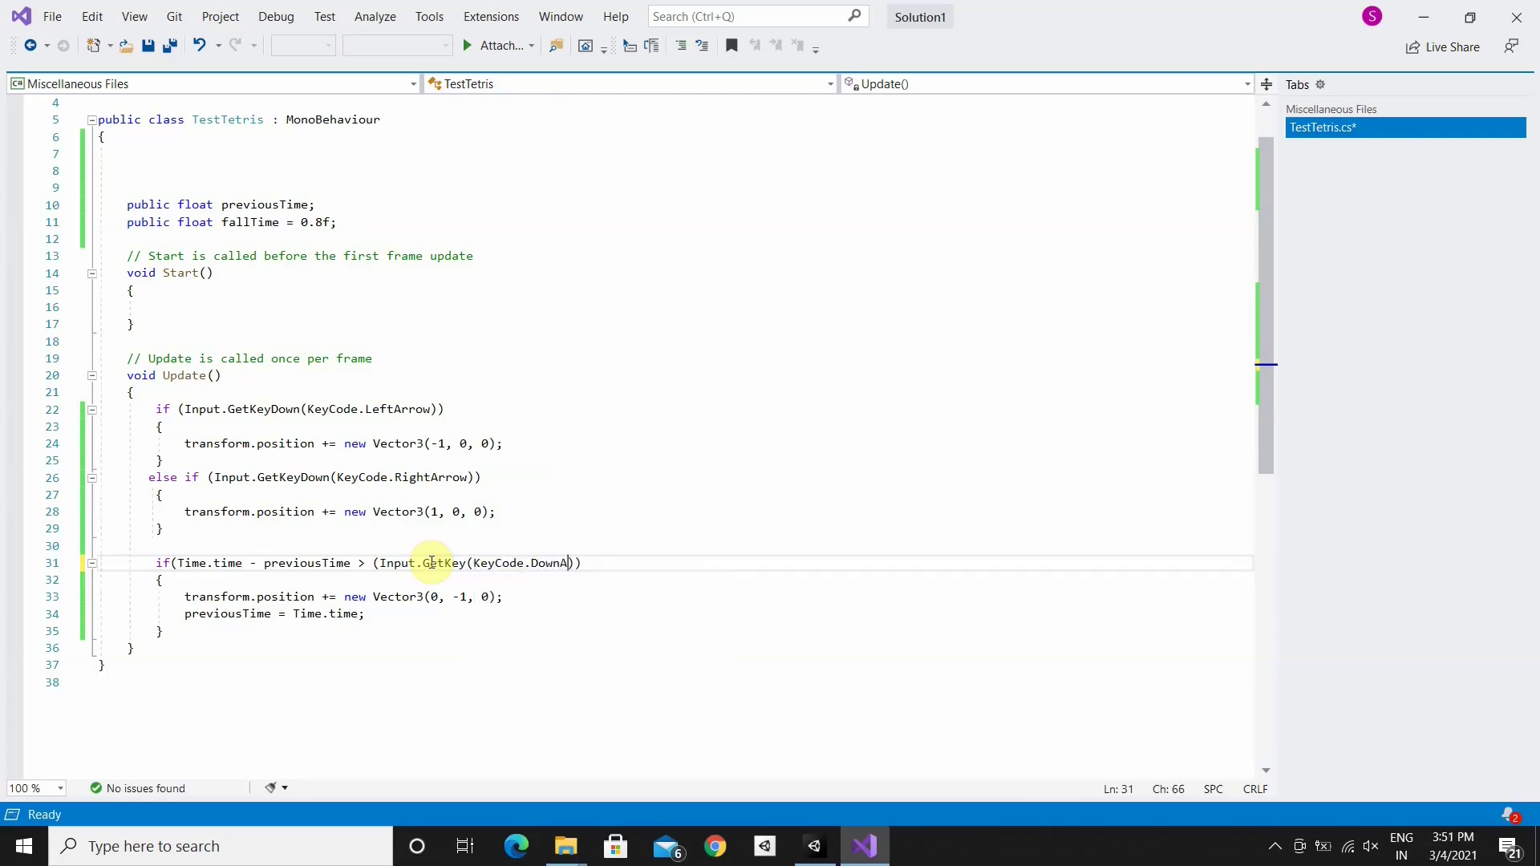
pyautogui.write('rrow) ')
pyautogui.write('? fallTime /10')
pyautogui.write(' : fallTime')
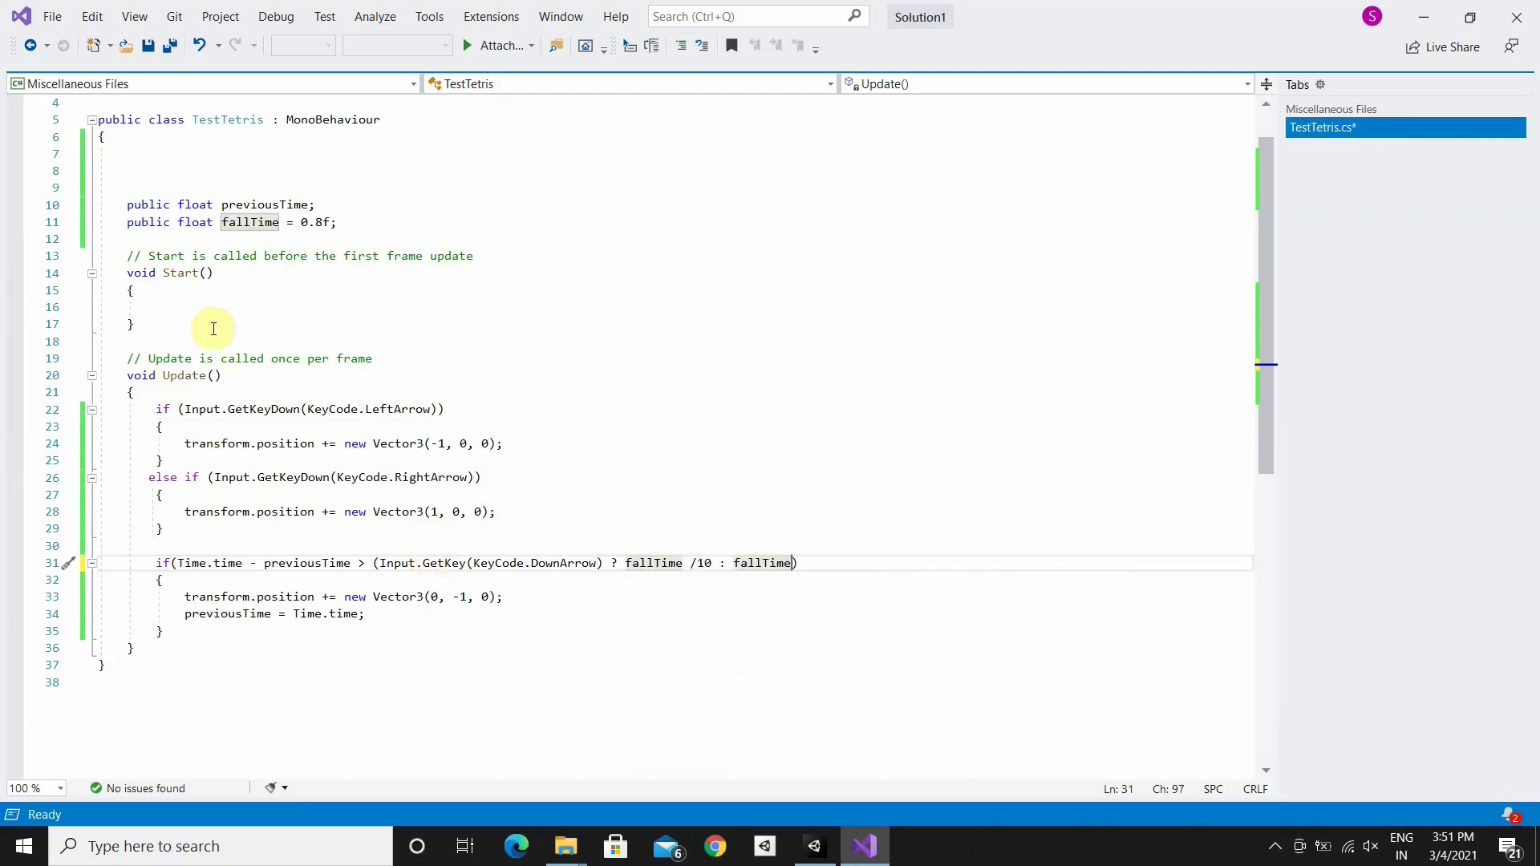
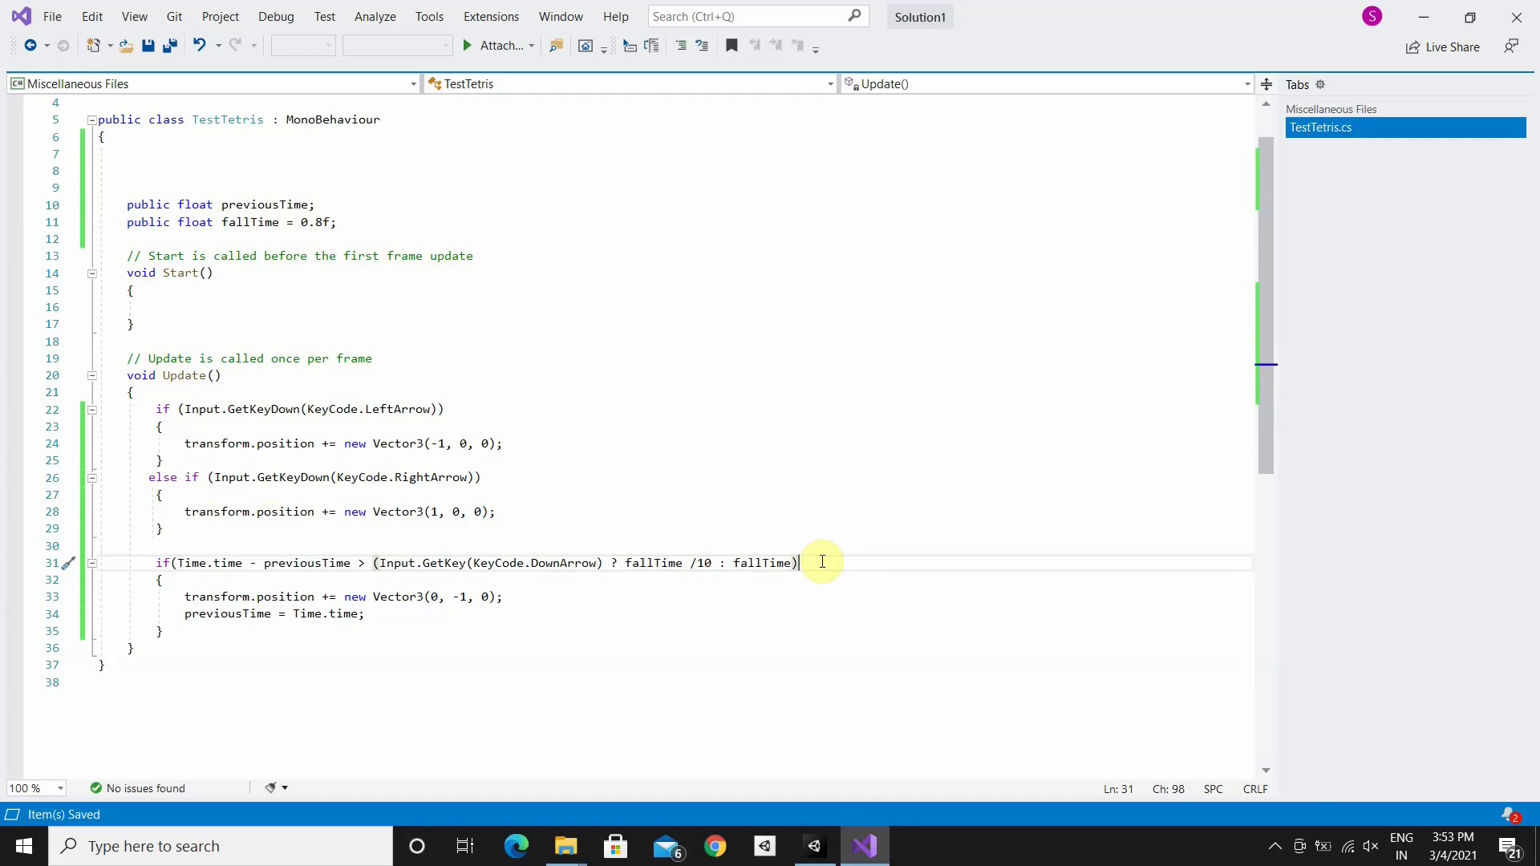
# Edit the fall-time condition on line 31, save TestTetris.cs, and check it in Unity
pyautogui.click(730, 563)
pyautogui.press('BackSpace')
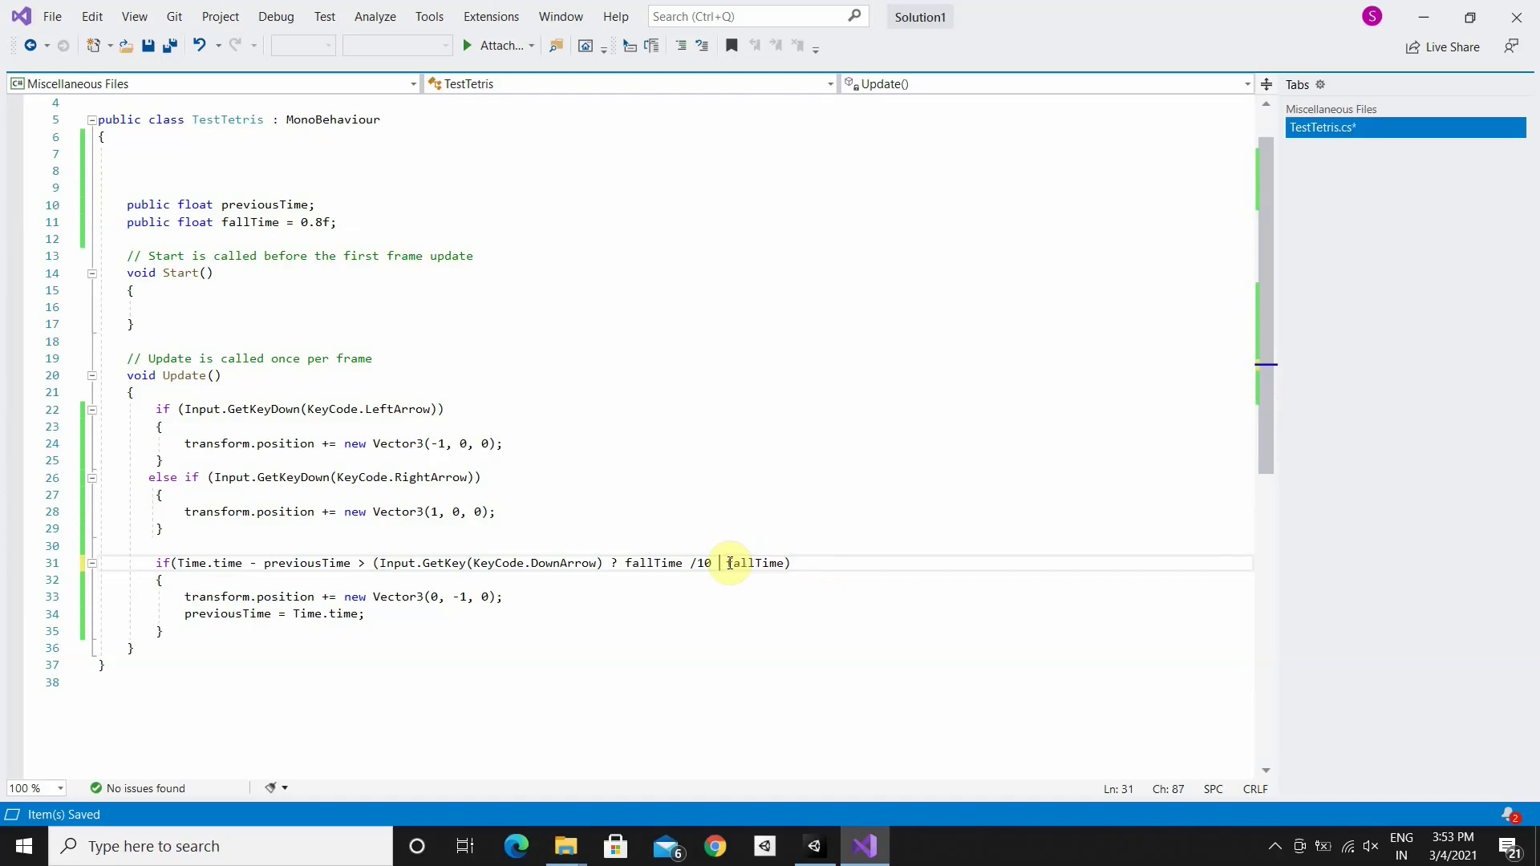
pyautogui.write(';')
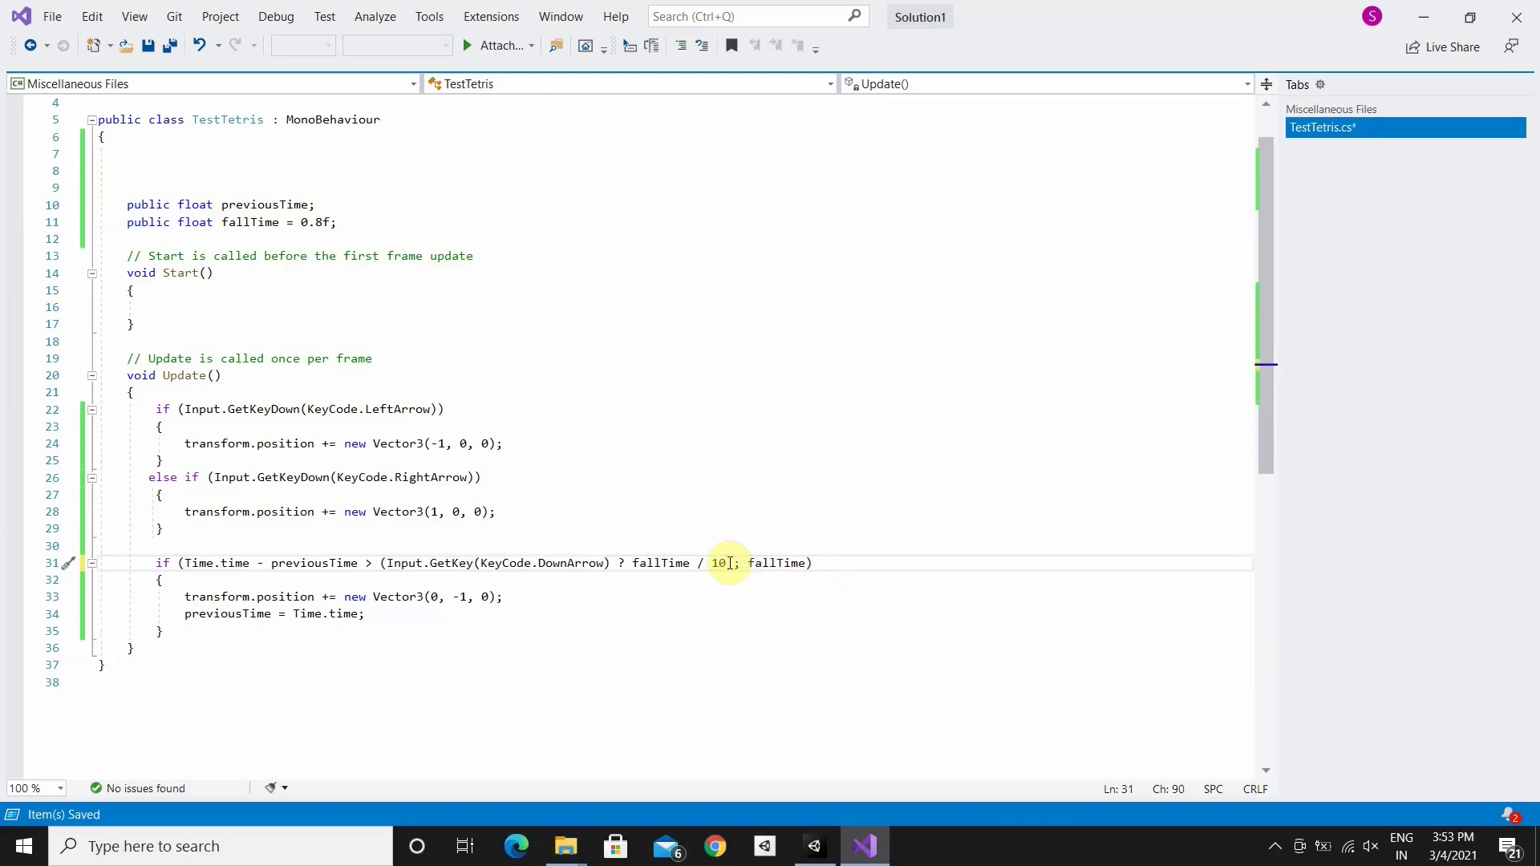
pyautogui.hotkey('ctrl', 's')
pyautogui.click(822, 842)
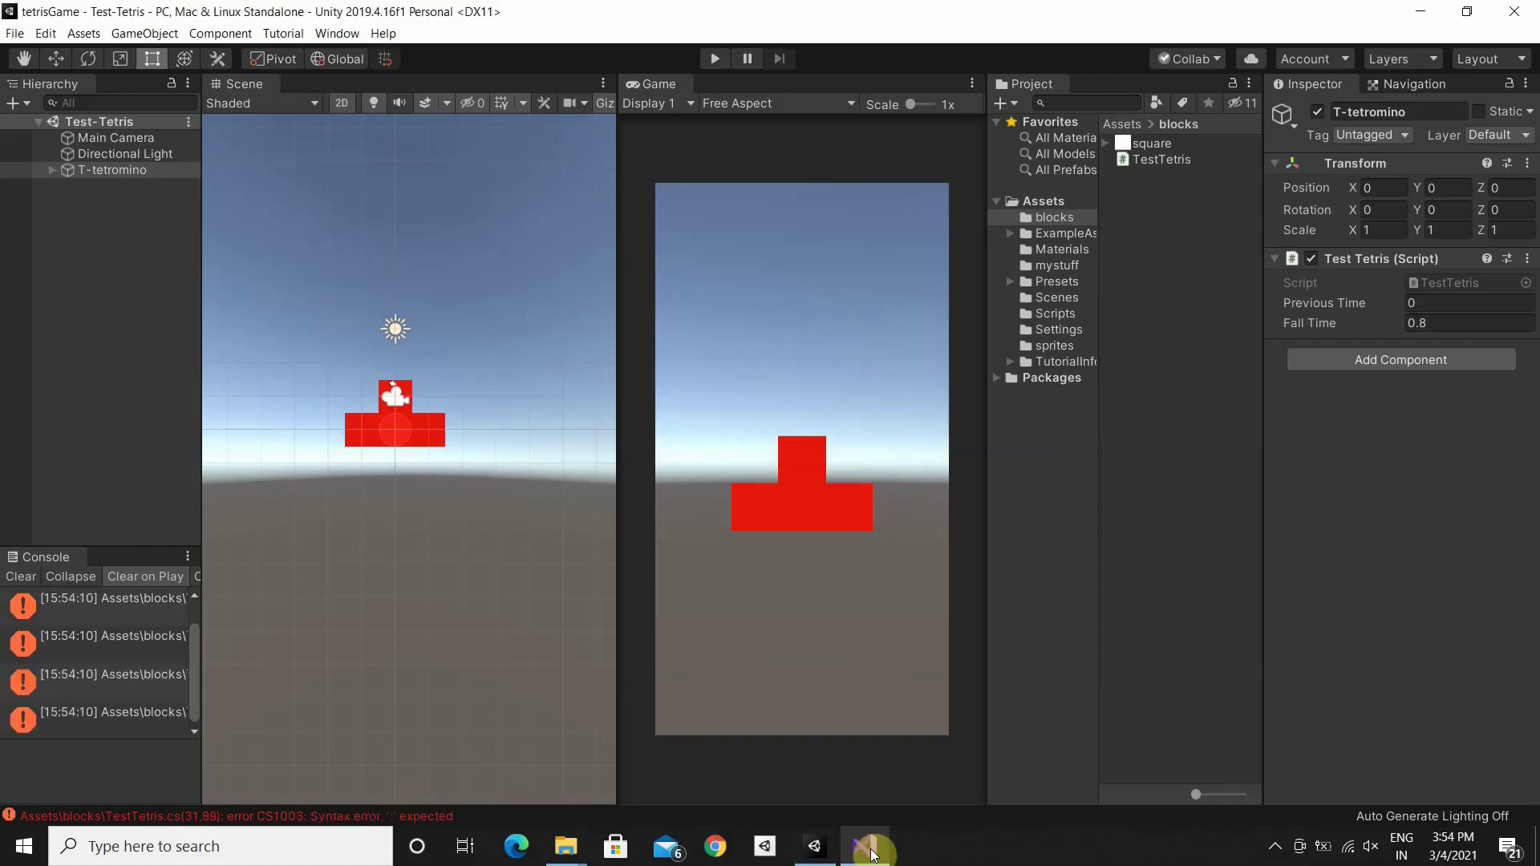
# Correct line 31 to end '? fallTime / 10 : fallTime)', save, and return to Unity
pyautogui.click(871, 852)
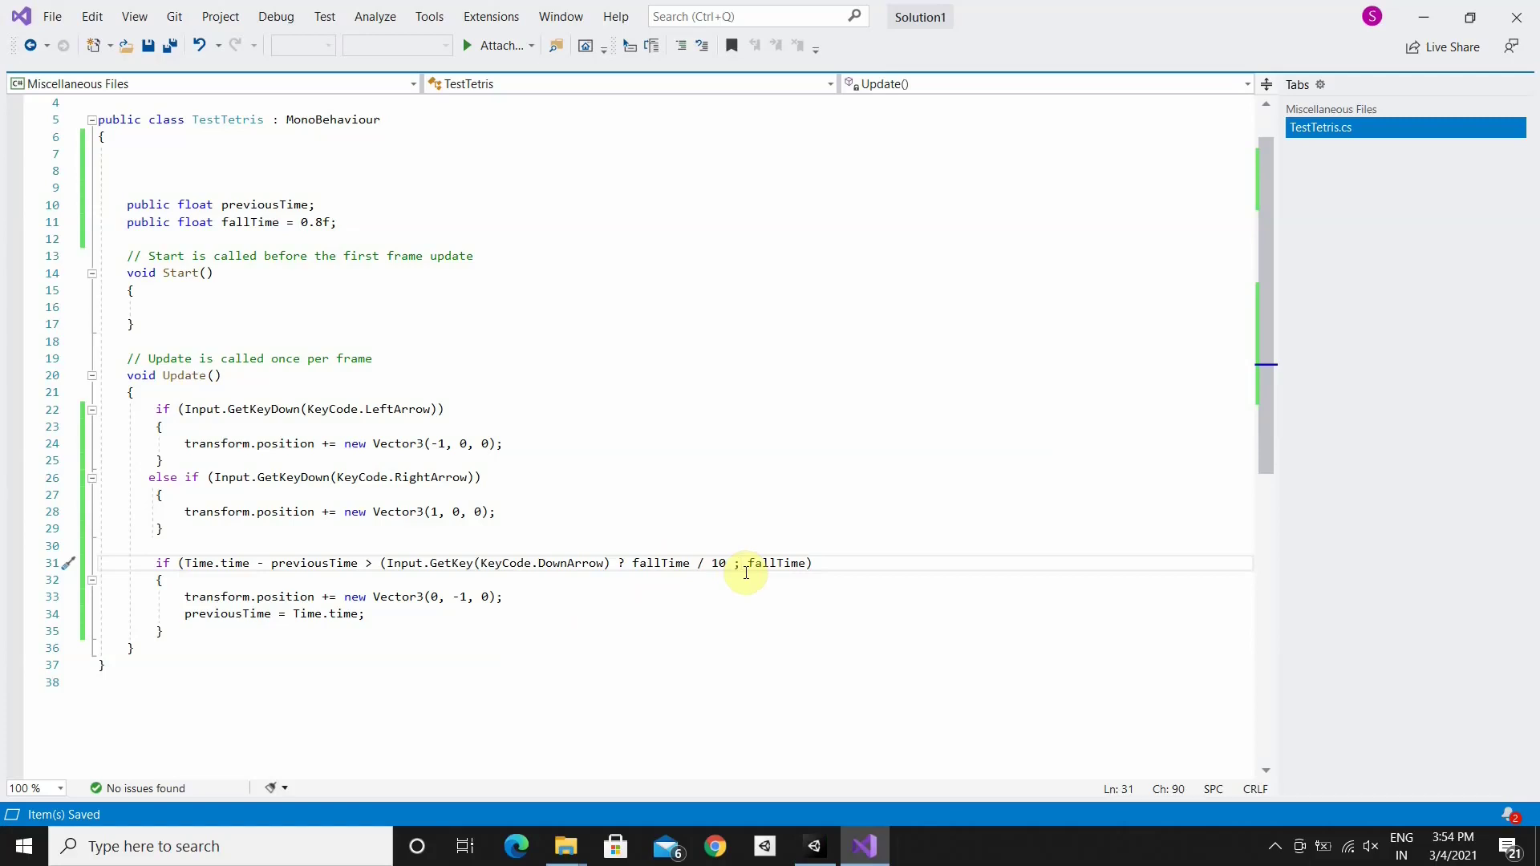
pyautogui.press('BackSpace')
pyautogui.write(':')
pyautogui.click(831, 560)
pyautogui.write(')')
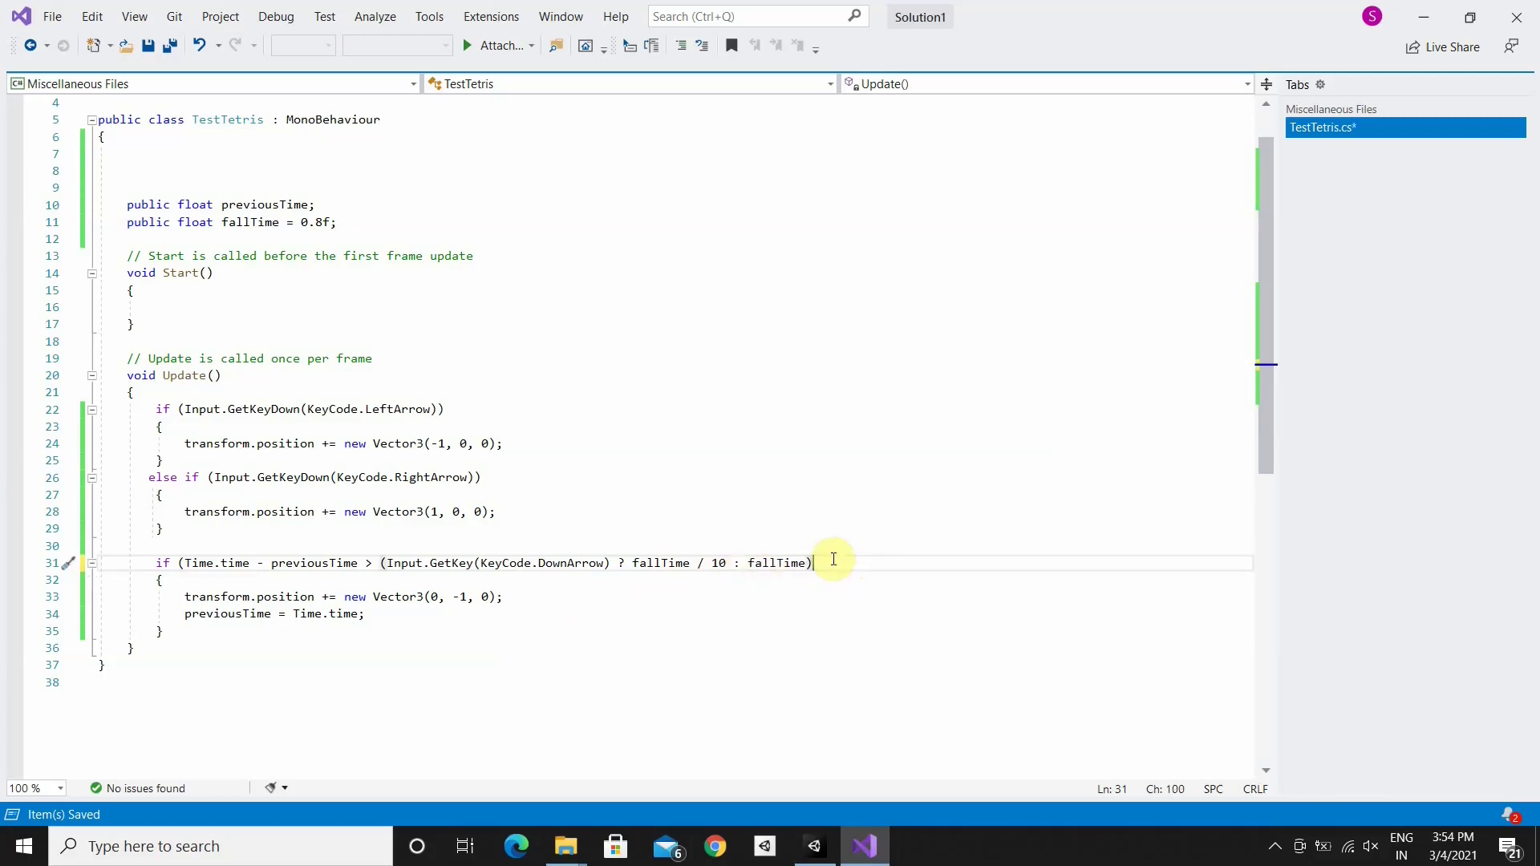
pyautogui.hotkey('ctrl', 's')
pyautogui.click(817, 843)
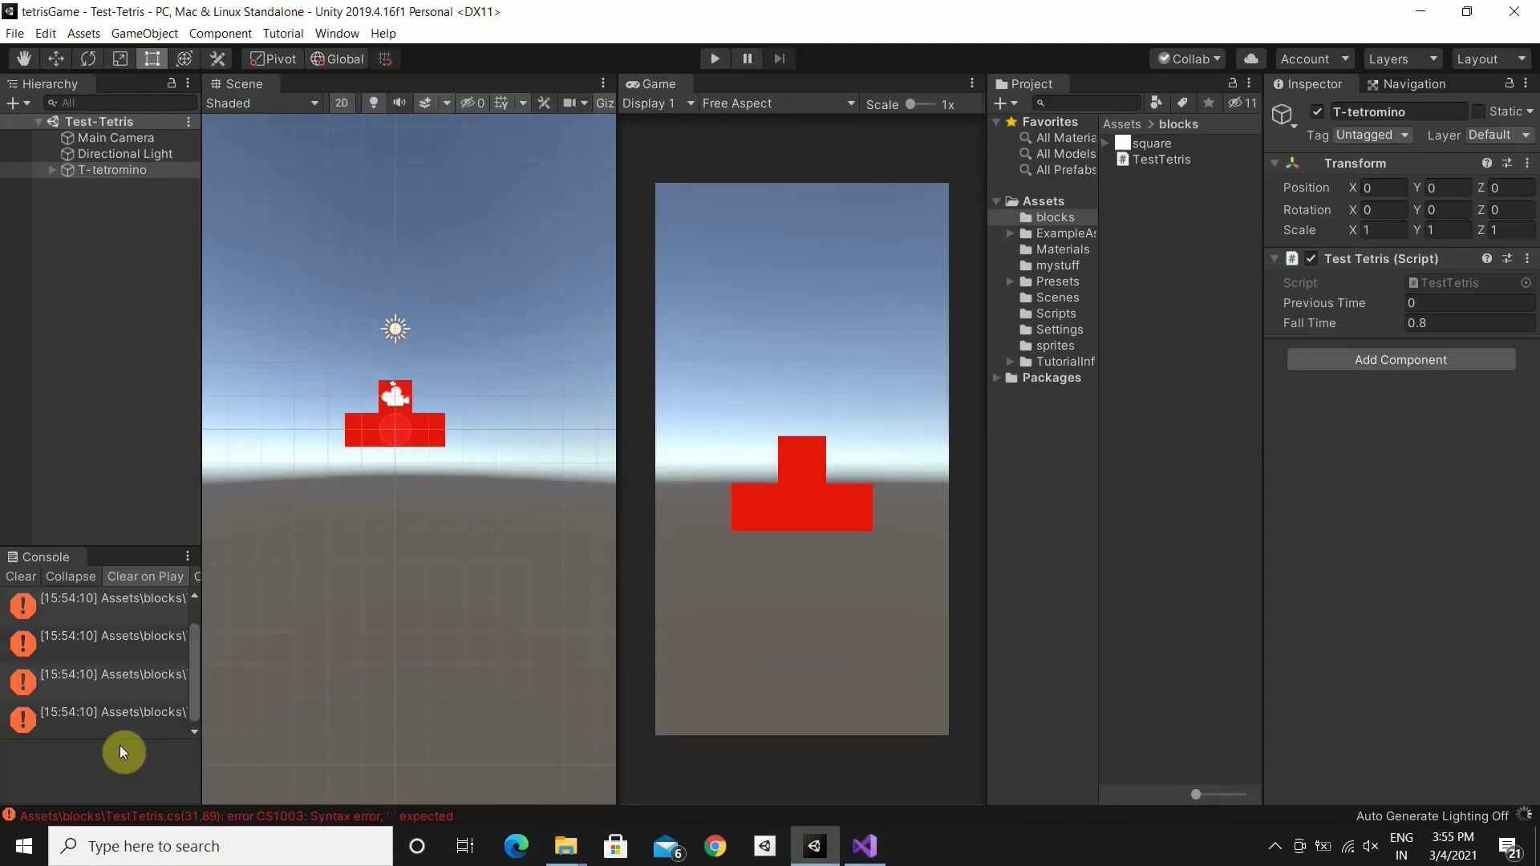
# Start play mode, move the T-tetromino left twice and speed its drop with Down
pyautogui.click(710, 60)
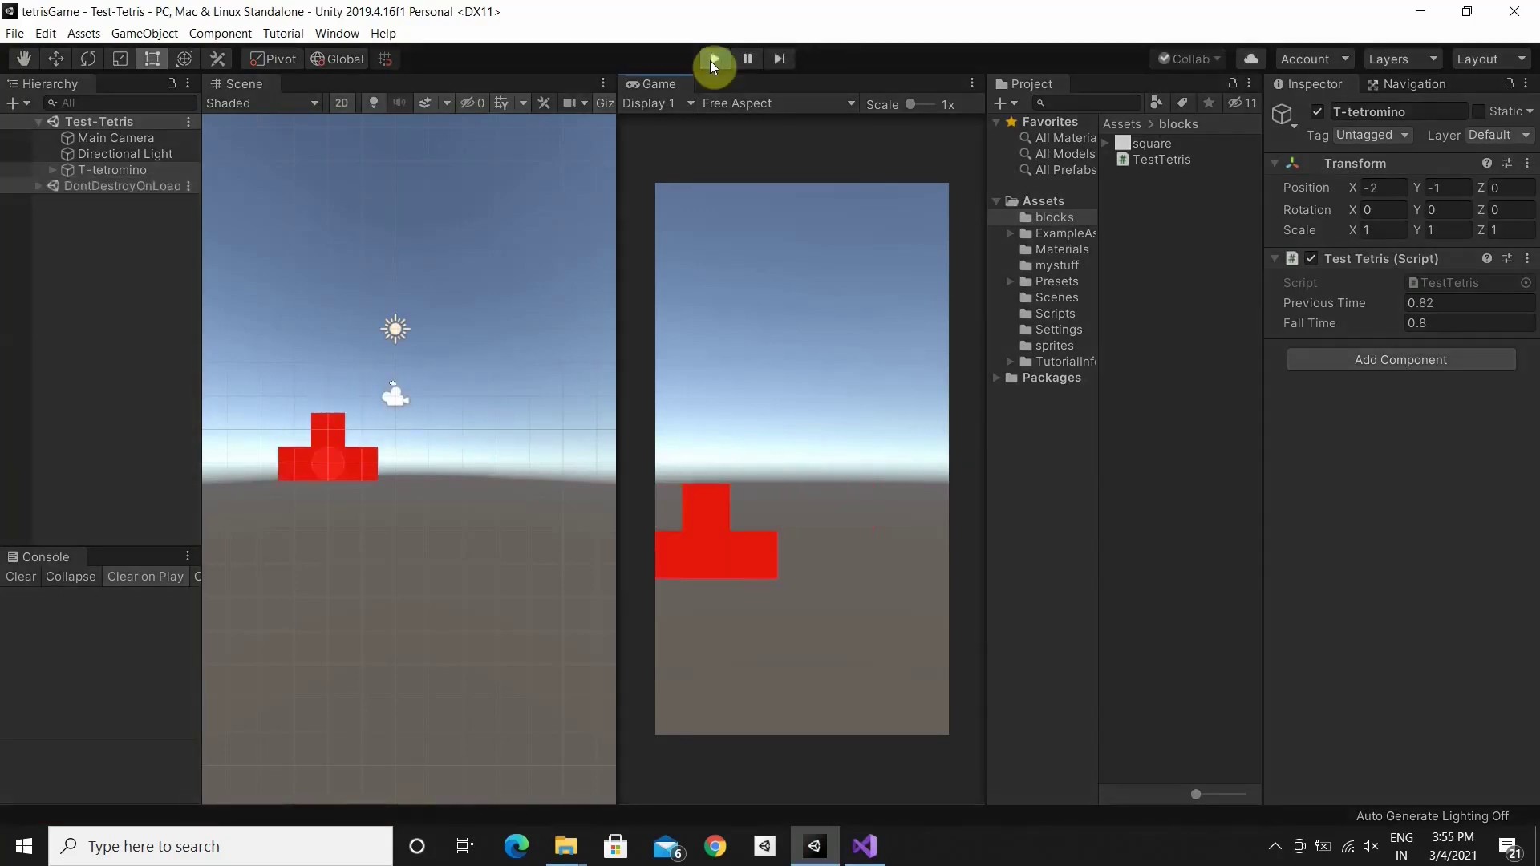
pyautogui.press('Left')
pyautogui.press('Left')
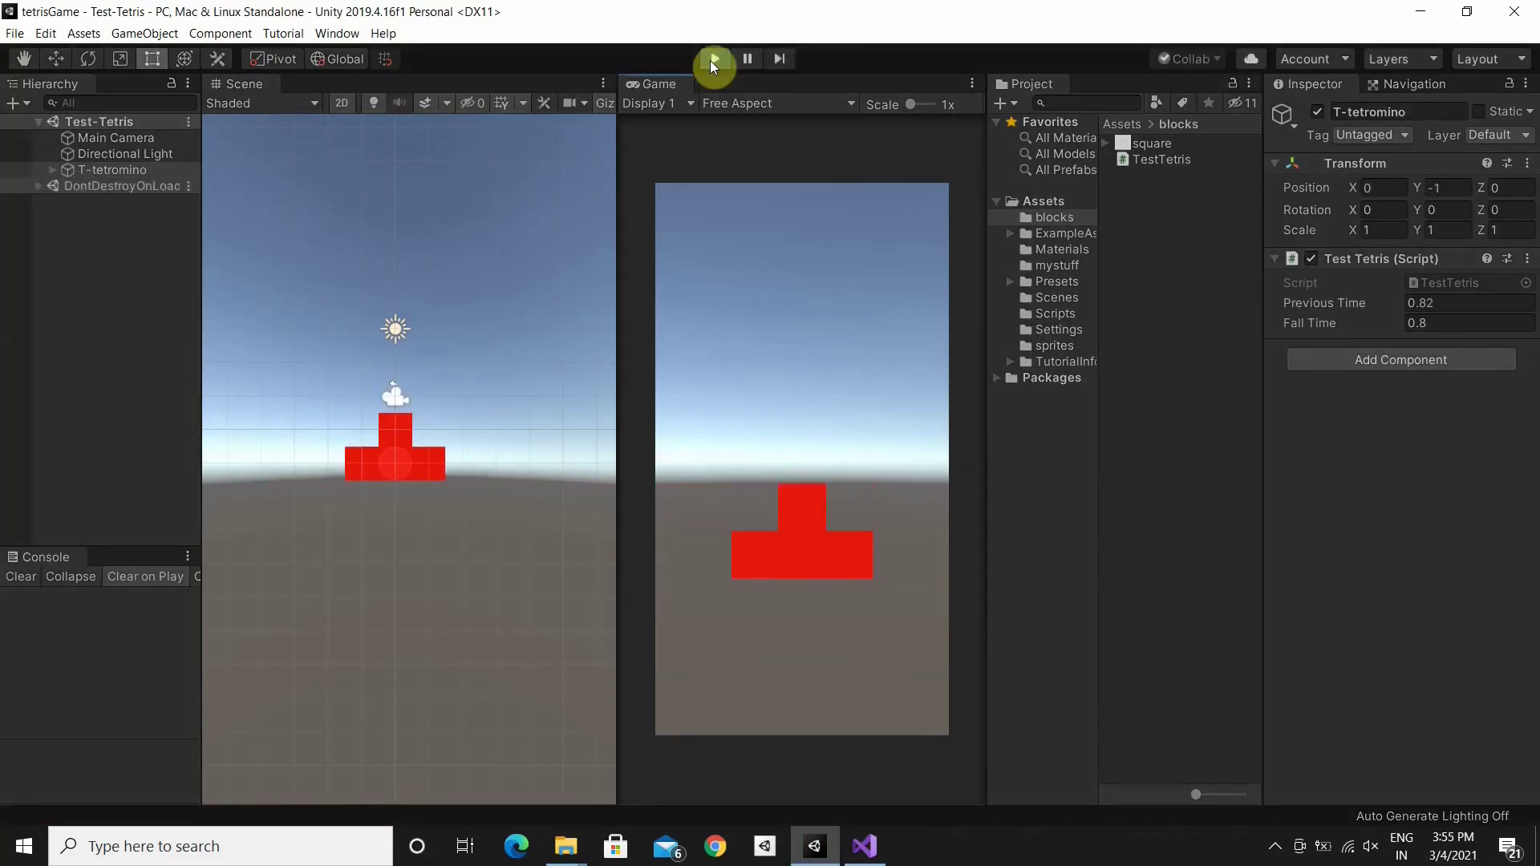
pyautogui.press('Left')
pyautogui.press('Left')
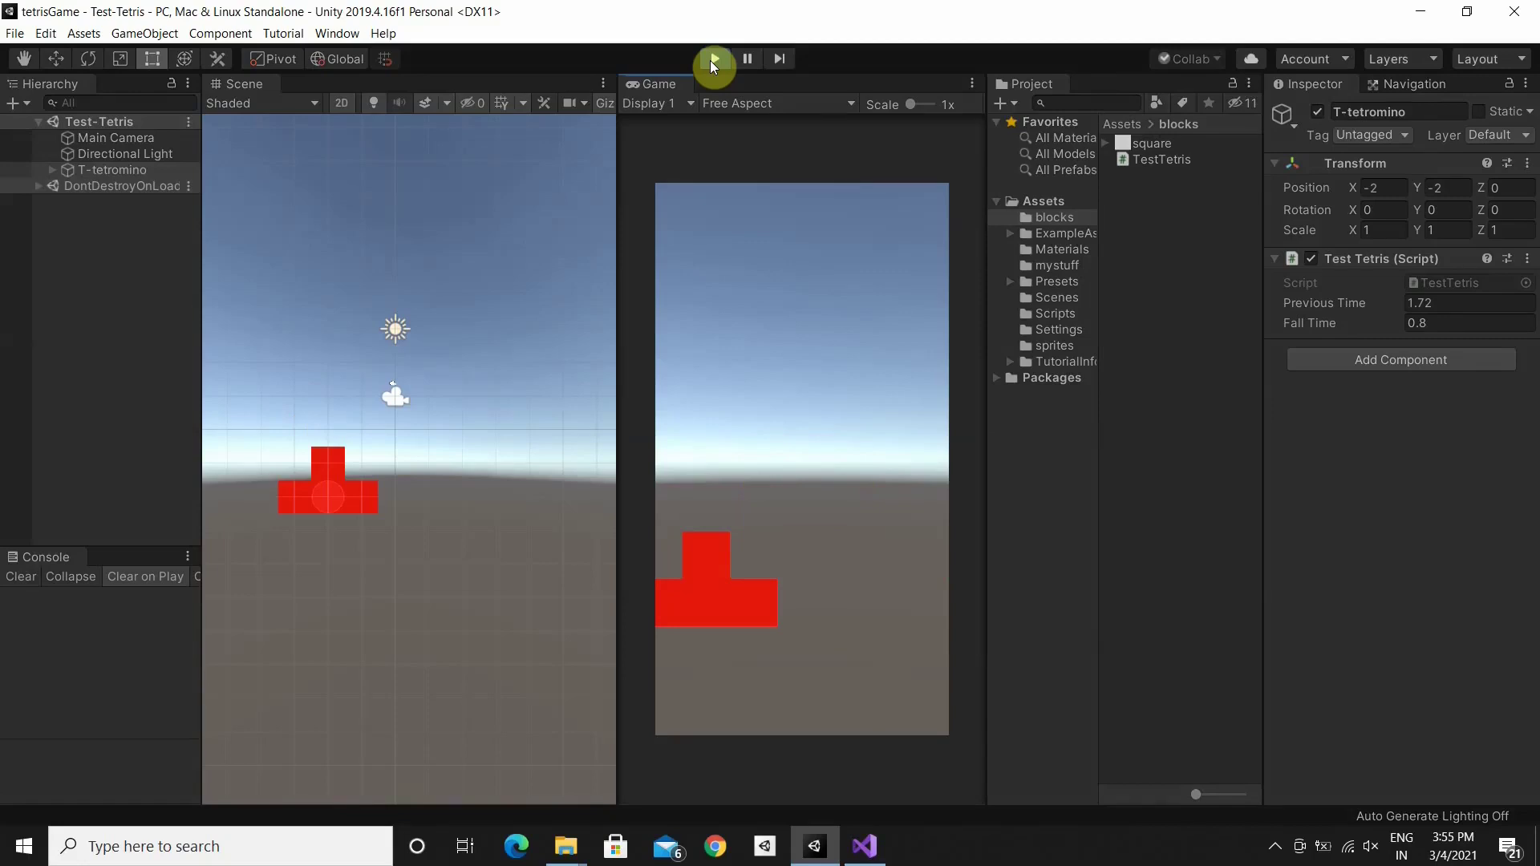
pyautogui.press('Down')
pyautogui.press('Down')
pyautogui.press('Down')
pyautogui.press('Down')
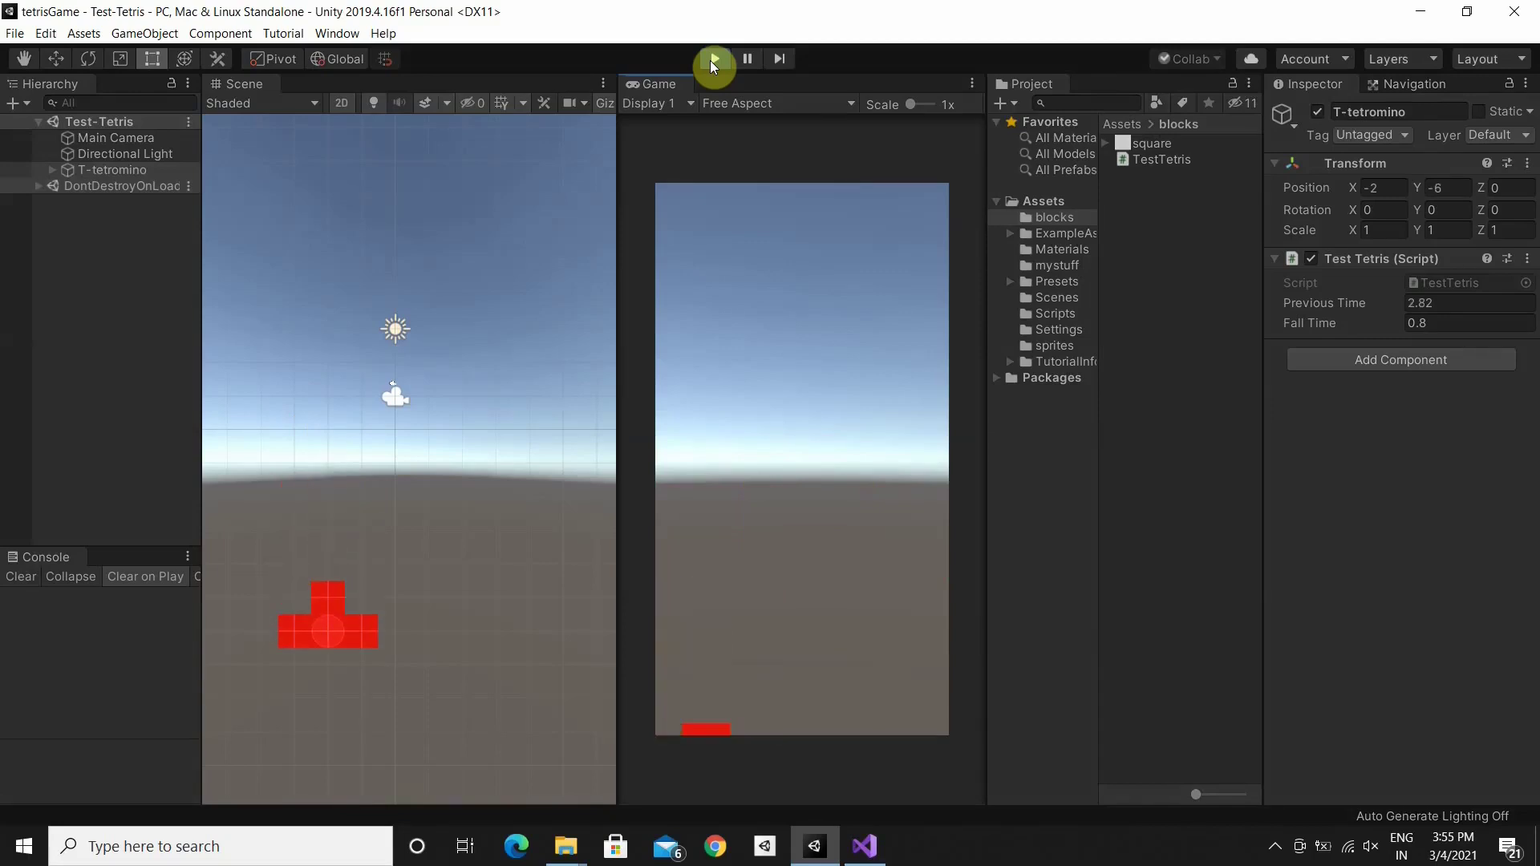
pyautogui.press('Down')
pyautogui.press('Down')
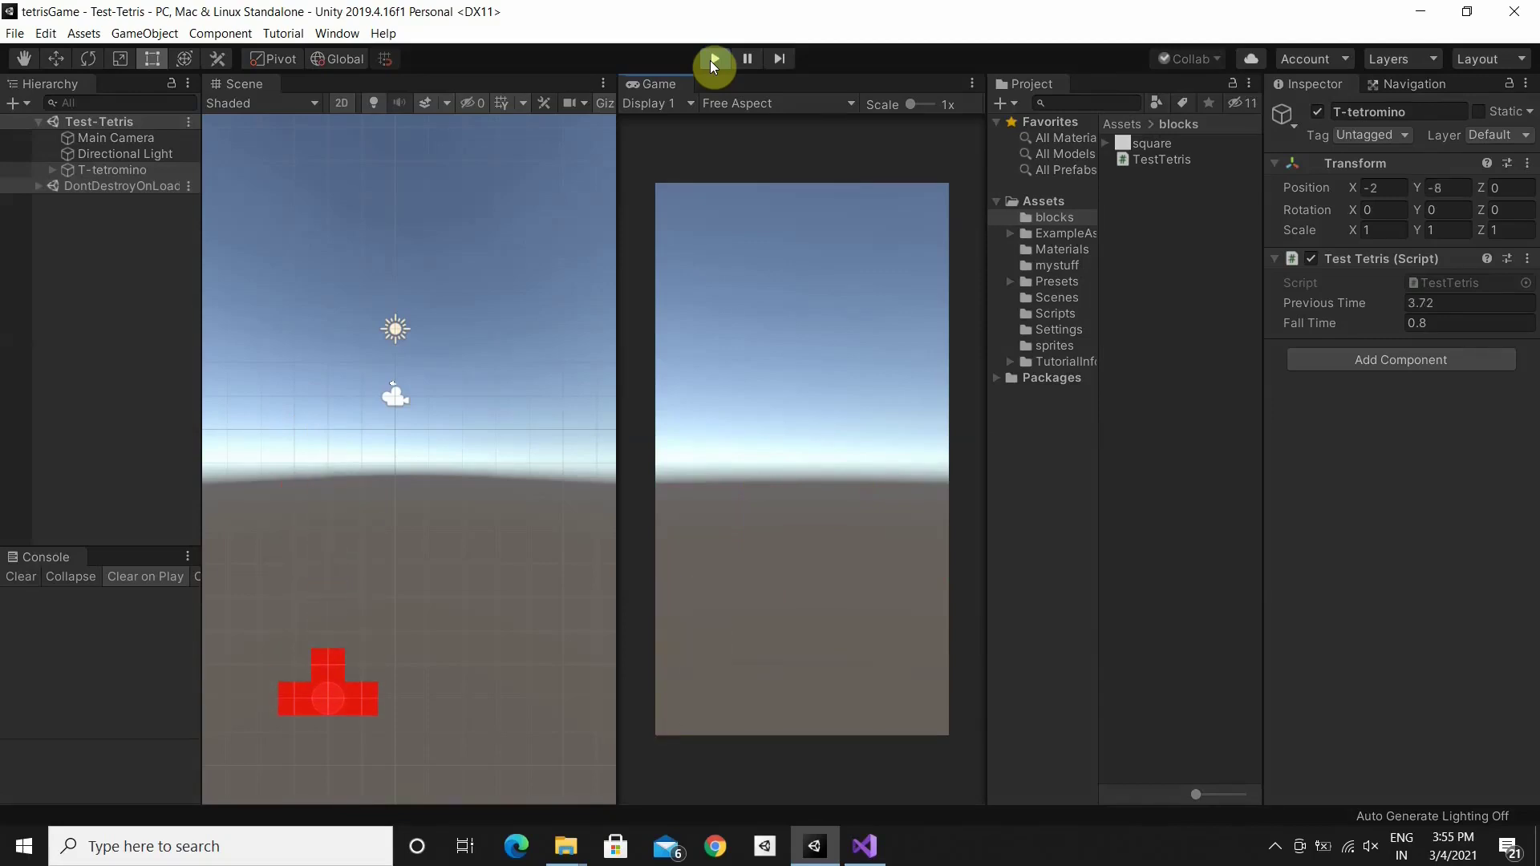
pyautogui.press('Down')
pyautogui.press('Down')
pyautogui.press('Down')
# Shift the falling piece left and right, follow it down to Y -20, then stop play mode
pyautogui.press('Left')
pyautogui.press('Left')
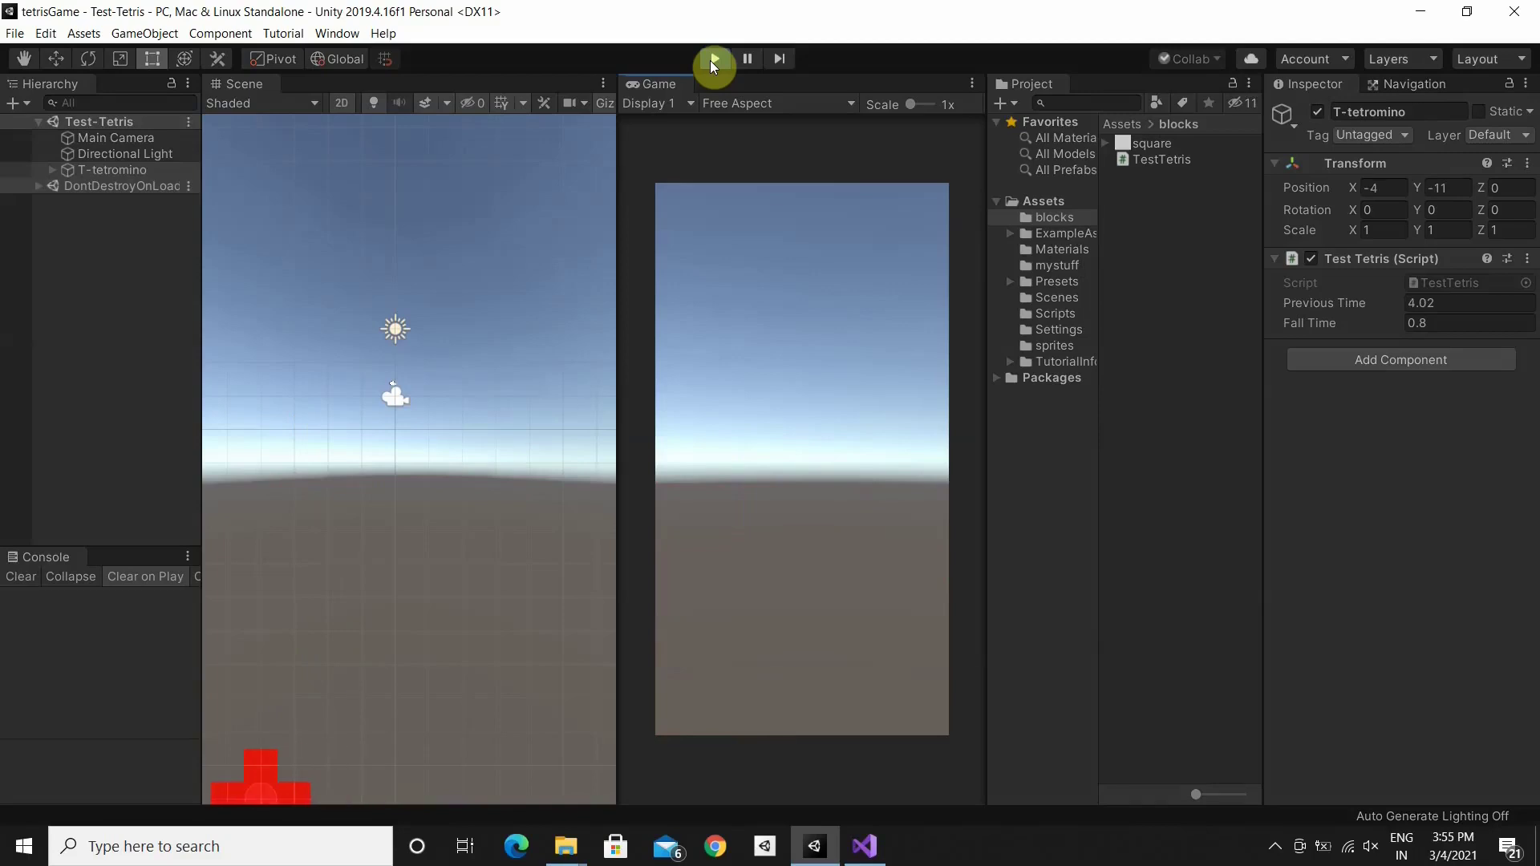
pyautogui.press('Left')
pyautogui.press('Right')
pyautogui.press('Right')
pyautogui.press('Right')
pyautogui.press('Right')
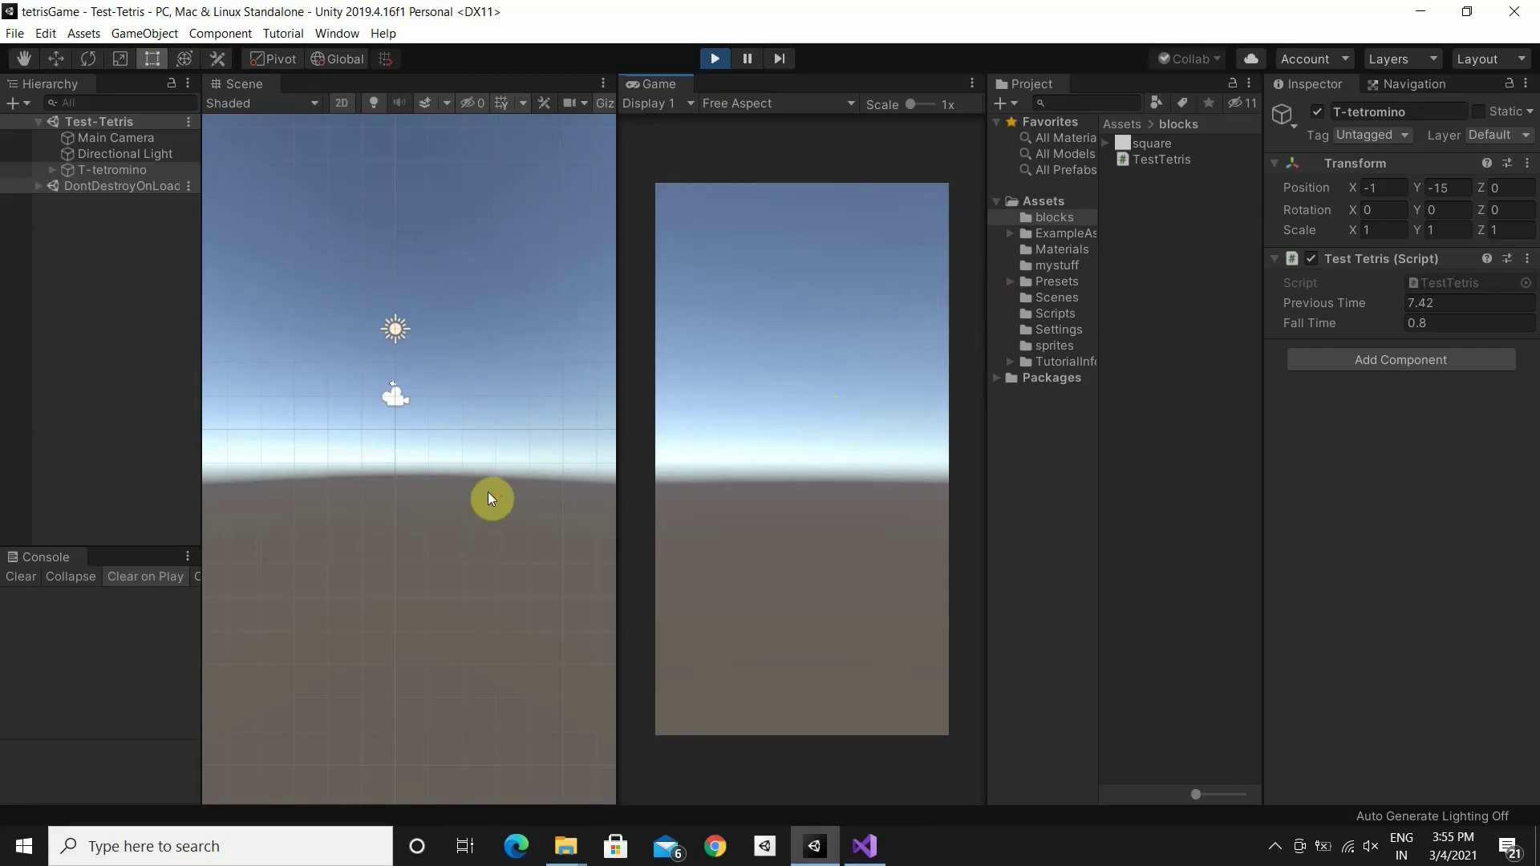
pyautogui.scroll(-2, 491, 499)
pyautogui.scroll(-1, 492, 499)
pyautogui.scroll(-2, 492, 499)
pyautogui.scroll(-1, 492, 499)
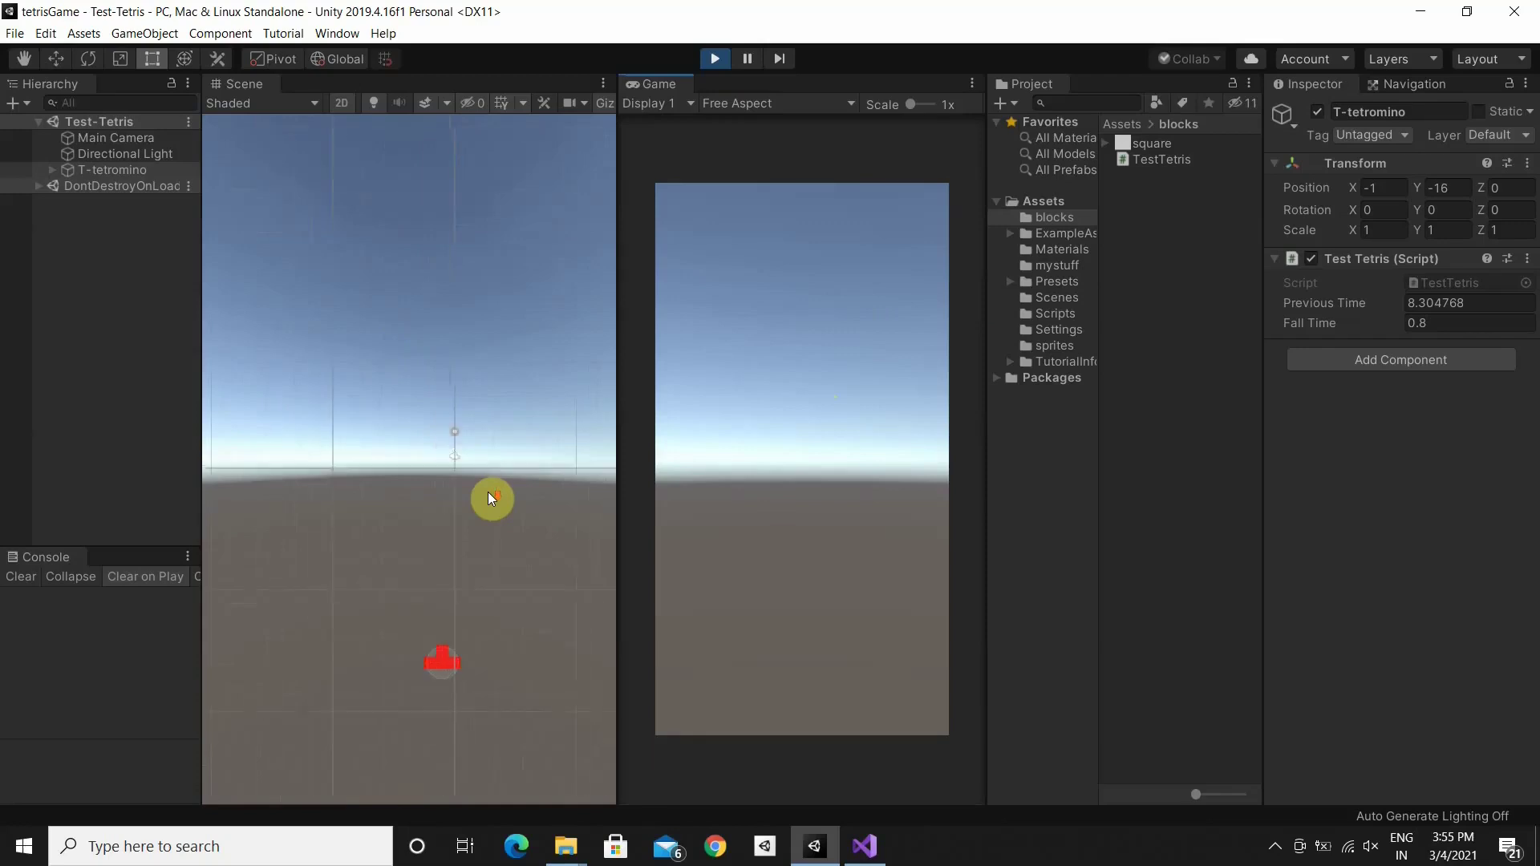
pyautogui.scroll(-1, 489, 496)
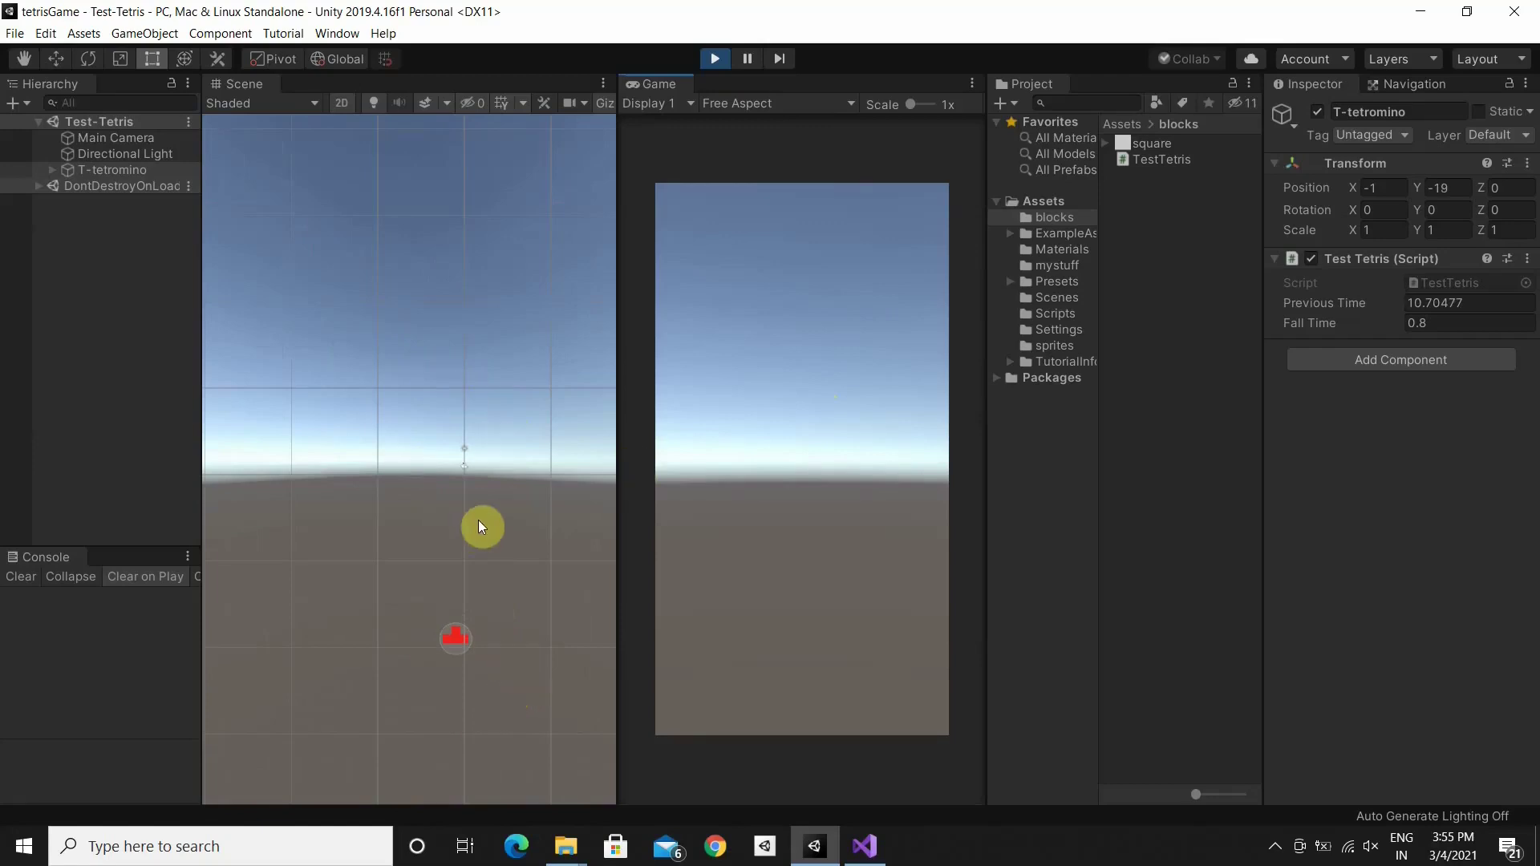
pyautogui.click(717, 60)
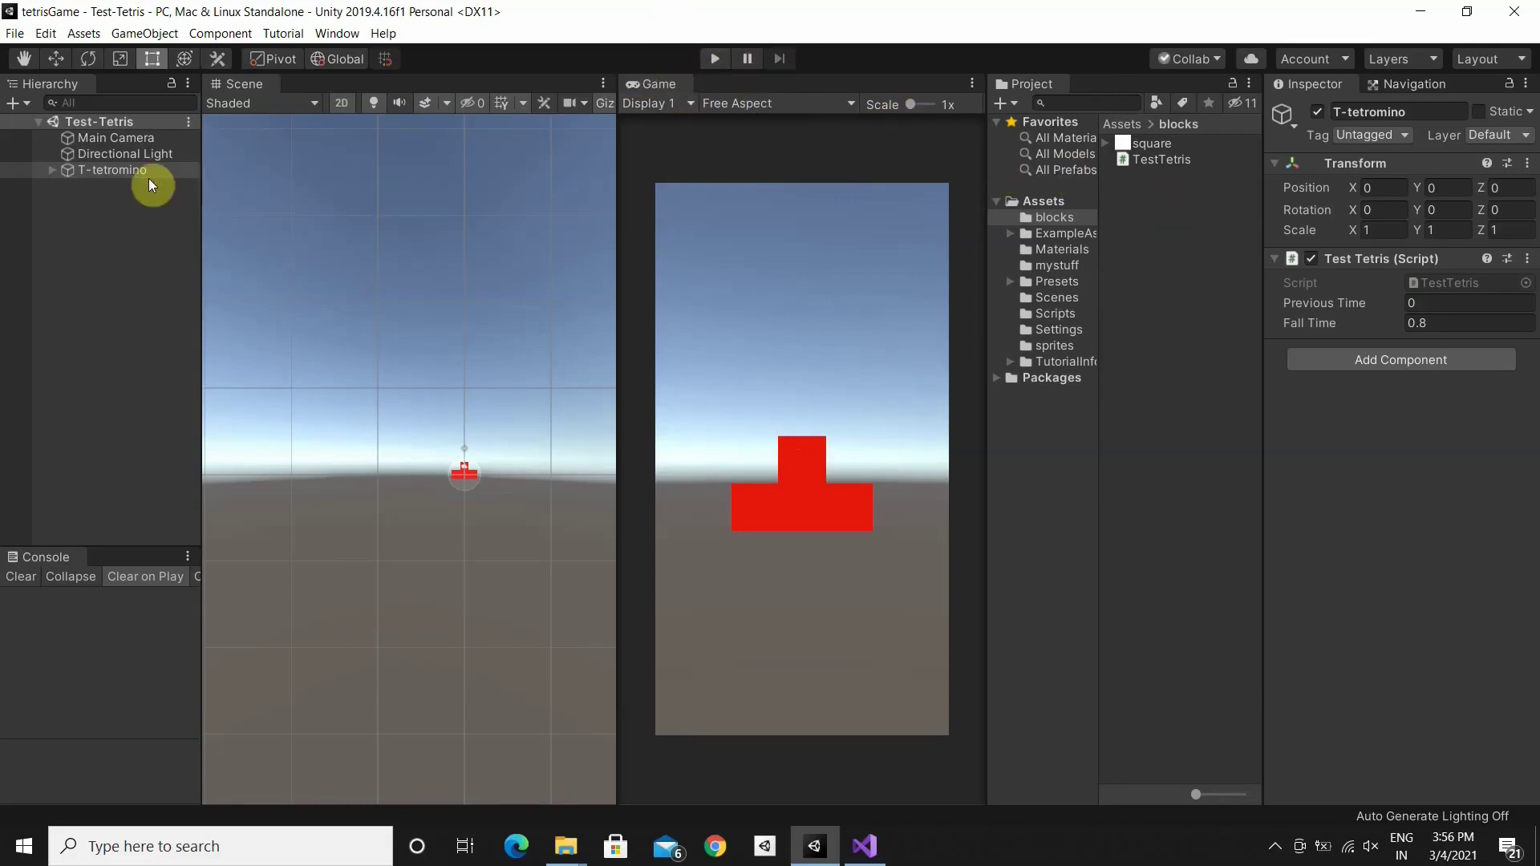
# Select the T-tetromino, frame it in the Scene view, and switch to the Scale tool
pyautogui.click(114, 169)
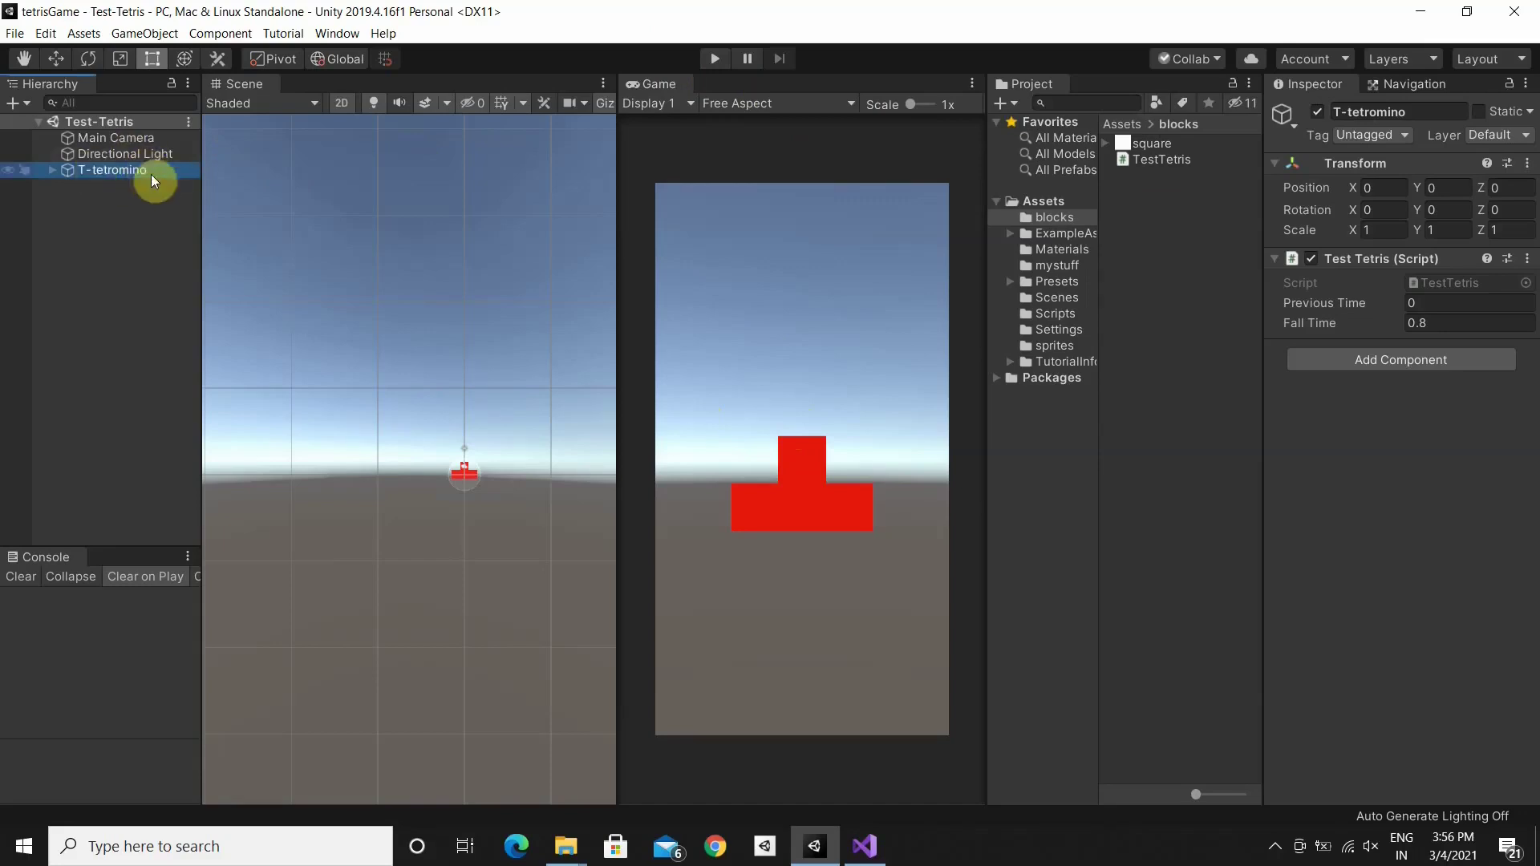
pyautogui.scroll(2, 472, 490)
pyautogui.scroll(1, 471, 489)
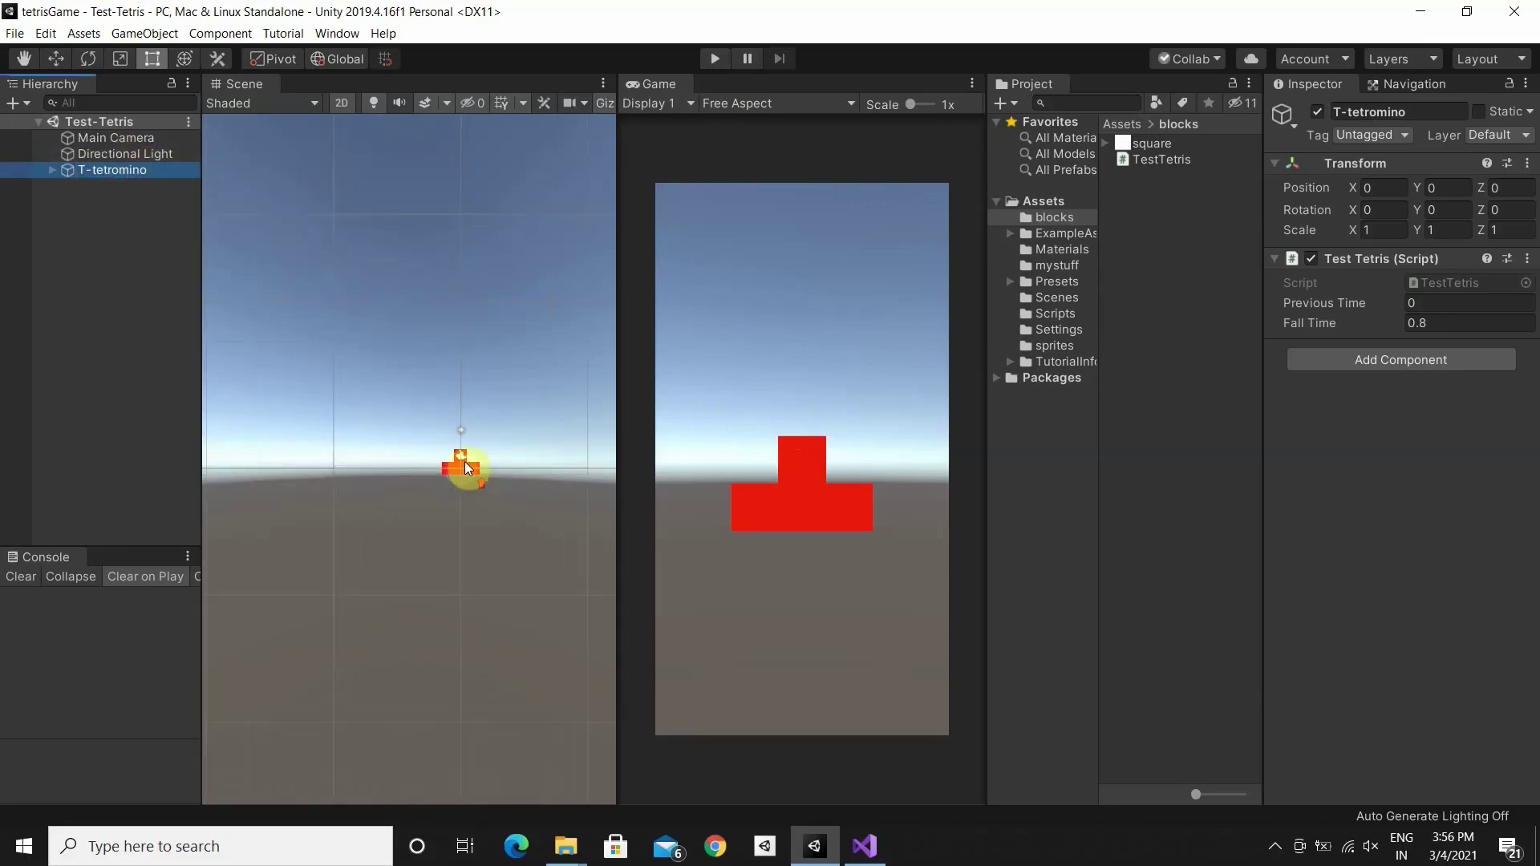
pyautogui.click(468, 468)
pyautogui.press('f')
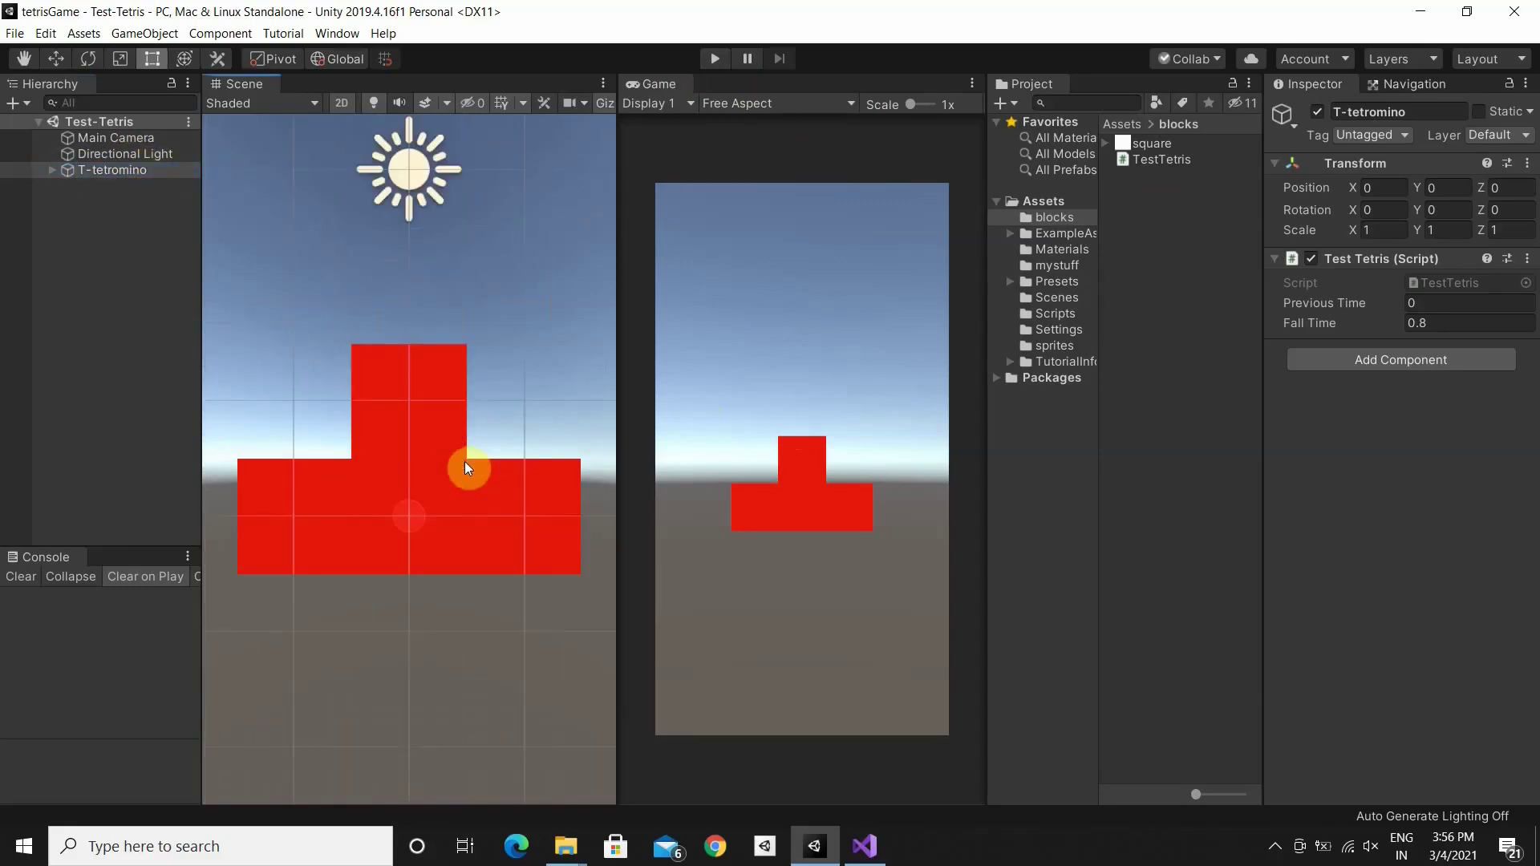
pyautogui.press('r')
# Scale all four child squares down to about 0.96, then reselect the T-tetromino parent
pyautogui.click(53, 169)
pyautogui.click(124, 192)
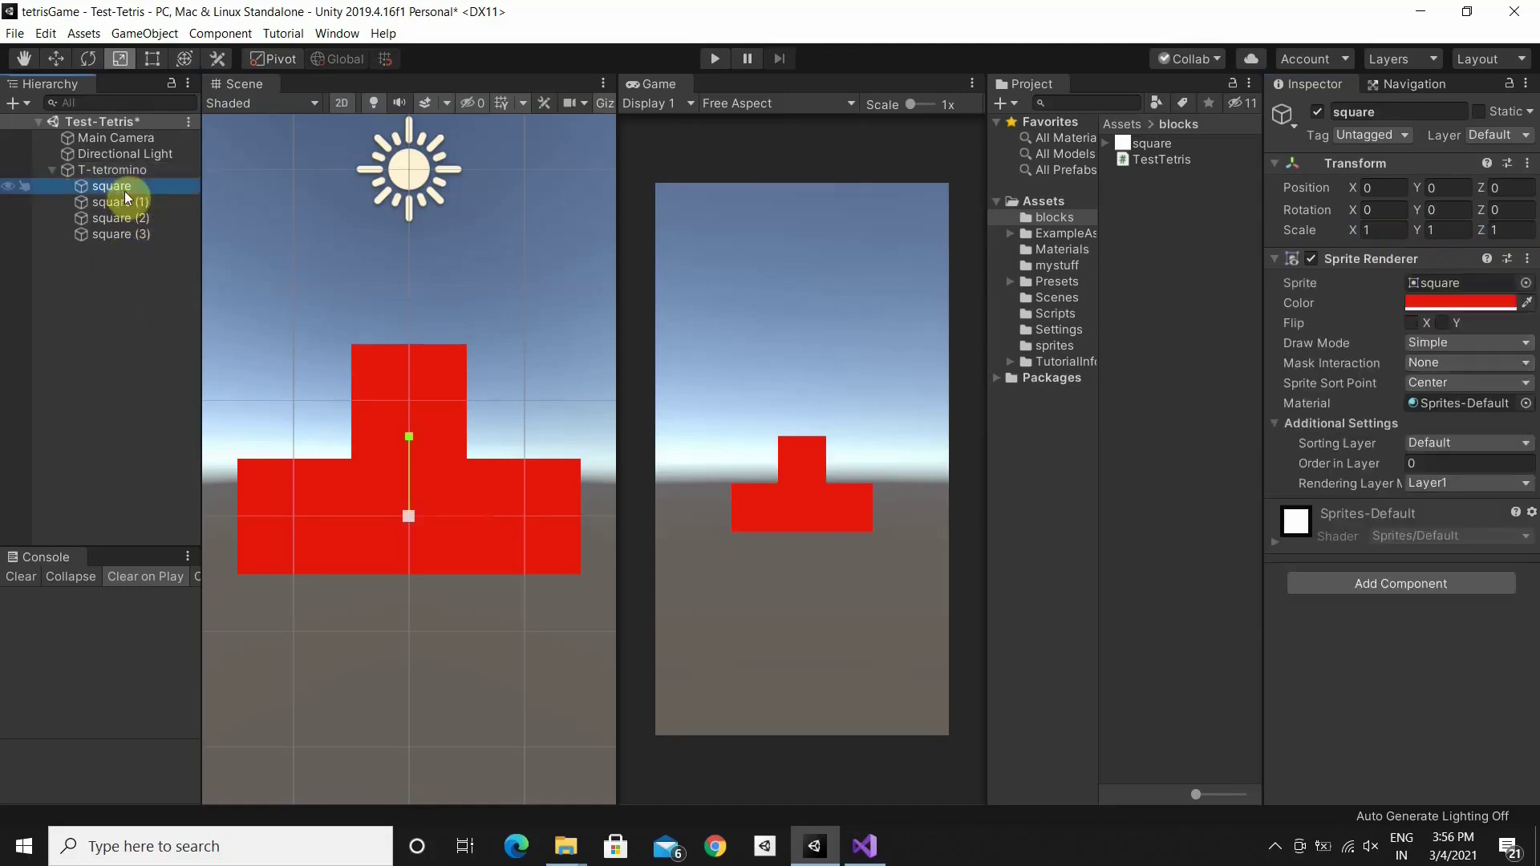
pyautogui.keyDown('ctrl'); pyautogui.click(136, 201); pyautogui.keyUp('ctrl')
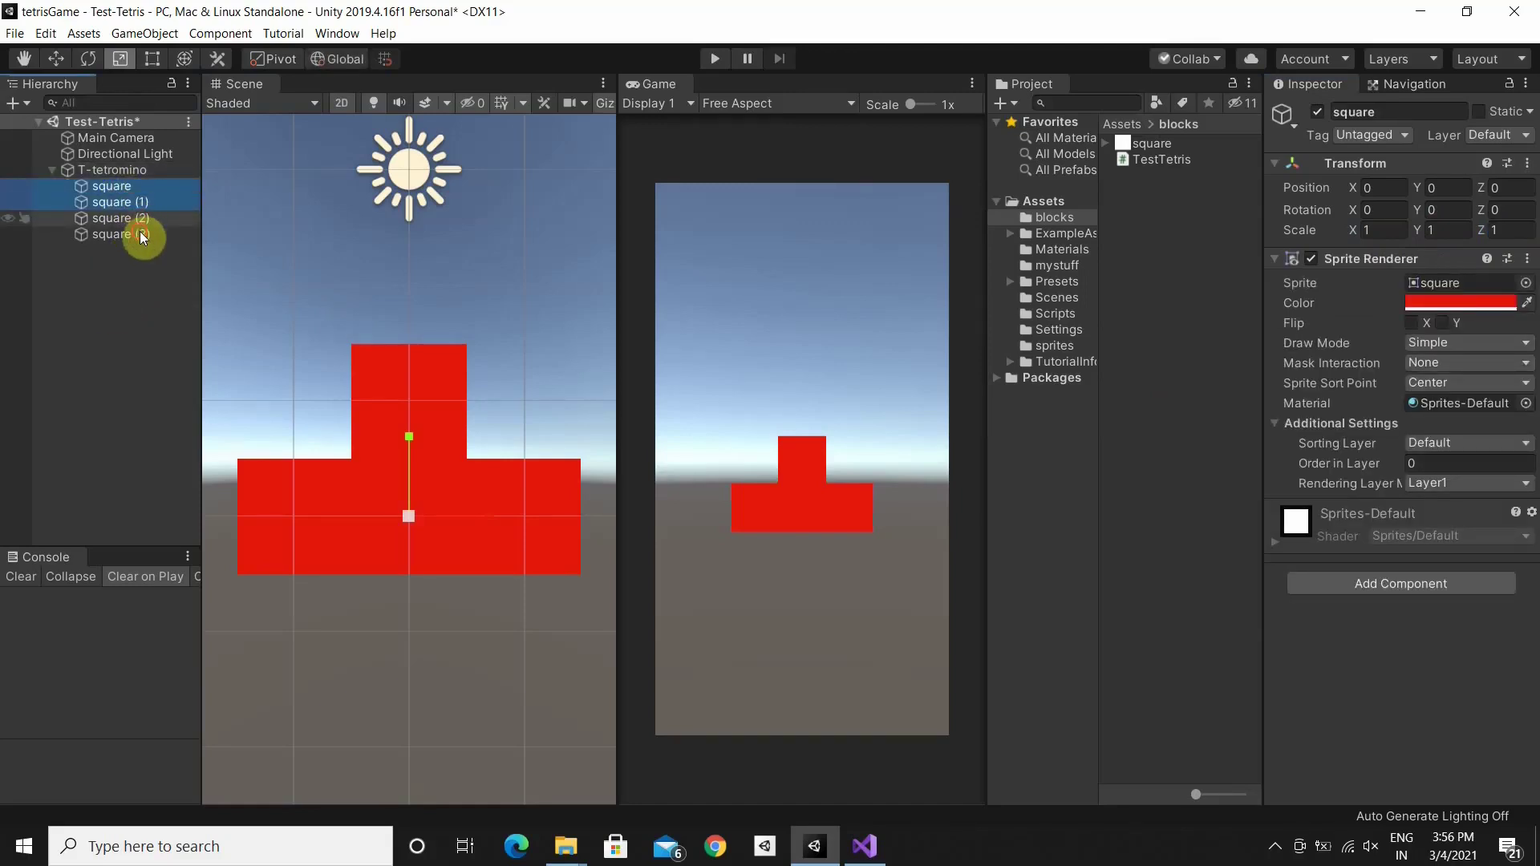
pyautogui.keyDown('ctrl'); pyautogui.click(139, 231); pyautogui.keyUp('ctrl')
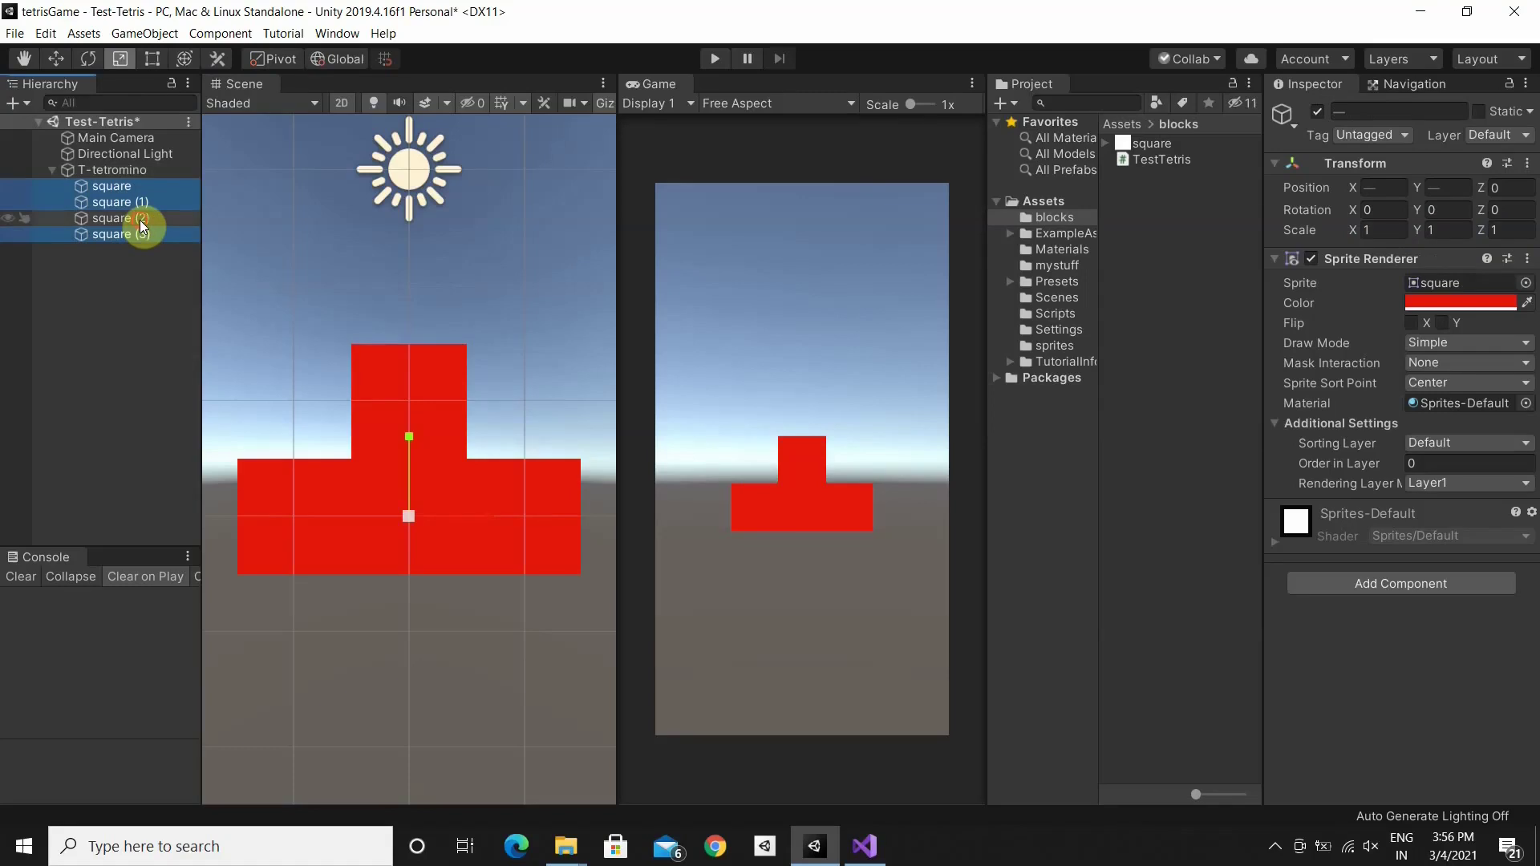
pyautogui.keyDown('ctrl'); pyautogui.click(140, 218); pyautogui.keyUp('ctrl')
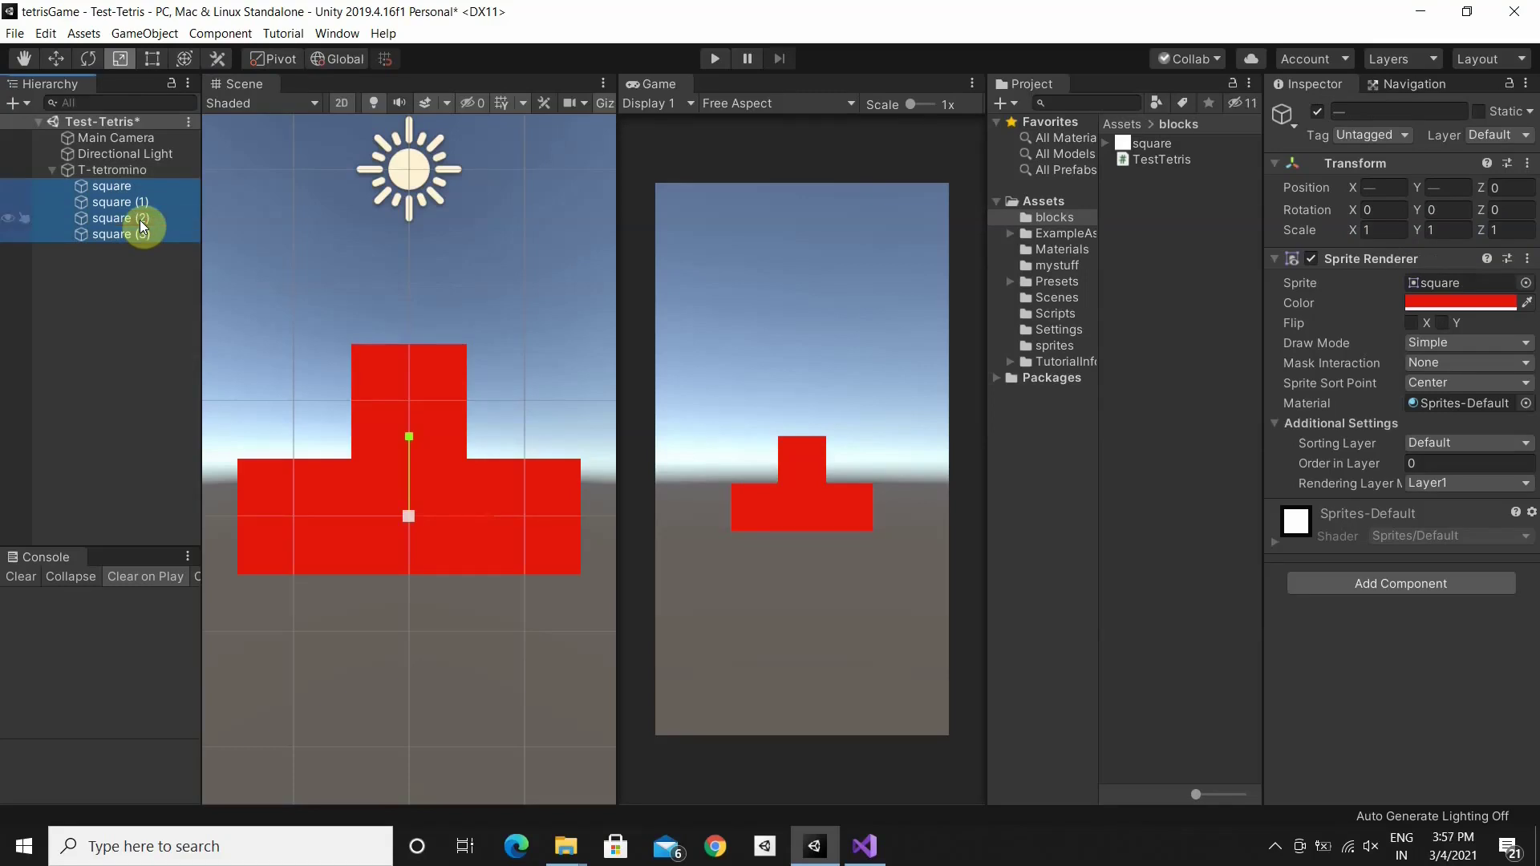
pyautogui.click(408, 516)
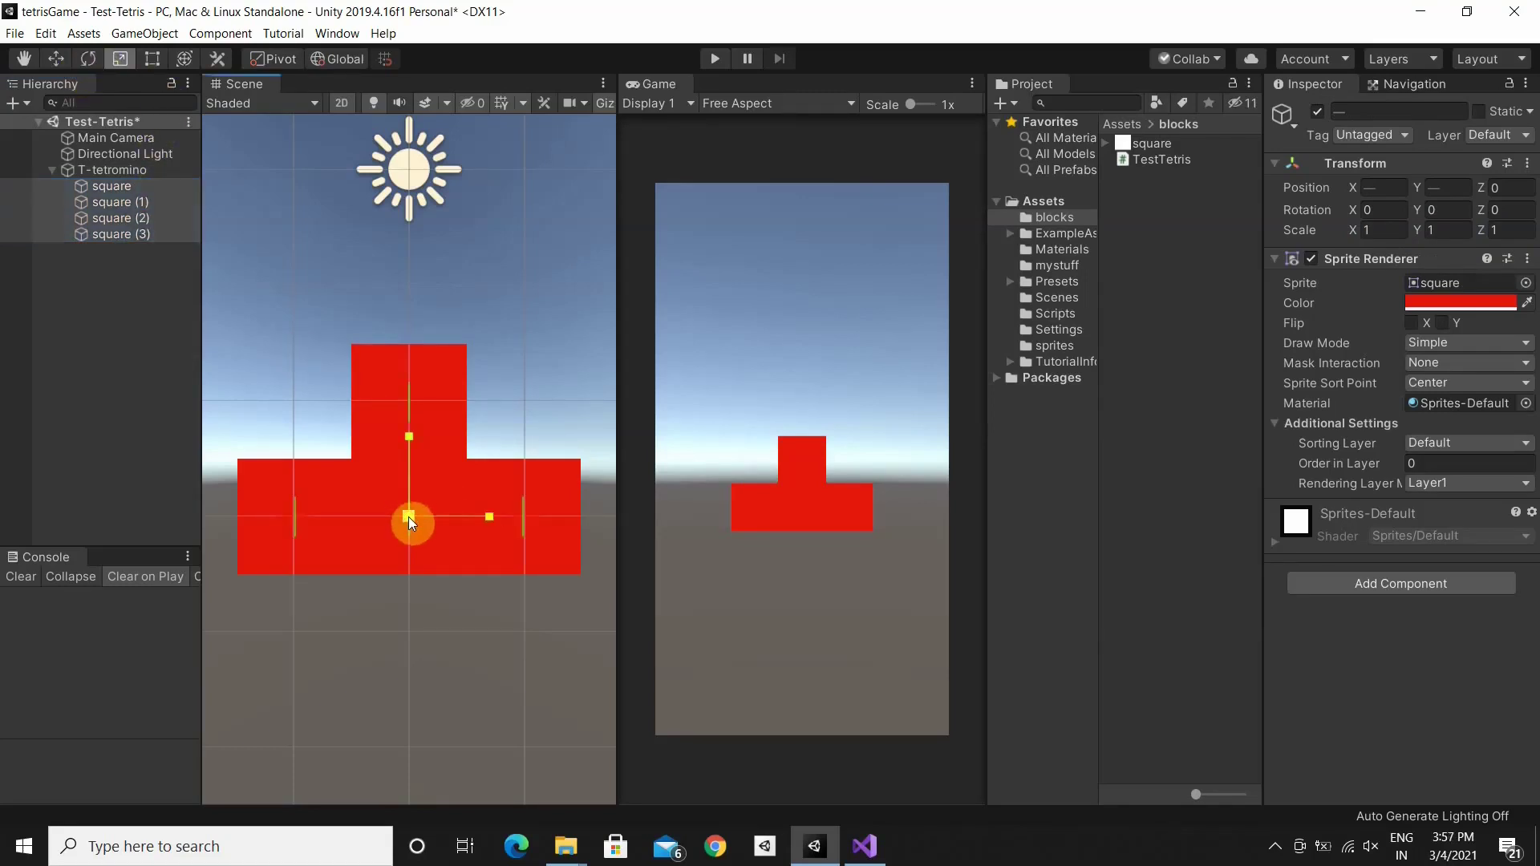
pyautogui.moveTo(406, 516); pyautogui.dragTo(405, 516)
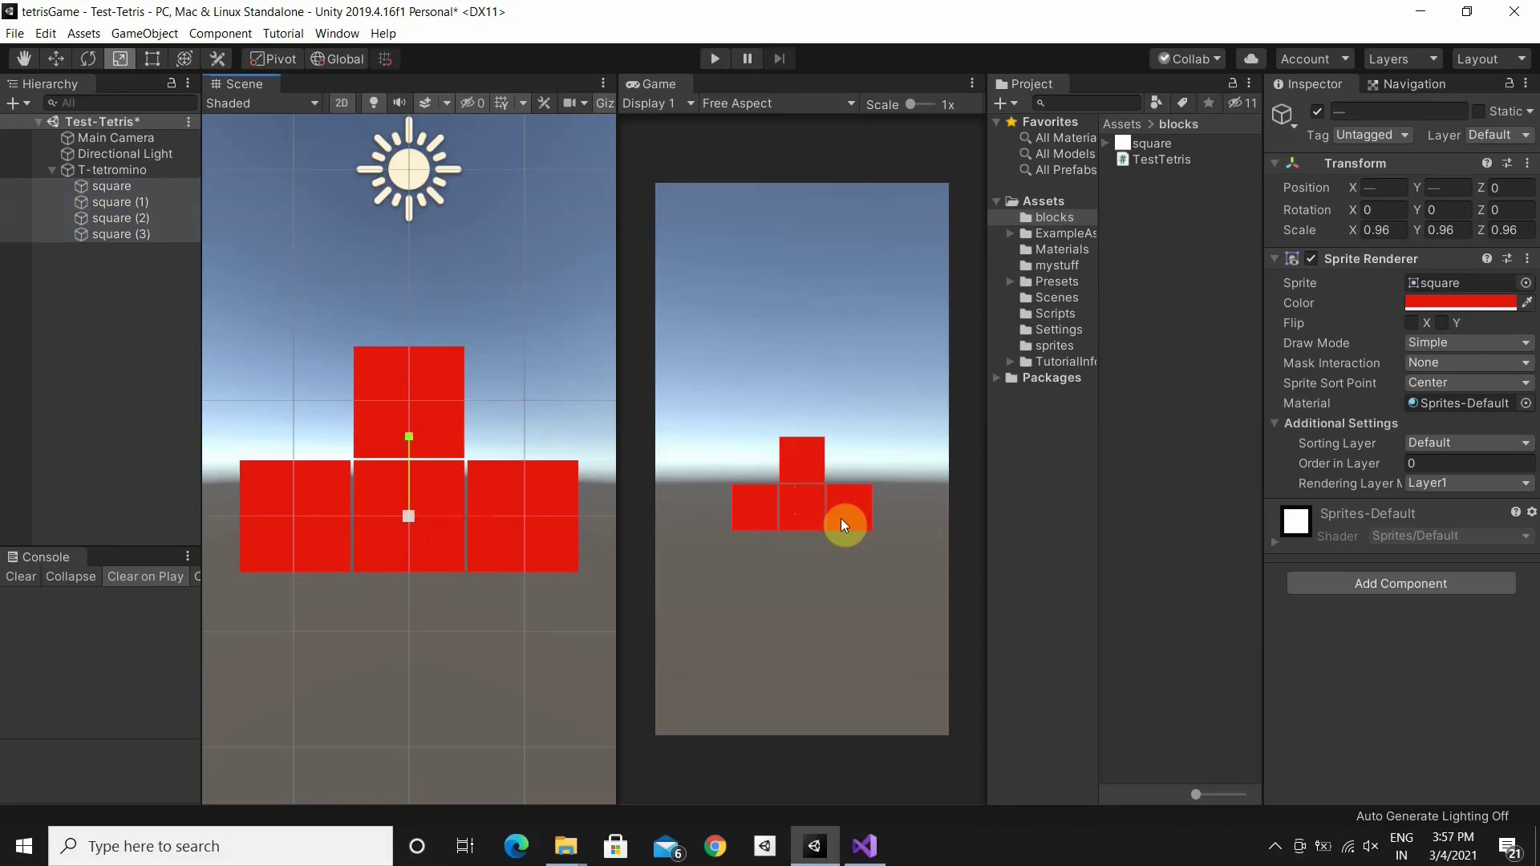
pyautogui.click(52, 169)
pyautogui.click(102, 170)
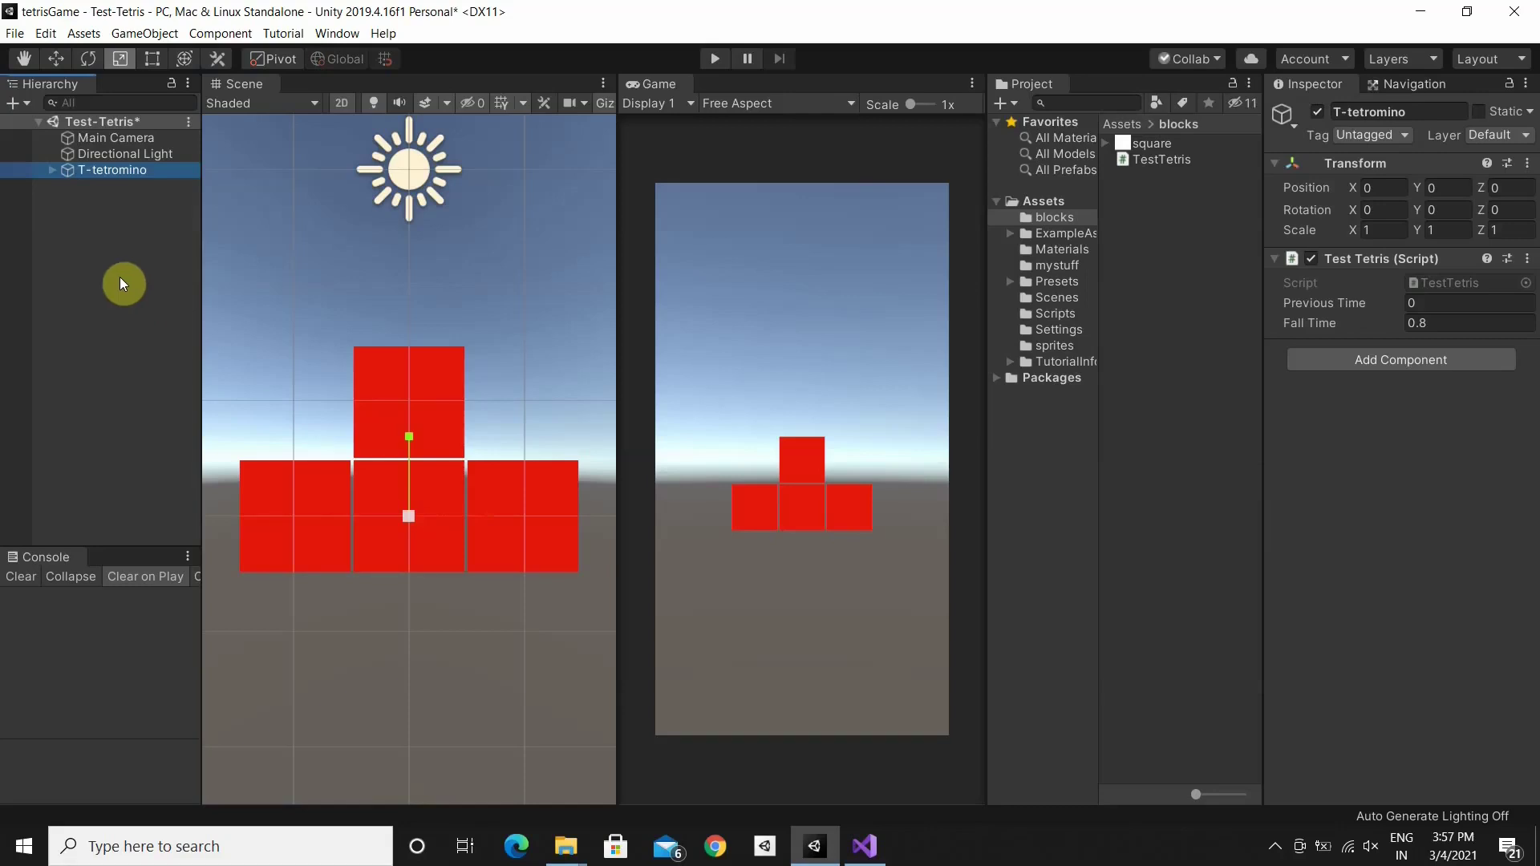
# Drag a new square sprite into the scene and set its position to X 0, Y 0
pyautogui.click(1159, 144)
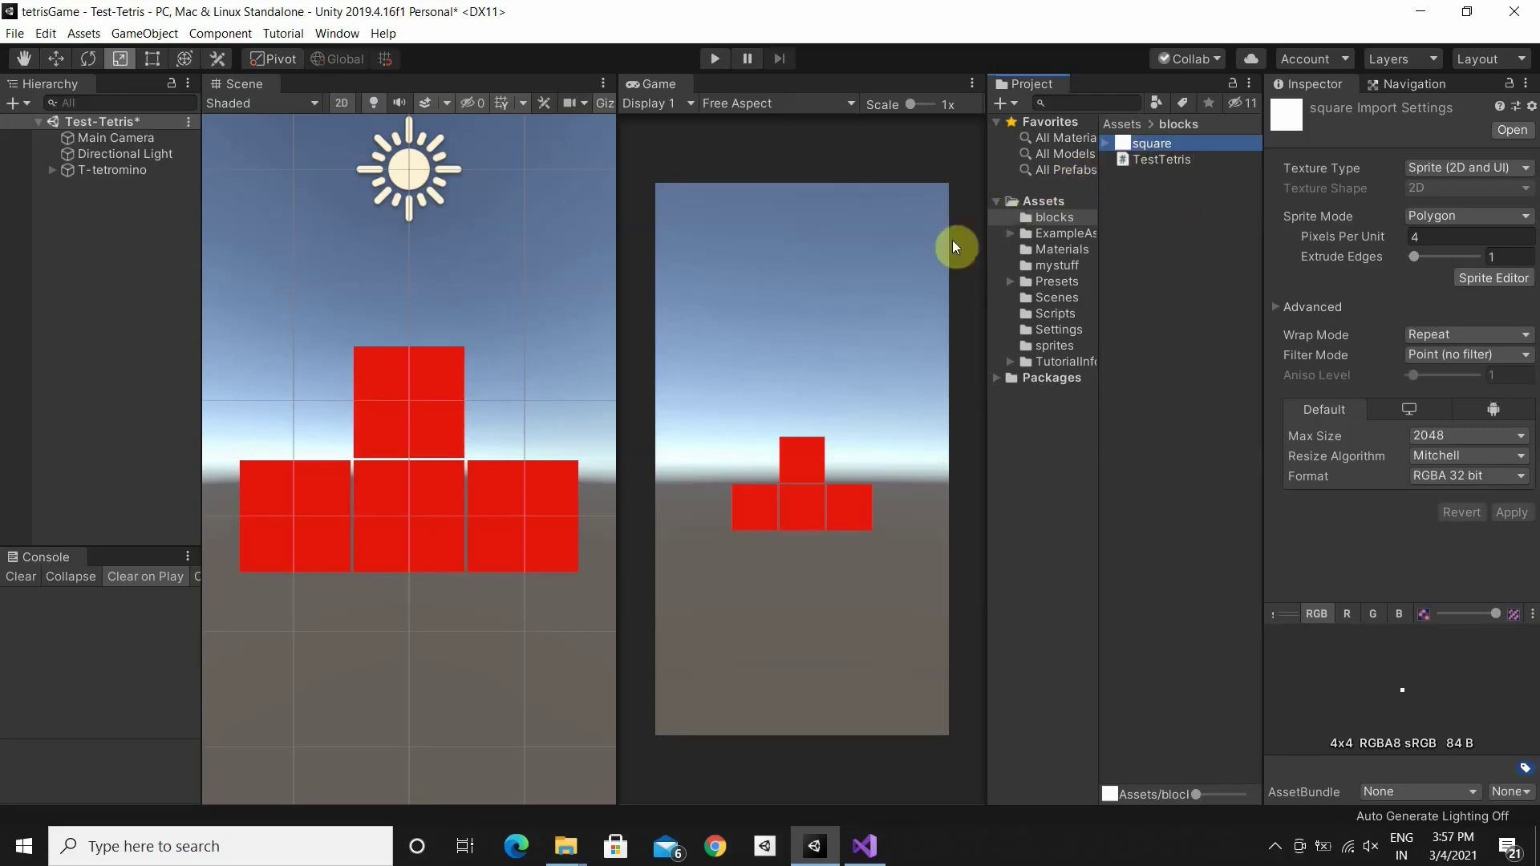
pyautogui.moveTo(955, 247)
pyautogui.mouseDown()
pyautogui.moveTo(409, 524)
pyautogui.moveTo(406, 465)
pyautogui.mouseUp()
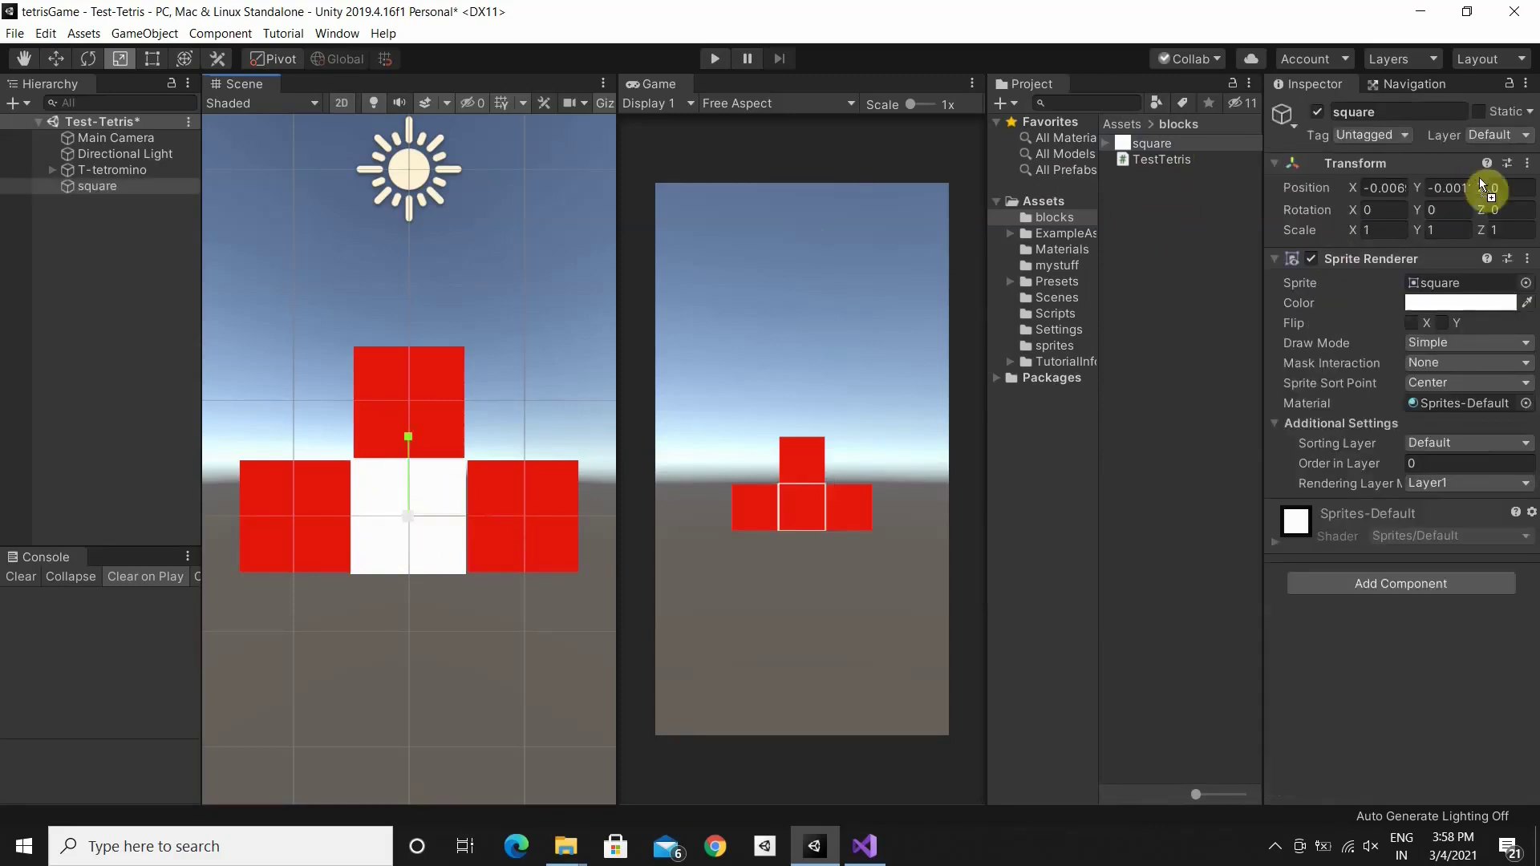
pyautogui.click(1393, 191)
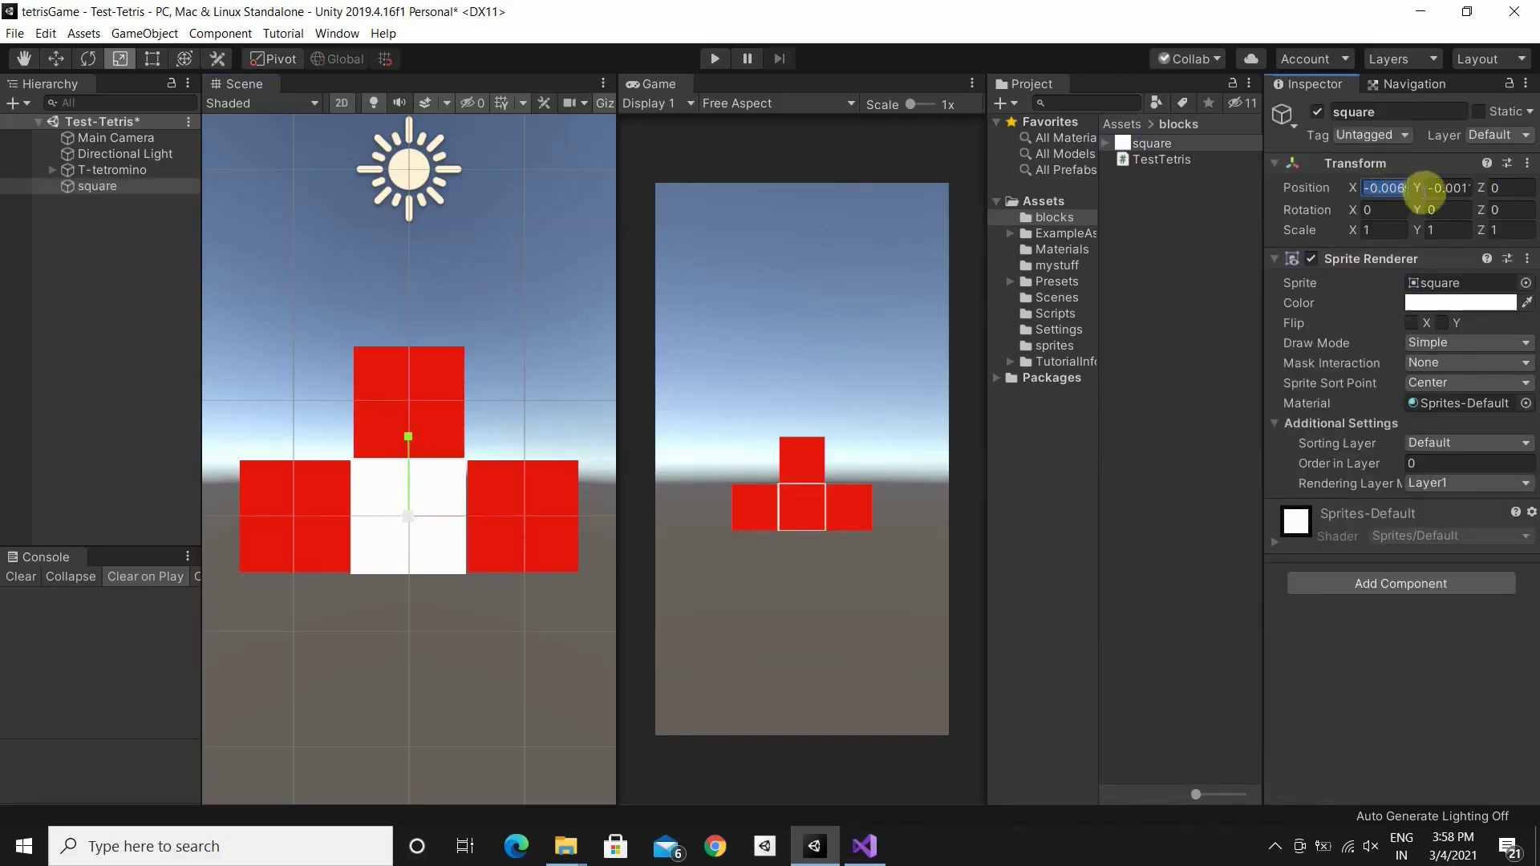
pyautogui.write('0')
pyautogui.click(1449, 190)
pyautogui.press('BackSpace')
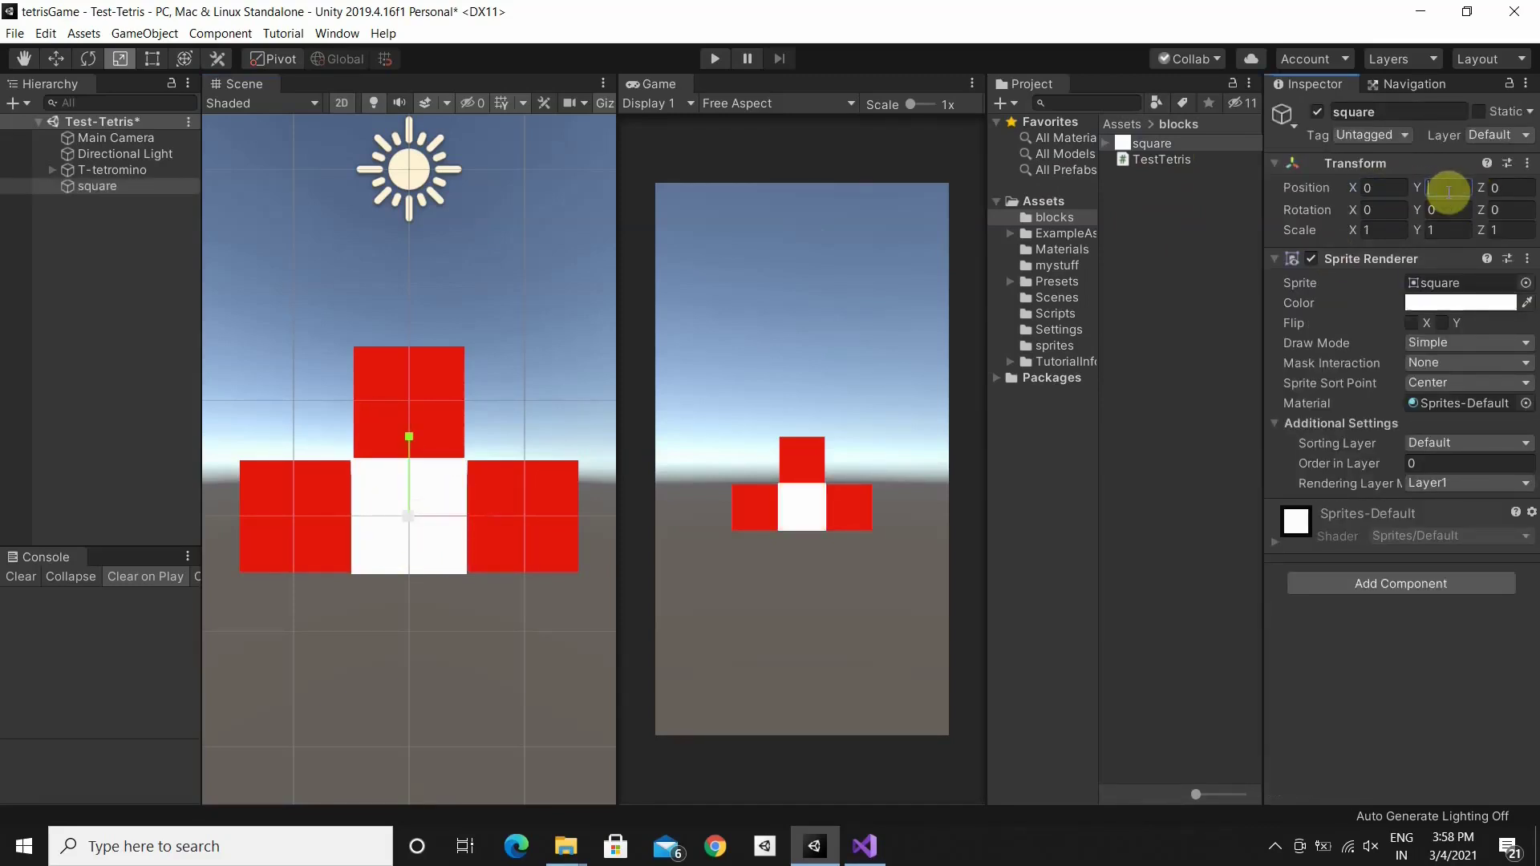
pyautogui.write('0')
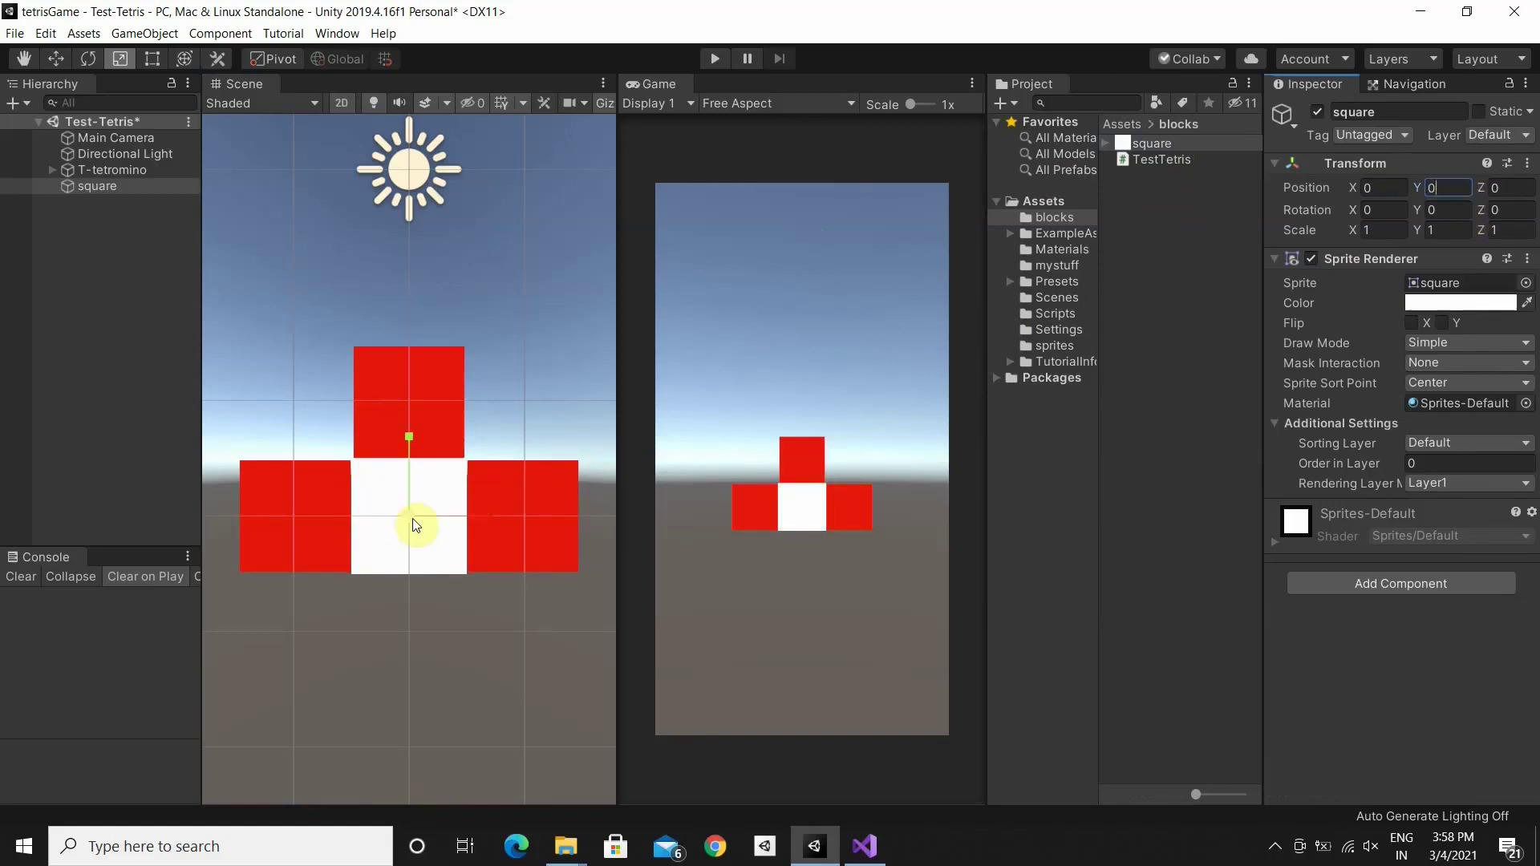
# Scale the square to X 10 and Y 20, then zoom out to see the whole board
pyautogui.click(1392, 229)
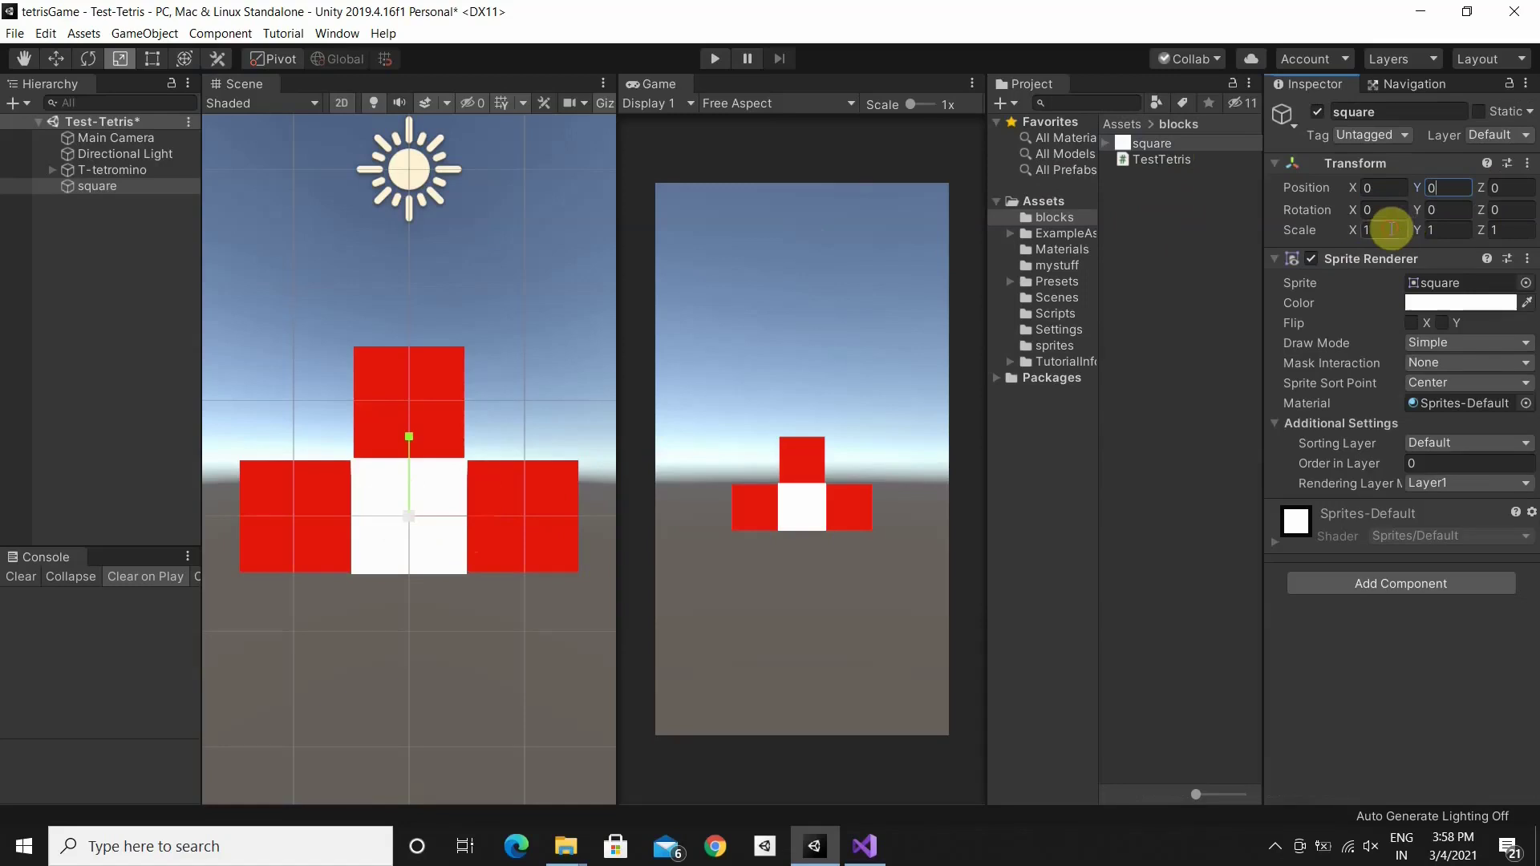
pyautogui.click(1392, 230)
pyautogui.write('0')
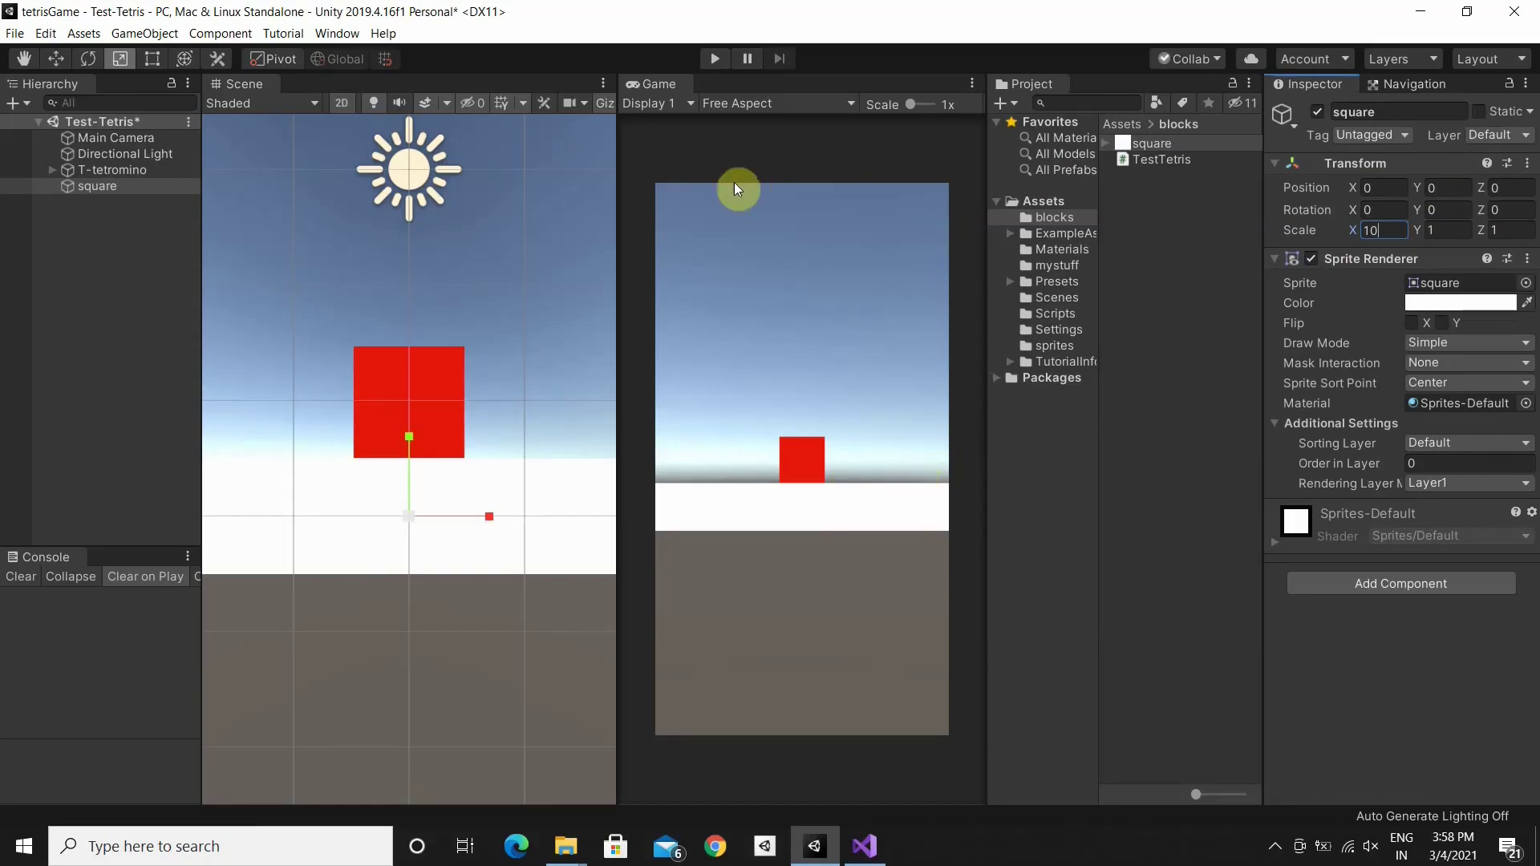
pyautogui.click(1465, 230)
pyautogui.press('BackSpace')
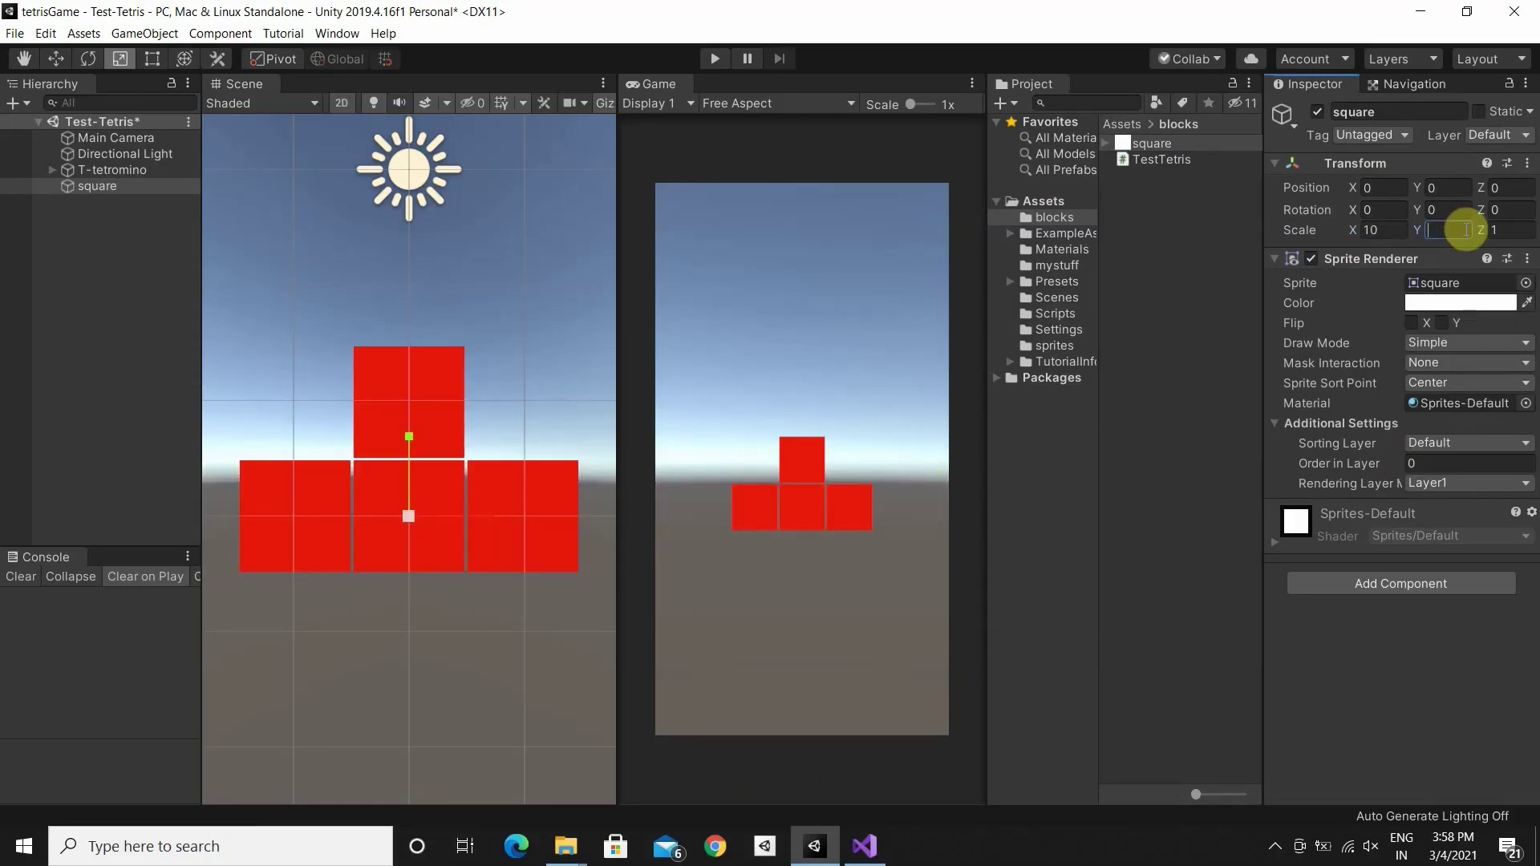
pyautogui.write('20')
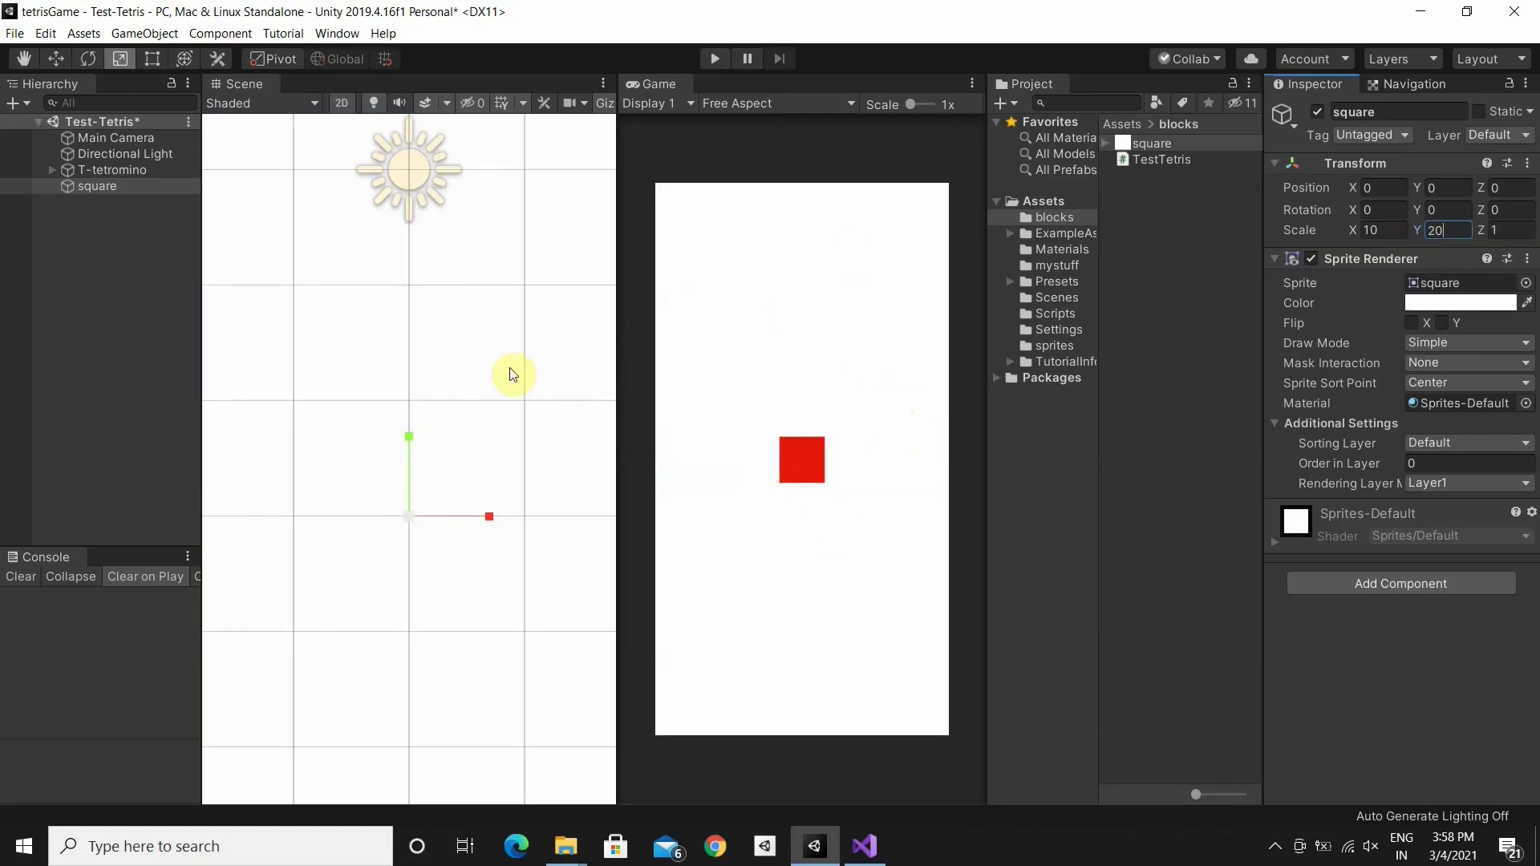
pyautogui.click(113, 189)
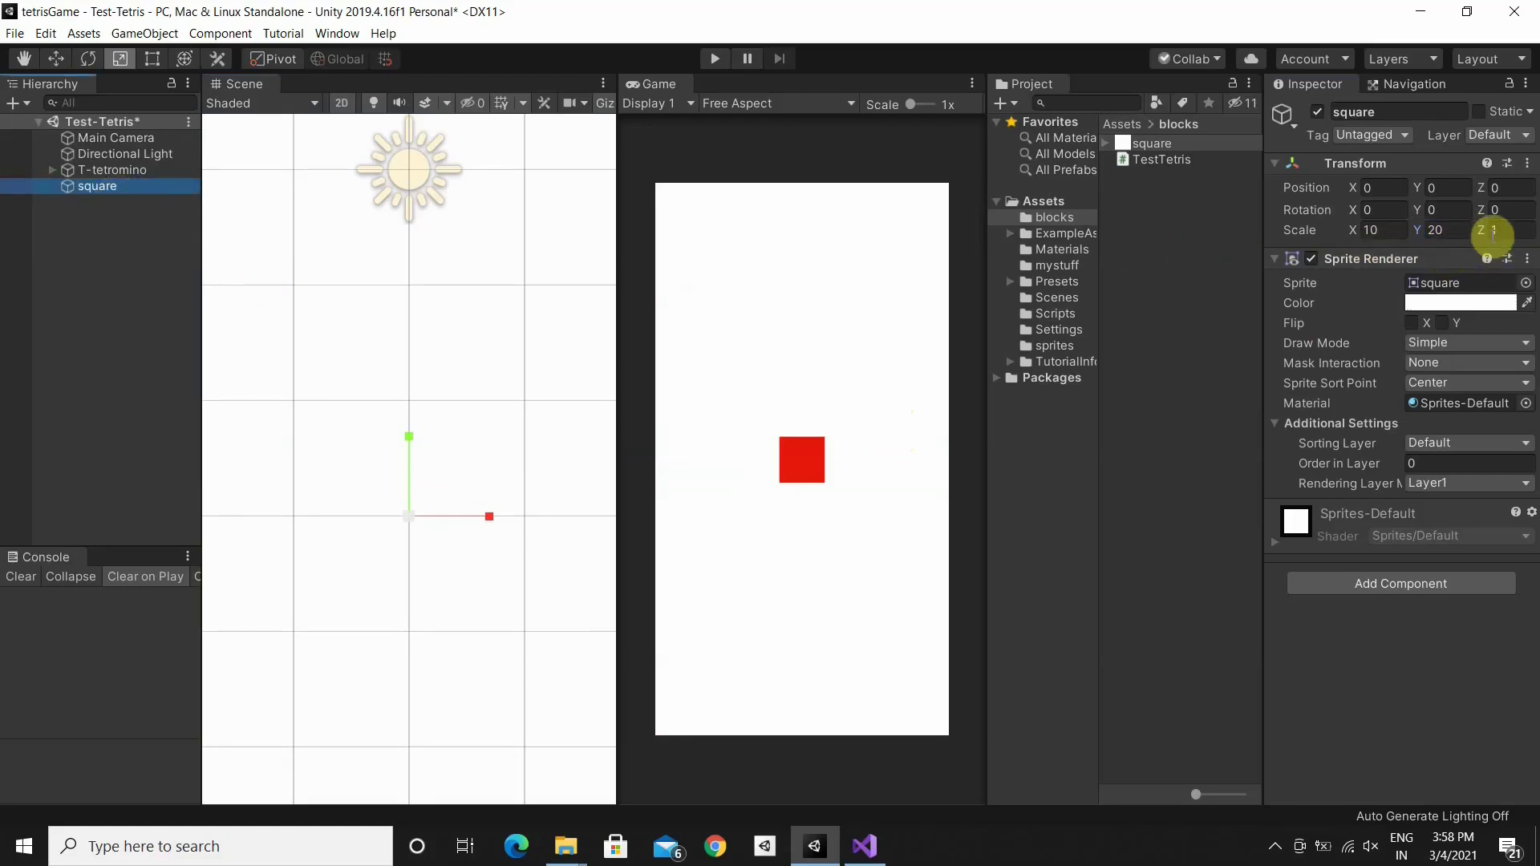
pyautogui.click(1494, 231)
pyautogui.click(1494, 186)
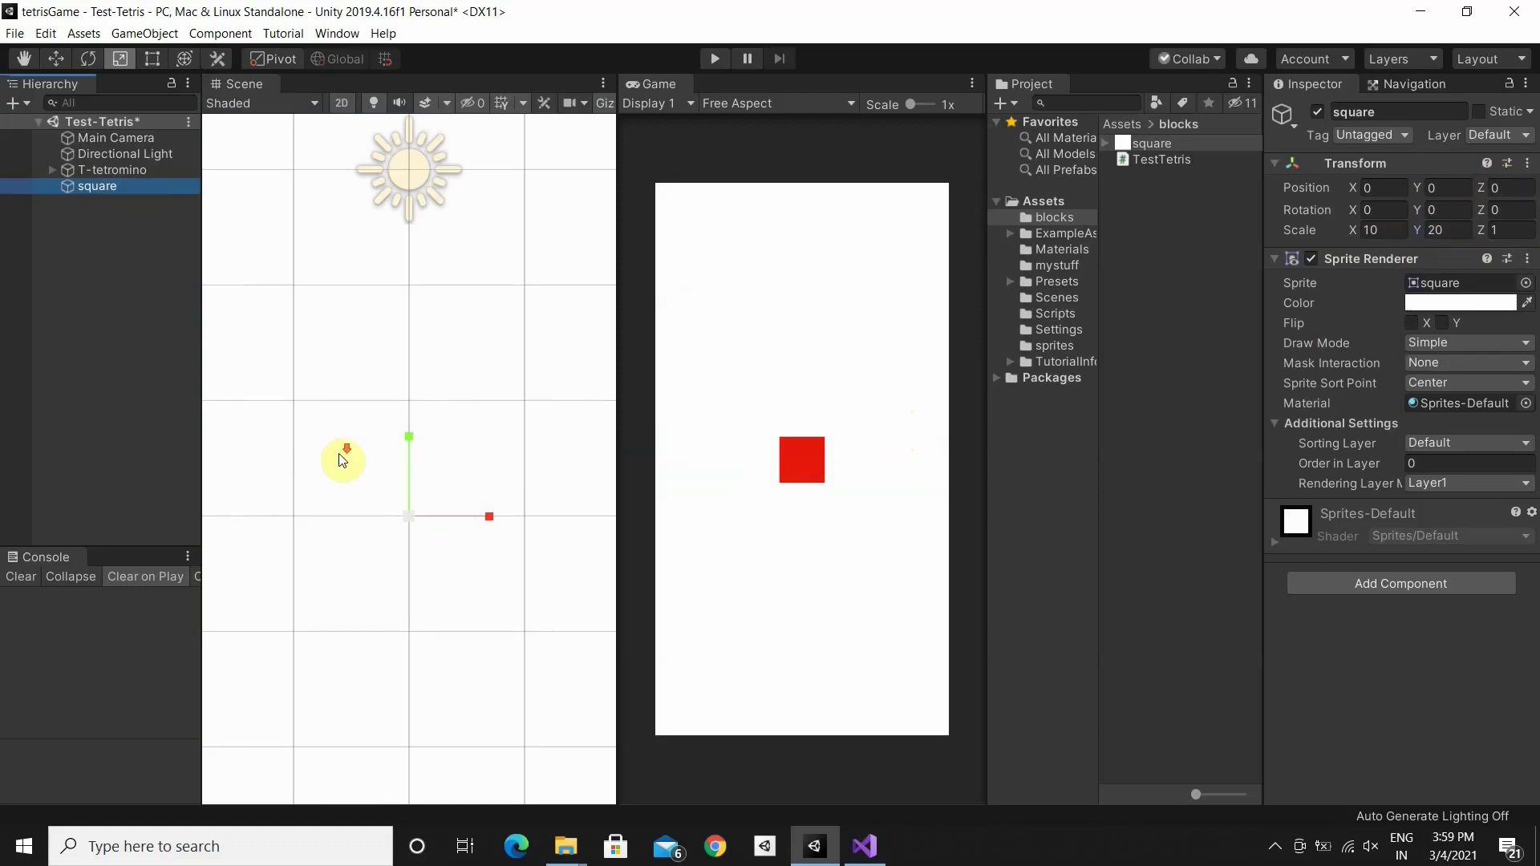
pyautogui.scroll(-1, 342, 458)
pyautogui.scroll(-1, 342, 458)
pyautogui.scroll(-1, 306, 409)
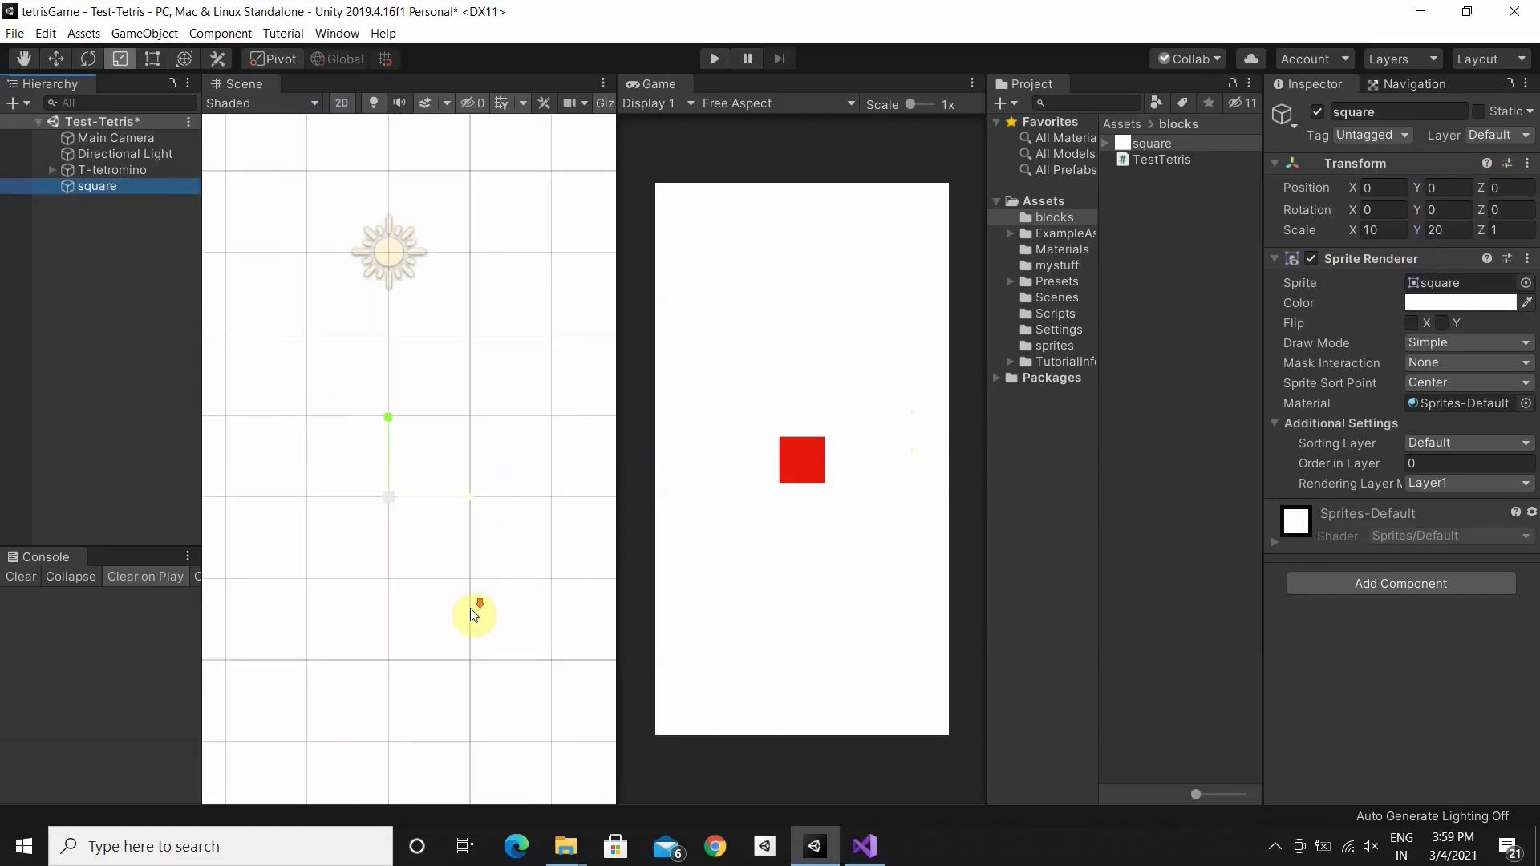
pyautogui.scroll(-1, 470, 613)
pyautogui.scroll(-1, 471, 614)
pyautogui.scroll(-1, 472, 613)
pyautogui.scroll(-1, 395, 616)
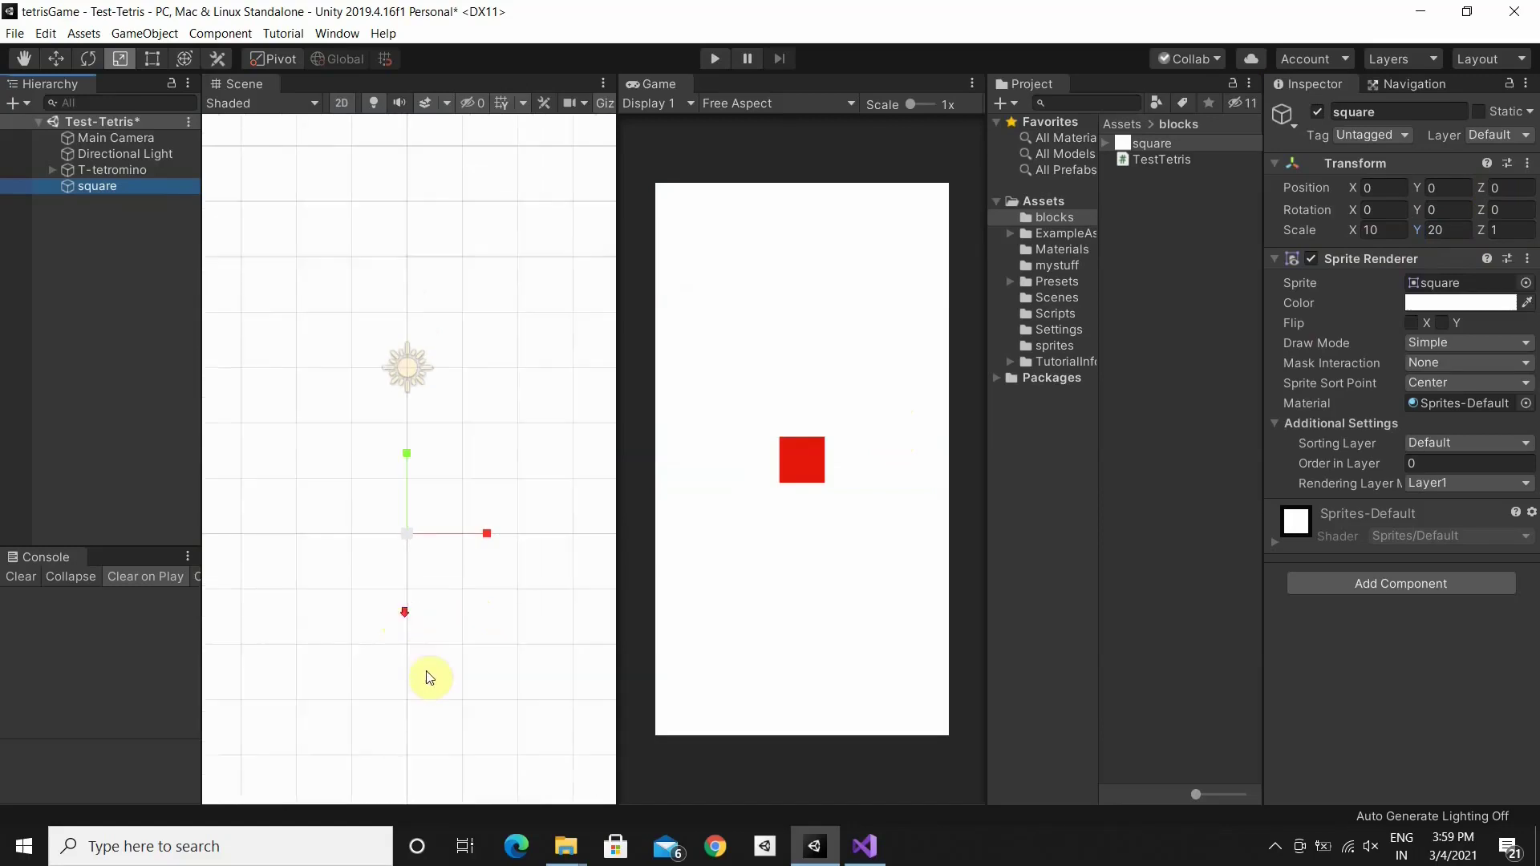
pyautogui.scroll(-1, 426, 676)
pyautogui.scroll(-1, 425, 672)
pyautogui.scroll(-2, 424, 659)
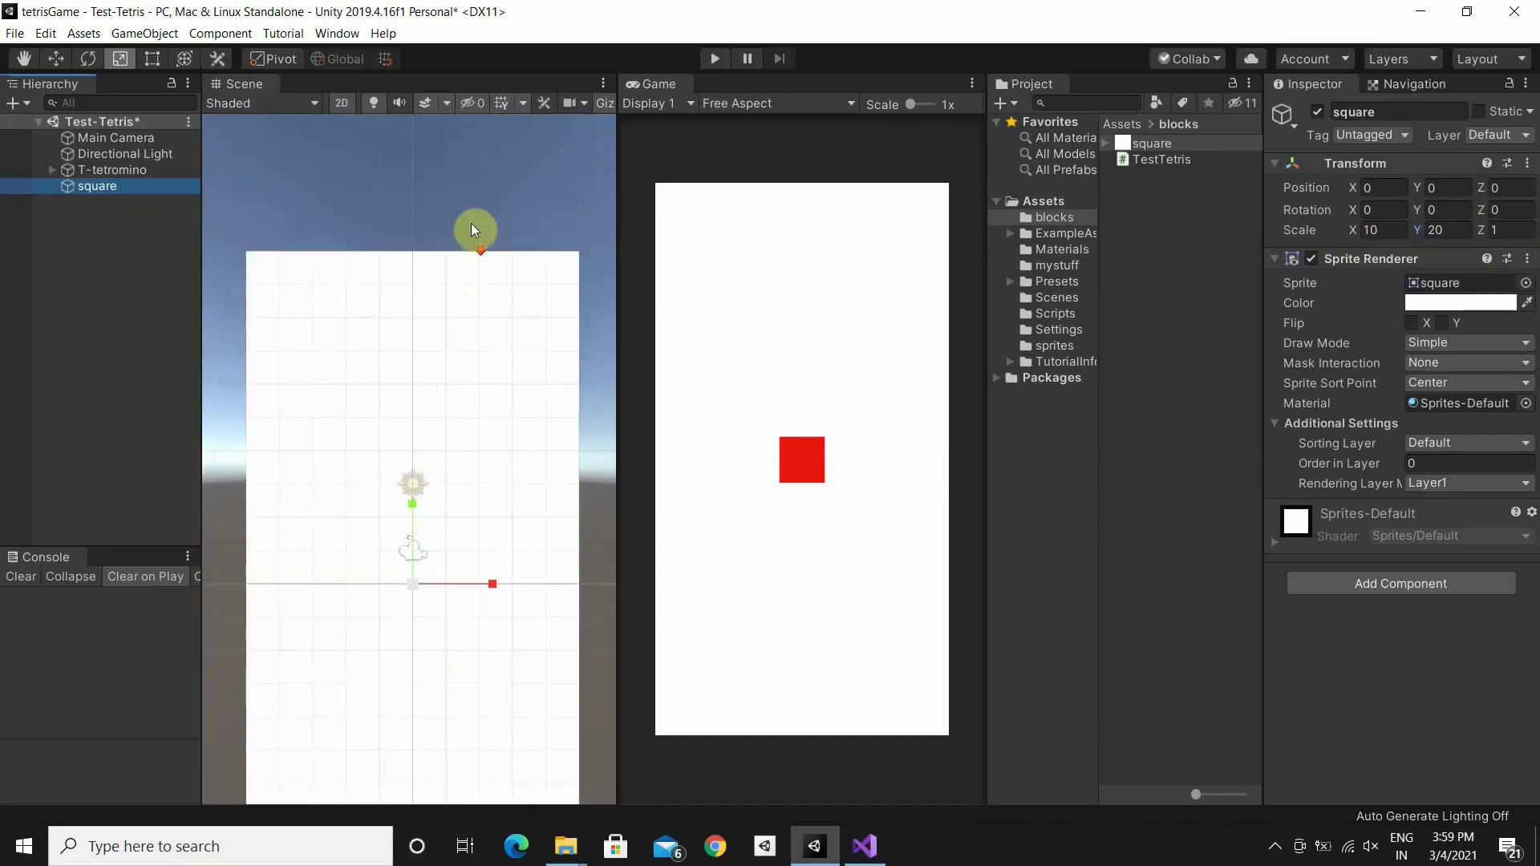
pyautogui.scroll(-2, 470, 201)
pyautogui.scroll(-1, 470, 183)
pyautogui.scroll(-1, 471, 184)
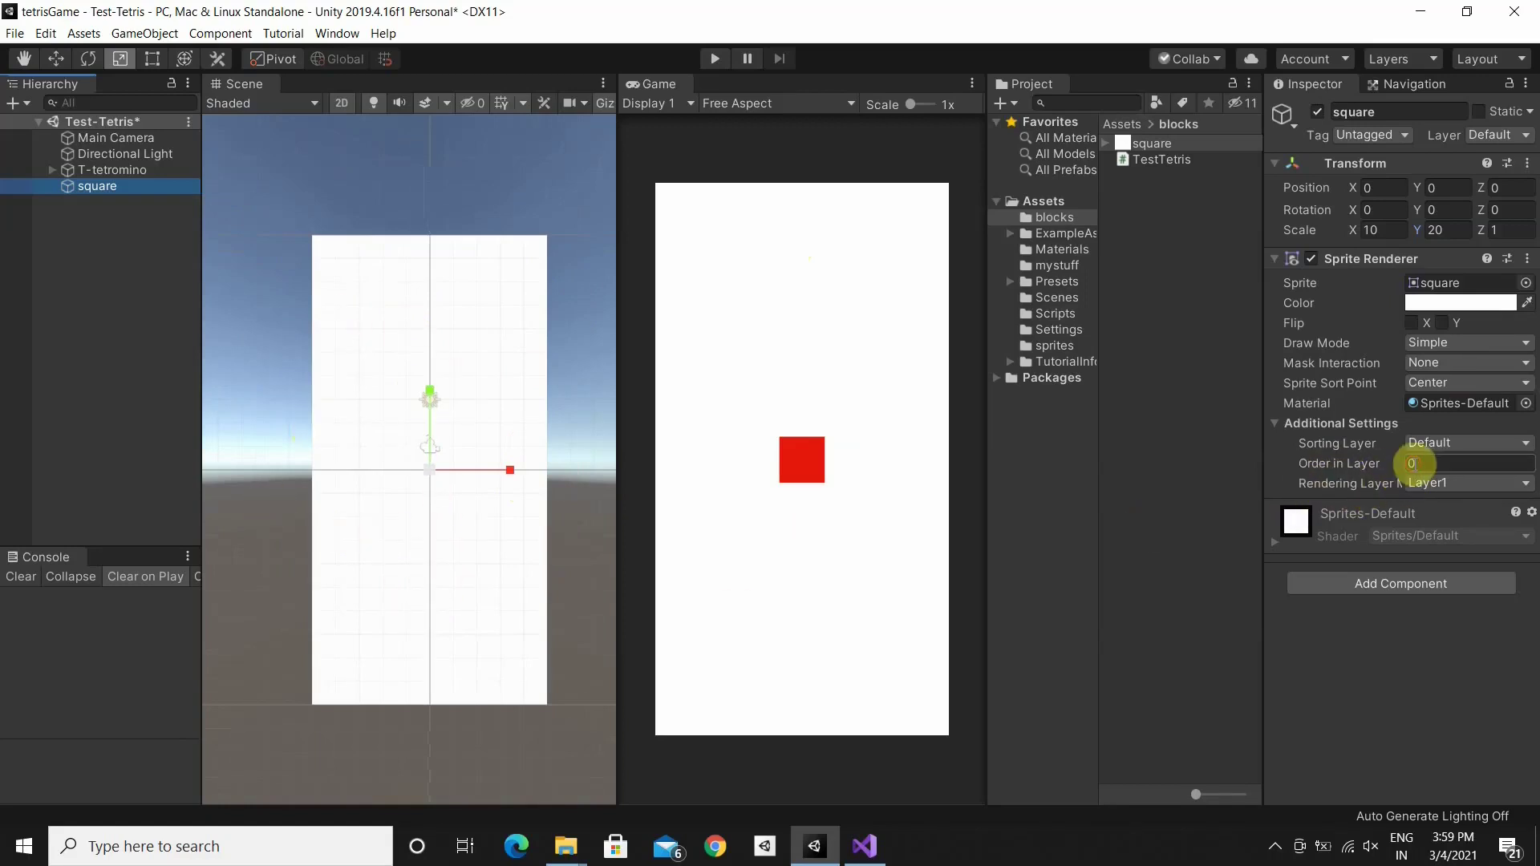
# Set the square's Sprite Renderer Order in Layer to -1 so it draws behind the tetromino
pyautogui.click(1413, 463)
pyautogui.press('BackSpace')
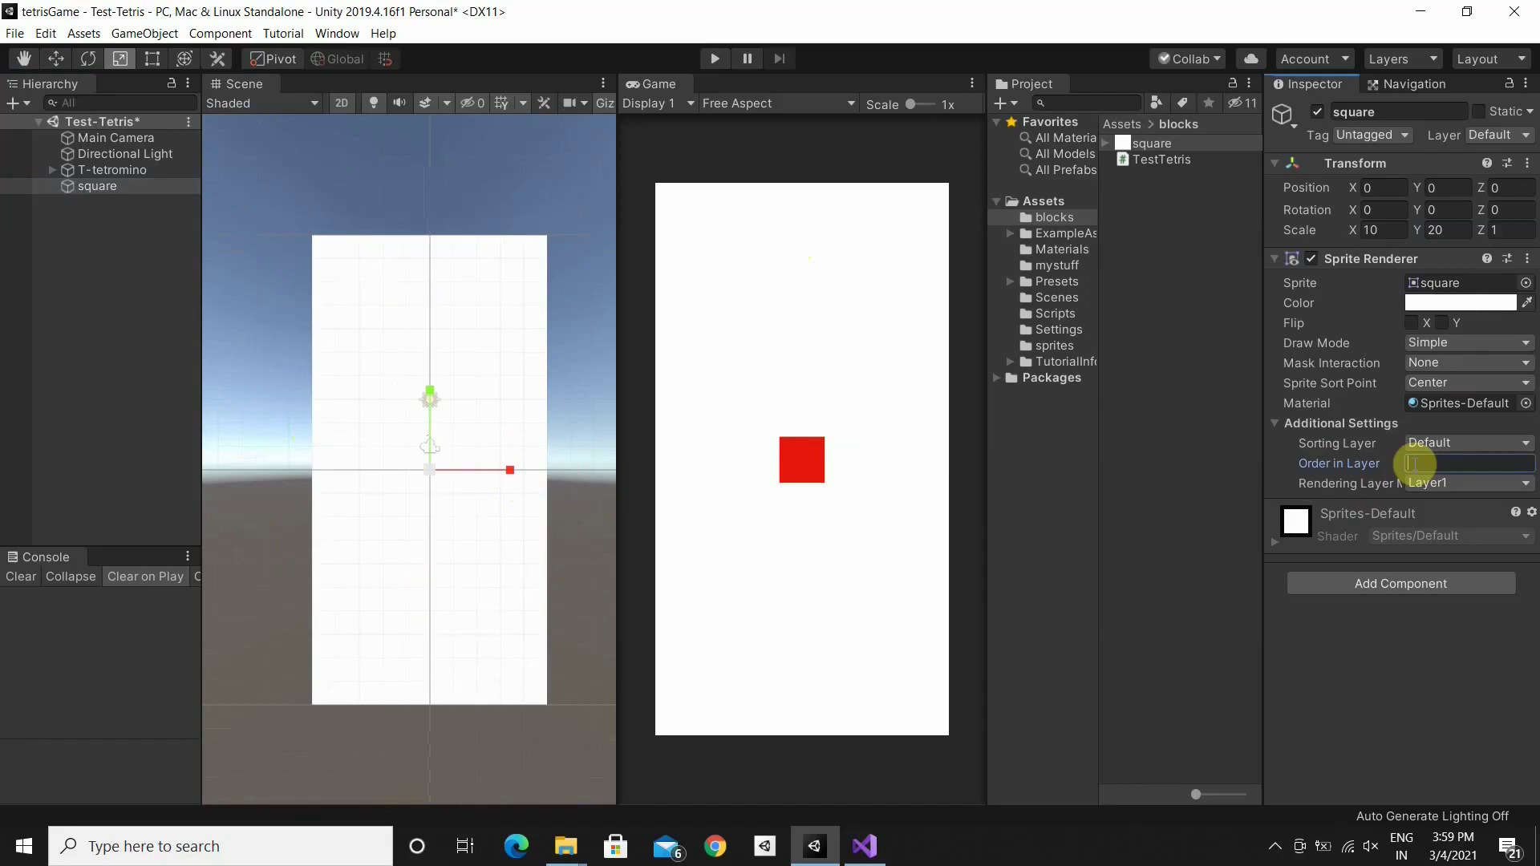
pyautogui.write('-1')
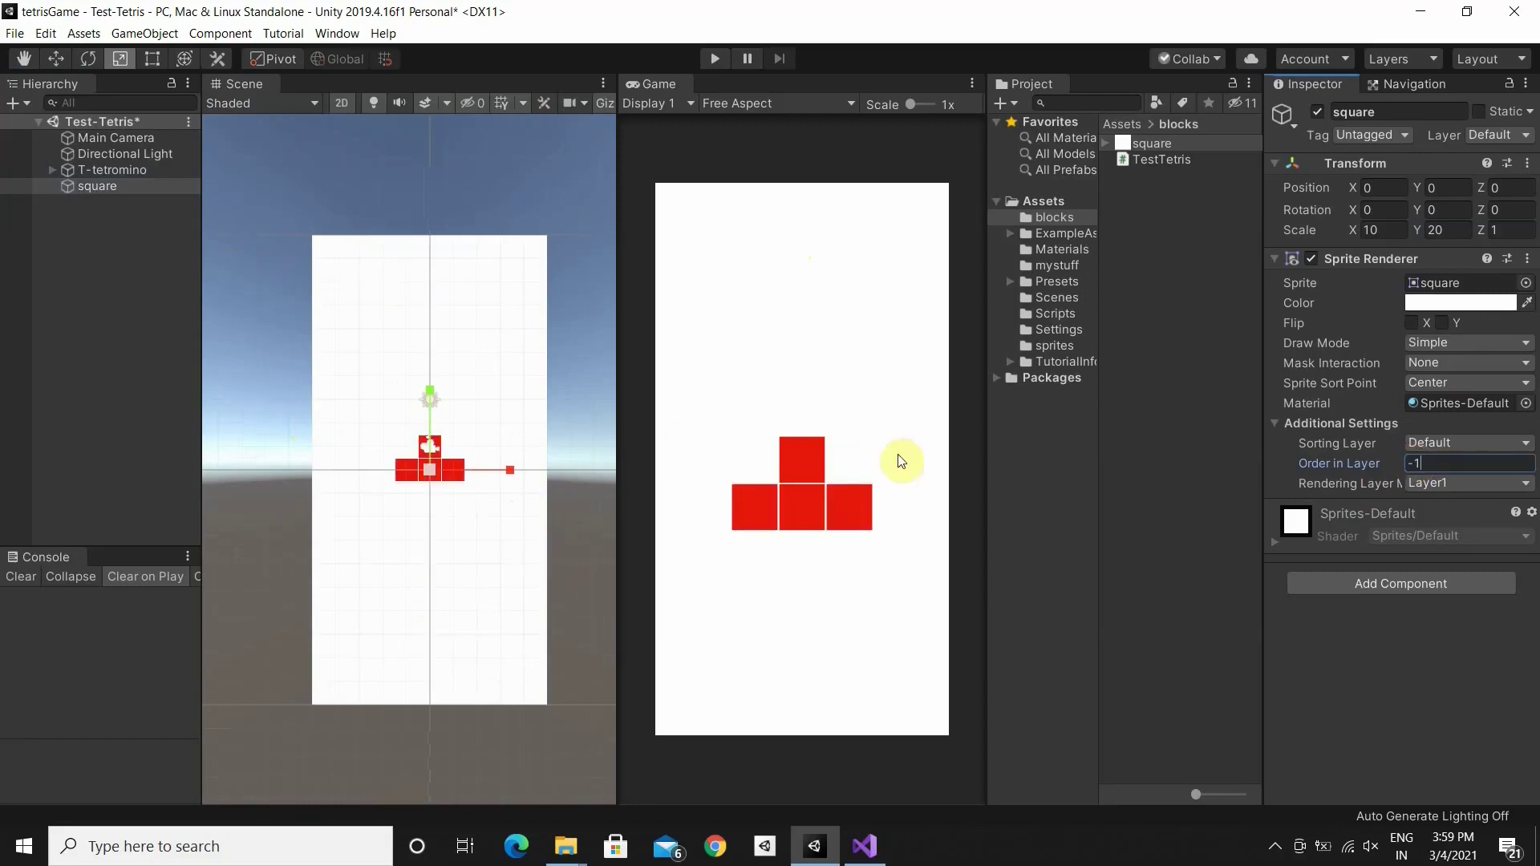
pyautogui.click(806, 452)
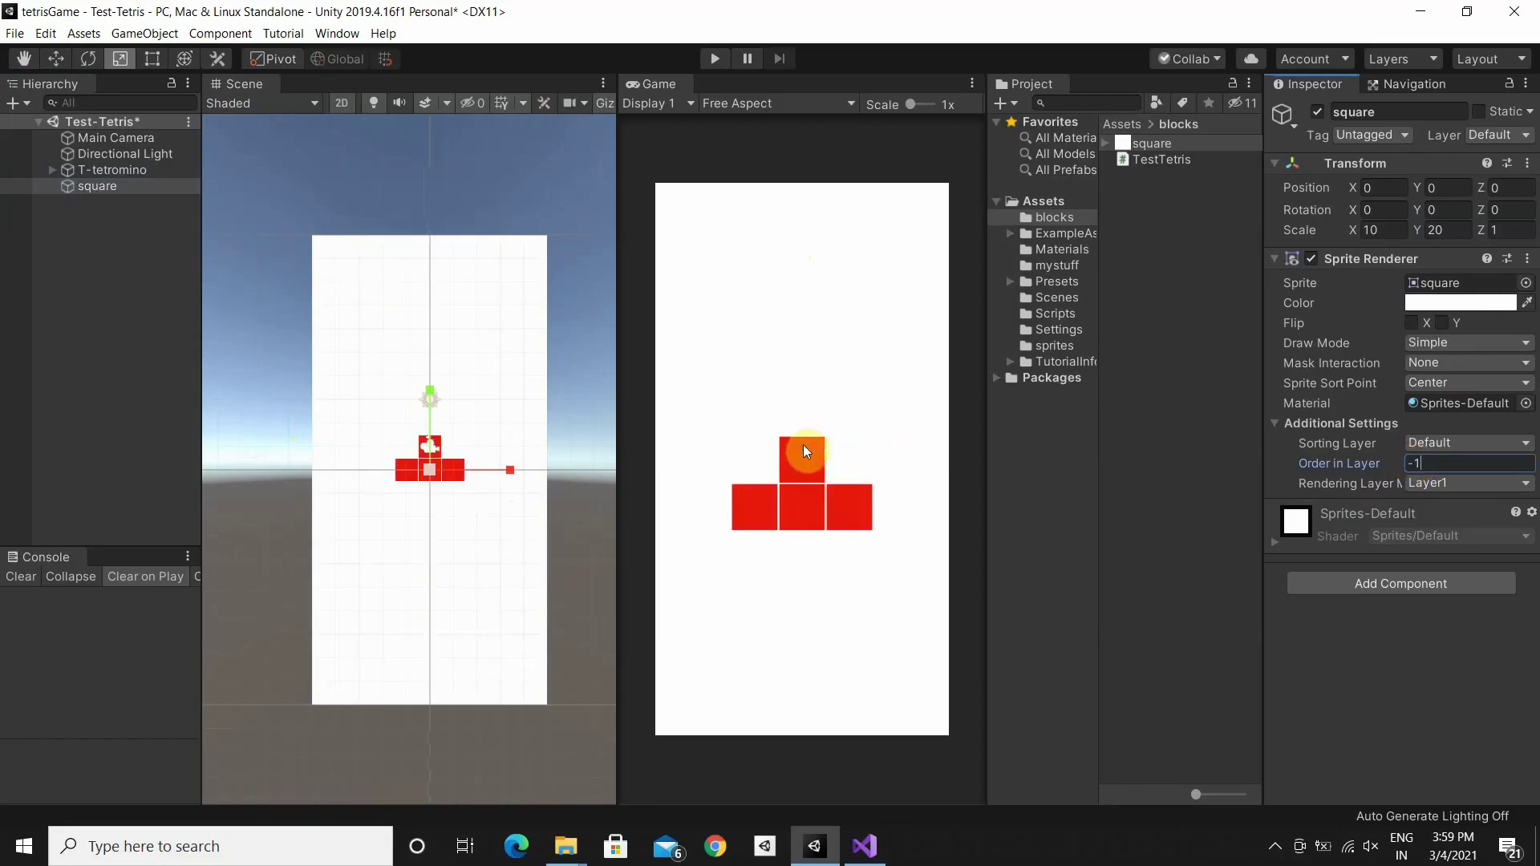
pyautogui.click(812, 503)
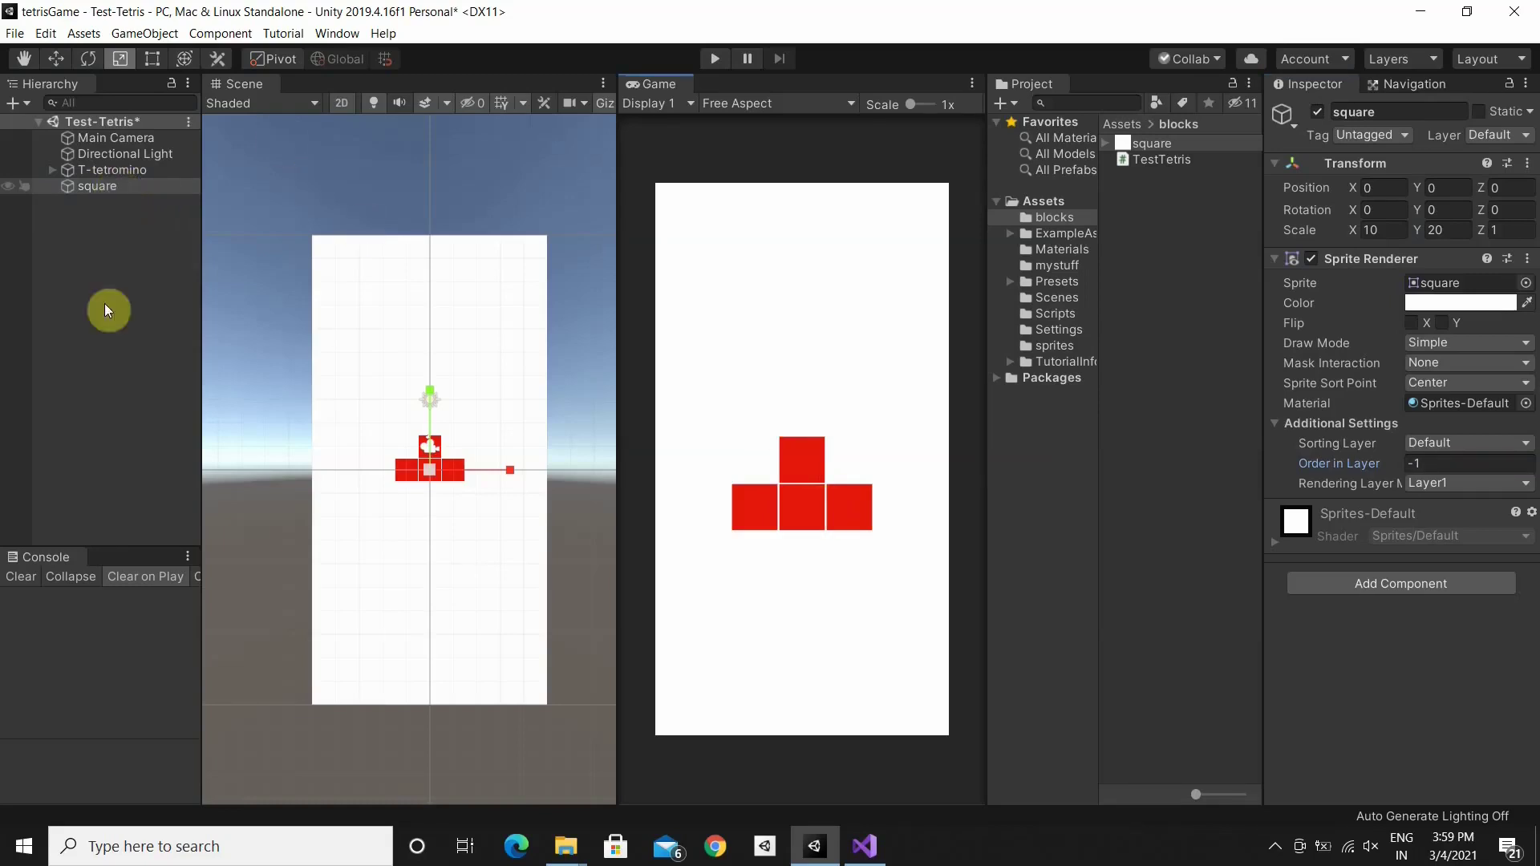
pyautogui.click(96, 190)
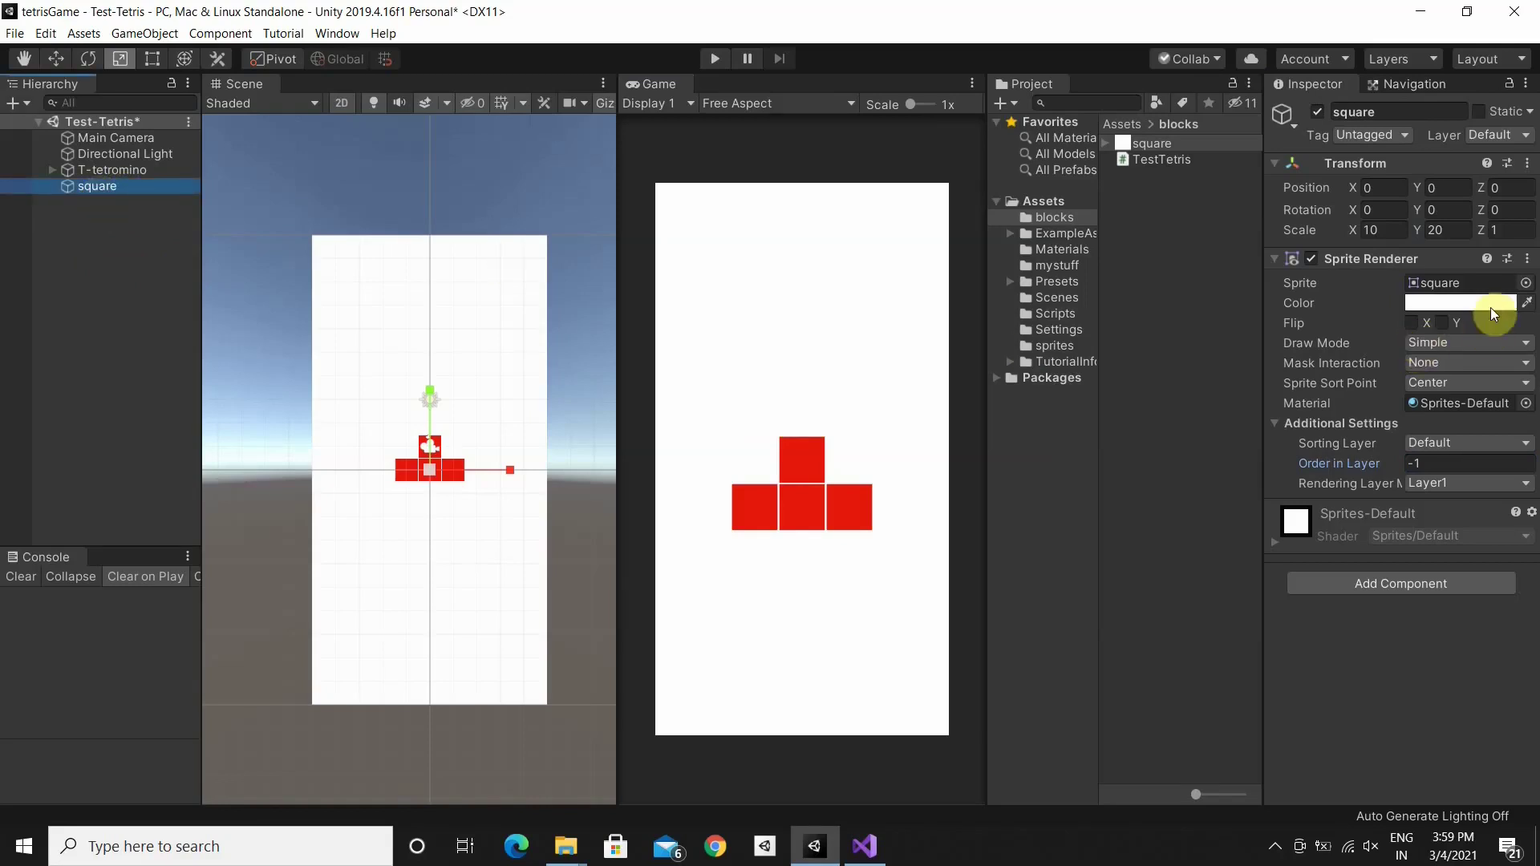
# Colour the board square black with the Color picker
pyautogui.click(1423, 303)
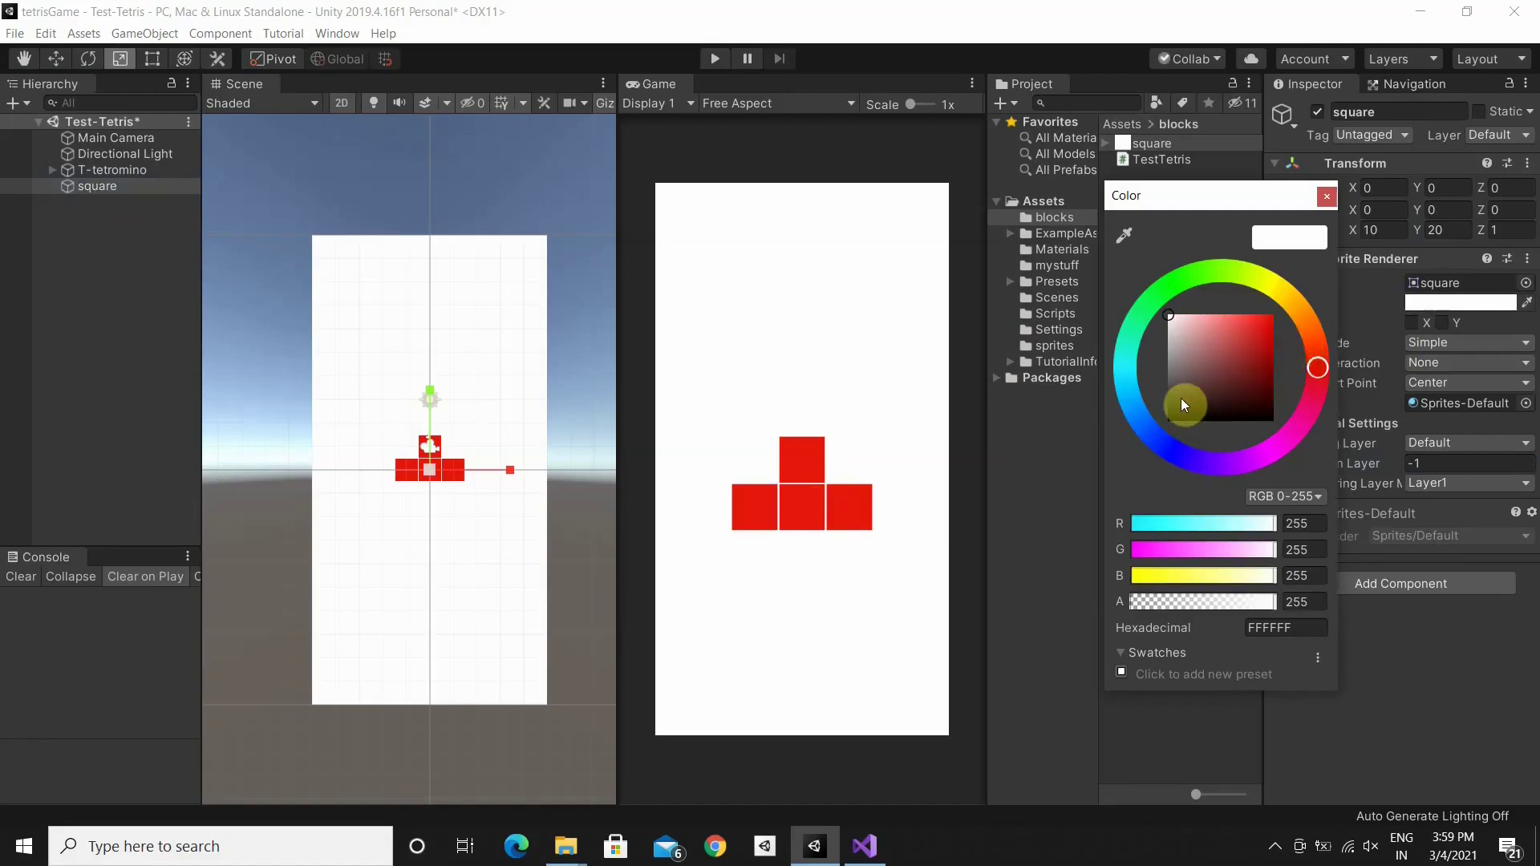
pyautogui.moveTo(1181, 404); pyautogui.dragTo(1168, 426)
pyautogui.click(820, 472)
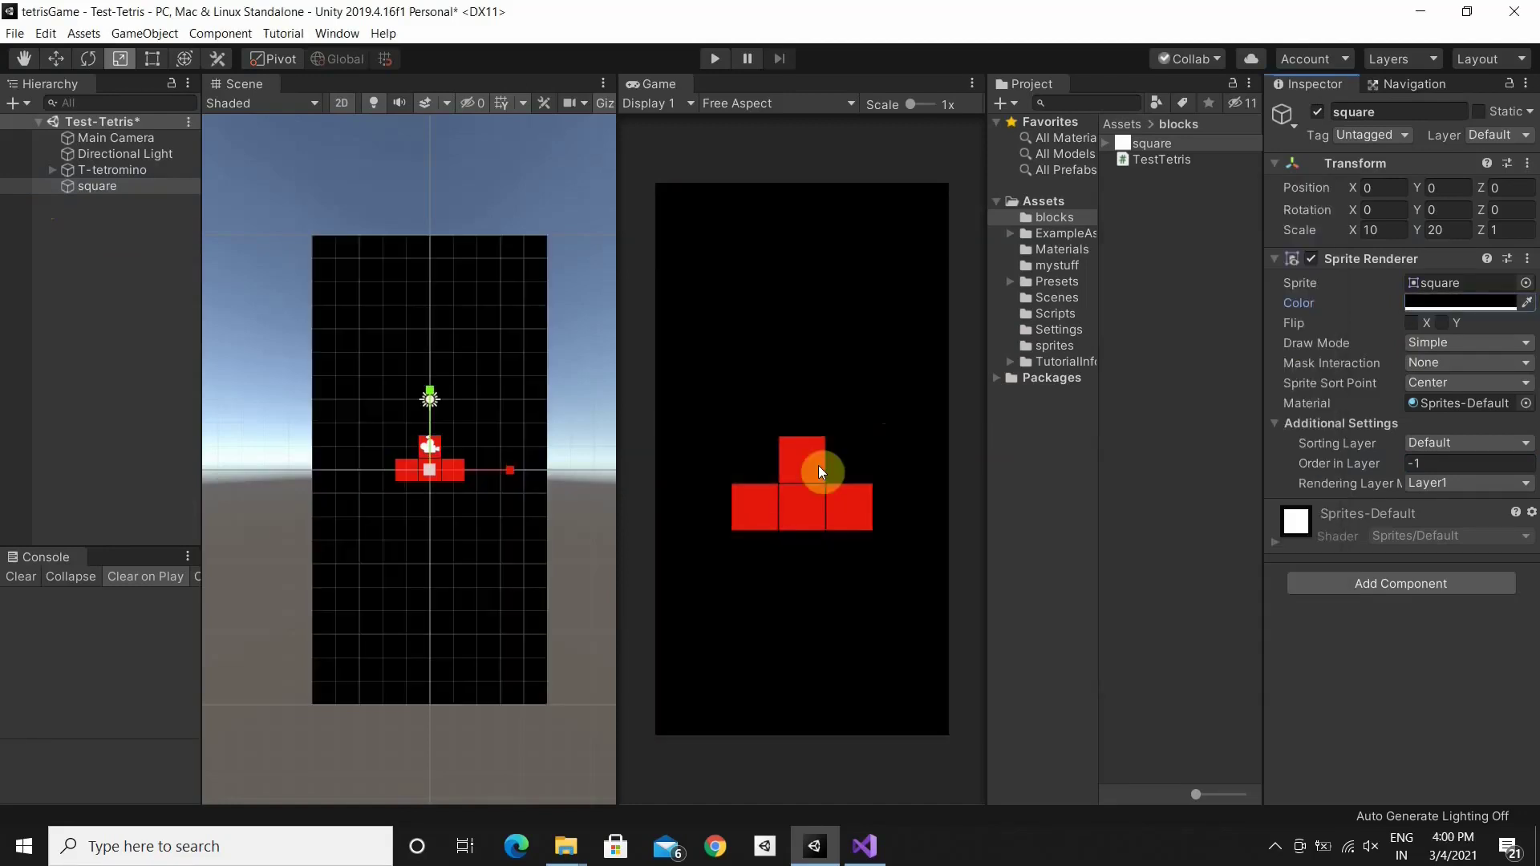
pyautogui.scroll(3, 415, 469)
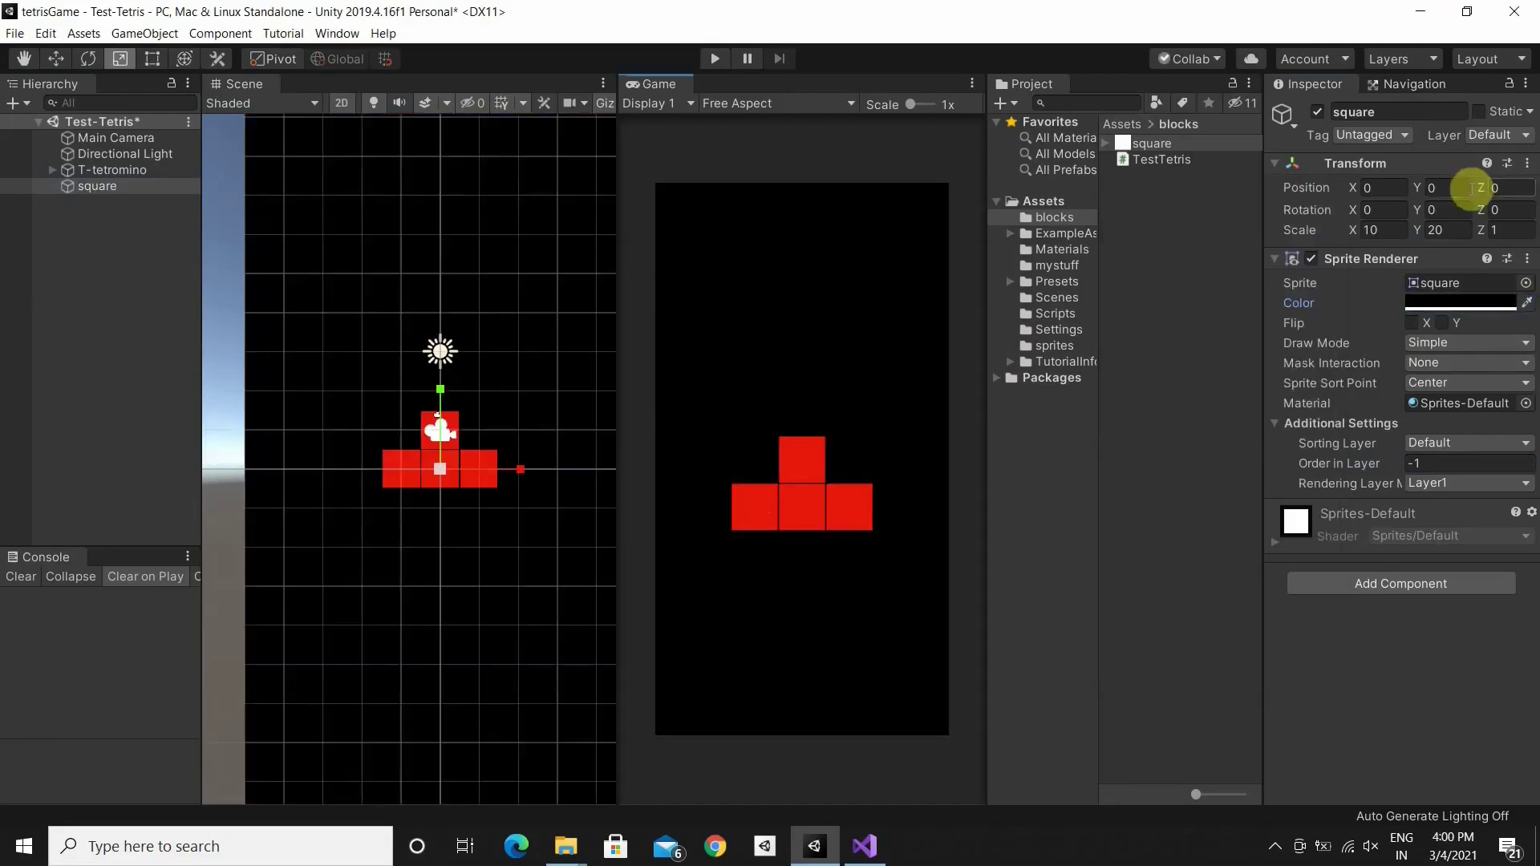
pyautogui.click(1377, 190)
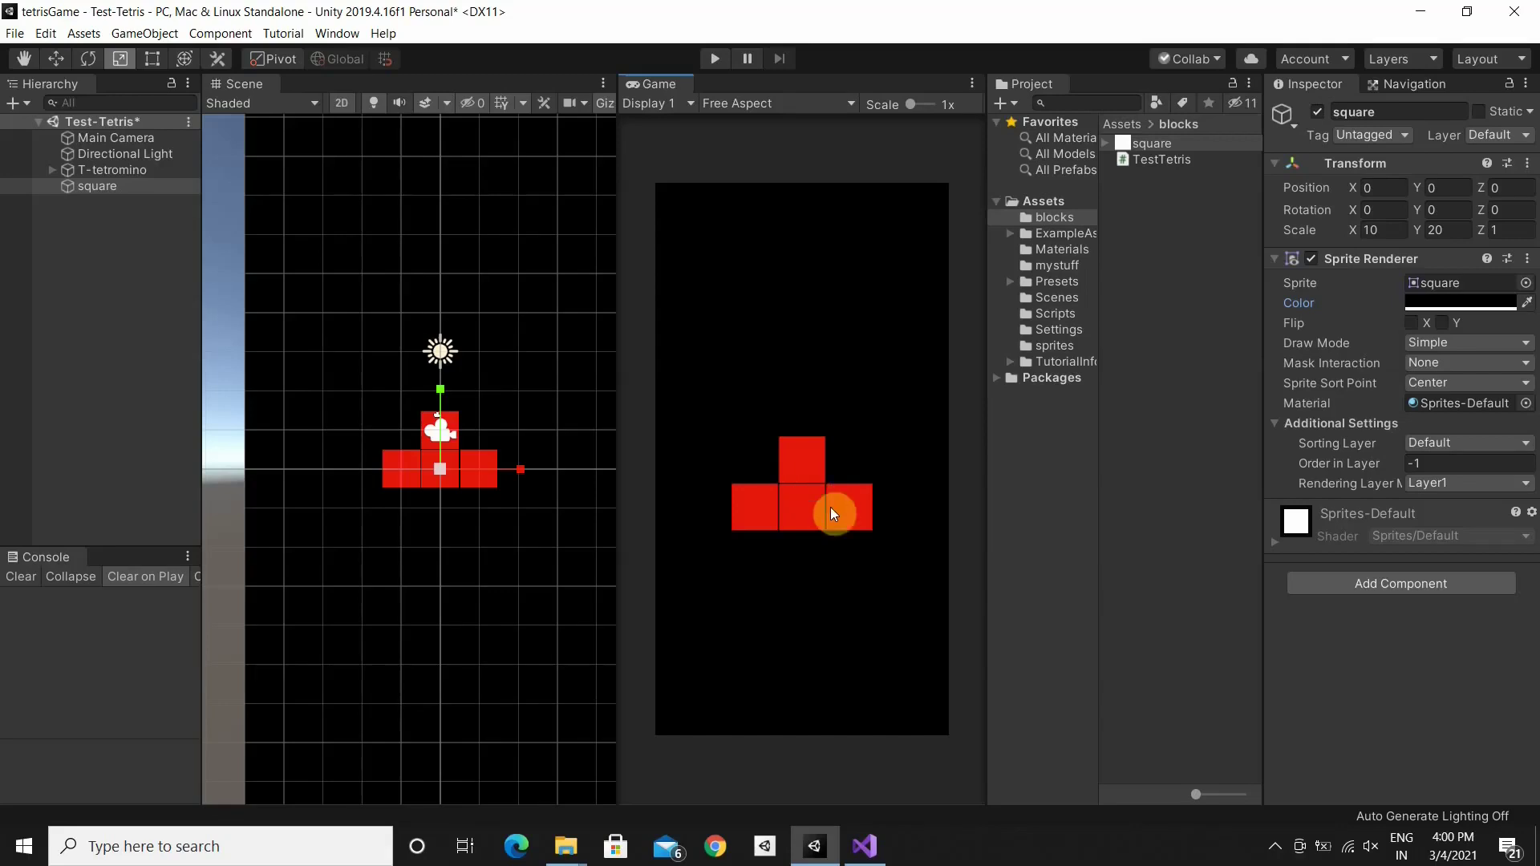
pyautogui.scroll(-2, 382, 553)
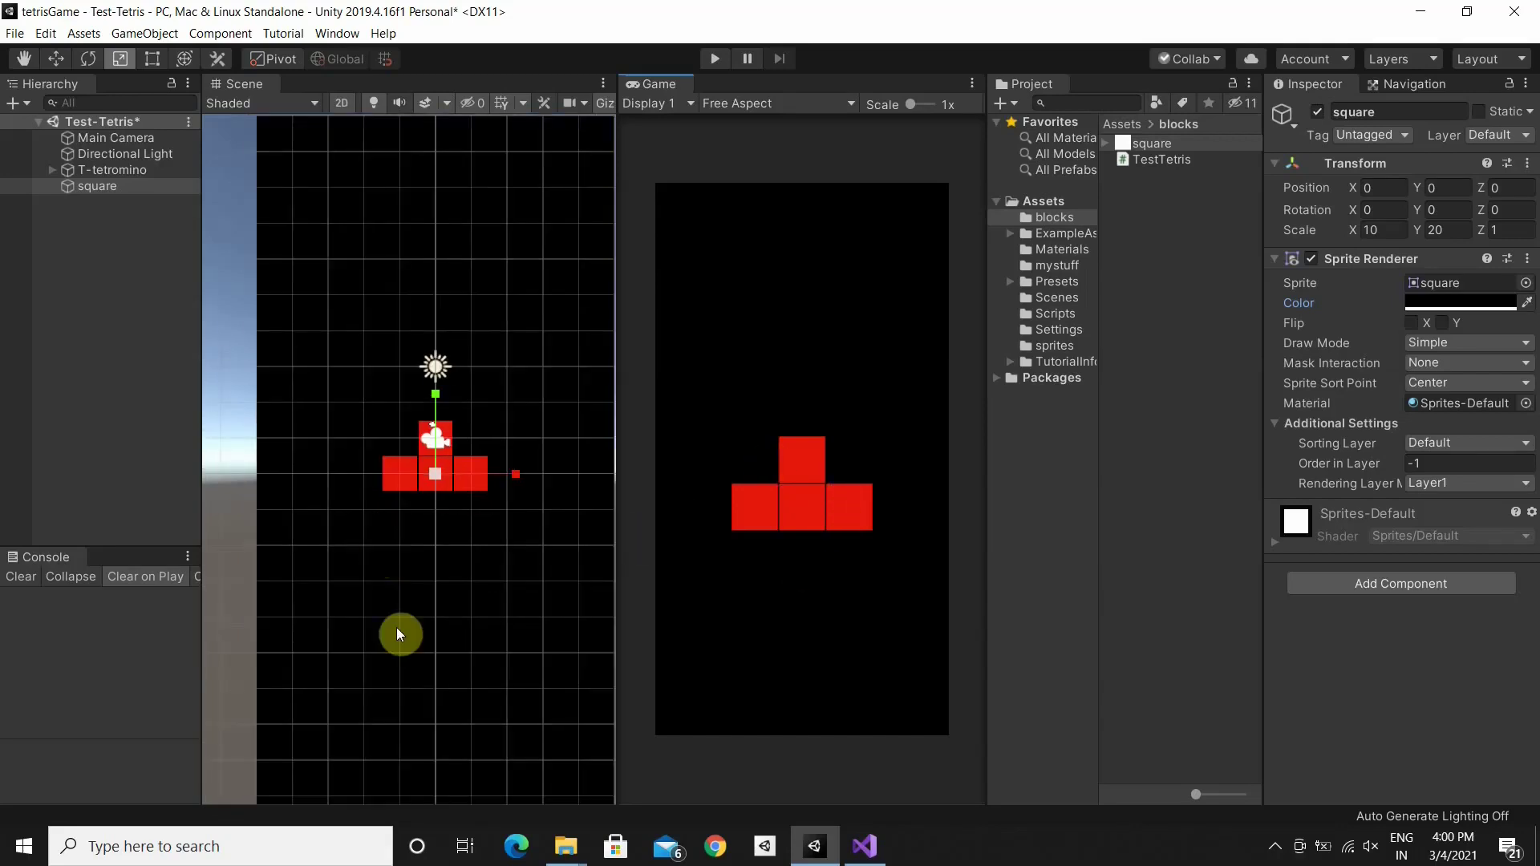
pyautogui.scroll(-2, 399, 631)
pyautogui.scroll(-2, 402, 662)
pyautogui.scroll(-2, 401, 661)
pyautogui.click(382, 634)
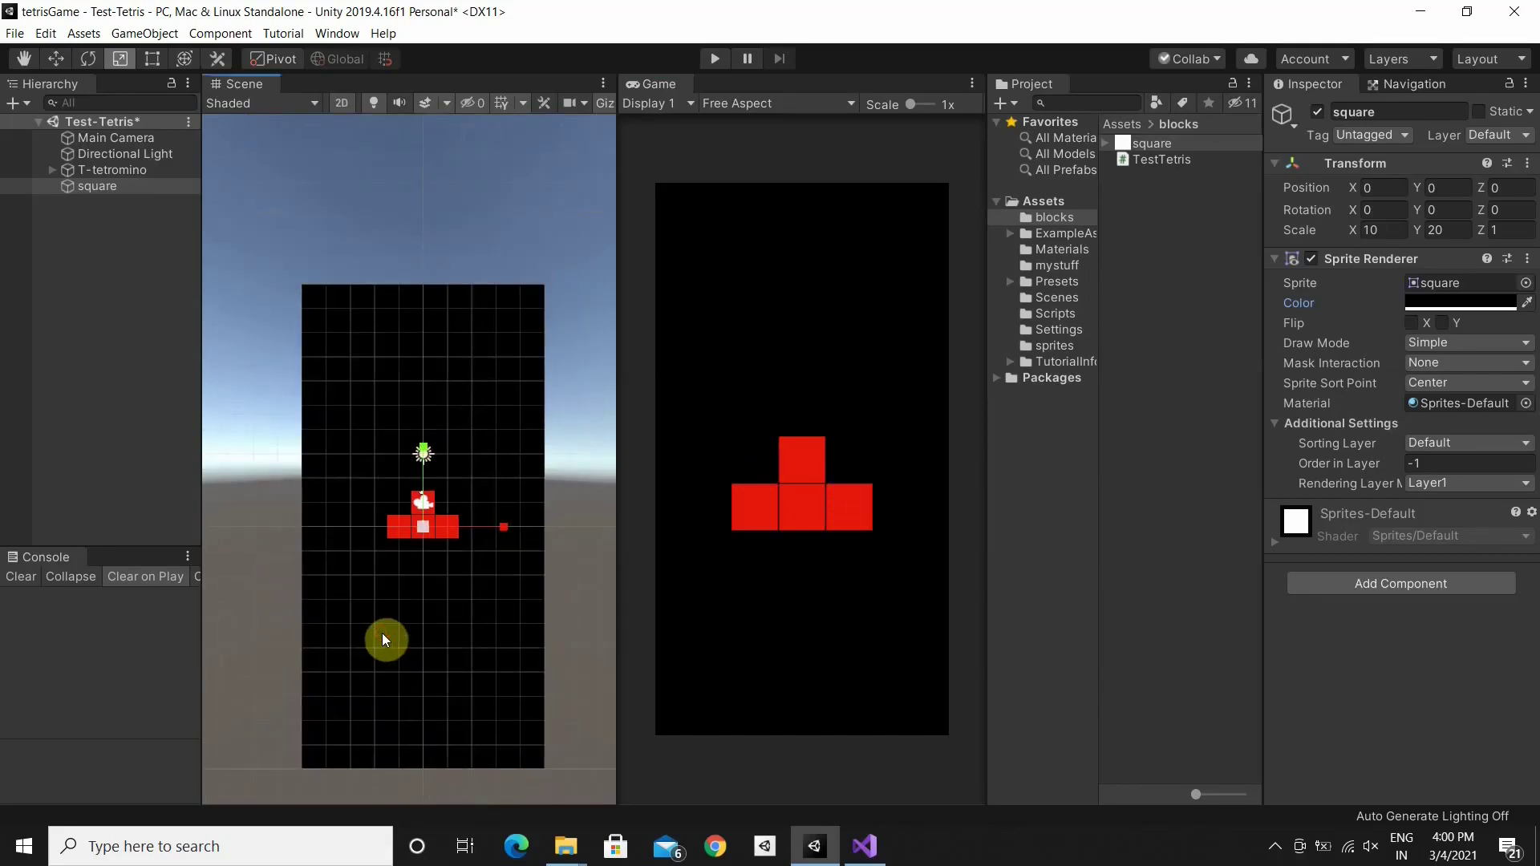
# With the Move tool, drag the black board roughly above the T-tetromino
pyautogui.click(60, 55)
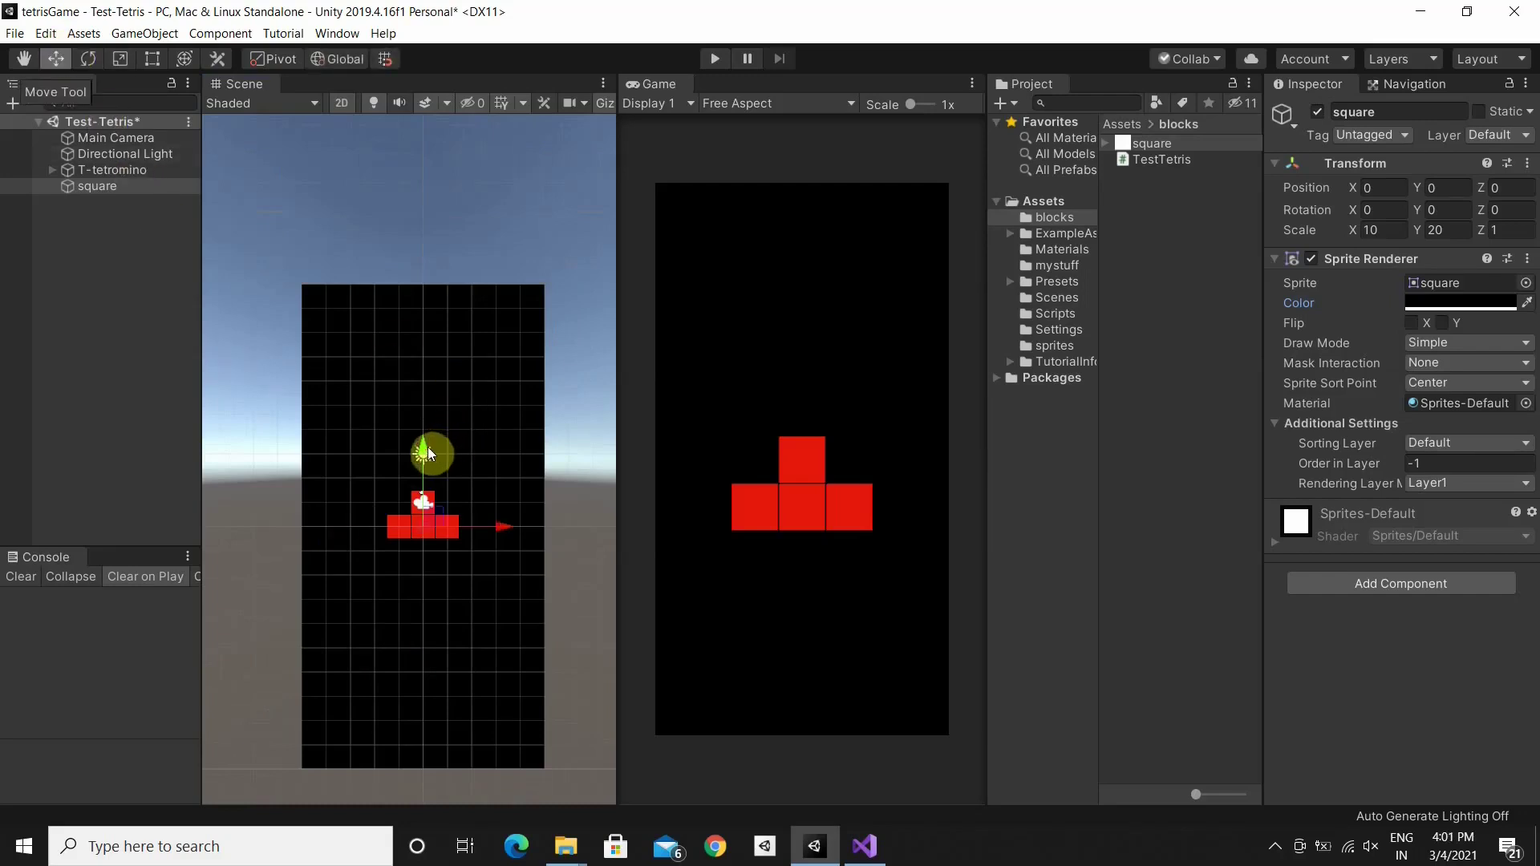
pyautogui.moveTo(428, 449)
pyautogui.mouseDown()
pyautogui.moveTo(427, 313)
pyautogui.moveTo(502, 357)
pyautogui.moveTo(647, 356)
pyautogui.mouseUp()
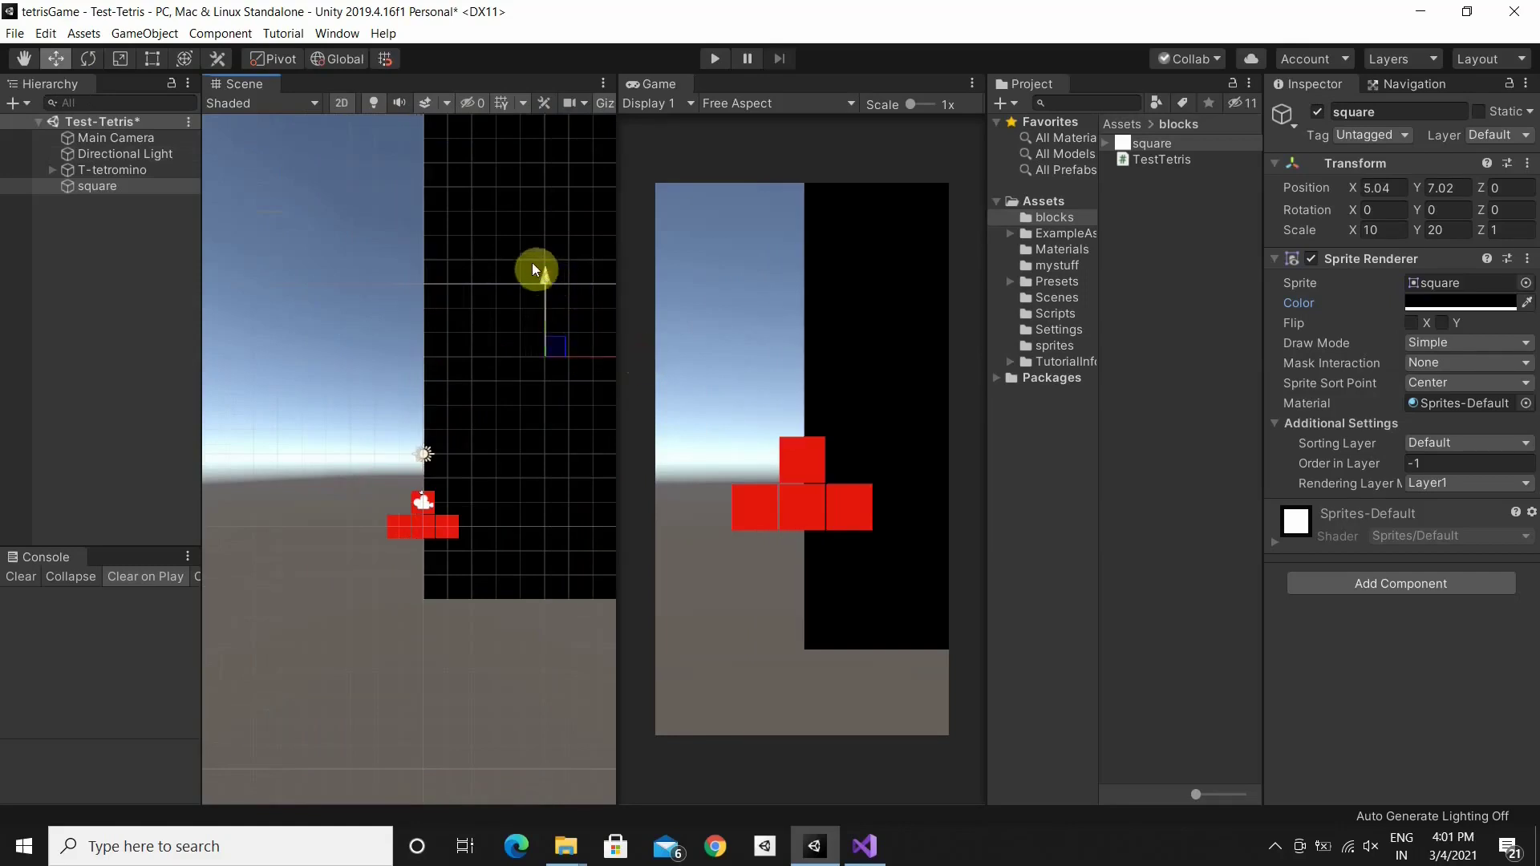
pyautogui.moveTo(548, 277); pyautogui.dragTo(522, 250)
pyautogui.moveTo(560, 301); pyautogui.dragTo(584, 370)
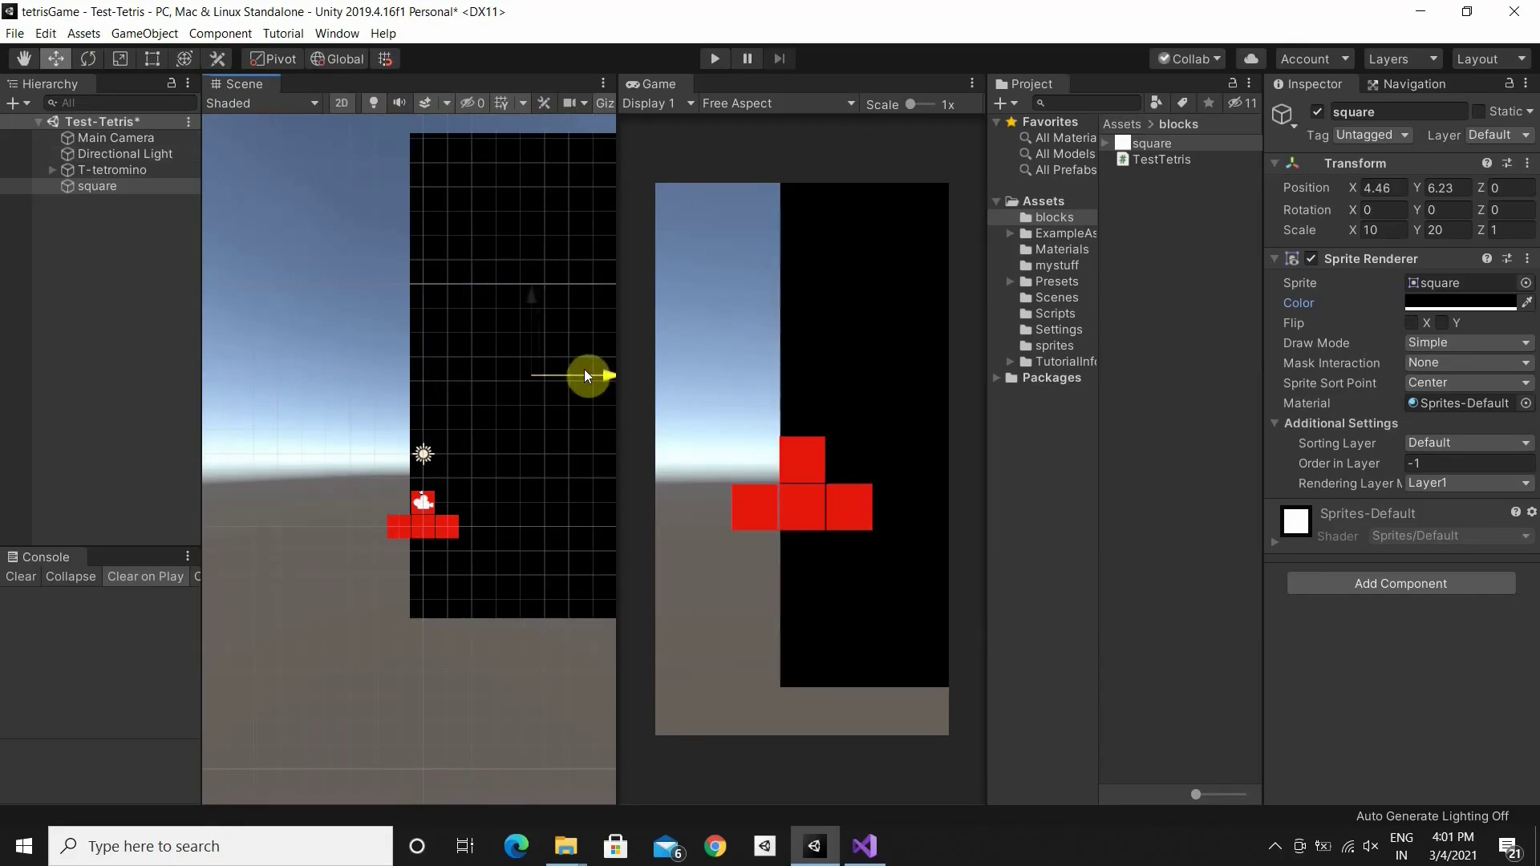
pyautogui.moveTo(584, 375); pyautogui.dragTo(588, 377)
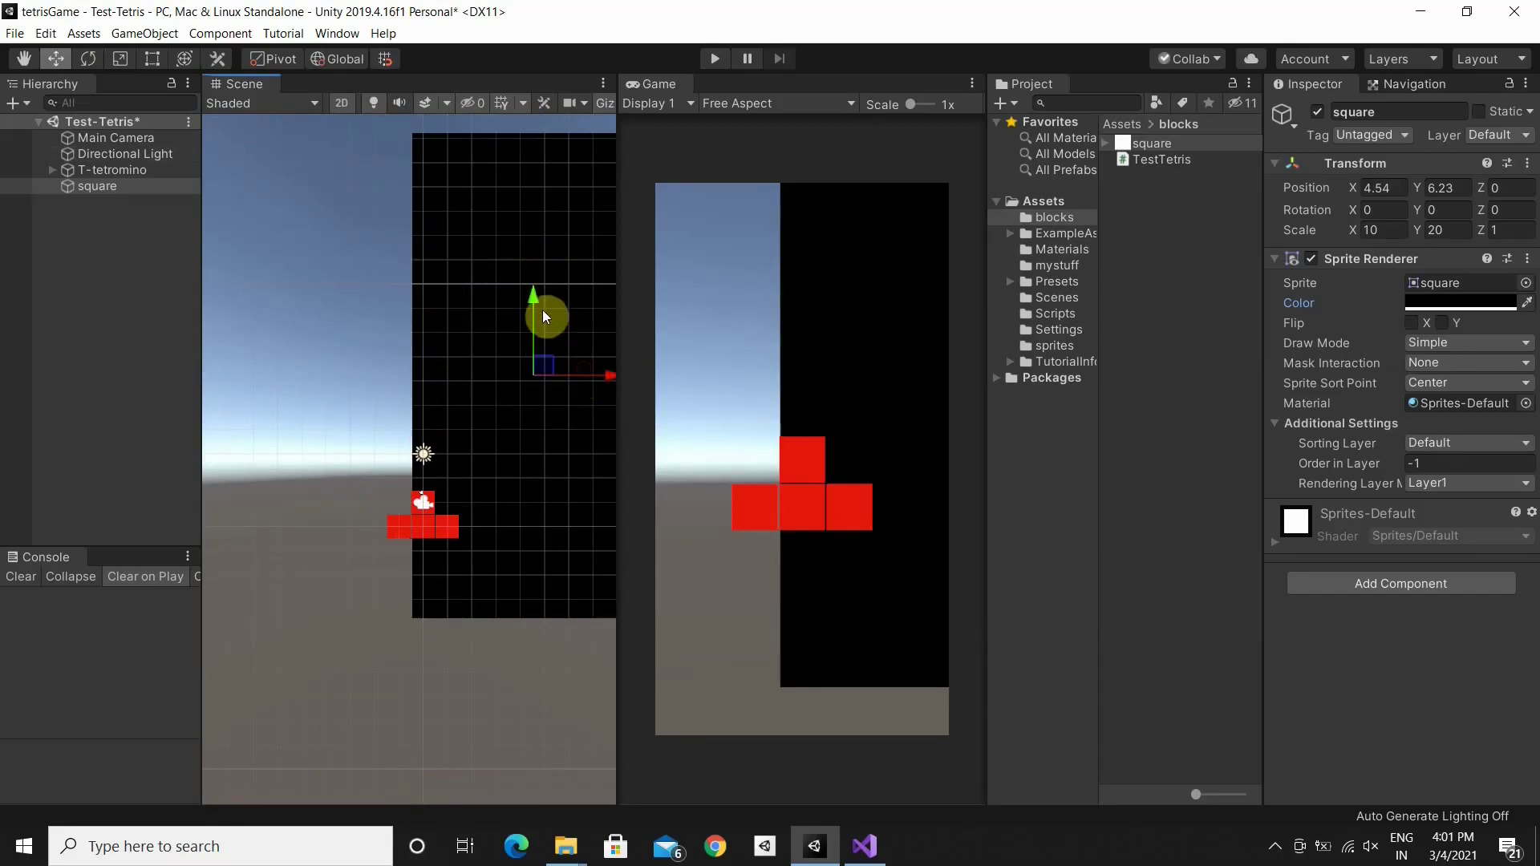
pyautogui.moveTo(536, 303); pyautogui.dragTo(526, 219)
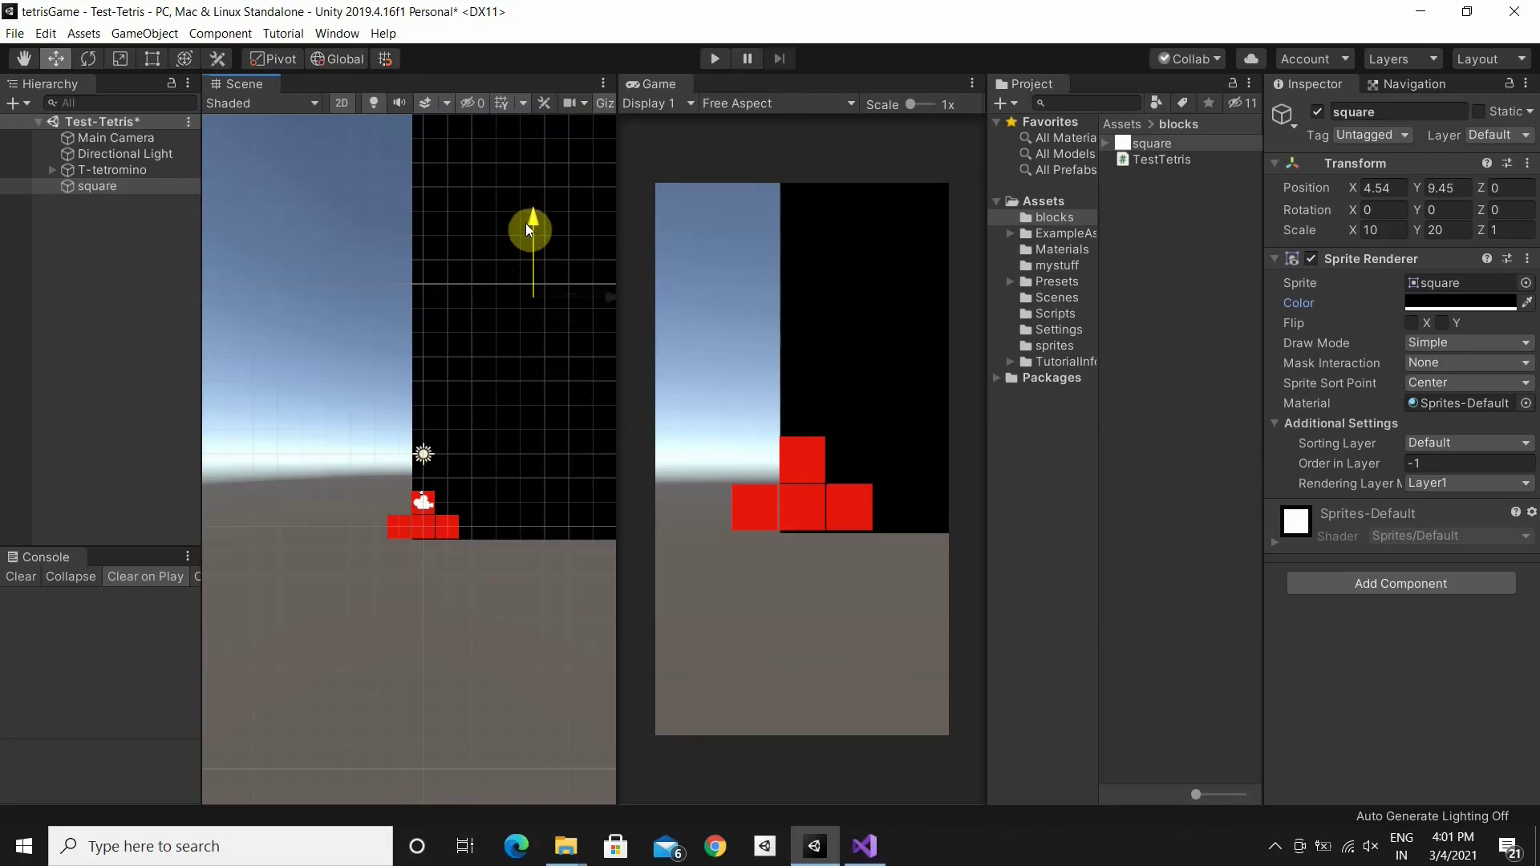
pyautogui.moveTo(524, 219); pyautogui.dragTo(527, 223)
pyautogui.scroll(2, 390, 605)
pyautogui.scroll(2, 391, 606)
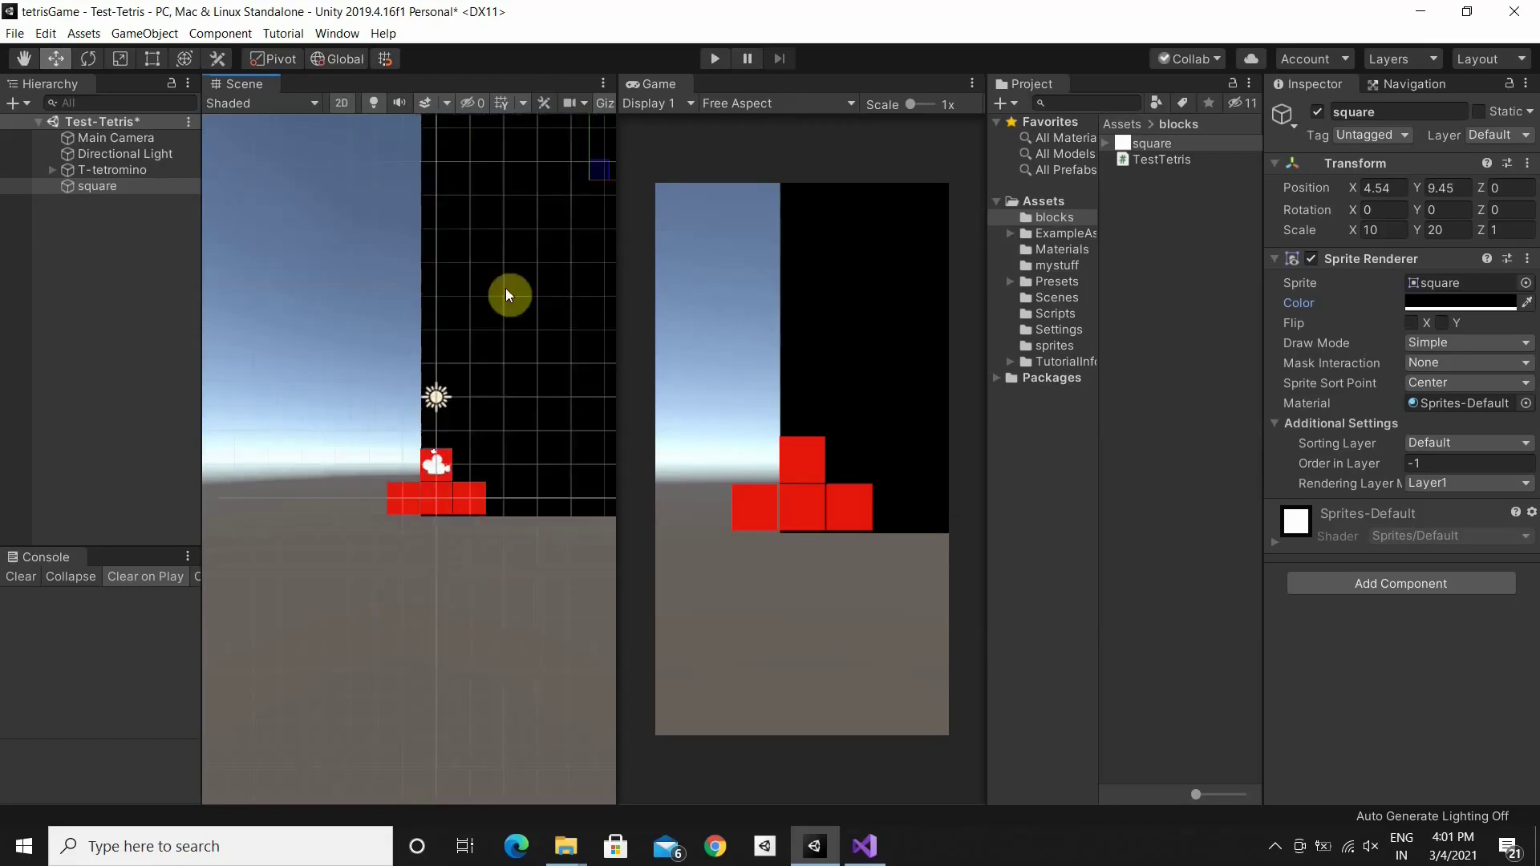
pyautogui.scroll(-2, 226, 394)
pyautogui.scroll(-1, 256, 404)
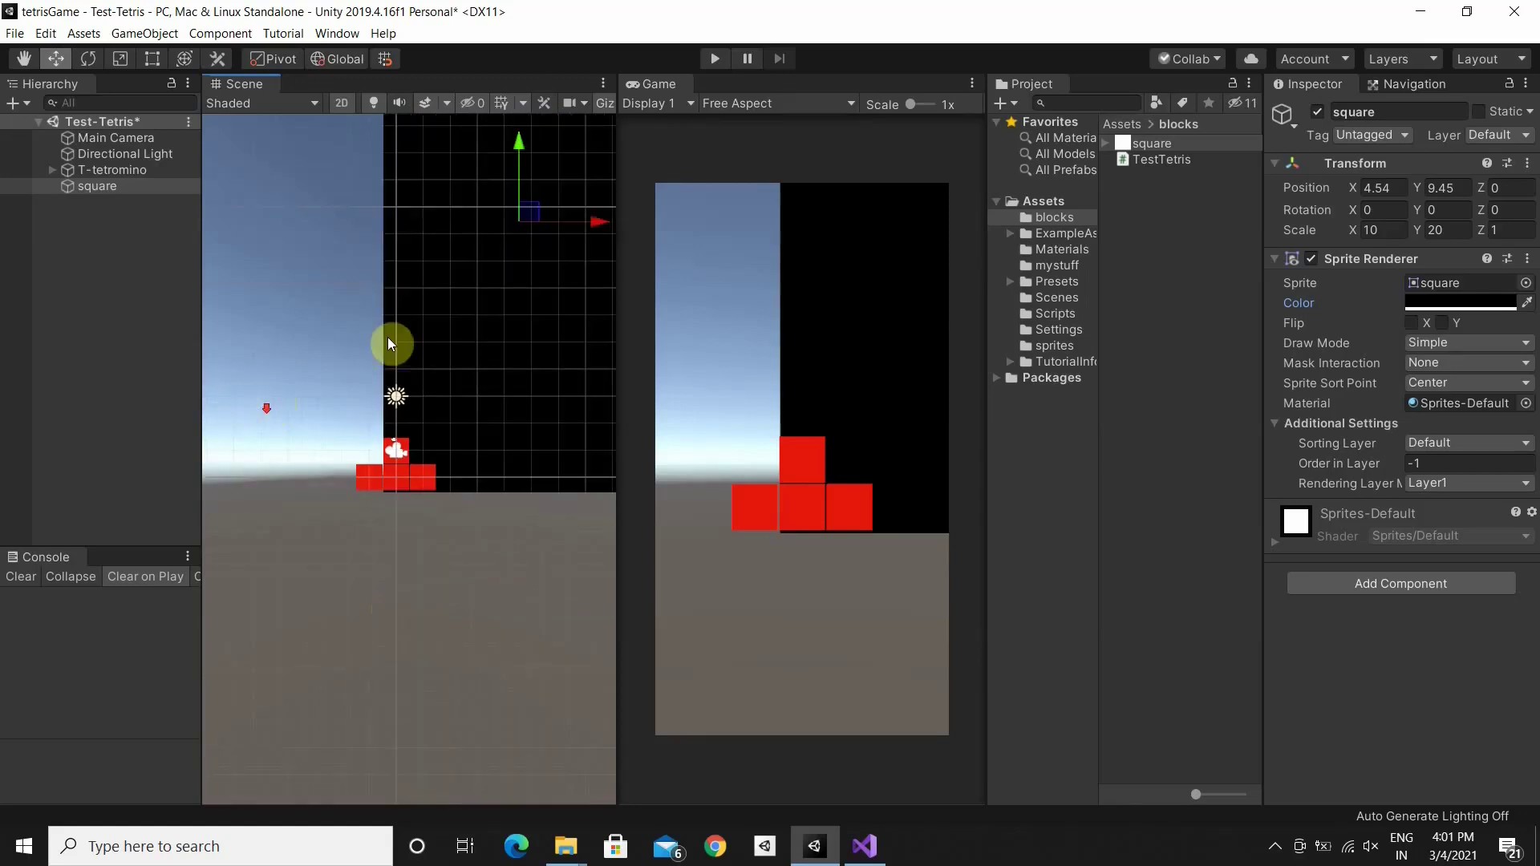
pyautogui.moveTo(565, 243); pyautogui.dragTo(565, 243)
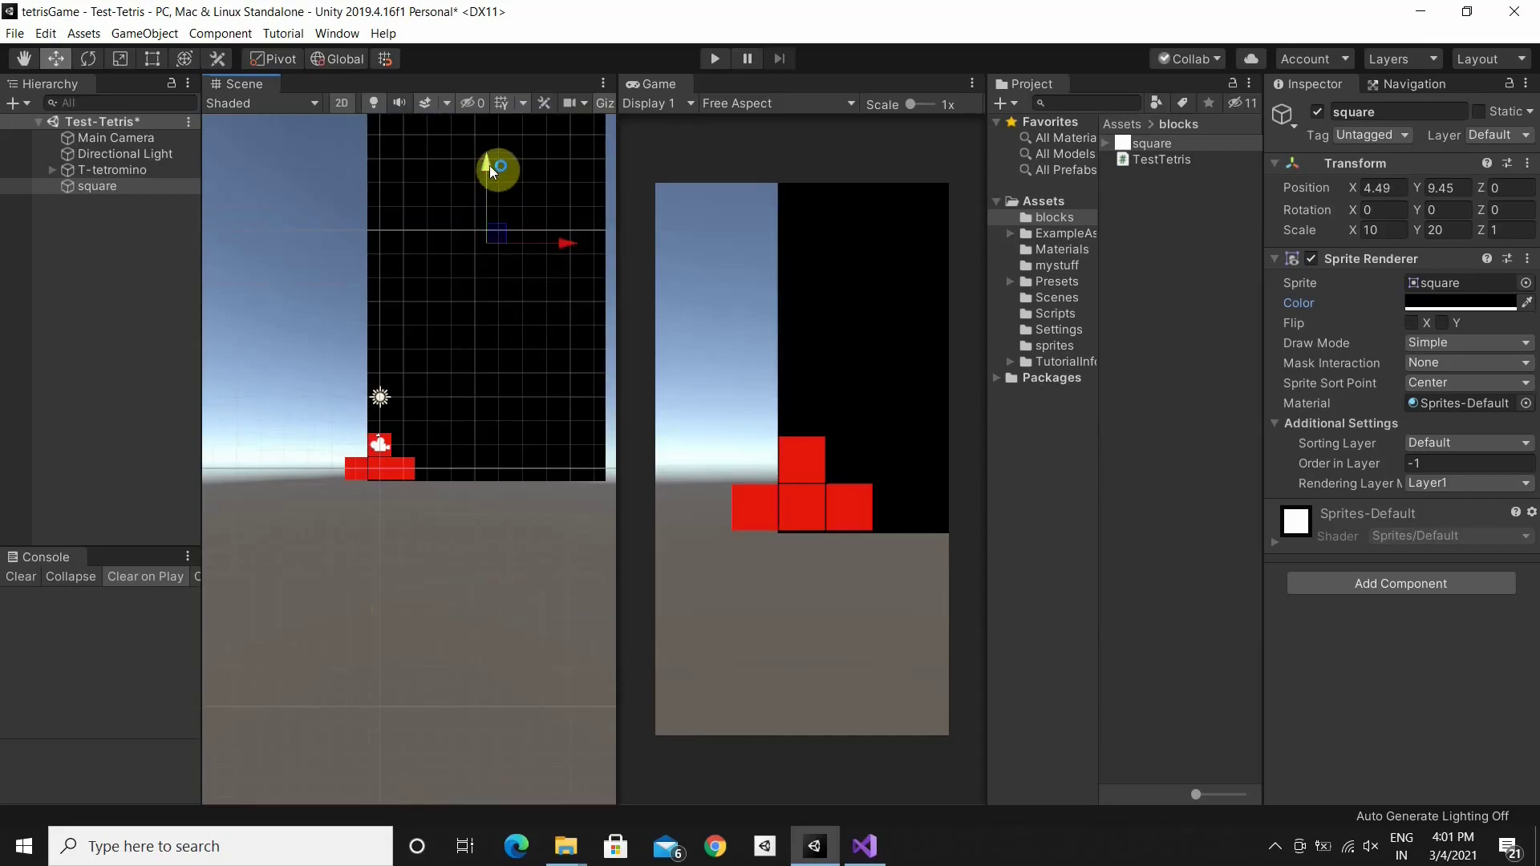
# Set the board's position to X 4.5, Y 9.5 and frame it in the Scene view
pyautogui.click(1395, 188)
pyautogui.write('4.')
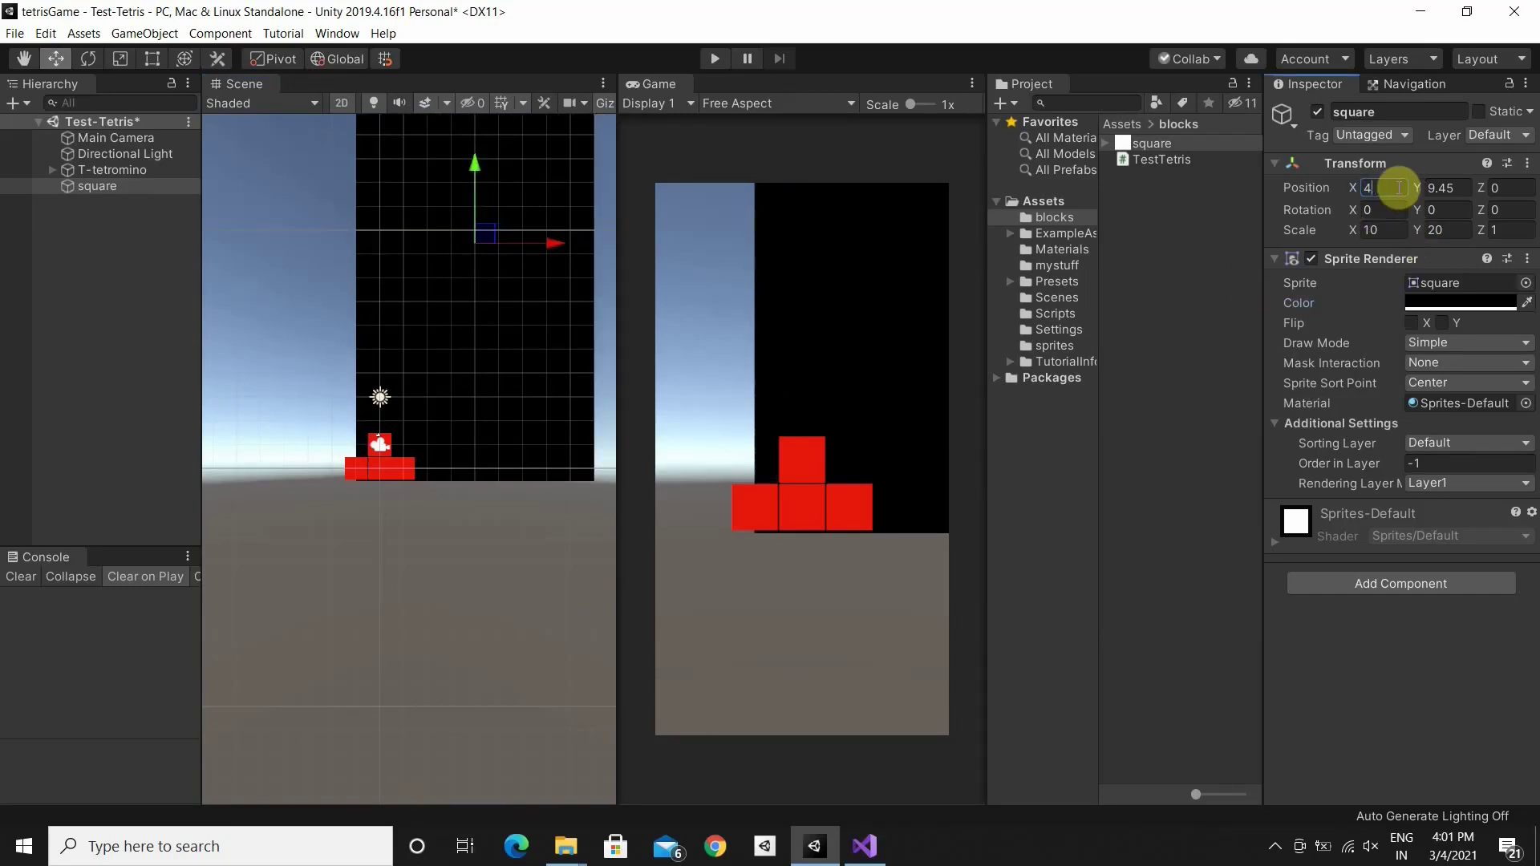
pyautogui.write('.5')
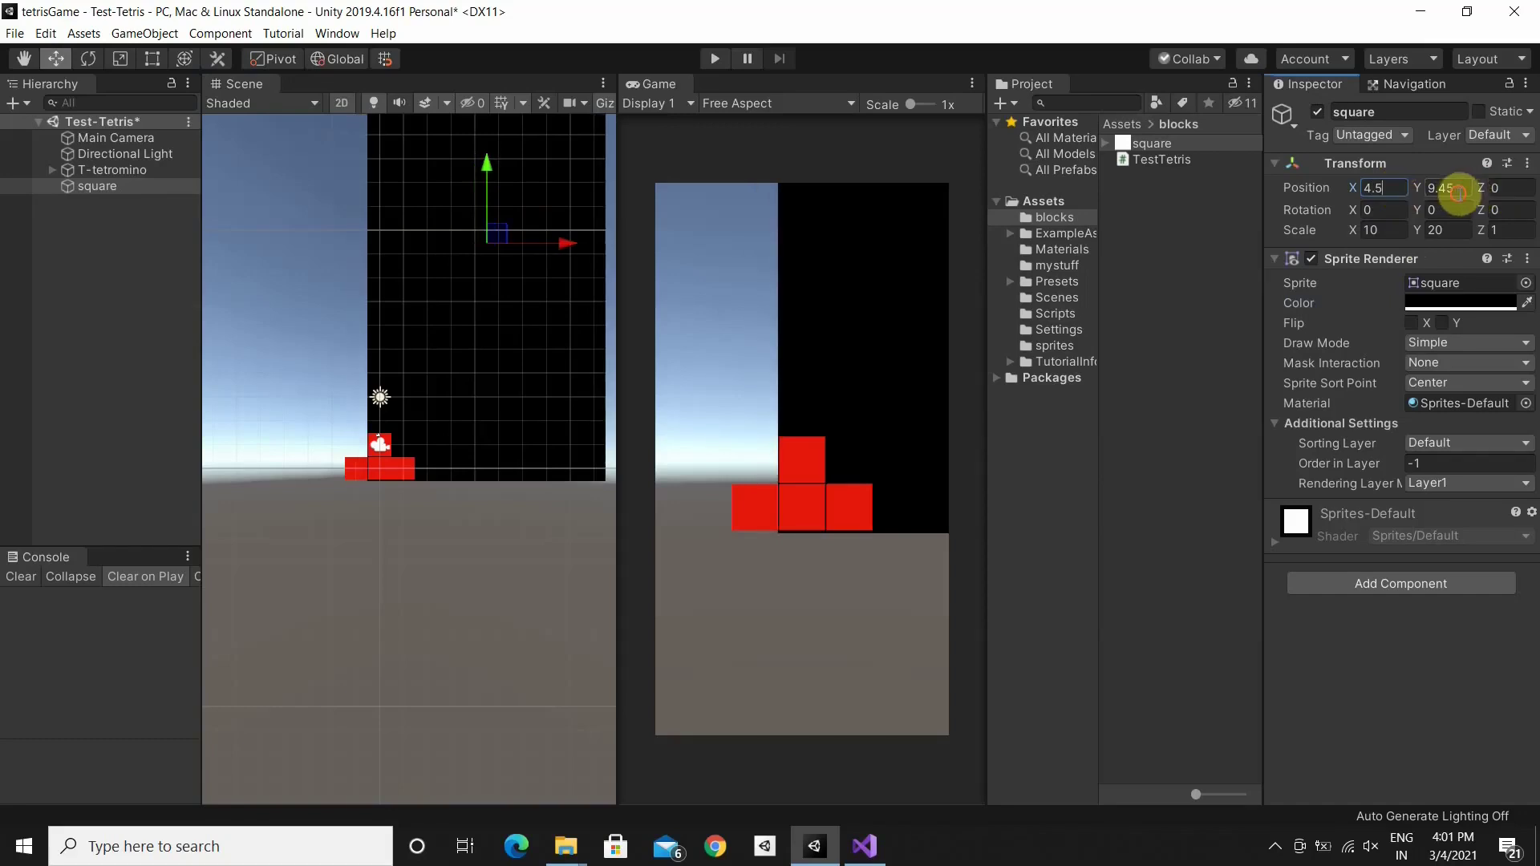
pyautogui.click(1459, 191)
pyautogui.click(1459, 191)
pyautogui.press('BackSpace')
pyautogui.press('BackSpace')
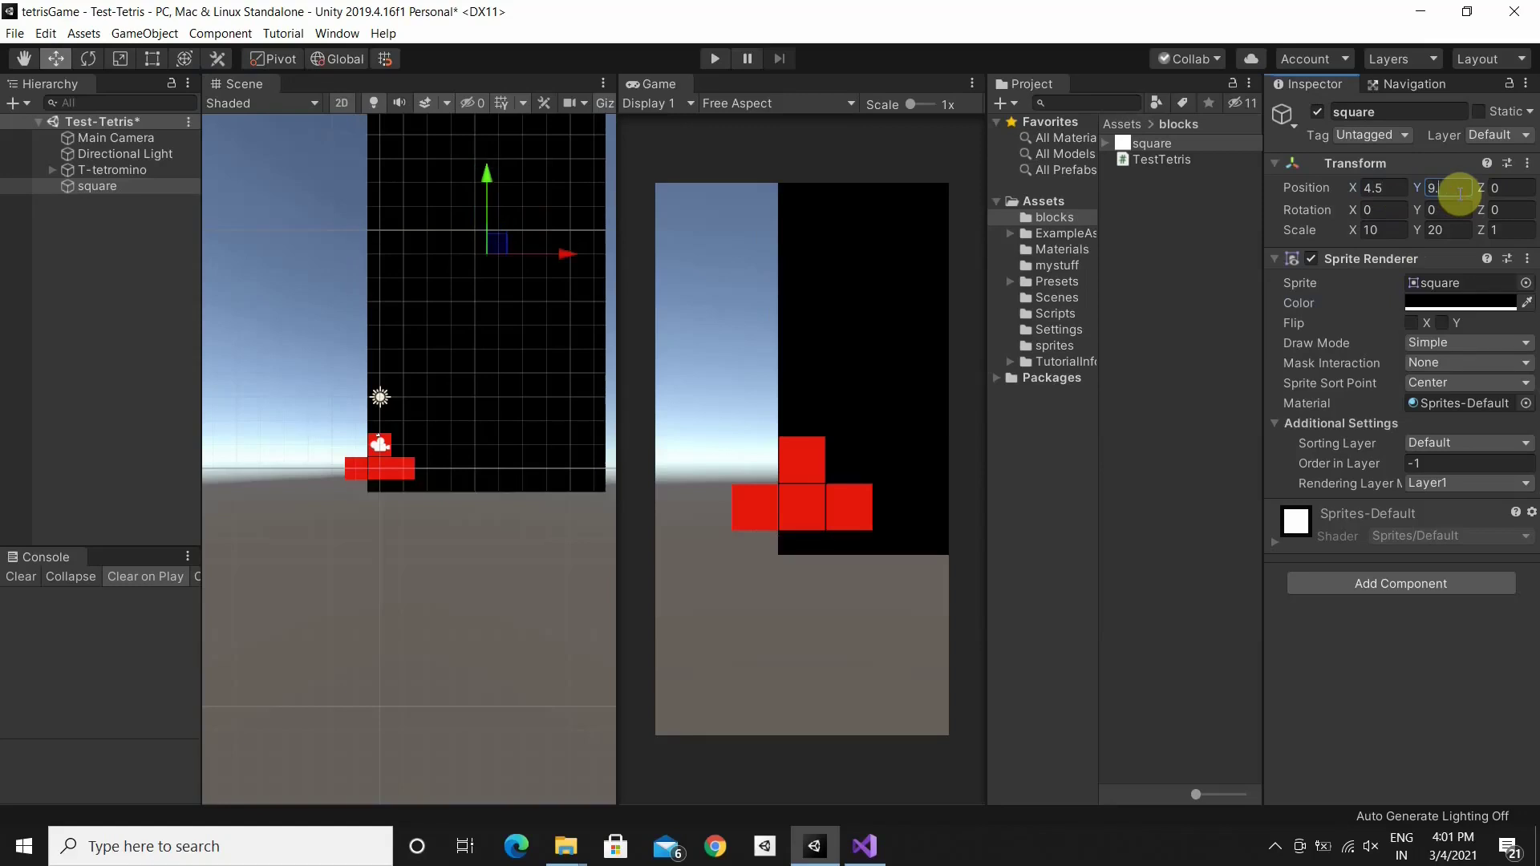
pyautogui.write('5')
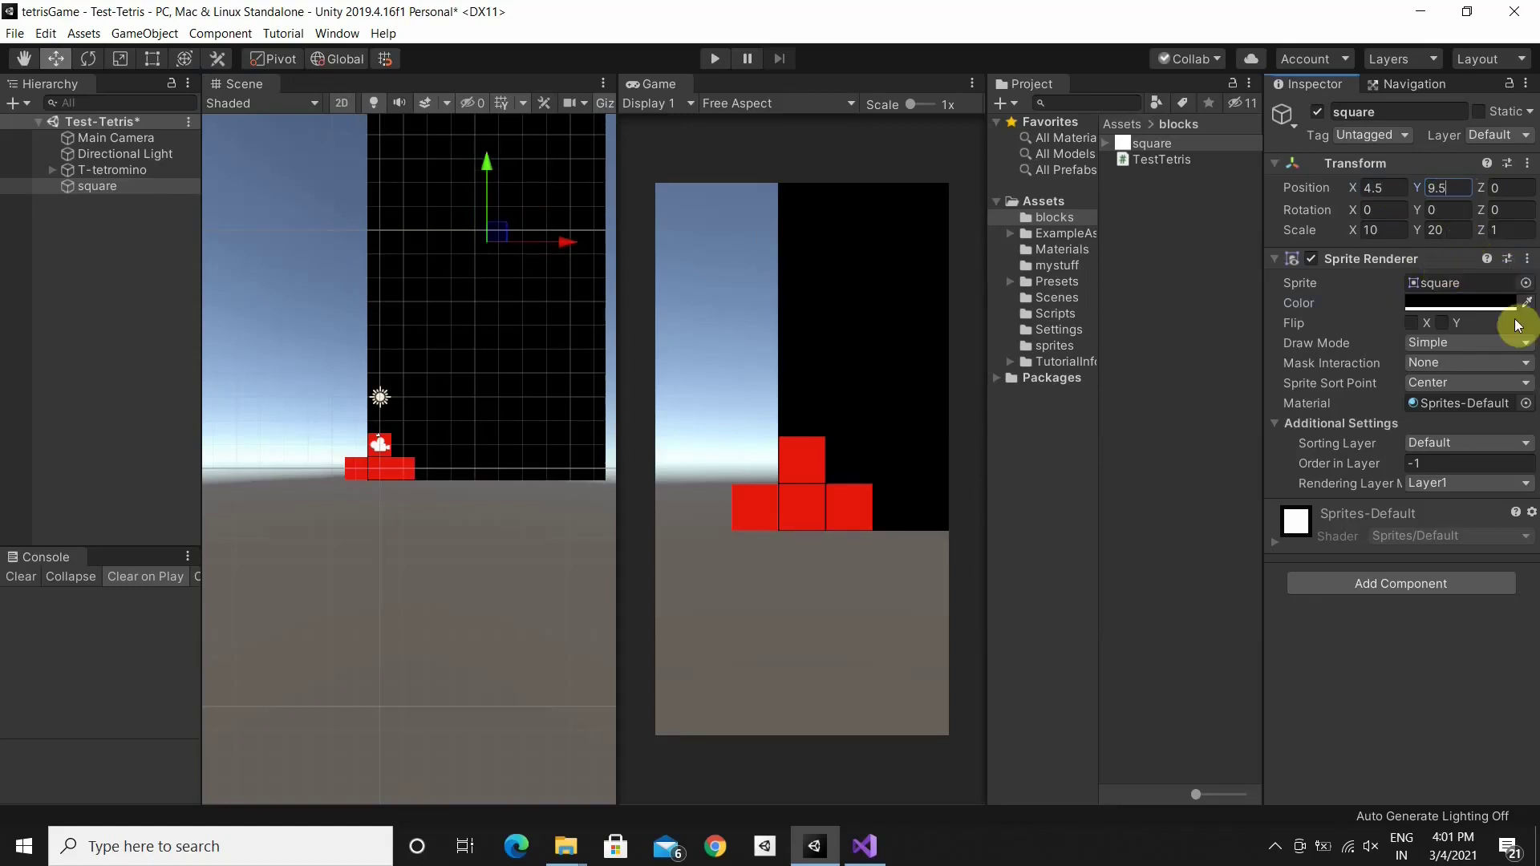
pyautogui.click(1179, 491)
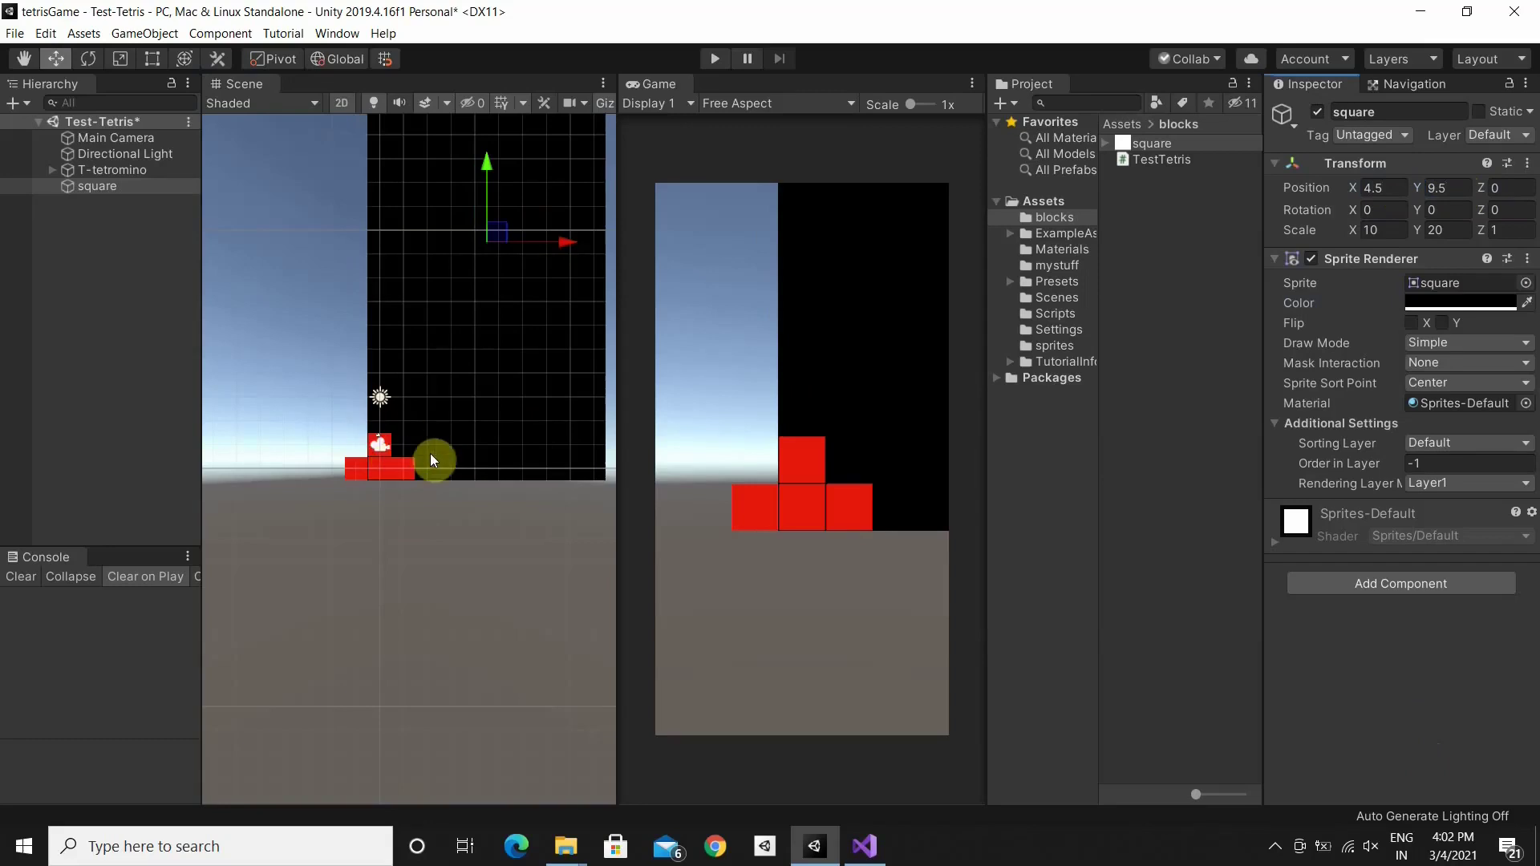
pyautogui.press('f')
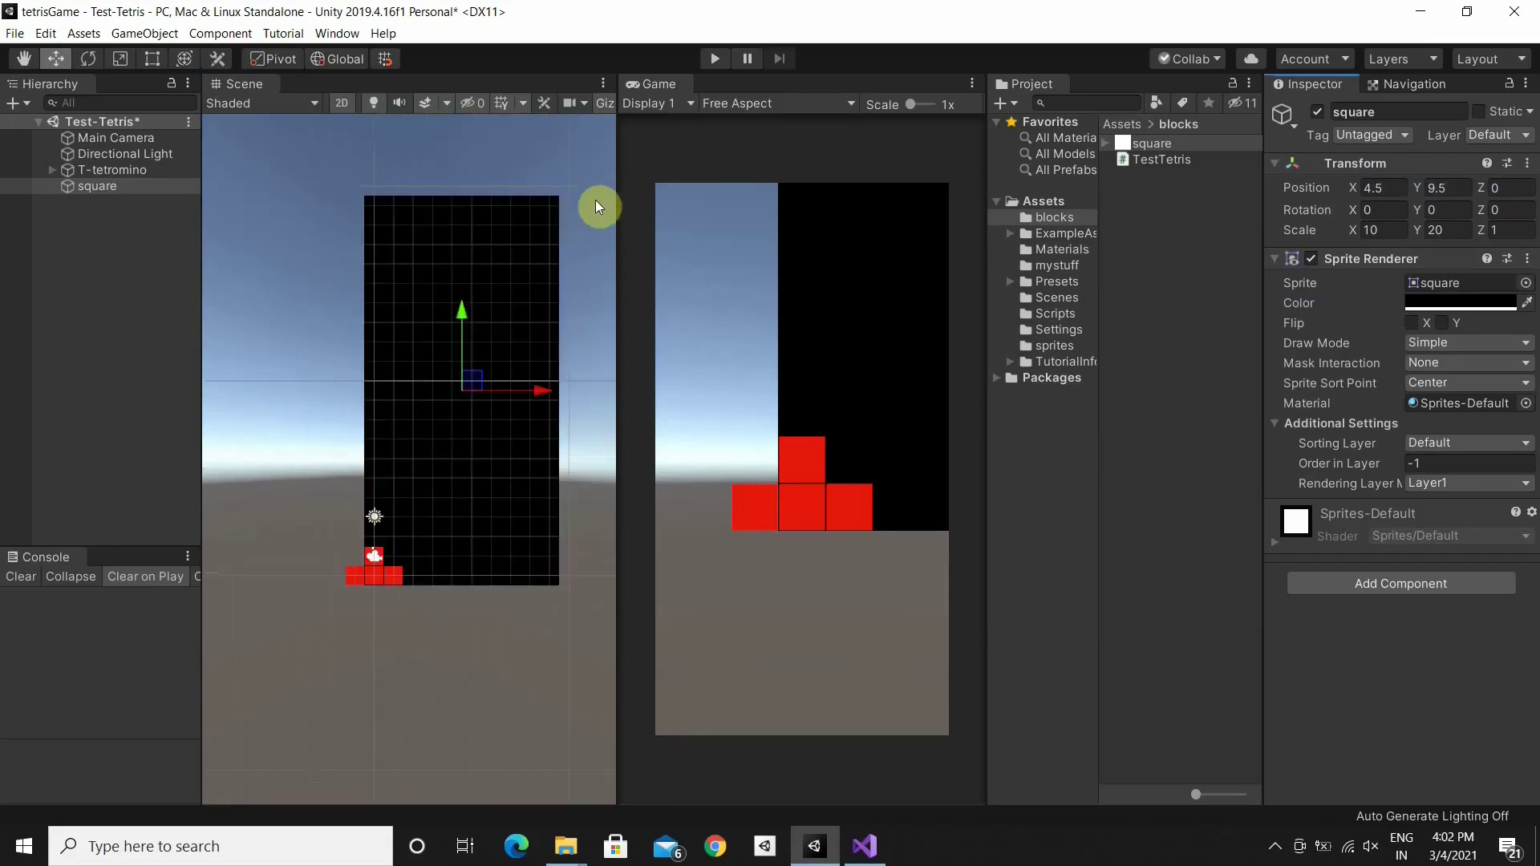
pyautogui.scroll(1, 595, 199)
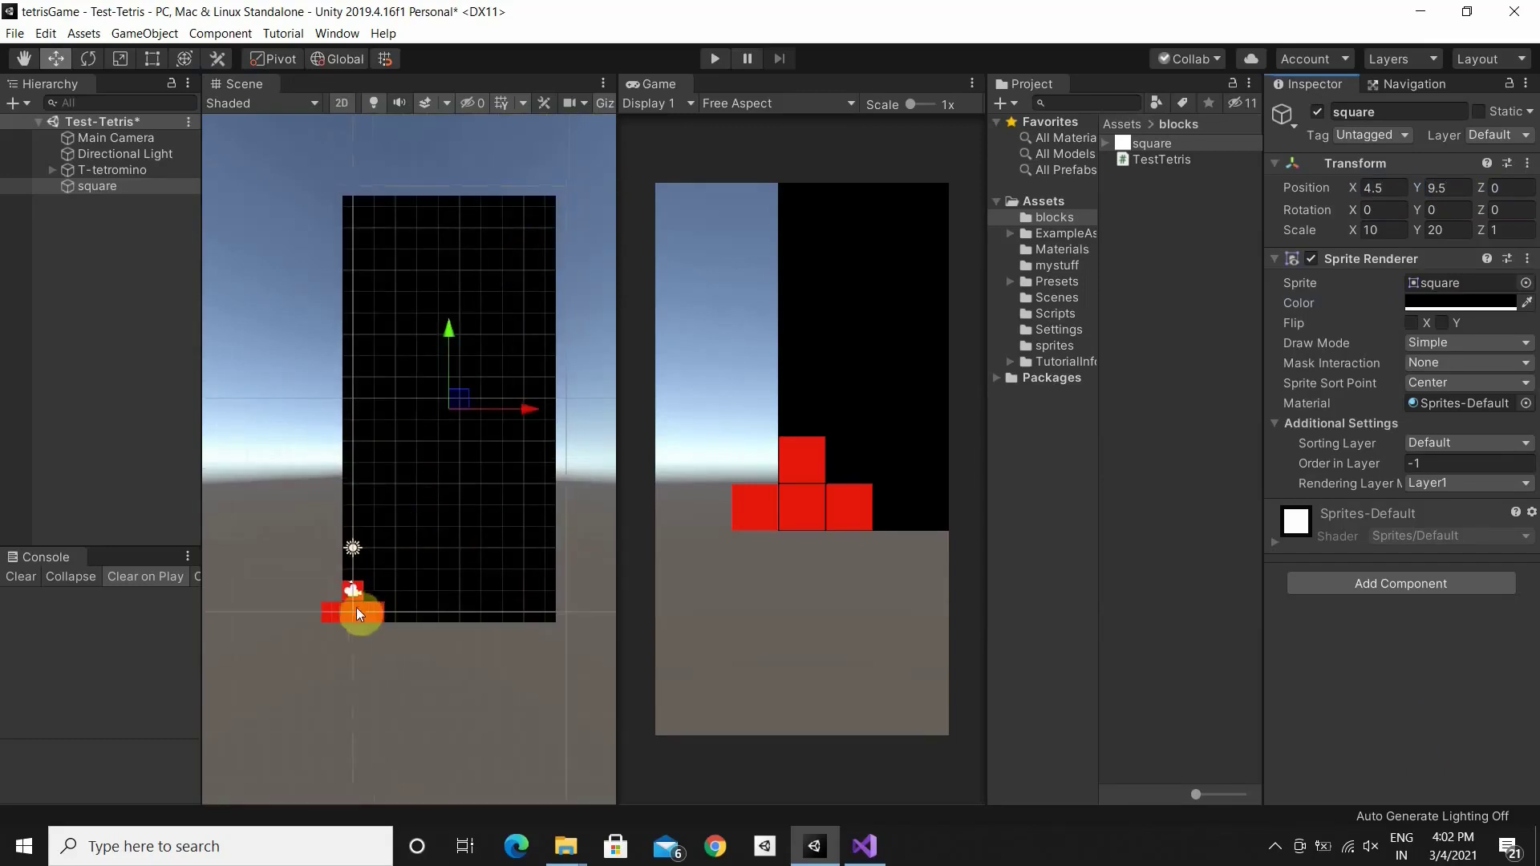
# Select the T-tetromino and drag it up to the top of the board
pyautogui.click(98, 171)
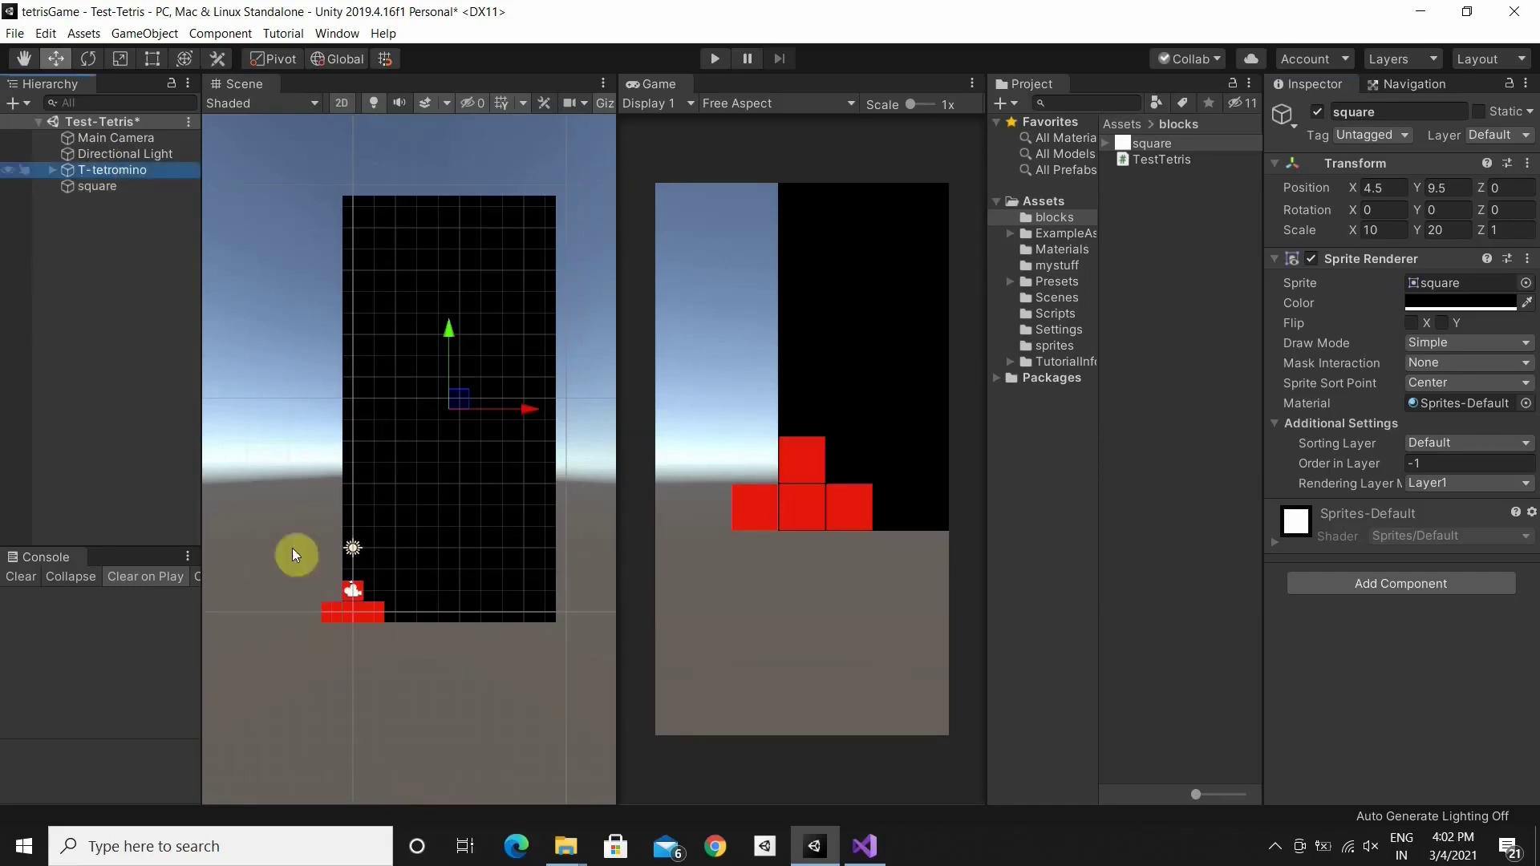
pyautogui.click(362, 613)
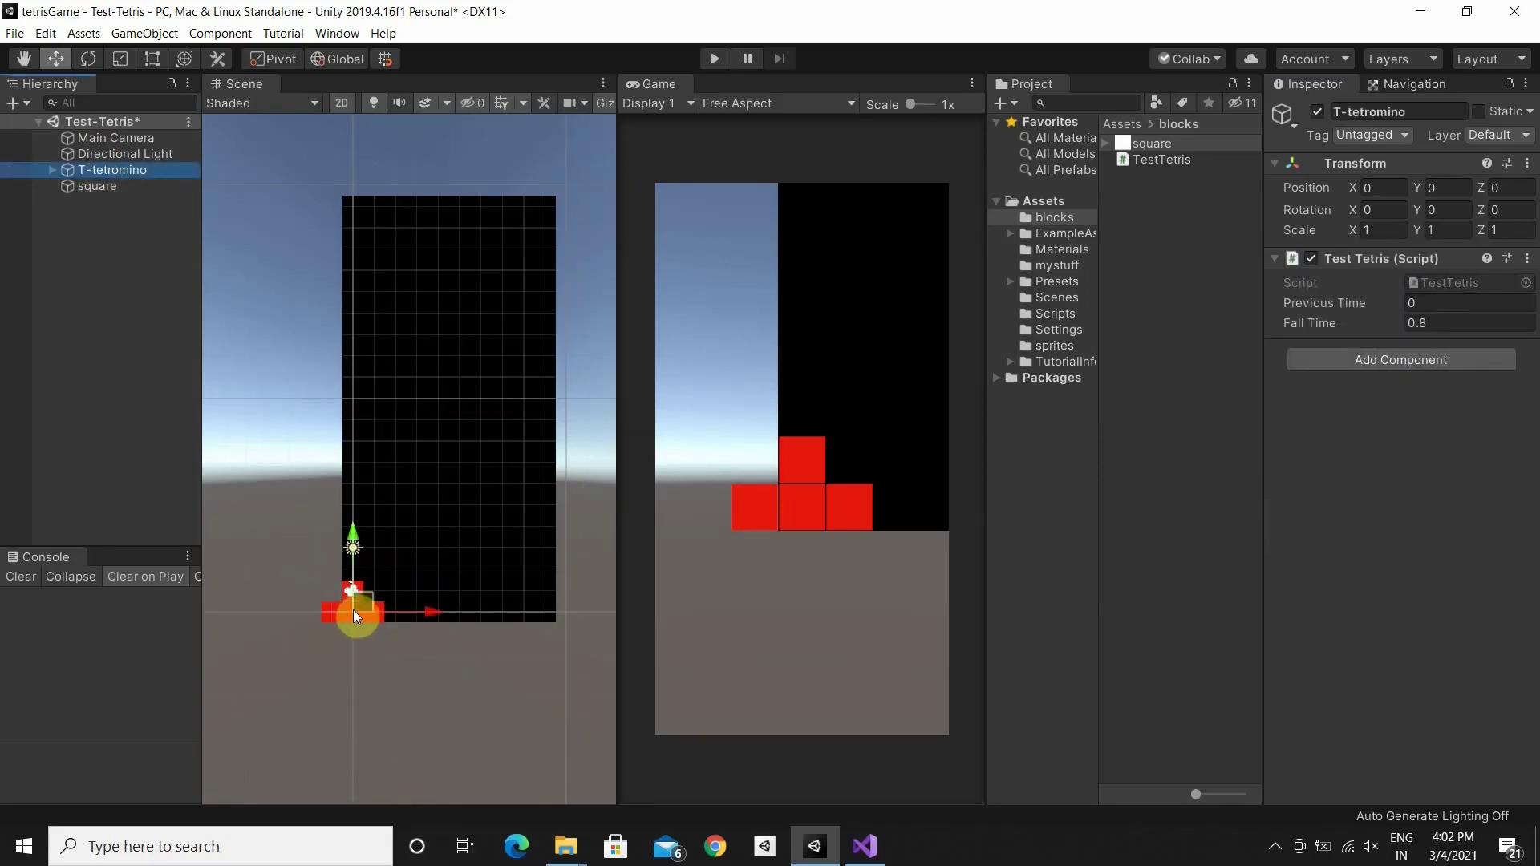
pyautogui.moveTo(353, 609); pyautogui.dragTo(364, 569)
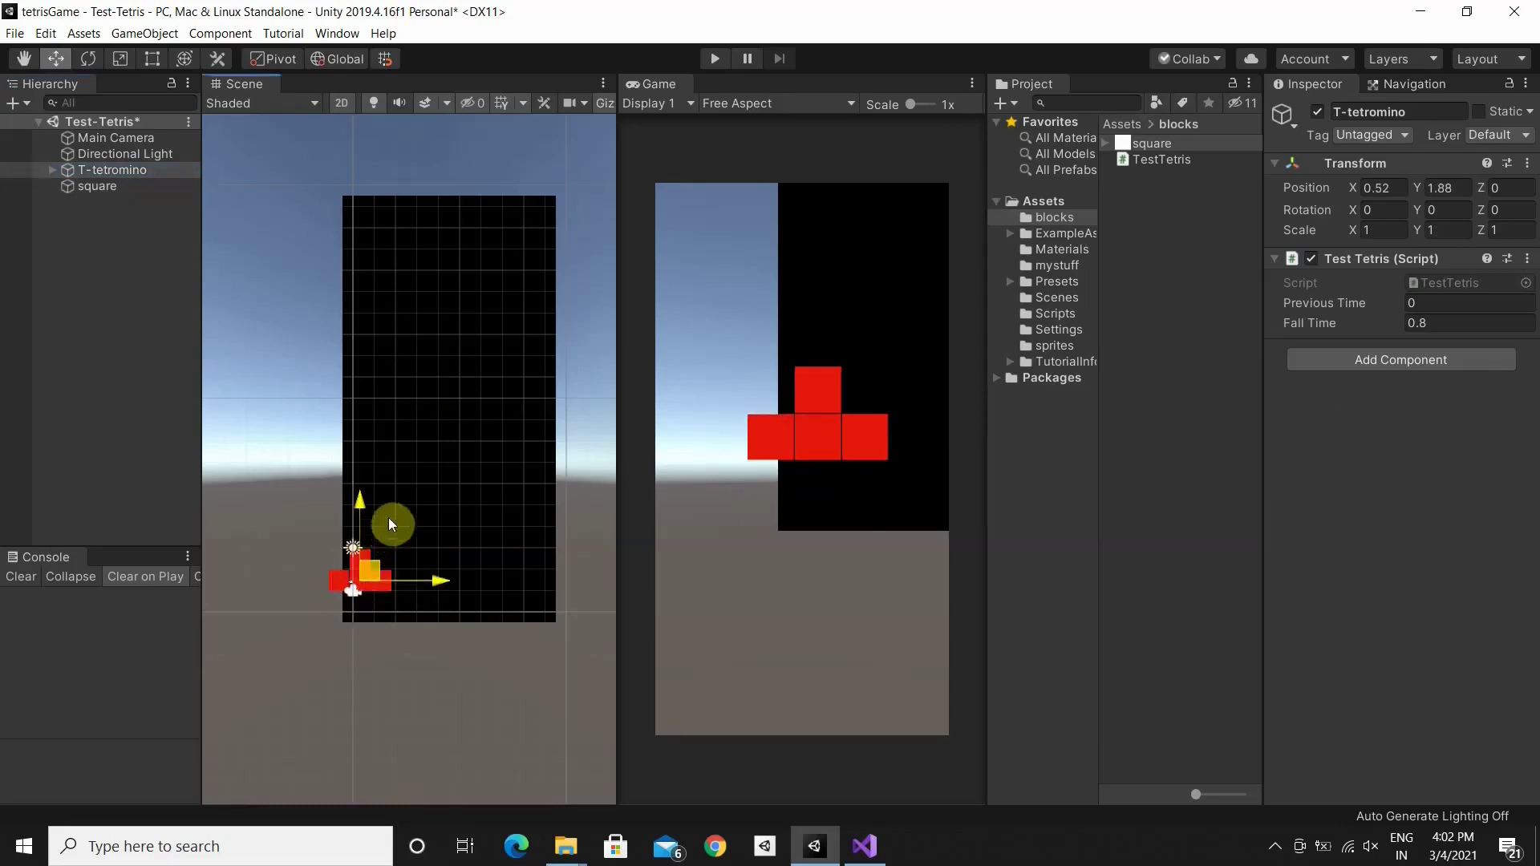
pyautogui.moveTo(423, 466); pyautogui.dragTo(444, 256)
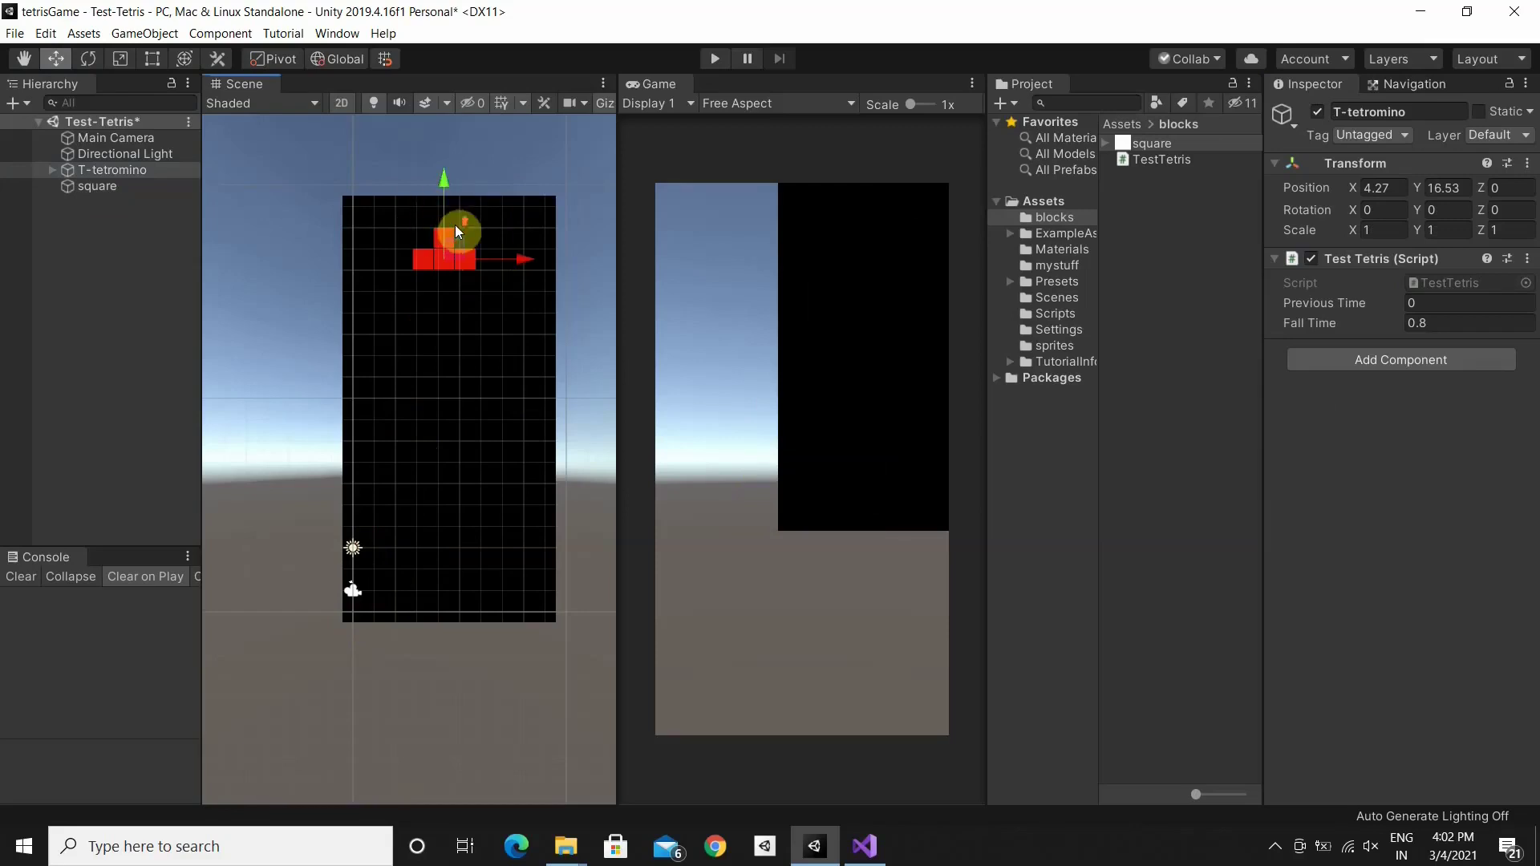
pyautogui.scroll(2, 455, 224)
pyautogui.scroll(1, 455, 225)
pyautogui.scroll(2, 454, 225)
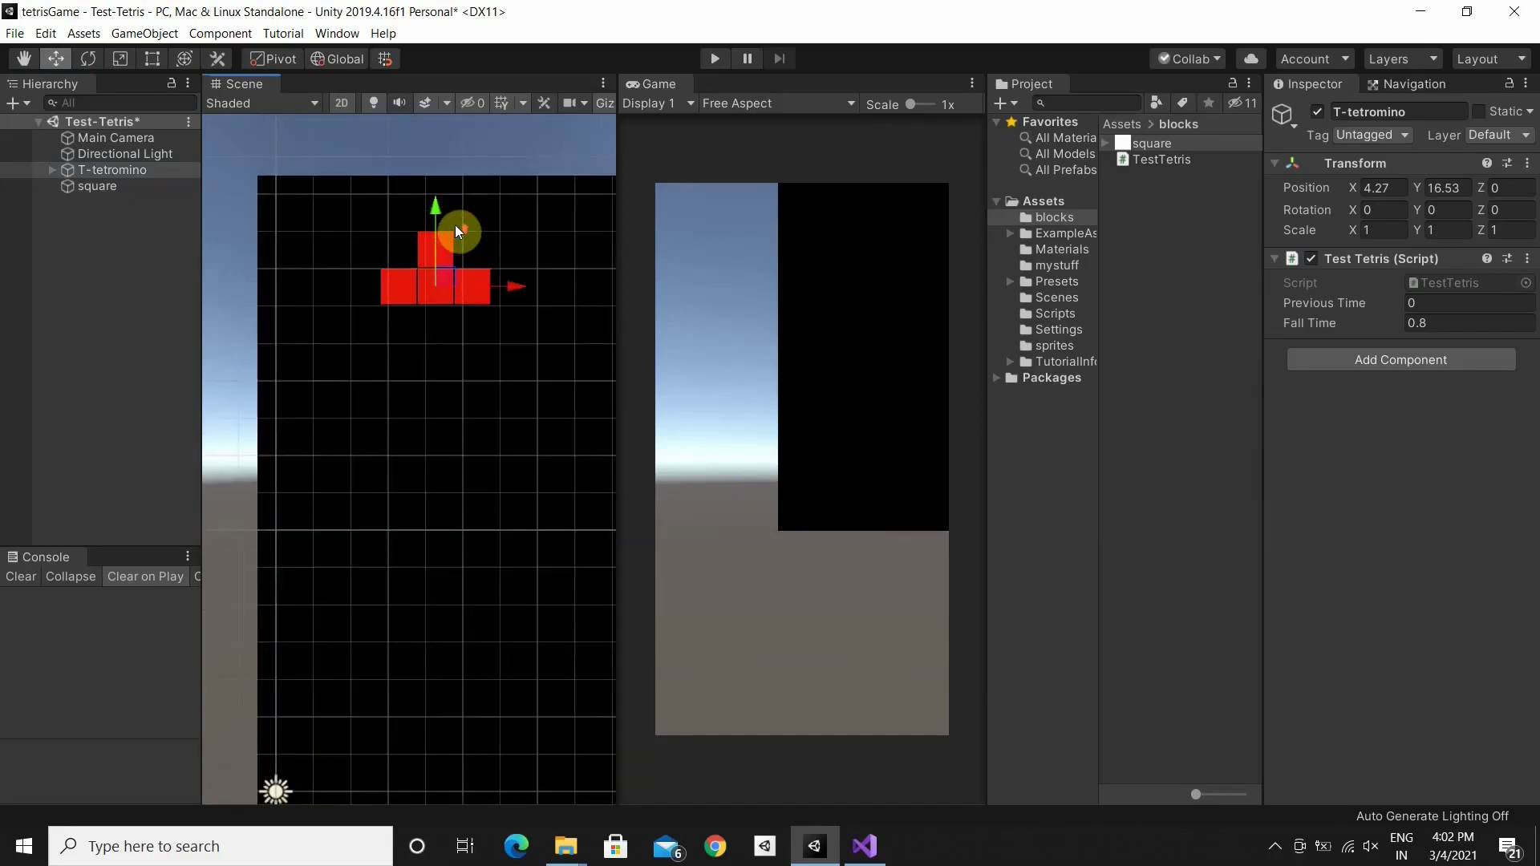
pyautogui.scroll(2, 455, 225)
pyautogui.scroll(1, 454, 225)
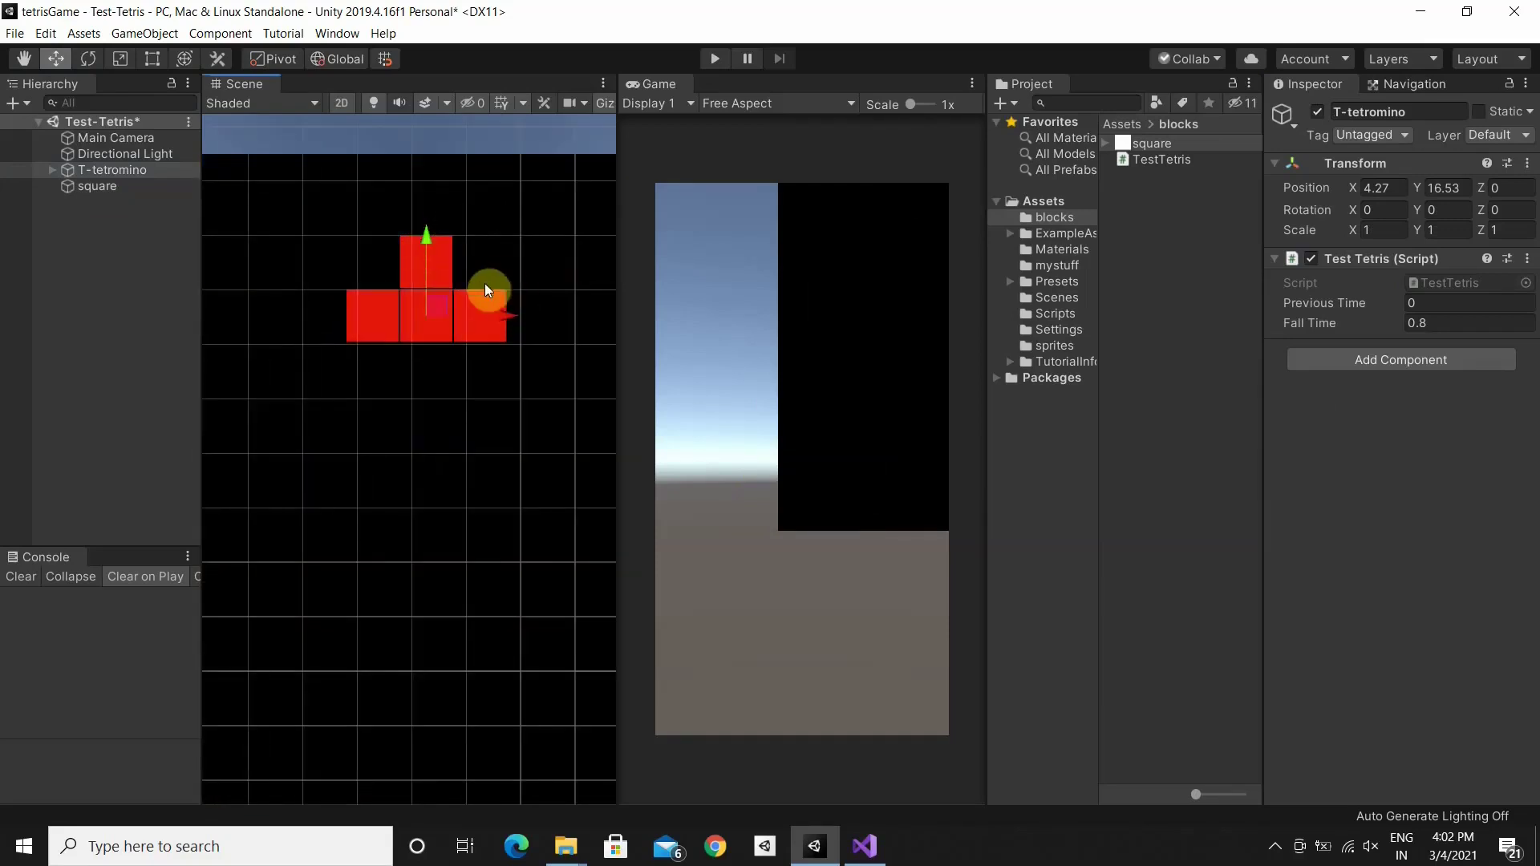
# Set the T-tetromino's position exactly to X 4, Y 16 in the Inspector
pyautogui.click(1394, 187)
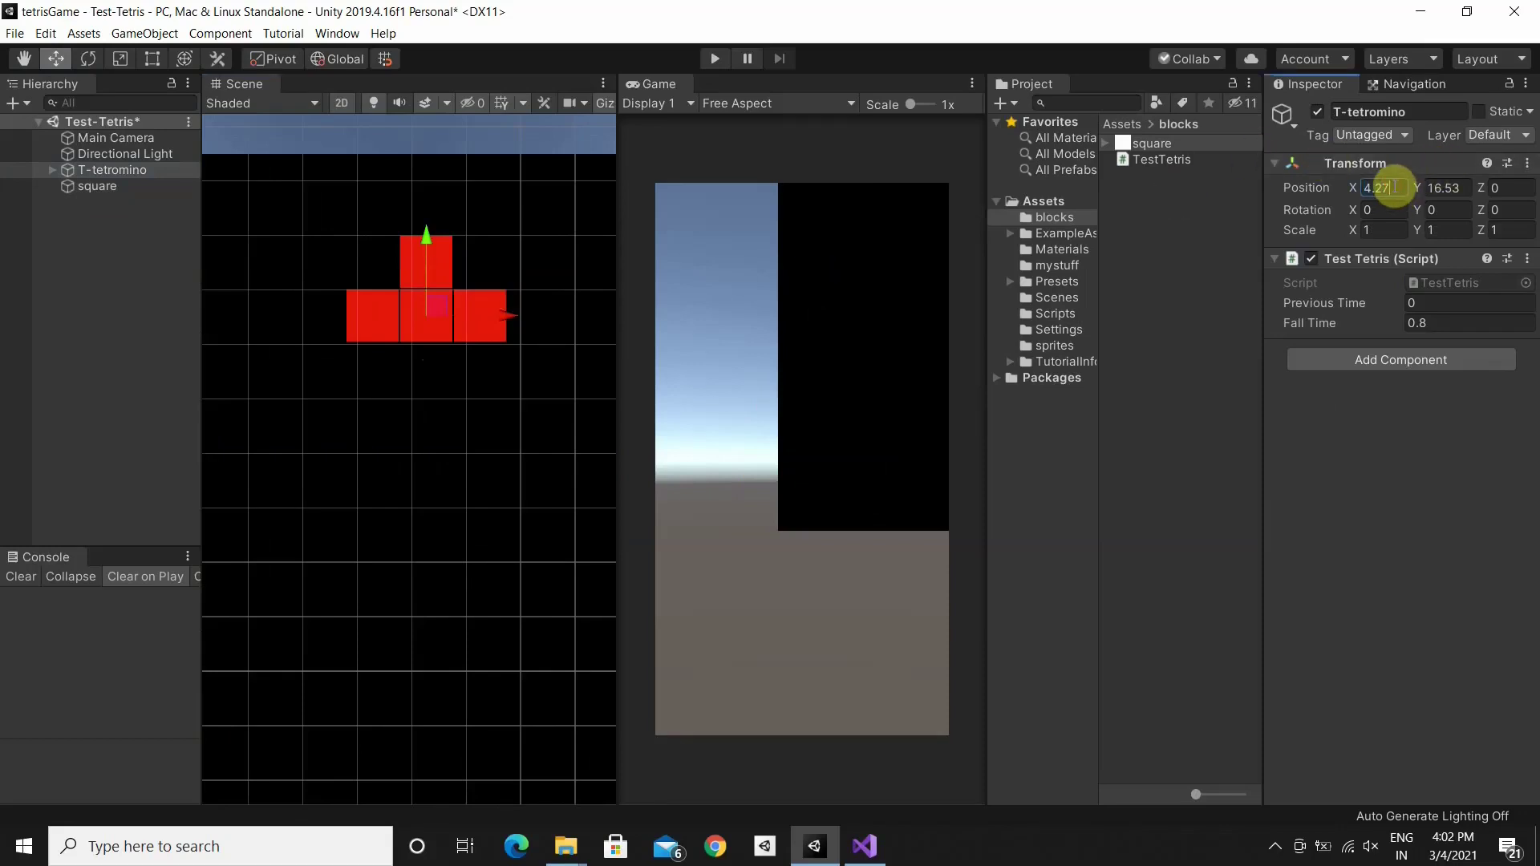
pyautogui.write('4')
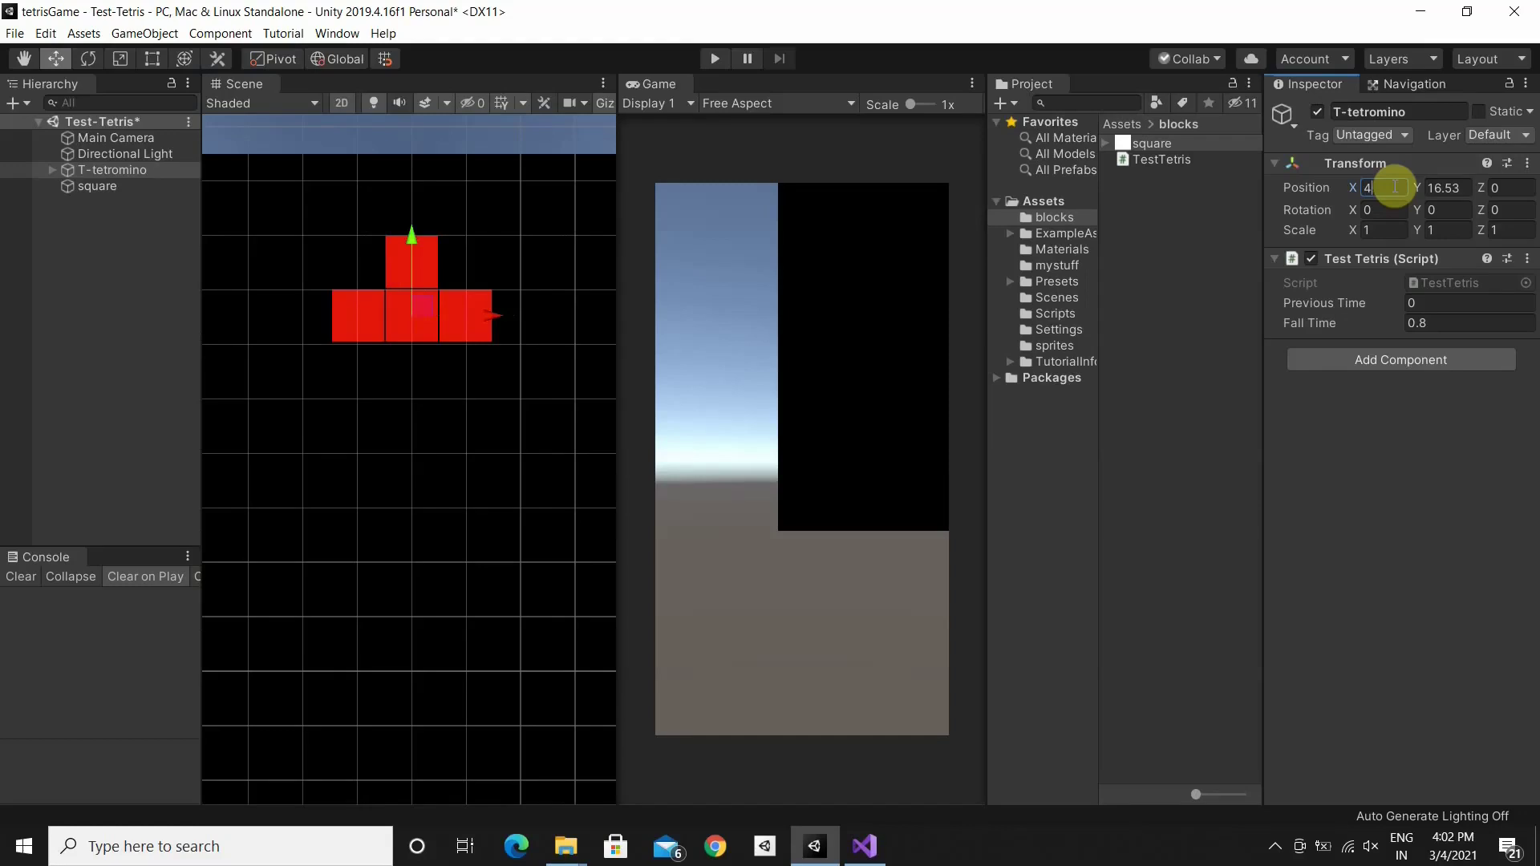
pyautogui.click(1461, 186)
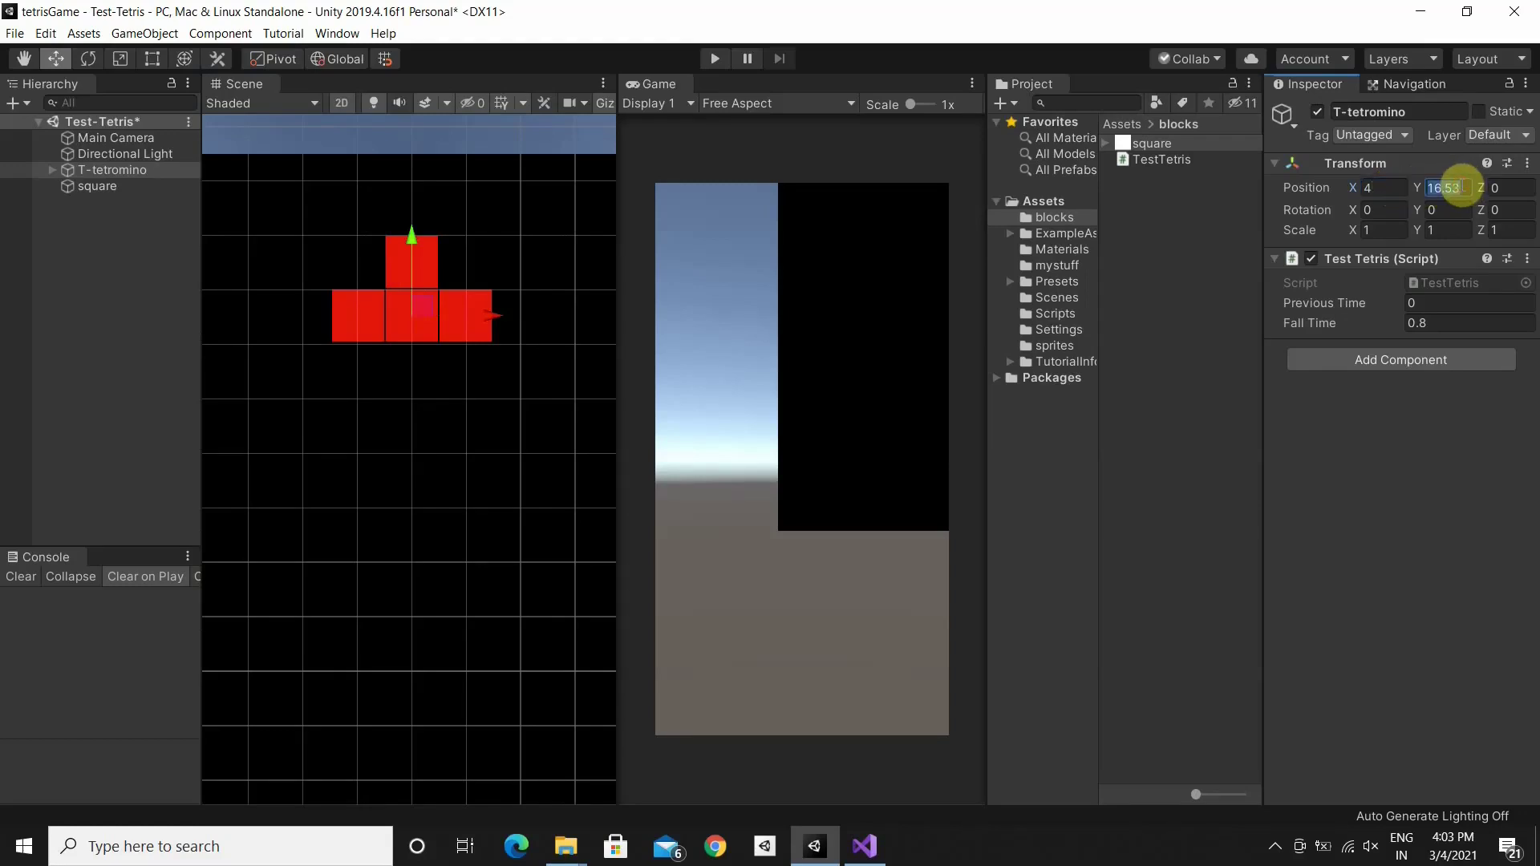
pyautogui.click(1461, 187)
pyautogui.press('BackSpace')
pyautogui.press('BackSpace')
pyautogui.press('BackSpace')
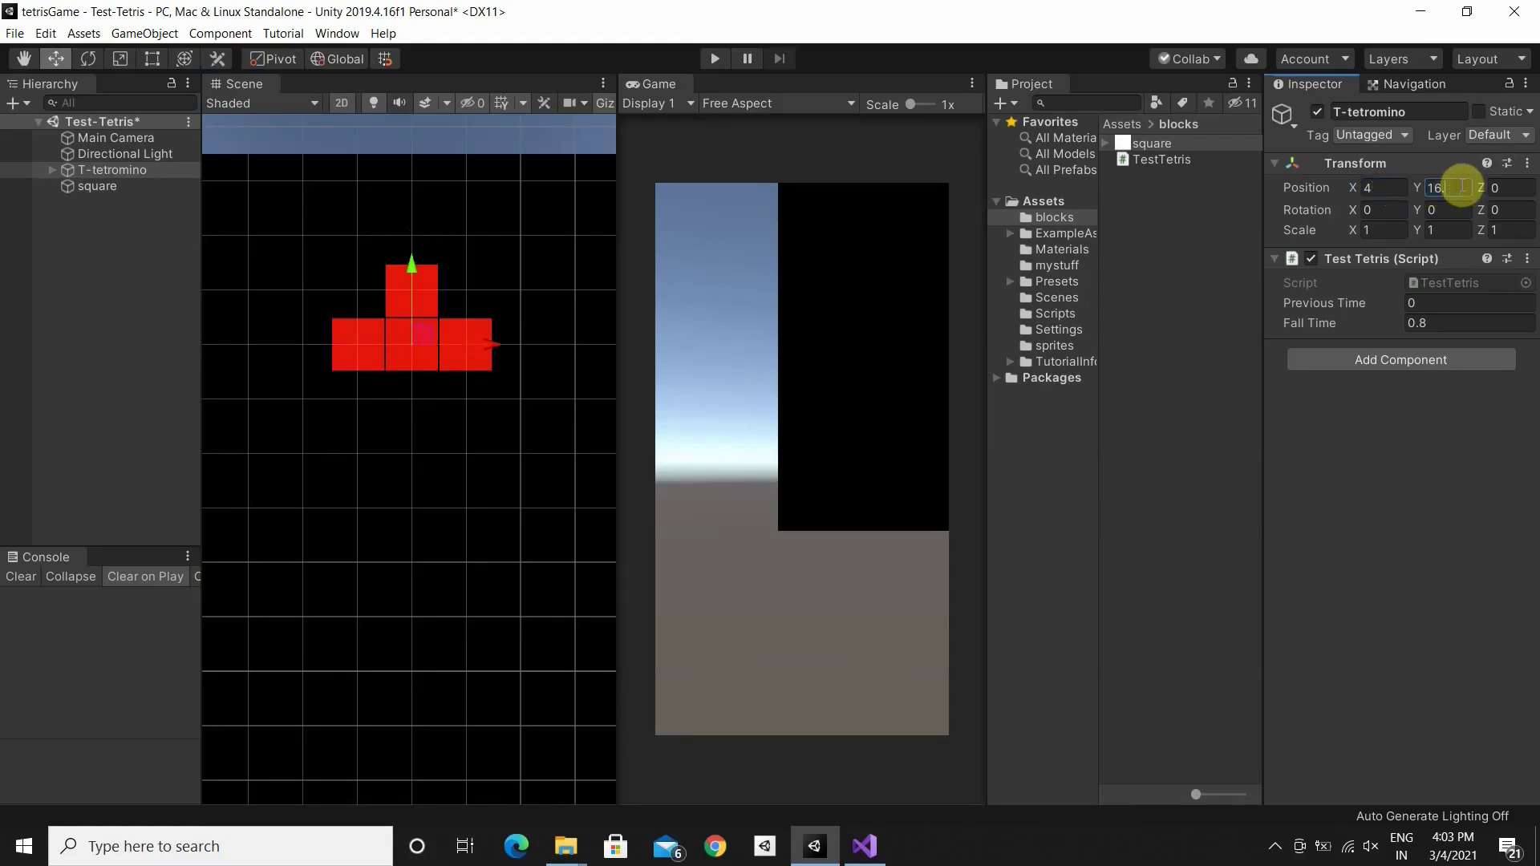
pyautogui.click(1426, 464)
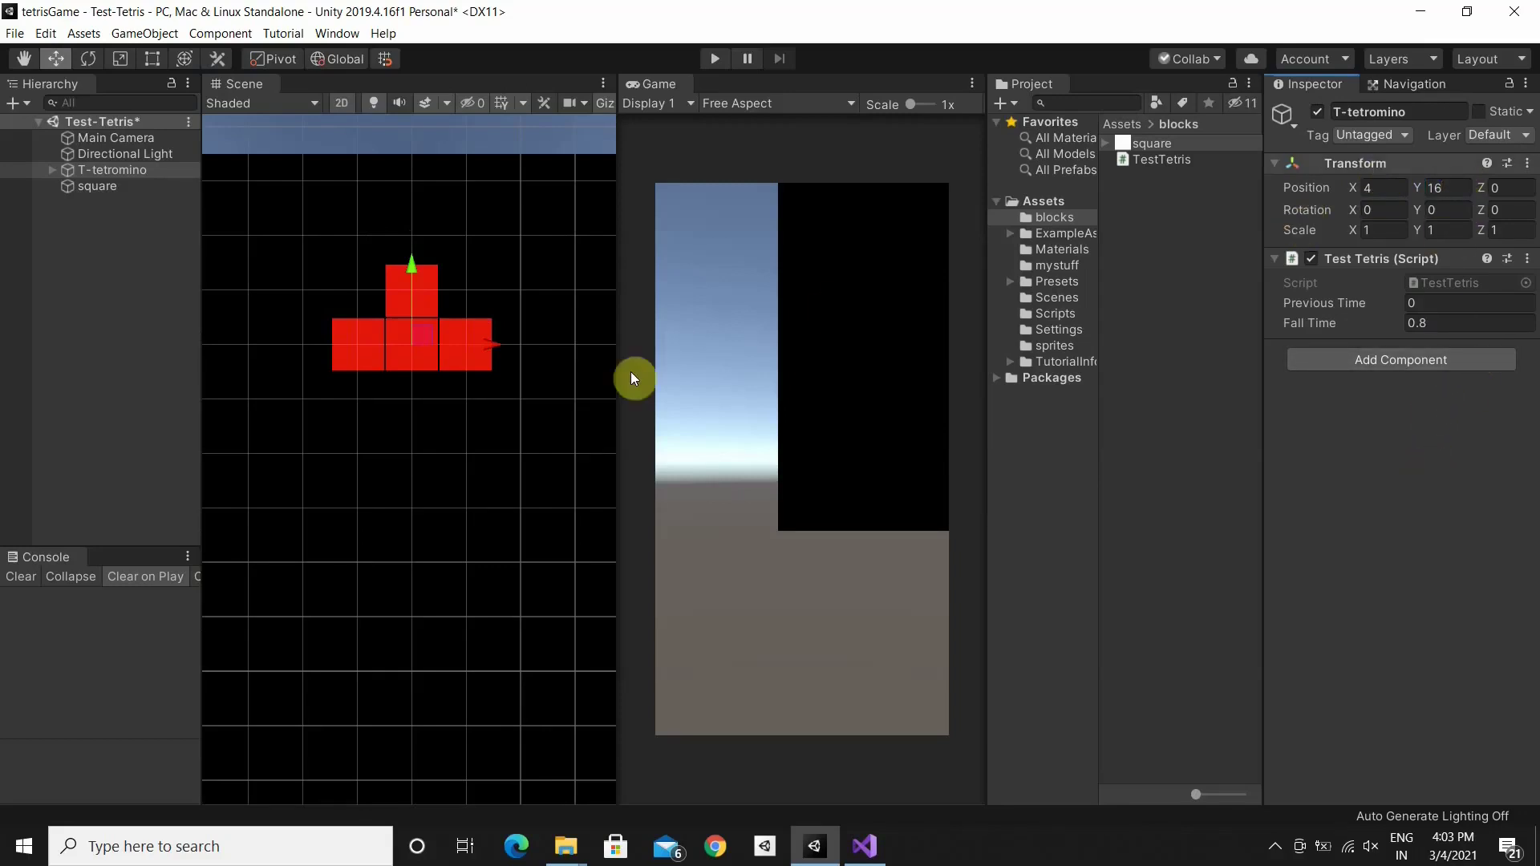
pyautogui.scroll(-1, 471, 436)
pyautogui.scroll(-1, 471, 436)
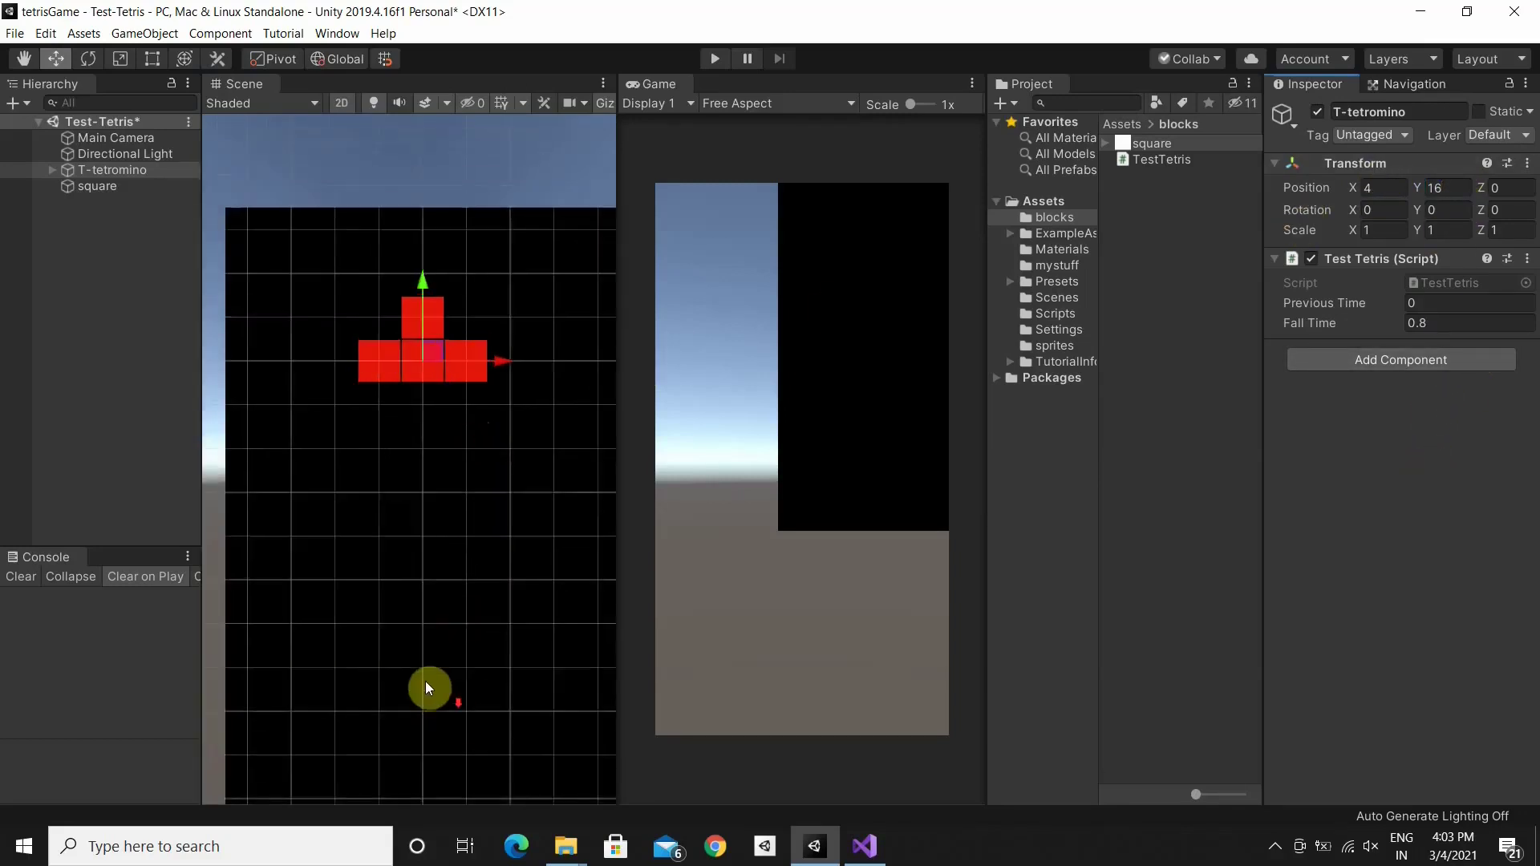
pyautogui.scroll(-2, 429, 684)
pyautogui.scroll(-2, 429, 684)
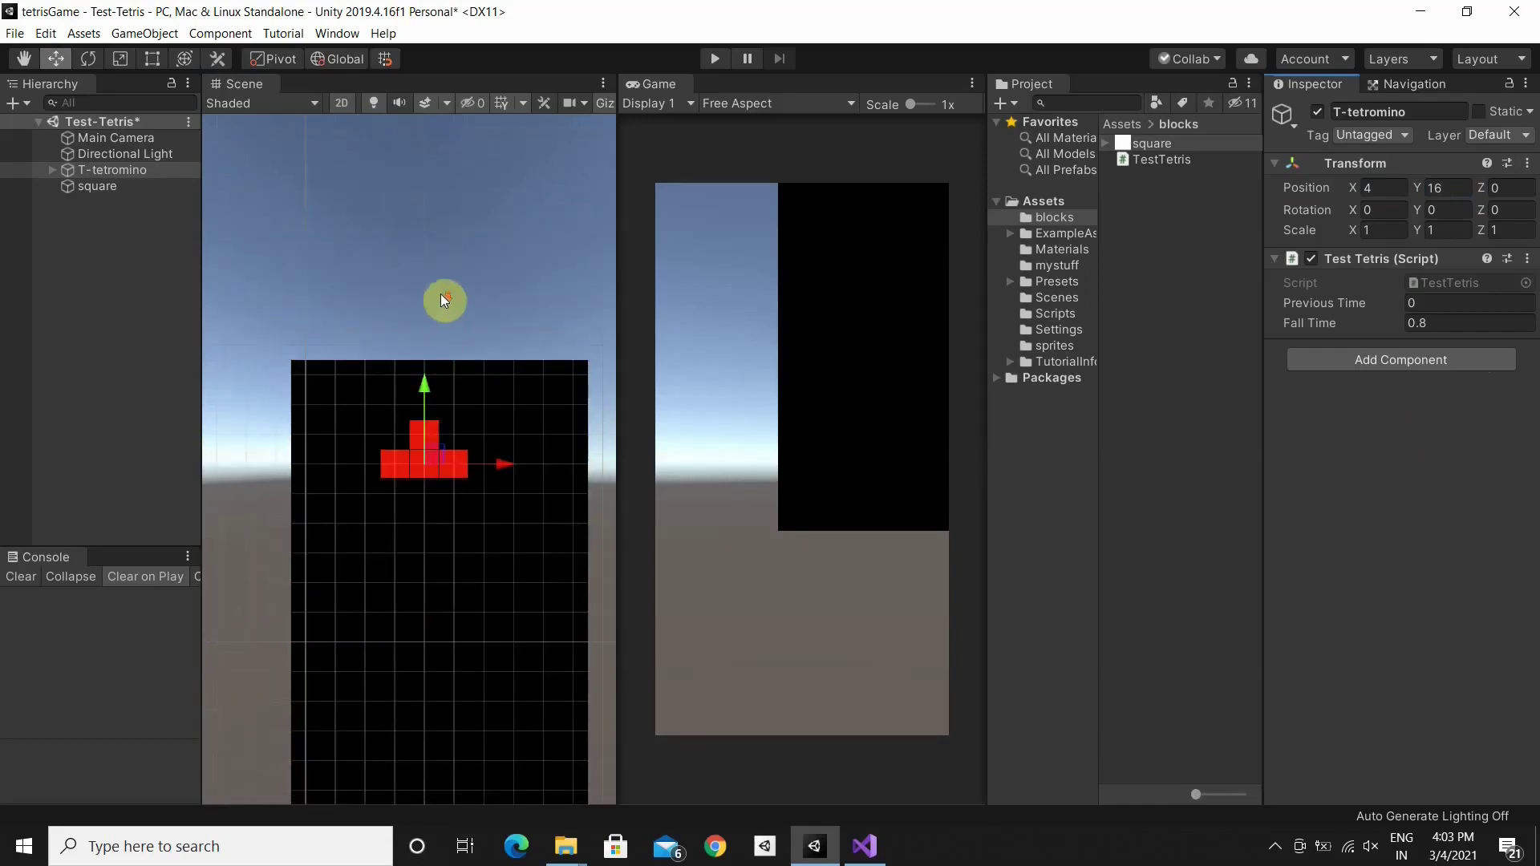
pyautogui.scroll(-1, 446, 281)
pyautogui.scroll(-1, 459, 242)
pyautogui.scroll(-1, 495, 232)
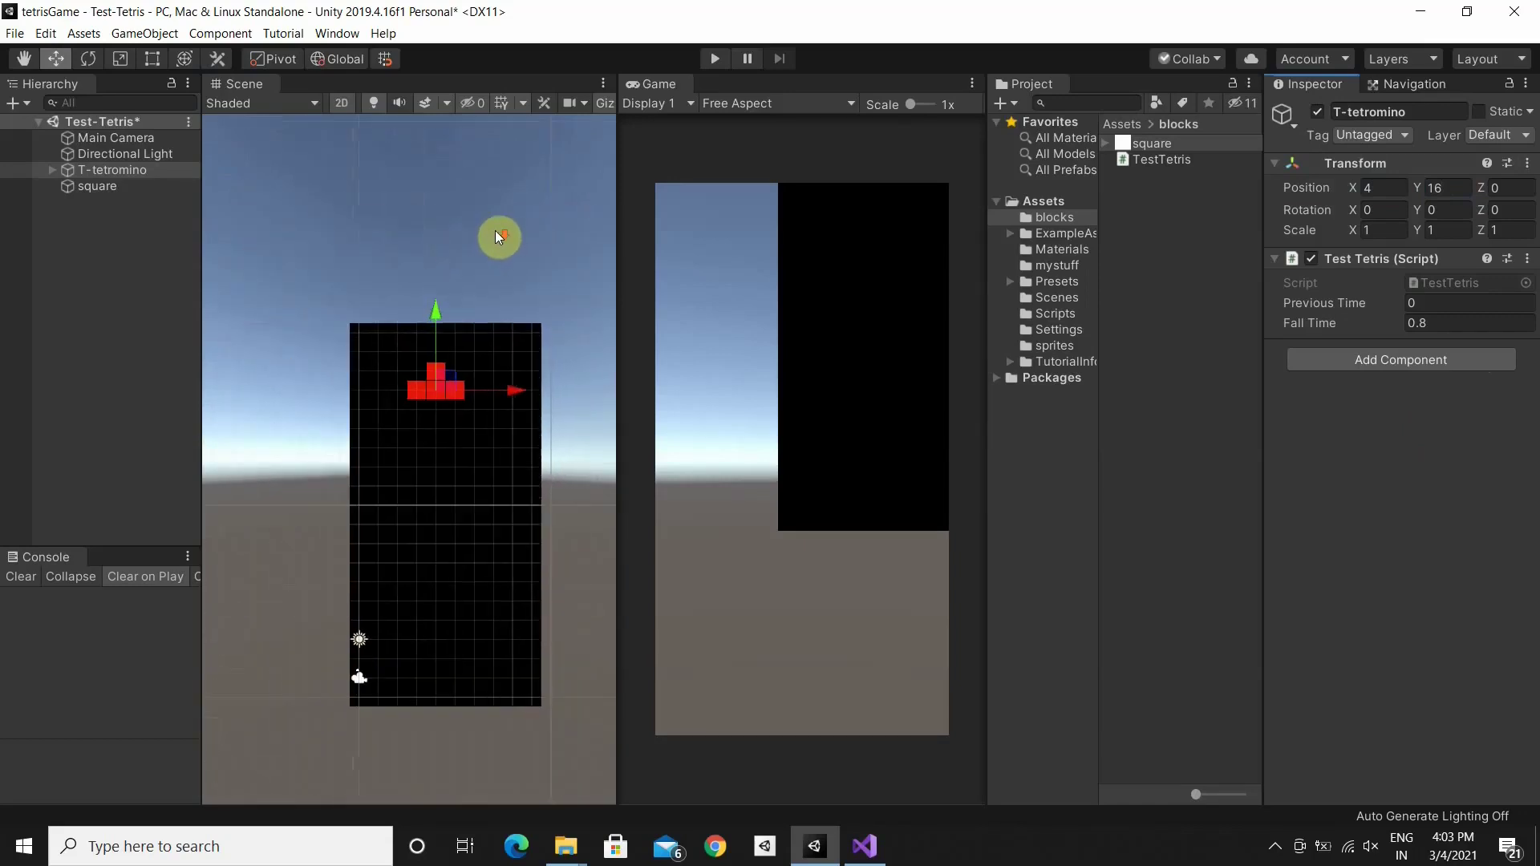
# Drag the Main Camera to the board's centre, at about 4.34, 10.09, -10
pyautogui.click(360, 680)
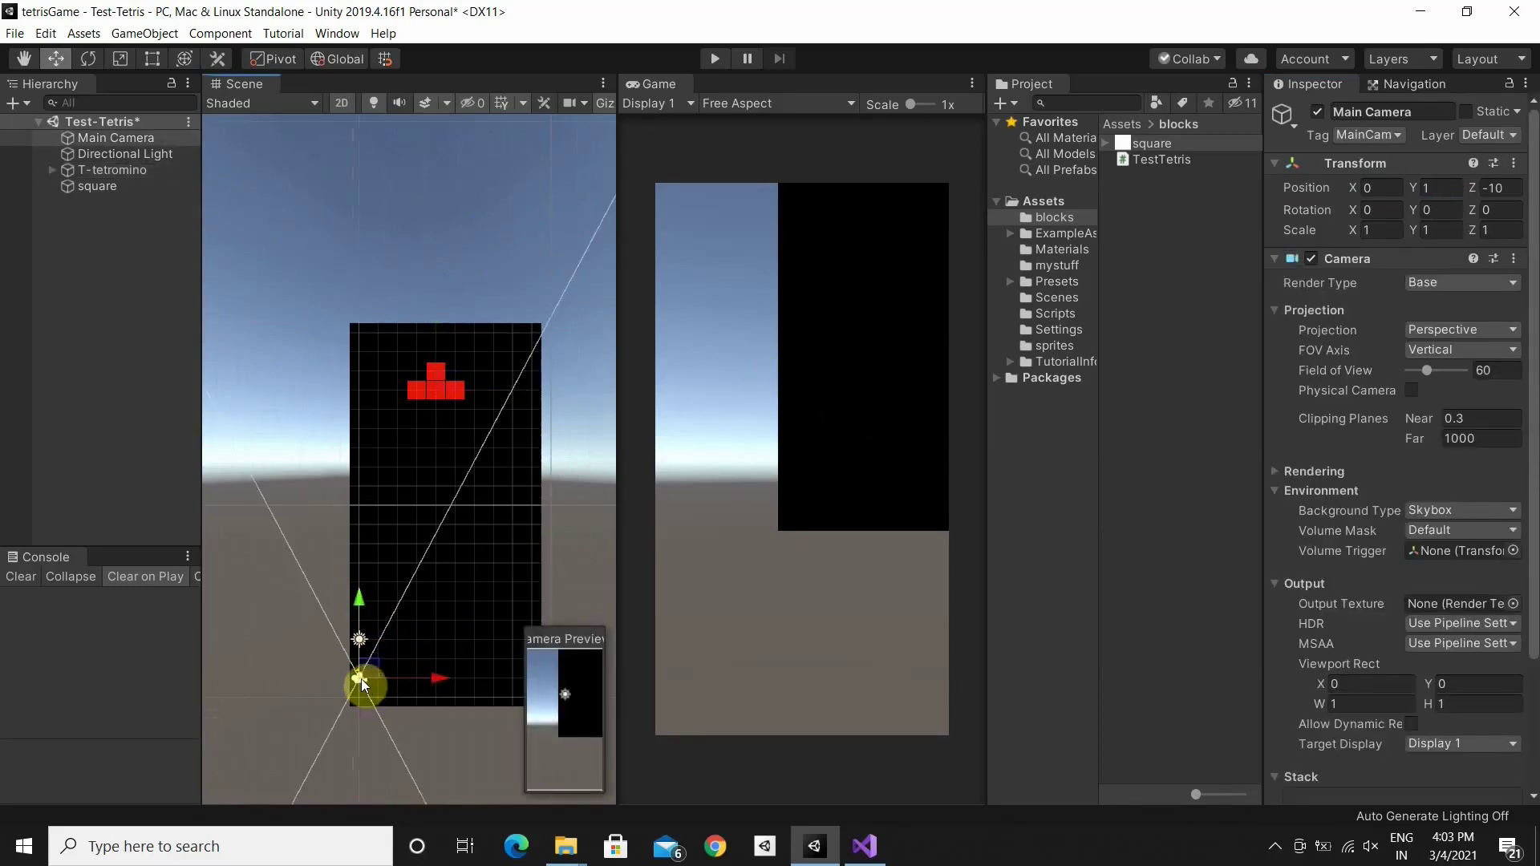
pyautogui.moveTo(369, 663)
pyautogui.mouseDown()
pyautogui.moveTo(436, 498)
pyautogui.moveTo(512, 498)
pyautogui.mouseUp()
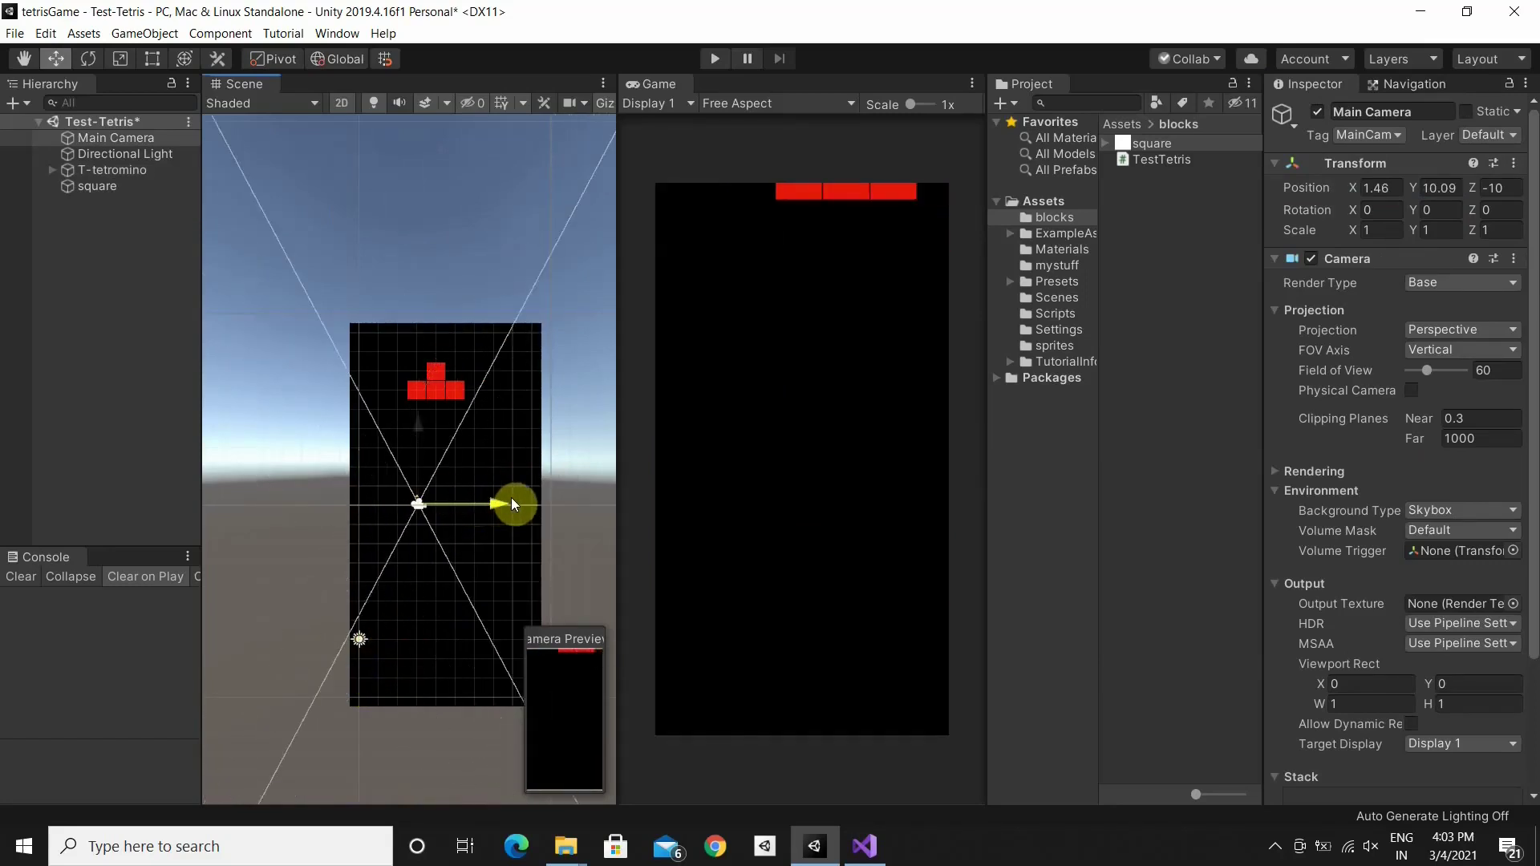
pyautogui.moveTo(512, 497); pyautogui.dragTo(526, 498)
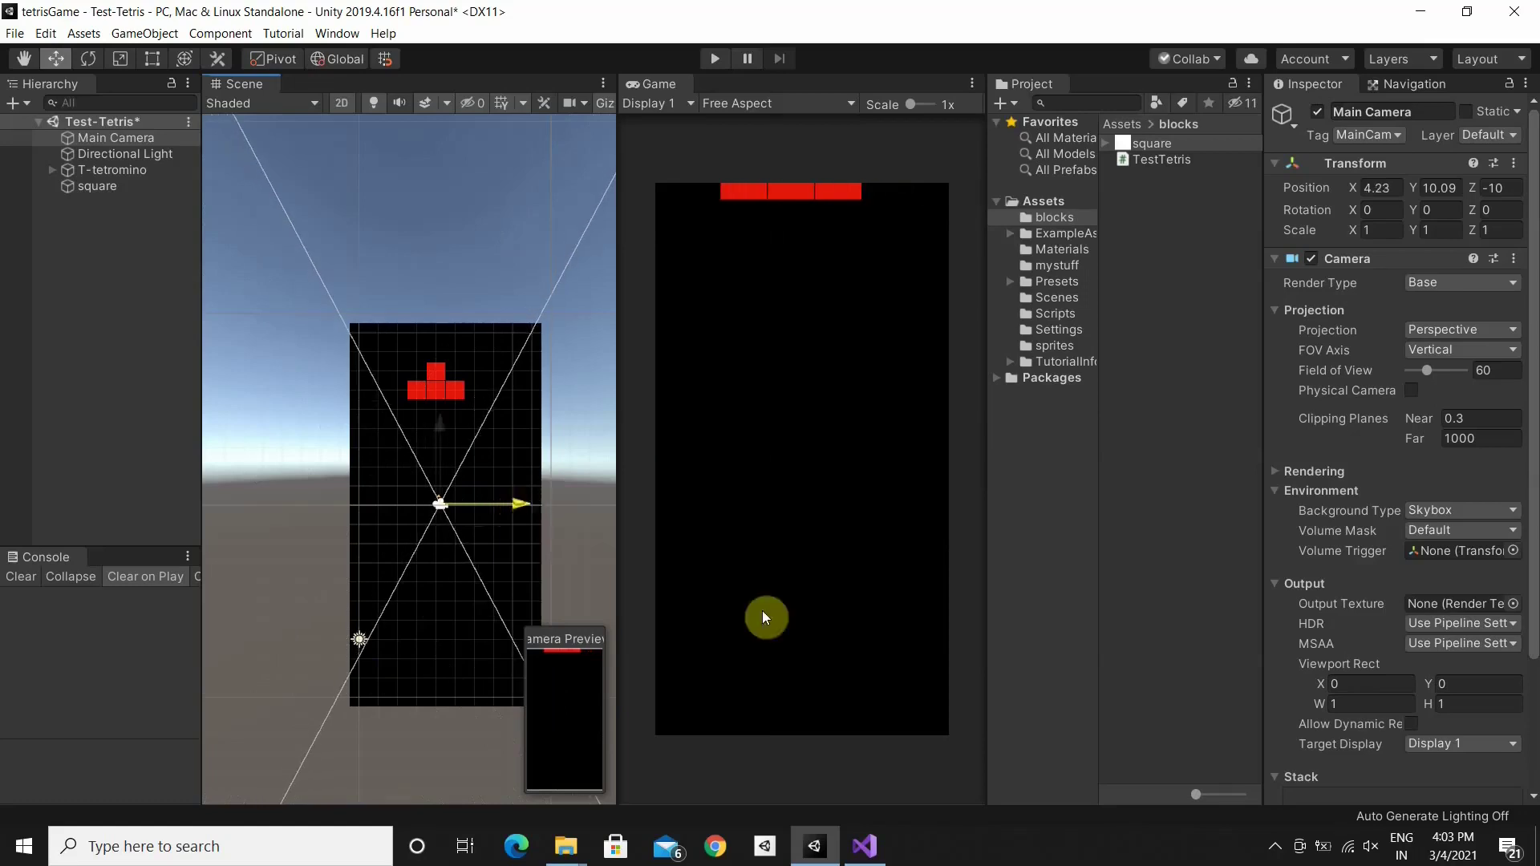
# Switch the camera to Orthographic projection with Size 12
pyautogui.click(1456, 330)
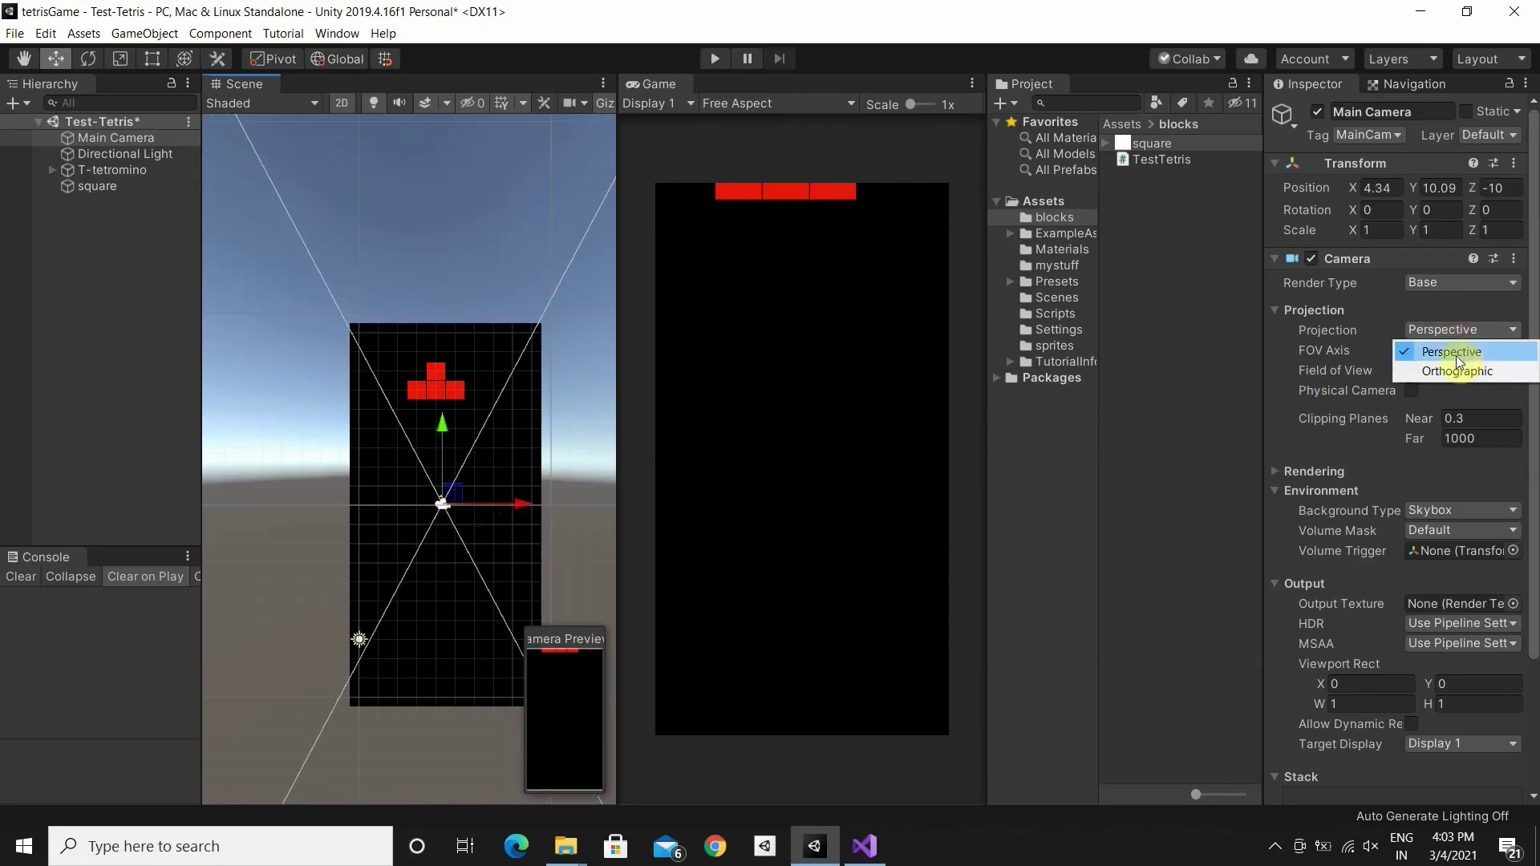
pyautogui.click(1461, 372)
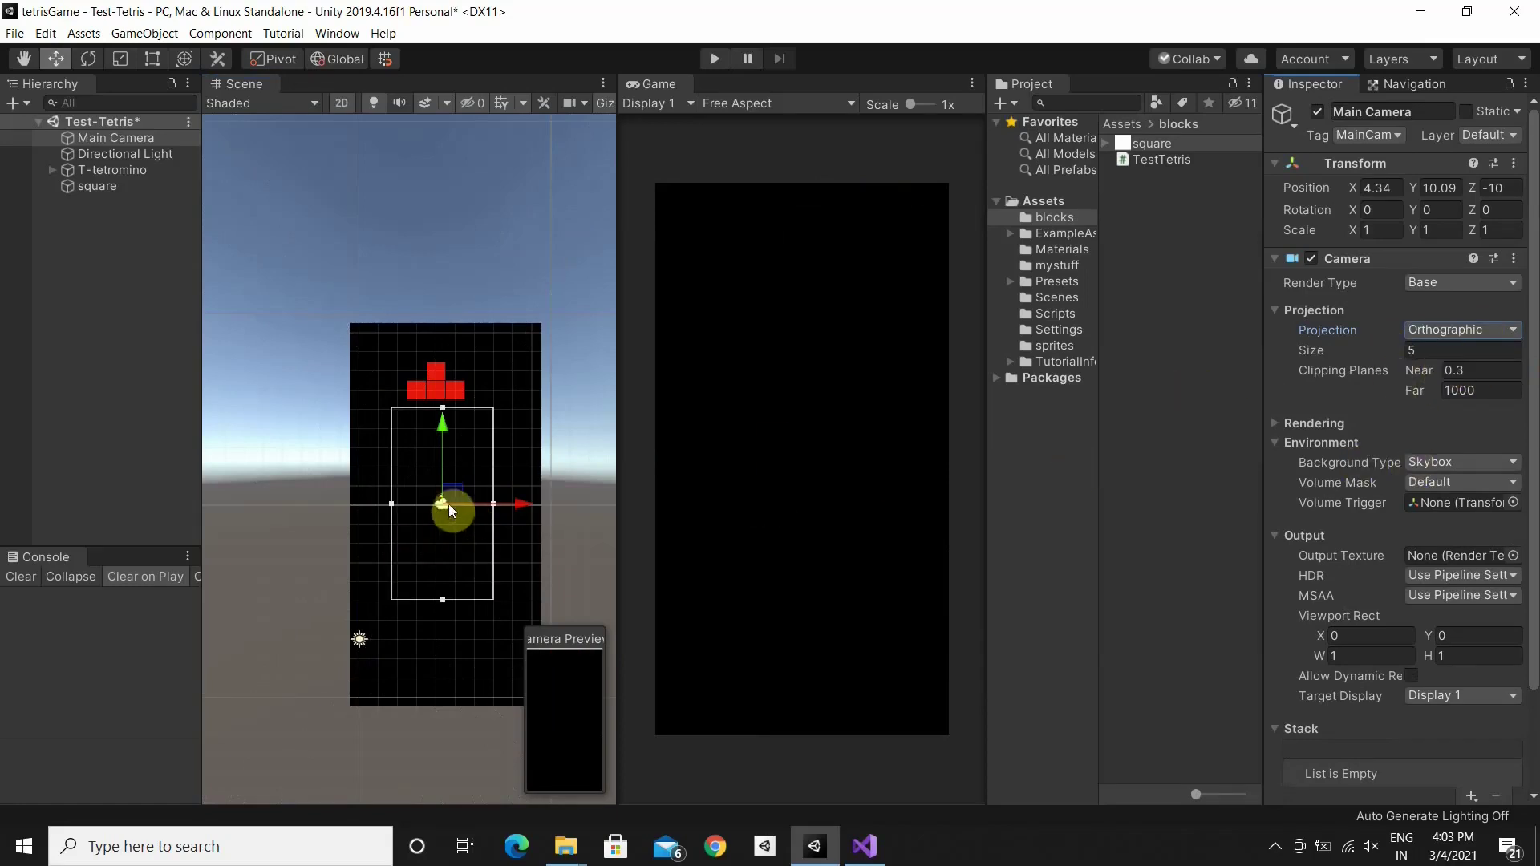
pyautogui.click(1404, 353)
pyautogui.click(1422, 353)
pyautogui.write('9')
pyautogui.press('BackSpace')
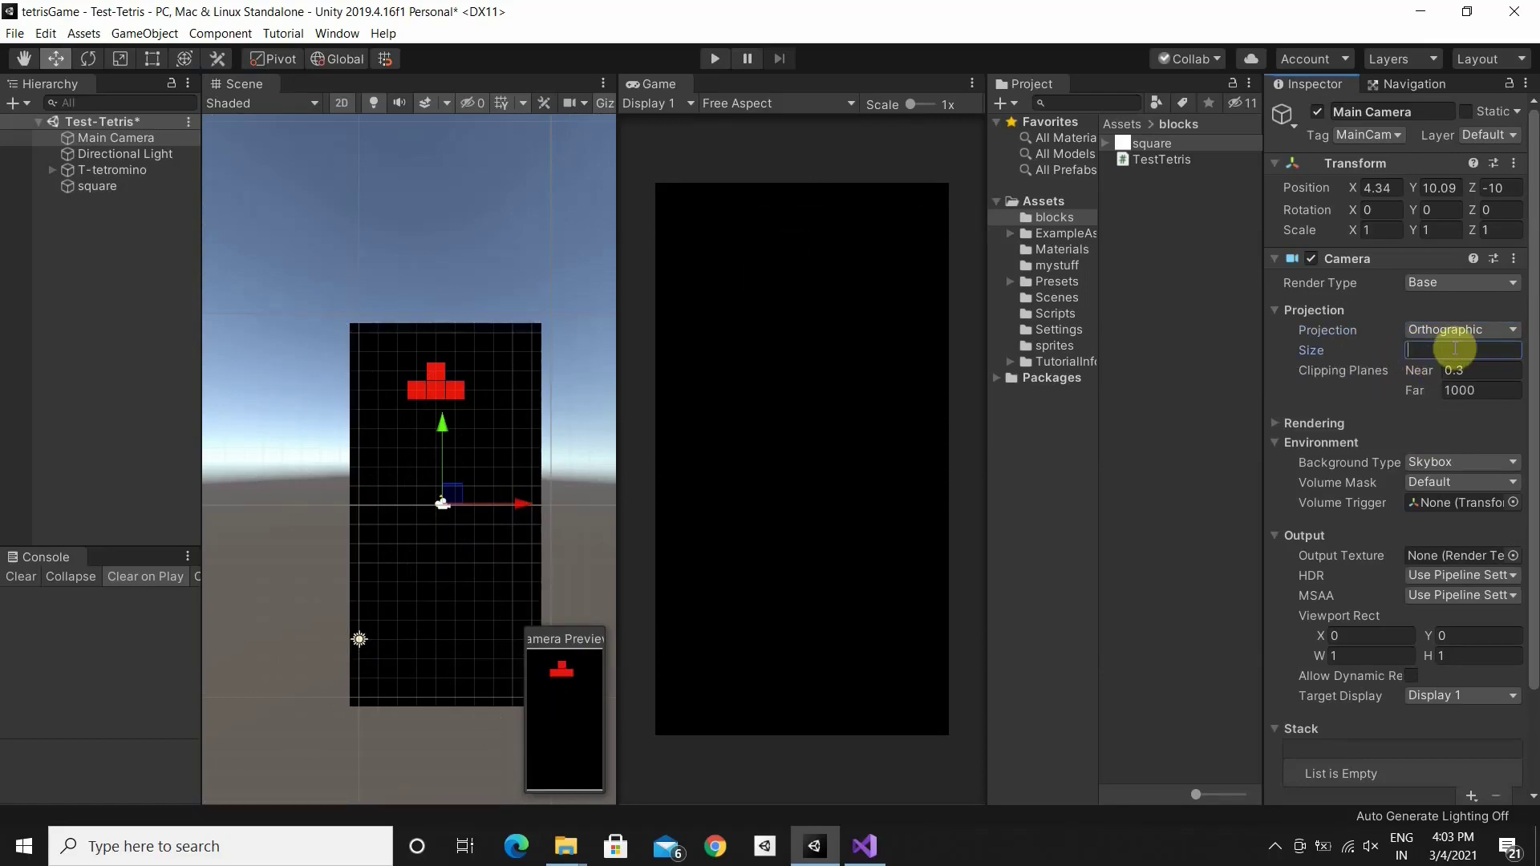
pyautogui.write('10')
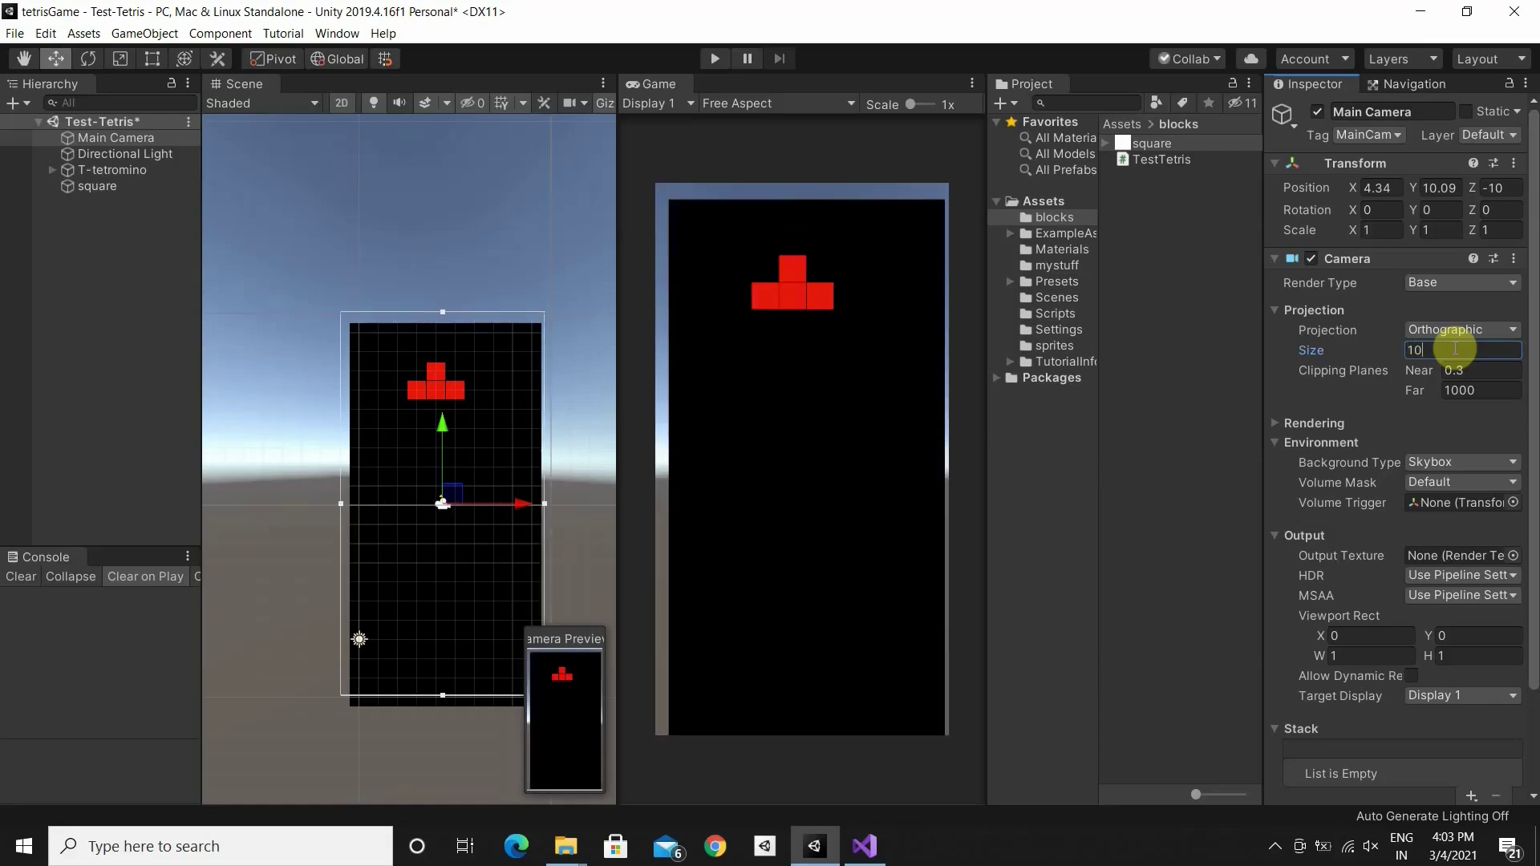
pyautogui.press('BackSpace')
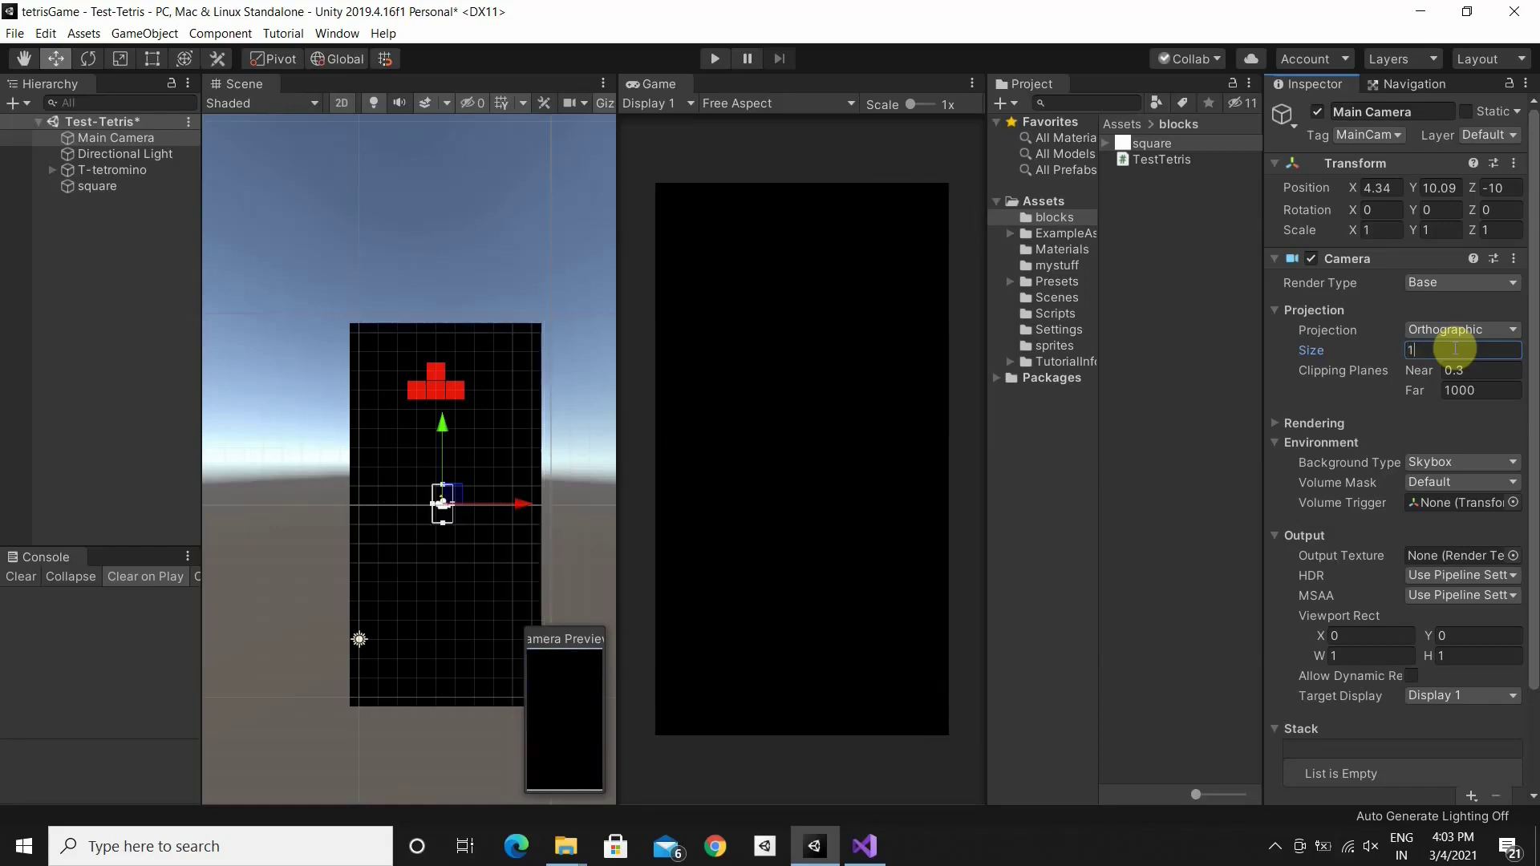
pyautogui.write('2')
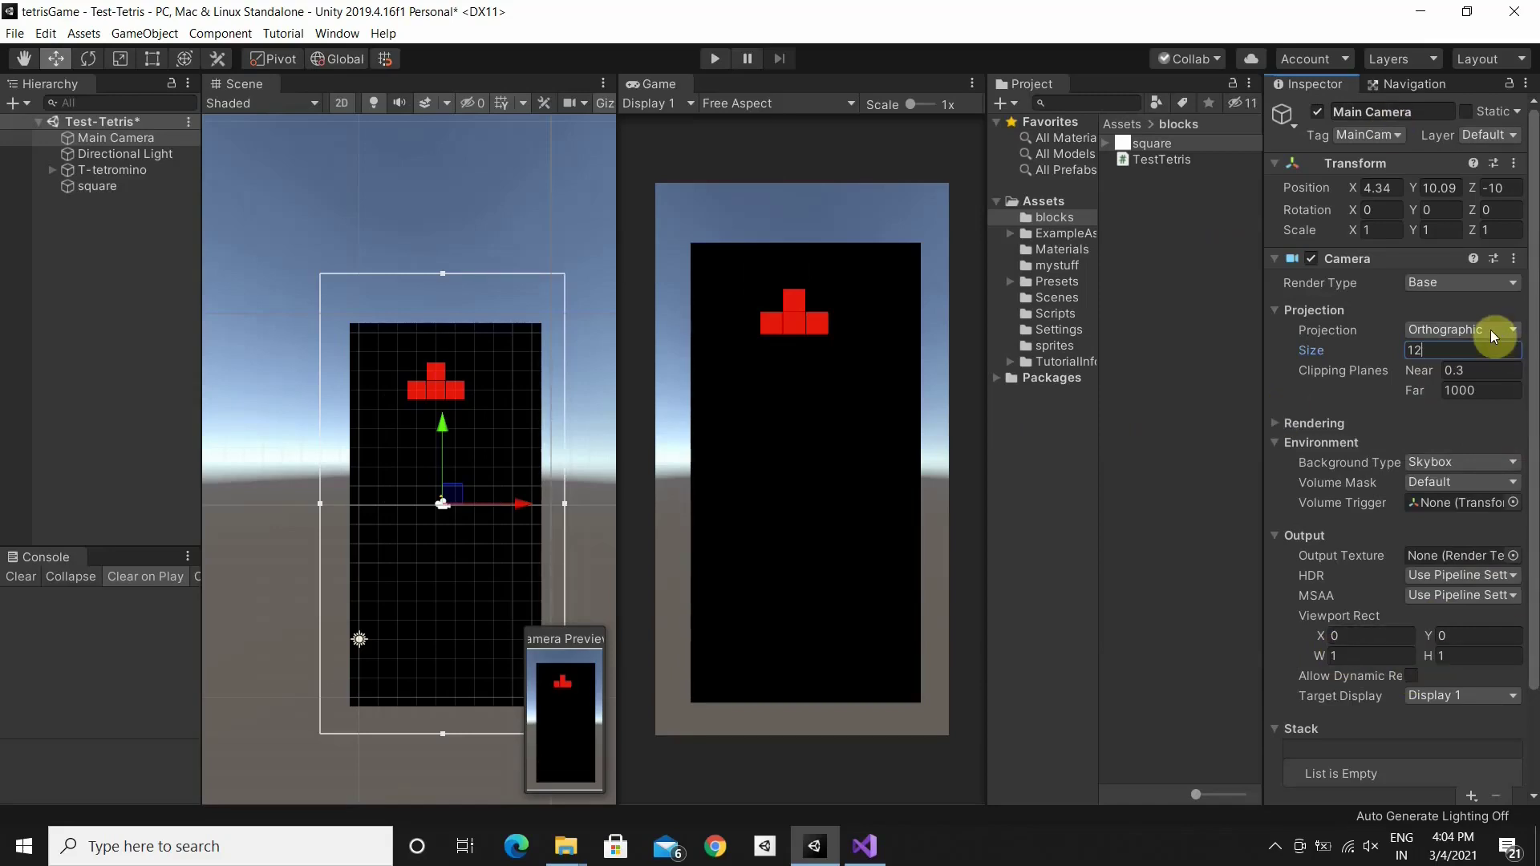
# Give the camera a solid bright cyan background (RGB 0, 220, 255)
pyautogui.click(1471, 461)
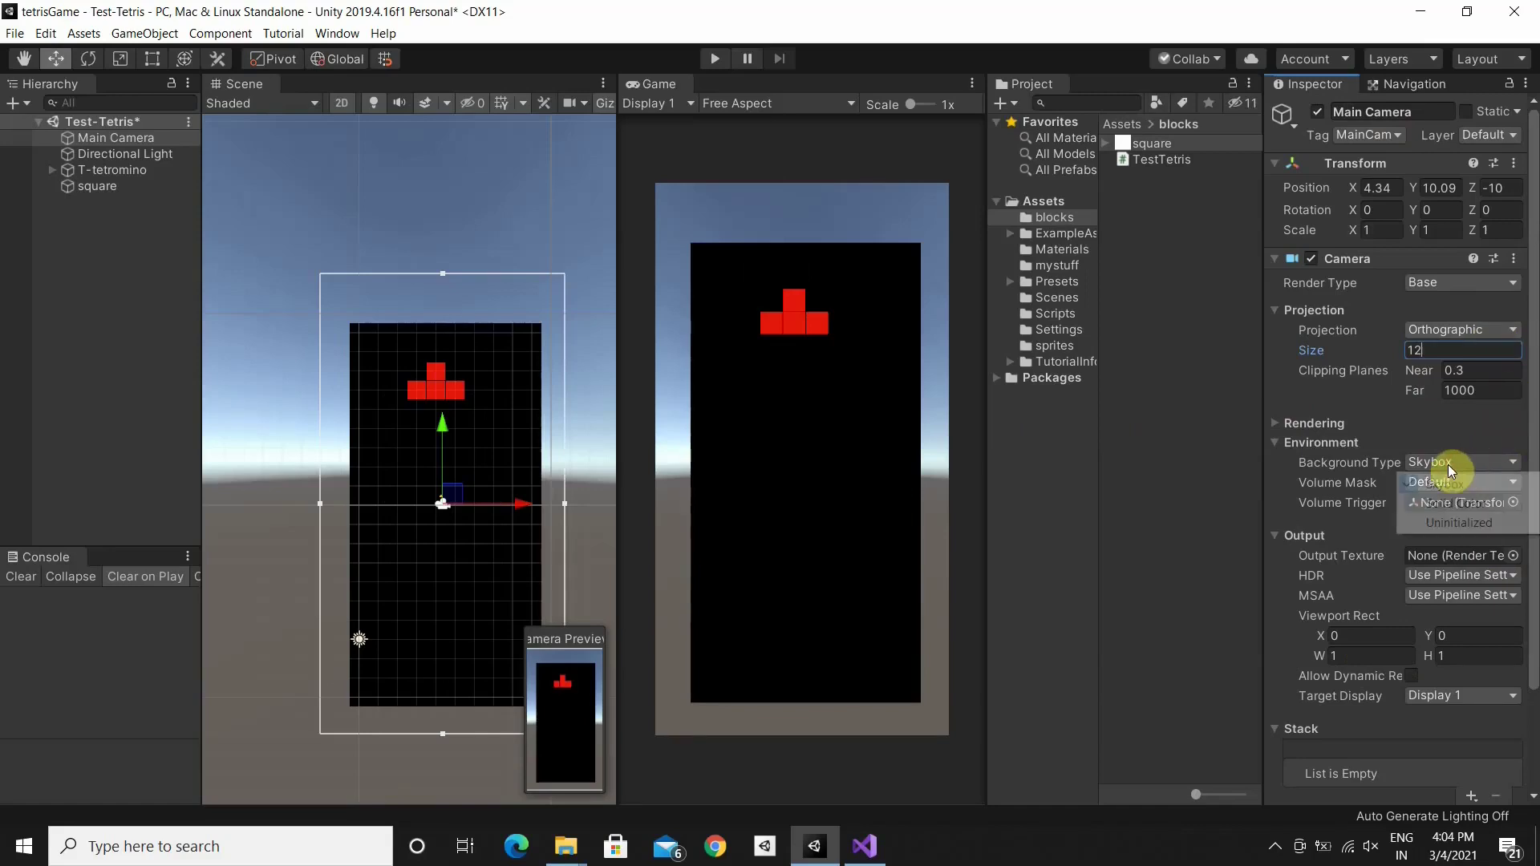
pyautogui.click(1451, 503)
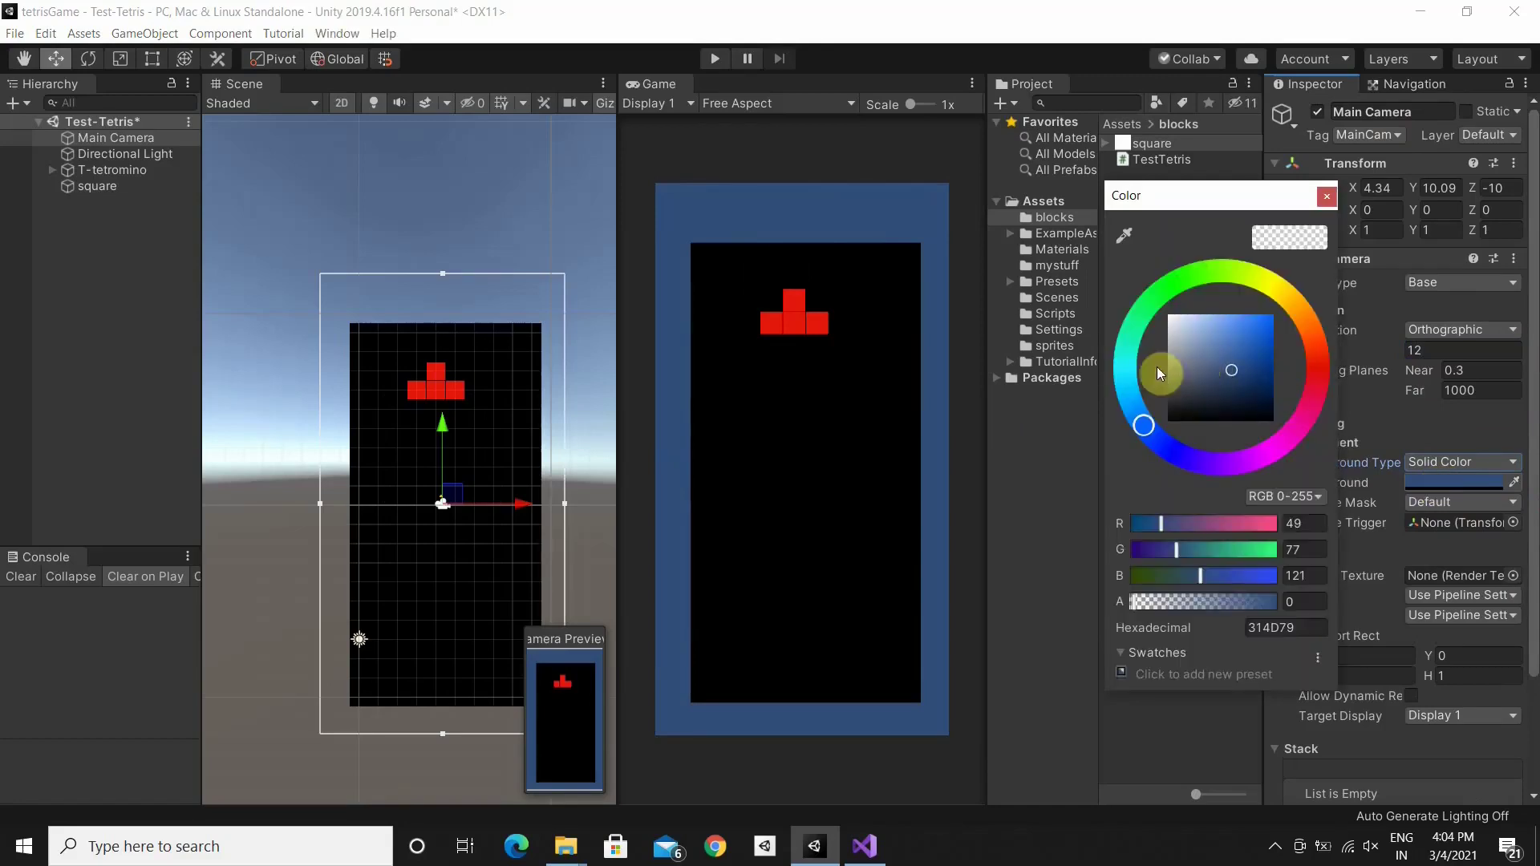
pyautogui.click(1127, 388)
pyautogui.moveTo(1211, 353); pyautogui.dragTo(1277, 313)
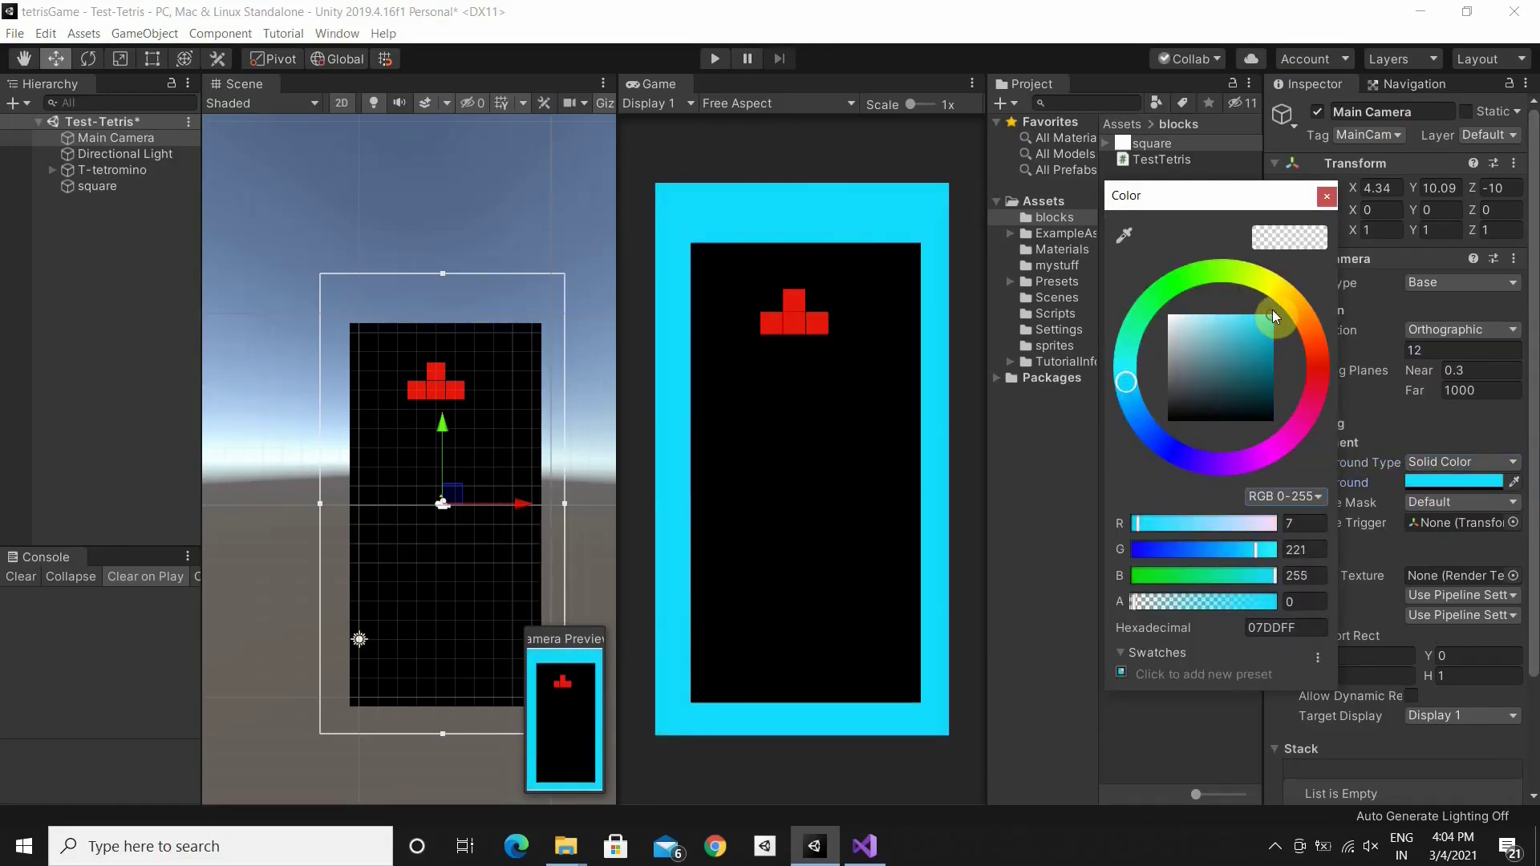
pyautogui.click(1328, 194)
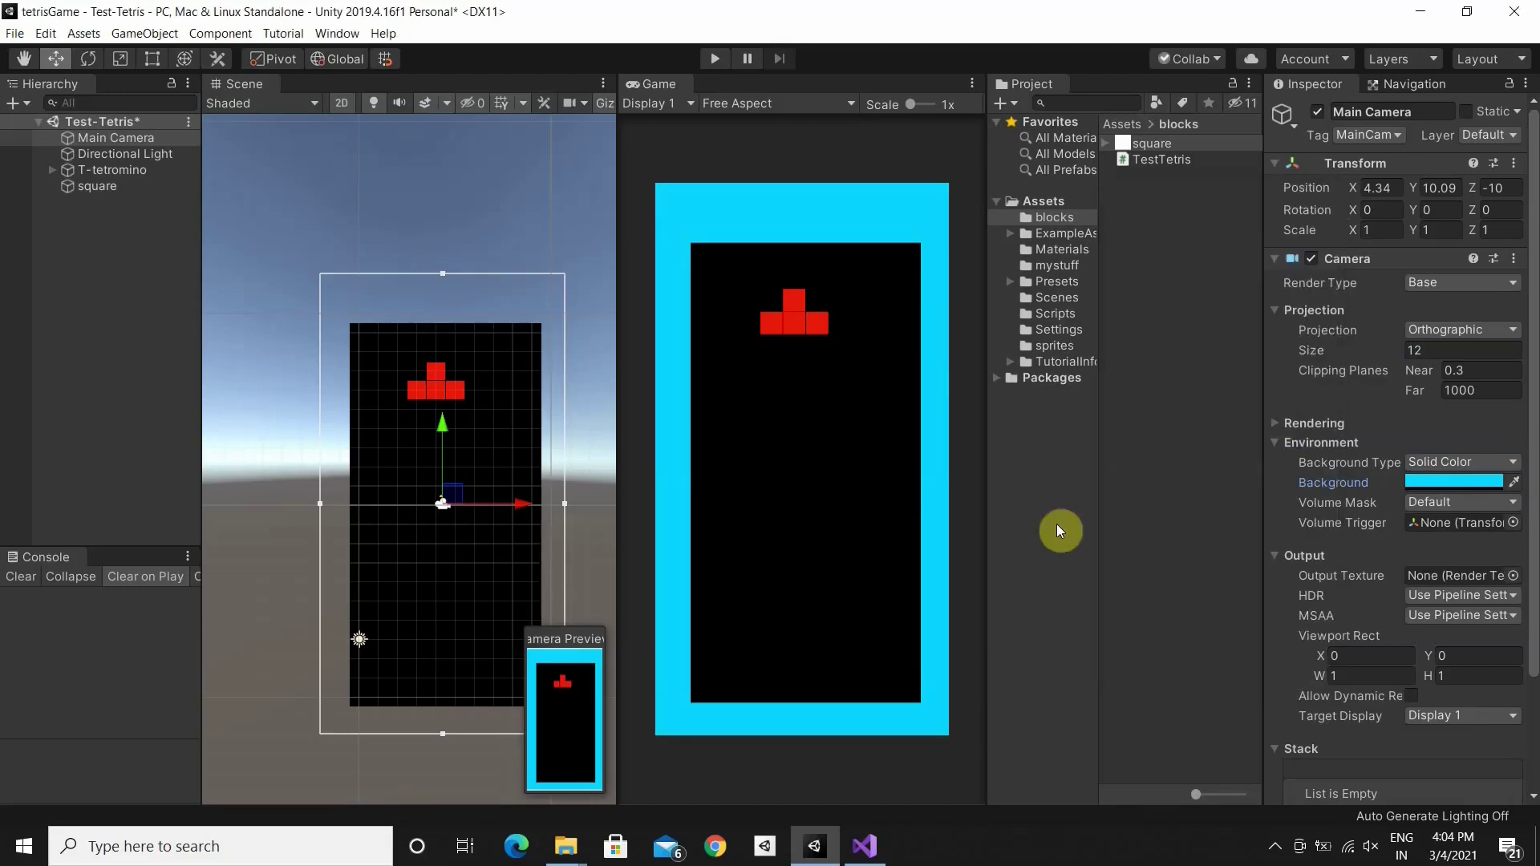
# Deselect the camera and save the Test-Tetris scene
pyautogui.click(96, 347)
pyautogui.scroll(3, 420, 382)
pyautogui.hotkey('ctrl', 's')
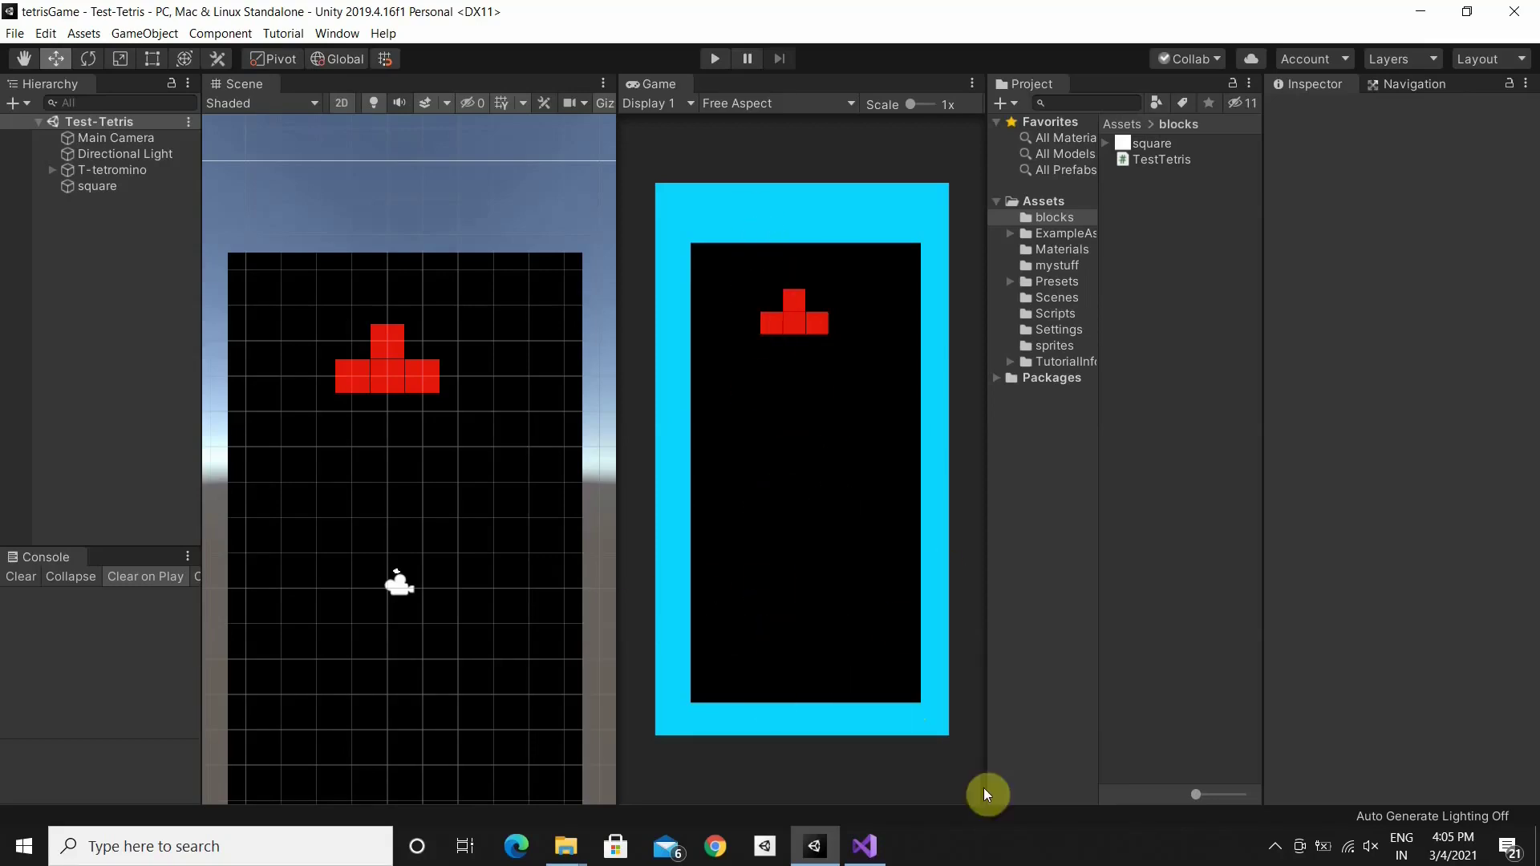
# Switch to TestTetris.cs in Visual Studio and look over its Update method
pyautogui.click(879, 852)
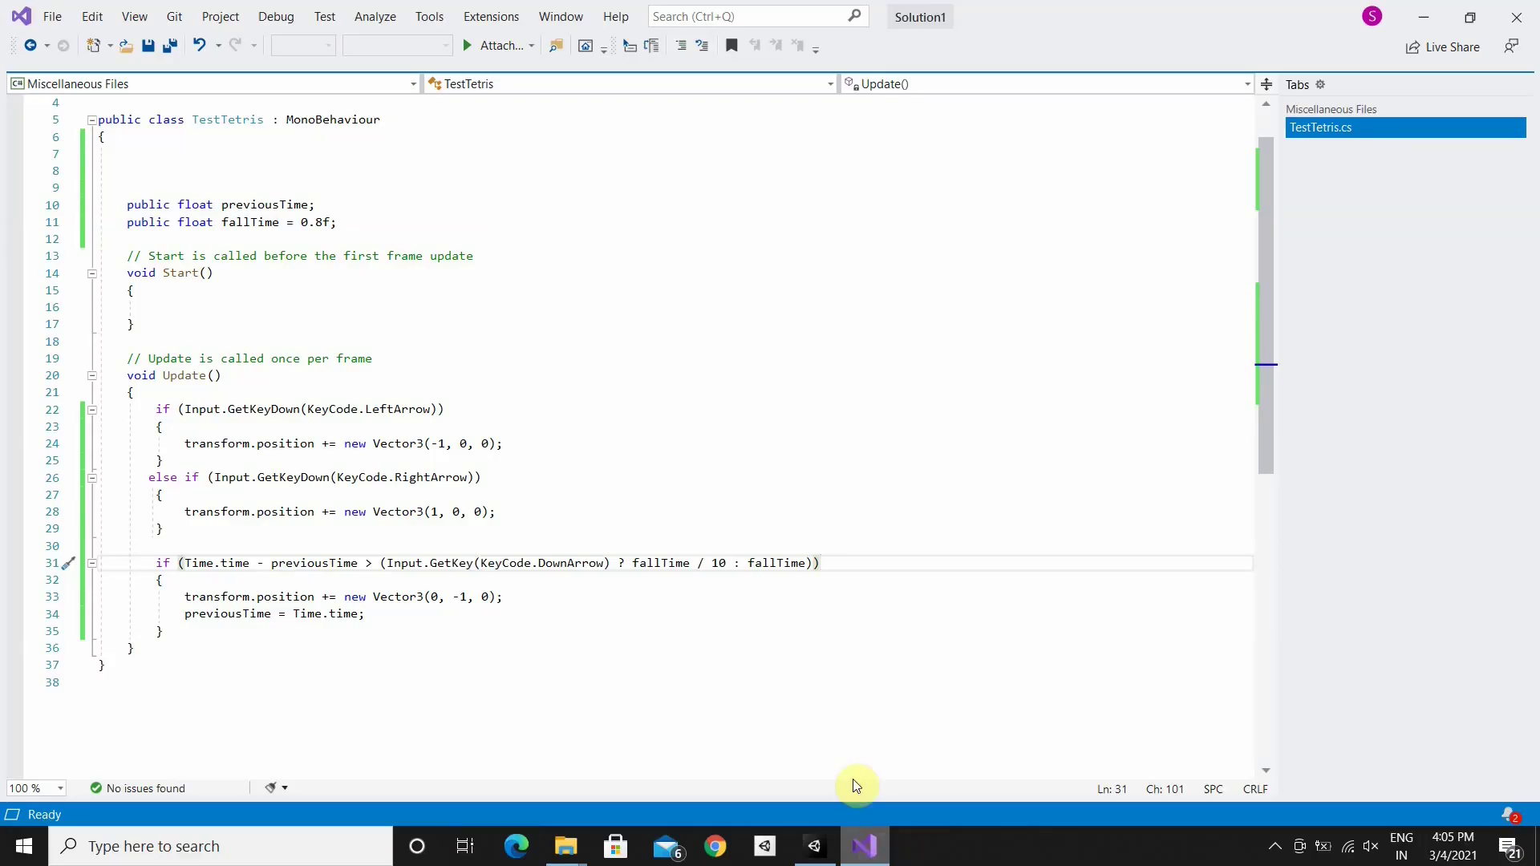
pyautogui.scroll(1, 421, 661)
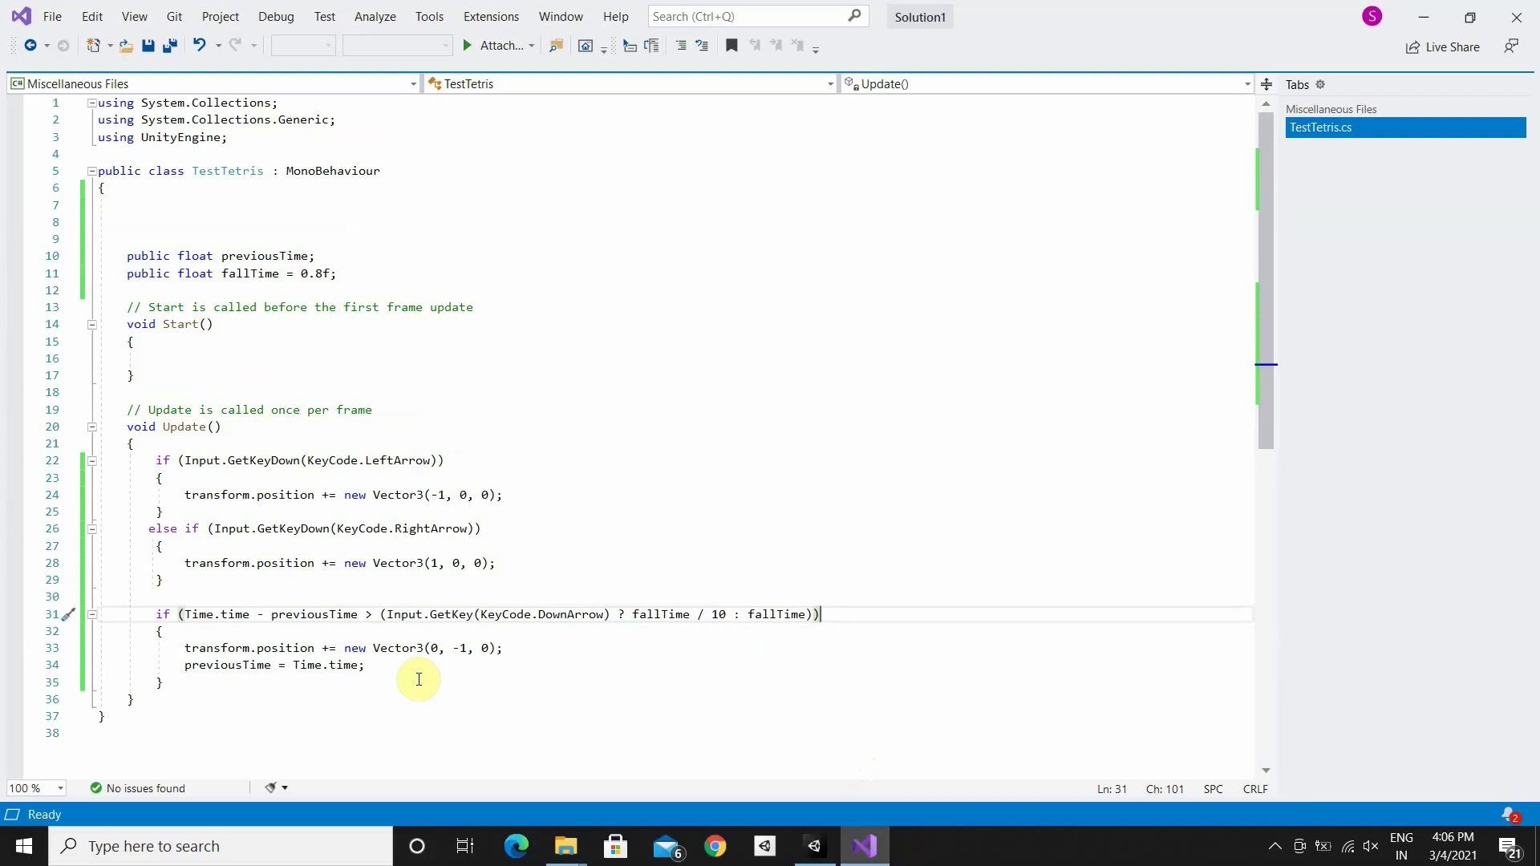
pyautogui.scroll(-2, 496, 549)
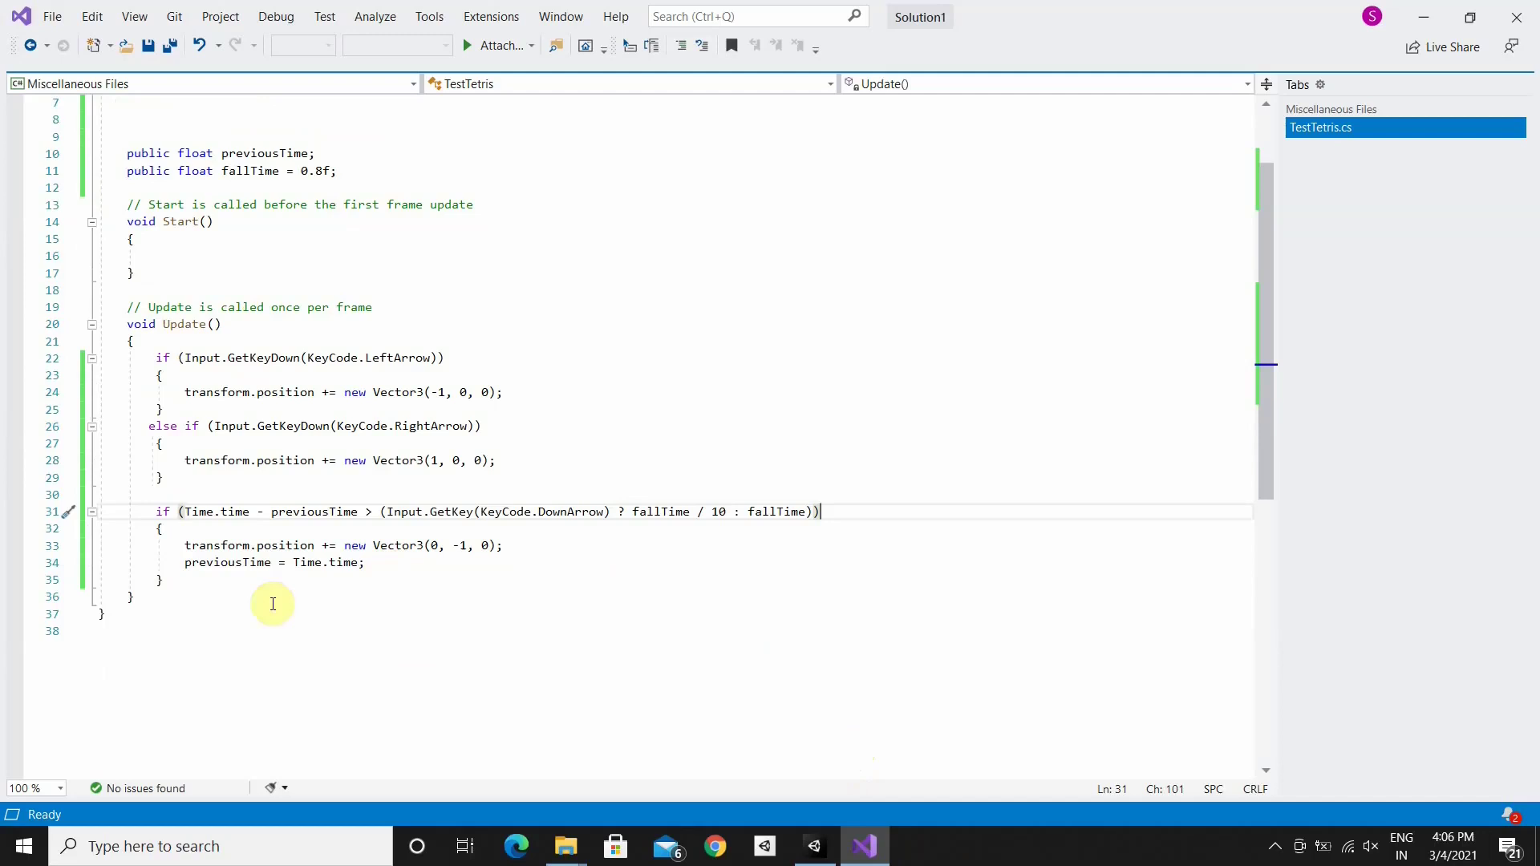
# Declare 'public static int height = 20;' and 'public static int width = 10;' on line 8
pyautogui.click(189, 600)
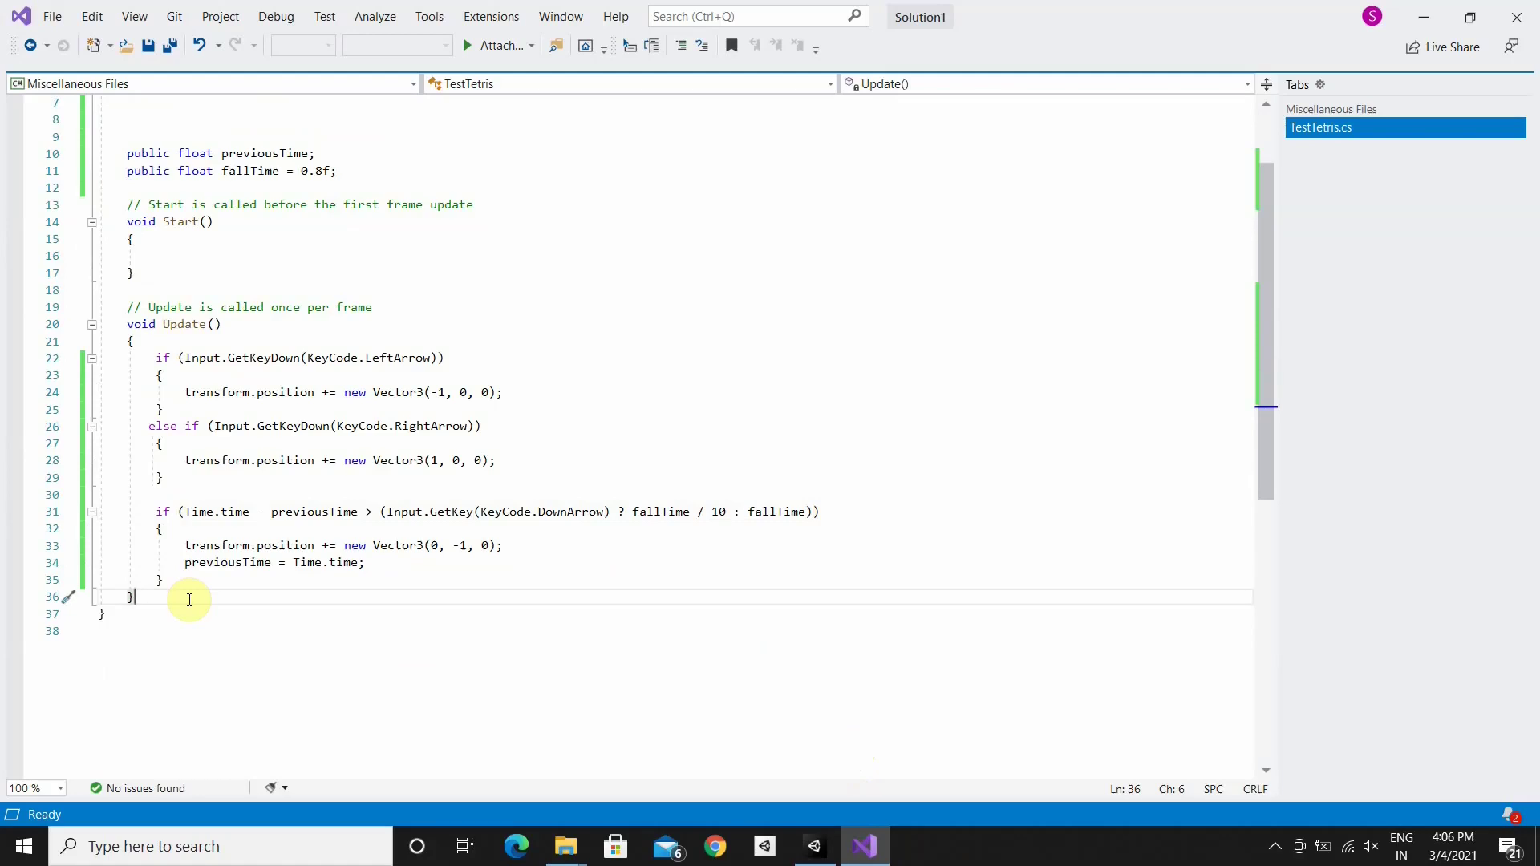
pyautogui.press('Return')
pyautogui.press('Return')
pyautogui.press('Return')
pyautogui.press('Return')
pyautogui.press('Return')
pyautogui.scroll(2, 141, 225)
pyautogui.click(142, 225)
pyautogui.write('pub')
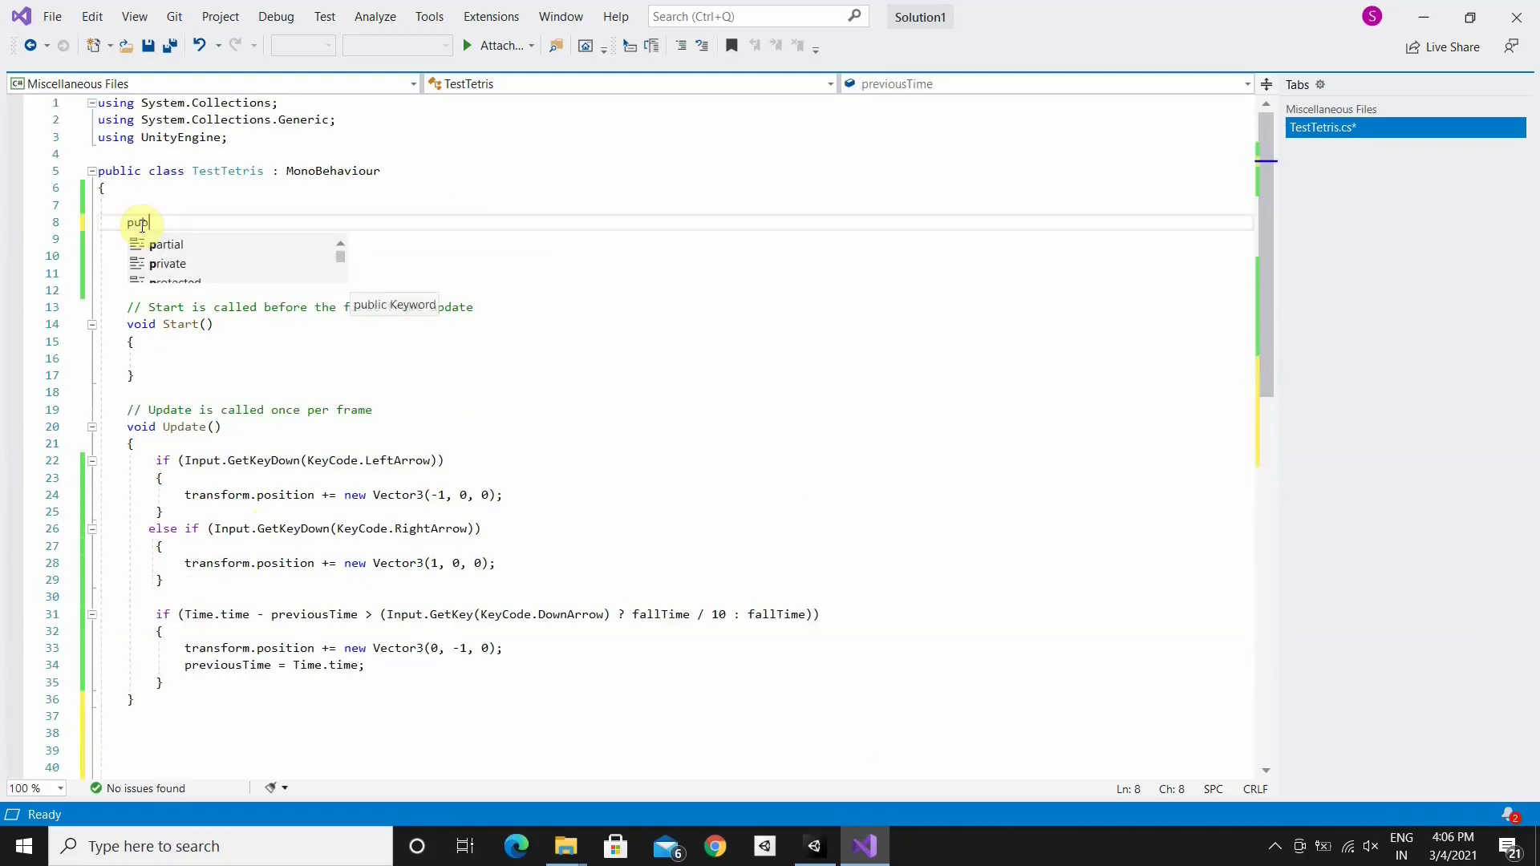
pyautogui.write('lic stat')
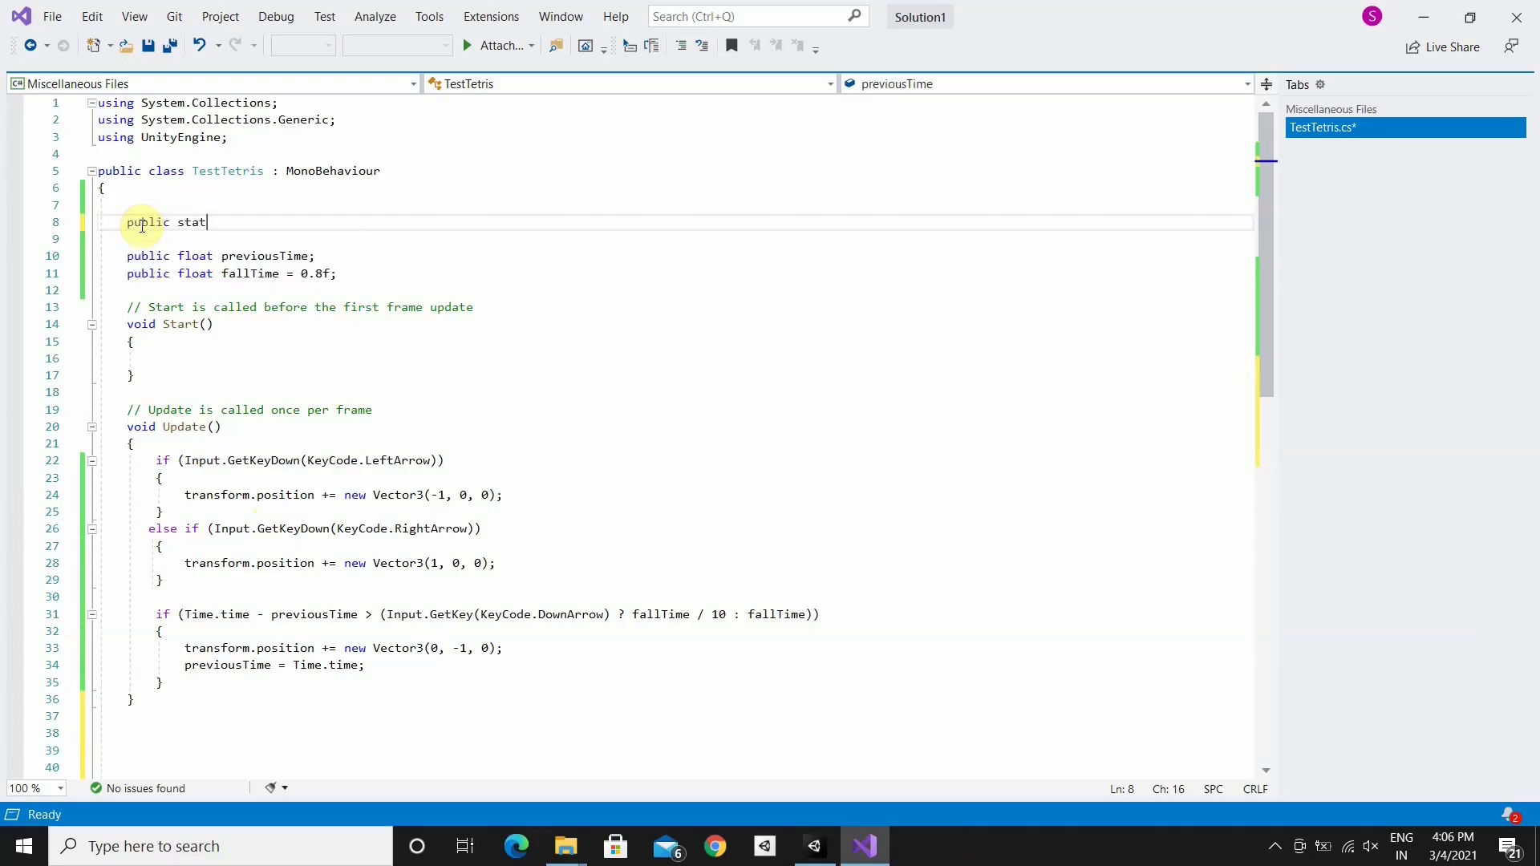
pyautogui.write('ic int ')
pyautogui.write('heighy')
pyautogui.press('BackSpace')
pyautogui.write('t = 20;')
pyautogui.press('Return')
pyautogui.write('public')
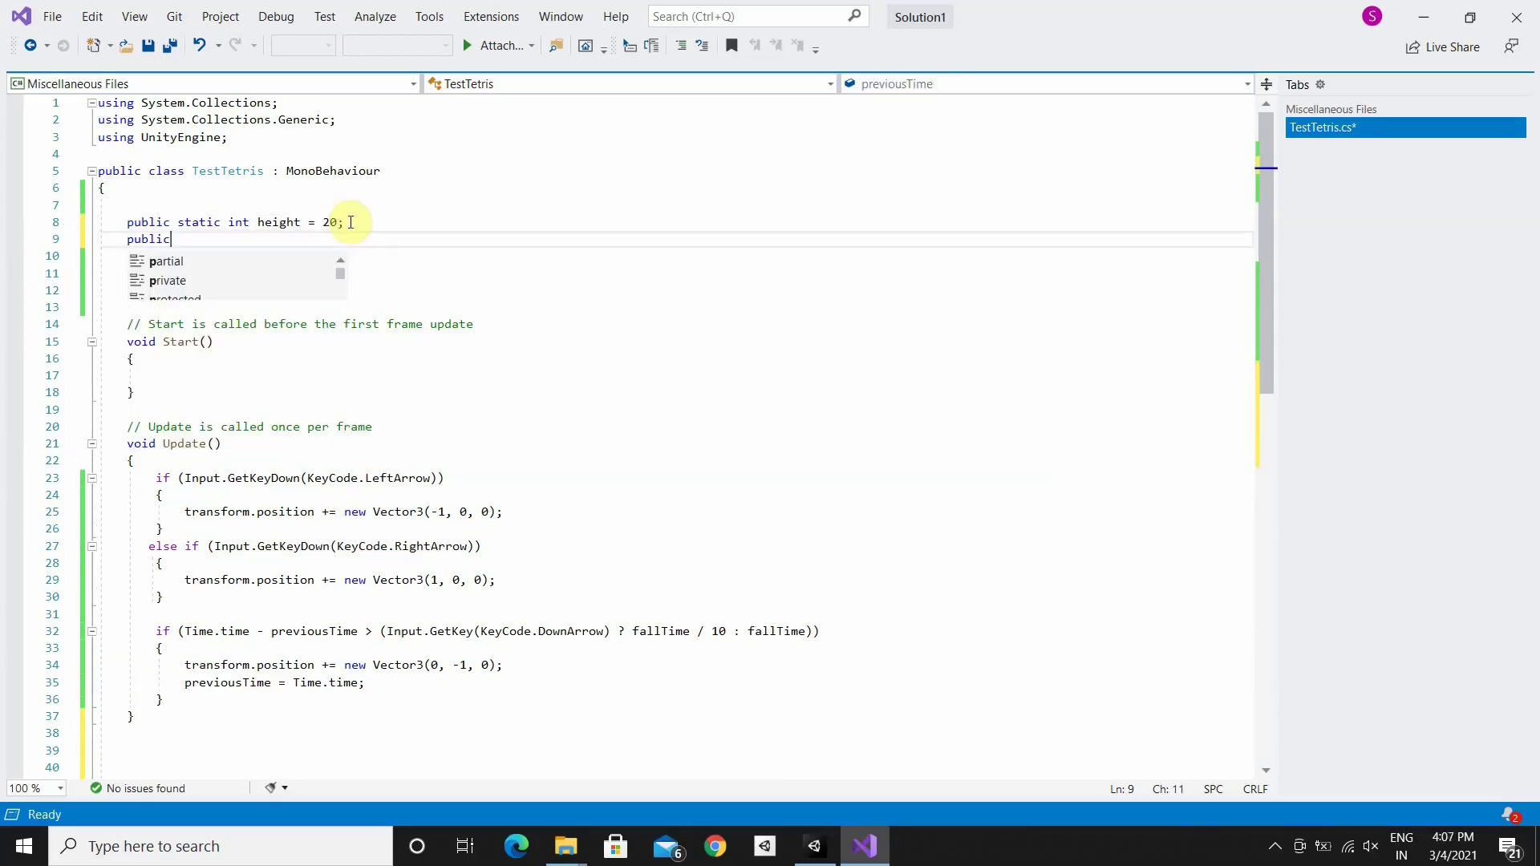
pyautogui.write(' static')
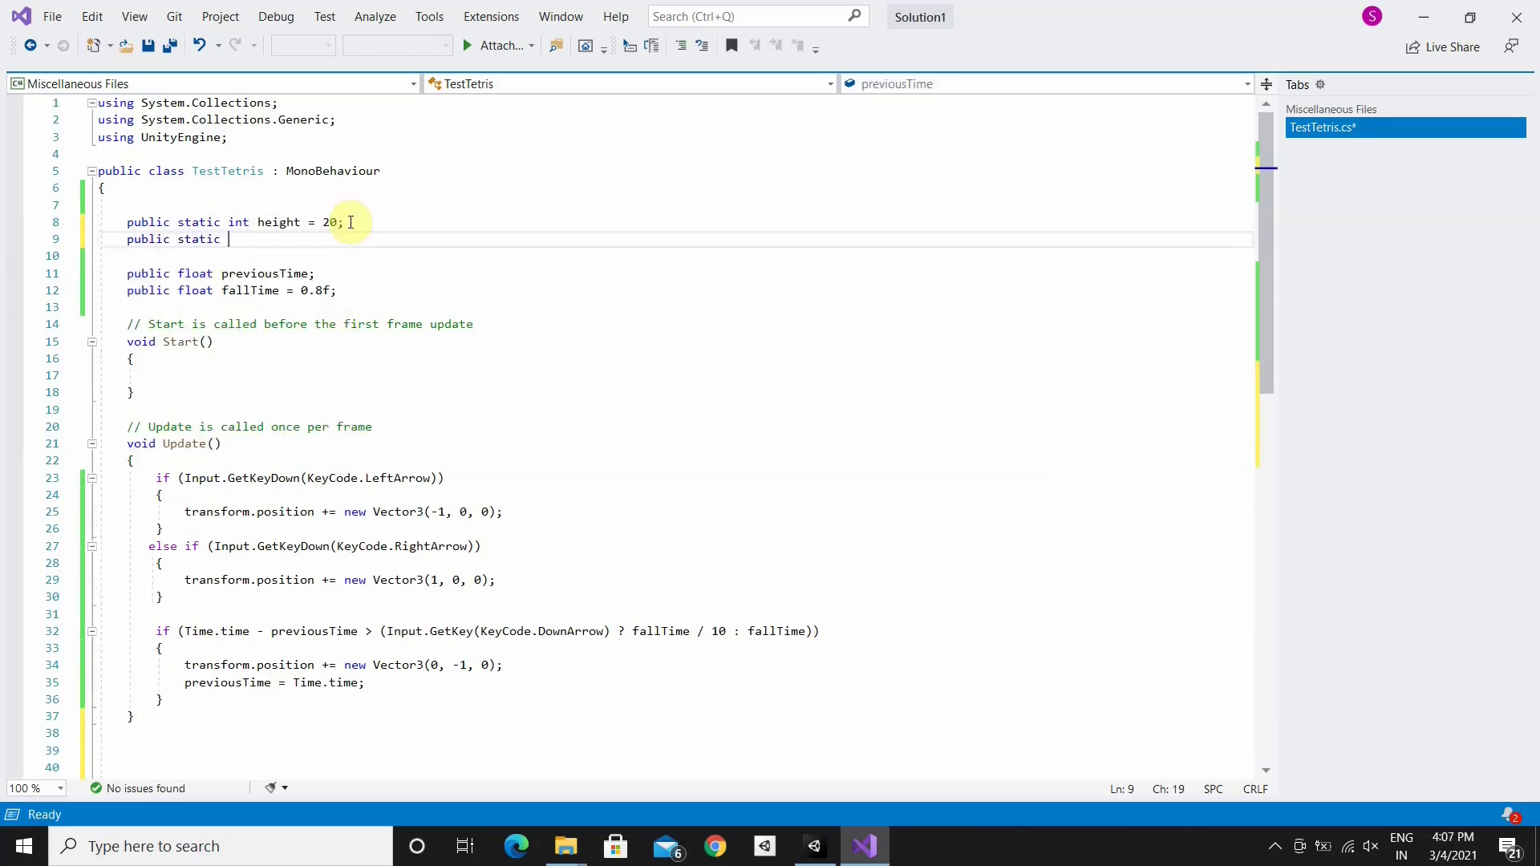
pyautogui.write(' int wid')
pyautogui.write('th = ')
pyautogui.write('10;')
pyautogui.scroll(-5, 543, 353)
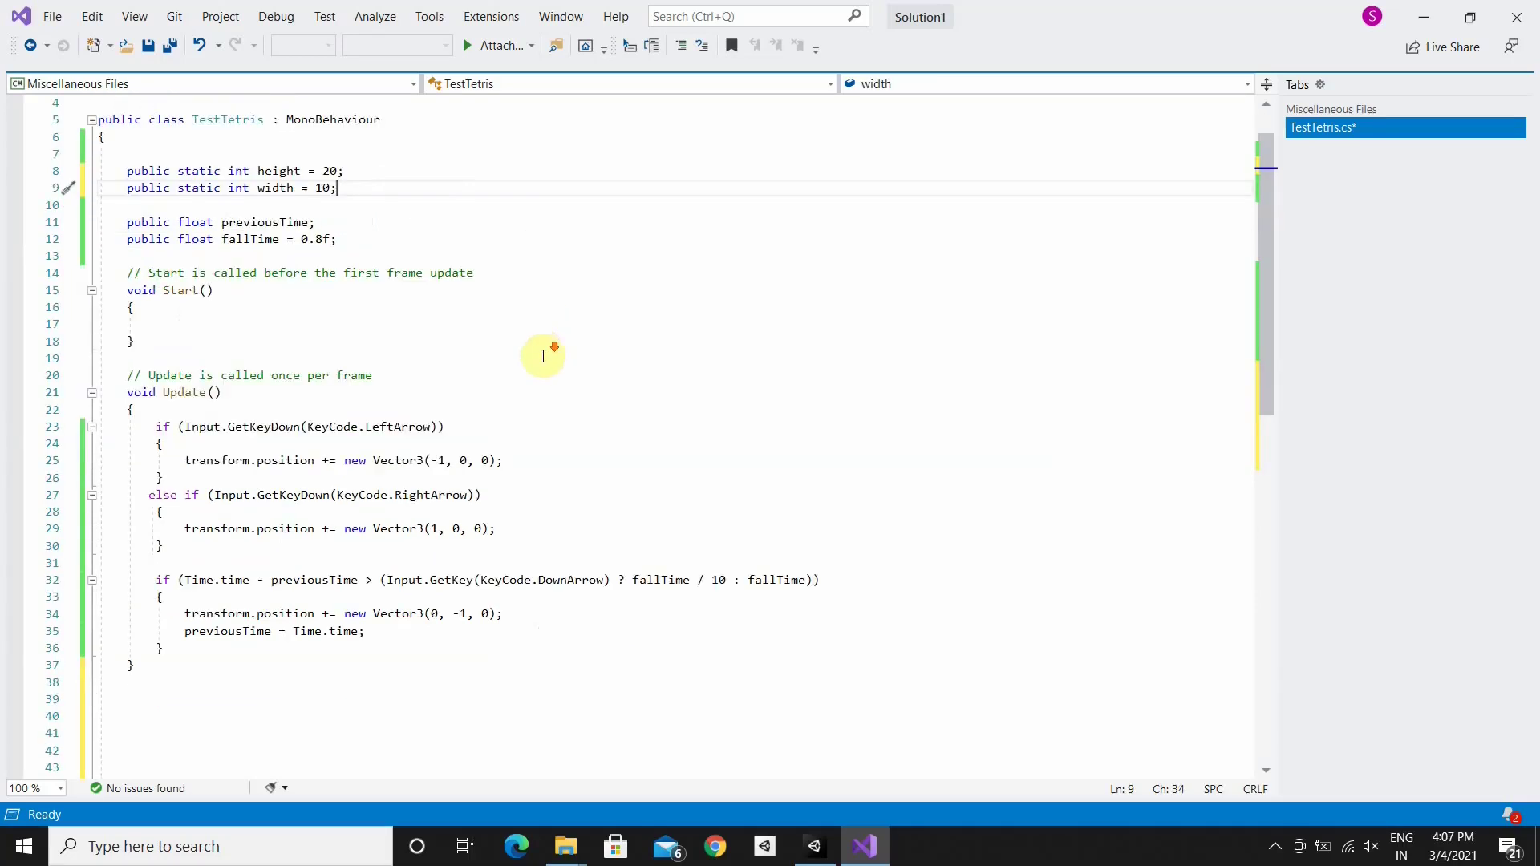
# Below Update, write bool ValidMove() containing an empty foreach(Transform childern in transform) loop
pyautogui.click(145, 497)
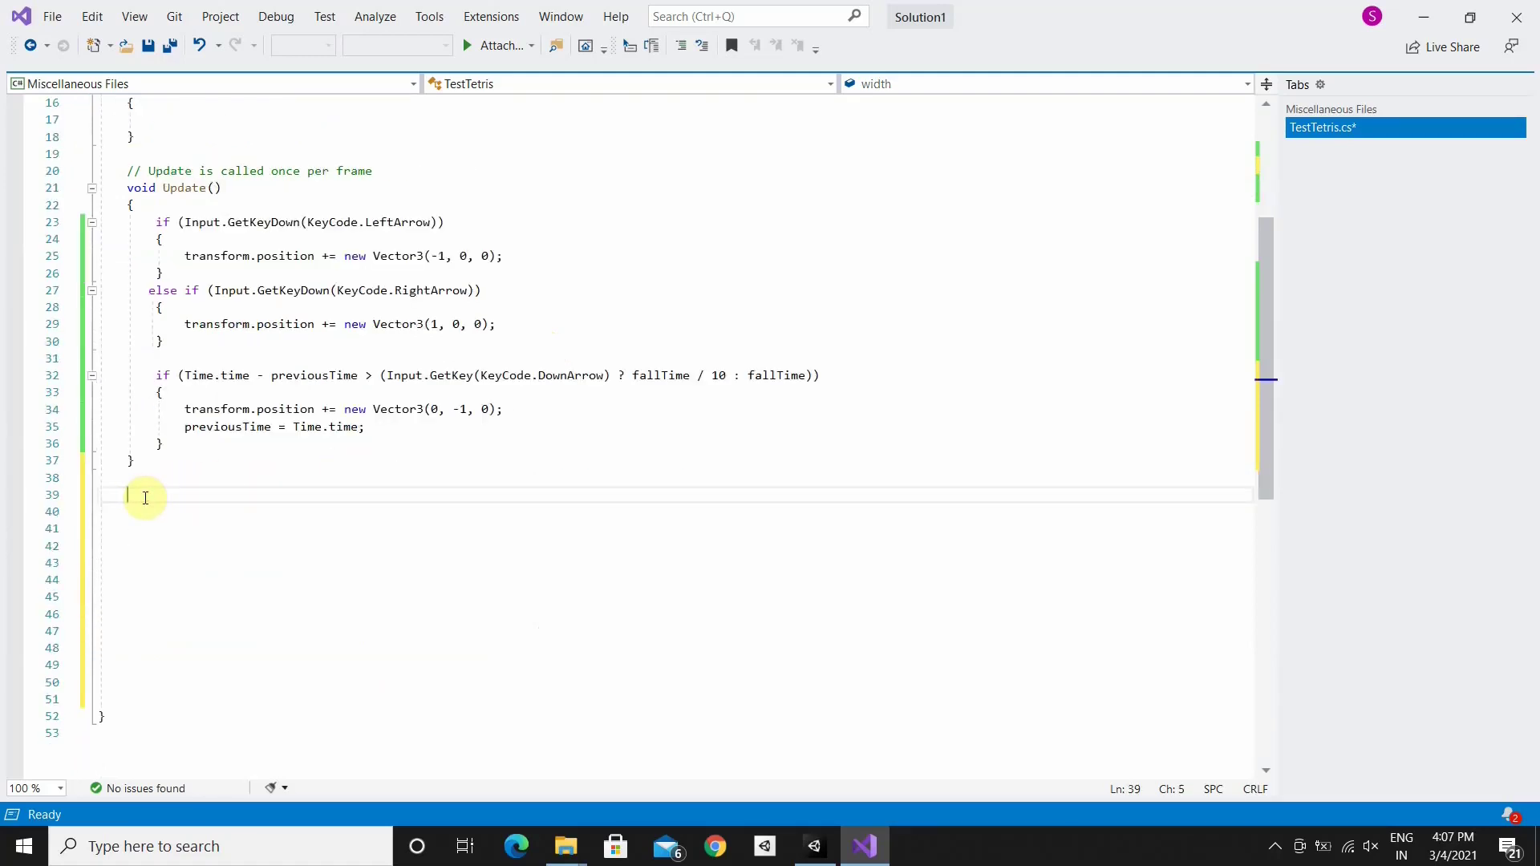
pyautogui.write('b')
pyautogui.write('ool')
pyautogui.write(' Valid')
pyautogui.write('Move')
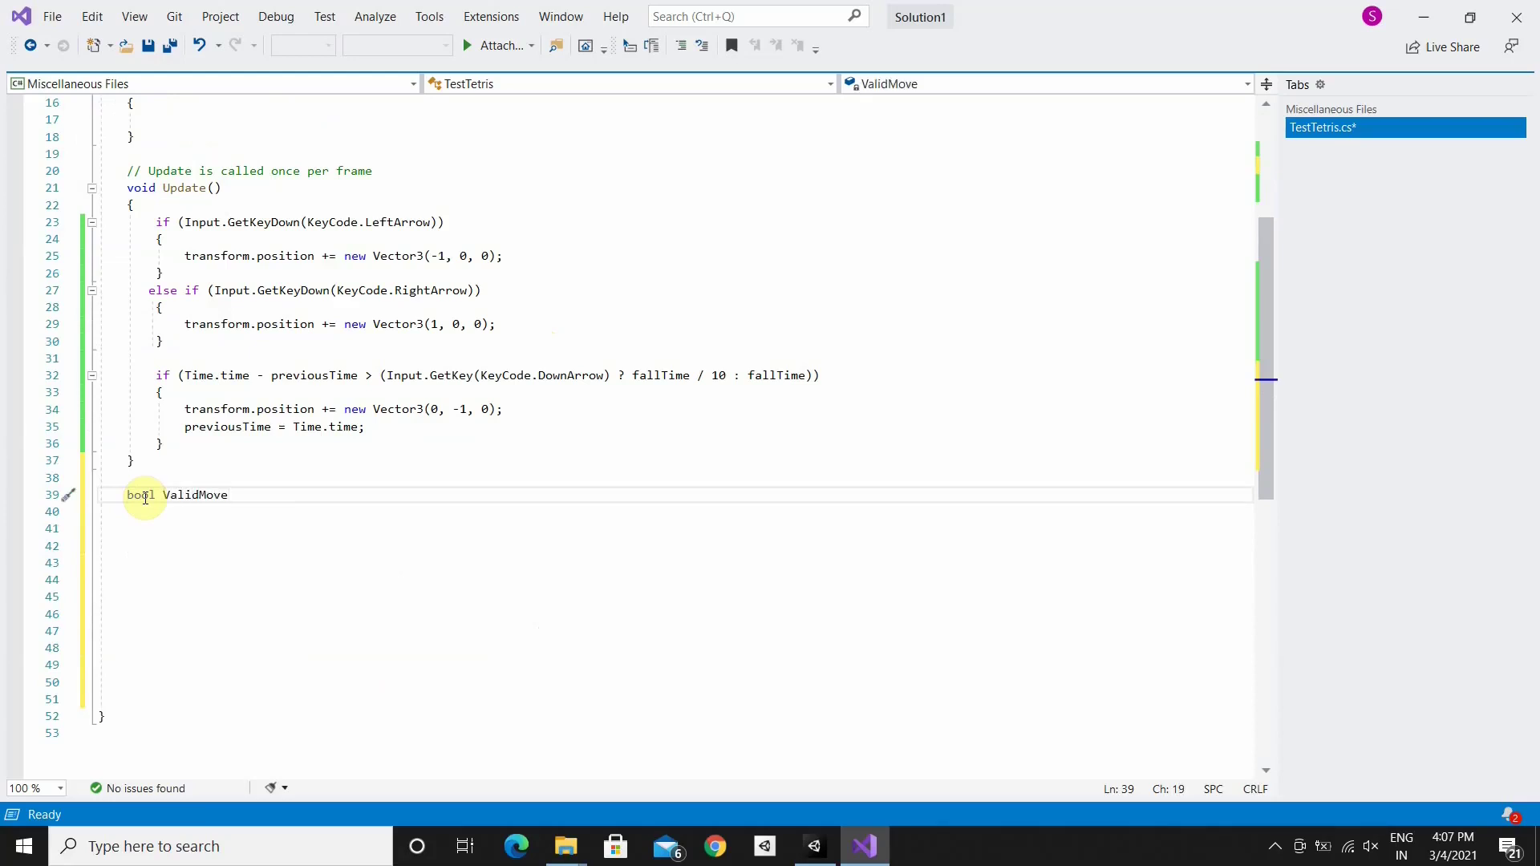
pyautogui.write('(')
pyautogui.write('{')
pyautogui.press('Return')
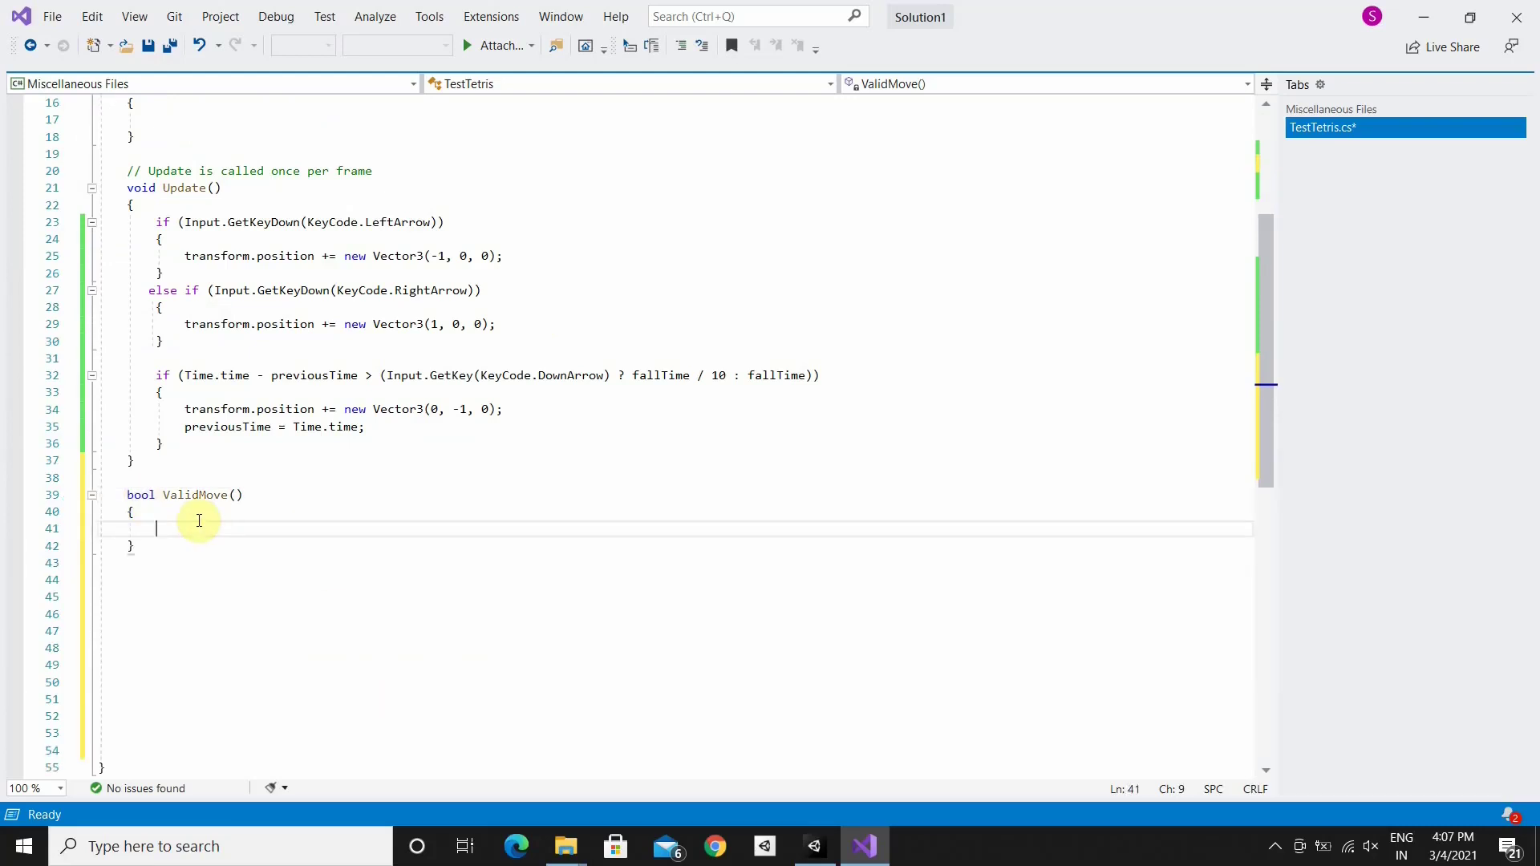
pyautogui.scroll(-1, 199, 520)
pyautogui.scroll(-1, 199, 521)
pyautogui.write('for')
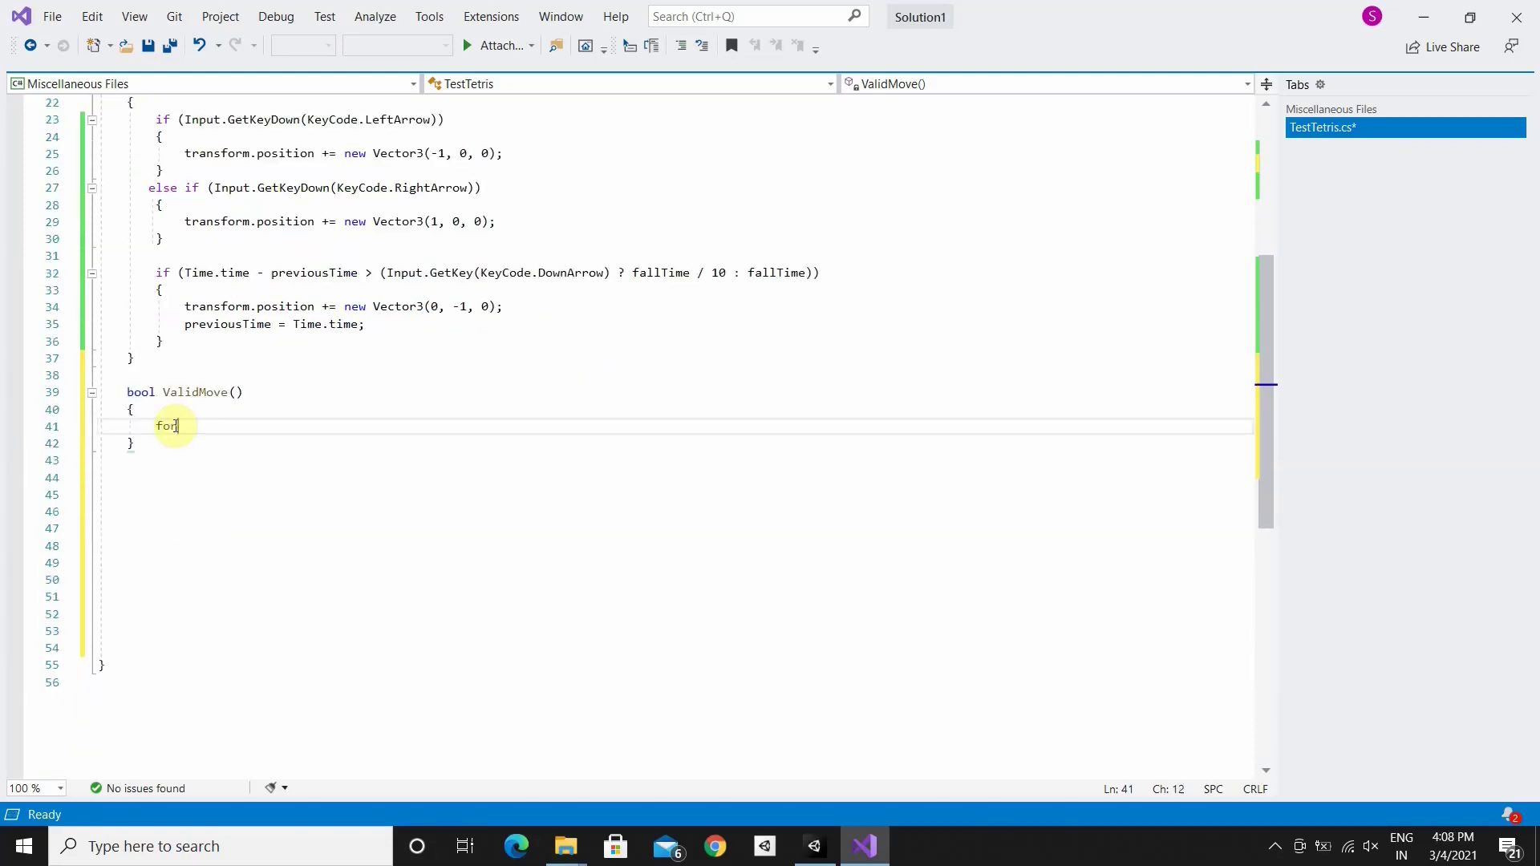
pyautogui.write('each(Transform ')
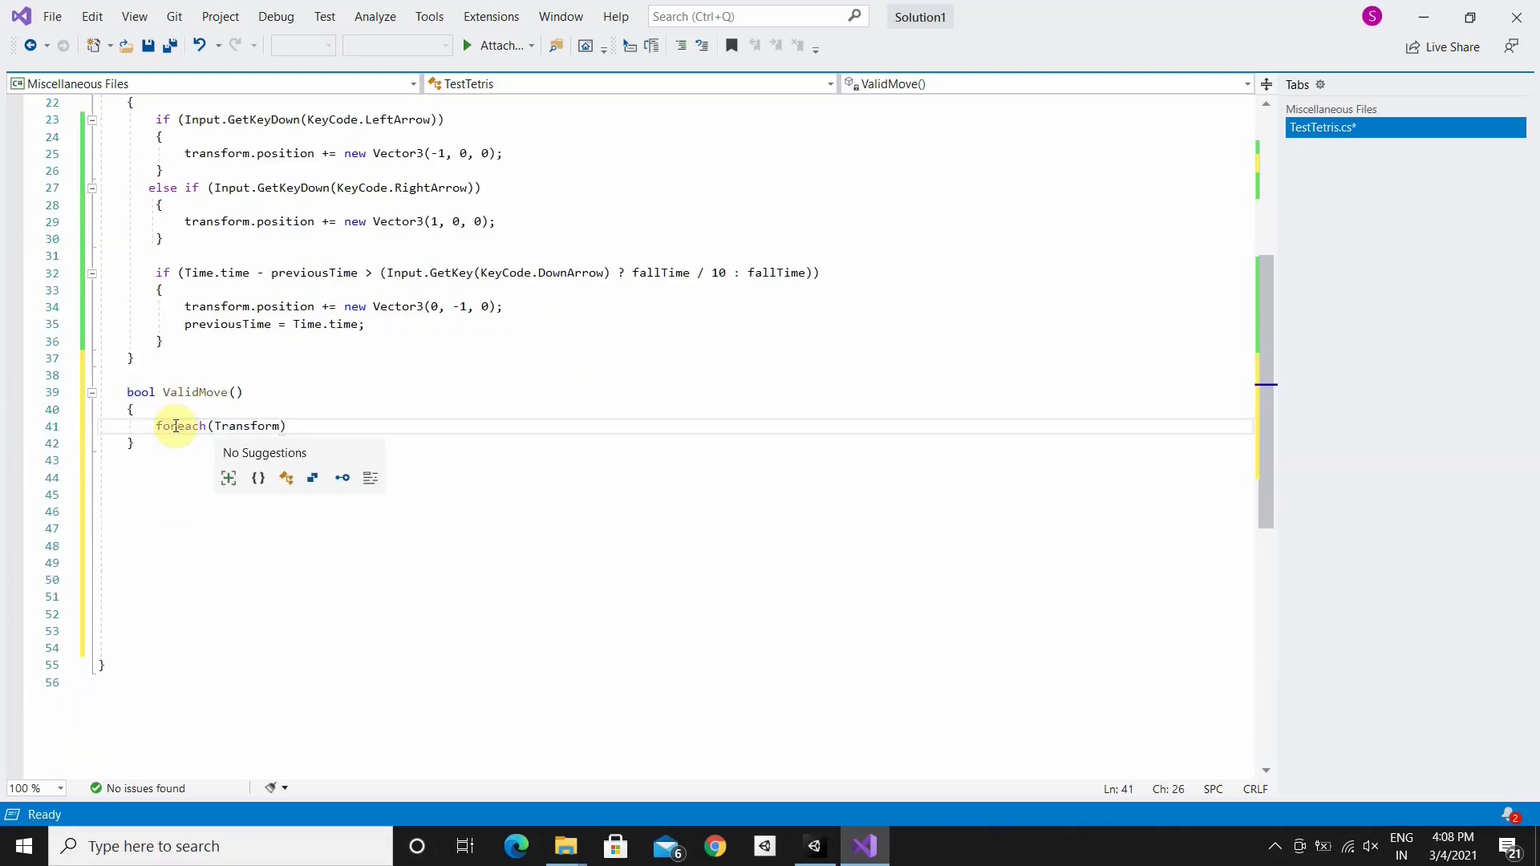
pyautogui.write('childern')
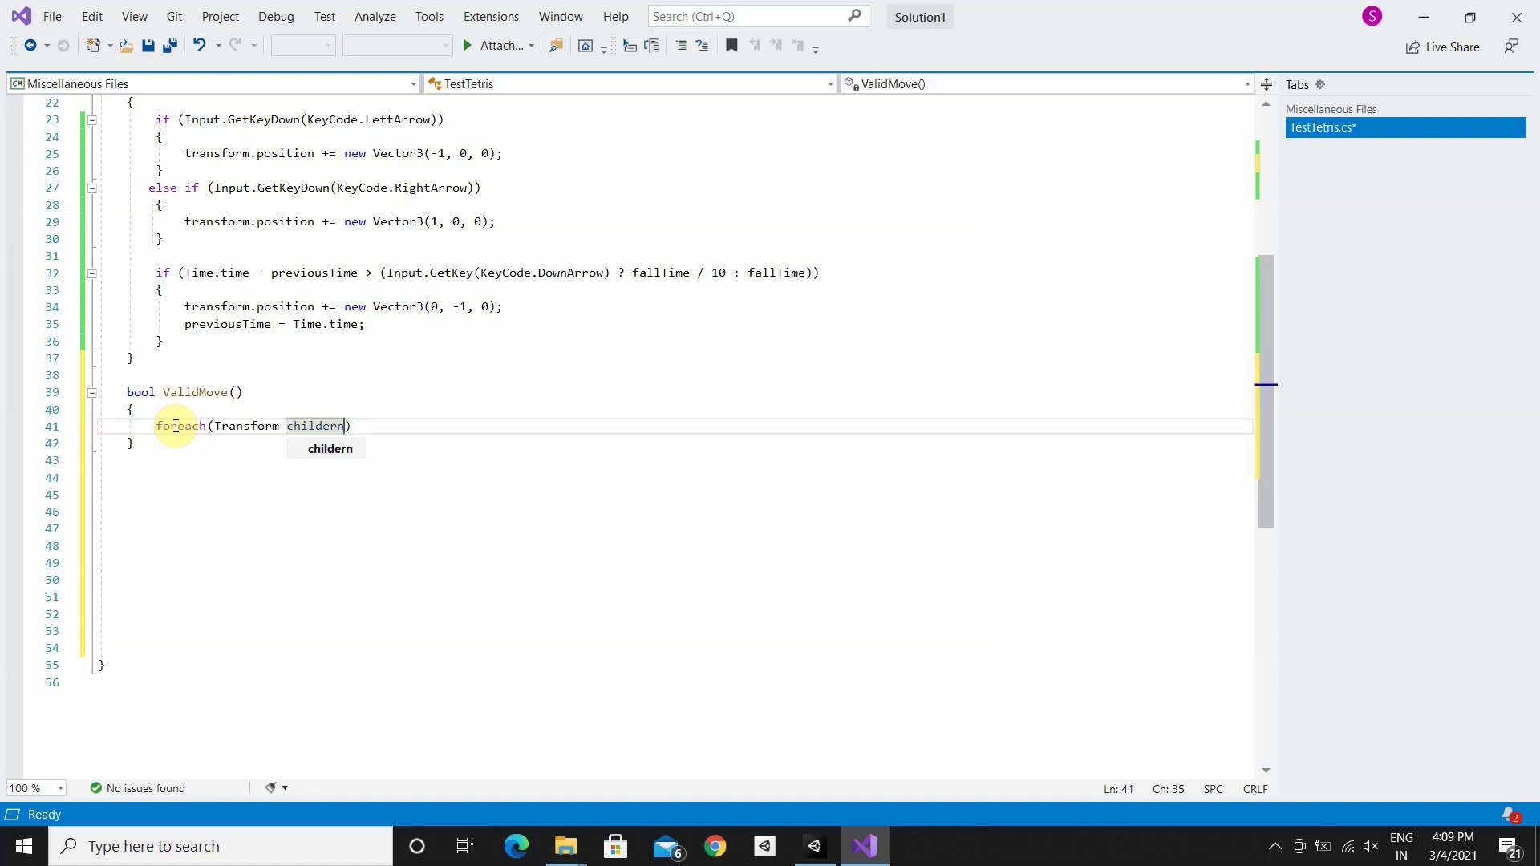
pyautogui.write(' in childern')
pyautogui.press('BackSpace')
pyautogui.press('BackSpace')
pyautogui.press('BackSpace')
pyautogui.write('transform')
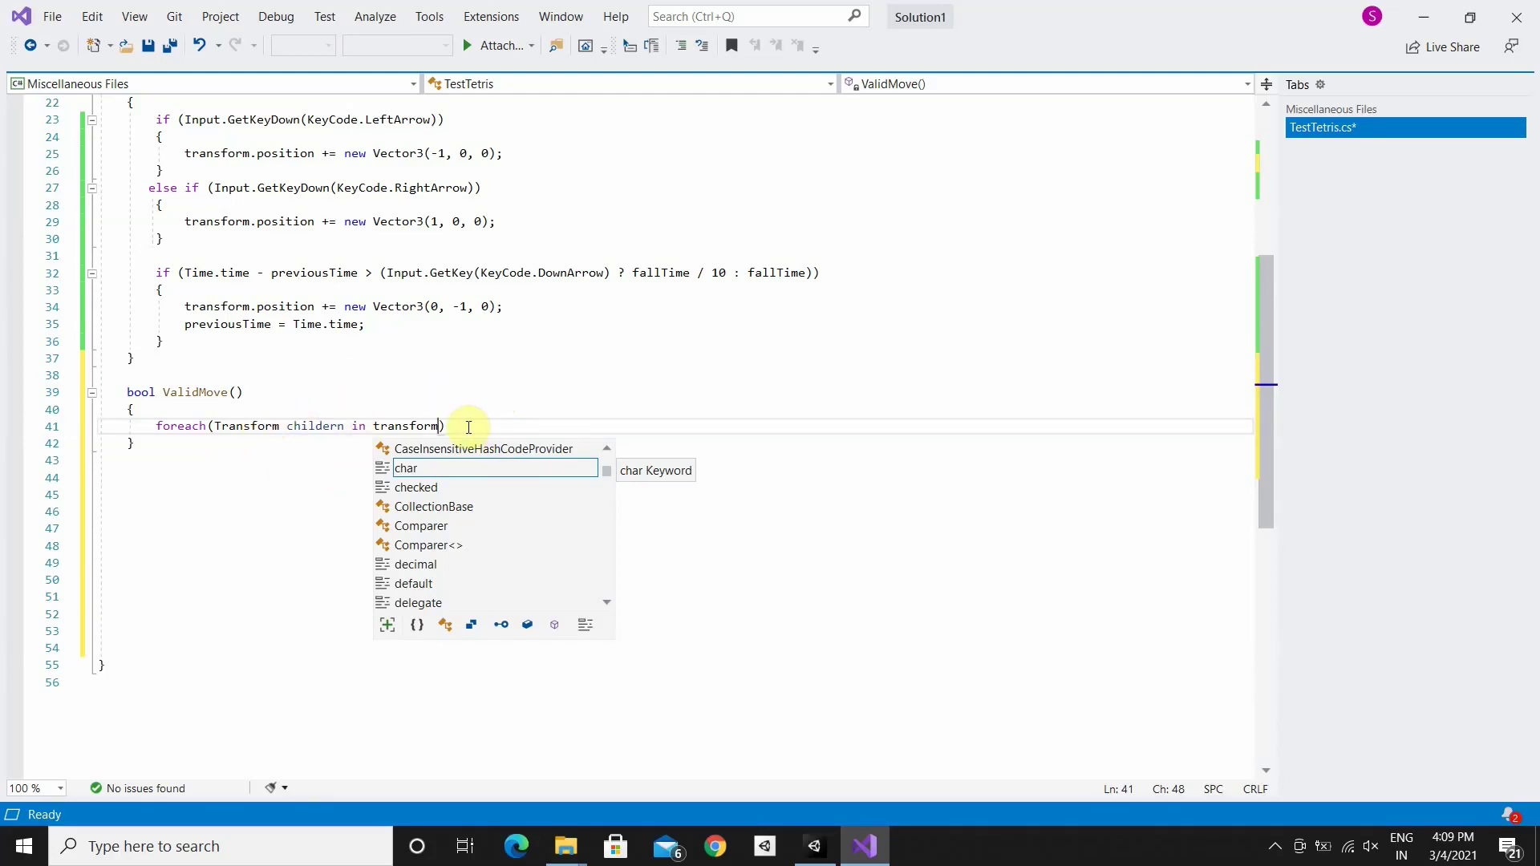
pyautogui.press('Escape')
pyautogui.write('{')
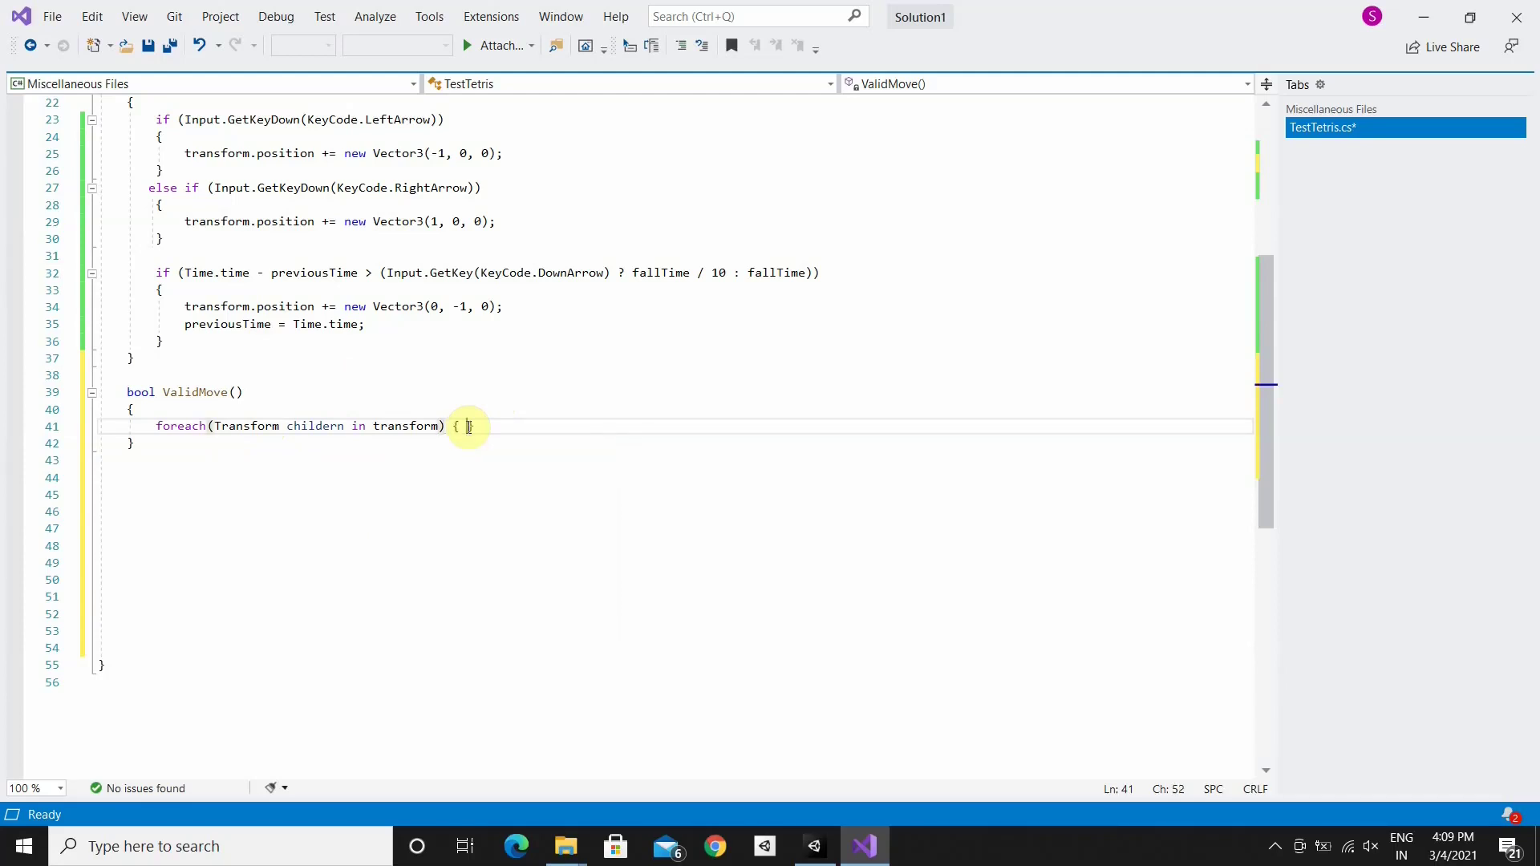
pyautogui.press('Return')
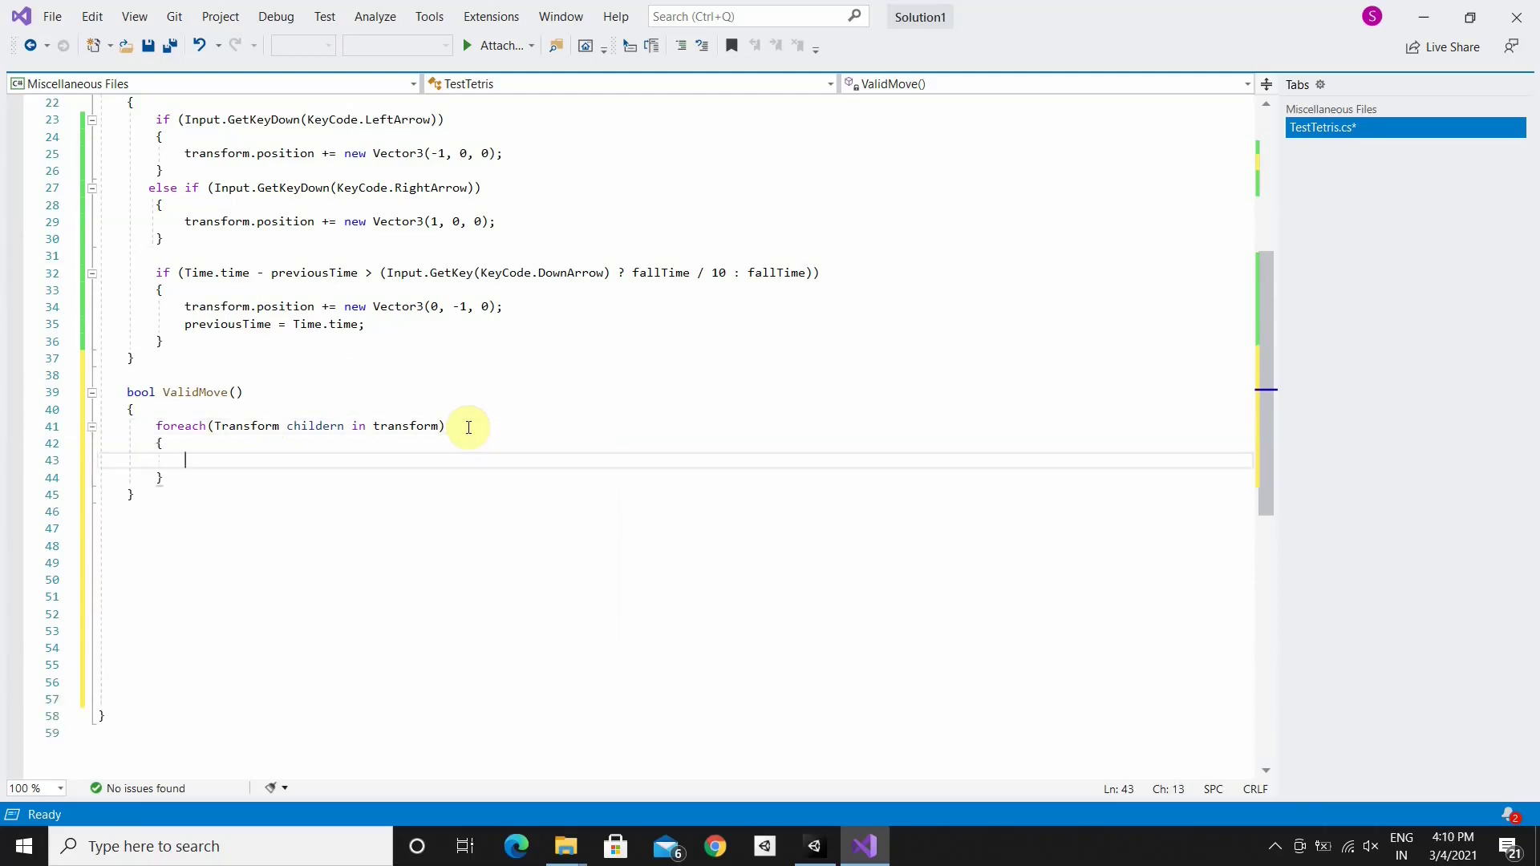
# Add int roundedX = Mathf.RoundToInt(childern.transform.position.x); and duplicate it for roundedY
pyautogui.write('int')
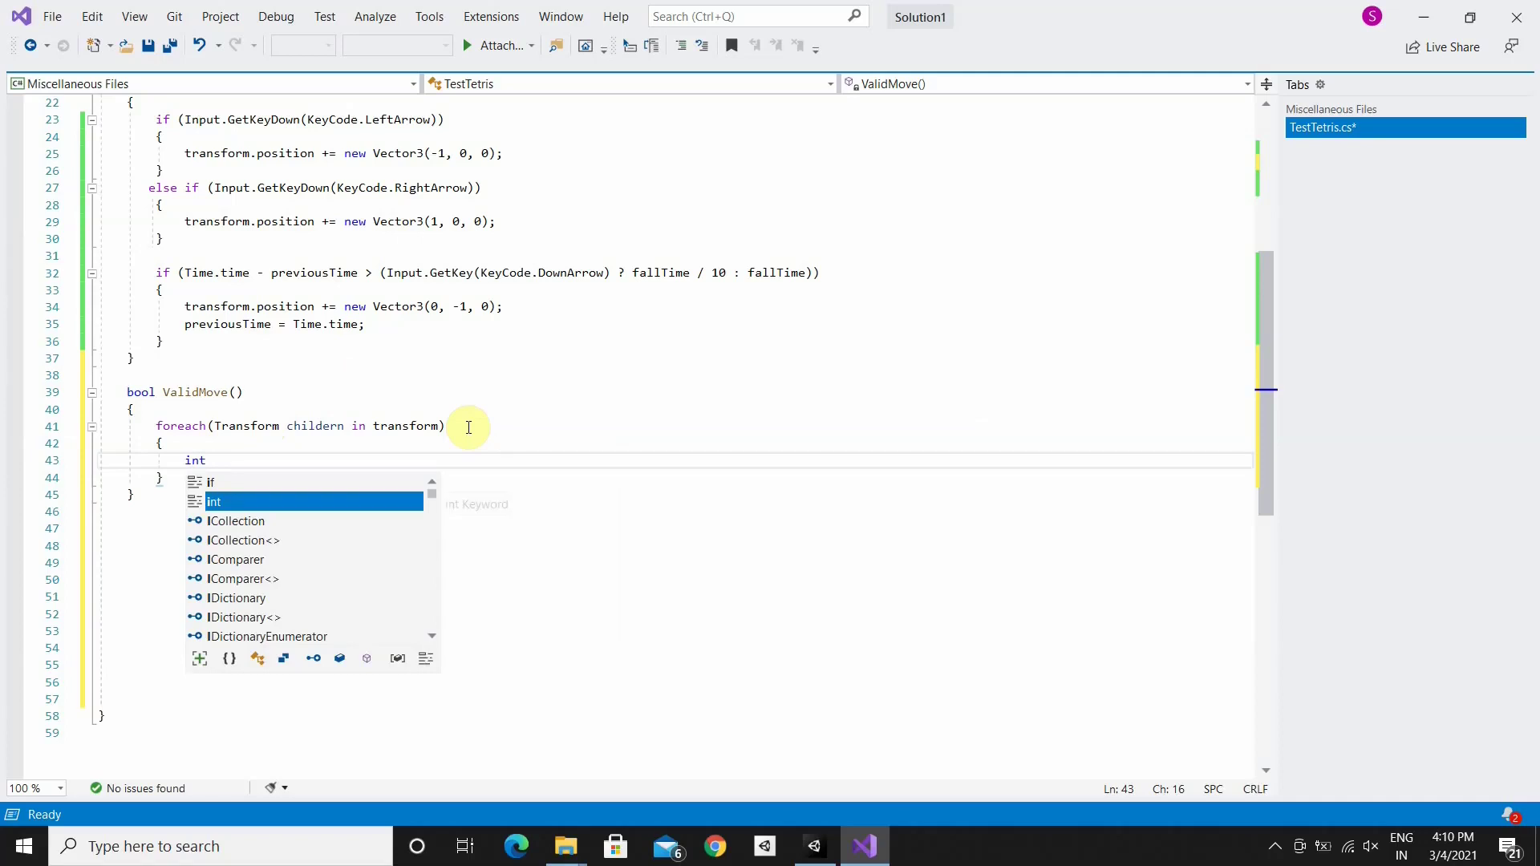
pyautogui.write(' round')
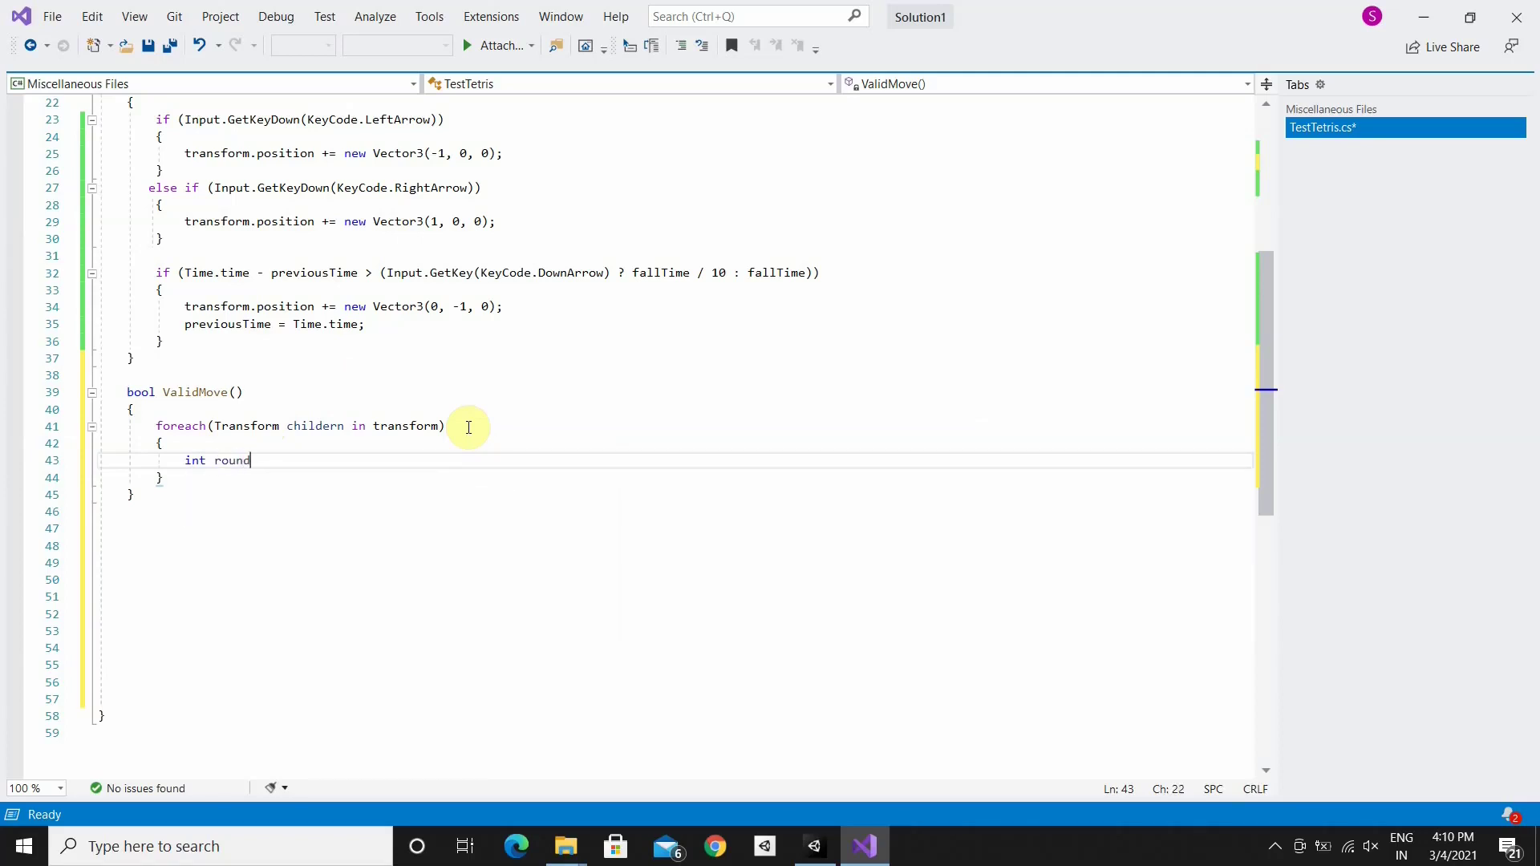
pyautogui.write('ed')
pyautogui.write('X ')
pyautogui.write('= ')
pyautogui.write('Mt')
pyautogui.write('h')
pyautogui.press('BackSpace')
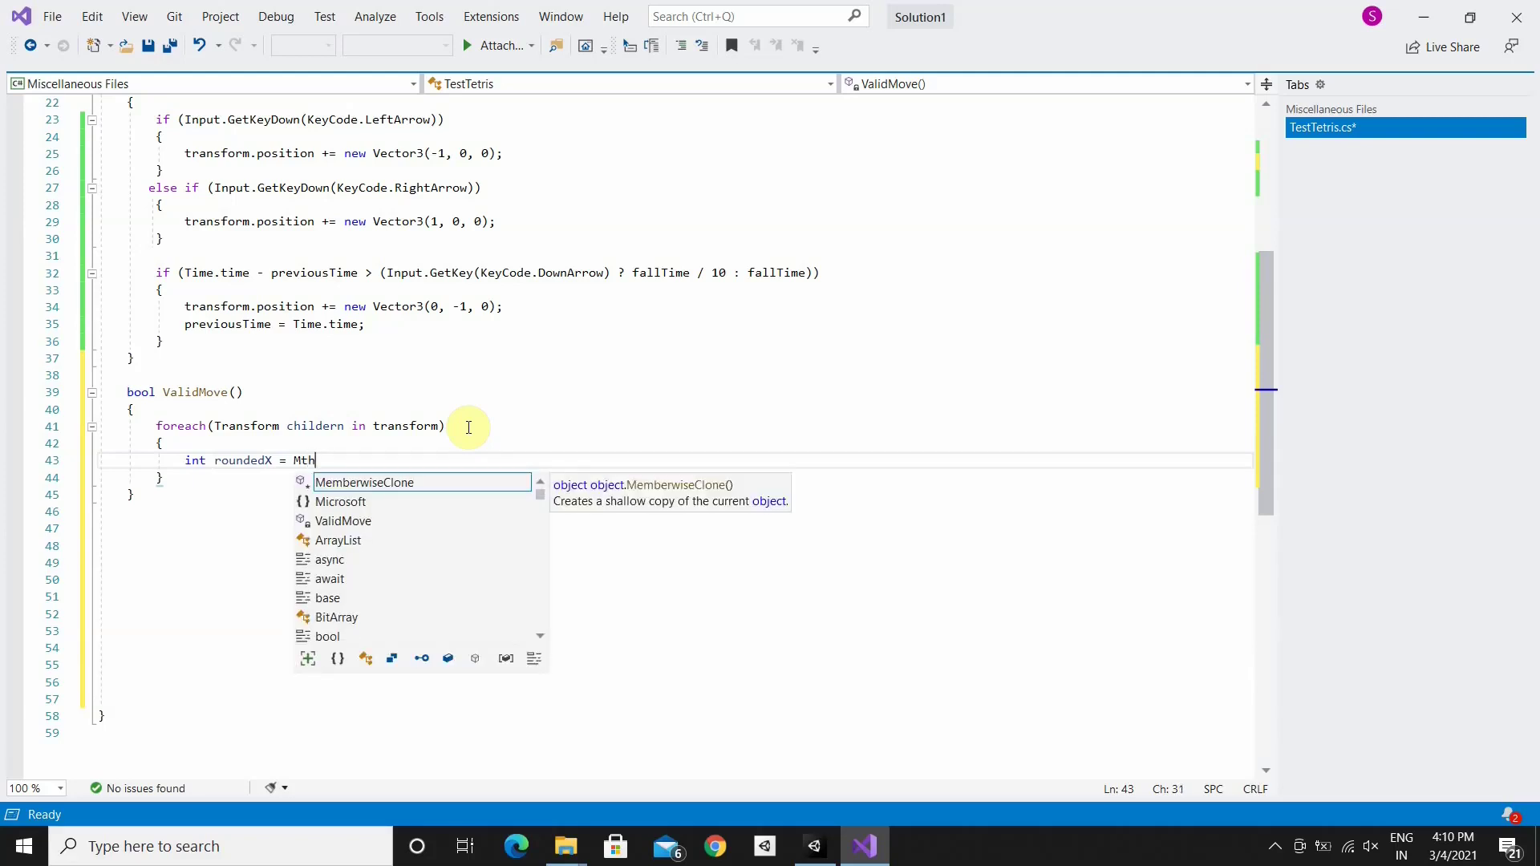
pyautogui.press('BackSpace')
pyautogui.write('a')
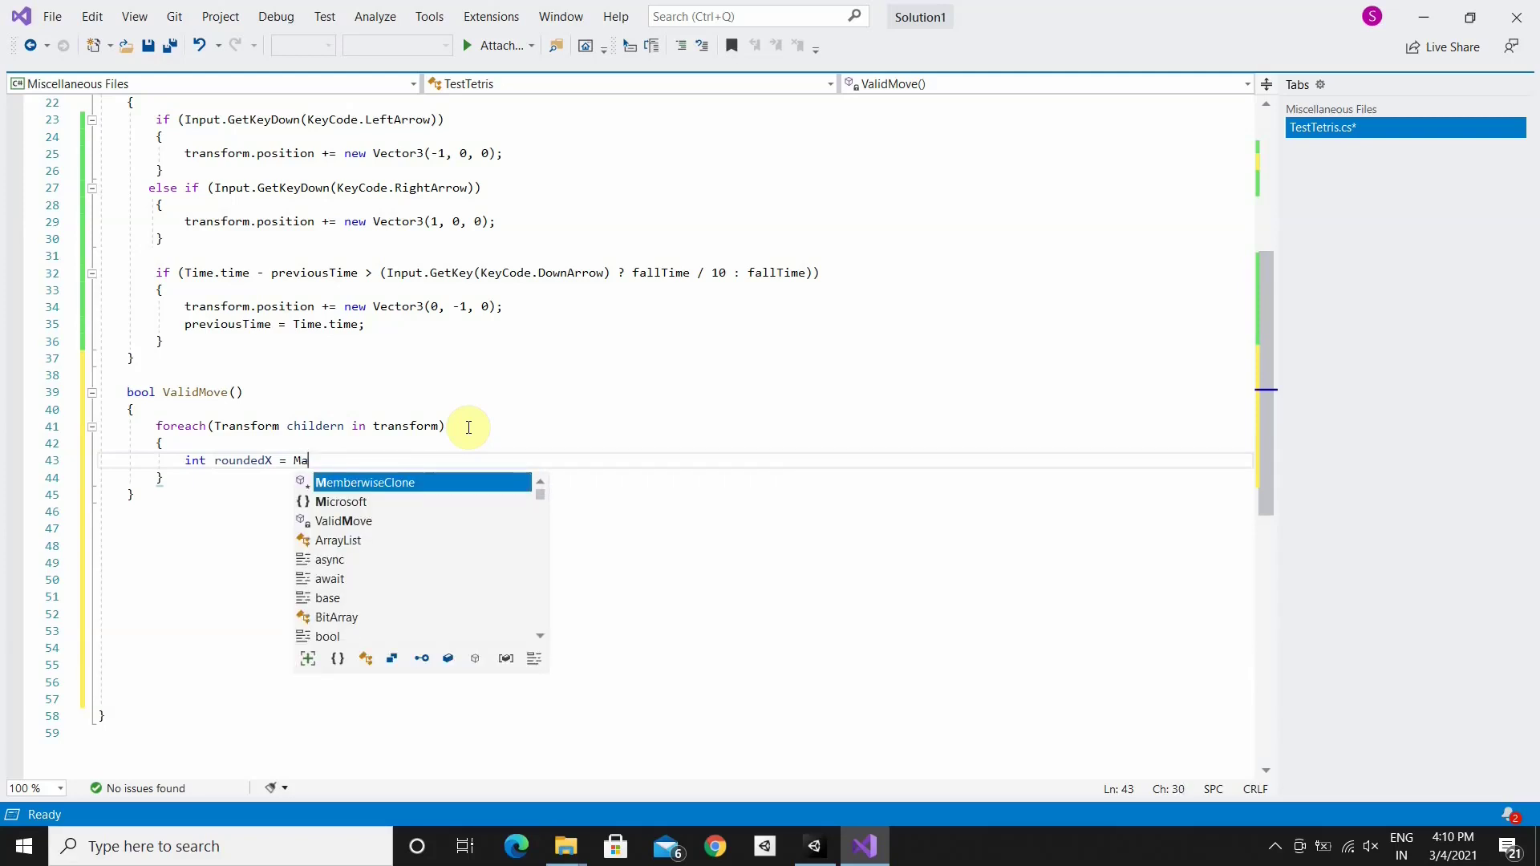
pyautogui.write('thf.R')
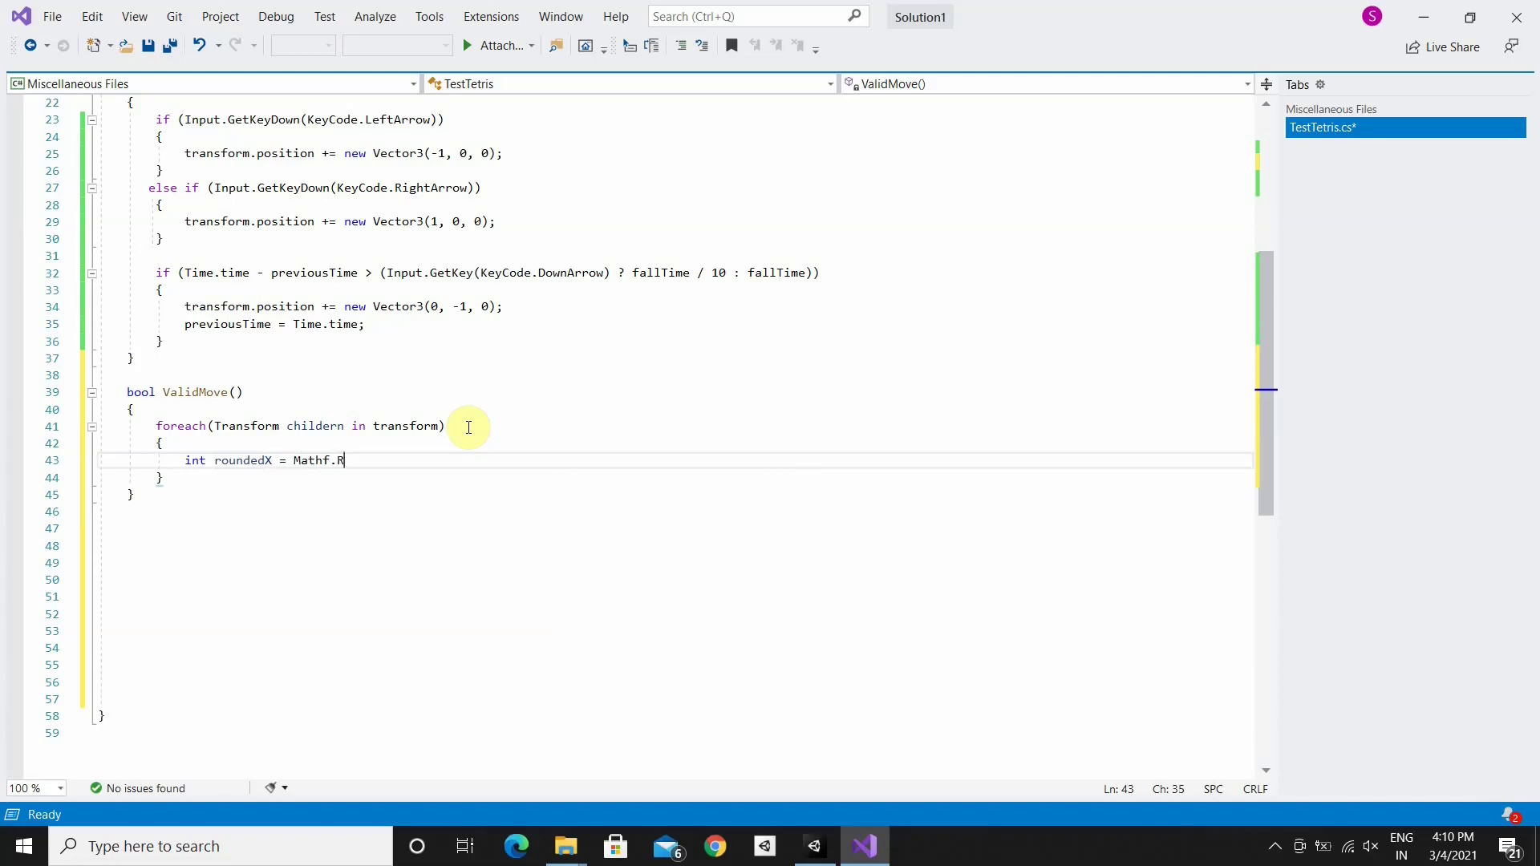
pyautogui.write('oundT')
pyautogui.write('oInt')
pyautogui.write('(childern.trs')
pyautogui.press('BackSpace')
pyautogui.write('ansform.pos')
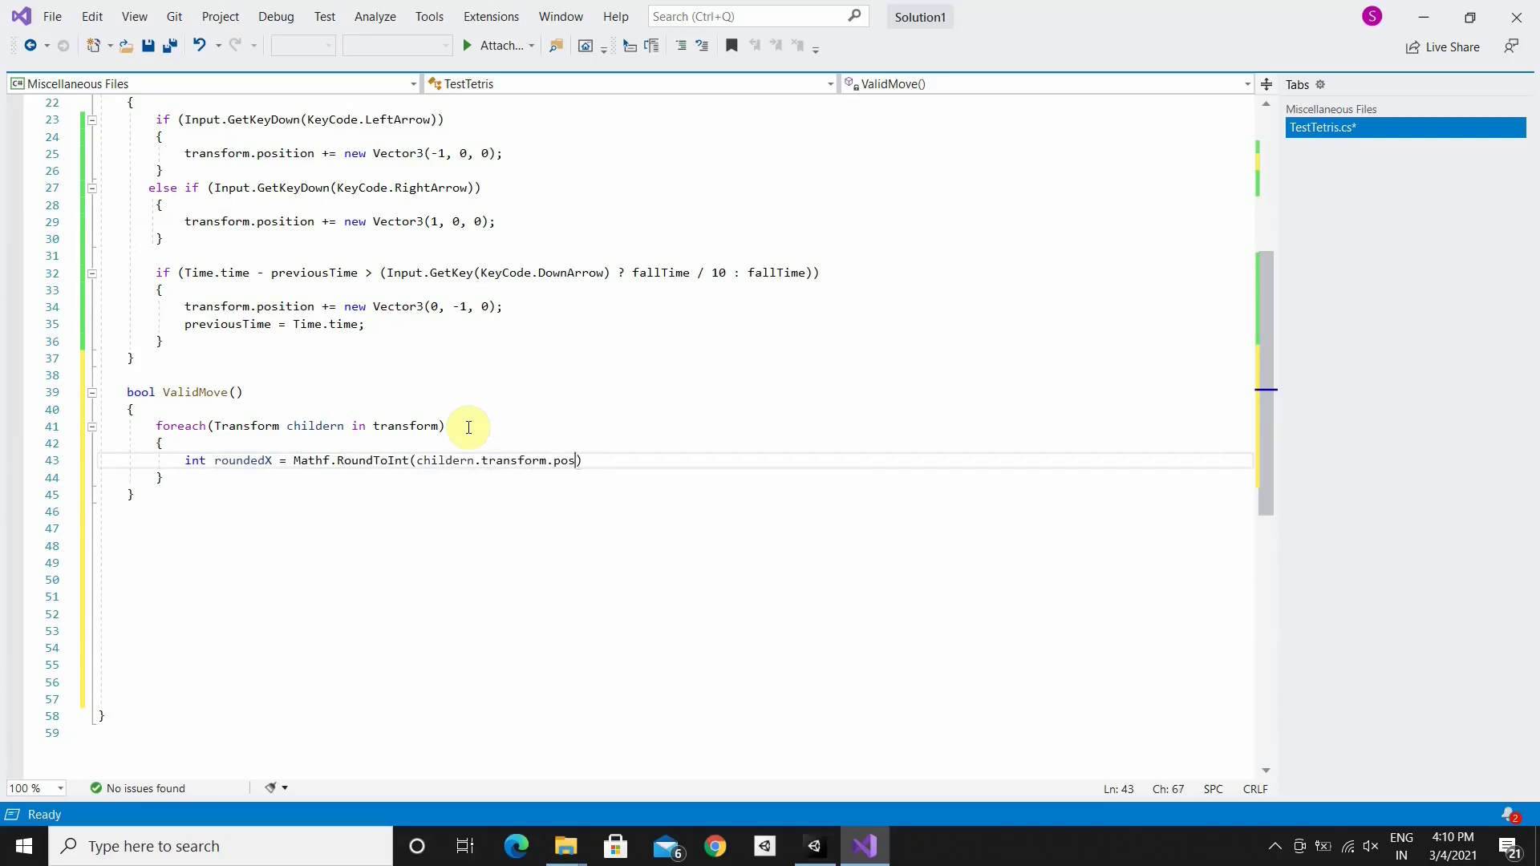
pyautogui.write('ition.x);')
pyautogui.moveTo(640, 460); pyautogui.dragTo(186, 460)
pyautogui.hotkey('ctrl', 'c')
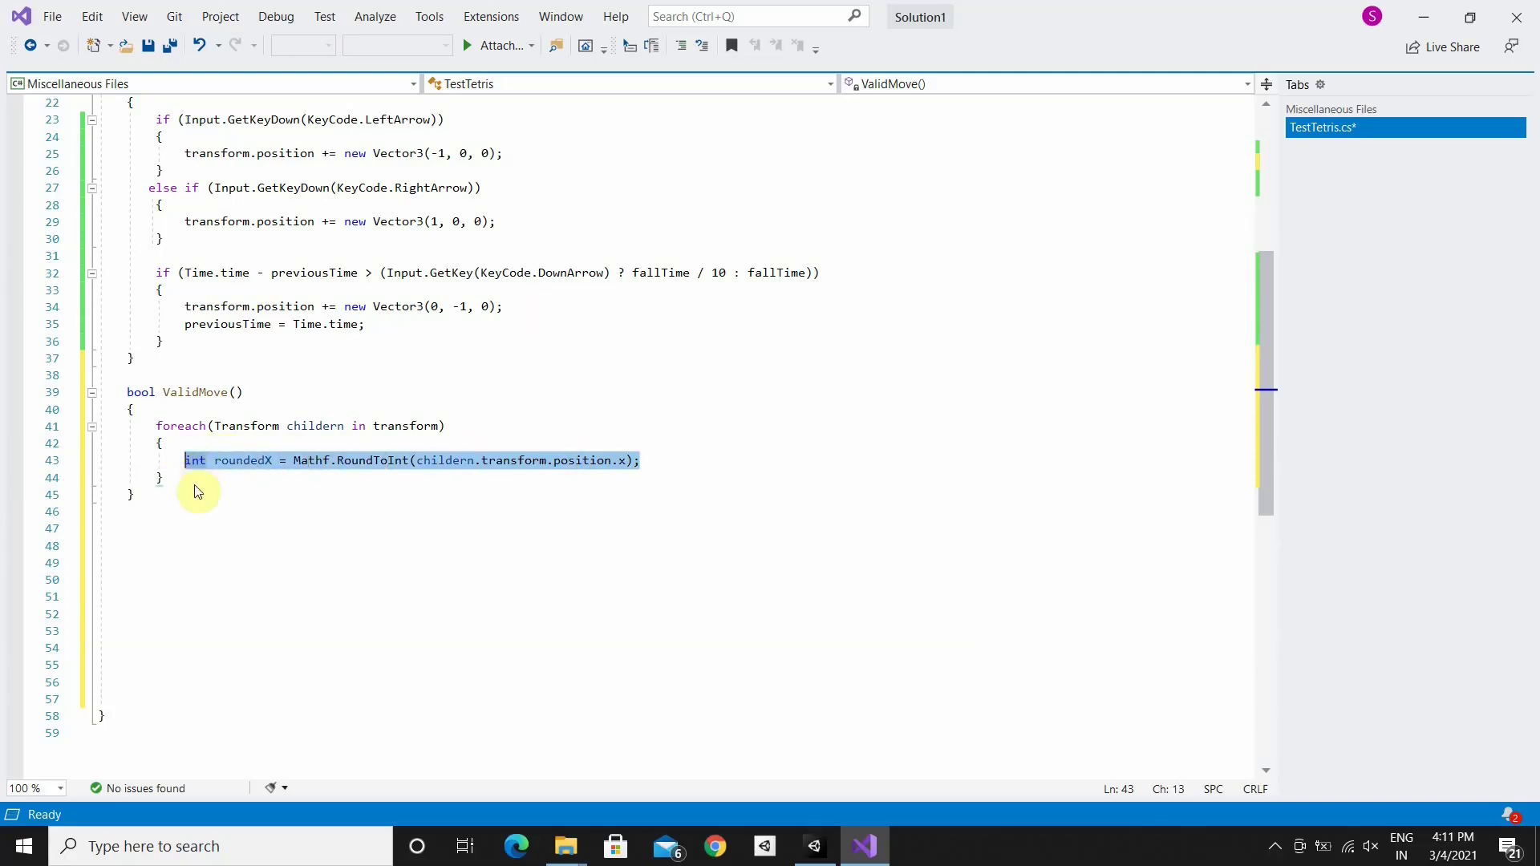
pyautogui.click(656, 470)
pyautogui.press('Return')
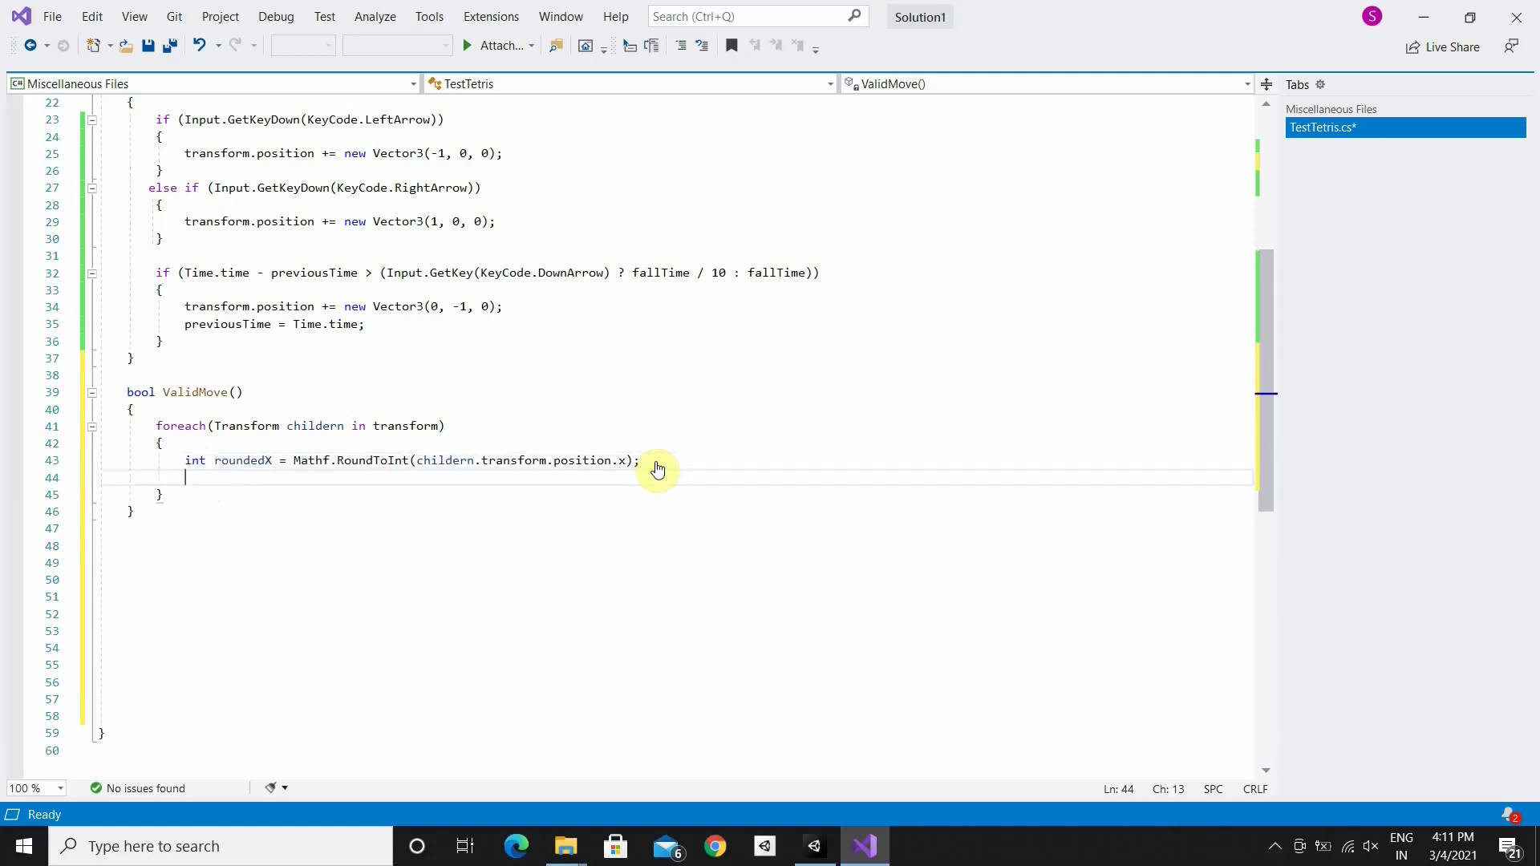
pyautogui.hotkey('ctrl', 'v')
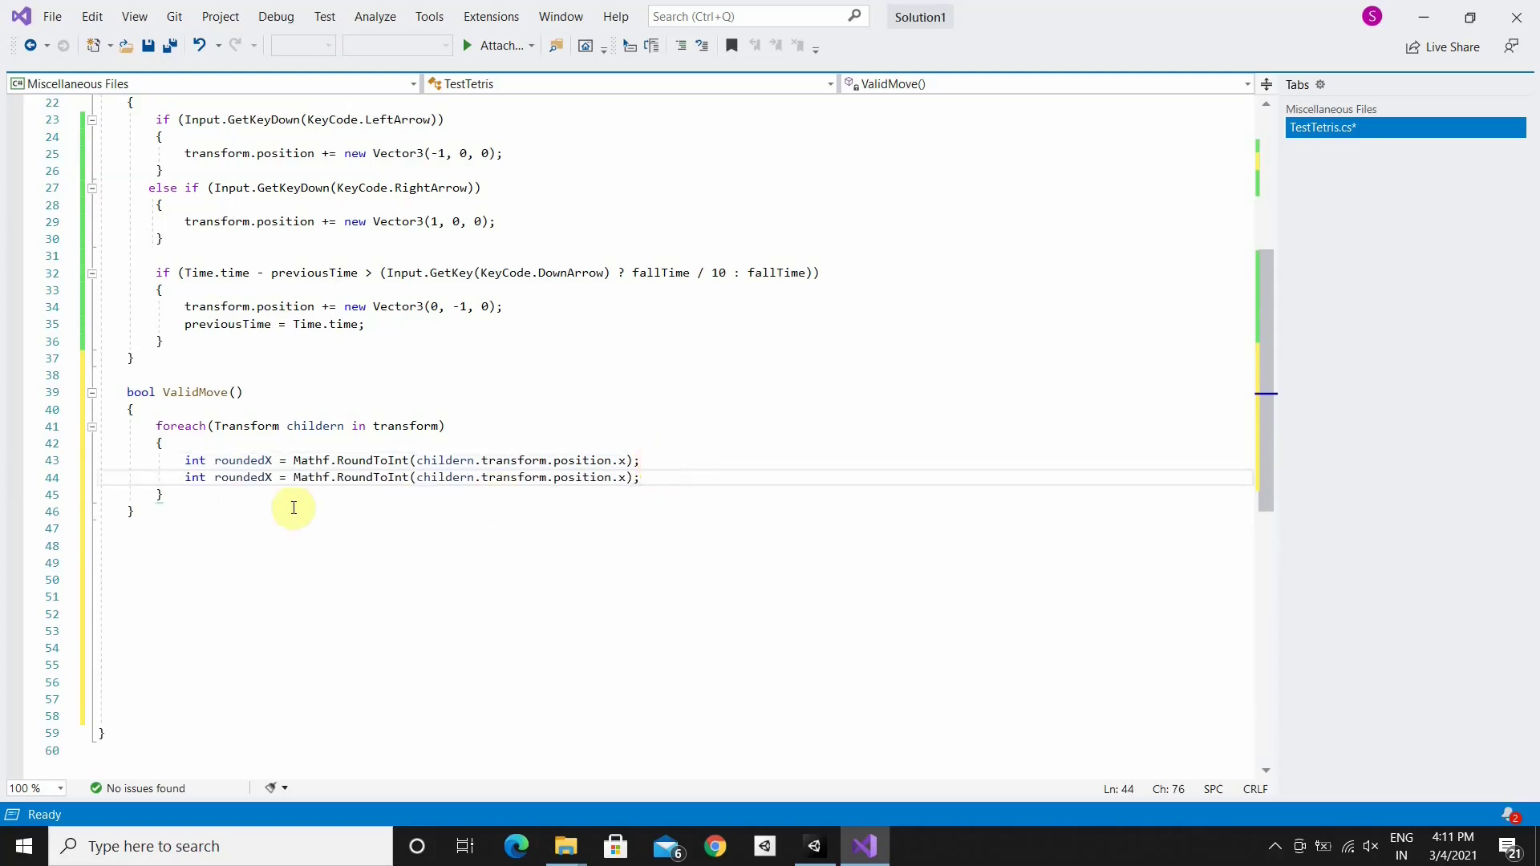
# Return false when roundedX or roundedY falls below 0 or reaches width or height
pyautogui.click(268, 478)
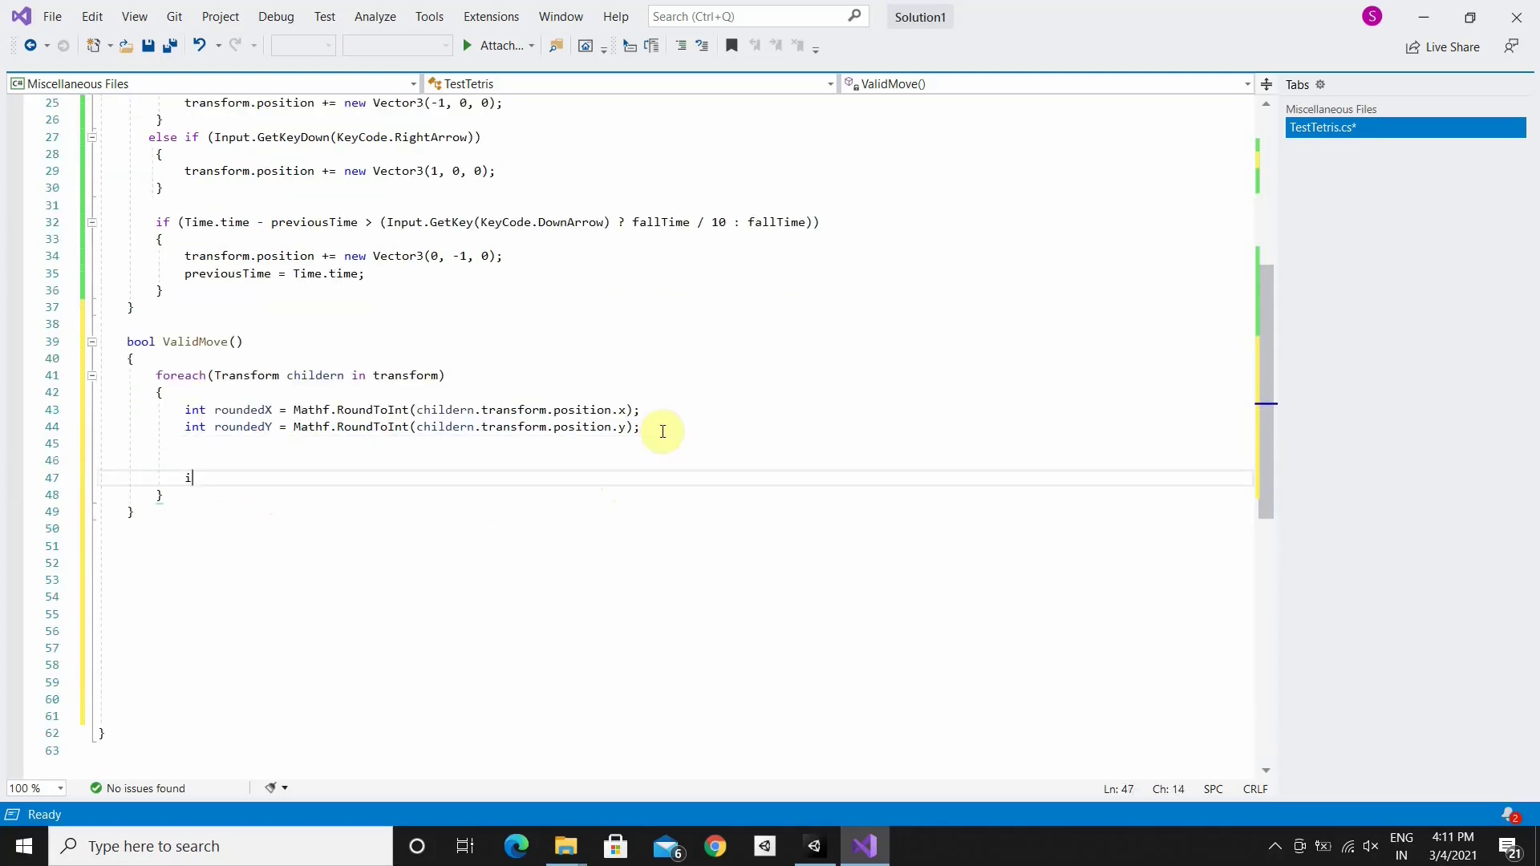
pyautogui.write('f')
pyautogui.write('(')
pyautogui.write('roundedX < 0 || roundedX >= width || roundedY < 0 || roundedY >= he')
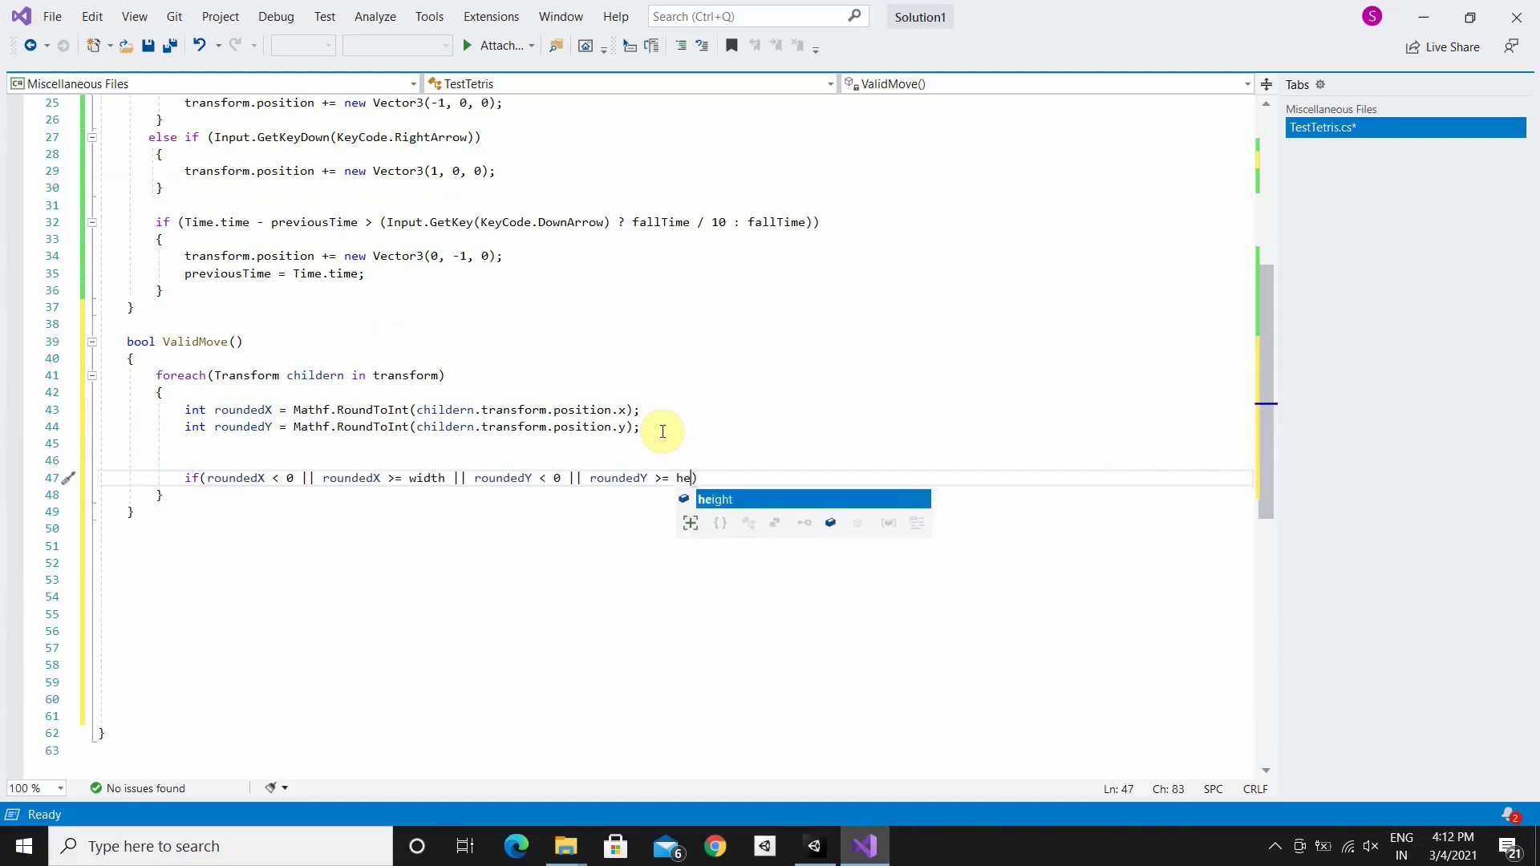
pyautogui.write('ight)')
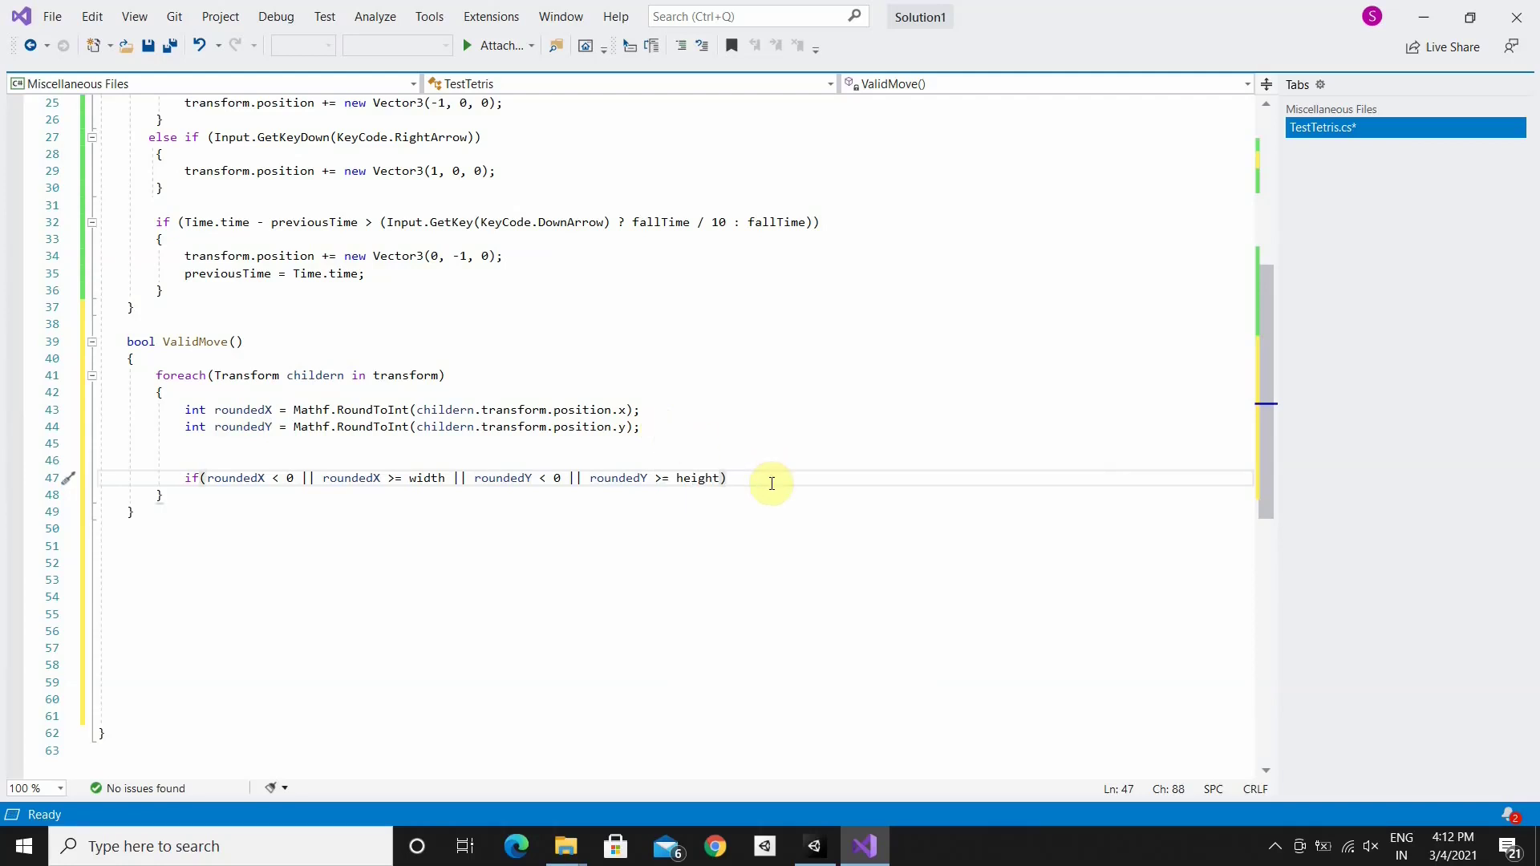
pyautogui.press('Return')
pyautogui.write('{')
pyautogui.press('Return')
pyautogui.write('return false;')
pyautogui.press('Down')
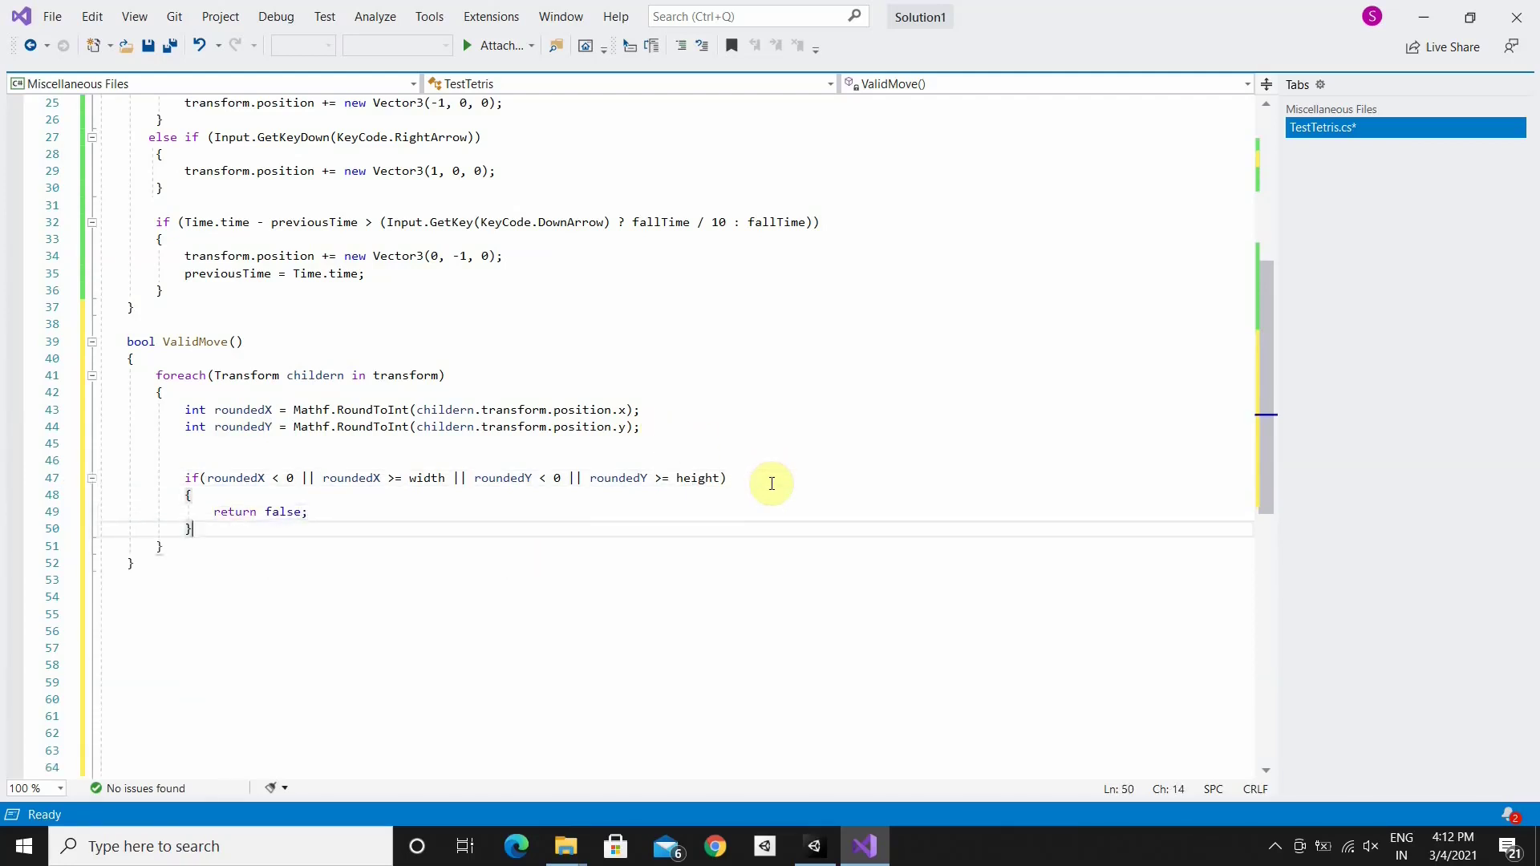
pyautogui.press('Return')
# Add 'return true;' after the loop and save the script
pyautogui.press('Down')
pyautogui.press('Down')
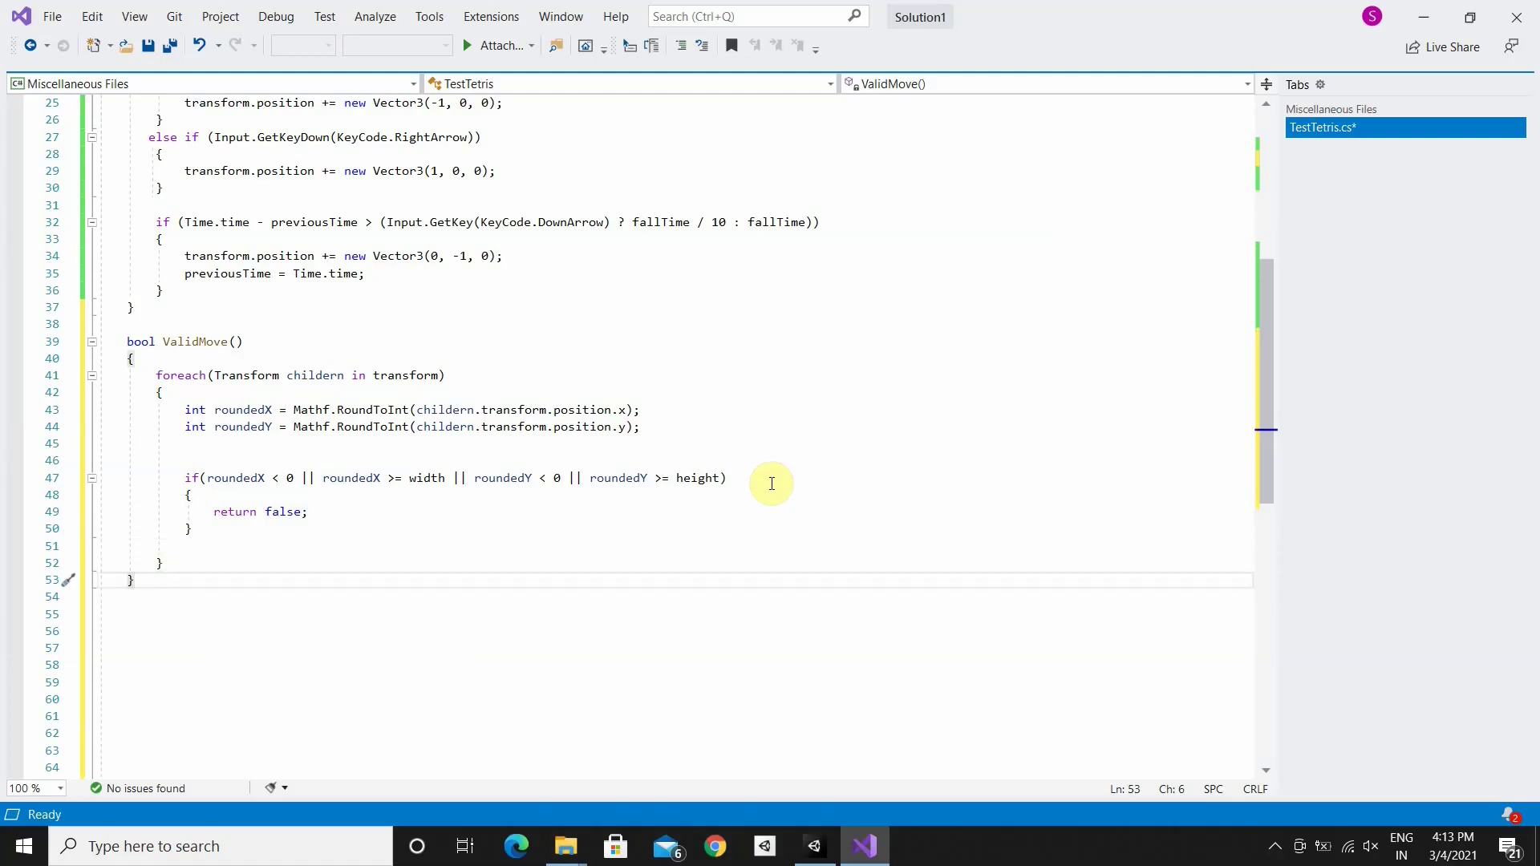
pyautogui.press('Up')
pyautogui.press('Return')
pyautogui.write('r')
pyautogui.write('eturn')
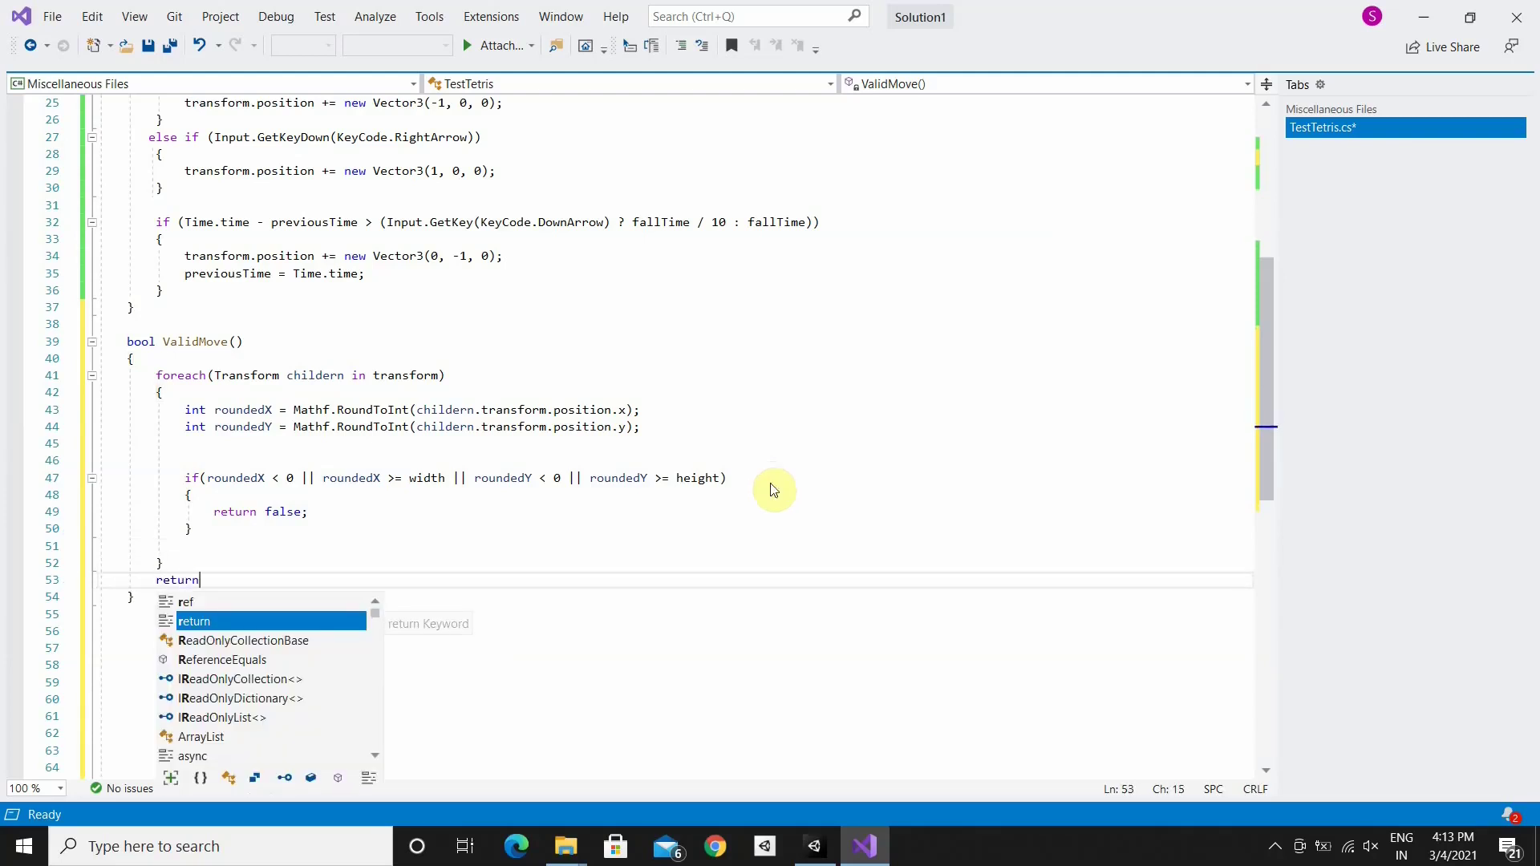
pyautogui.write(' tr')
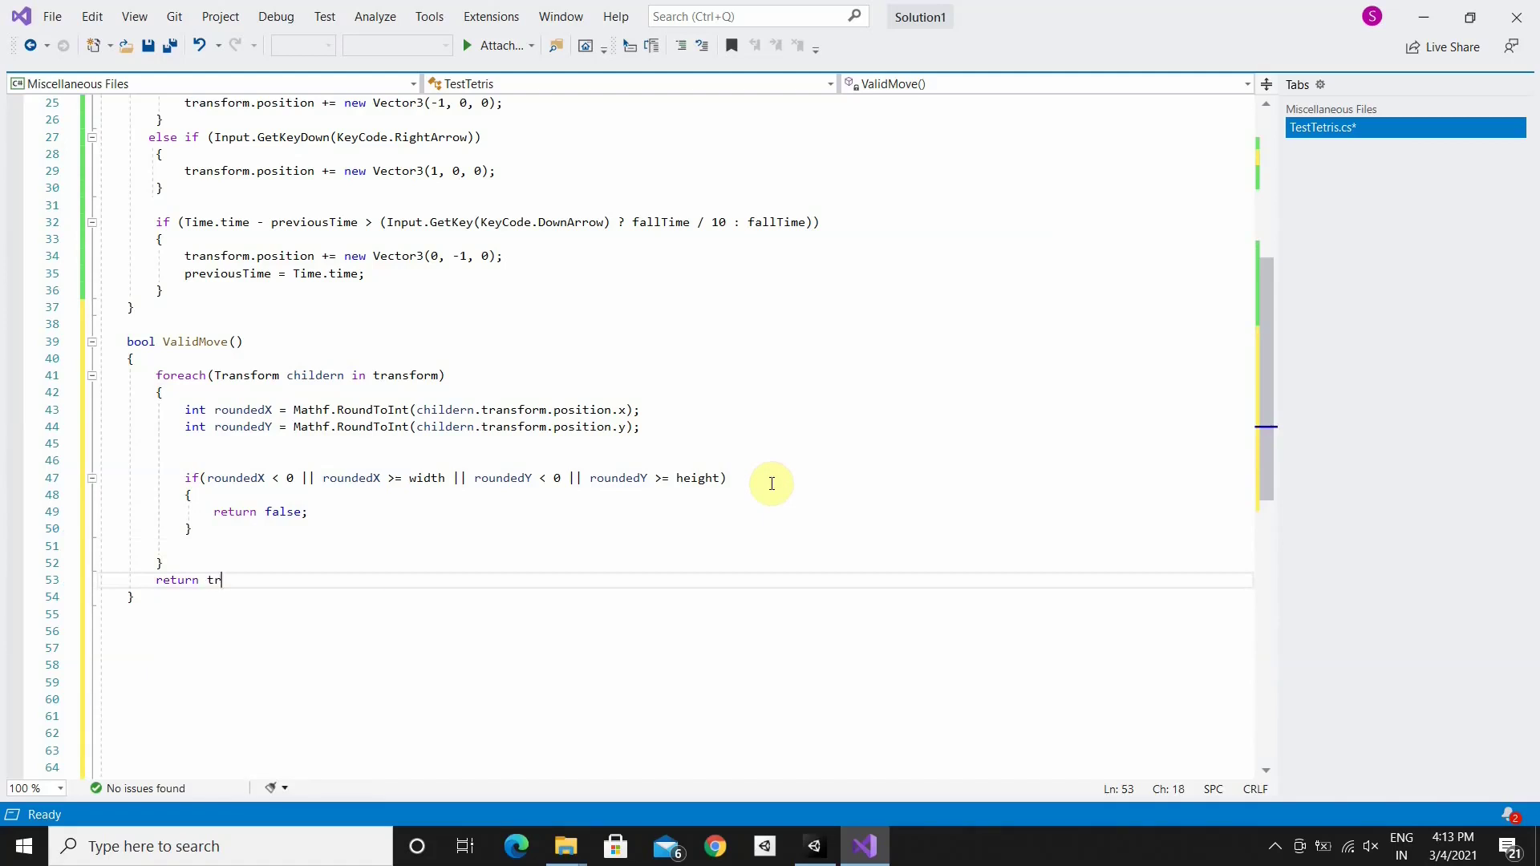
pyautogui.write('ue;')
pyautogui.hotkey('ctrl', 's')
pyautogui.scroll(1, 772, 481)
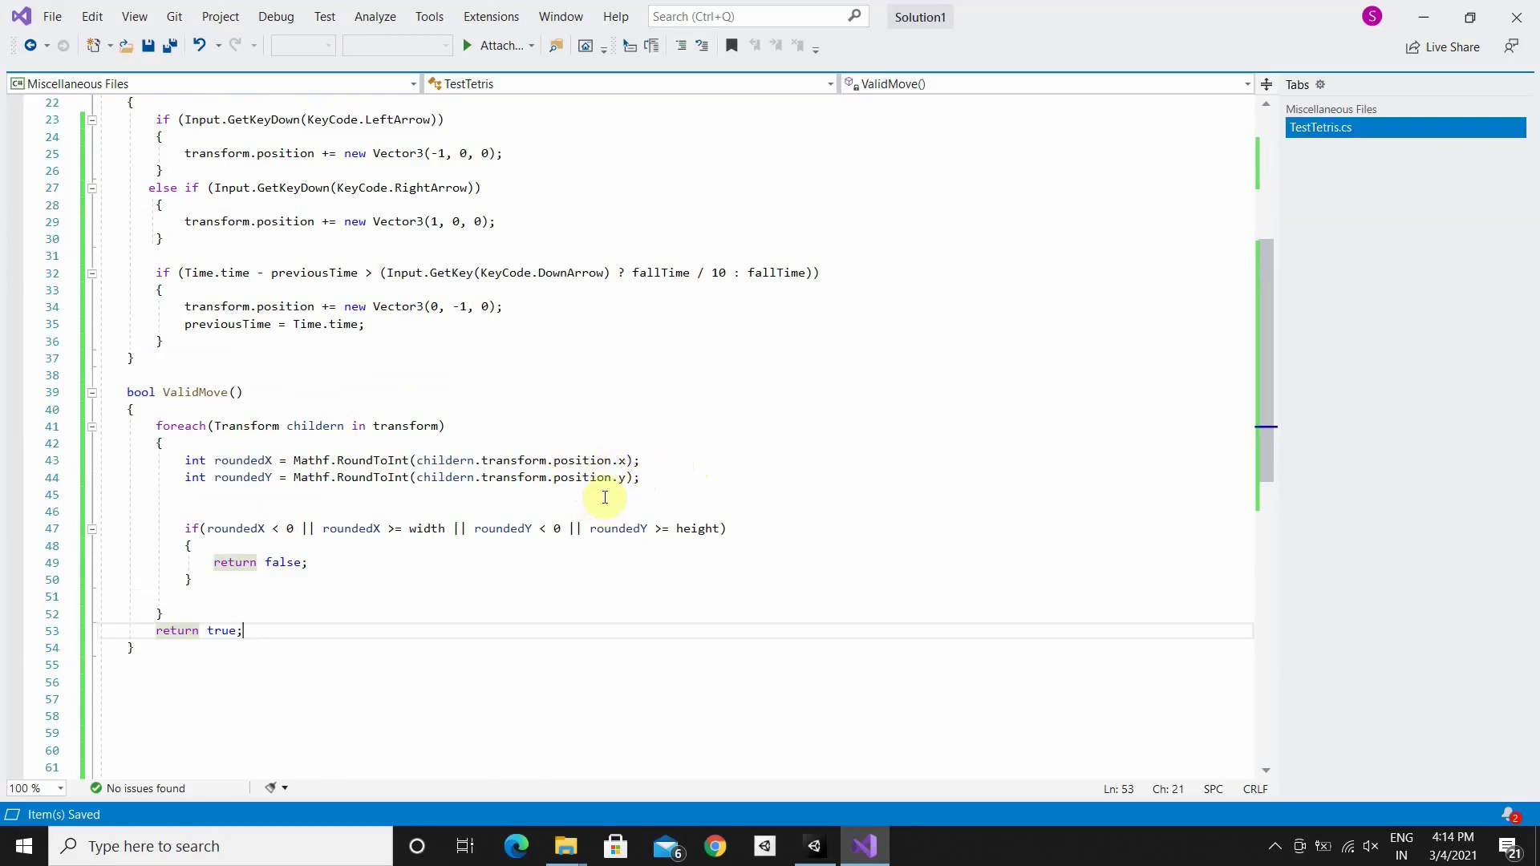
pyautogui.scroll(1, 513, 525)
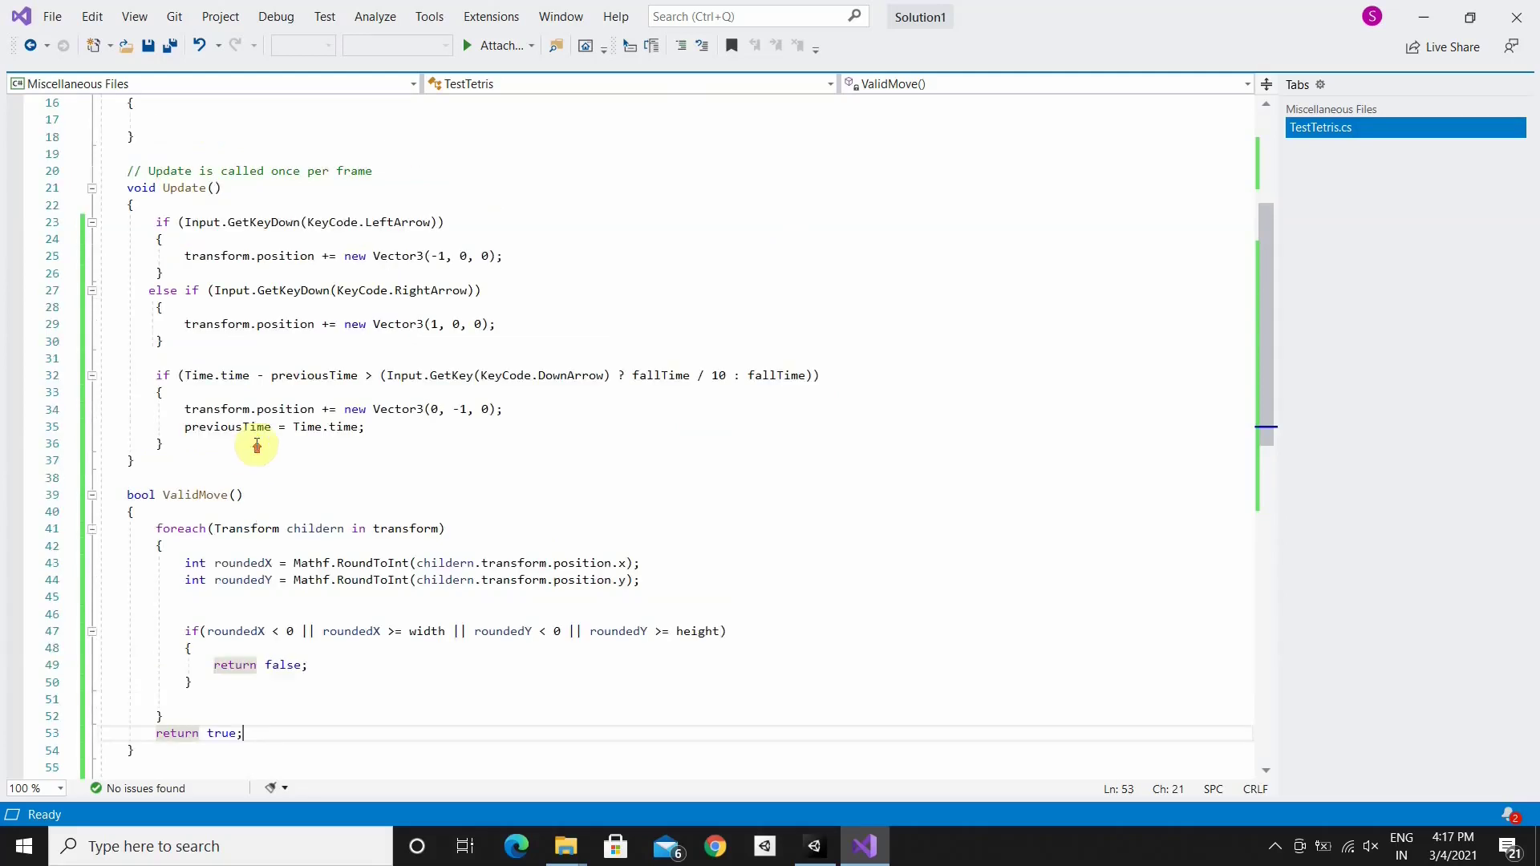
pyautogui.scroll(1, 249, 452)
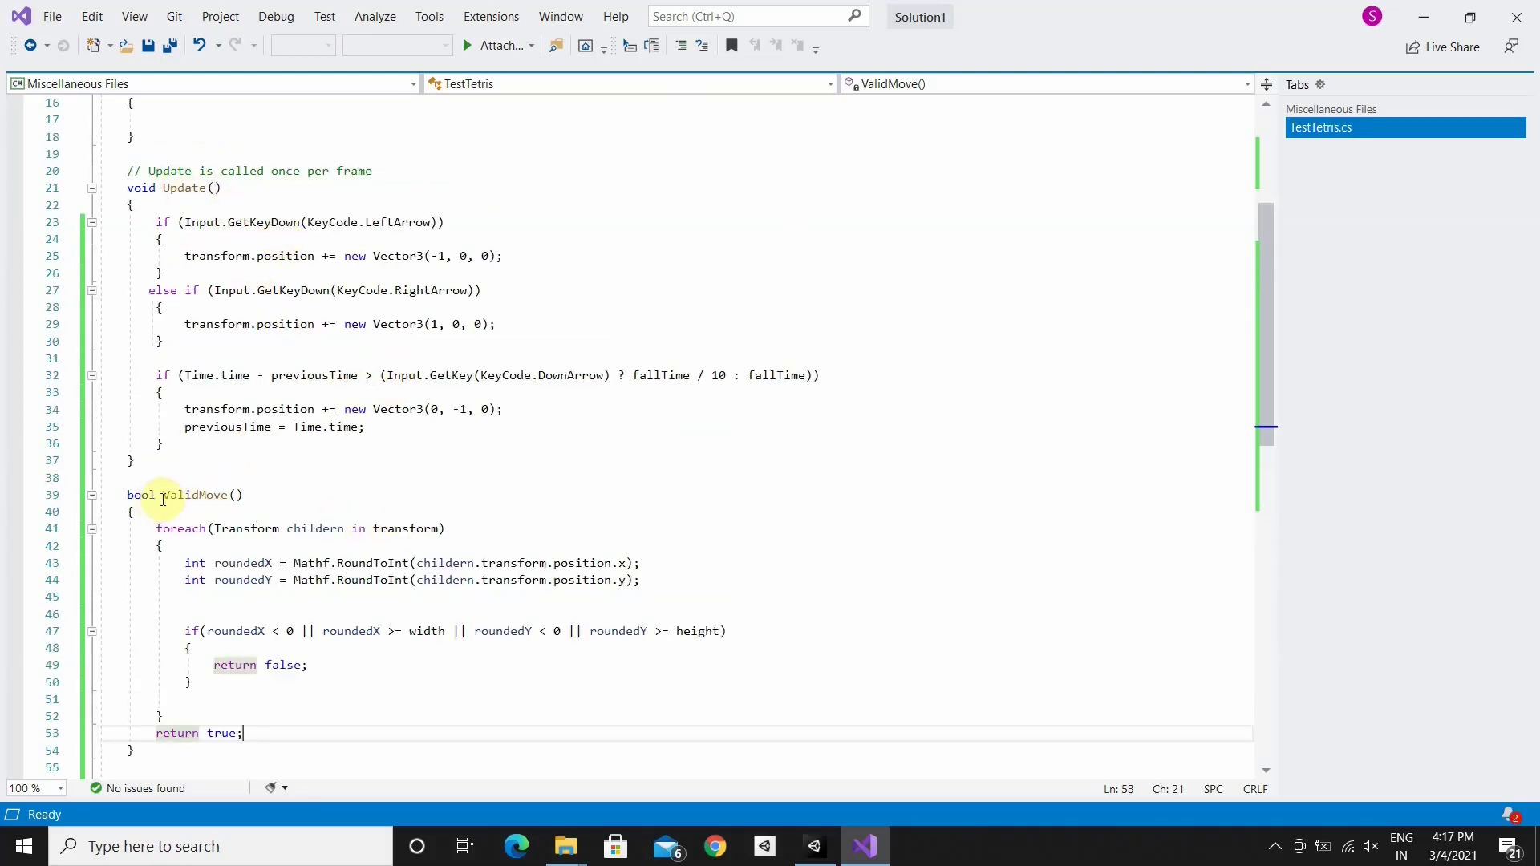
pyautogui.moveTo(163, 495); pyautogui.dragTo(245, 504)
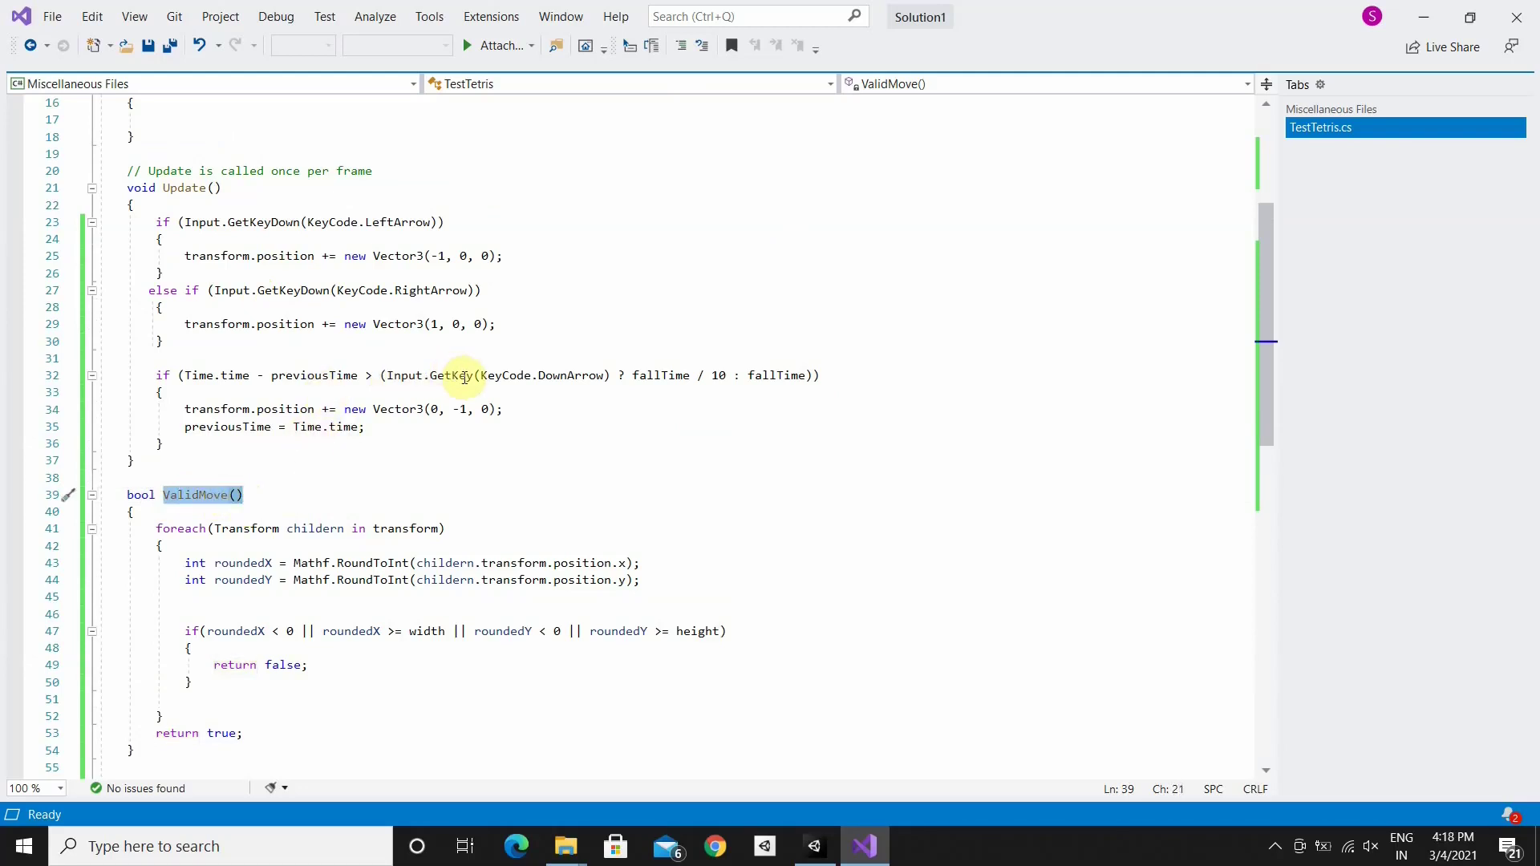
# Below the move-left statement, add if(!ValidMove()) that reverses the move by subtracting the offset
pyautogui.click(305, 241)
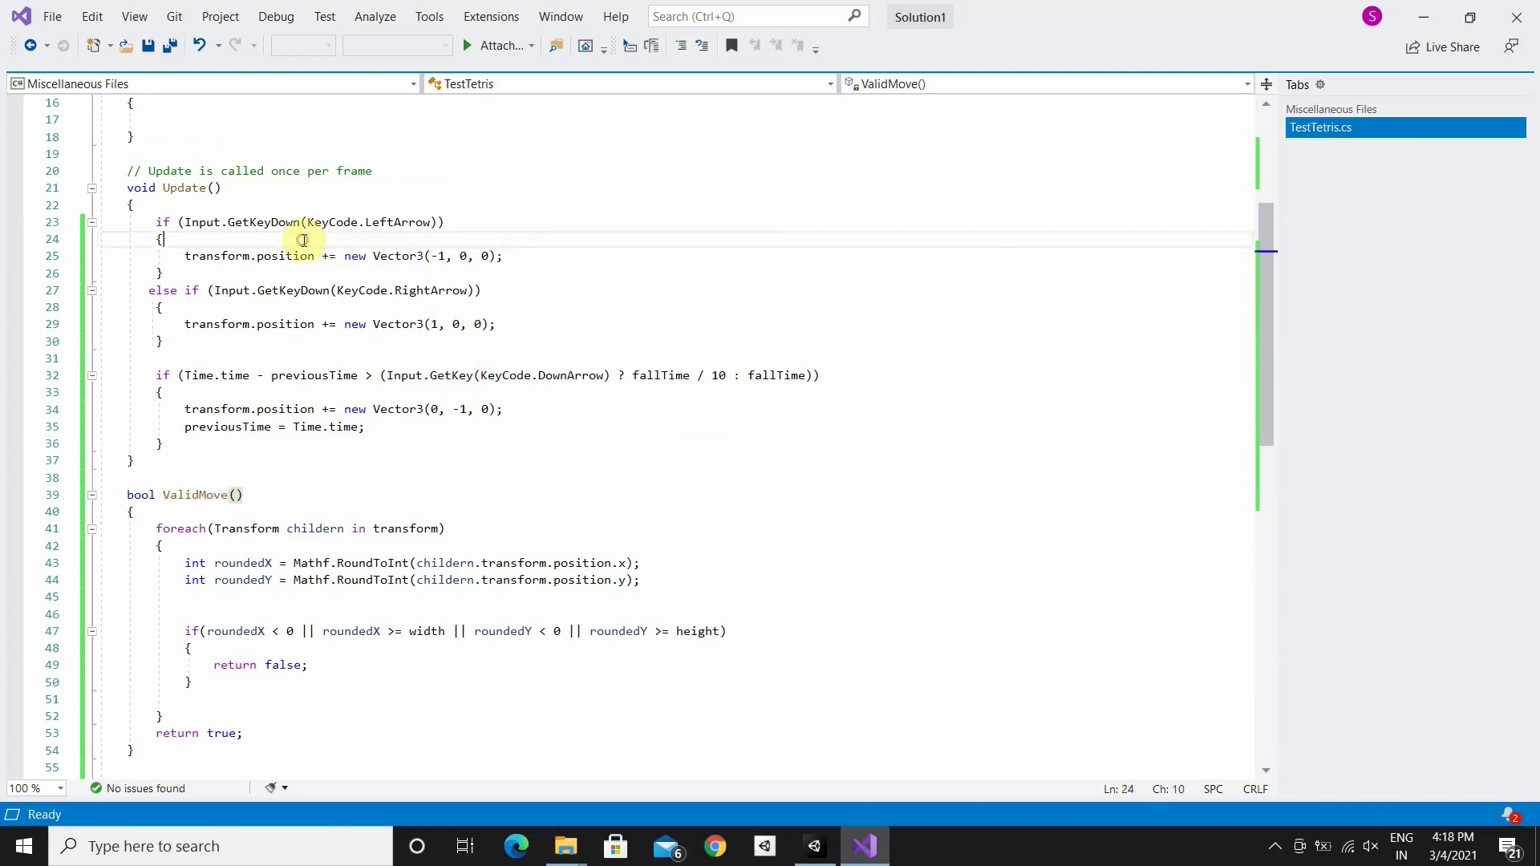
pyautogui.click(517, 258)
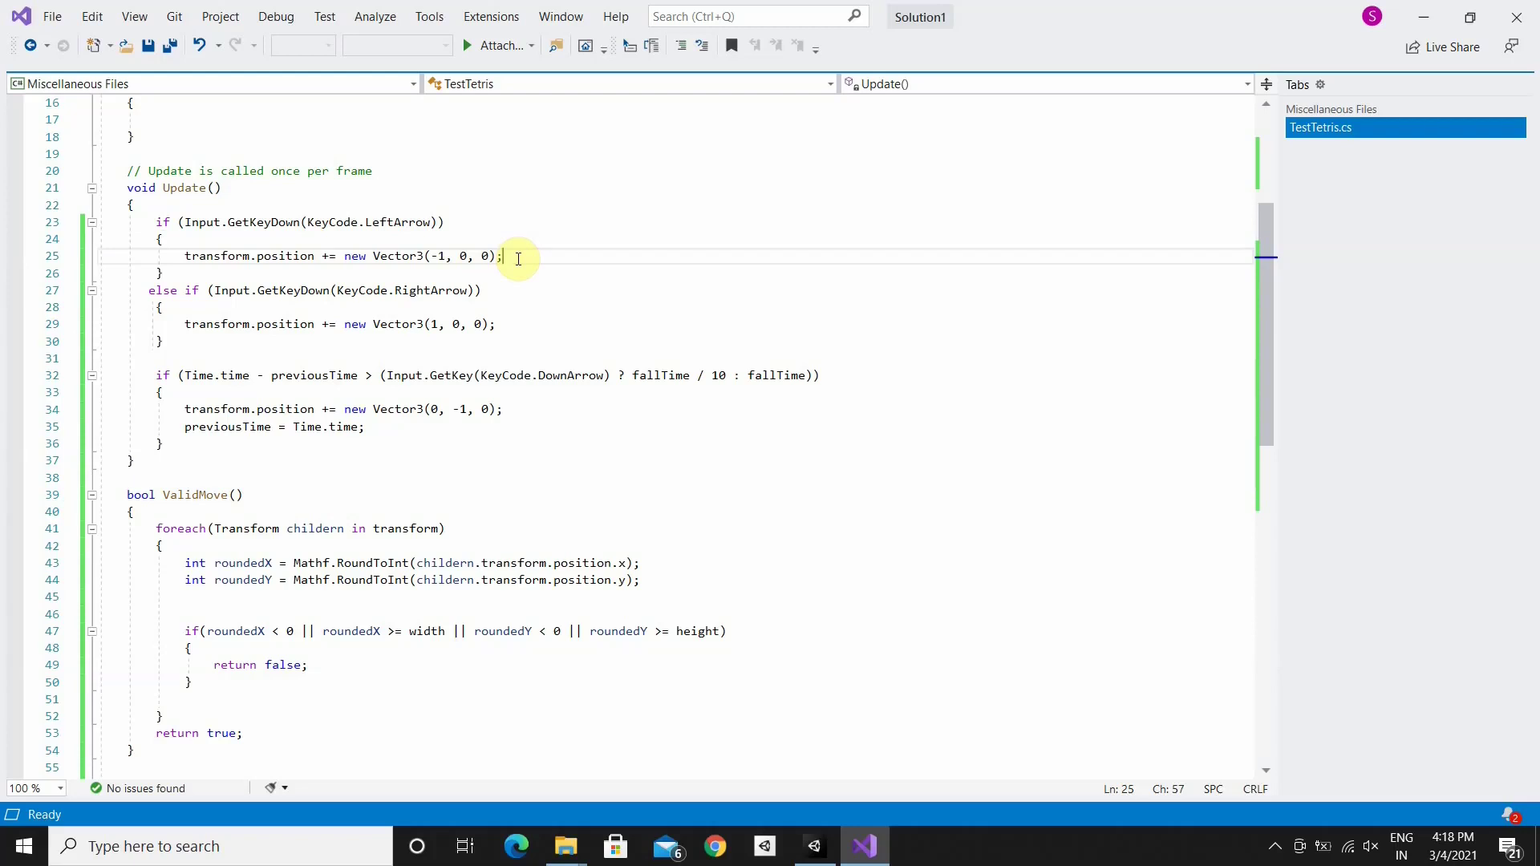
pyautogui.press('Return')
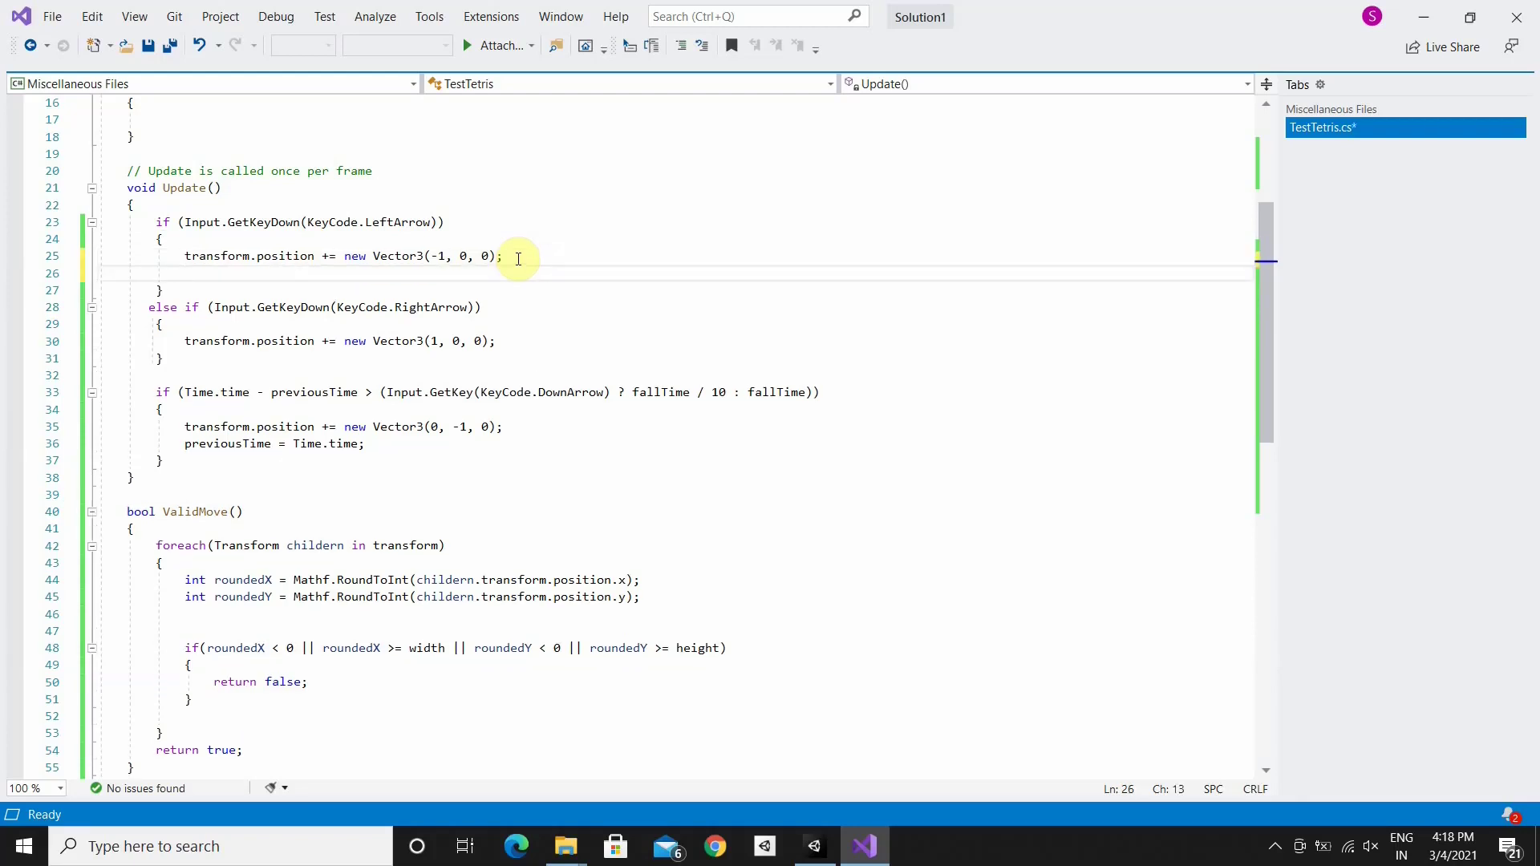
pyautogui.write('i')
pyautogui.write('f(')
pyautogui.write('!')
pyautogui.write('ValidMove()')
pyautogui.click(320, 274)
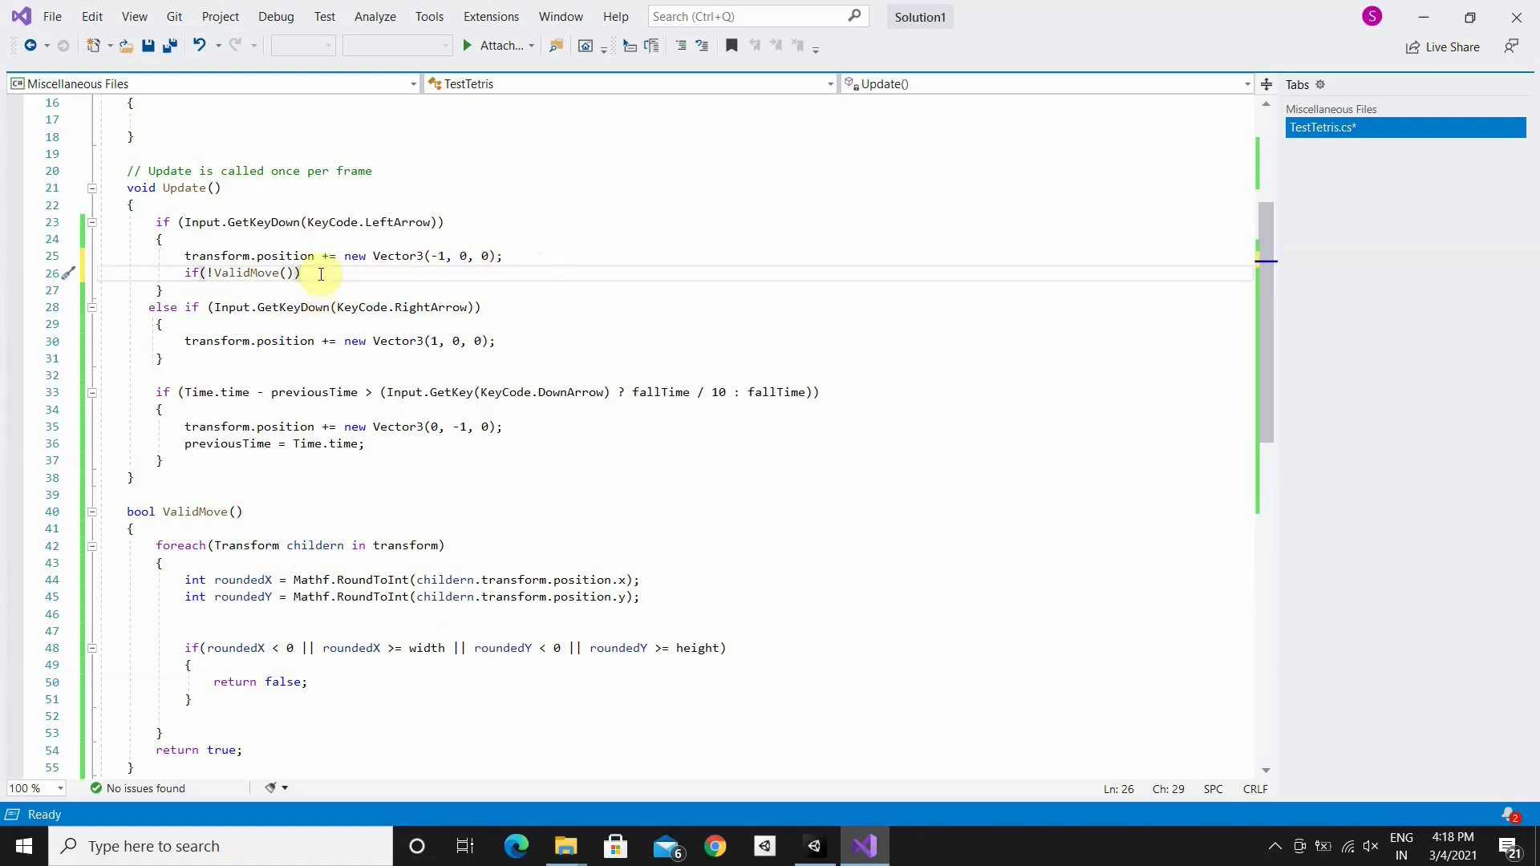
pyautogui.press('Return')
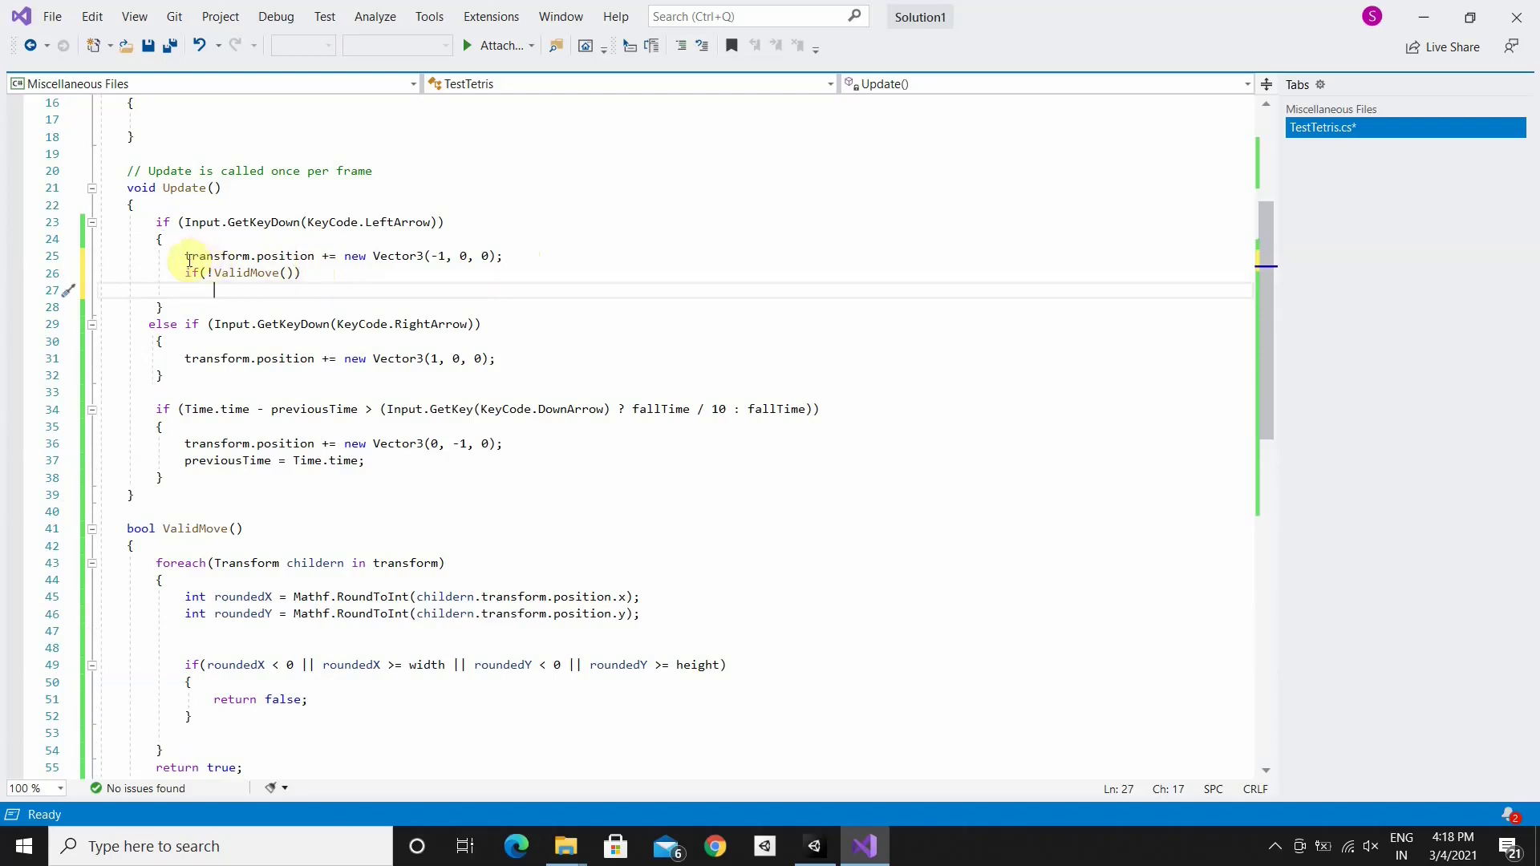
pyautogui.moveTo(186, 257); pyautogui.dragTo(506, 258)
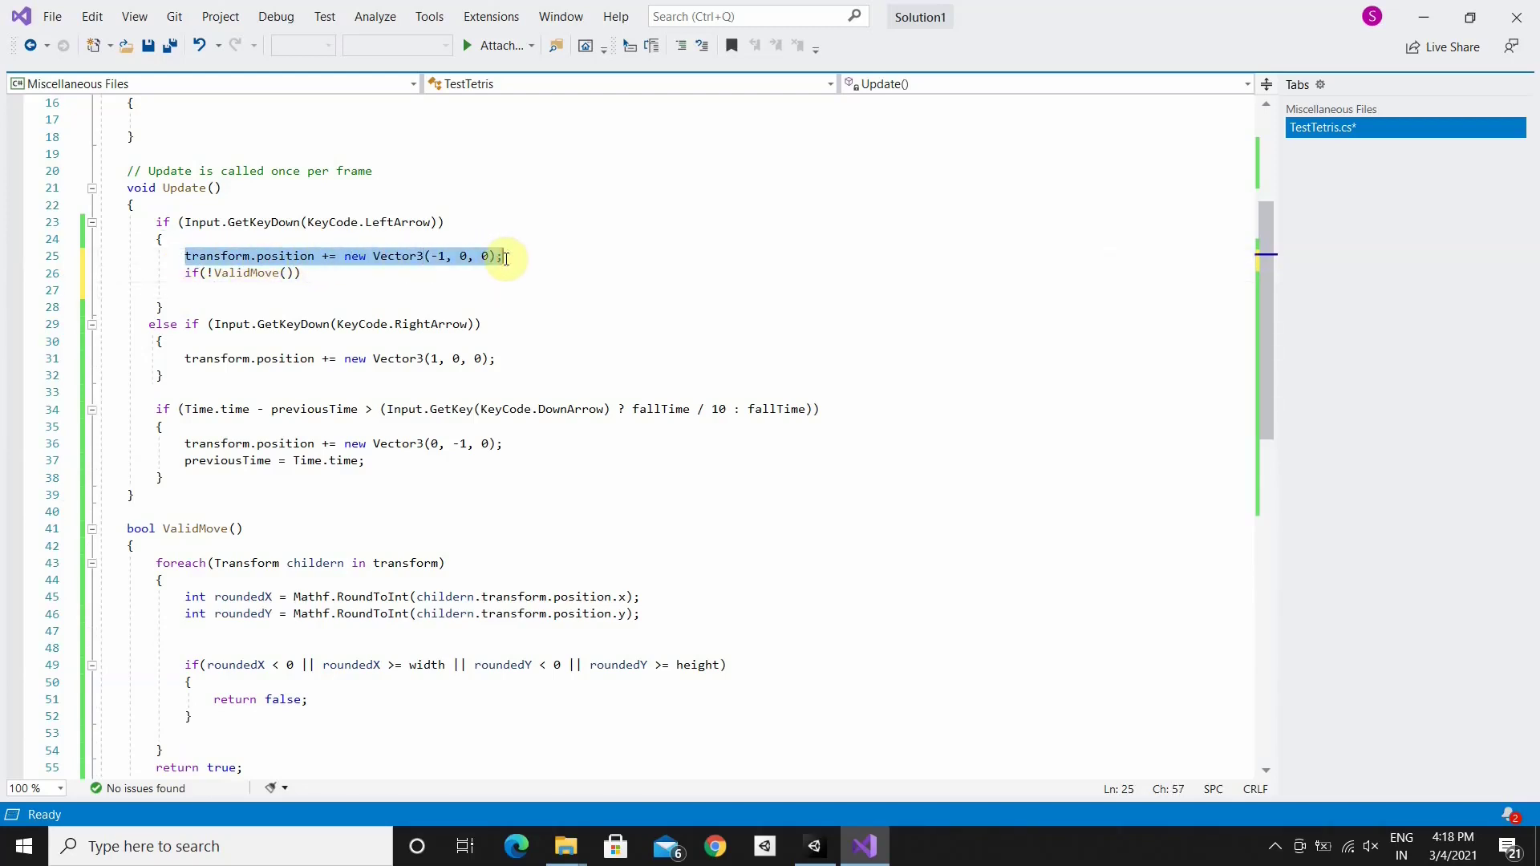
pyautogui.hotkey('ctrl', 'c')
pyautogui.click(320, 290)
pyautogui.hotkey('ctrl', 'v')
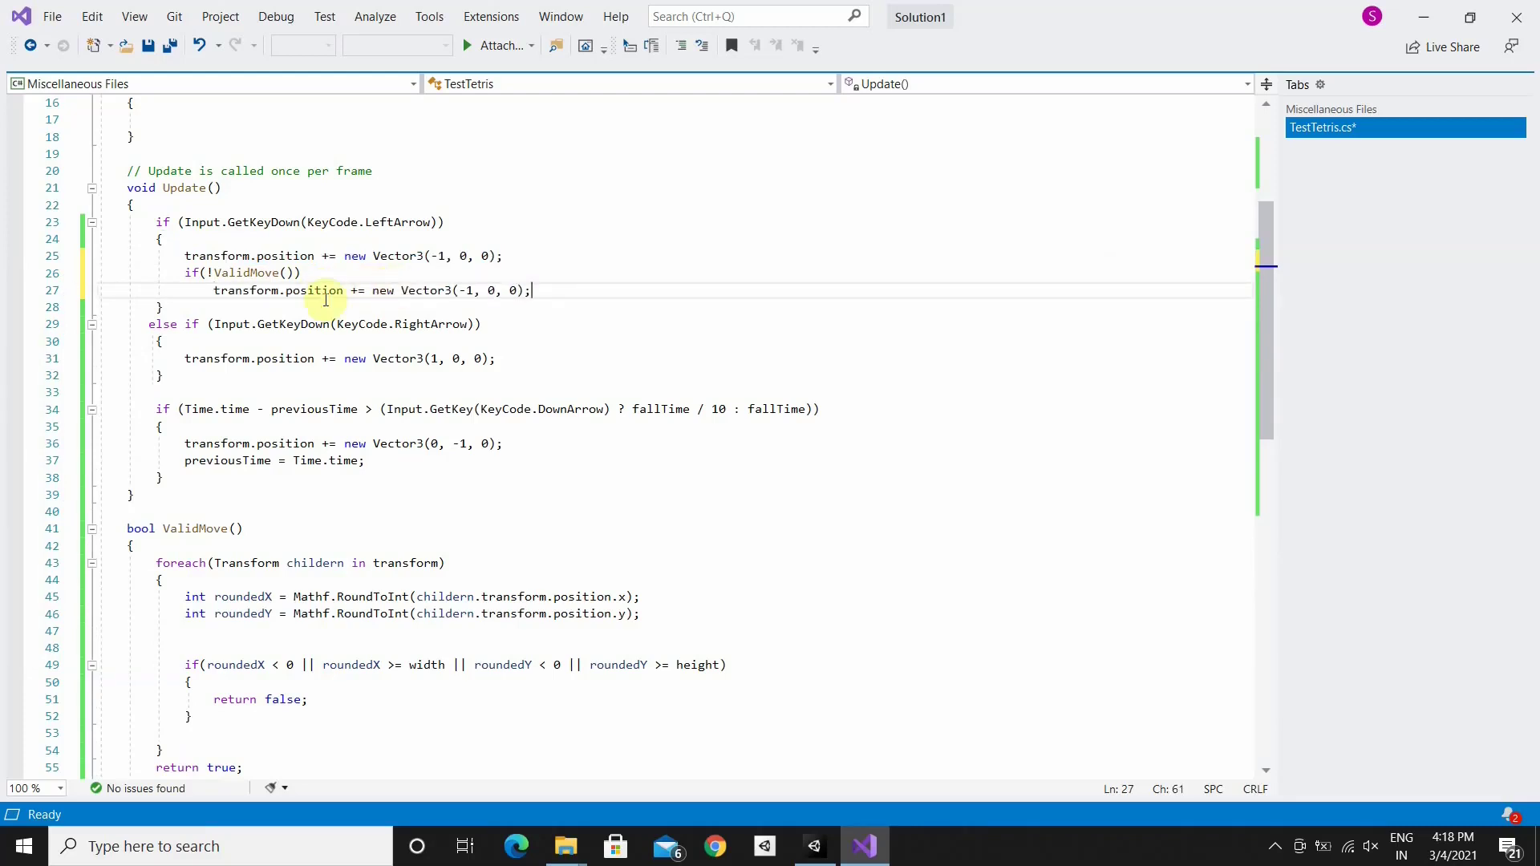
pyautogui.click(358, 291)
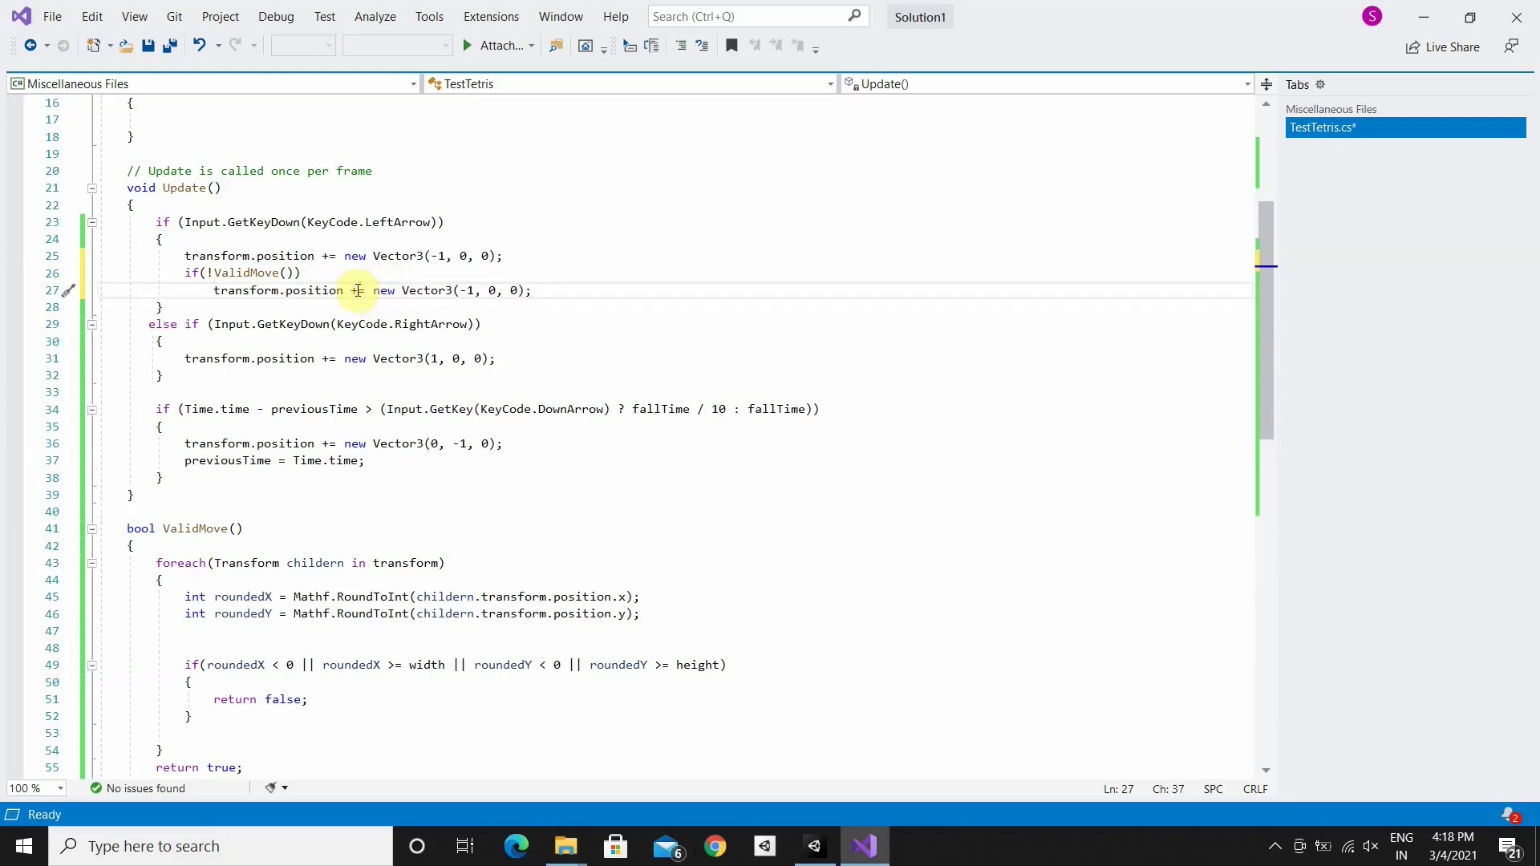
pyautogui.press('BackSpace')
pyautogui.write('-')
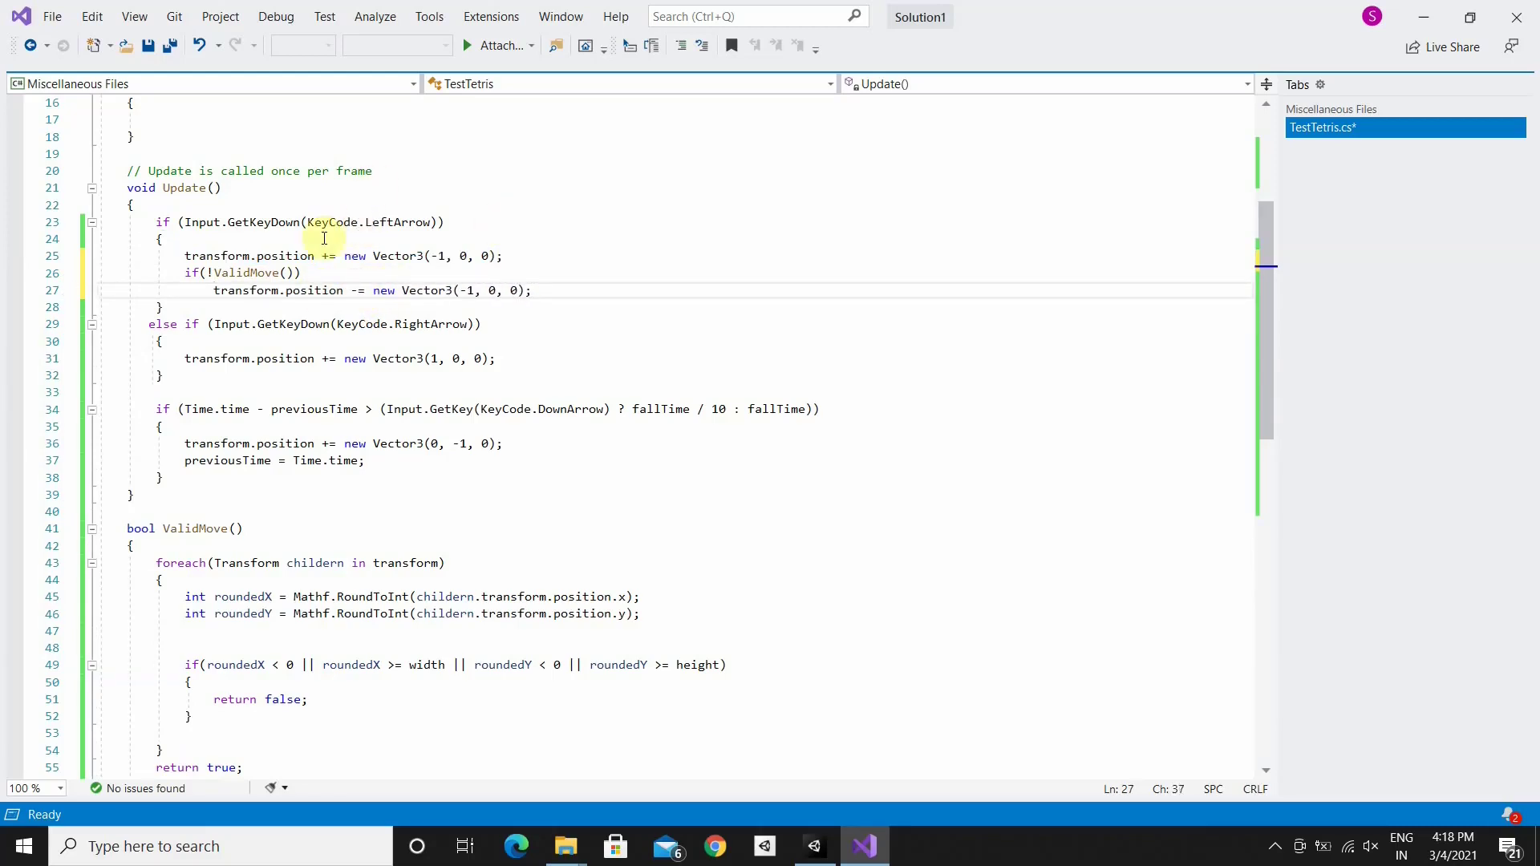
# Add the same validity check under the move-right statement, adjusting its undo offset
pyautogui.scroll(-1, 276, 586)
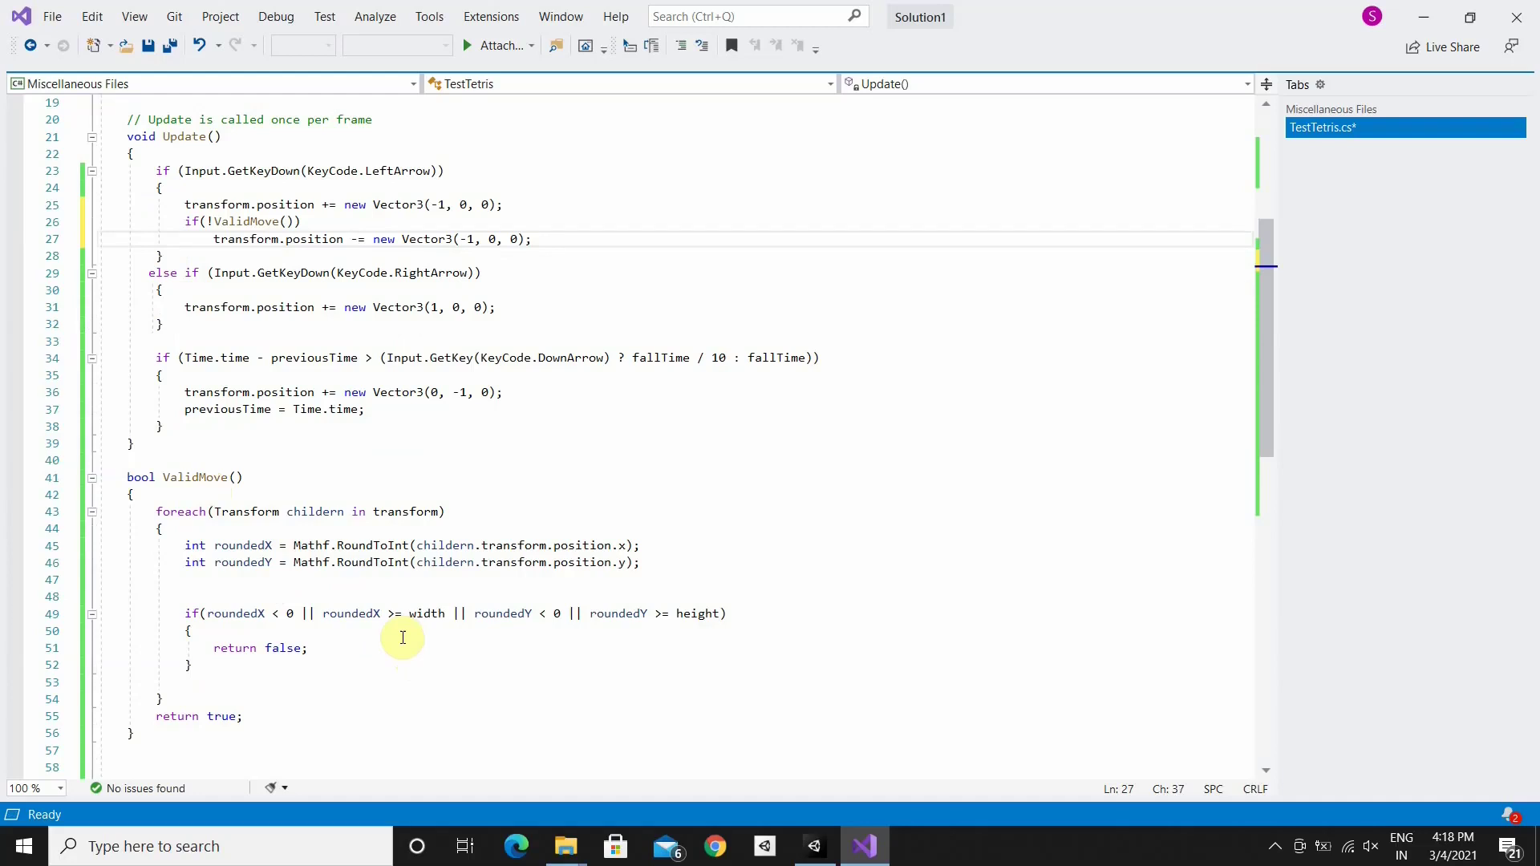
pyautogui.scroll(2, 385, 588)
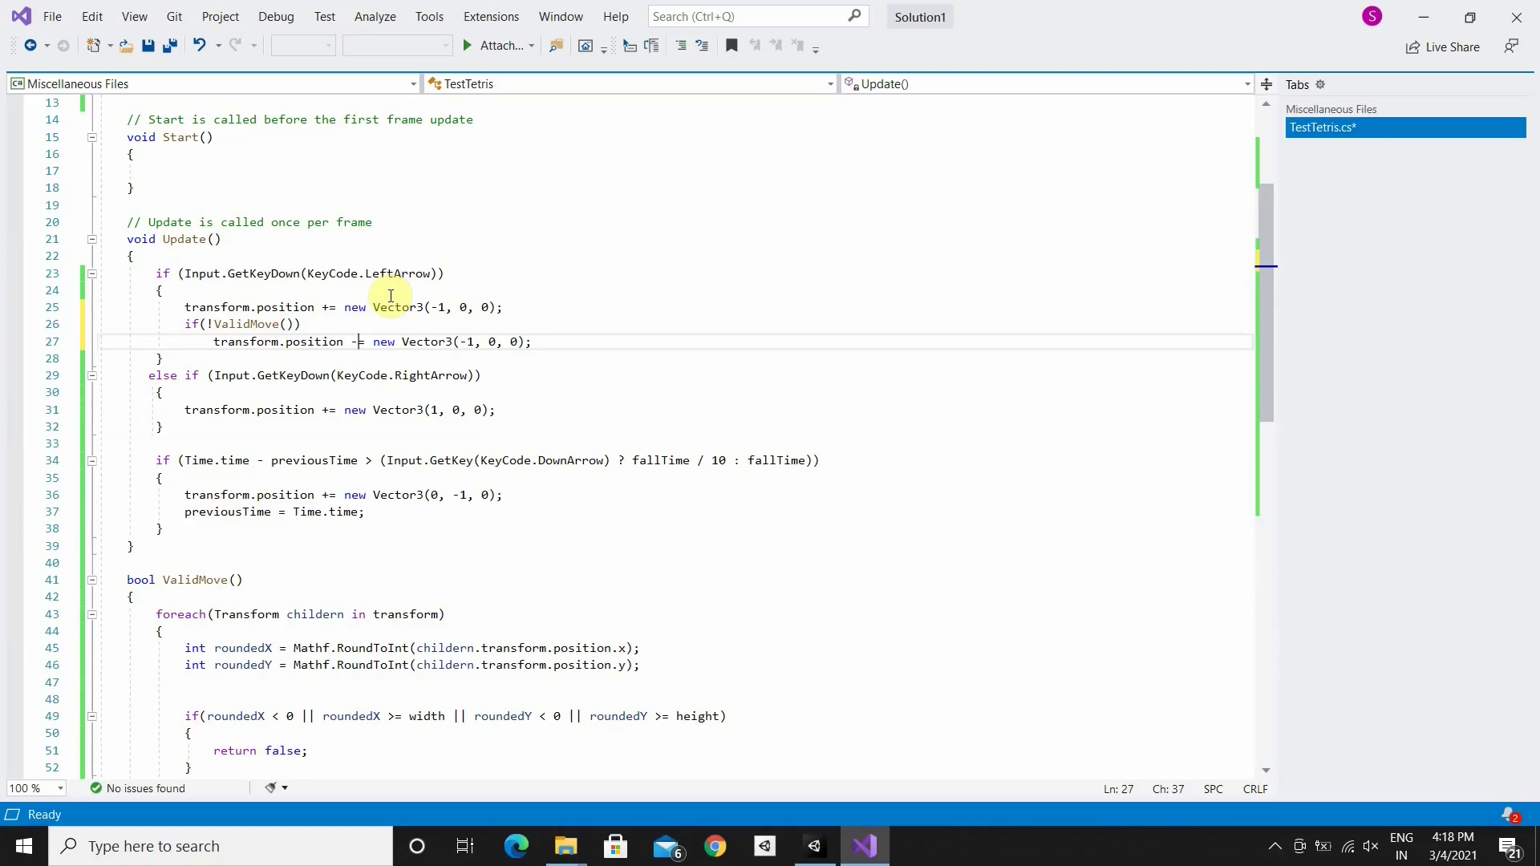
pyautogui.scroll(-2, 190, 225)
pyautogui.moveTo(186, 222); pyautogui.dragTo(534, 242)
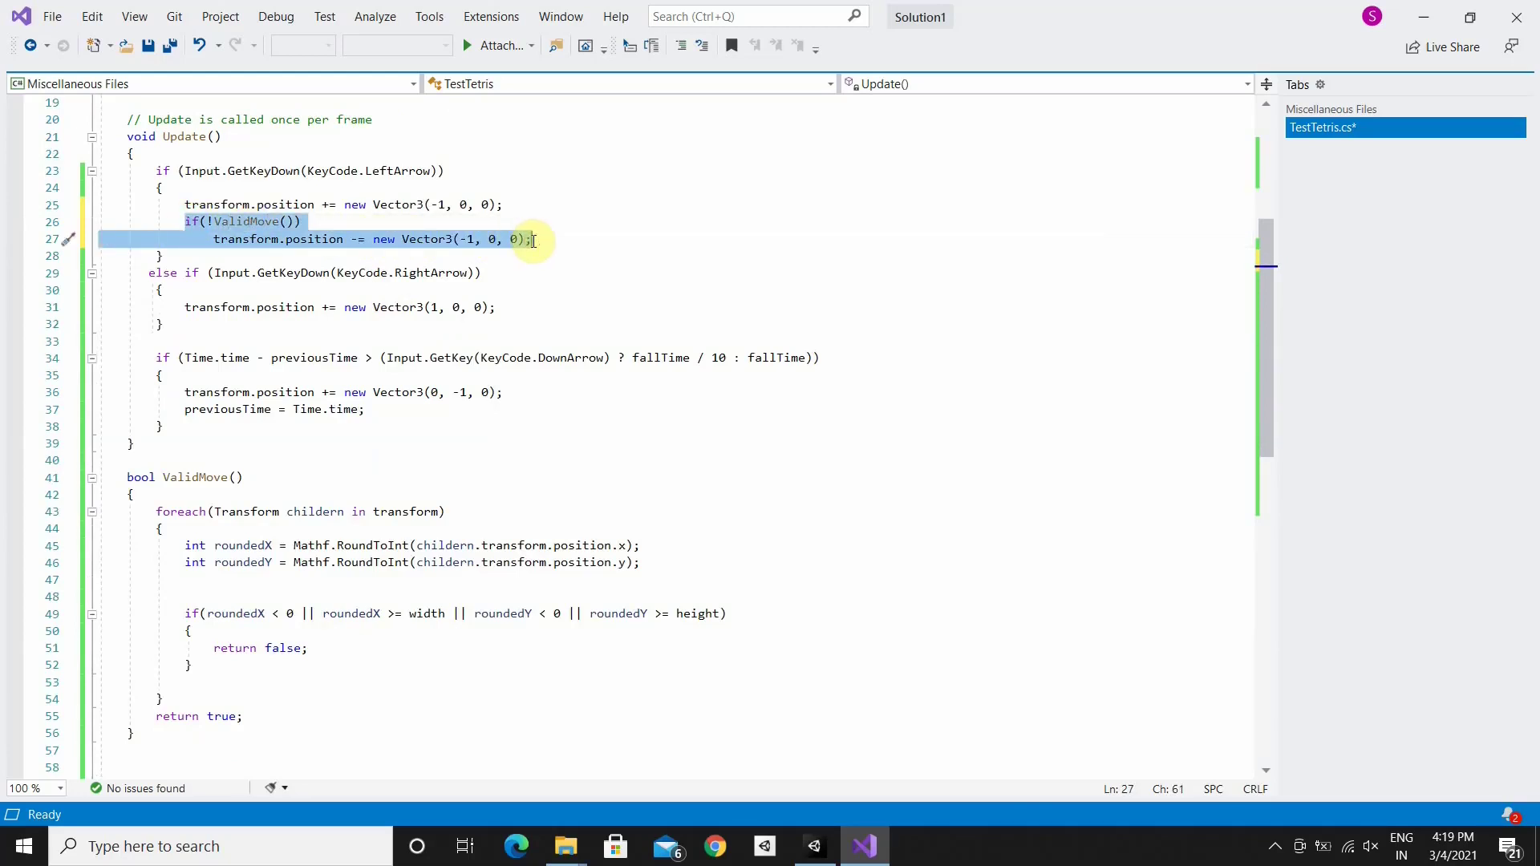
pyautogui.click(506, 307)
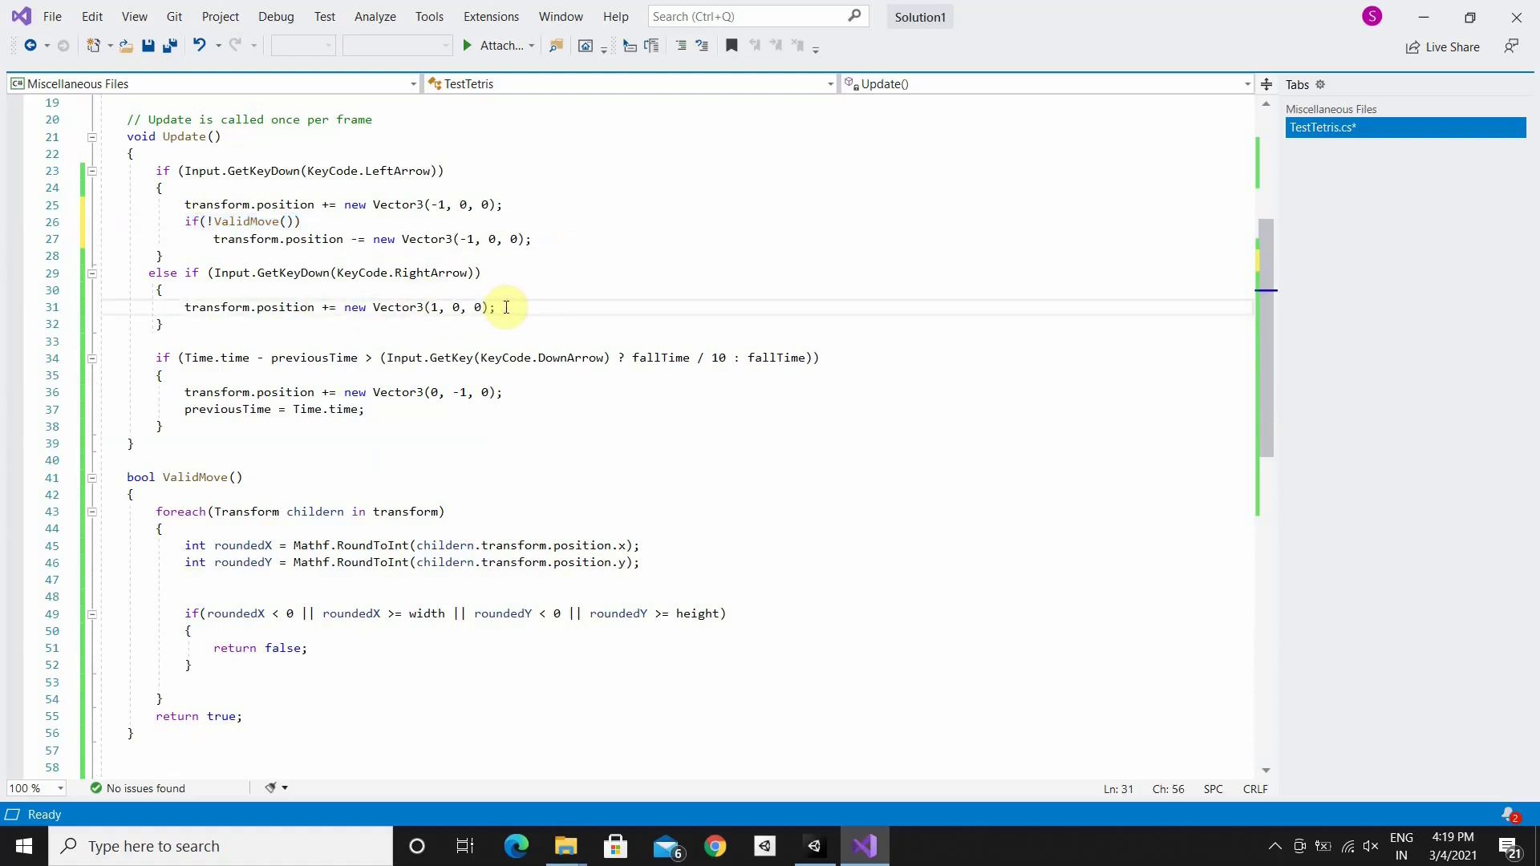
pyautogui.press('Return')
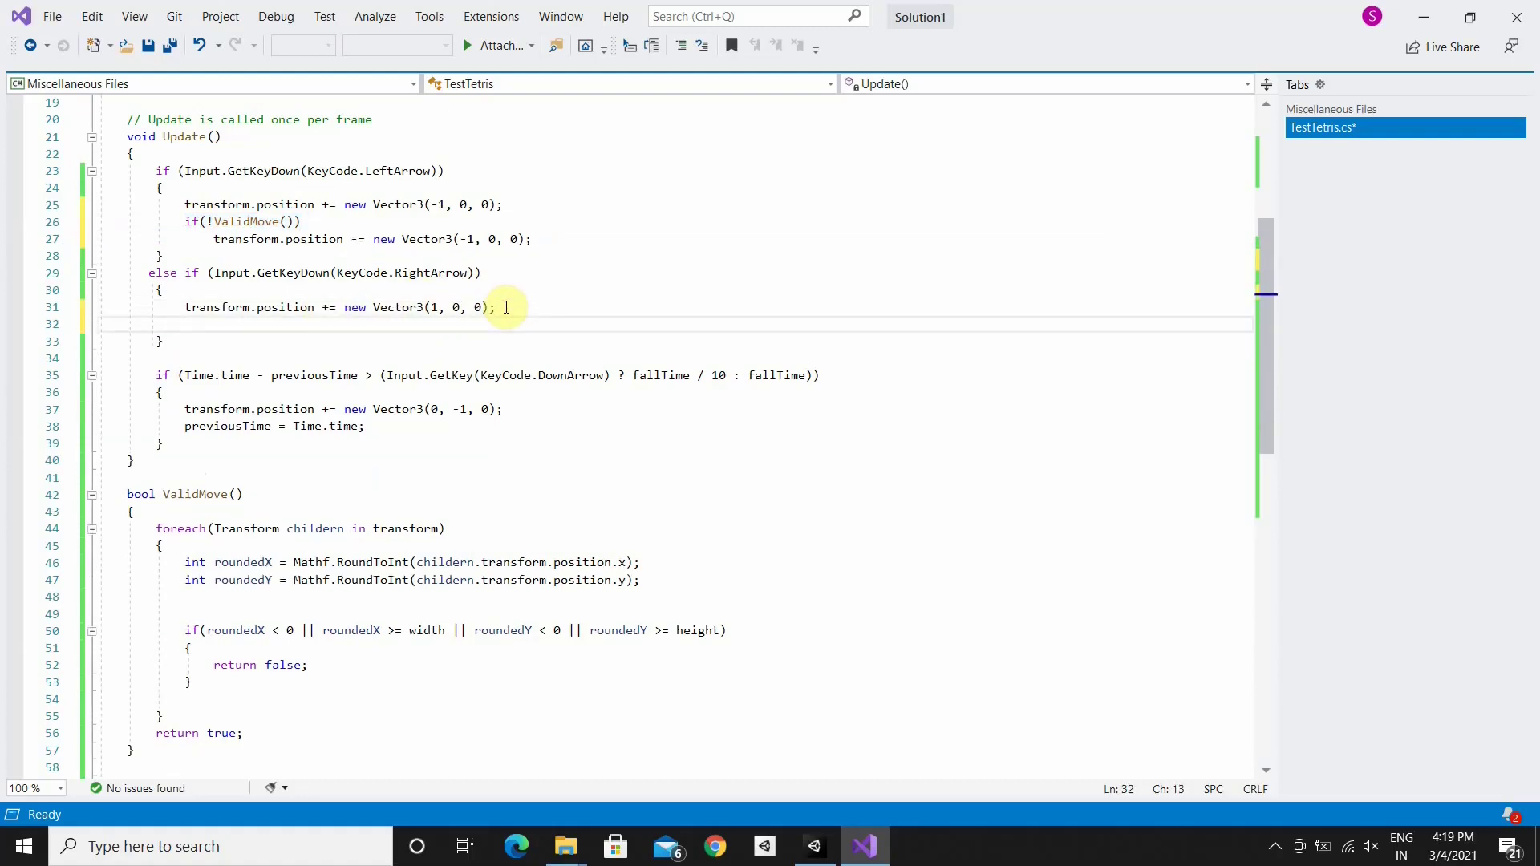
pyautogui.write('if (!ValidMove())                 transform.position -= new Vector3(-1, 0, 0);')
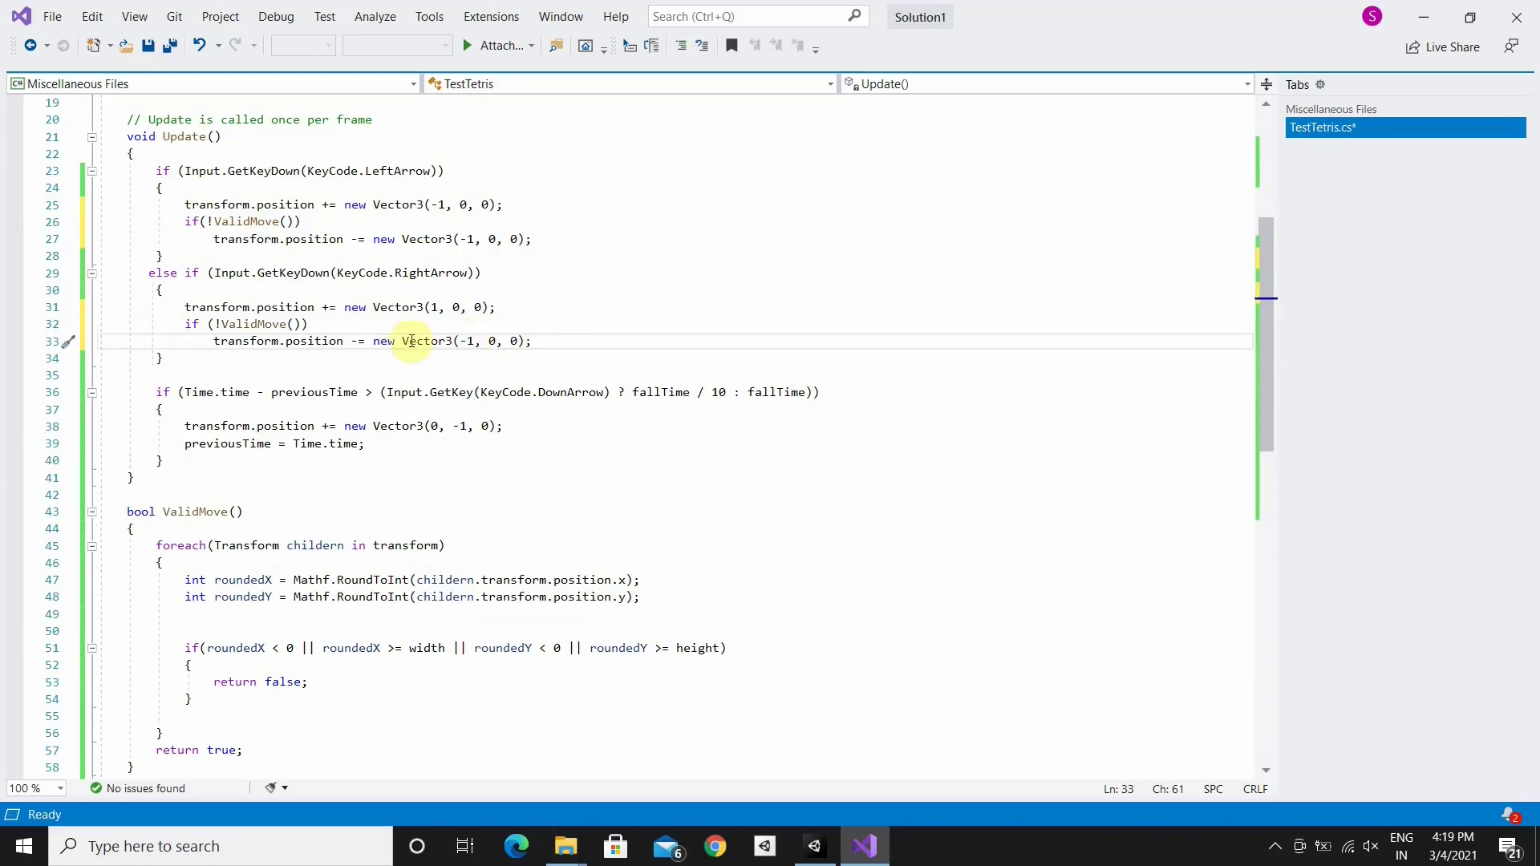
pyautogui.click(474, 341)
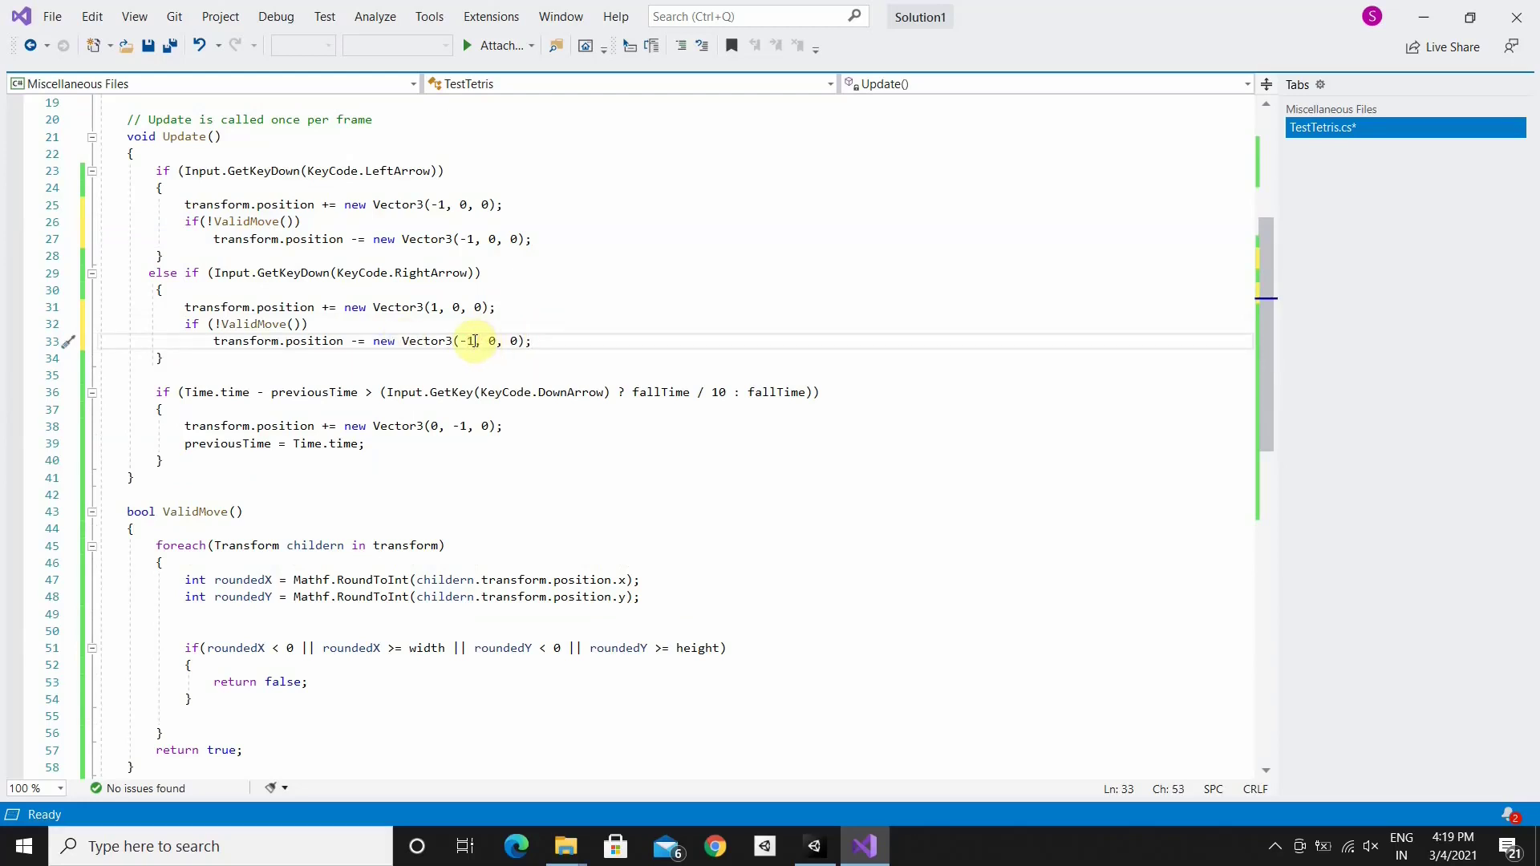
pyautogui.press('BackSpace')
pyautogui.press('BackSpace')
pyautogui.write('1')
# Add the check under the move-down statement, with the undo vector changed to Vector3(0, -1, 0)
pyautogui.scroll(-3, 515, 280)
pyautogui.click(515, 280)
pyautogui.press('Return')
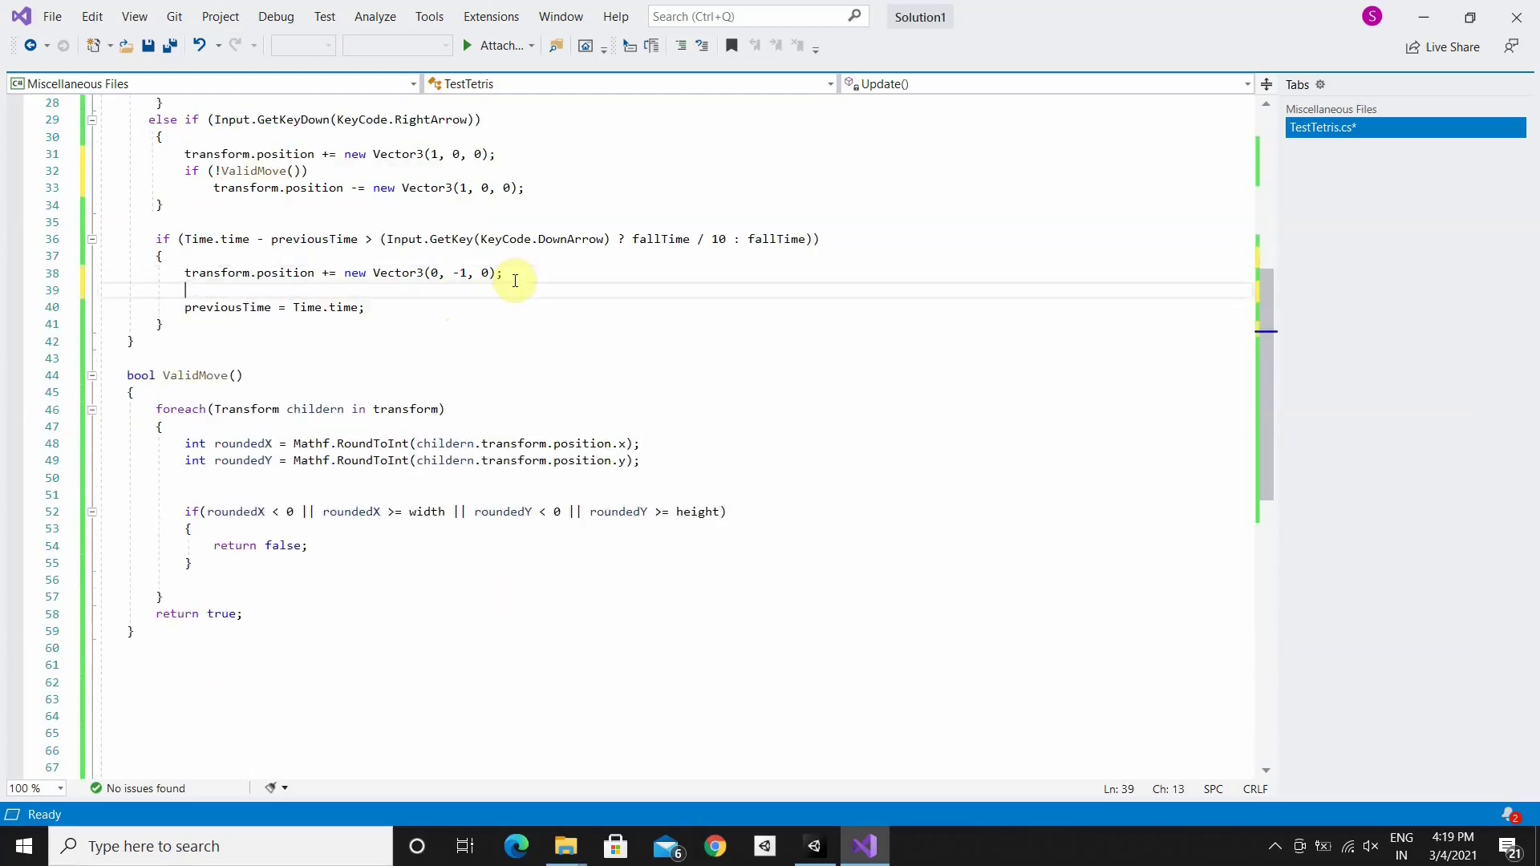
pyautogui.write('if (!ValidMove())                 transform.position -= new Vector3(-1, 0, 0);')
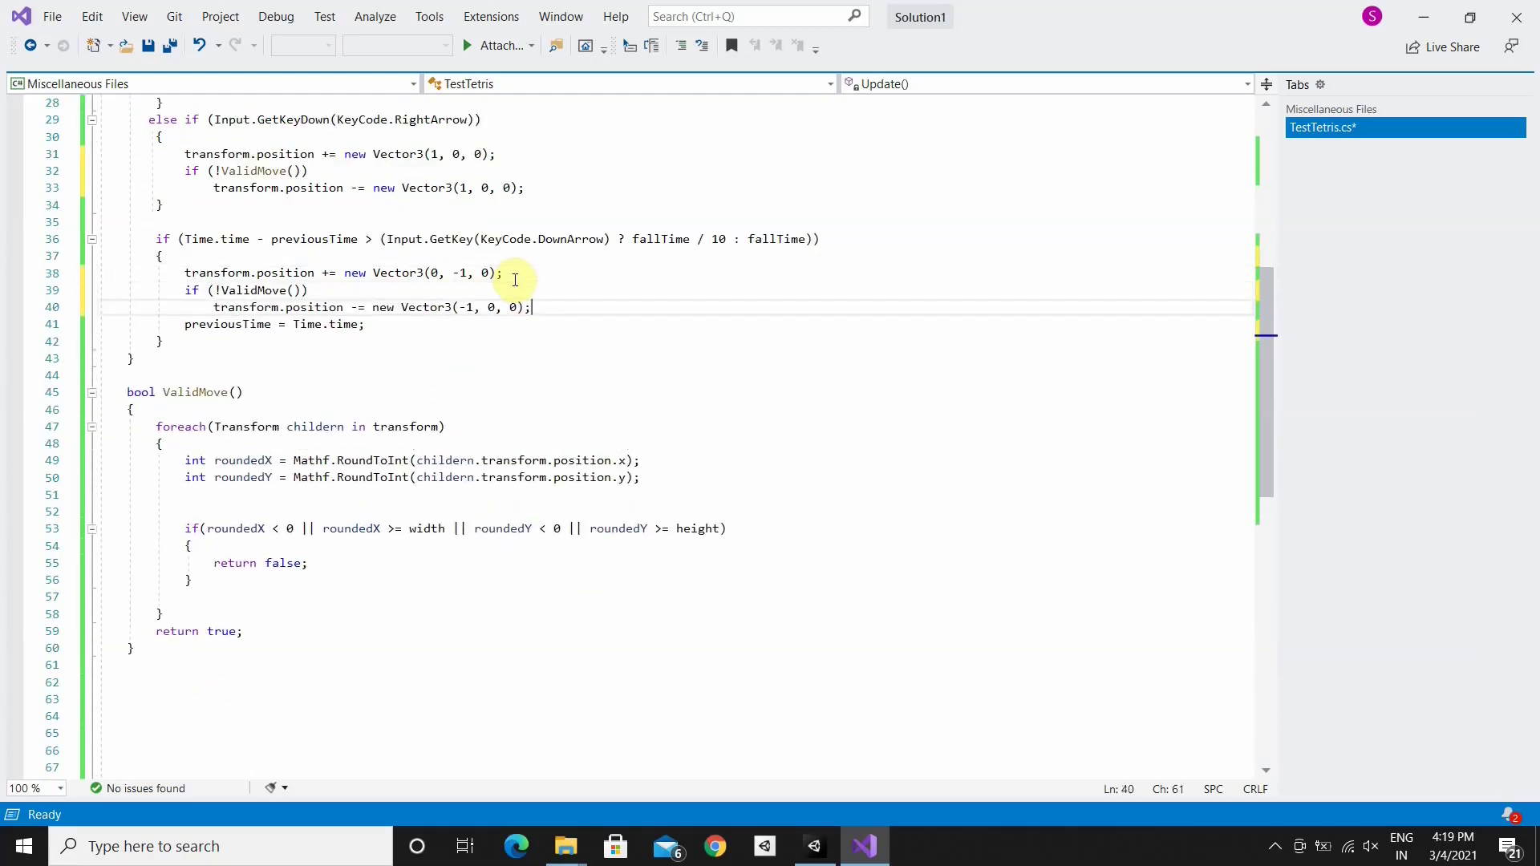
pyautogui.click(475, 308)
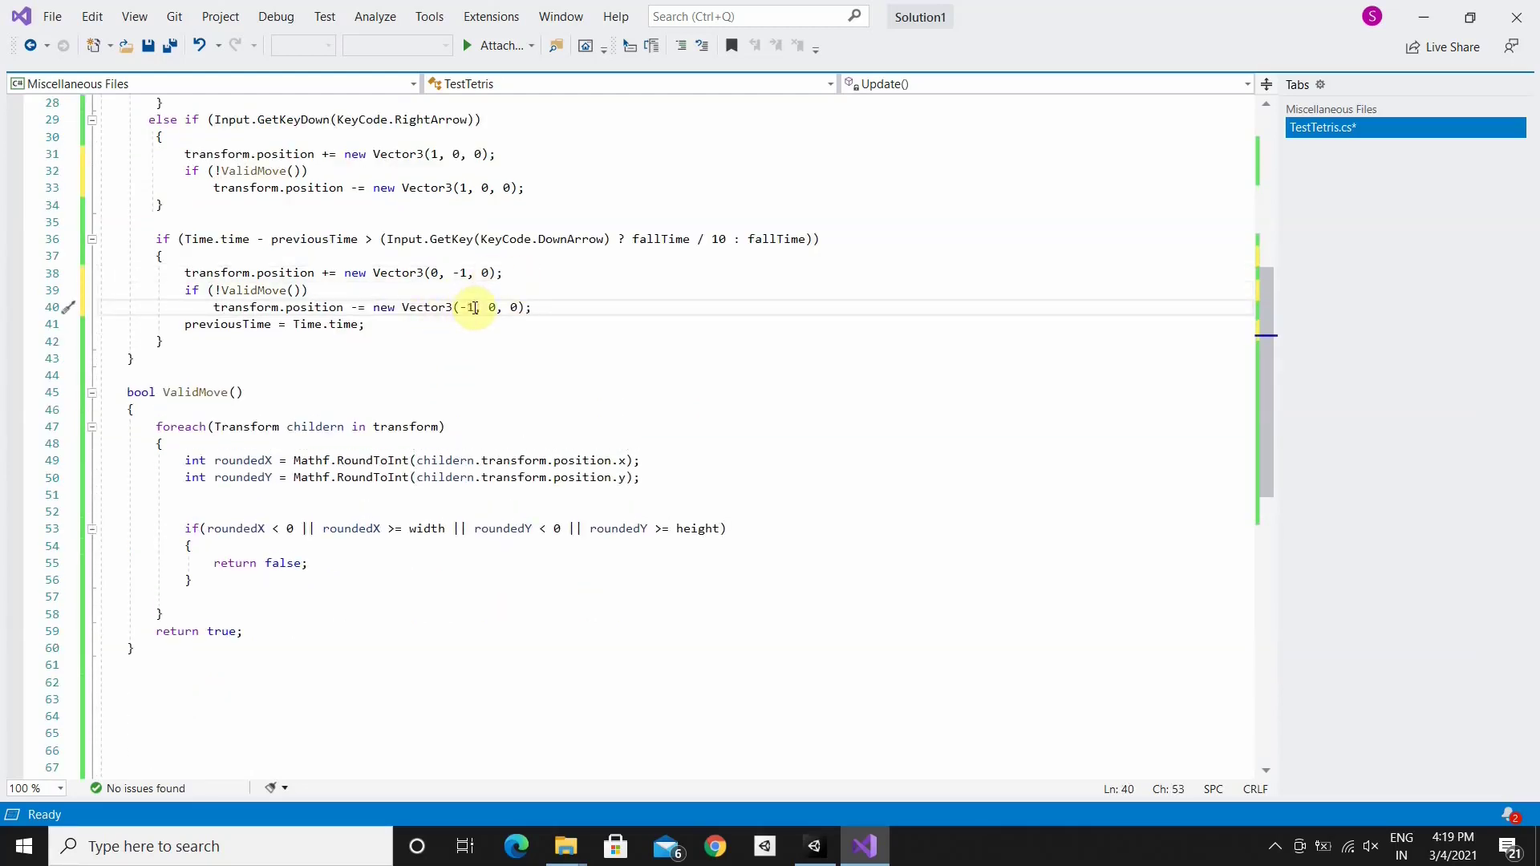
pyautogui.press('BackSpace')
pyautogui.press('BackSpace')
pyautogui.write('0')
pyautogui.press('Right')
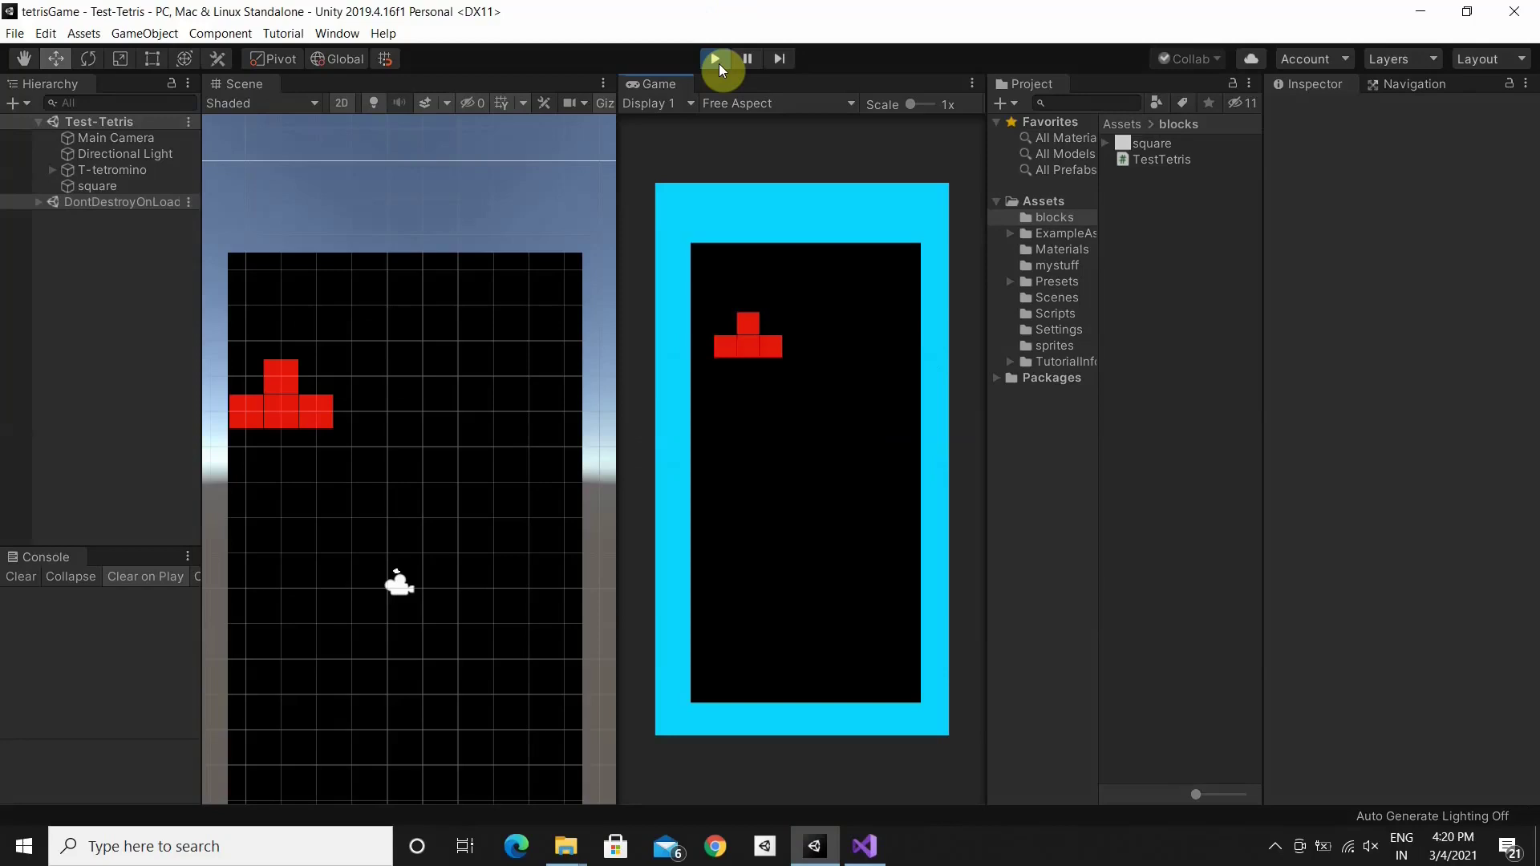
# Move the T-tetromino to both walls and drop it to the floor, then select it in the Hierarchy
pyautogui.press('Right')
pyautogui.press('Right')
pyautogui.press('Right')
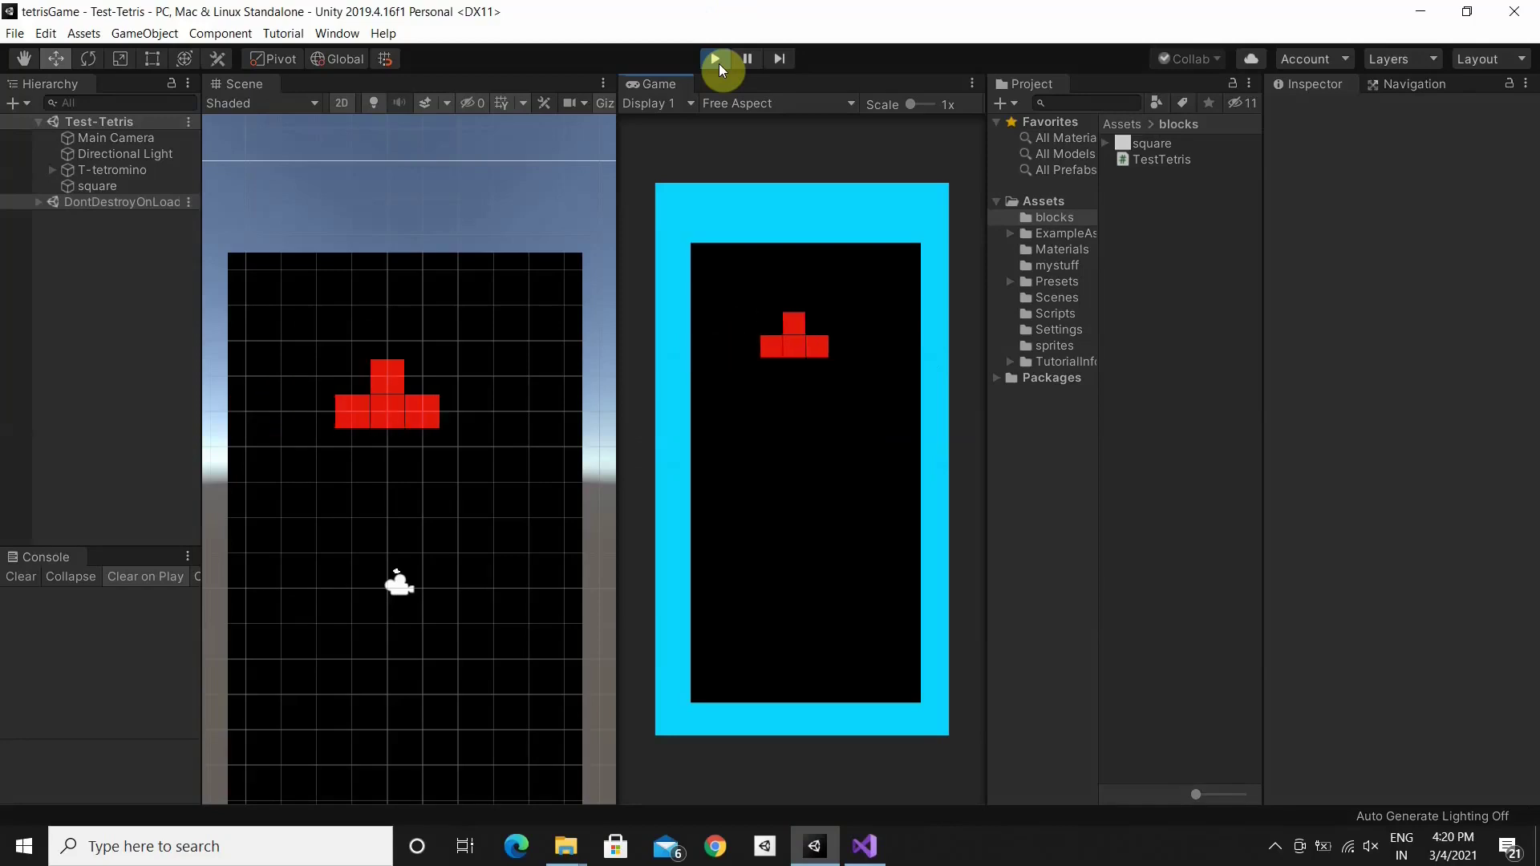
pyautogui.press('Right')
pyautogui.press('Right')
pyautogui.press('Right')
pyautogui.press('Right')
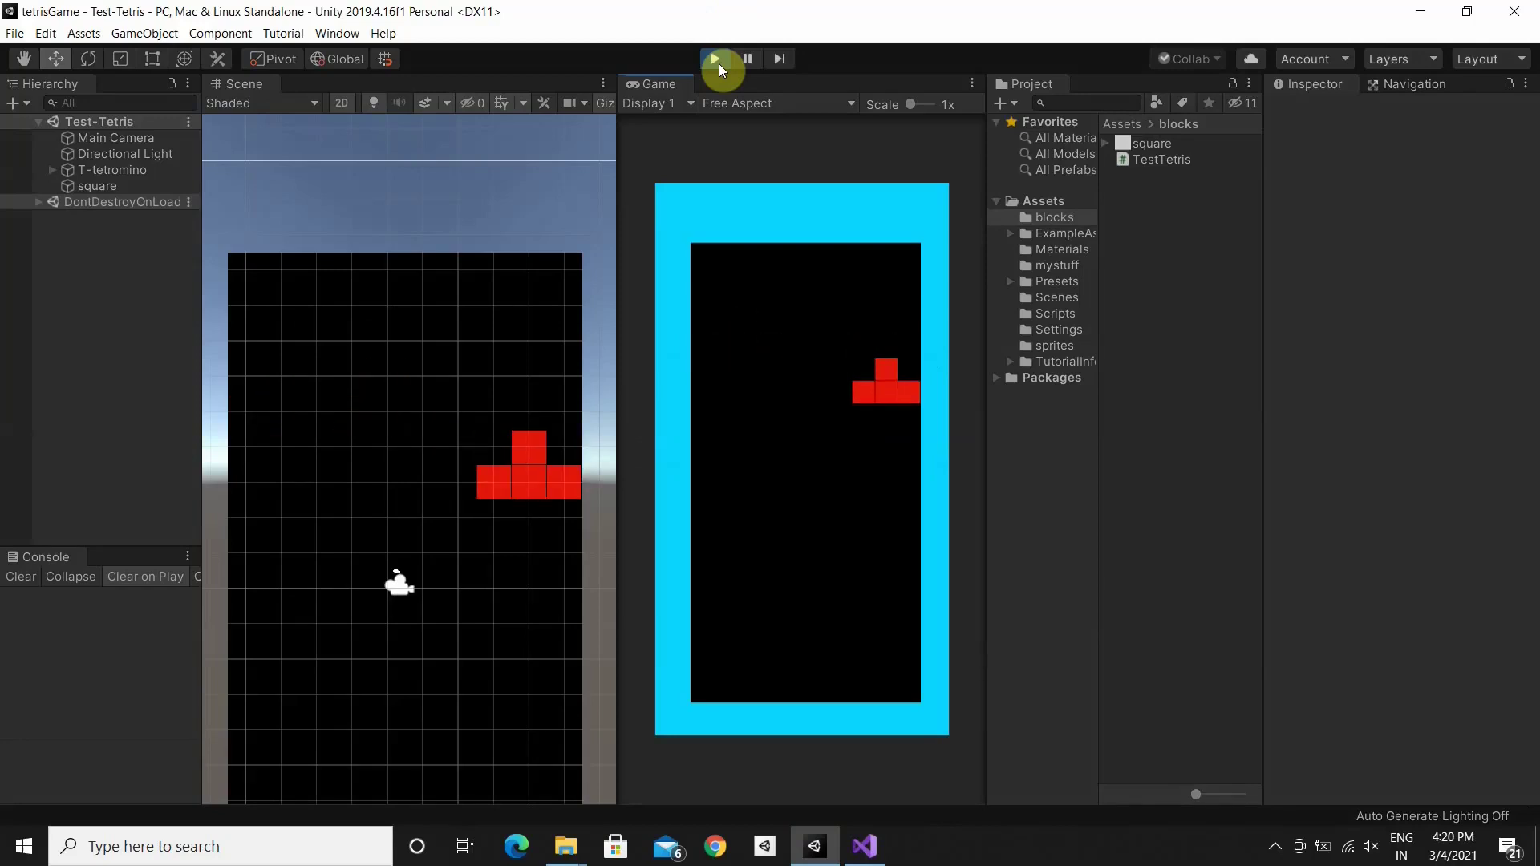
pyautogui.press('Left')
pyautogui.press('Left')
pyautogui.press('Left')
pyautogui.press('Left')
pyautogui.press('Left')
pyautogui.press('Left')
pyautogui.press('Left')
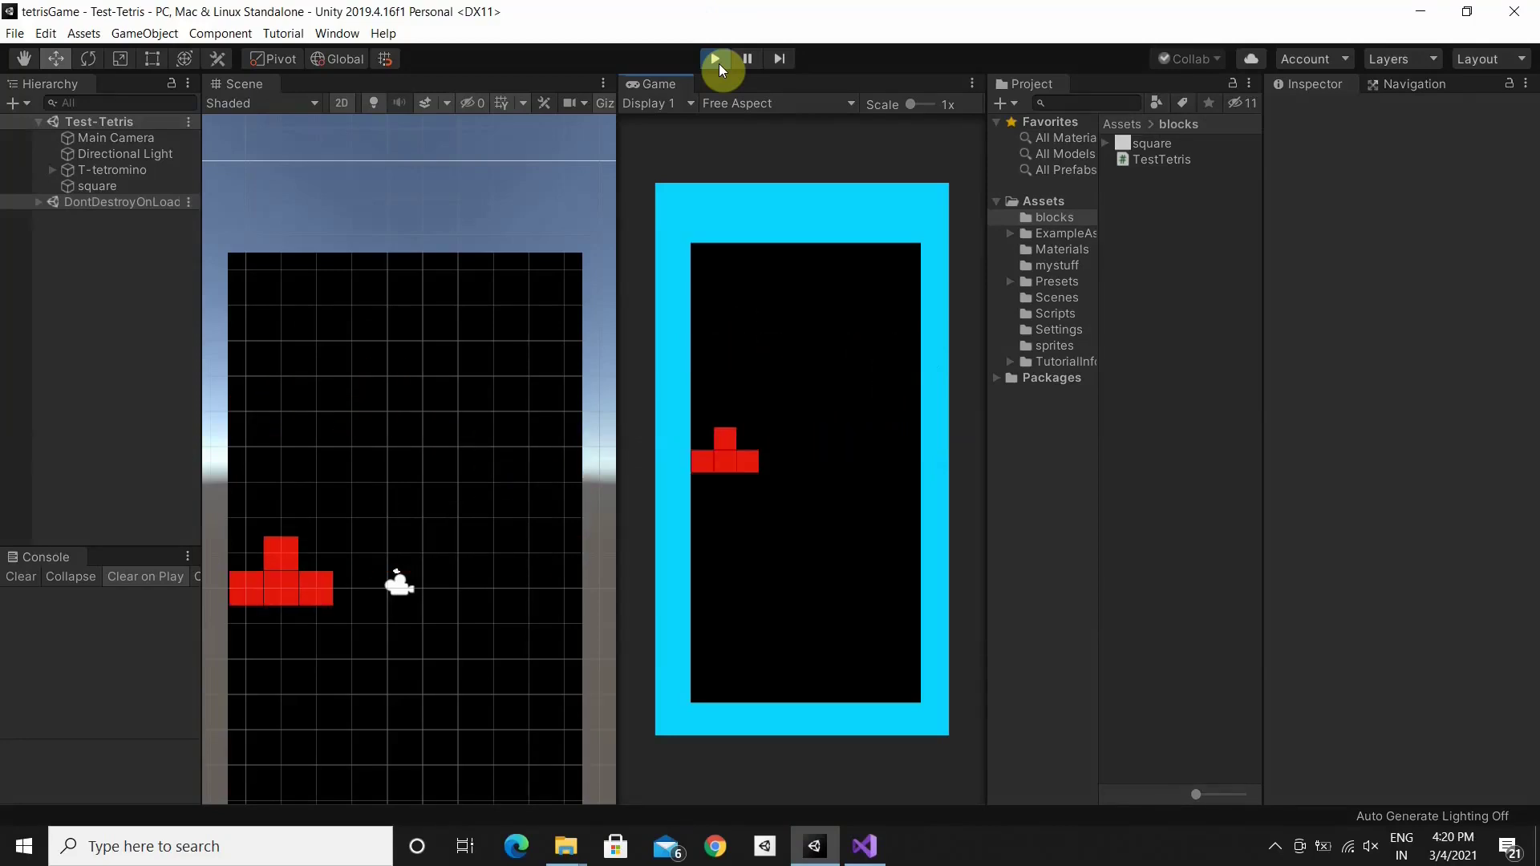
pyautogui.press('Down')
pyautogui.press('Down')
pyautogui.press('Down')
pyautogui.press('Down')
pyautogui.press('Down')
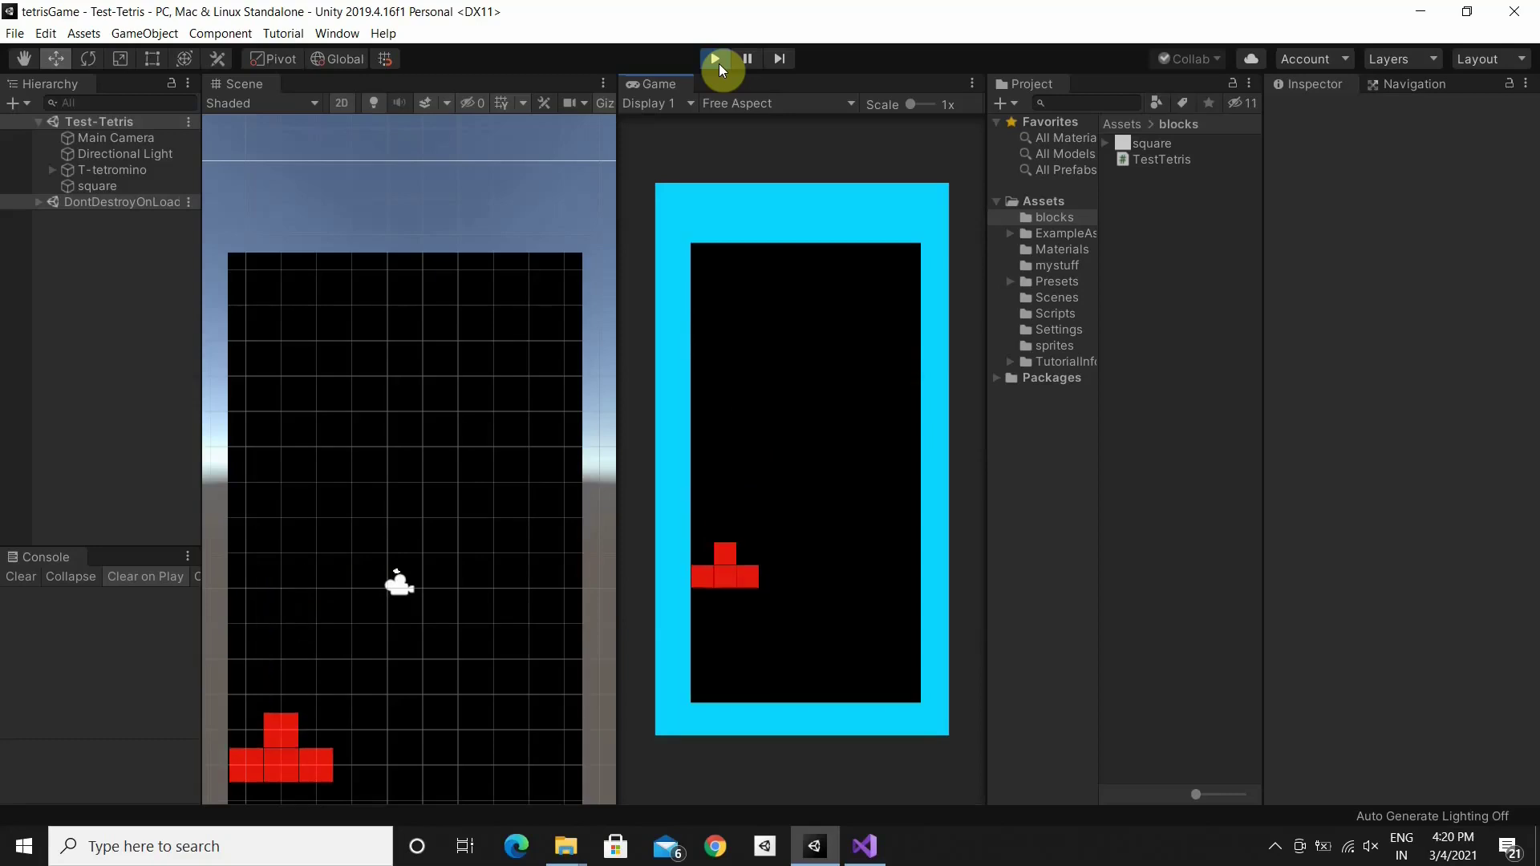
pyautogui.press('Down')
pyautogui.press('Down')
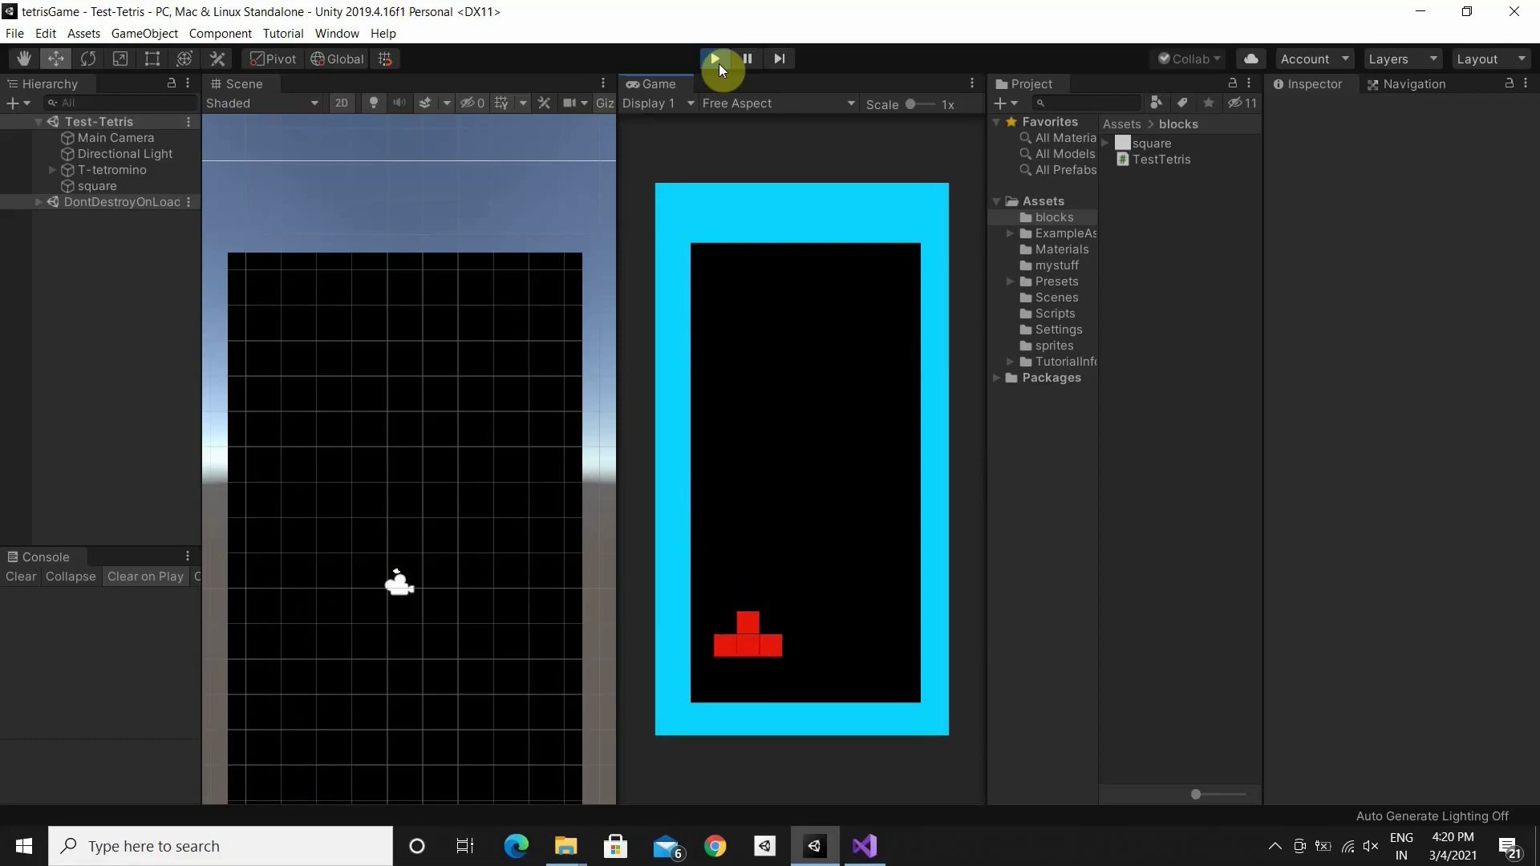
pyautogui.press('Down')
pyautogui.press('Down')
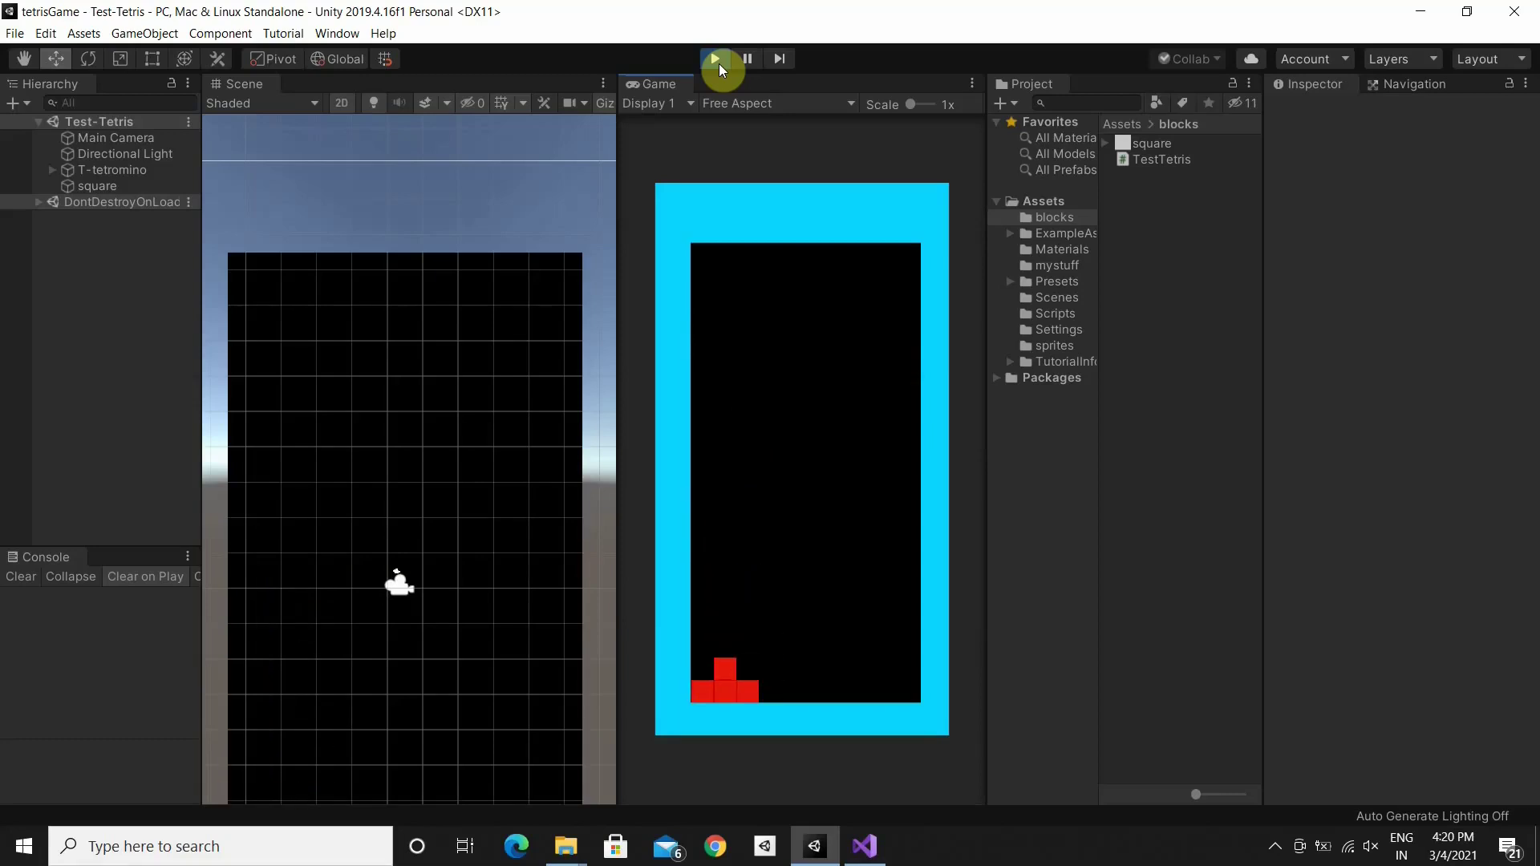
pyautogui.press('Right')
pyautogui.press('Right')
pyautogui.press('Right')
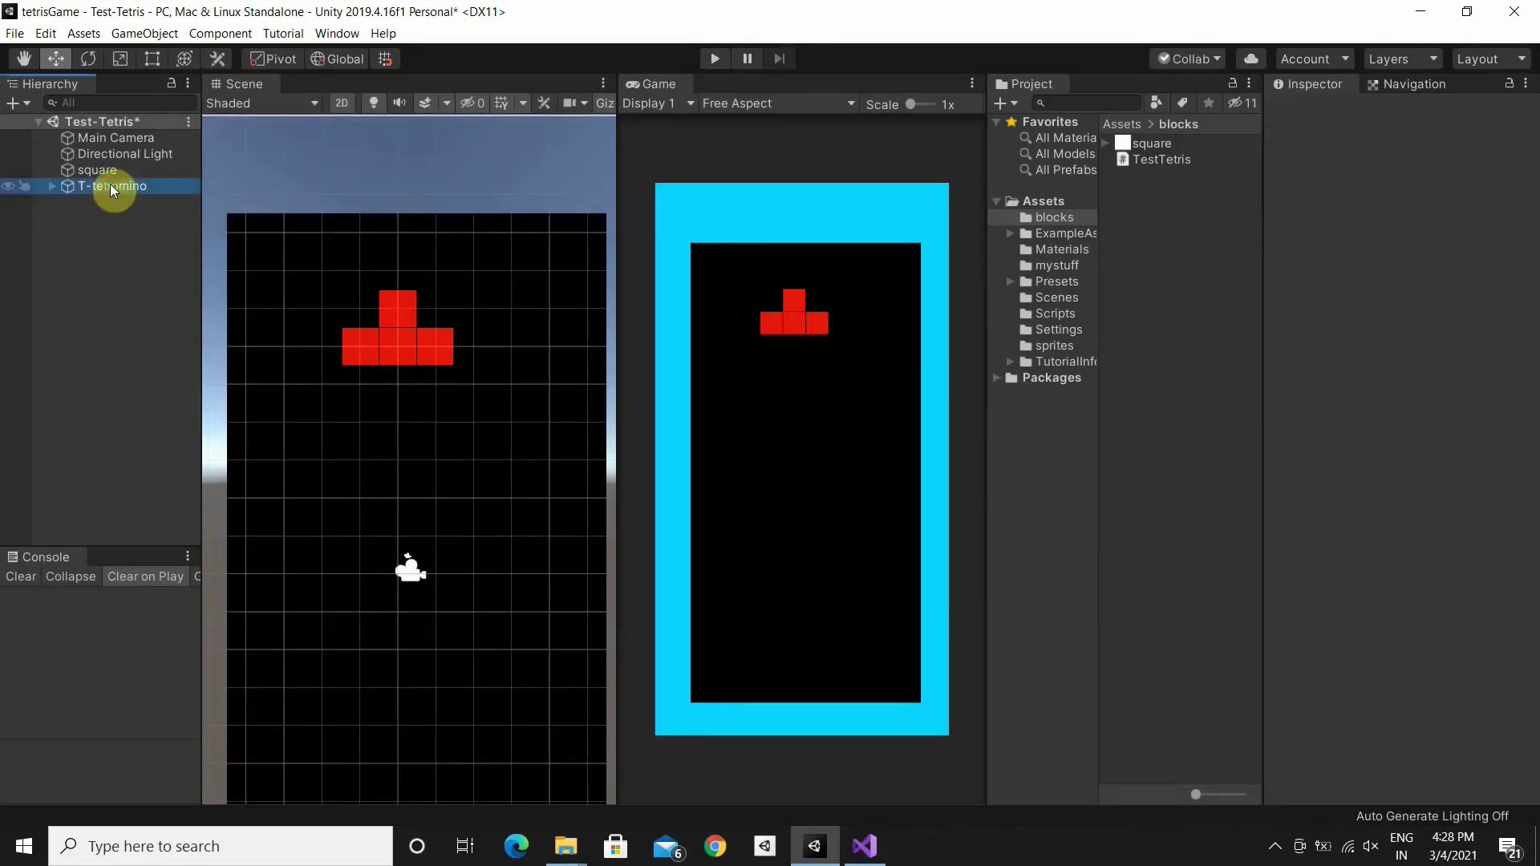
pyautogui.click(112, 189)
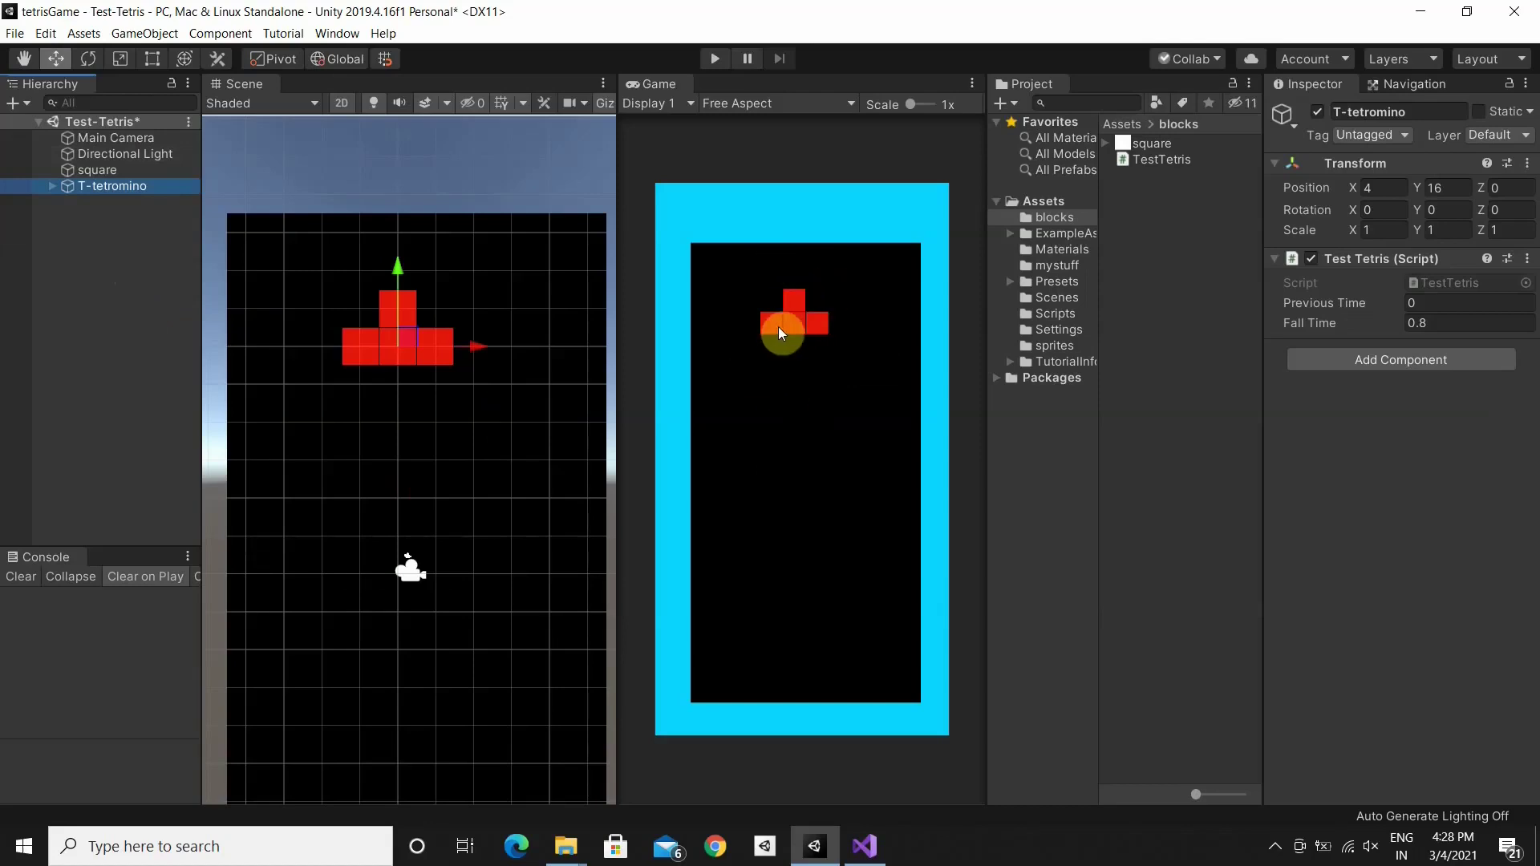
# Below the RightArrow block, write else if (Input.GetKeyDown(KeyCode.UpArrow)) with an opening brace
pyautogui.click(876, 844)
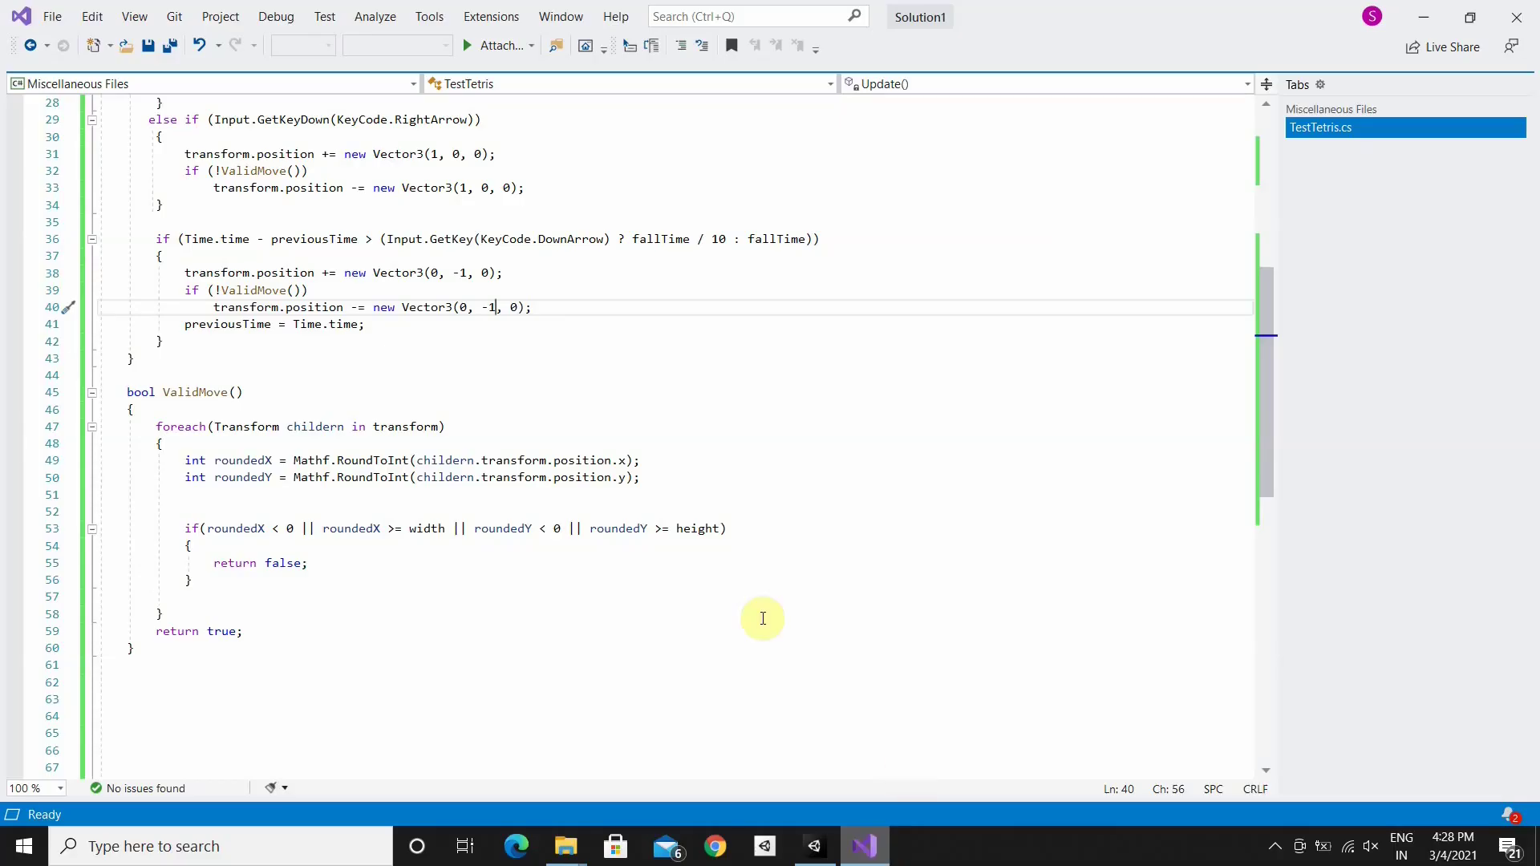
pyautogui.scroll(1, 206, 296)
pyautogui.scroll(2, 206, 334)
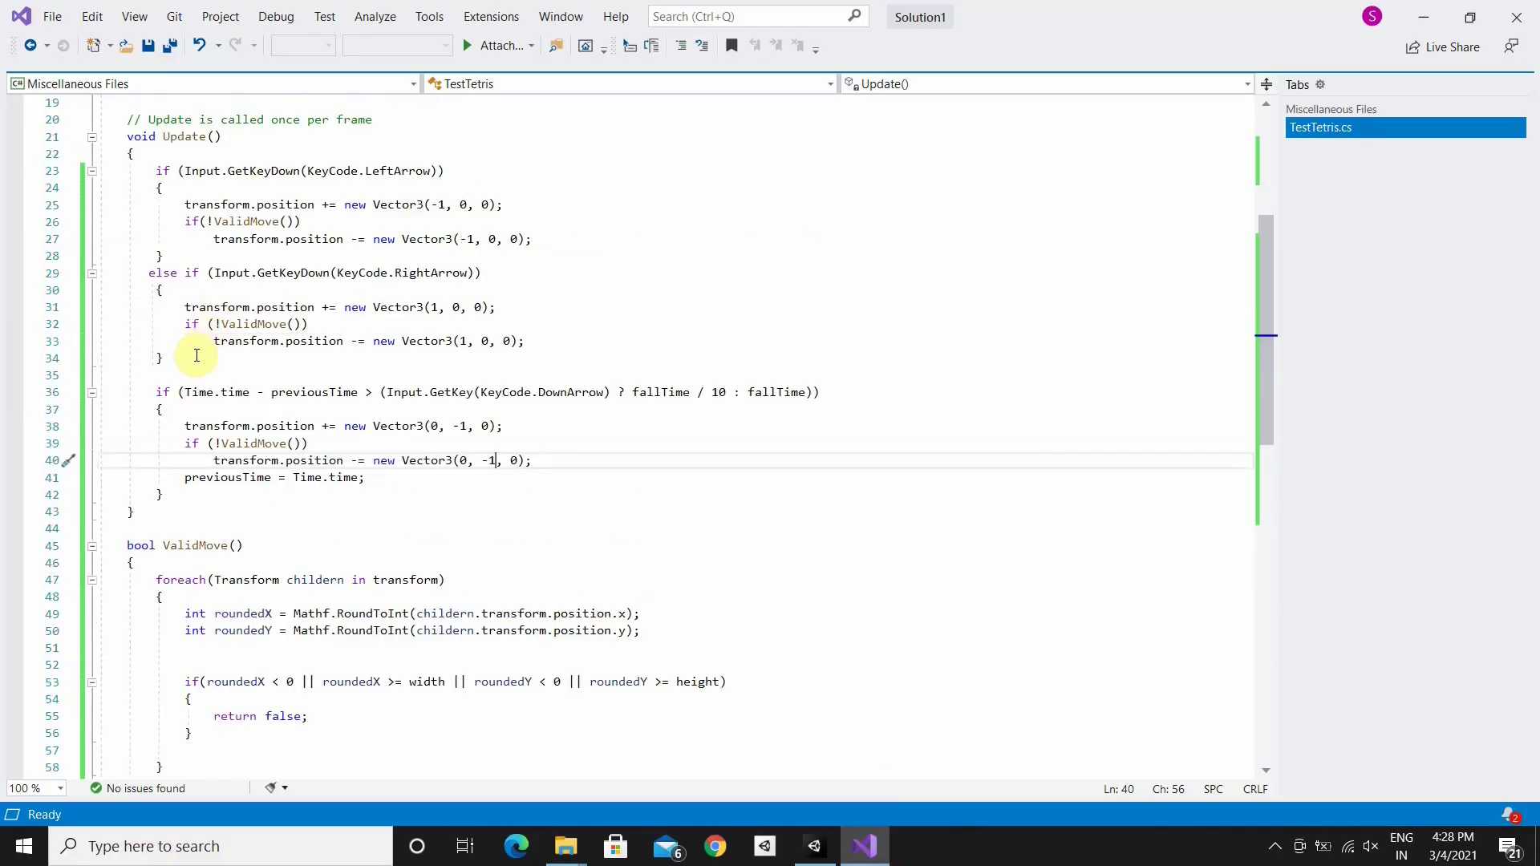
pyautogui.click(196, 355)
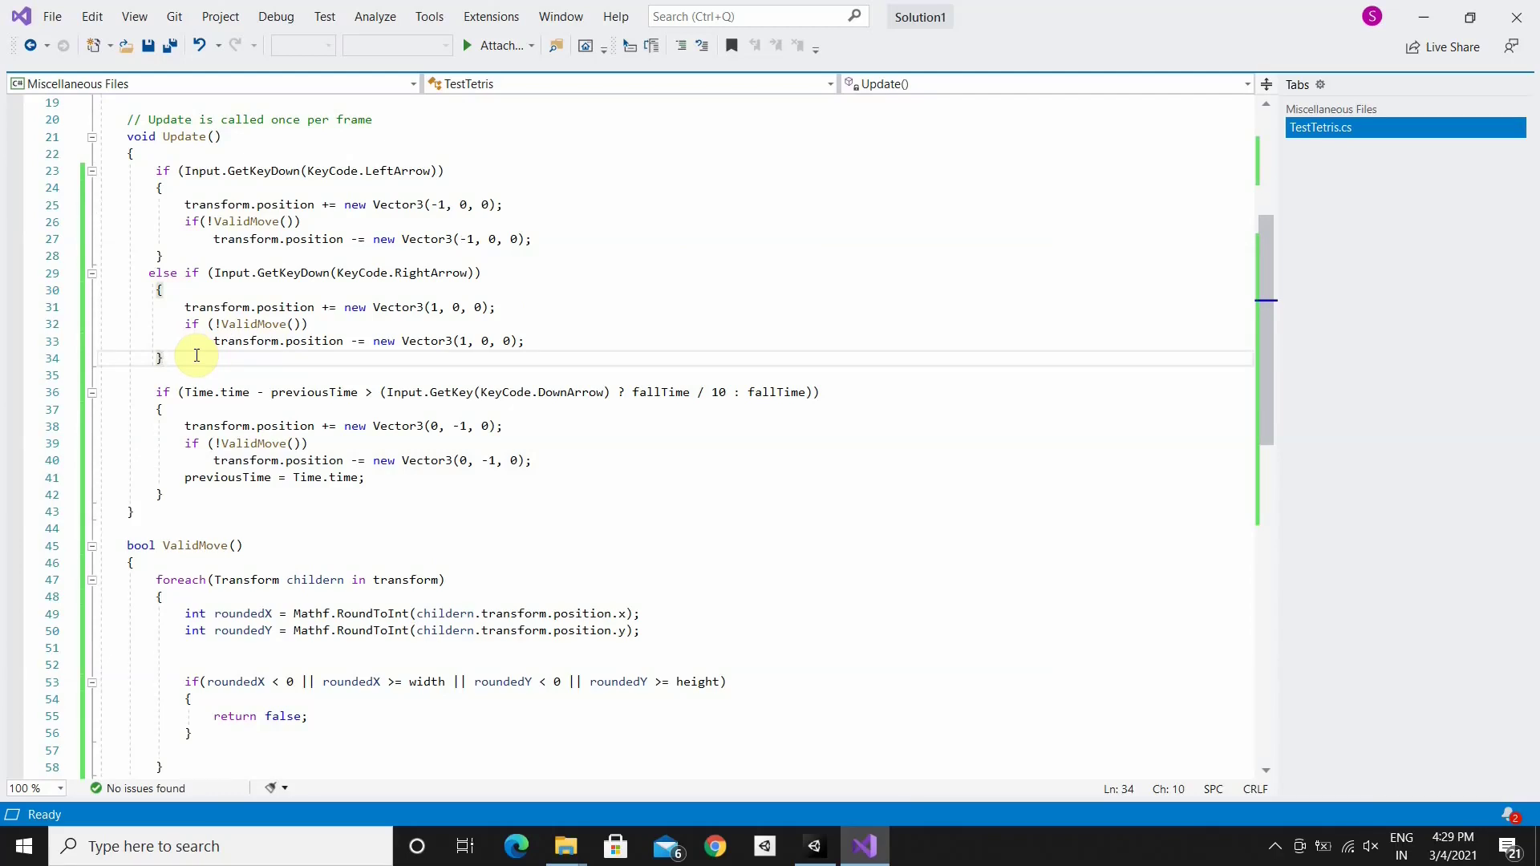
pyautogui.press('Return')
pyautogui.write('else if')
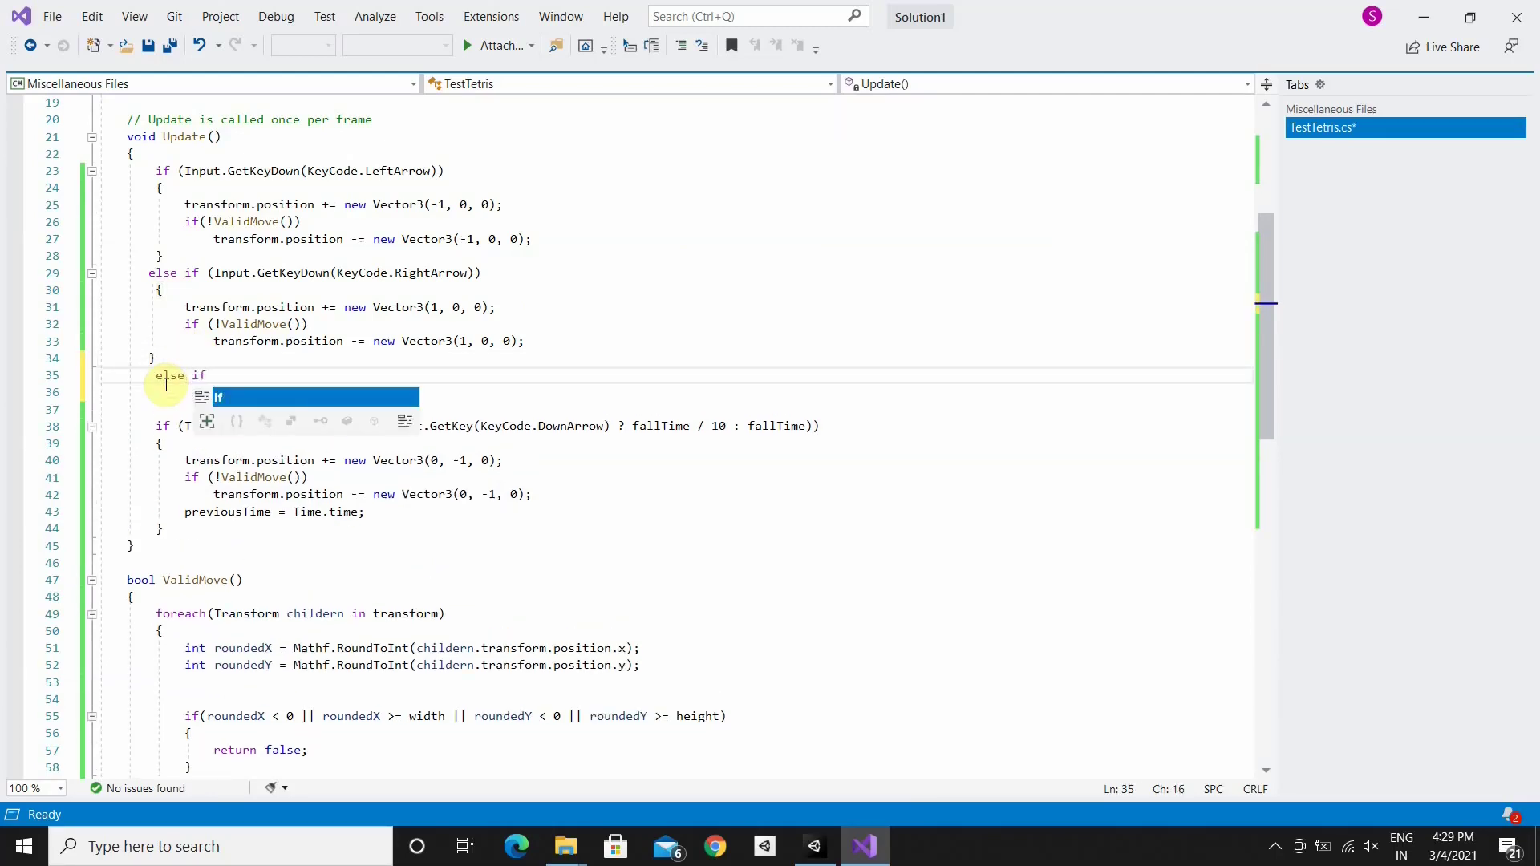
pyautogui.write('{')
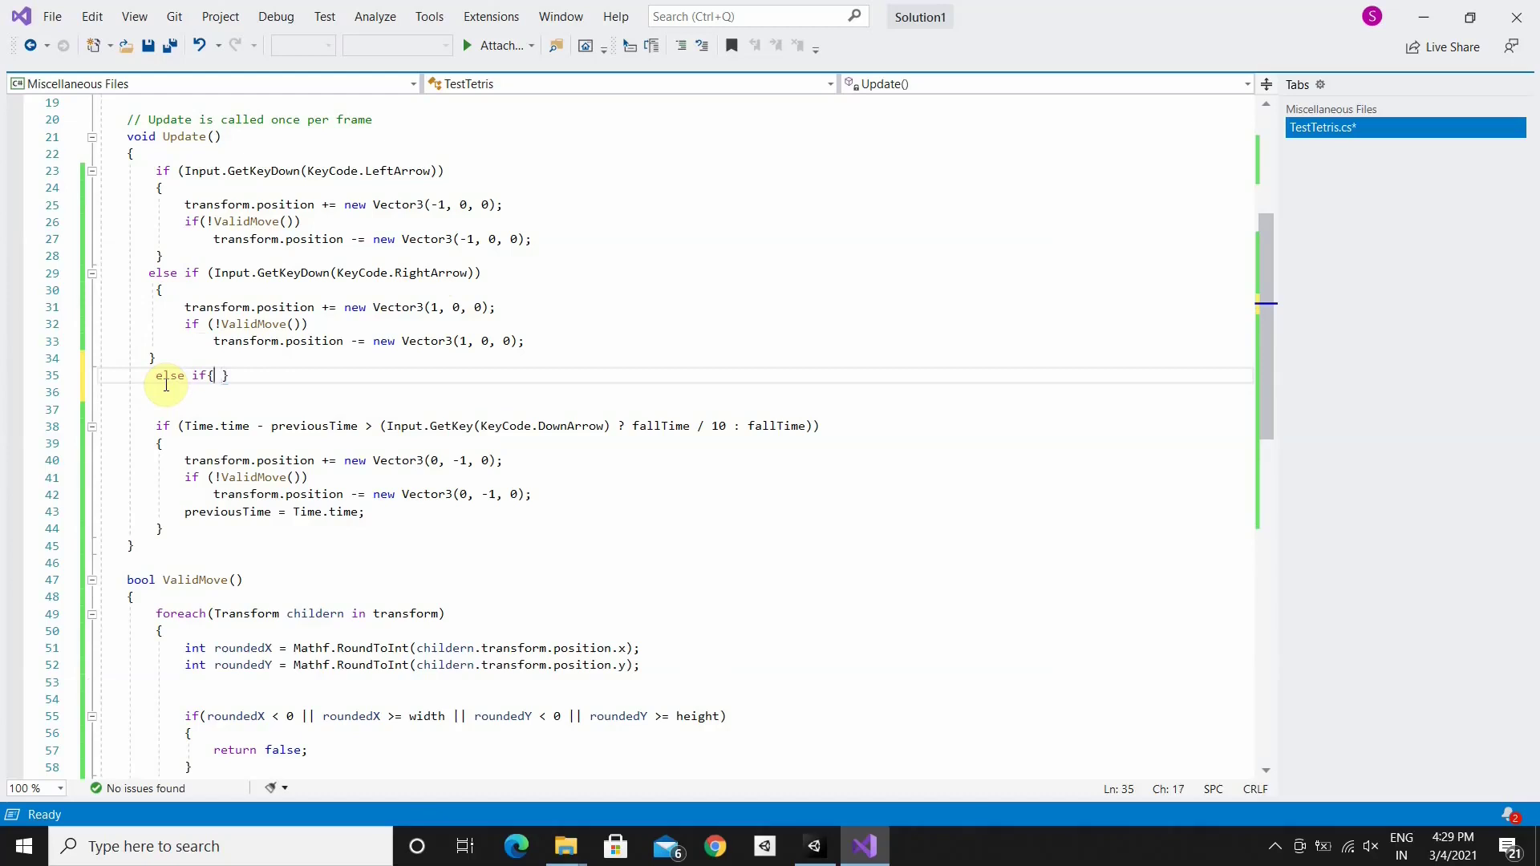
pyautogui.press('Left')
pyautogui.write('(')
pyautogui.write('Input')
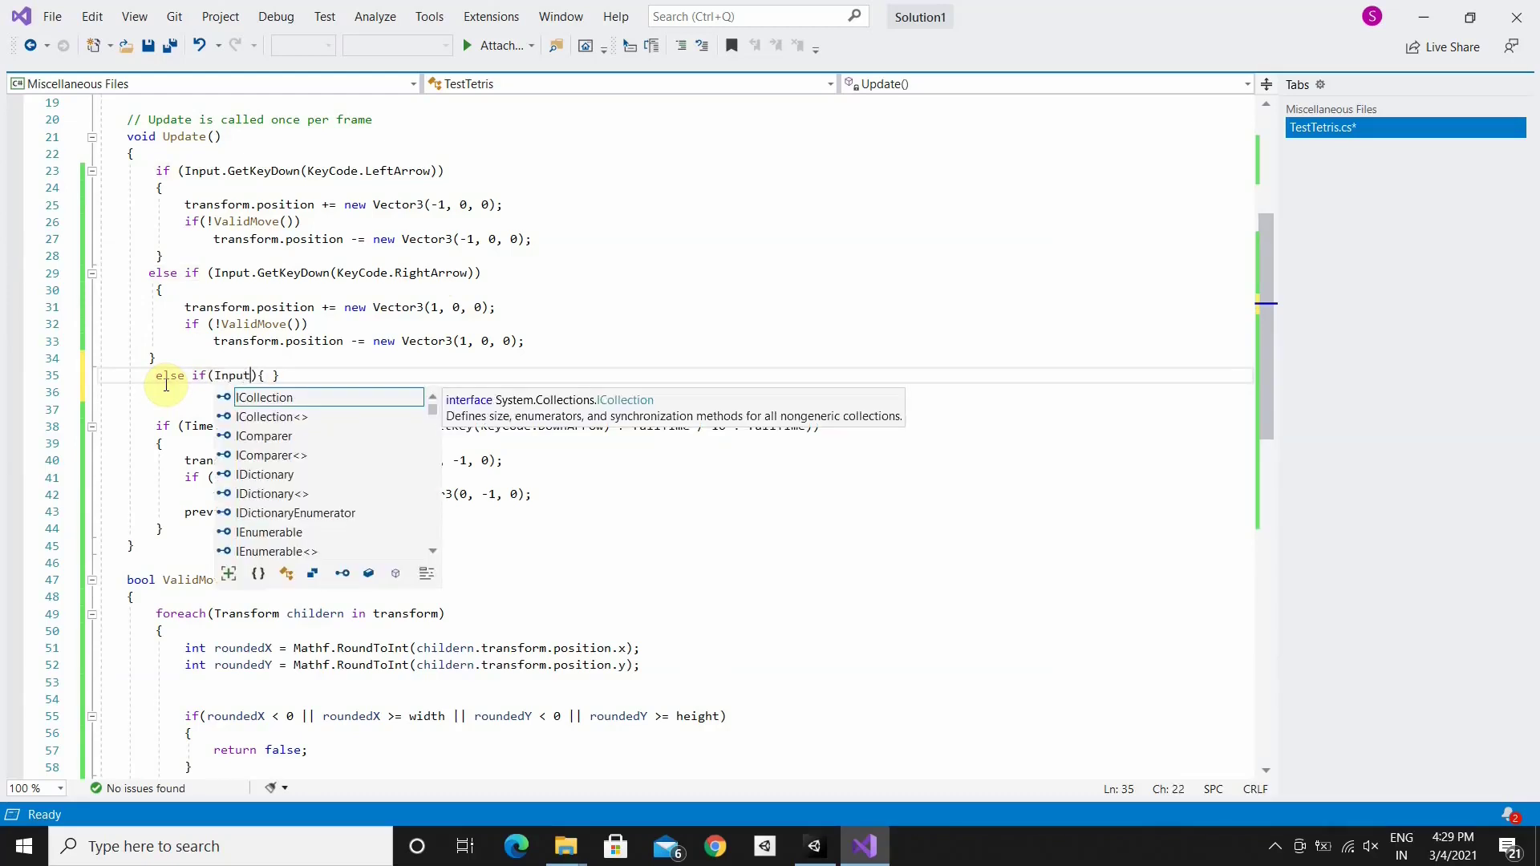
pyautogui.write('.GetKey')
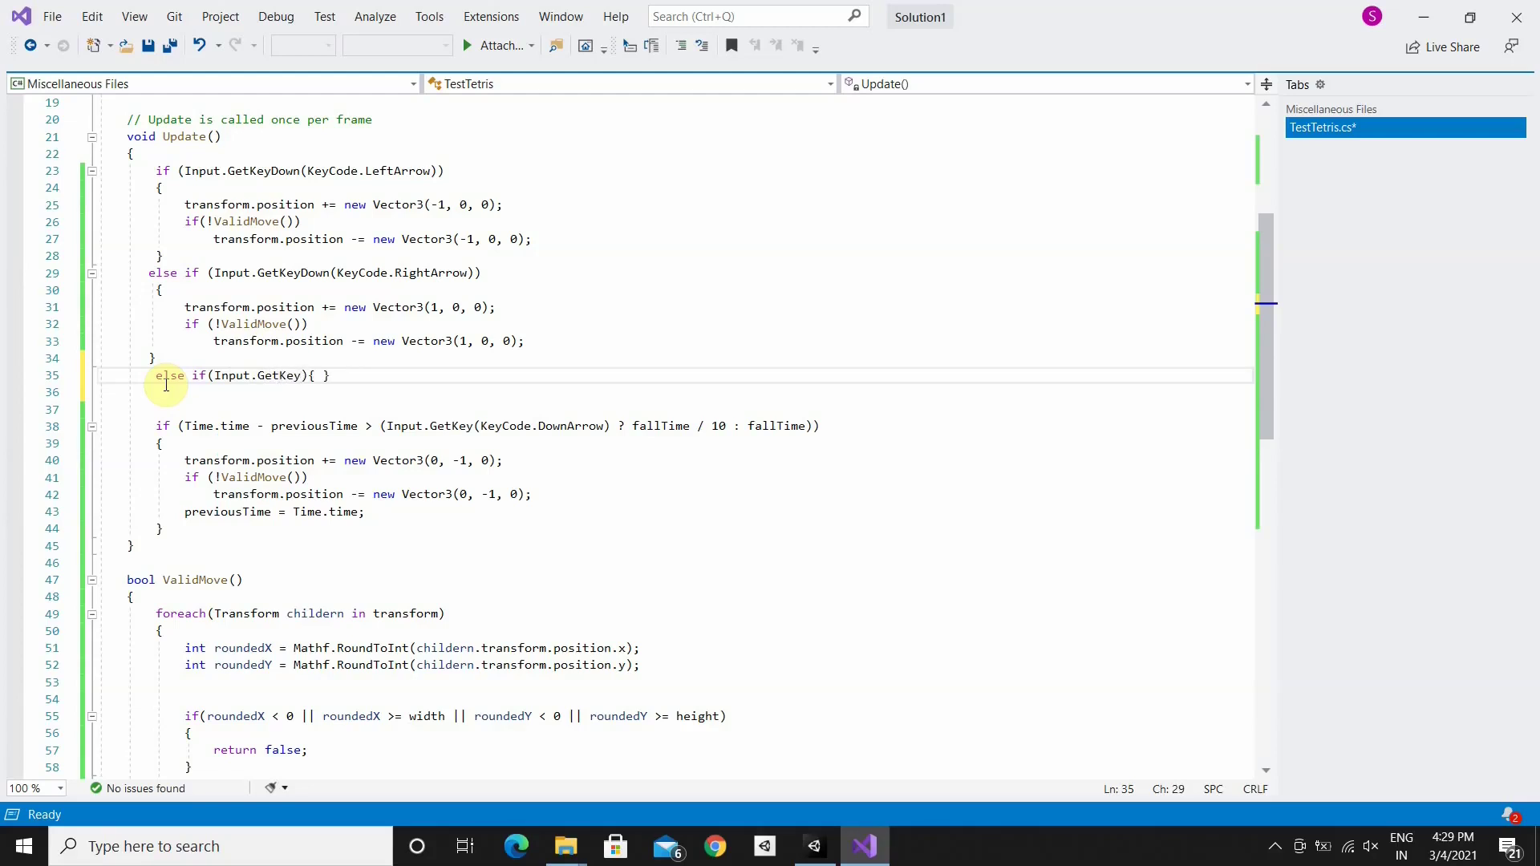
pyautogui.write('Down(Key')
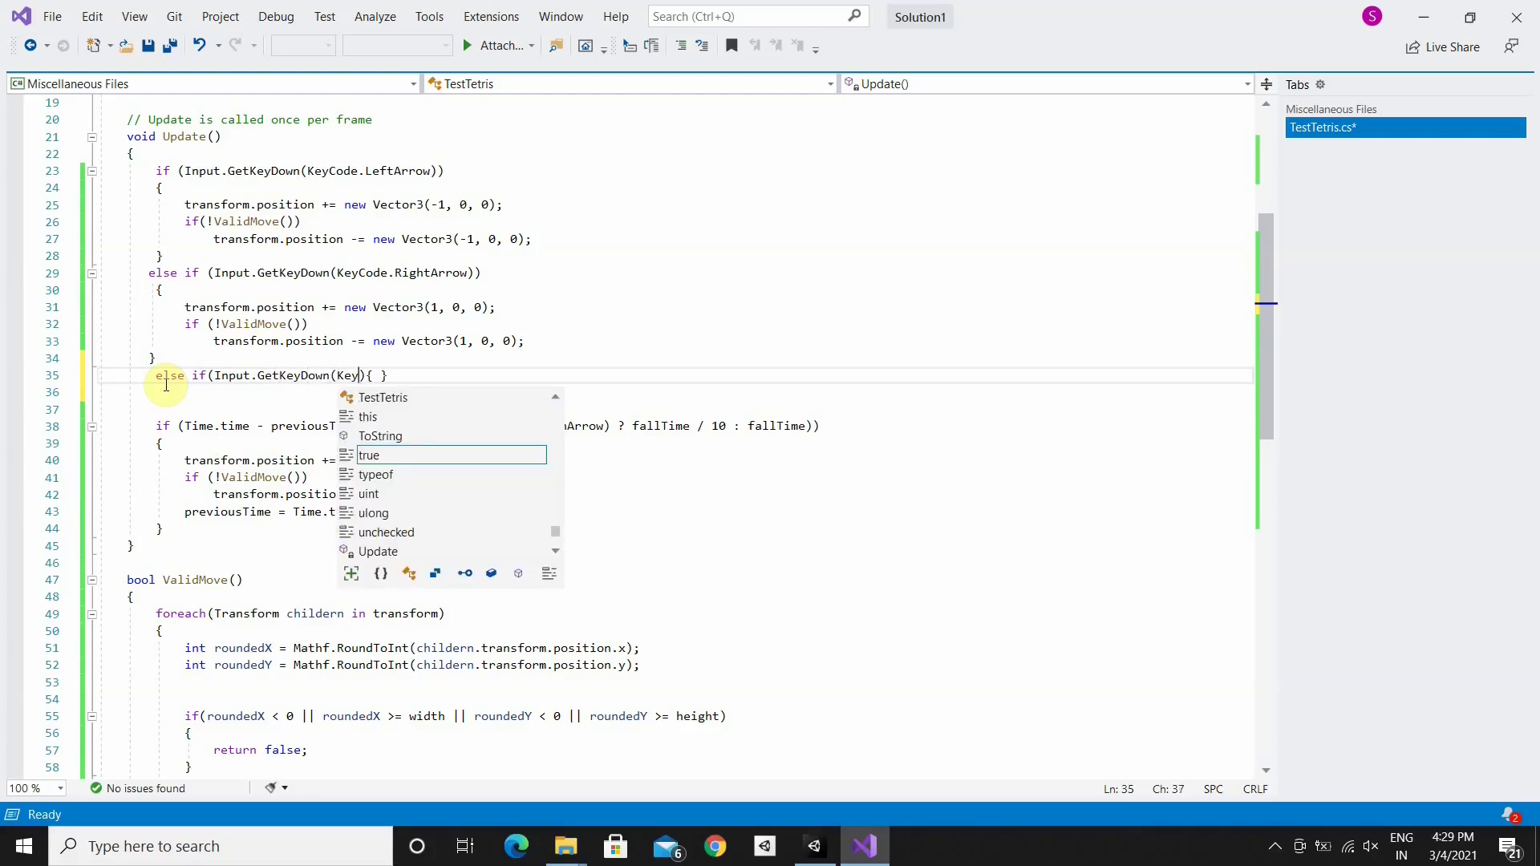
pyautogui.write('Code.UpAr')
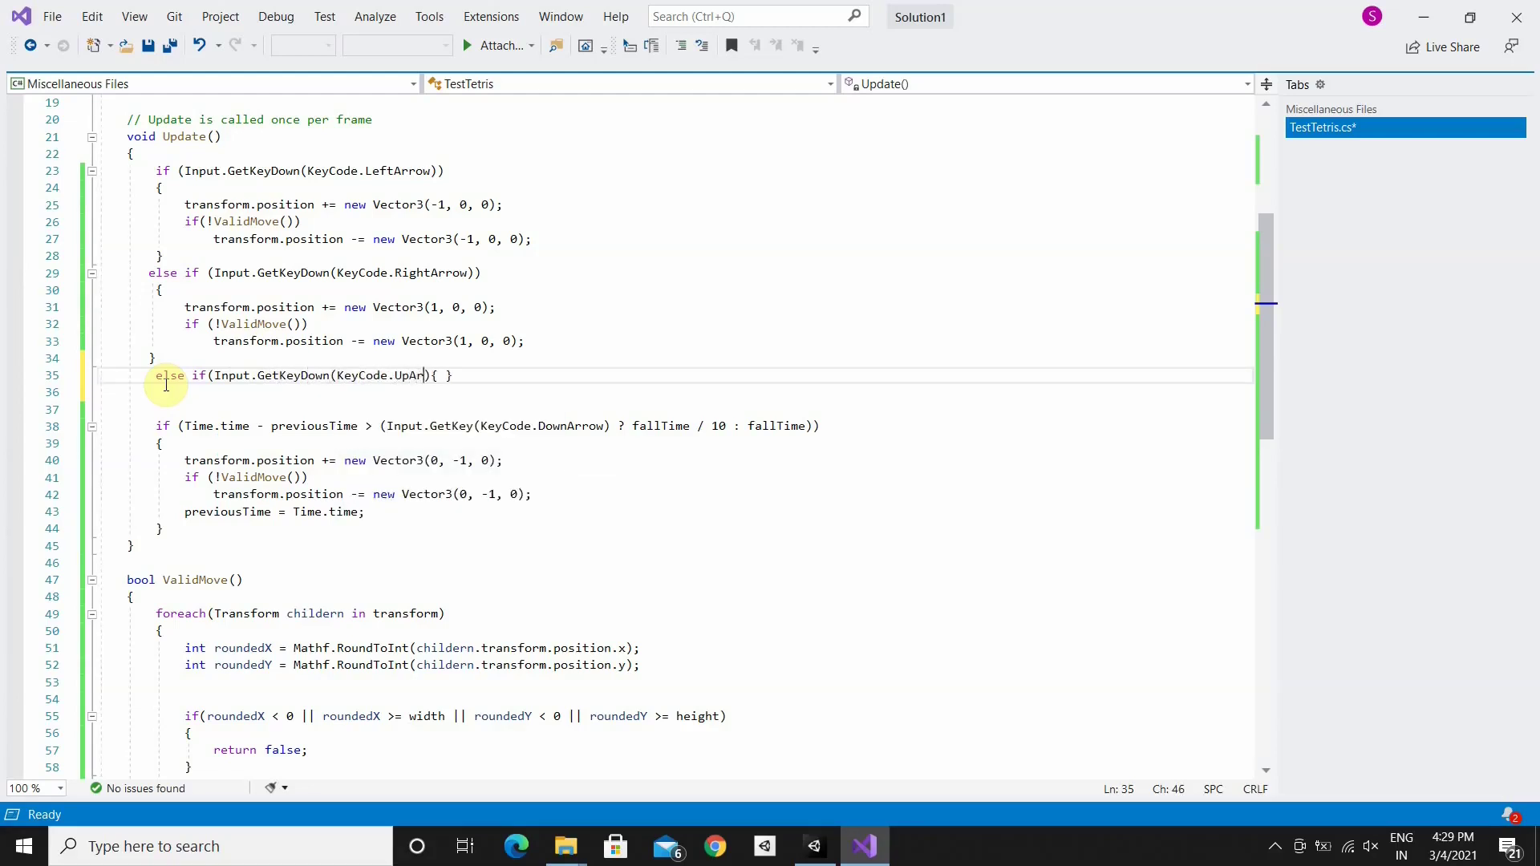
pyautogui.write('row){')
pyautogui.press('Return')
# Fix the UpArrow braces and call transform.RotateArround(rotationPoint, new Vector3(0, 0, 1), 90) inside
pyautogui.click(471, 377)
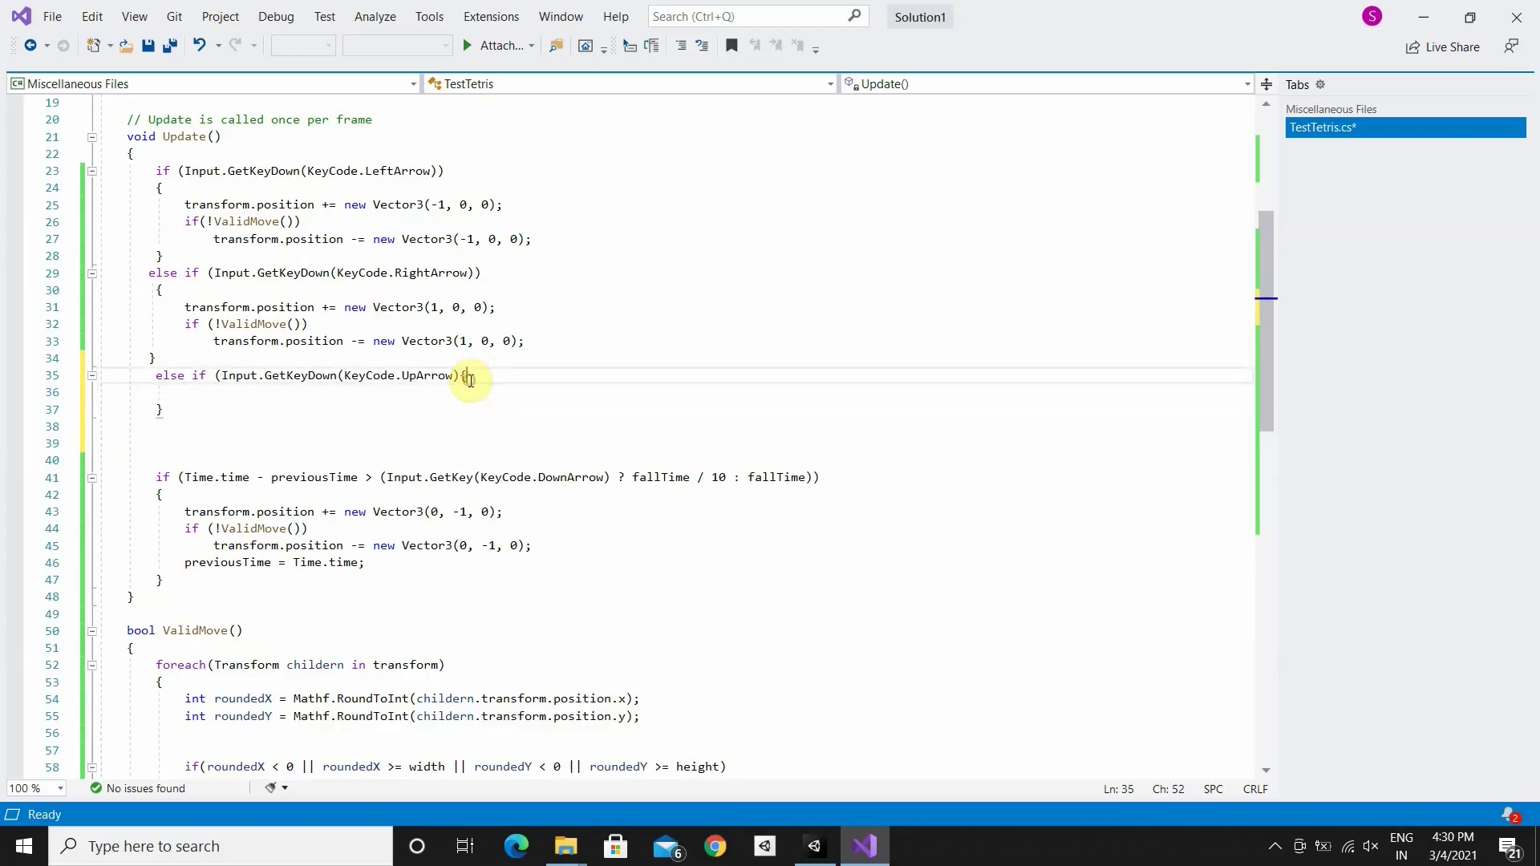
pyautogui.press('BackSpace')
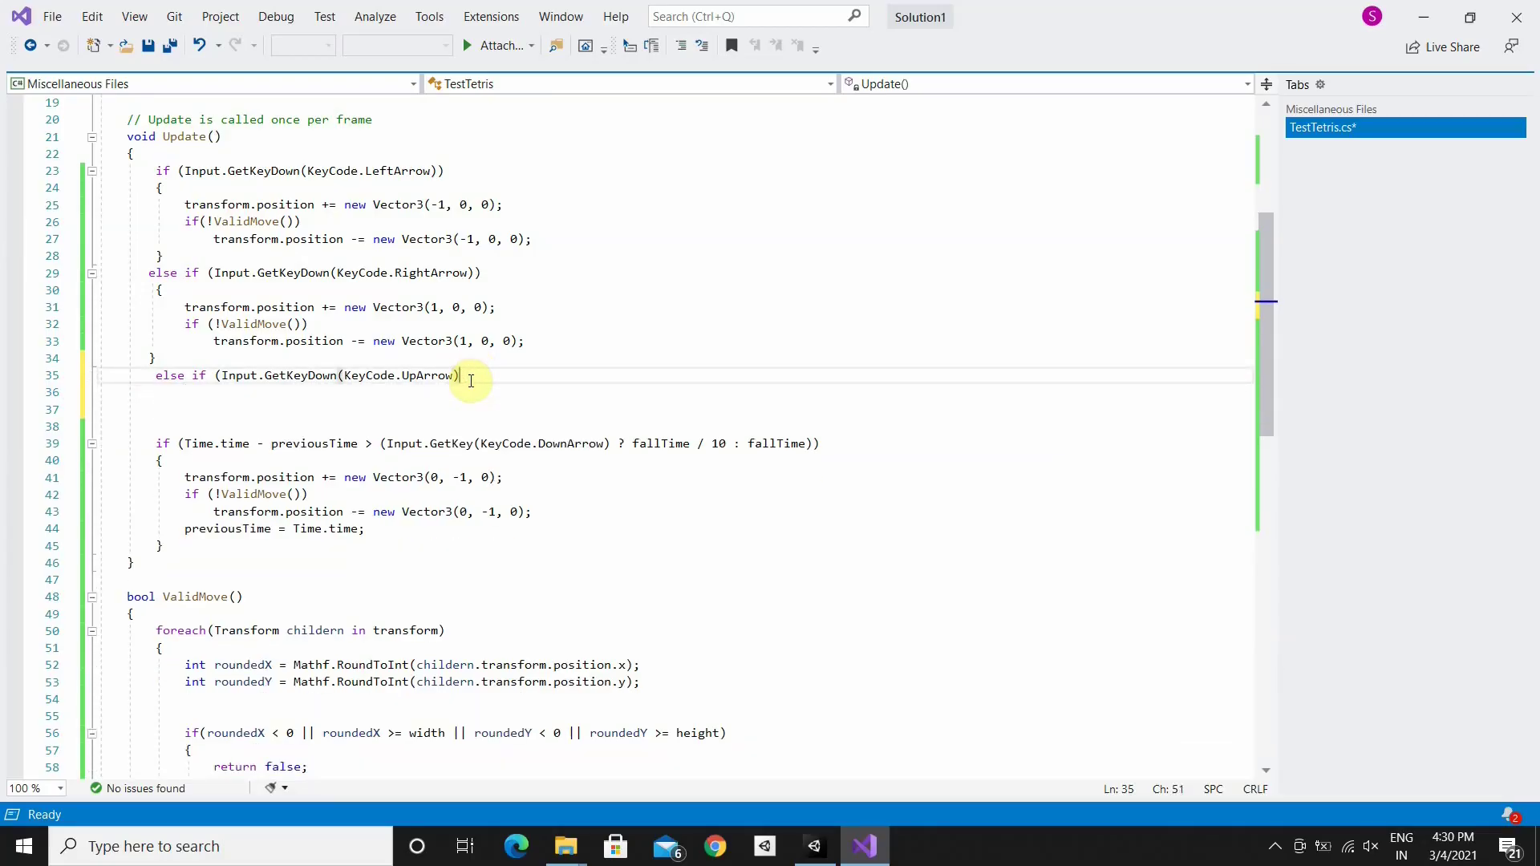
pyautogui.write(')')
pyautogui.write(' {')
pyautogui.press('Return')
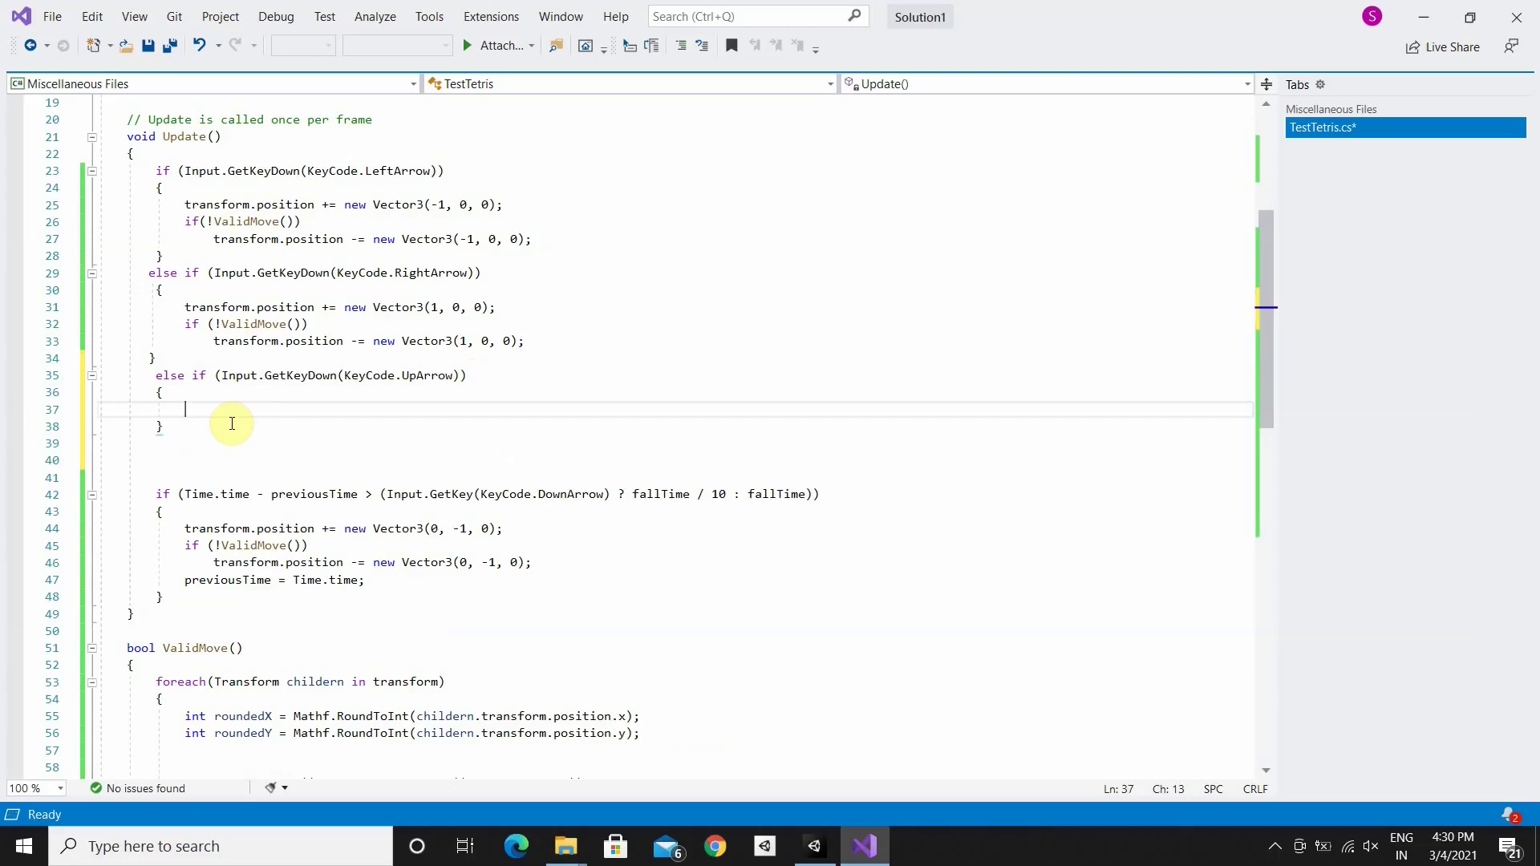
pyautogui.write('tr')
pyautogui.write('nafor')
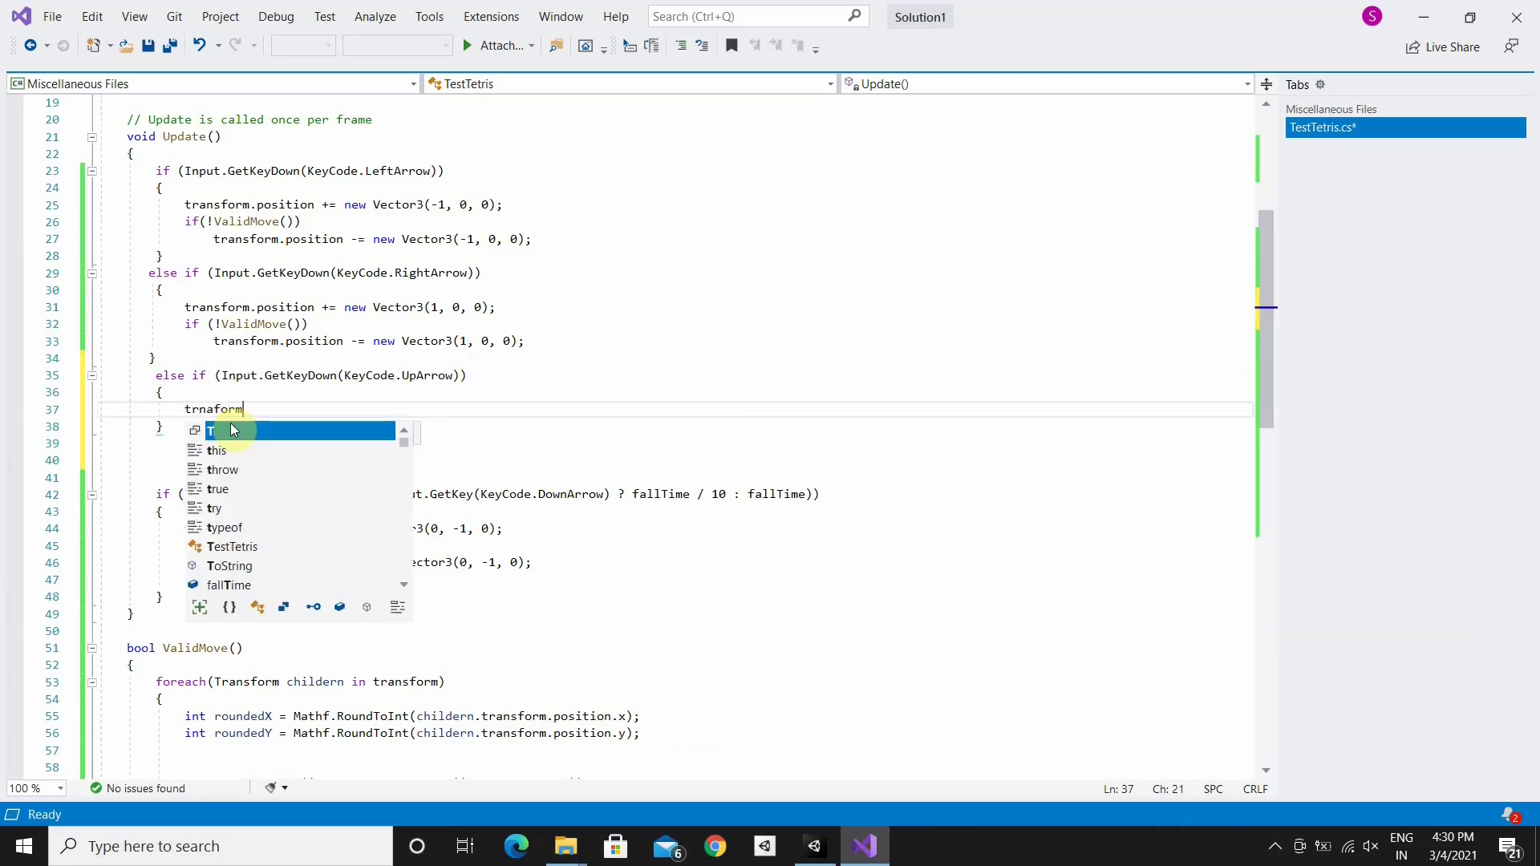
pyautogui.write('m')
pyautogui.press('Escape')
pyautogui.write('.')
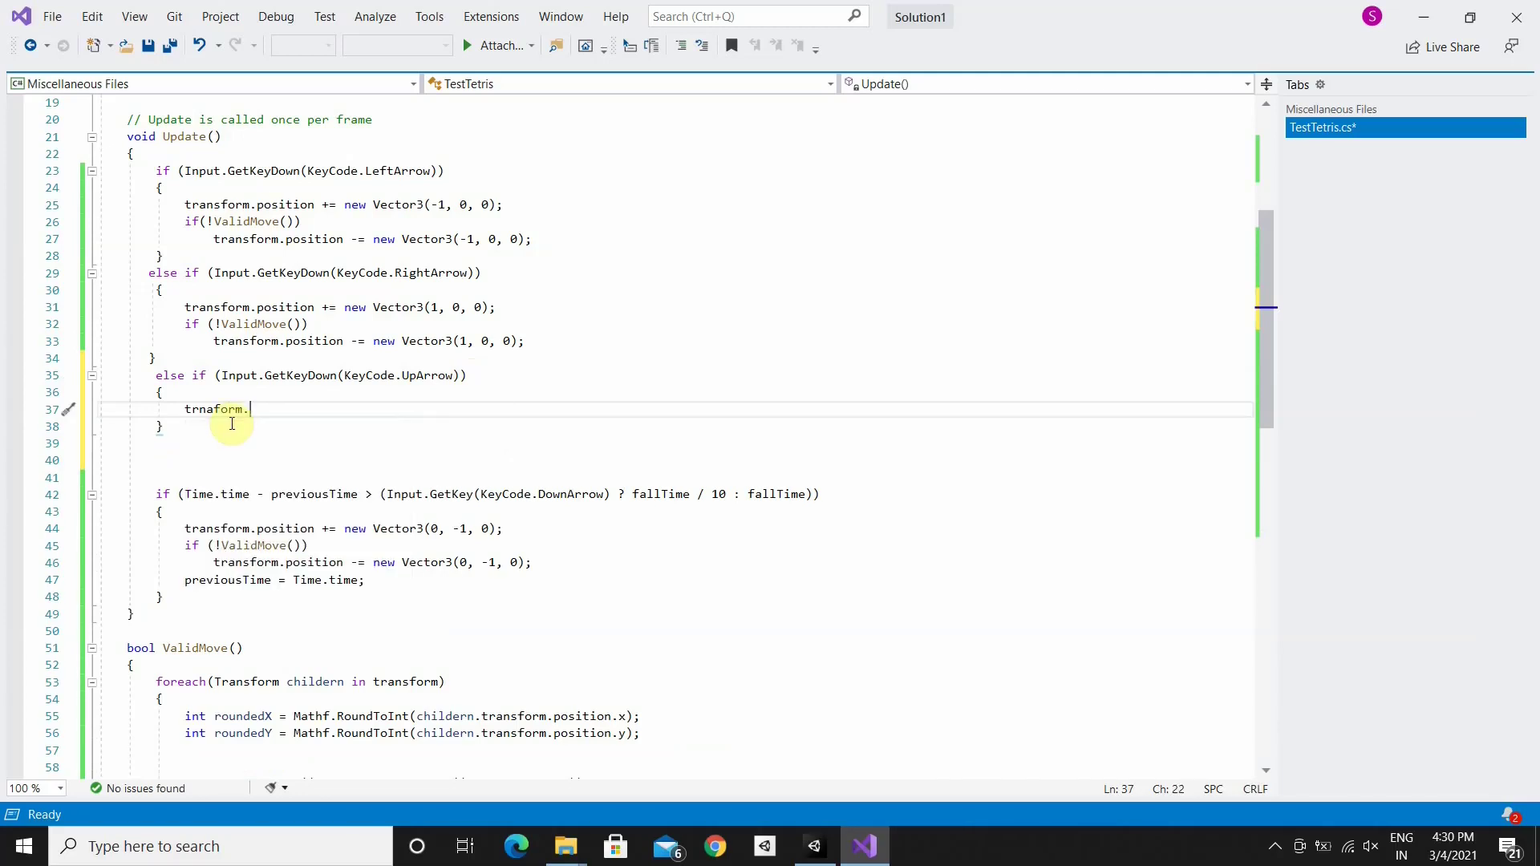
pyautogui.write('Rotation')
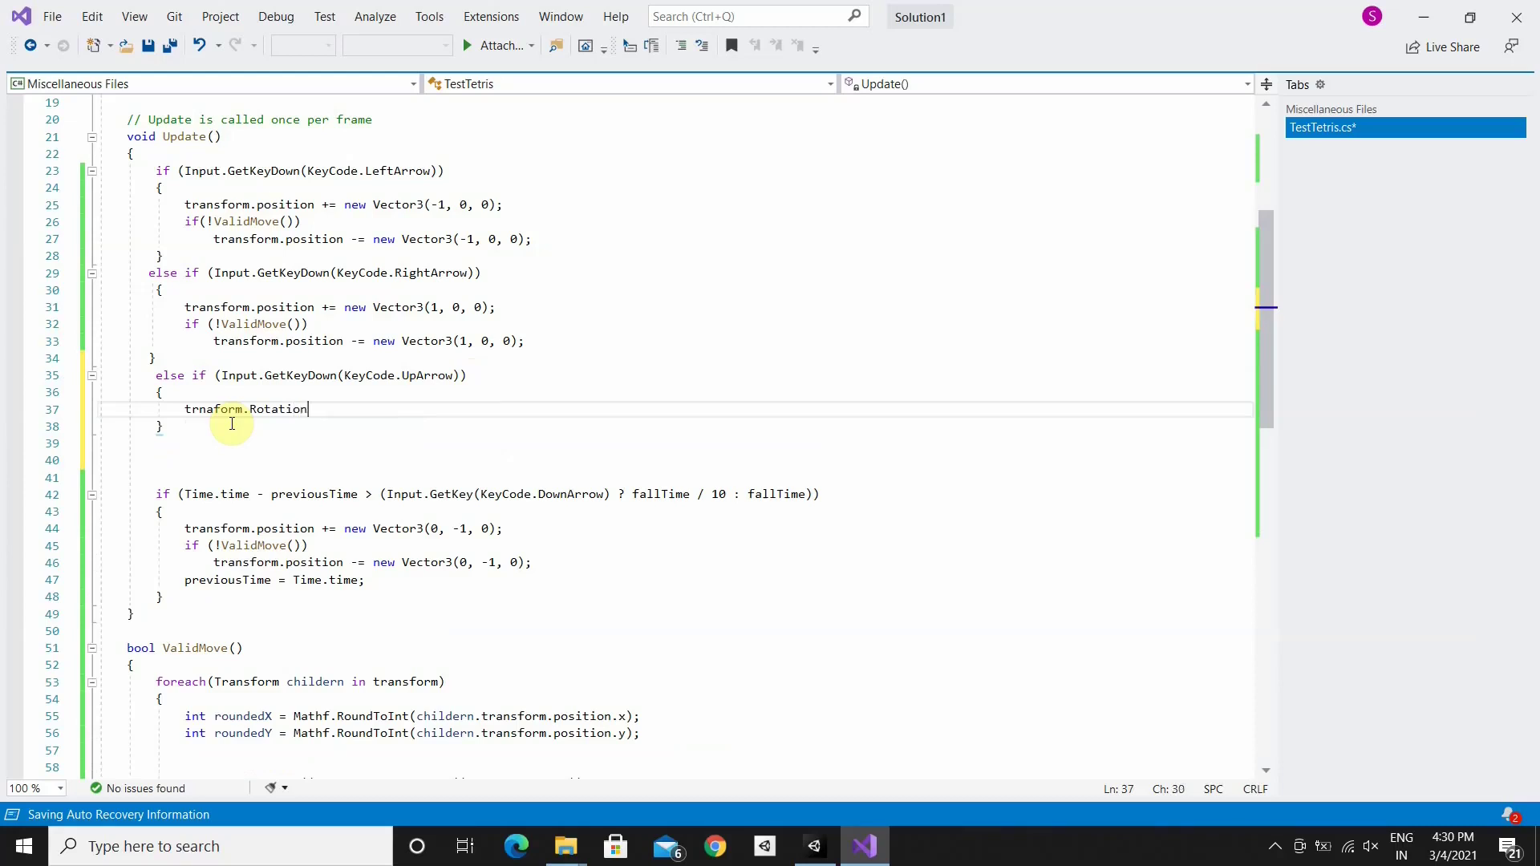
pyautogui.press('BackSpace')
pyautogui.press('BackSpace')
pyautogui.press('BackSpace')
pyautogui.write('e')
pyautogui.write('Arround')
pyautogui.write('(')
pyautogui.write('r')
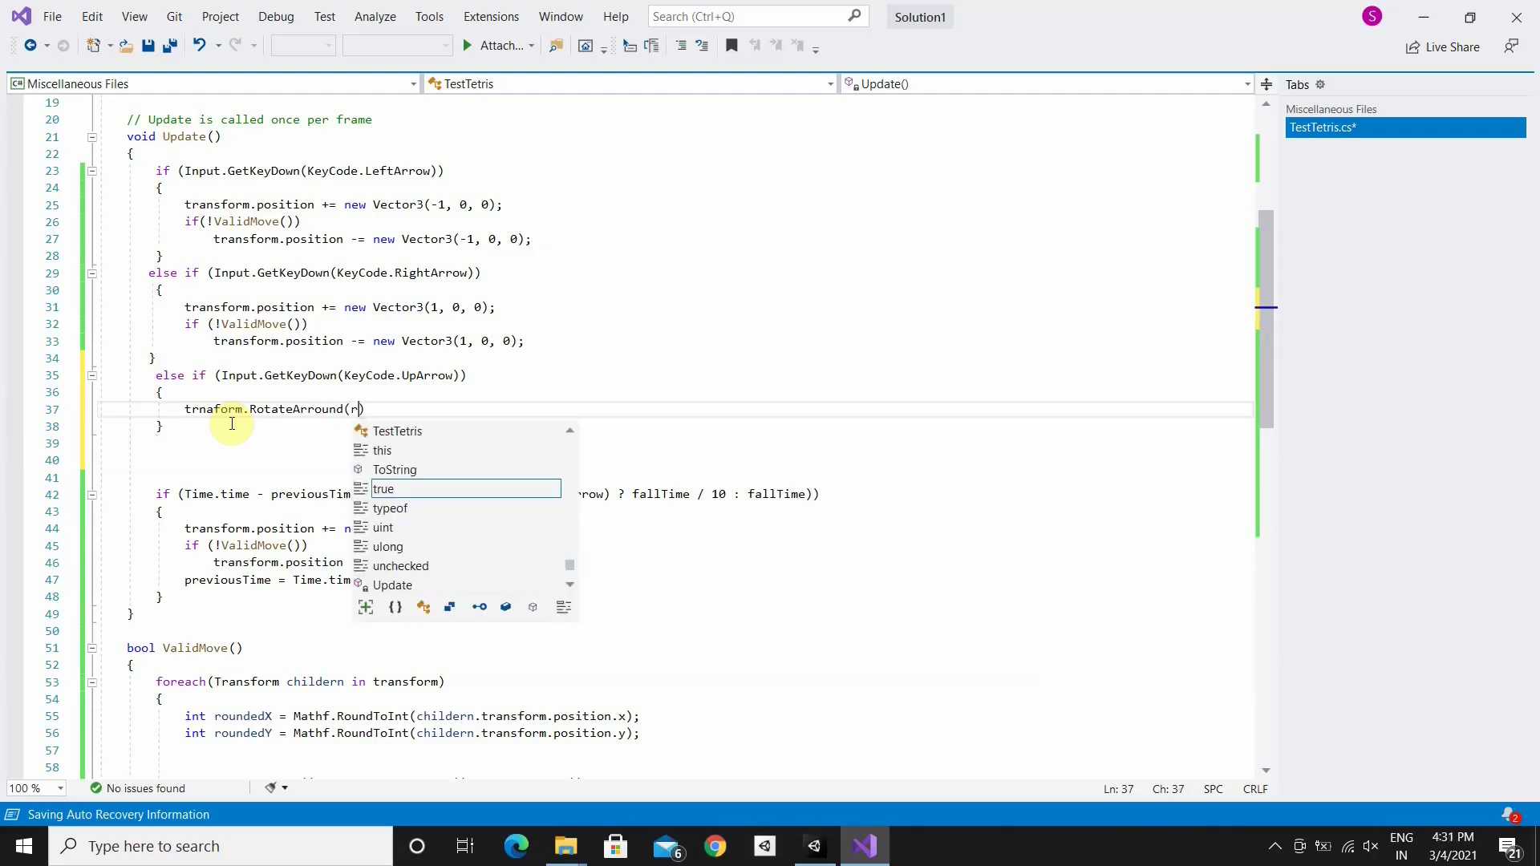
pyautogui.write('otati')
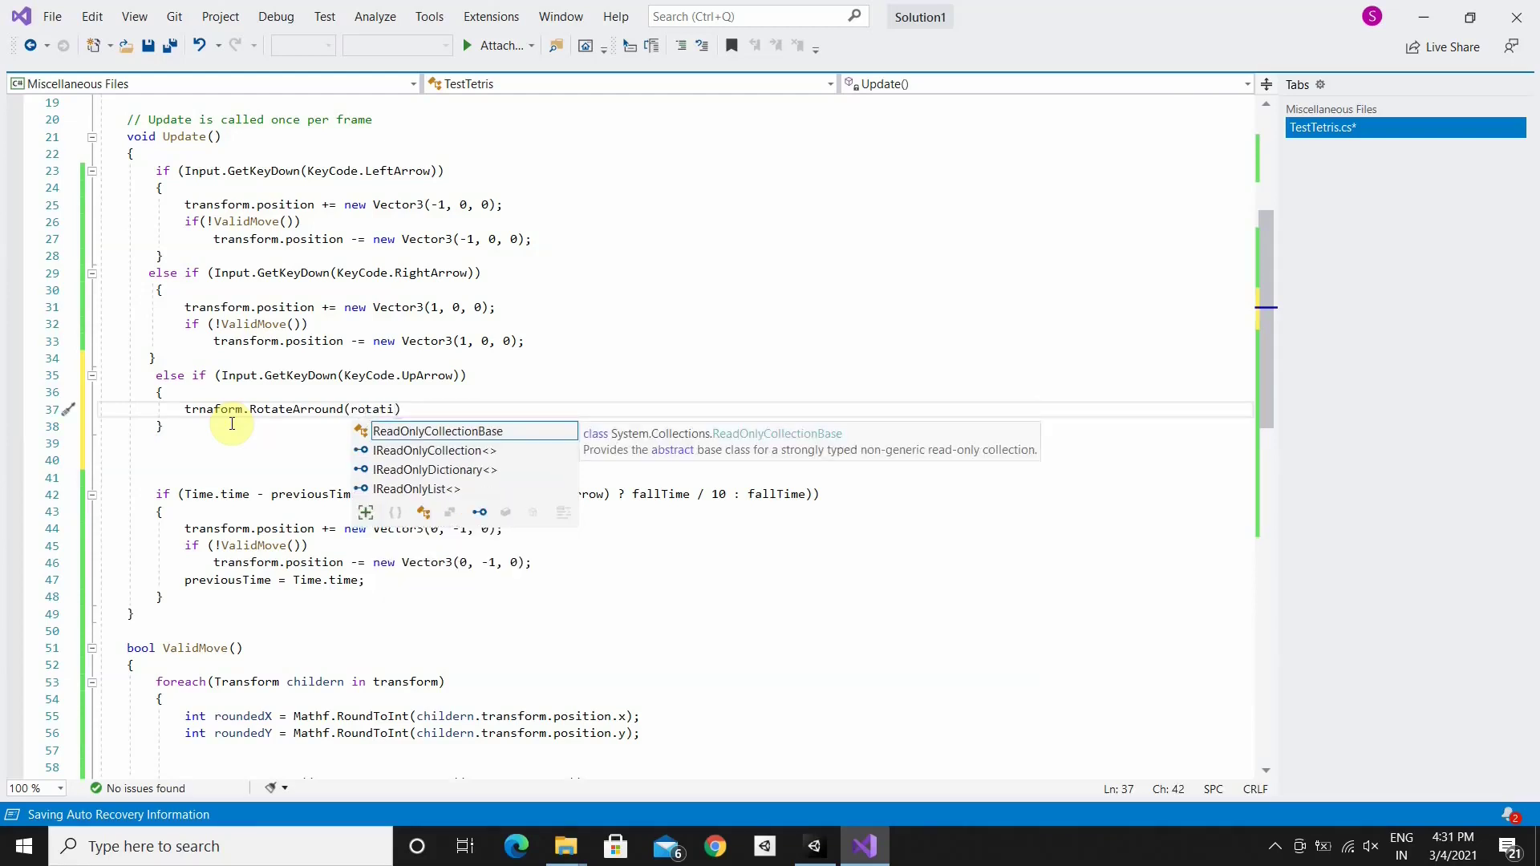
pyautogui.write('onPoint')
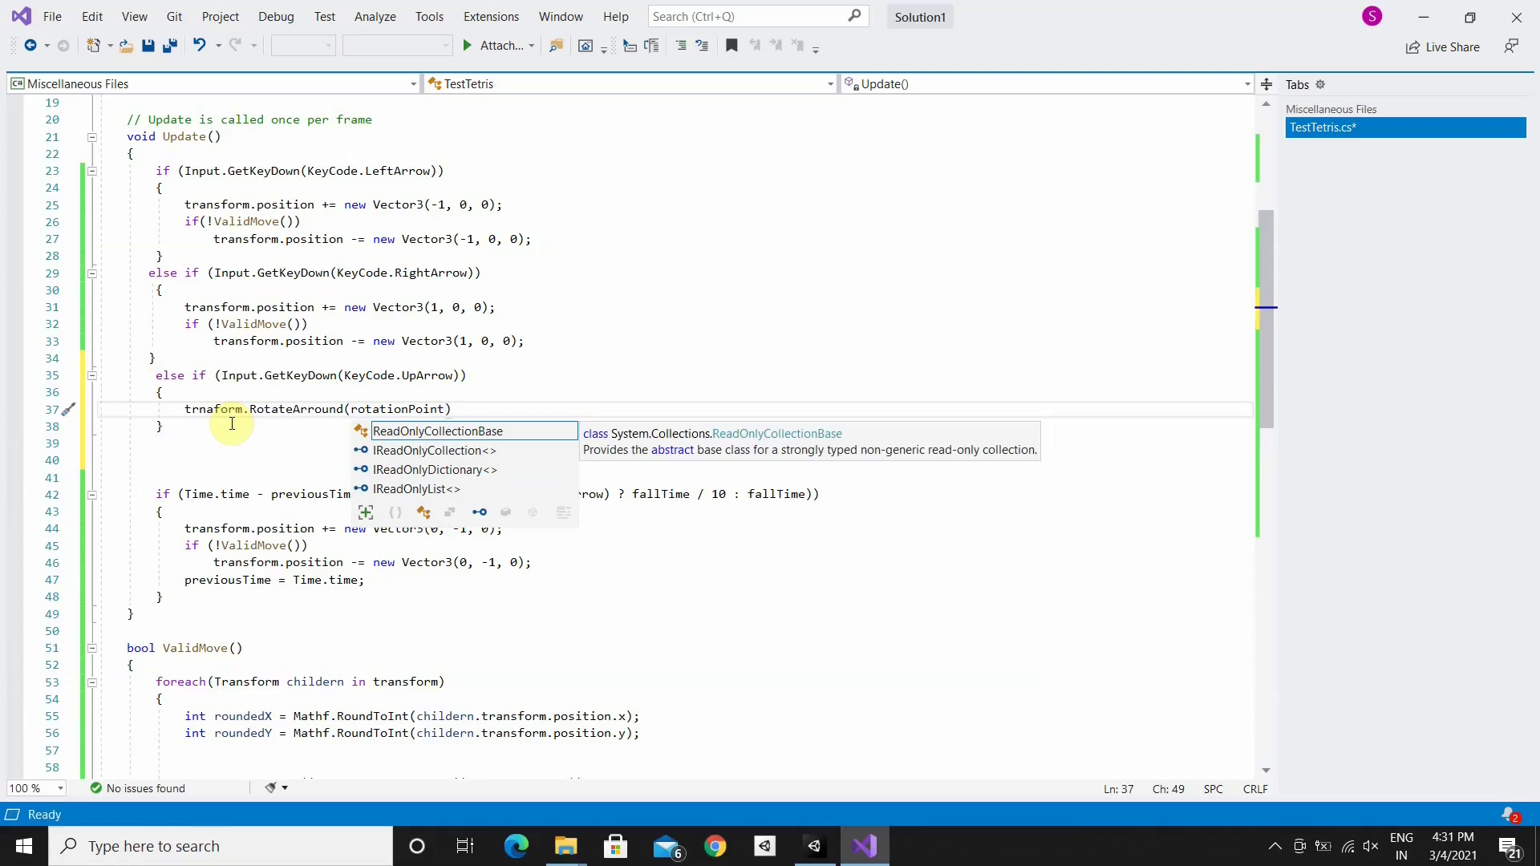
pyautogui.write(', new ')
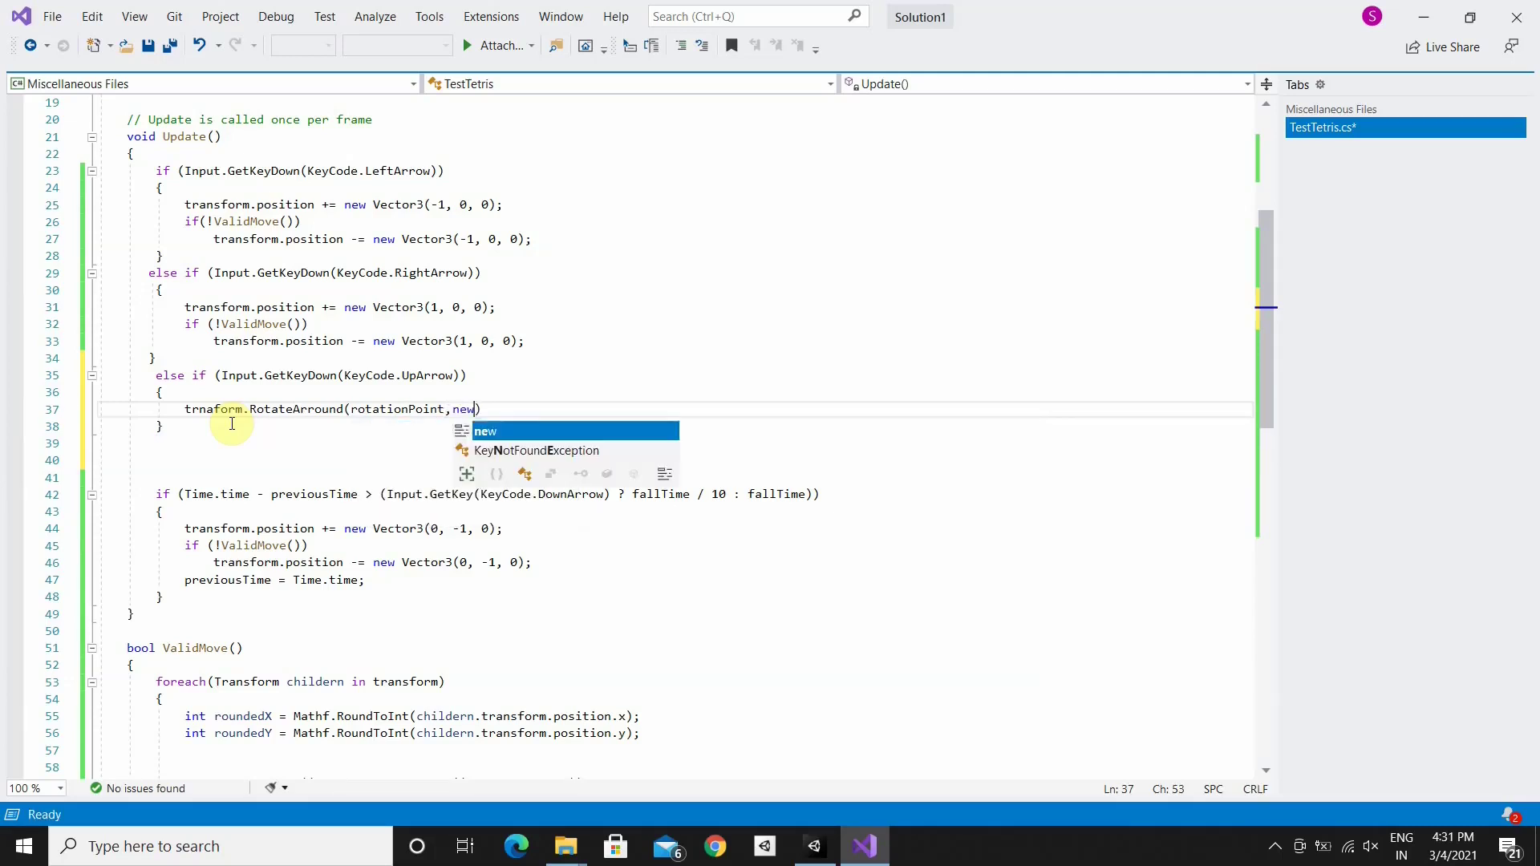
pyautogui.write('Vector')
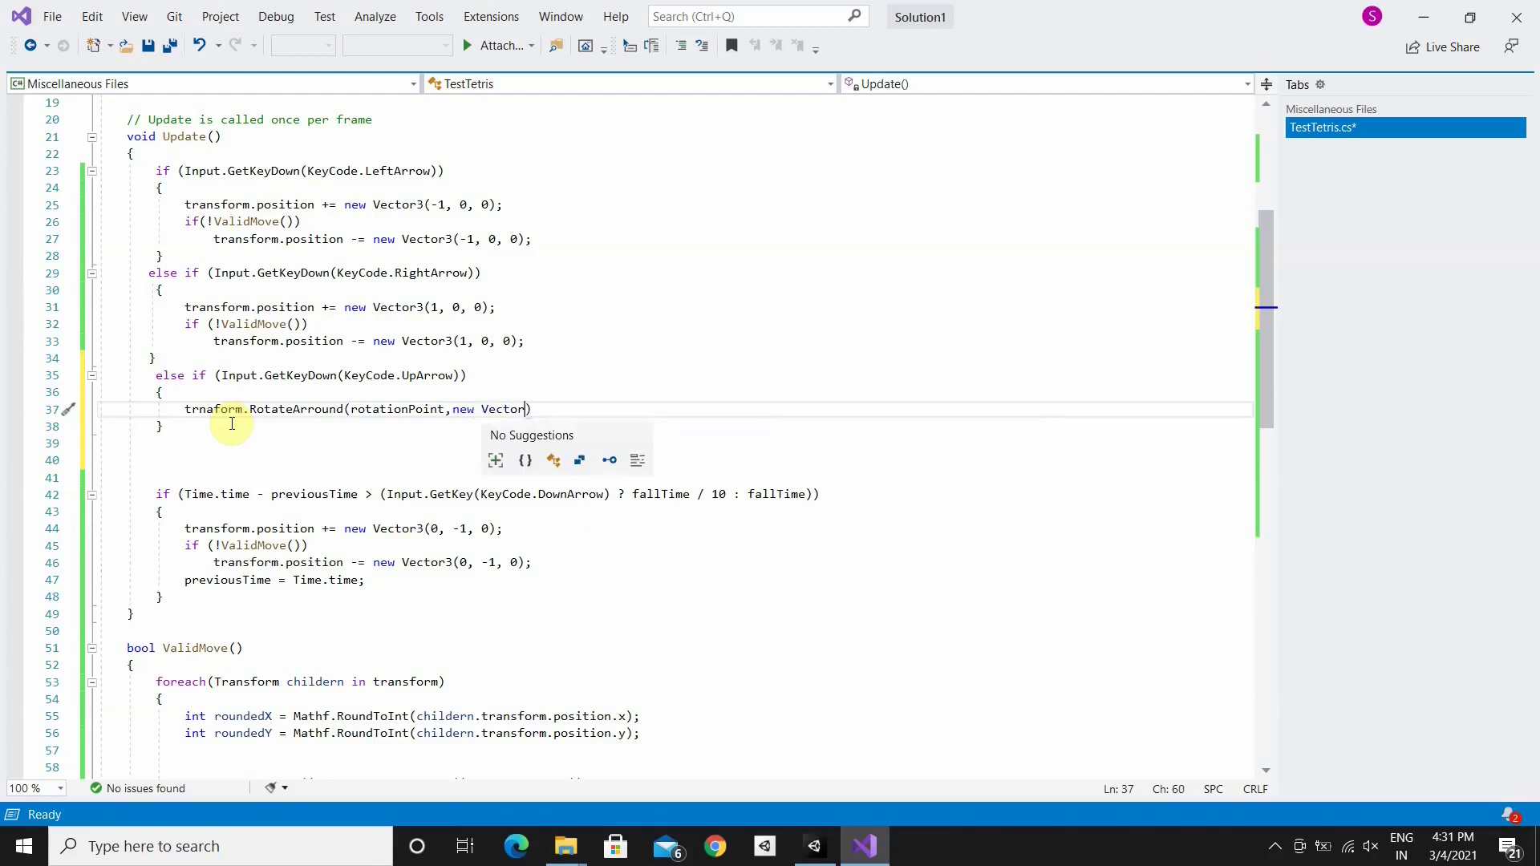
pyautogui.write('3')
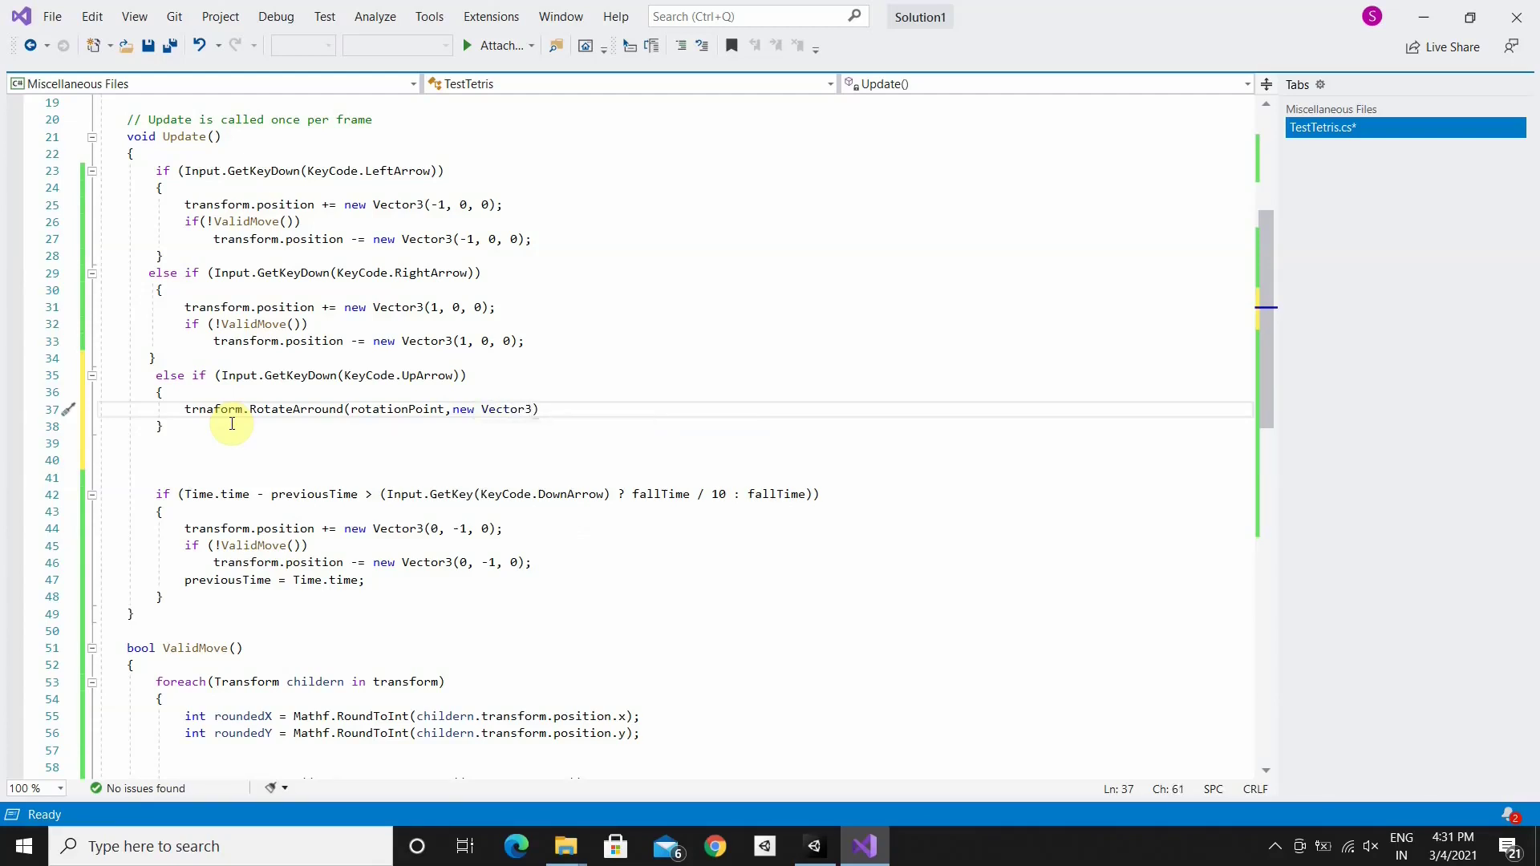
pyautogui.write('(0')
pyautogui.write(', 0, ')
pyautogui.write('1)')
pyautogui.write(', ')
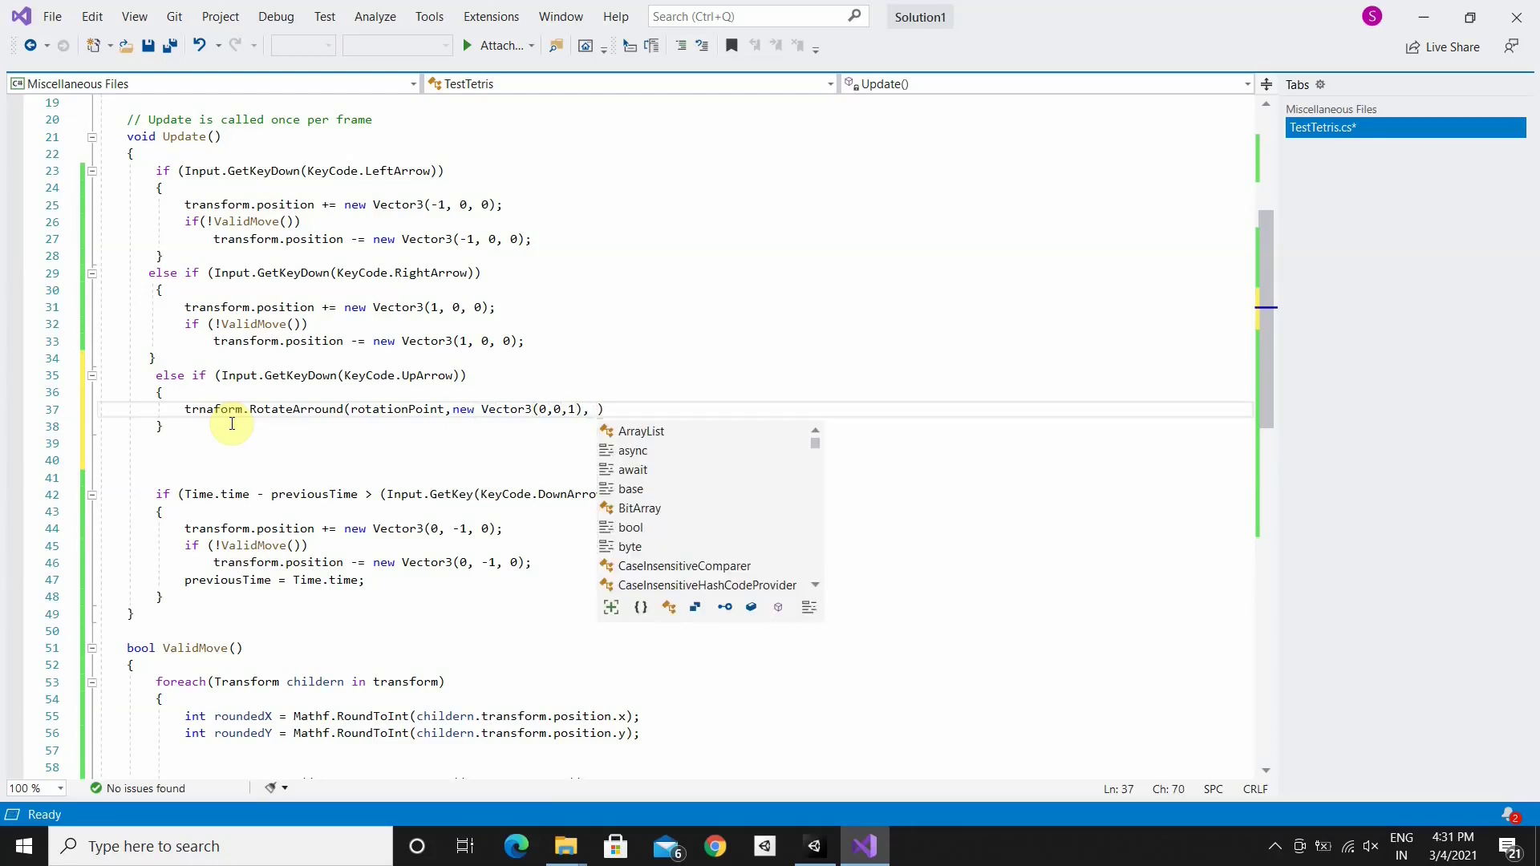
pyautogui.write('90)')
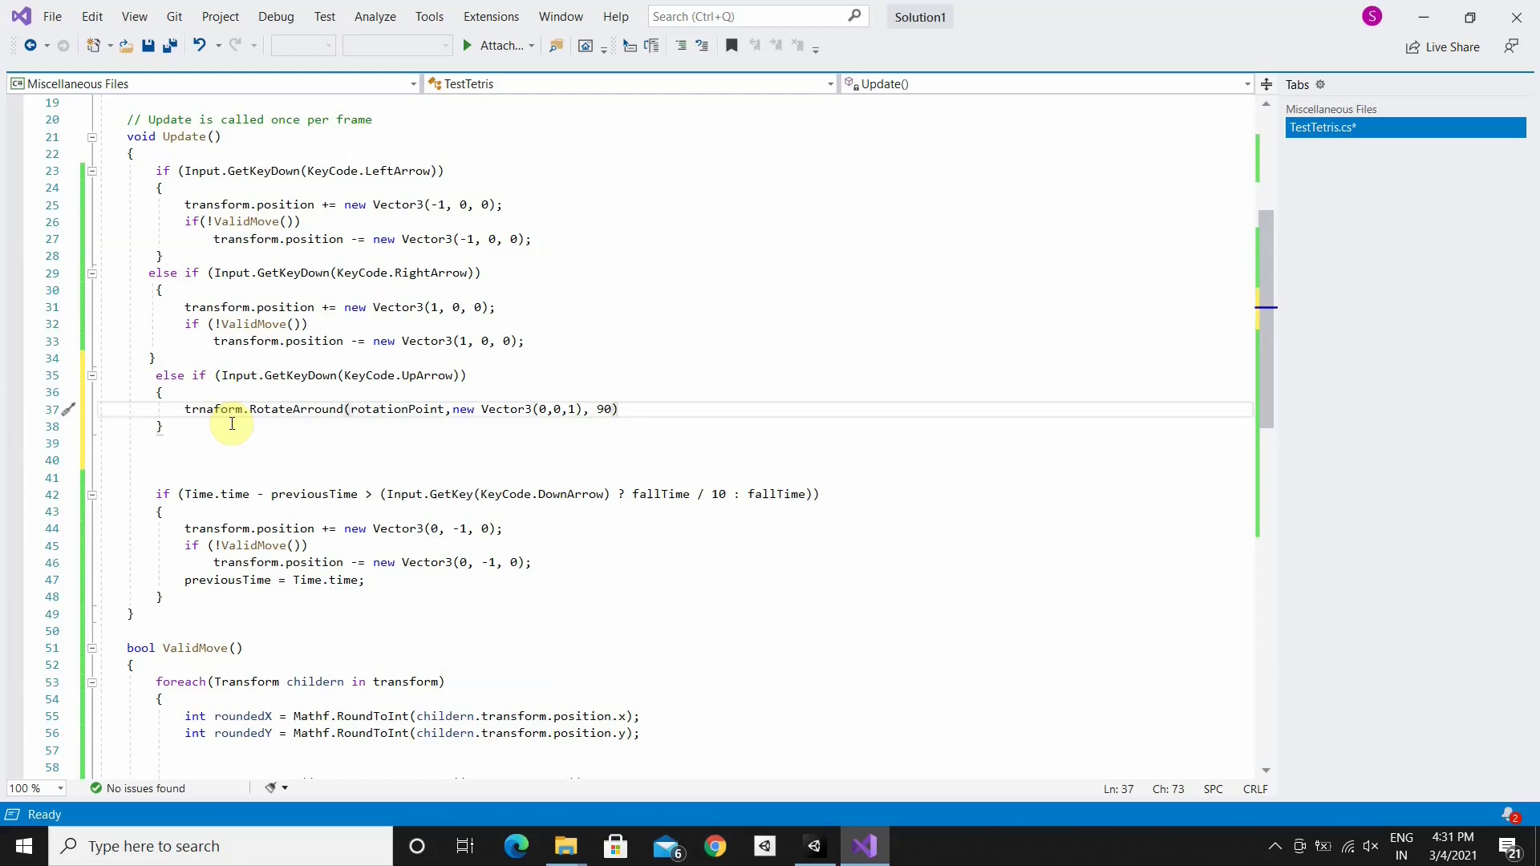
pyautogui.write(';')
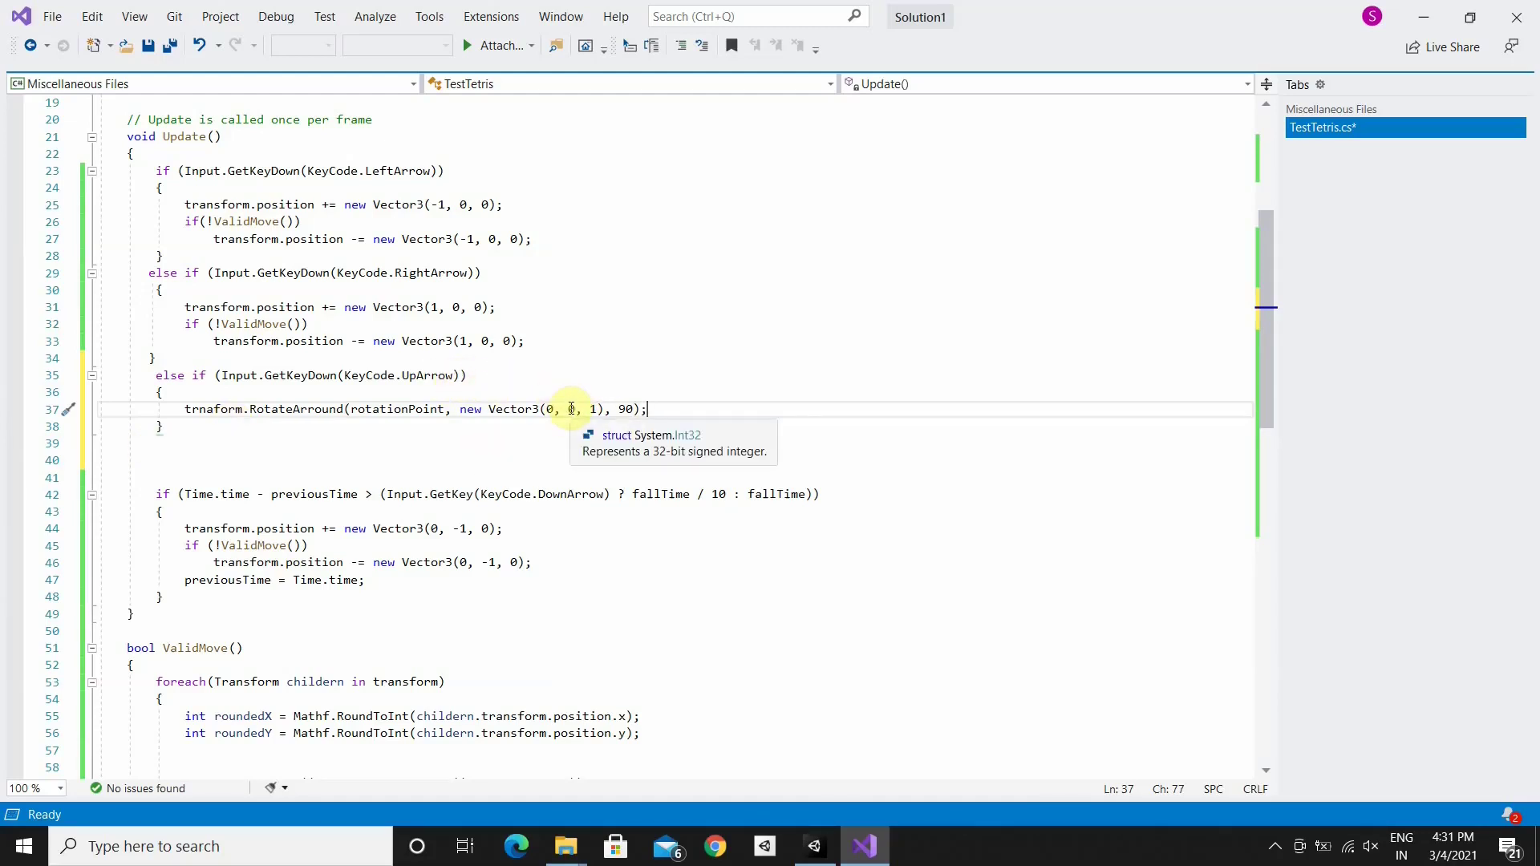
pyautogui.press('Return')
# Add an if(!ValidMove()) check under the rotation, using the copied ValidMove() name
pyautogui.write('if')
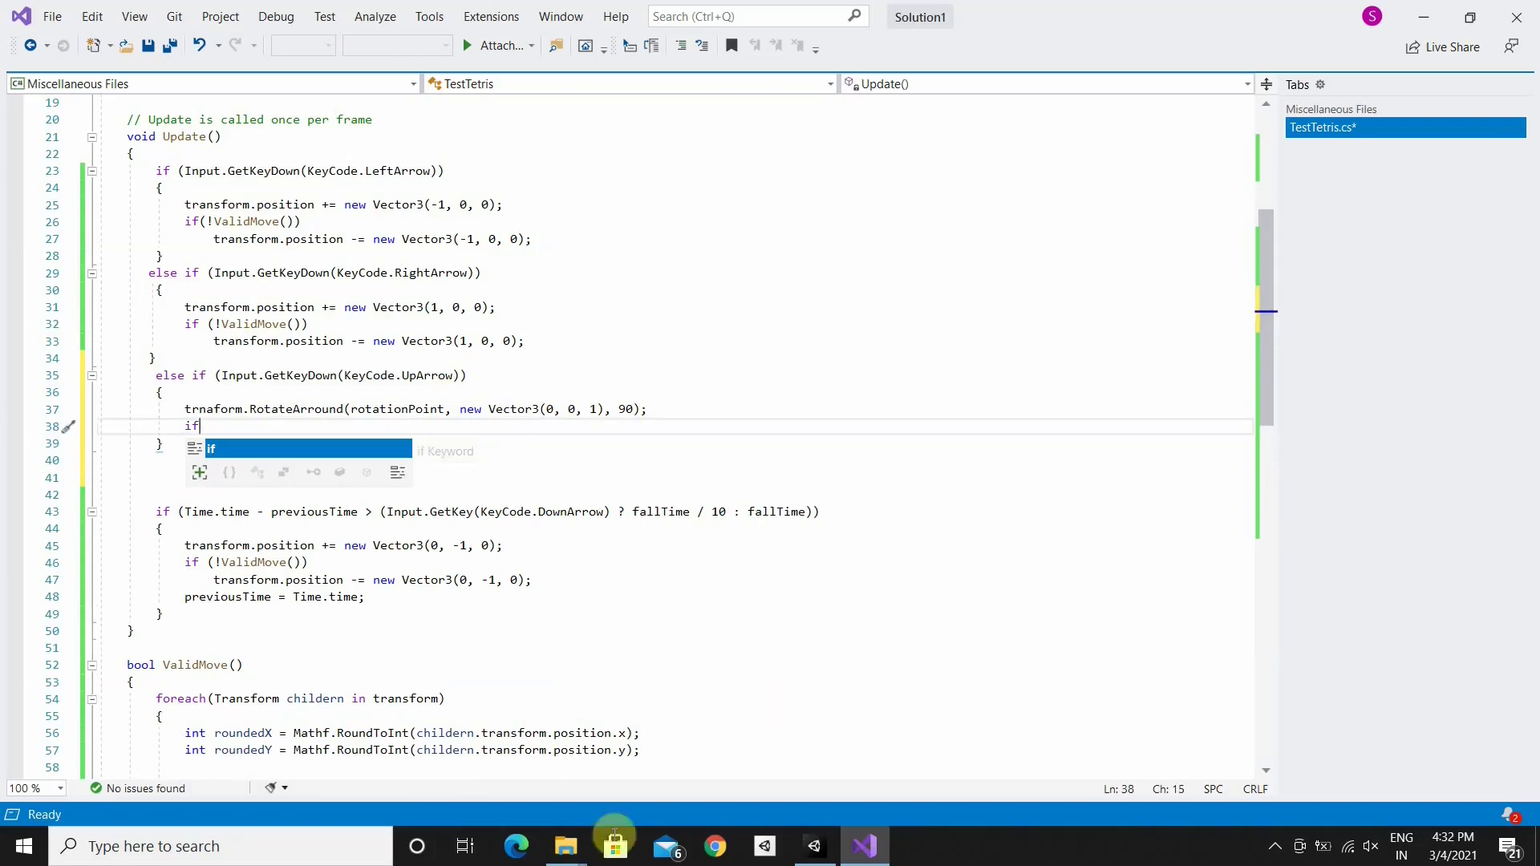
pyautogui.scroll(-1, 428, 696)
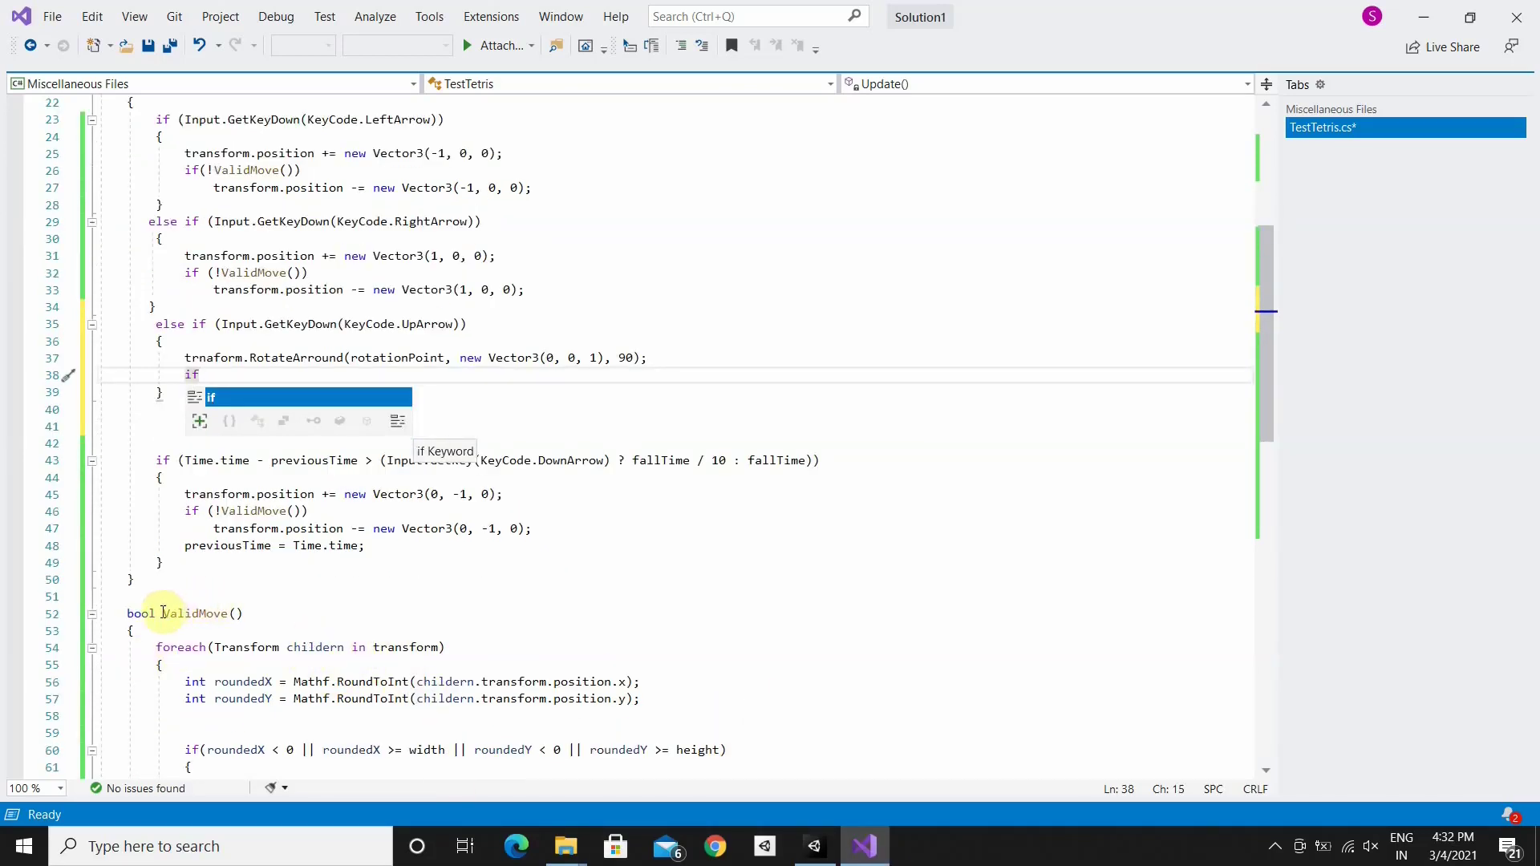
pyautogui.click(164, 614)
pyautogui.moveTo(187, 614); pyautogui.dragTo(241, 614)
pyautogui.hotkey('ctrl', 'c')
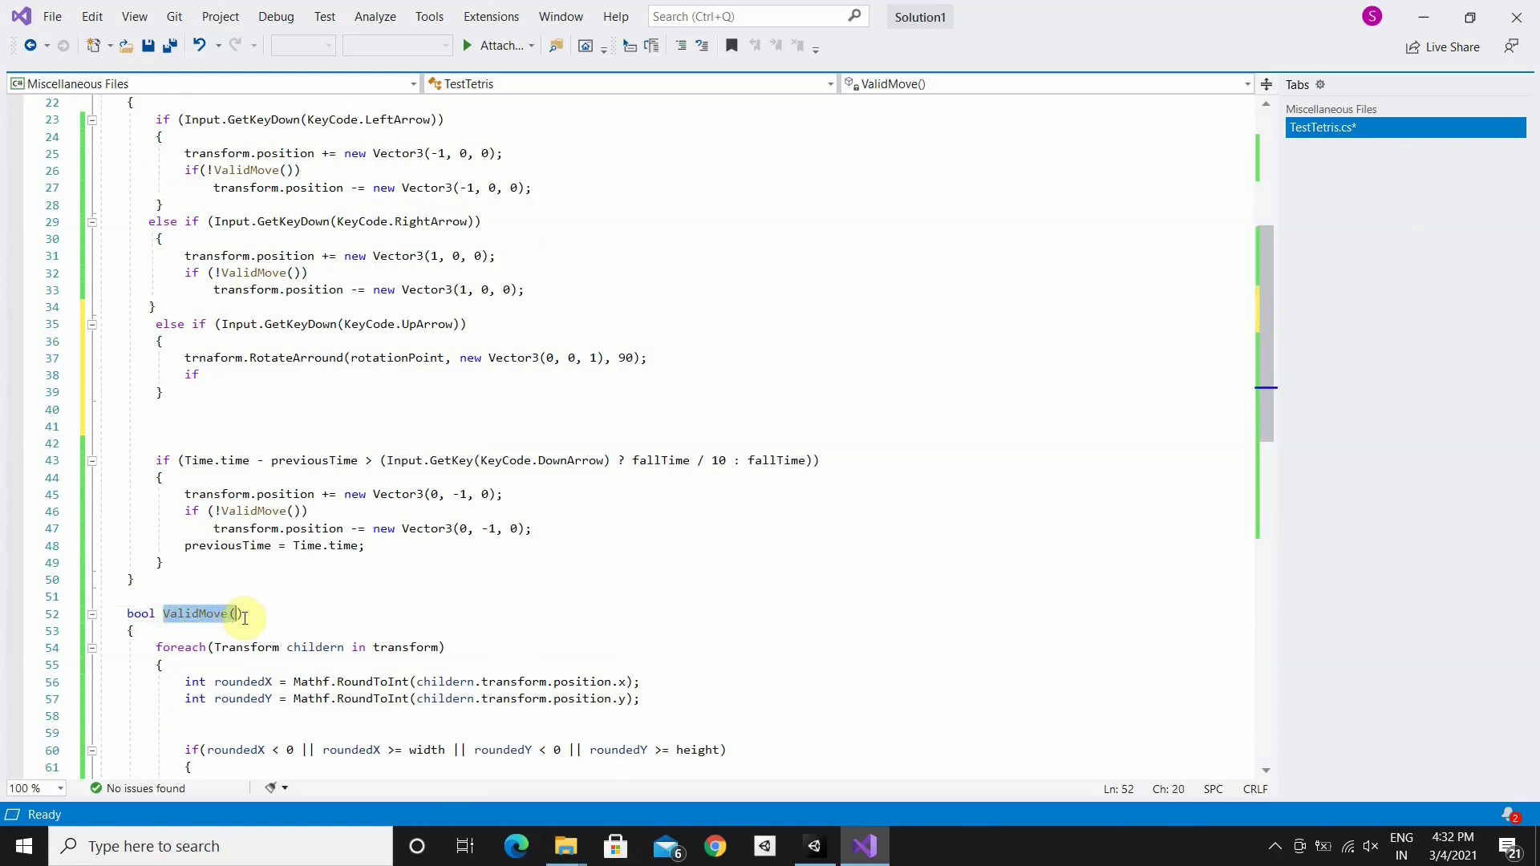
pyautogui.click(223, 373)
pyautogui.write('(')
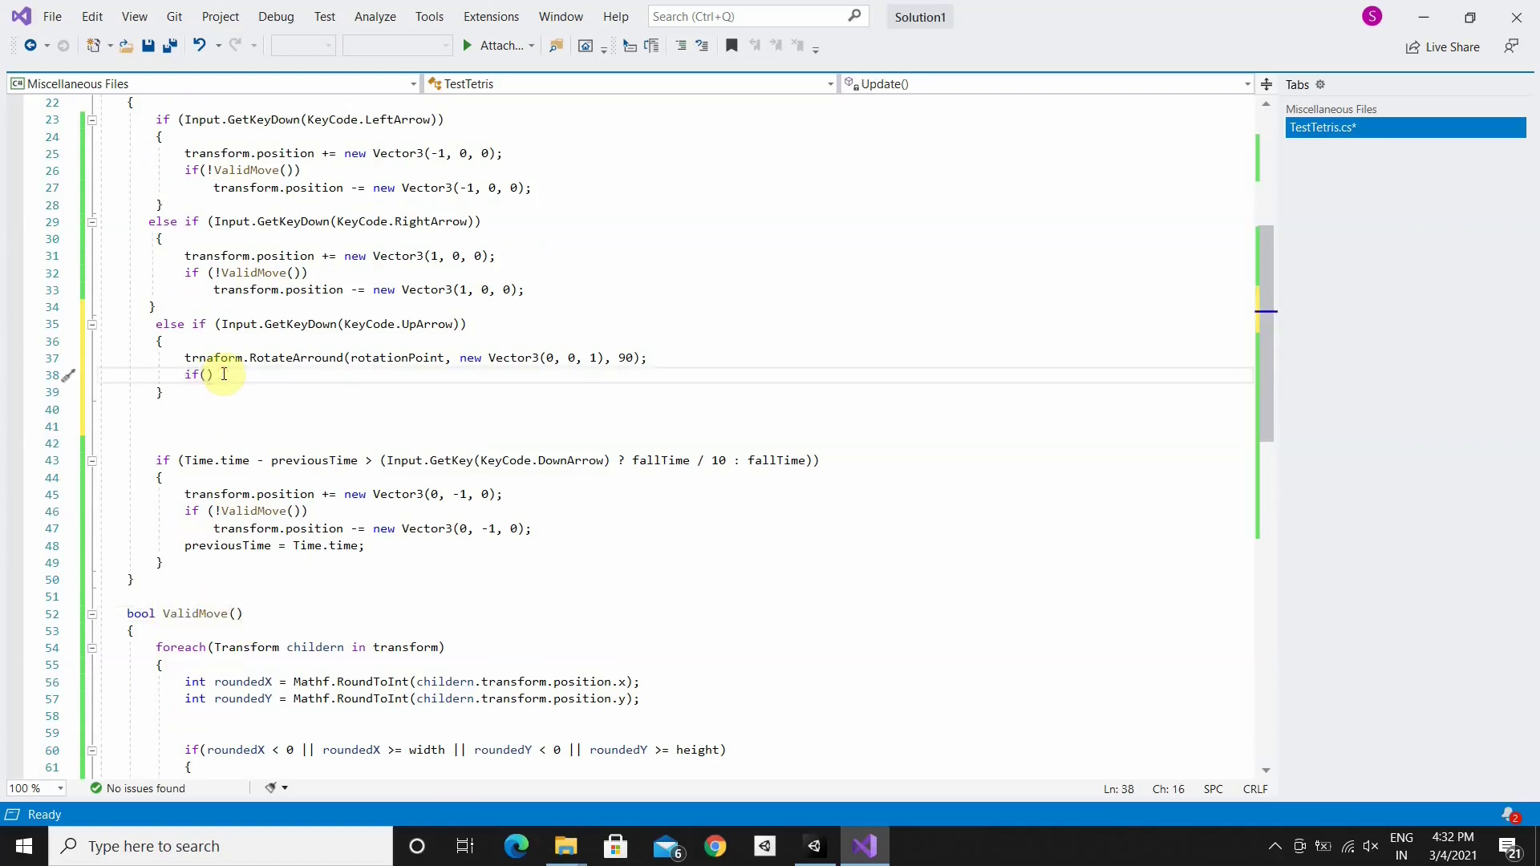
pyautogui.write('!')
pyautogui.hotkey('ctrl', 'v')
pyautogui.press('Return')
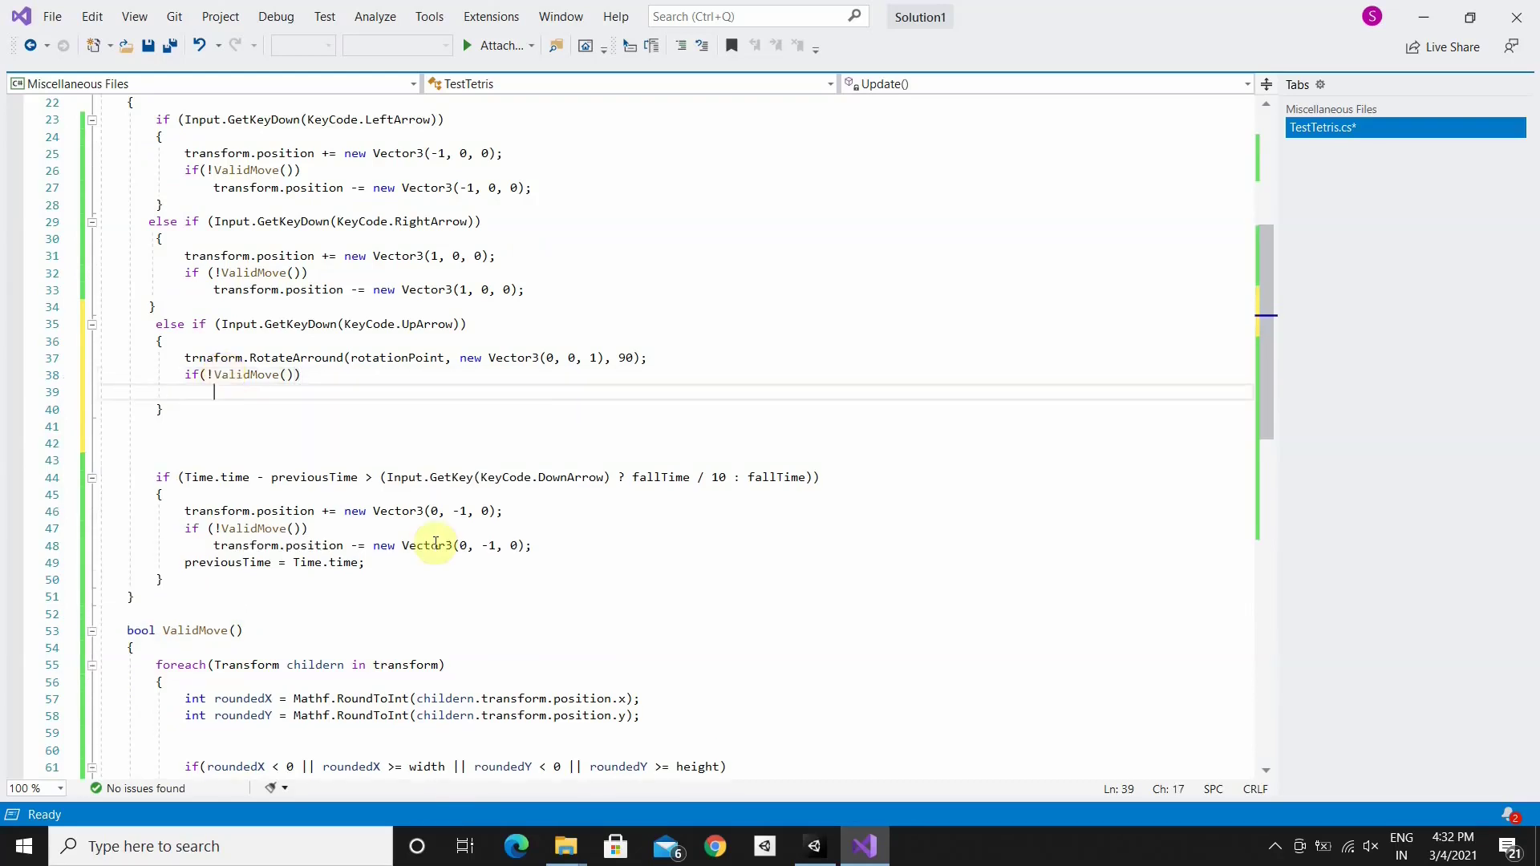
# Fix 'trnaform' to 'transform', copy the rotation into the if body with -90, and save TestTetris.cs
pyautogui.click(215, 358)
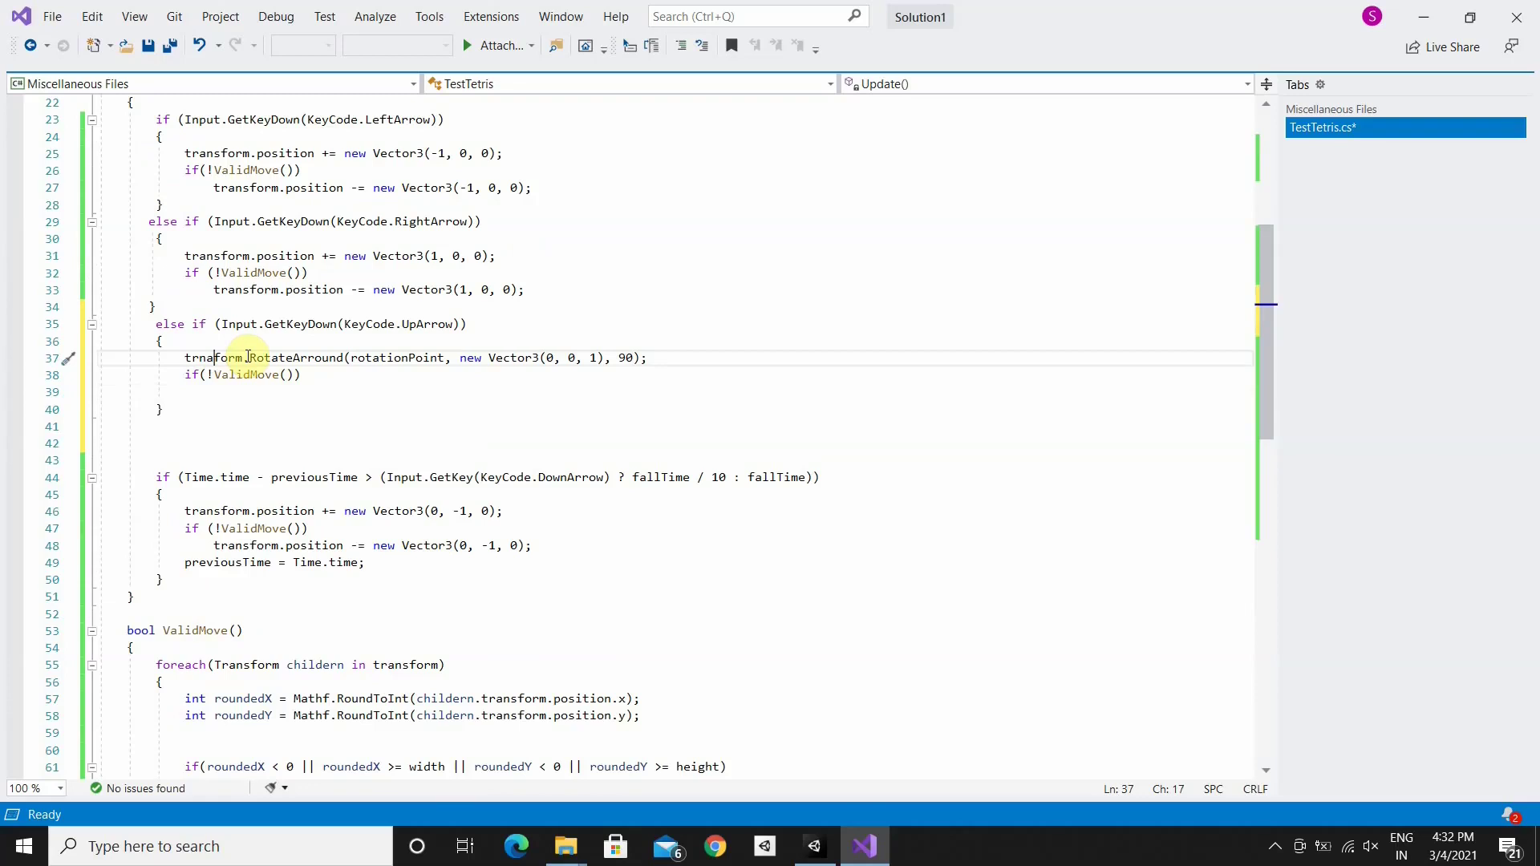
pyautogui.press('BackSpace')
pyautogui.press('BackSpace')
pyautogui.write('ans')
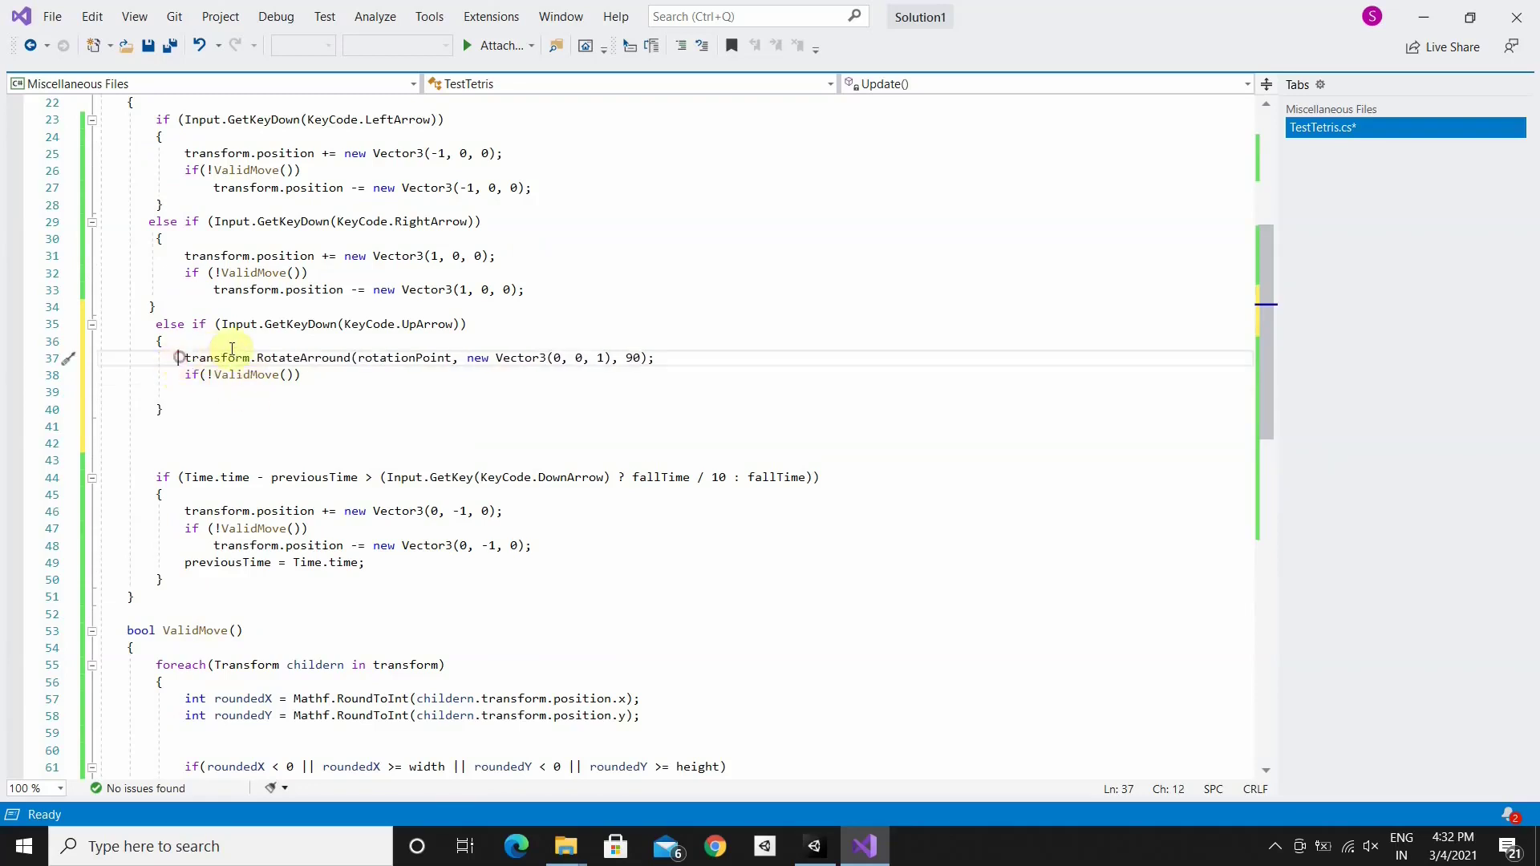
pyautogui.moveTo(179, 358); pyautogui.dragTo(655, 363)
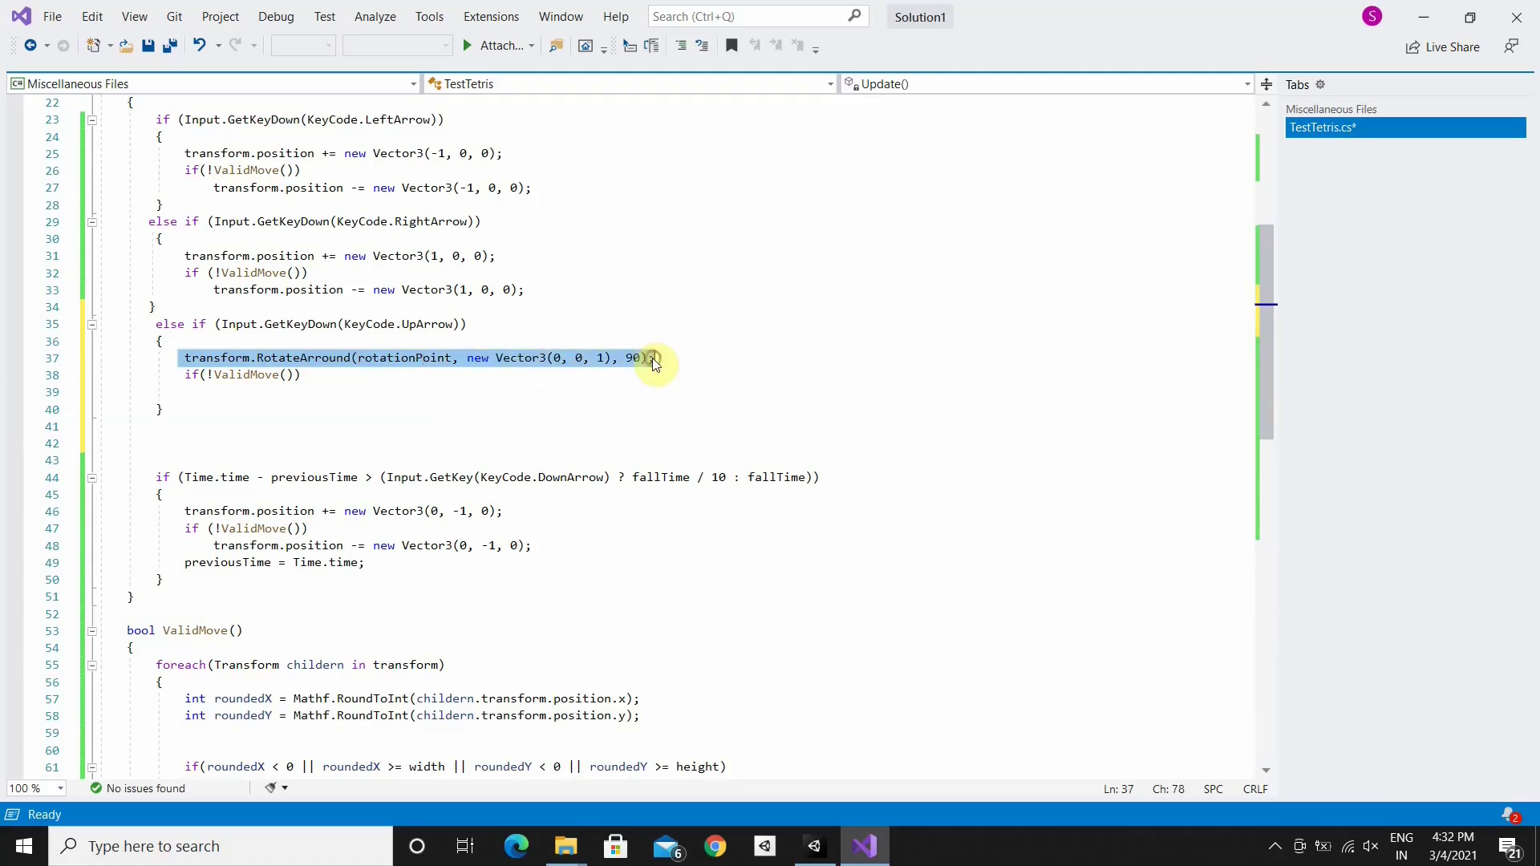
pyautogui.click(269, 392)
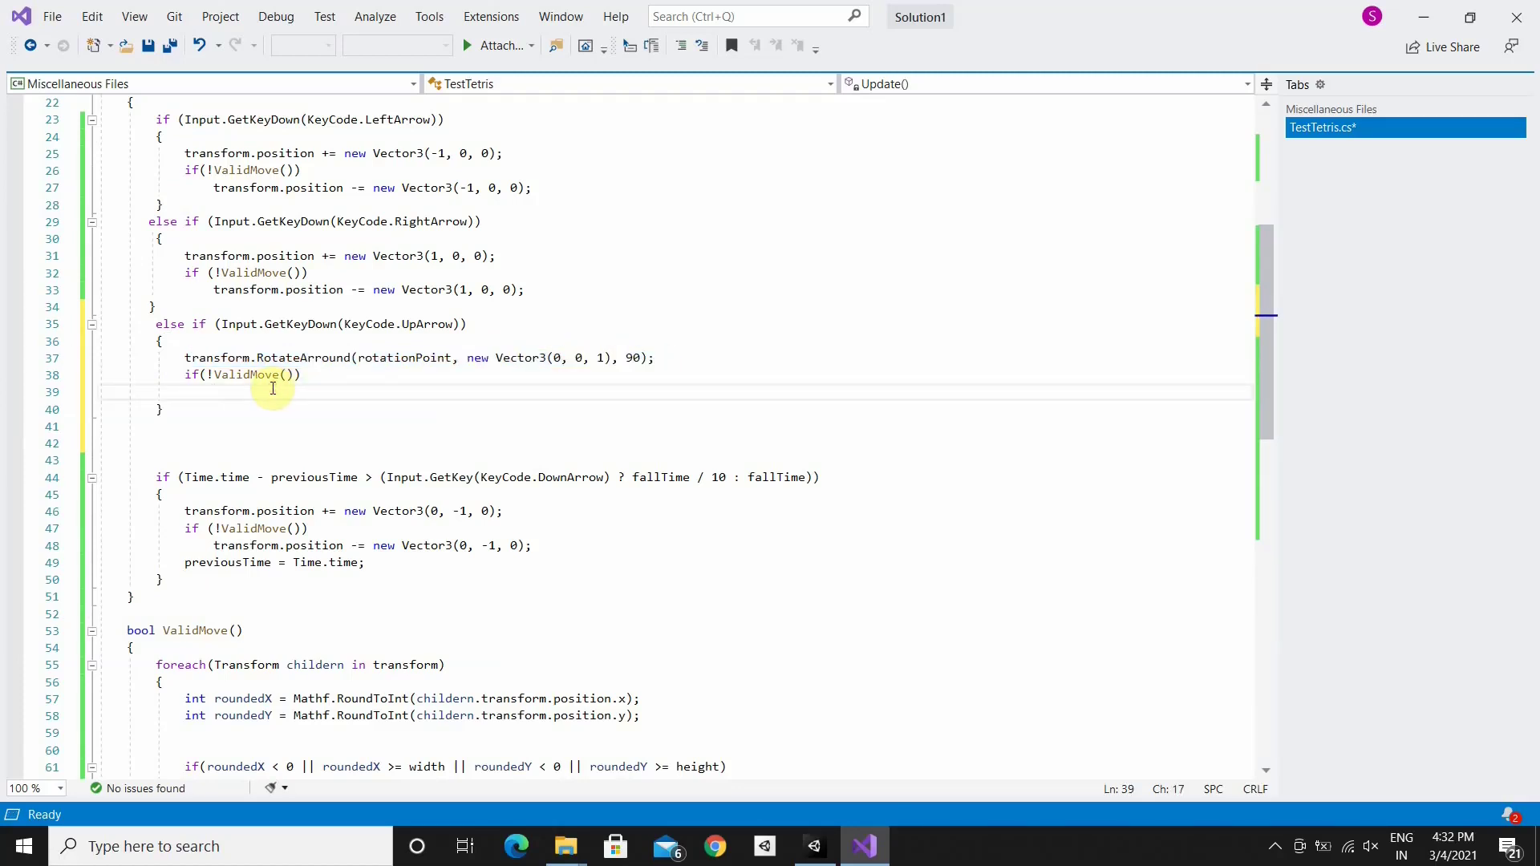
pyautogui.write('transform.RotateArround(rotationPoint, new Vector3(0, 0, 1), 90);')
pyautogui.click(654, 392)
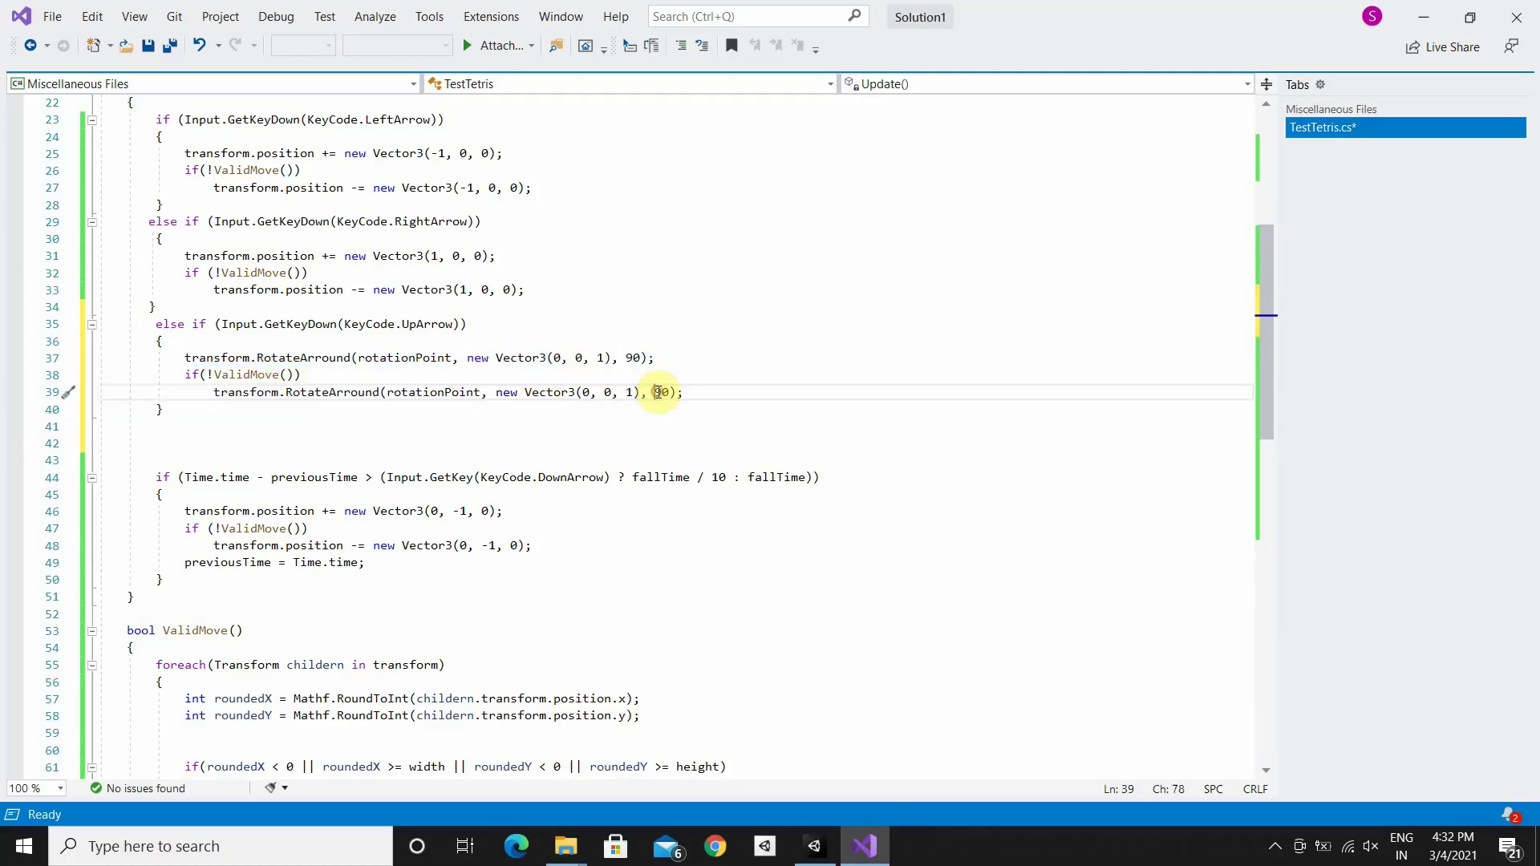
pyautogui.write('-')
pyautogui.hotkey('ctrl', 's')
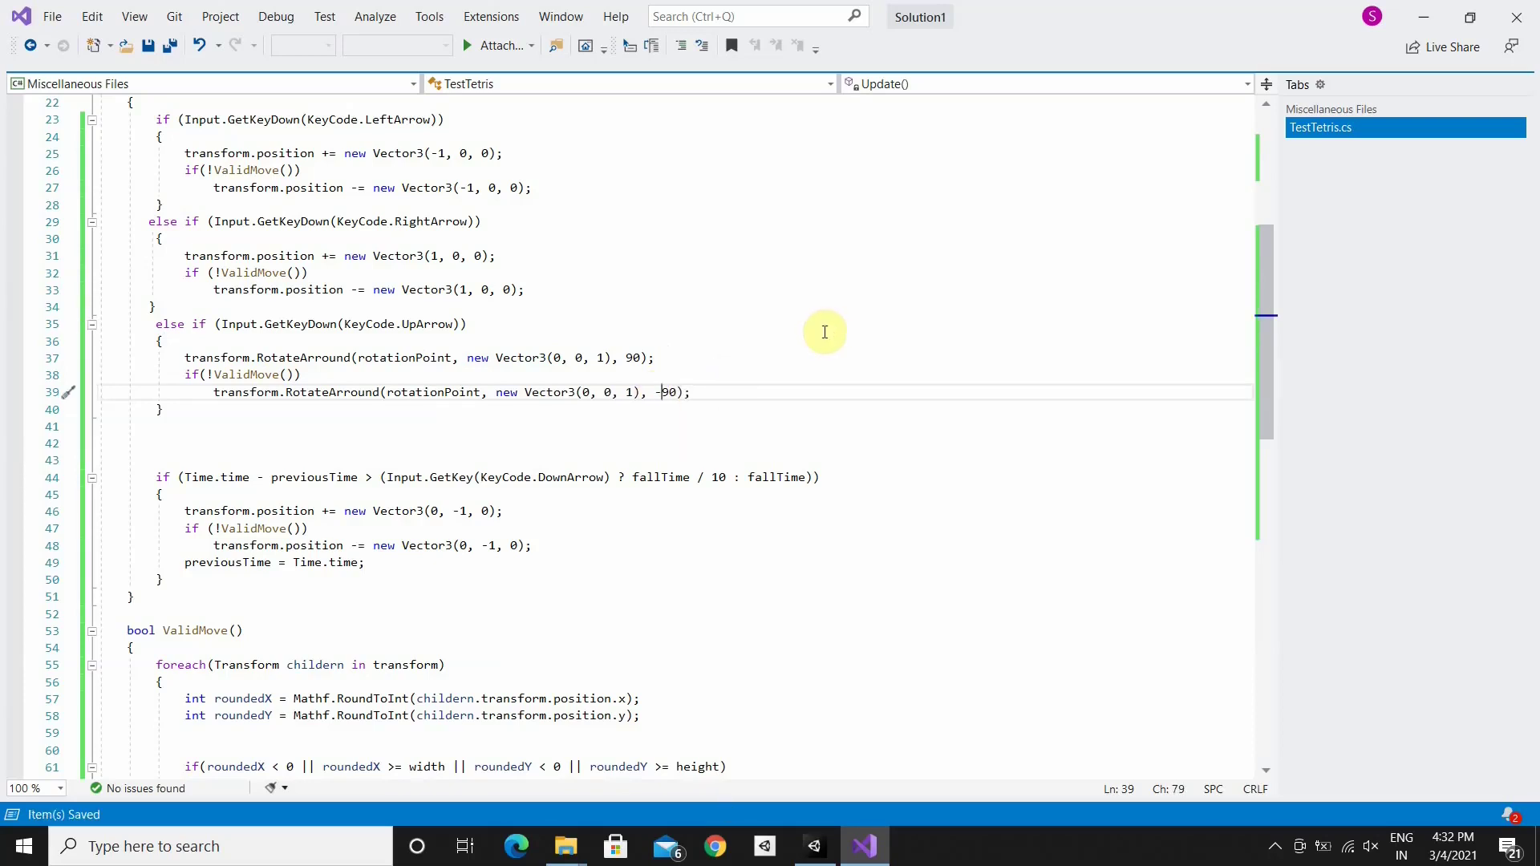
pyautogui.click(830, 847)
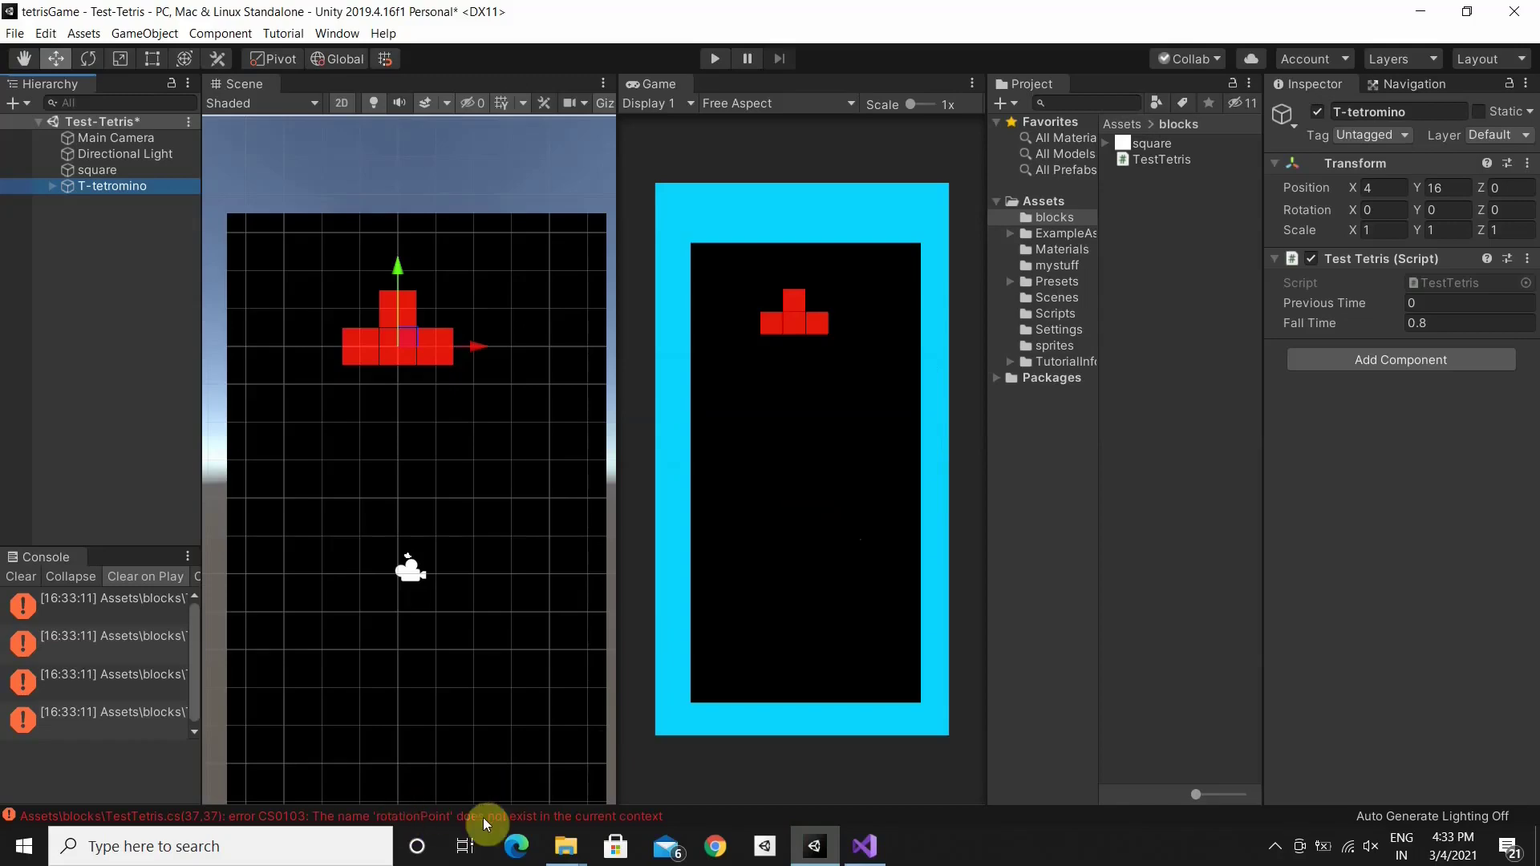
pyautogui.click(862, 846)
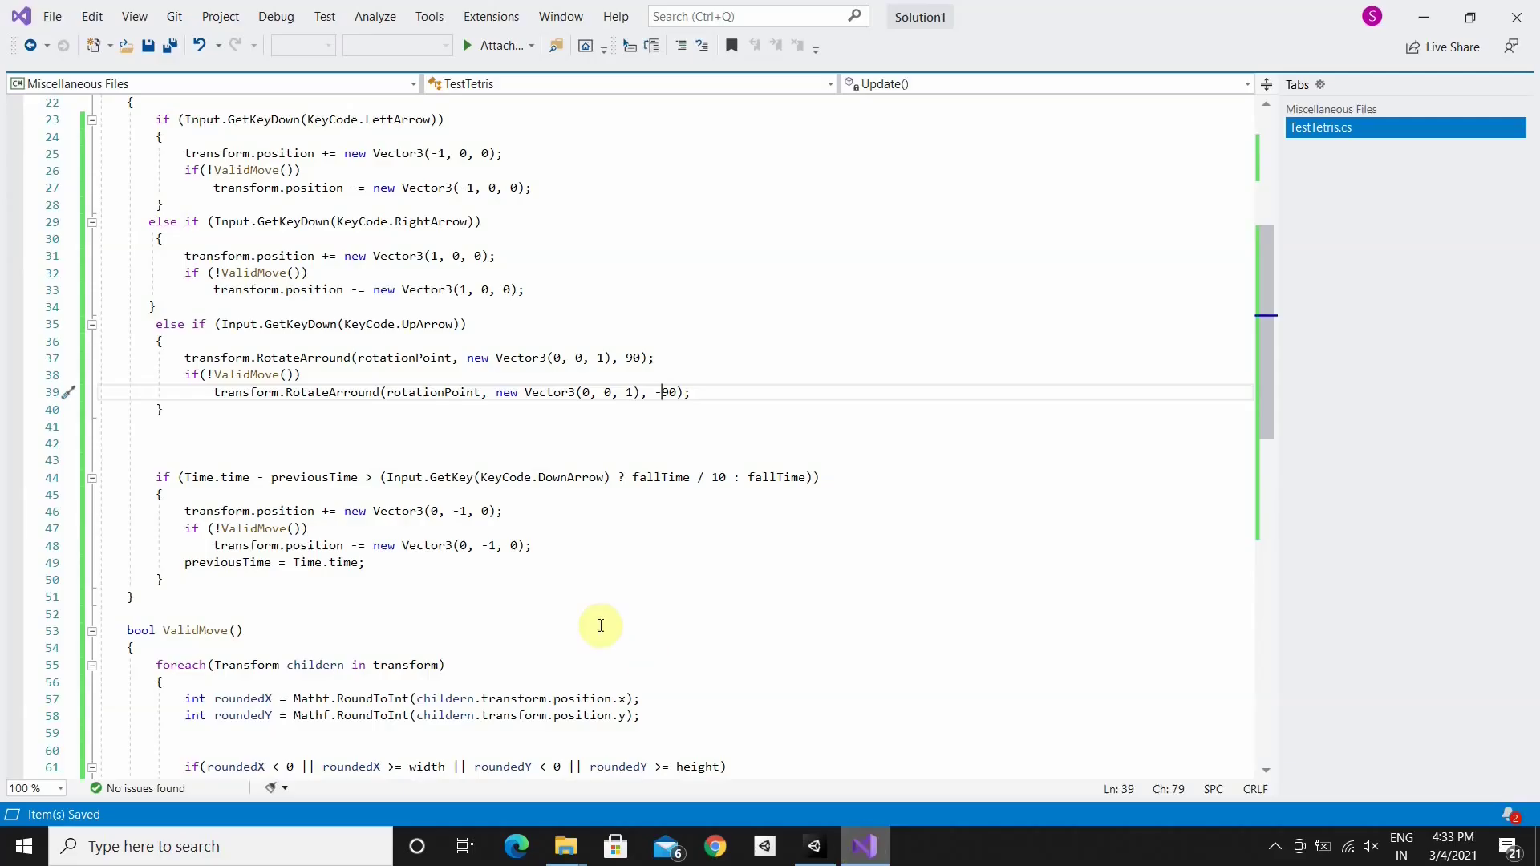
pyautogui.scroll(-2, 585, 629)
pyautogui.scroll(1, 634, 482)
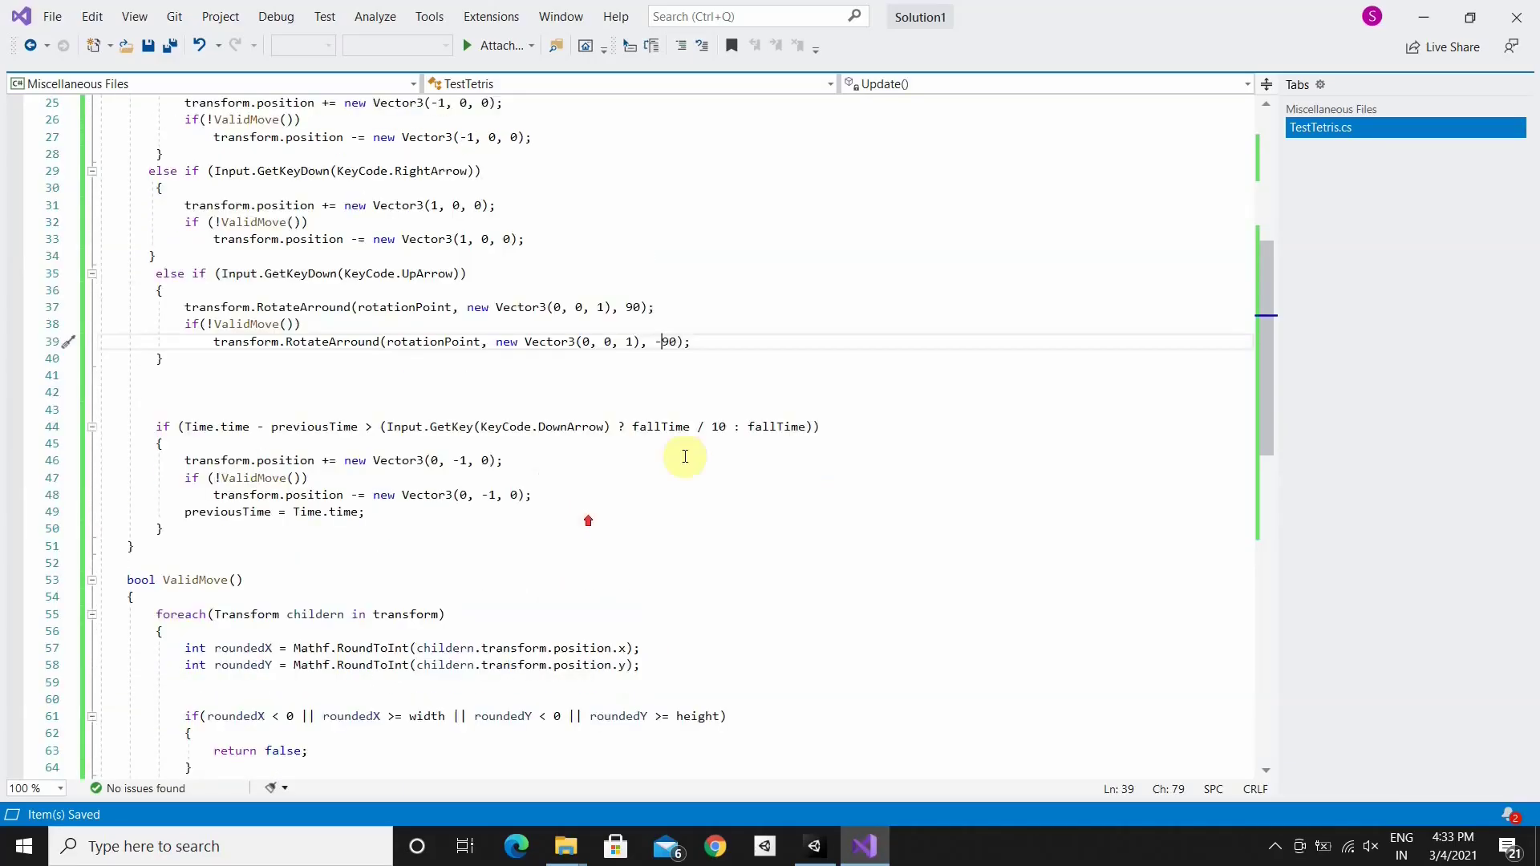
pyautogui.scroll(1, 514, 450)
pyautogui.scroll(1, 497, 441)
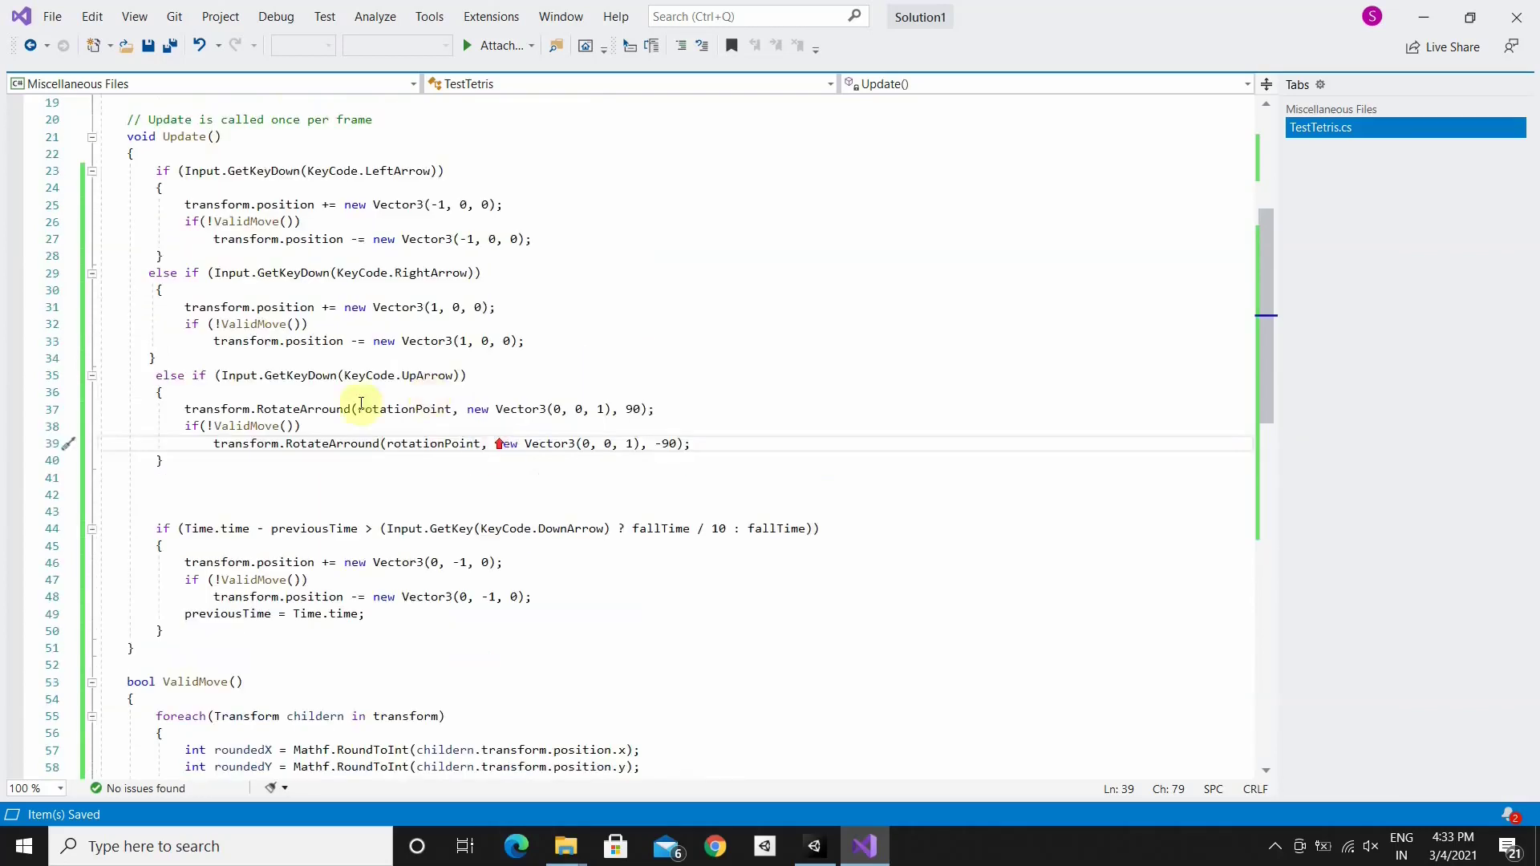
# Change the line 37 pivot argument to transform.TransformPoint(rotationPoint)
pyautogui.click(451, 410)
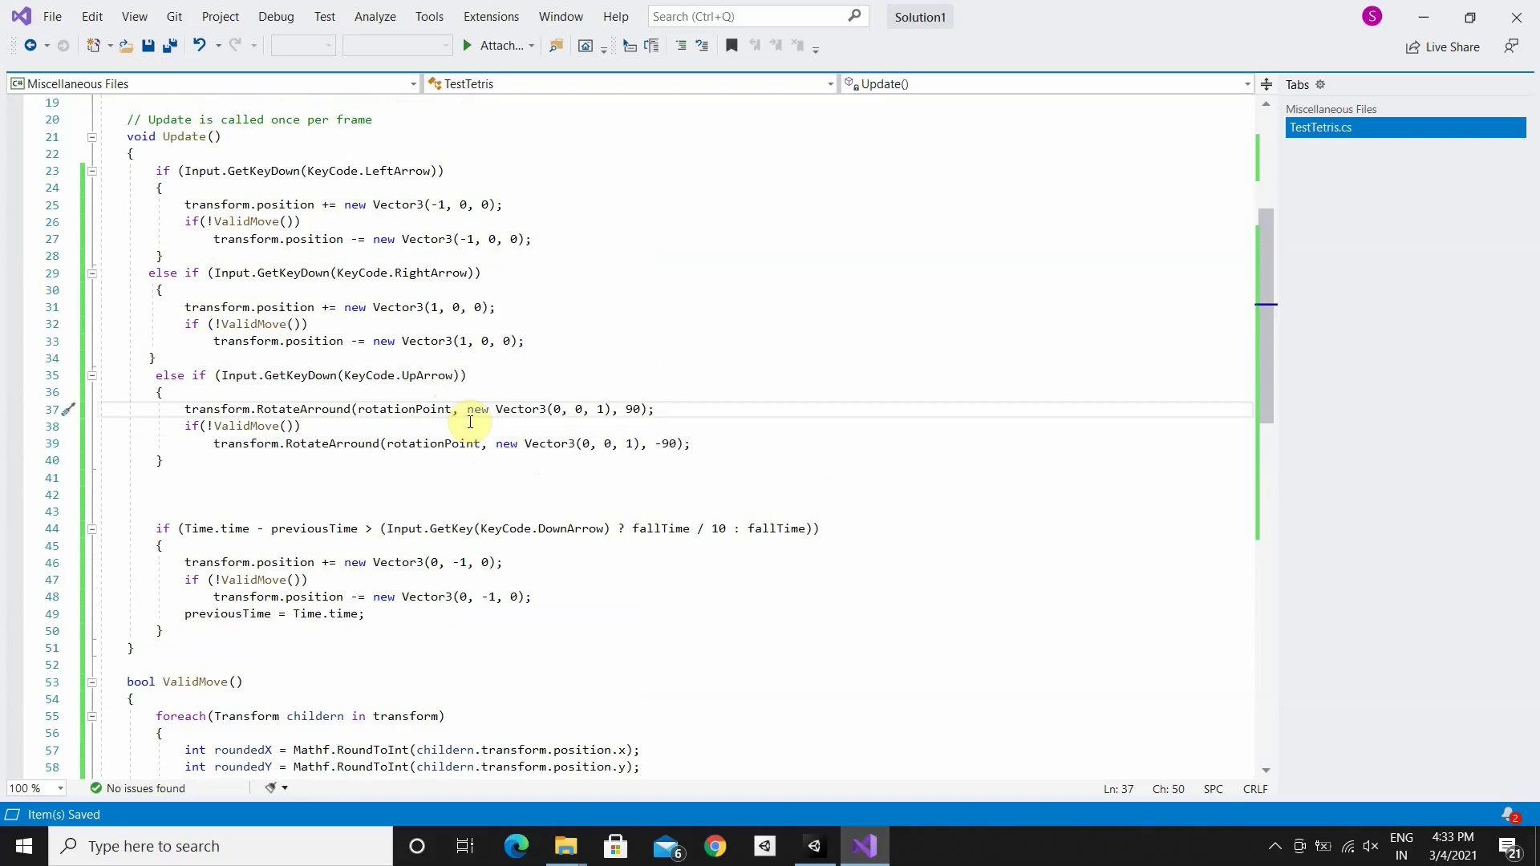
pyautogui.press('BackSpace')
pyautogui.press('BackSpace')
pyautogui.press('BackSpace')
pyautogui.press('BackSpace')
pyautogui.press('BackSpace')
pyautogui.press('BackSpace')
pyautogui.press('BackSpace')
pyautogui.press('BackSpace')
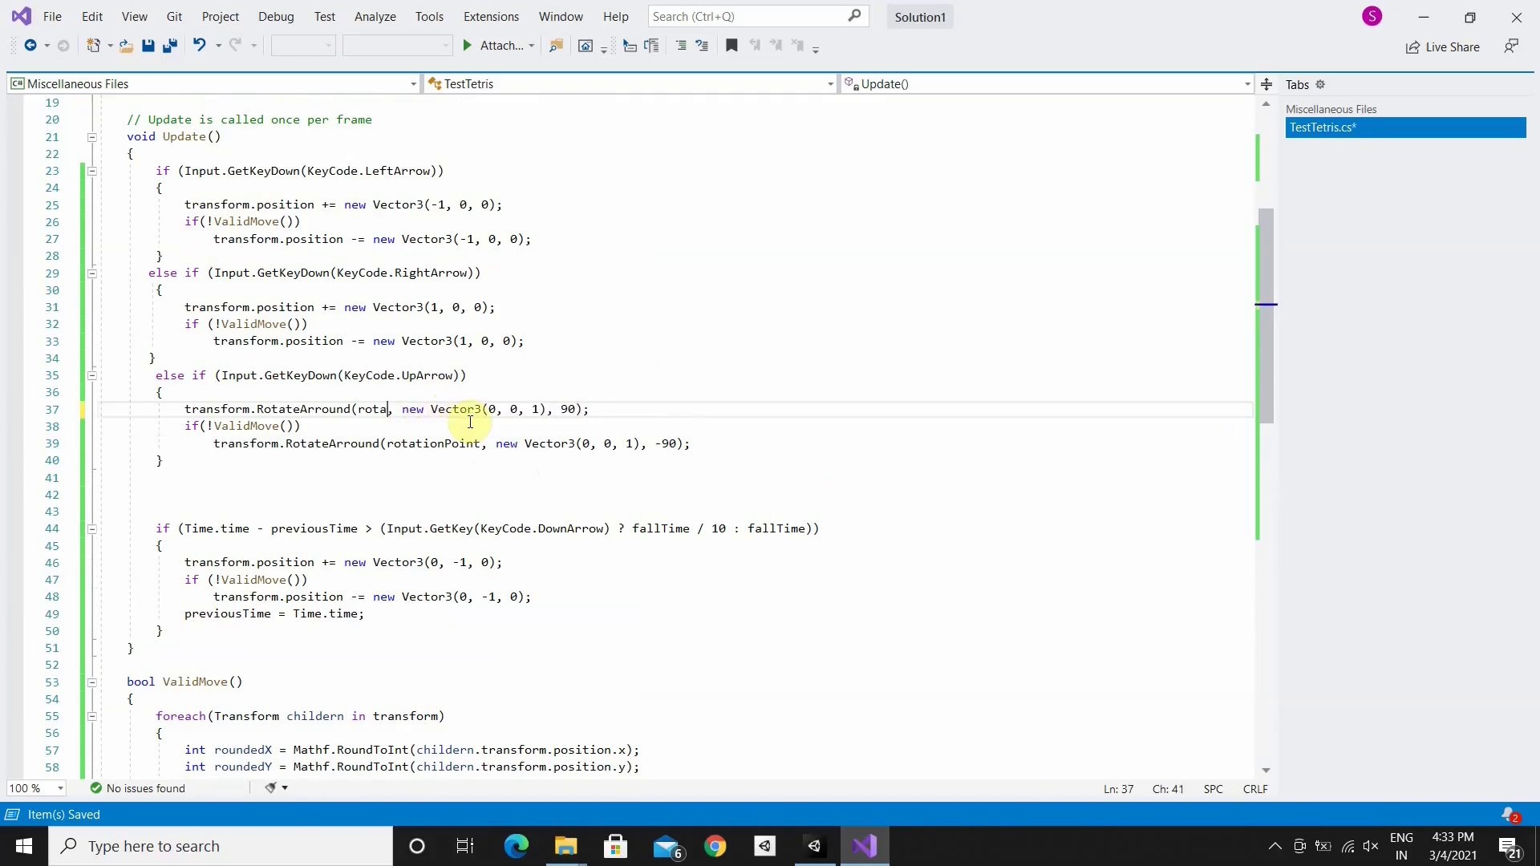
pyautogui.press('BackSpace')
pyautogui.press('BackSpace')
pyautogui.press('BackSpace')
pyautogui.press('BackSpace')
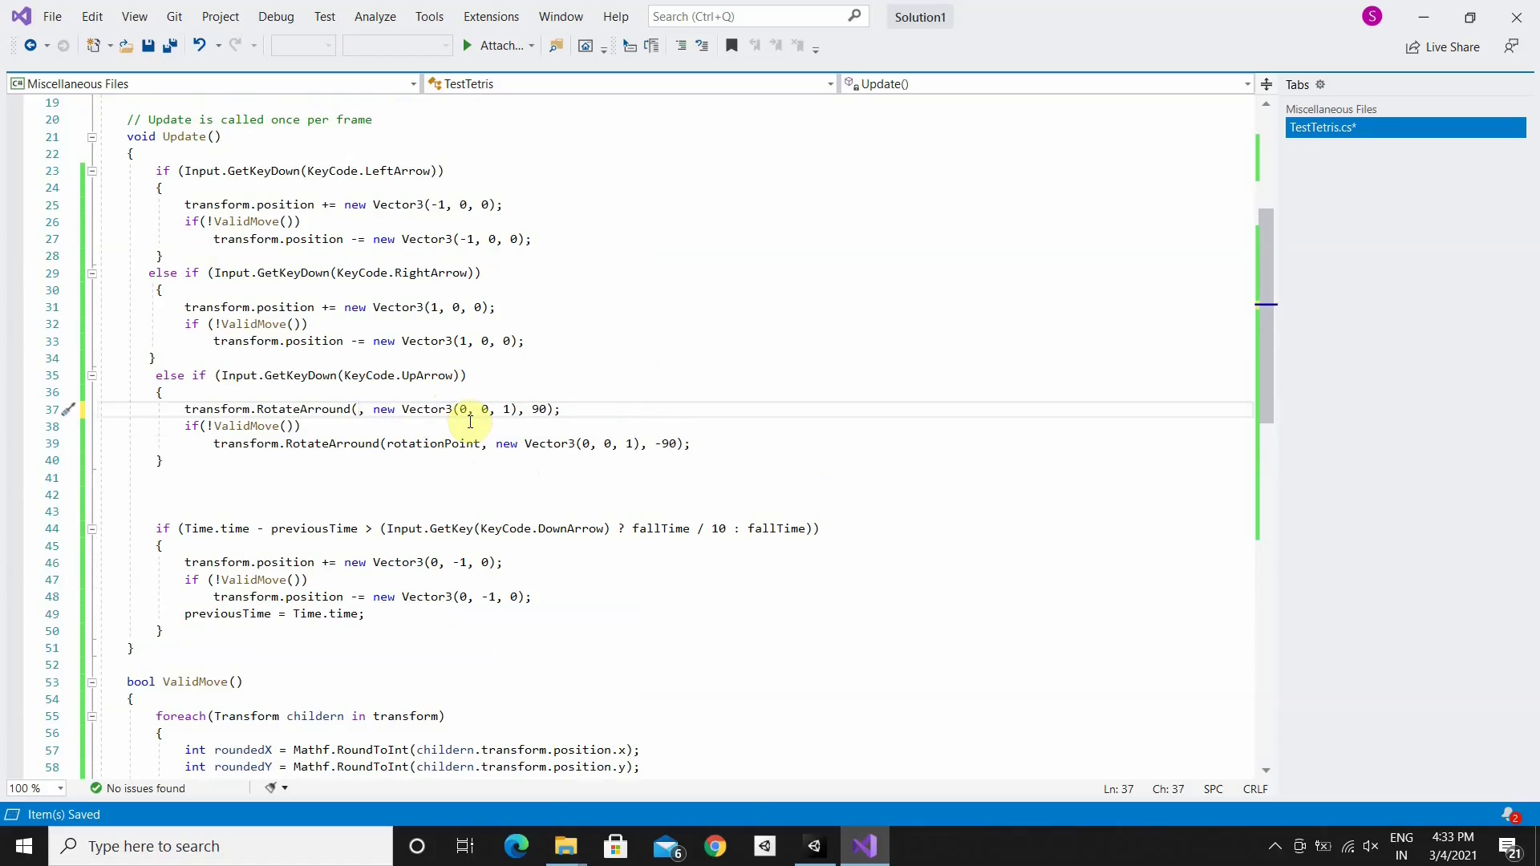
pyautogui.write('transfo')
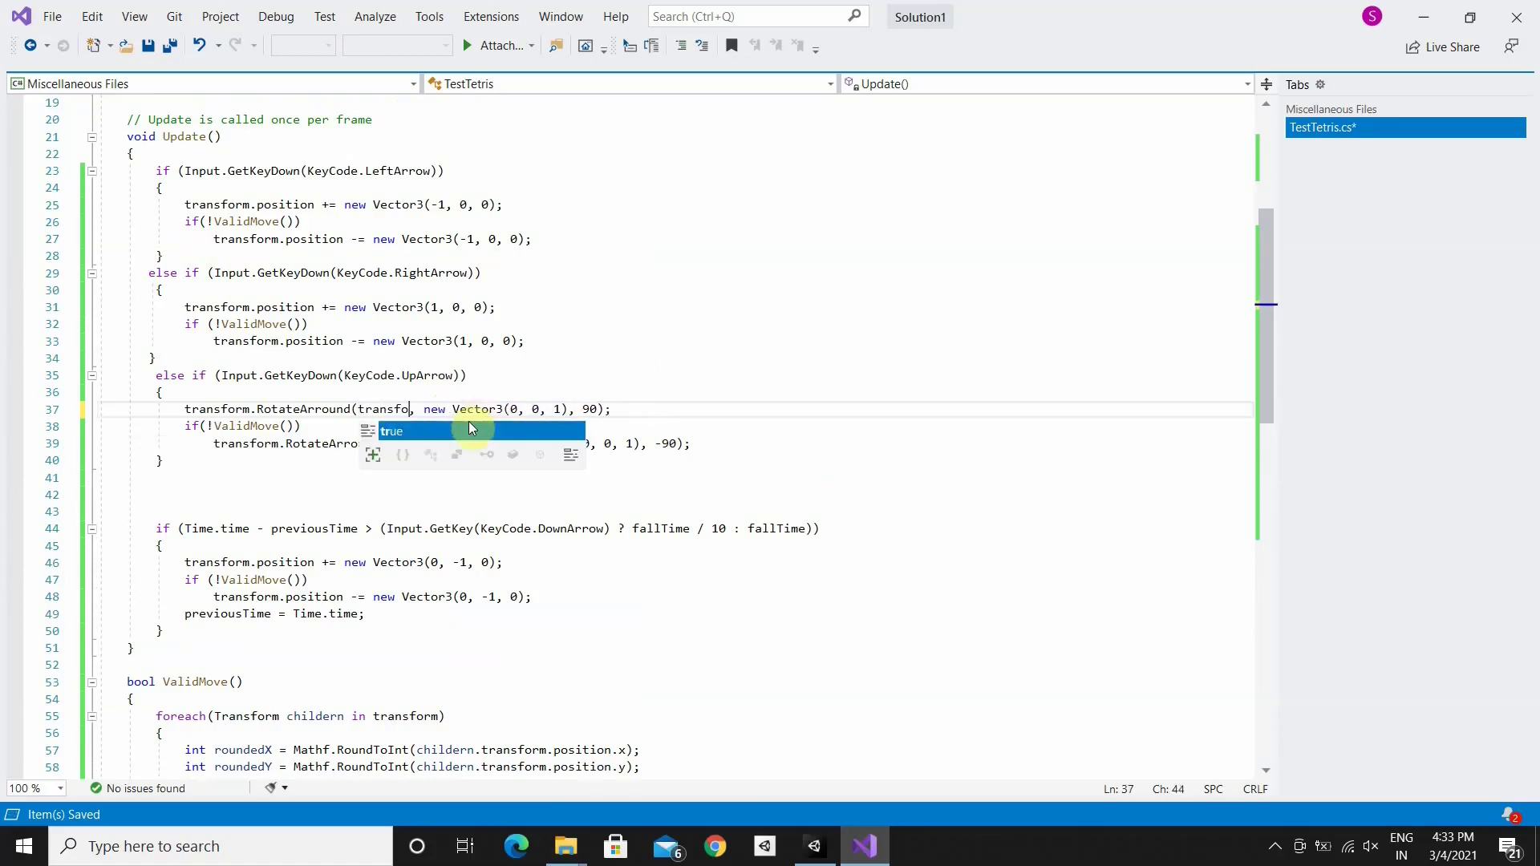
pyautogui.write('rm')
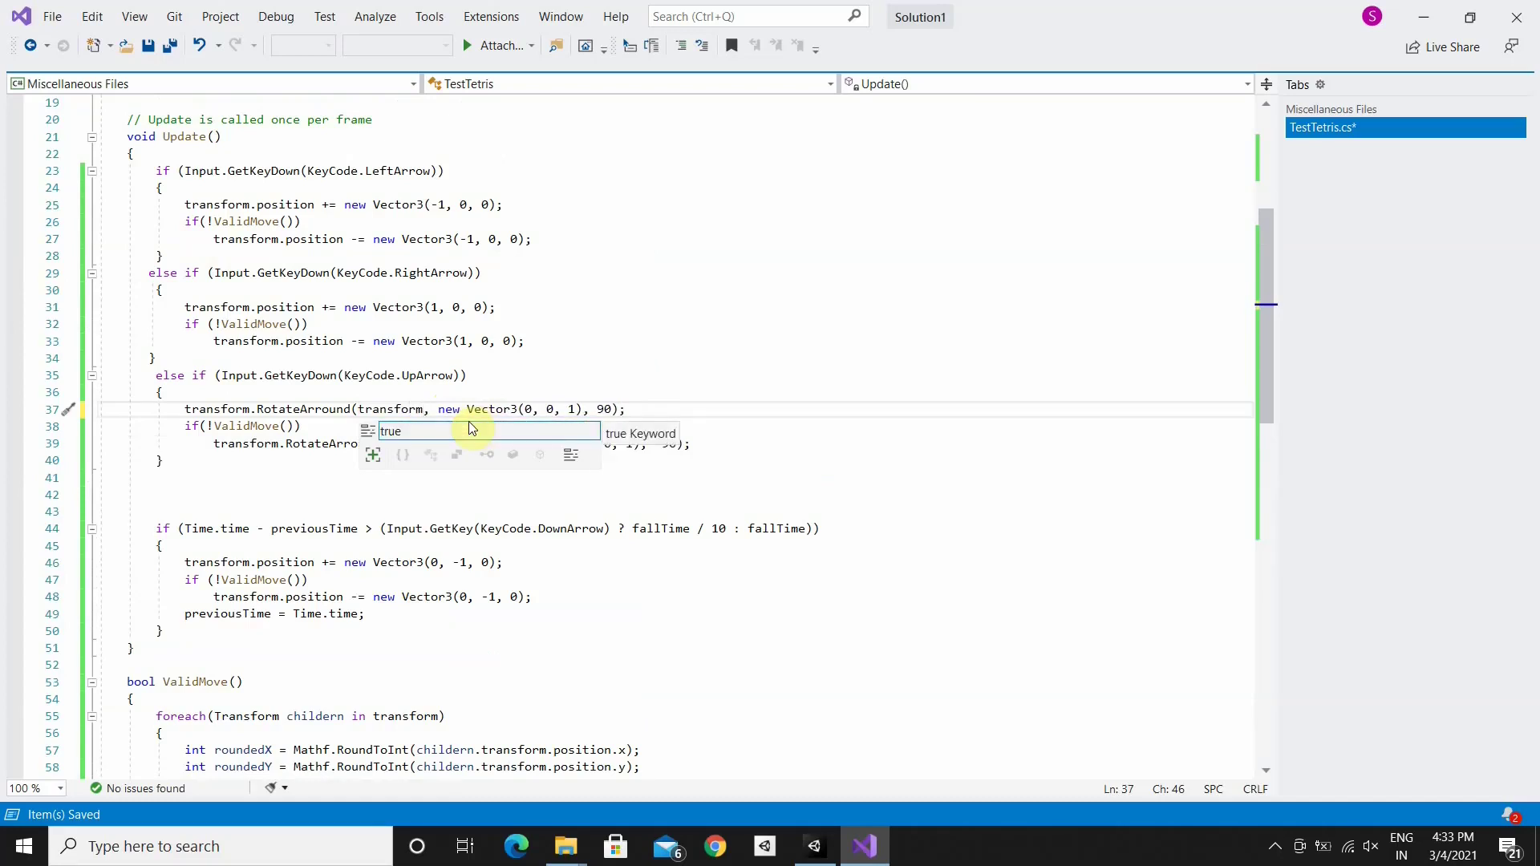
pyautogui.write('.T')
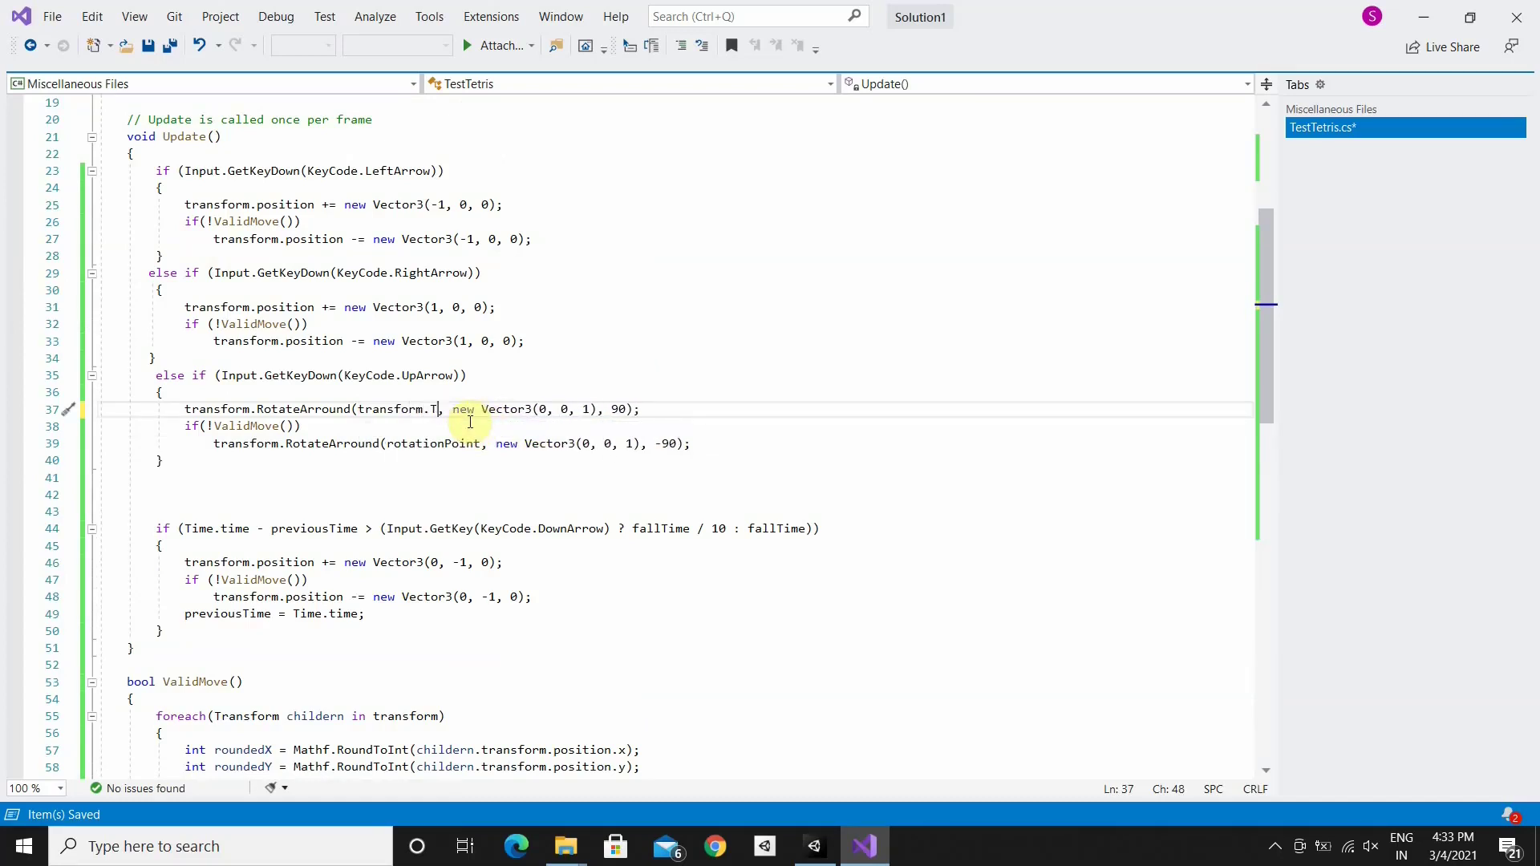
pyautogui.write('ransform')
pyautogui.write('Poi')
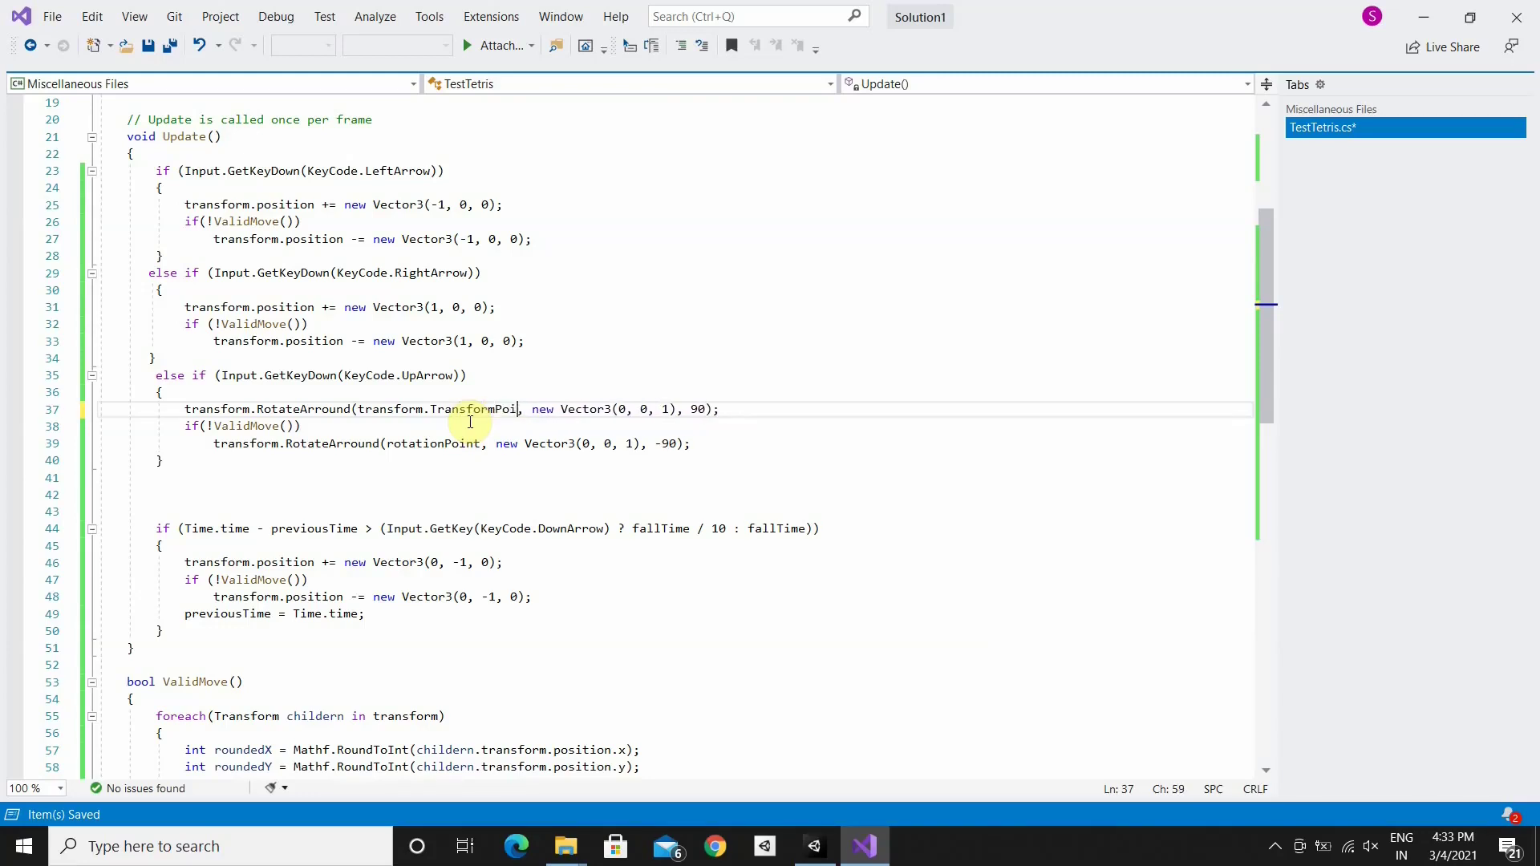
pyautogui.write('nt')
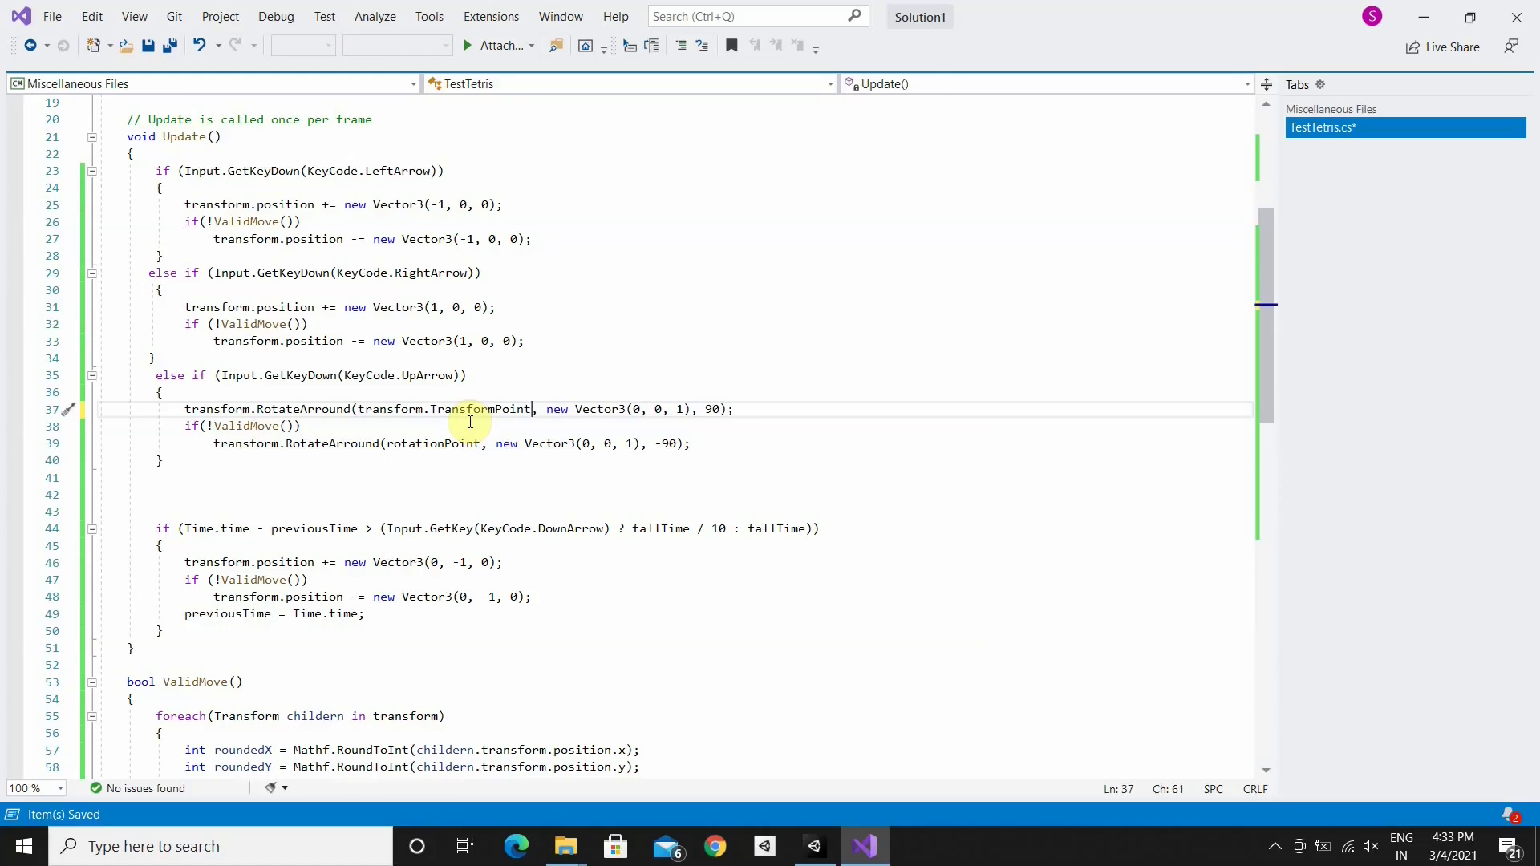
pyautogui.write('(')
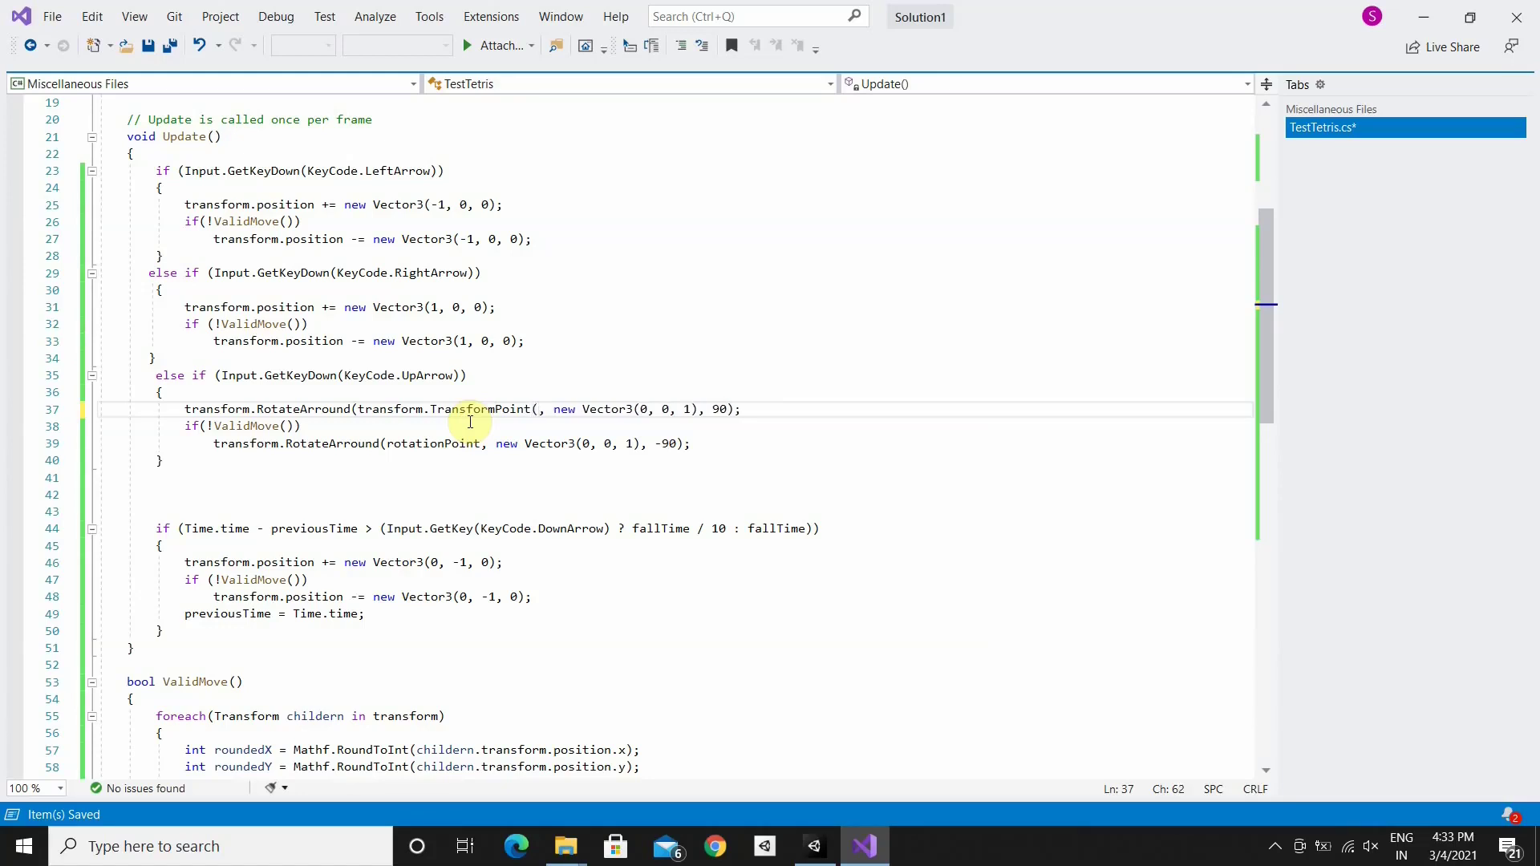
pyautogui.write(')')
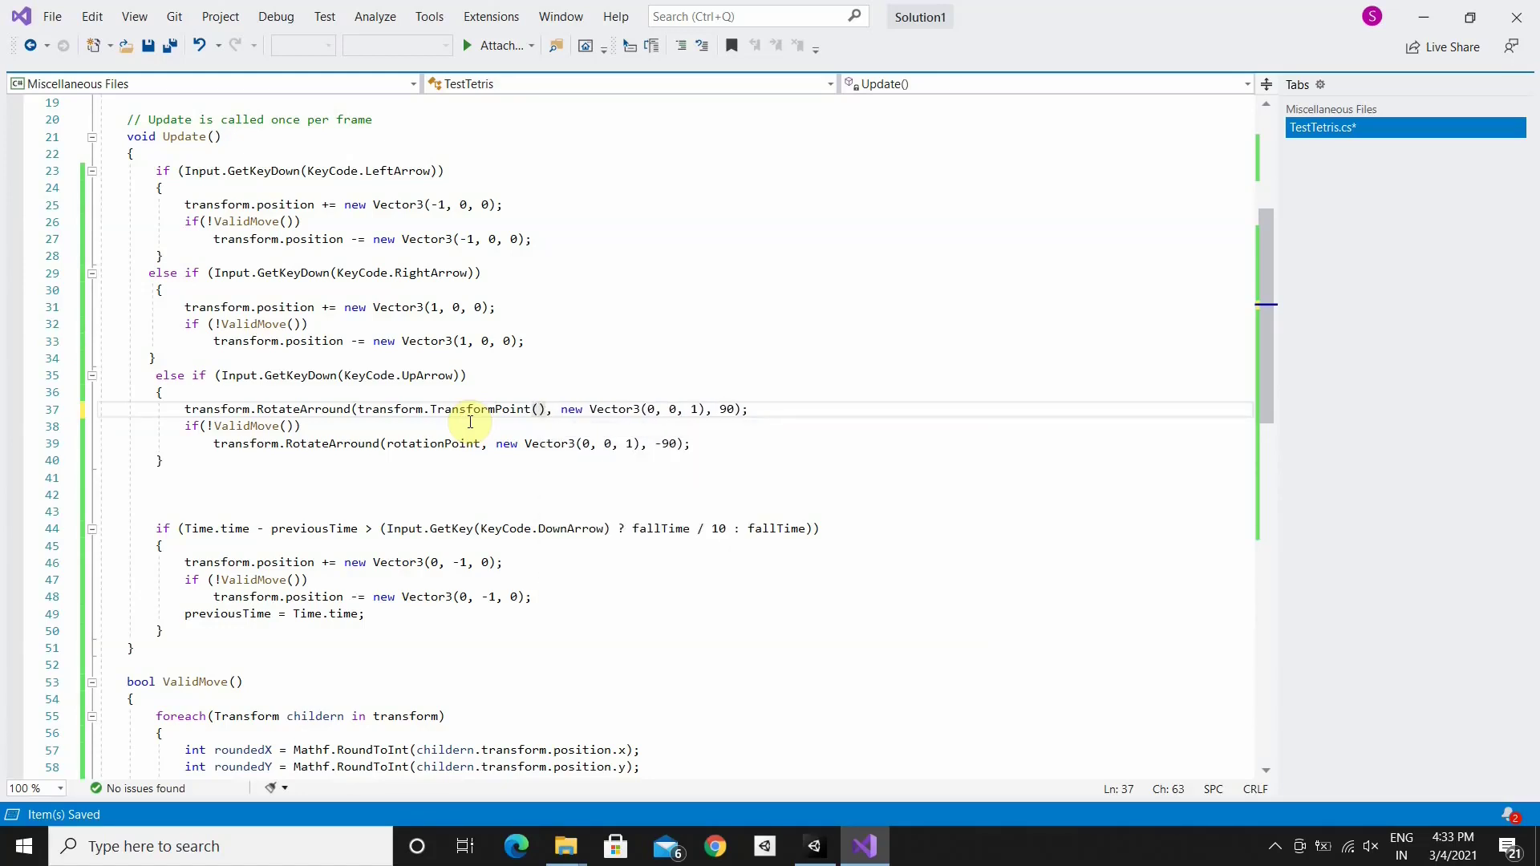
pyautogui.write('r')
pyautogui.press('BackSpace')
pyautogui.press('Left')
pyautogui.write('ro')
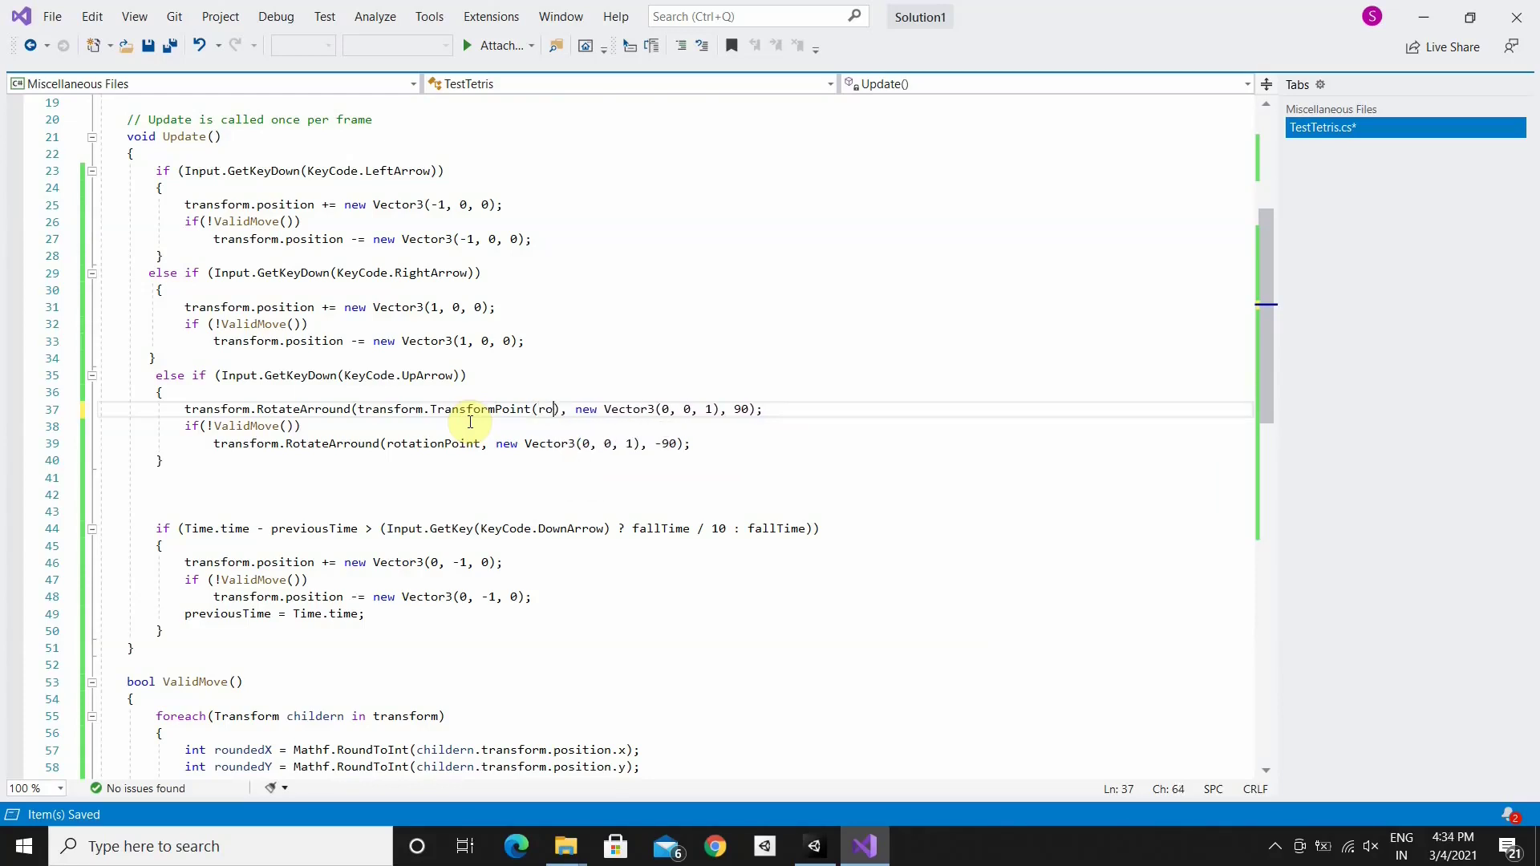
pyautogui.write('ta')
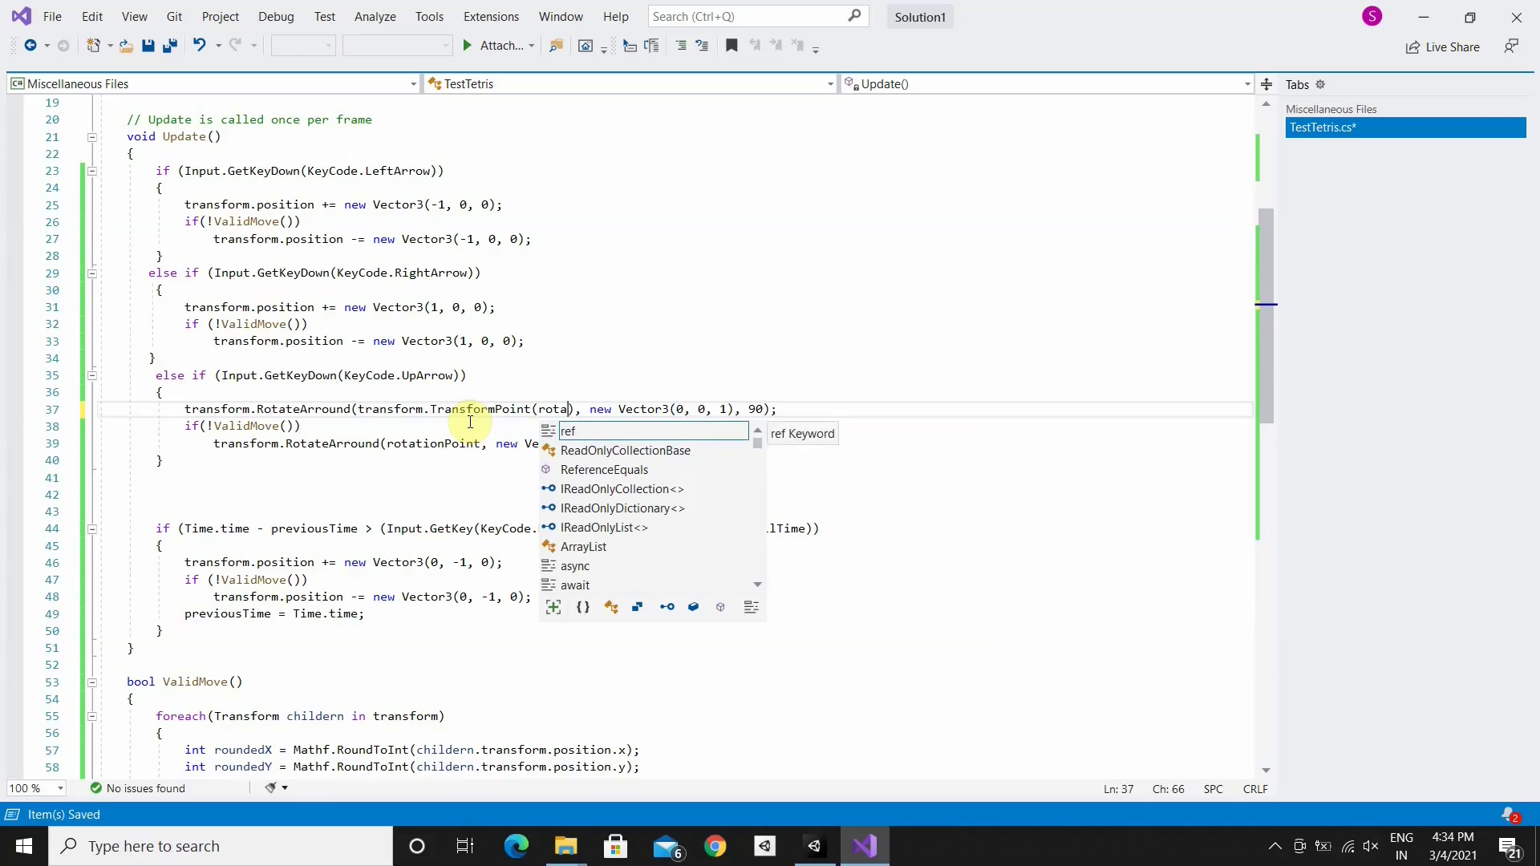
pyautogui.write('t')
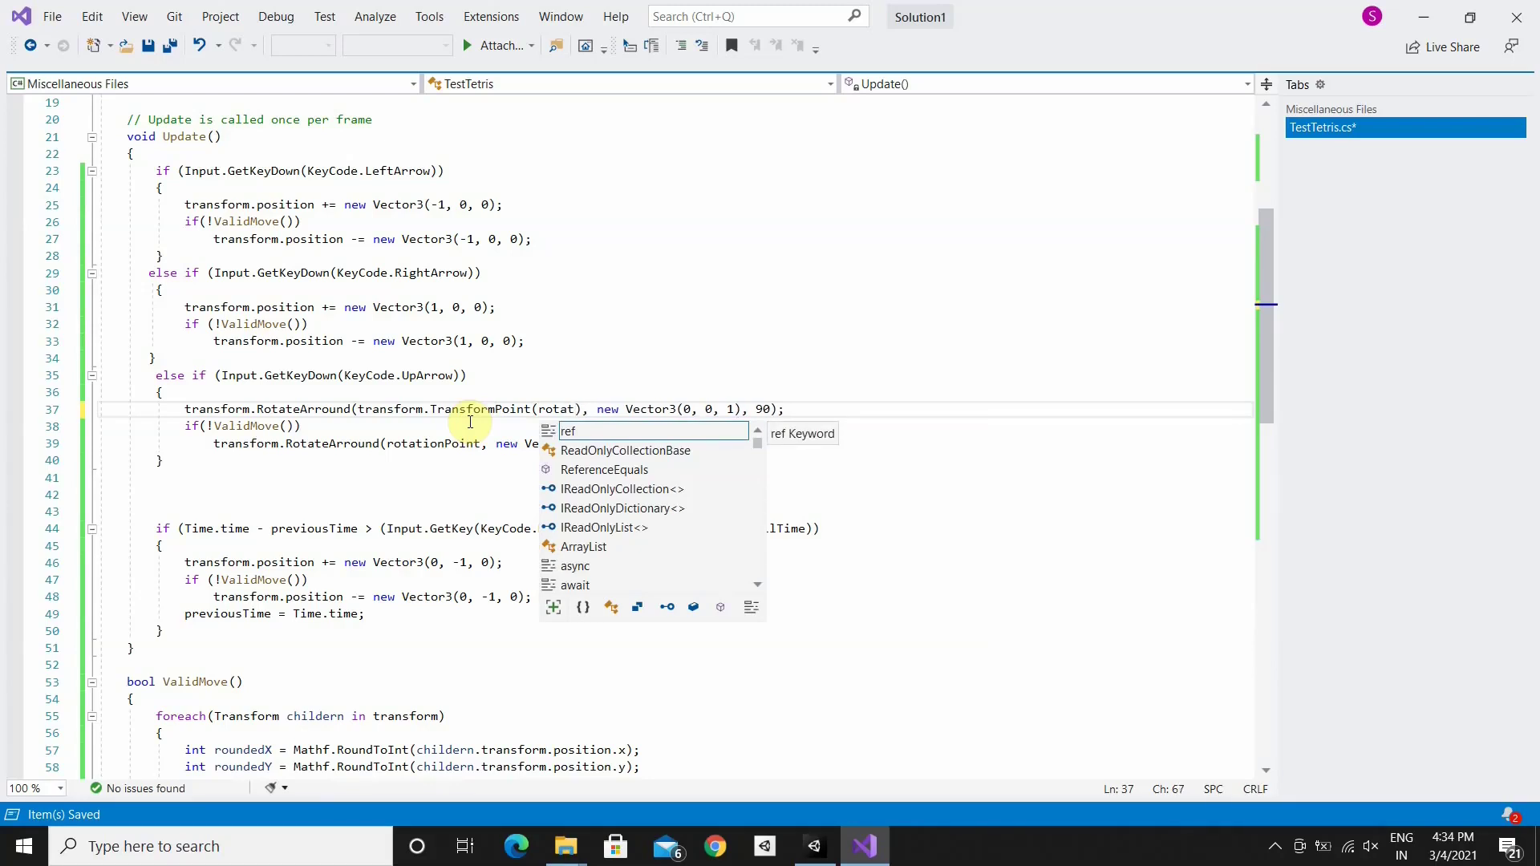
pyautogui.write('ionPoint')
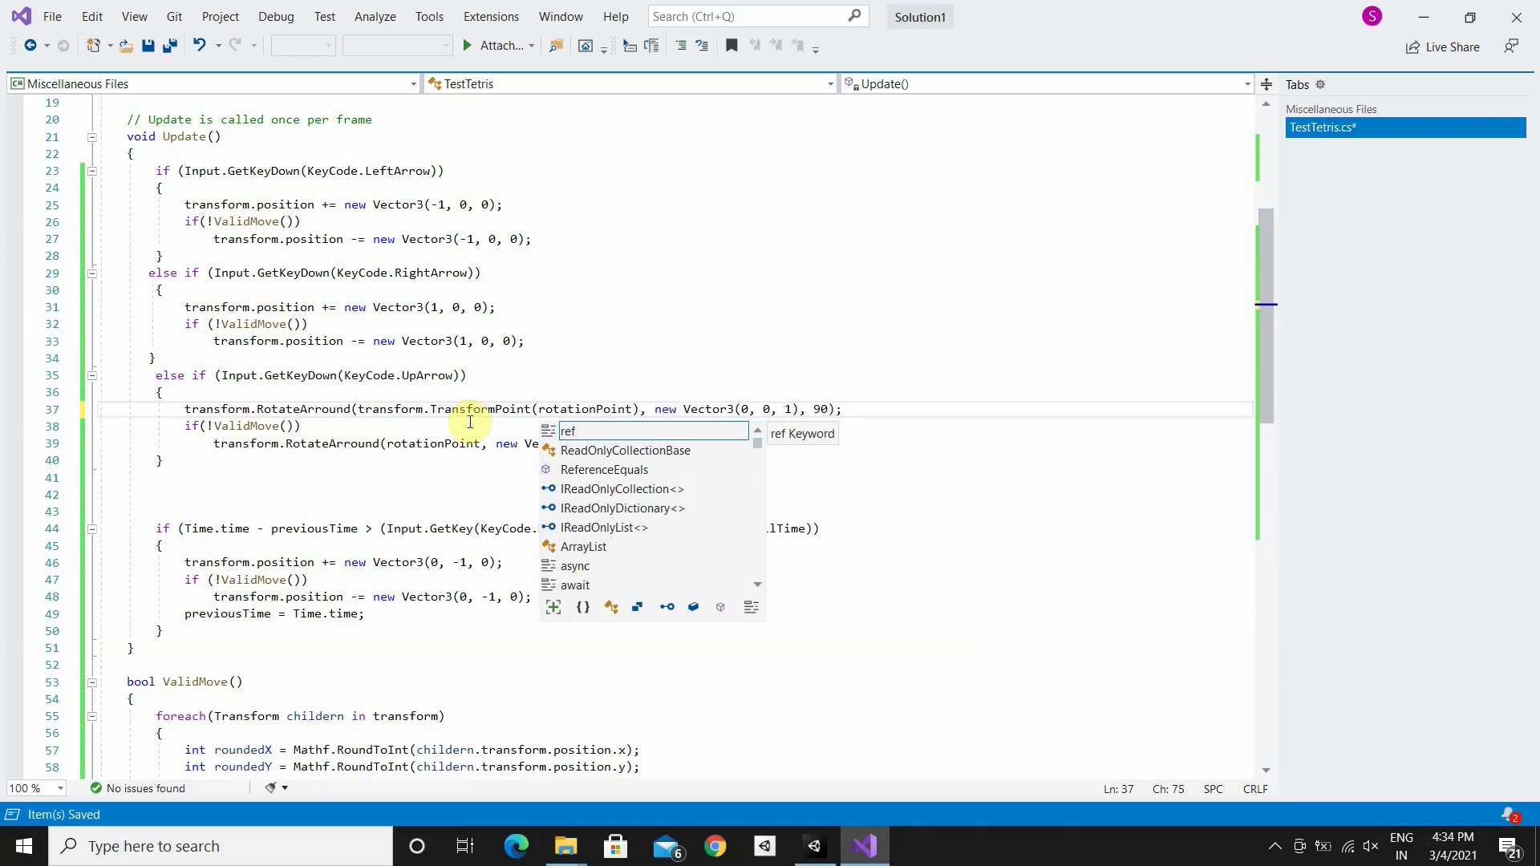
pyautogui.click(622, 357)
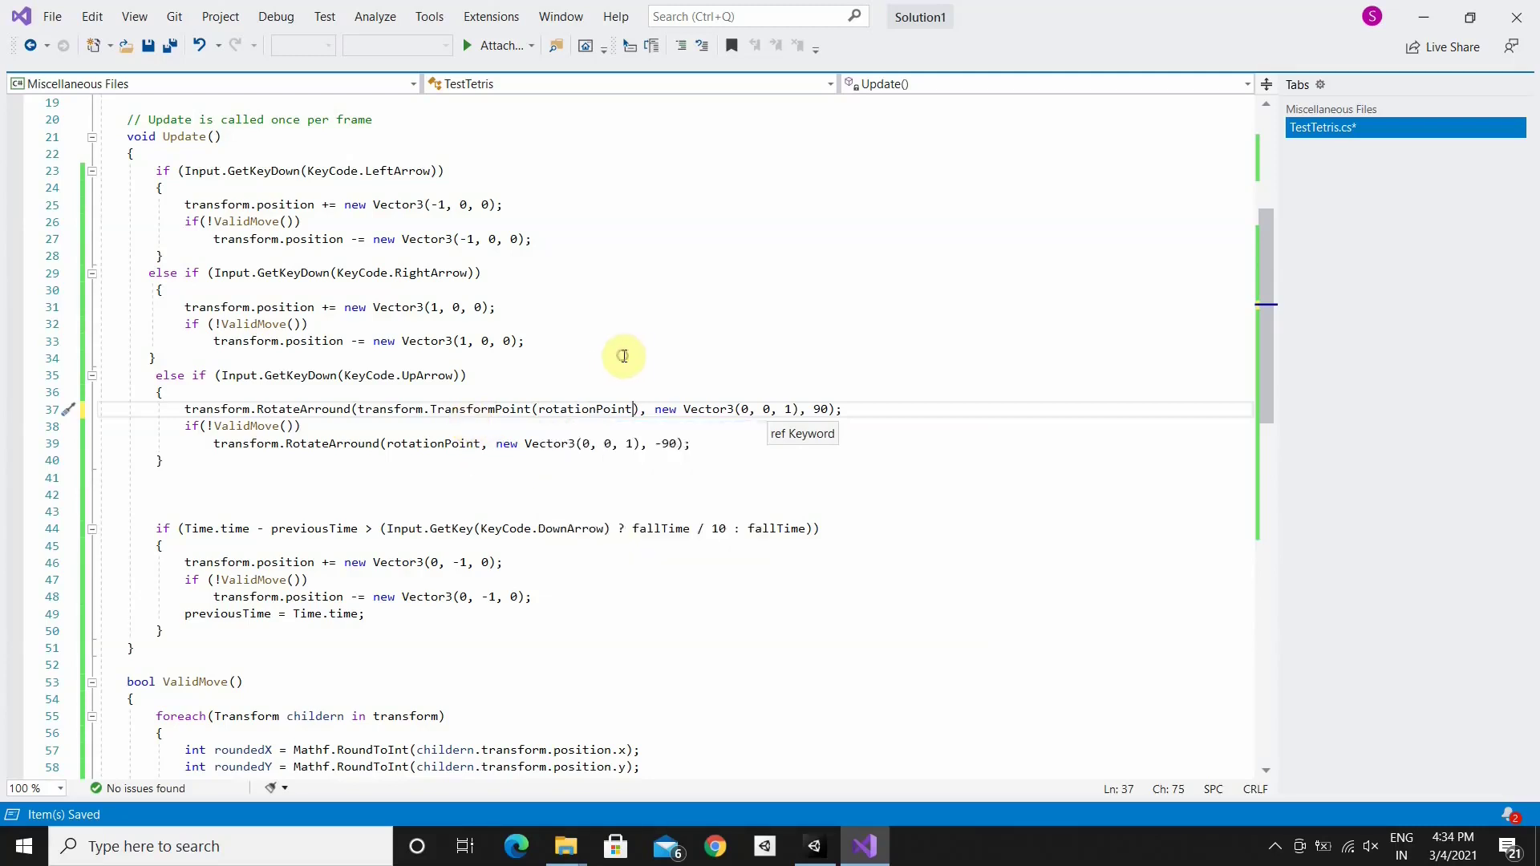
# Copy transform.TransformPoint(rotationPoint) into the line 39 RotateAround call as its pivot
pyautogui.moveTo(640, 410); pyautogui.dragTo(360, 409)
pyautogui.hotkey('ctrl', 'c')
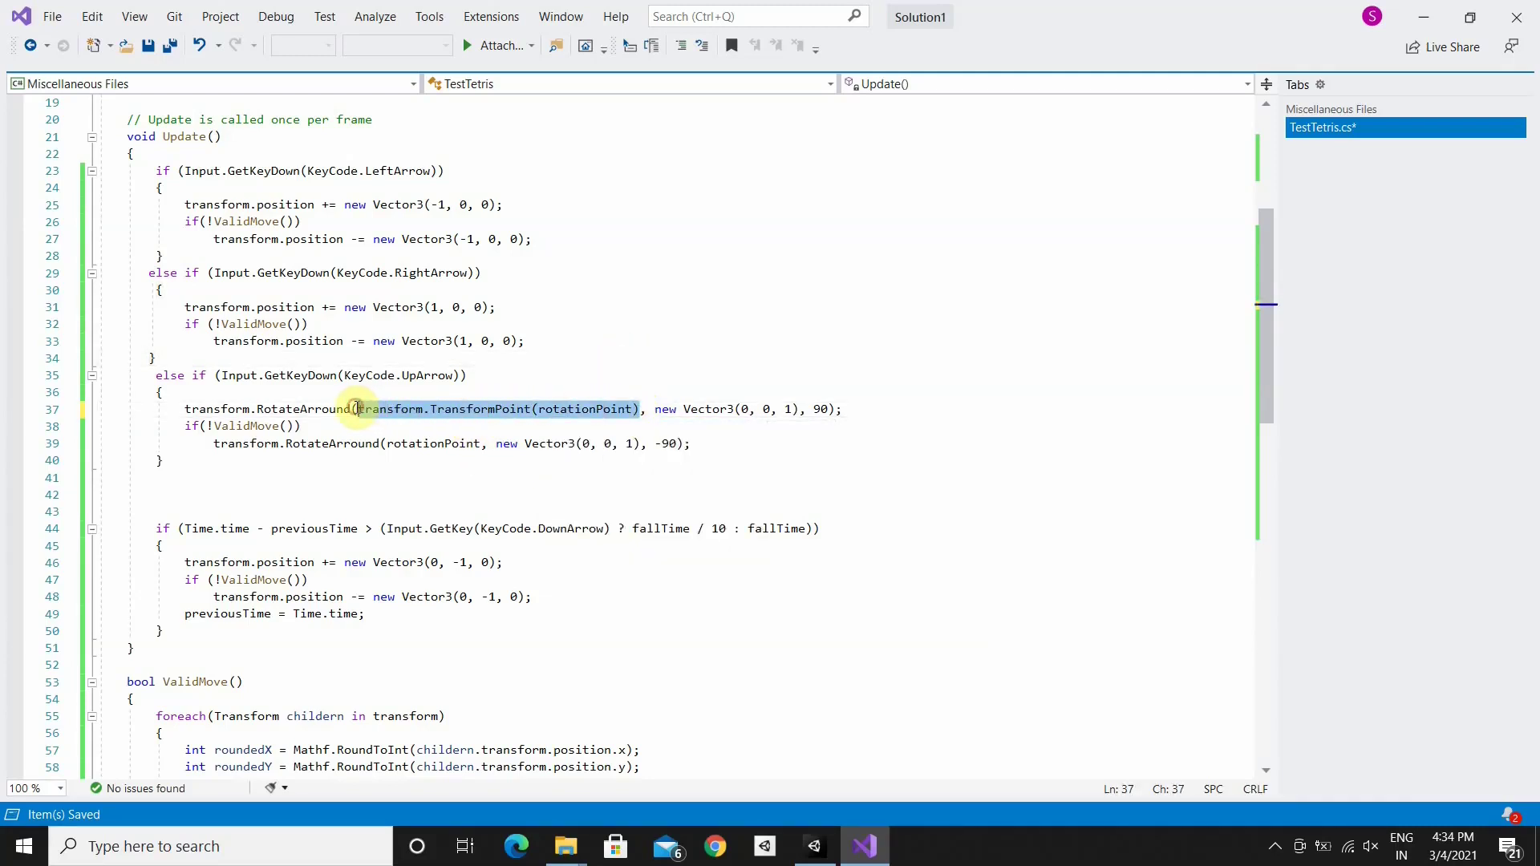
pyautogui.click(478, 442)
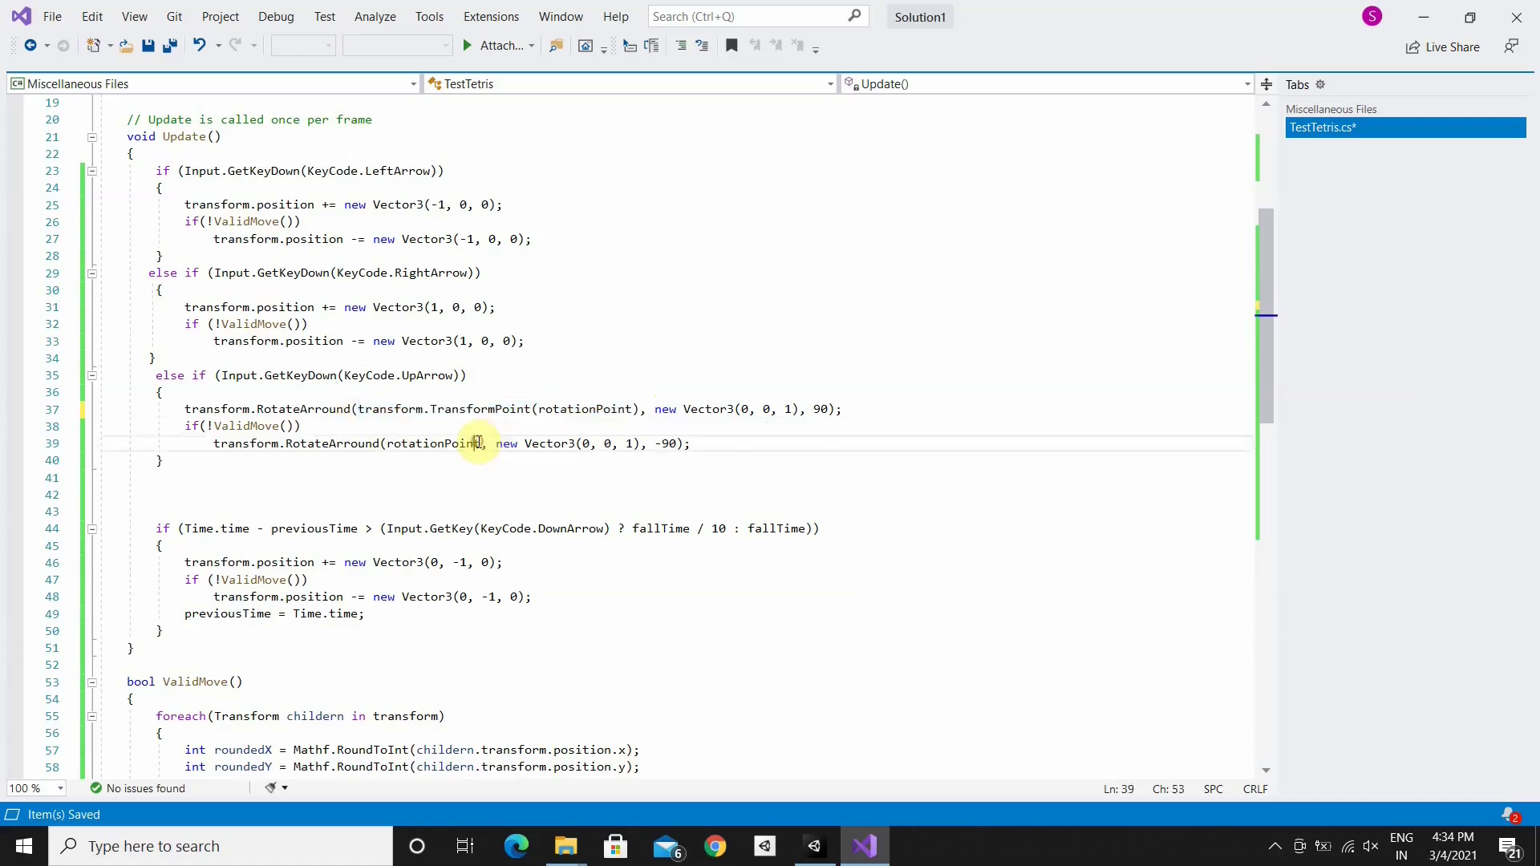
pyautogui.press('BackSpace')
pyautogui.press('BackSpace')
pyautogui.press('BackSpace')
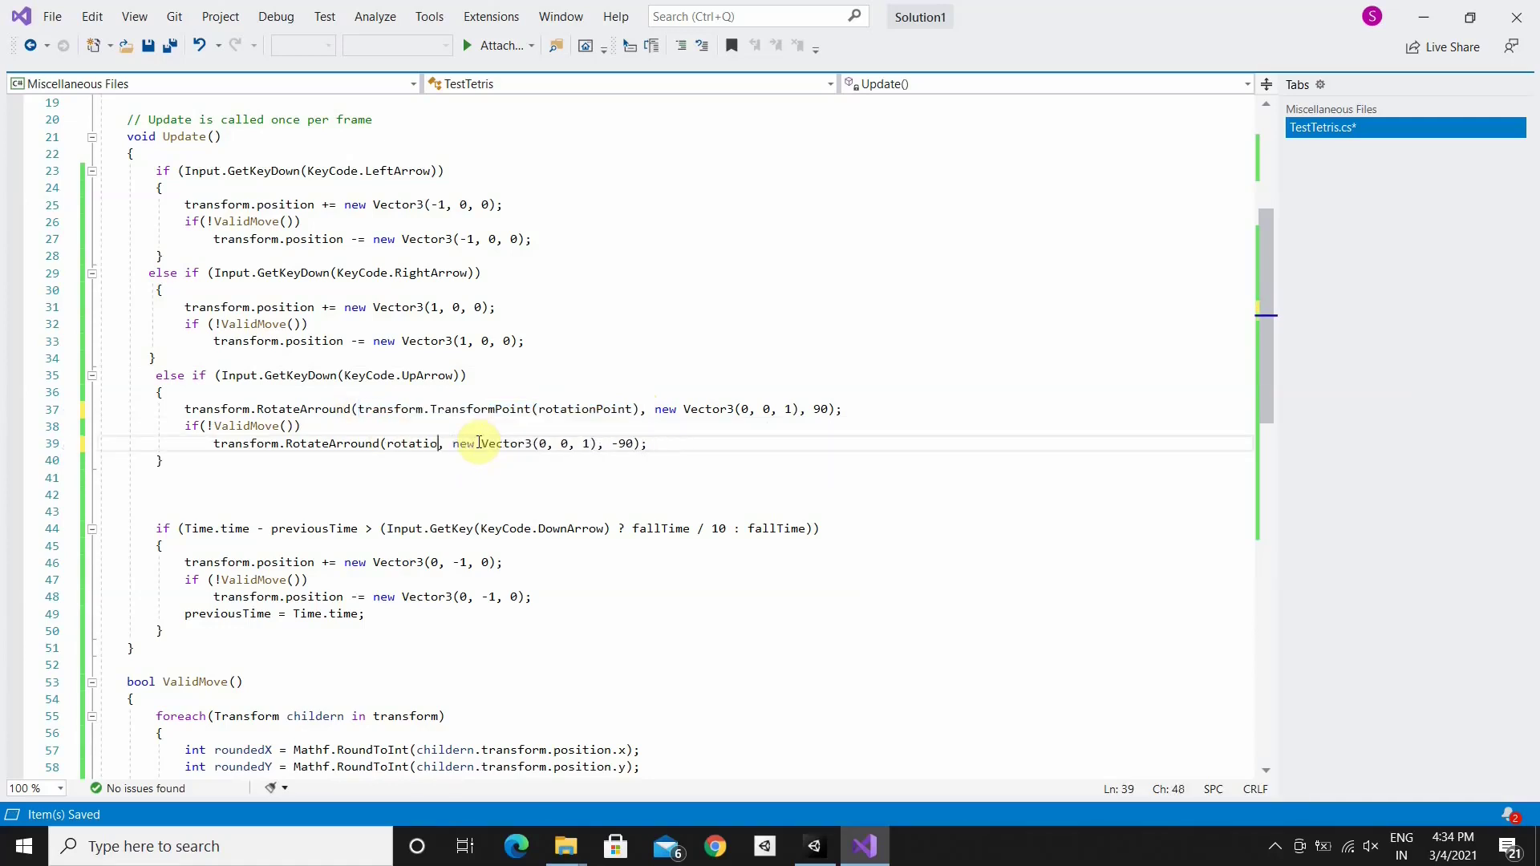
pyautogui.press('BackSpace')
pyautogui.press('BackSpace')
pyautogui.press('BackSpace')
pyautogui.press('BackSpace')
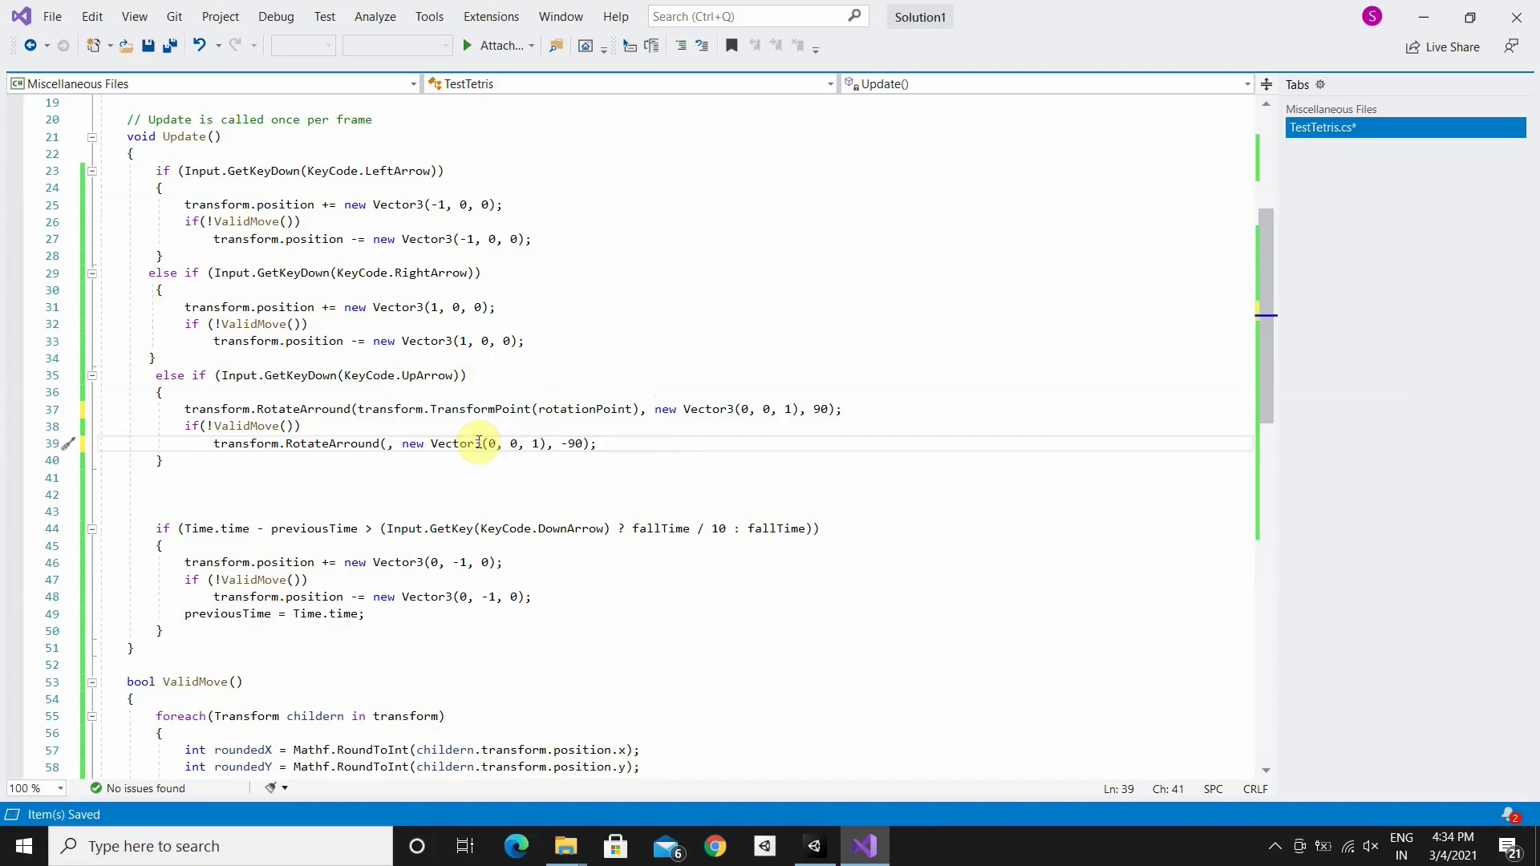
pyautogui.hotkey('ctrl', 'v')
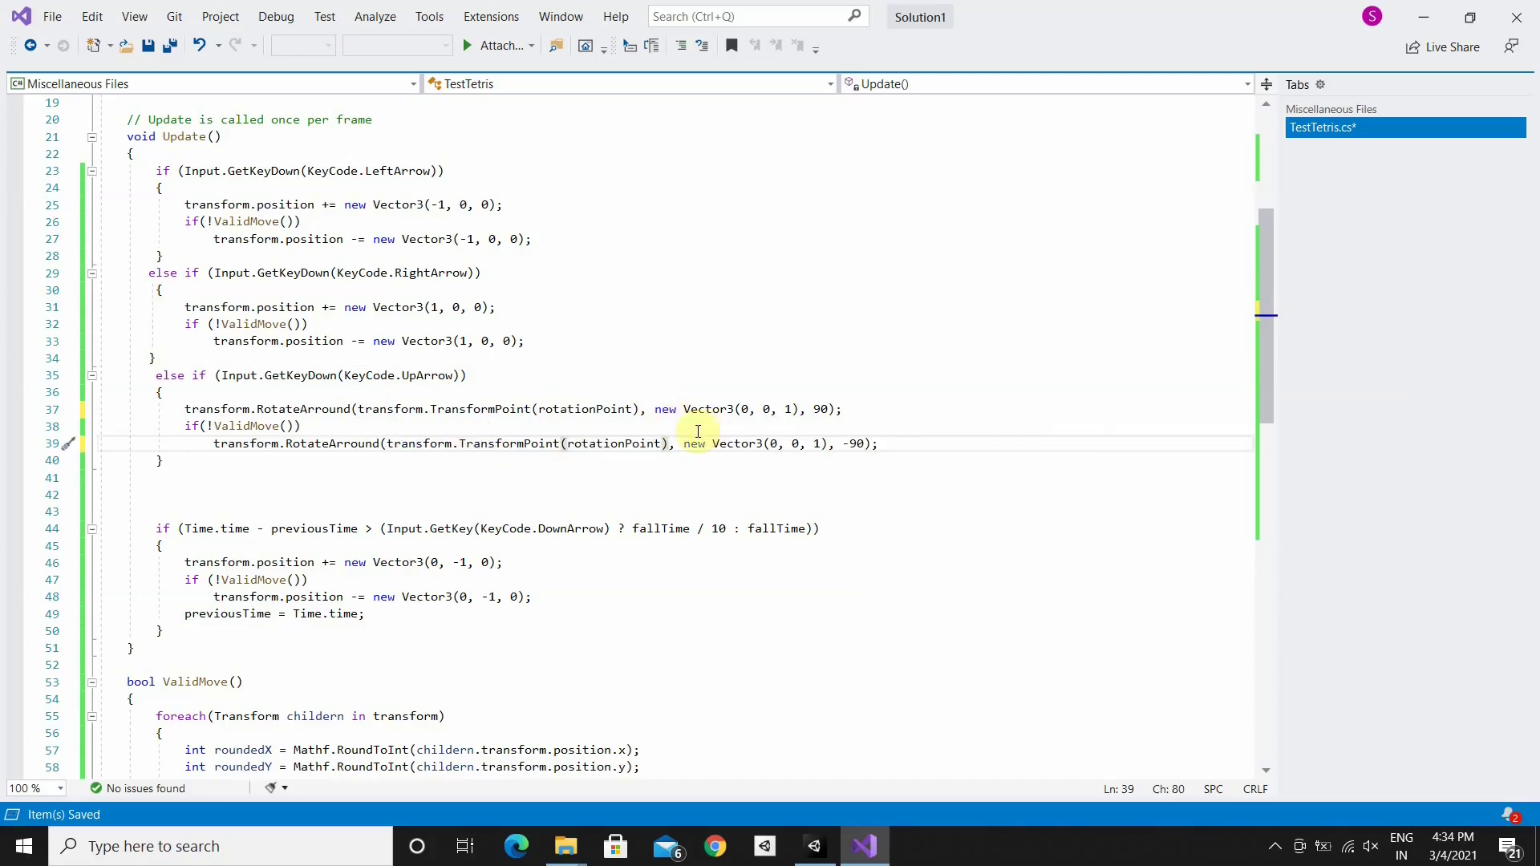
pyautogui.scroll(3, 540, 475)
pyautogui.scroll(3, 296, 275)
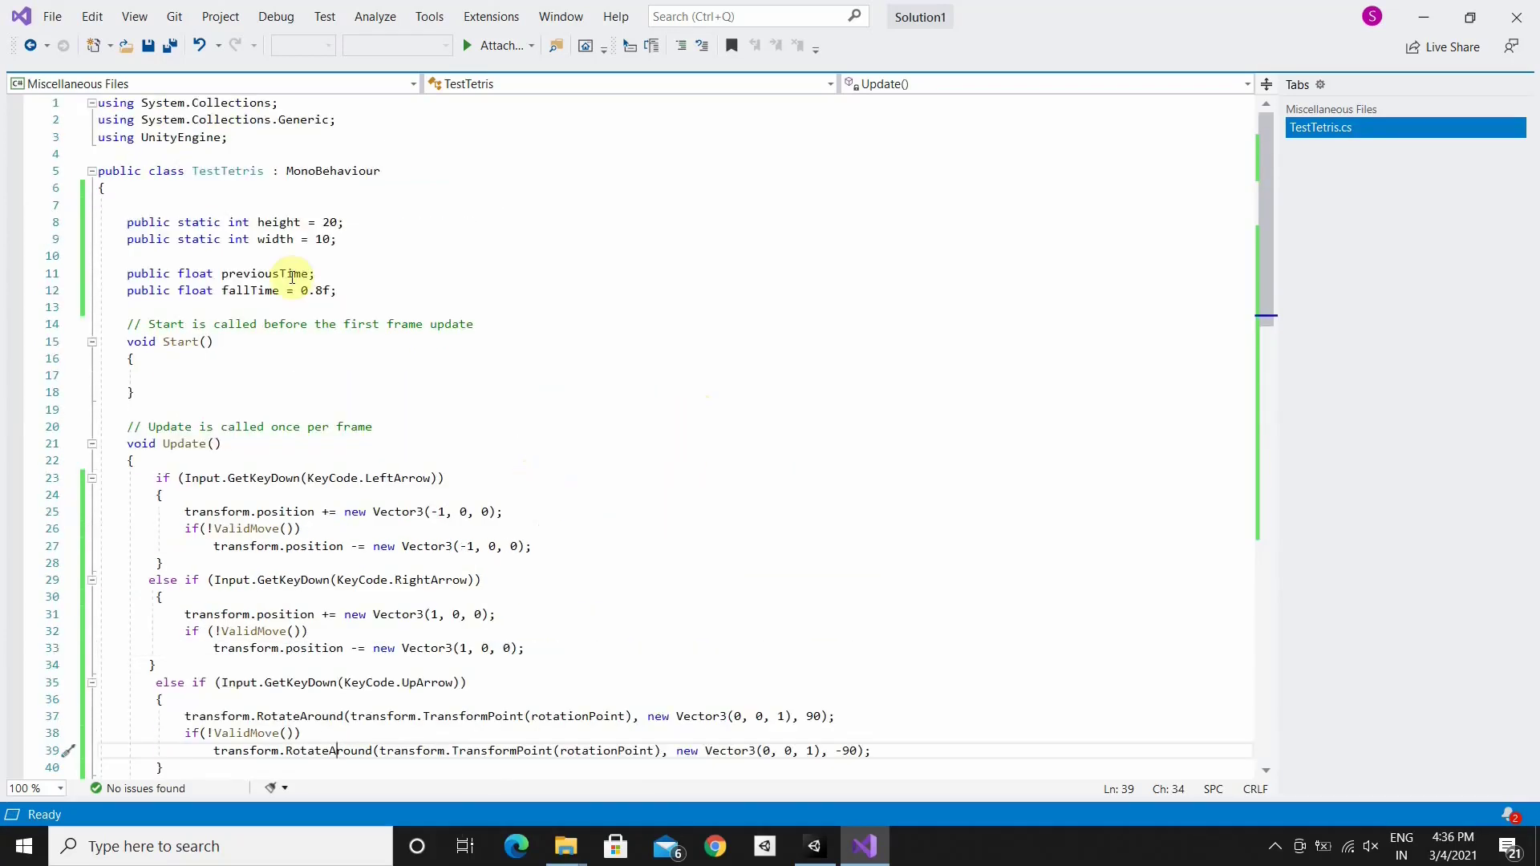
# Declare 'public vector3 rotationPoint;' on line 7 and save the script
pyautogui.click(190, 199)
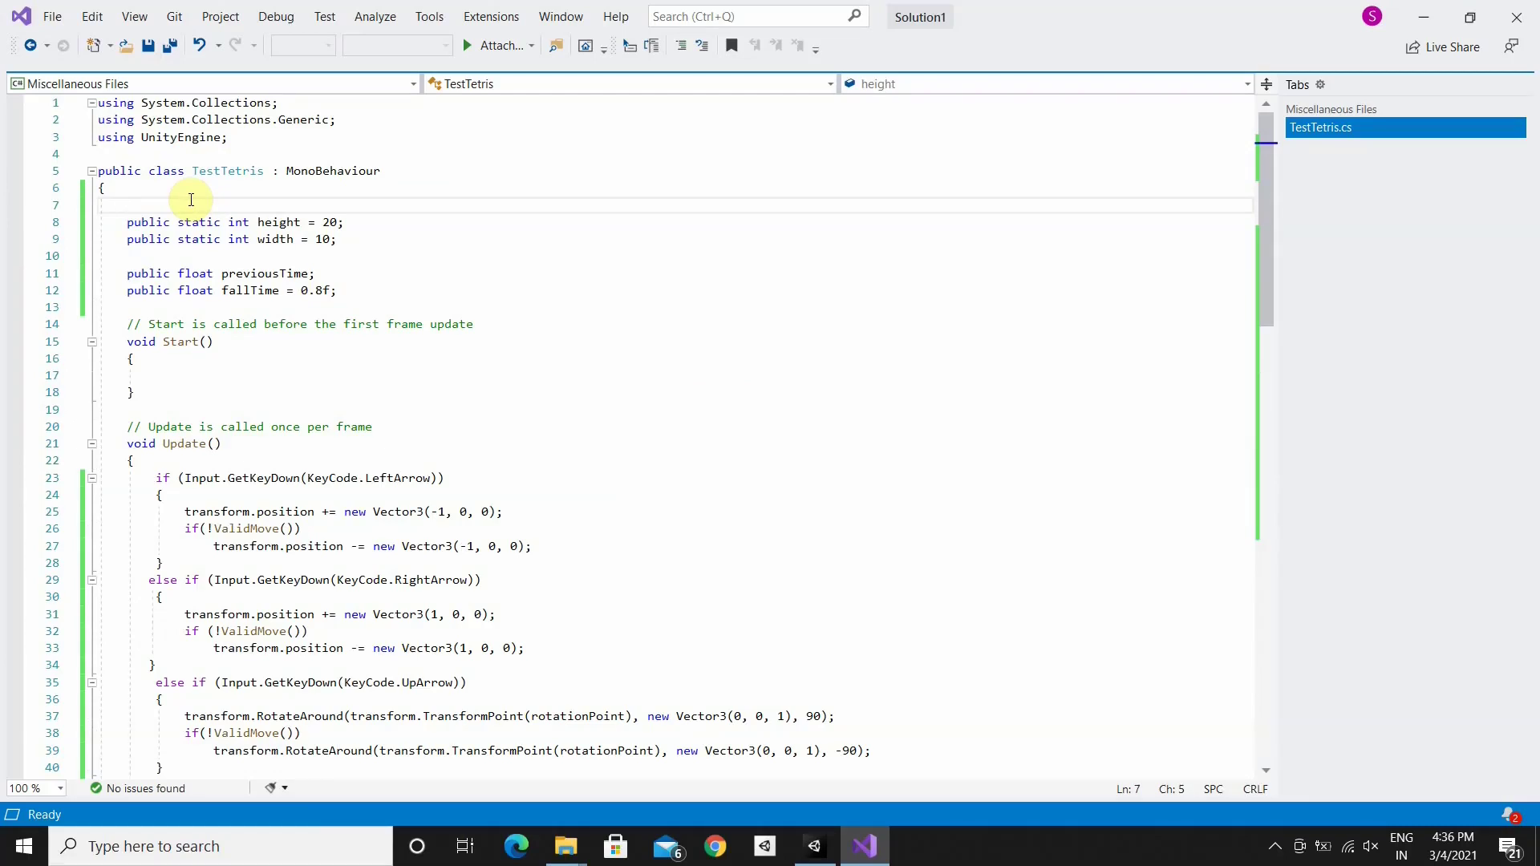
pyautogui.write('pub')
pyautogui.press('Tab')
pyautogui.write('vector')
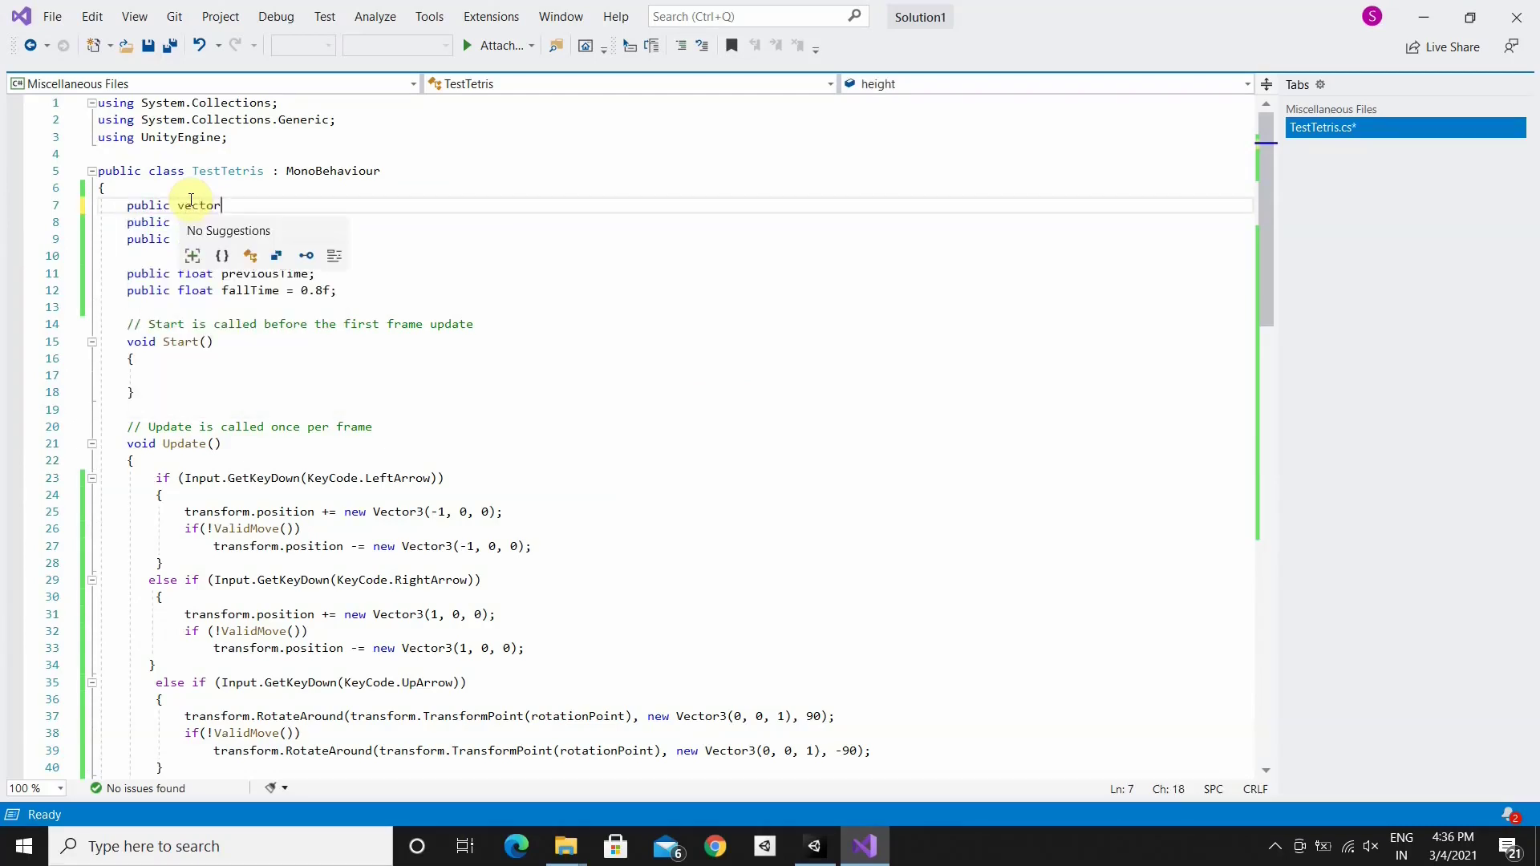
pyautogui.write('3')
pyautogui.write(' r')
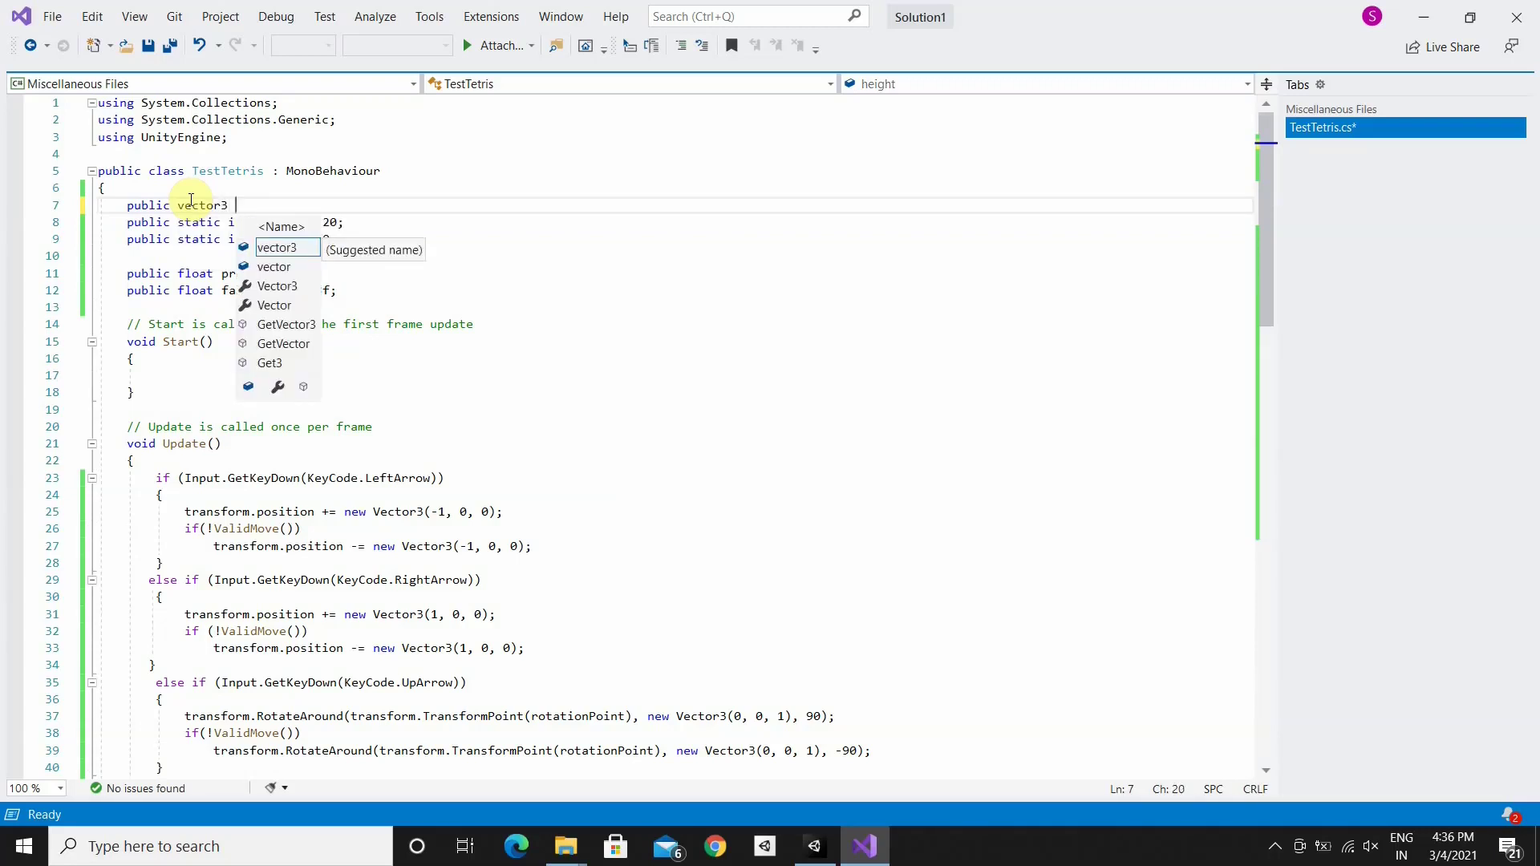
pyautogui.write('ota')
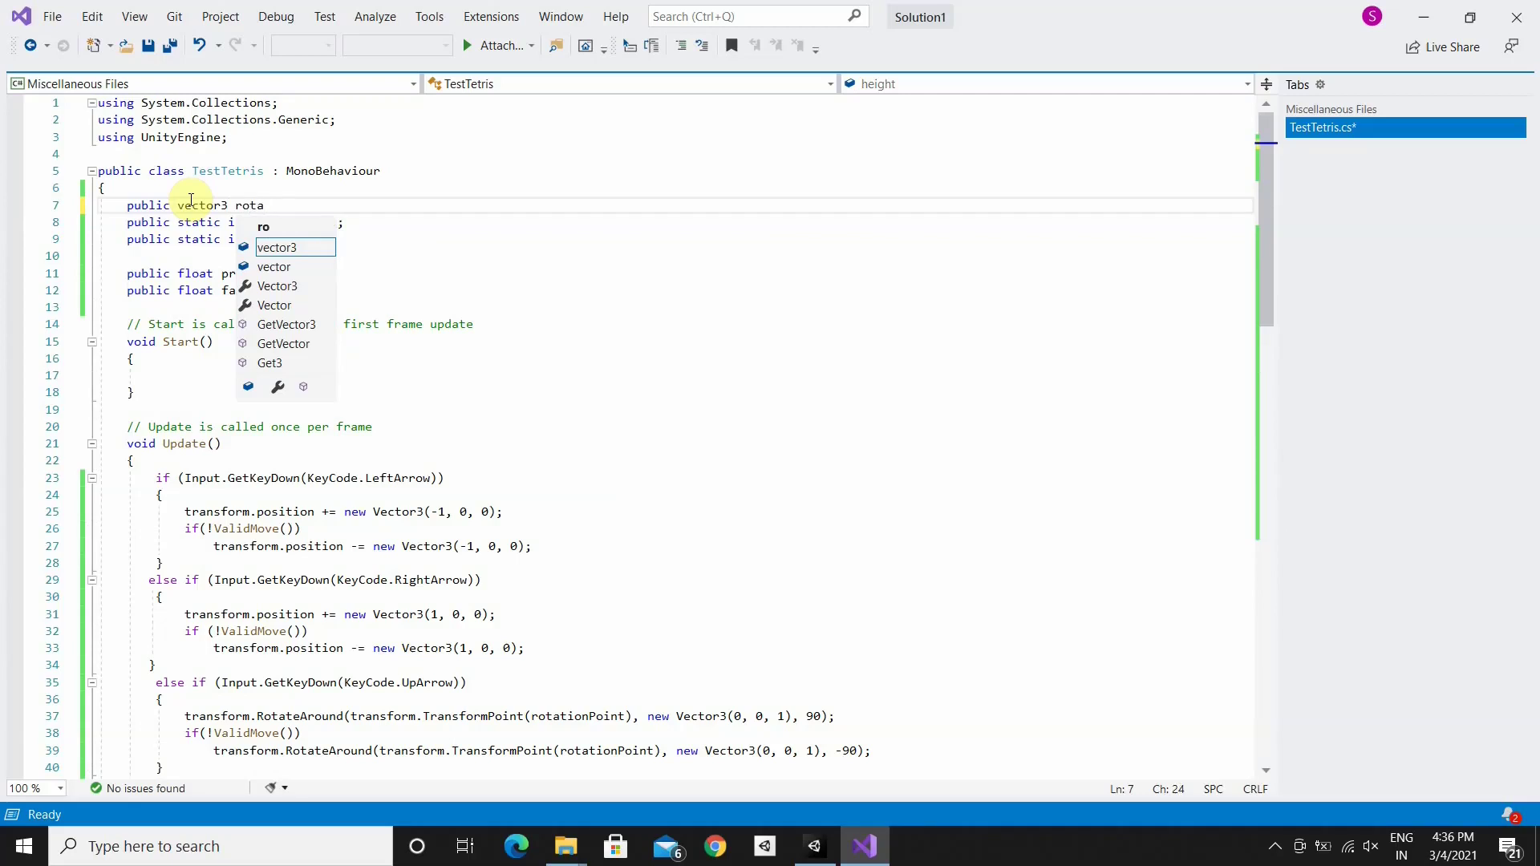
pyautogui.write('tionPoint')
pyautogui.write(';')
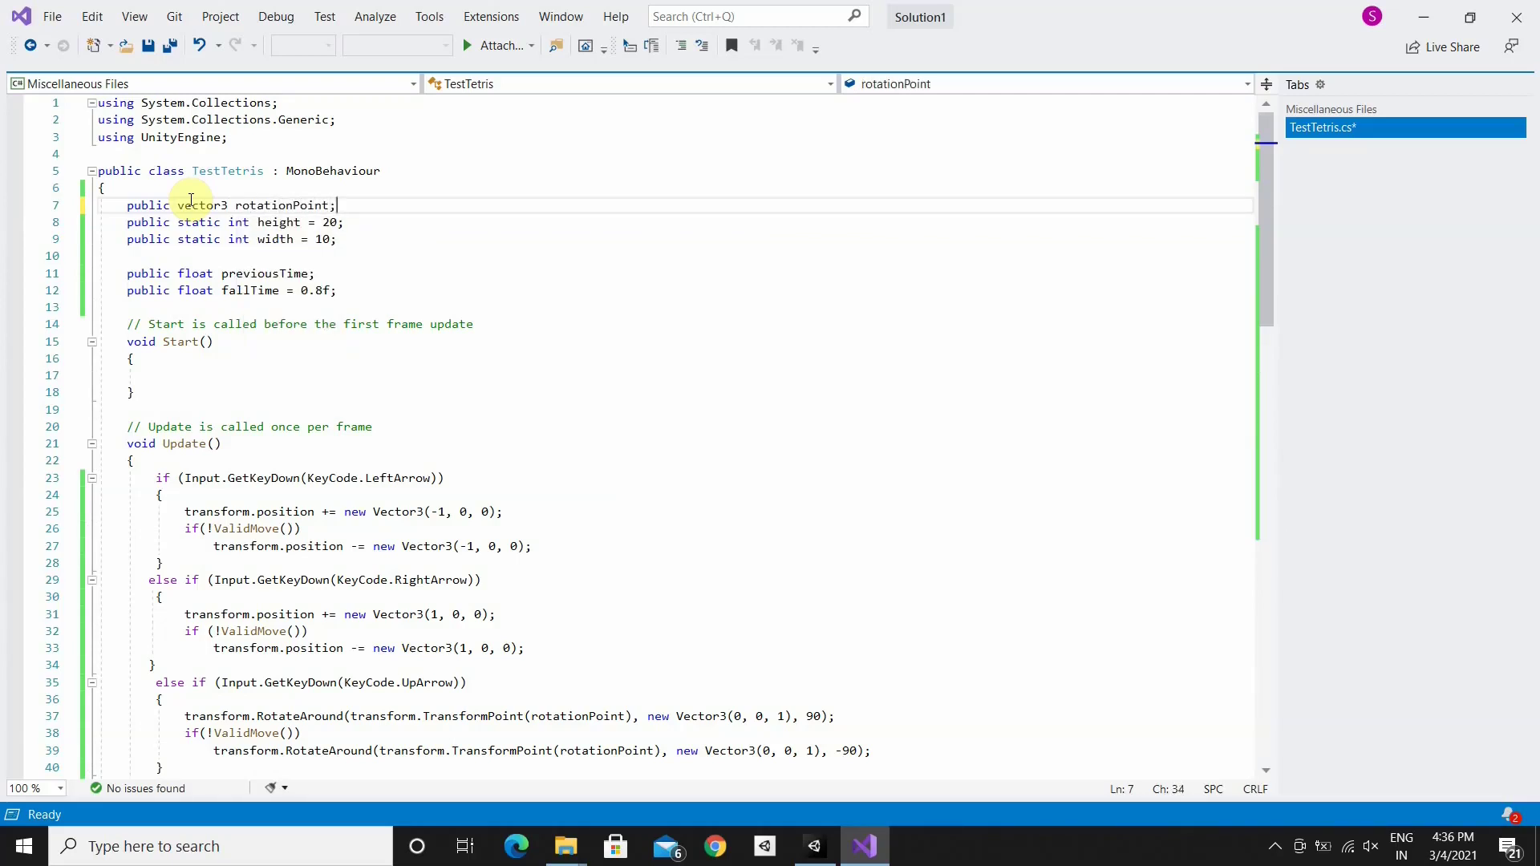
pyautogui.hotkey('ctrl', 's')
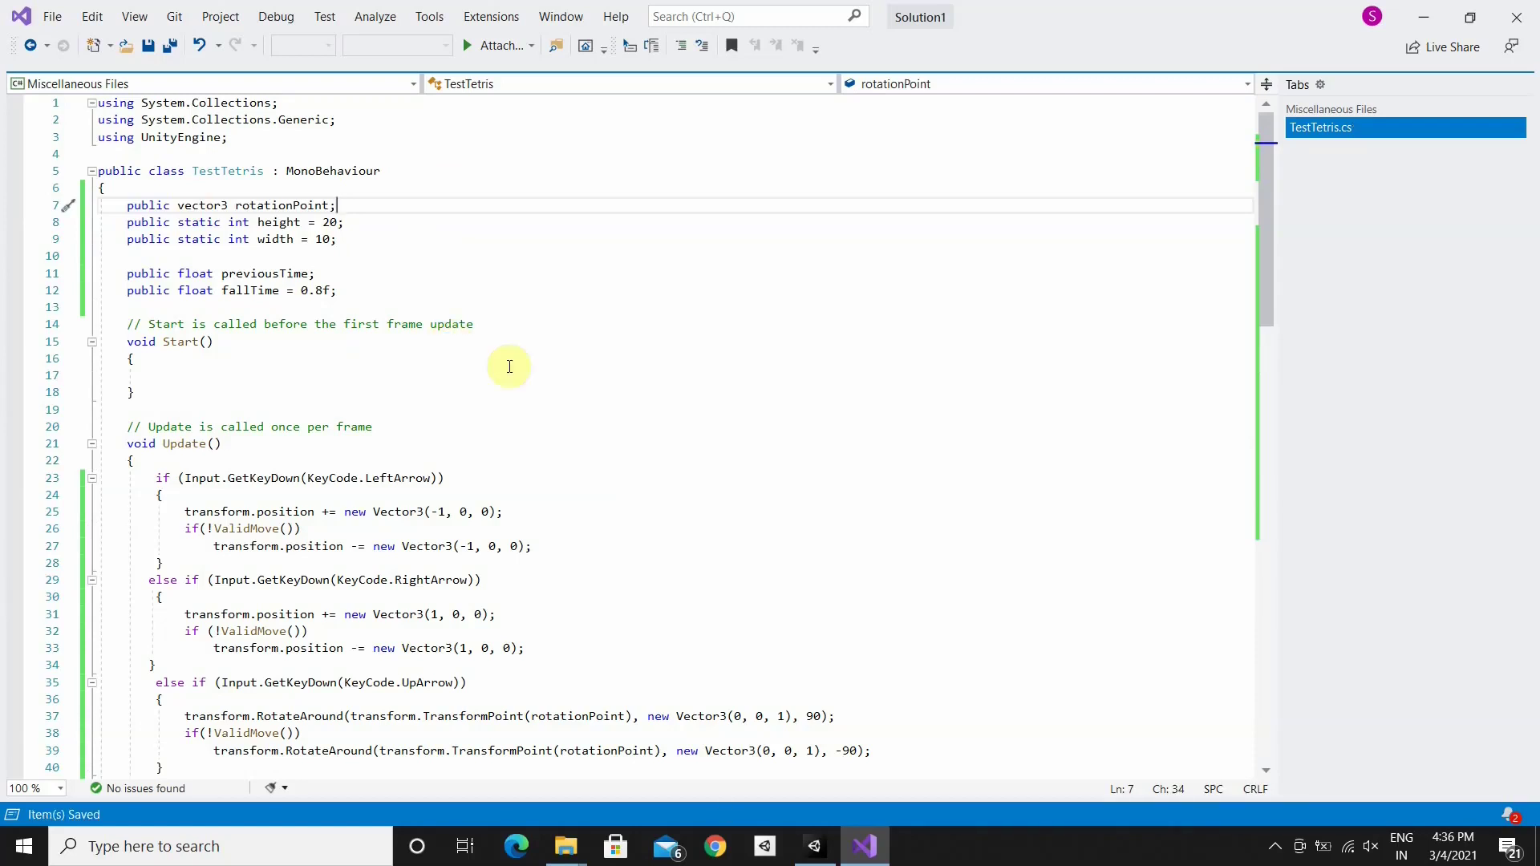
# Check rotationPoint with Go To Definition (F12), capitalise the type to Vector3, and save
pyautogui.doubleClick(303, 206)
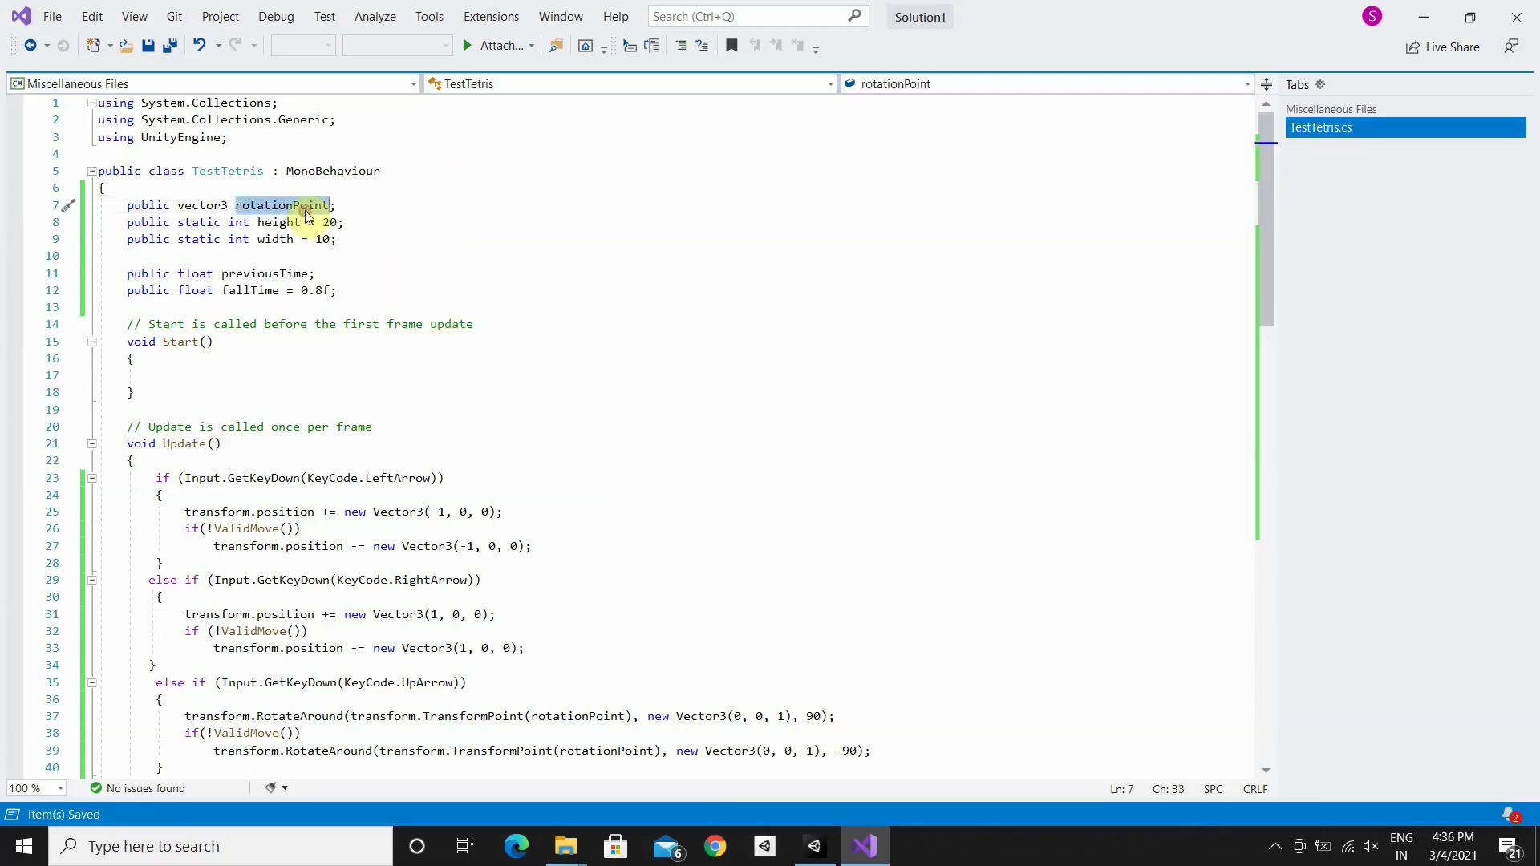
pyautogui.scroll(-2, 672, 524)
pyautogui.scroll(-1, 673, 525)
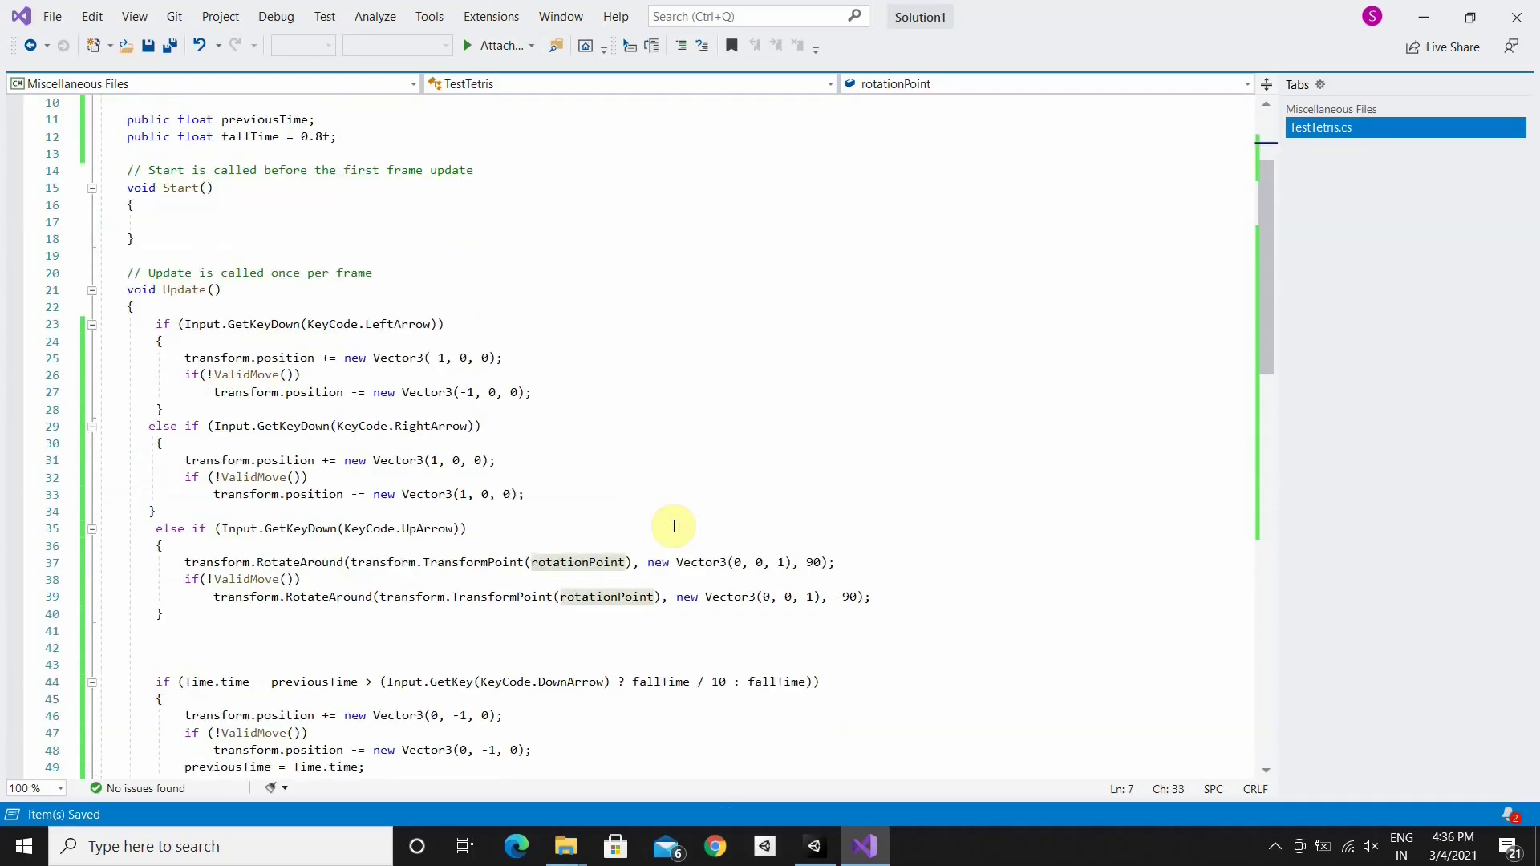
pyautogui.click(592, 563)
pyautogui.press('F12')
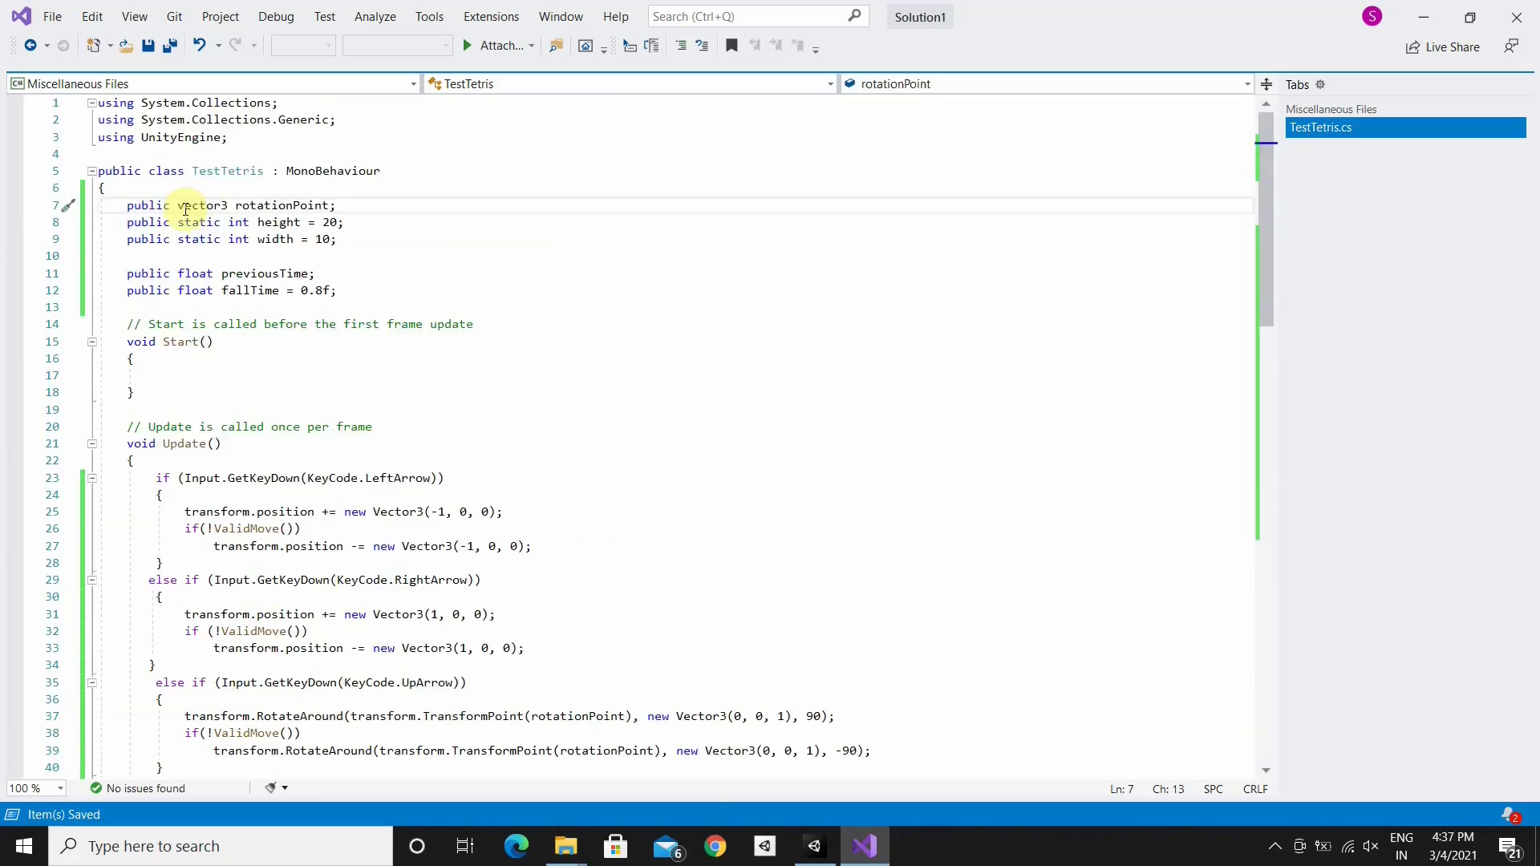
pyautogui.click(185, 209)
pyautogui.write('V')
pyautogui.hotkey('ctrl', 's')
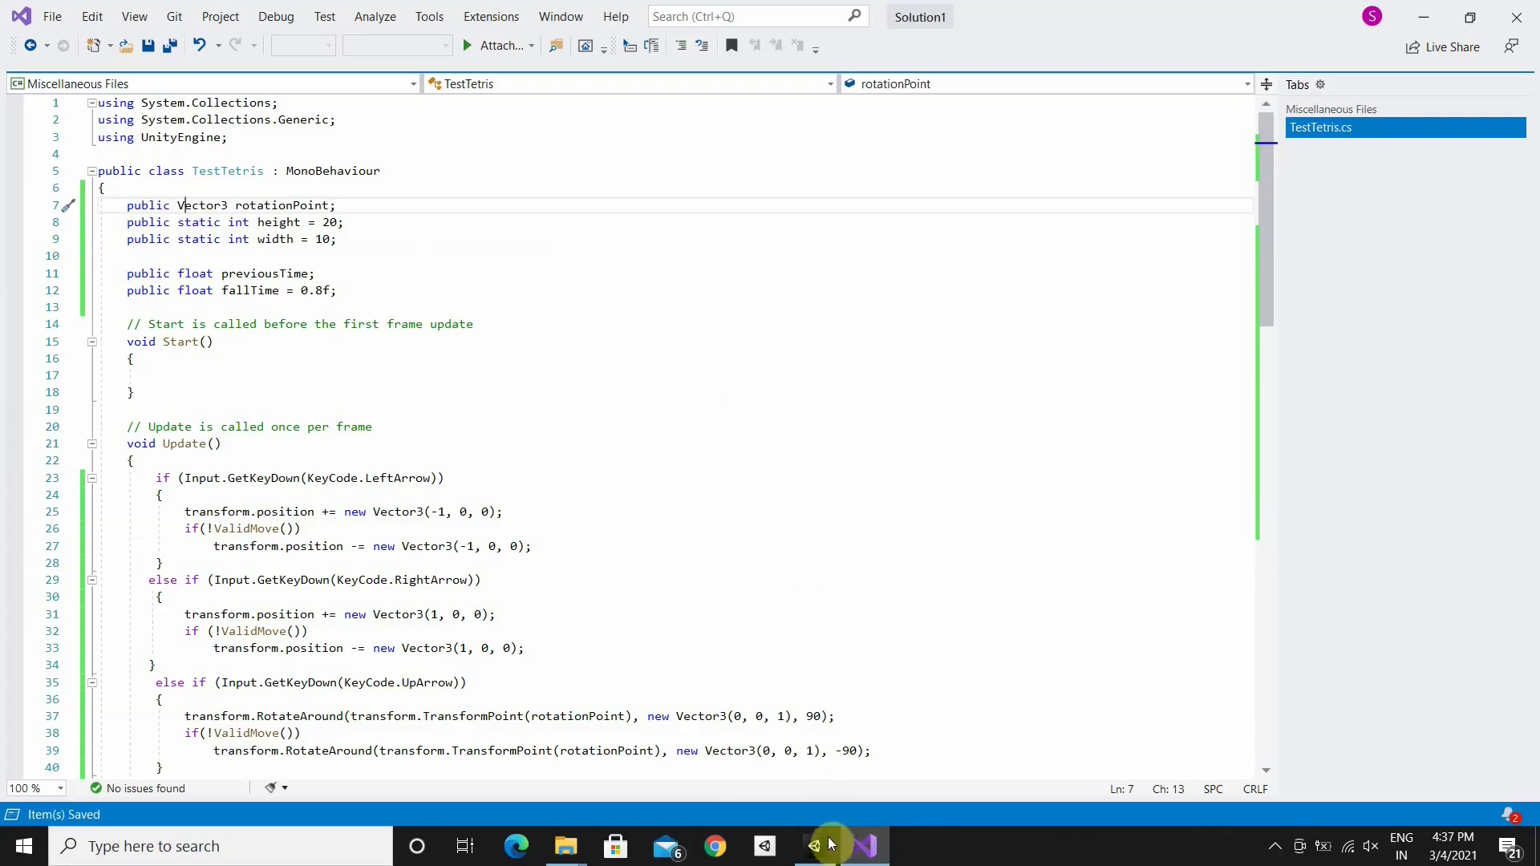
# Enter Play mode in Unity and move the T-tetromino right three times and left once
pyautogui.click(831, 844)
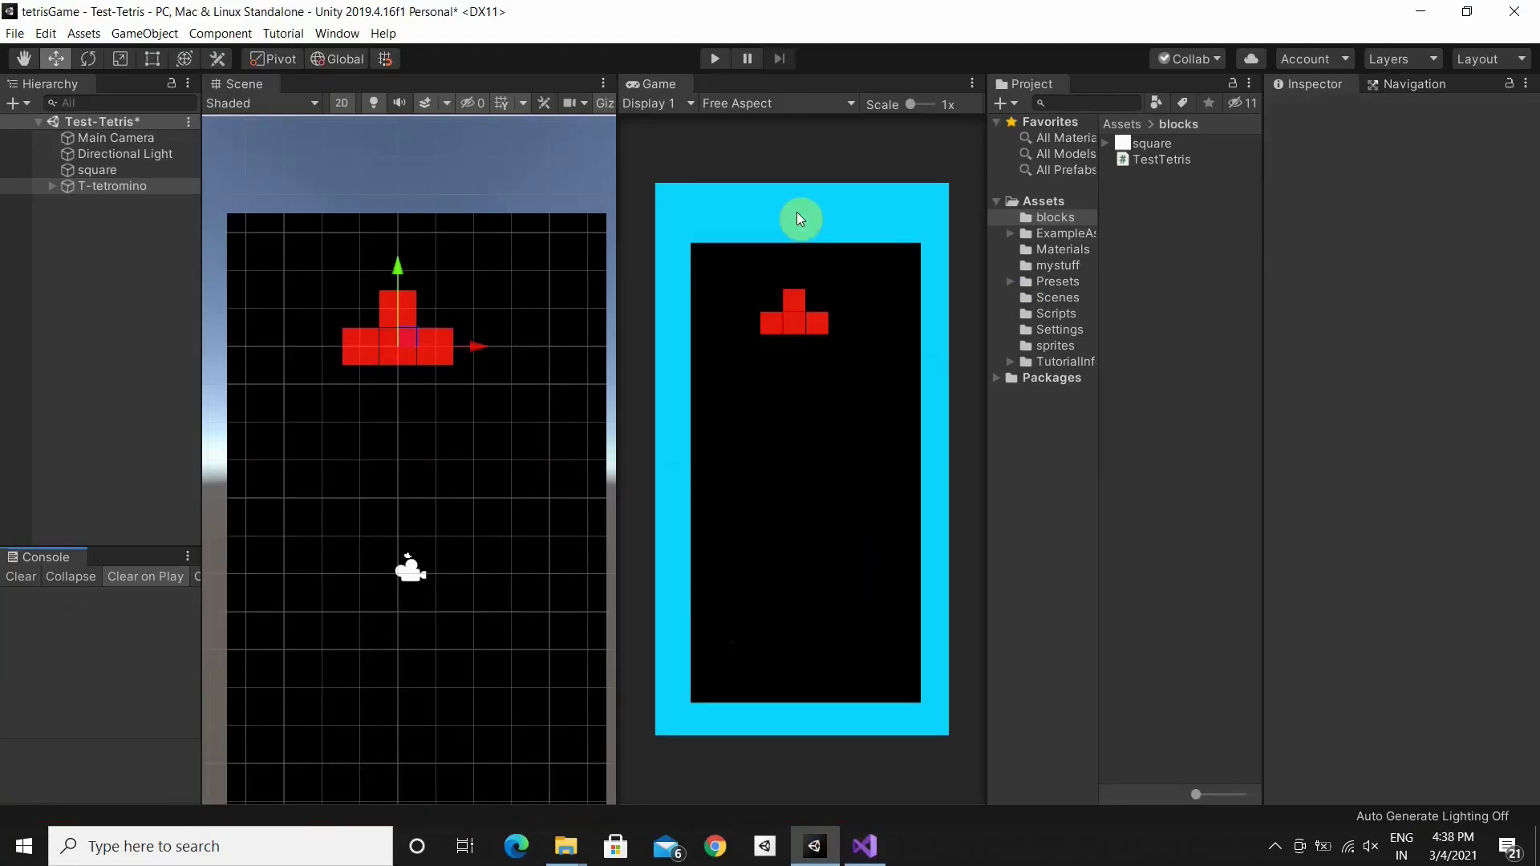
pyautogui.click(717, 58)
pyautogui.press('Right')
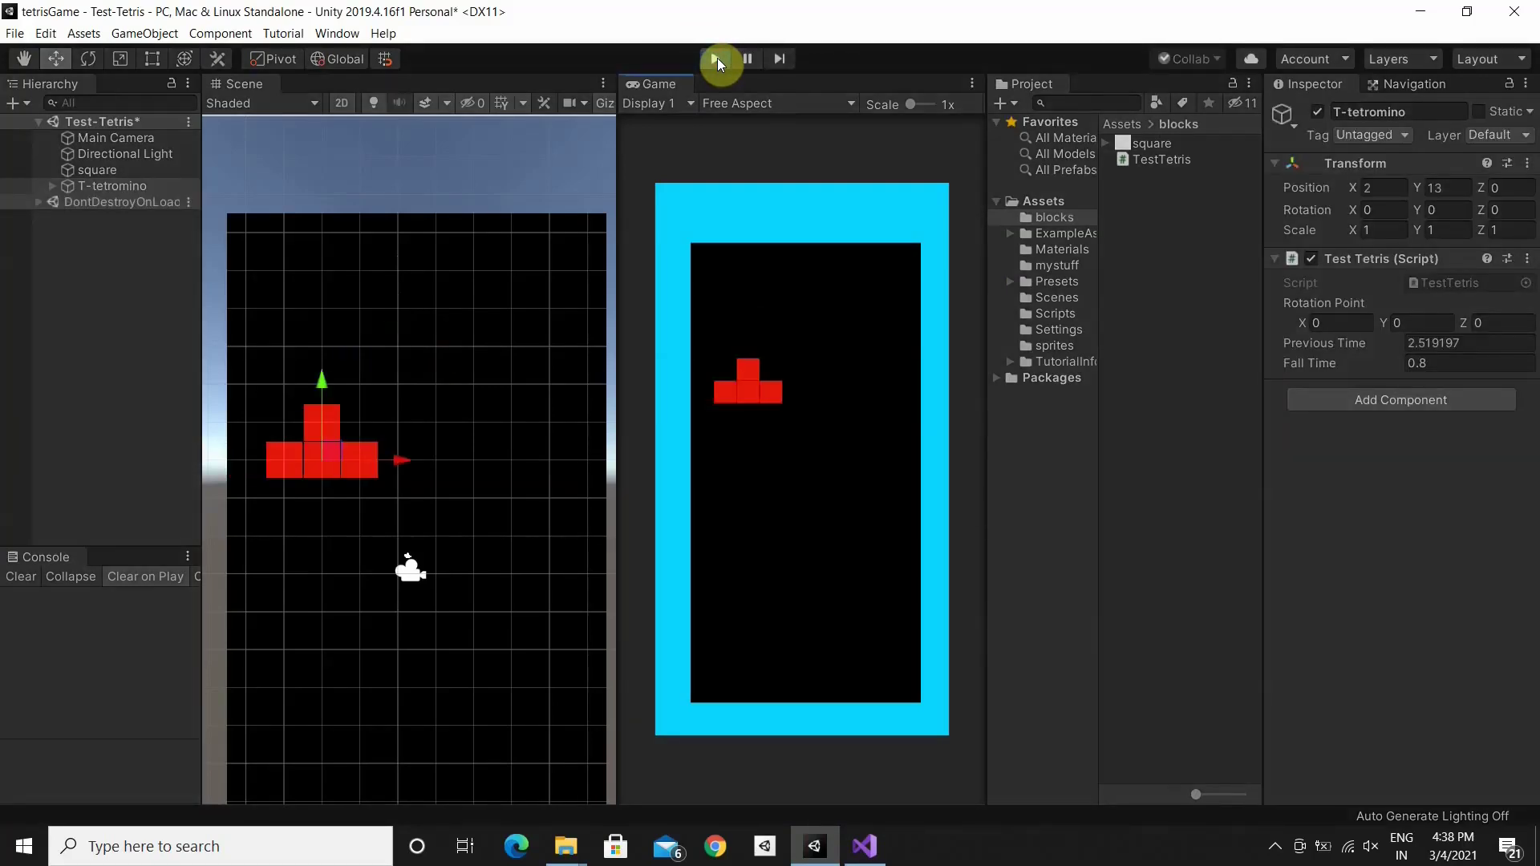
pyautogui.press('Right')
pyautogui.press('Right')
pyautogui.press('Right')
pyautogui.press('Right')
pyautogui.press('Right')
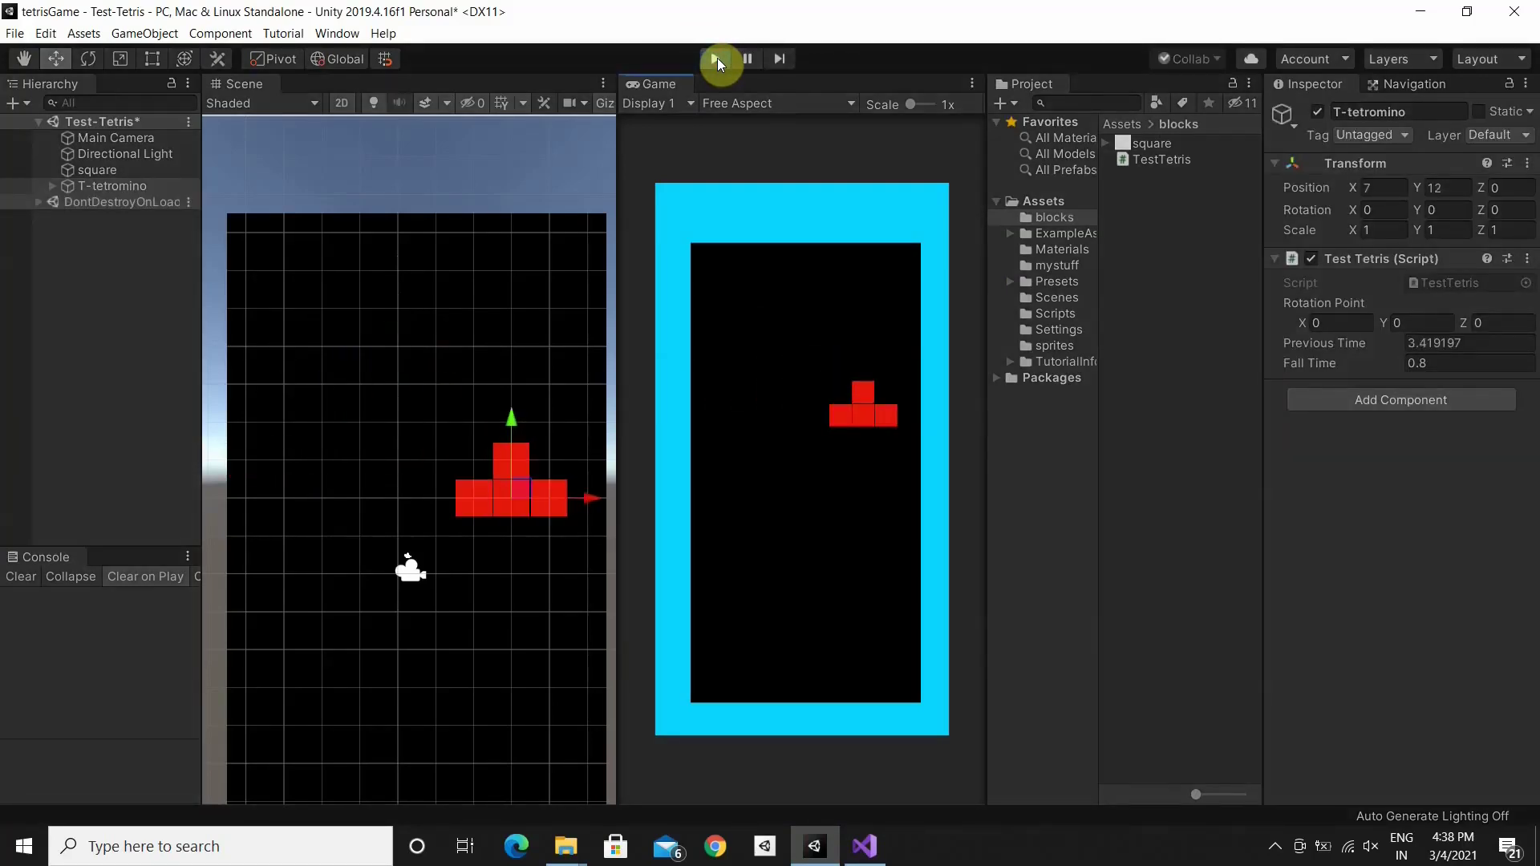
pyautogui.press('Right')
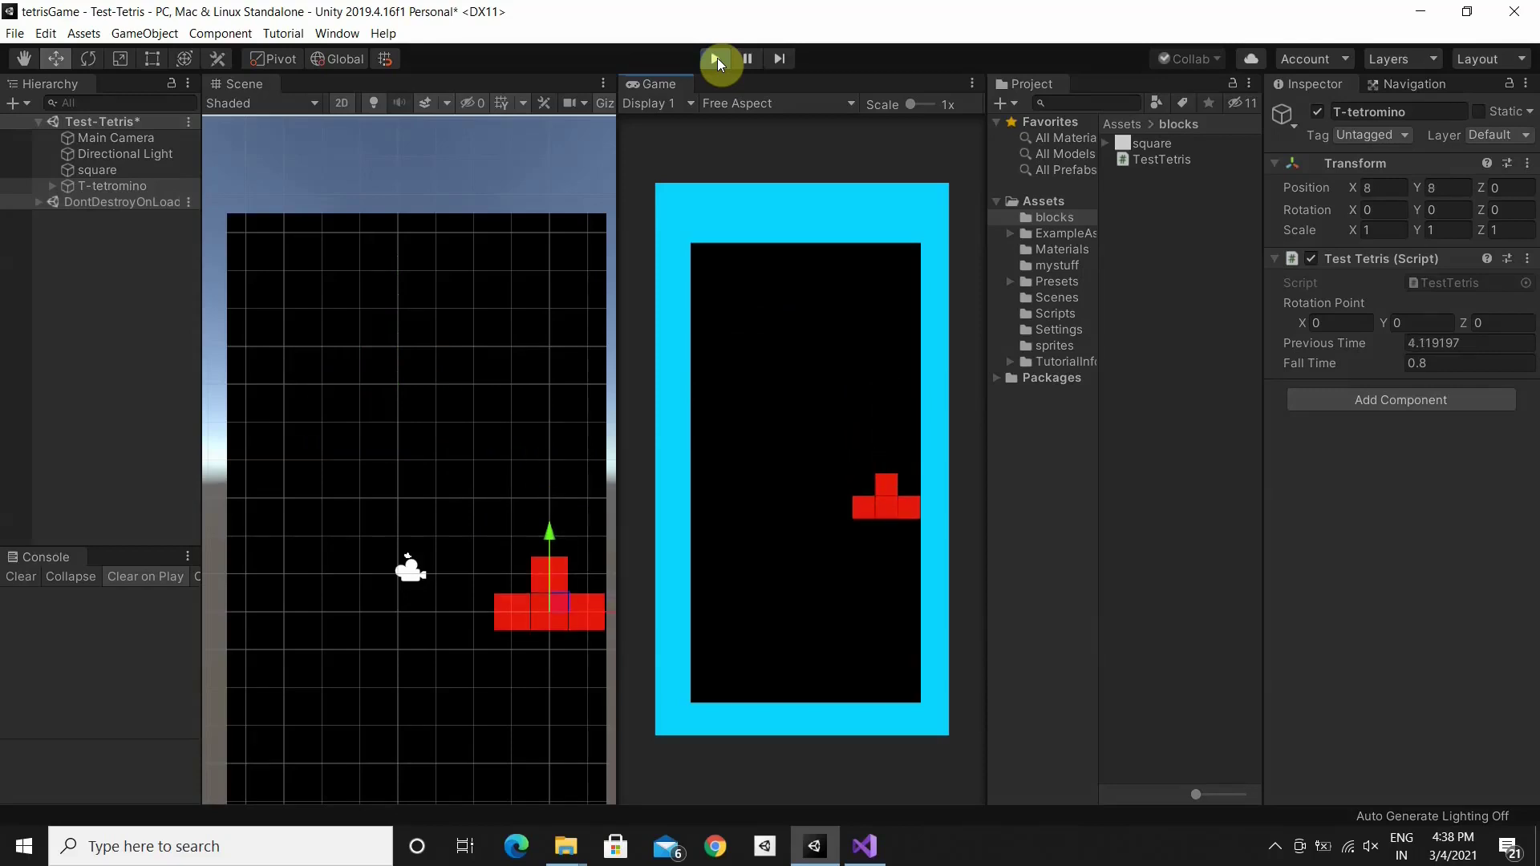
pyautogui.press('Left')
pyautogui.press('Left')
# Rotate the T-tetromino four quarter turns, then stop Play mode
pyautogui.press('Up')
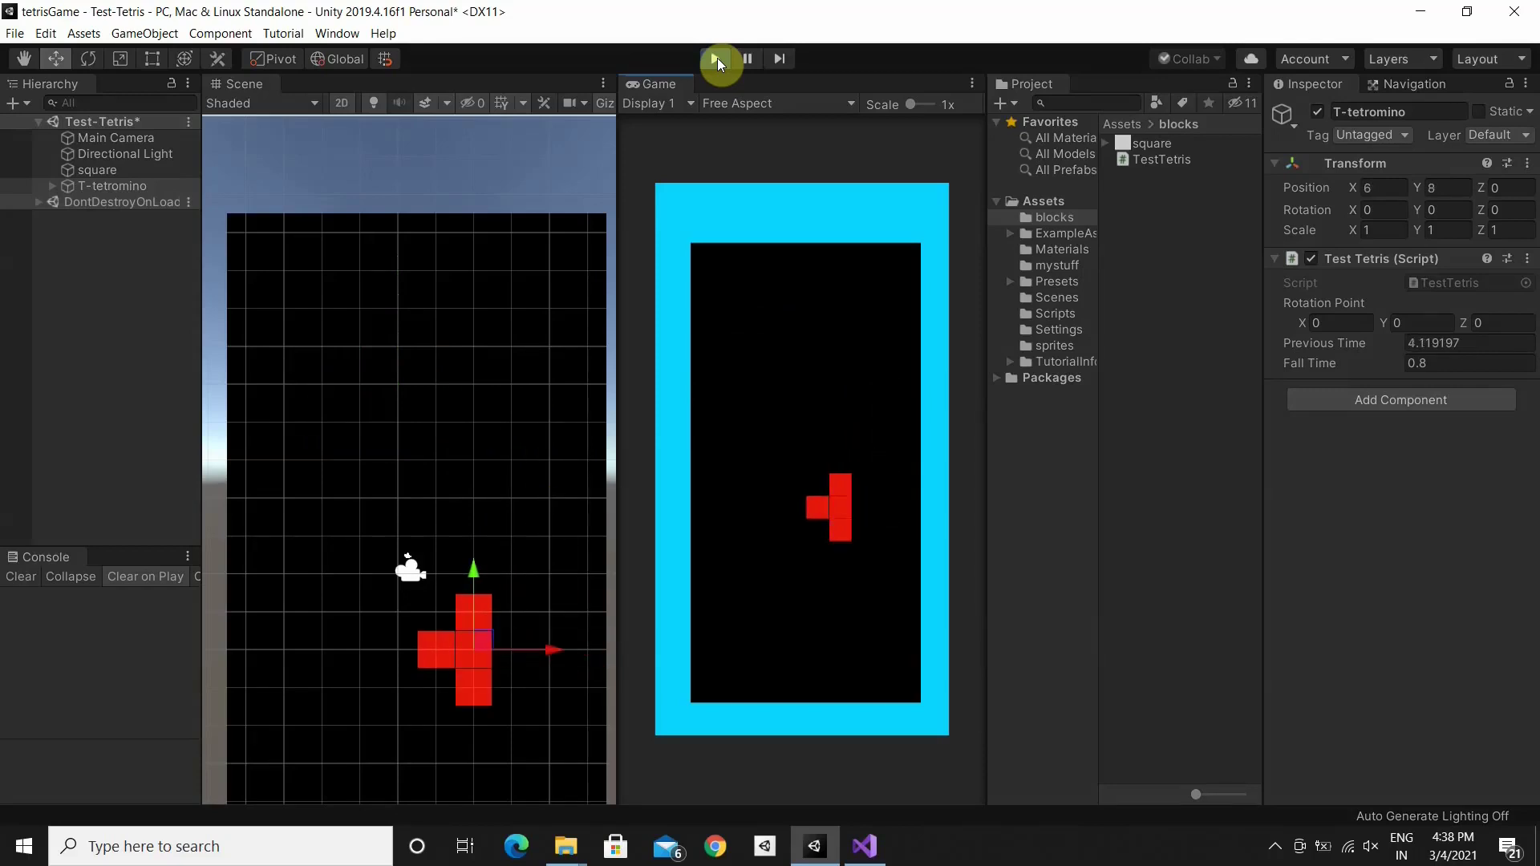
pyautogui.press('Up')
pyautogui.press('Up')
pyautogui.press('Up')
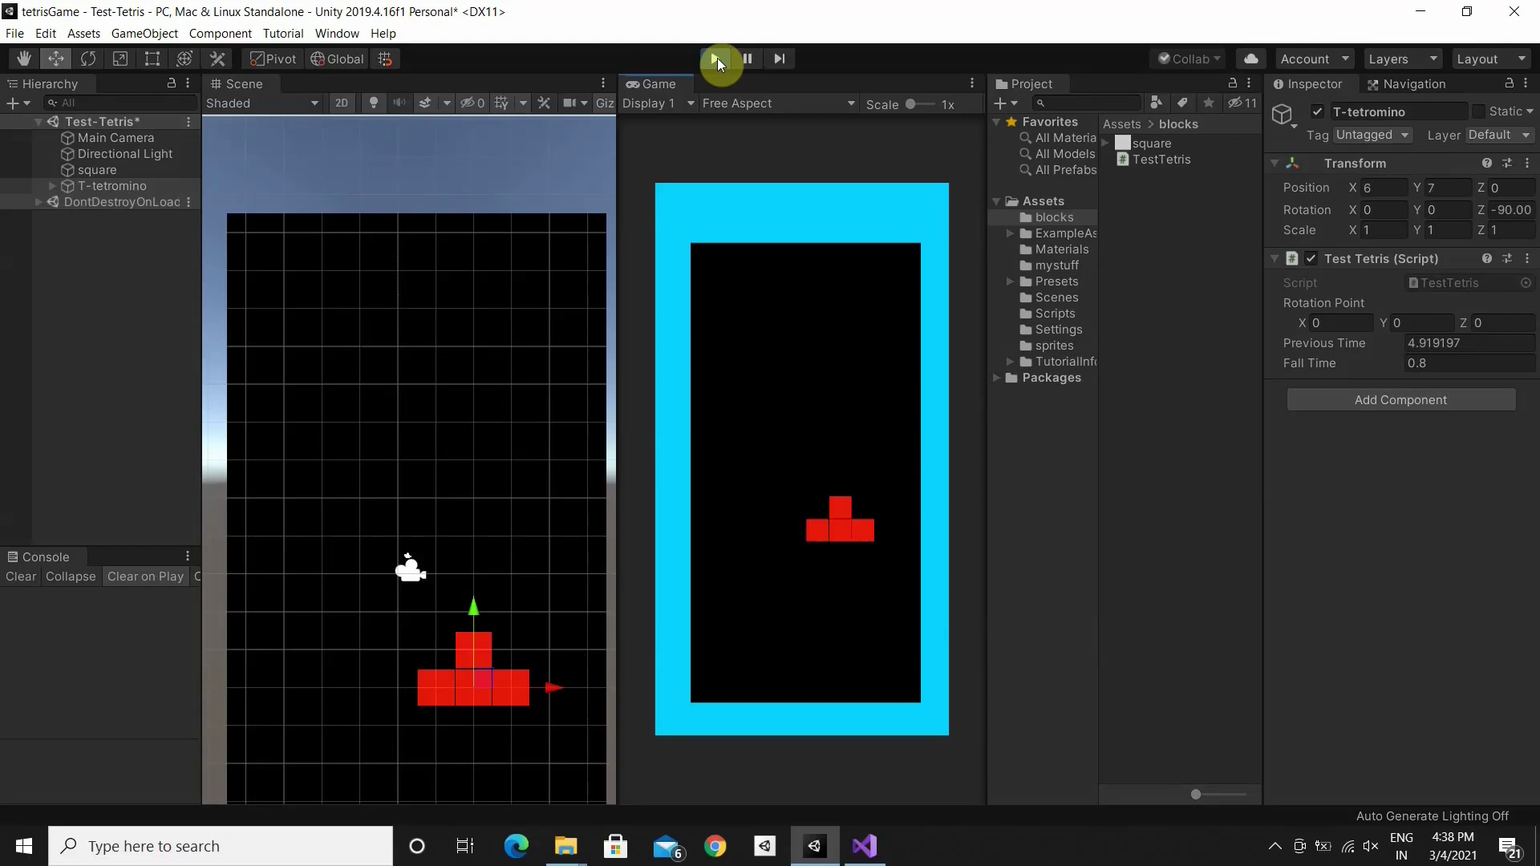
pyautogui.press('Up')
pyautogui.press('Up')
pyautogui.press('Up')
pyautogui.press('Up')
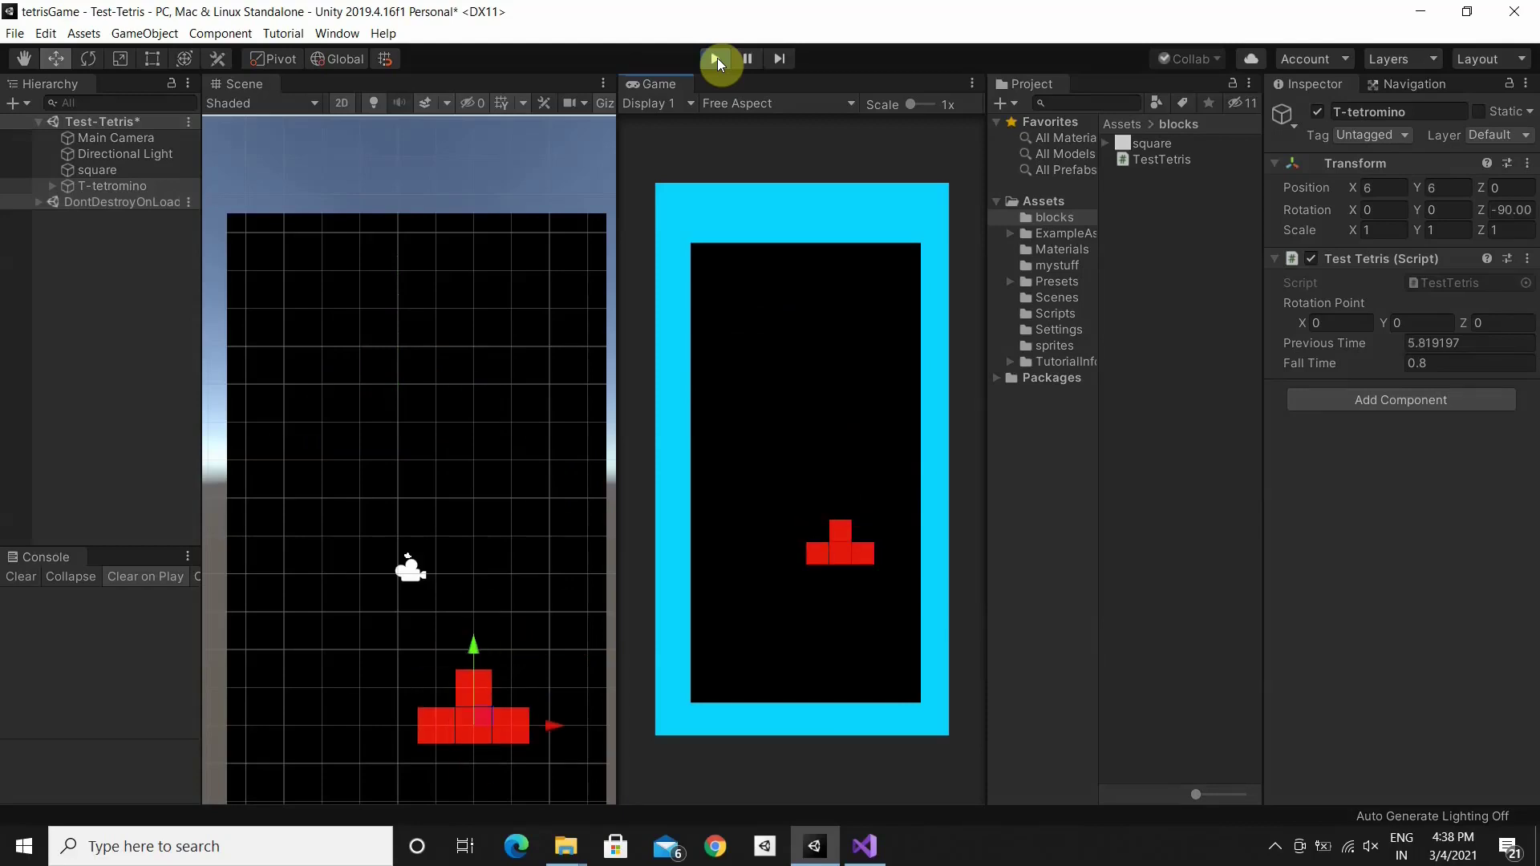
pyautogui.press('Up')
pyautogui.press('Up')
pyautogui.press('Up')
pyautogui.press('Up')
pyautogui.press('Up')
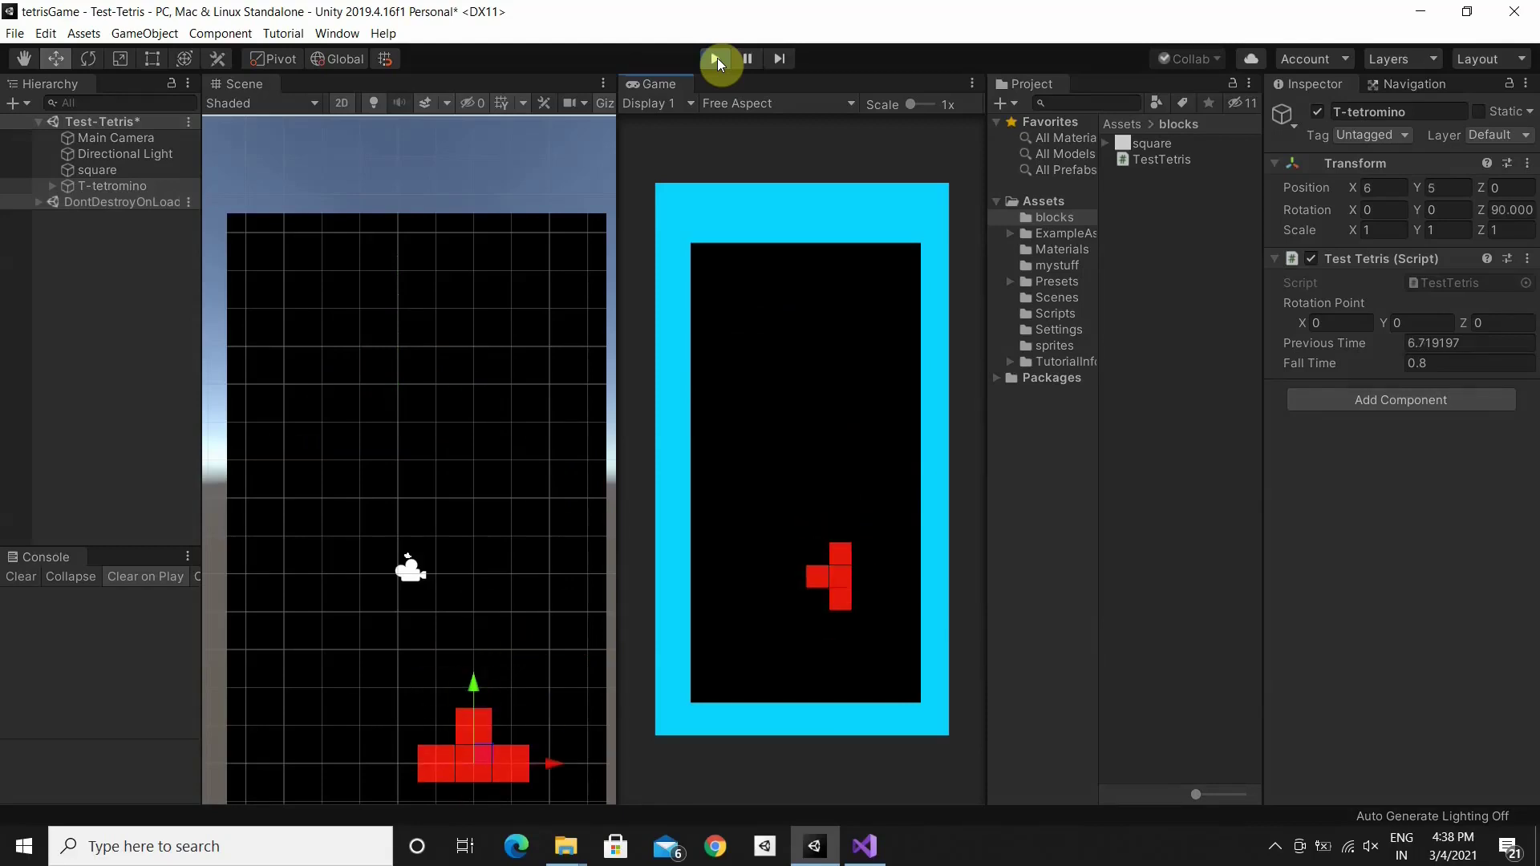
pyautogui.click(718, 58)
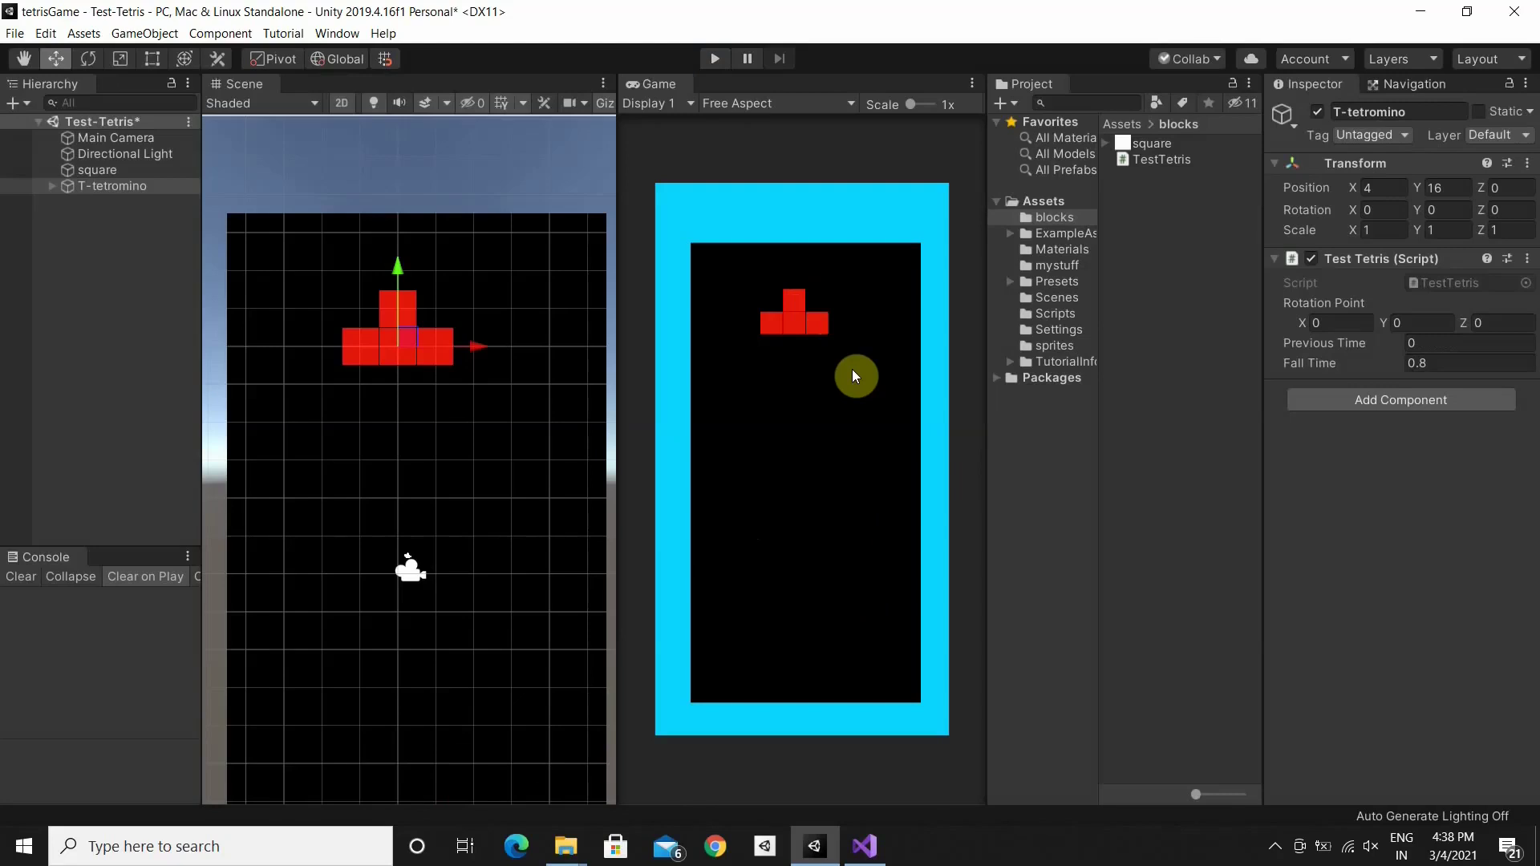
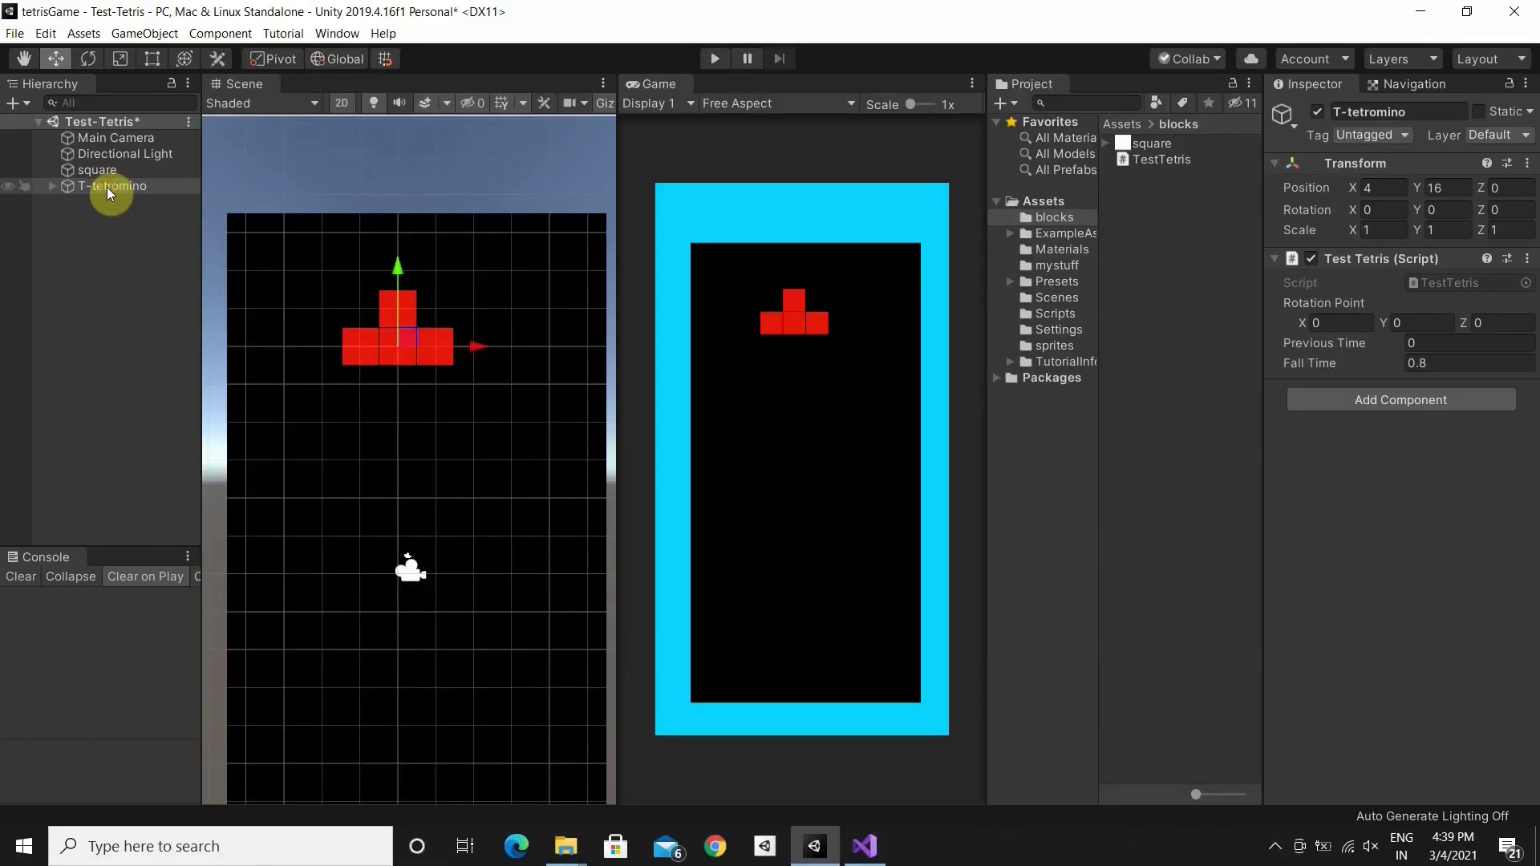
# Duplicate the T-tetromino and move the copy down to Position Y 13
pyautogui.click(108, 186)
pyautogui.hotkey('ctrl', 'd')
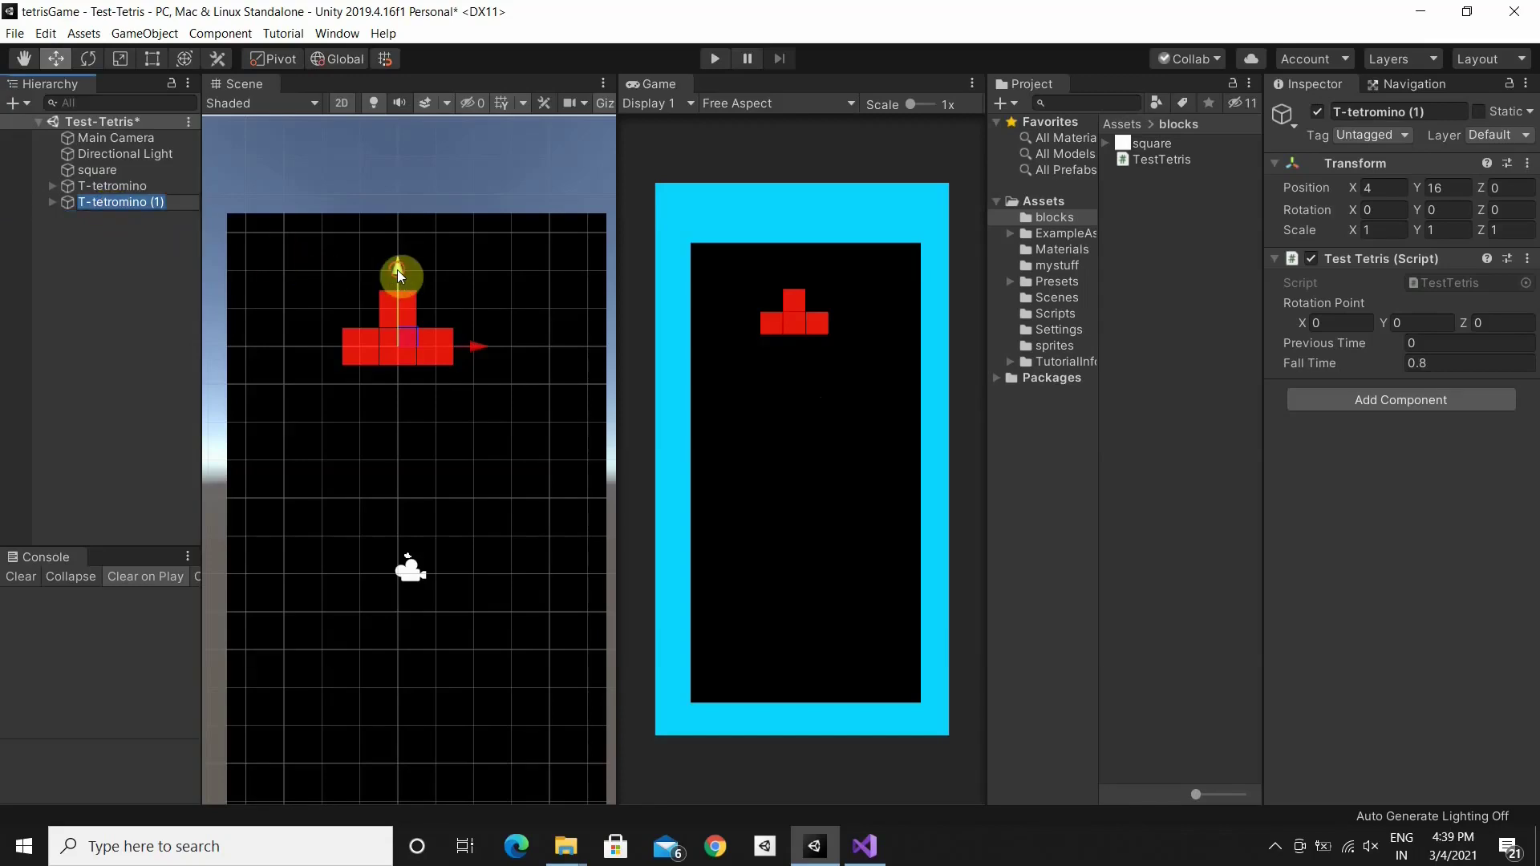
pyautogui.moveTo(397, 270); pyautogui.dragTo(401, 349)
pyautogui.moveTo(403, 403); pyautogui.dragTo(399, 388)
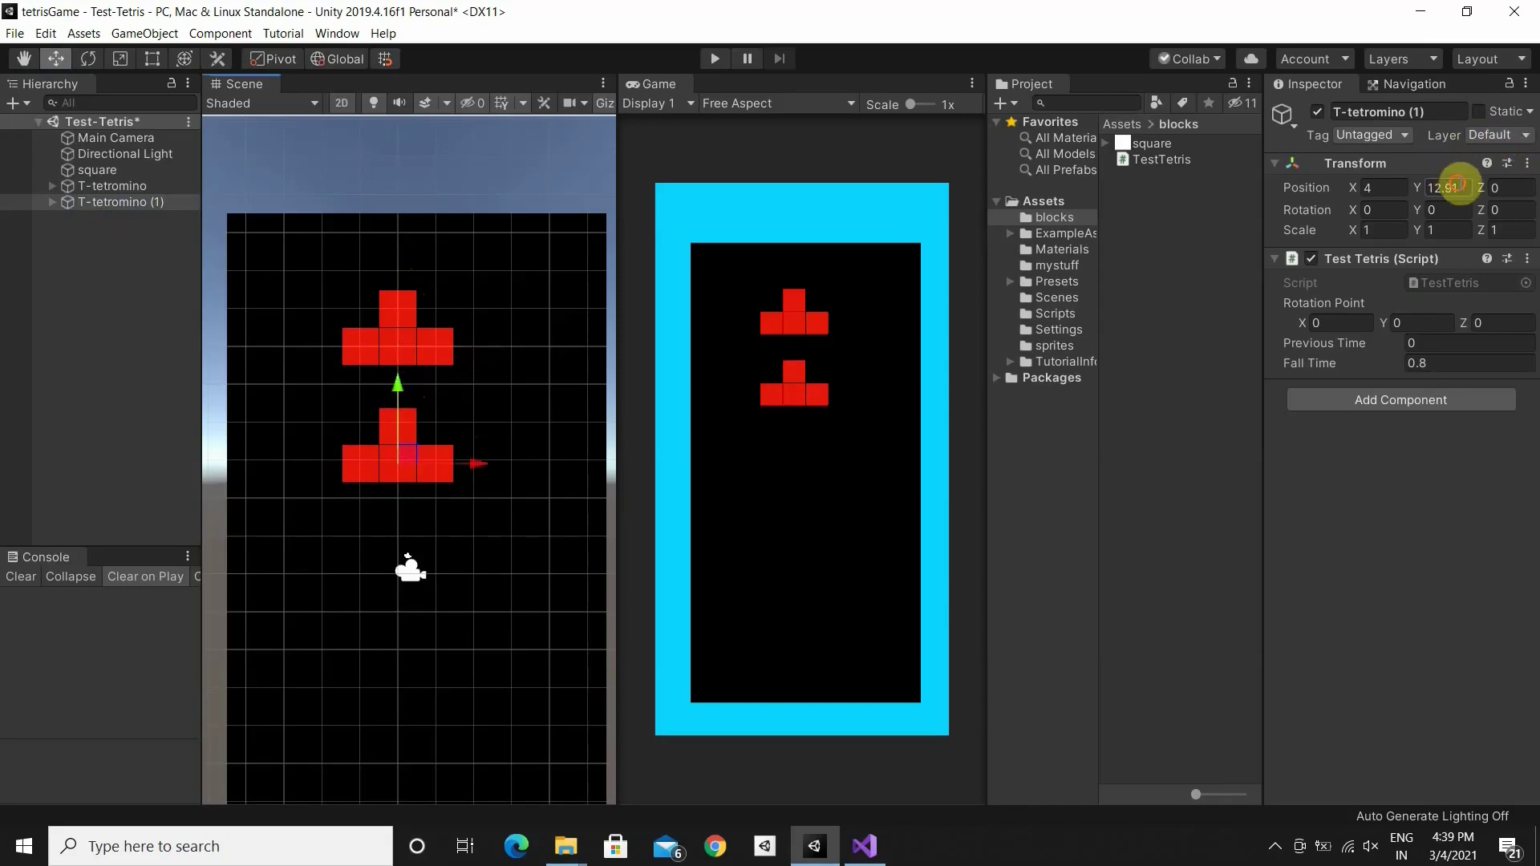
pyautogui.click(1456, 188)
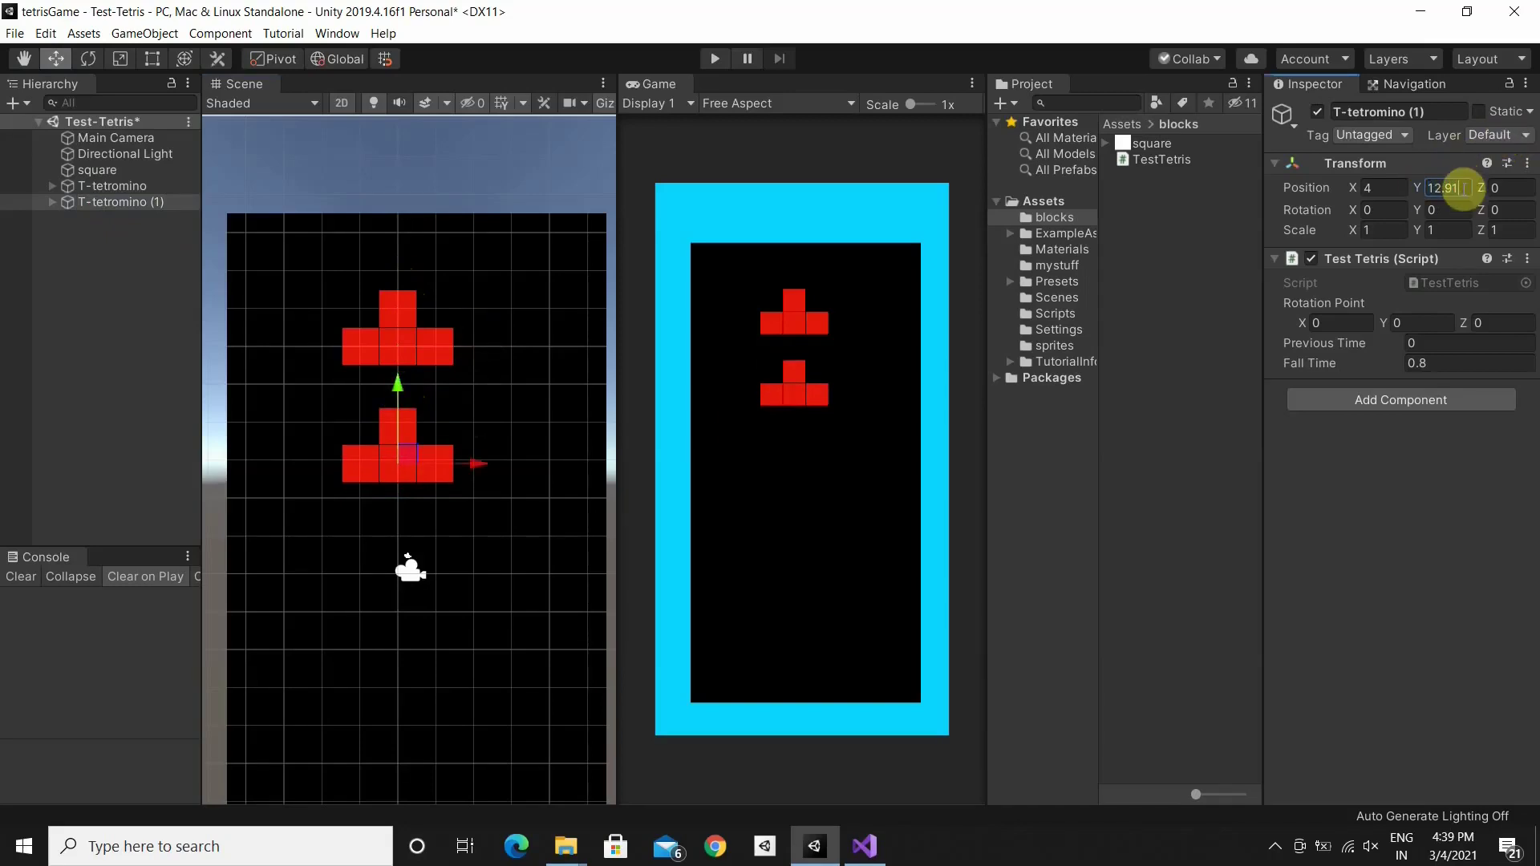
pyautogui.press('BackSpace')
pyautogui.press('BackSpace')
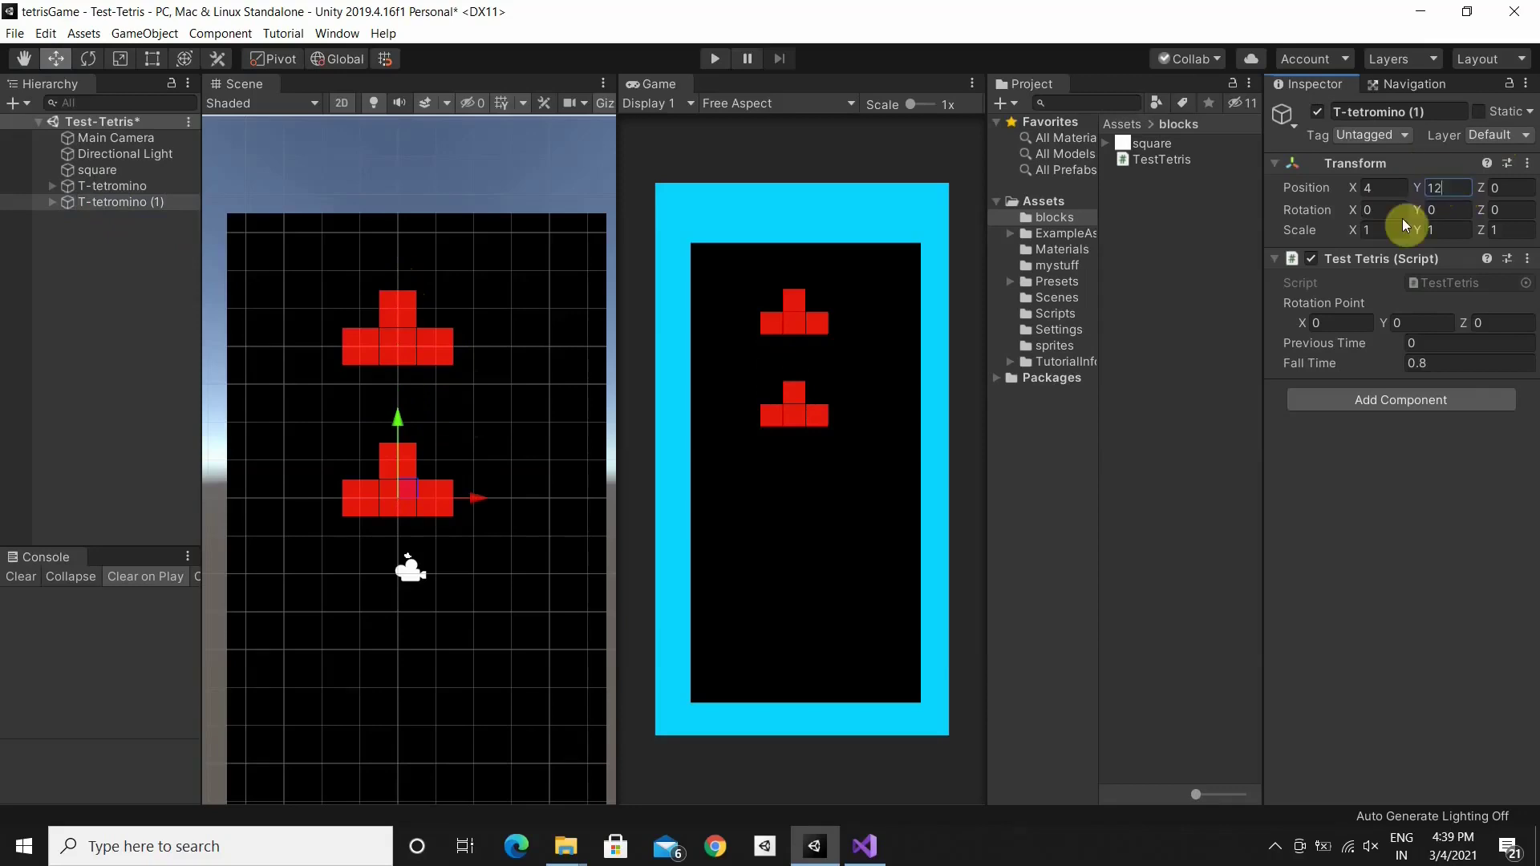
pyautogui.press('BackSpace')
pyautogui.write('1')
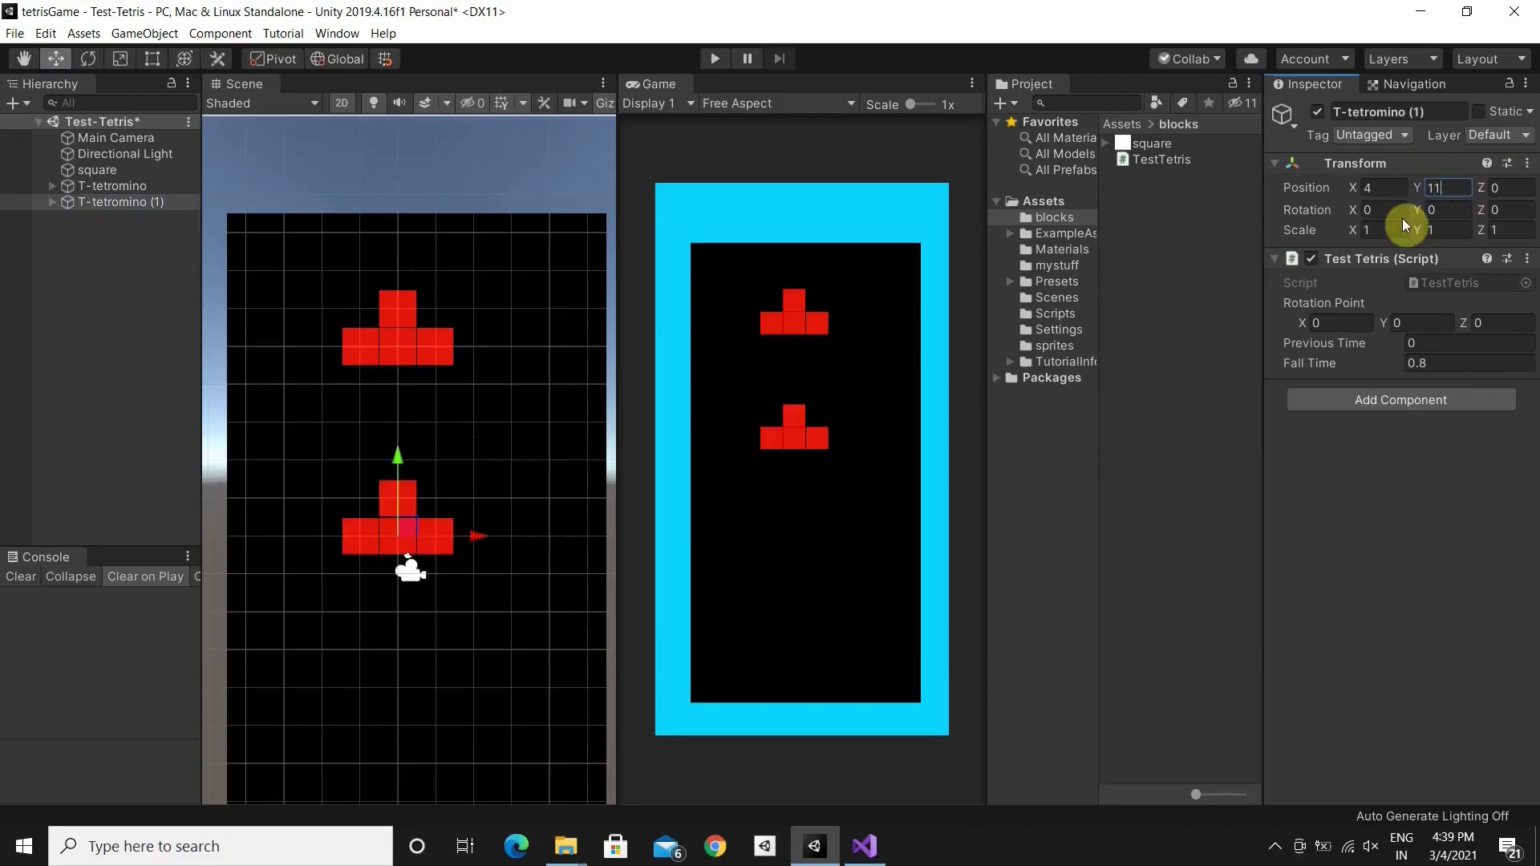
pyautogui.press('BackSpace')
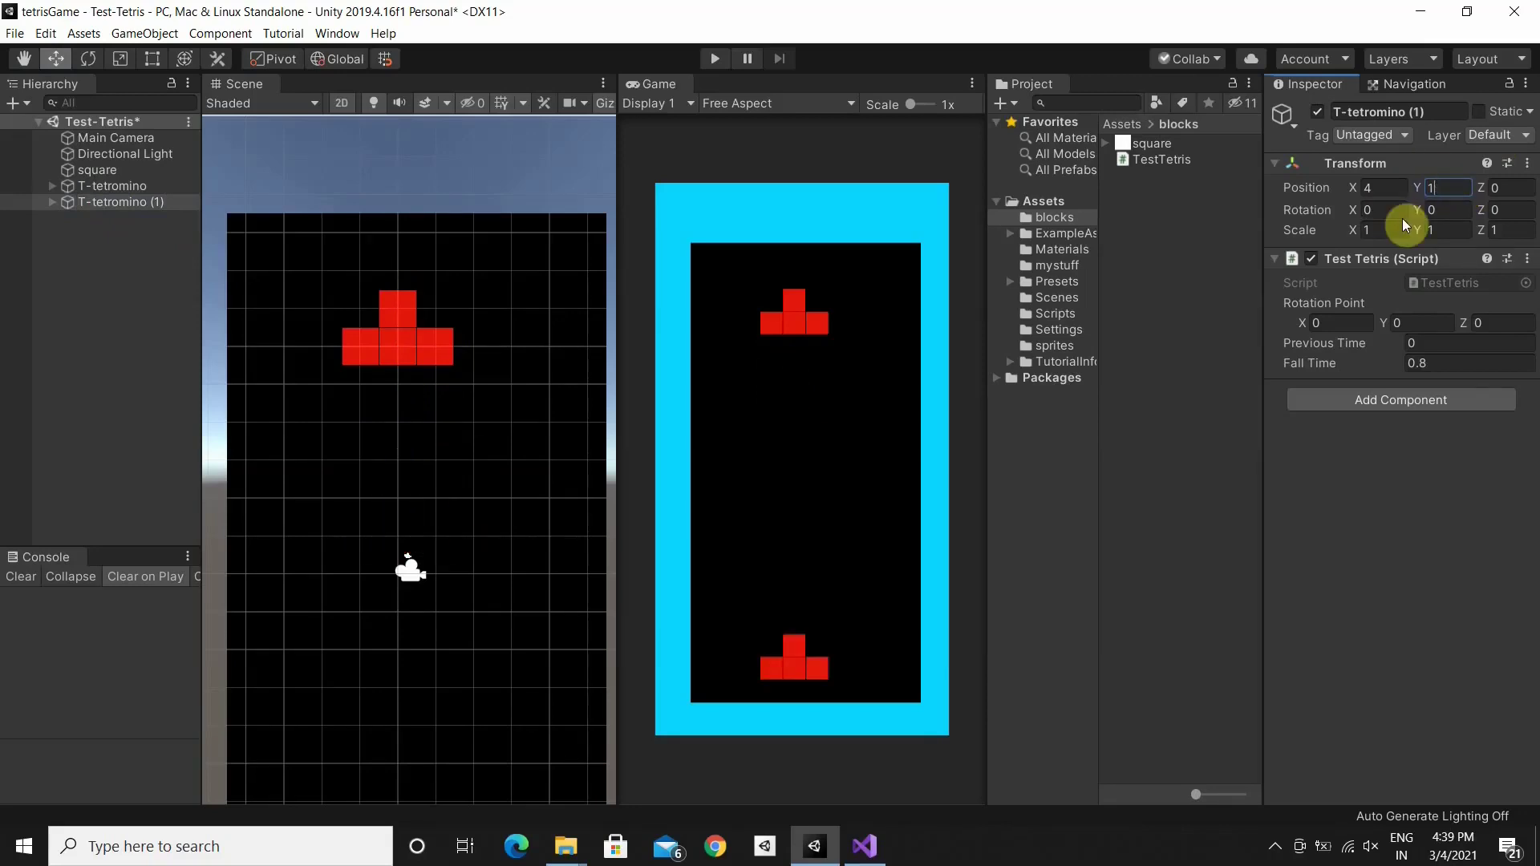
pyautogui.write('3')
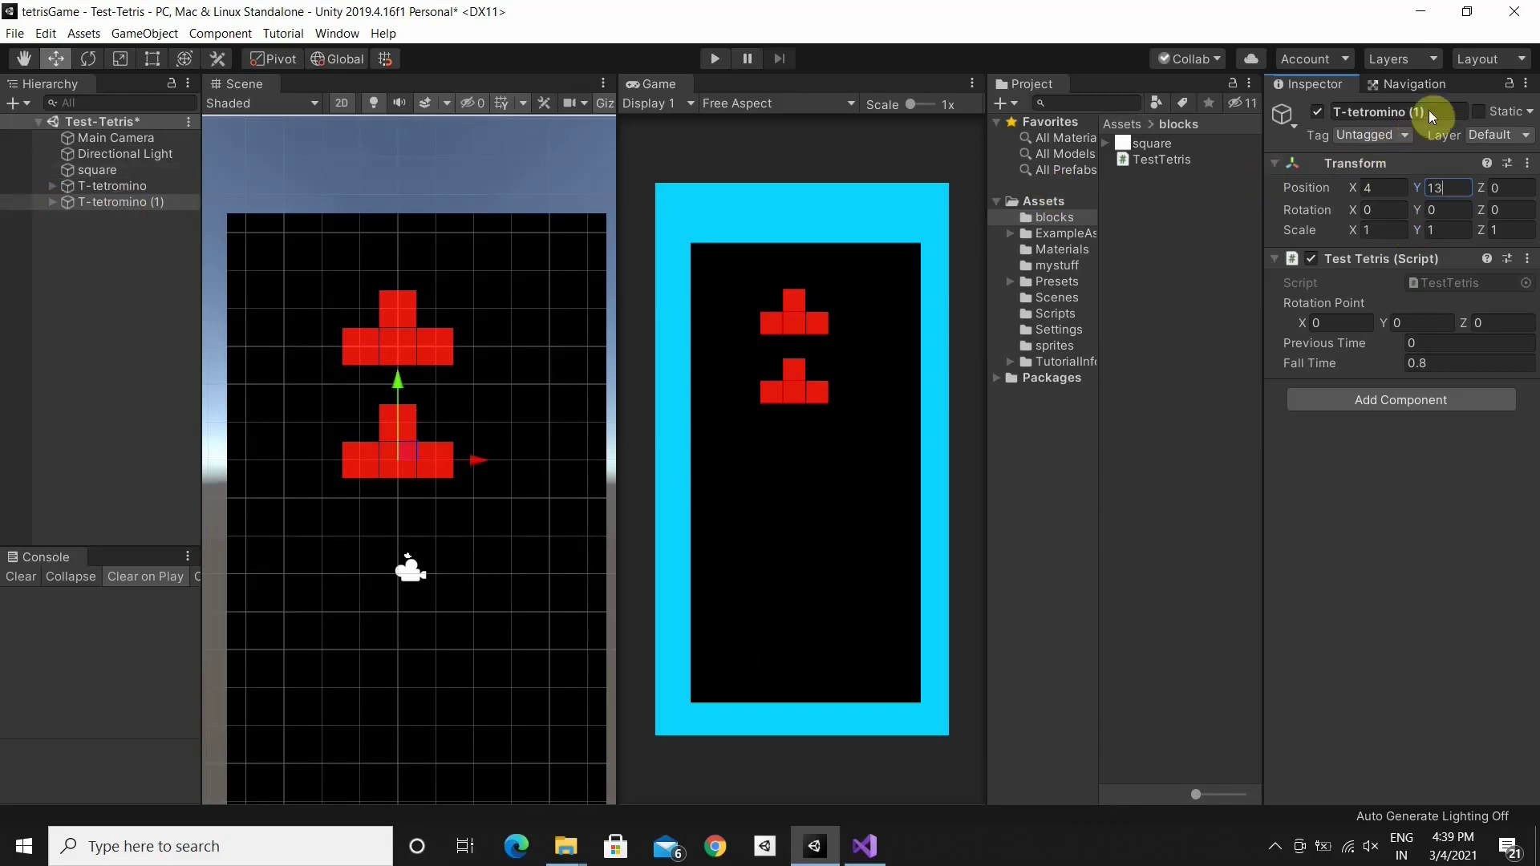
# Rename the copy to otetromino (1) by removing the T- prefix
pyautogui.click(1349, 110)
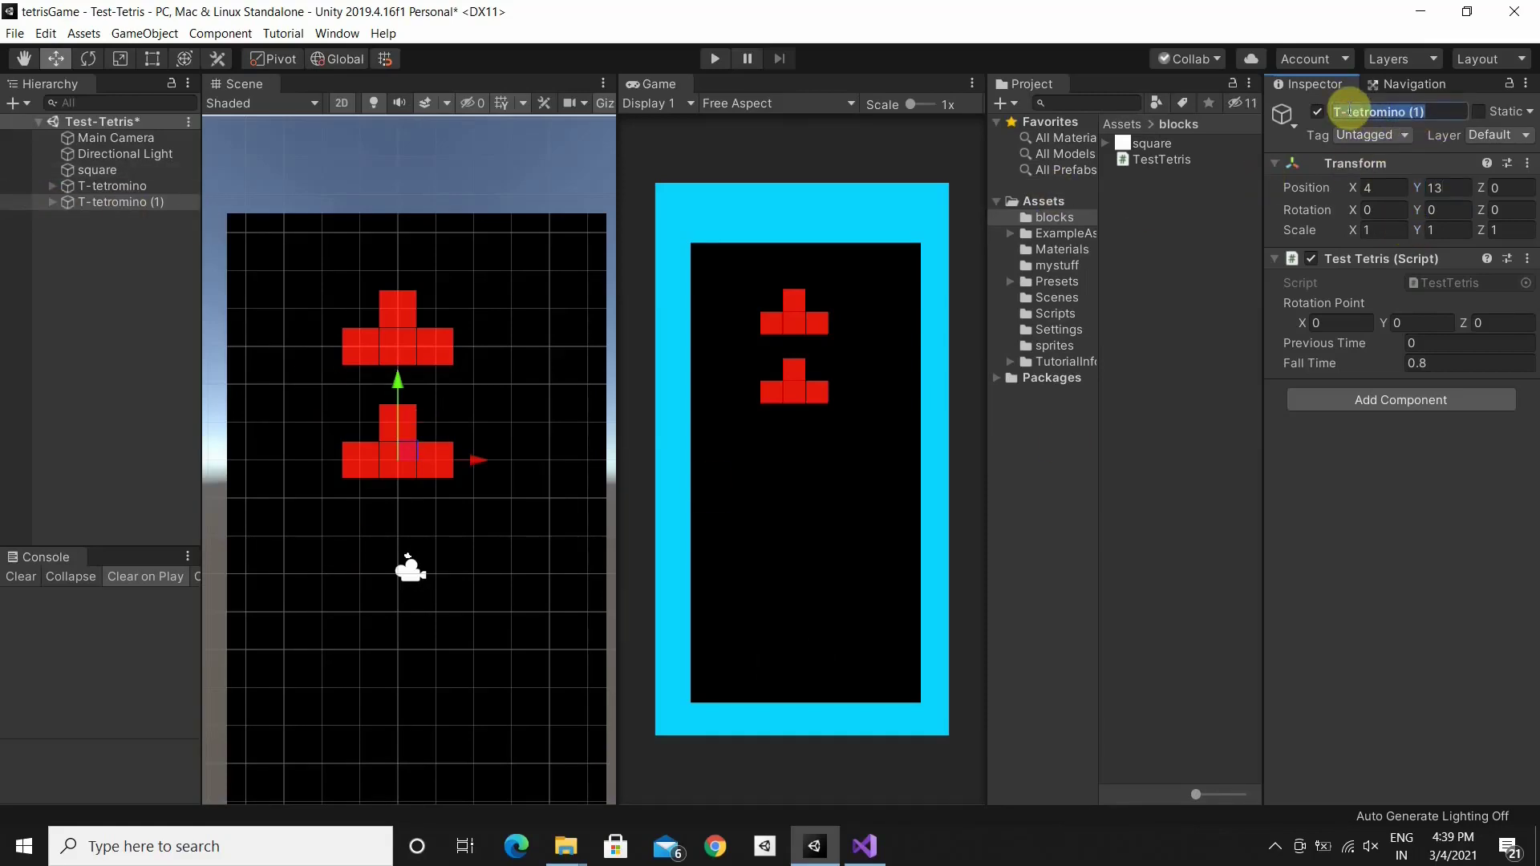
pyautogui.click(1349, 110)
pyautogui.press('BackSpace')
pyautogui.press('BackSpace')
pyautogui.write('o')
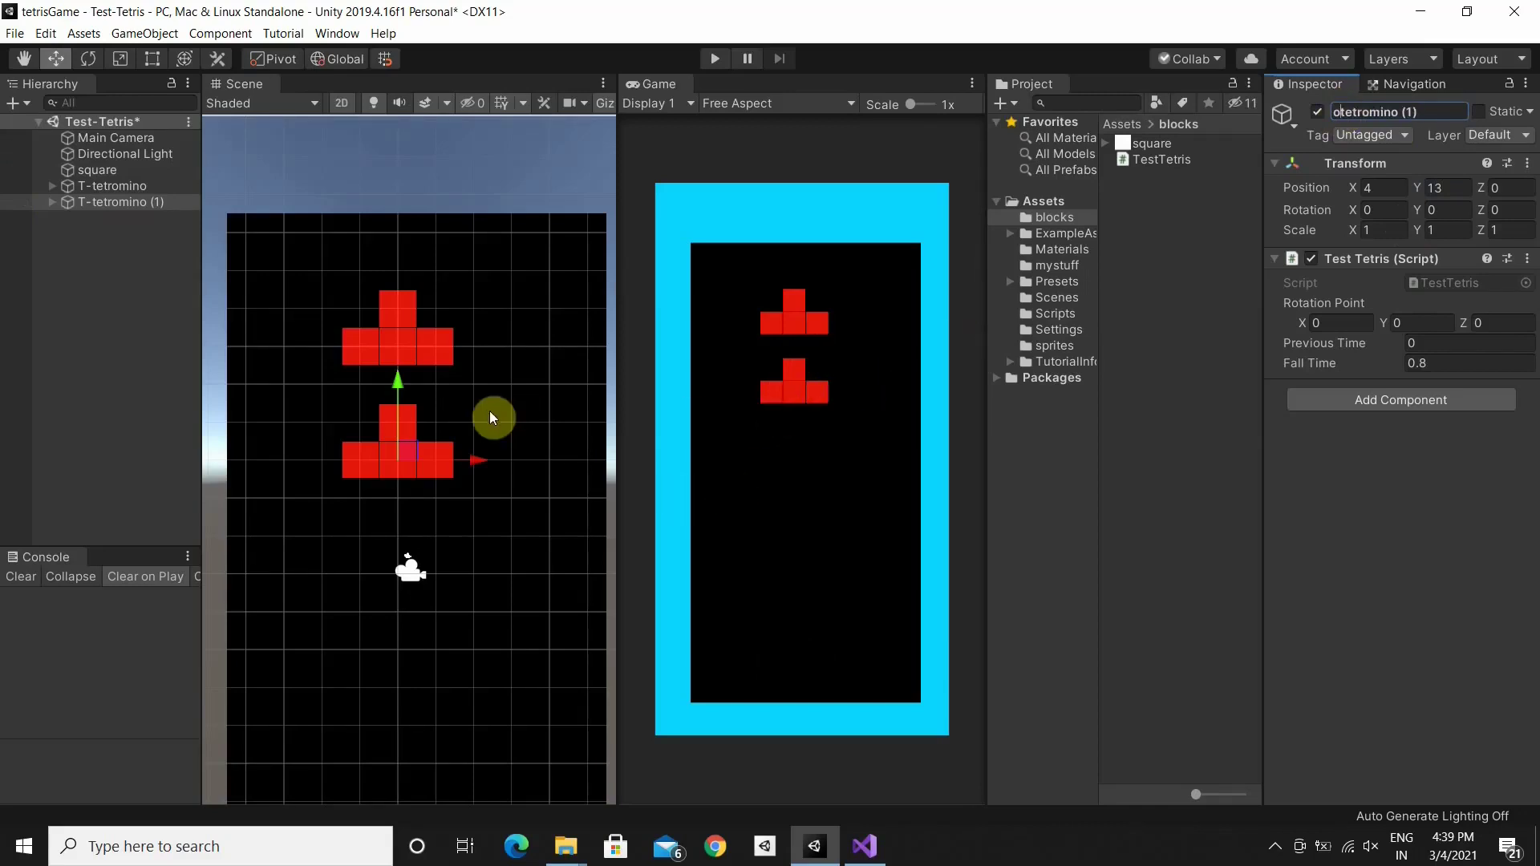
# Move square (1) up and right to complete a 2×2 block
pyautogui.click(361, 469)
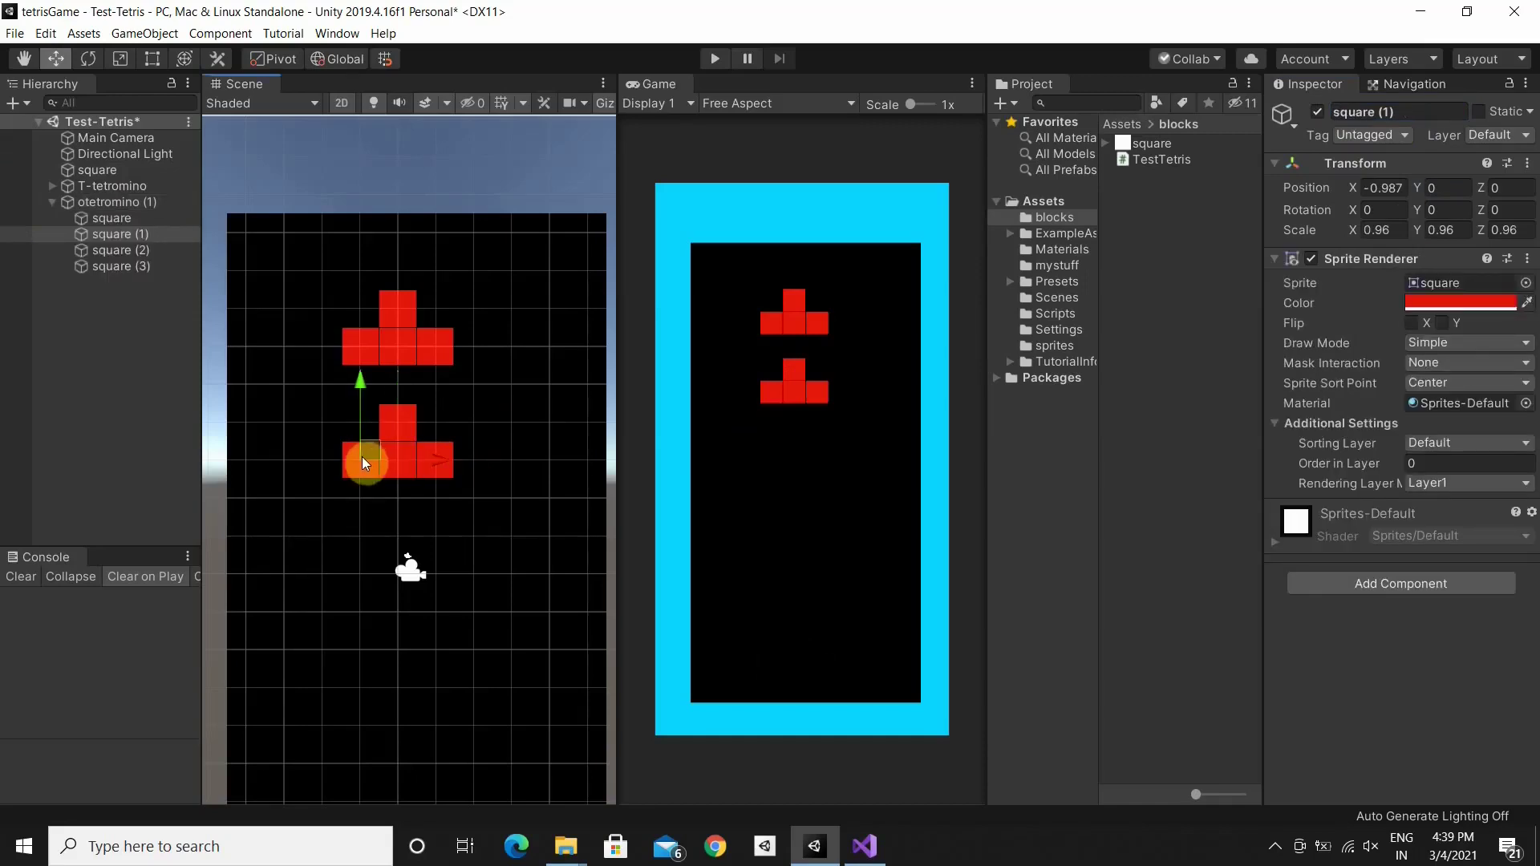
pyautogui.click(379, 450)
pyautogui.moveTo(379, 449); pyautogui.dragTo(493, 426)
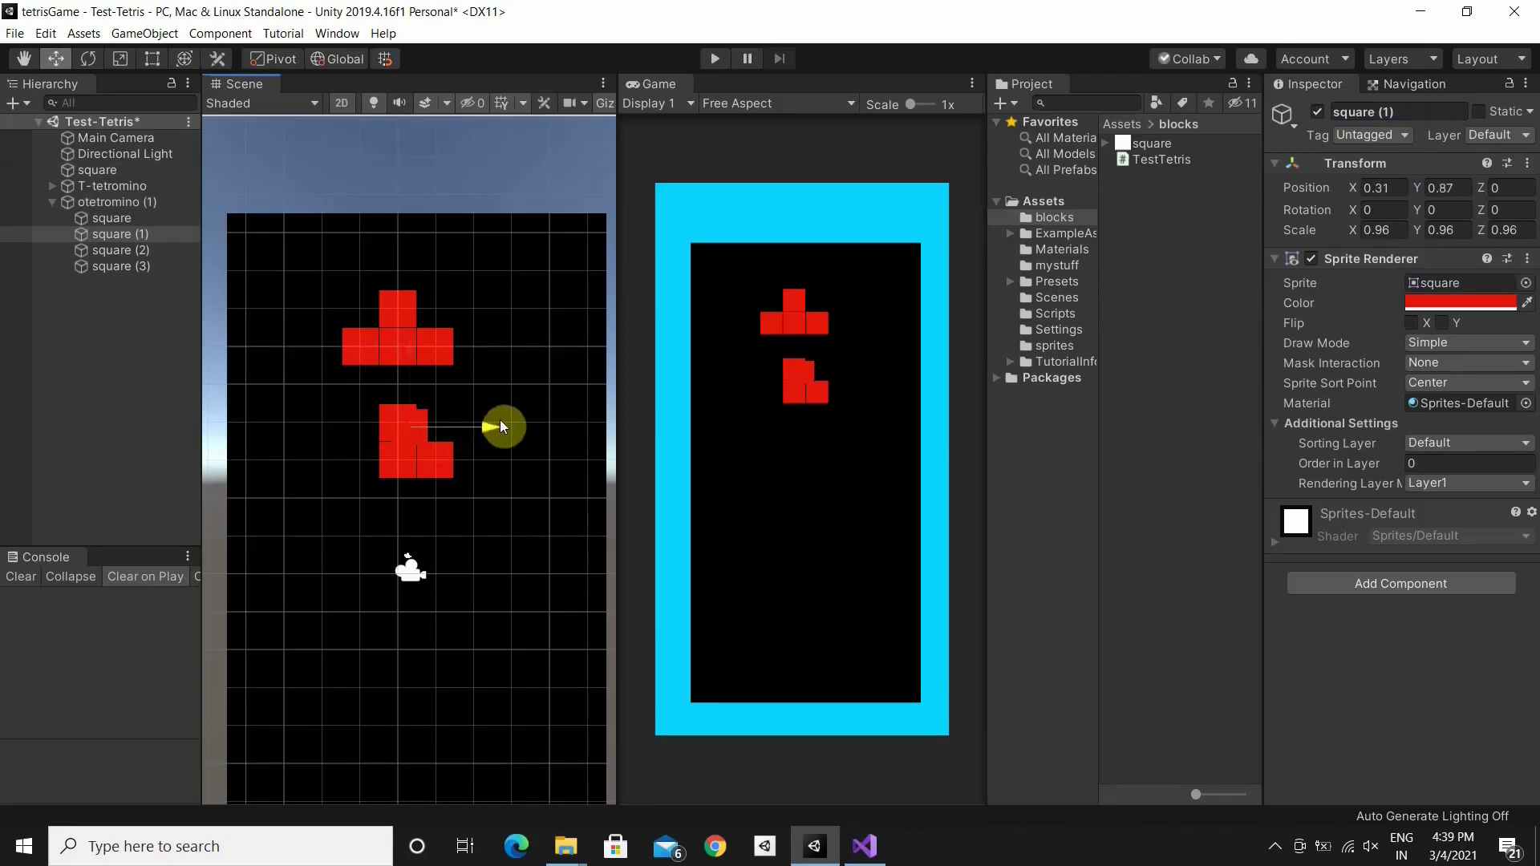
pyautogui.moveTo(491, 427); pyautogui.dragTo(516, 426)
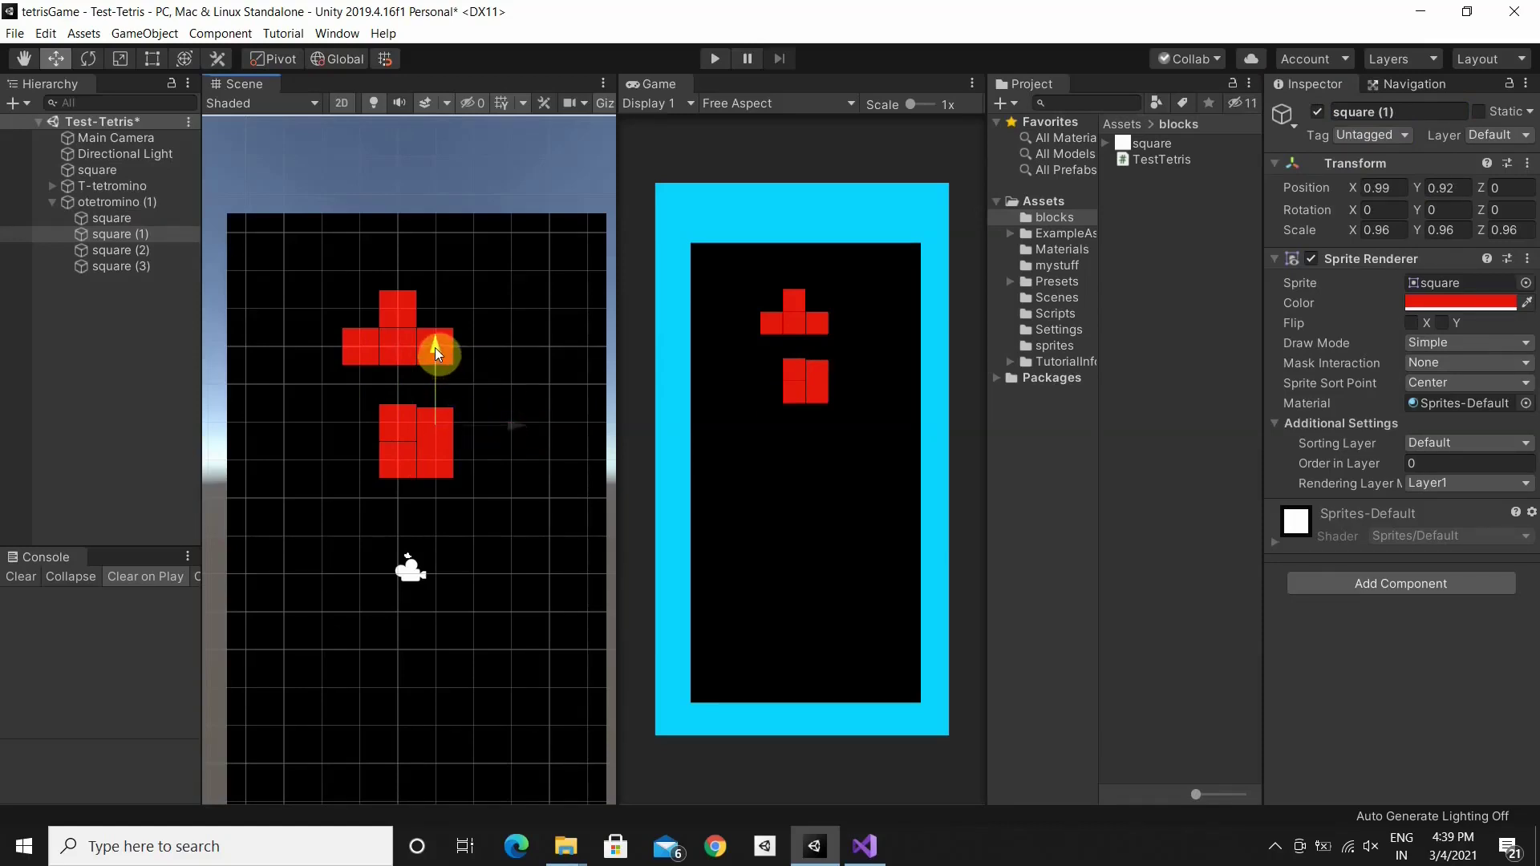
# Recolour all four squares from red to yellow (FFD90B)
pyautogui.click(111, 218)
pyautogui.keyDown('shift'); pyautogui.click(120, 266); pyautogui.keyUp('shift')
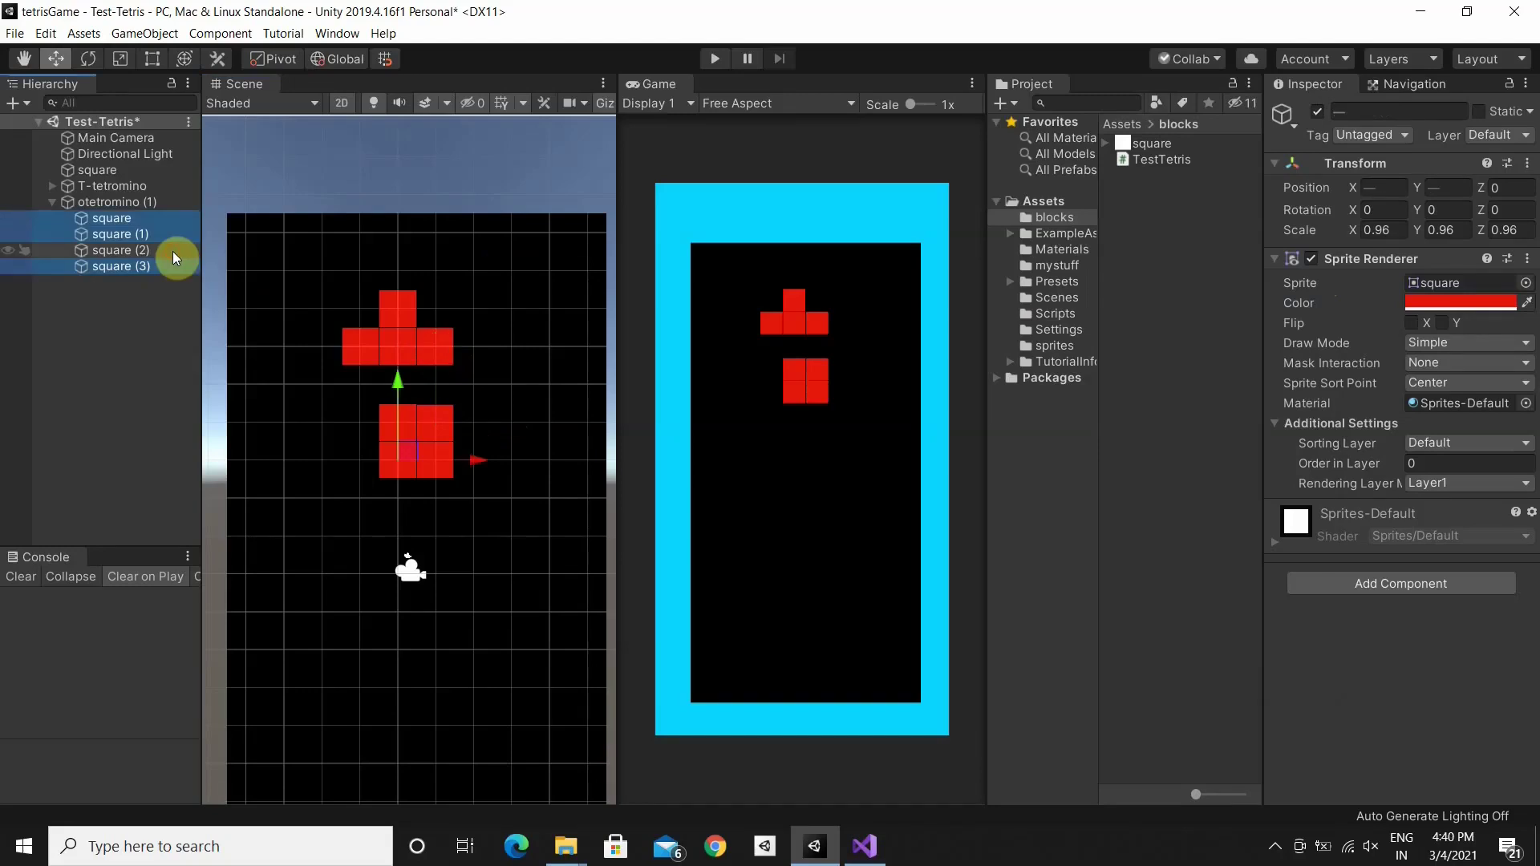
pyautogui.click(1472, 314)
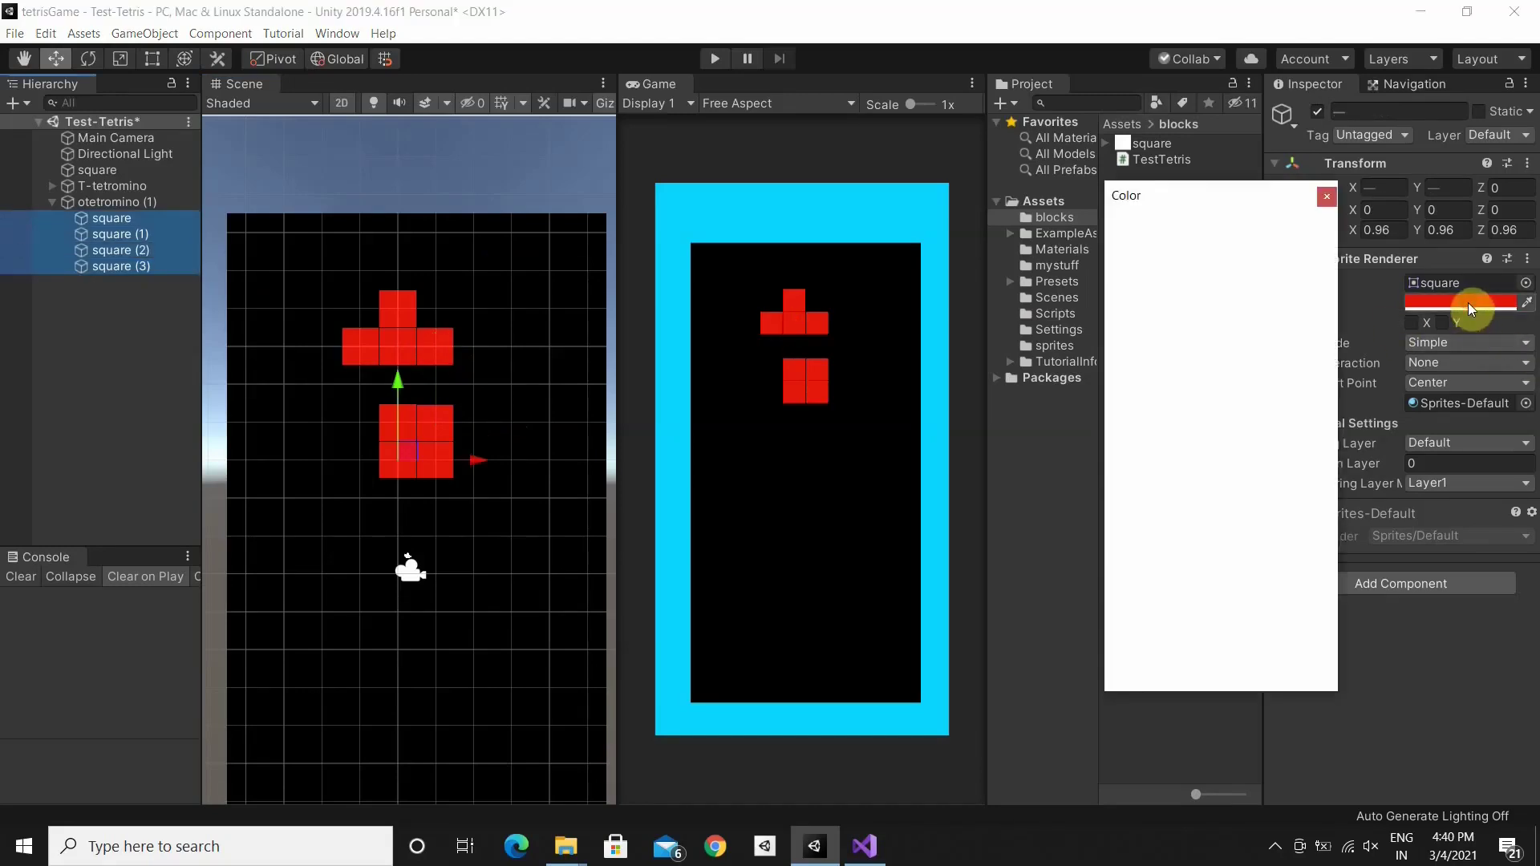
pyautogui.moveTo(1289, 350); pyautogui.dragTo(1280, 297)
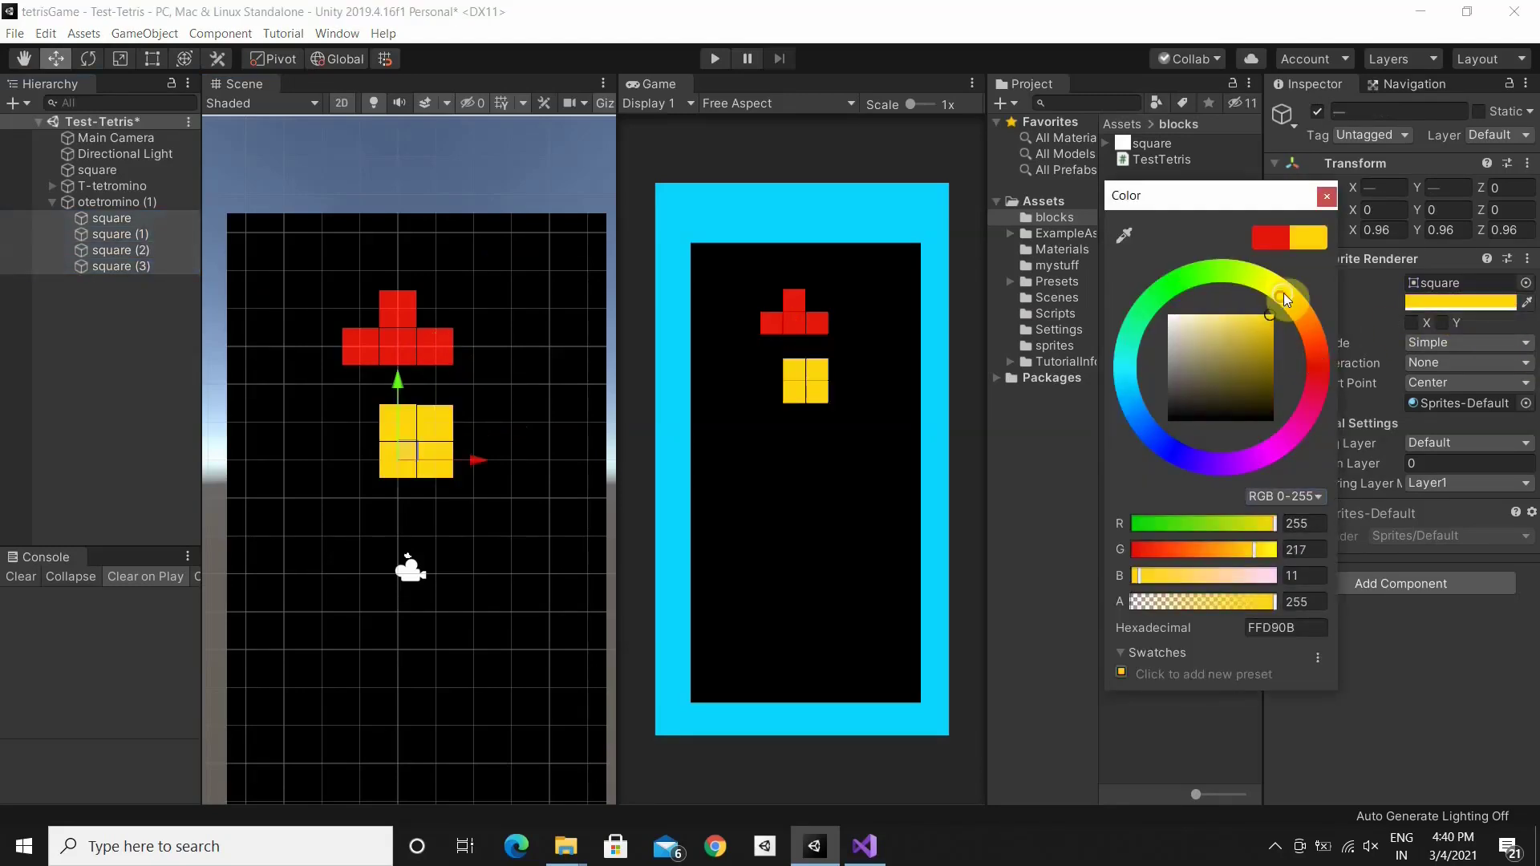
pyautogui.click(1325, 200)
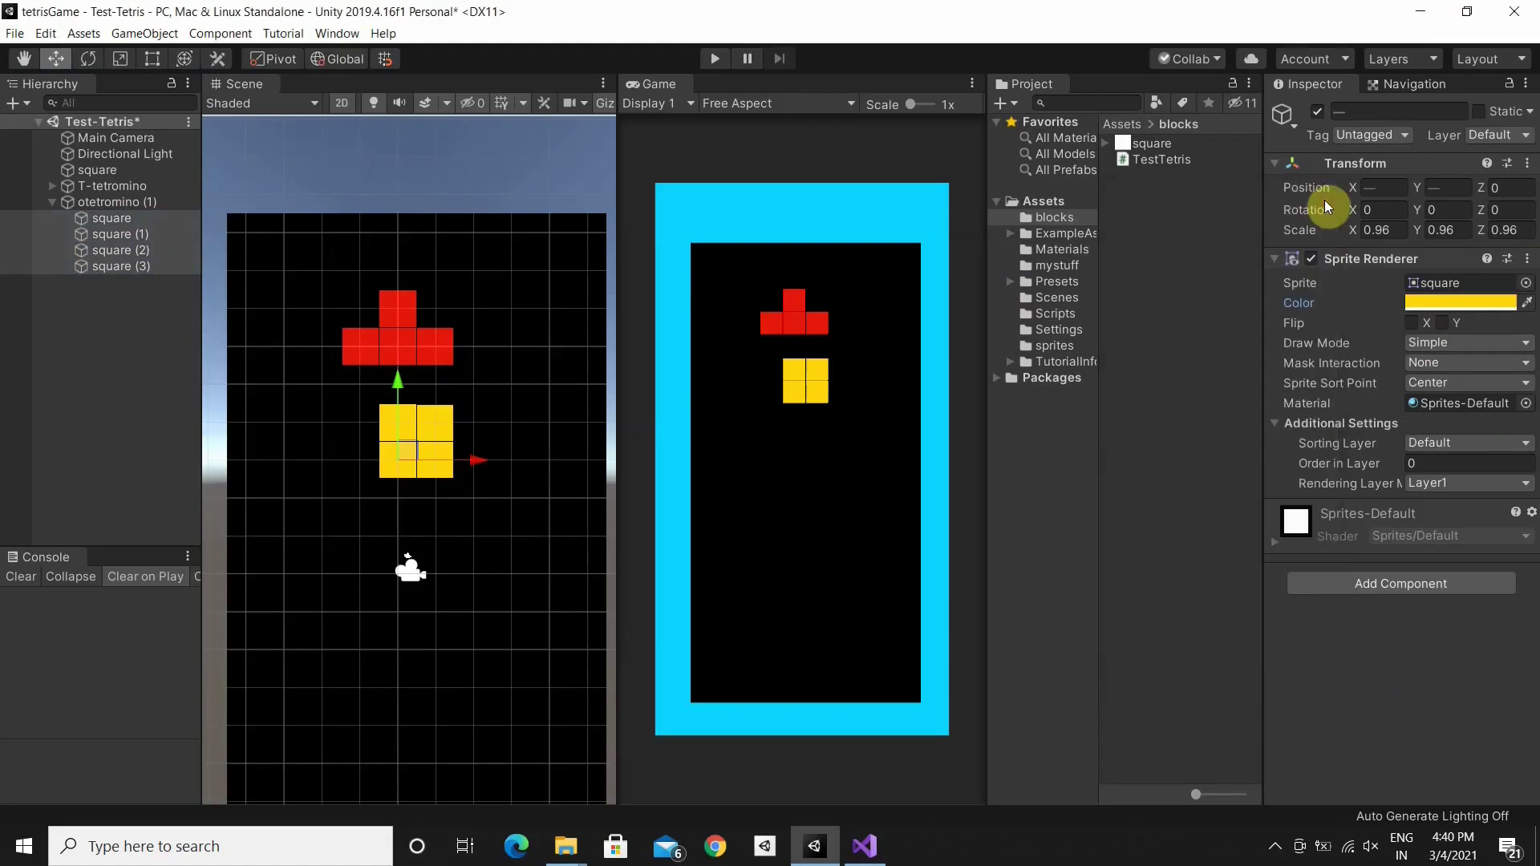
# Set the otetromino (1) rotation point to X 0.5, Y 0.5
pyautogui.press('Left')
pyautogui.press('Left')
pyautogui.click(1341, 322)
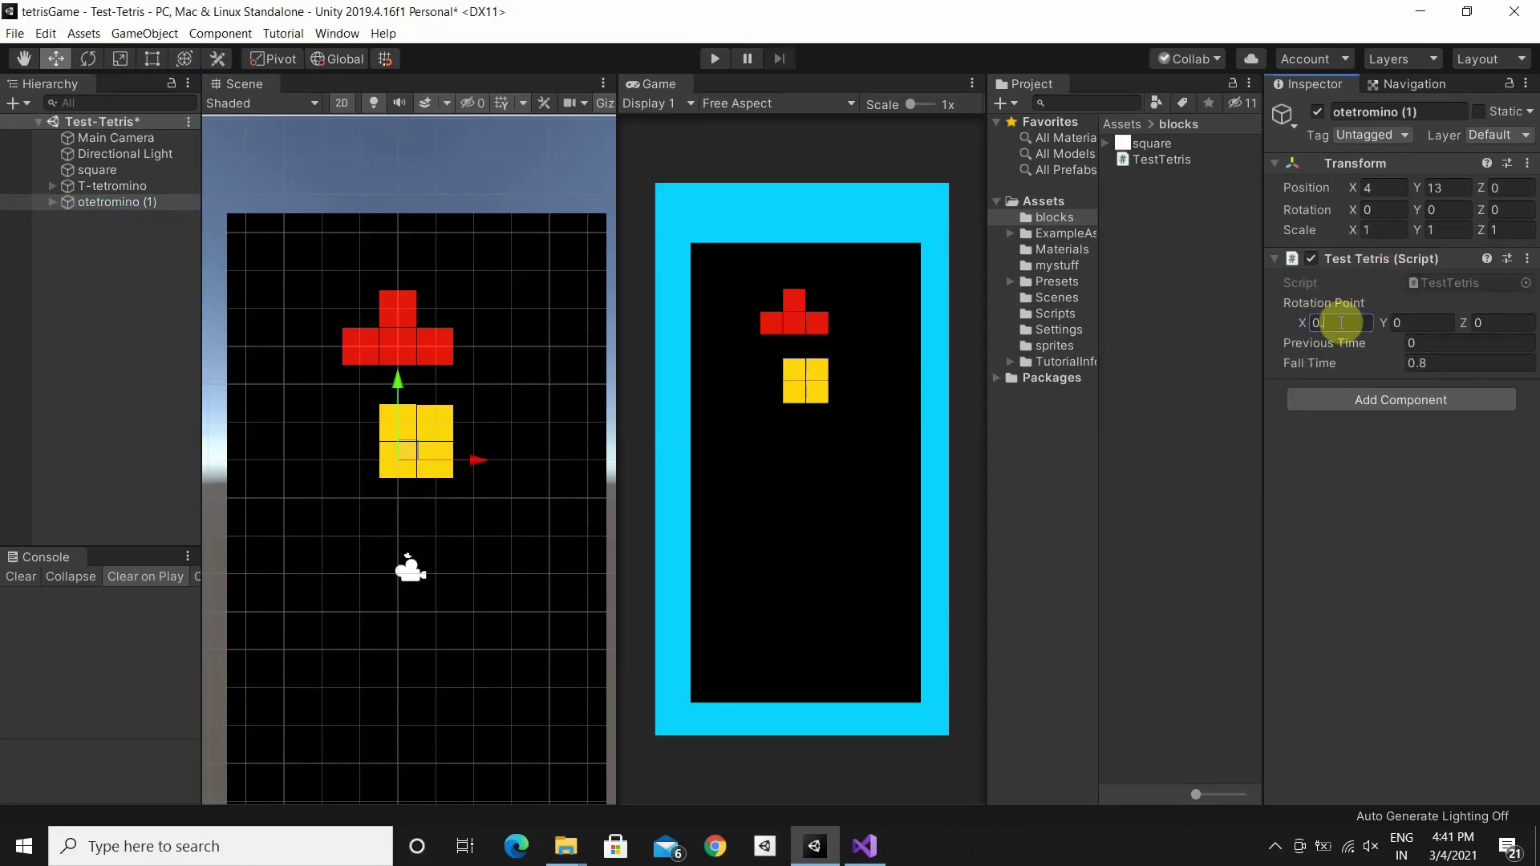
pyautogui.click(1410, 321)
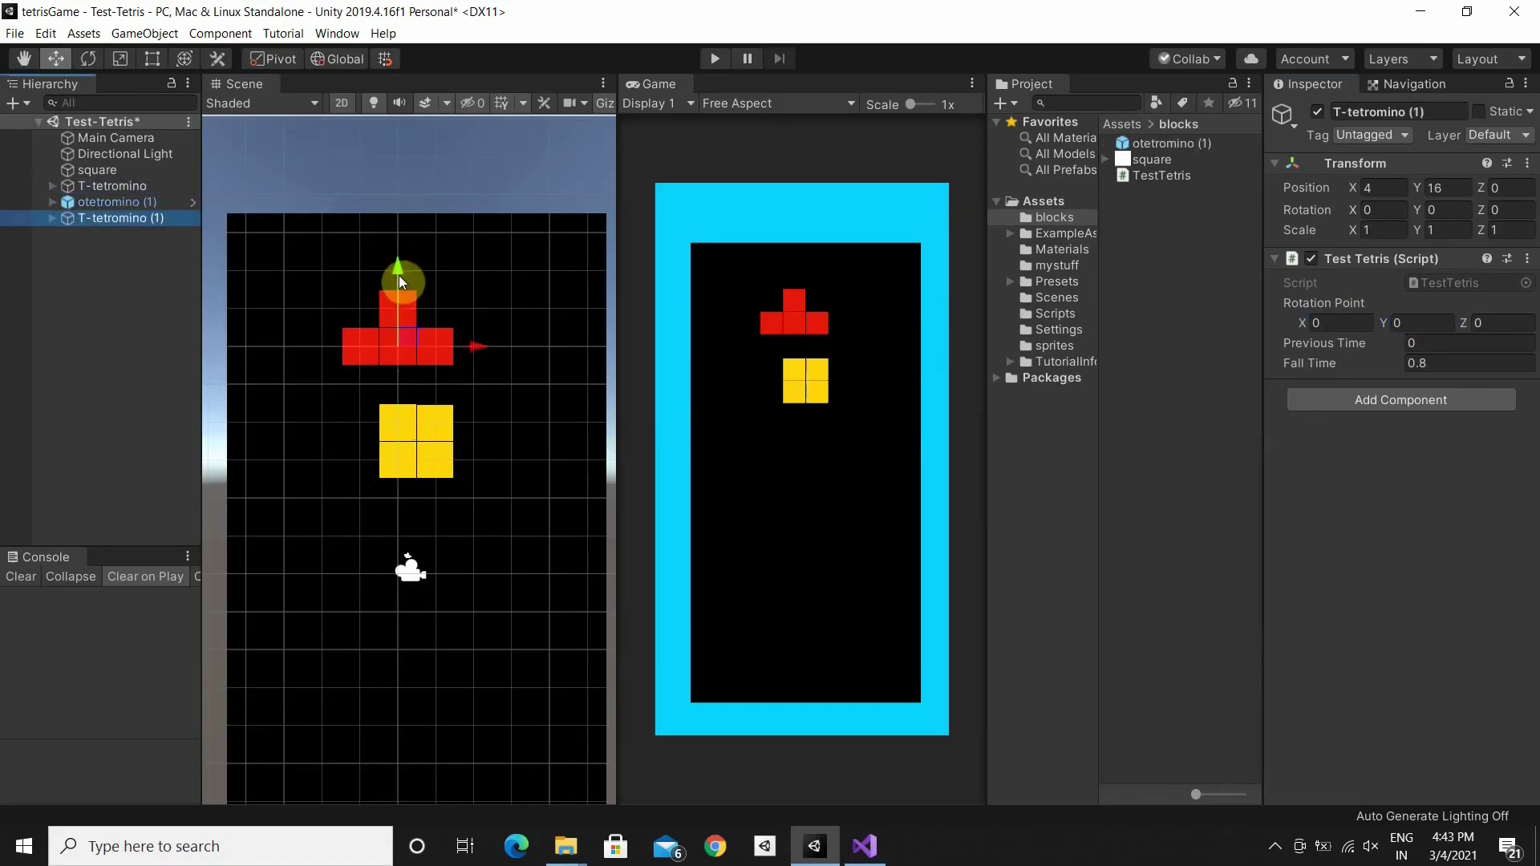
# Place a new T copy below the O piece and rearrange its squares into a straight row
pyautogui.moveTo(401, 281); pyautogui.dragTo(406, 553)
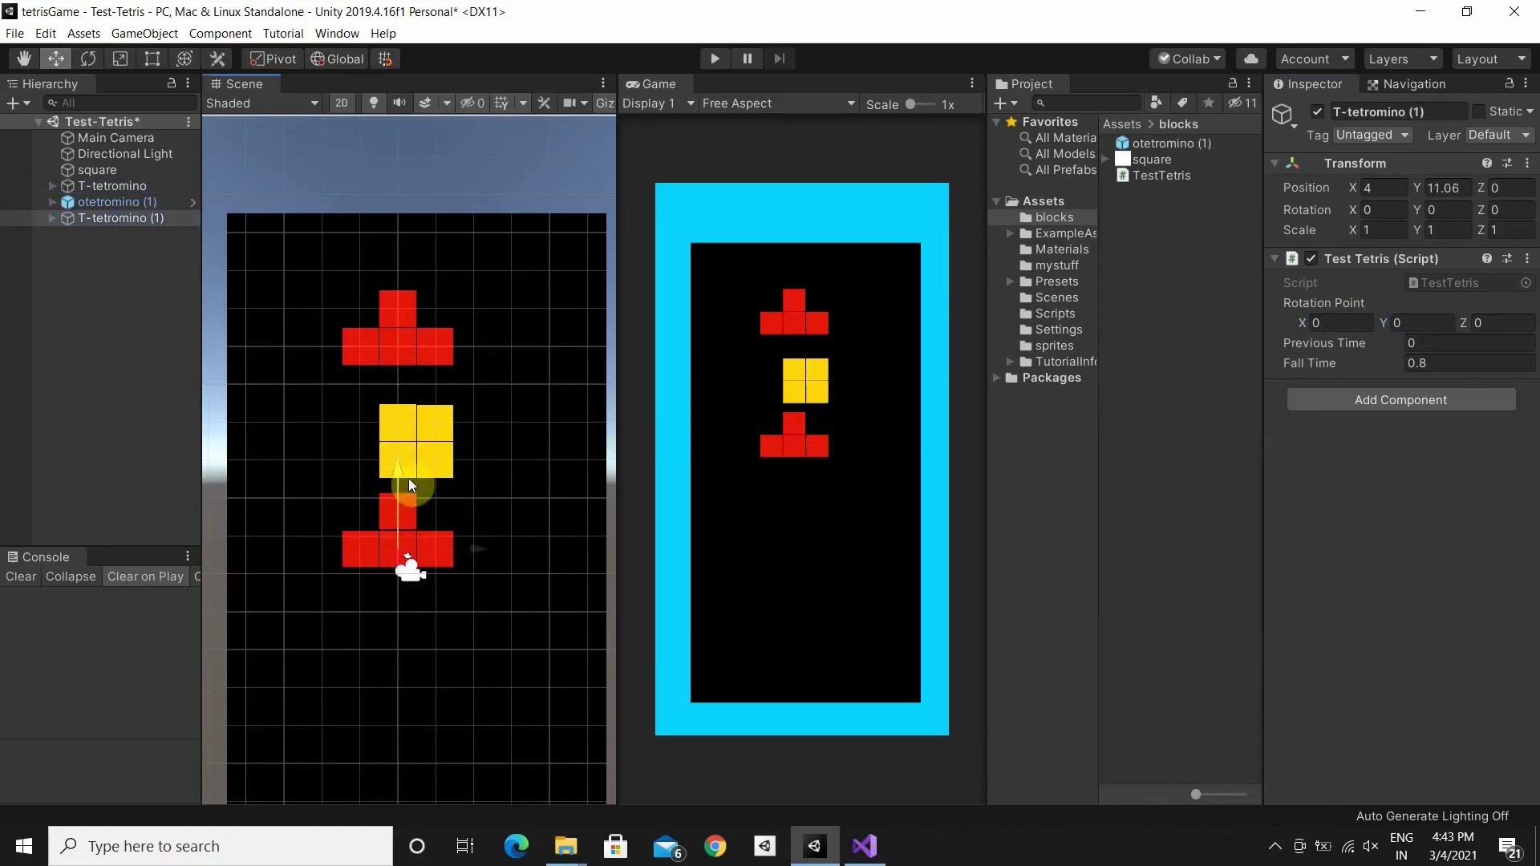
pyautogui.click(360, 553)
pyautogui.moveTo(357, 474); pyautogui.dragTo(357, 437)
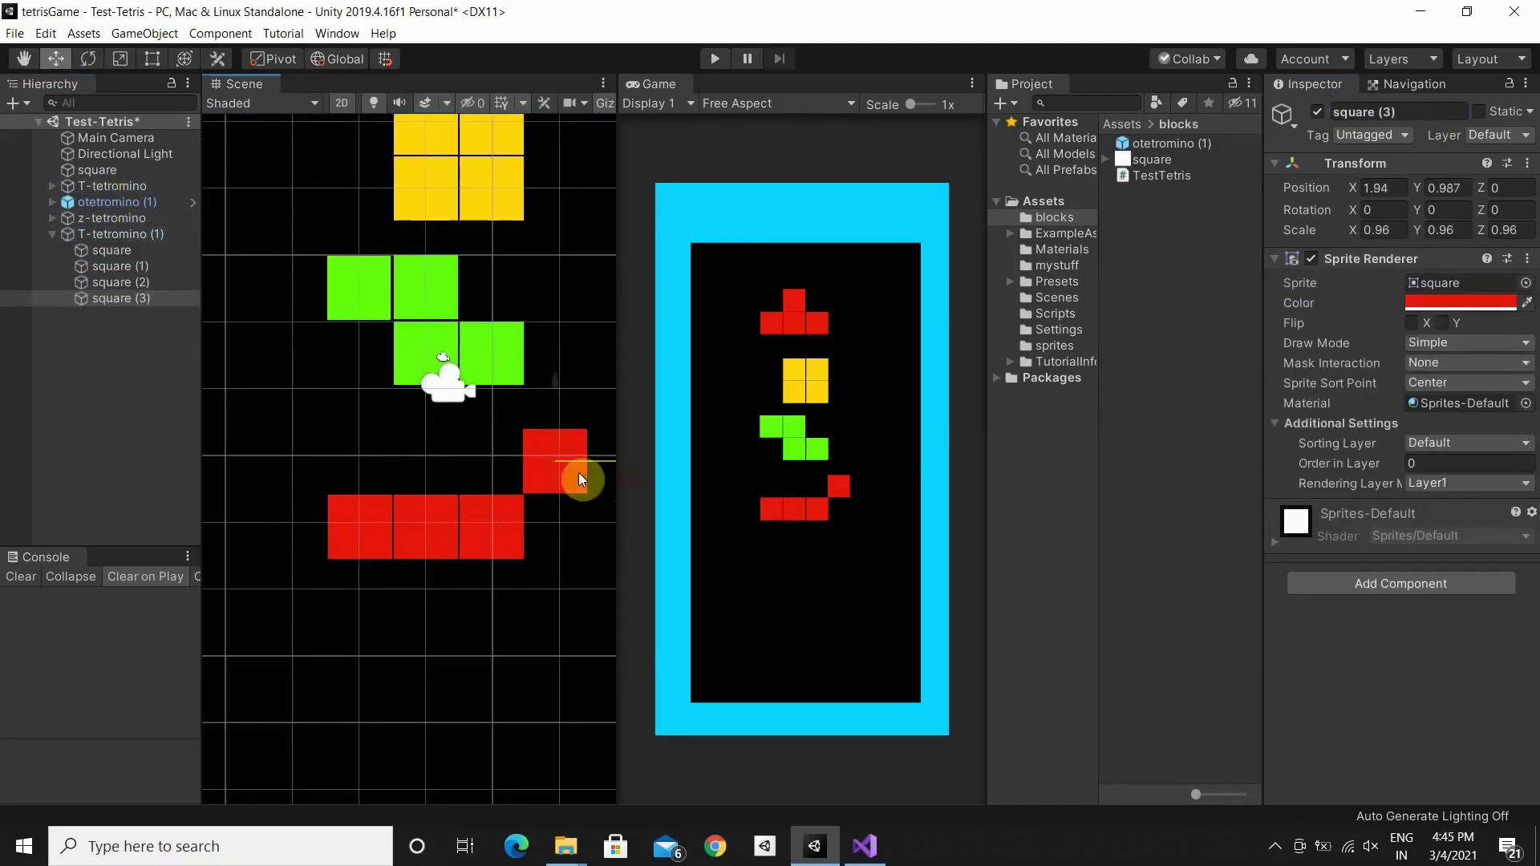
pyautogui.moveTo(584, 471); pyautogui.dragTo(605, 522)
# Rename the red piece i-tetromino and set its rotation point X to 0.5
pyautogui.click(112, 234)
pyautogui.click(1395, 112)
pyautogui.write('i-tetromino')
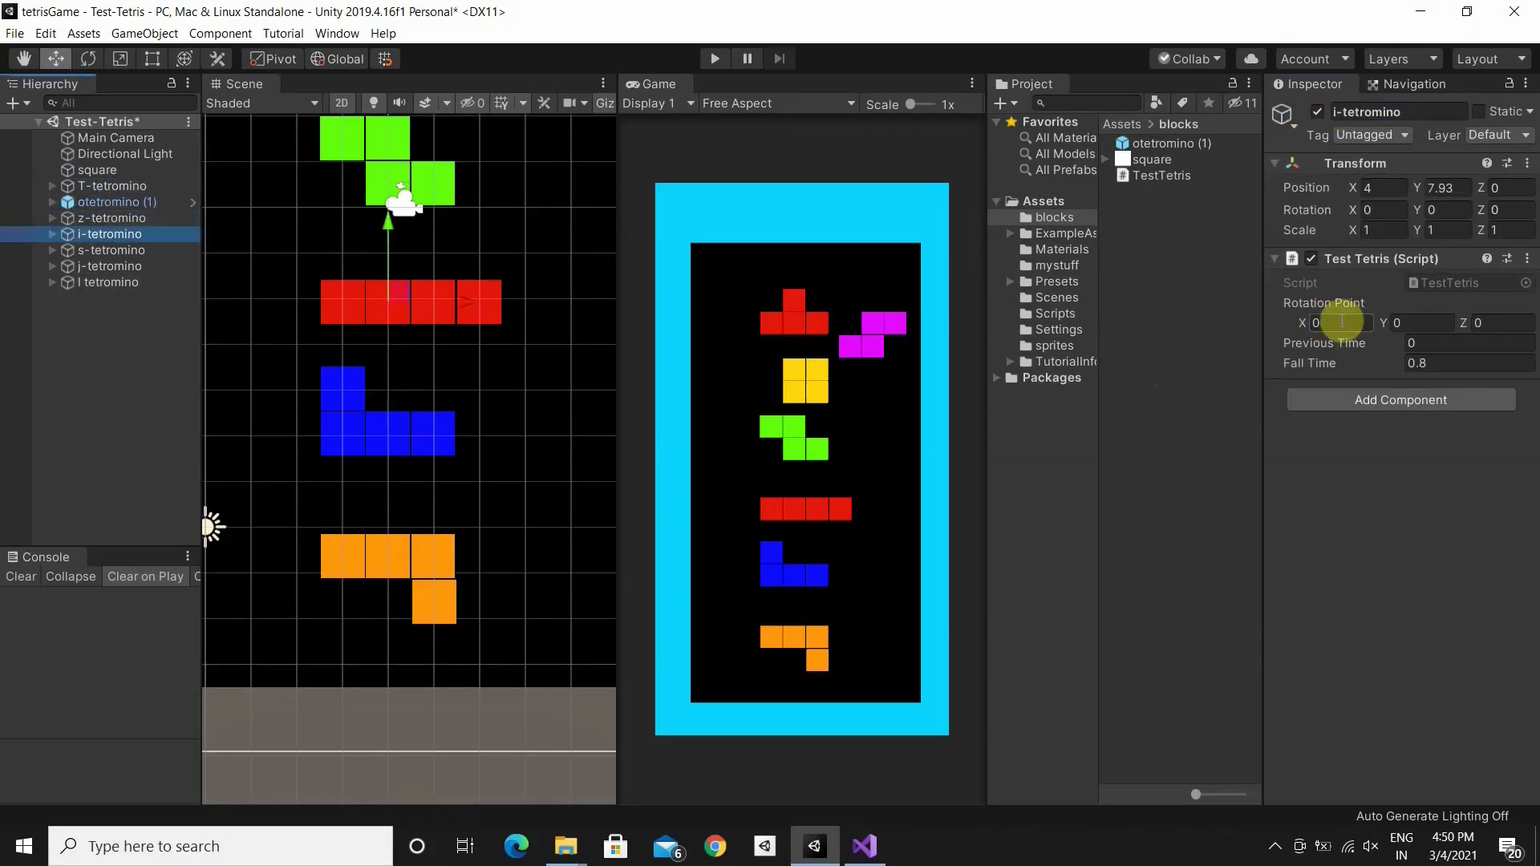
pyautogui.click(108, 281)
pyautogui.click(1341, 322)
pyautogui.write('0.5')
pyautogui.click(1412, 323)
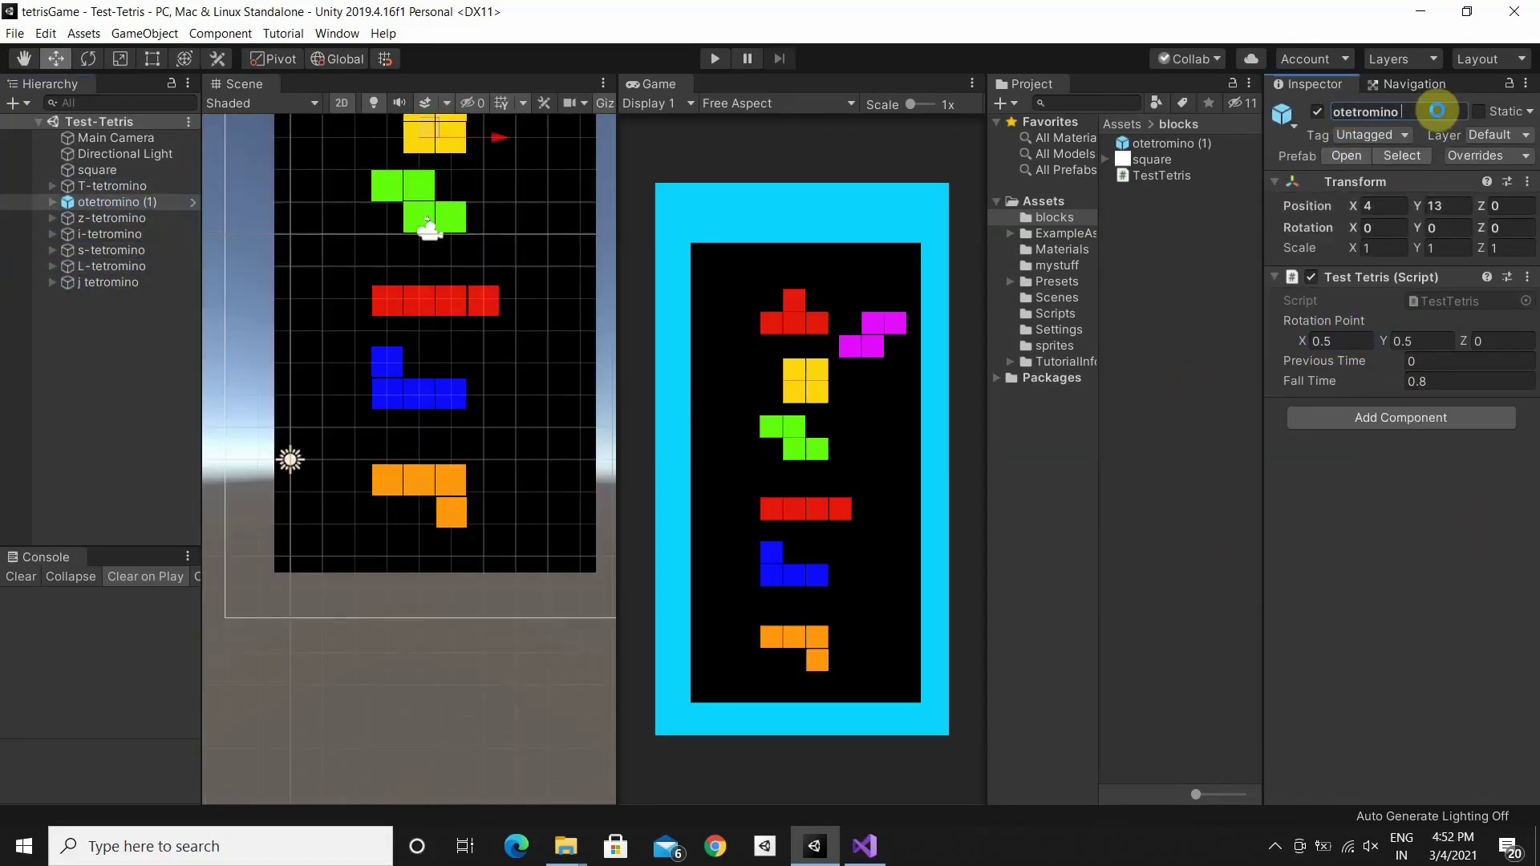
# Save the T, z, i and s tetrominoes as prefabs in the blocks folder
pyautogui.click(114, 190)
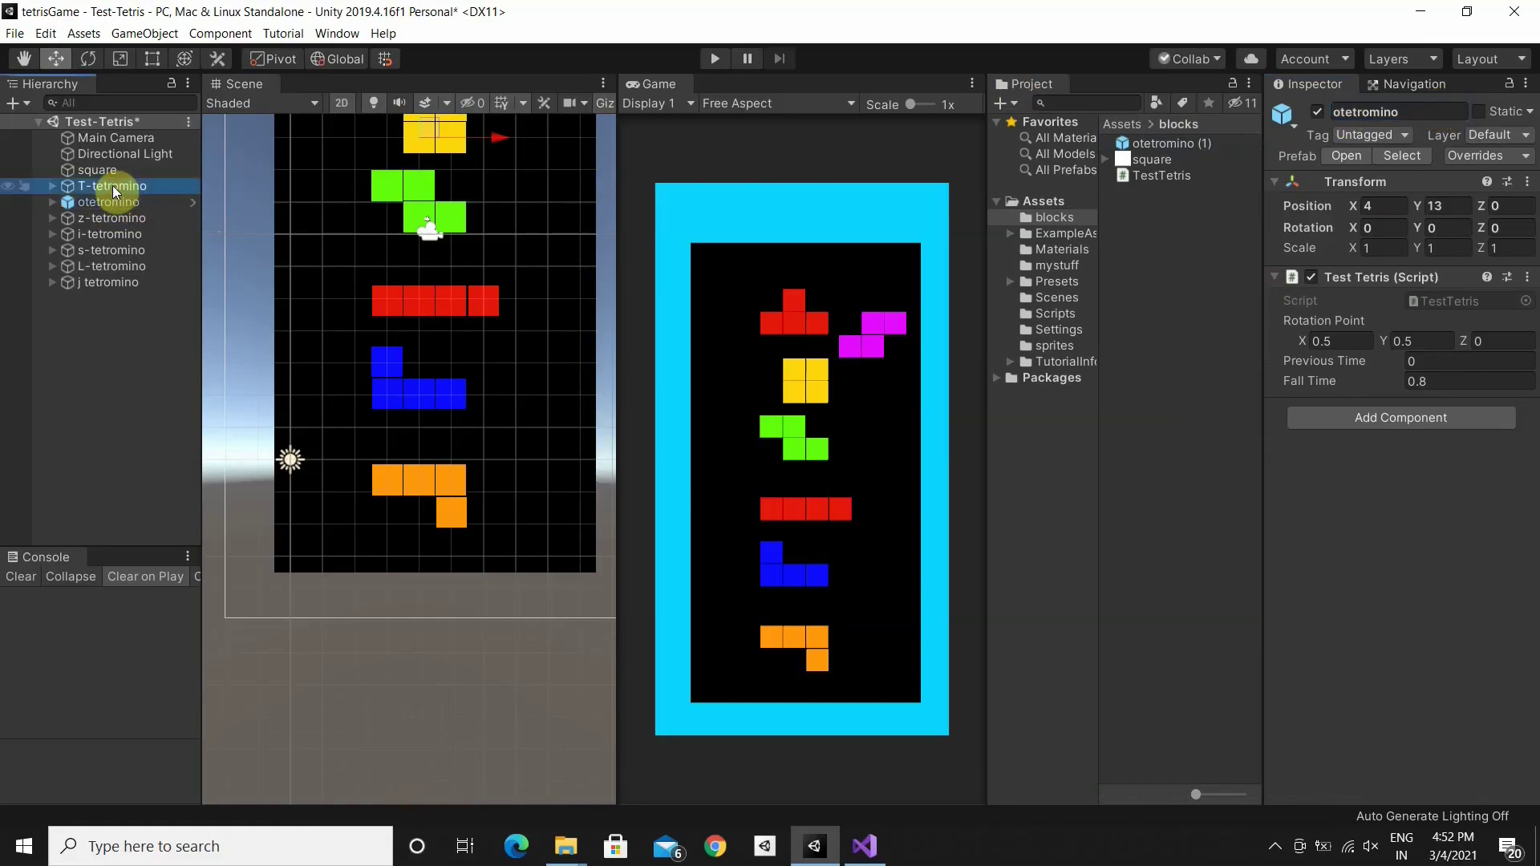
pyautogui.moveTo(113, 190); pyautogui.dragTo(1145, 243)
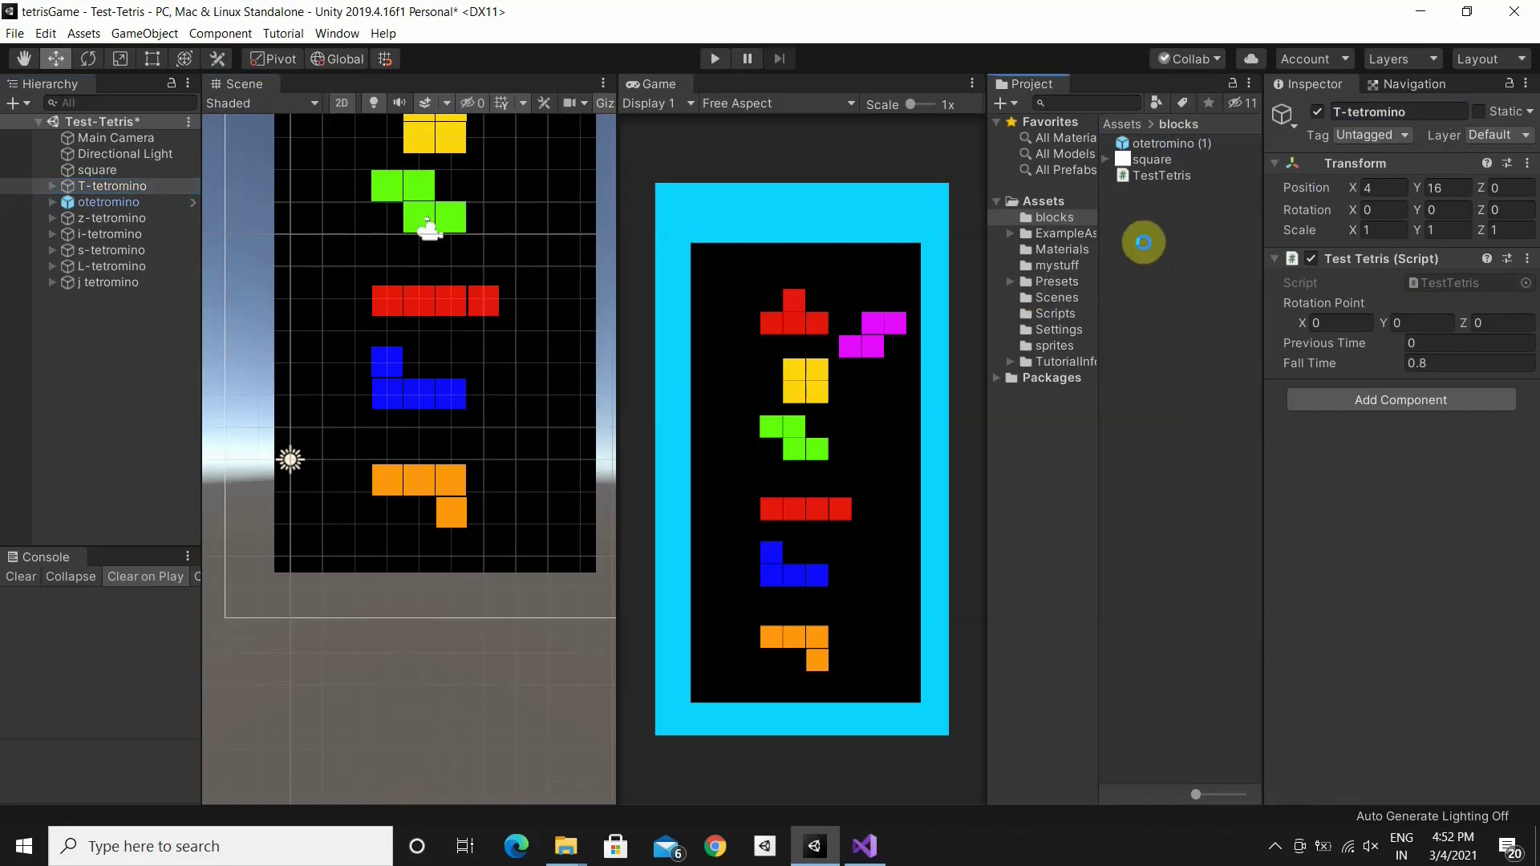
pyautogui.moveTo(1145, 242); pyautogui.dragTo(1165, 215)
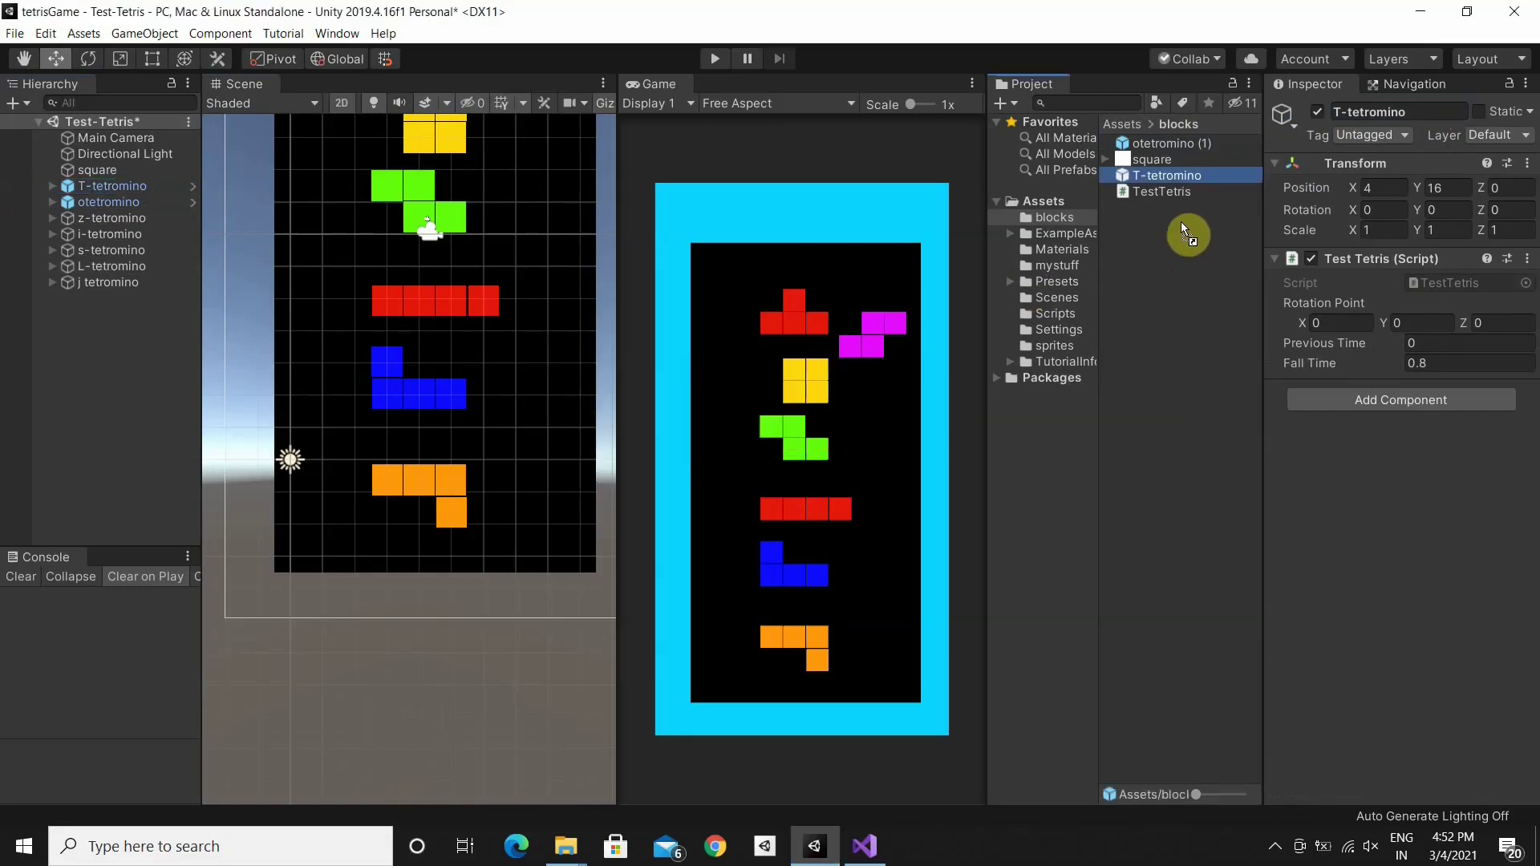
pyautogui.click(109, 217)
pyautogui.moveTo(157, 236); pyautogui.dragTo(1134, 233)
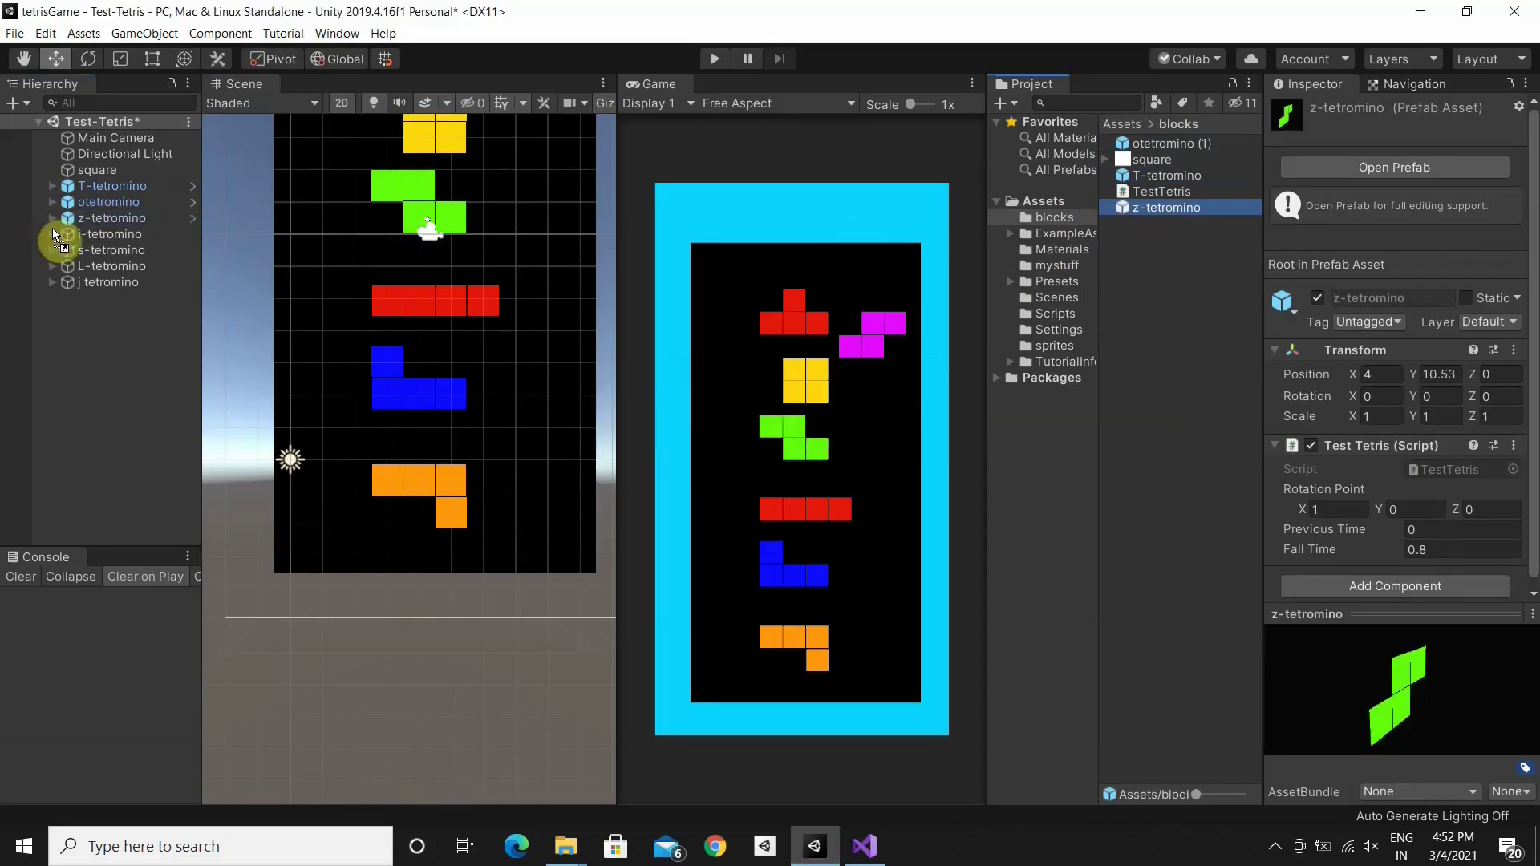
pyautogui.moveTo(96, 234); pyautogui.dragTo(1142, 258)
pyautogui.moveTo(110, 250); pyautogui.dragTo(1135, 276)
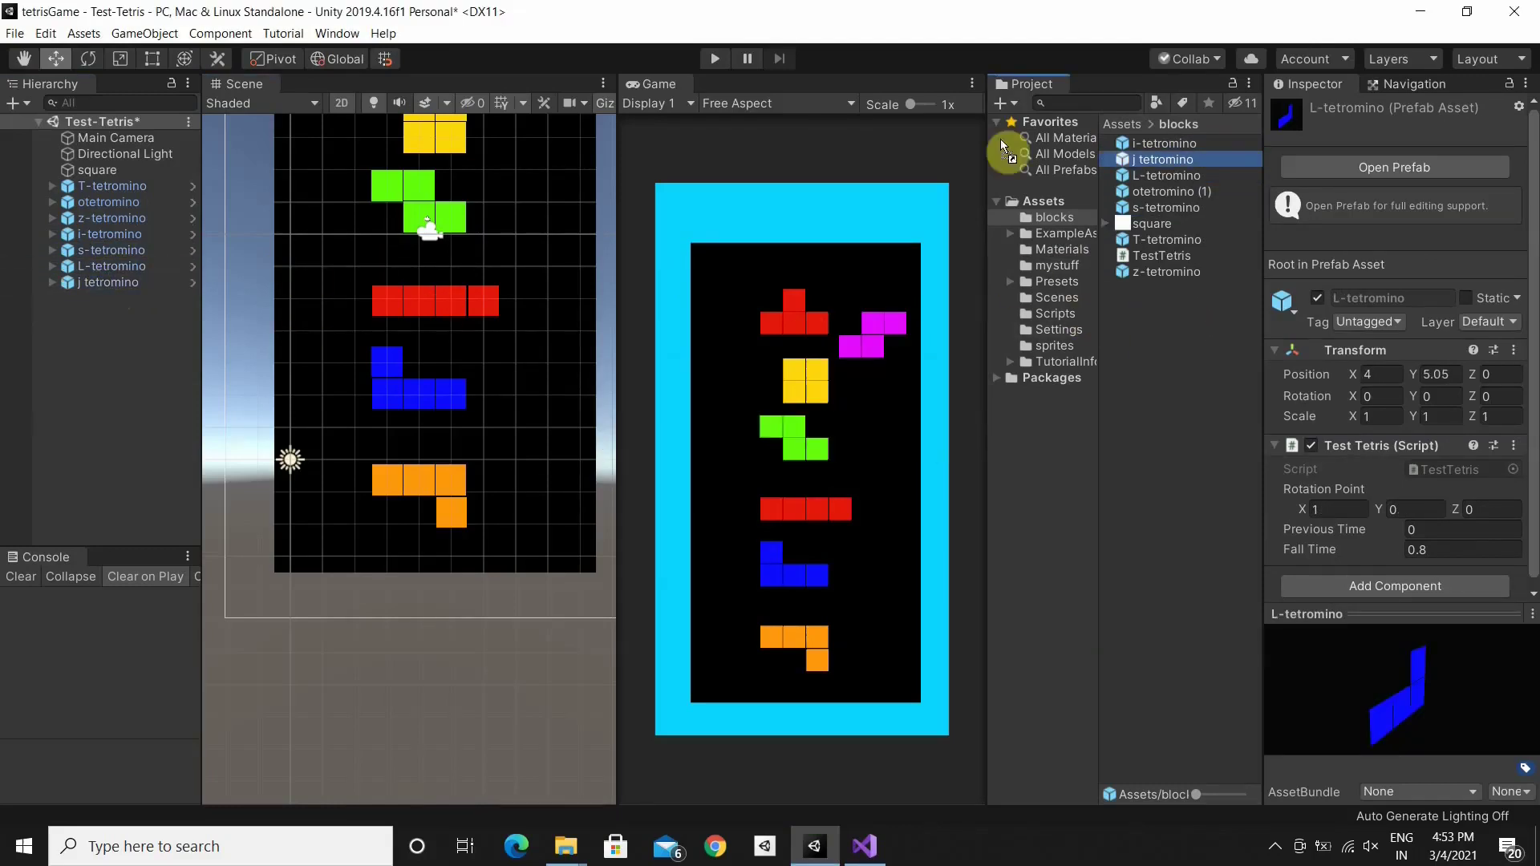
# Delete all tetromino objects from the scene Hierarchy
pyautogui.click(114, 189)
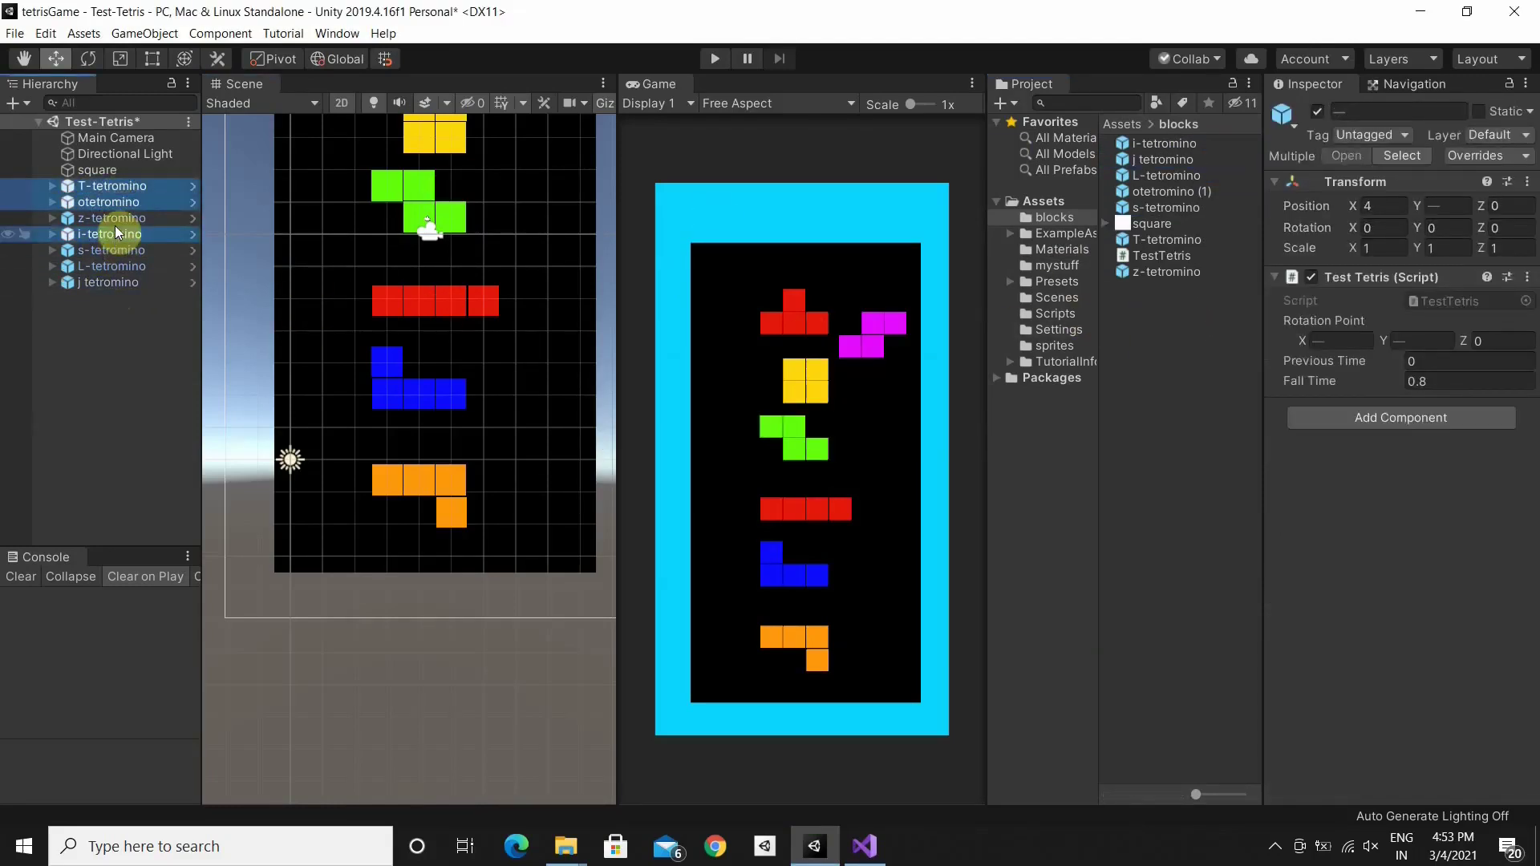
pyautogui.keyDown('shift'); pyautogui.click(121, 276); pyautogui.keyUp('shift')
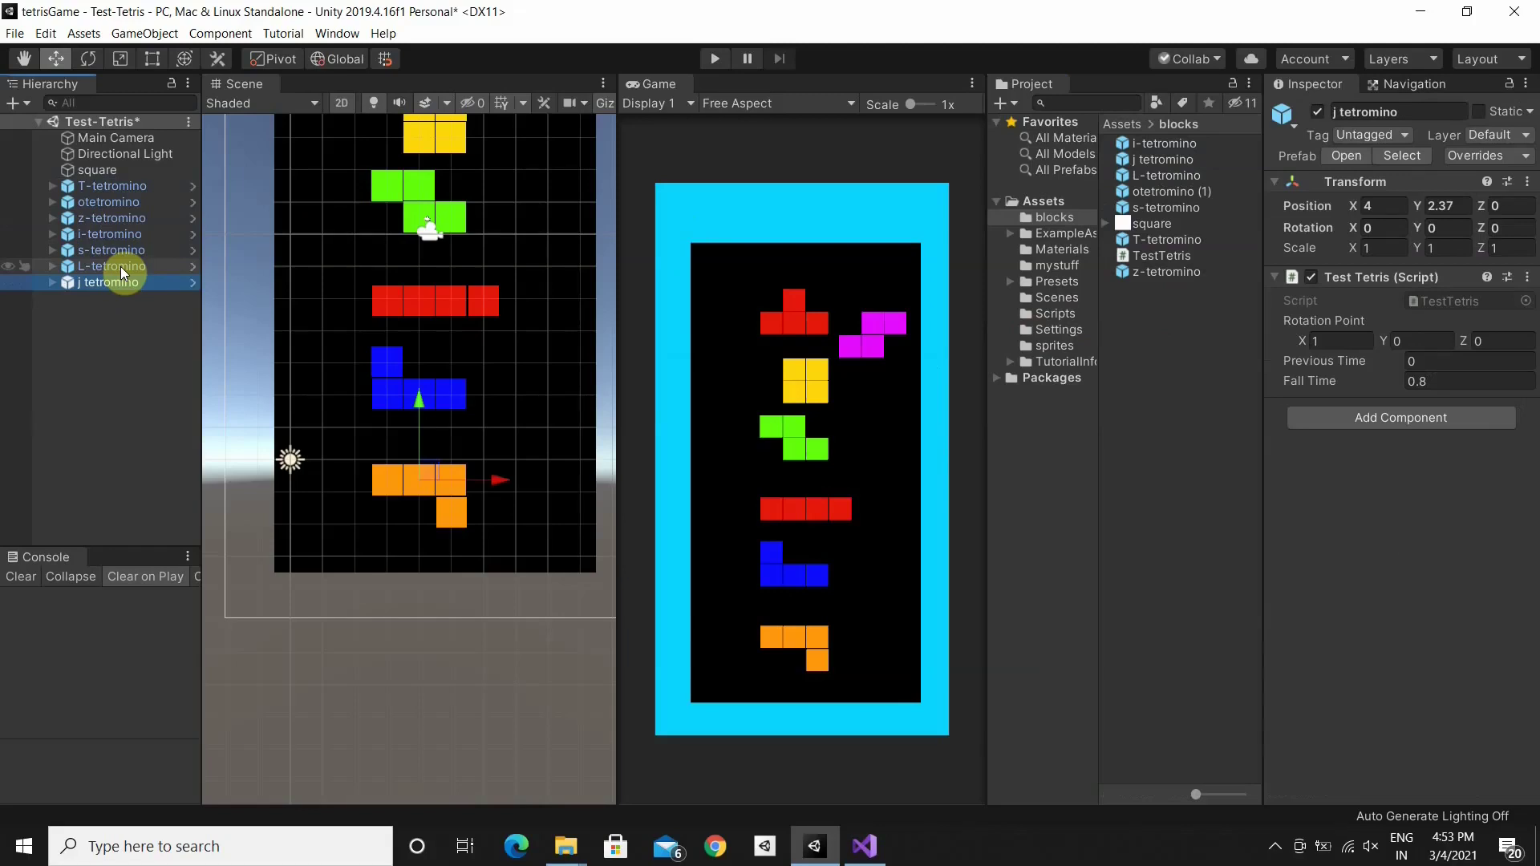
pyautogui.press('Delete')
pyautogui.keyDown('shift'); pyautogui.click(119, 249); pyautogui.keyUp('shift')
pyautogui.press('Delete')
pyautogui.click(118, 233)
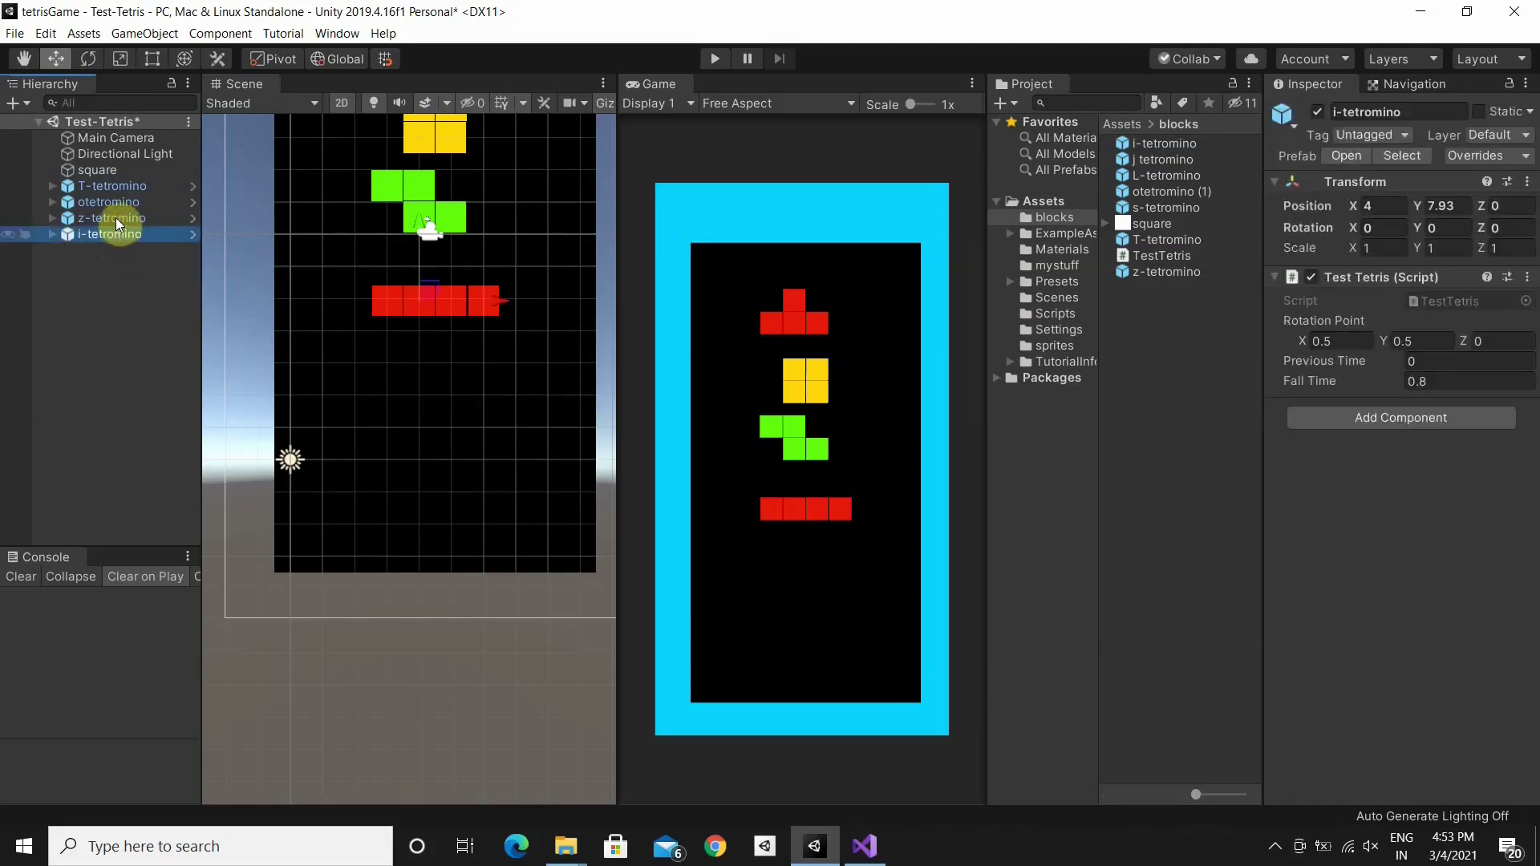
pyautogui.keyDown('shift'); pyautogui.click(113, 193); pyautogui.keyUp('shift')
pyautogui.press('Delete')
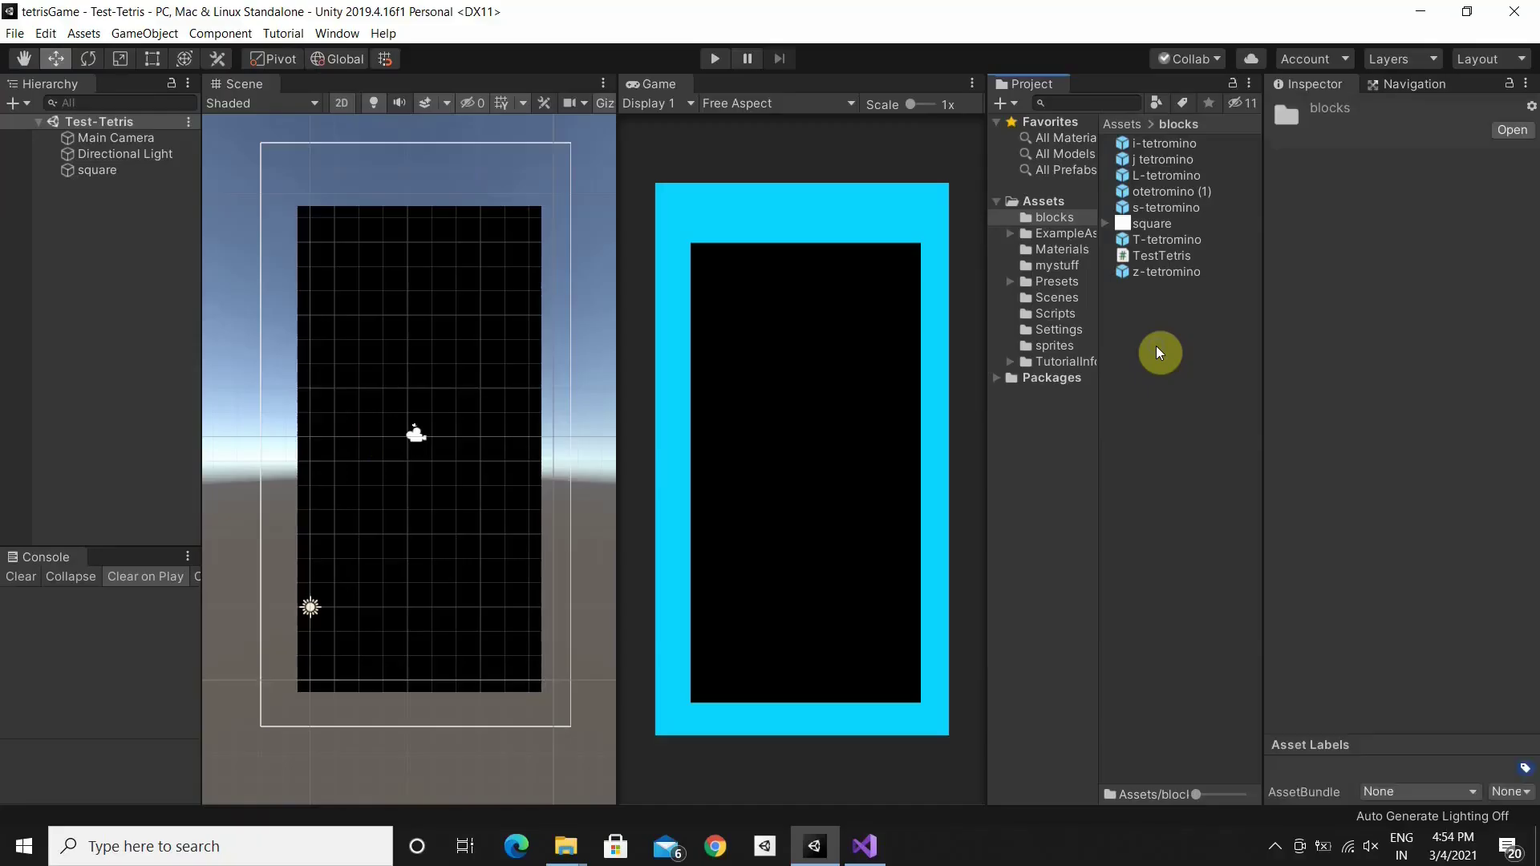
# Create the Spawnerblocks C# script in blocks and an empty GameObject in the Hierarchy
pyautogui.rightClick(1155, 345)
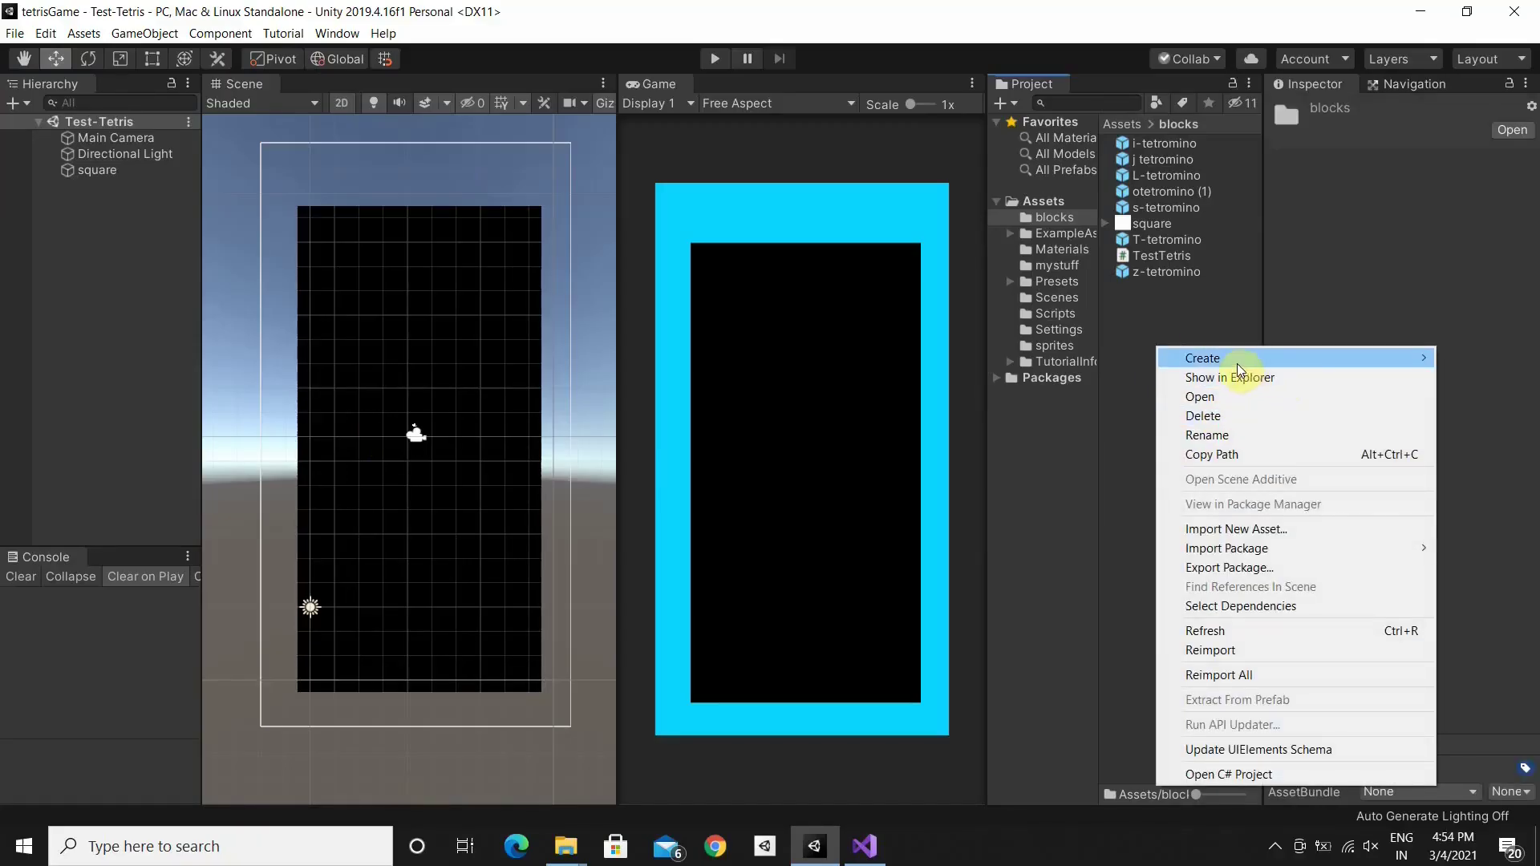
pyautogui.moveTo(1248, 362)
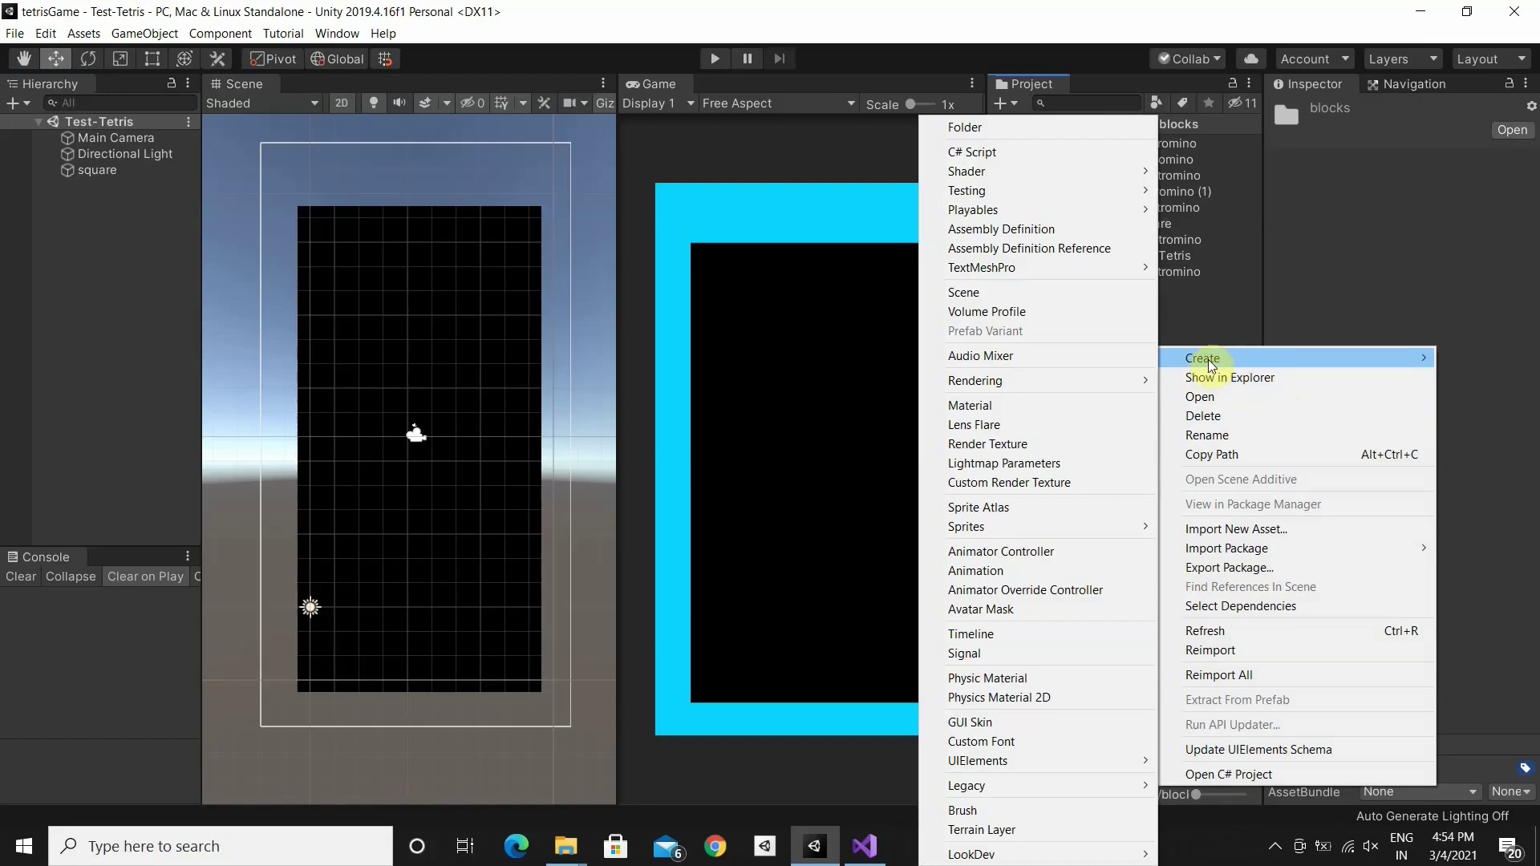
pyautogui.rightClick(66, 213)
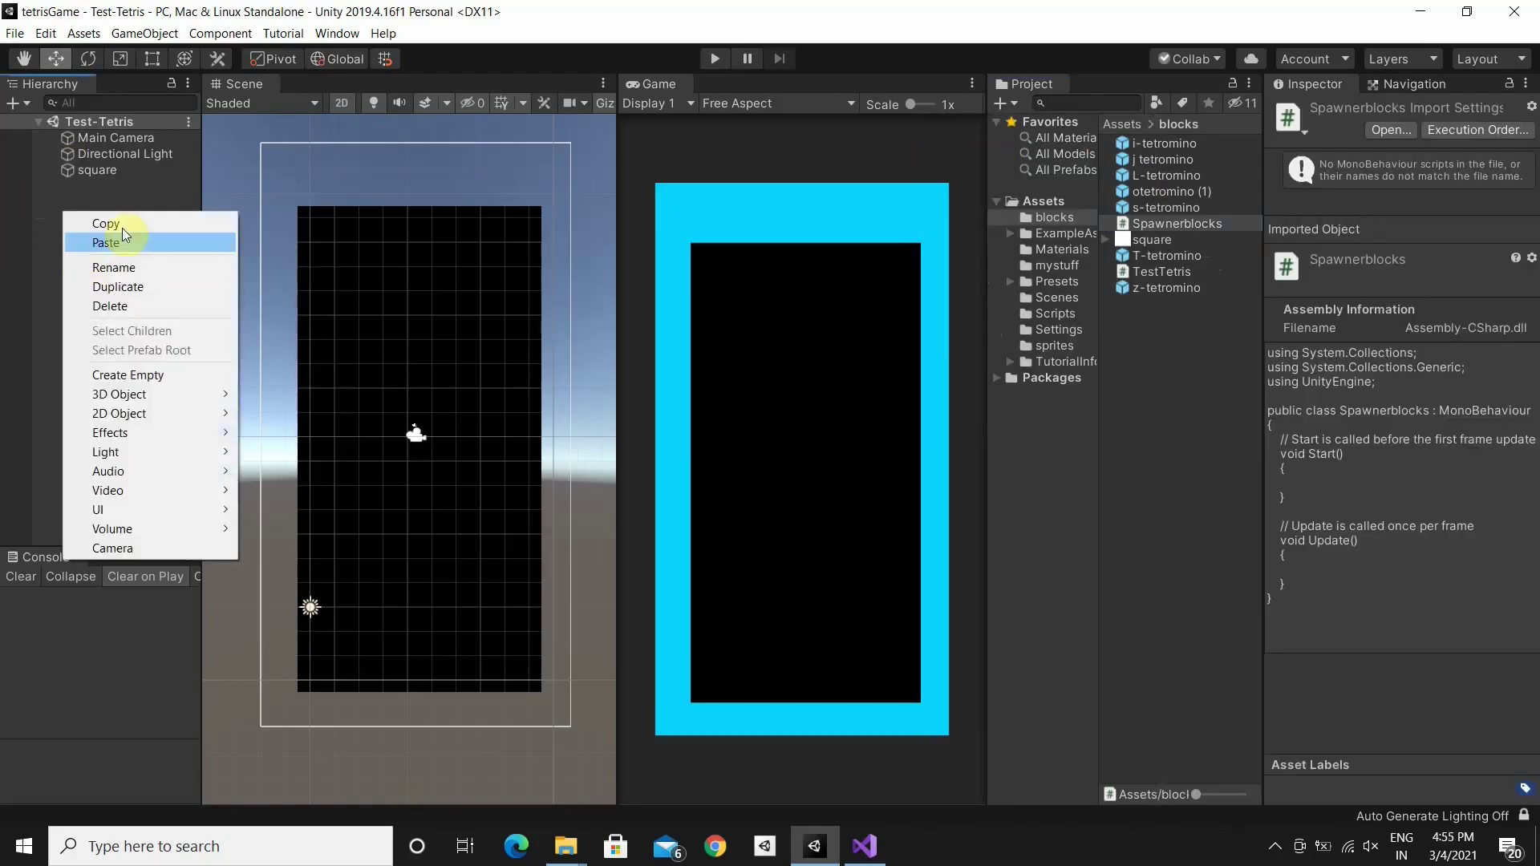
pyautogui.click(153, 377)
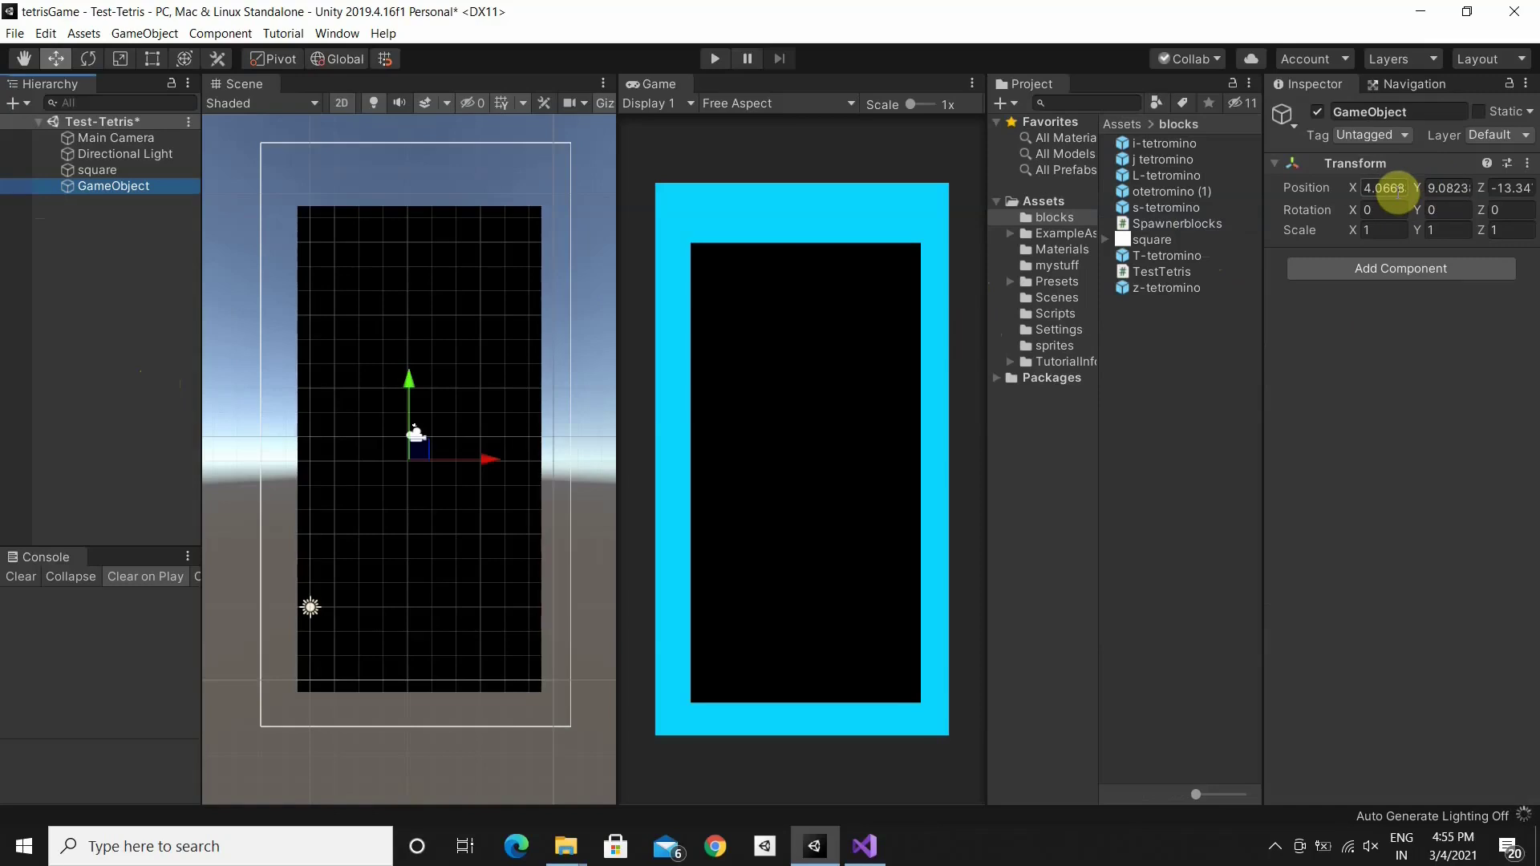
# Move the empty object above the grid to Position Y 17
pyautogui.click(409, 380)
pyautogui.moveTo(410, 380); pyautogui.dragTo(414, 273)
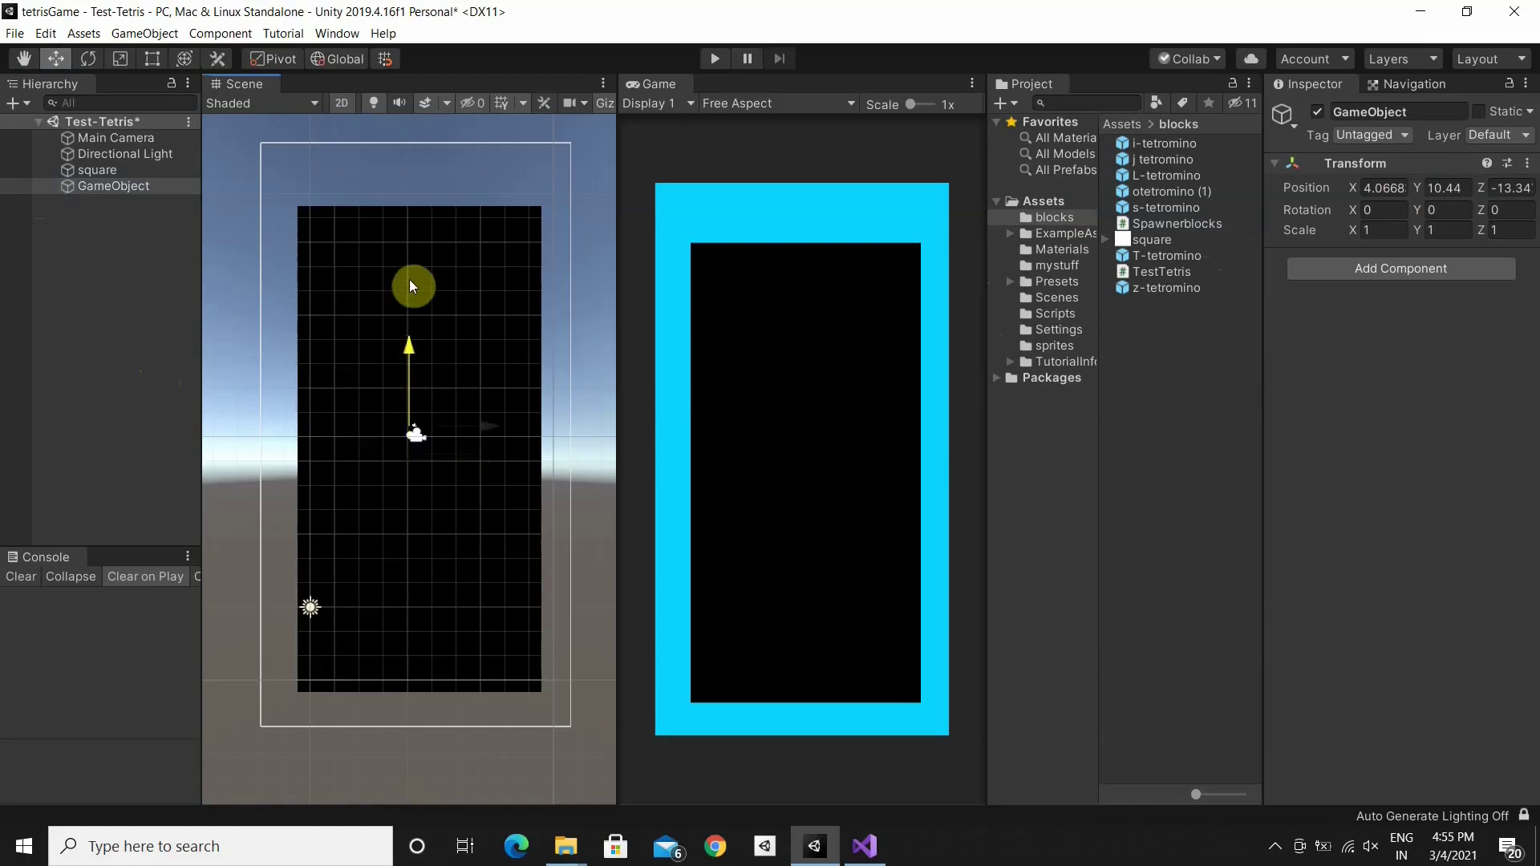
pyautogui.scroll(3, 412, 273)
pyautogui.click(1461, 189)
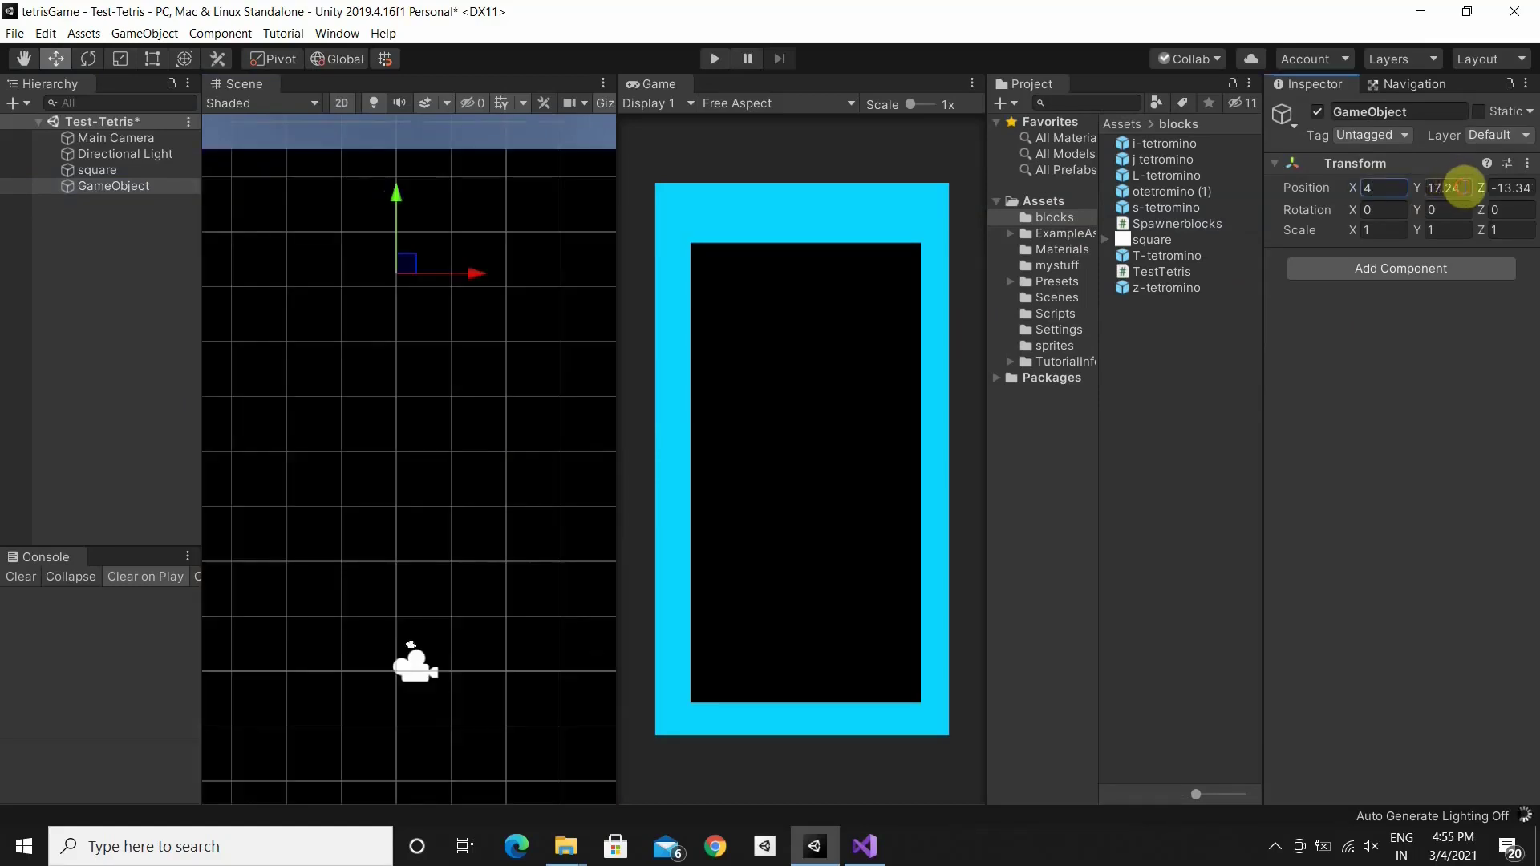
pyautogui.press('BackSpace')
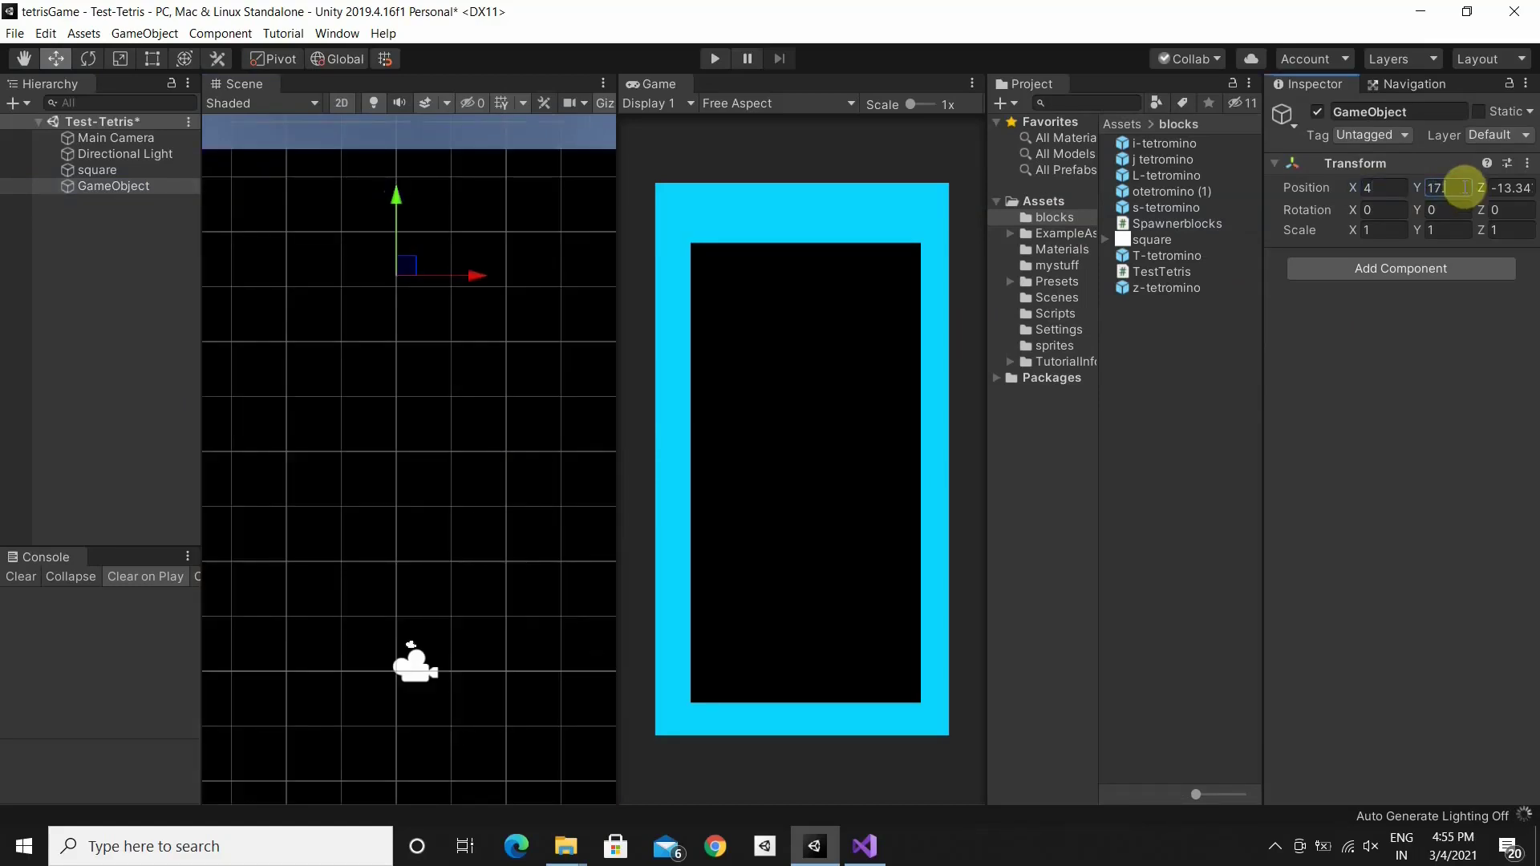
pyautogui.press('BackSpace')
pyautogui.press('BackSpace')
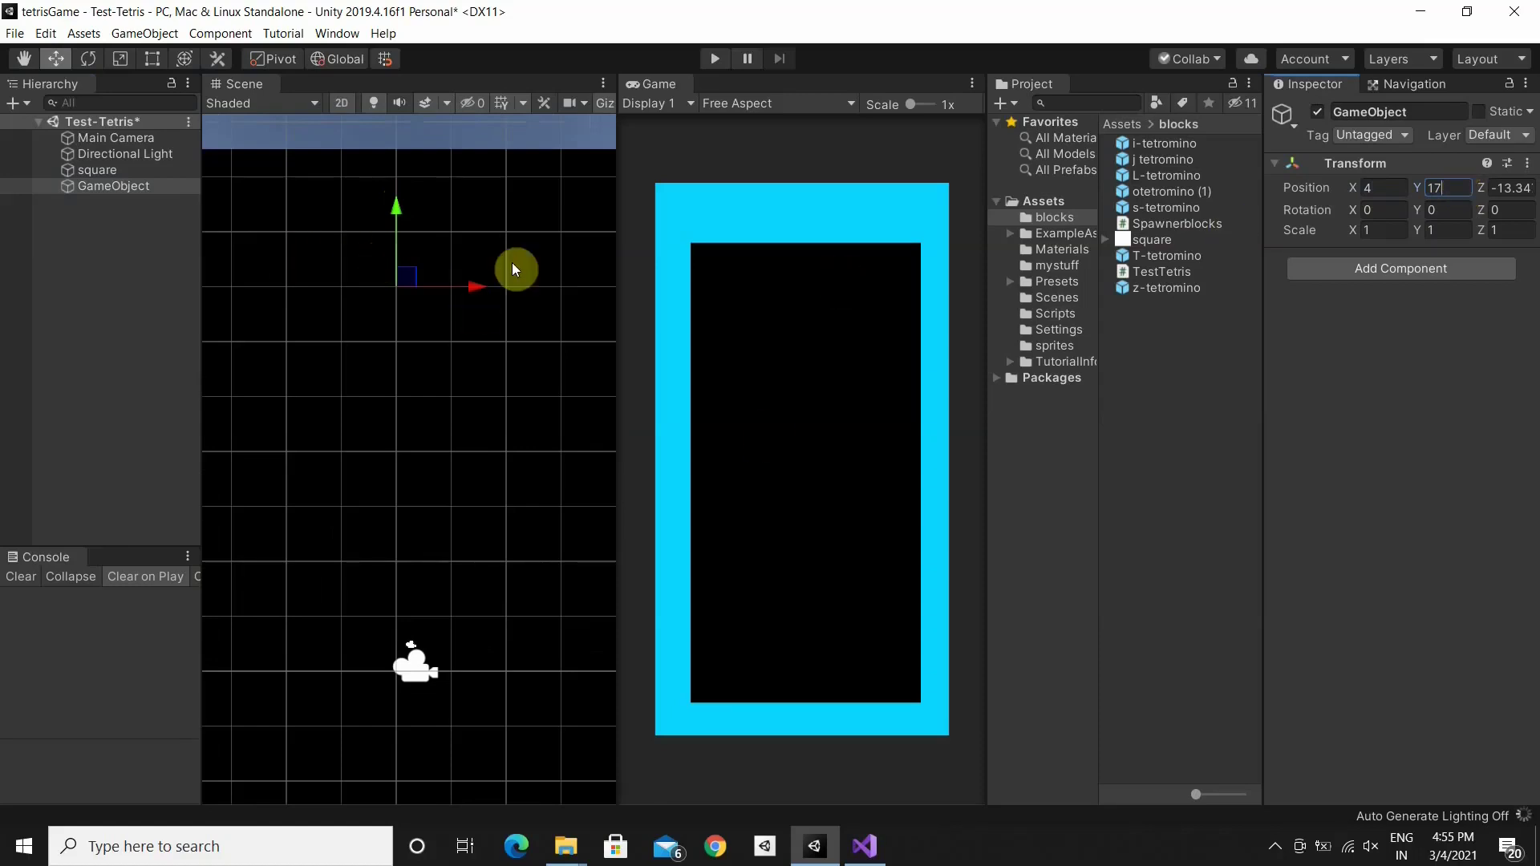
# Rename the object SPAWNER and attach the Spawnerblocks script to it
pyautogui.click(1436, 112)
pyautogui.write('SPAWNER')
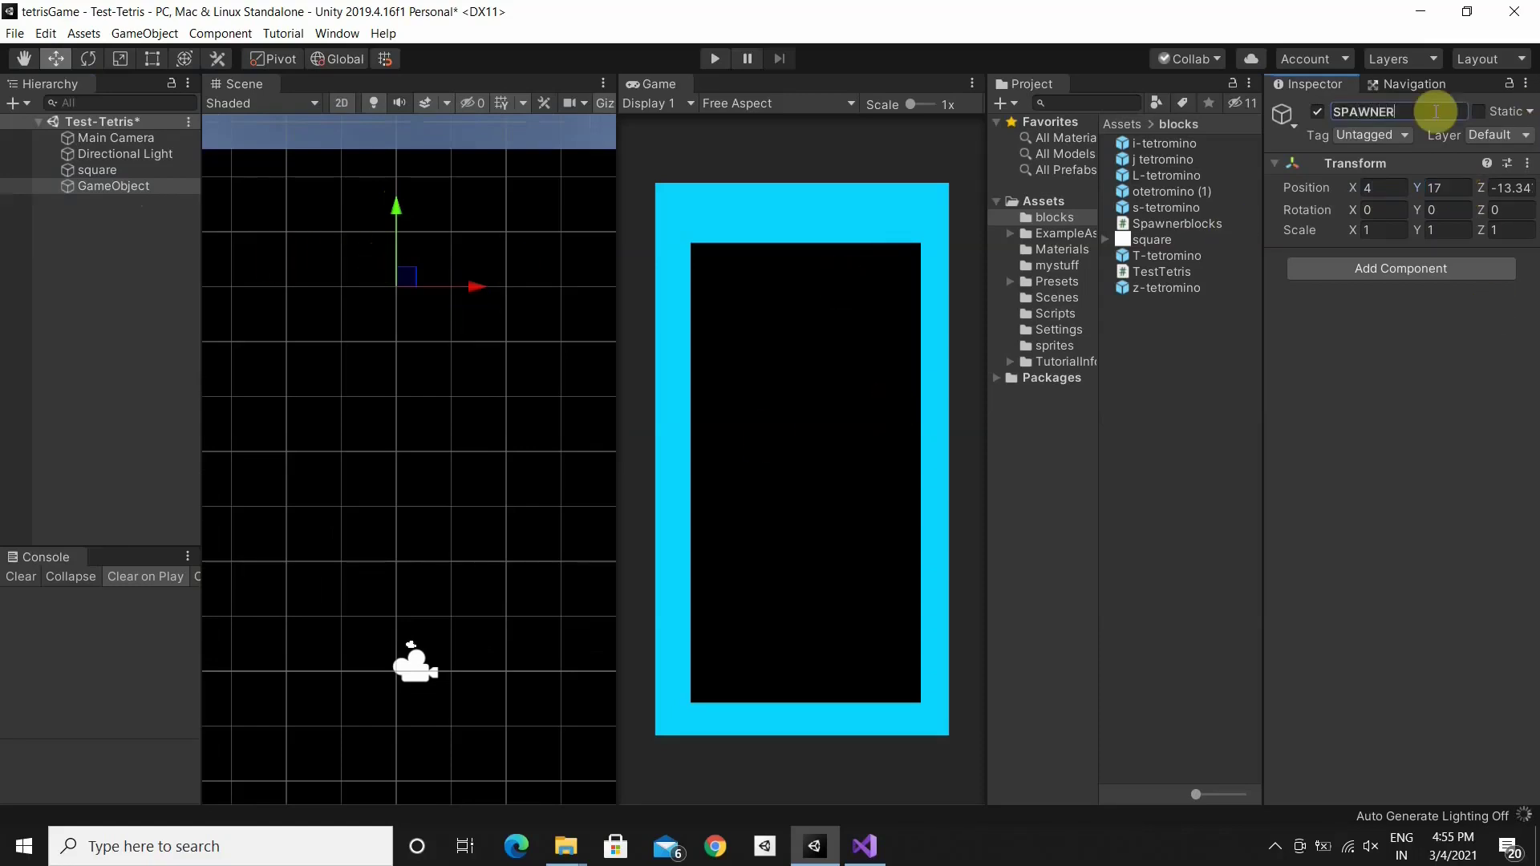
pyautogui.press('Return')
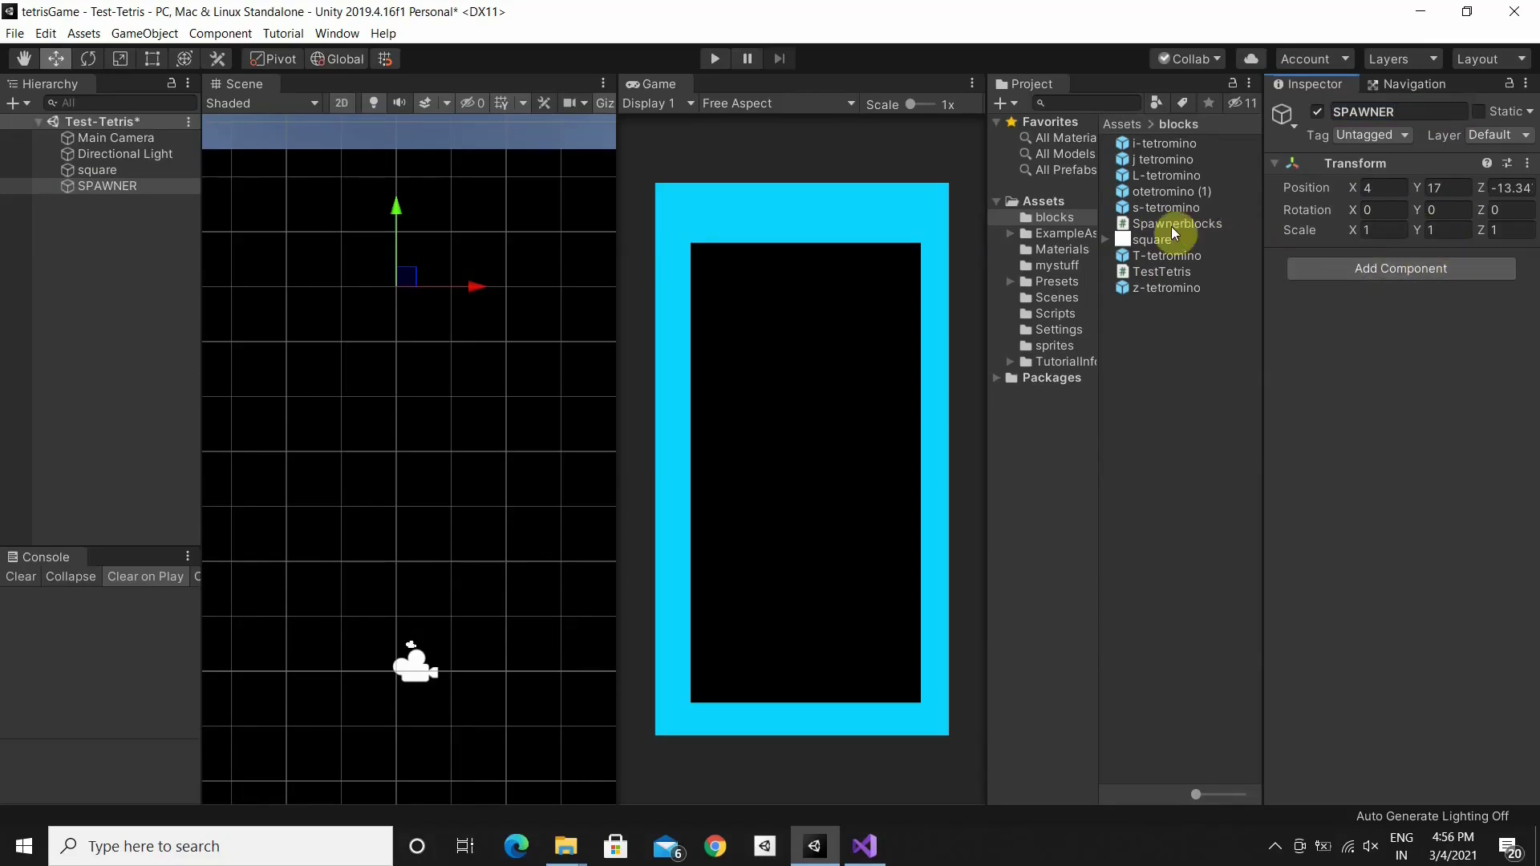
pyautogui.moveTo(1171, 228); pyautogui.dragTo(1374, 260)
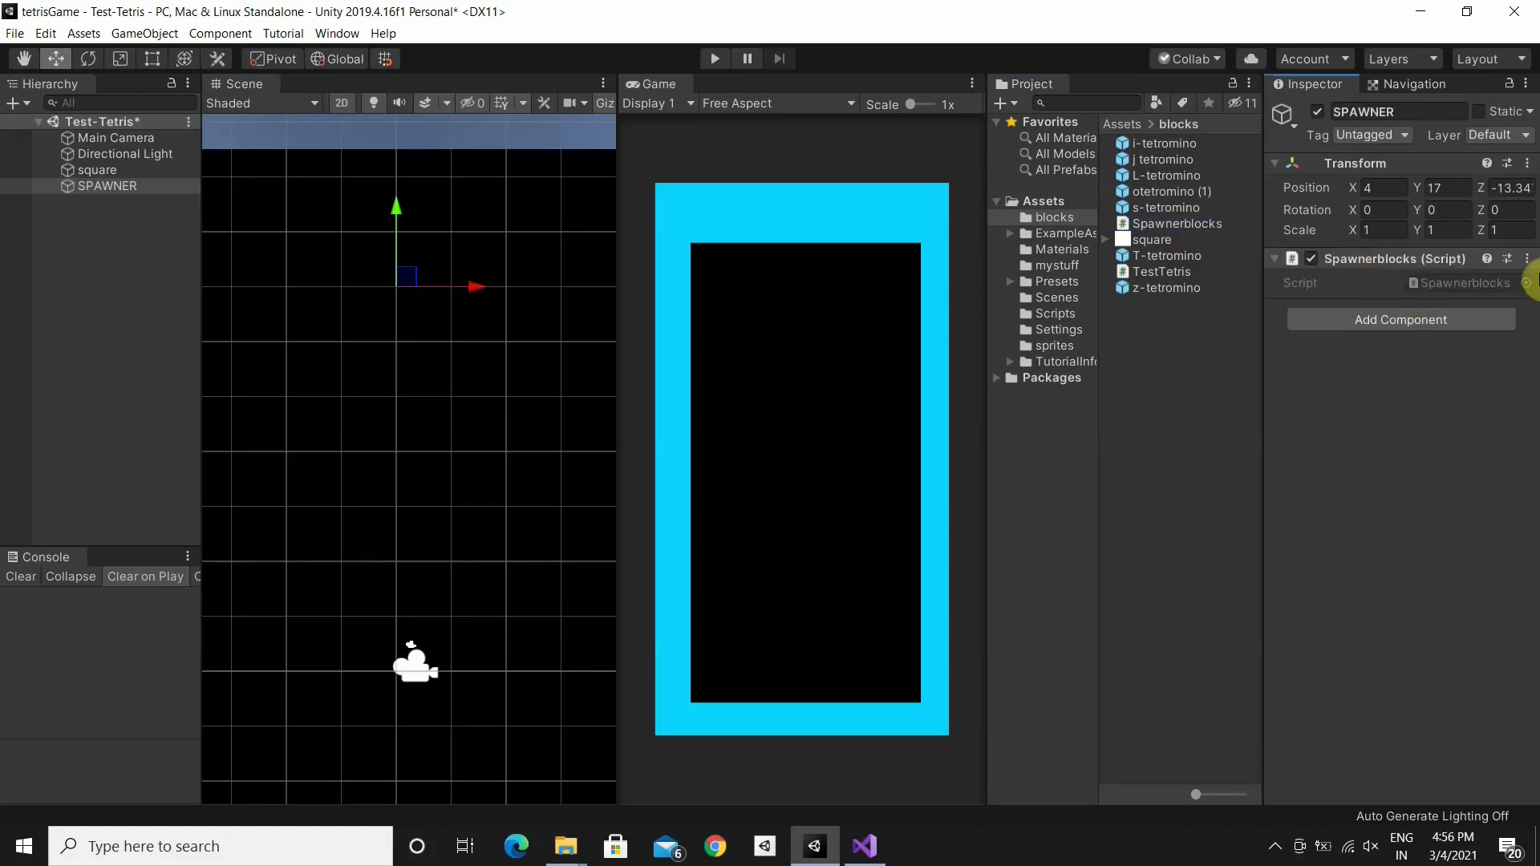
# Open Spawnerblocks.cs and declare 'public GameObject Tetrominos;' at the top of the class
pyautogui.doubleClick(1448, 290)
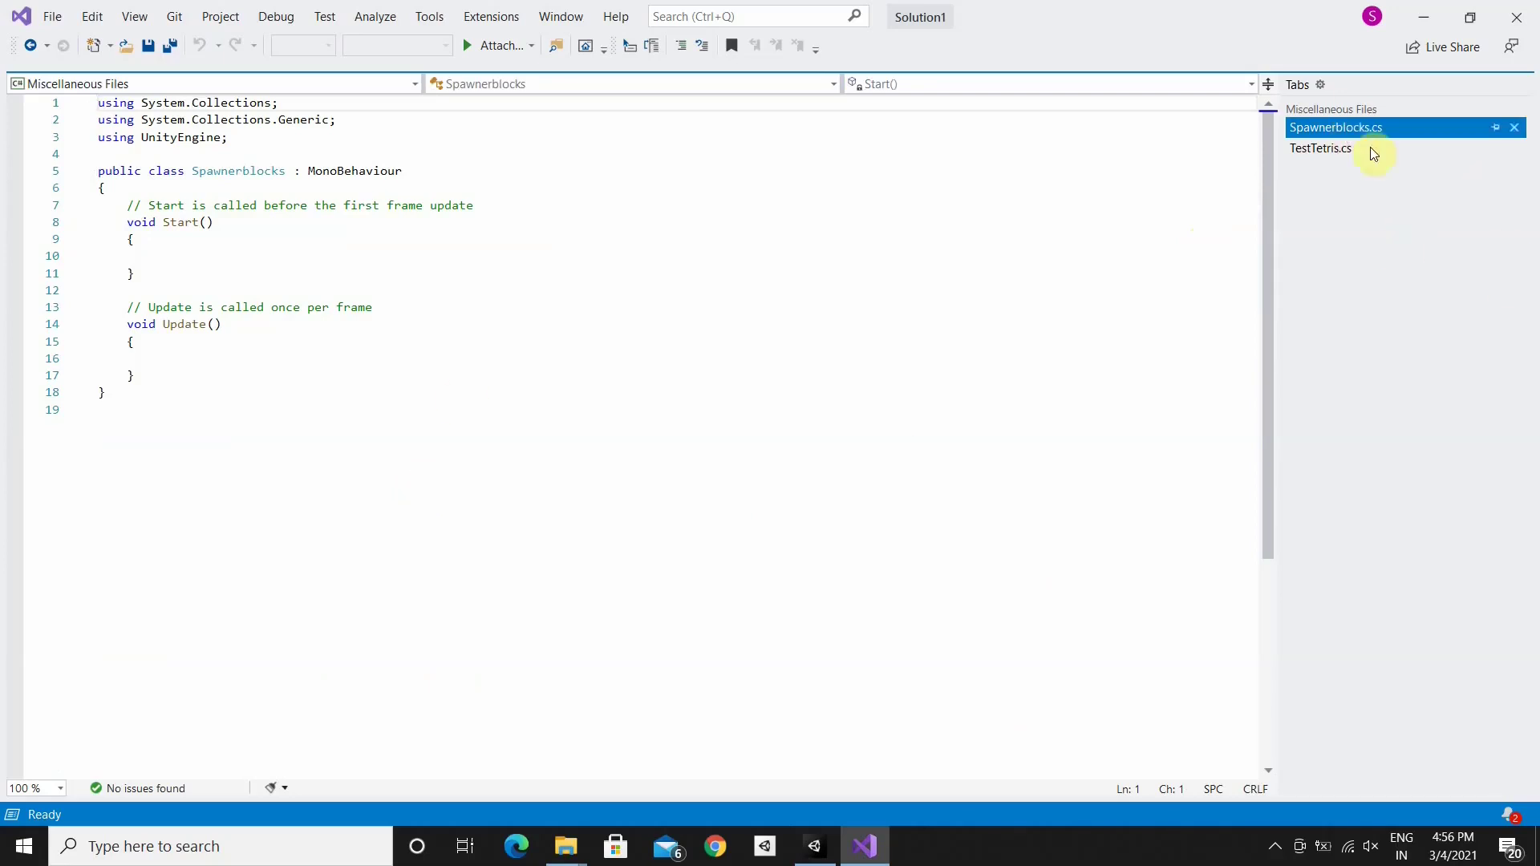
pyautogui.click(197, 244)
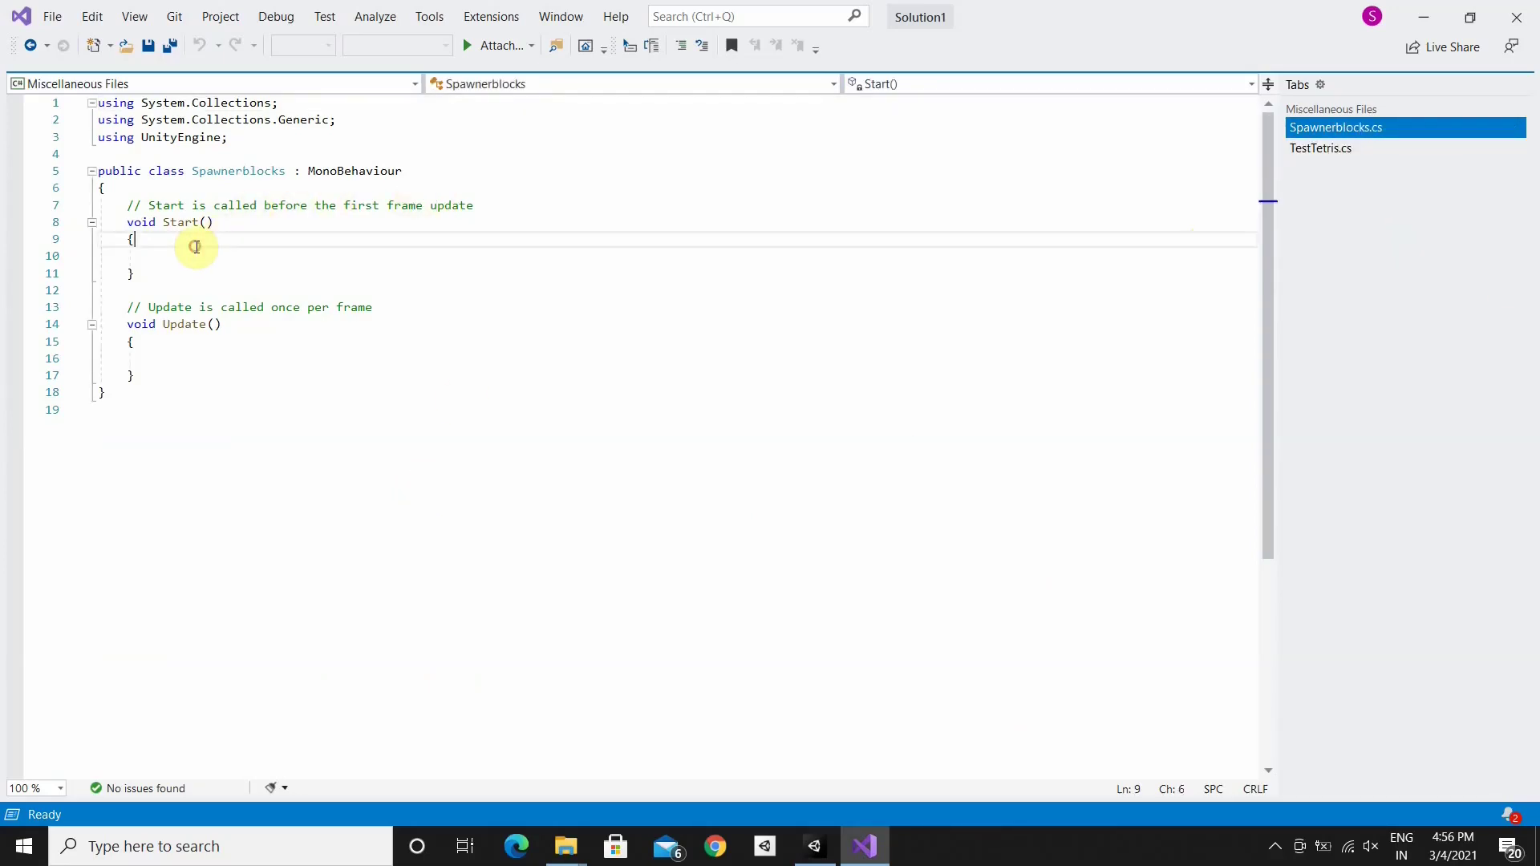
pyautogui.click(196, 203)
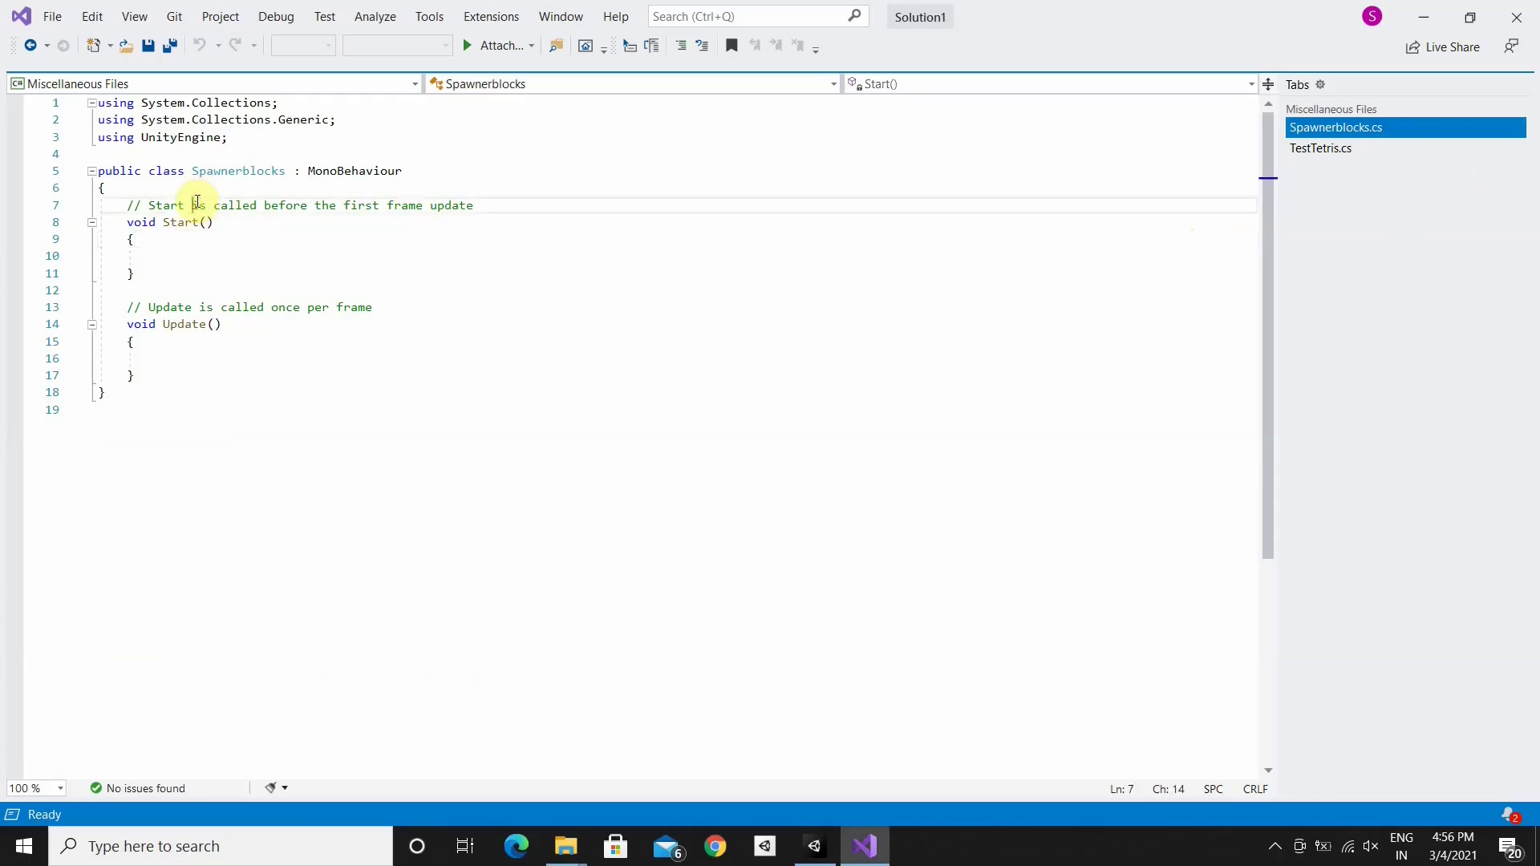
pyautogui.click(159, 195)
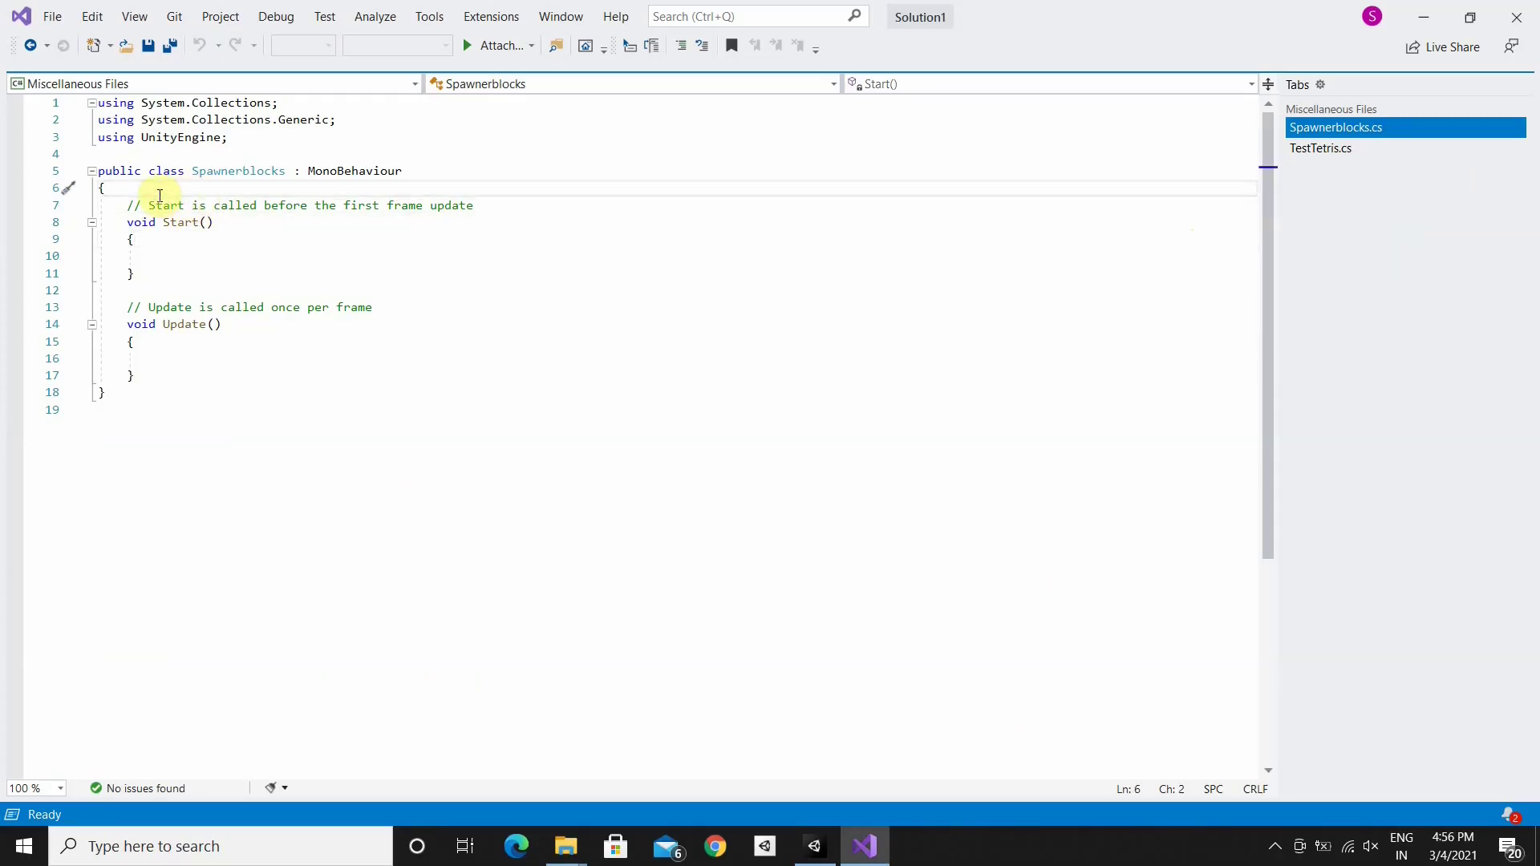
pyautogui.press('Return')
pyautogui.press('Return')
pyautogui.press('Return')
pyautogui.press('Return')
pyautogui.press('Up')
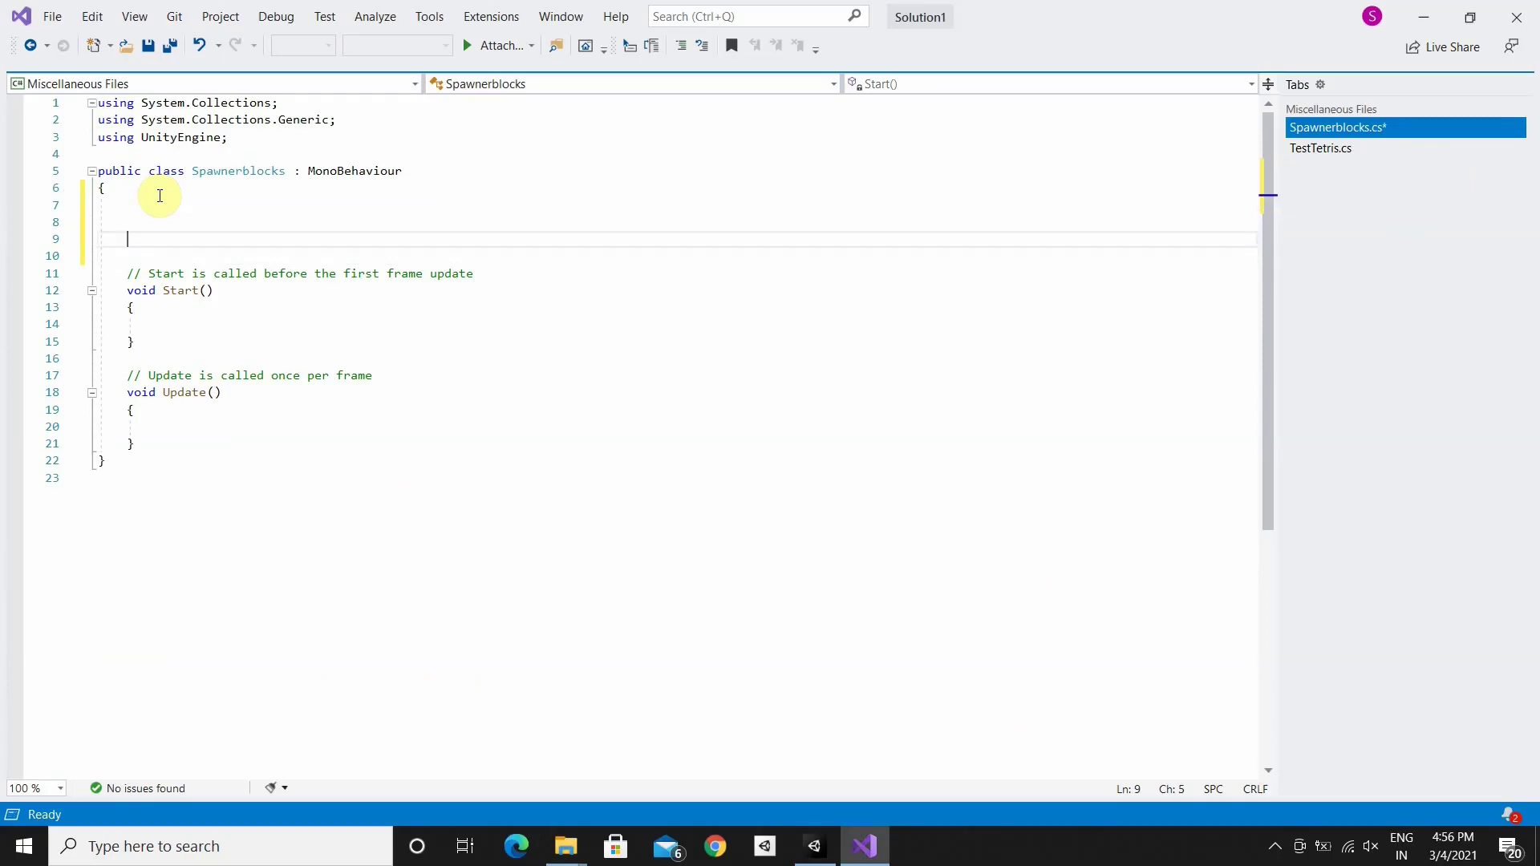
pyautogui.write('public Ga')
pyautogui.write('meObject T')
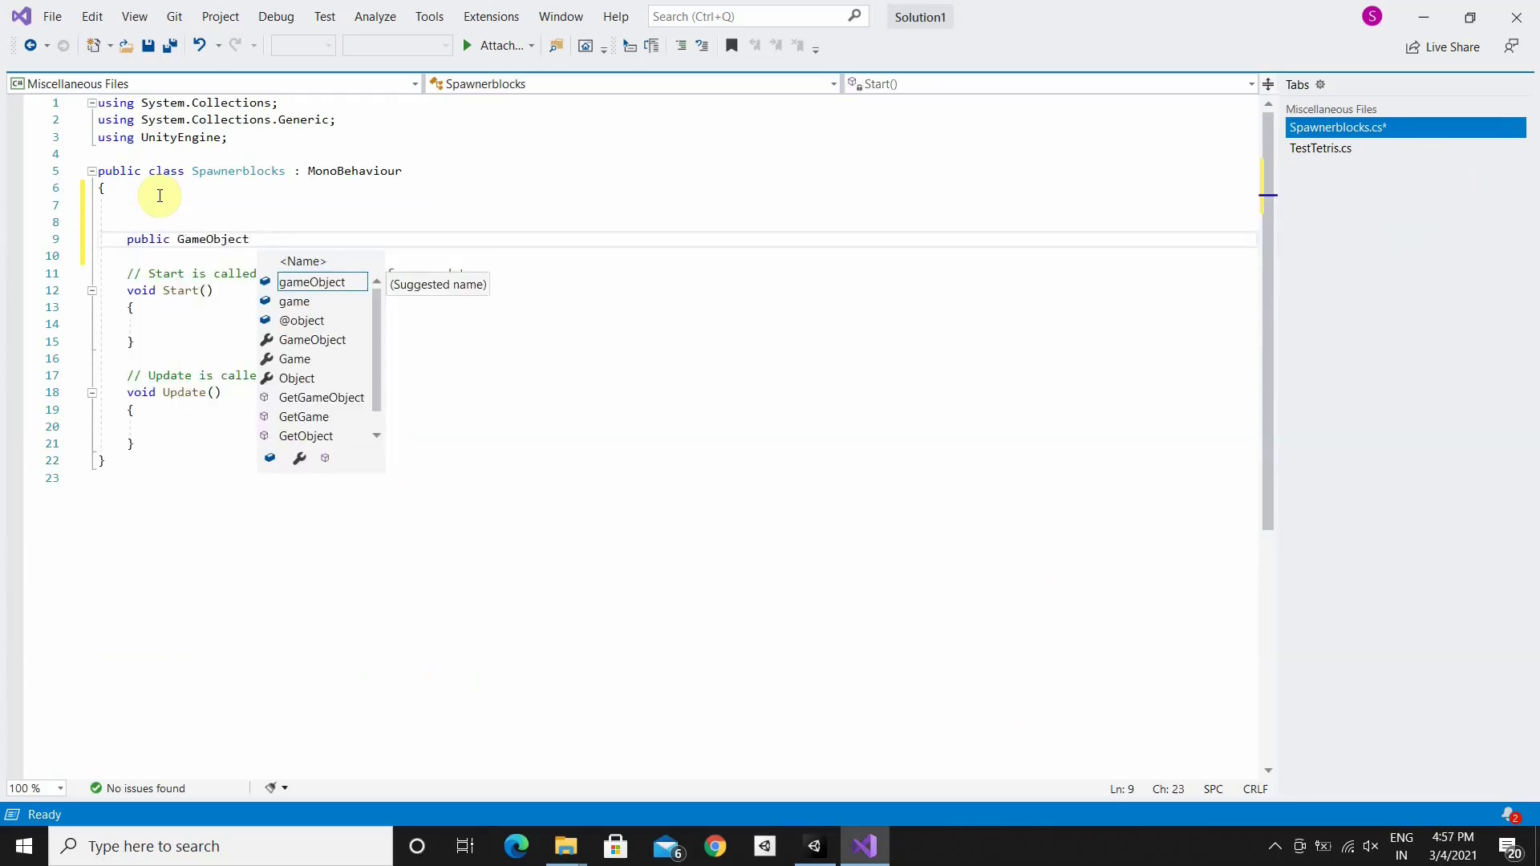
pyautogui.write('etrominos;')
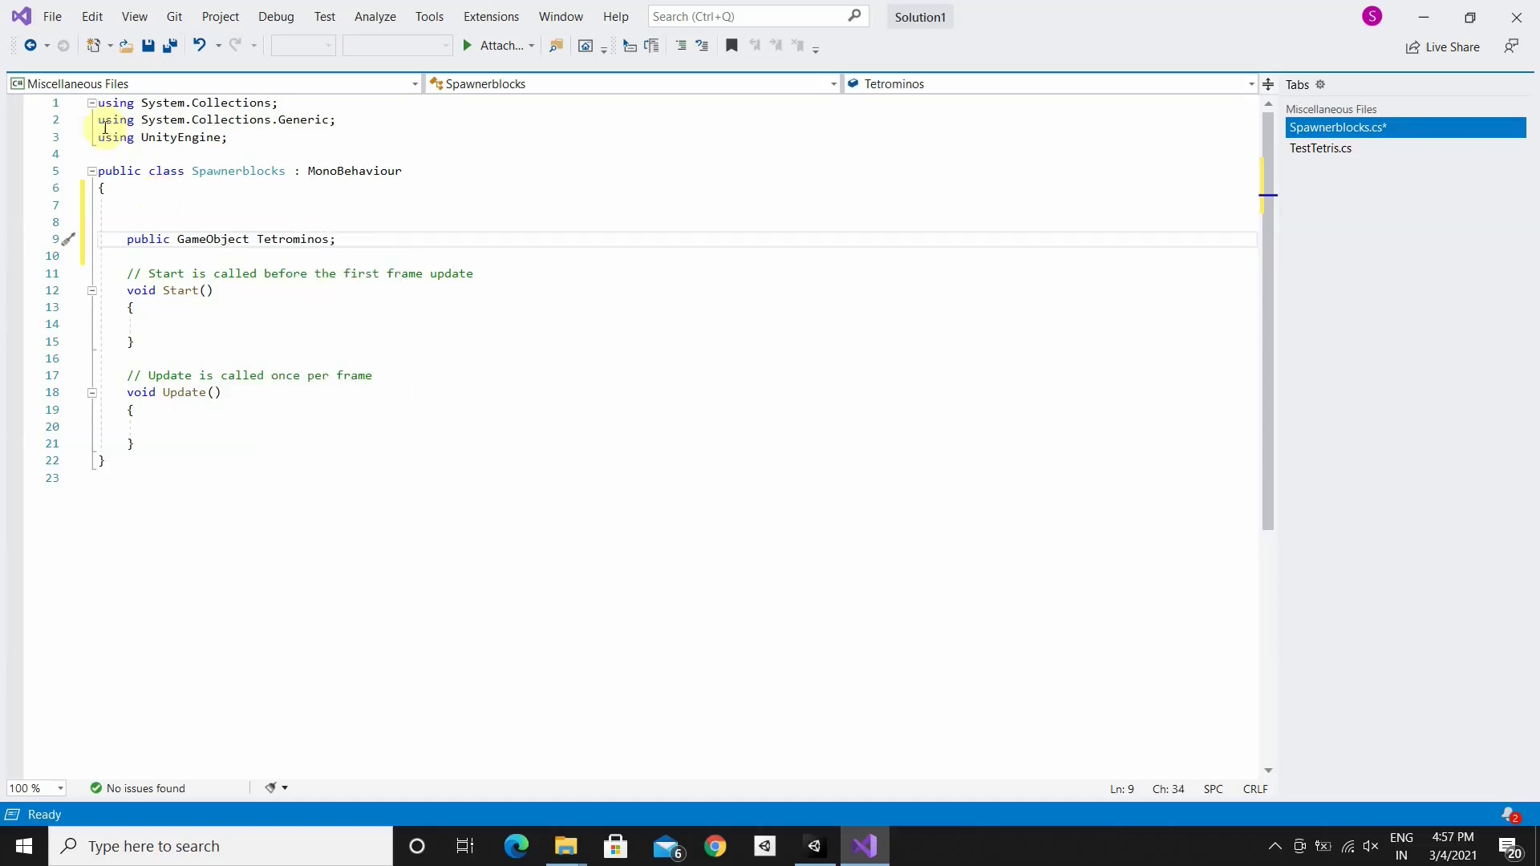
# Rename the Update method to NewTetromino
pyautogui.click(208, 391)
pyautogui.press('BackSpace')
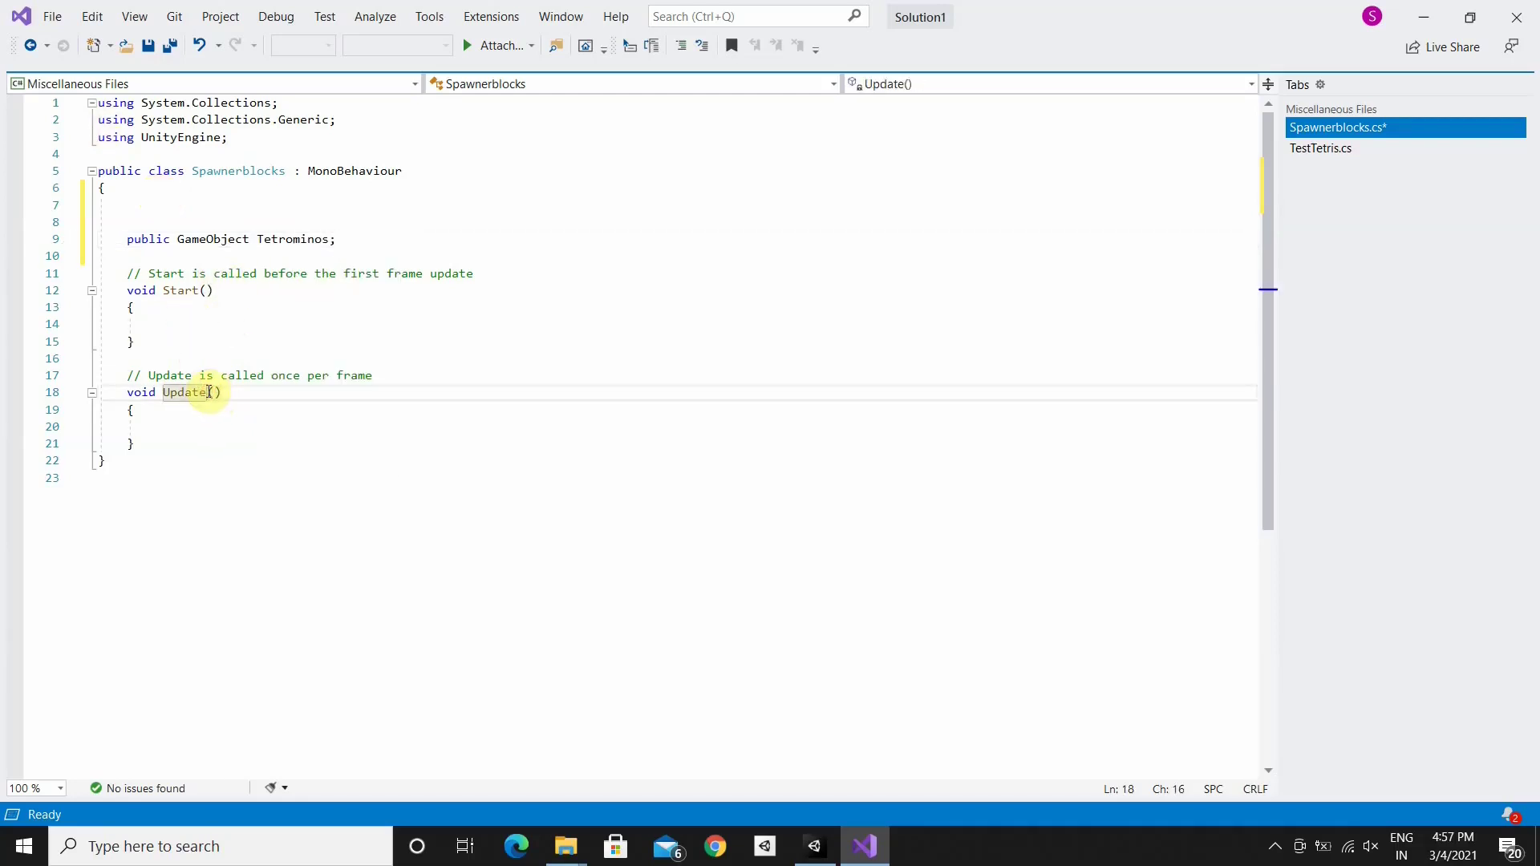
pyautogui.press('BackSpace')
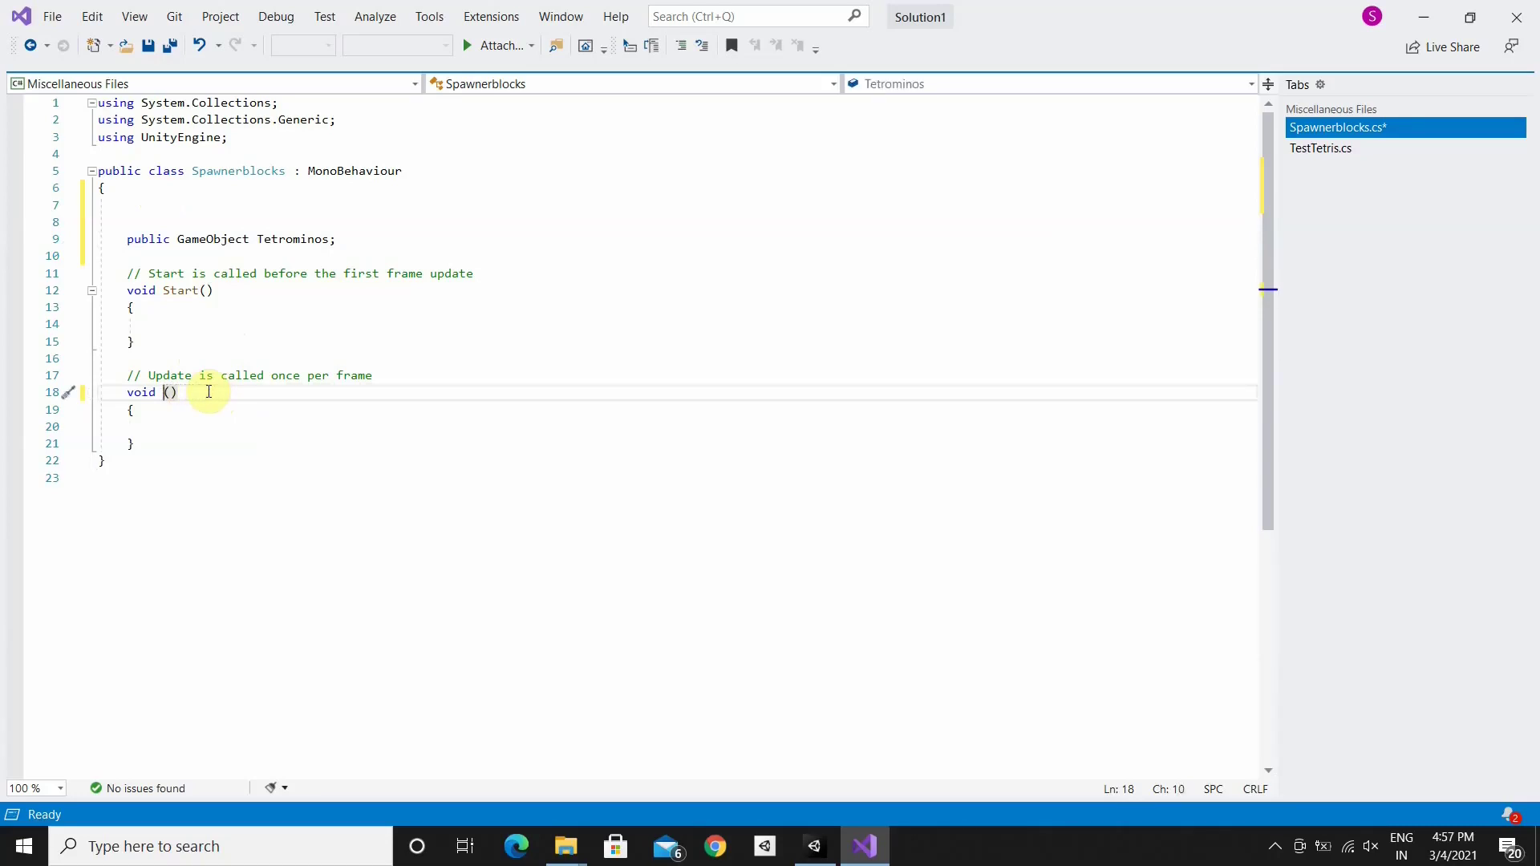
pyautogui.write('New')
pyautogui.write('Tetro')
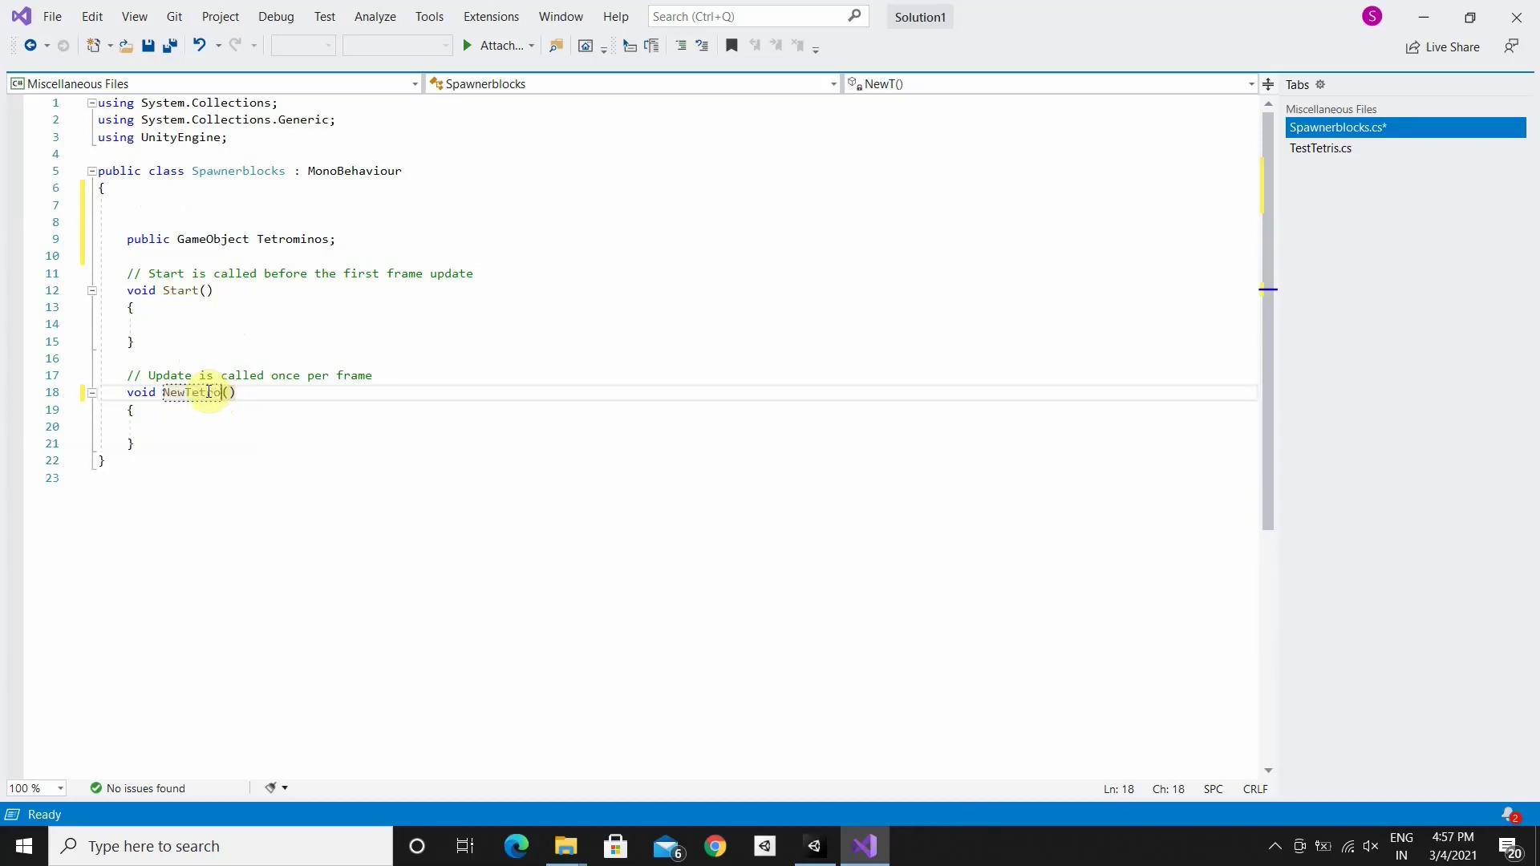
pyautogui.write('mino')
pyautogui.click(197, 410)
pyautogui.press('Return')
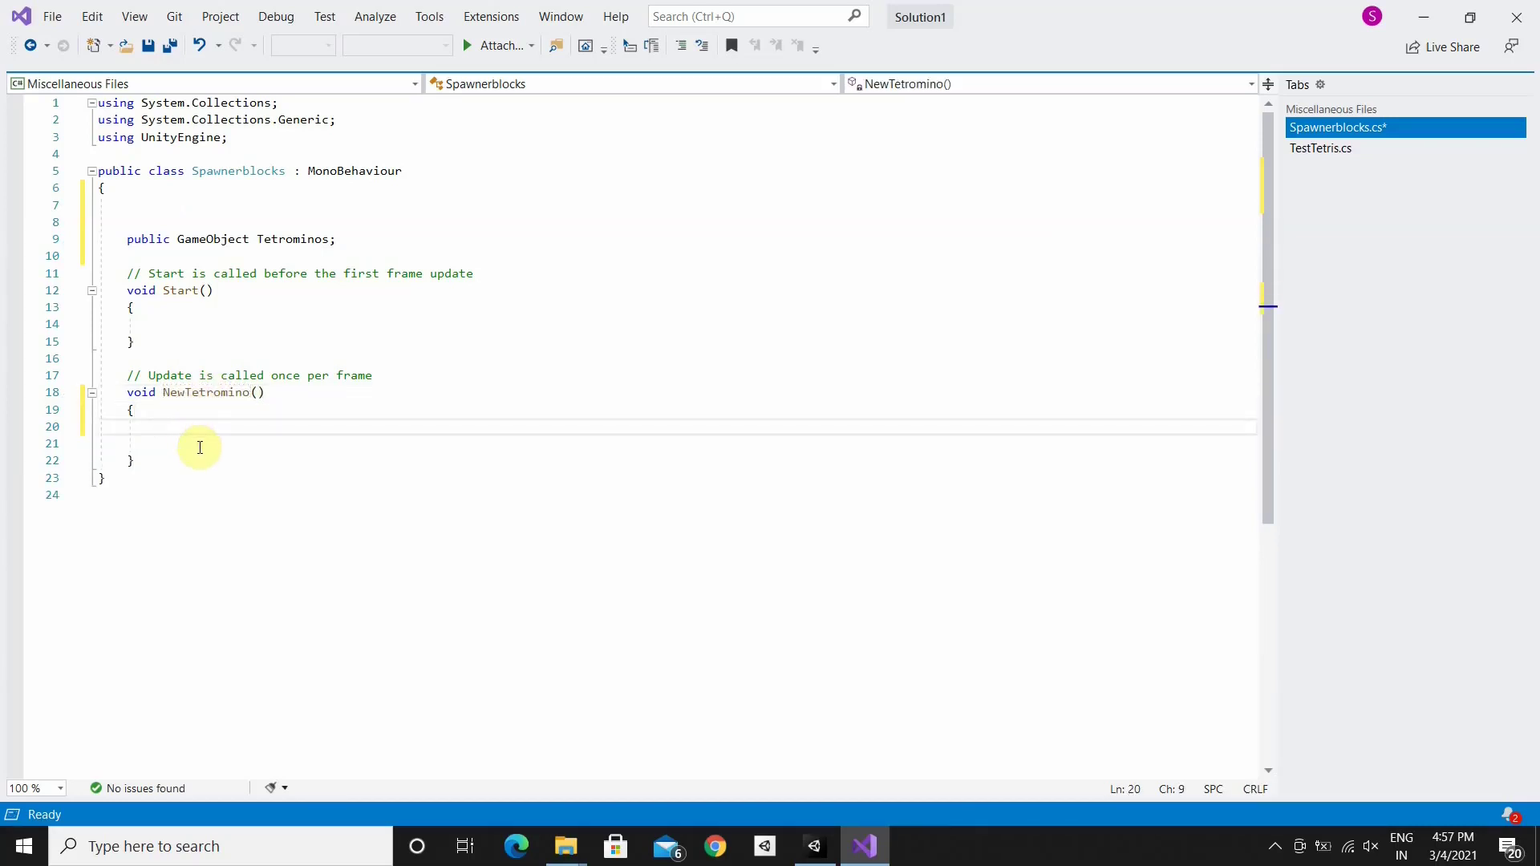
# Write Instantiate(Tetrominos[Random.Range(0, Tetrominos.Length)] as the first argument in NewTetromino
pyautogui.write('Instantiate')
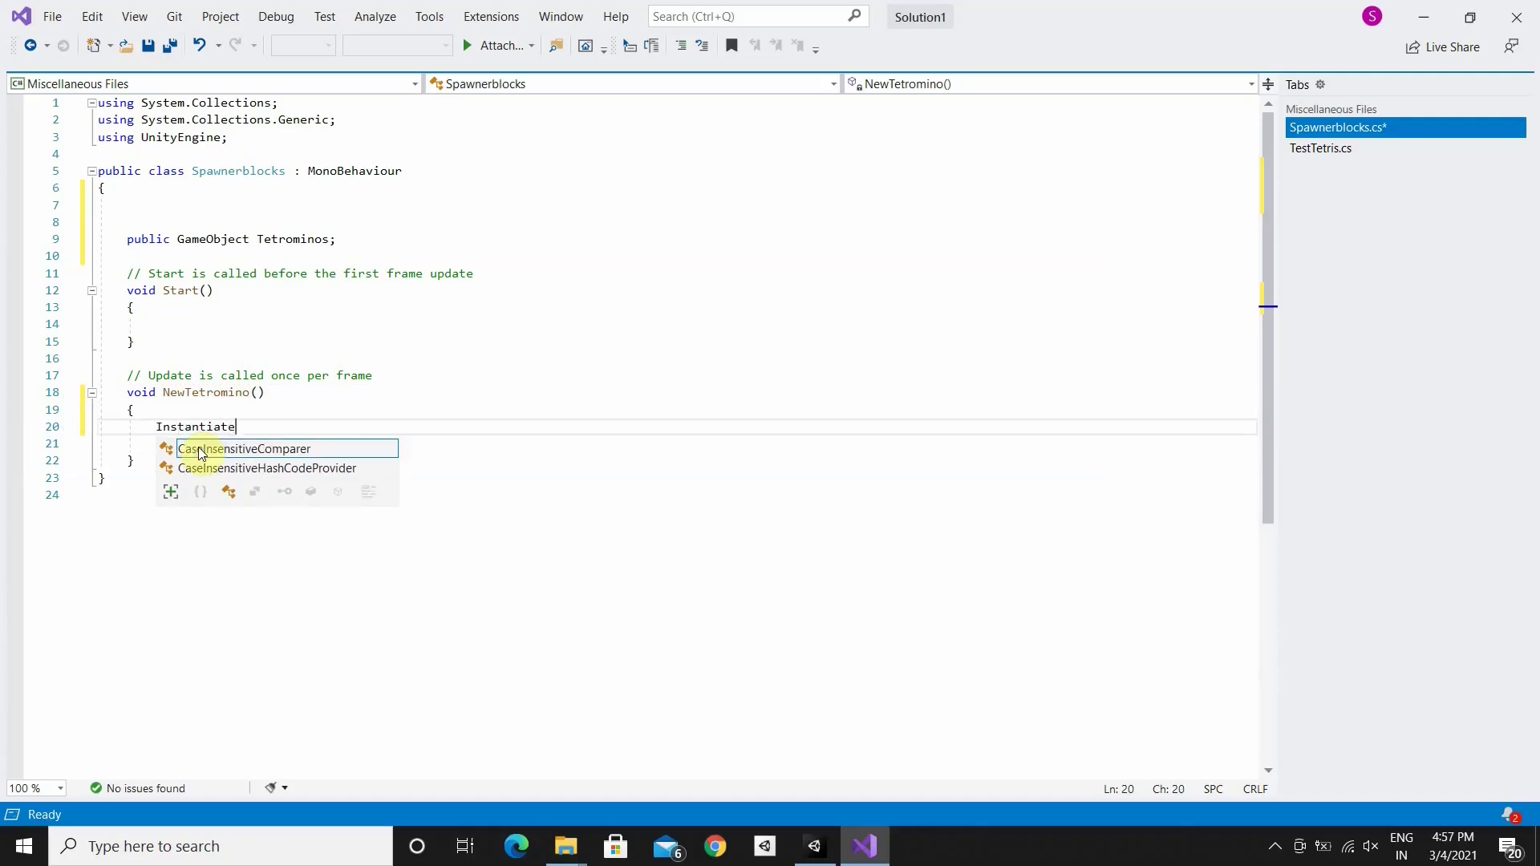
pyautogui.write('(Tetrominoes')
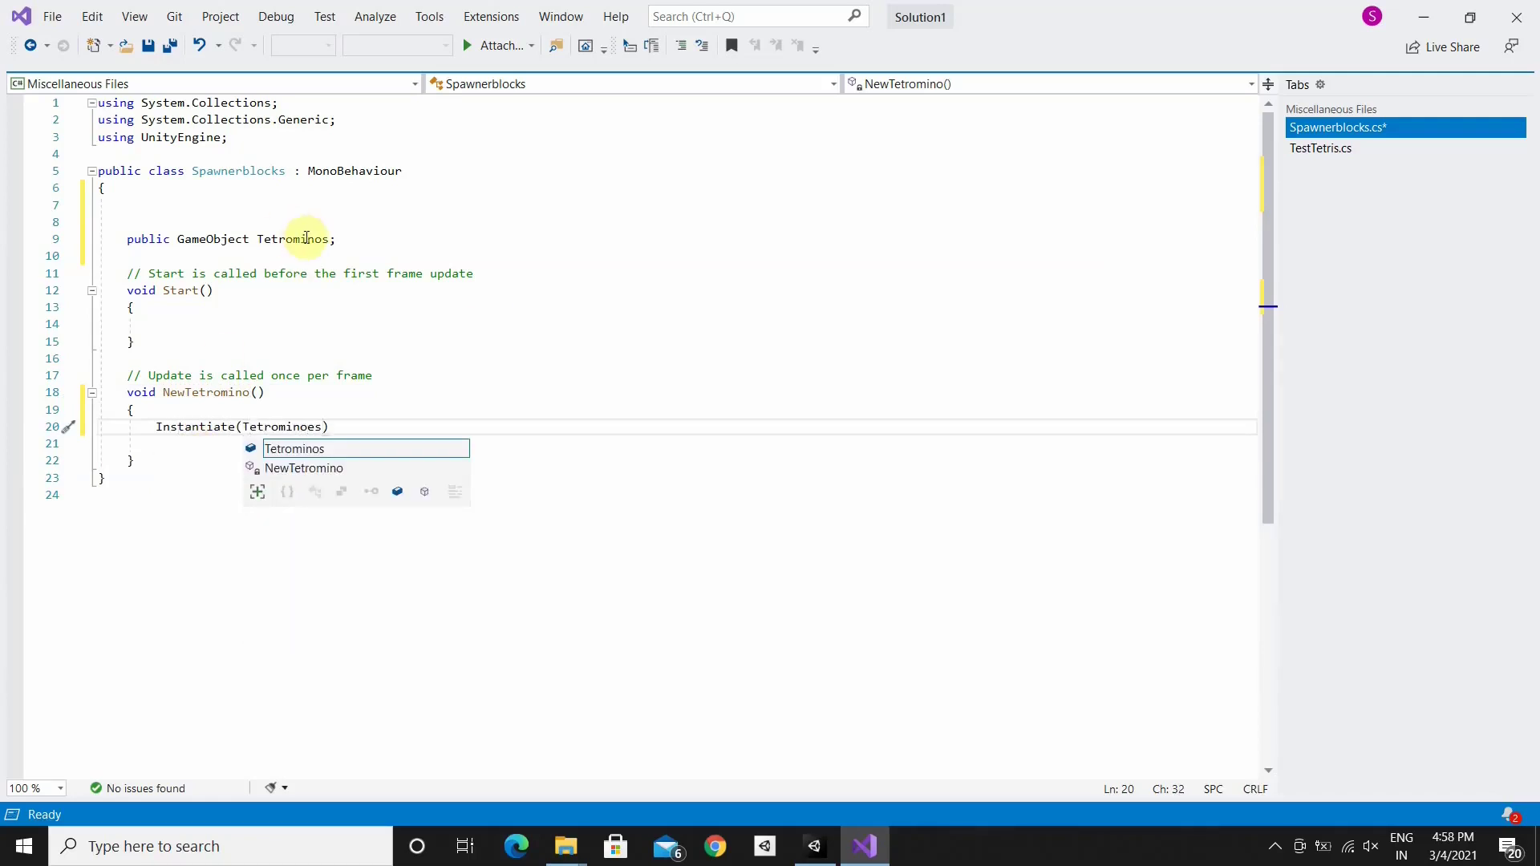
pyautogui.press('BackSpace')
pyautogui.press('BackSpace')
pyautogui.write('s')
pyautogui.press('Escape')
pyautogui.write('Ra')
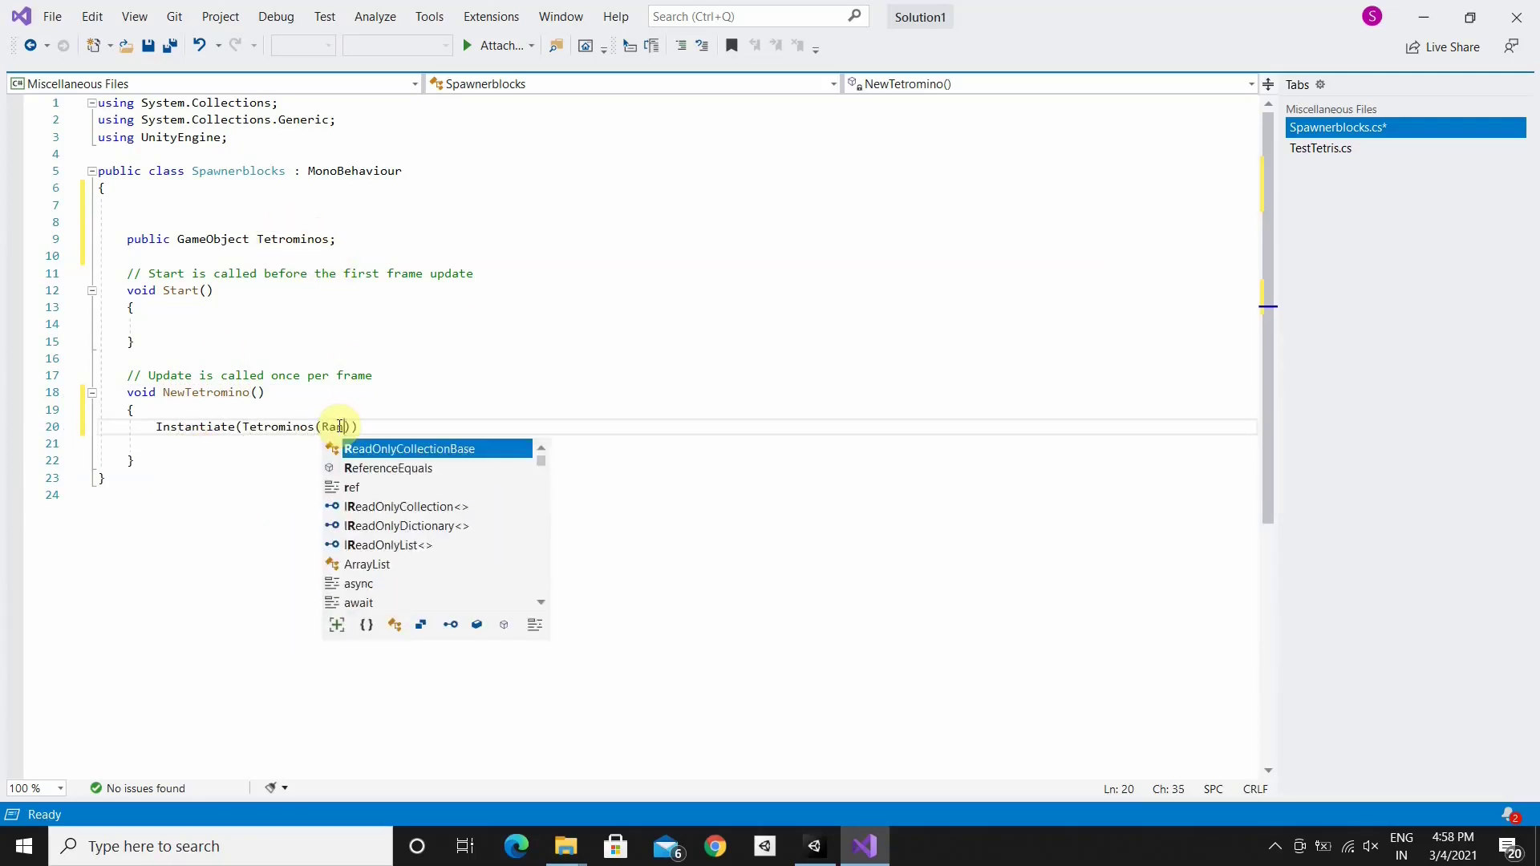
pyautogui.write('ndom.Range(0,')
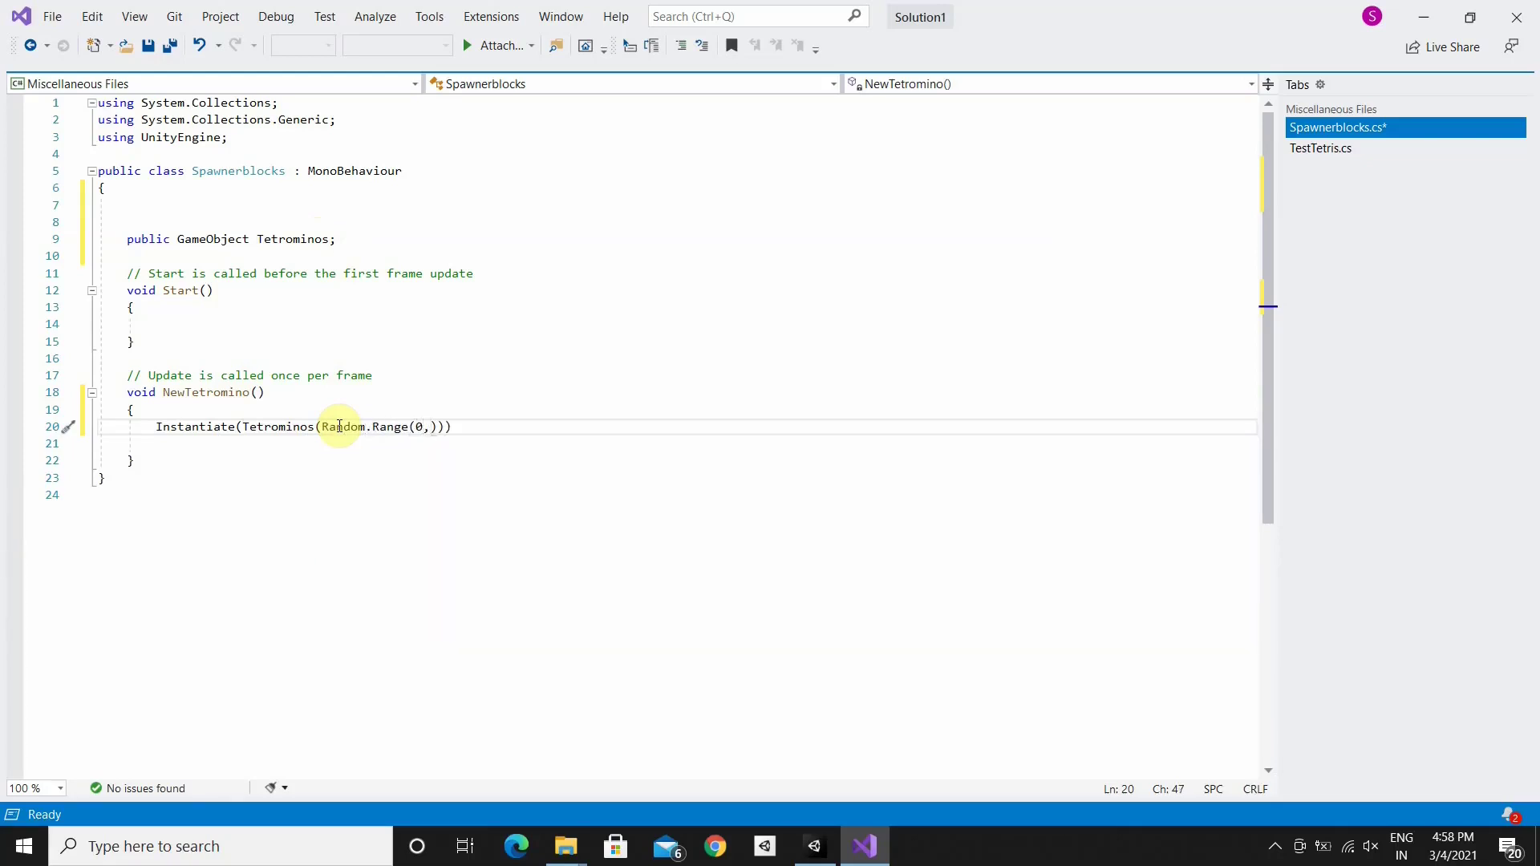
pyautogui.write('e.')
pyautogui.click(320, 426)
pyautogui.press('BackSpace')
pyautogui.write('[')
pyautogui.click(563, 426)
pyautogui.press('BackSpace')
pyautogui.write(']')
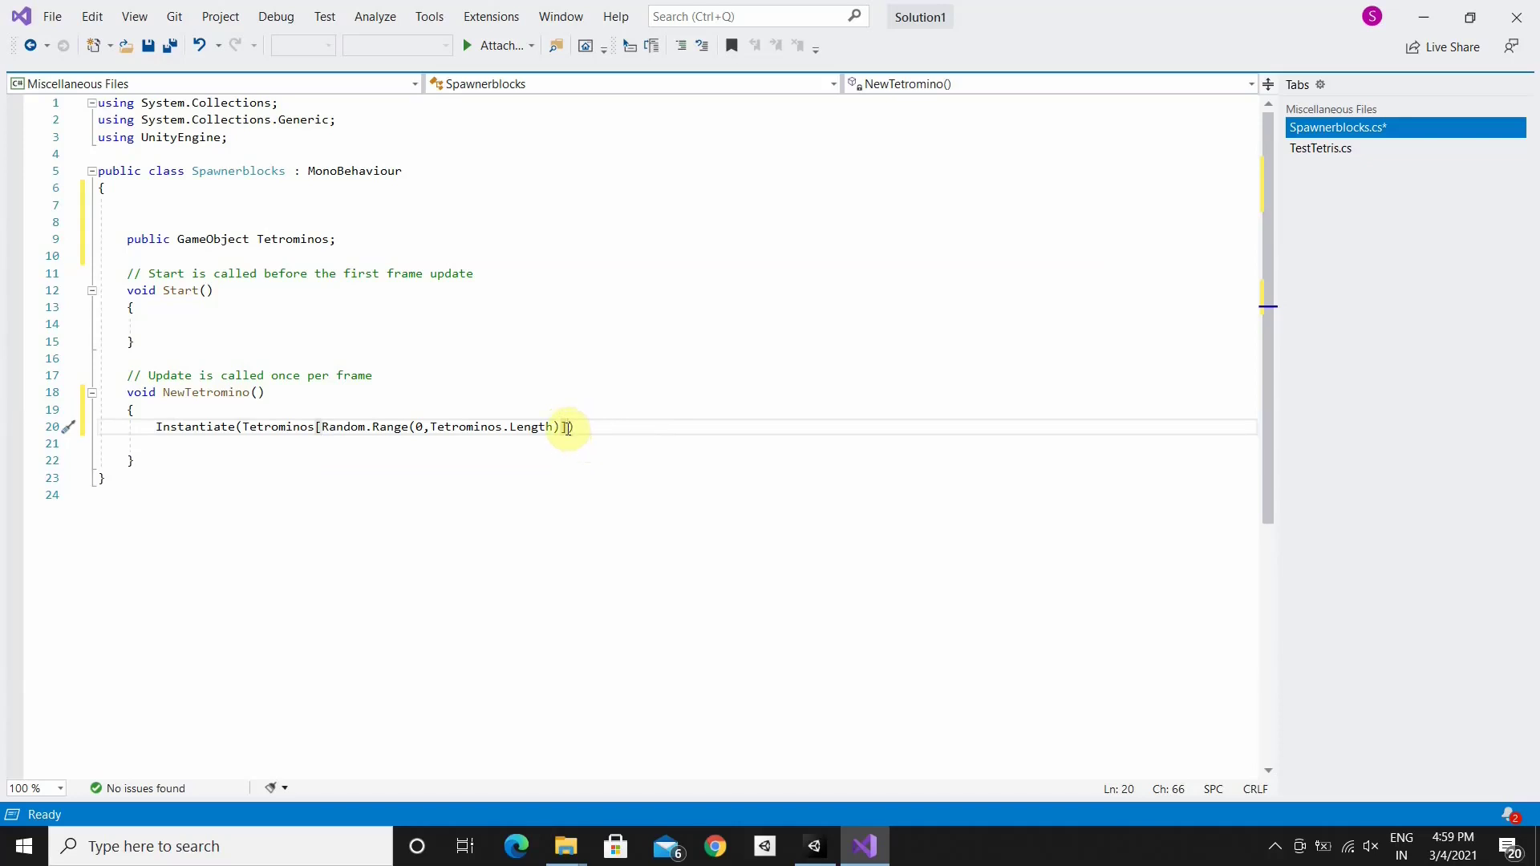
# Add transform.position and Quaternion.Identity arguments, then save Spawnerblocks.cs
pyautogui.write(',')
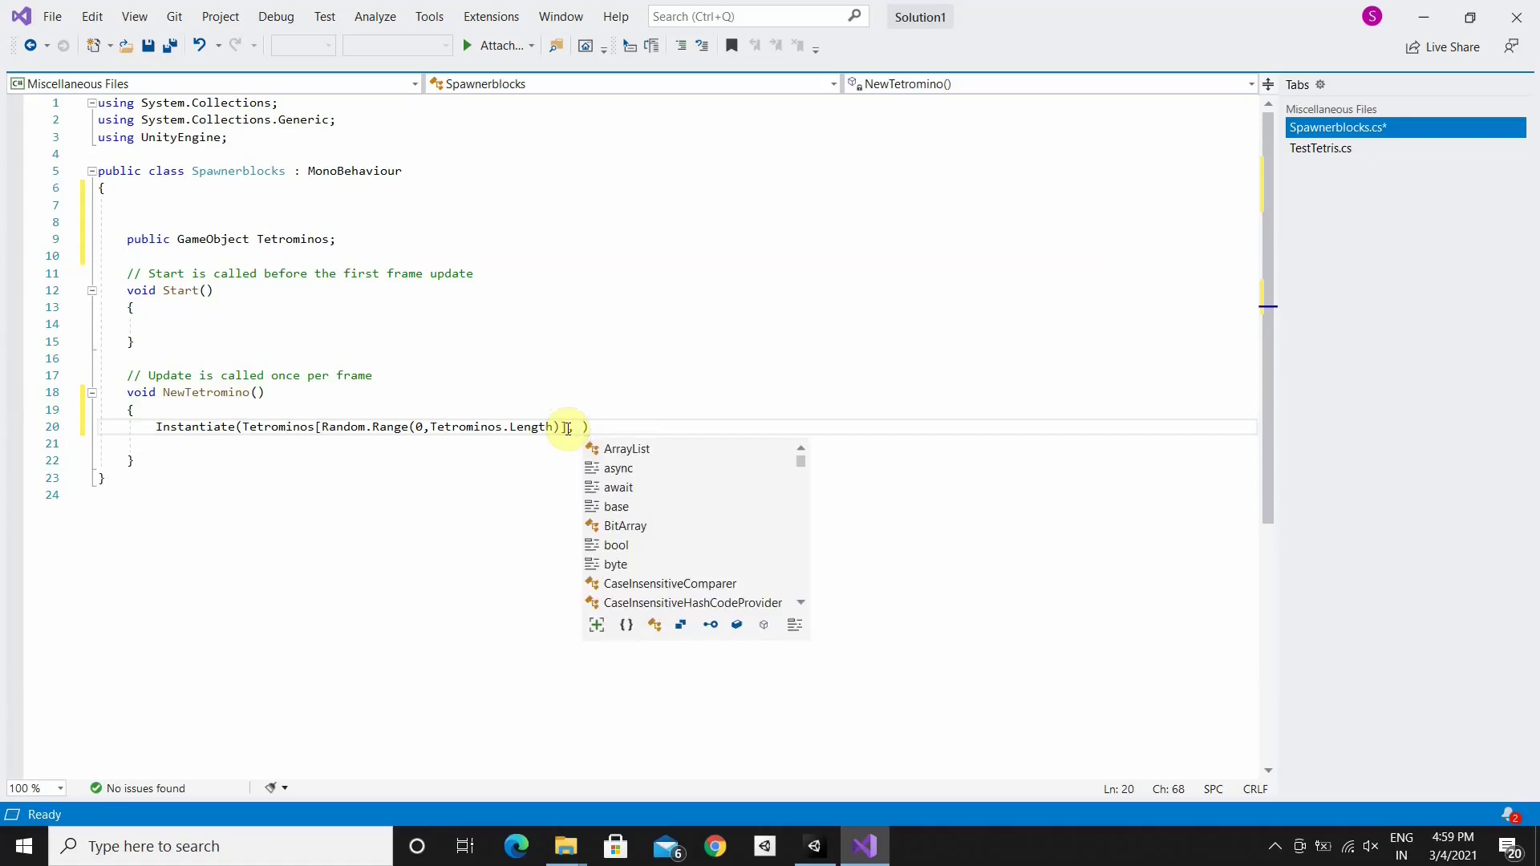
pyautogui.write(' trn')
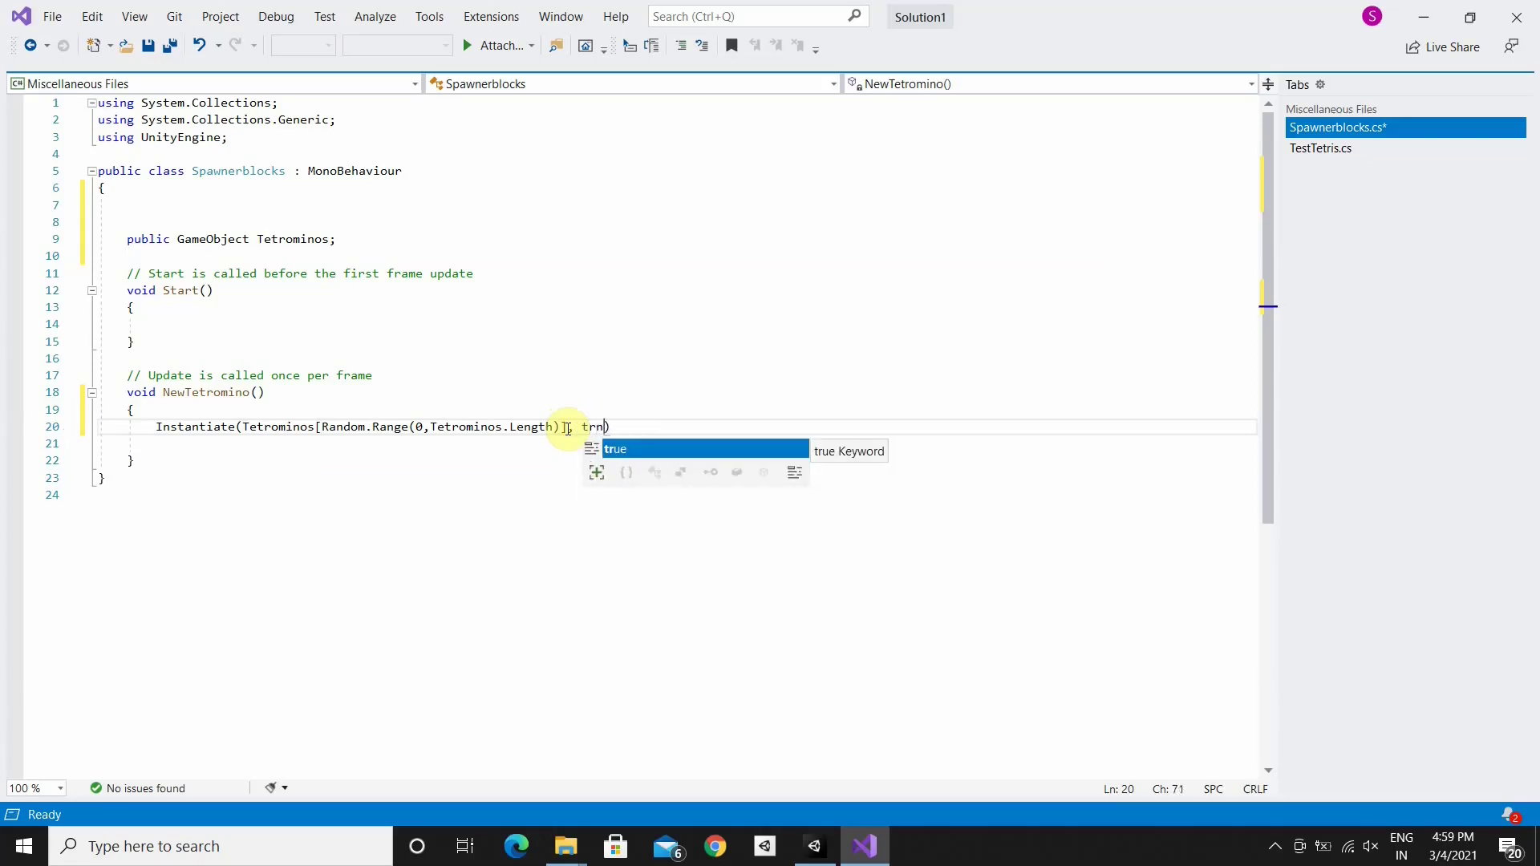
pyautogui.write('aform')
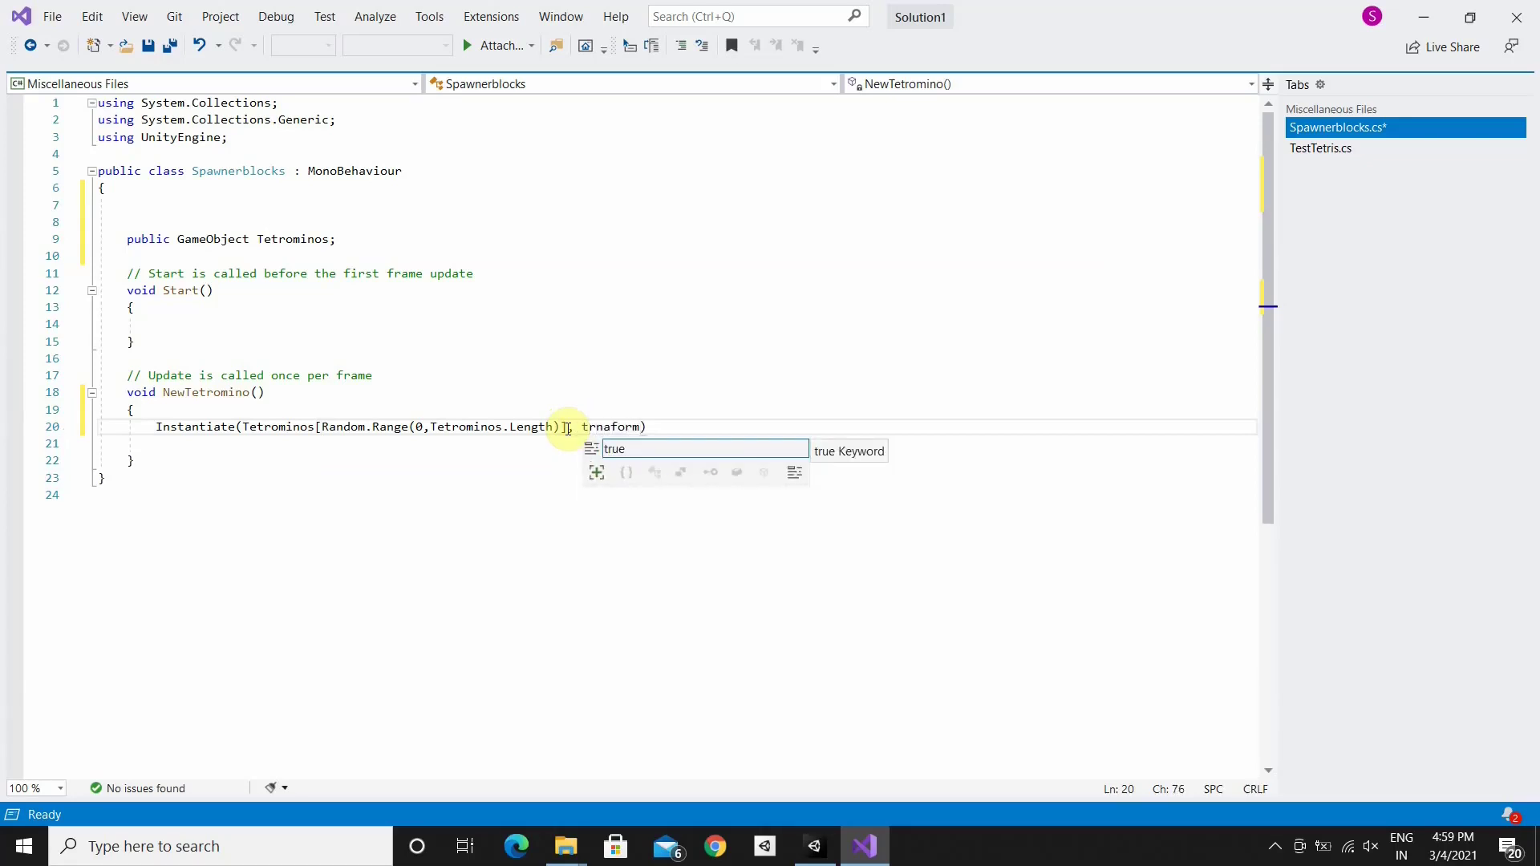
pyautogui.press('BackSpace')
pyautogui.press('BackSpace')
pyautogui.press('BackSpace')
pyautogui.press('BackSpace')
pyautogui.press('BackSpace')
pyautogui.press('BackSpace')
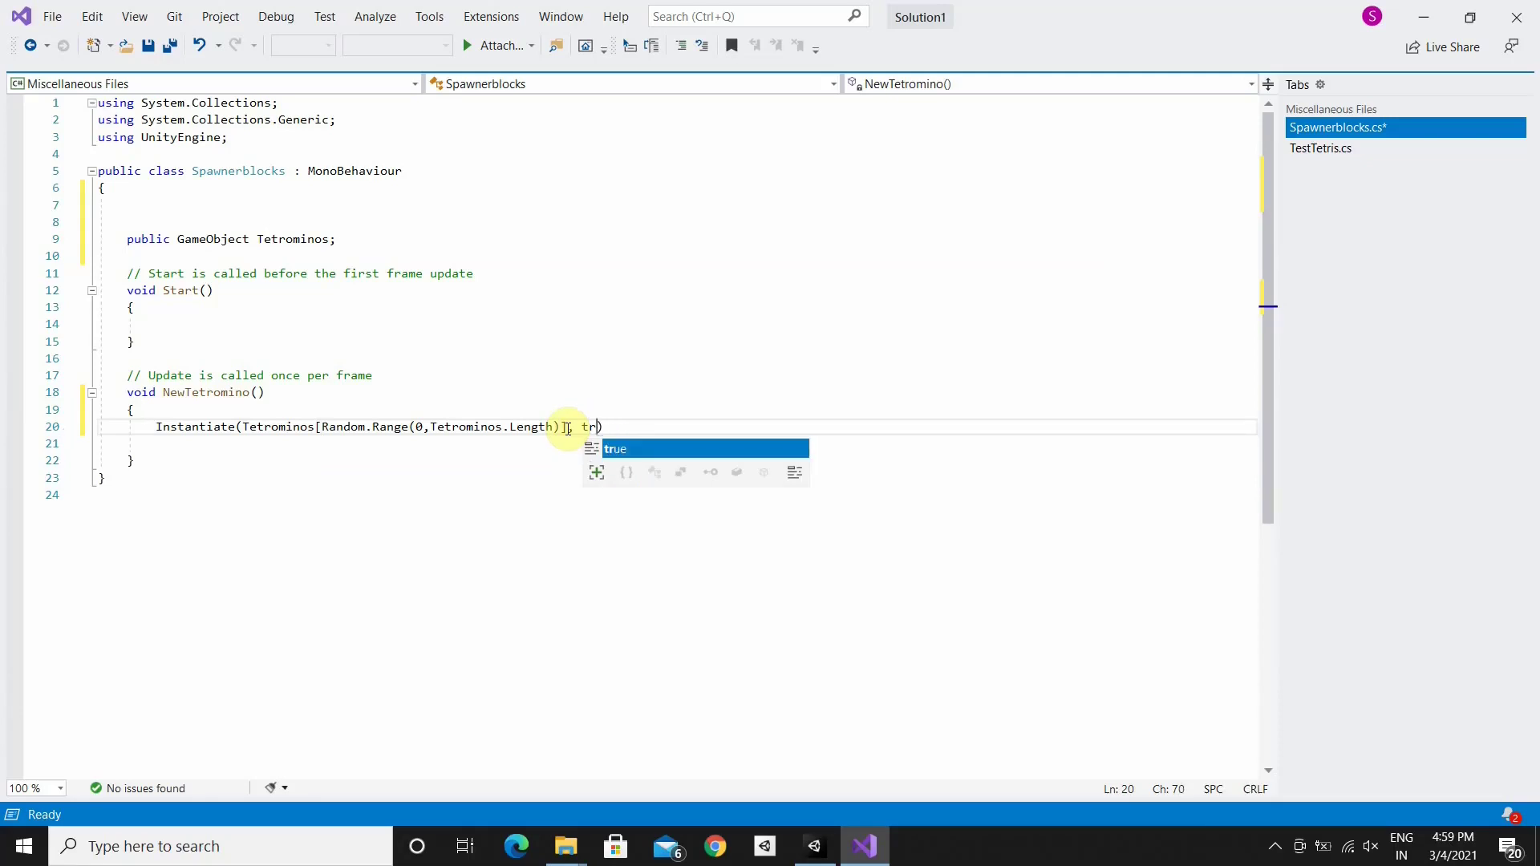
pyautogui.write('ans')
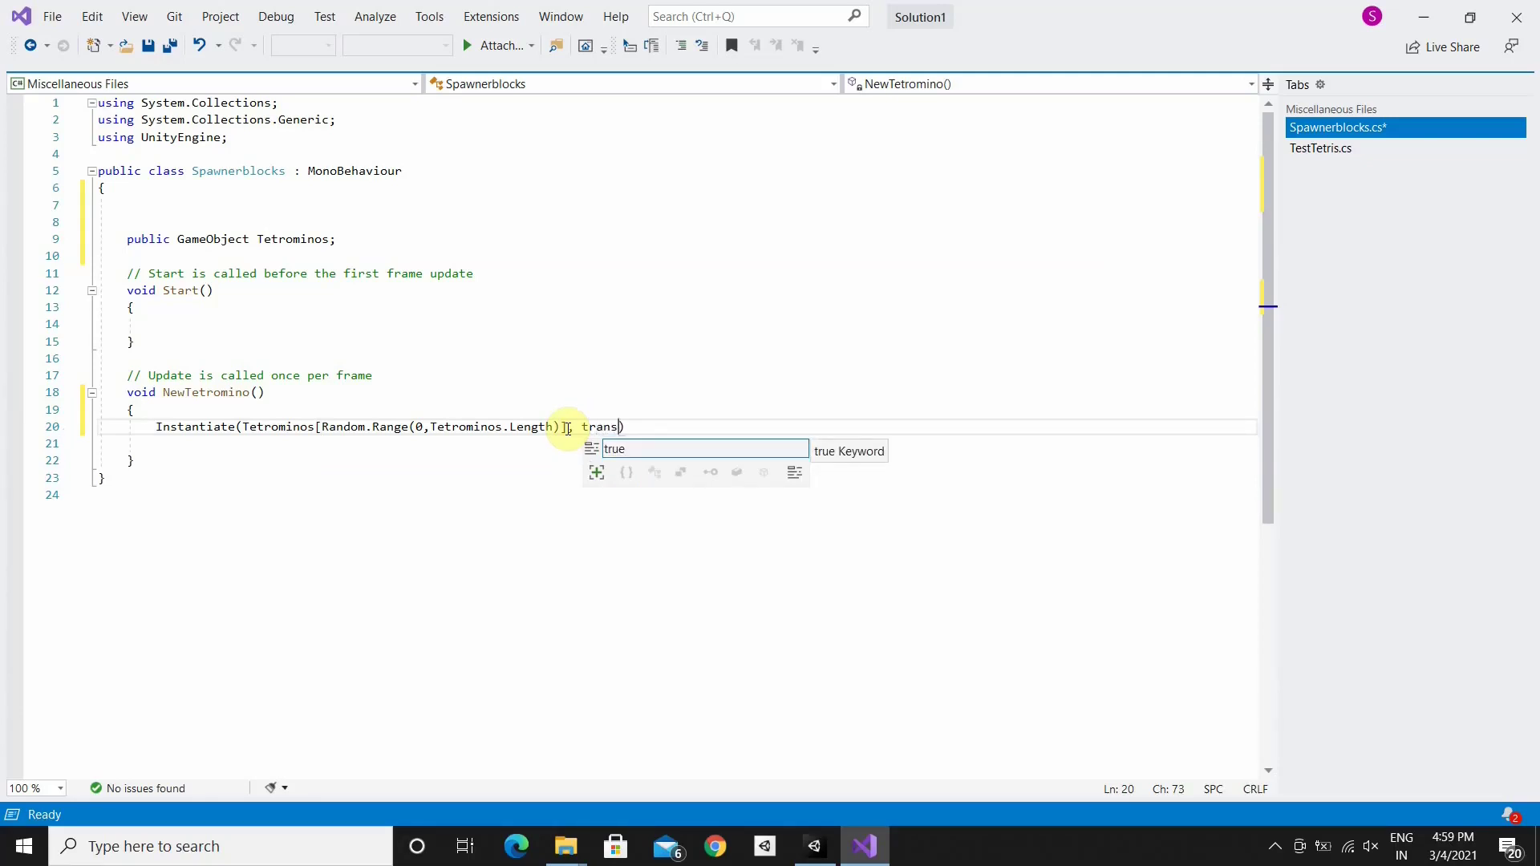
pyautogui.write('form.p')
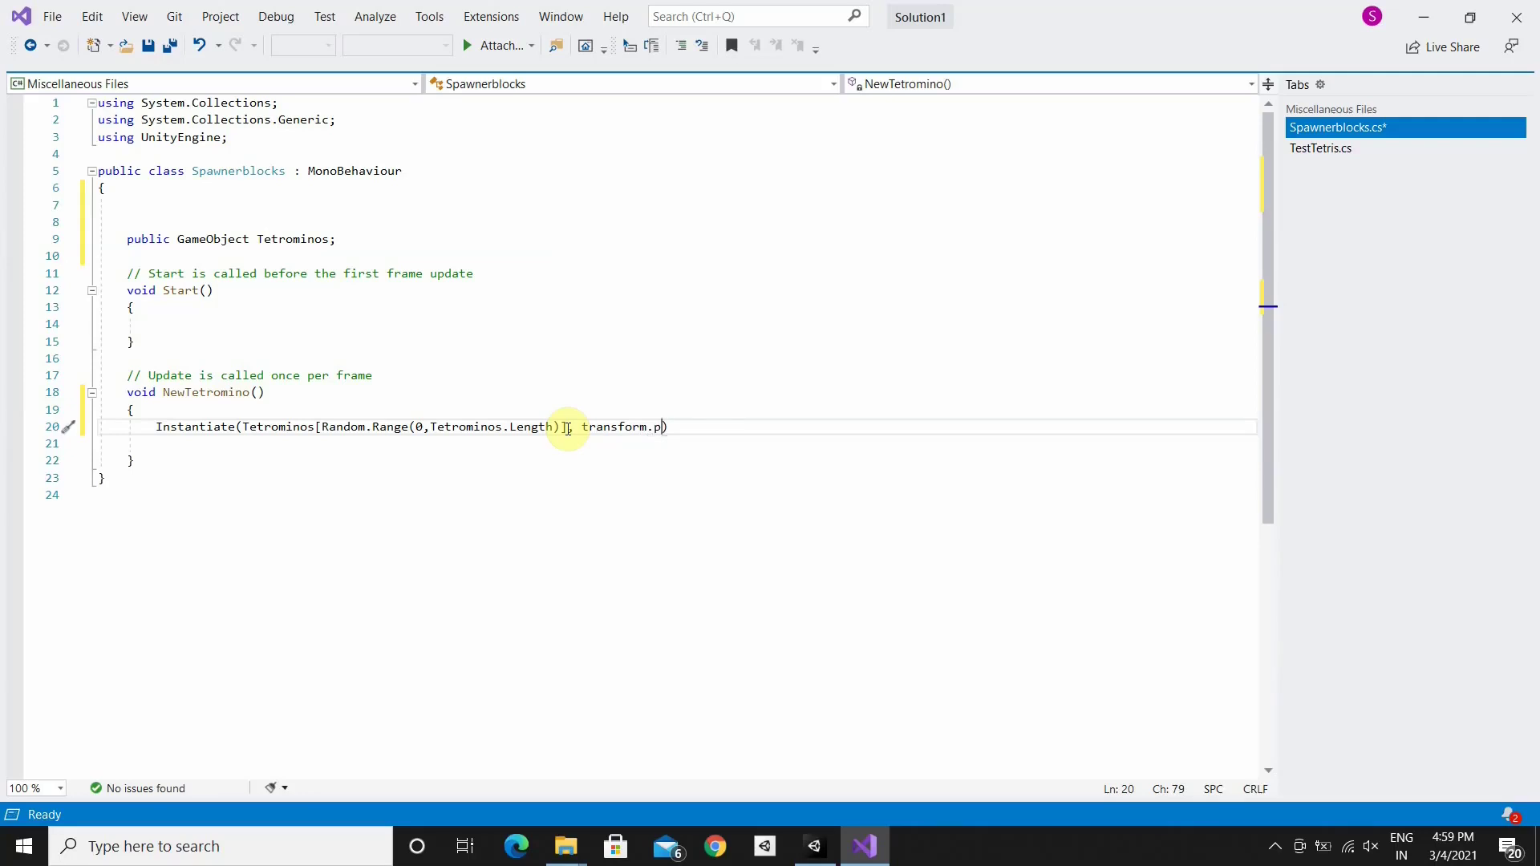
pyautogui.write('os')
pyautogui.write('iti')
pyautogui.write('on')
pyautogui.write(', ')
pyautogui.write('qu')
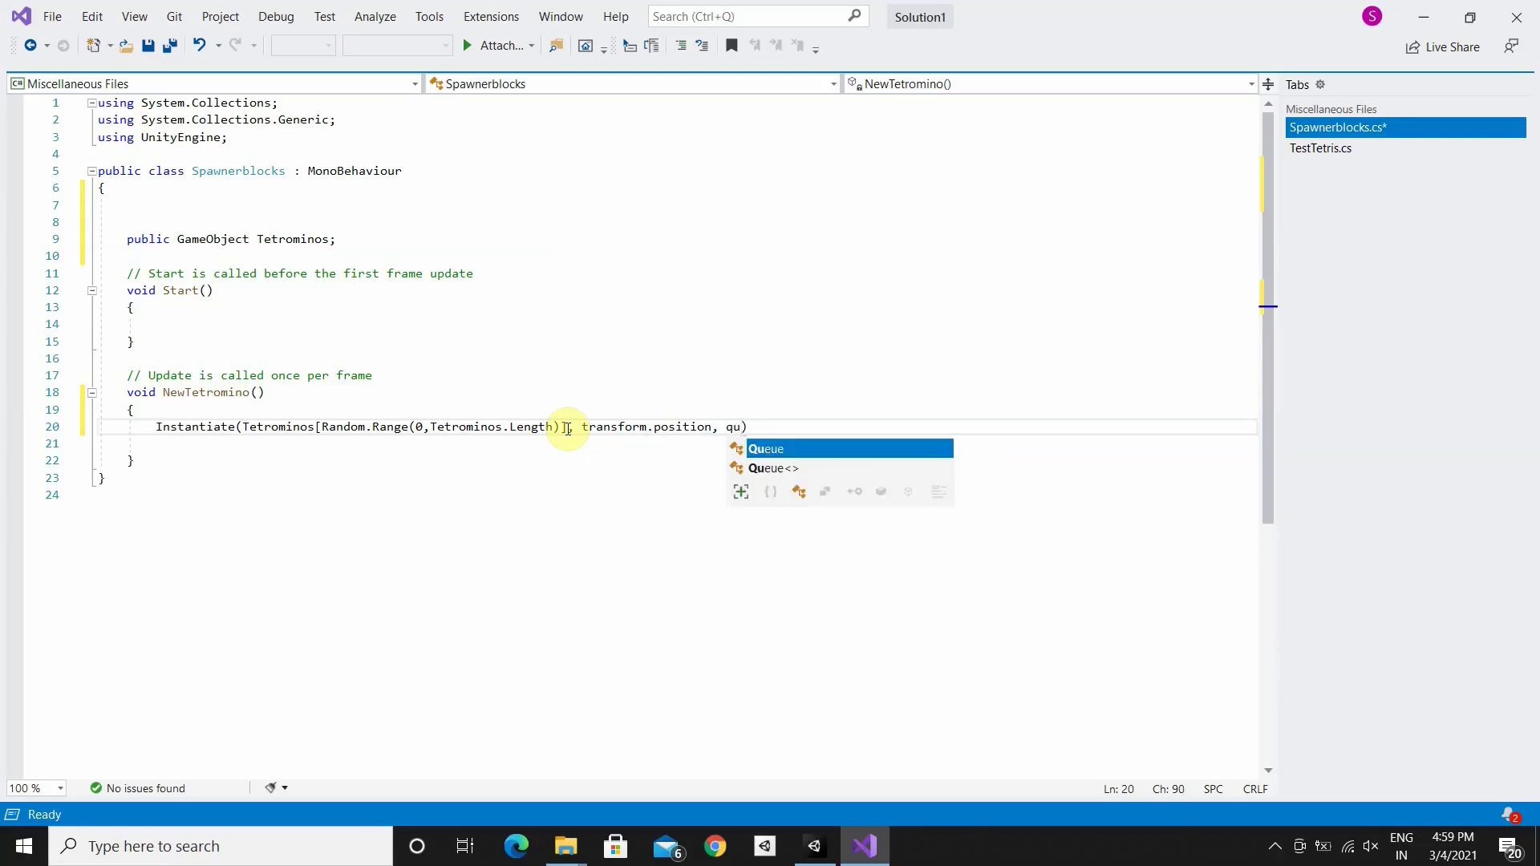
pyautogui.press('BackSpace')
pyautogui.press('BackSpace')
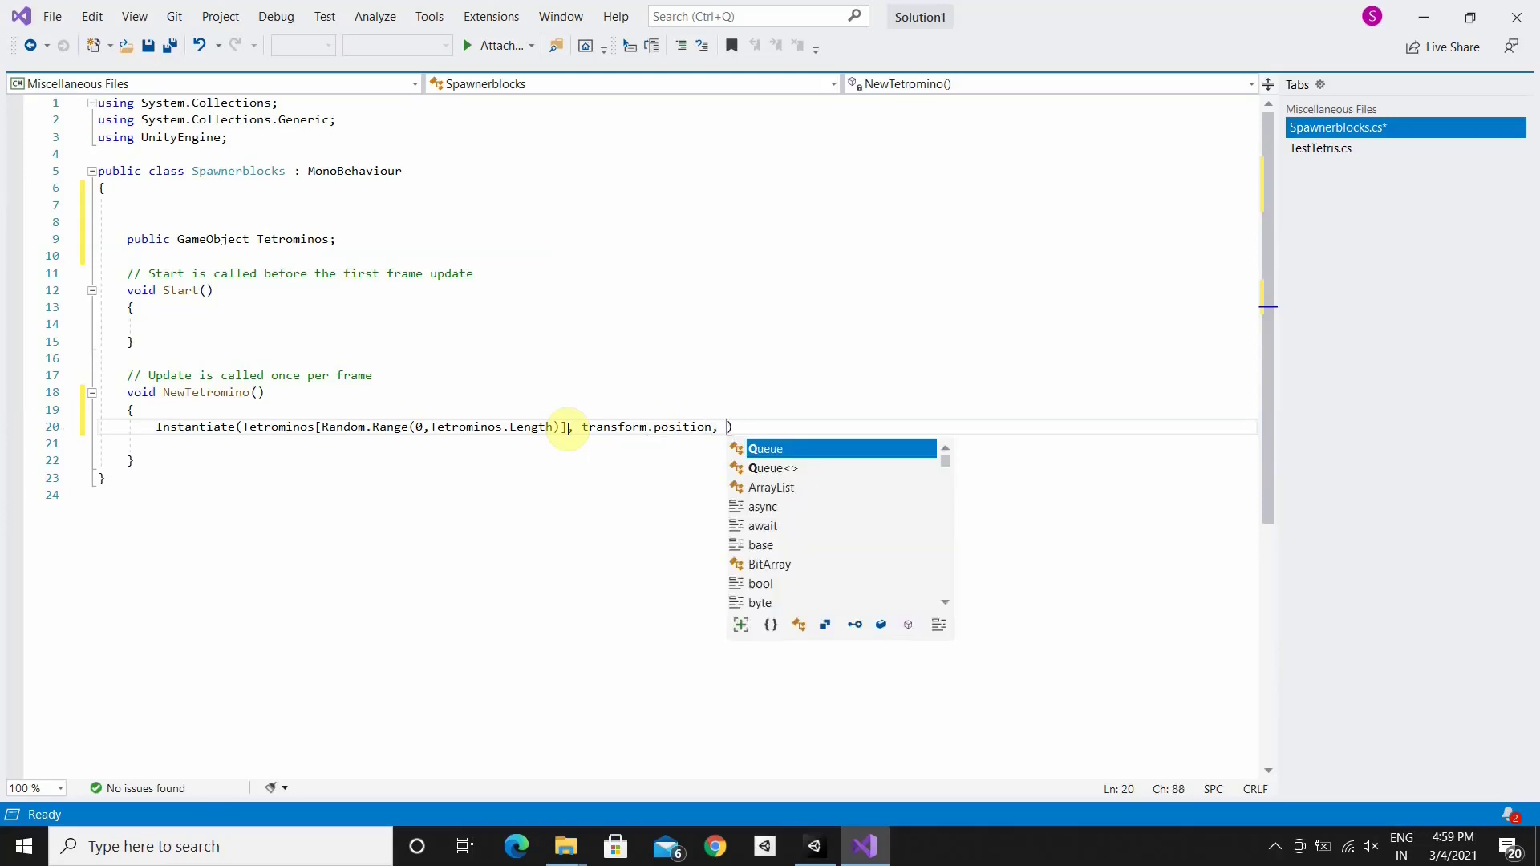
pyautogui.write('QQ')
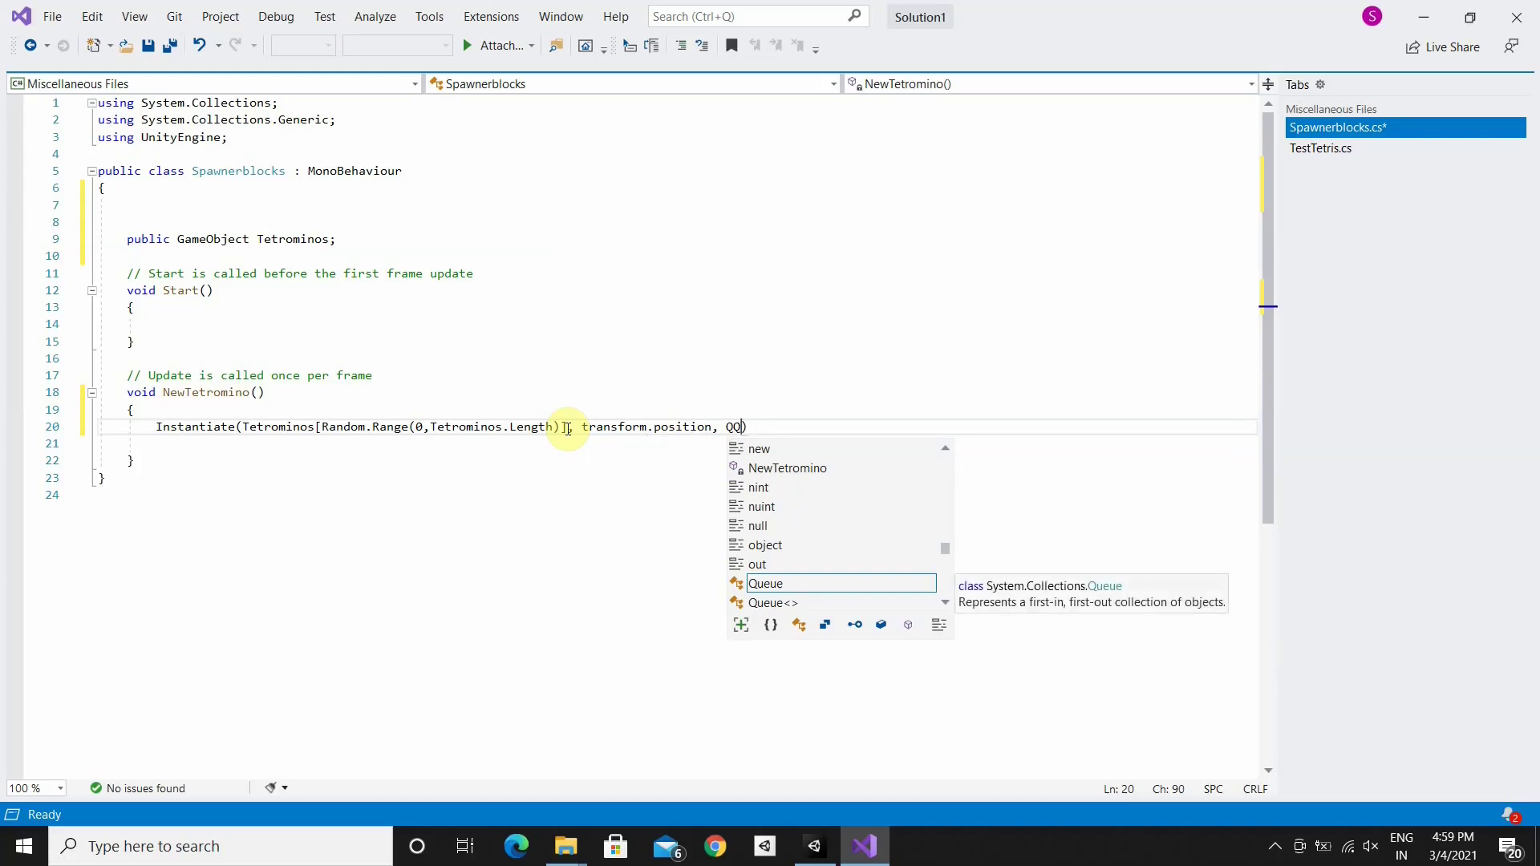
pyautogui.write('uatern')
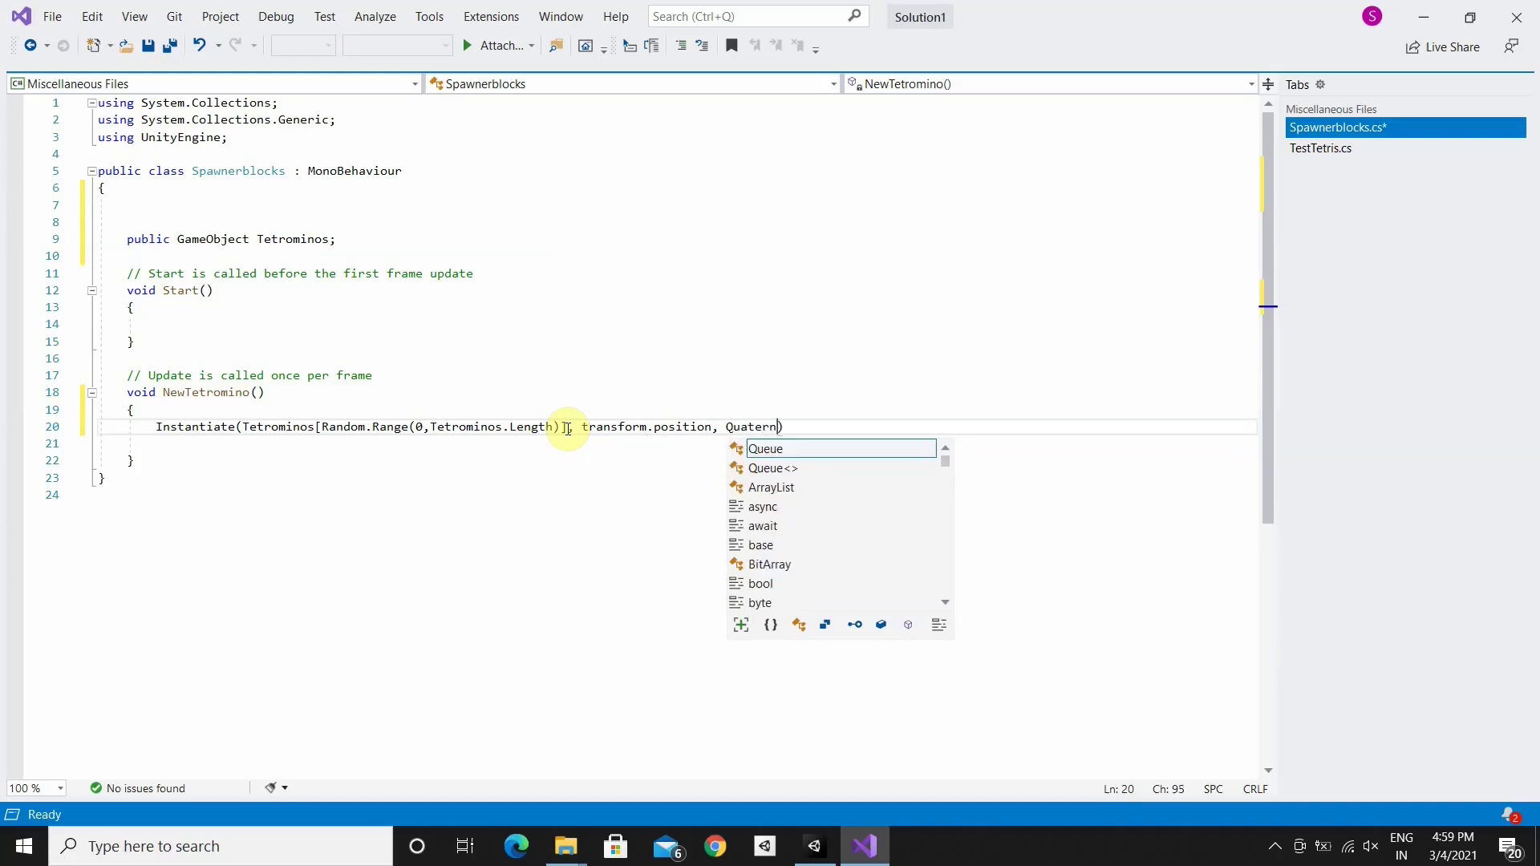
pyautogui.write('ion')
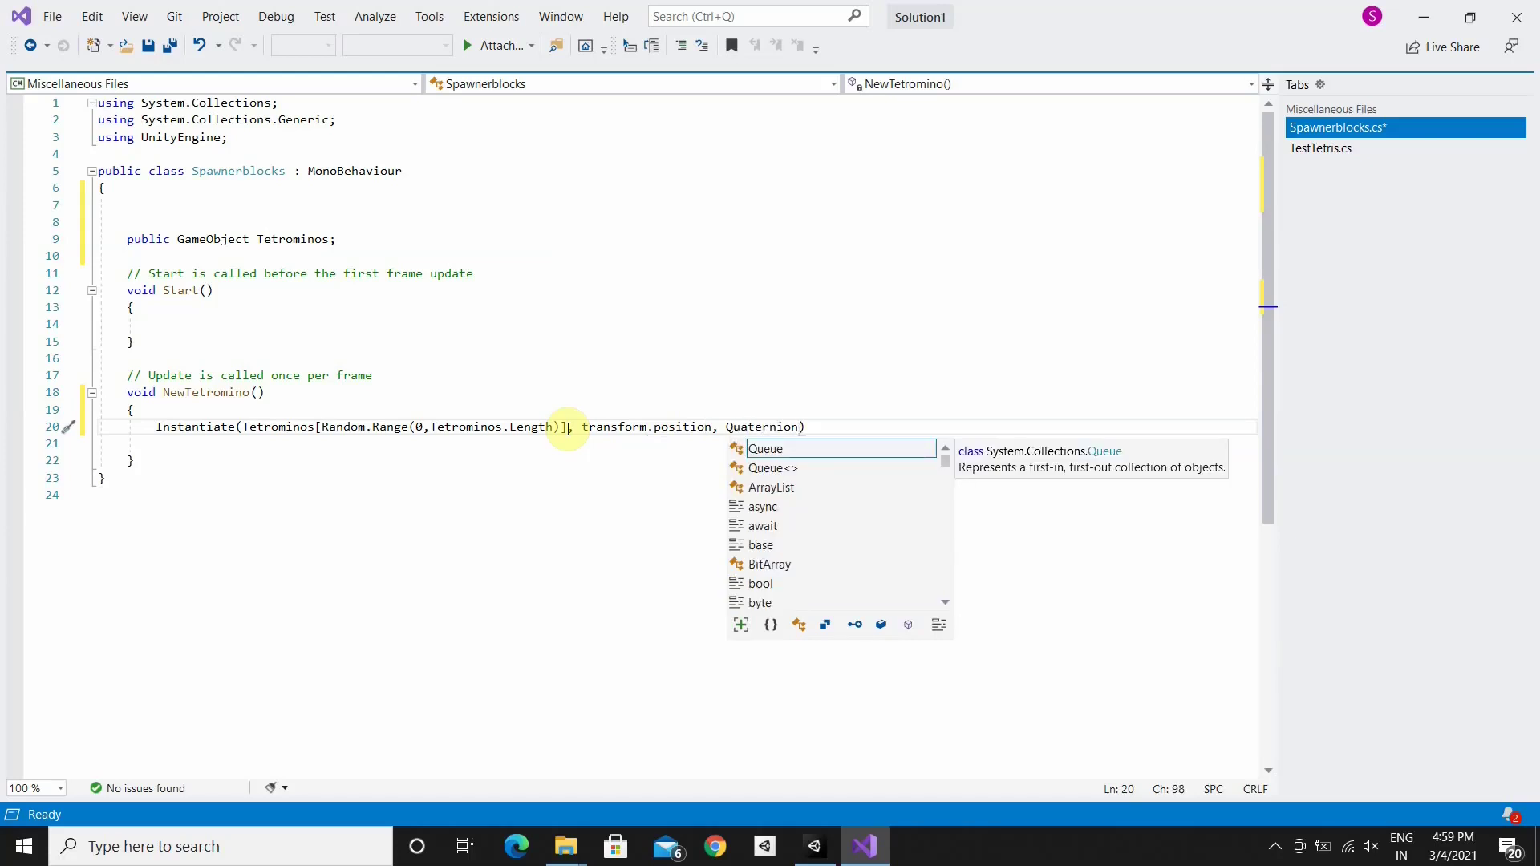
pyautogui.write('.')
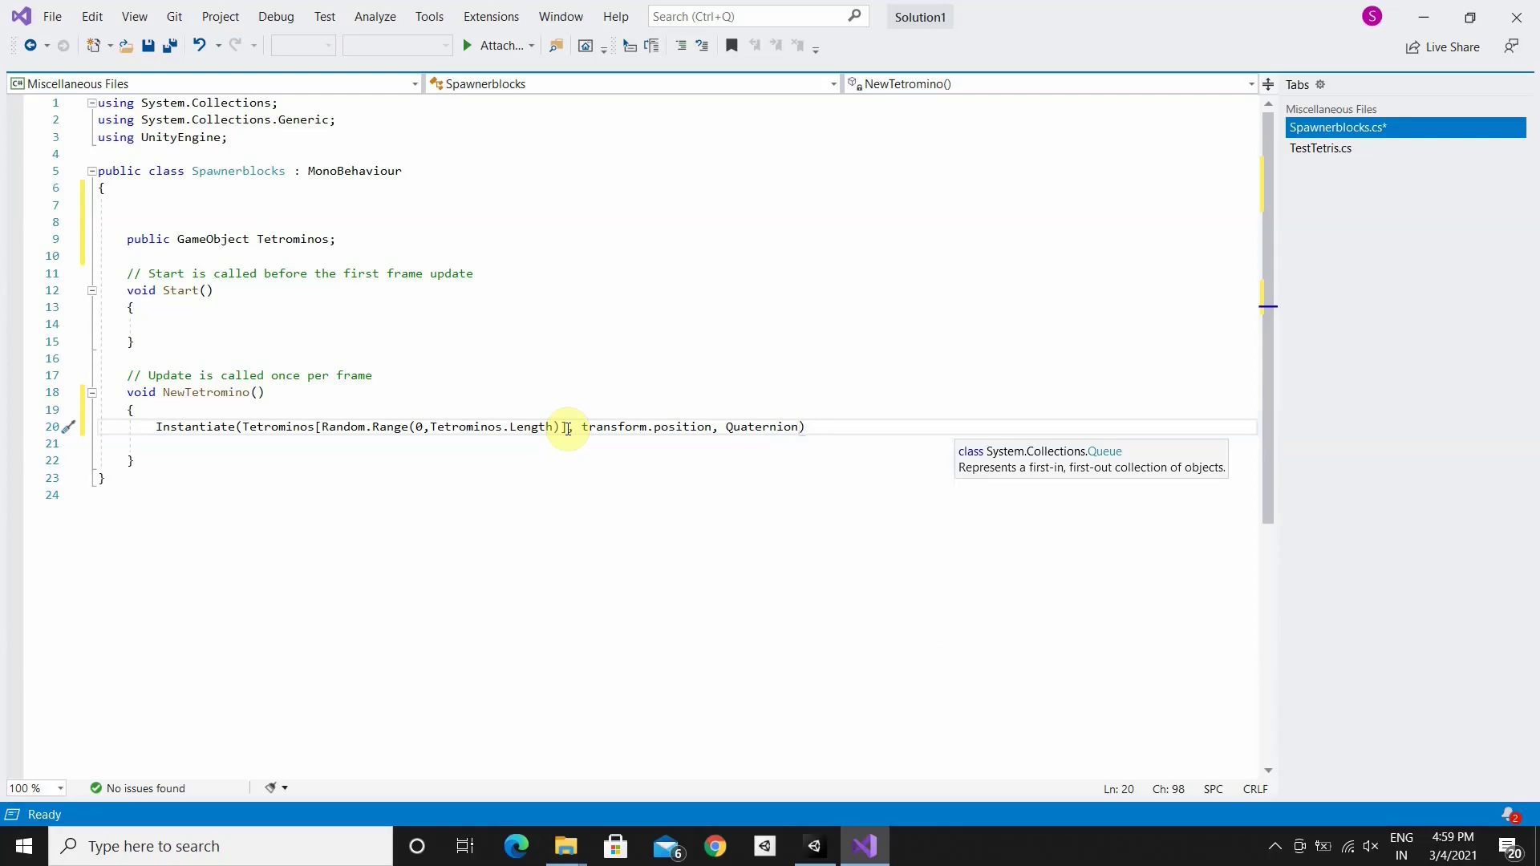
pyautogui.write('Id')
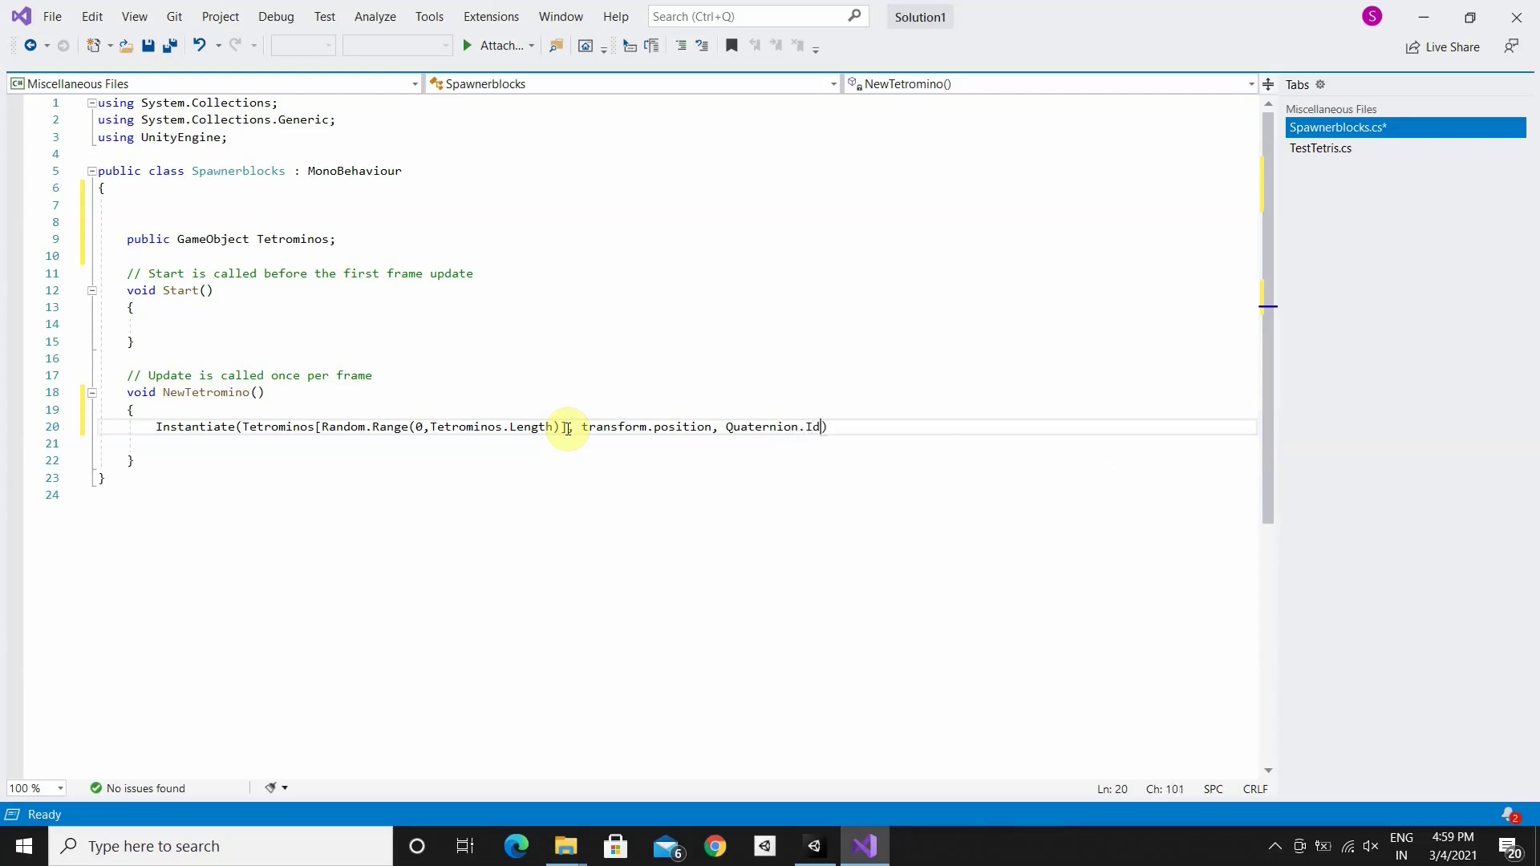
pyautogui.write('ent')
pyautogui.write('ity')
pyautogui.write(');')
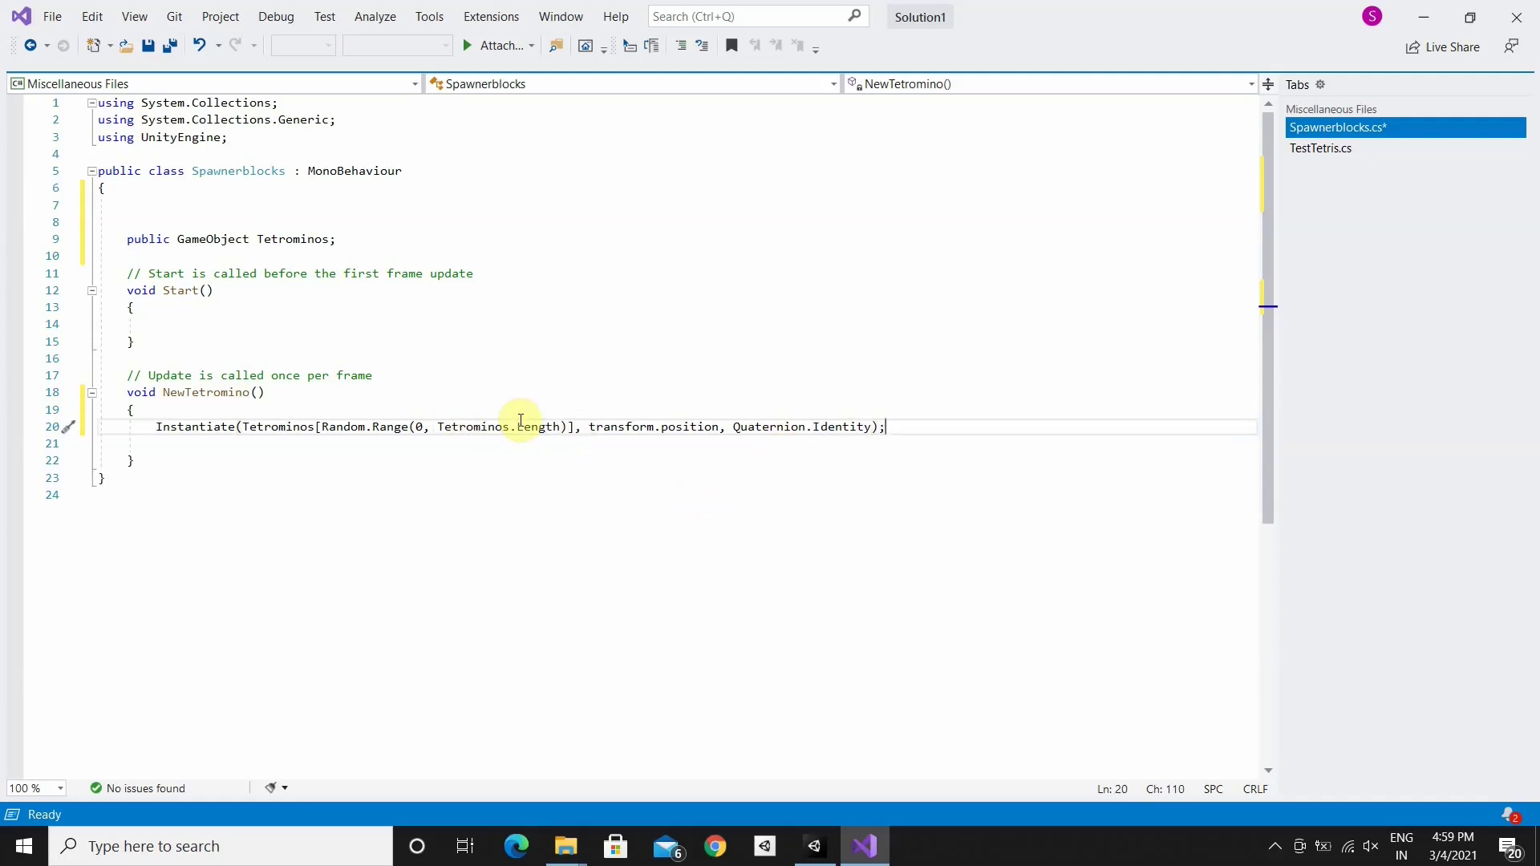
pyautogui.hotkey('ctrl', 's')
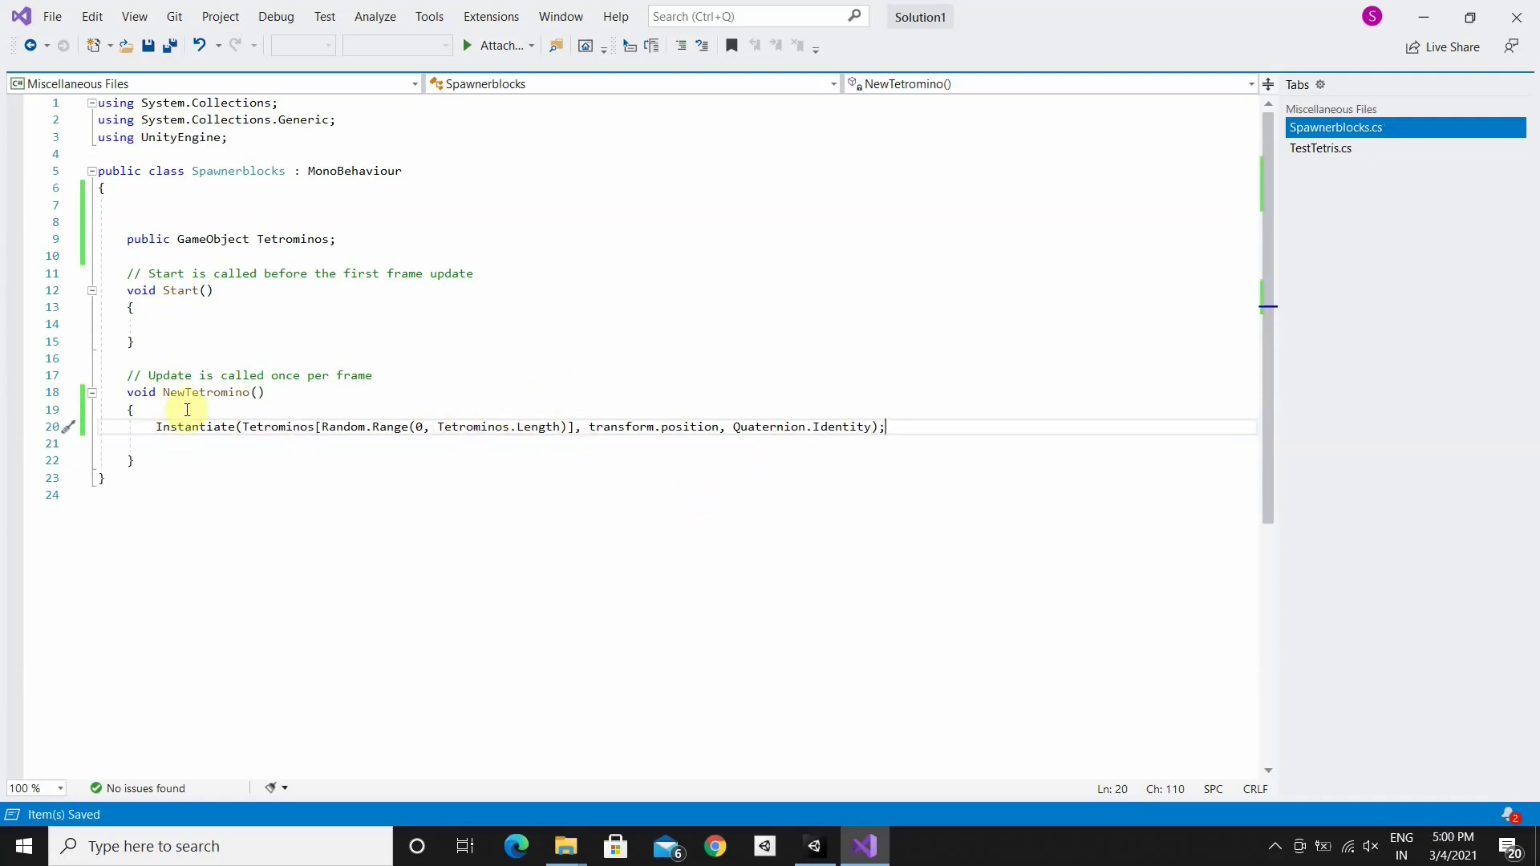
# Call NewTetromino(); from inside Start
pyautogui.moveTo(162, 393); pyautogui.dragTo(265, 408)
pyautogui.hotkey('ctrl', 'c')
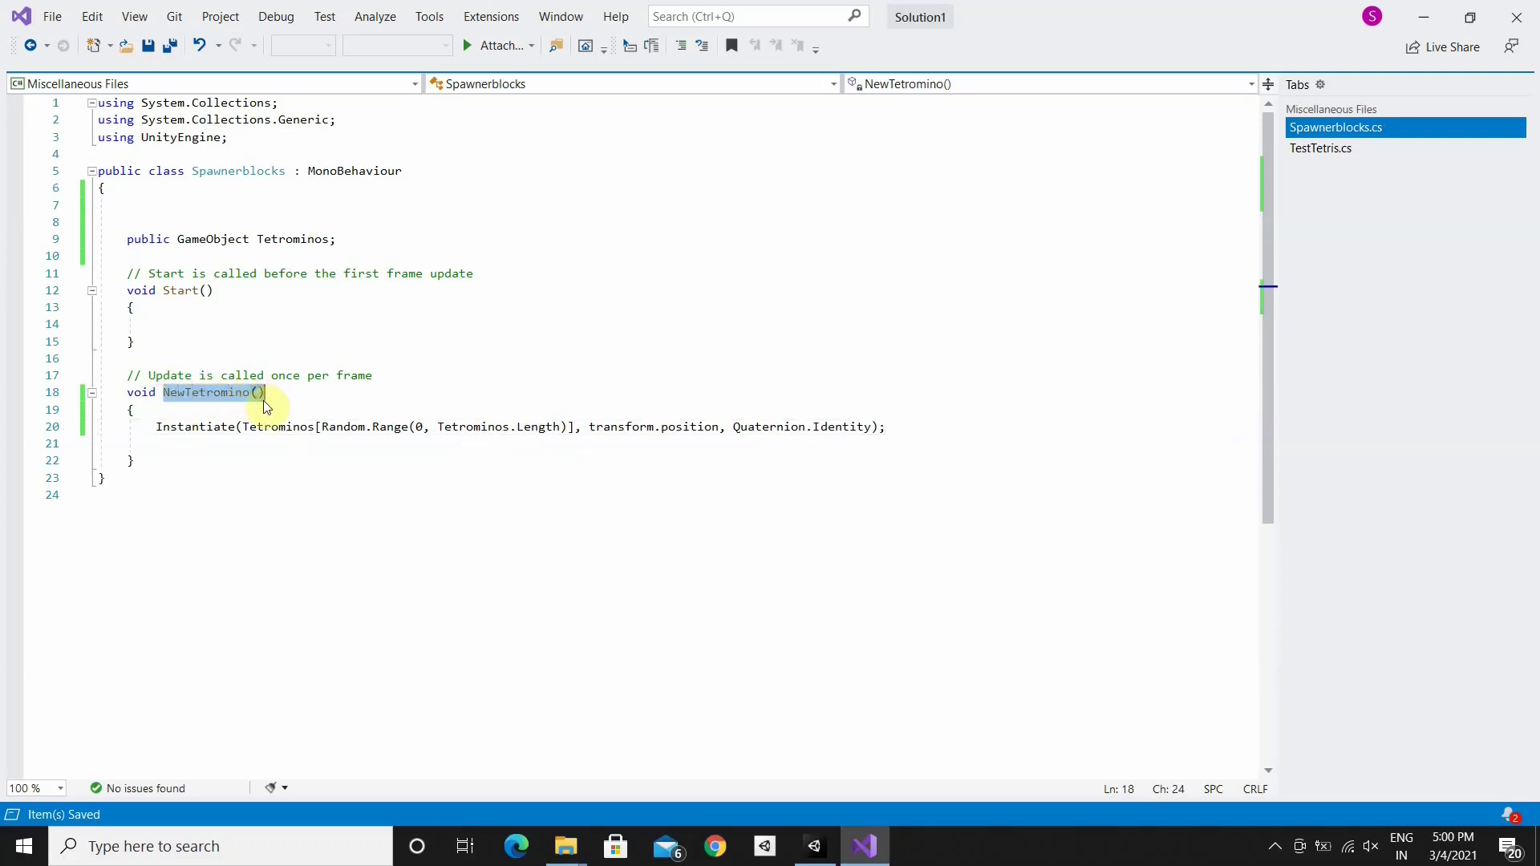
pyautogui.click(189, 323)
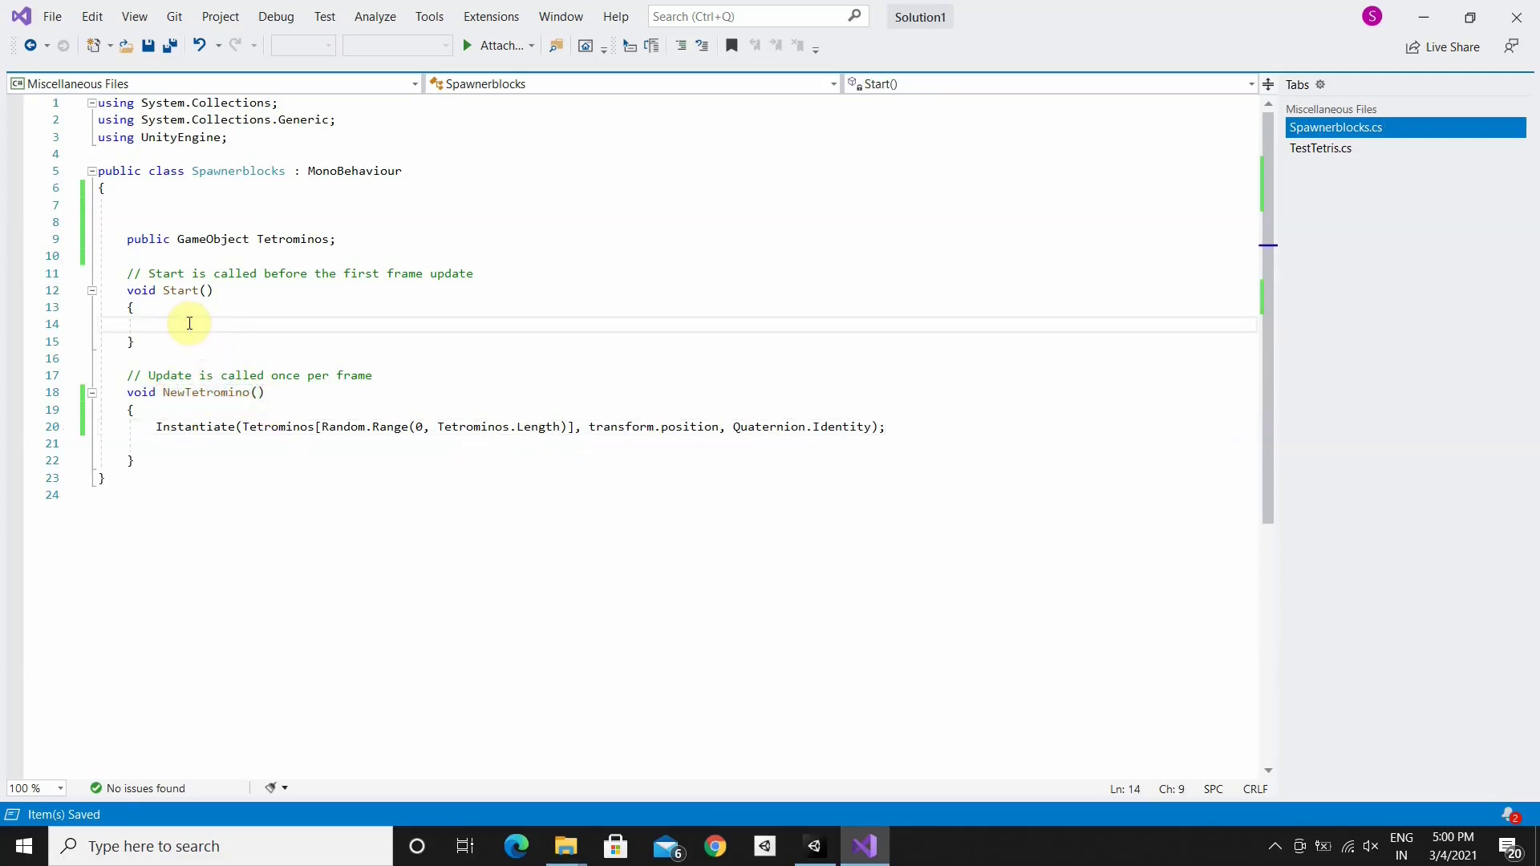
pyautogui.hotkey('ctrl', 'v')
pyautogui.write(';')
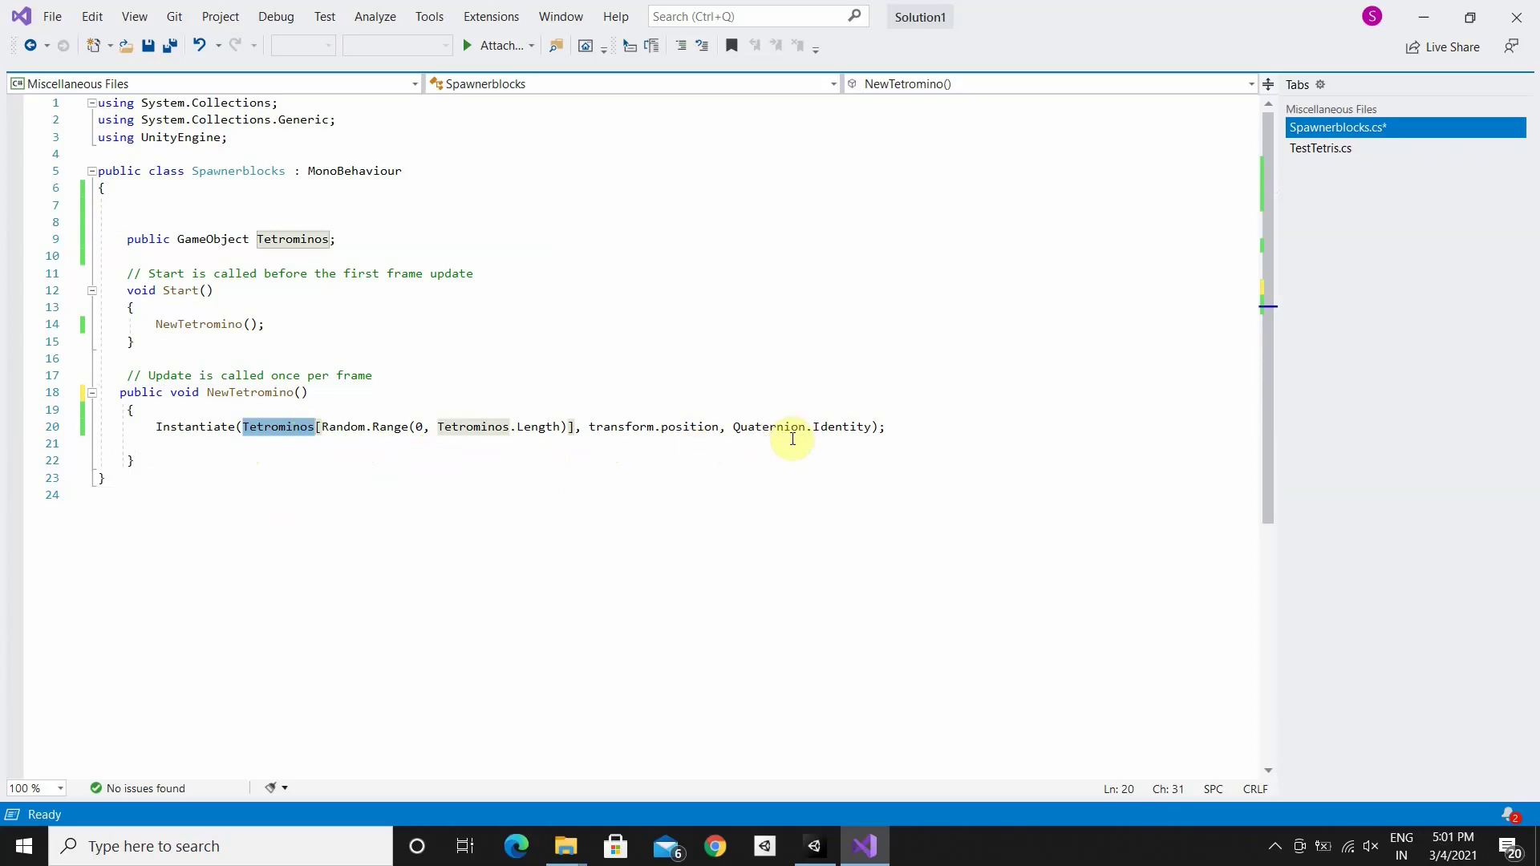
# Change Tetrominos to a GameObject[] array, save, and return to Unity
pyautogui.click(252, 238)
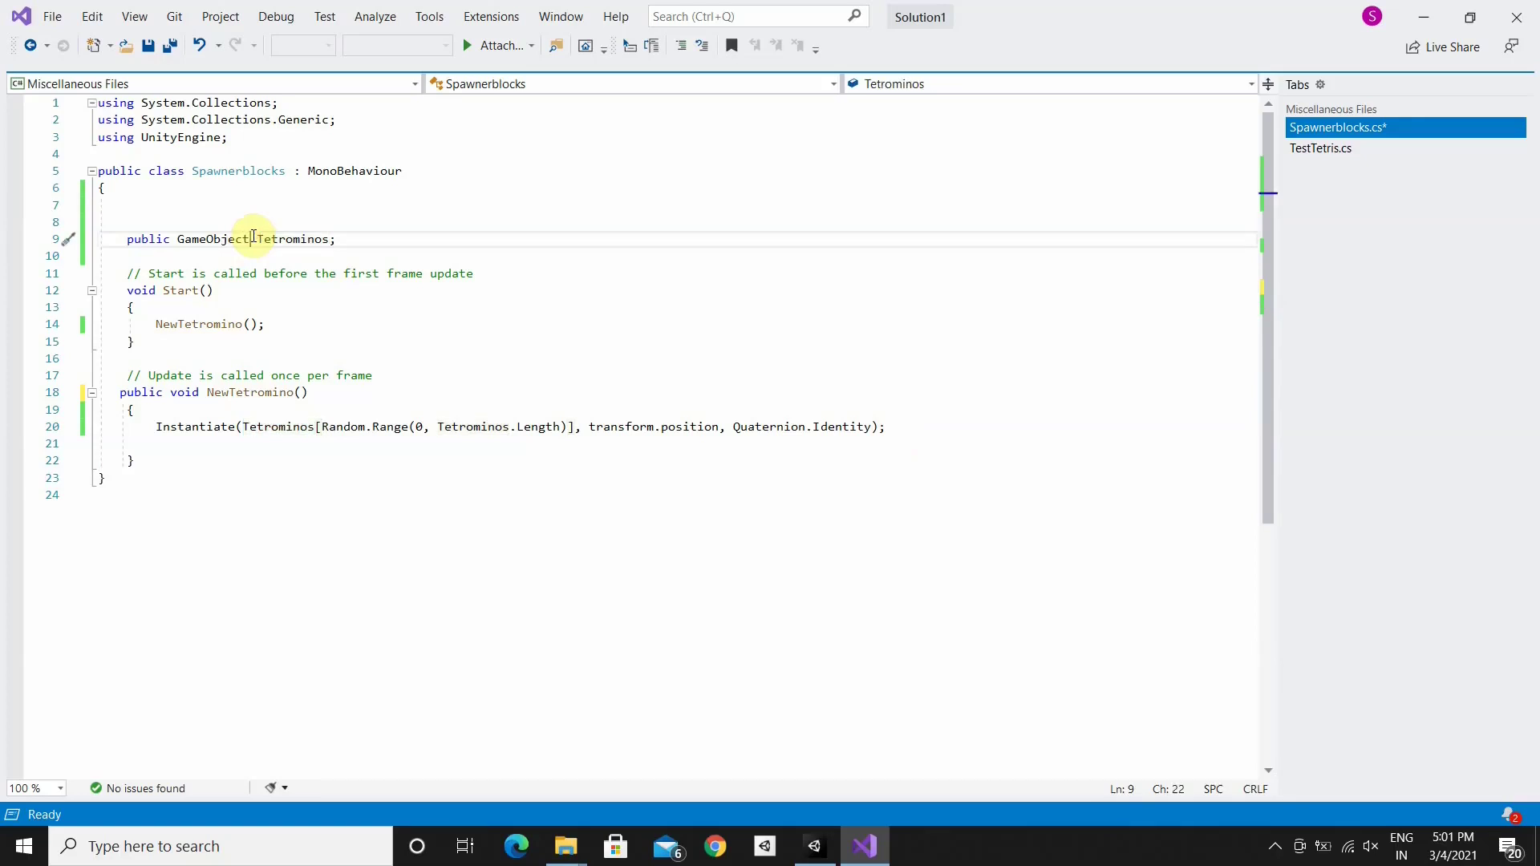
pyautogui.write('[]')
pyautogui.hotkey('ctrl', 's')
pyautogui.hotkey('alt', 'Tab')
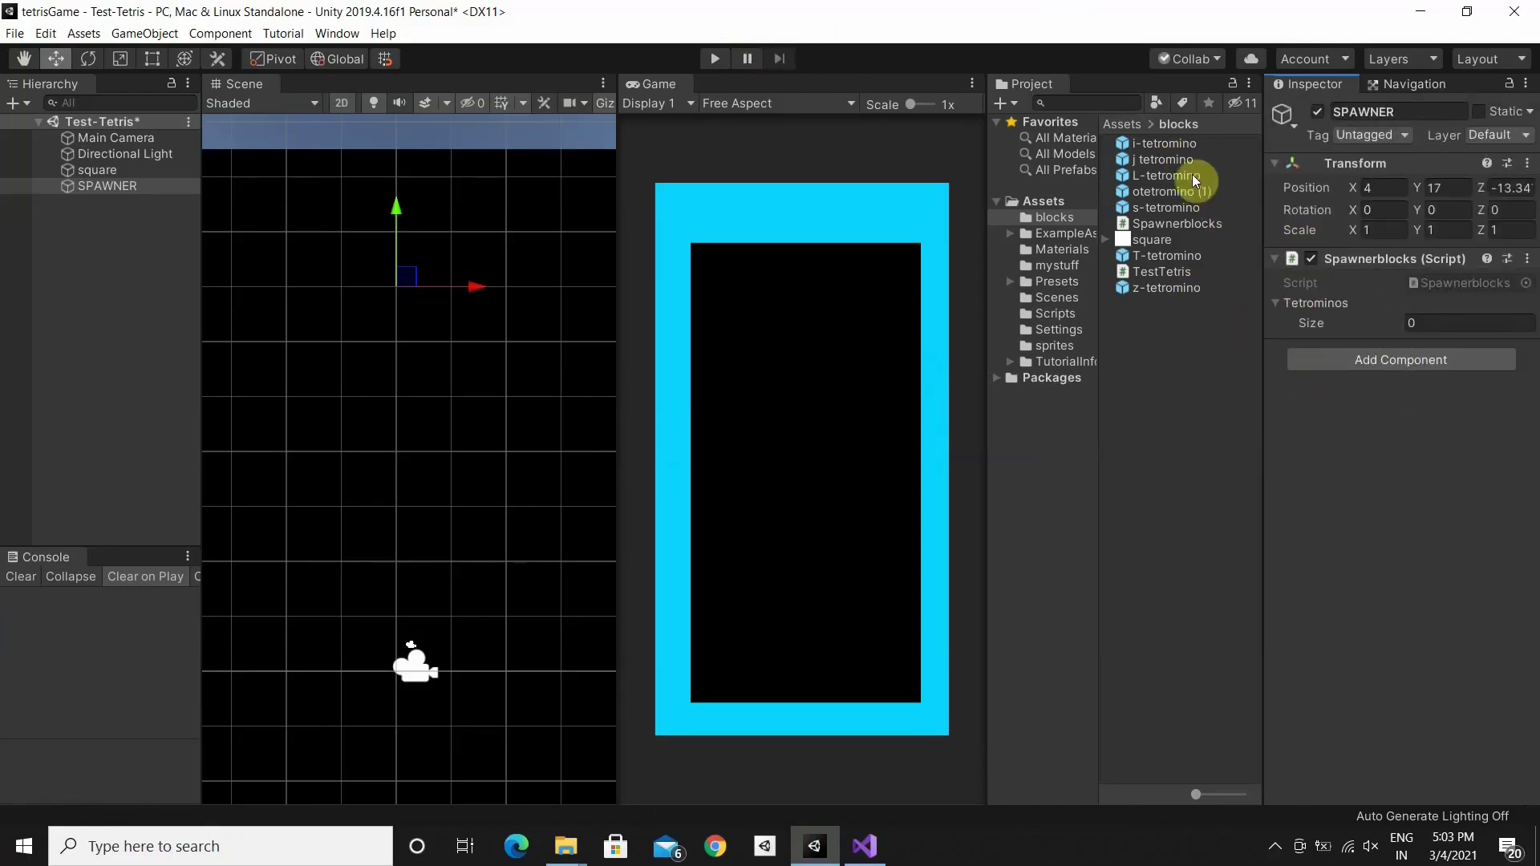
# Add the i, j, L, otetromino (1), s, T and z prefabs to SPAWNER's Tetrominos array
pyautogui.click(1173, 144)
pyautogui.moveTo(1225, 184); pyautogui.dragTo(1318, 321)
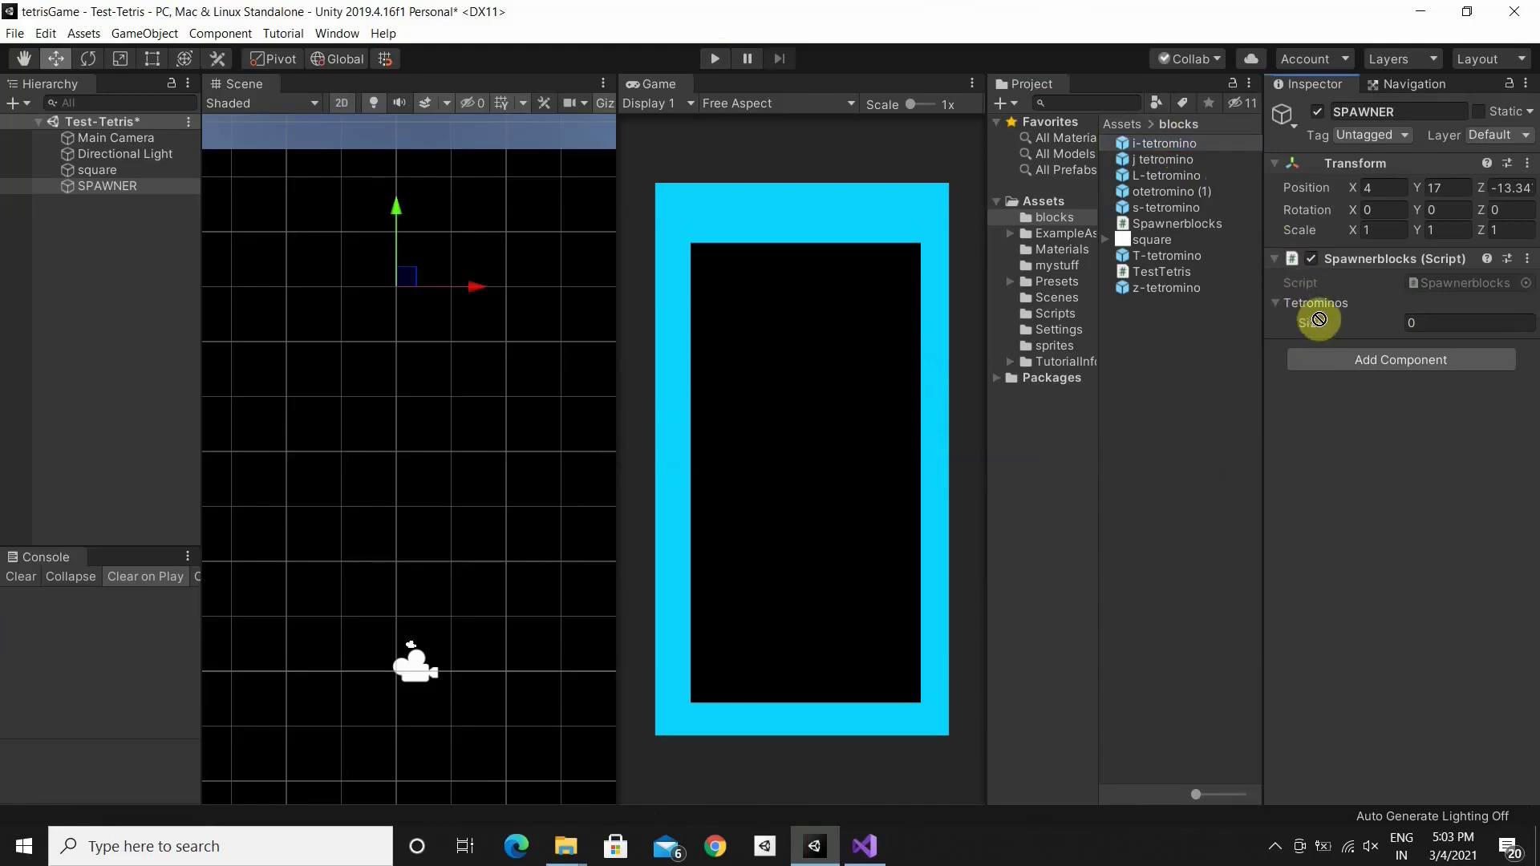
pyautogui.moveTo(1318, 321)
pyautogui.mouseDown()
pyautogui.moveTo(1335, 313)
pyautogui.moveTo(1340, 329)
pyautogui.mouseUp()
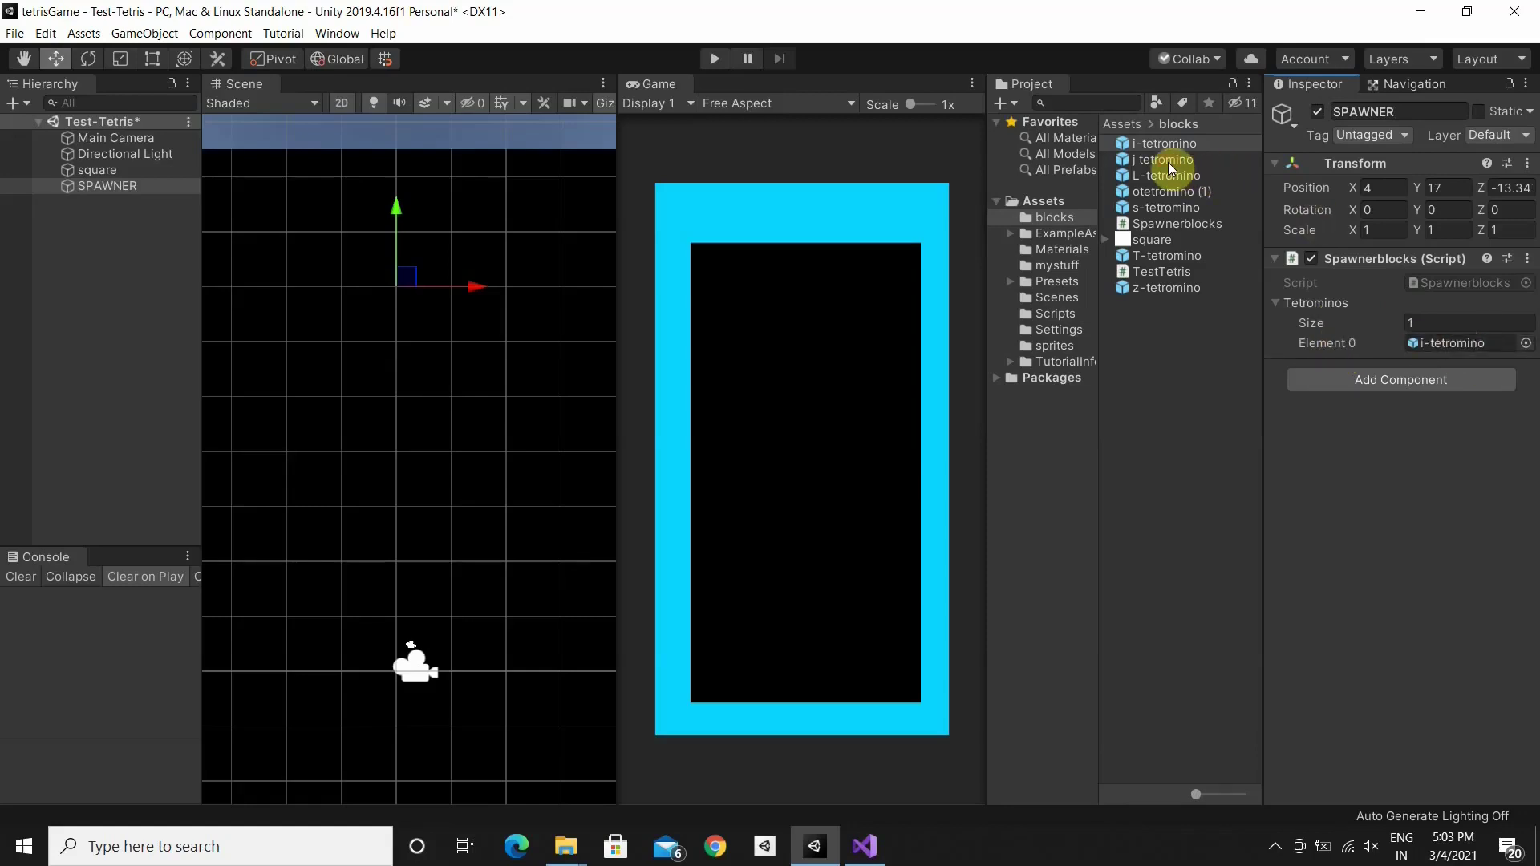
pyautogui.moveTo(1165, 159); pyautogui.dragTo(1332, 311)
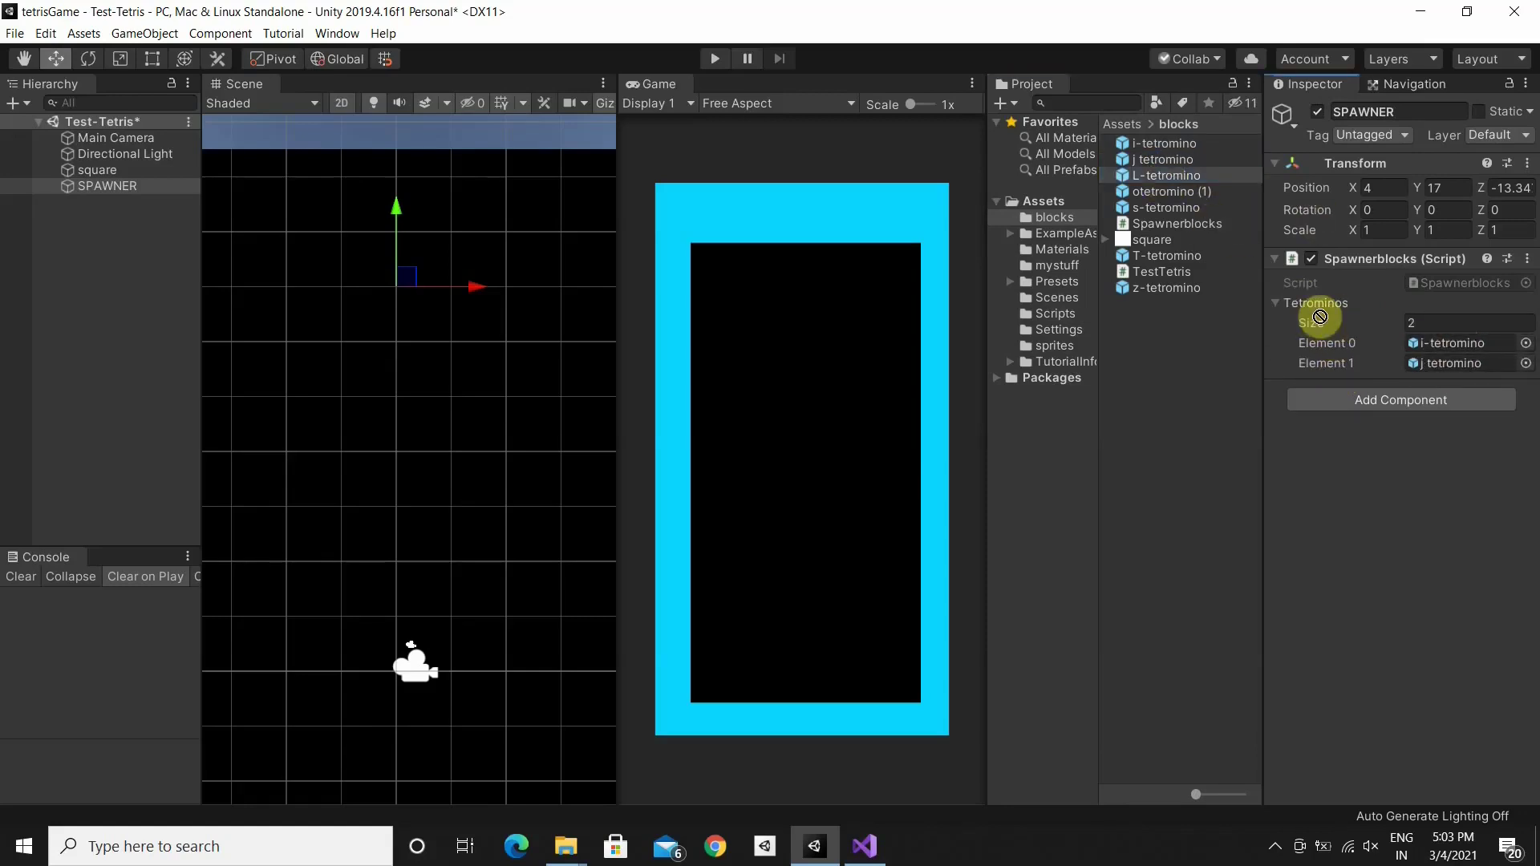
pyautogui.moveTo(1165, 182); pyautogui.dragTo(1332, 314)
pyautogui.moveTo(1165, 255); pyautogui.dragTo(1312, 311)
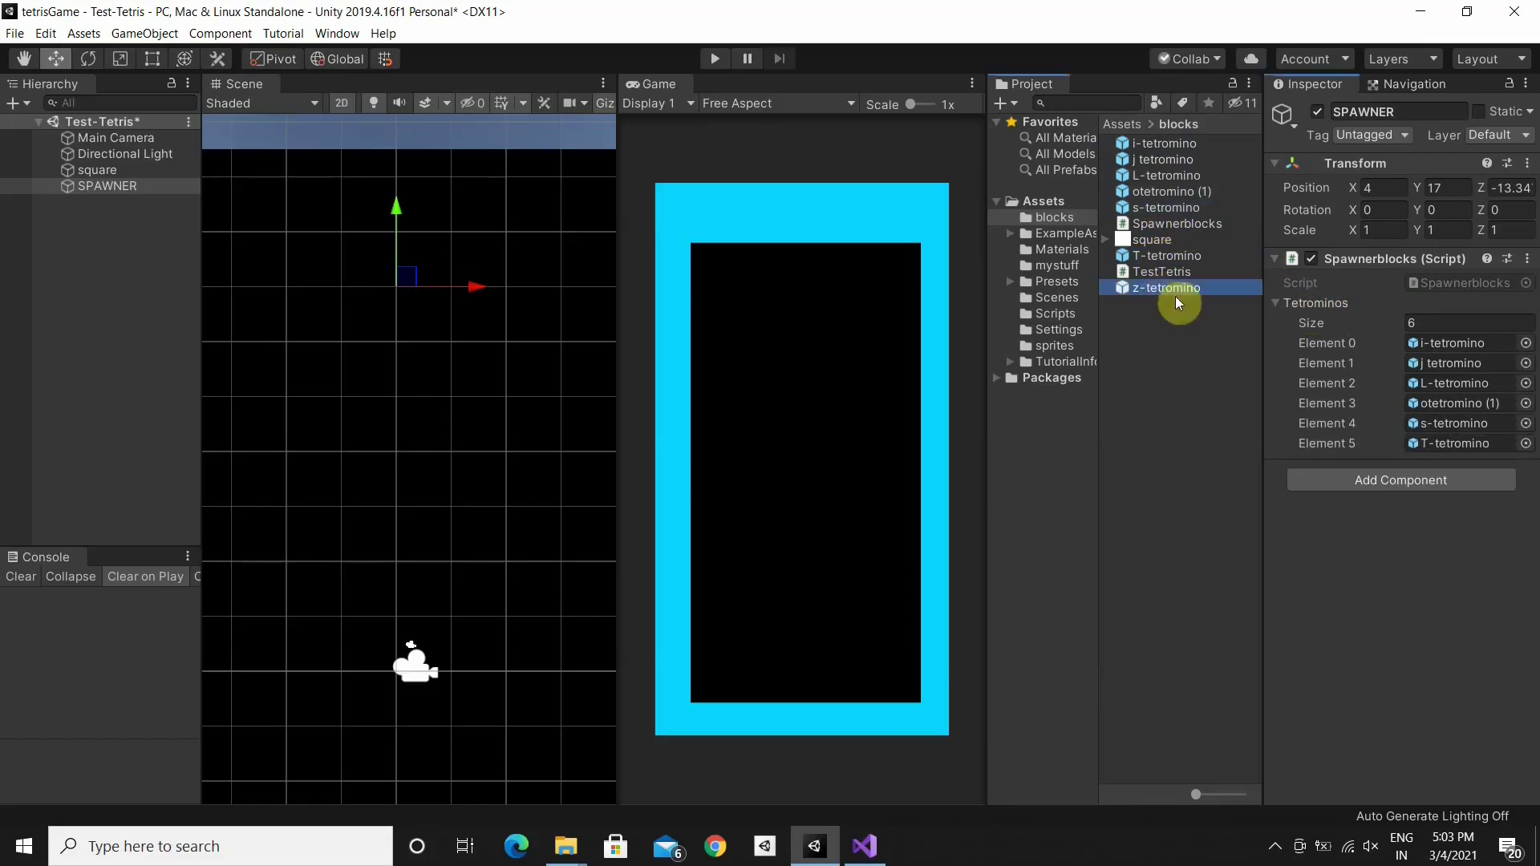
pyautogui.moveTo(1167, 287); pyautogui.dragTo(1332, 317)
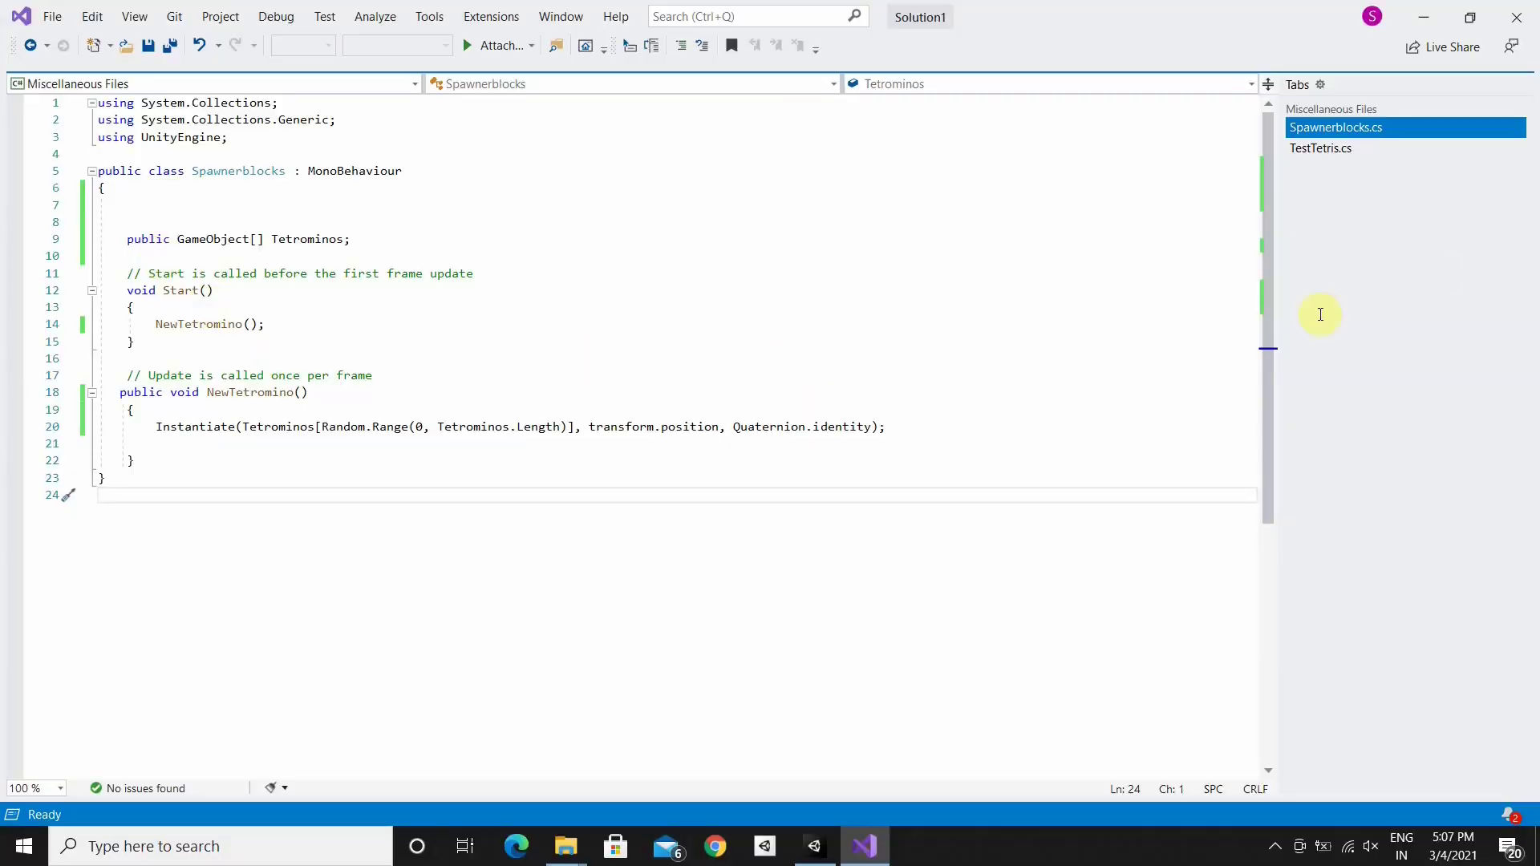
# Switch to TestTetris.cs and review Update() and ValidMove() down to the move-back line 48
pyautogui.click(1330, 152)
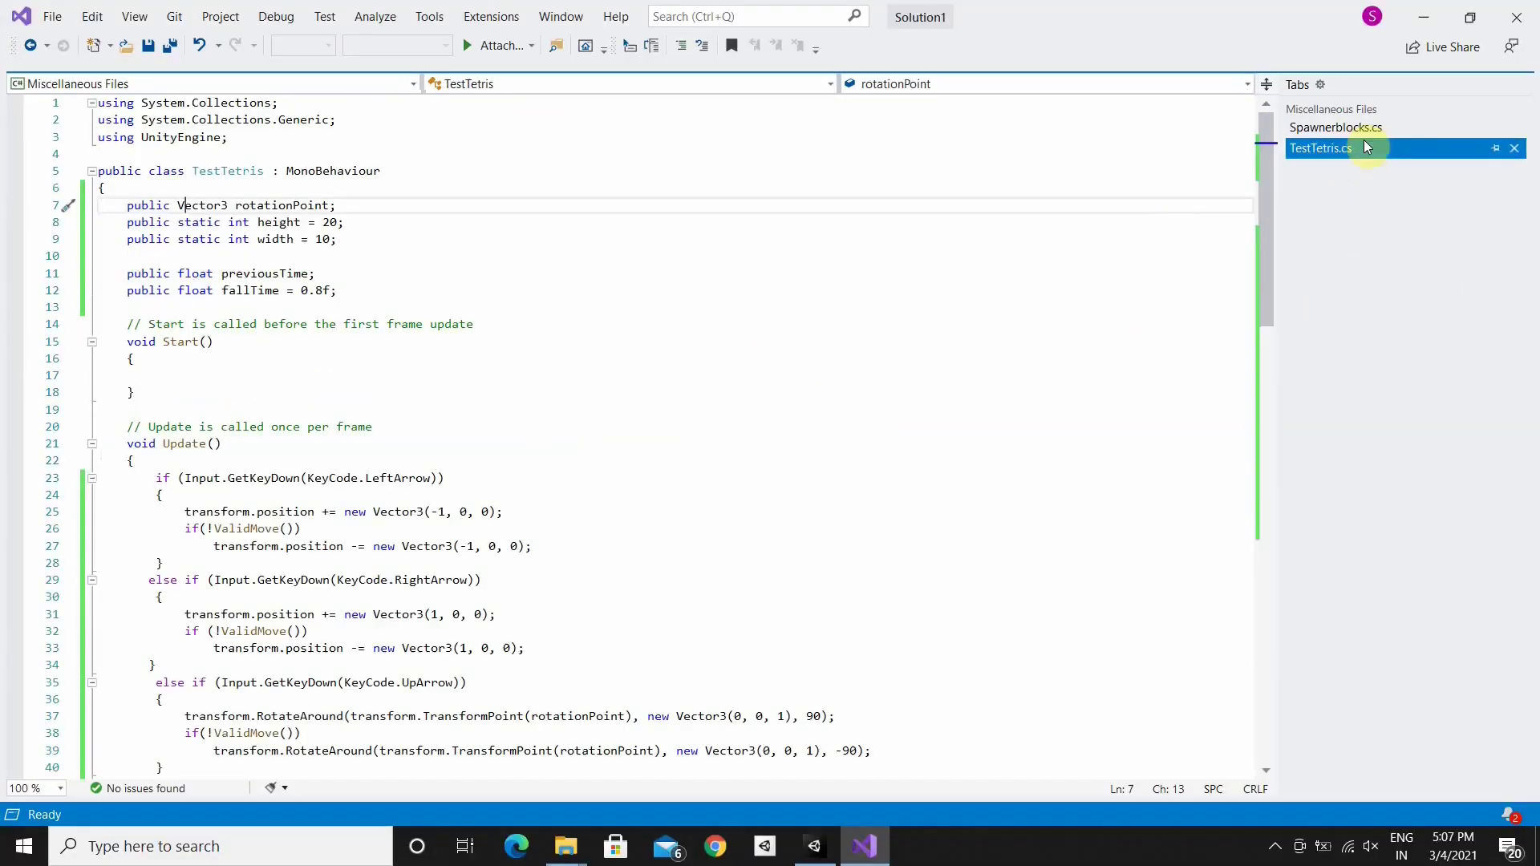
pyautogui.scroll(-2, 464, 384)
pyautogui.scroll(-1, 464, 383)
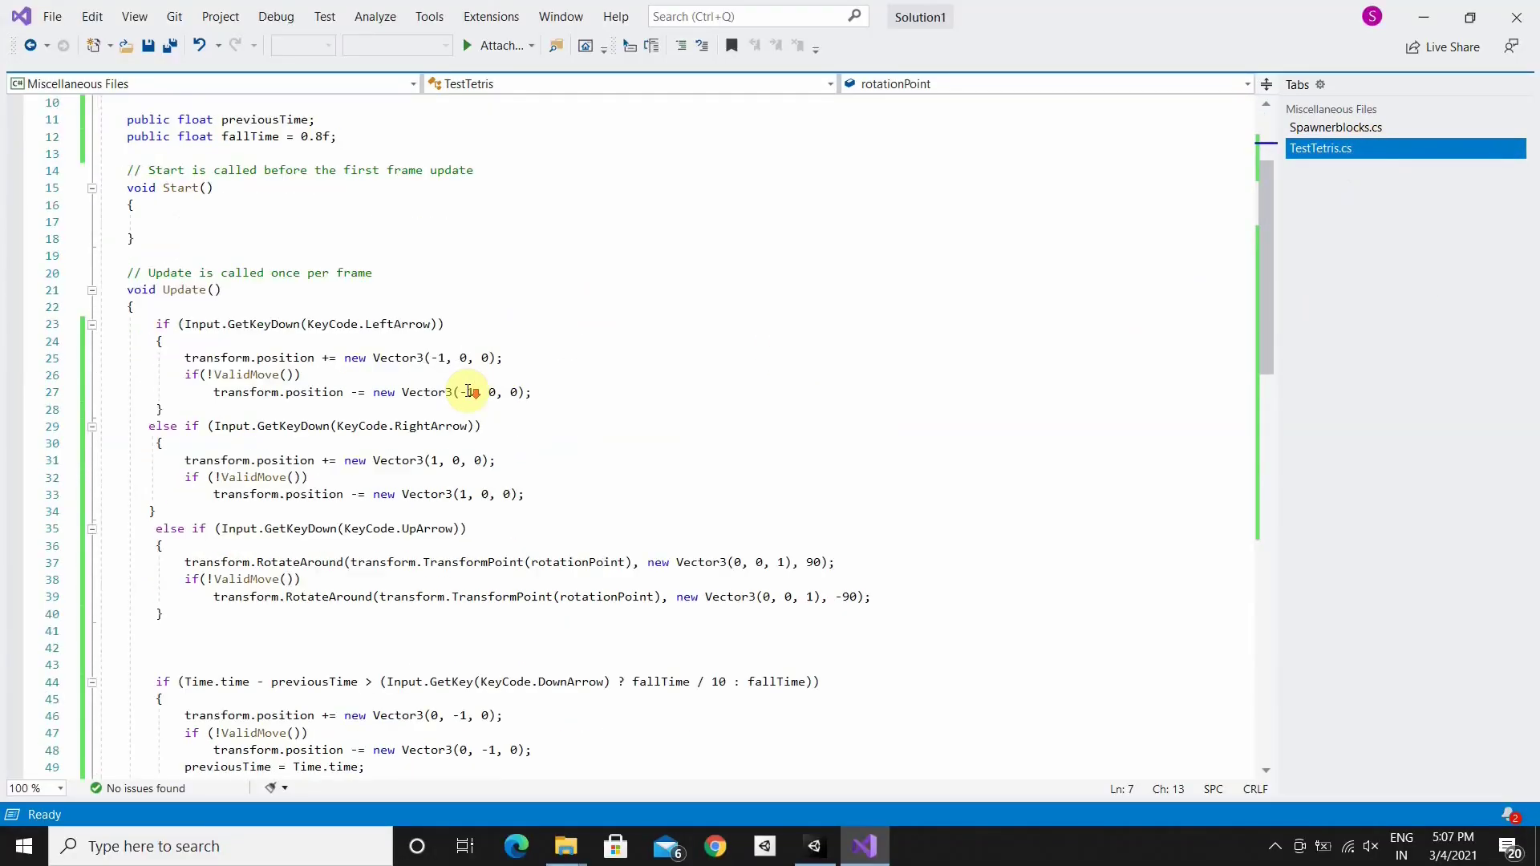
pyautogui.scroll(-1, 464, 384)
pyautogui.scroll(-1, 464, 384)
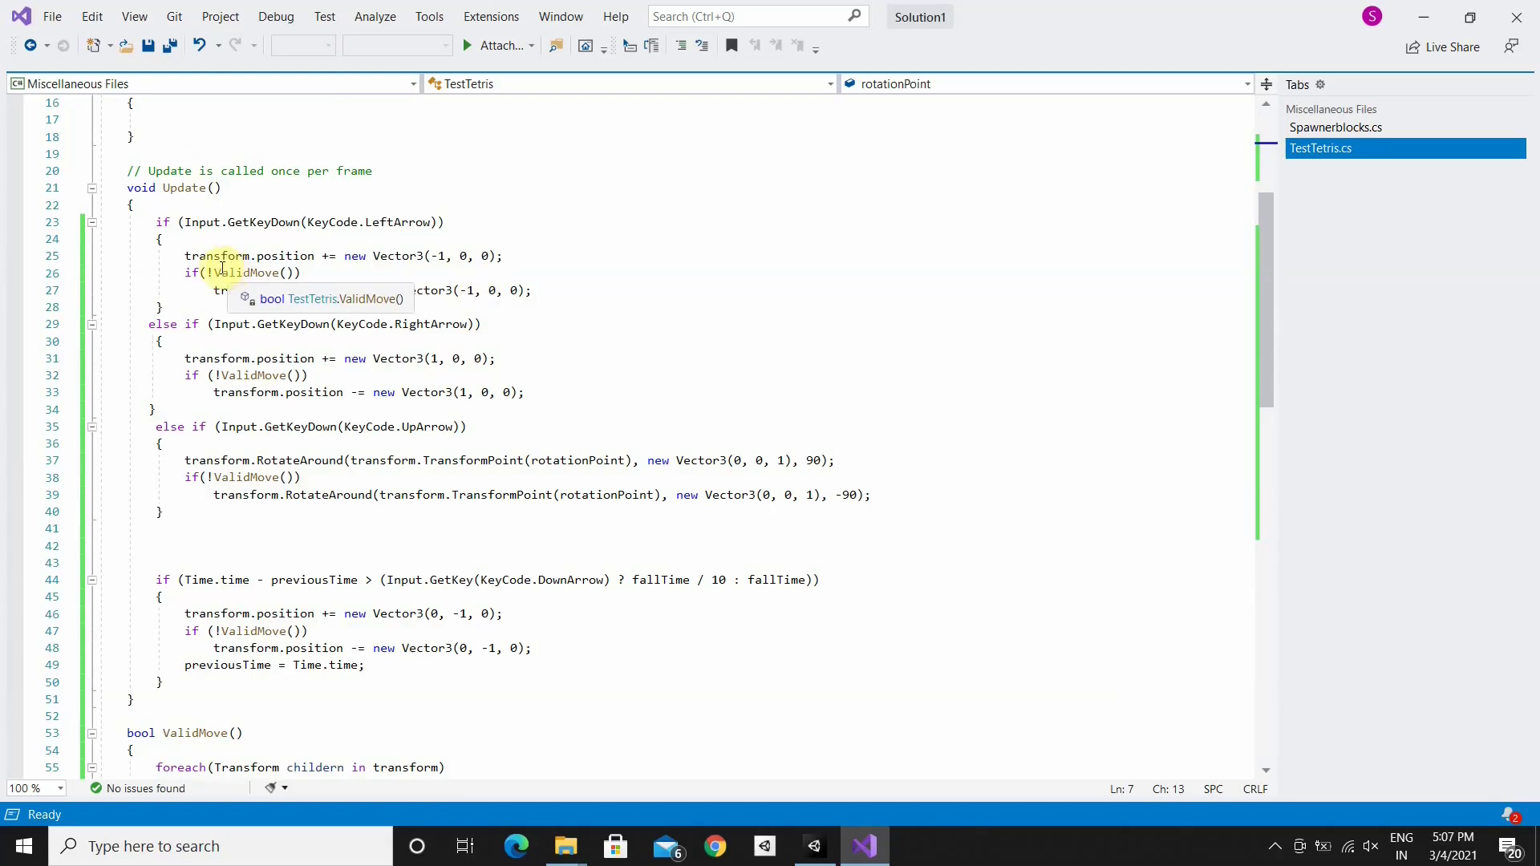
pyautogui.scroll(-3, 290, 450)
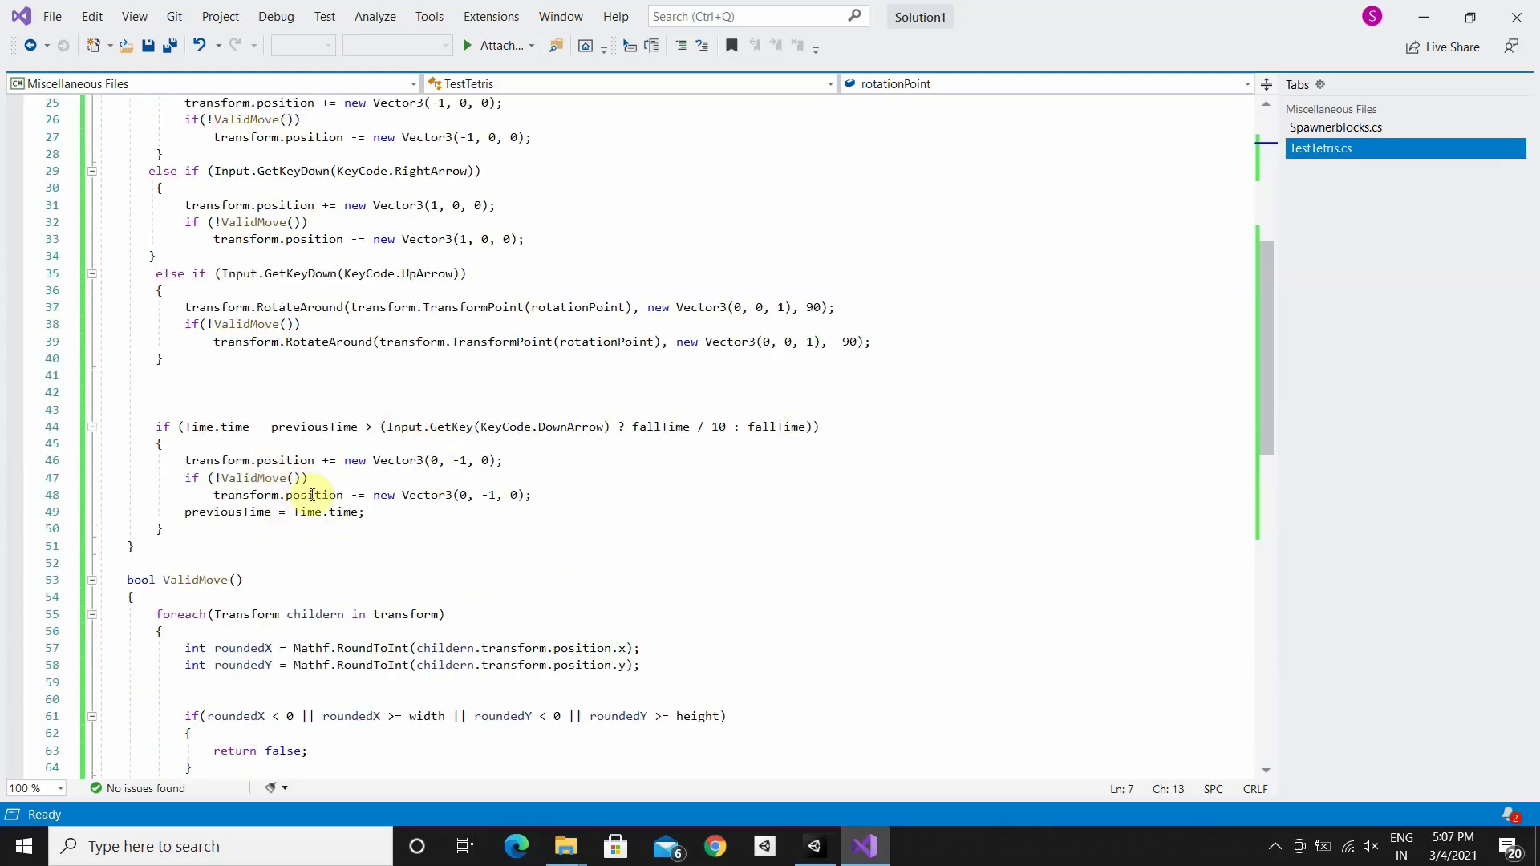
pyautogui.scroll(-1, 383, 505)
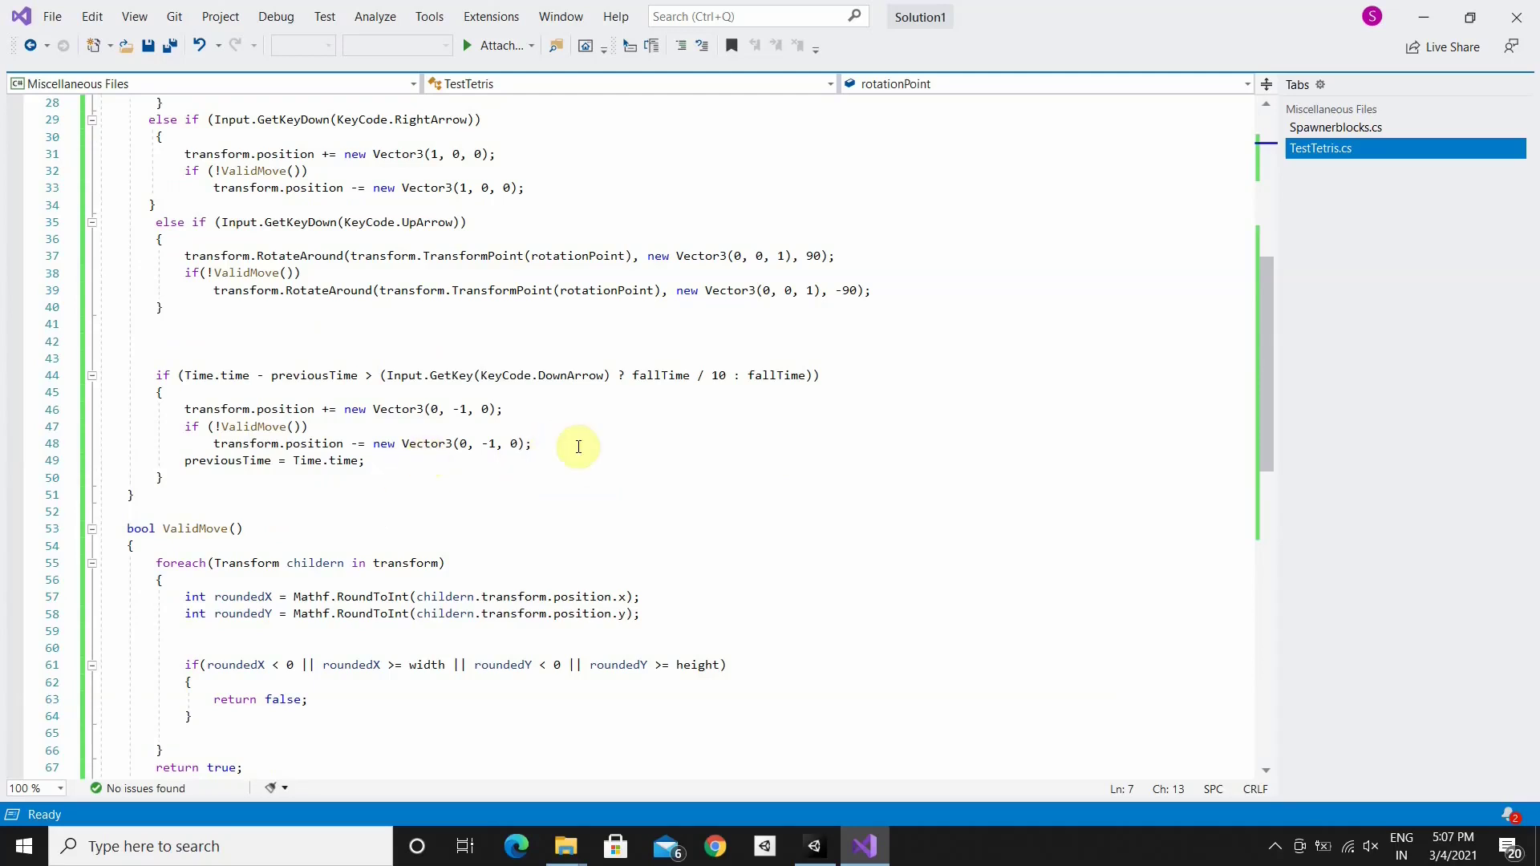
pyautogui.click(579, 446)
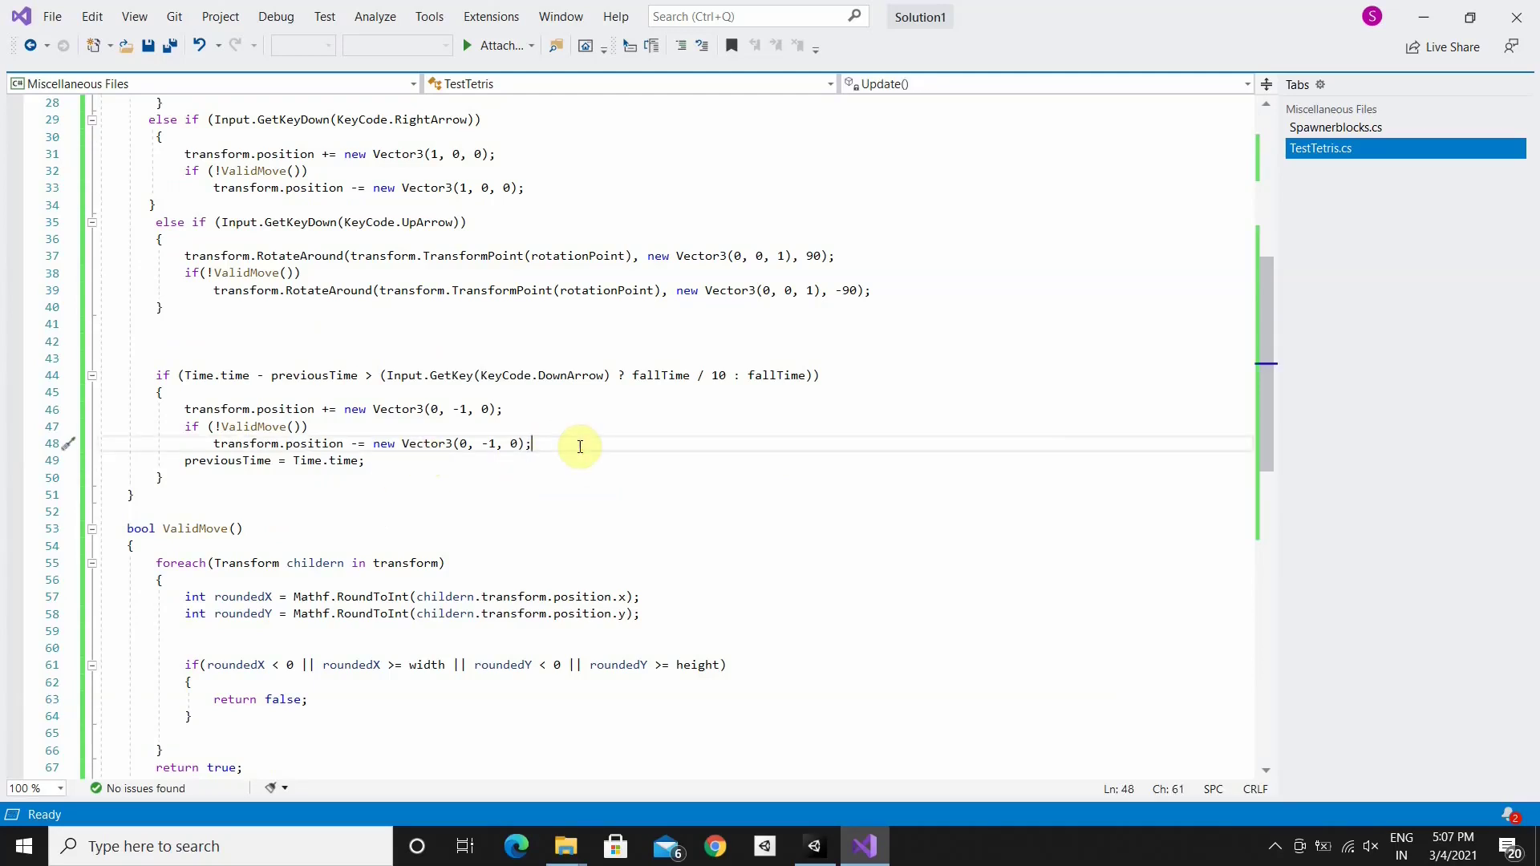
# Add this.enabled = false; on a new line below line 48
pyautogui.press('Return')
pyautogui.press('Return')
pyautogui.press('Return')
pyautogui.press('Up')
pyautogui.write('tg')
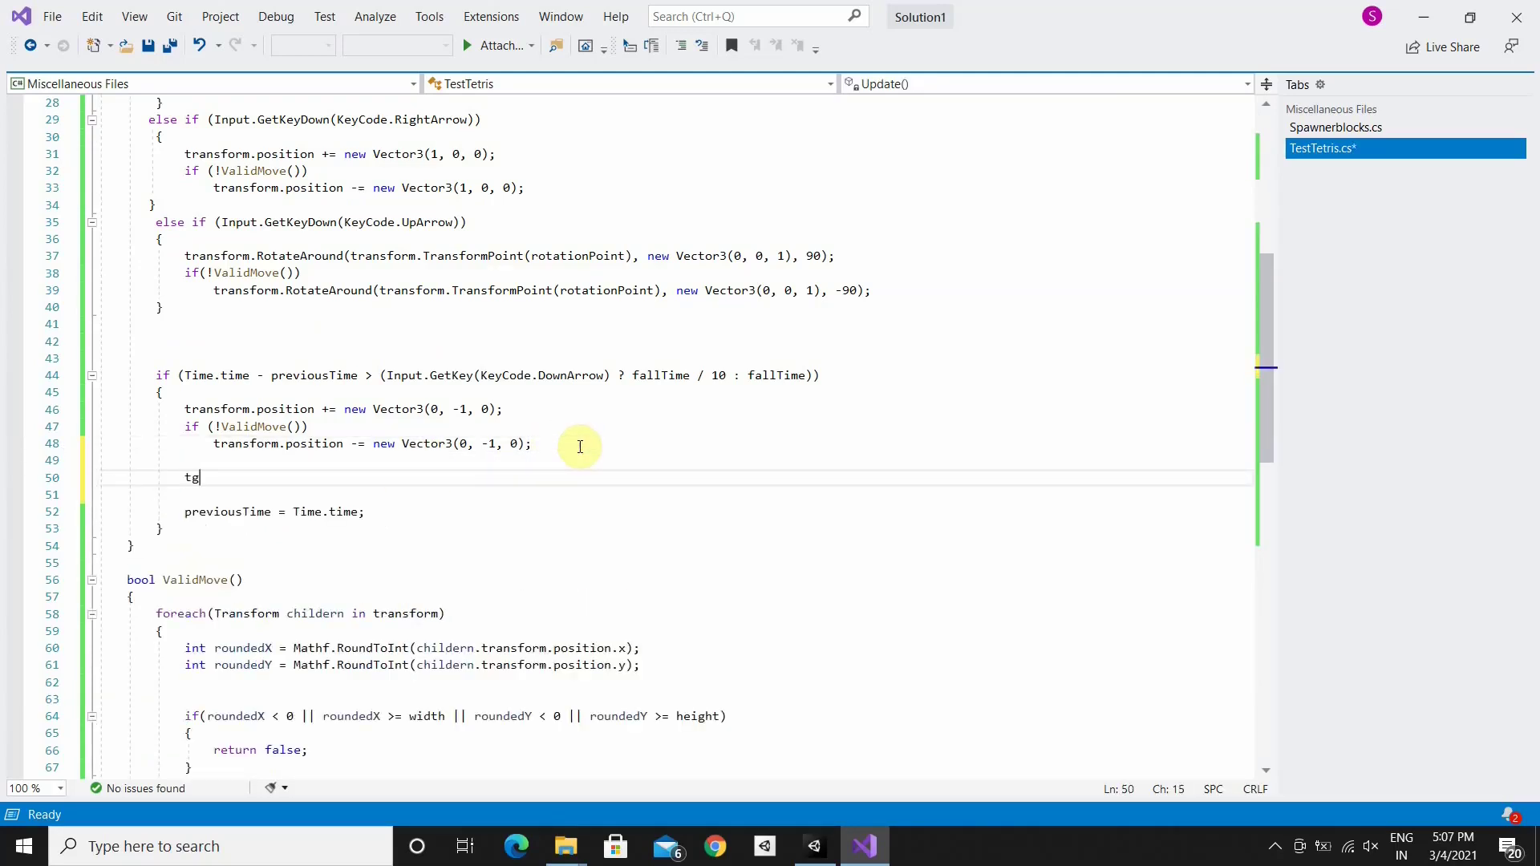
pyautogui.press('BackSpace')
pyautogui.write('his')
pyautogui.write('.enable')
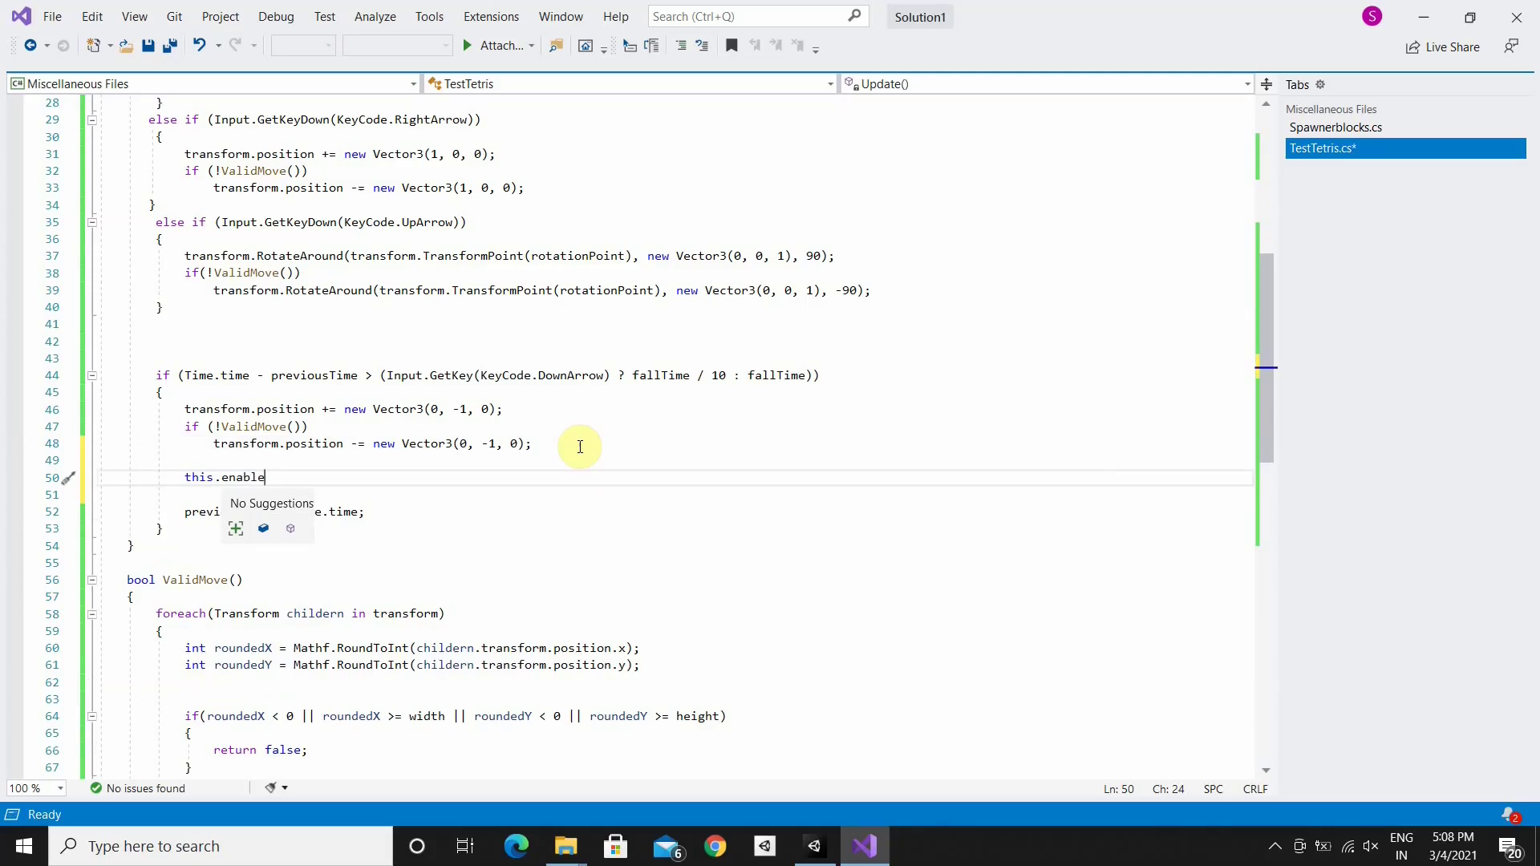
pyautogui.write('d')
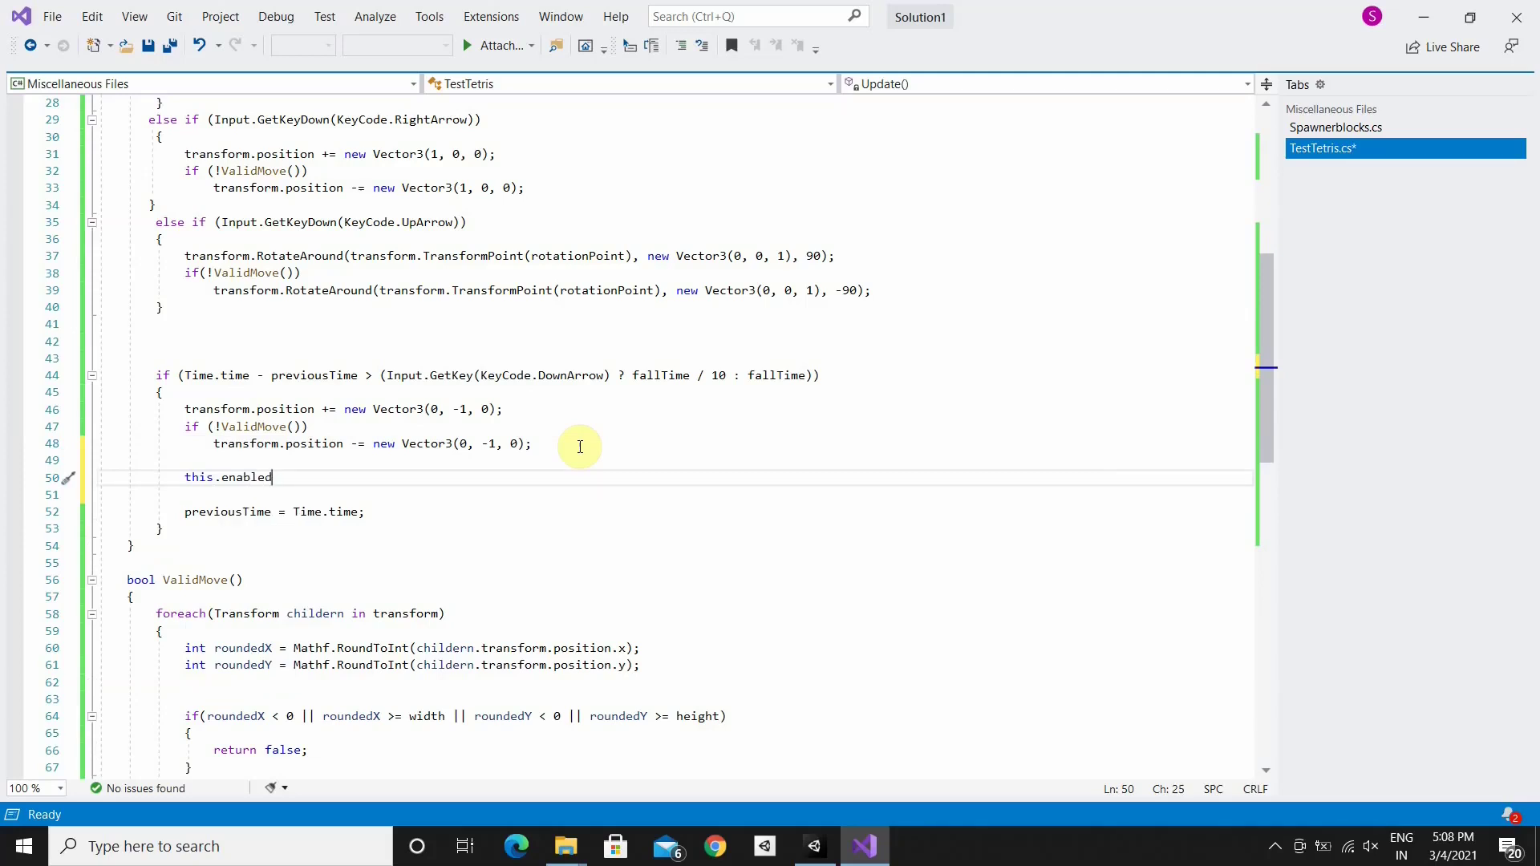
pyautogui.write(' = ')
pyautogui.write('false')
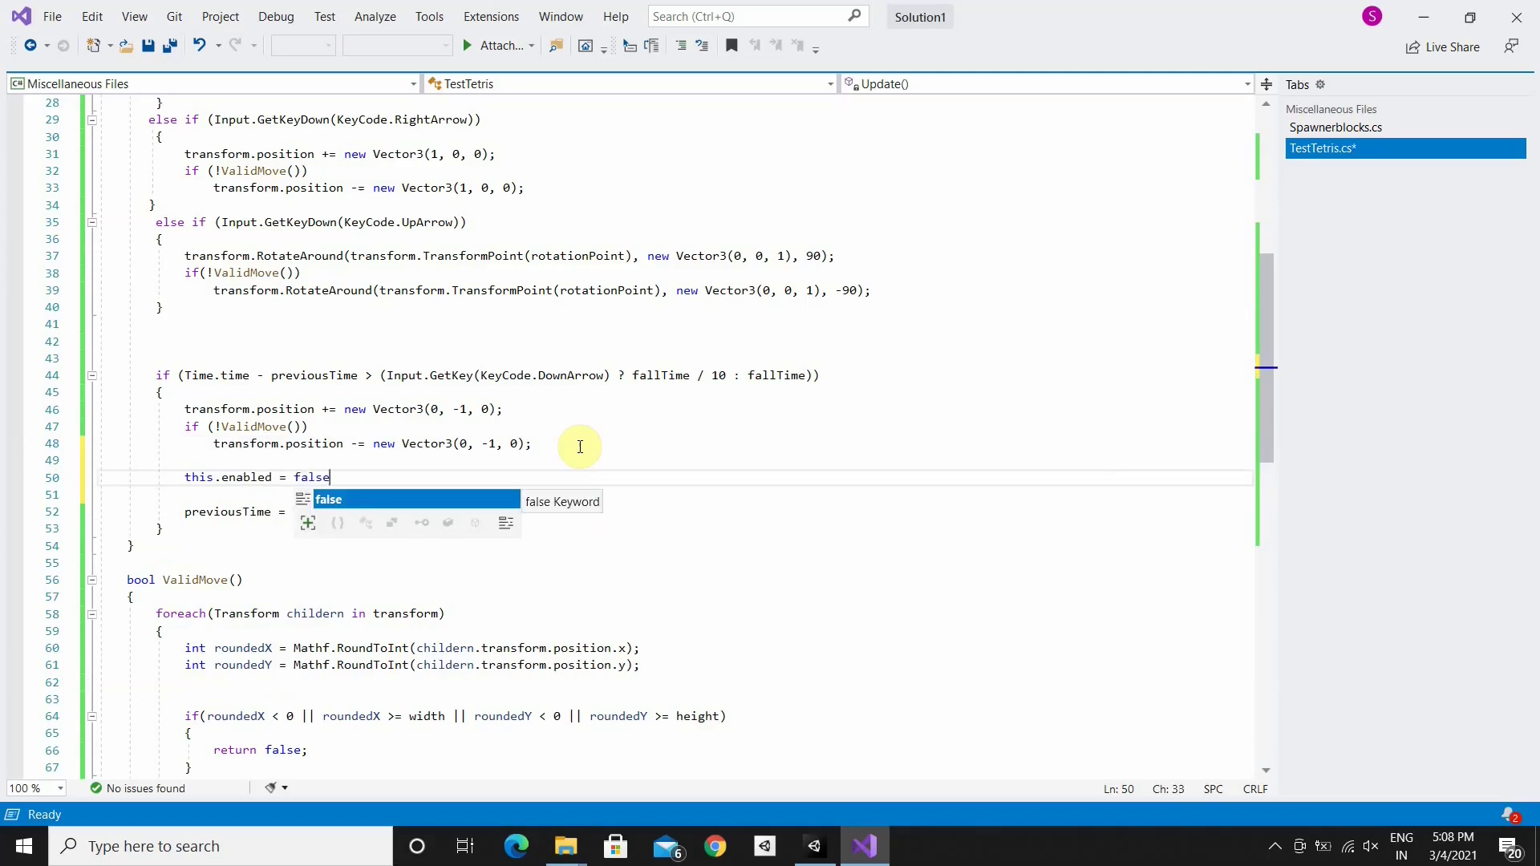
pyautogui.write(';')
pyautogui.press('Return')
# Add FindObjectOfType<Spawnerblocks>().NewTetromino(); and start Play in Unity to test it
pyautogui.write('Find')
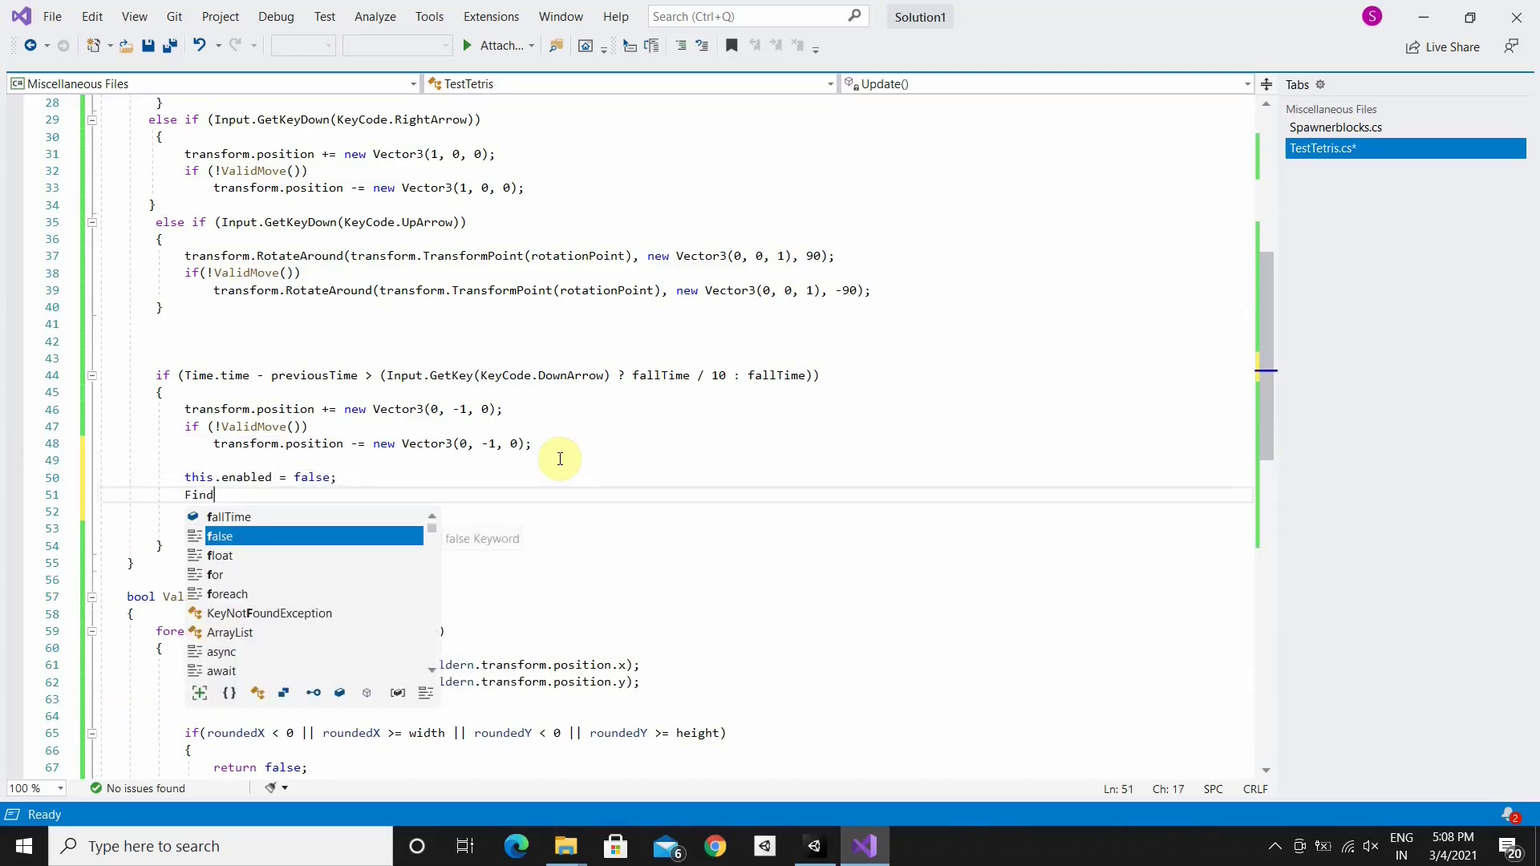
pyautogui.write('Ob')
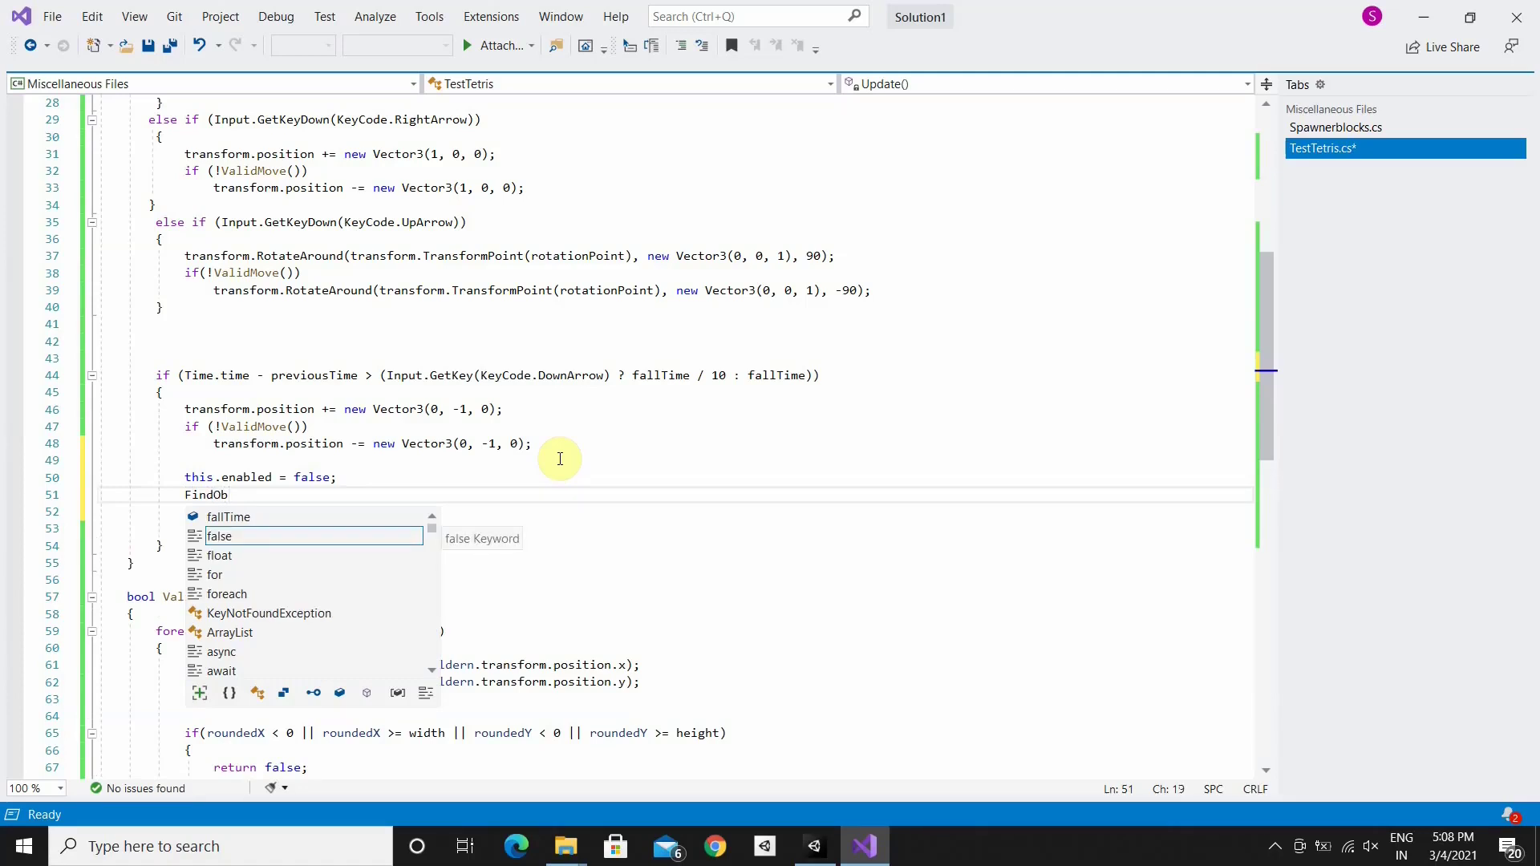
pyautogui.write('ject')
pyautogui.write('OfTy')
pyautogui.write('p')
pyautogui.write('e<S')
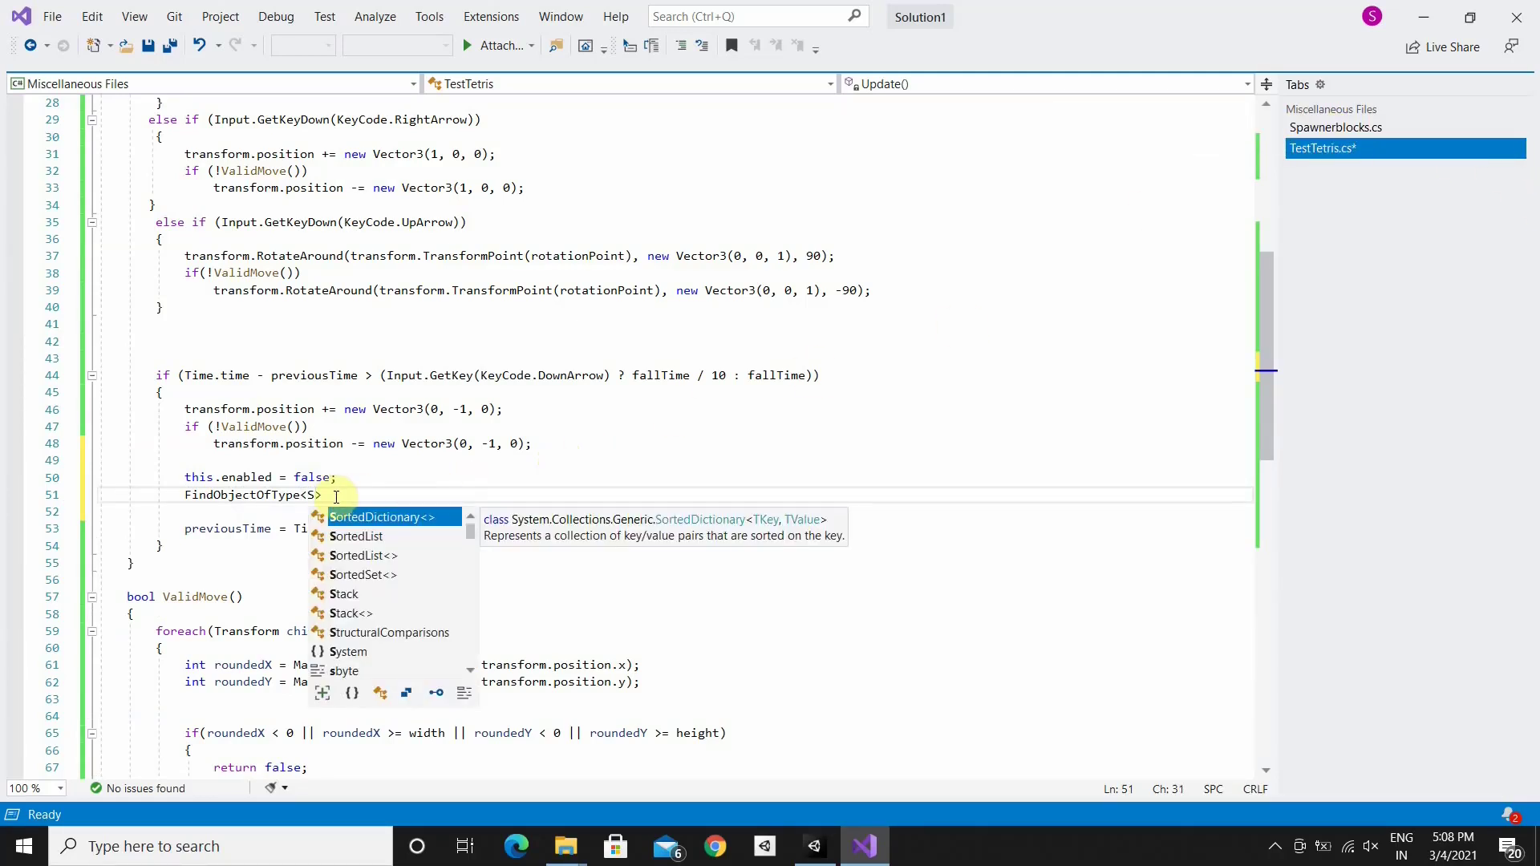
pyautogui.write('pawnerblock')
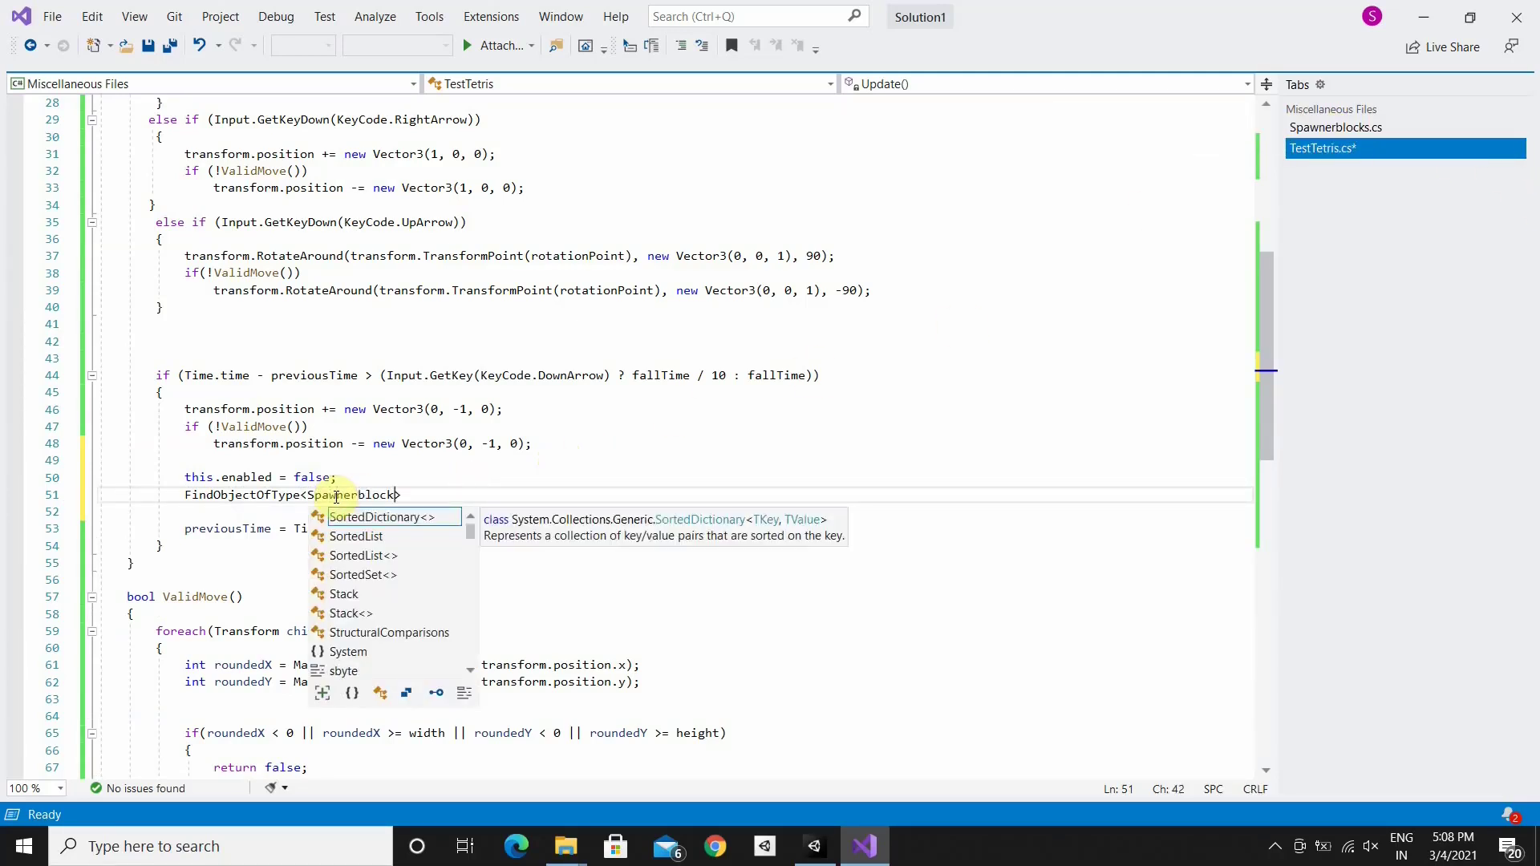
pyautogui.write('s')
pyautogui.press('Right')
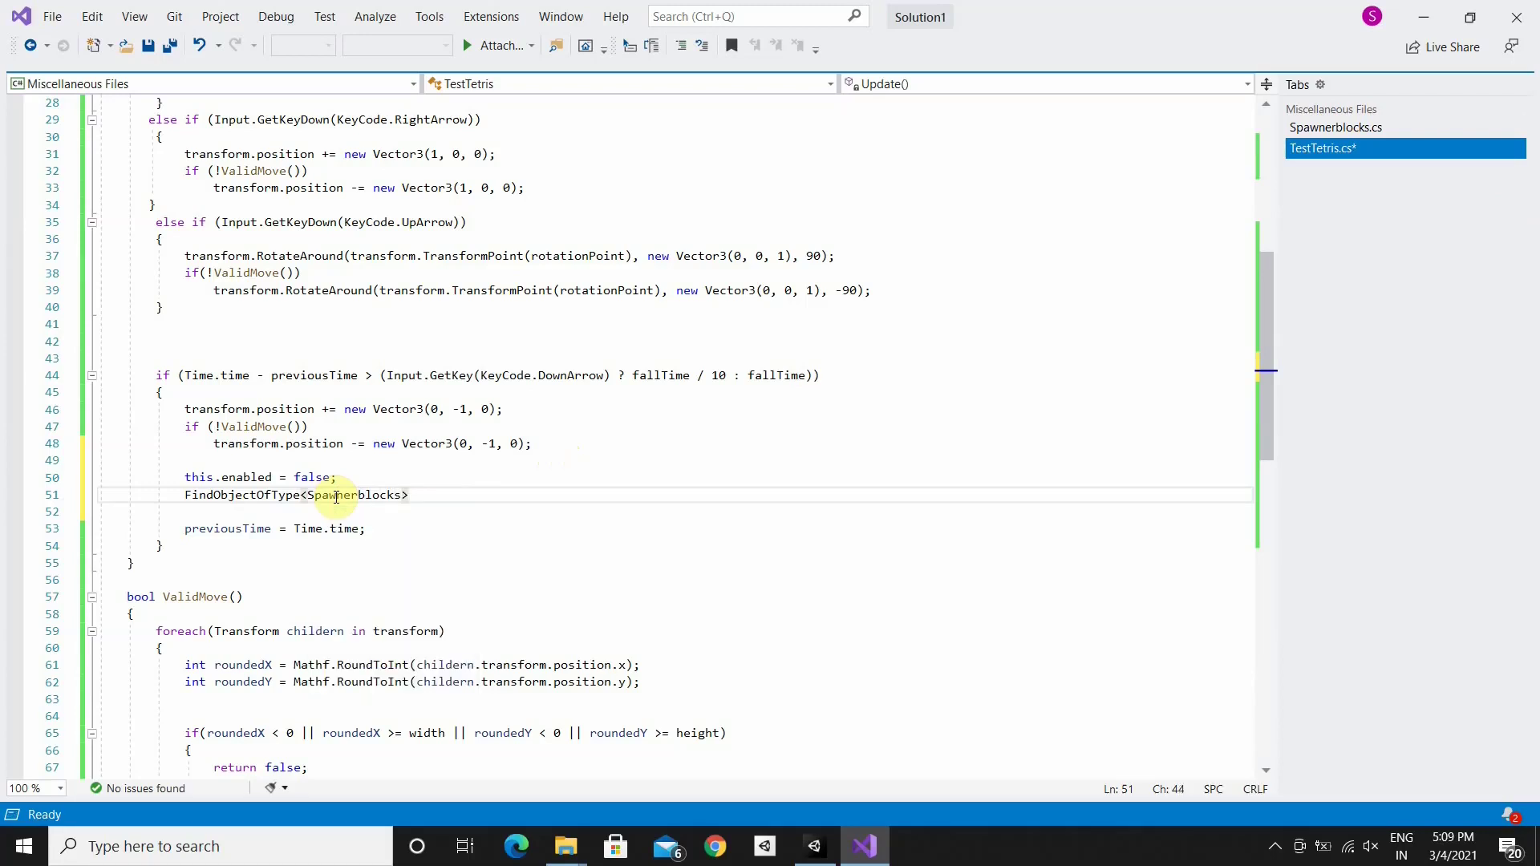
pyautogui.write('(')
pyautogui.write(').')
pyautogui.write('NewTetromino();')
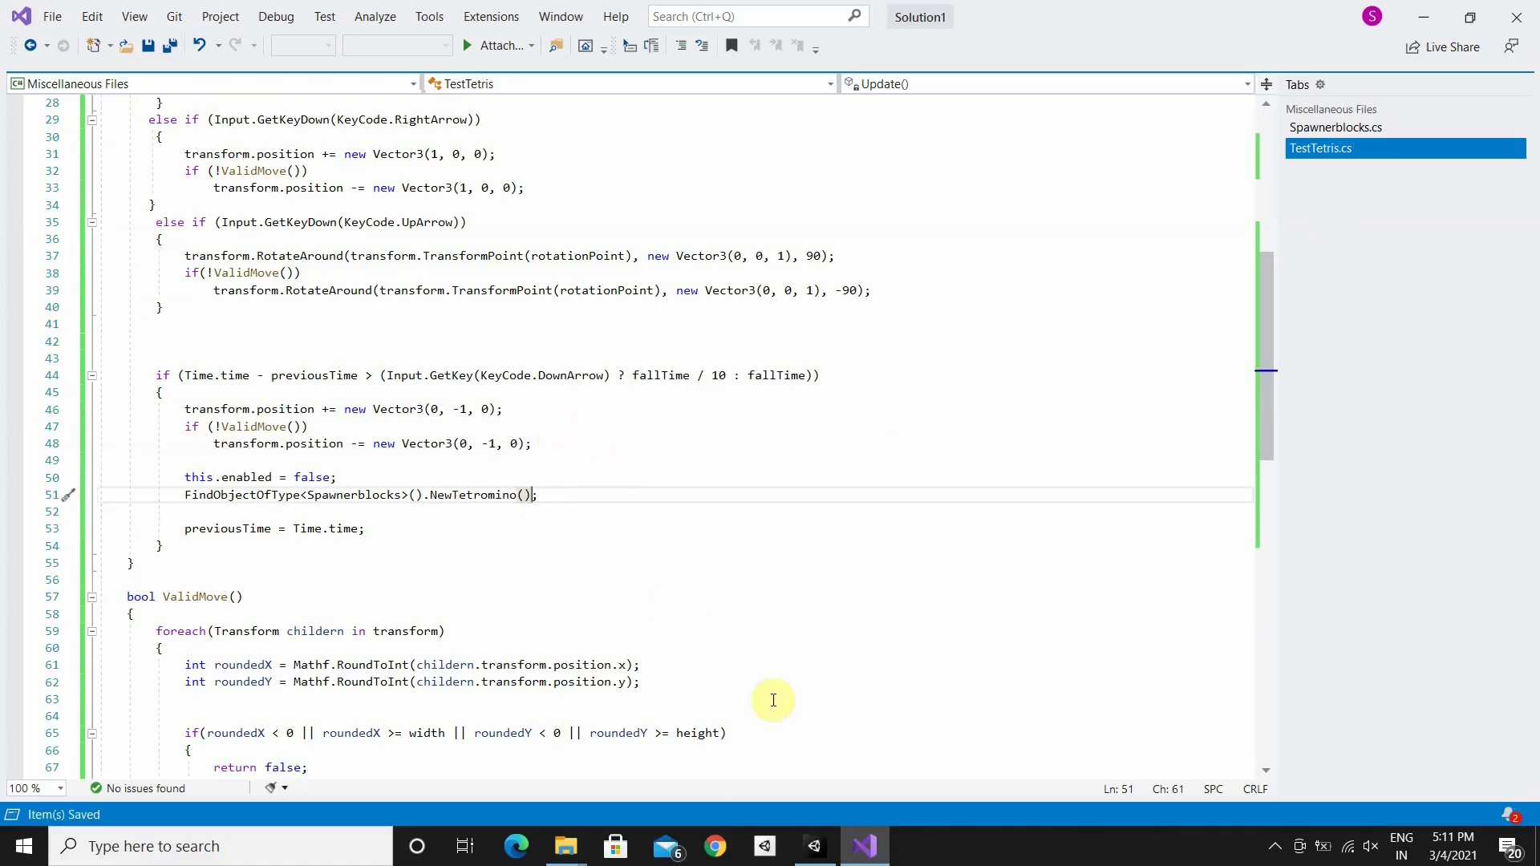
pyautogui.hotkey('alt', 'Tab')
pyautogui.click(715, 61)
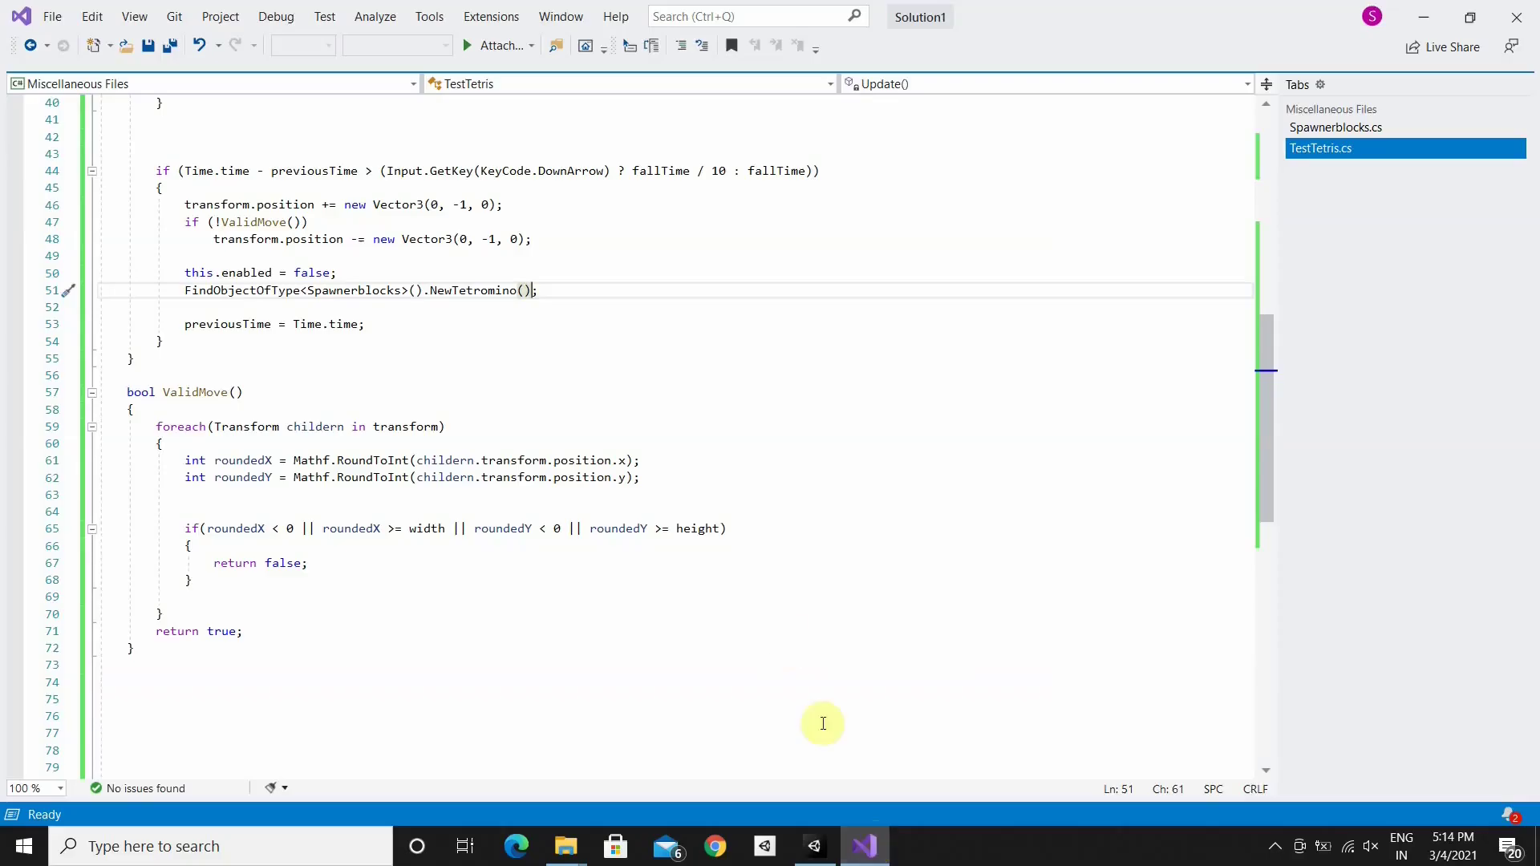
# Brace and indent the move-back, this.enabled and NewTetromino lines inside if (!ValidMove()), then save
pyautogui.click(332, 221)
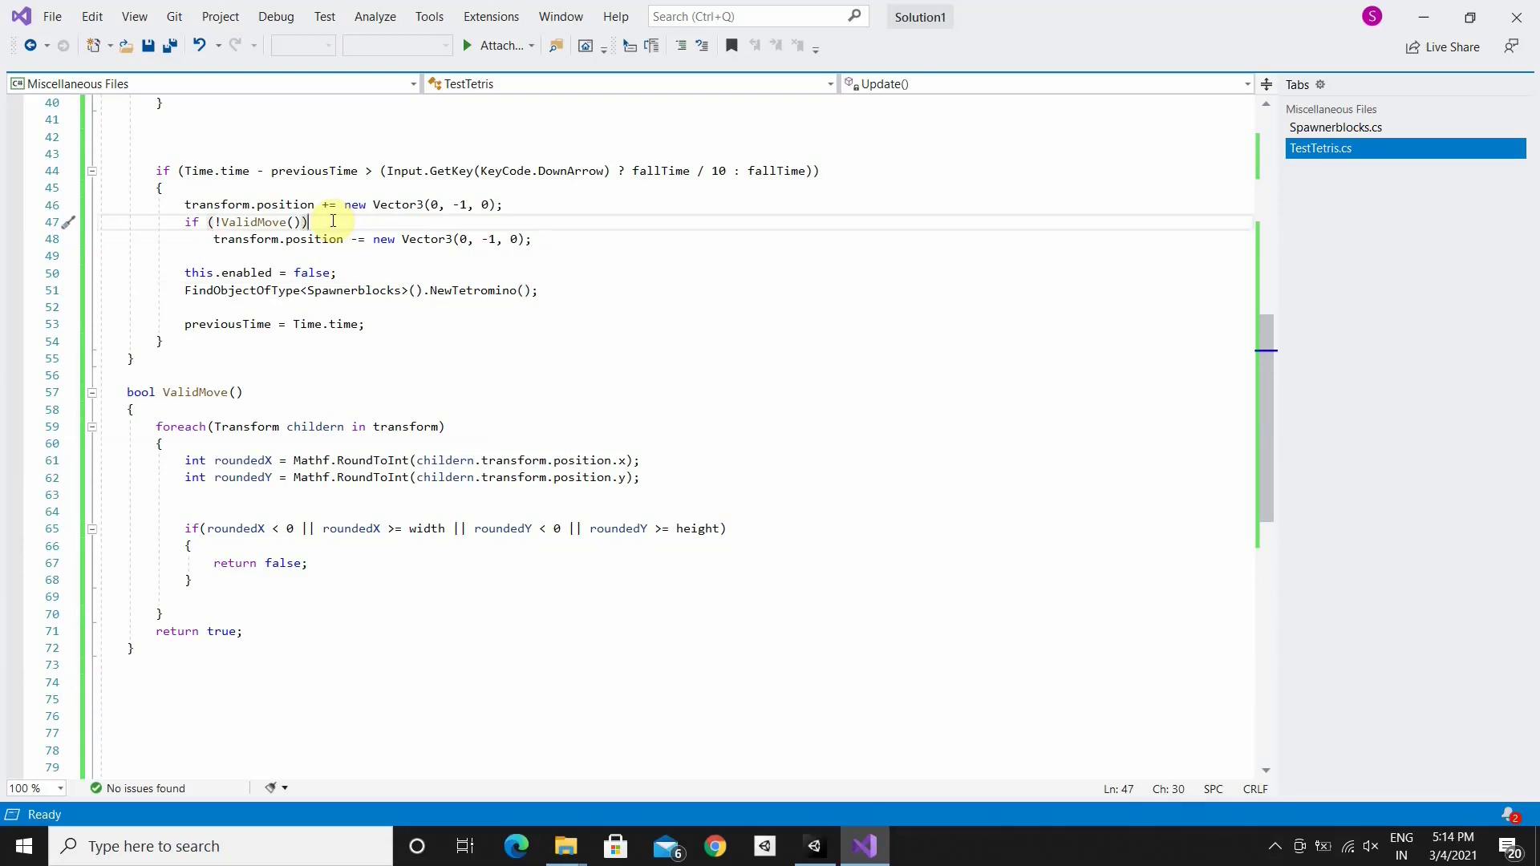
pyautogui.write('{')
pyautogui.click(315, 222)
pyautogui.press('Return')
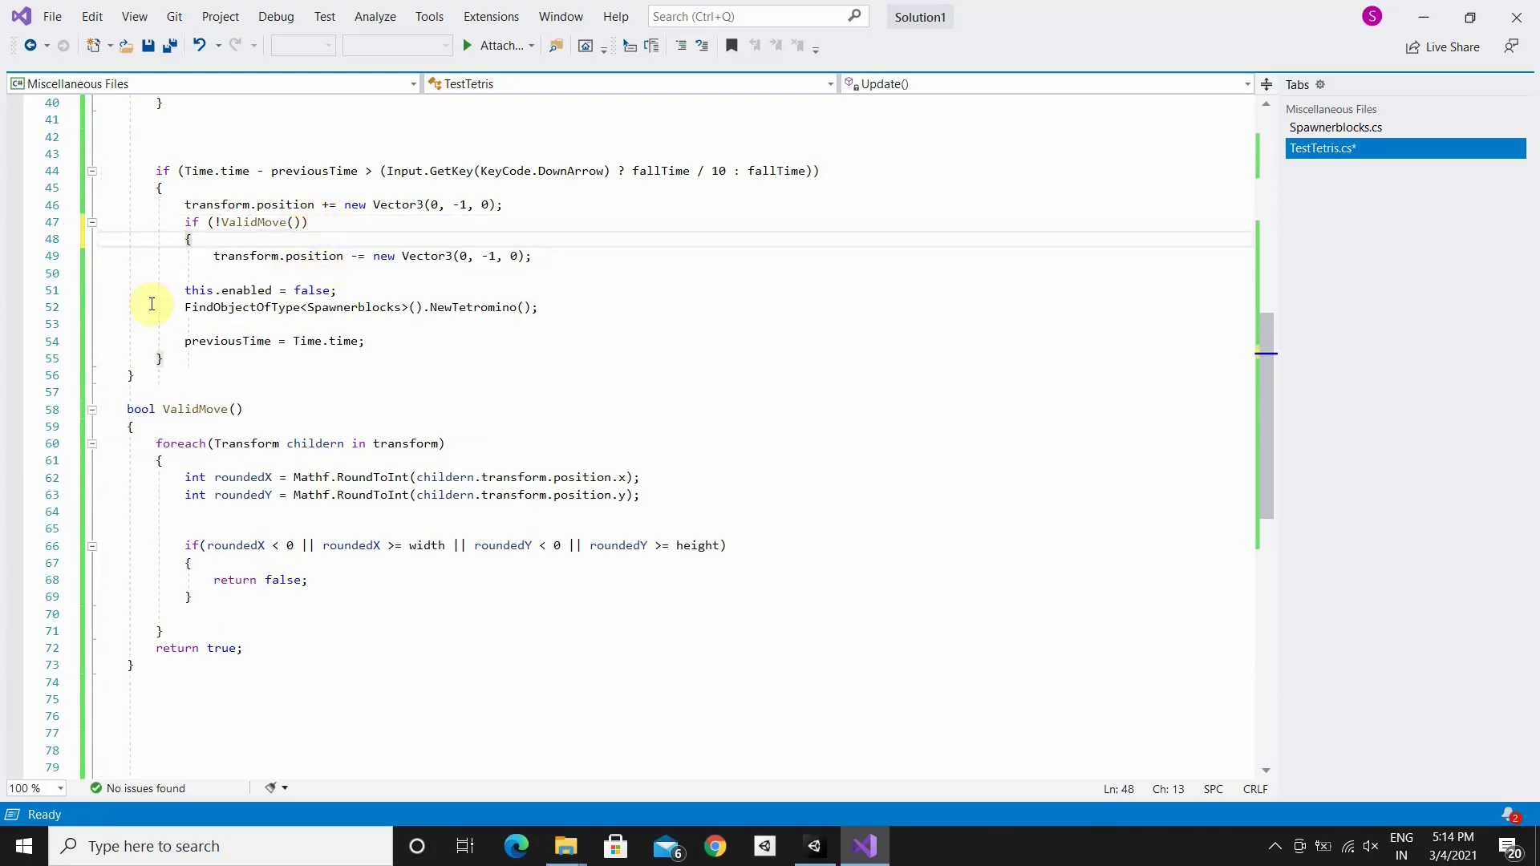
pyautogui.click(180, 292)
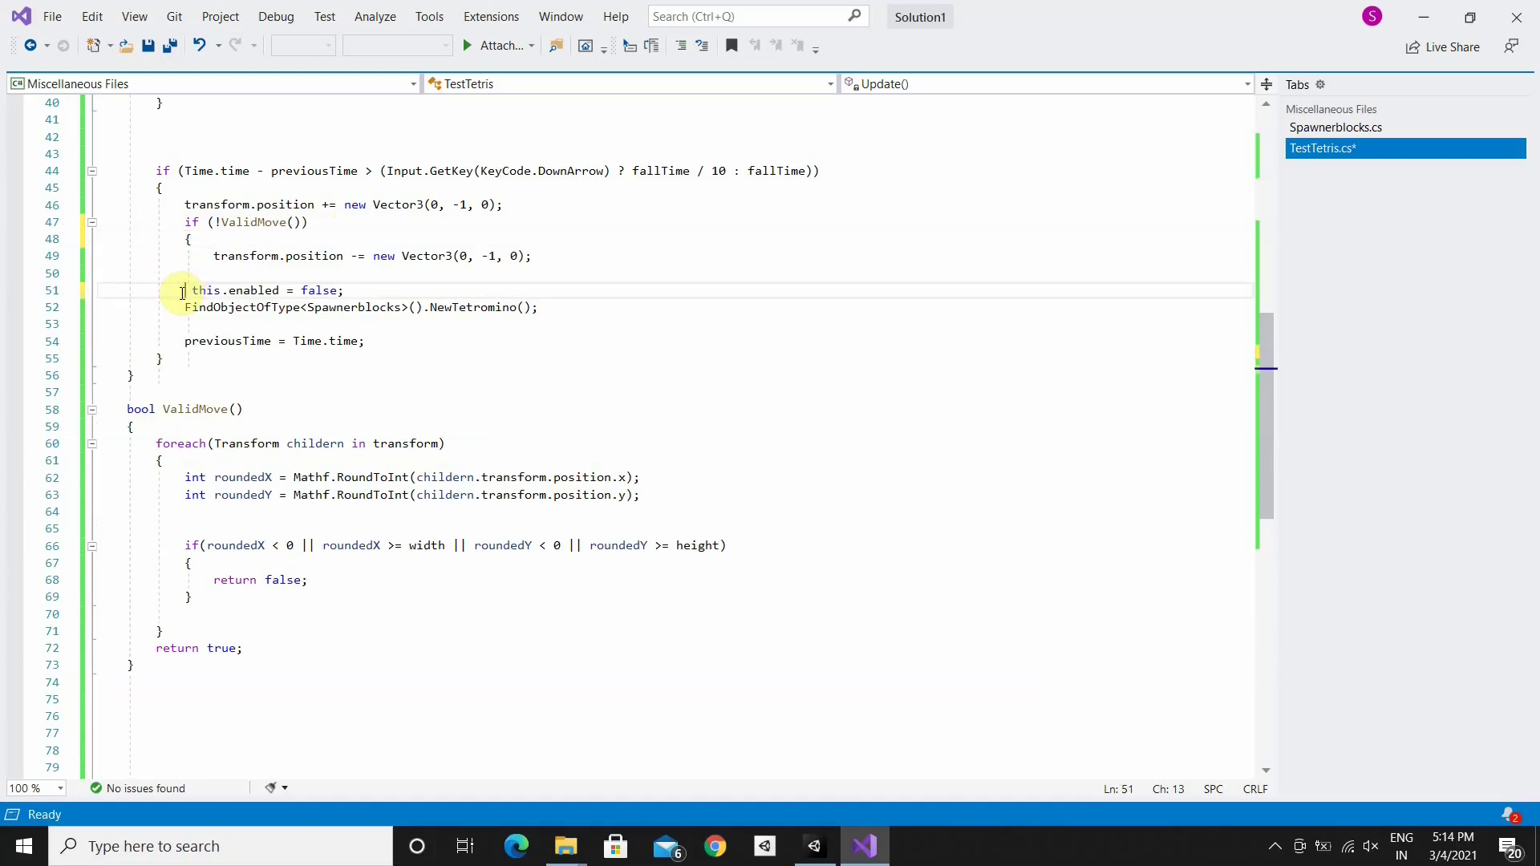
pyautogui.click(186, 308)
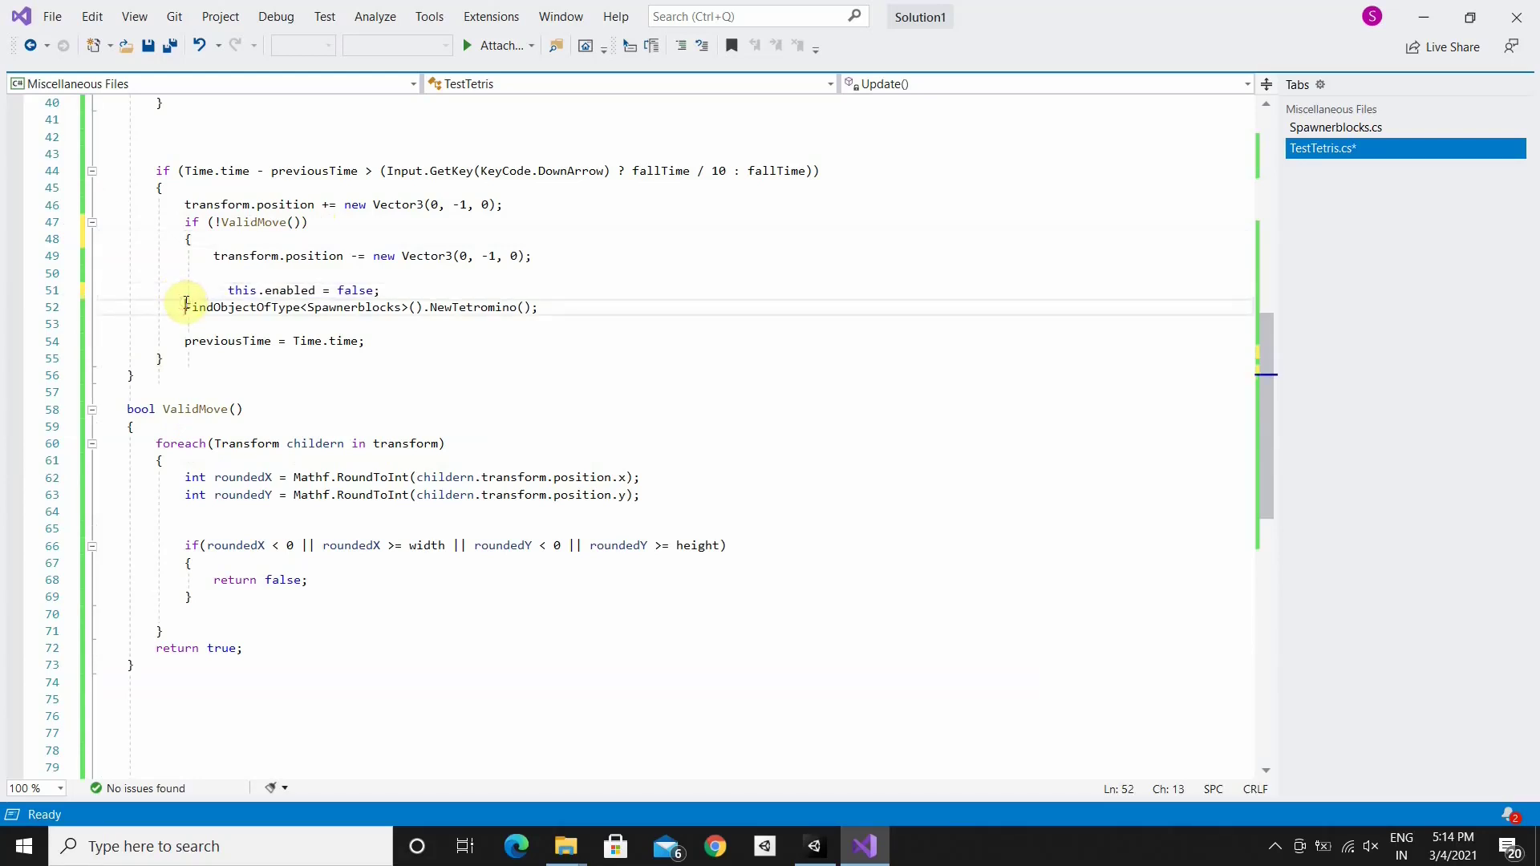
pyautogui.click(584, 312)
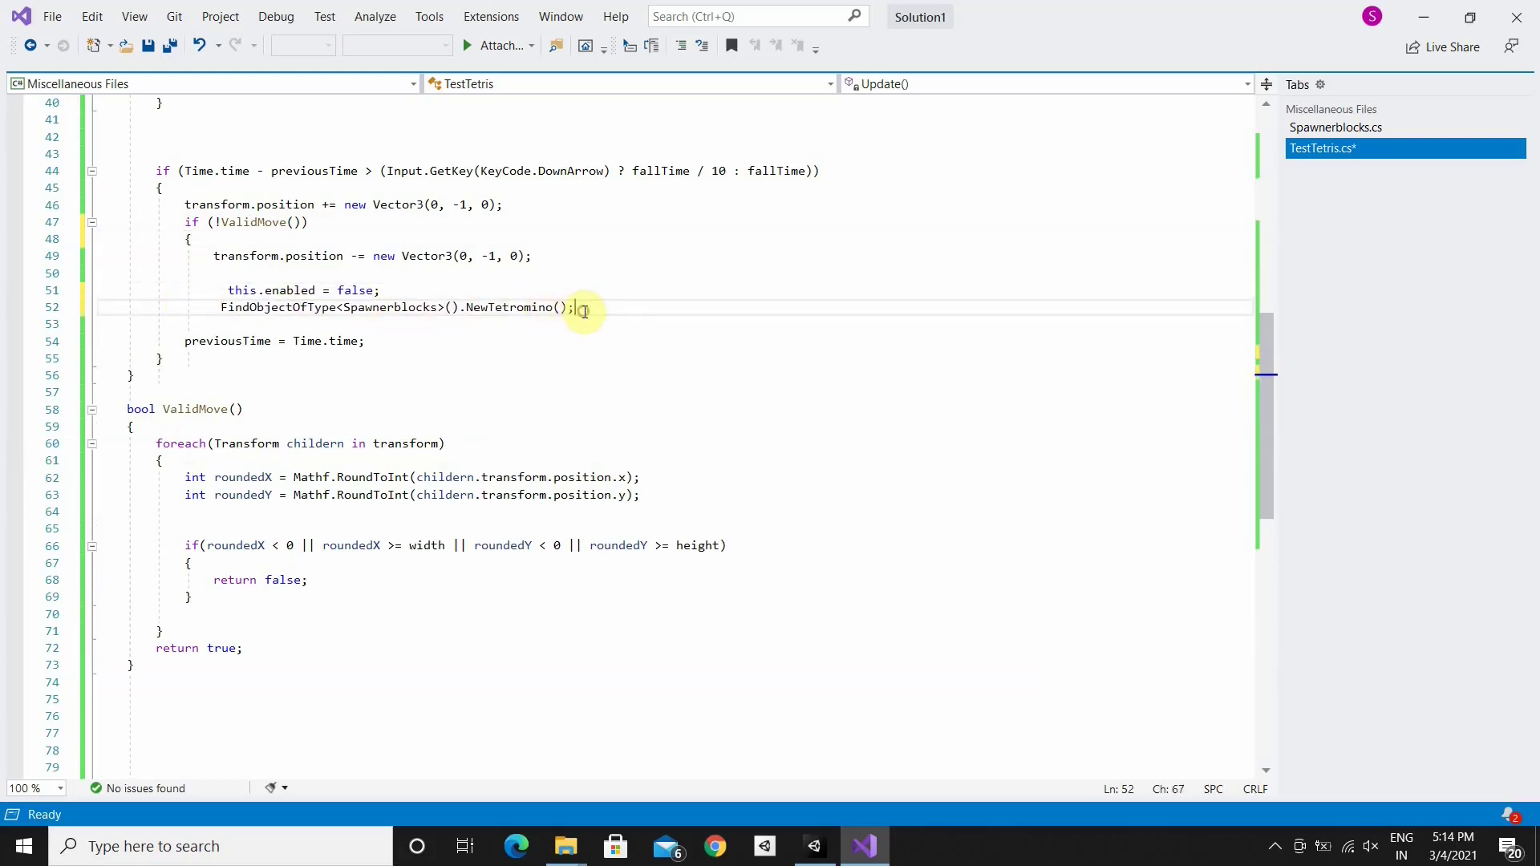
pyautogui.press('Return')
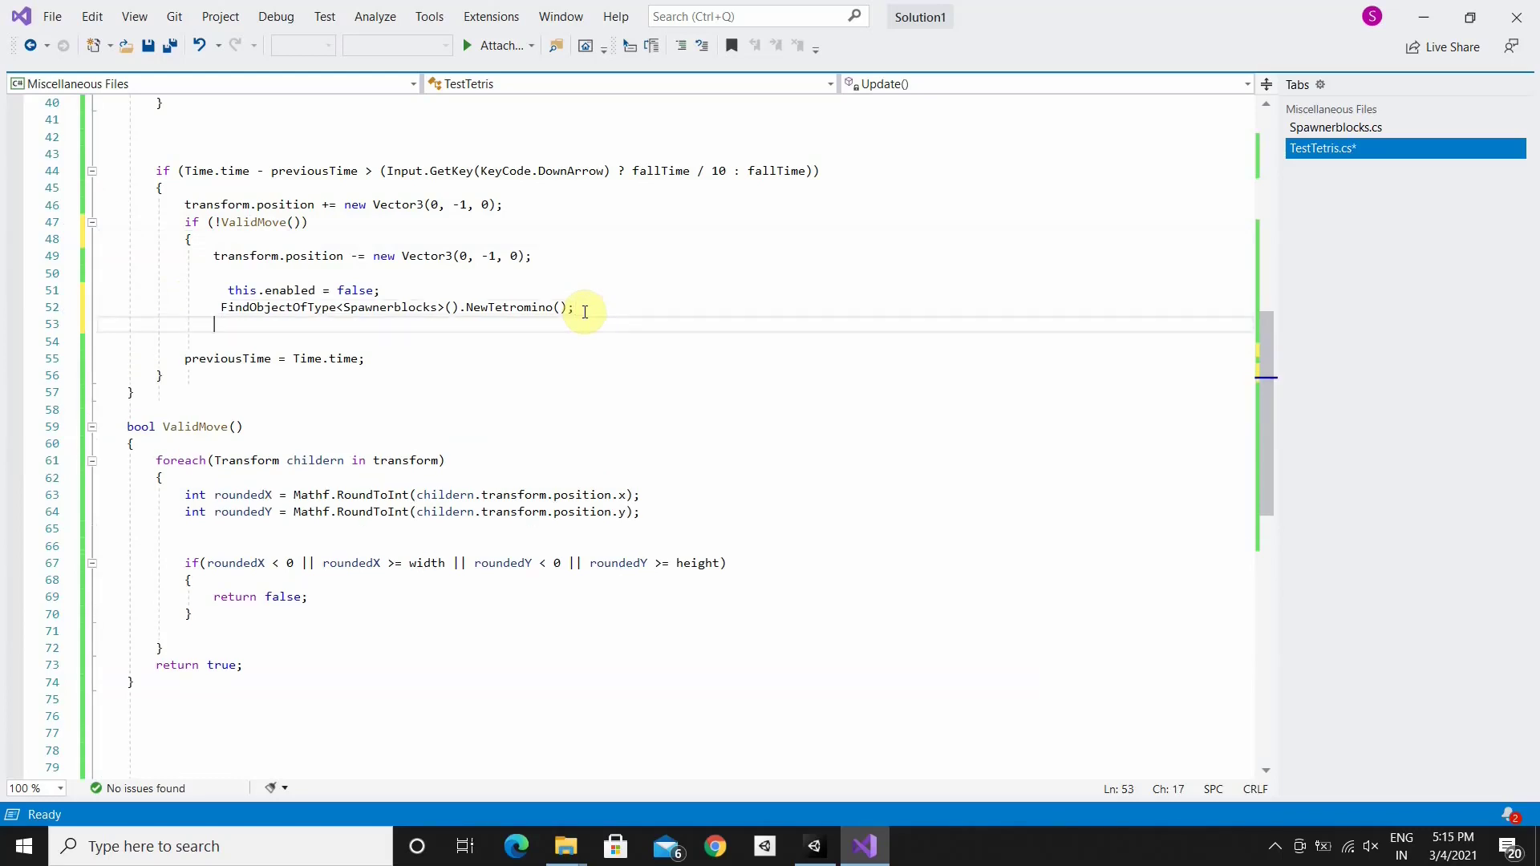
pyautogui.write('}')
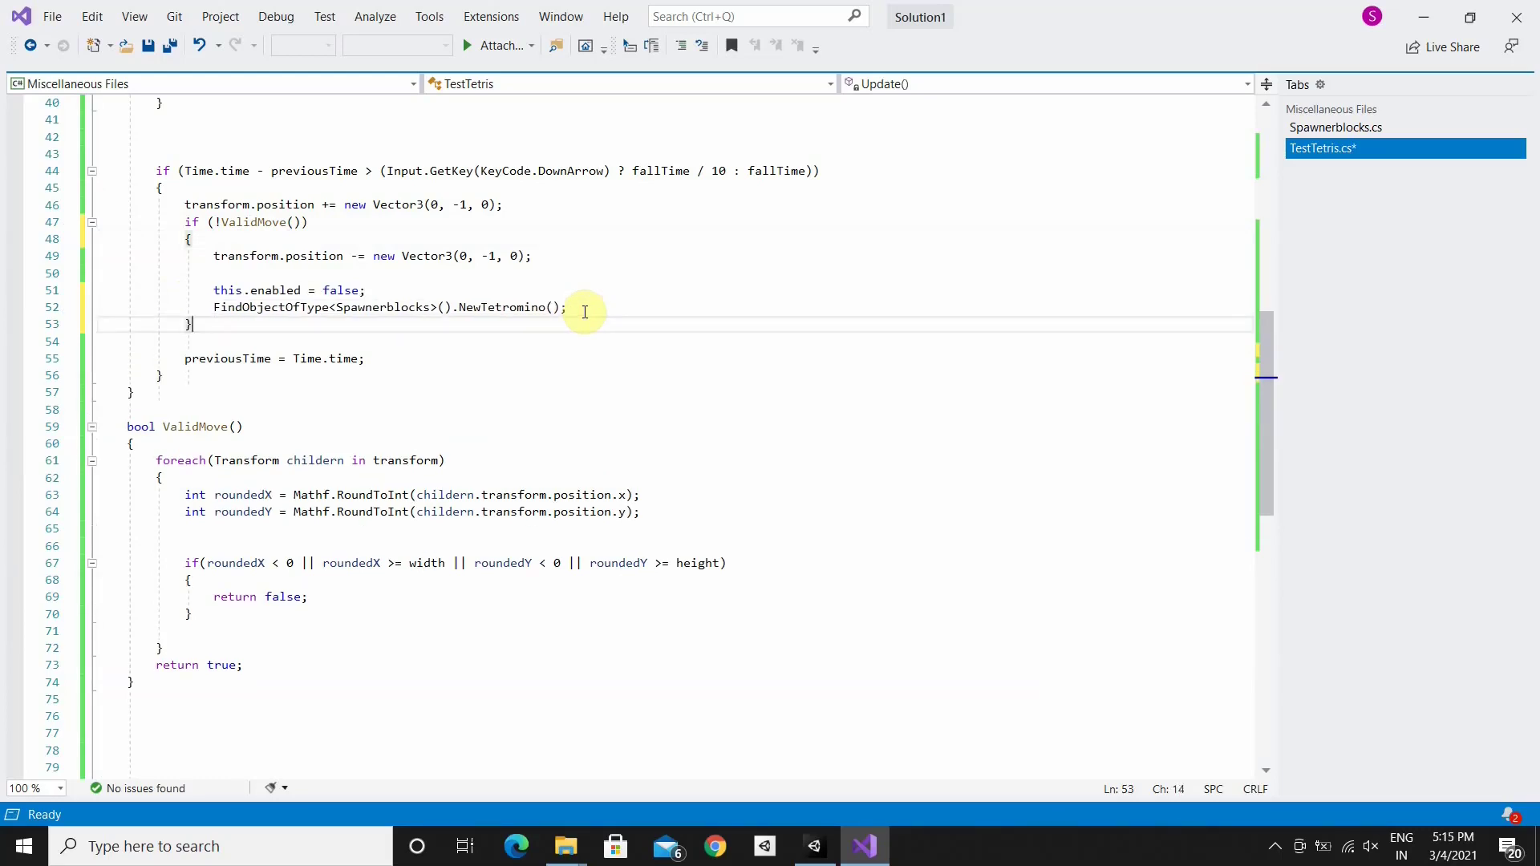
pyautogui.click(425, 343)
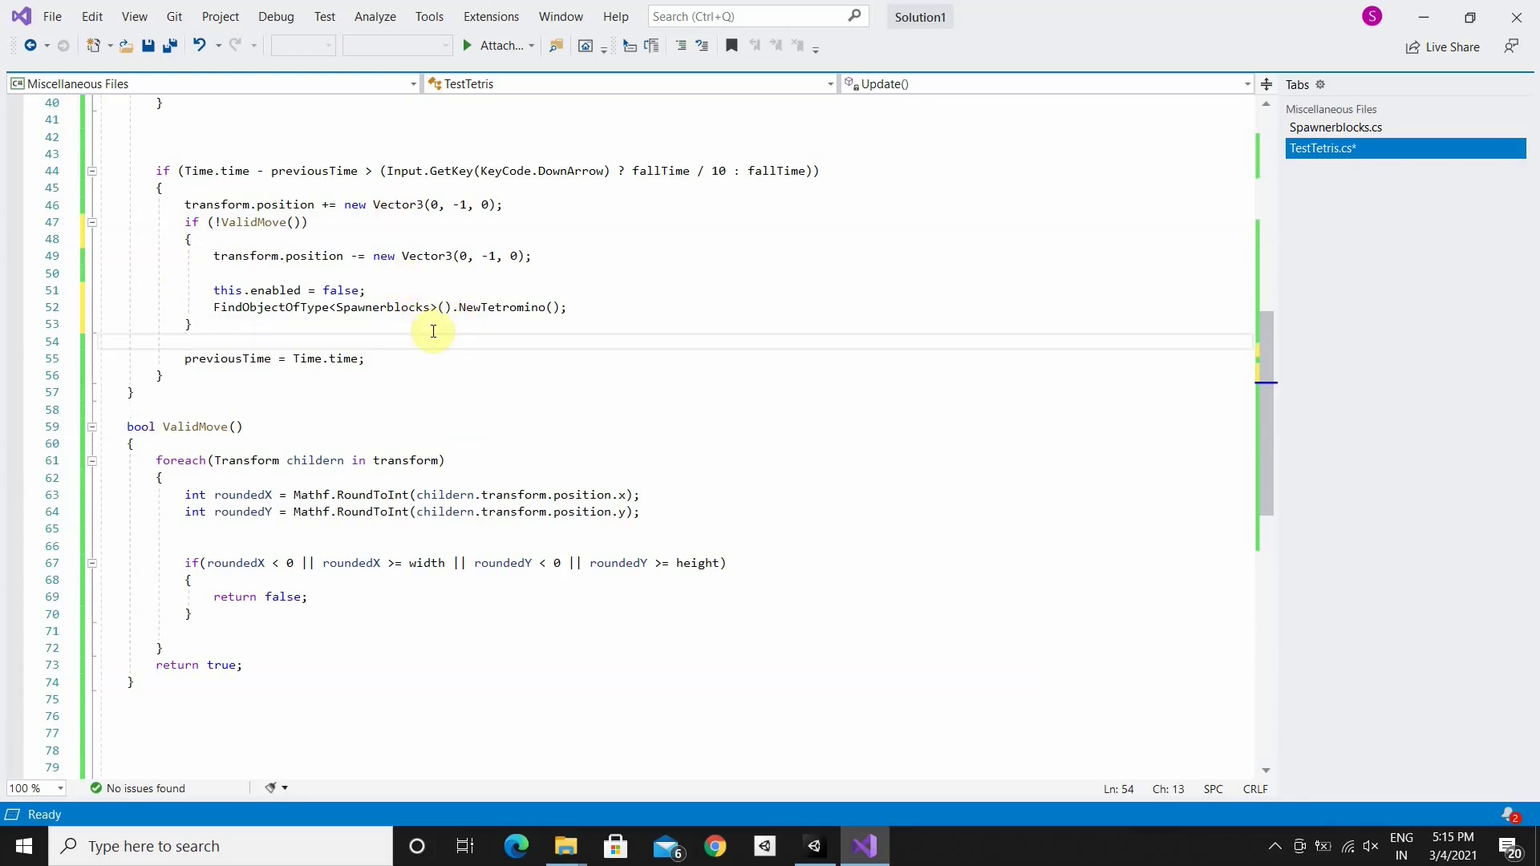
pyautogui.hotkey('ctrl', 's')
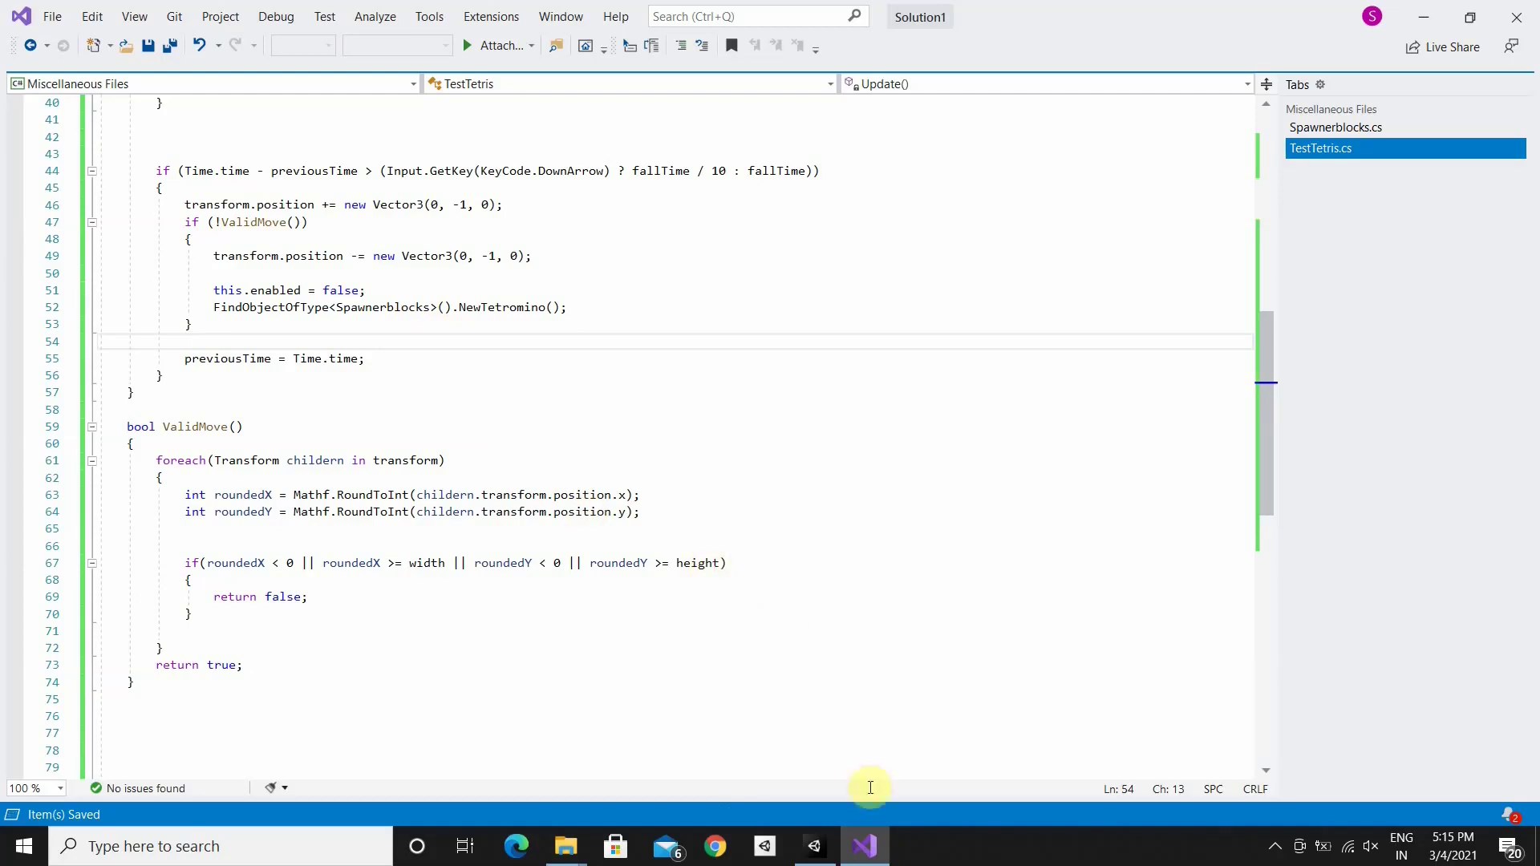
# Start Play in Unity and steer the red I piece and rotated green Z piece
pyautogui.click(815, 849)
pyautogui.click(721, 61)
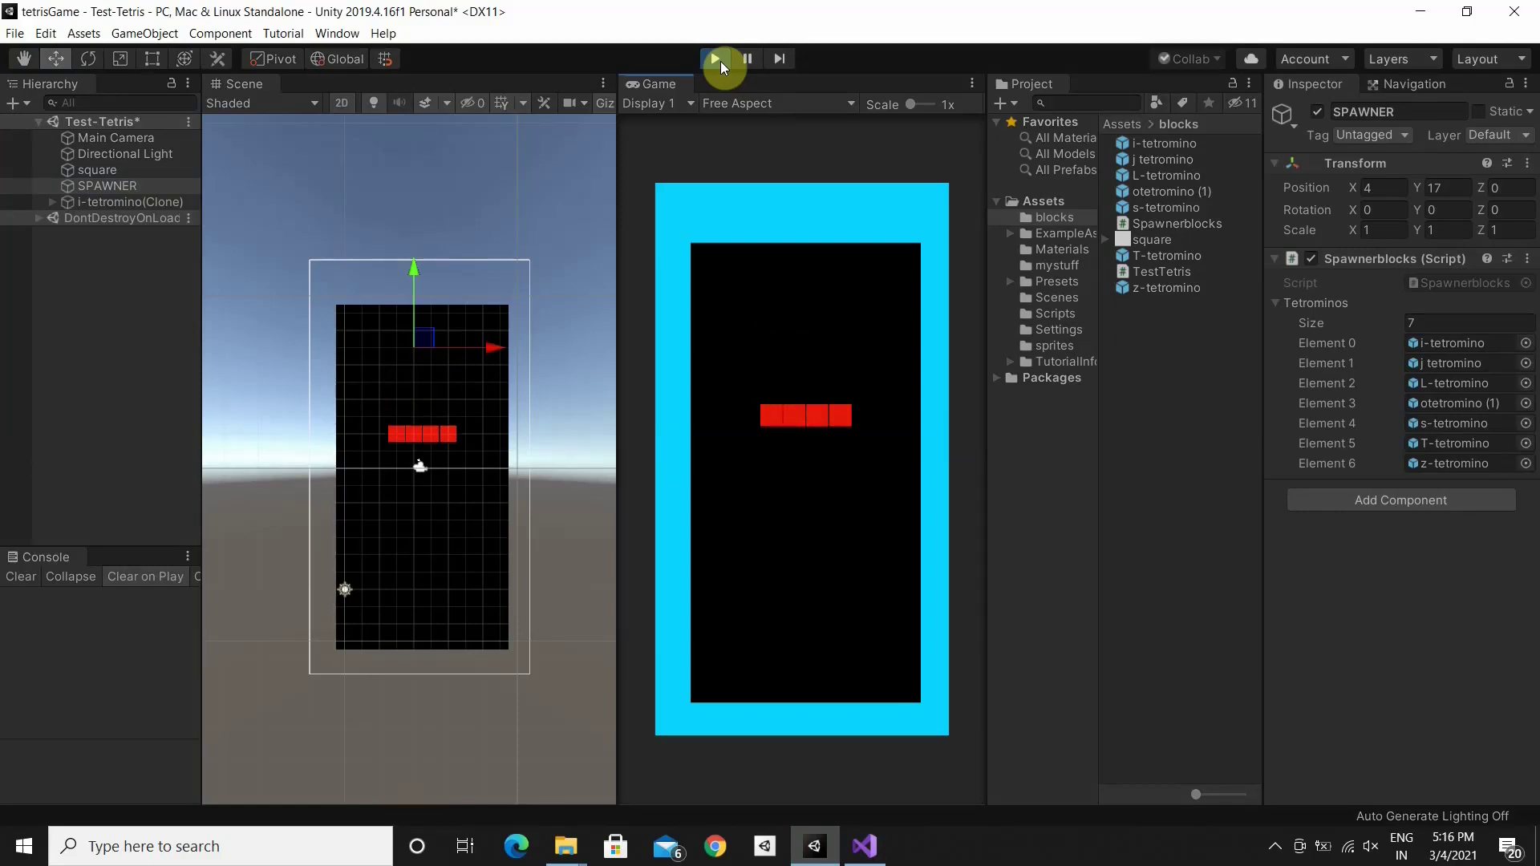
pyautogui.press('Left')
pyautogui.press('Left')
pyautogui.press('Left')
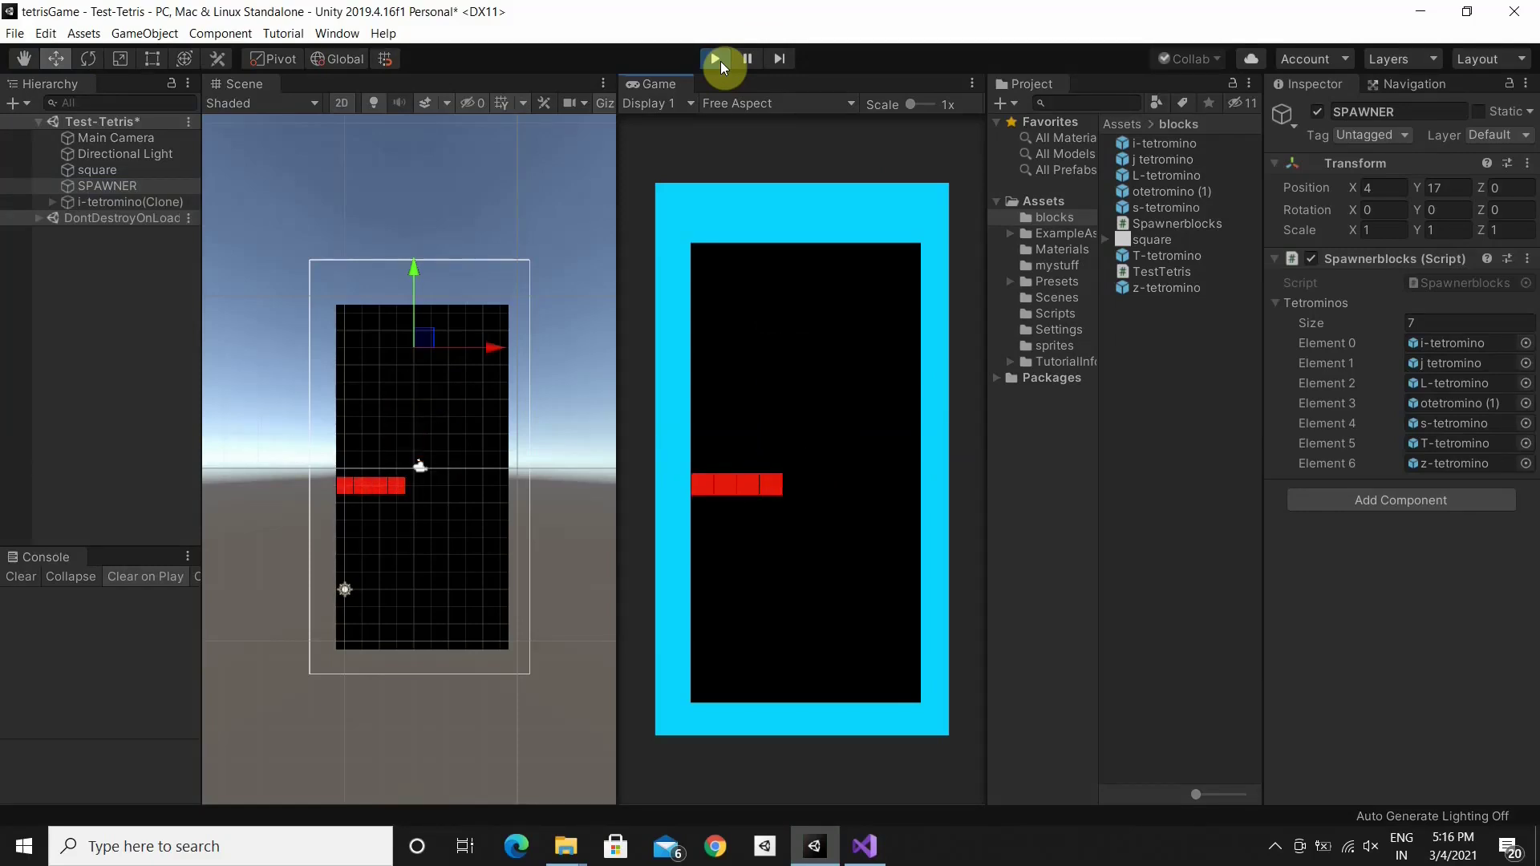
pyautogui.press('Right')
pyautogui.press('Right')
pyautogui.press('Right')
pyautogui.press('Right')
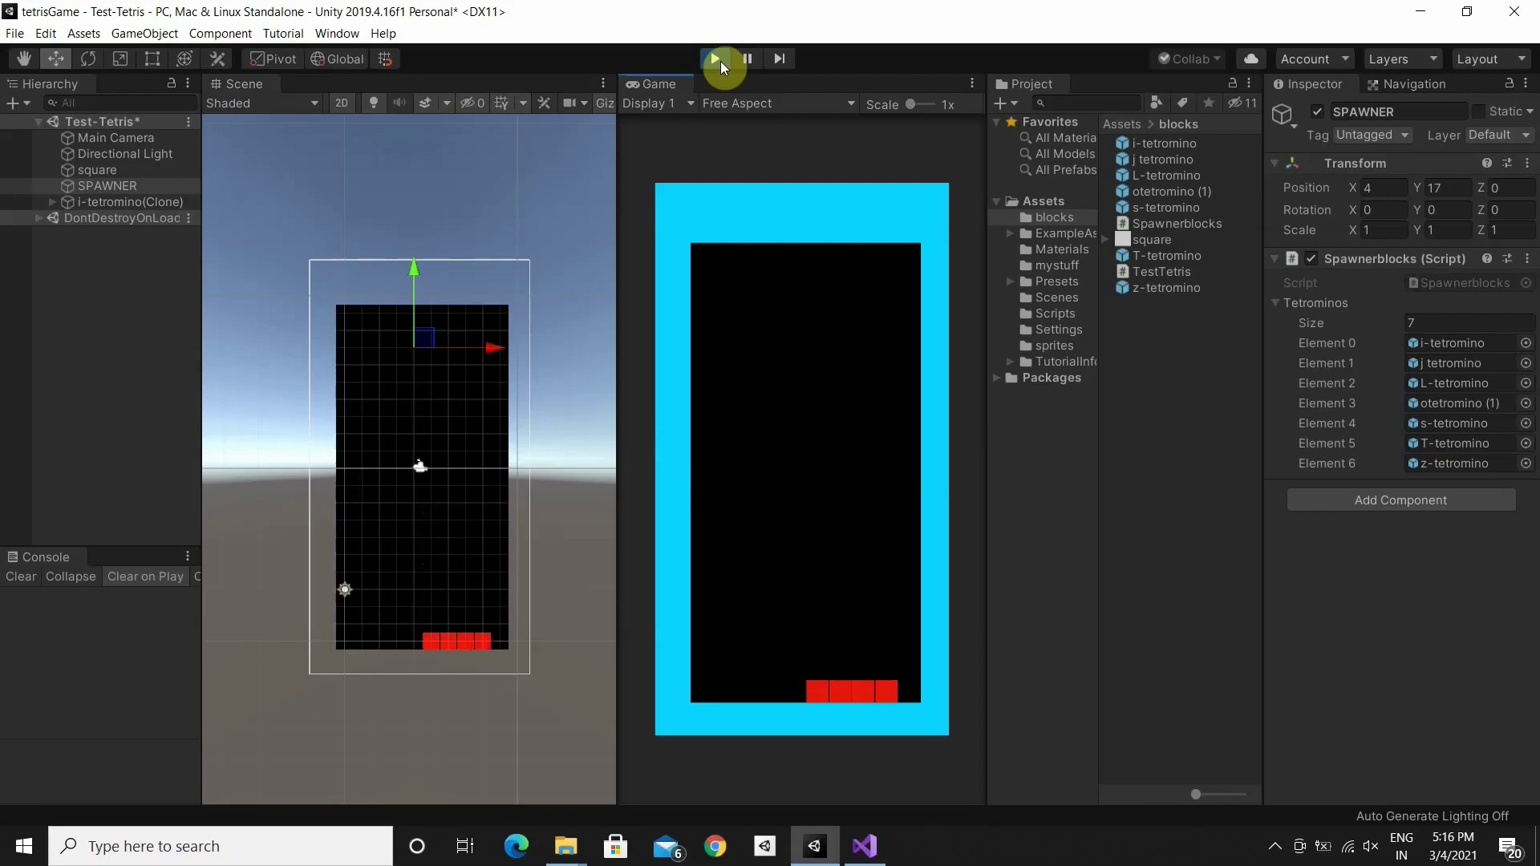
pyautogui.press('Up')
pyautogui.press('Right')
pyautogui.press('Down')
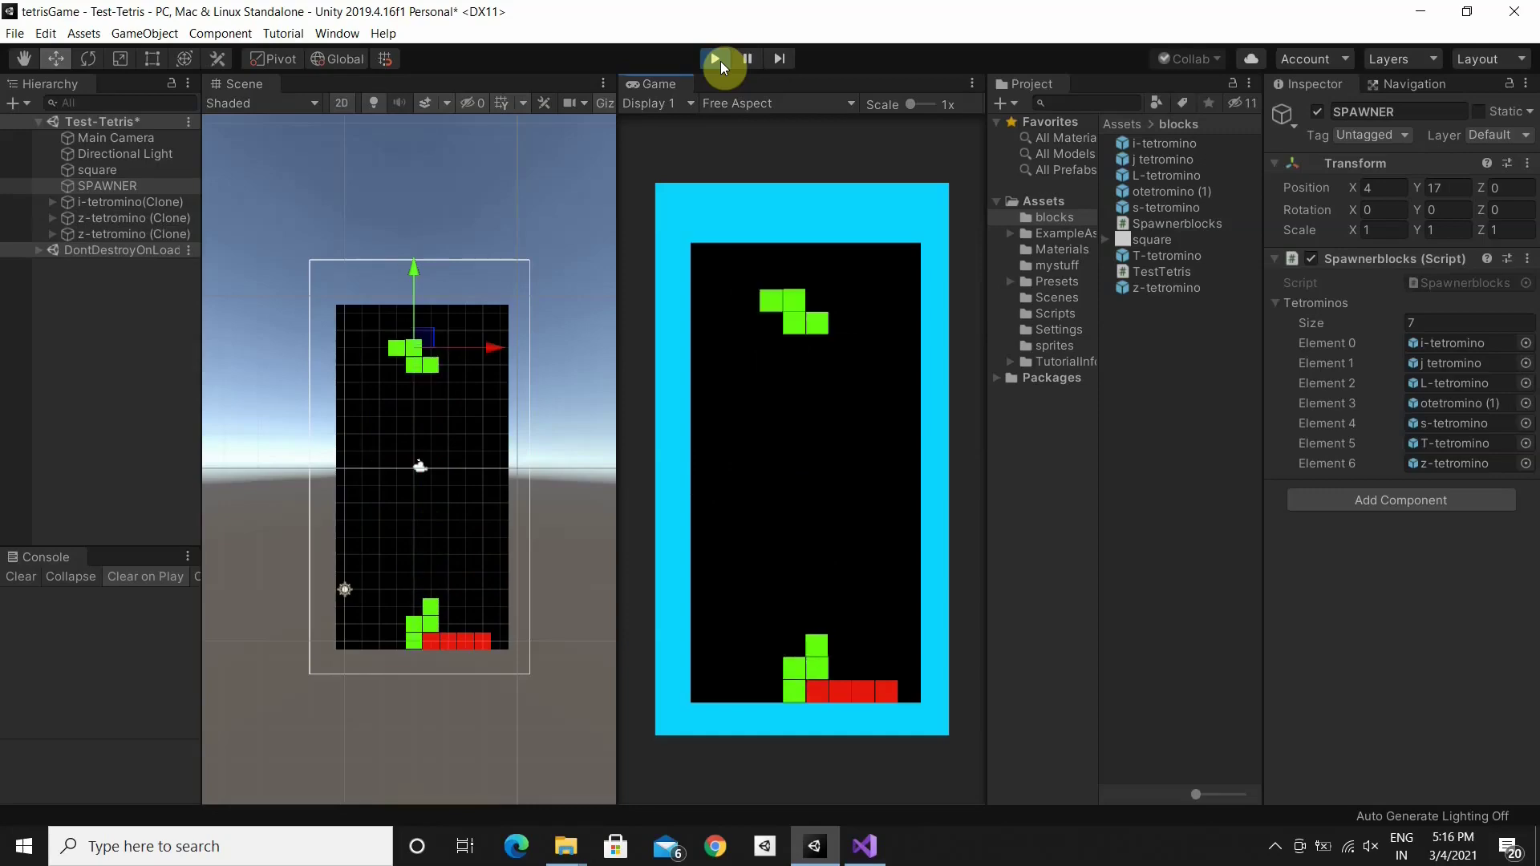
# Move the next Z, I and L pieces, then stop the game and return to Visual Studio
pyautogui.press('Left')
pyautogui.press('Left')
pyautogui.press('Left')
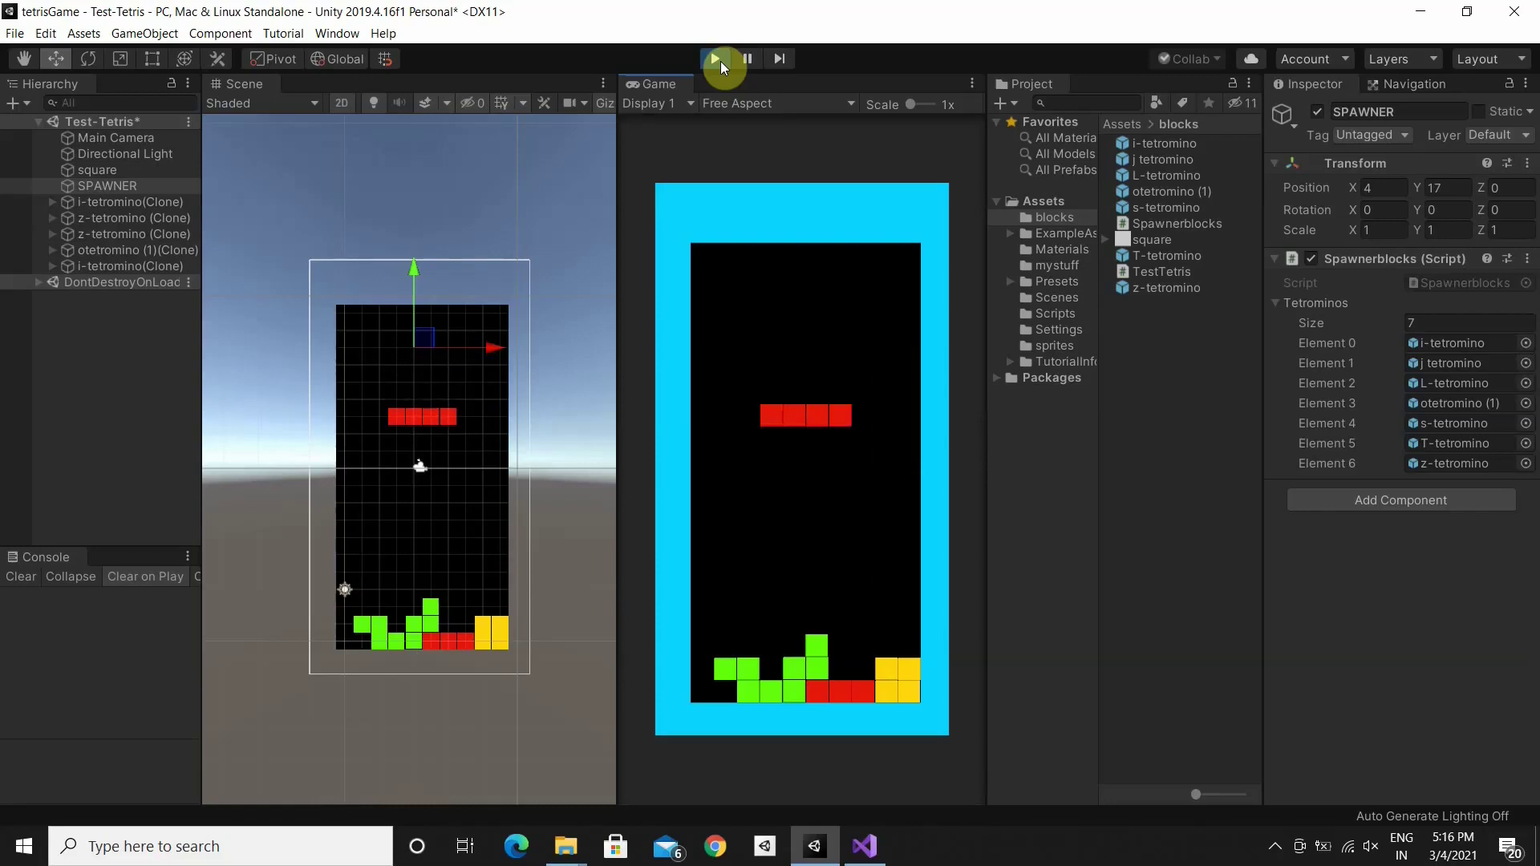
pyautogui.press('Down')
pyautogui.press('Left')
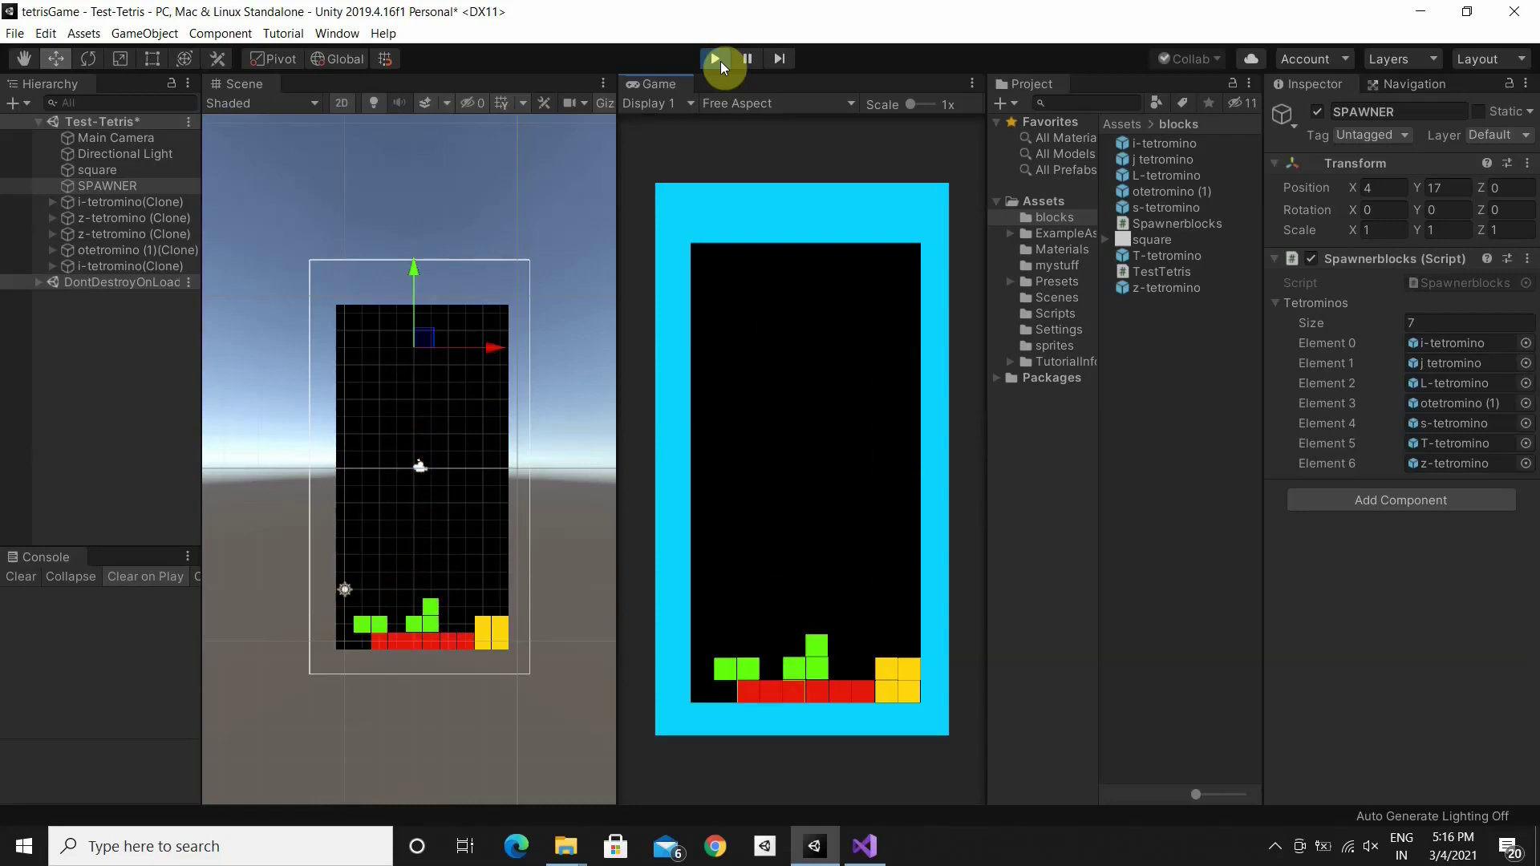
pyautogui.press('Up')
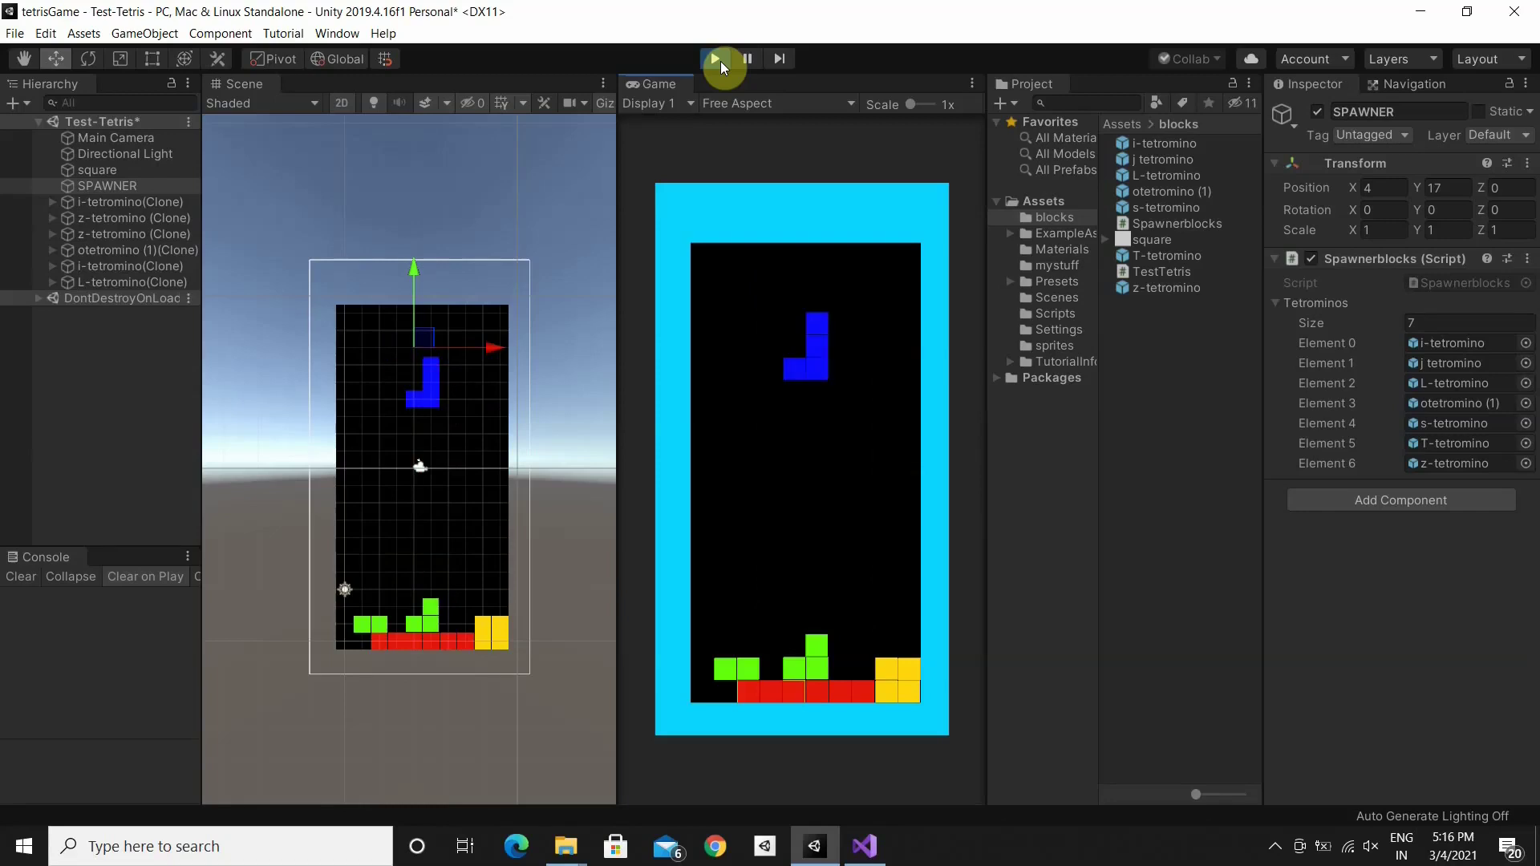
pyautogui.click(720, 61)
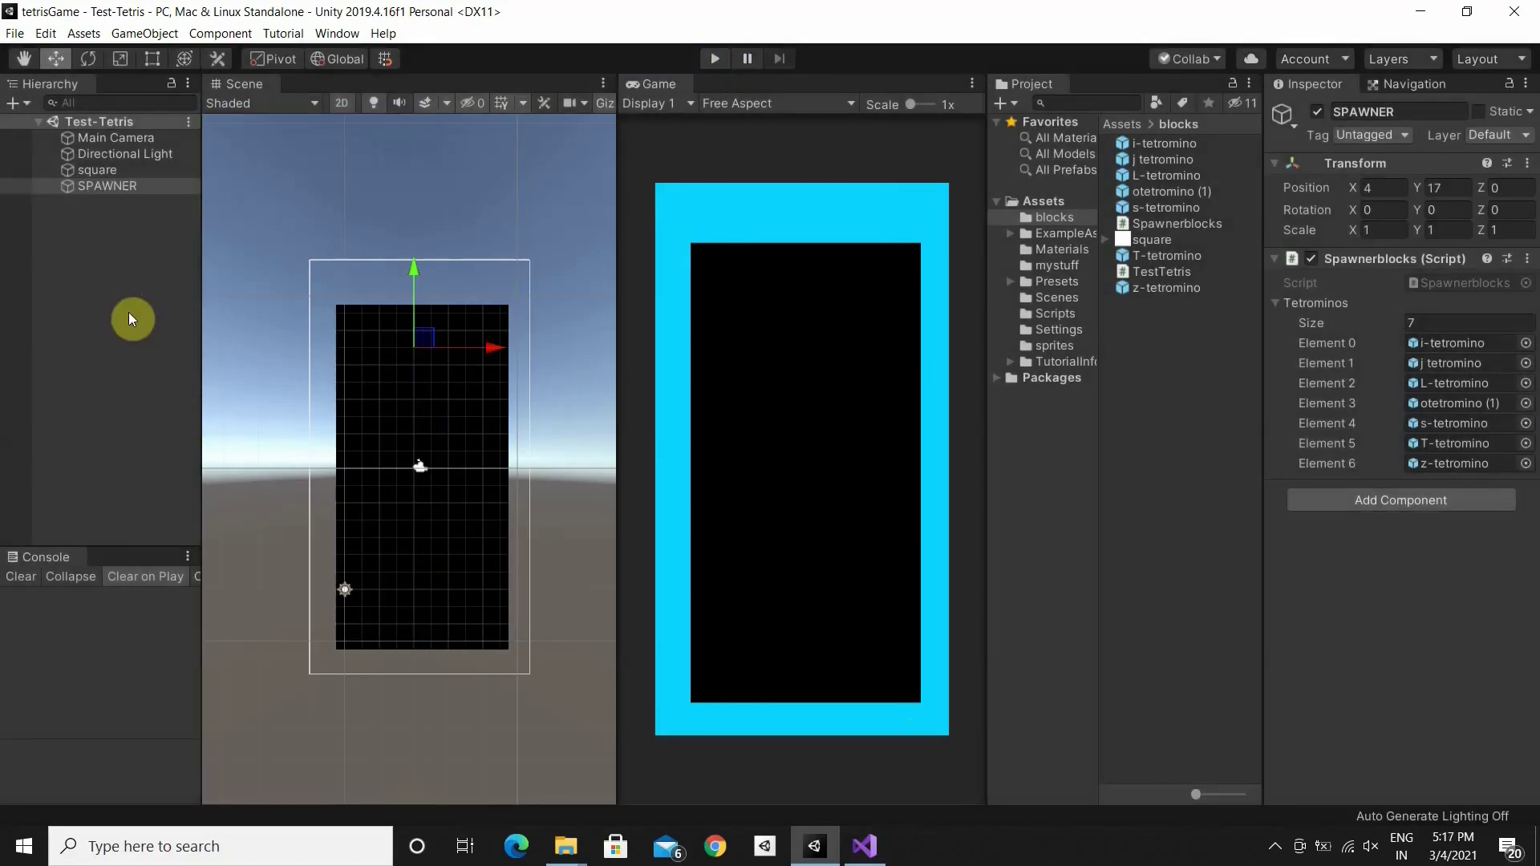
pyautogui.click(865, 846)
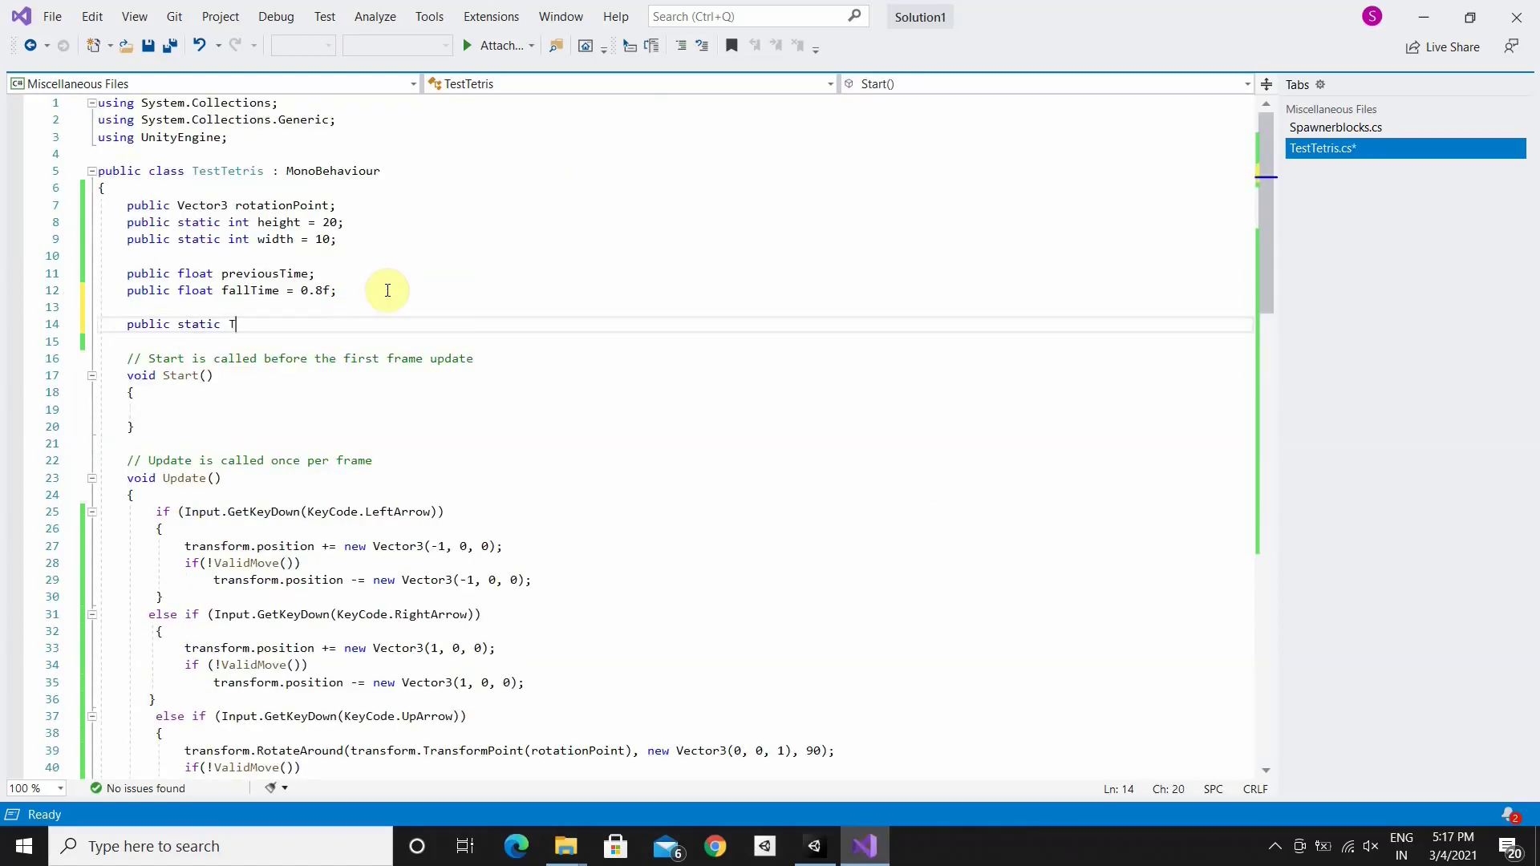
# Declare public static Transform[,] grid = new Transform[width, height]; and save the script
pyautogui.write('Transd')
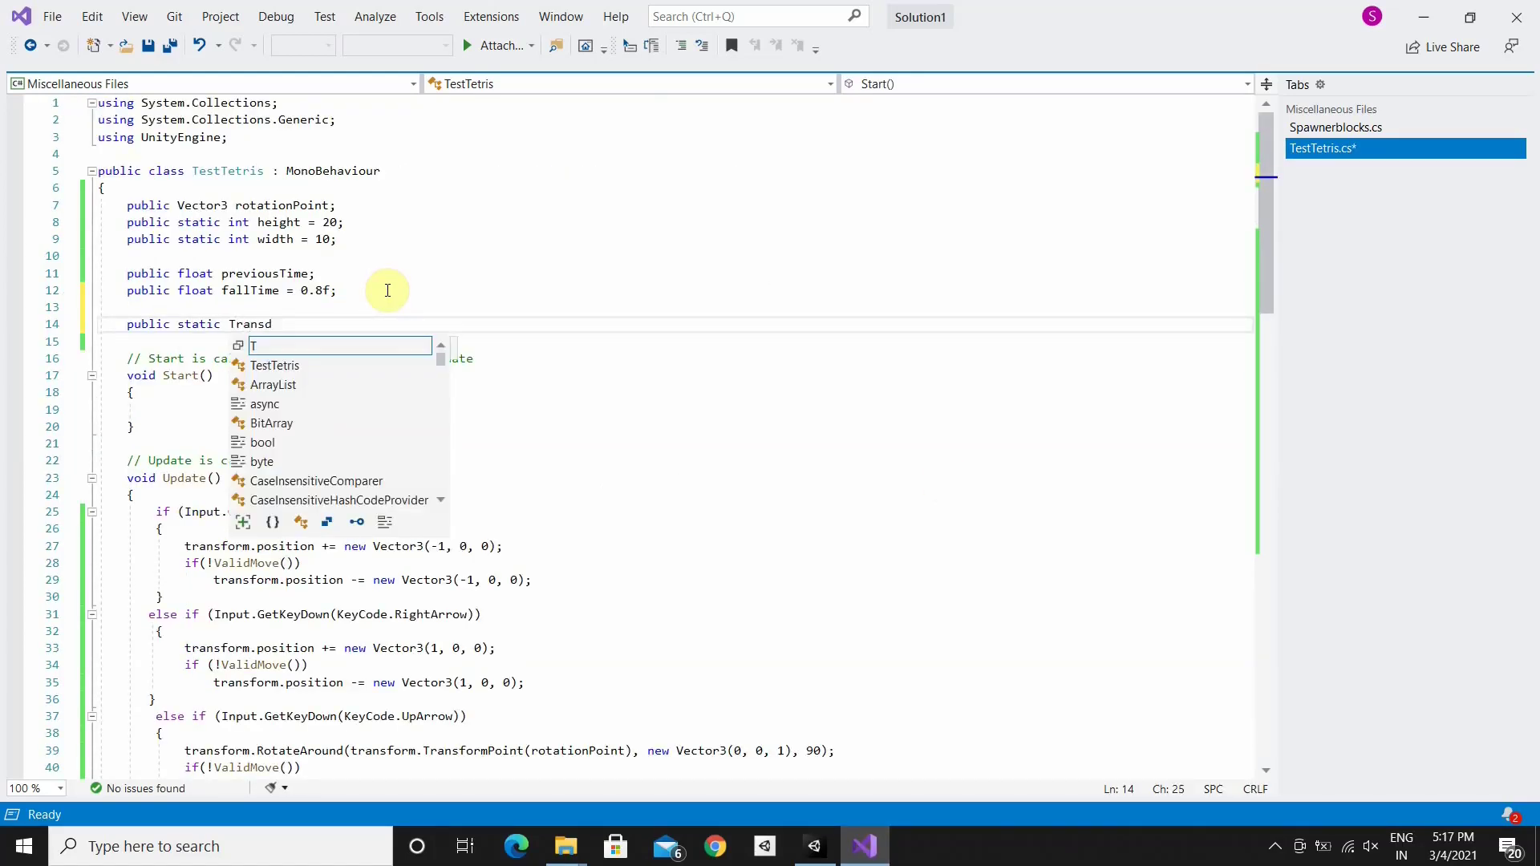
pyautogui.write('f')
pyautogui.write('orm')
pyautogui.write('[, ')
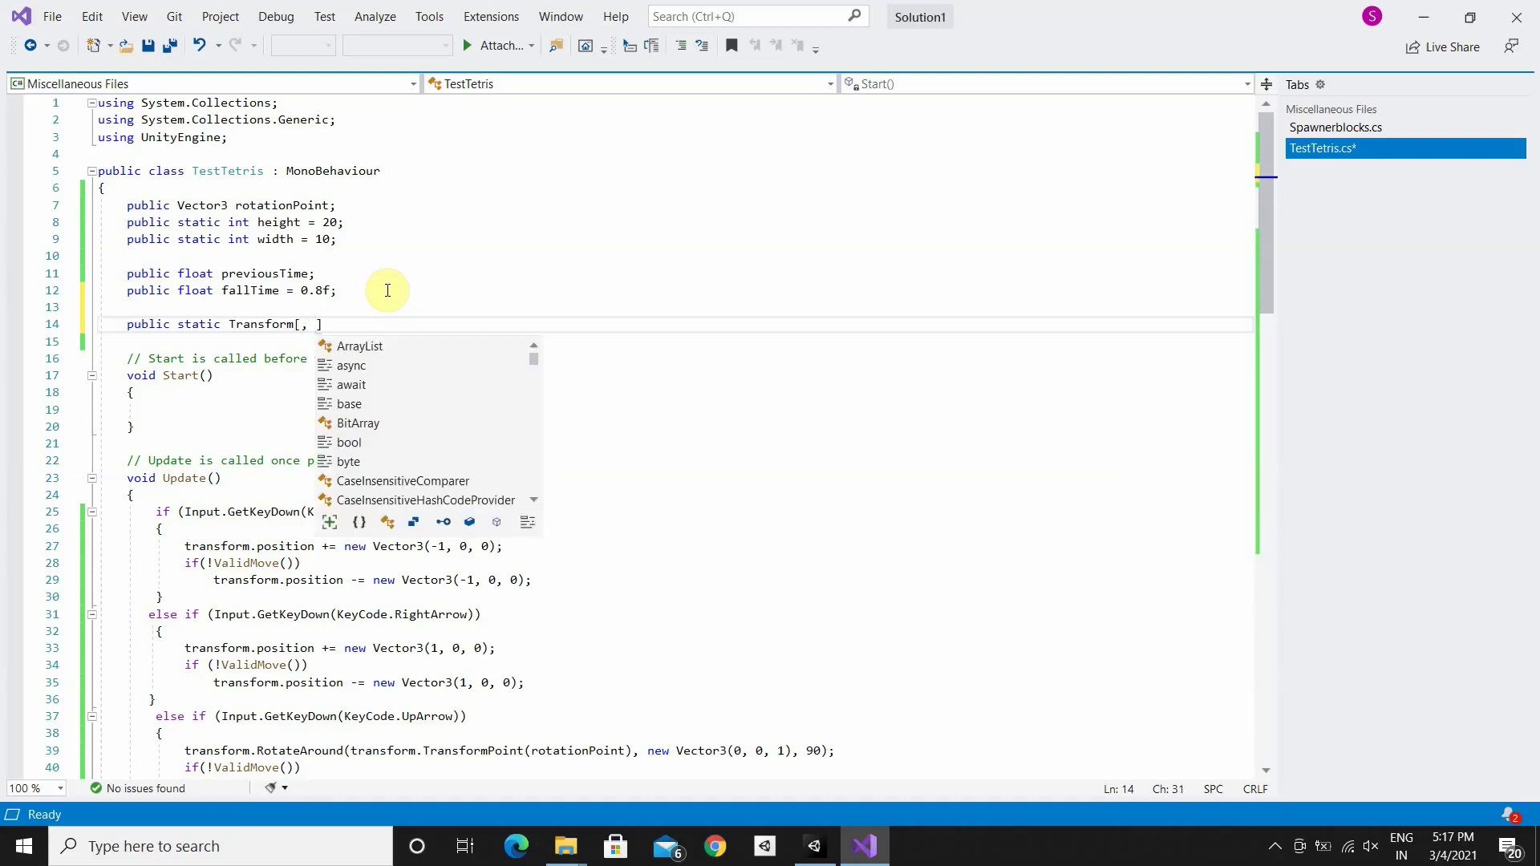
pyautogui.write('] gr')
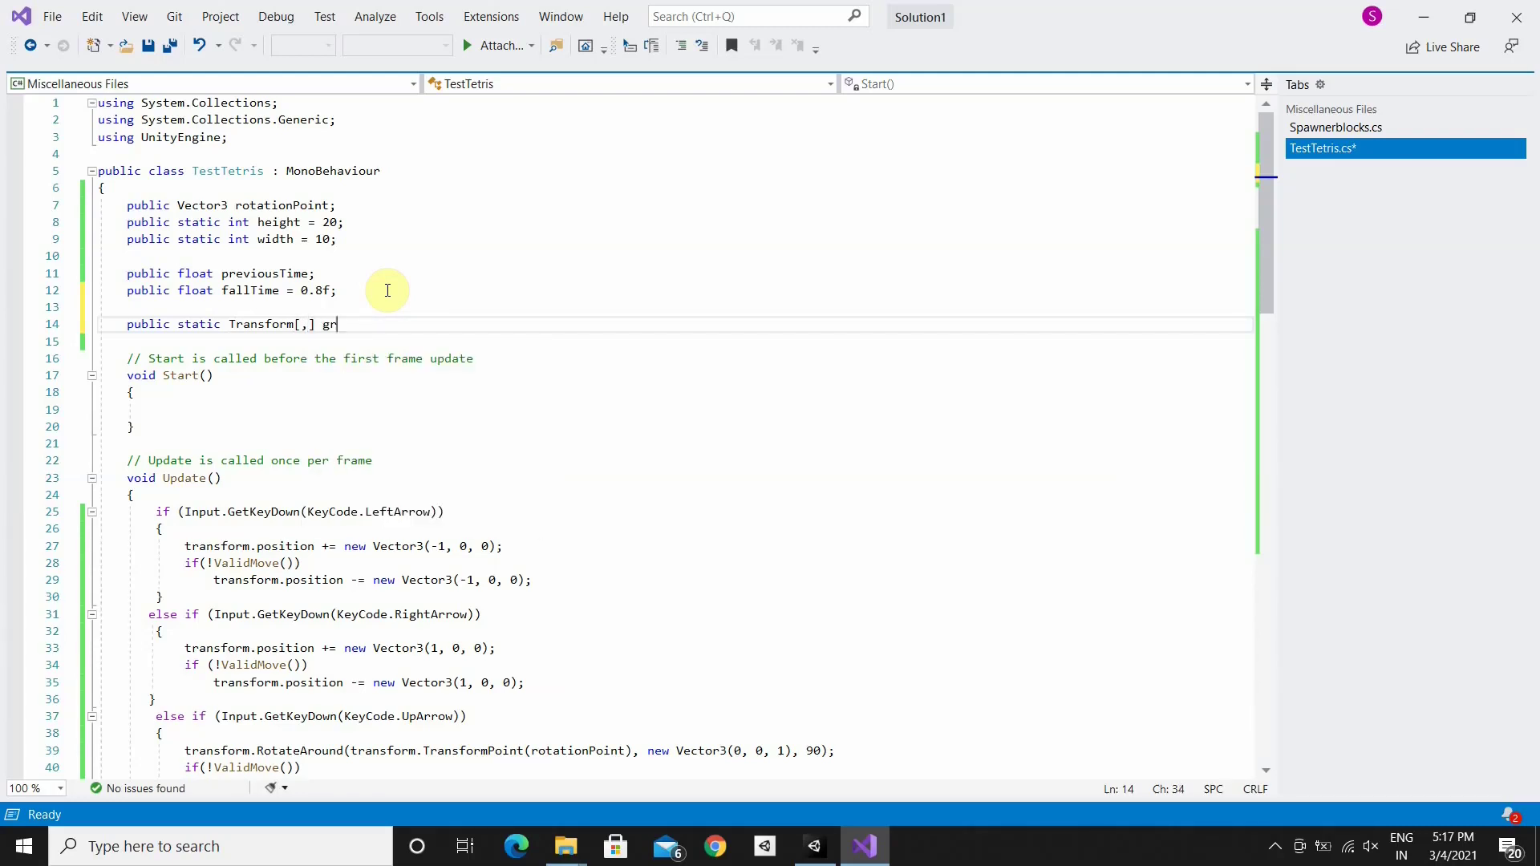
pyautogui.write('id')
pyautogui.write(' = t')
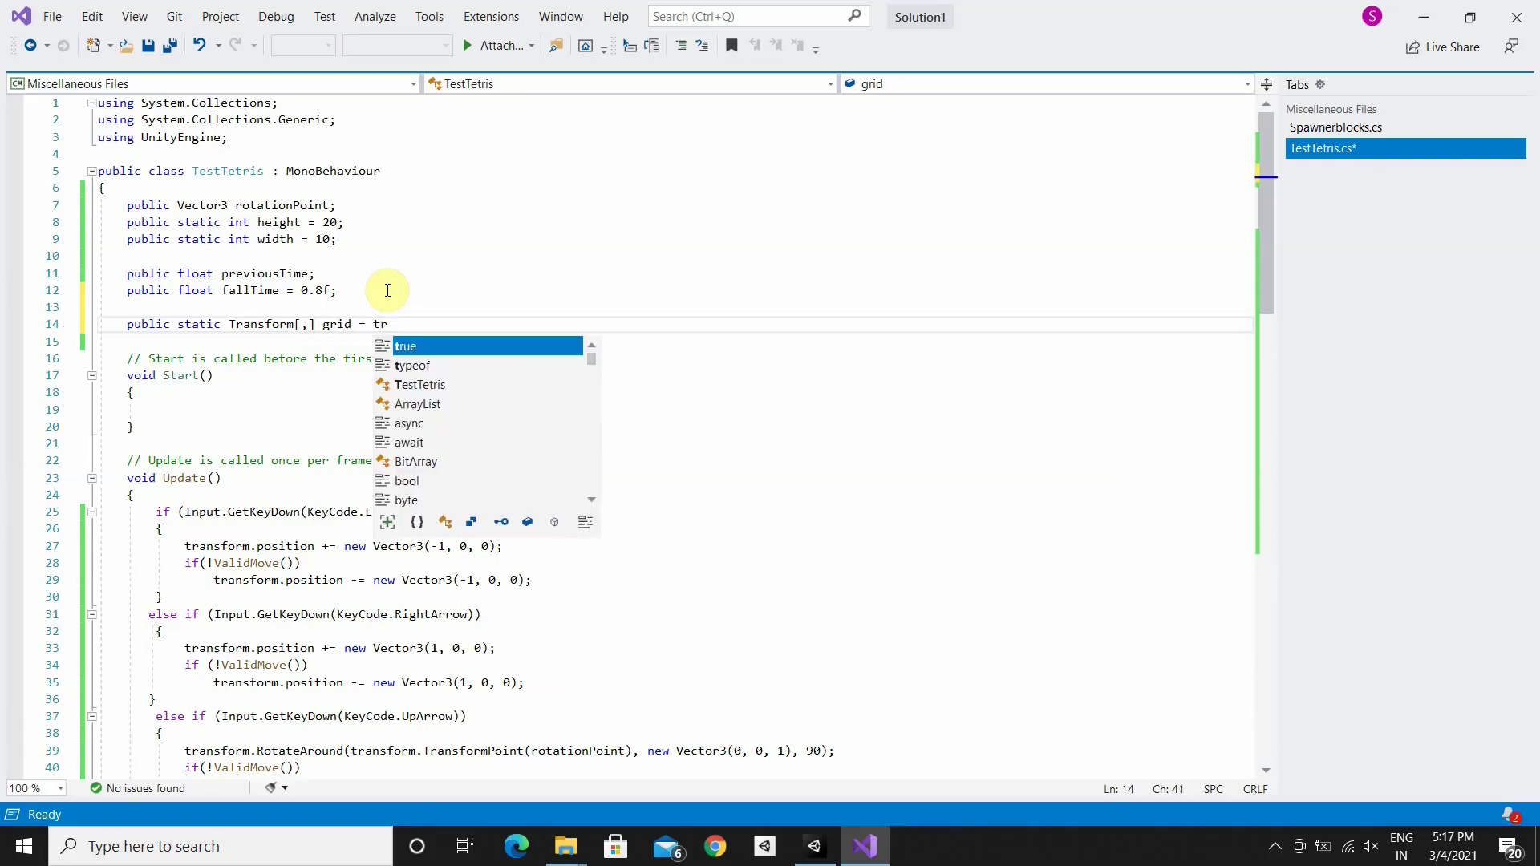
pyautogui.press('BackSpace')
pyautogui.write('new ')
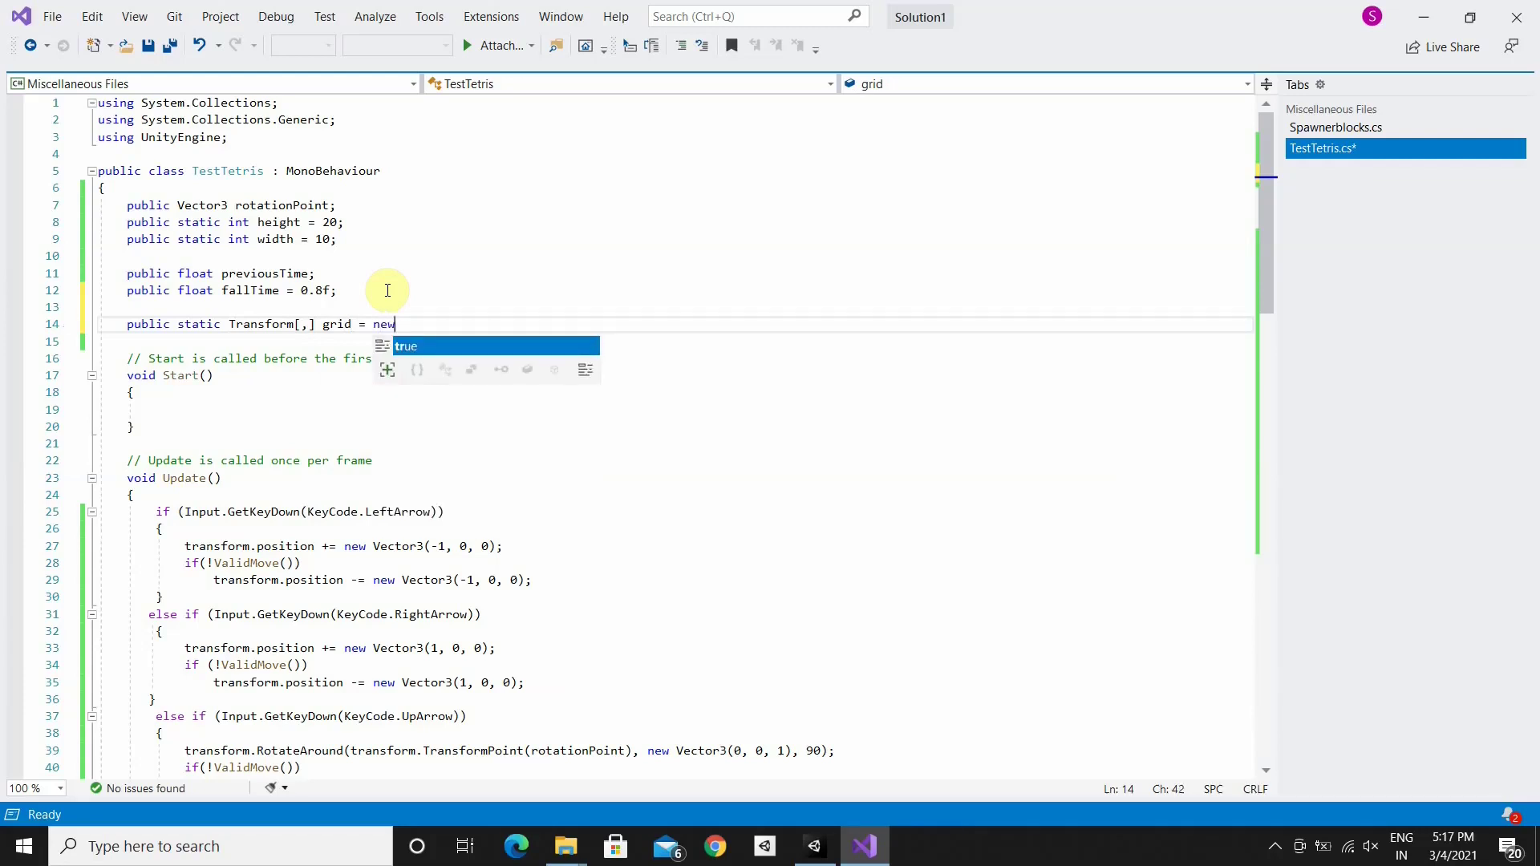
pyautogui.write('Tr')
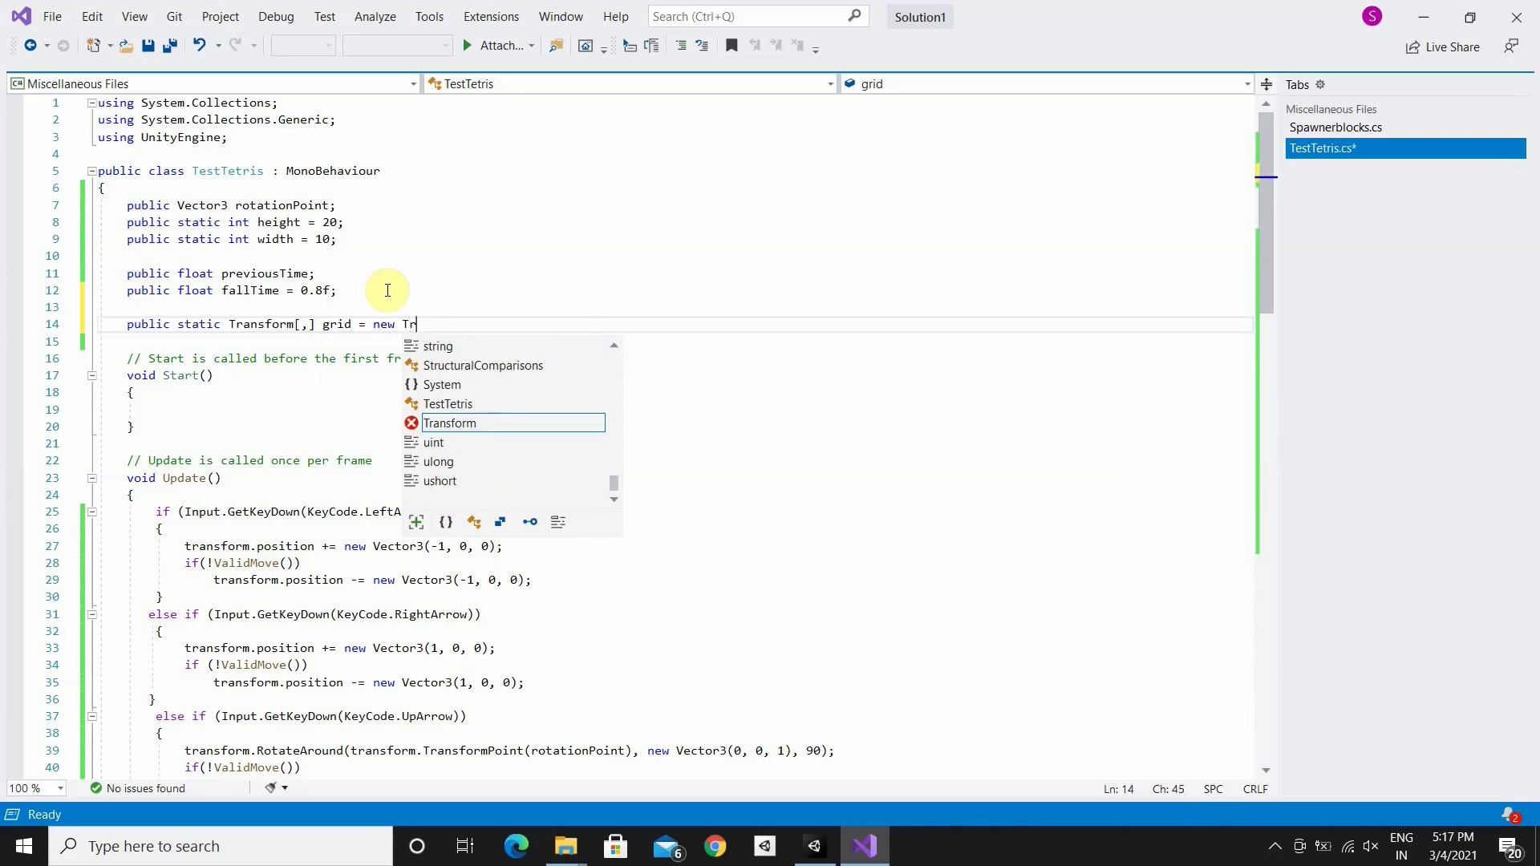
pyautogui.write('an')
pyautogui.press('Tab')
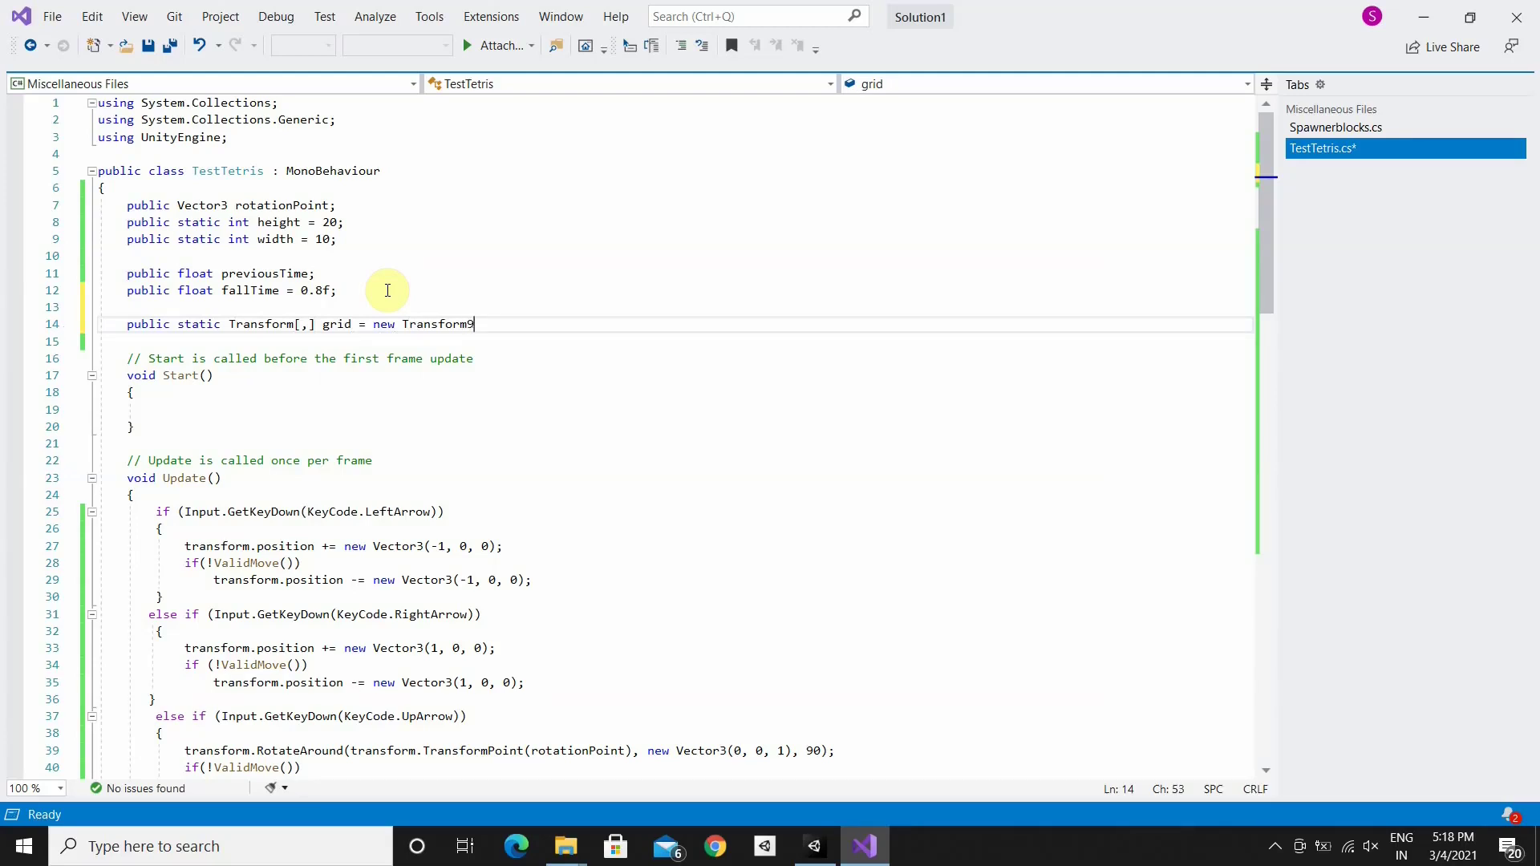
pyautogui.write('[')
pyautogui.write('widt')
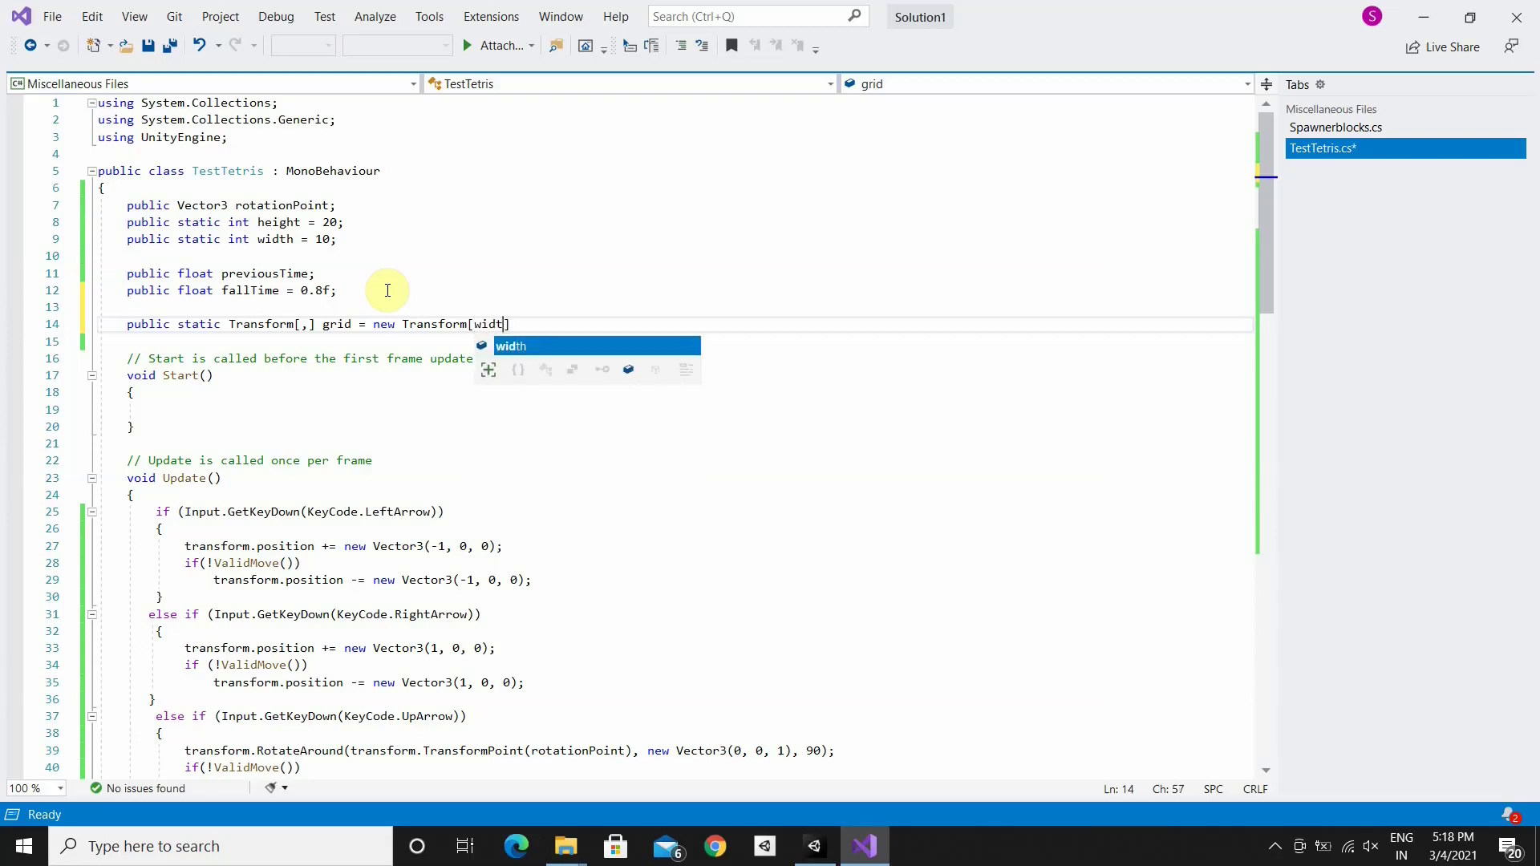
pyautogui.write('h, ')
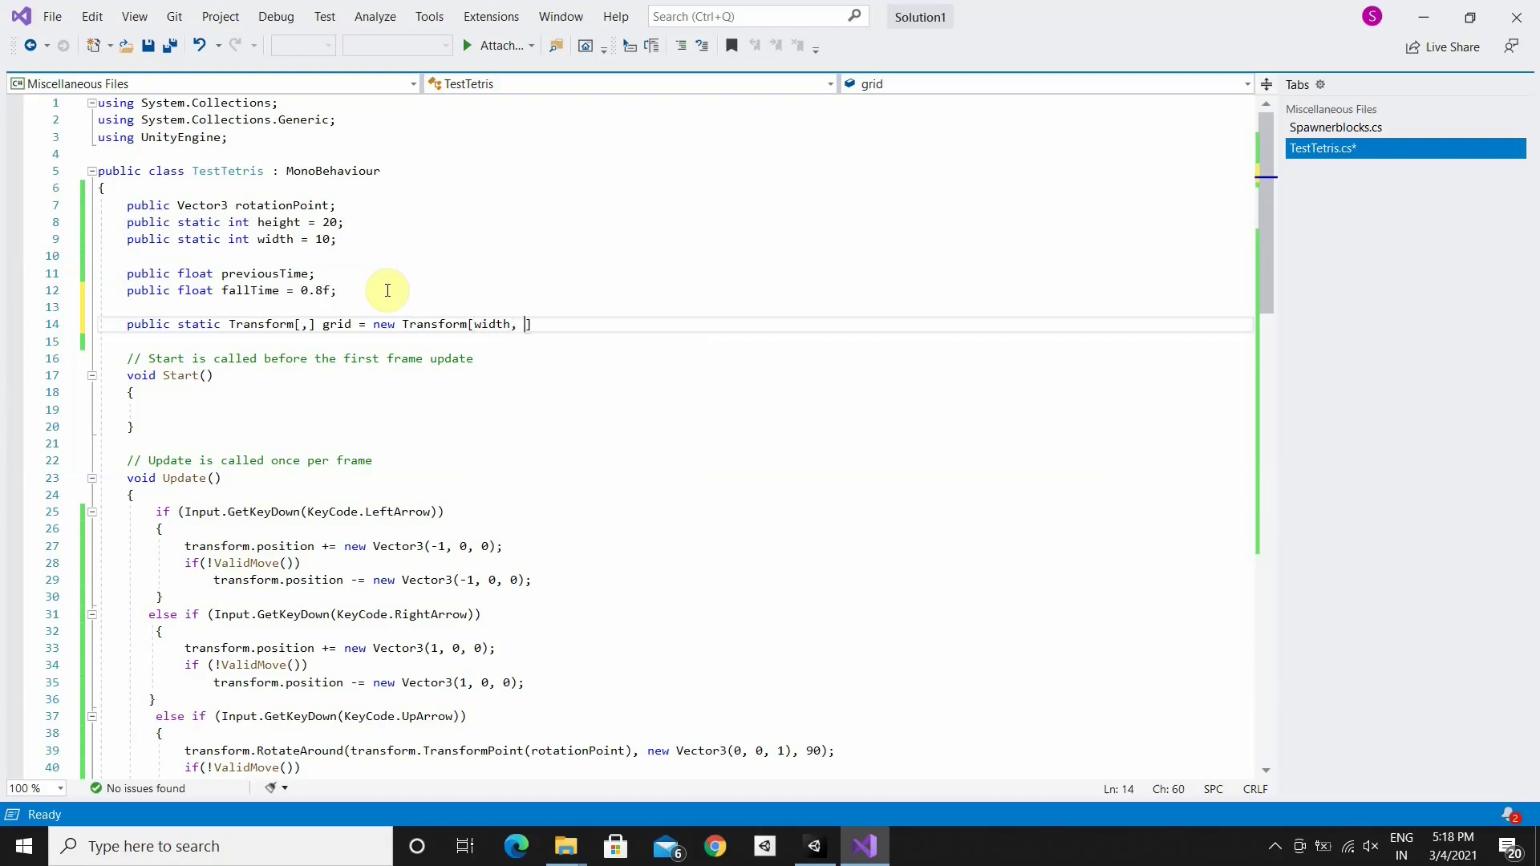
pyautogui.write('hei')
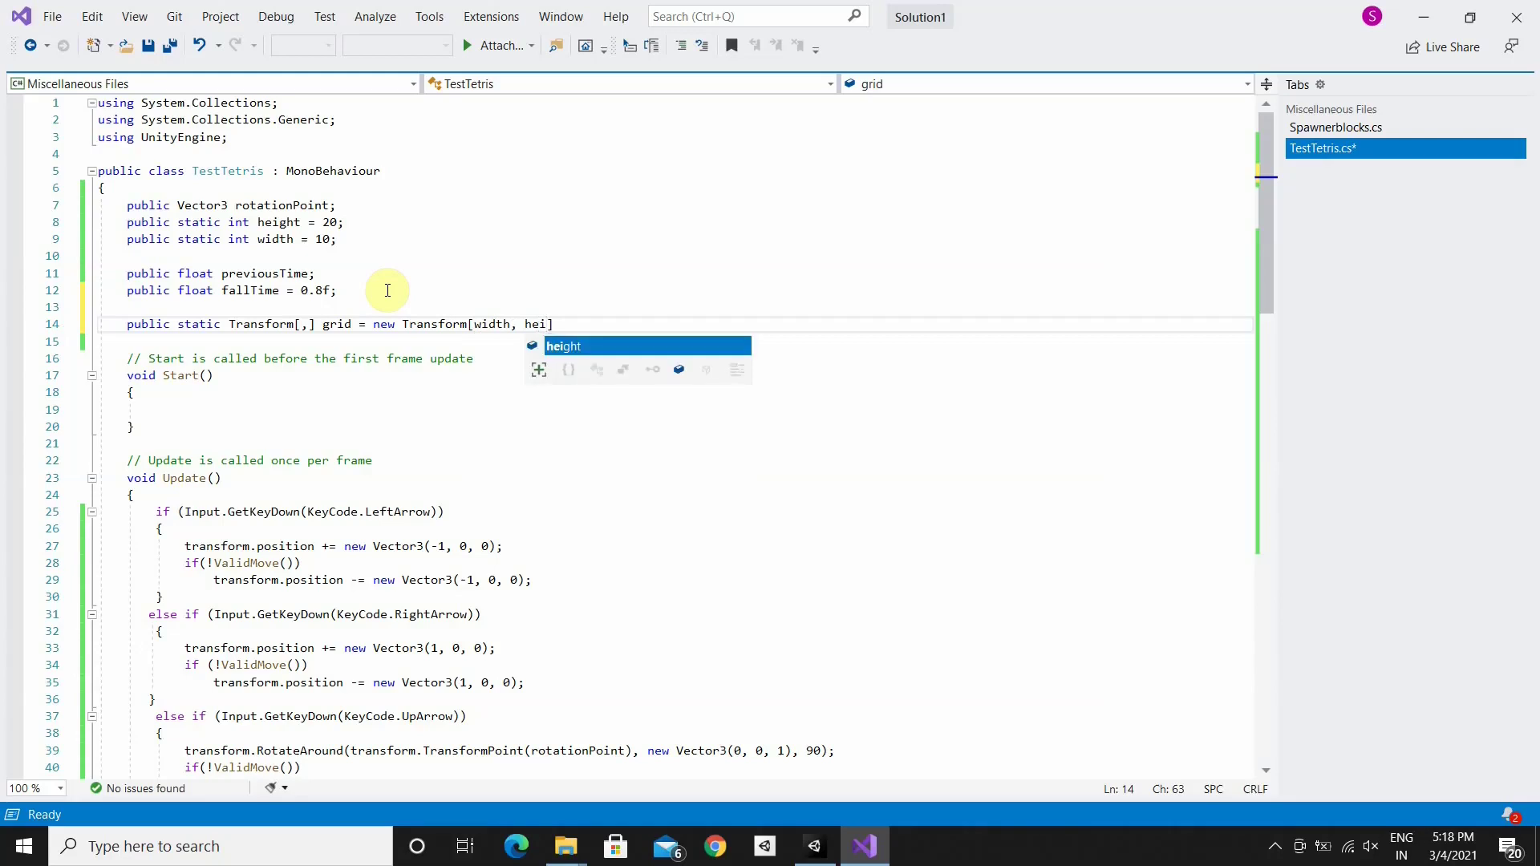
pyautogui.press('Tab')
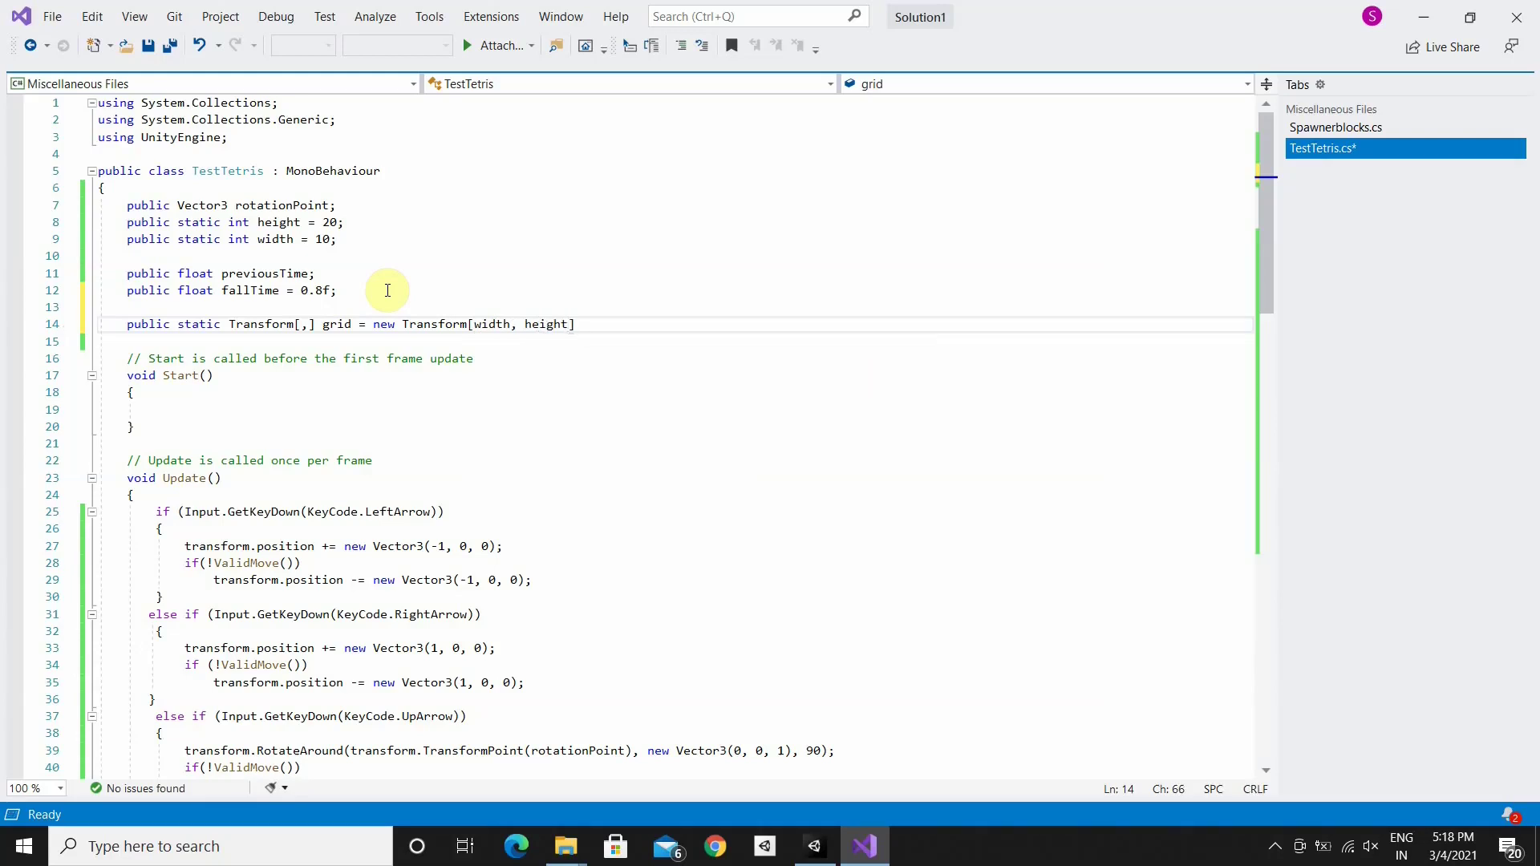
pyautogui.write('];')
pyautogui.hotkey('ctrl', 's')
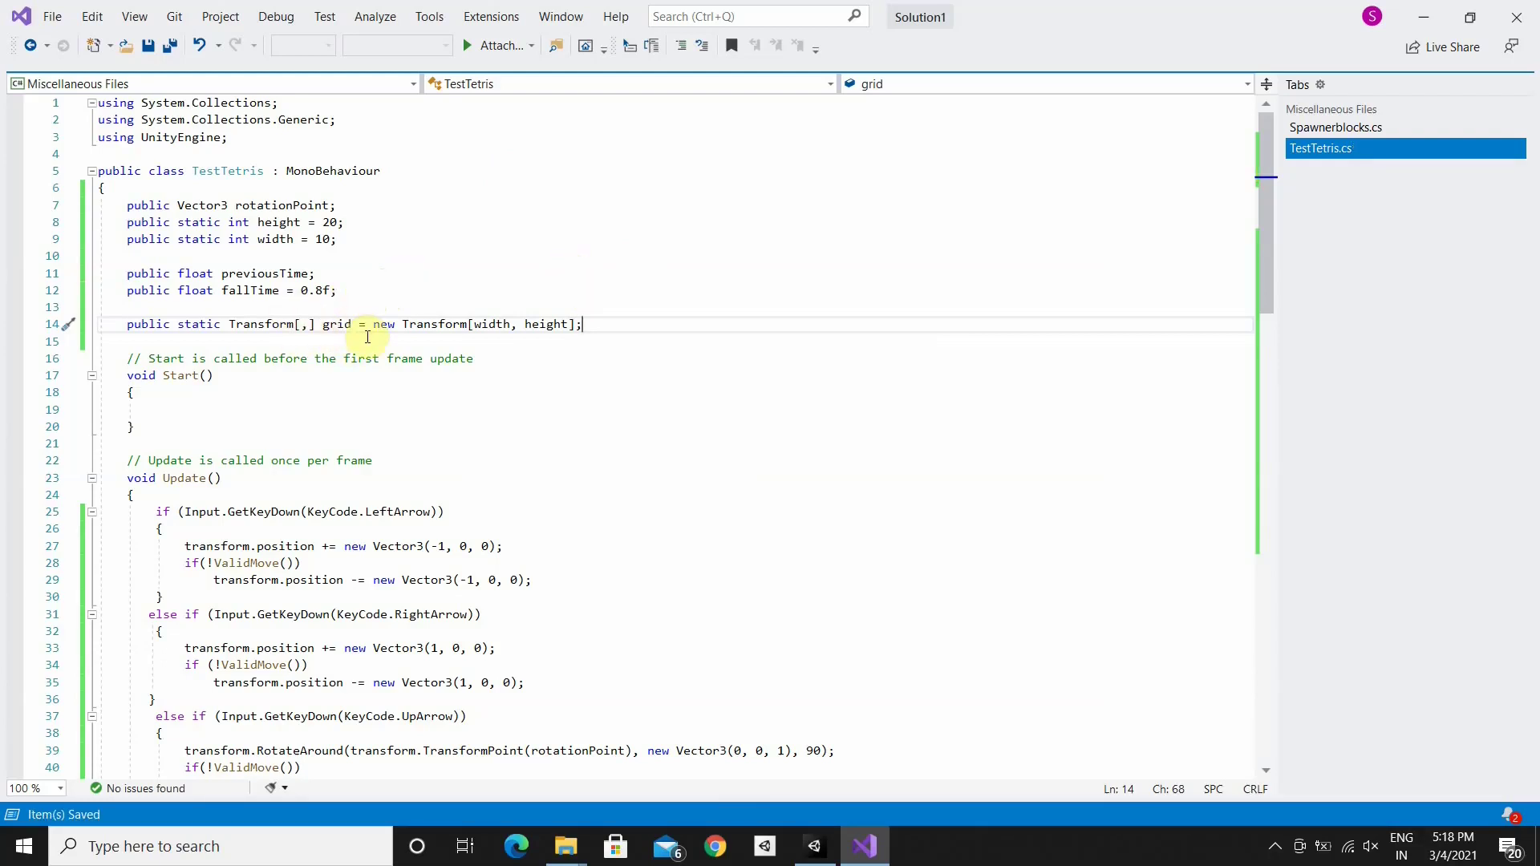
pyautogui.hotkey('ctrl', 'z')
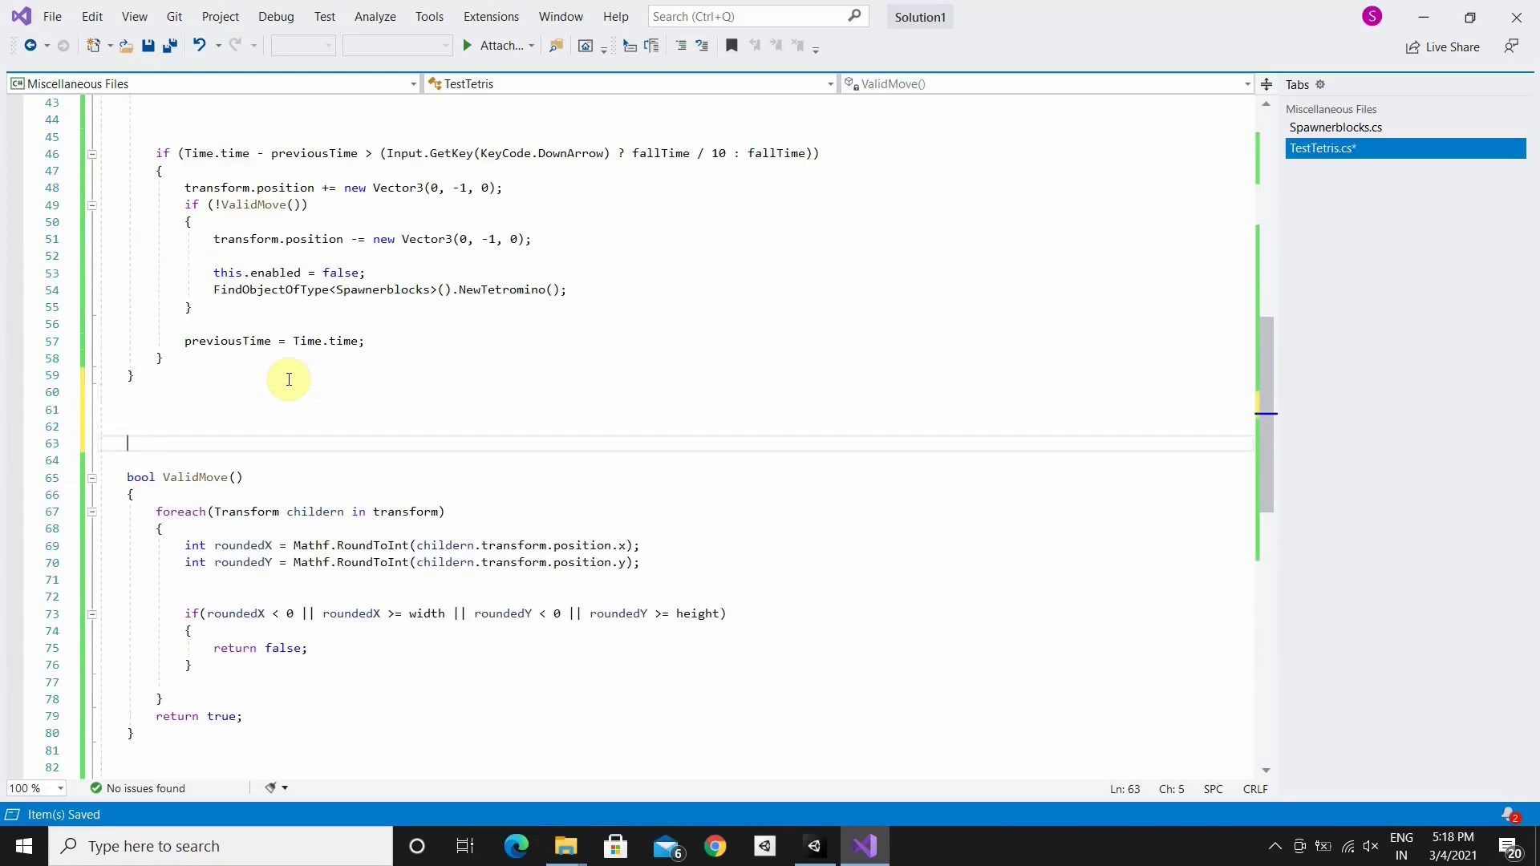
# Create void AddToGrid() and paste ValidMove's foreach rounding loop into it
pyautogui.write('void ')
pyautogui.write('AddToGri')
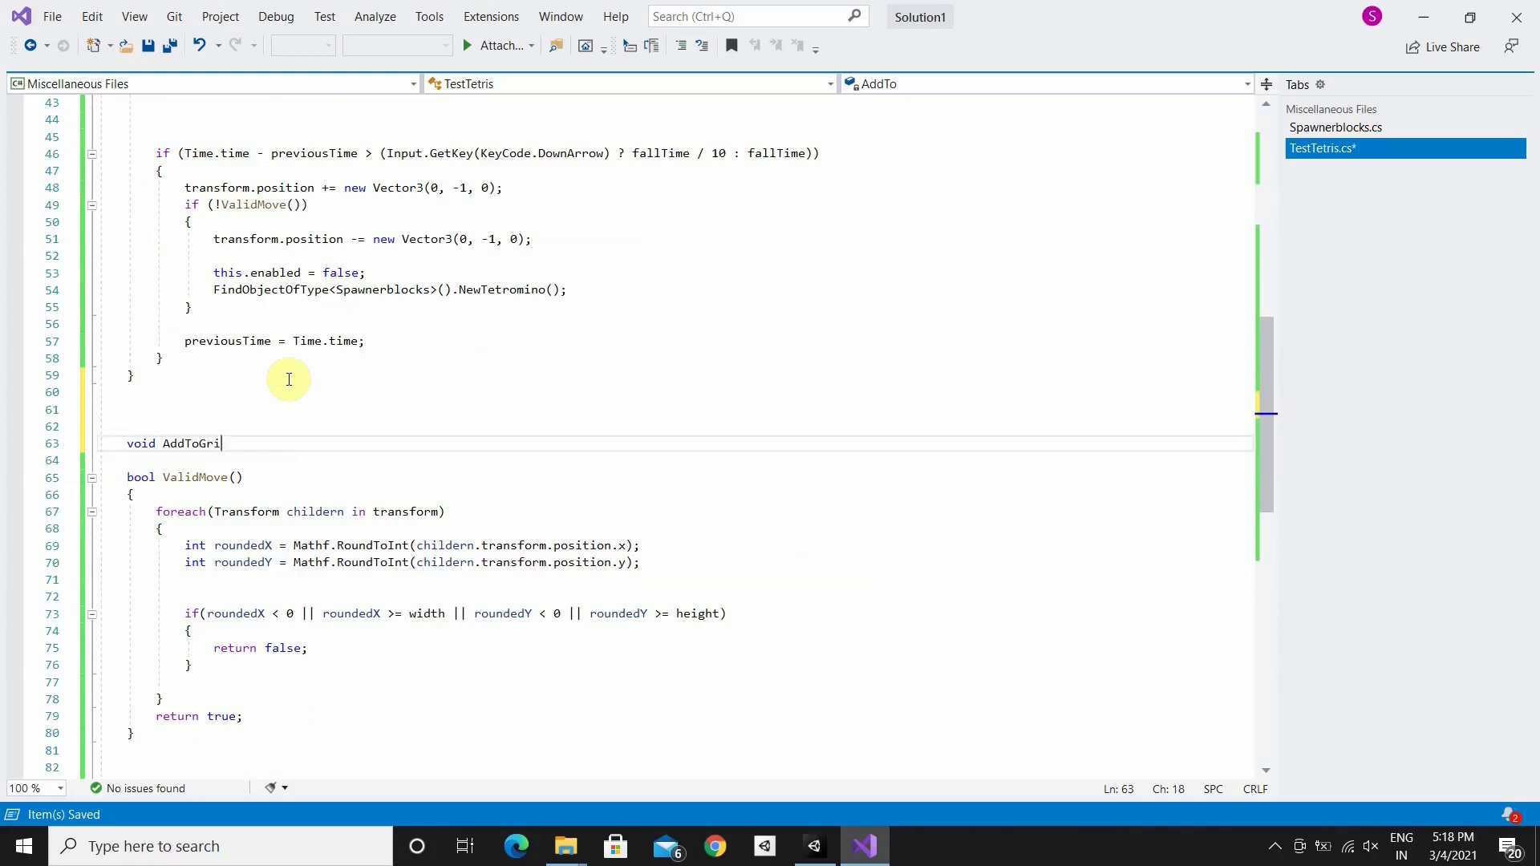
pyautogui.write('d() {')
pyautogui.press('Return')
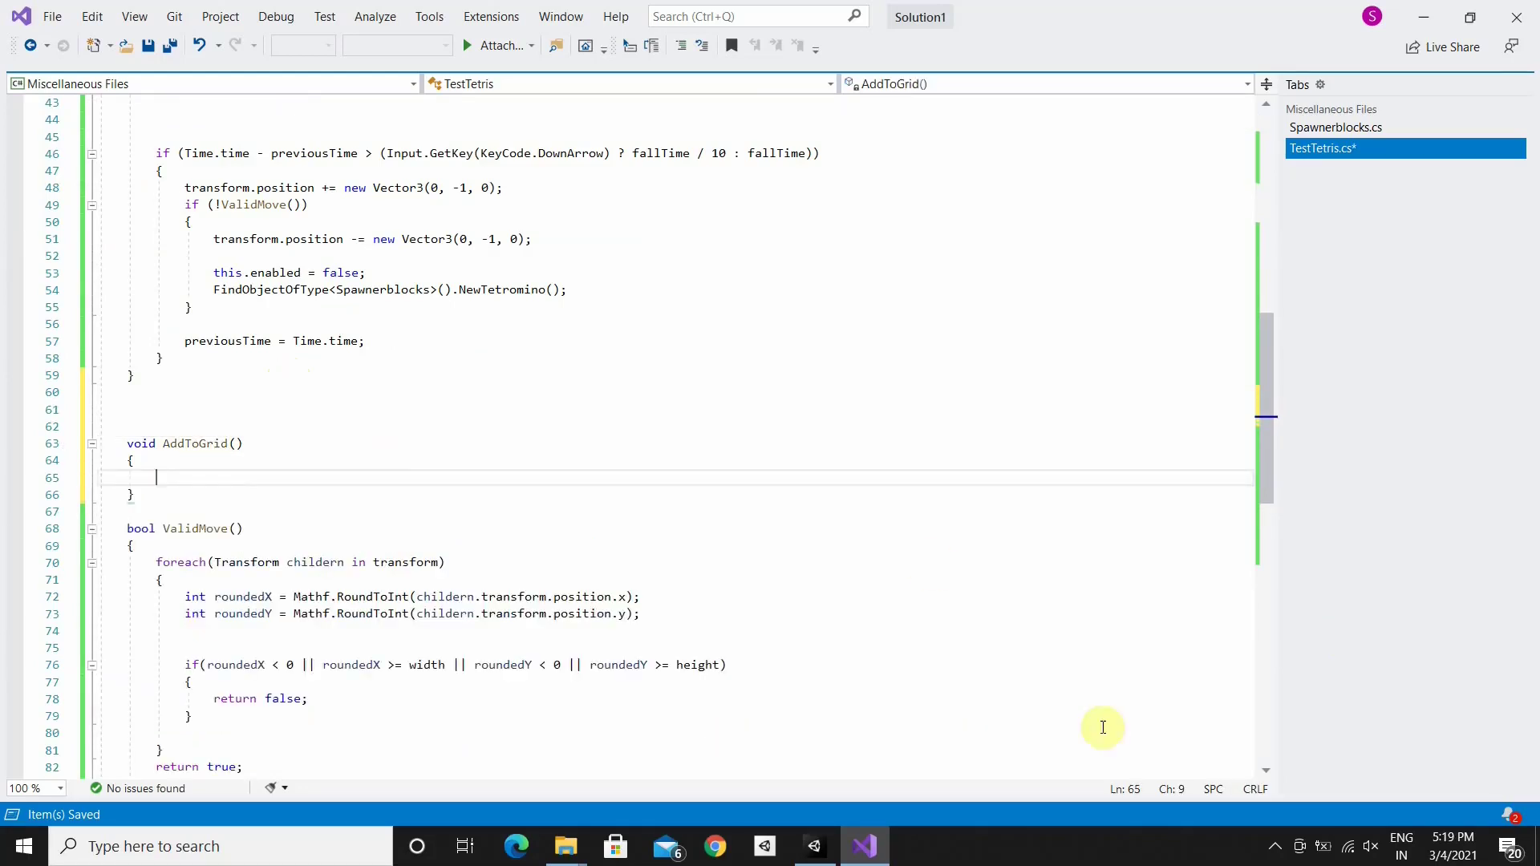
pyautogui.click(154, 563)
pyautogui.keyDown('shift'); pyautogui.moveTo(195, 610); pyautogui.dragTo(643, 611); pyautogui.keyUp('shift')
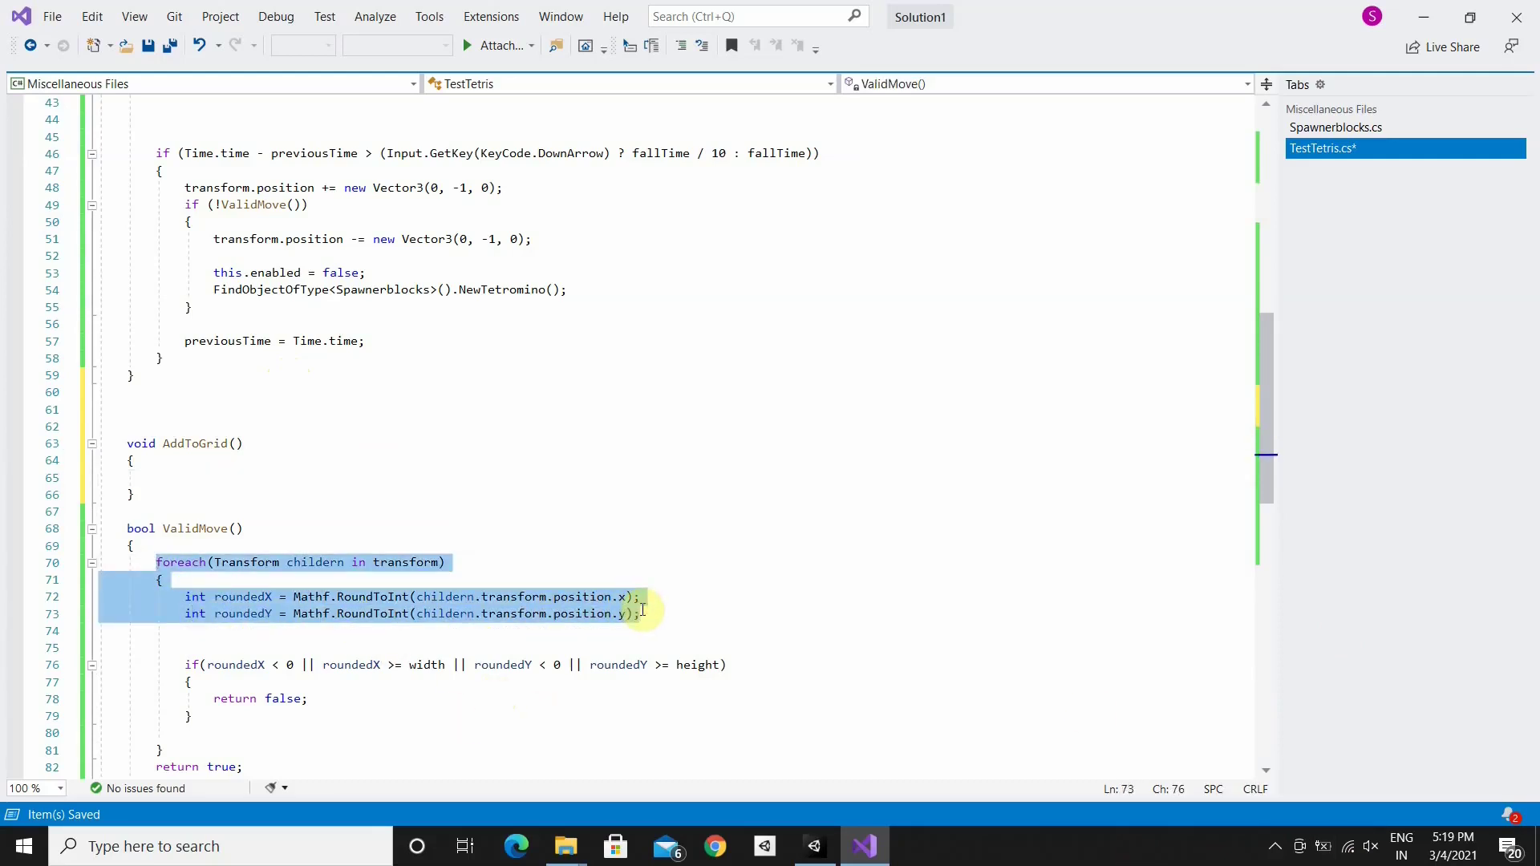
pyautogui.click(220, 474)
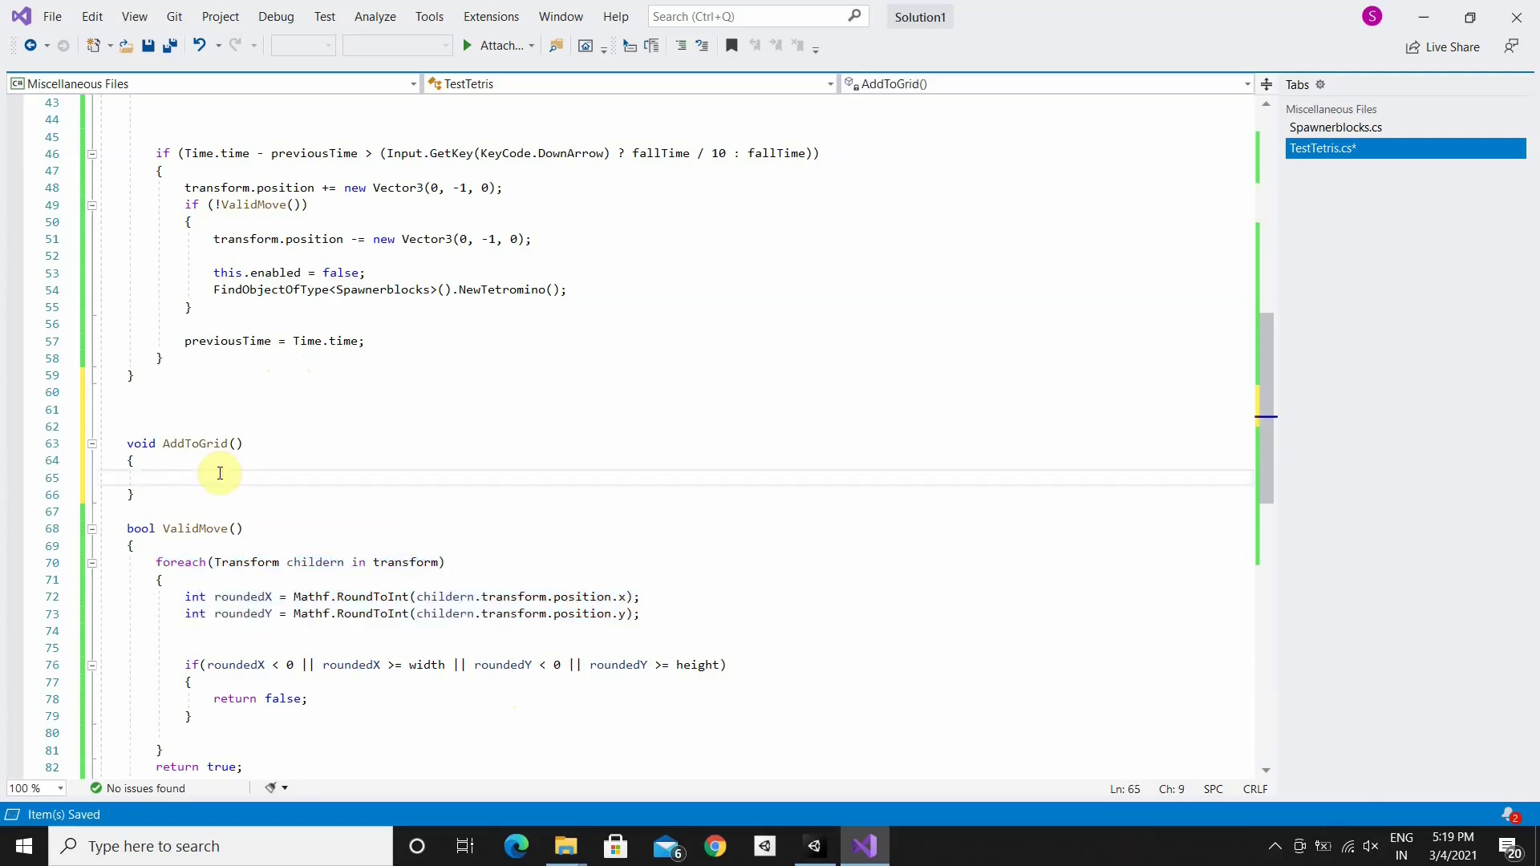
pyautogui.write('foreach (Transform childern in transform)         {             int roundedX = Mathf.RoundToInt(childern.transform.position.x);             int roundedY = Mathf.RoundToInt(childern.transform.position.y);')
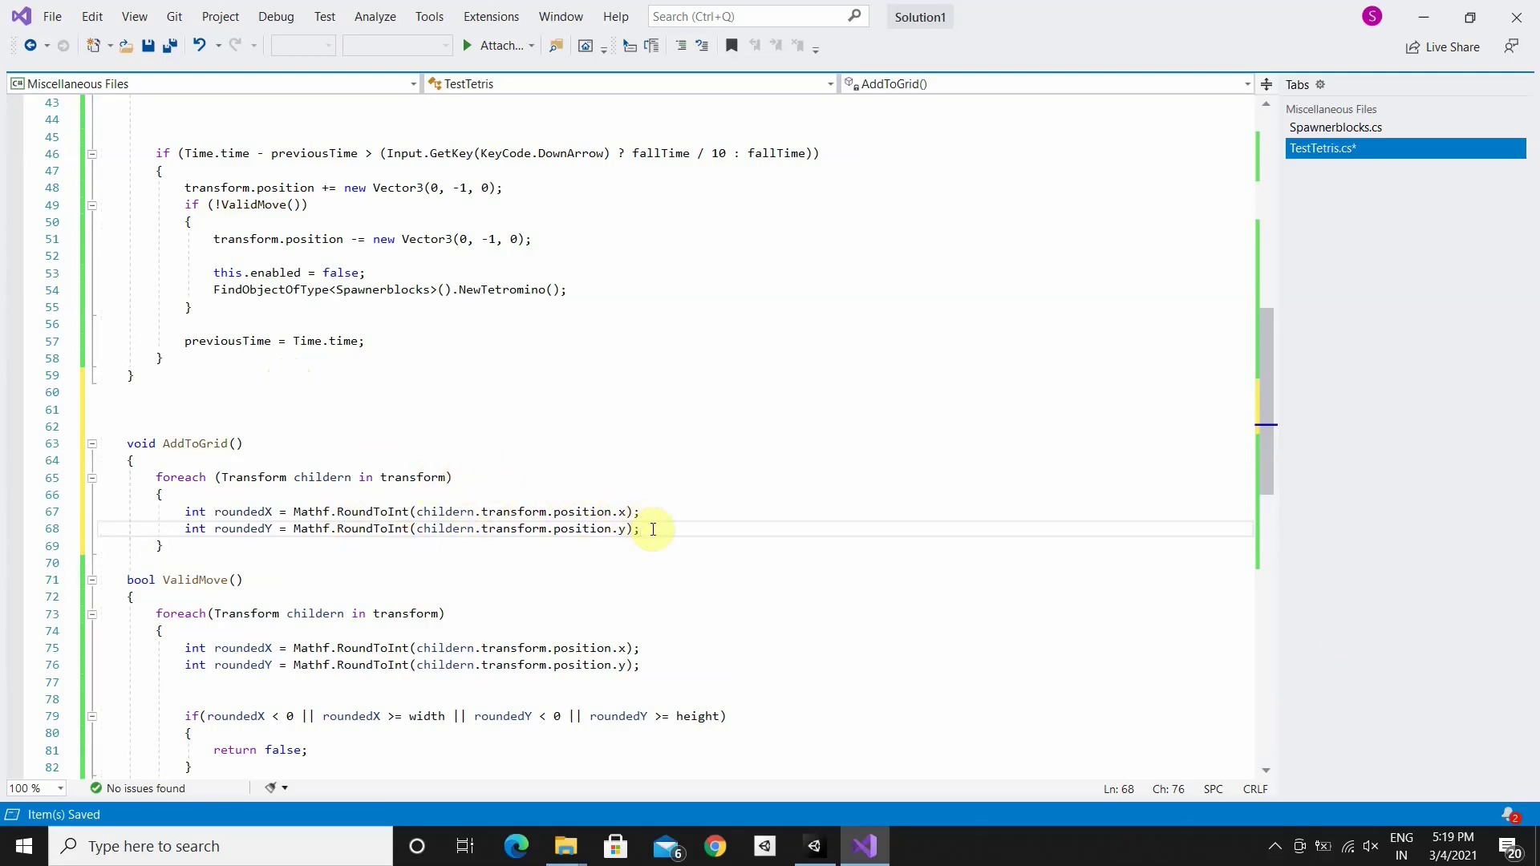
# Store each child in the loop with grid[roundedX, roundedY] = children;
pyautogui.press('Return')
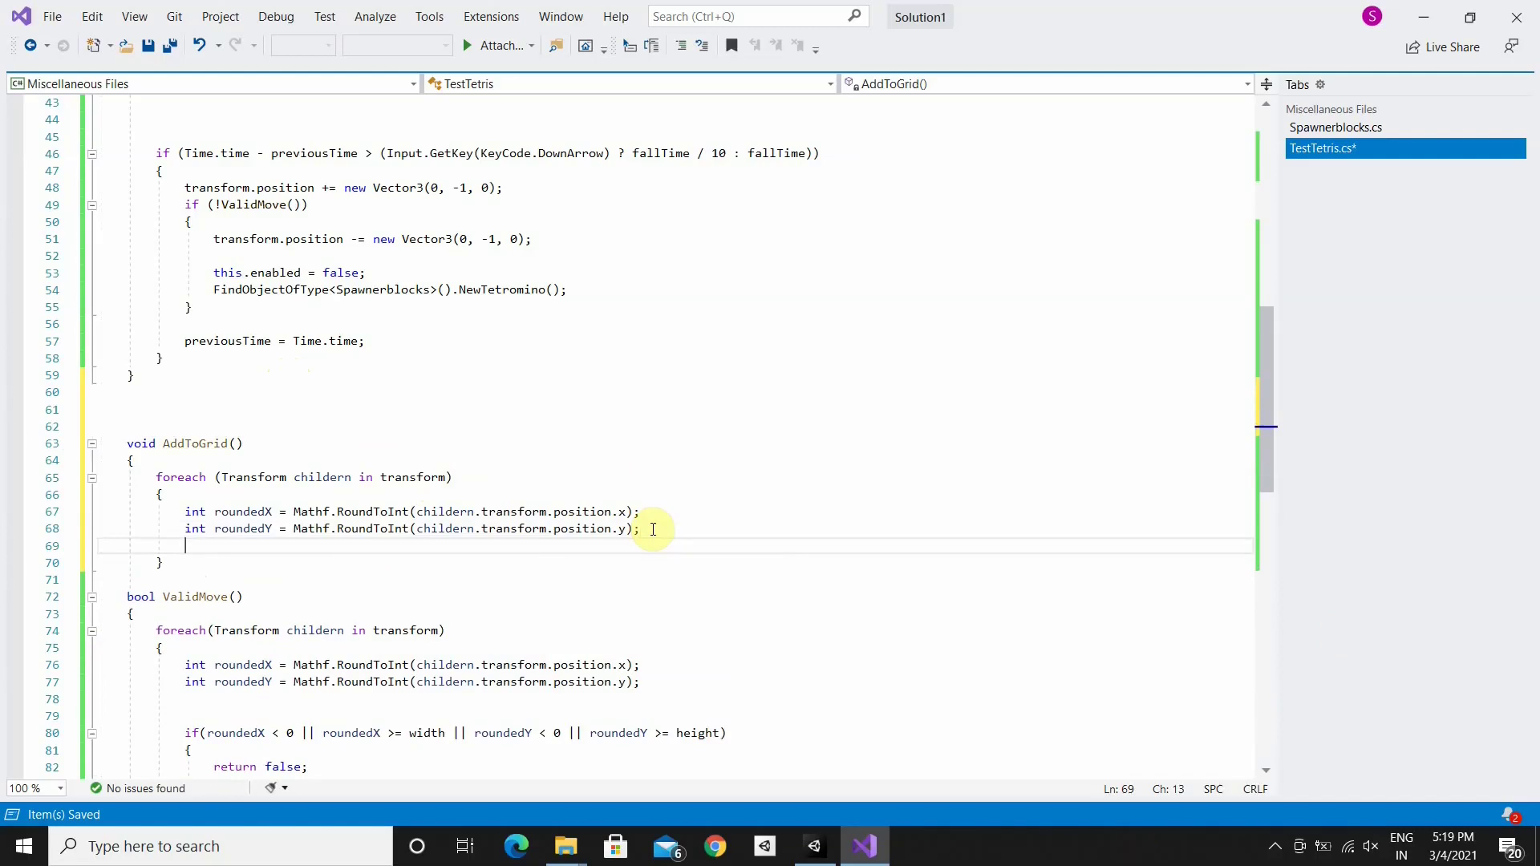
pyautogui.press('Return')
pyautogui.write('grid')
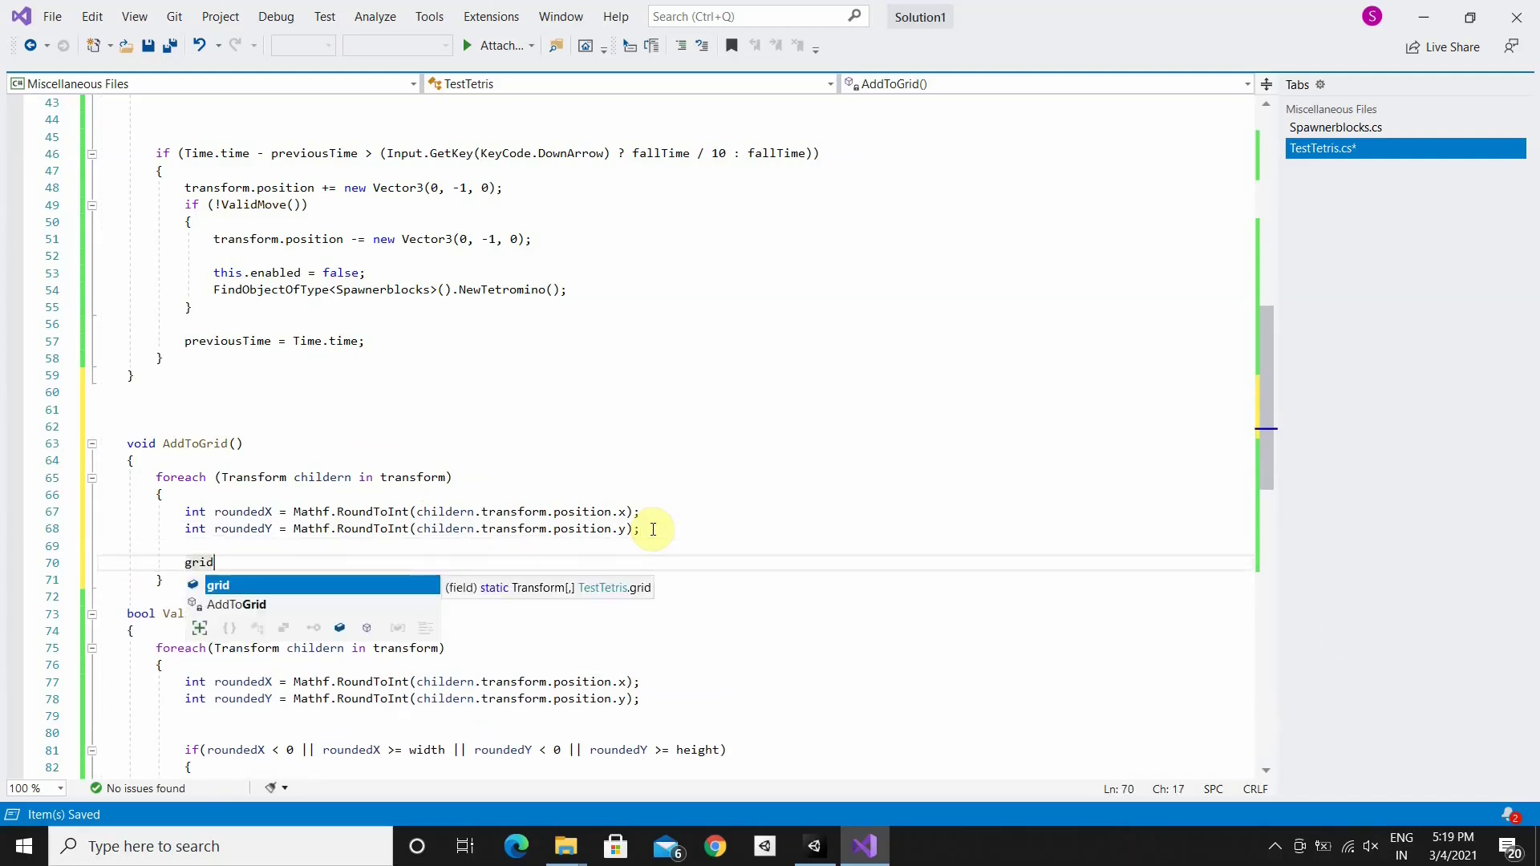
pyautogui.write('[round')
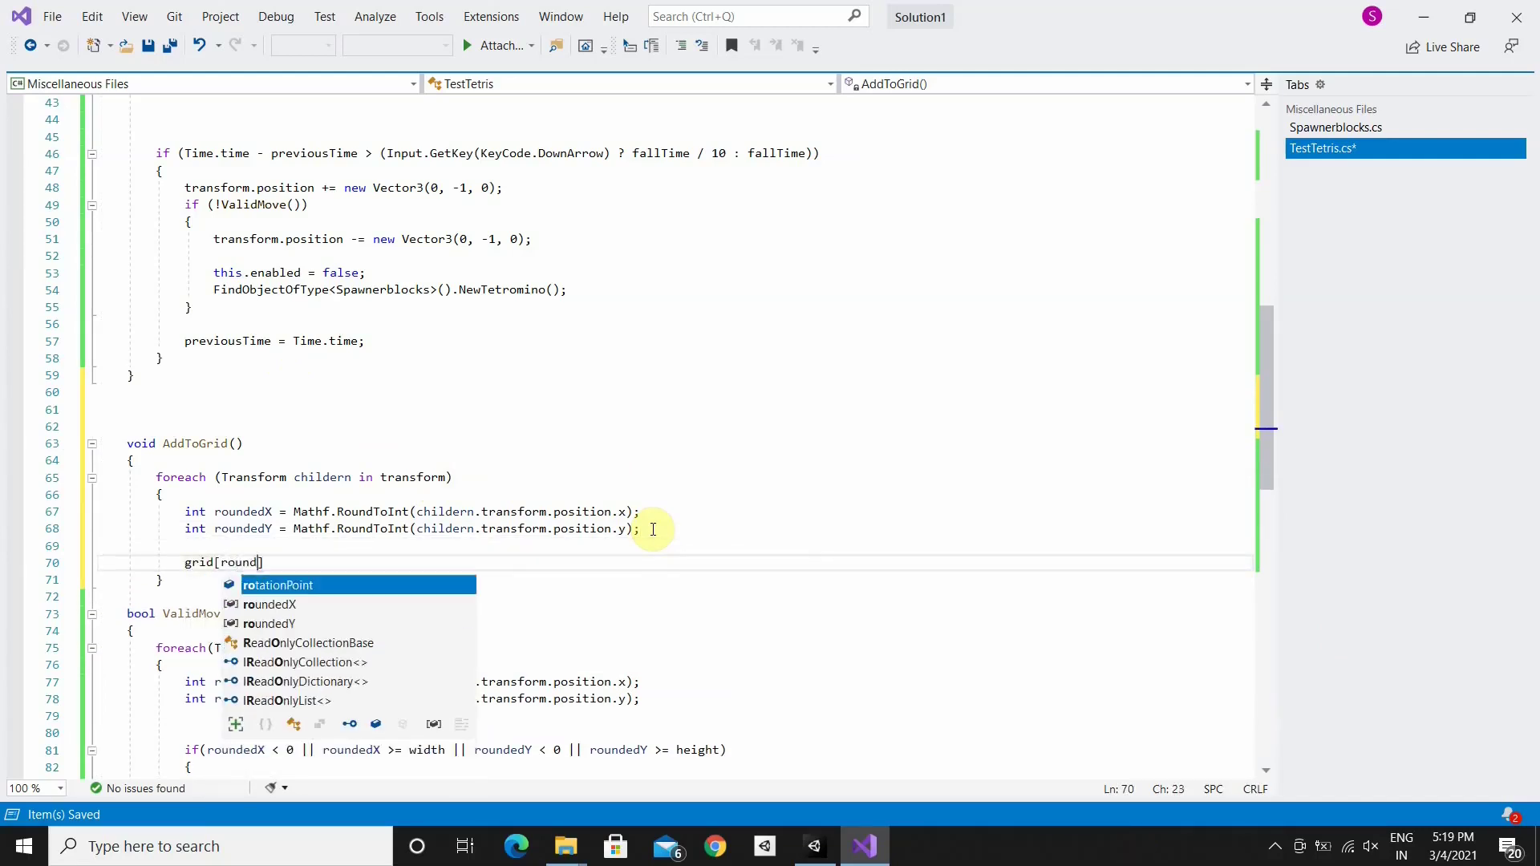
pyautogui.press('Tab')
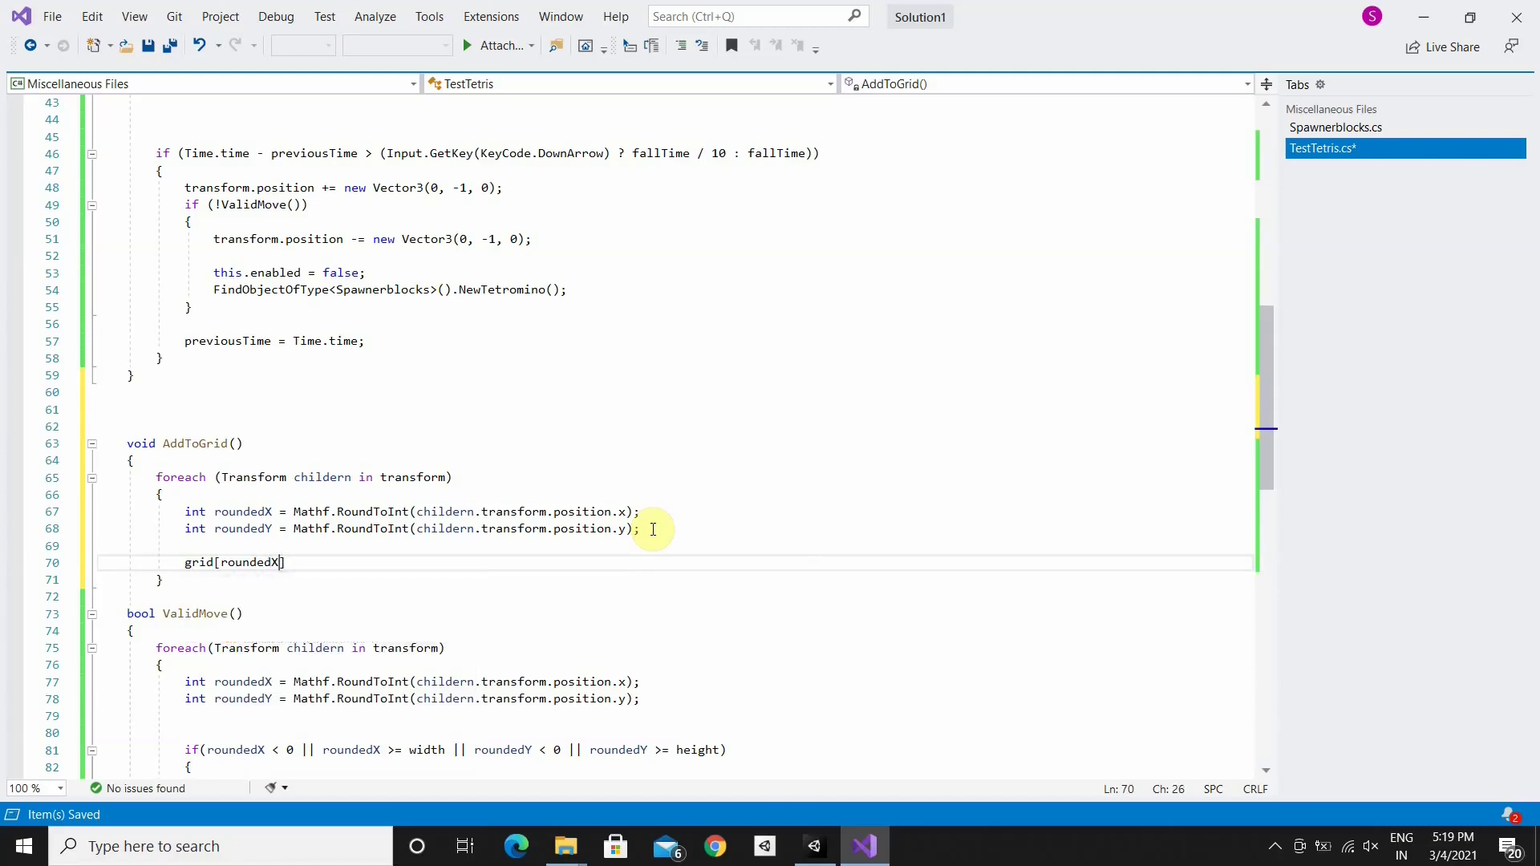
pyautogui.write(',rou')
pyautogui.press('Down')
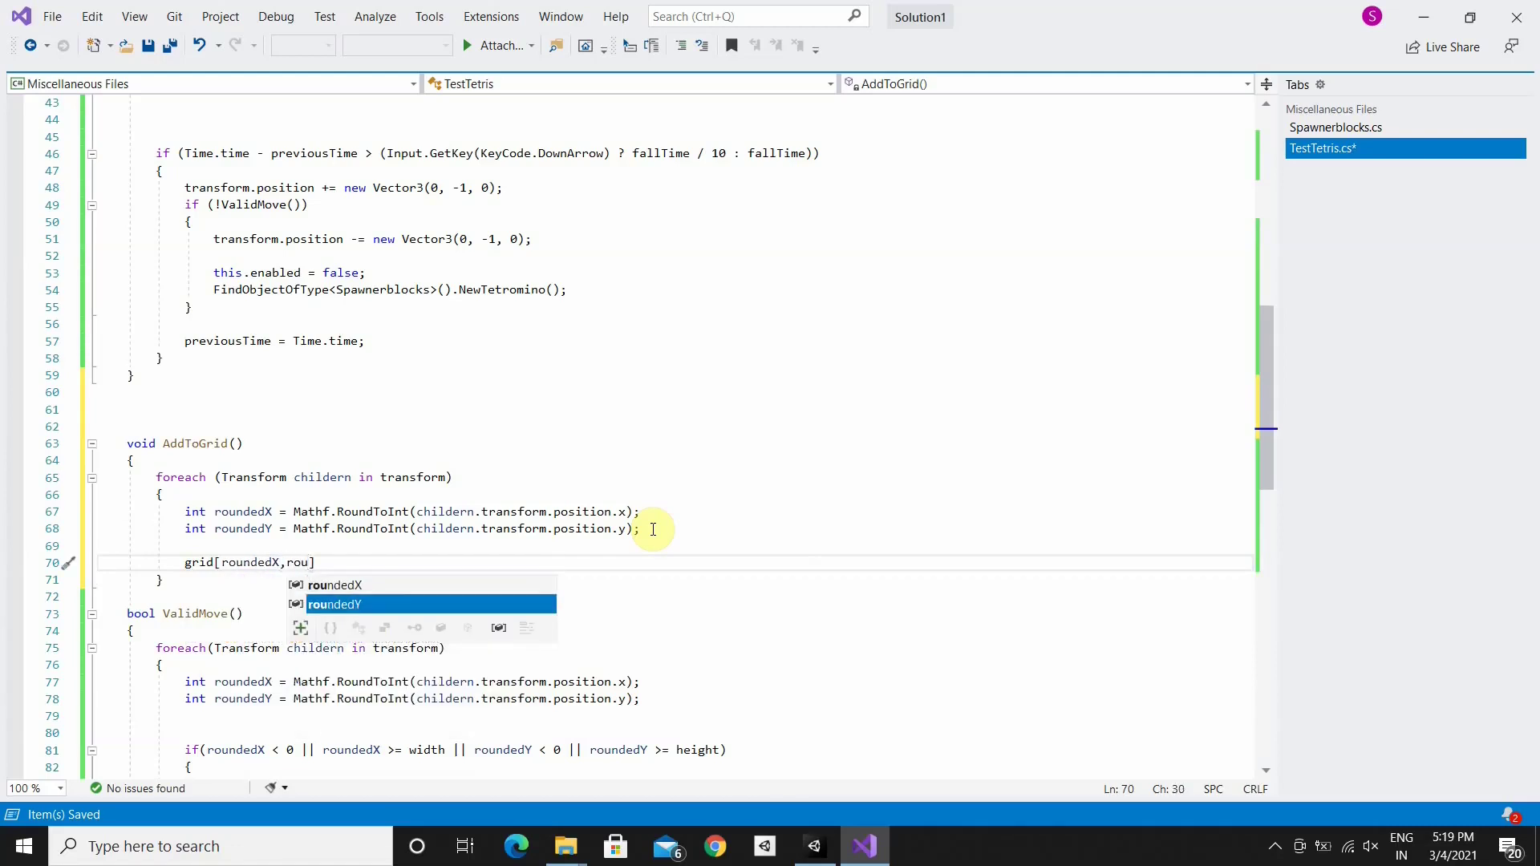
pyautogui.press('Tab')
pyautogui.write('] = ')
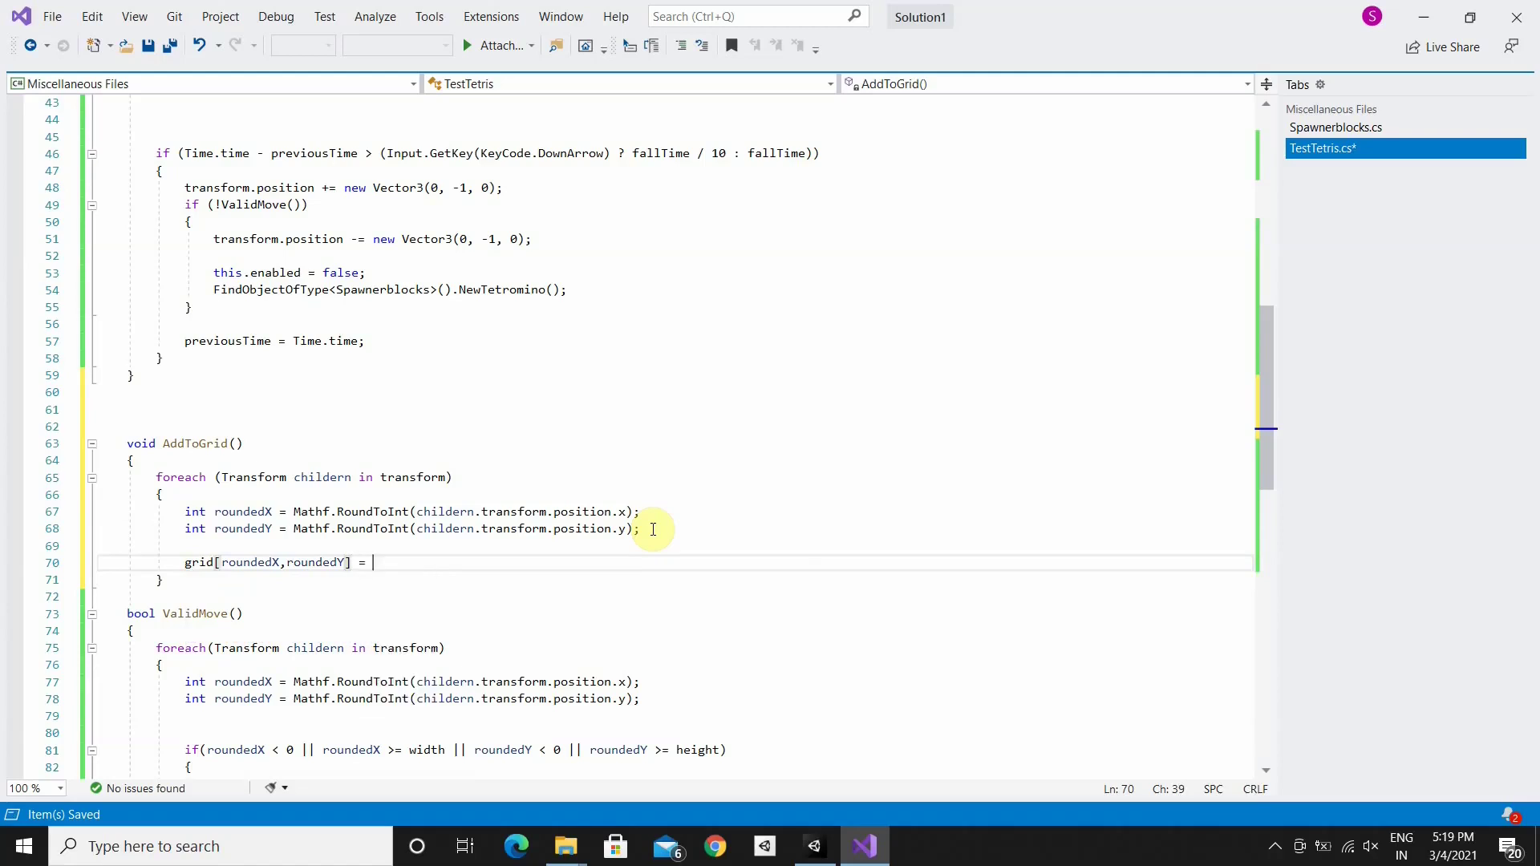
pyautogui.write('chil')
pyautogui.press('Tab')
pyautogui.write(';')
# Call AddToGrid(); in Update just before the piece disables itself
pyautogui.click(130, 444)
pyautogui.moveTo(133, 445); pyautogui.dragTo(243, 444)
pyautogui.hotkey('ctrl', 'c')
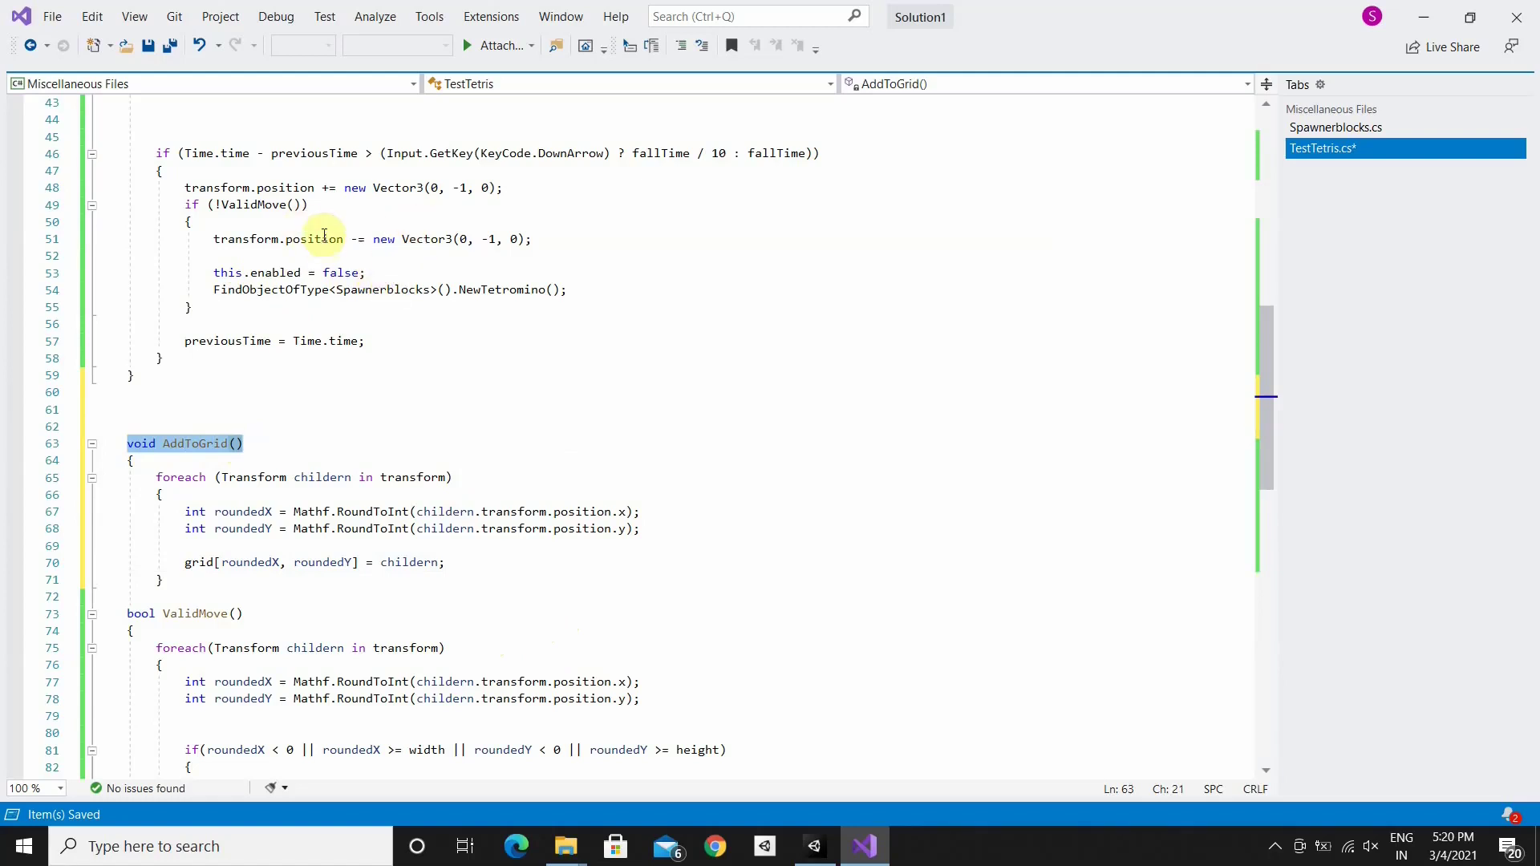
pyautogui.click(234, 255)
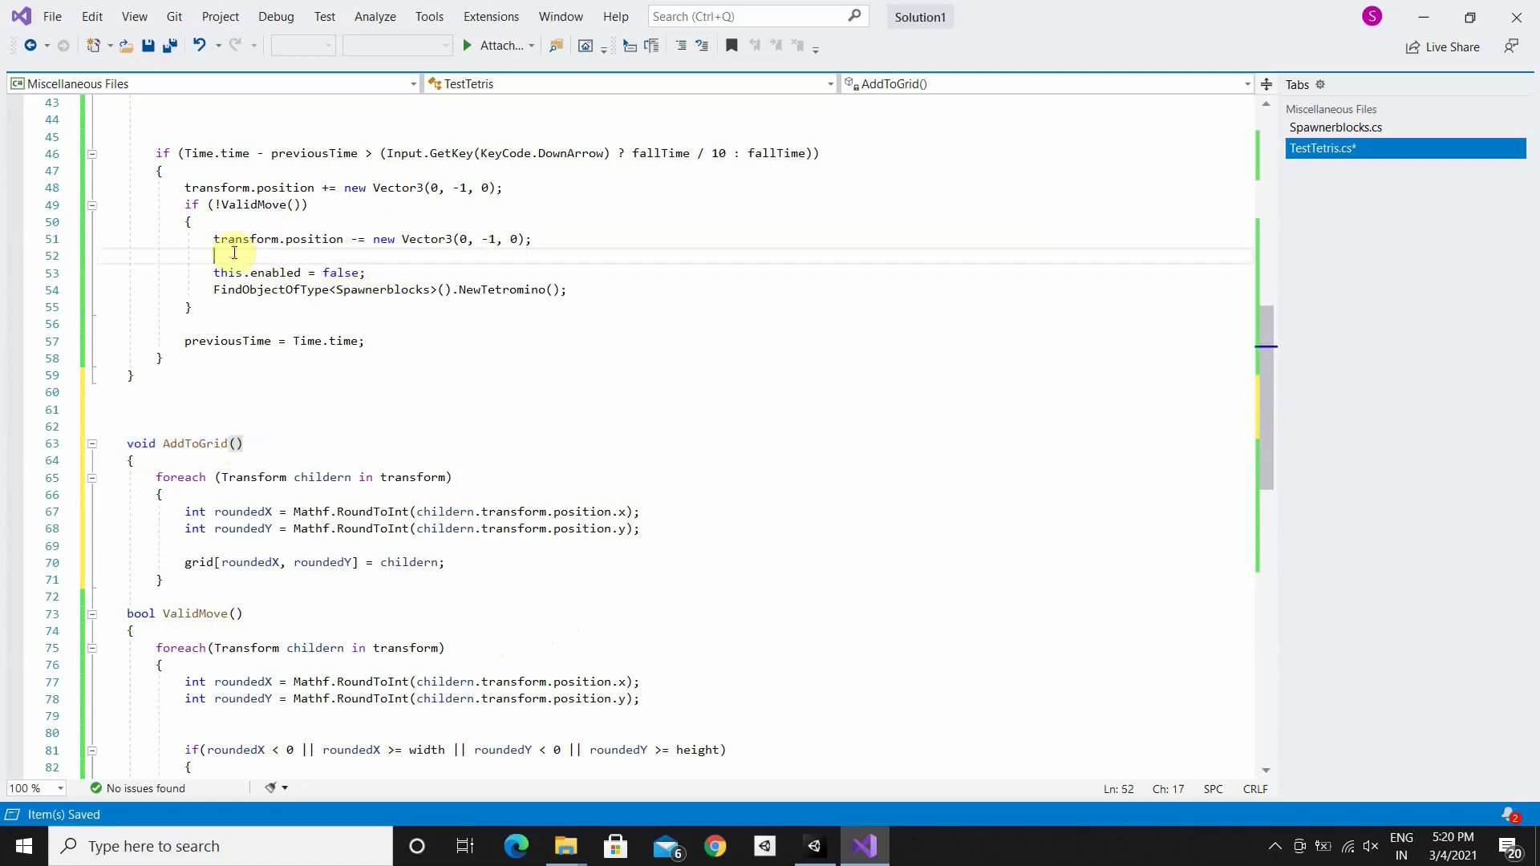
pyautogui.hotkey('ctrl', 'v')
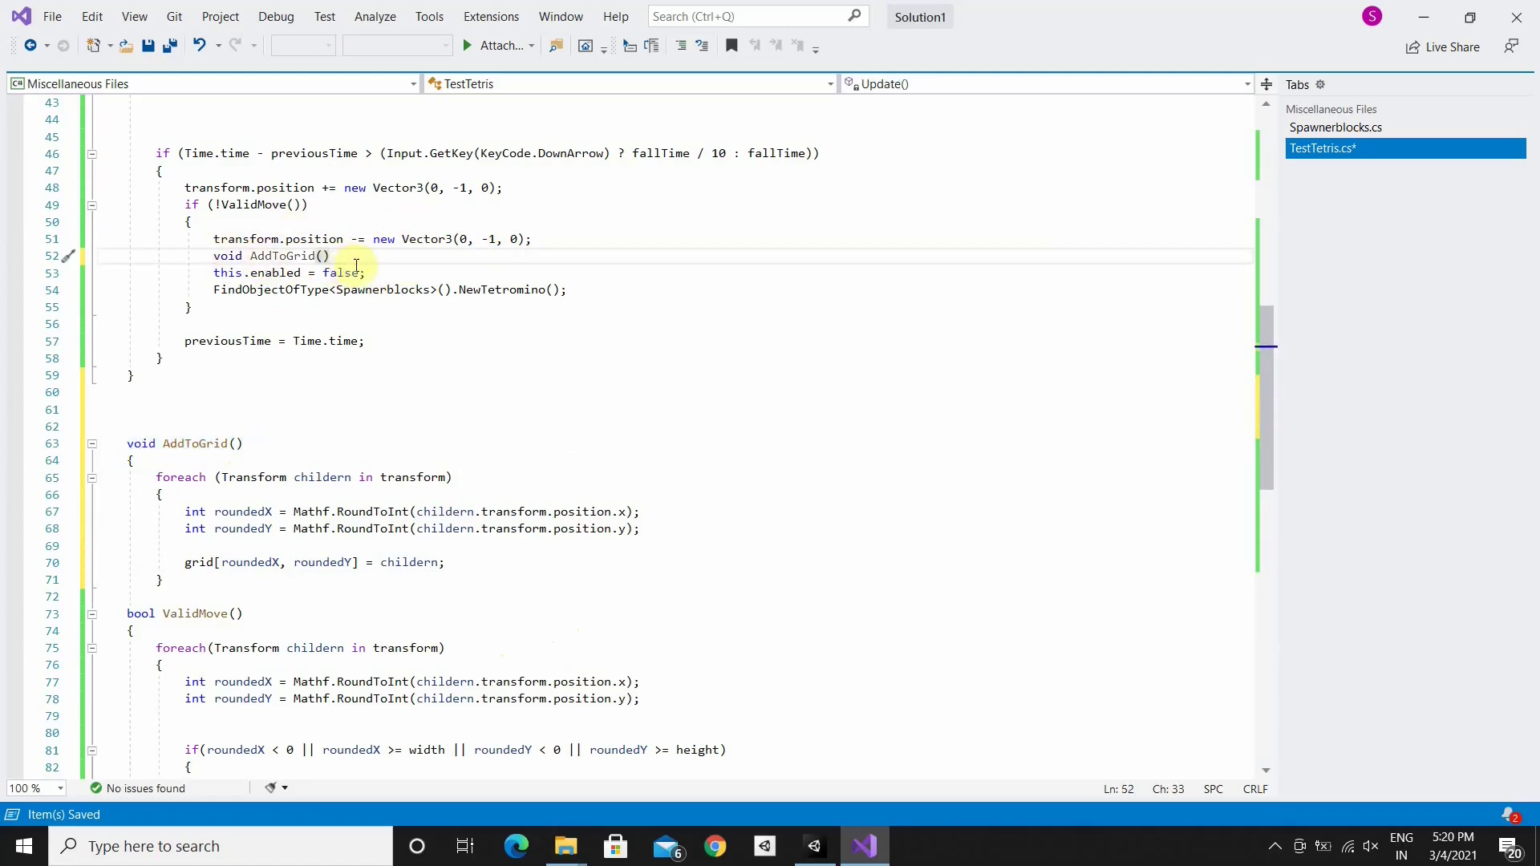
pyautogui.write(';')
pyautogui.press('Left')
pyautogui.press('Left')
pyautogui.press('Left')
pyautogui.press('Left')
pyautogui.press('Left')
pyautogui.press('Left')
pyautogui.press('BackSpace')
pyautogui.press('BackSpace')
pyautogui.press('BackSpace')
pyautogui.press('BackSpace')
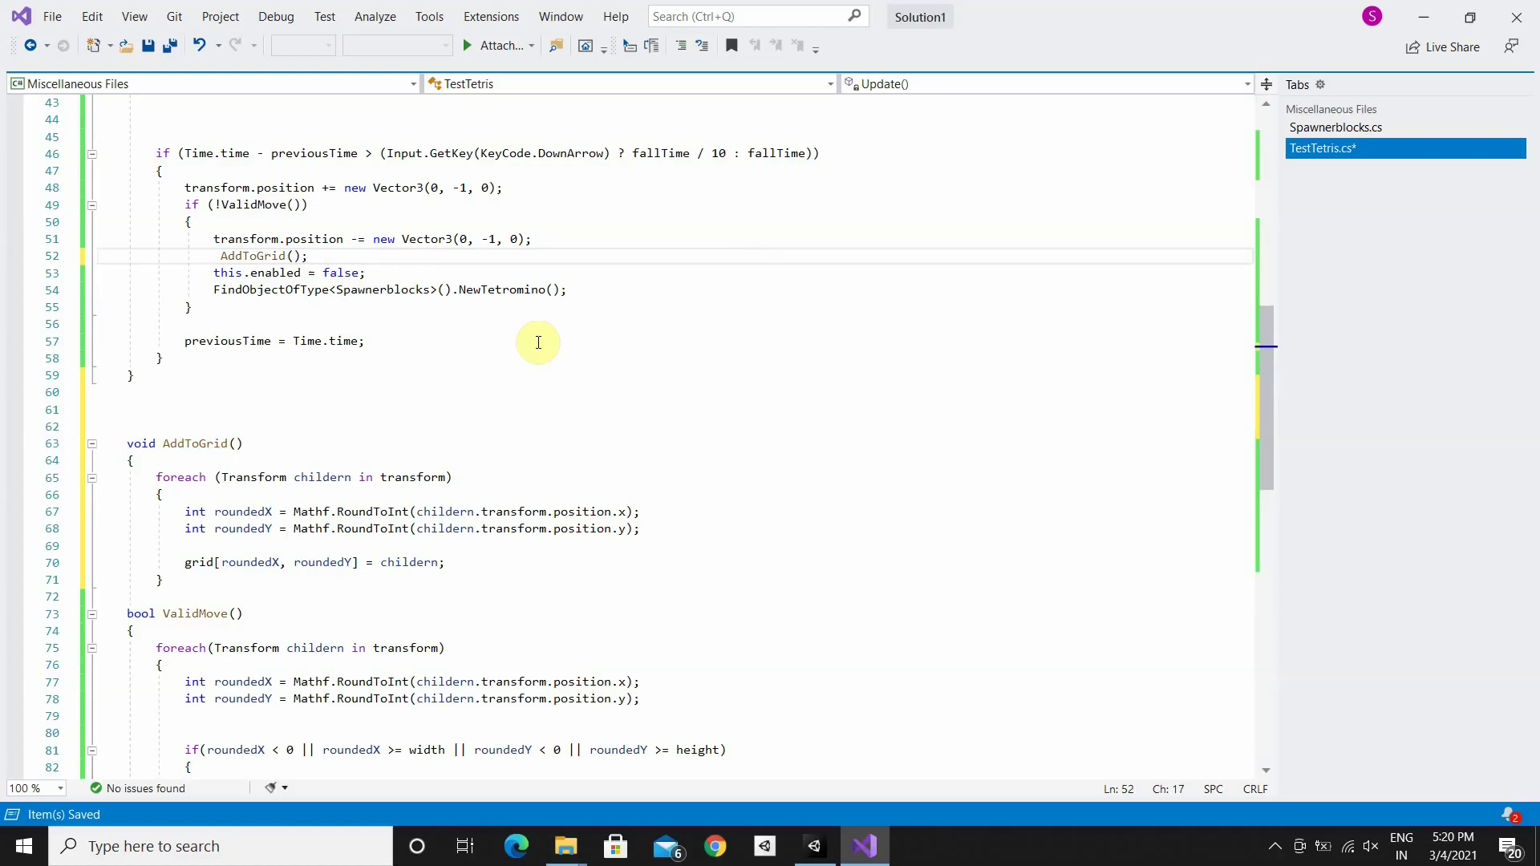
pyautogui.scroll(-5, 430, 478)
# In ValidMove, return false when grid[roundedX, roundedY] != null, and save
pyautogui.click(226, 565)
pyautogui.press('Return')
pyautogui.press('Return')
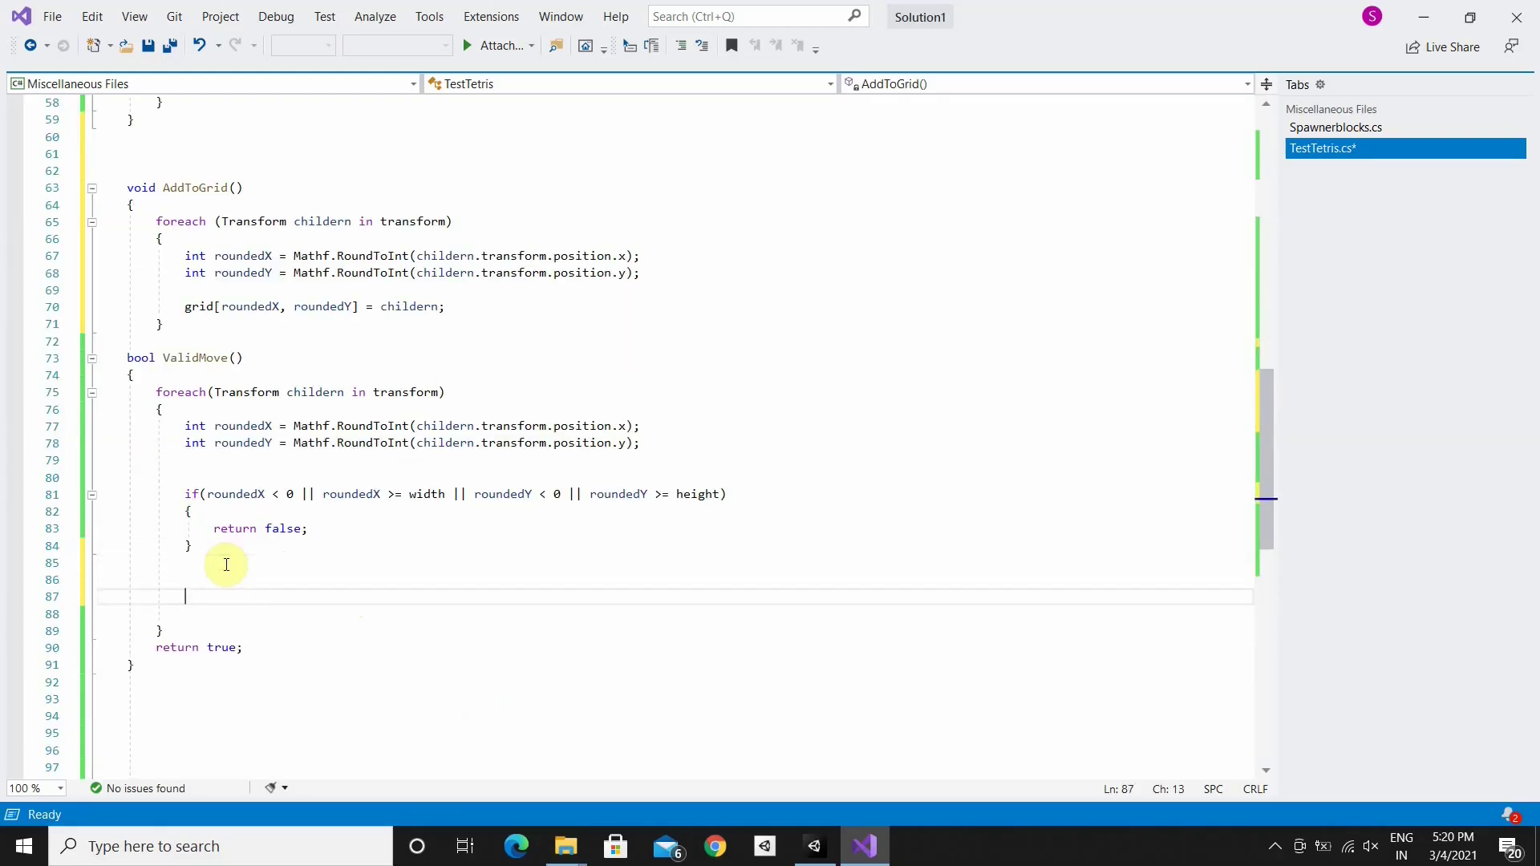
pyautogui.write('if')
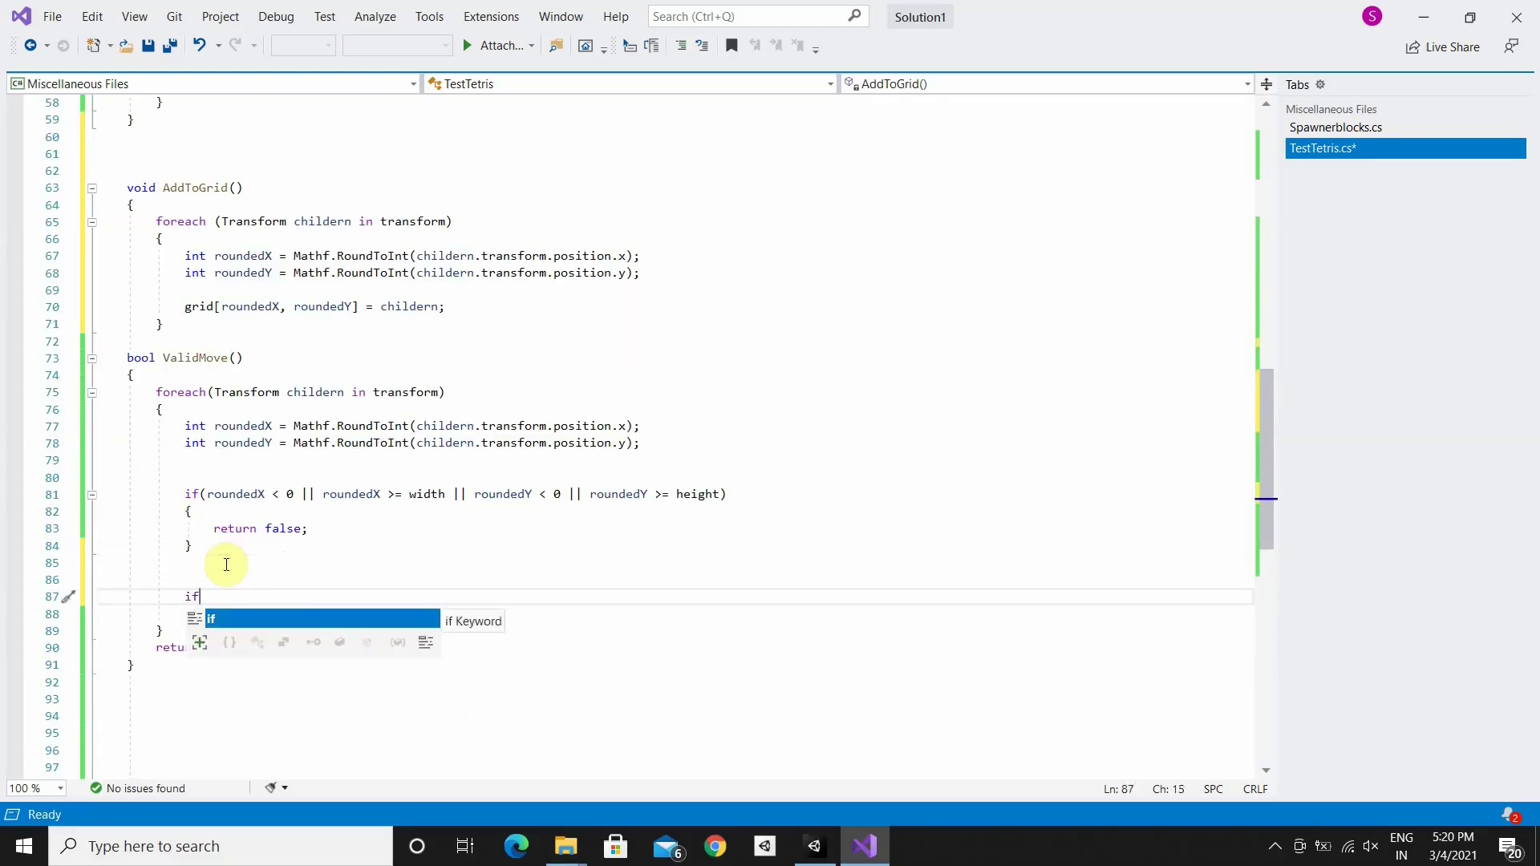
pyautogui.write('(')
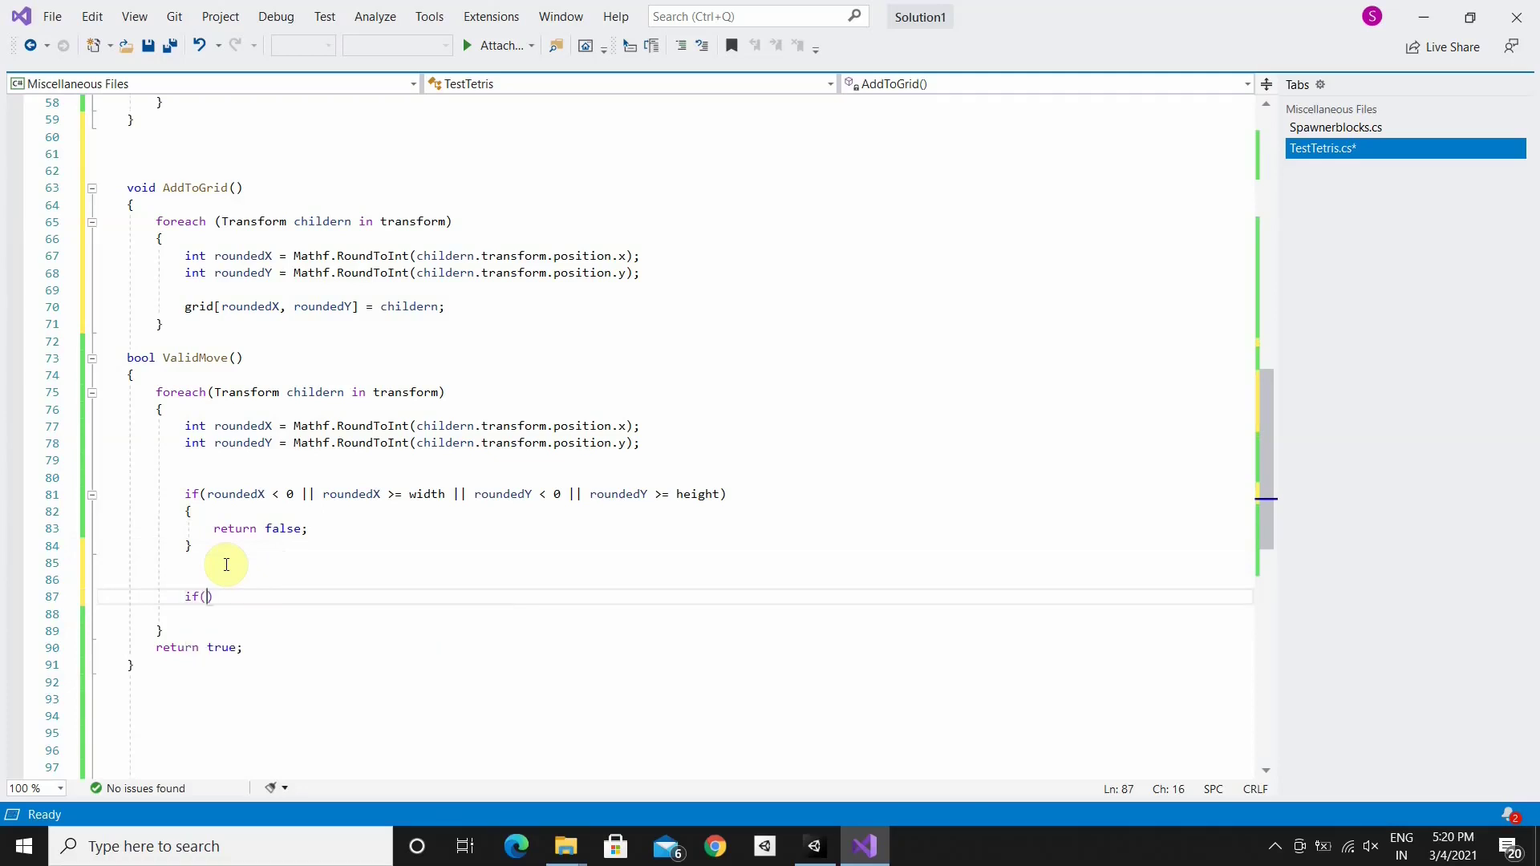
pyautogui.write('grid[r')
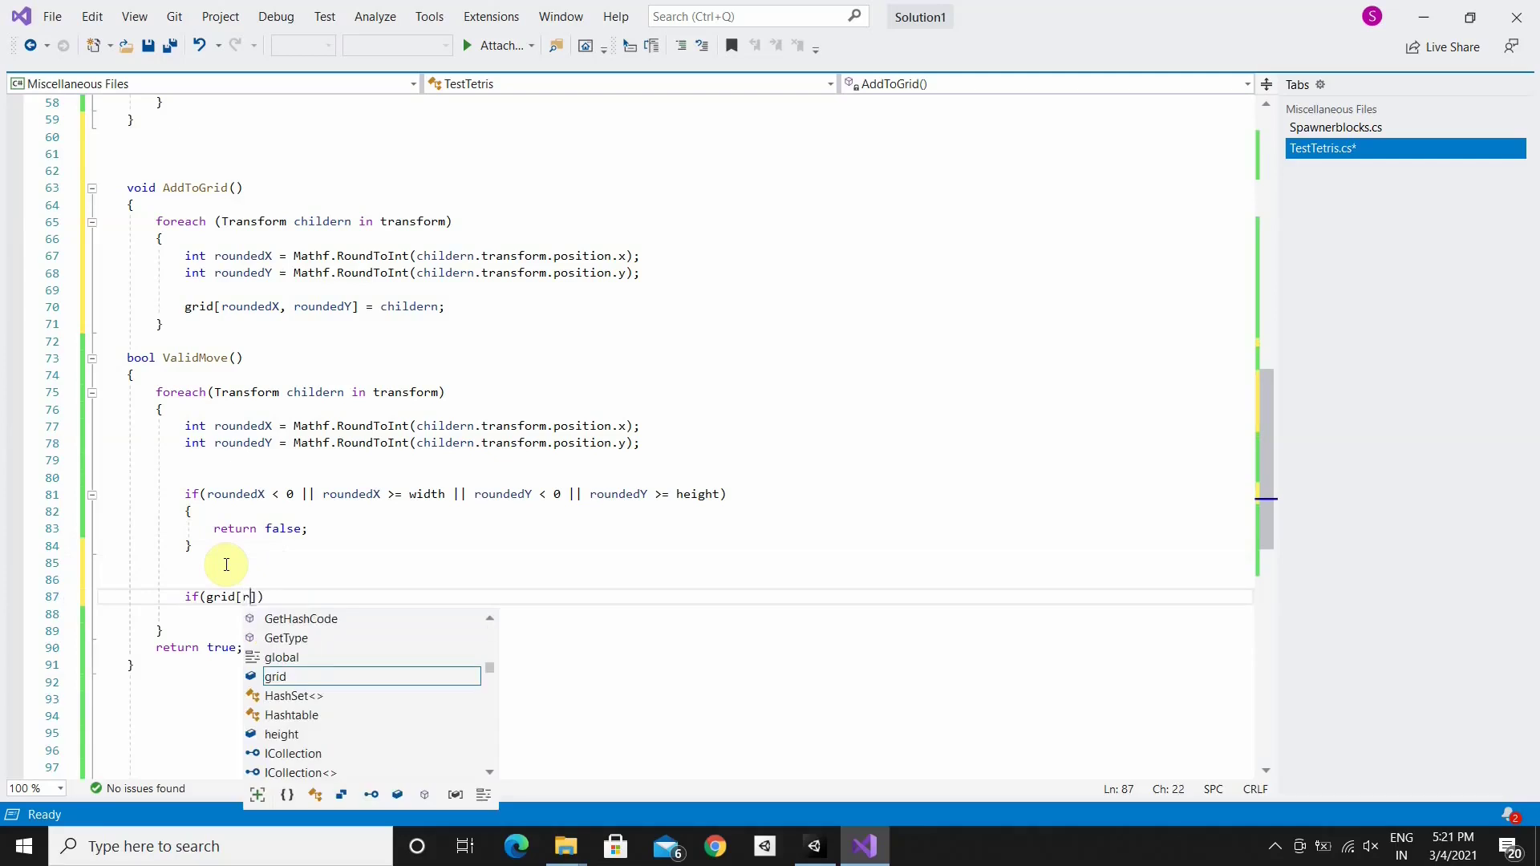
pyautogui.write('roundedX')
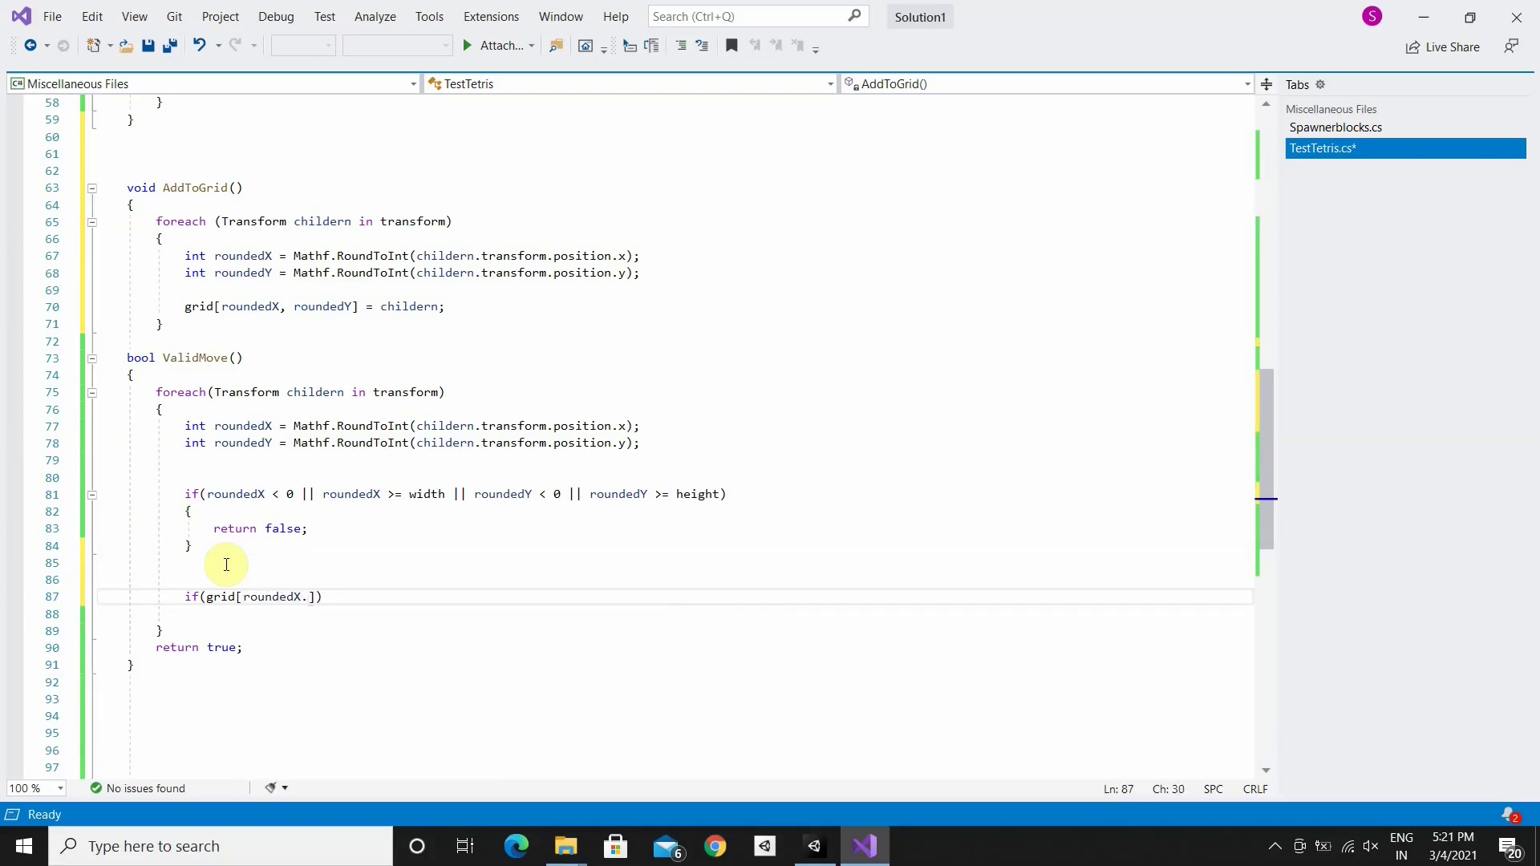
pyautogui.write(',round')
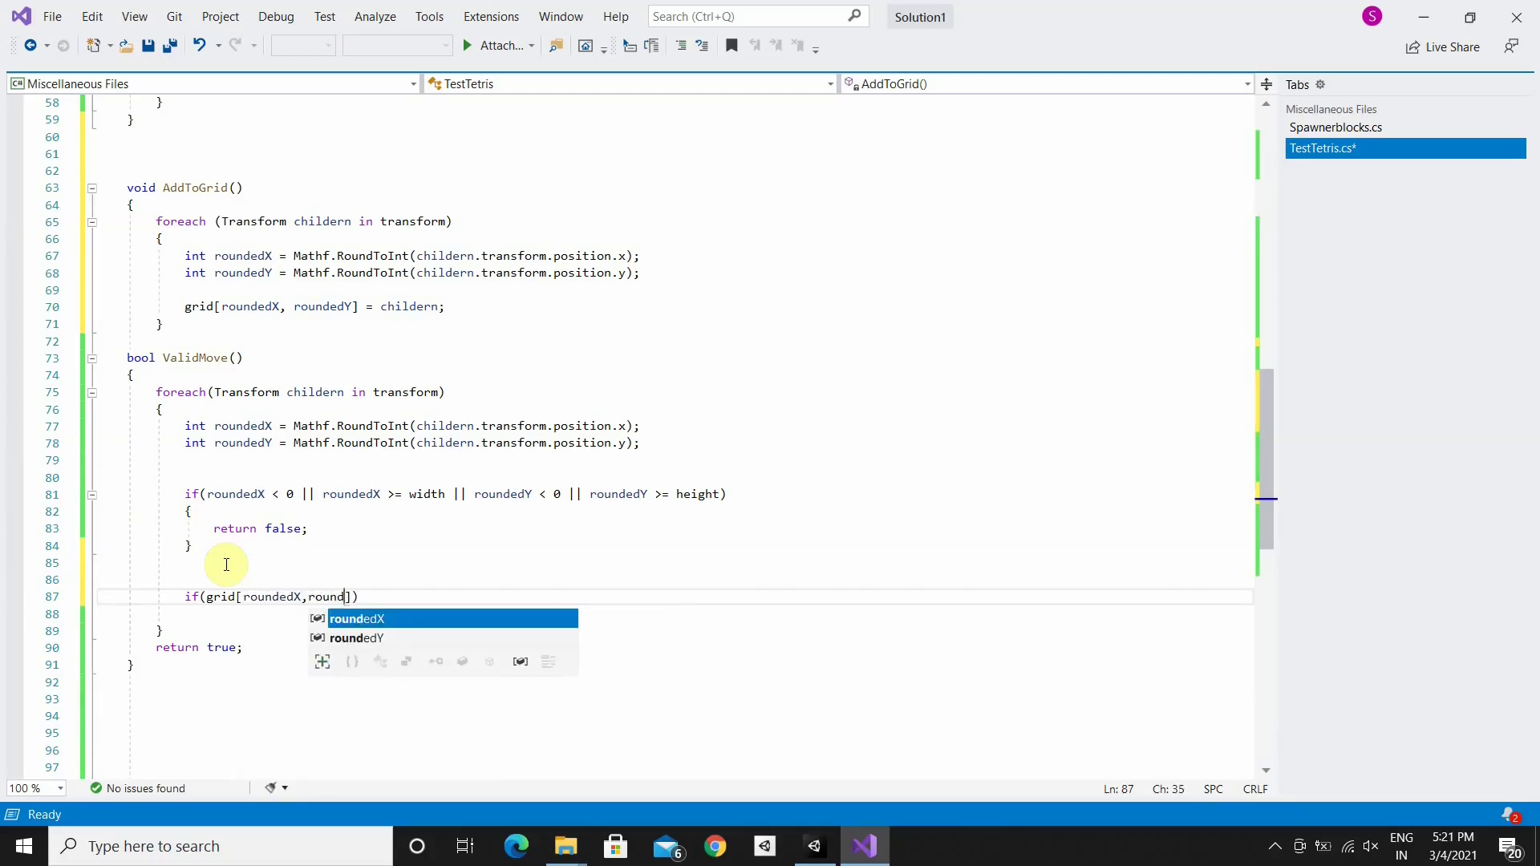
pyautogui.write('edY] != nu')
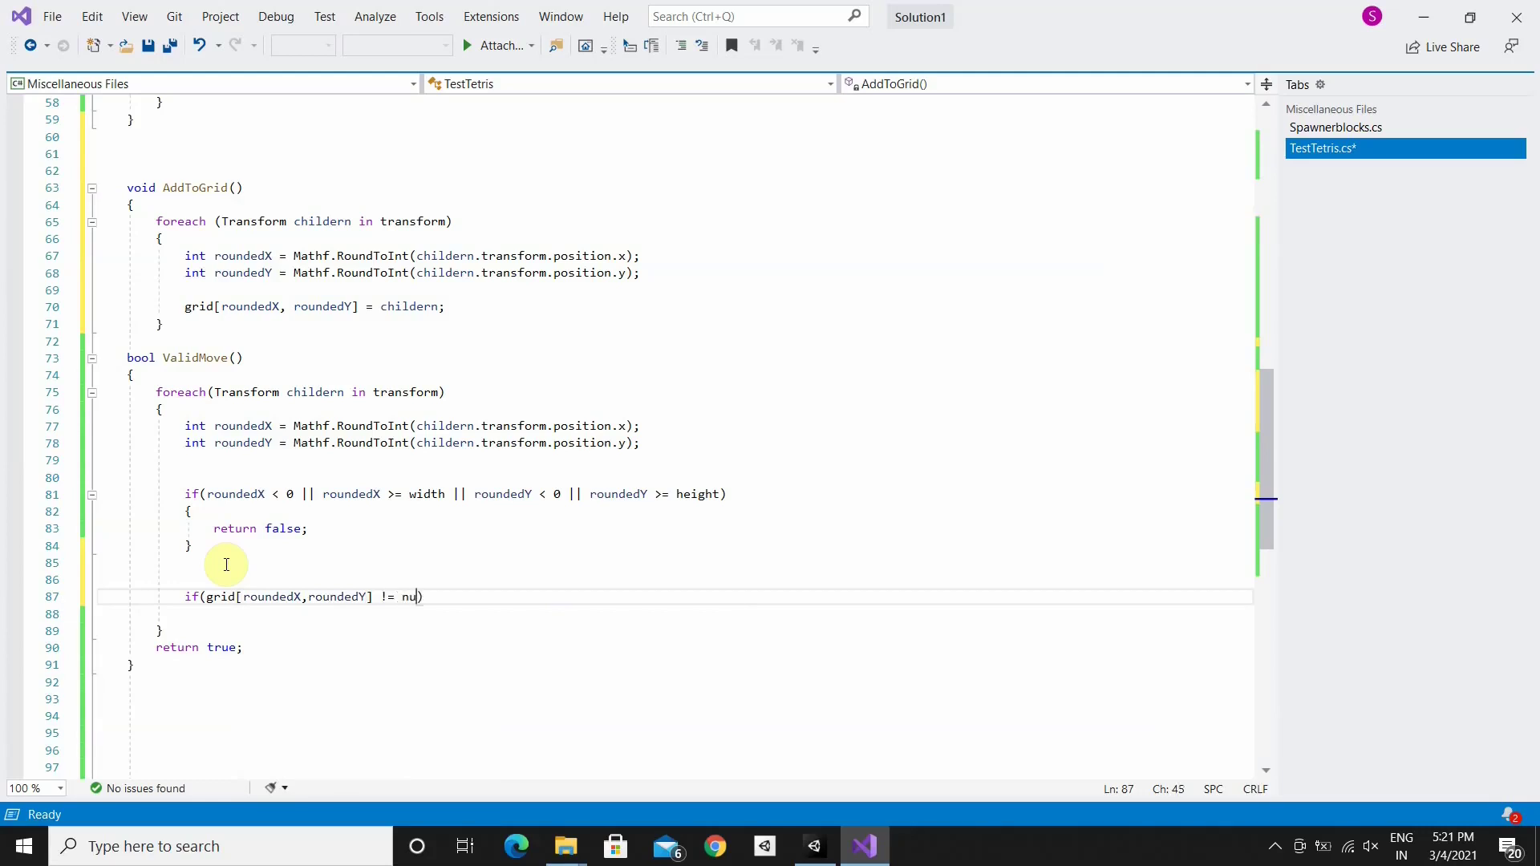
pyautogui.write('ll')
pyautogui.press('Return')
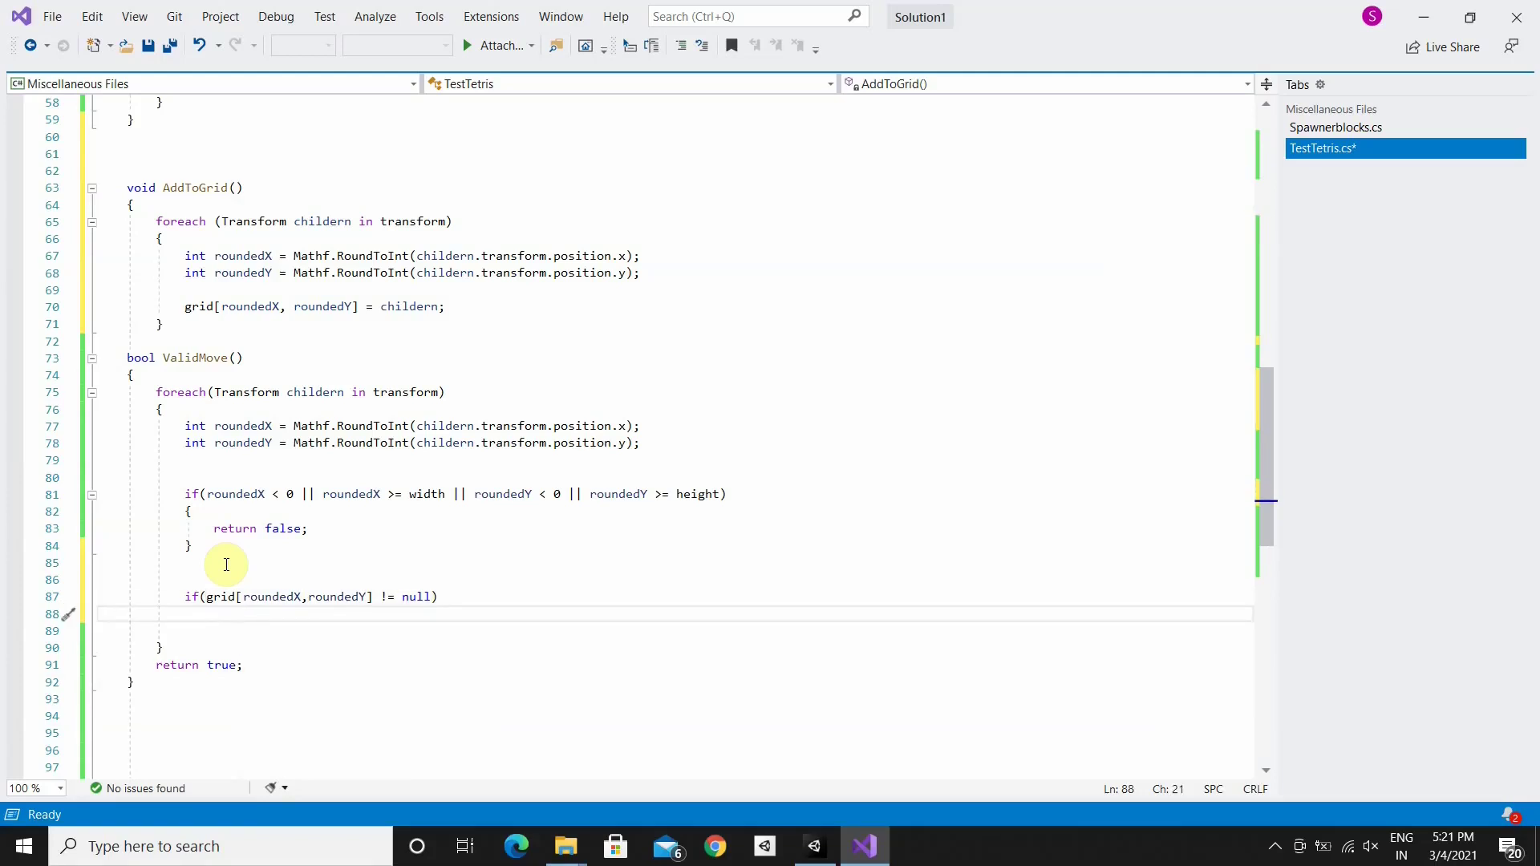
pyautogui.write('retur')
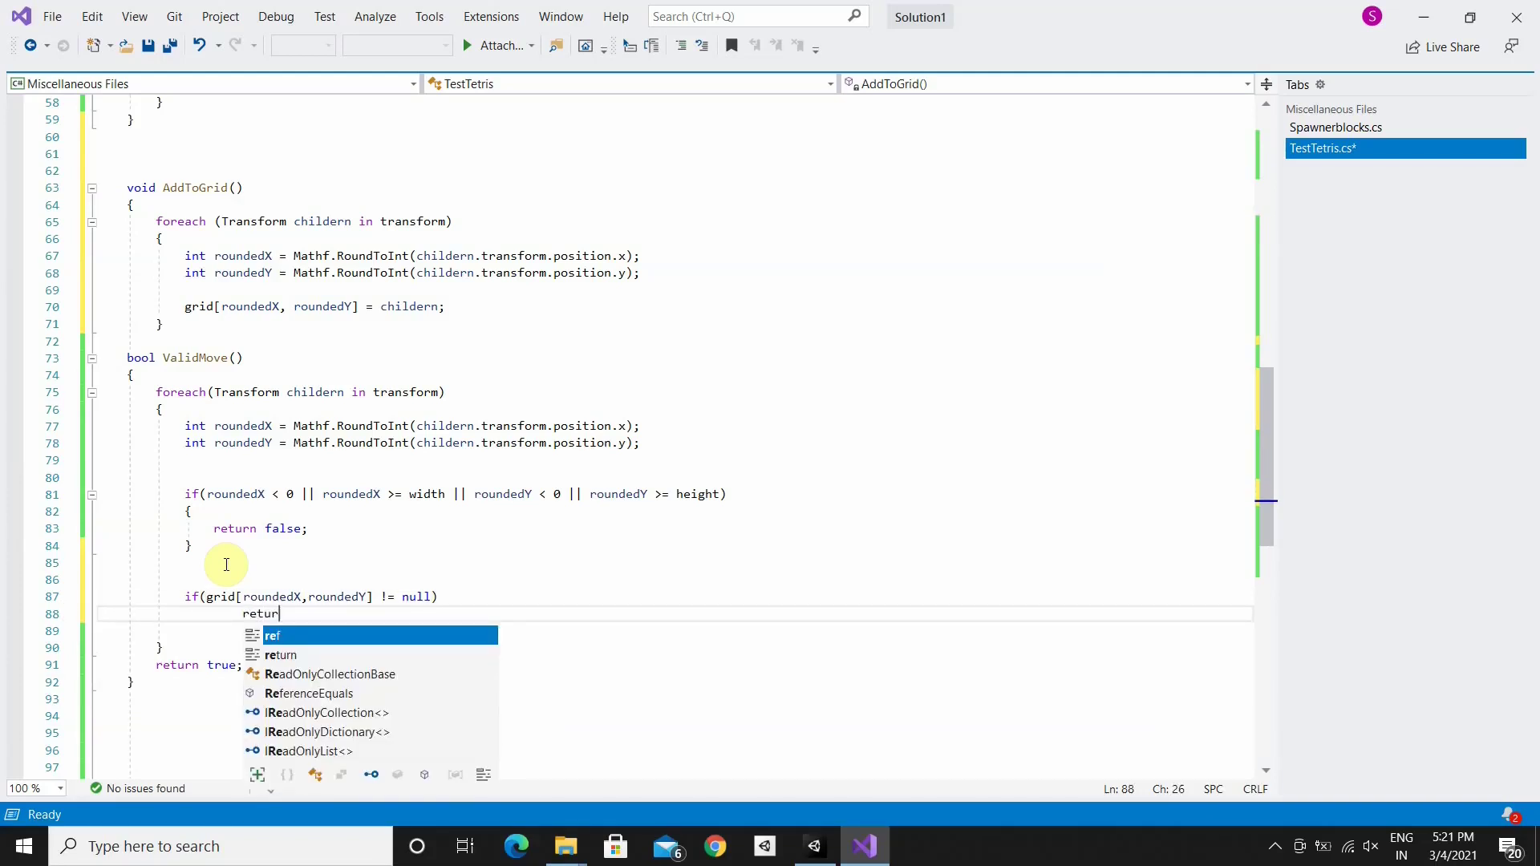
pyautogui.write('n')
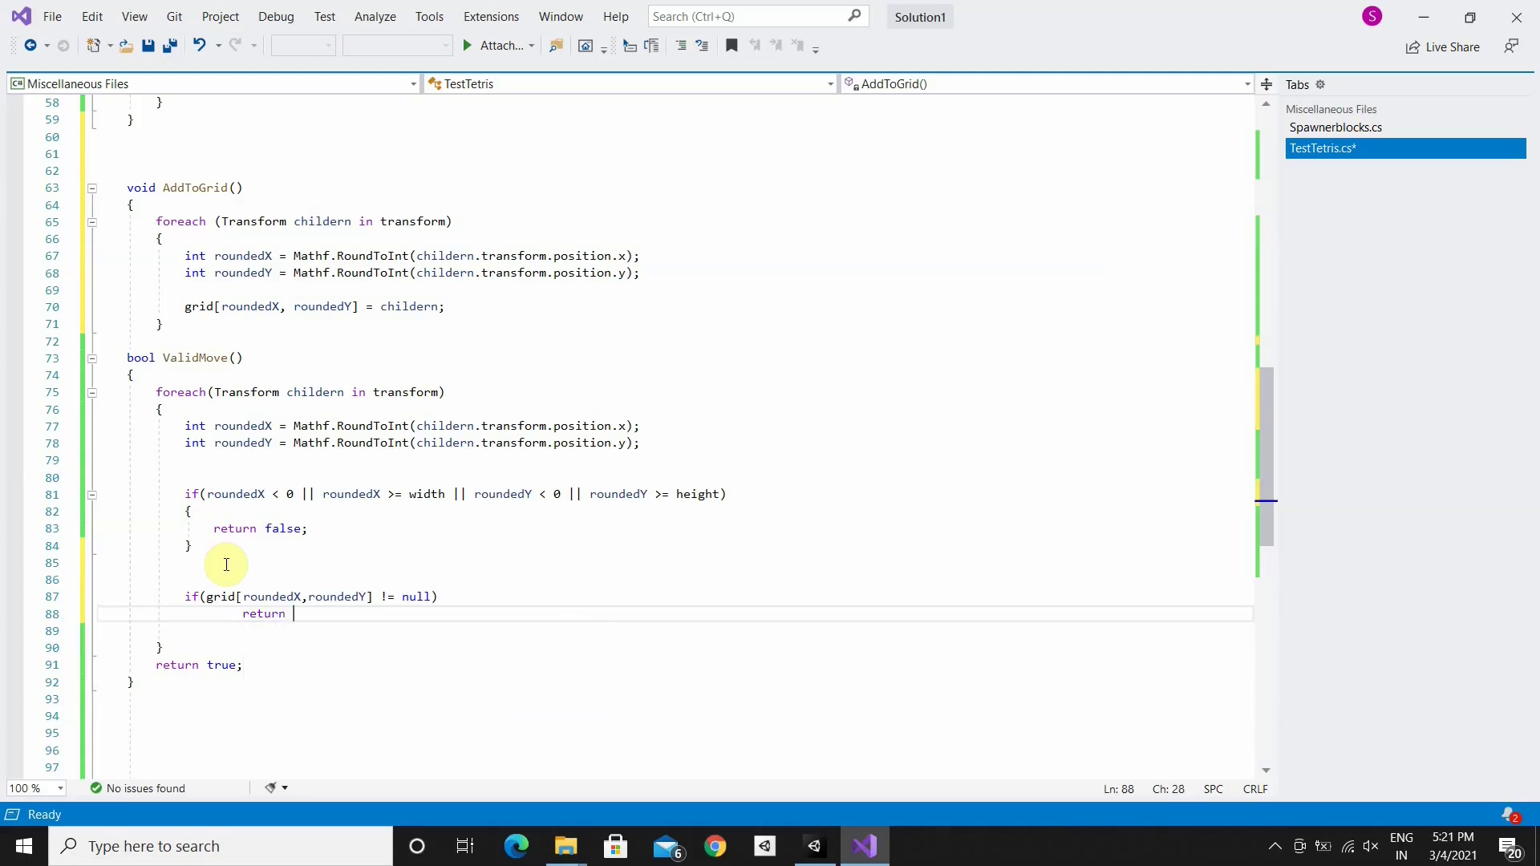
pyautogui.write(' flase')
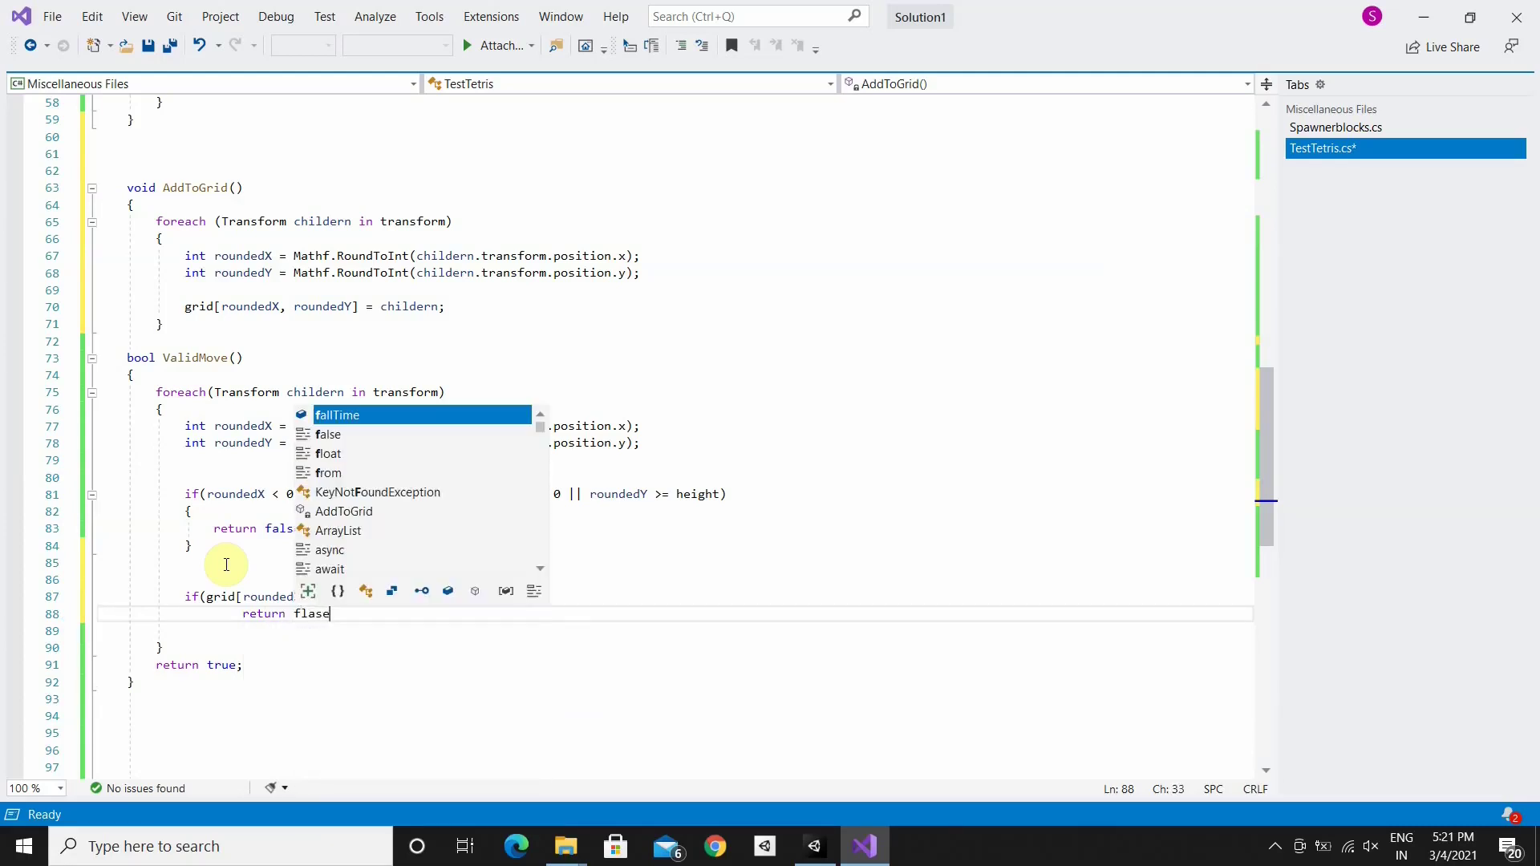
pyautogui.press('BackSpace')
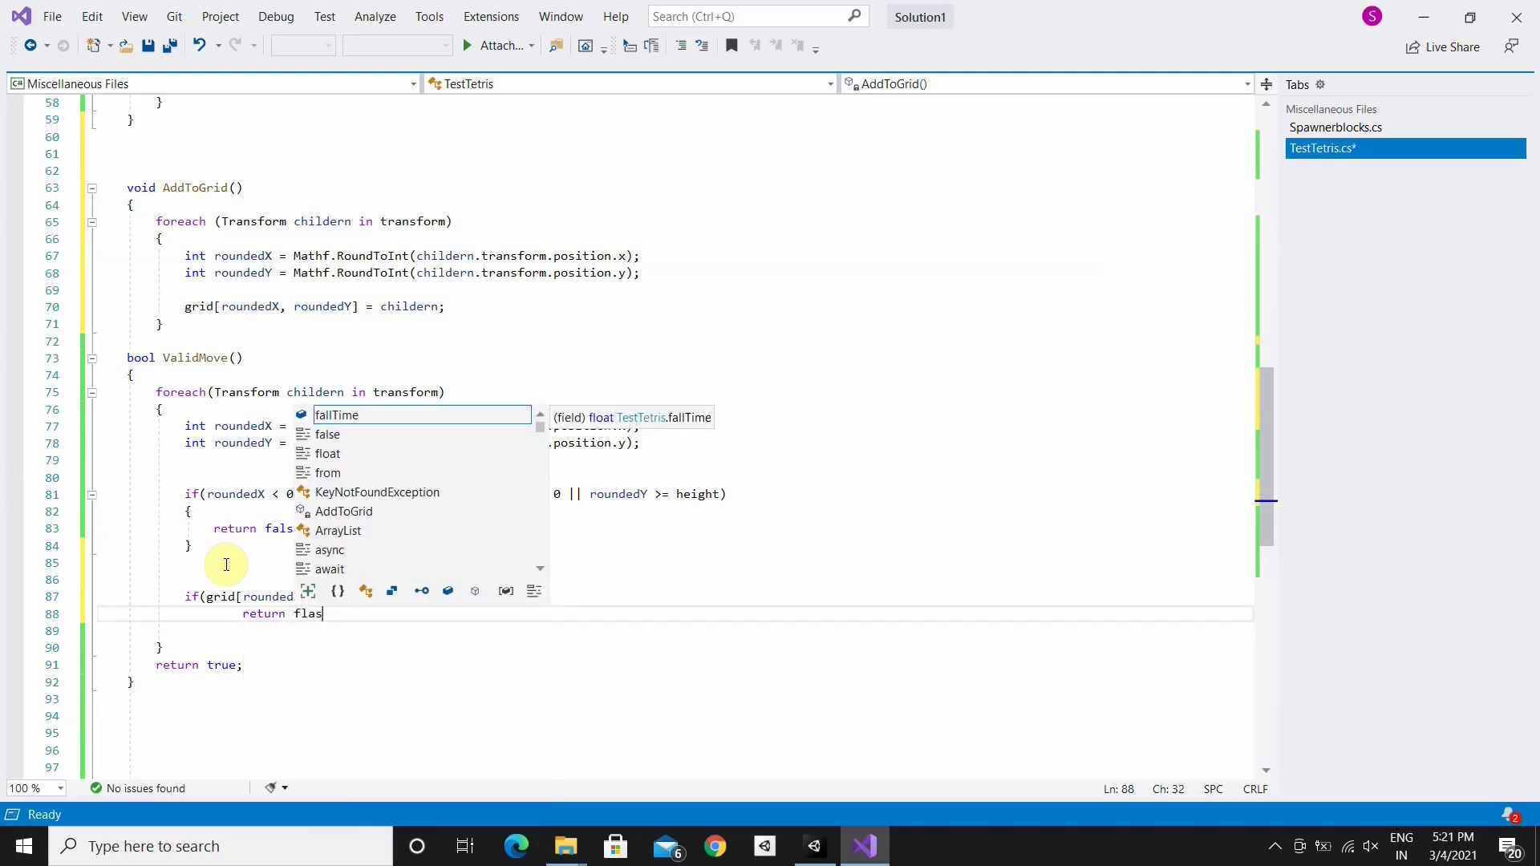
pyautogui.press('BackSpace')
pyautogui.press('BackSpace')
pyautogui.press('BackSpace')
pyautogui.write('a')
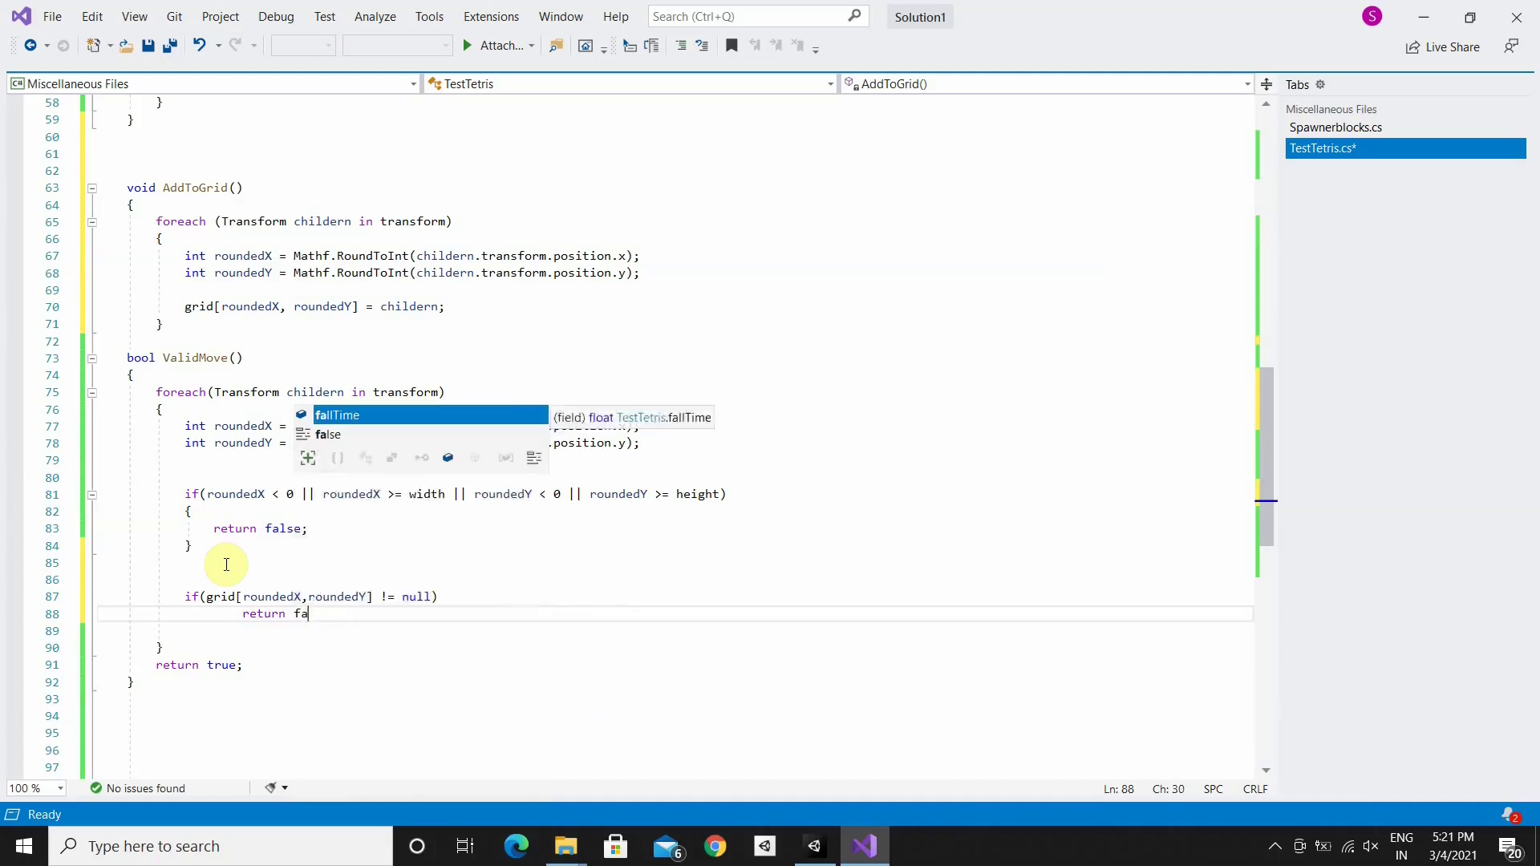
pyautogui.write('lse;')
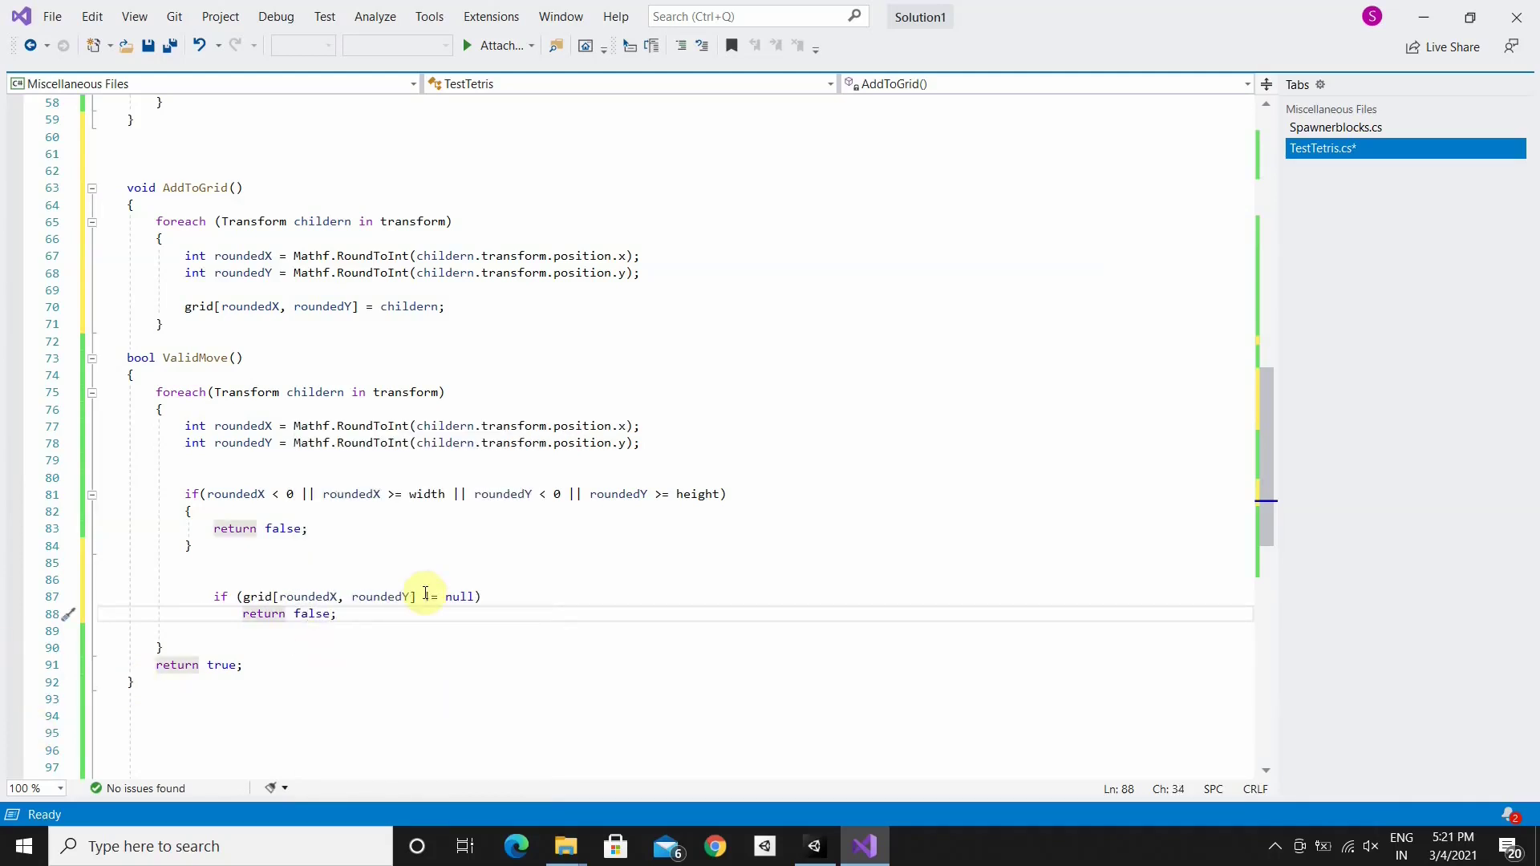
pyautogui.hotkey('ctrl', 's')
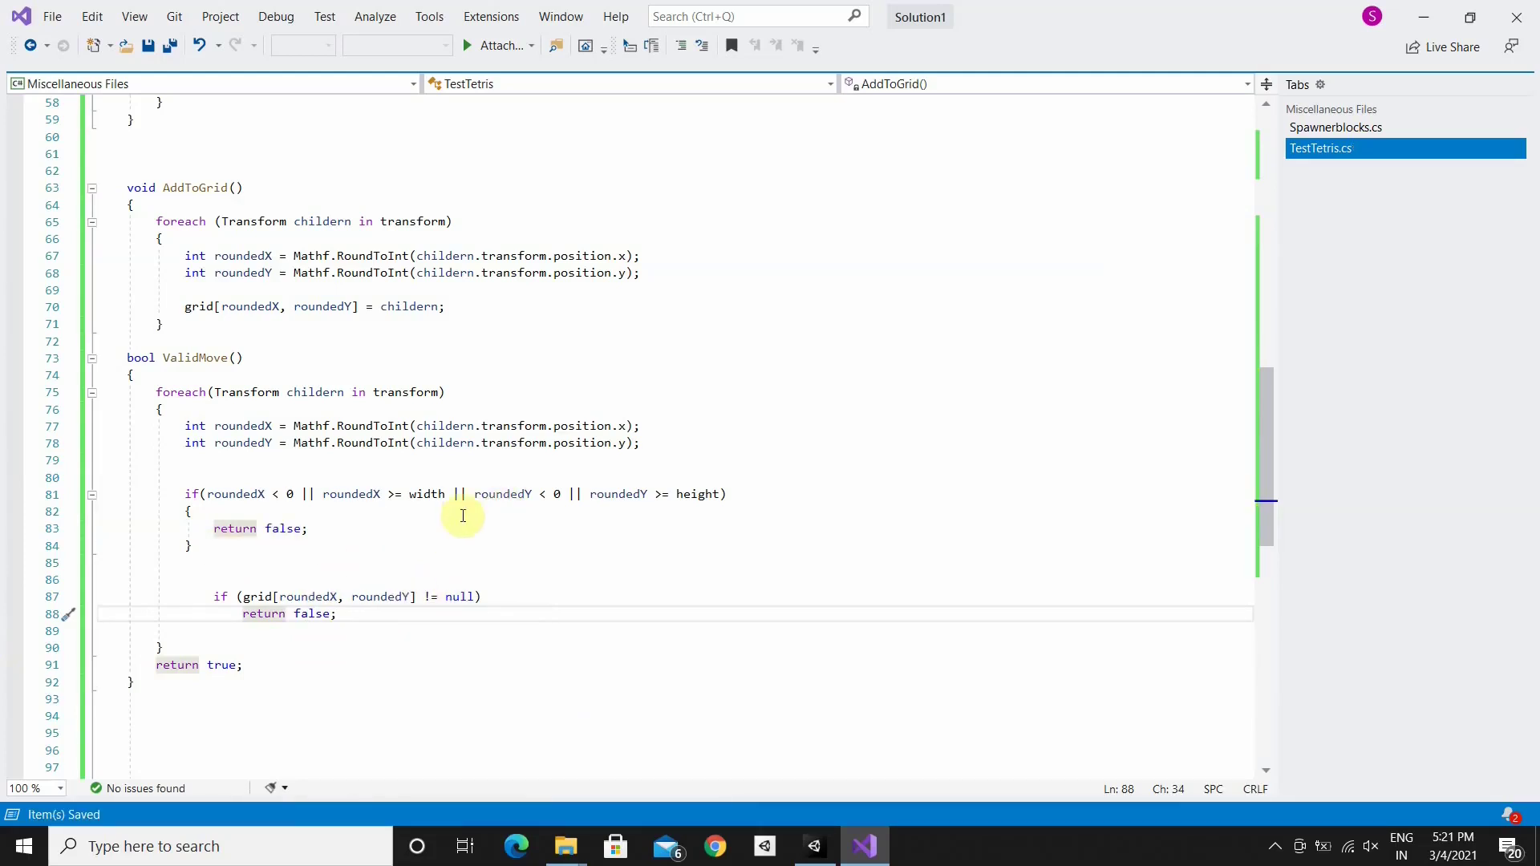
# Add the missing closing brace after the AddToGrid loop
pyautogui.scroll(2, 373, 449)
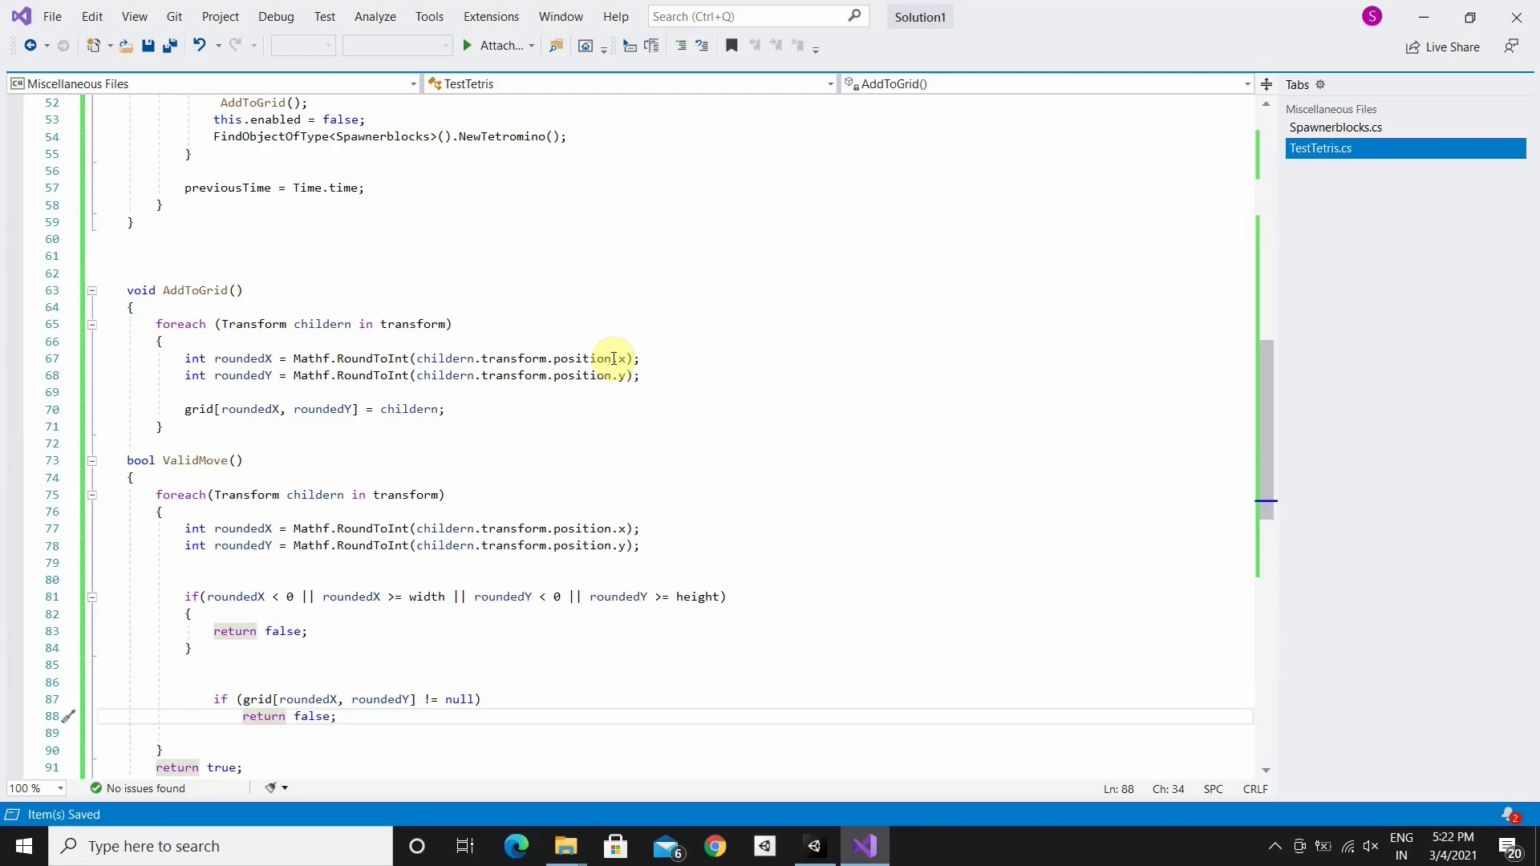
pyautogui.hotkey('alt', 'Tab')
pyautogui.hotkey('alt', 'Tab')
pyautogui.scroll(-1, 344, 525)
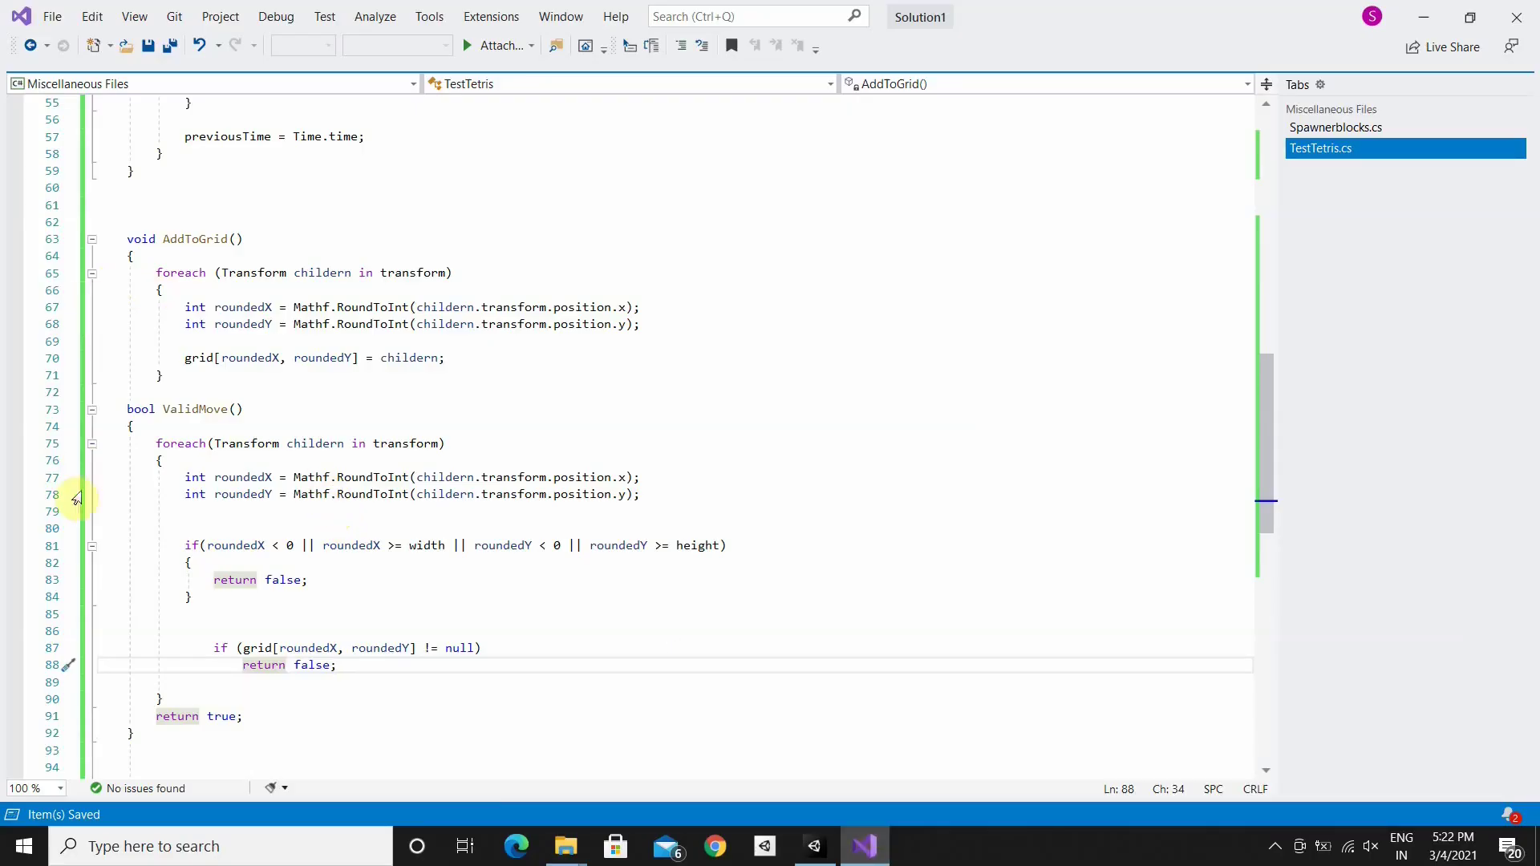
pyautogui.scroll(-1, 90, 572)
pyautogui.hotkey('ctrl', 'z')
pyautogui.hotkey('ctrl', 'z')
pyautogui.click(186, 381)
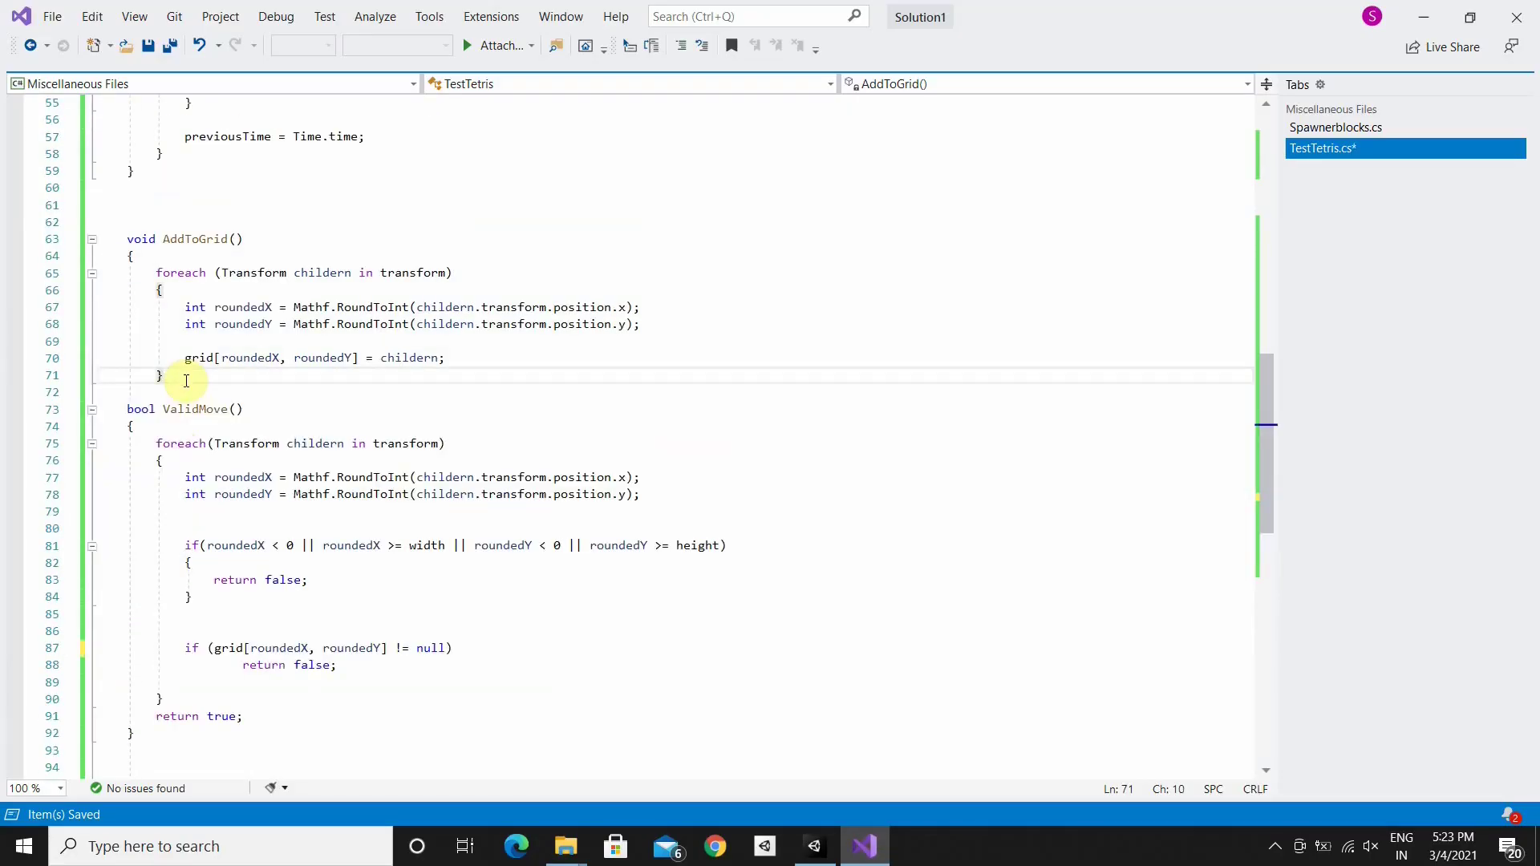
pyautogui.press('Return')
pyautogui.write('}')
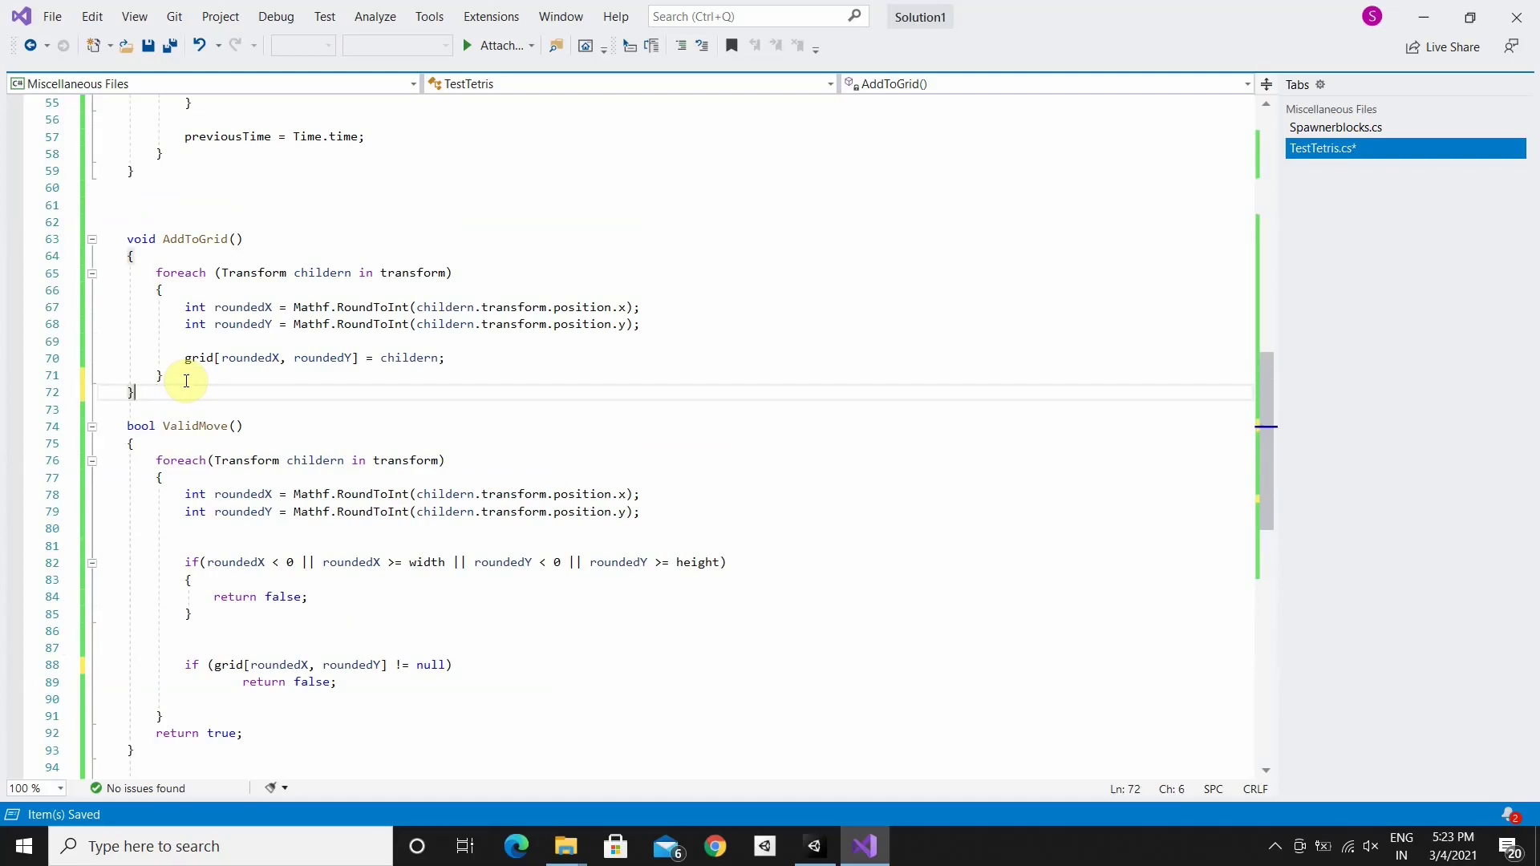
pyautogui.click(232, 408)
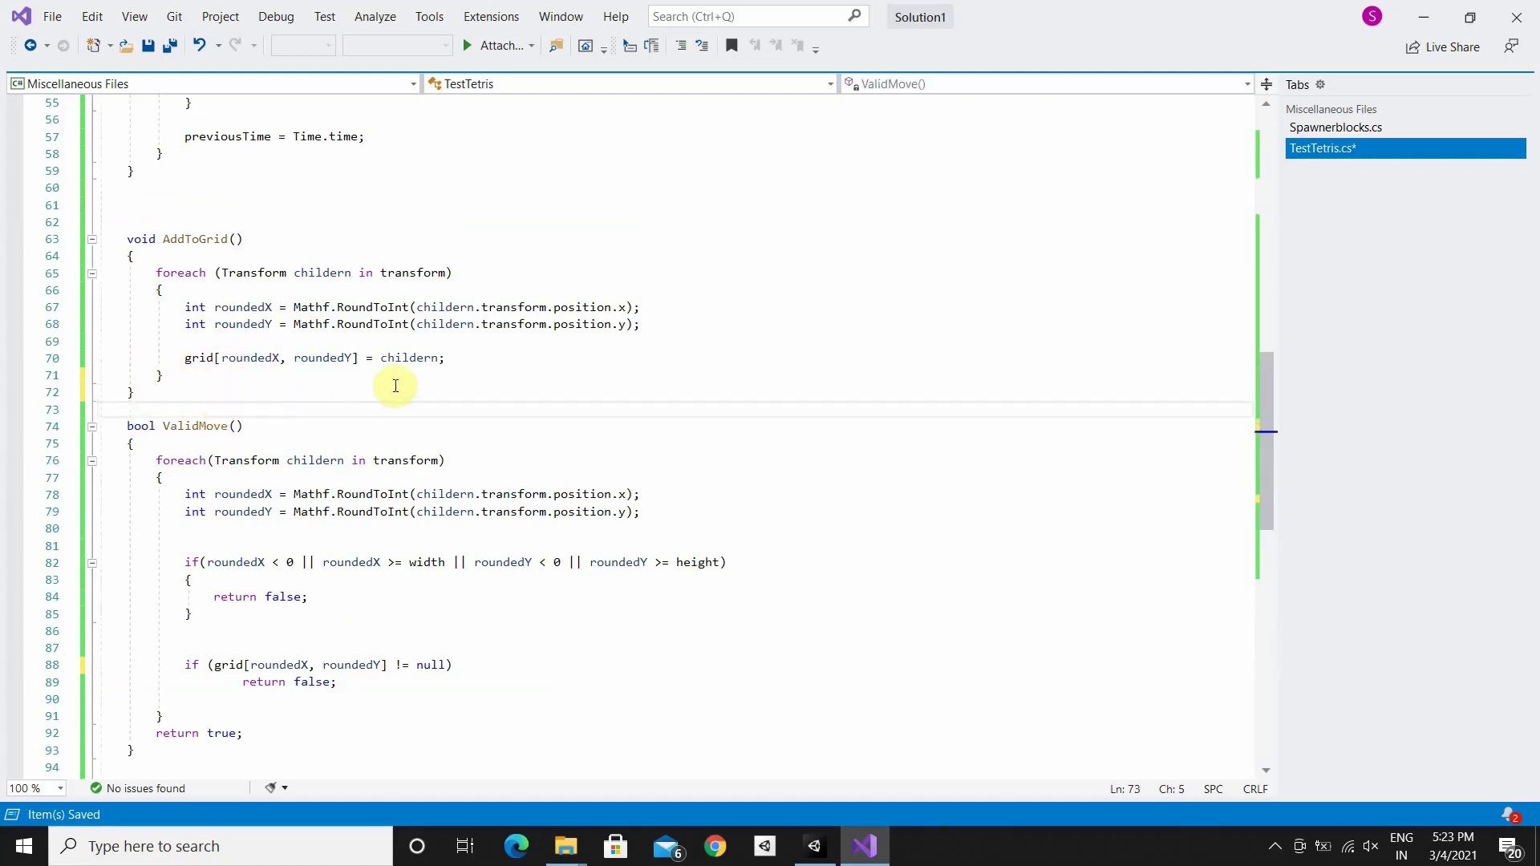
# Start Play in Unity, rotate and shift the J tetromino, and drop it to the bottom
pyautogui.hotkey('alt', 'Tab')
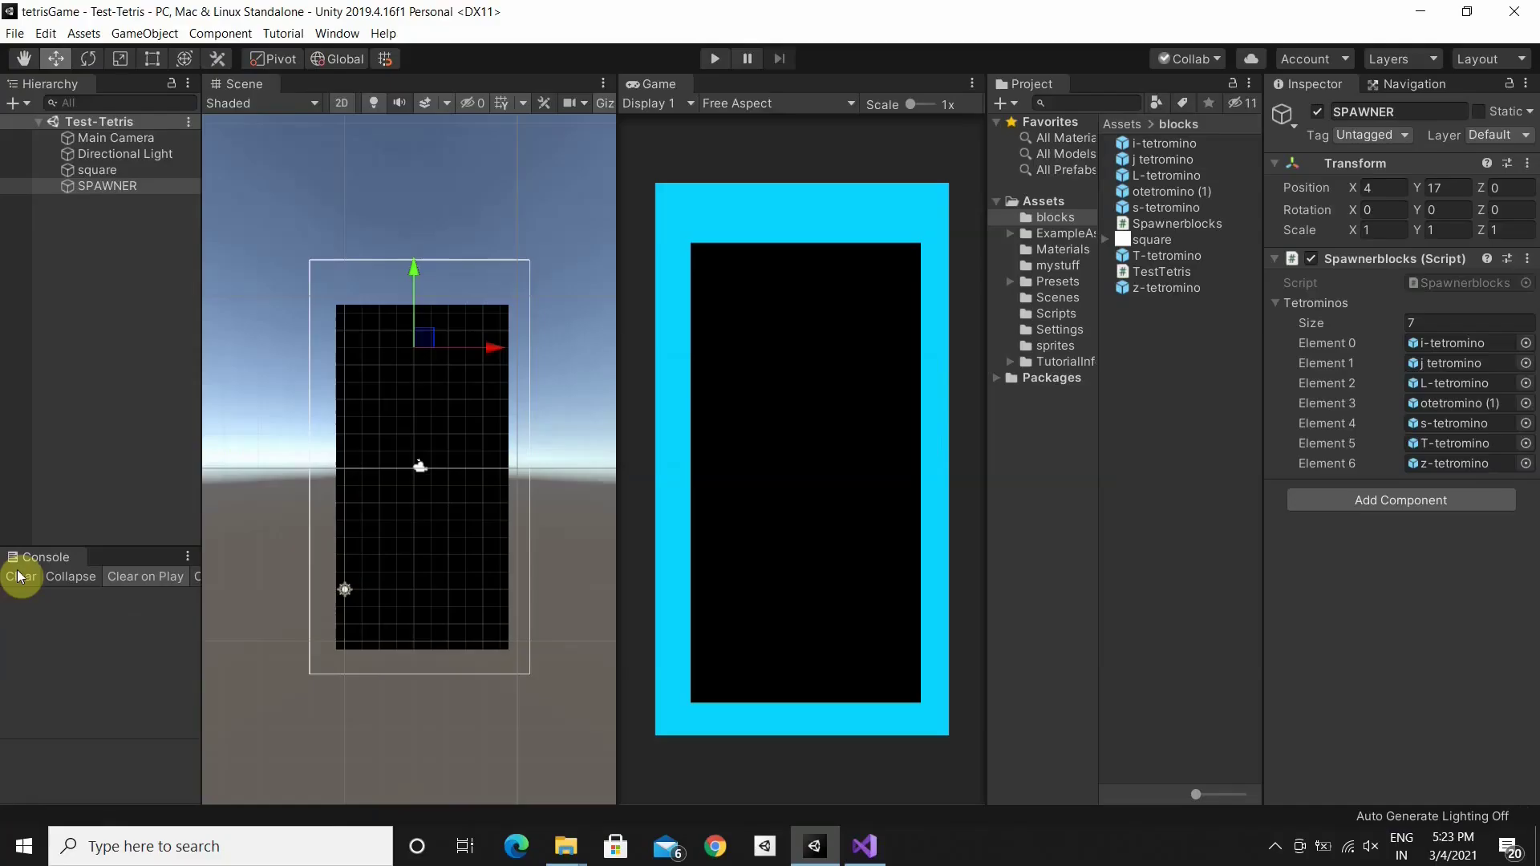
pyautogui.click(711, 59)
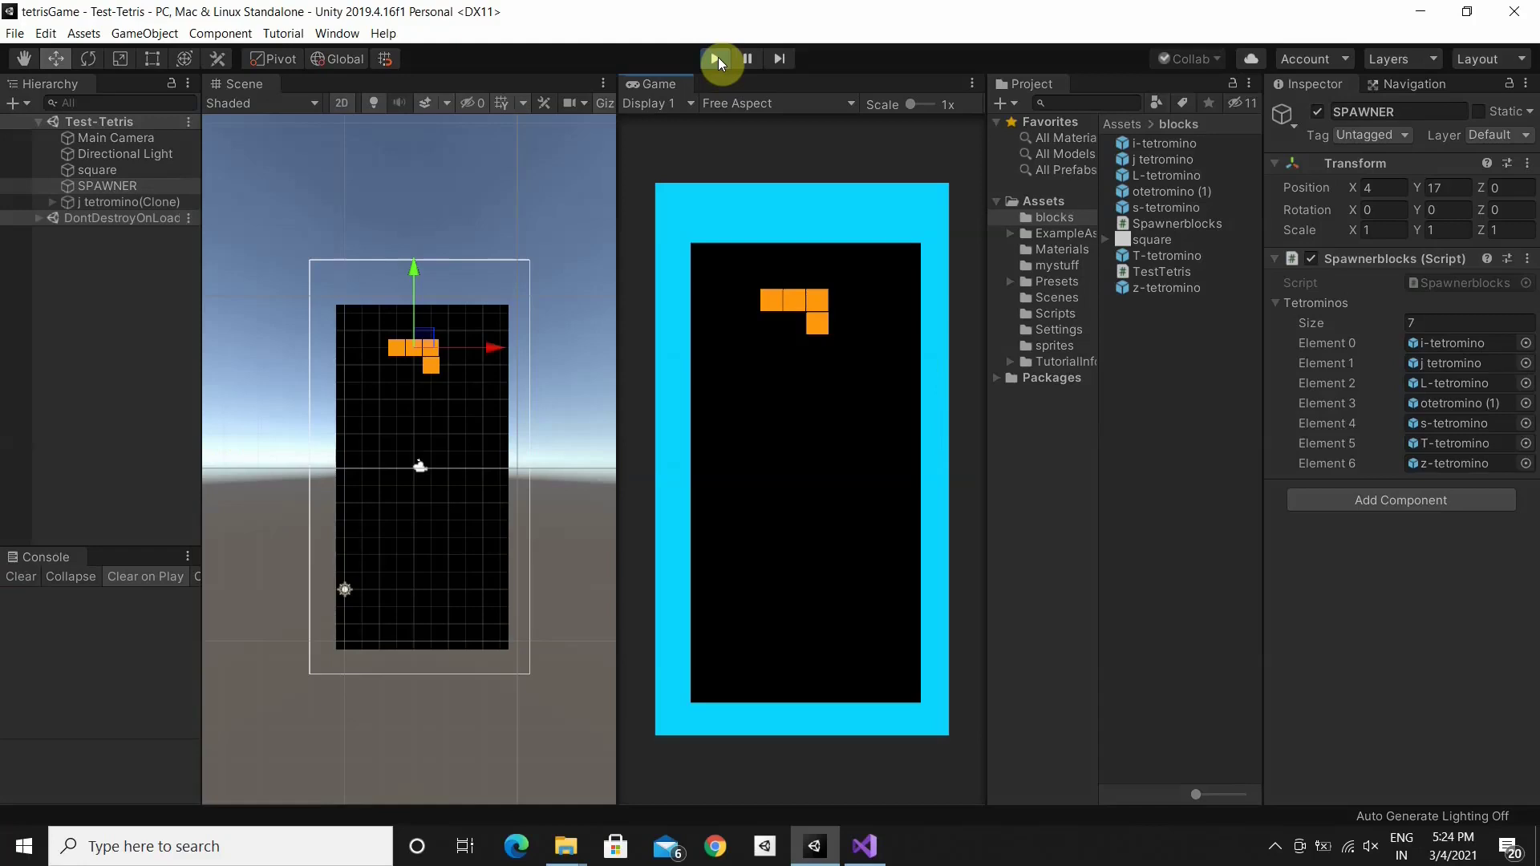
pyautogui.press('Up')
pyautogui.press('Up')
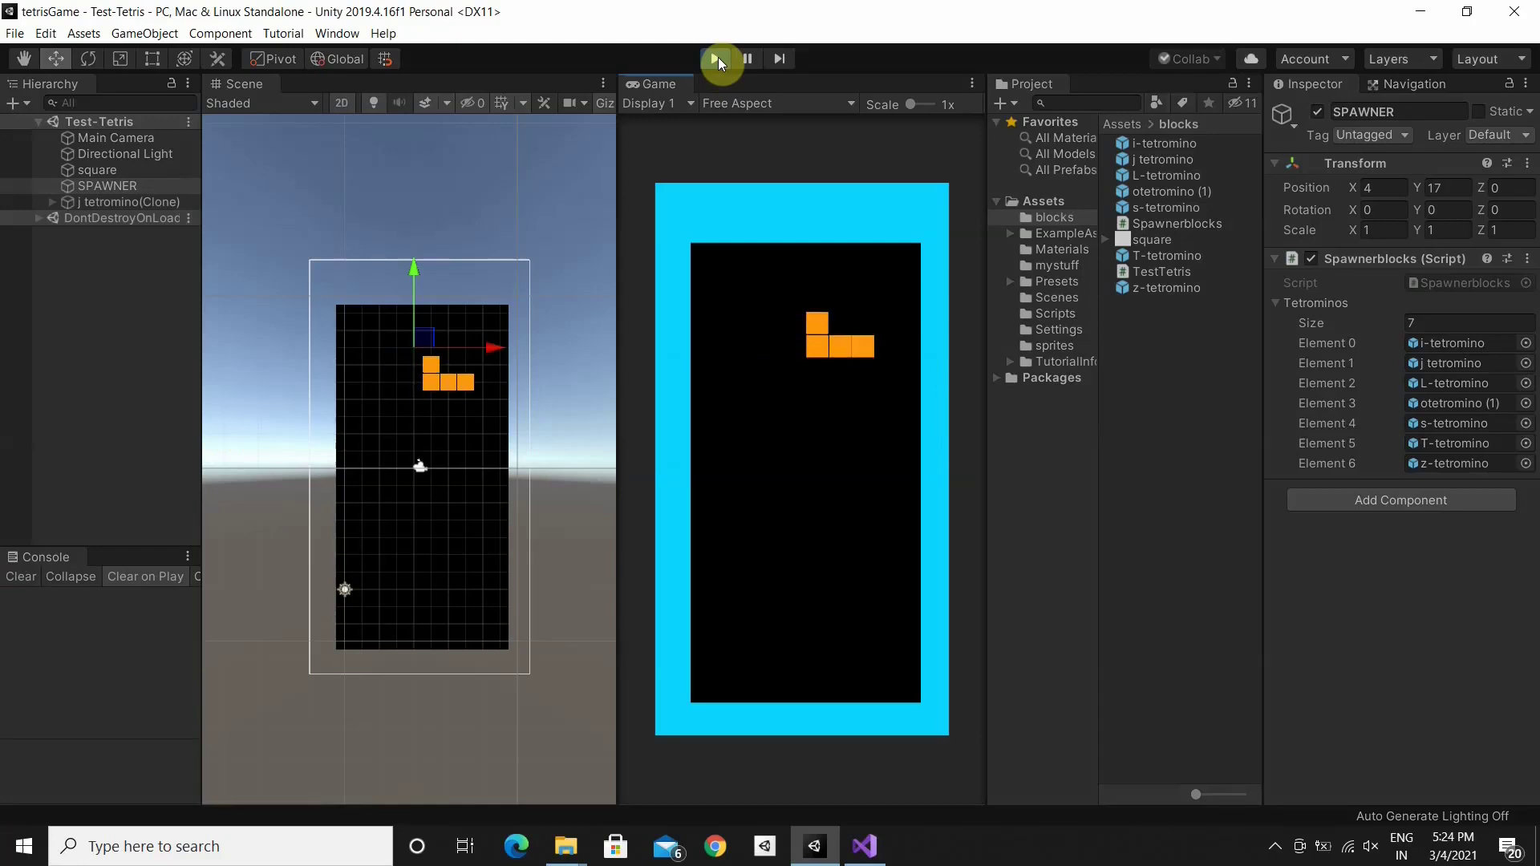
pyautogui.press('Left')
pyautogui.press('Left')
pyautogui.press('Left')
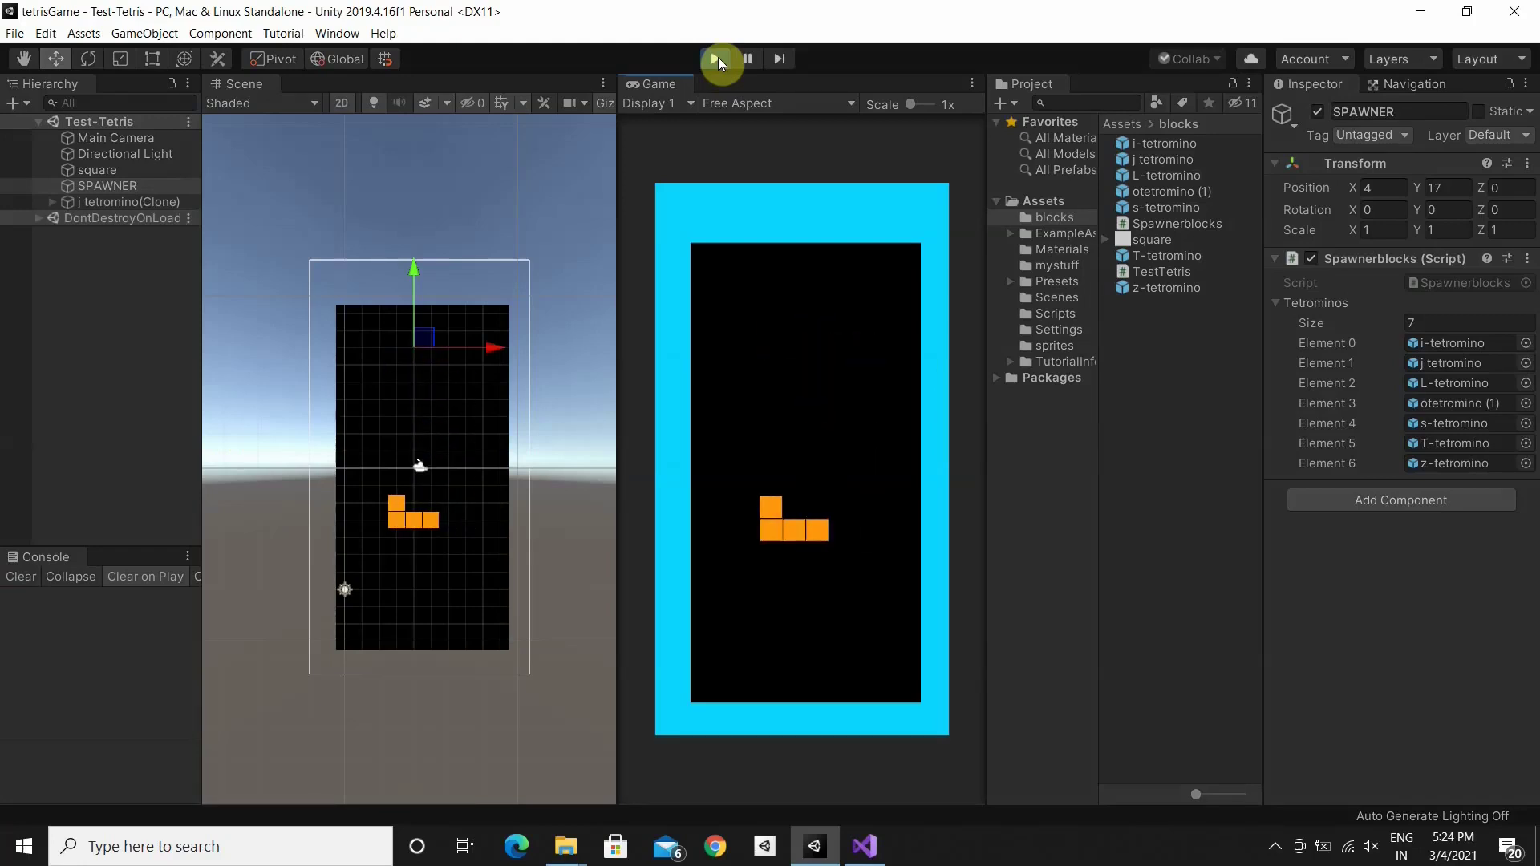
pyautogui.press('Left')
pyautogui.press('Right')
pyautogui.press('Down')
pyautogui.press('Down')
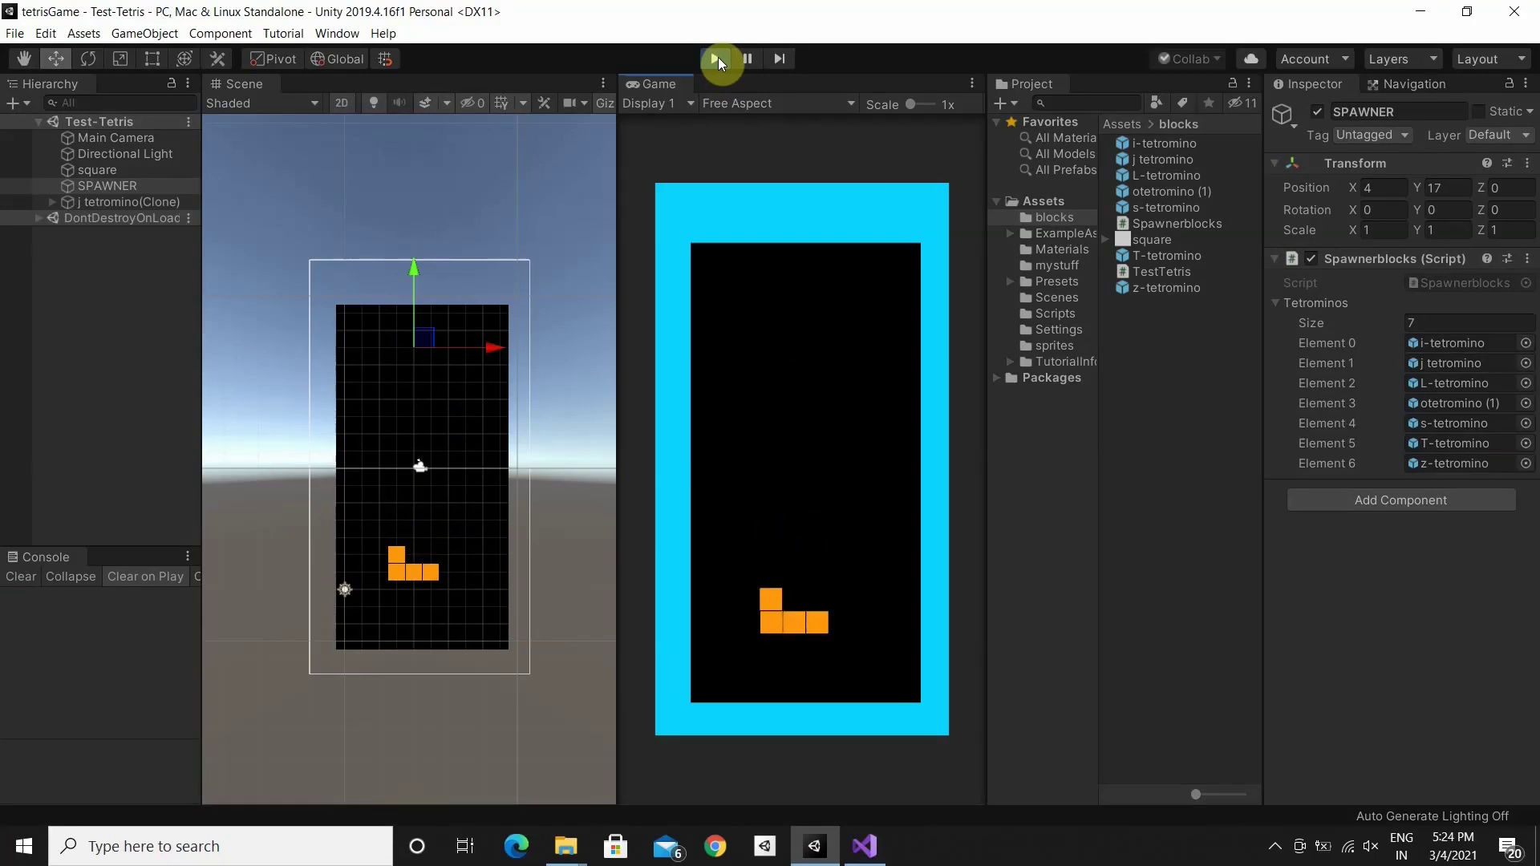
pyautogui.press('Down')
pyautogui.press('Down')
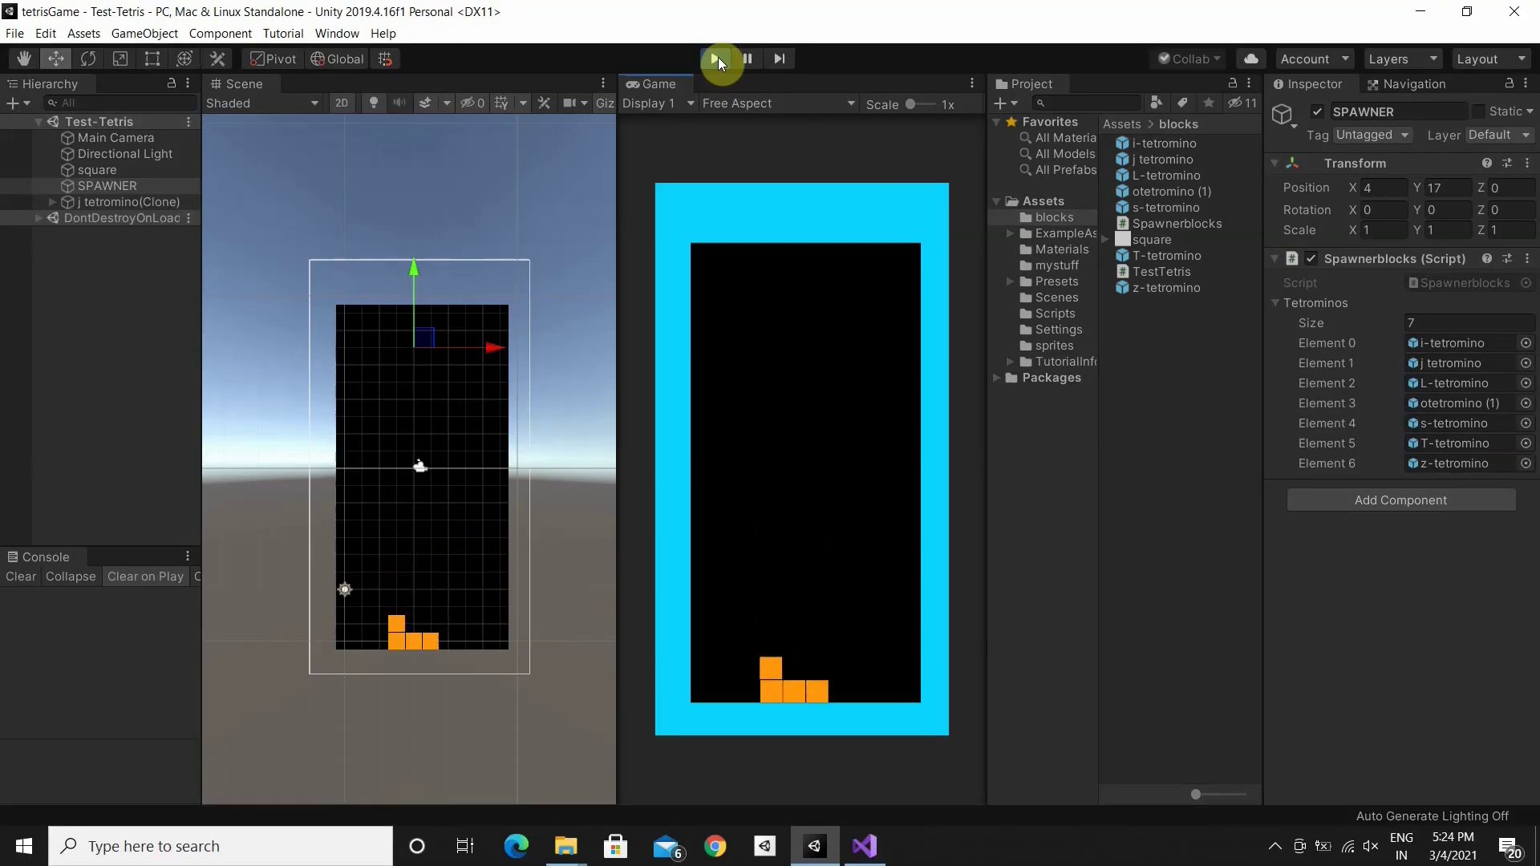
# Rotate the next pieces between vertical and horizontal while moving them right, then three columns left
pyautogui.press('Up')
pyautogui.press('Right')
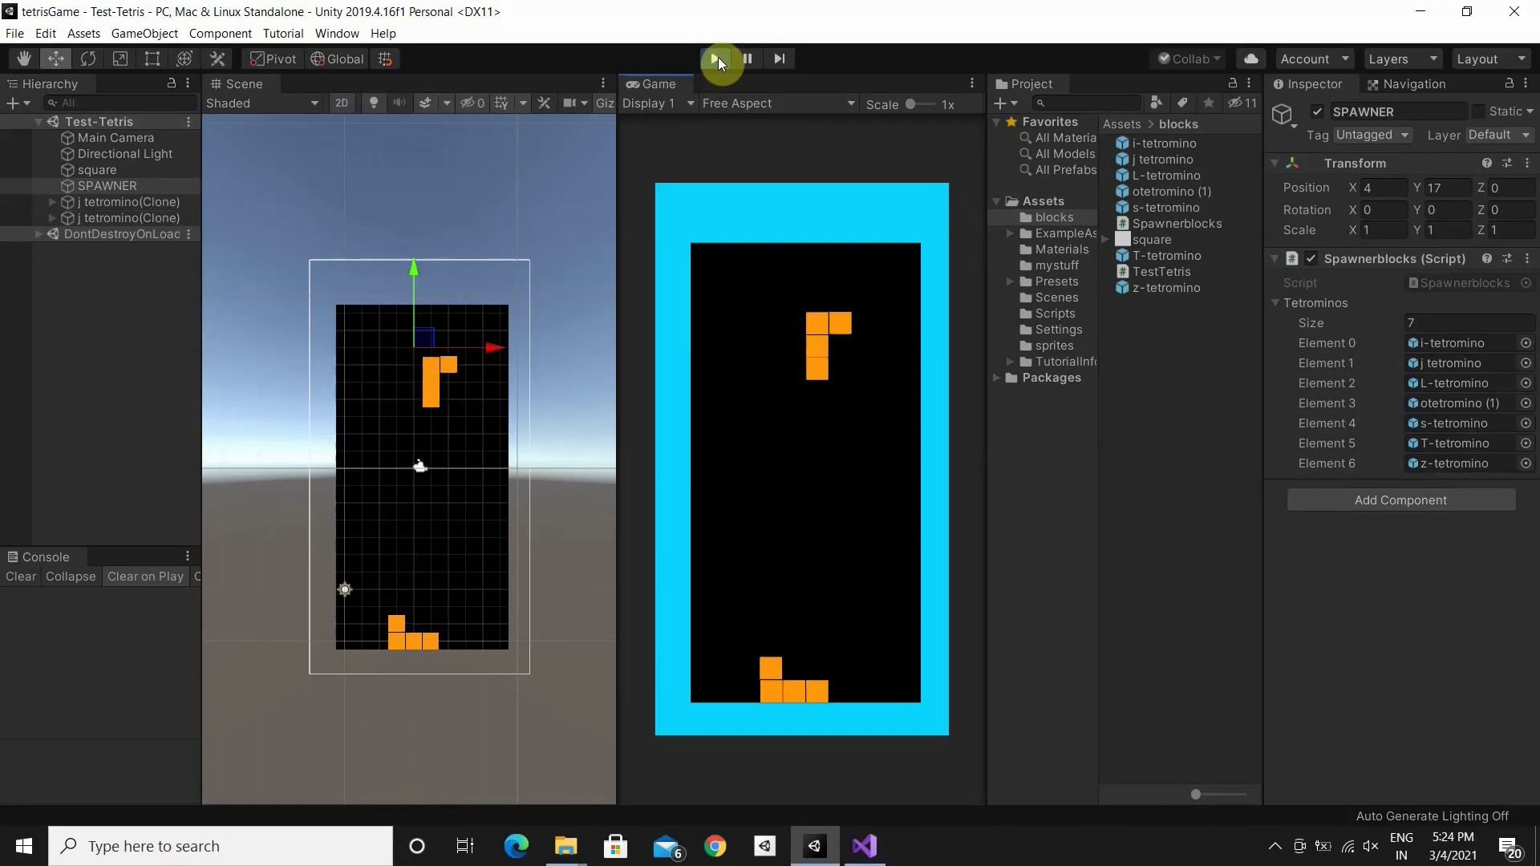
pyautogui.press('Up')
pyautogui.press('Right')
pyautogui.press('Right')
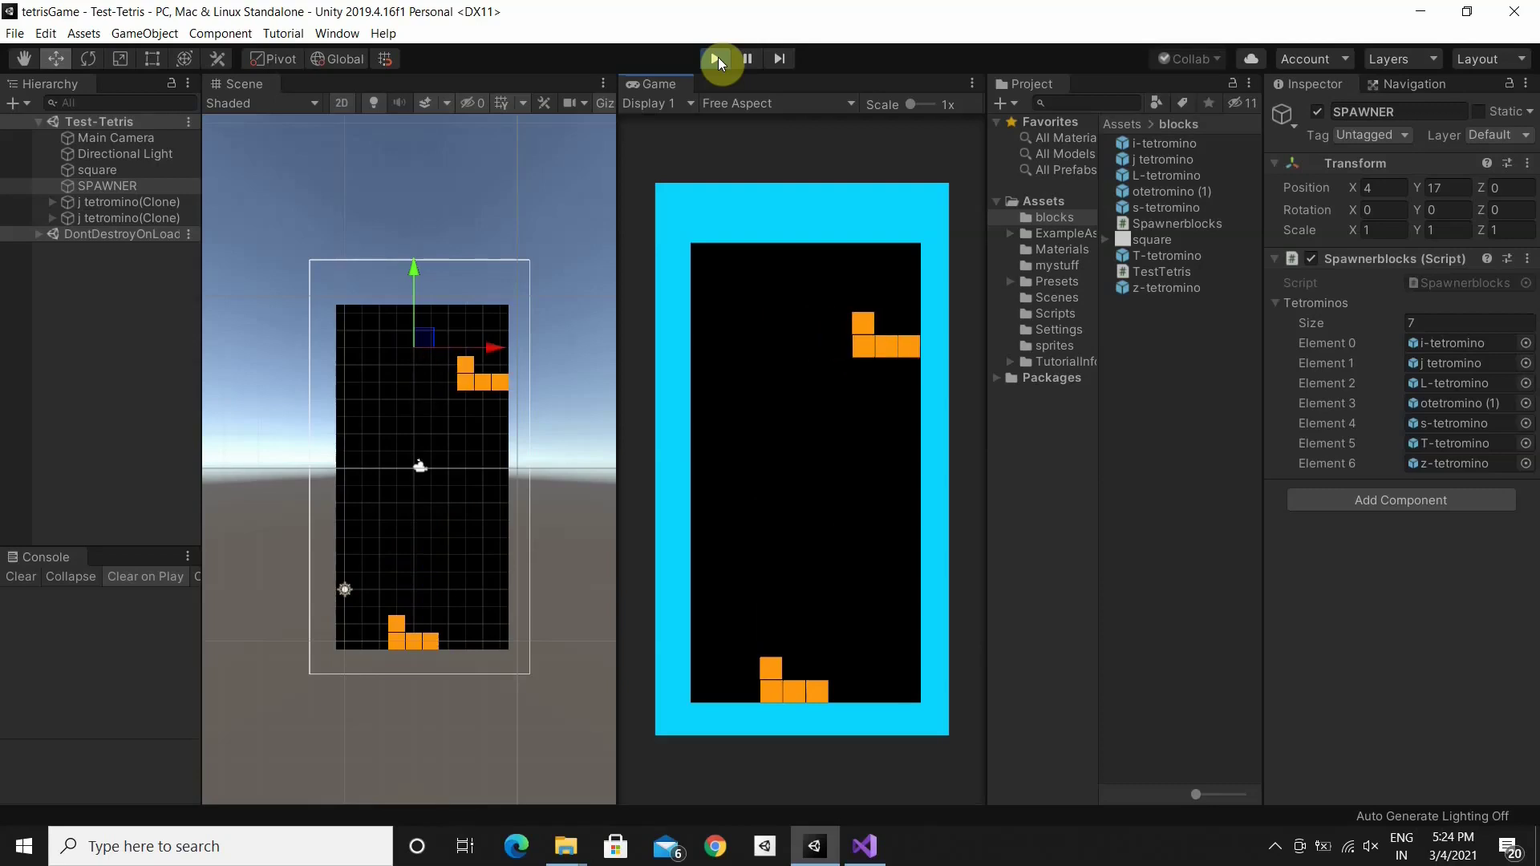
pyautogui.press('Up')
pyautogui.press('Right')
pyautogui.press('Right')
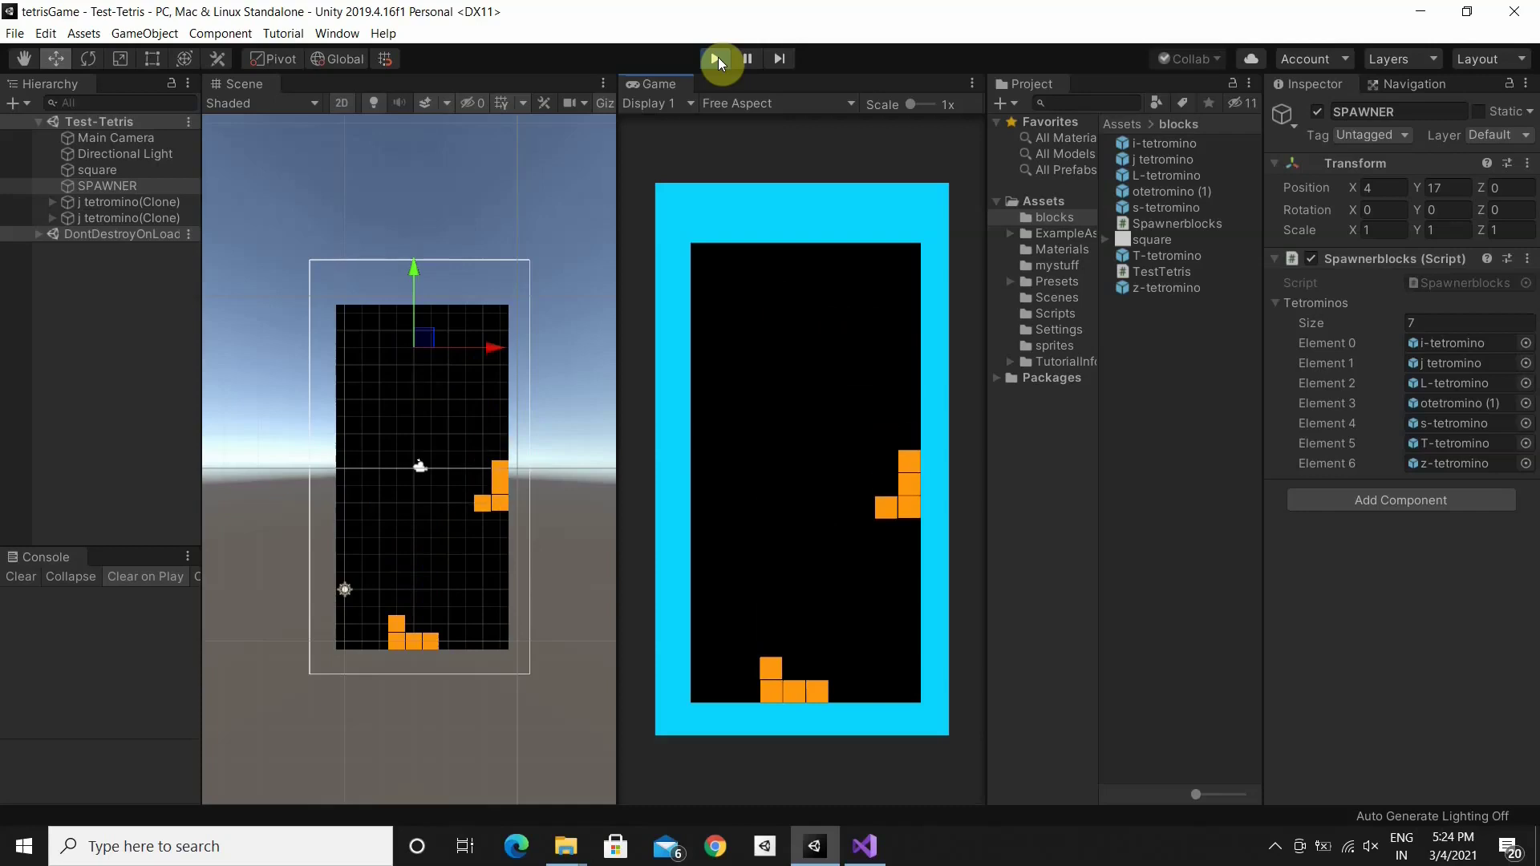
pyautogui.press('Left')
pyautogui.press('Left')
pyautogui.press('Left')
pyautogui.press('Left')
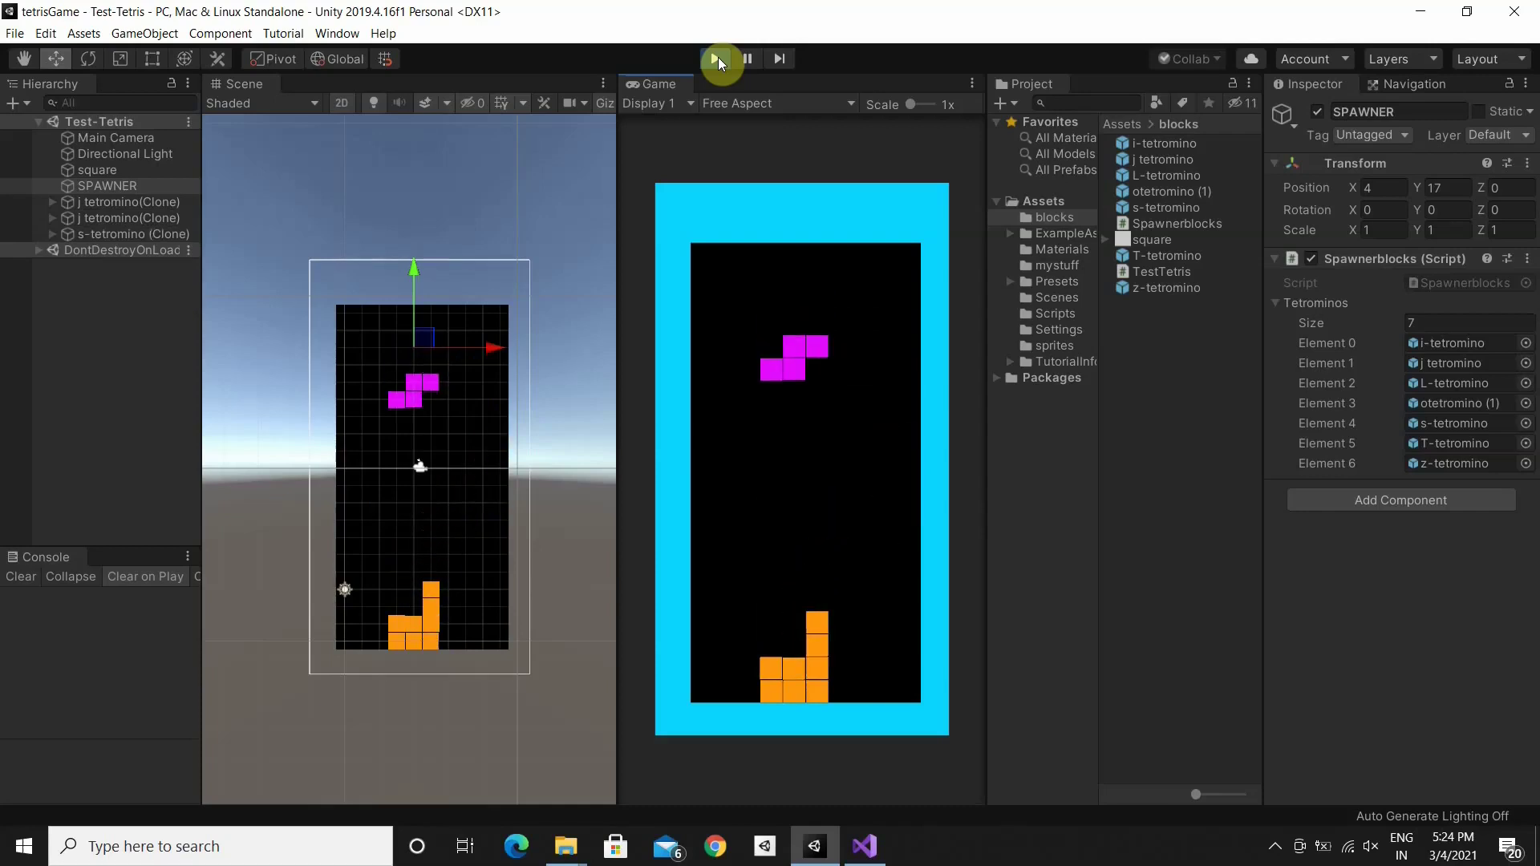
# Nudge the magenta S pieces left and right and drop one onto the stack
pyautogui.press('Left')
pyautogui.press('Left')
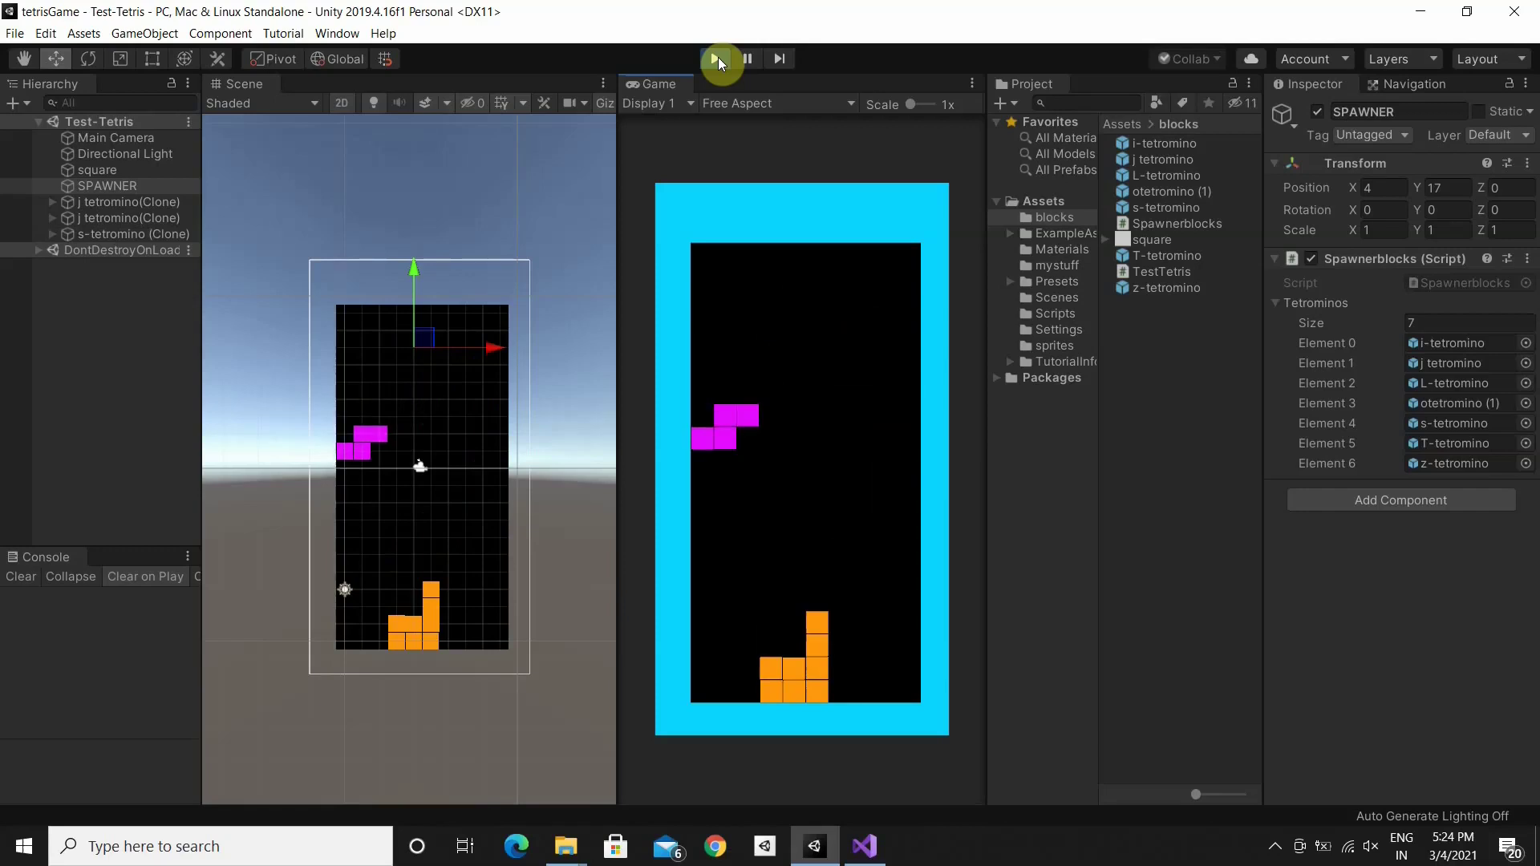
pyautogui.press('Right')
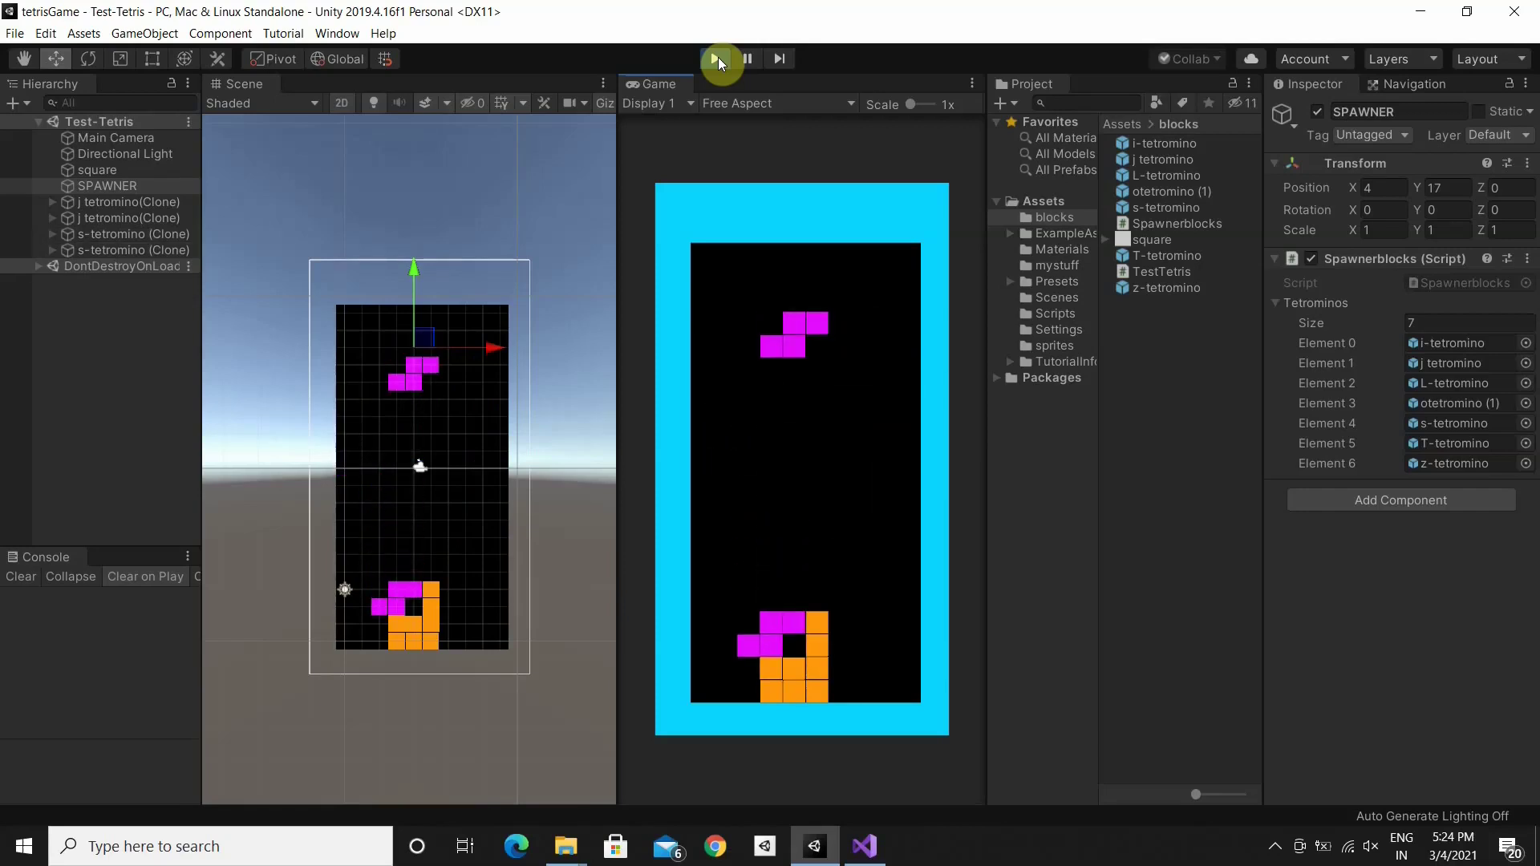
pyautogui.press('Left')
pyautogui.press('Left')
pyautogui.press('Left')
pyautogui.press('Right')
pyautogui.press('Right')
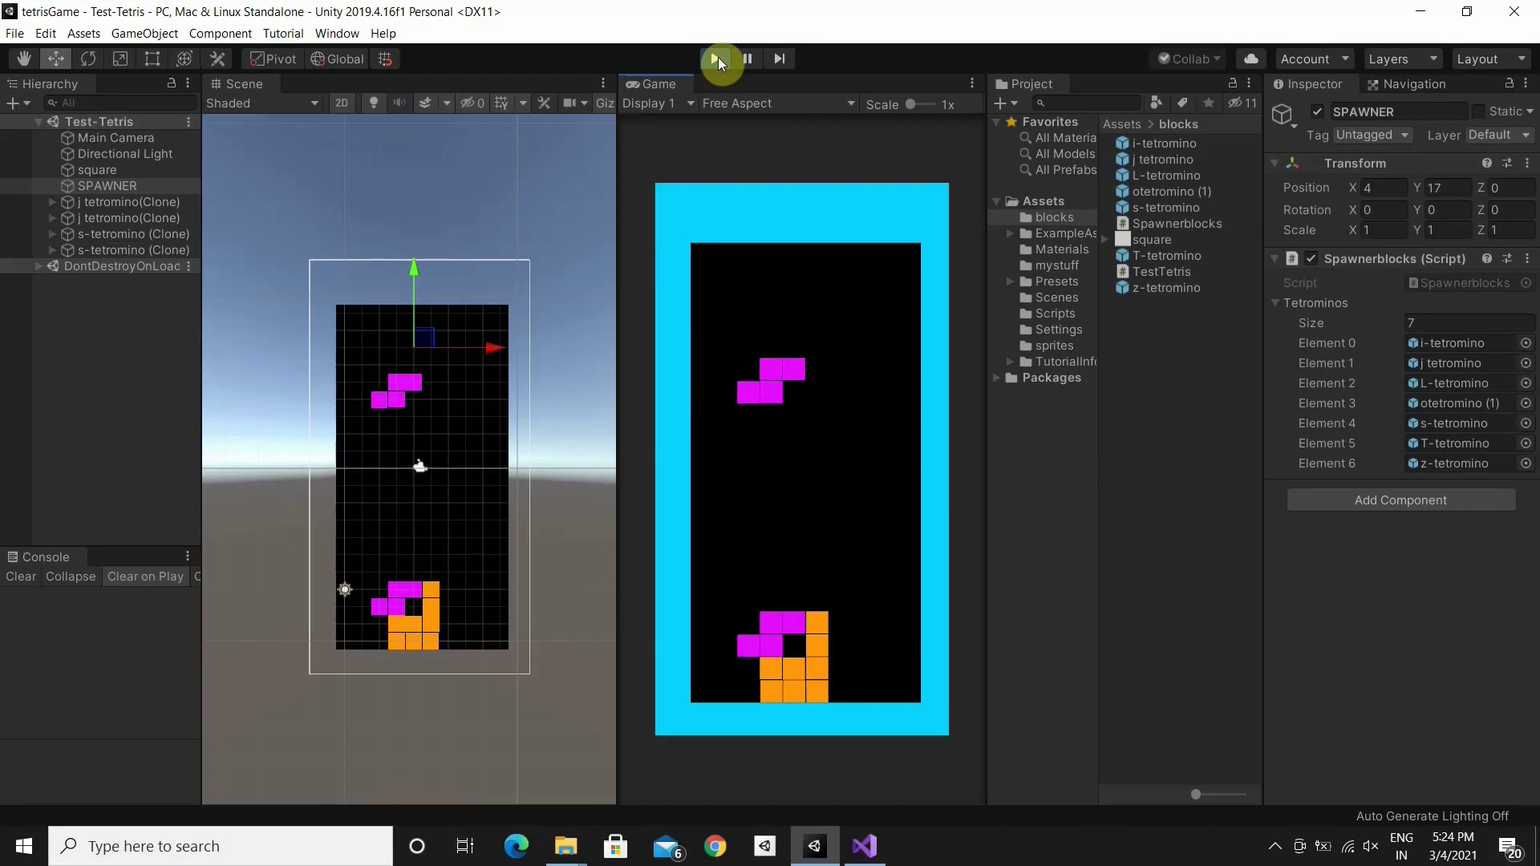
pyautogui.press('Down')
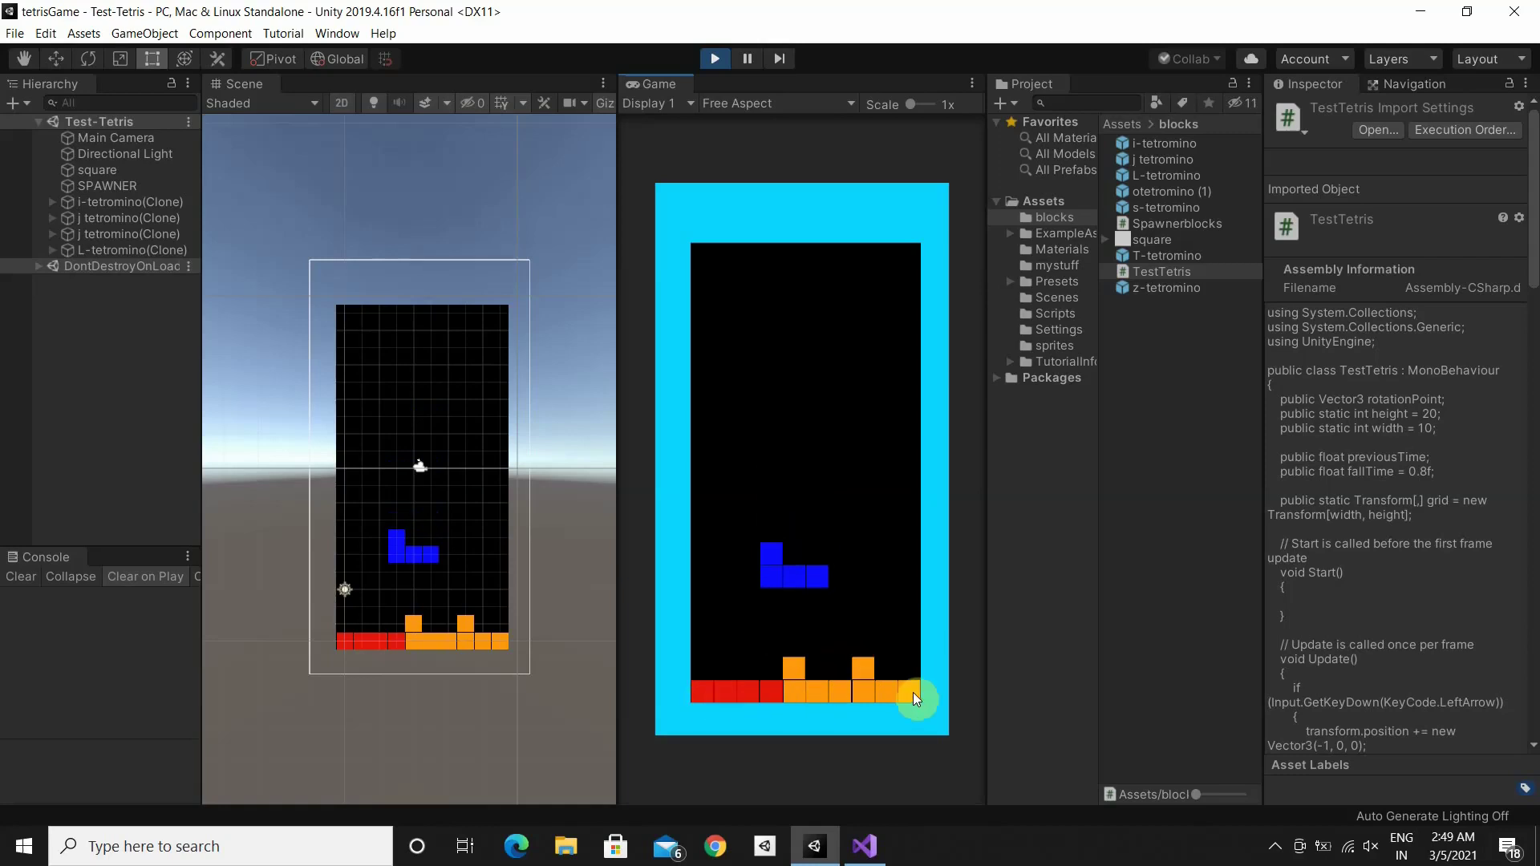
# Move the blue J piece left, then stop the running game
pyautogui.press('Left')
pyautogui.press('Left')
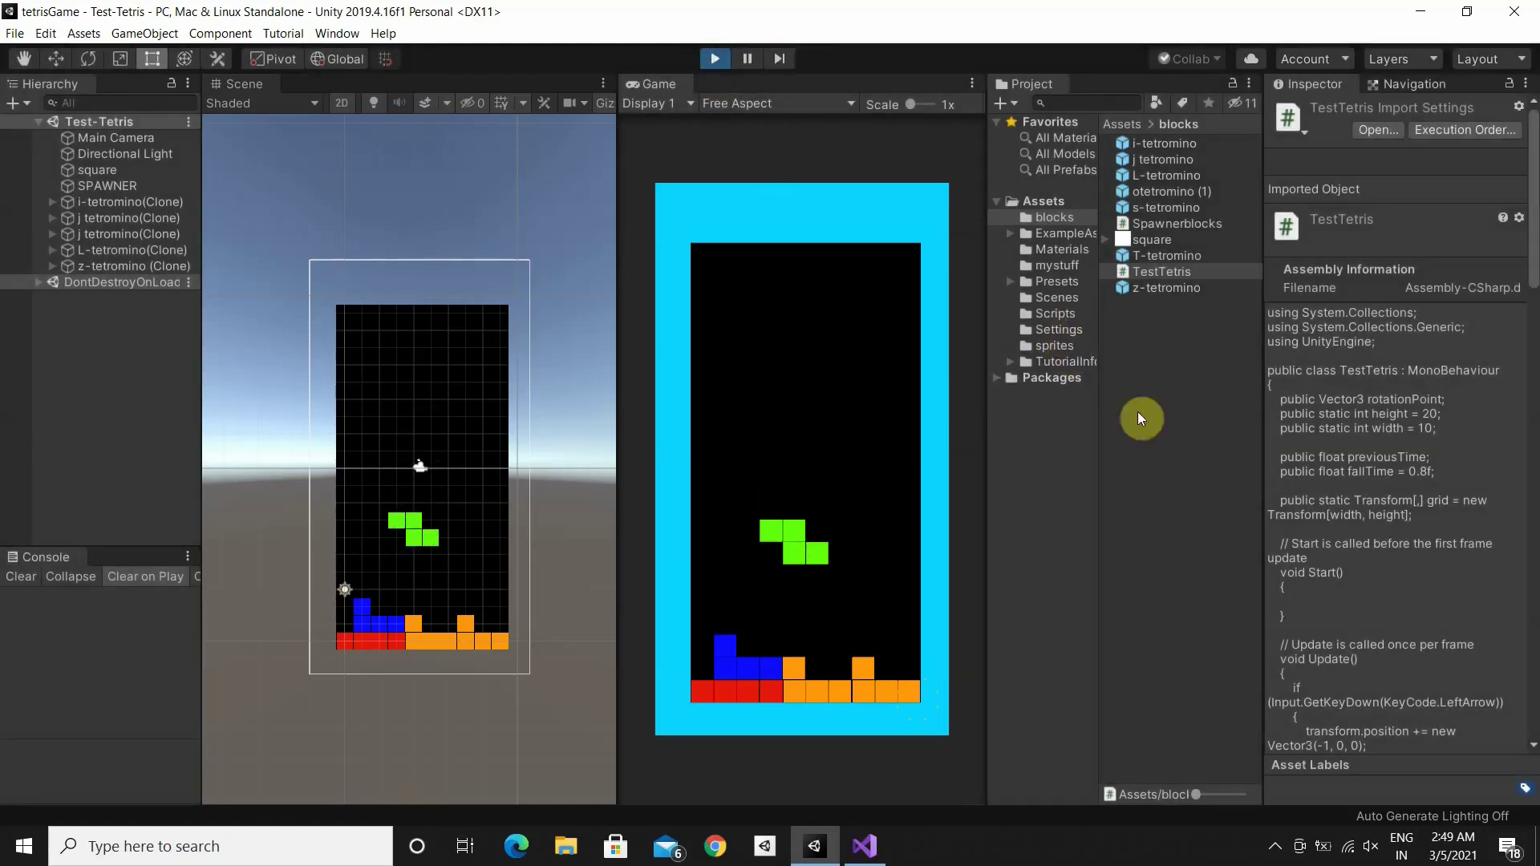
pyautogui.hotkey('ctrl', 'p')
# Dismiss the language server error and declare an empty void CheckLines() method below Update
pyautogui.click(873, 853)
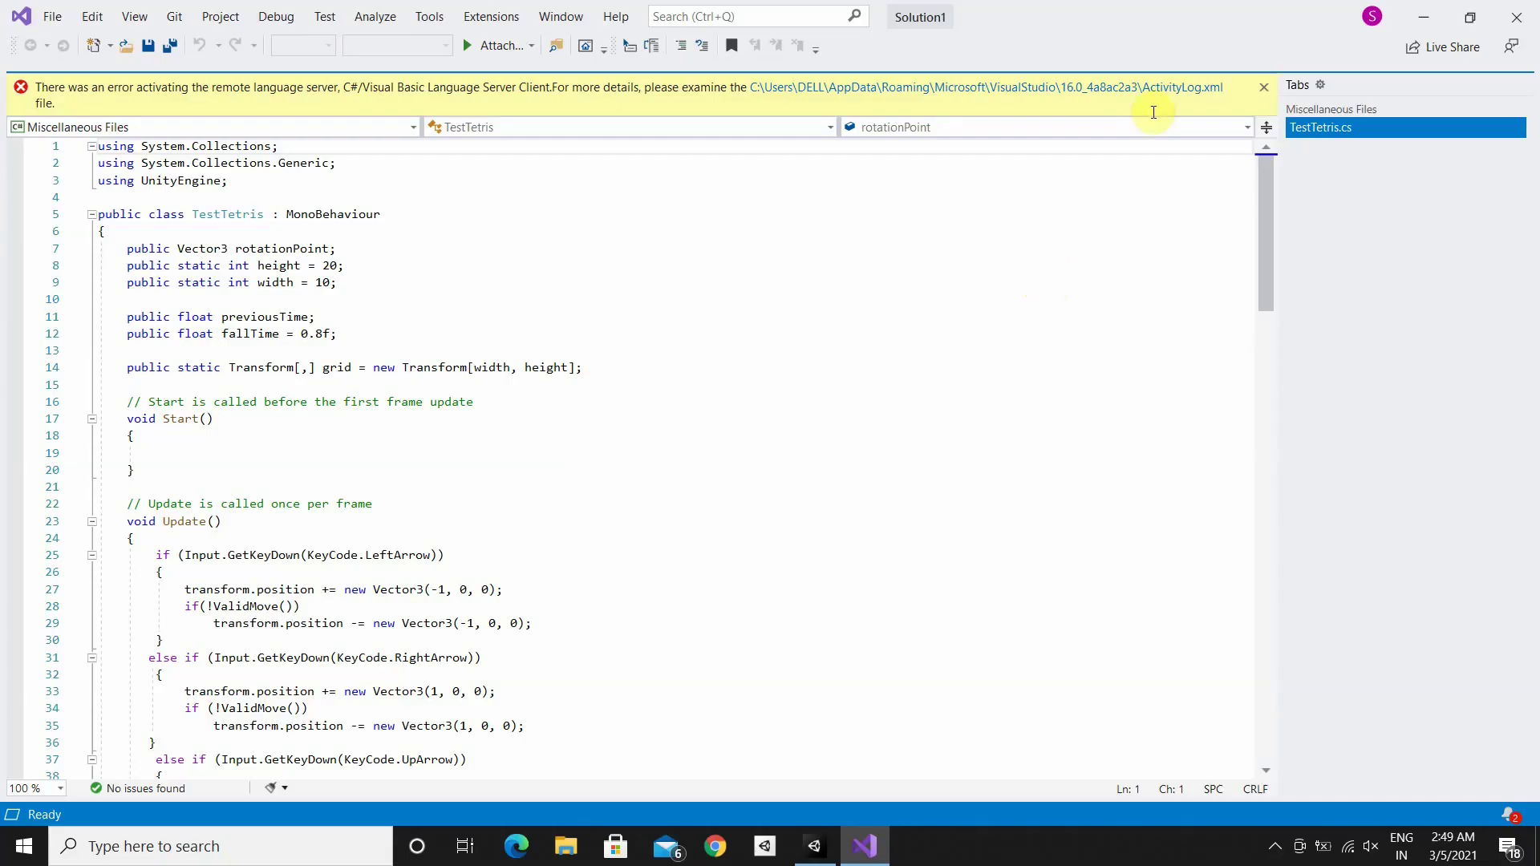
pyautogui.click(1264, 88)
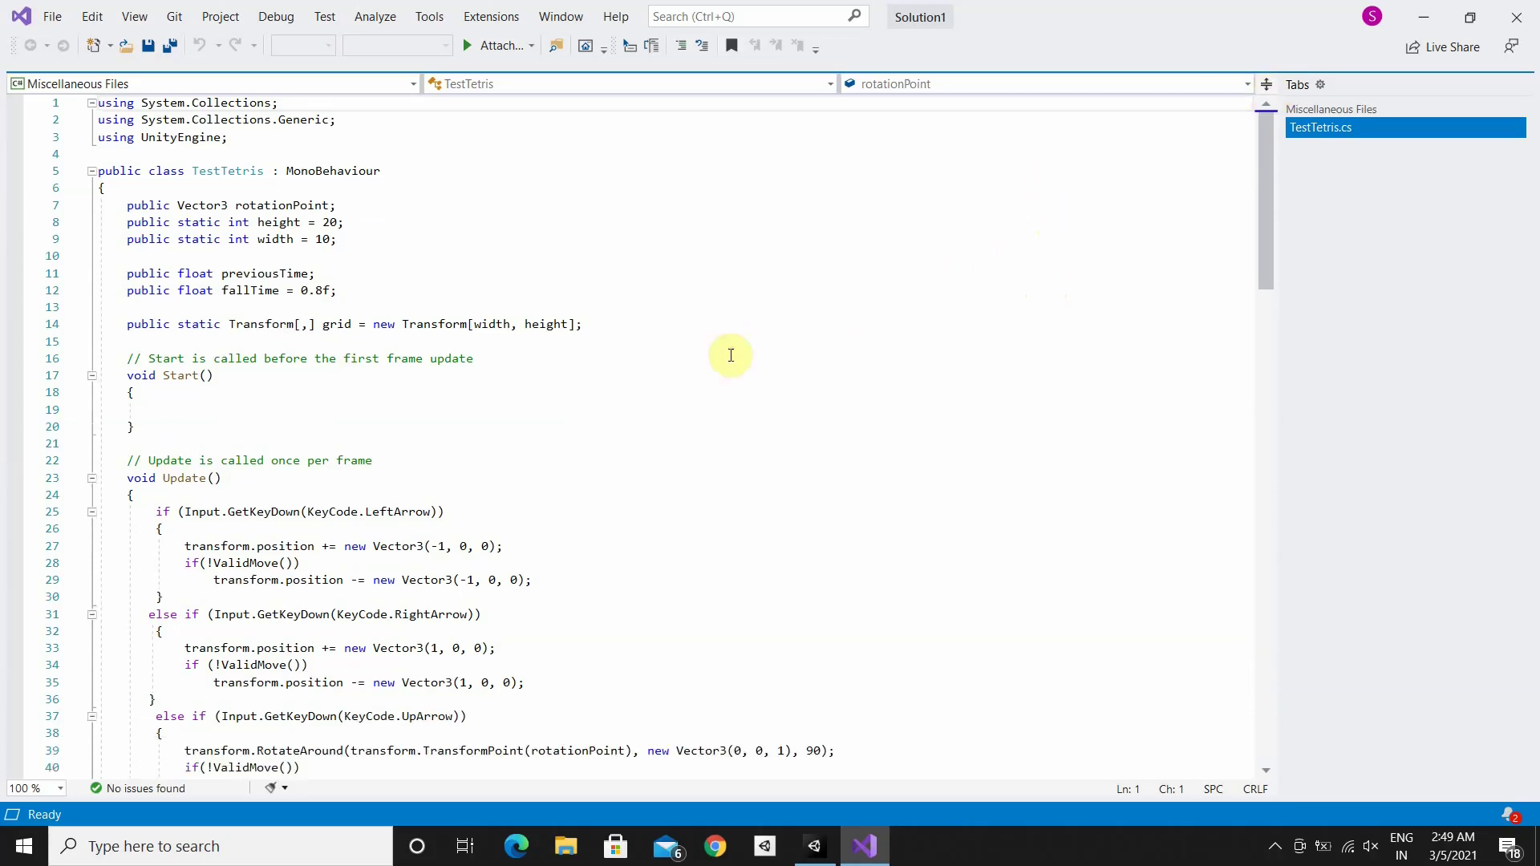
pyautogui.scroll(-12, 888, 372)
pyautogui.click(215, 484)
pyautogui.press('Return')
pyautogui.press('Return')
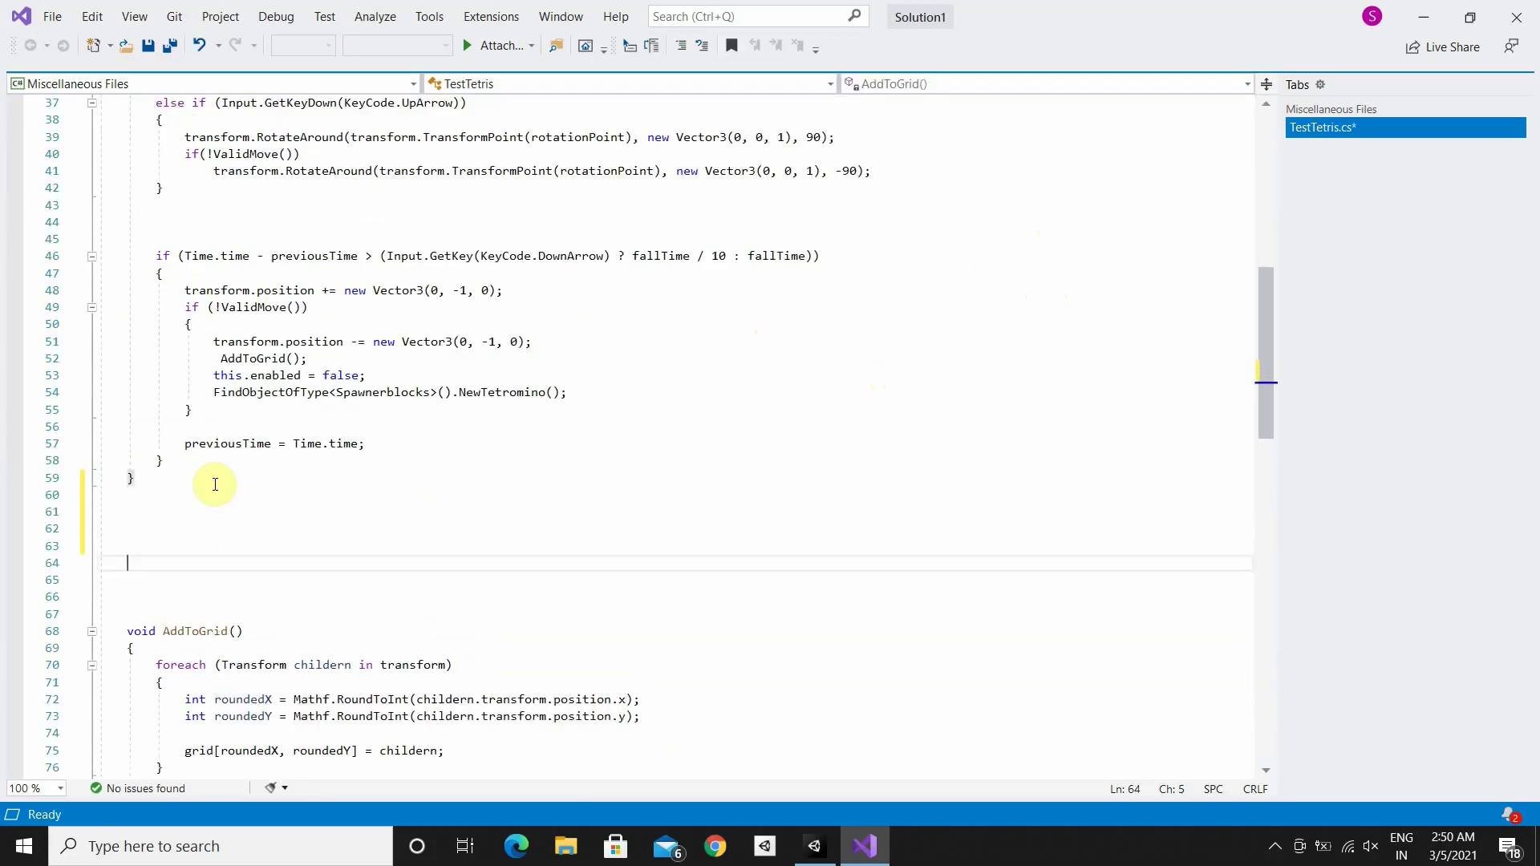
pyautogui.press('Return')
pyautogui.press('Return')
pyautogui.press('Return')
pyautogui.press('Return')
pyautogui.press('Up')
pyautogui.press('Up')
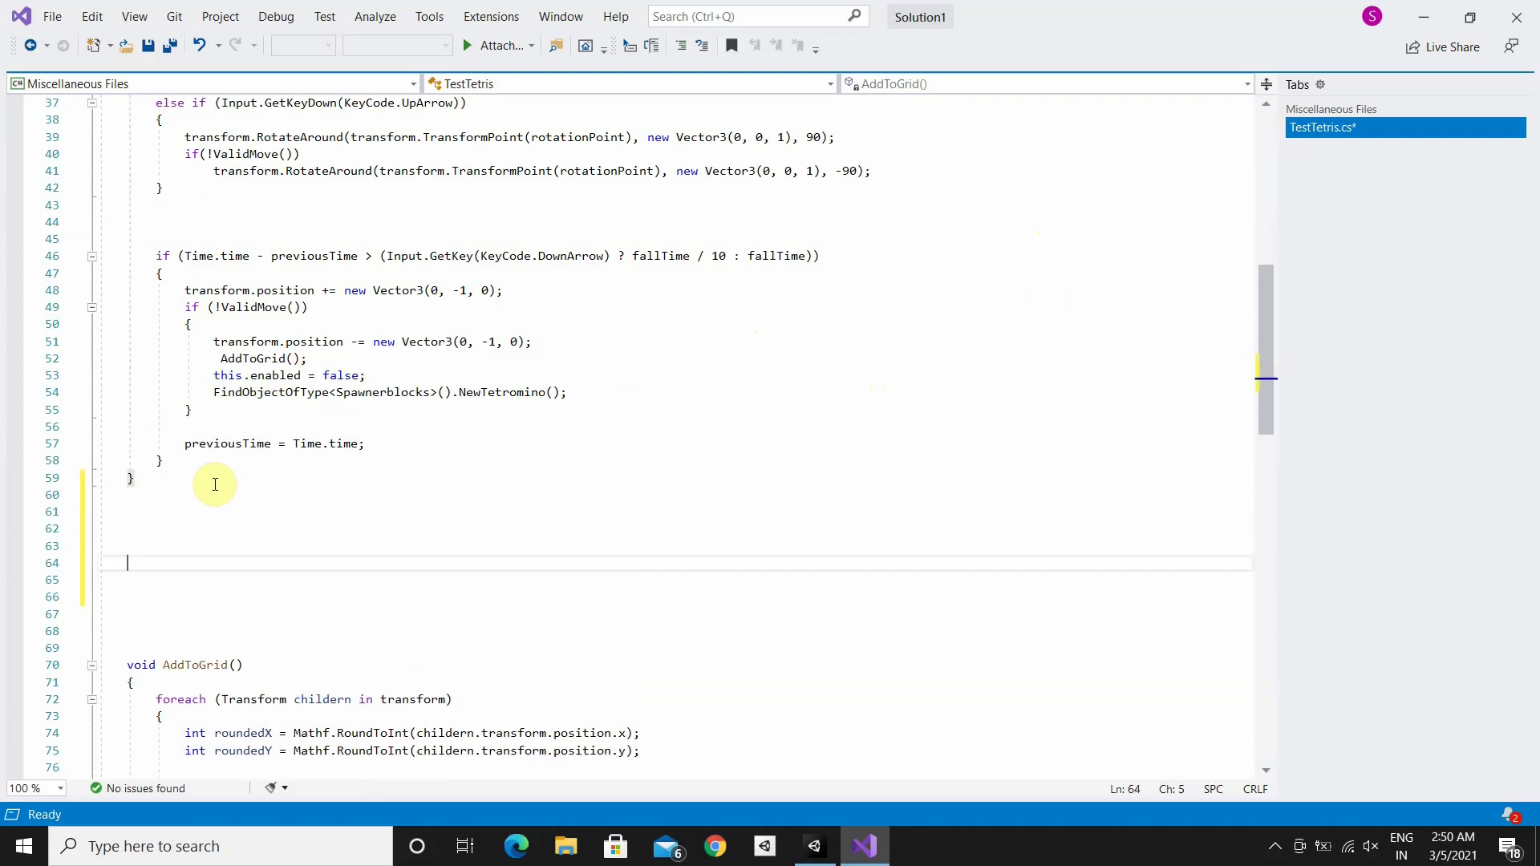
pyautogui.press('Up')
pyautogui.press('Up')
pyautogui.write('void')
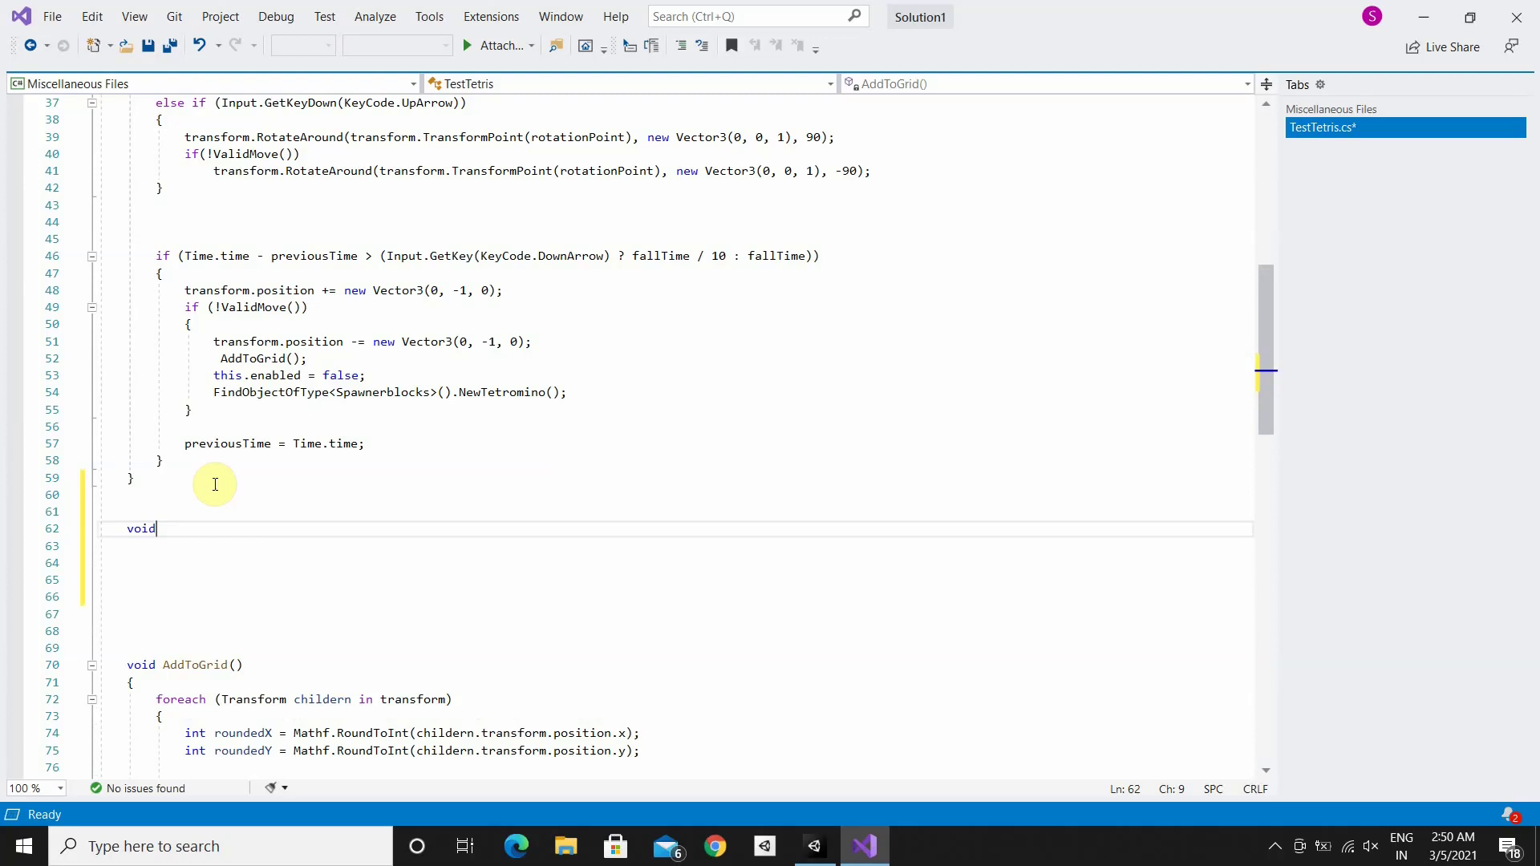
pyautogui.write(' CheckLines')
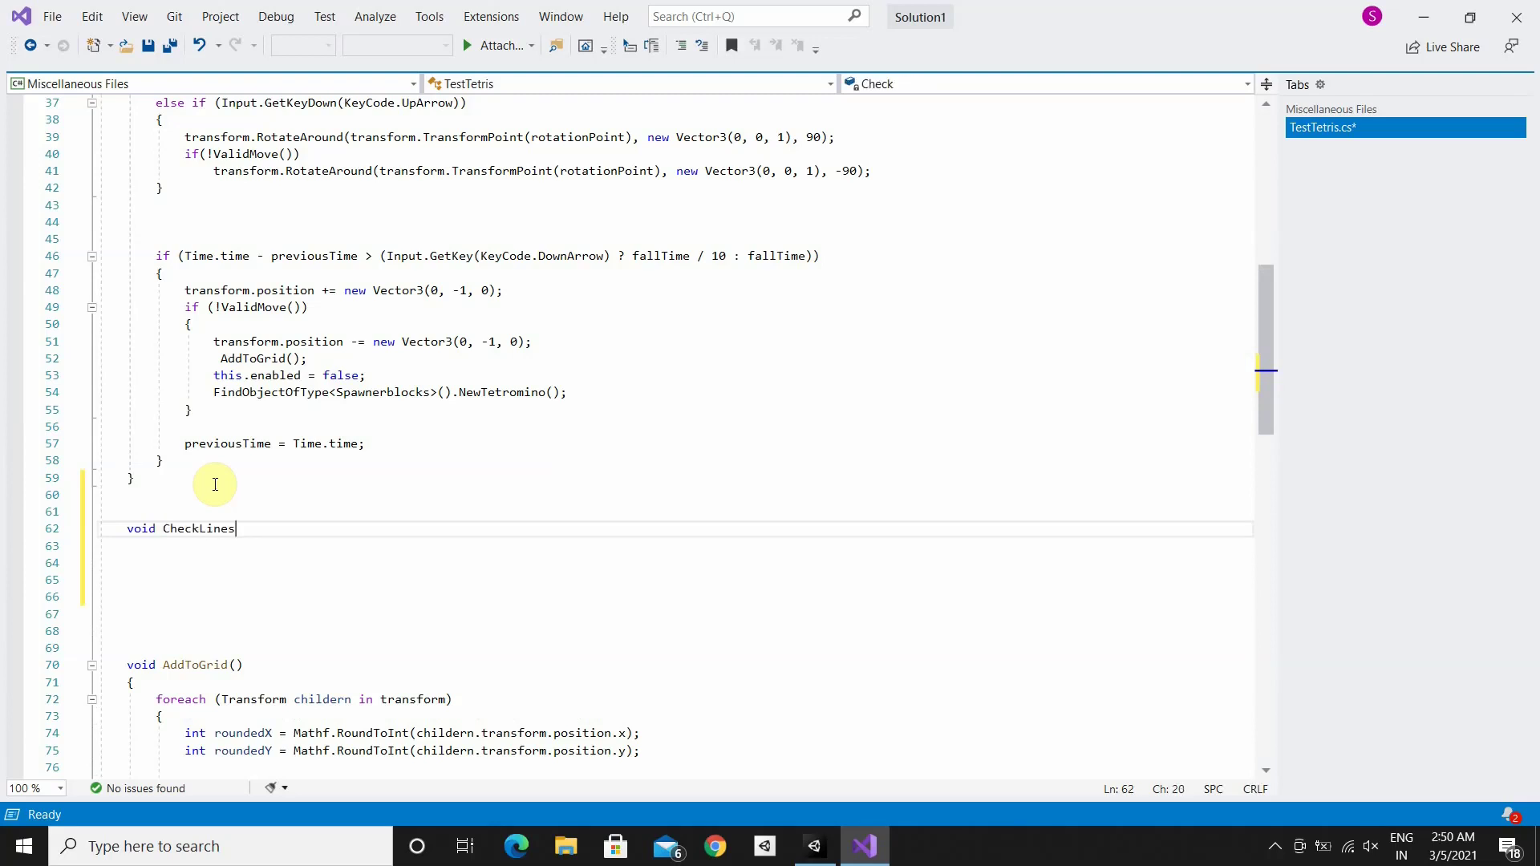
pyautogui.write('()')
pyautogui.press('Return')
pyautogui.write('{')
pyautogui.press('Return')
# Call CheckLines() right after the AddToGrid call
pyautogui.click(249, 531)
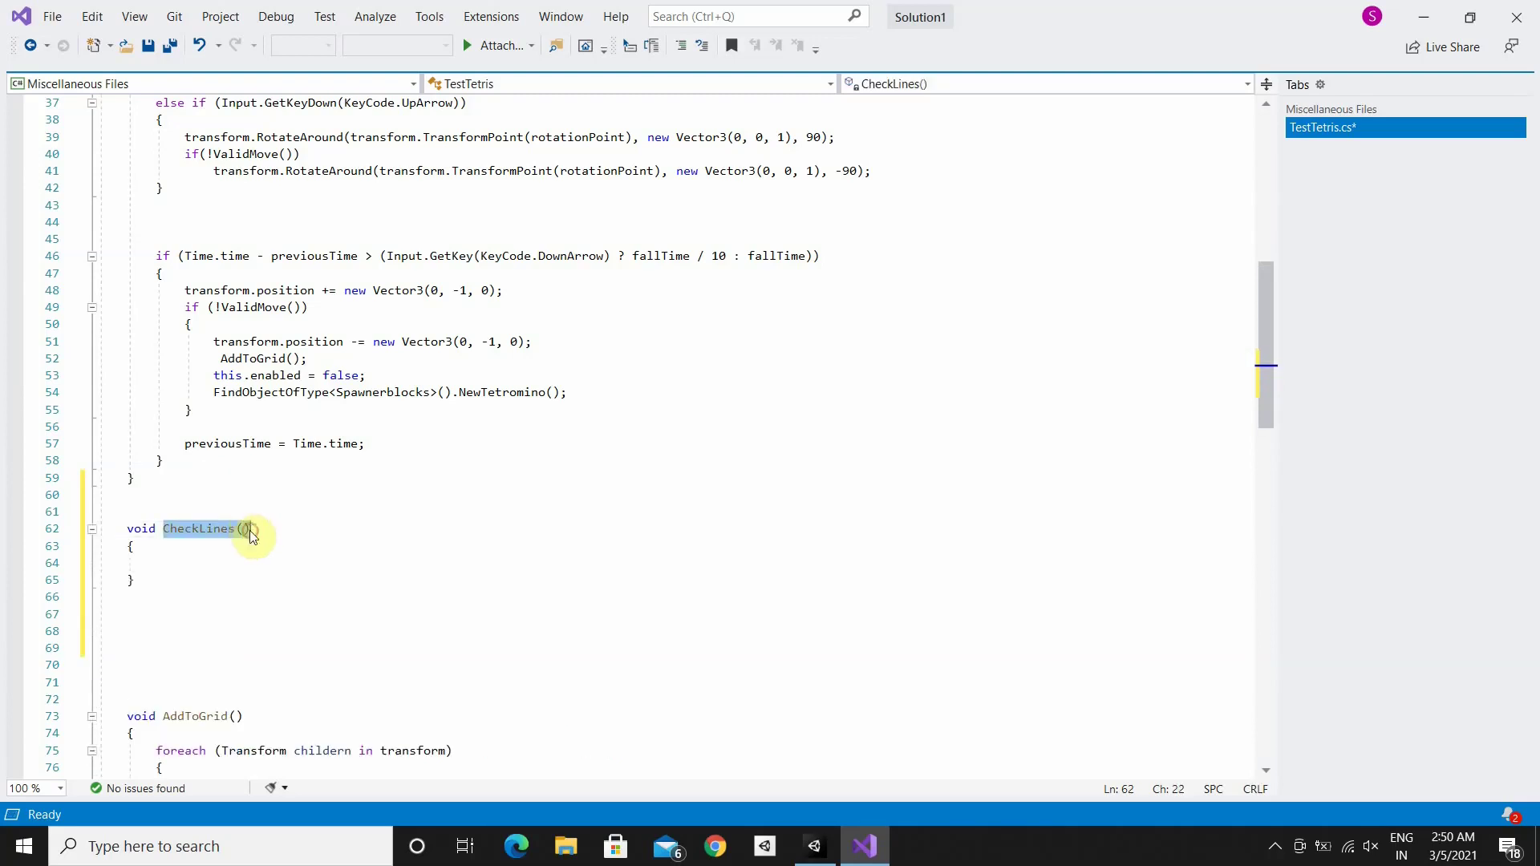
pyautogui.click(321, 361)
pyautogui.press('Return')
pyautogui.write('CheckLines()')
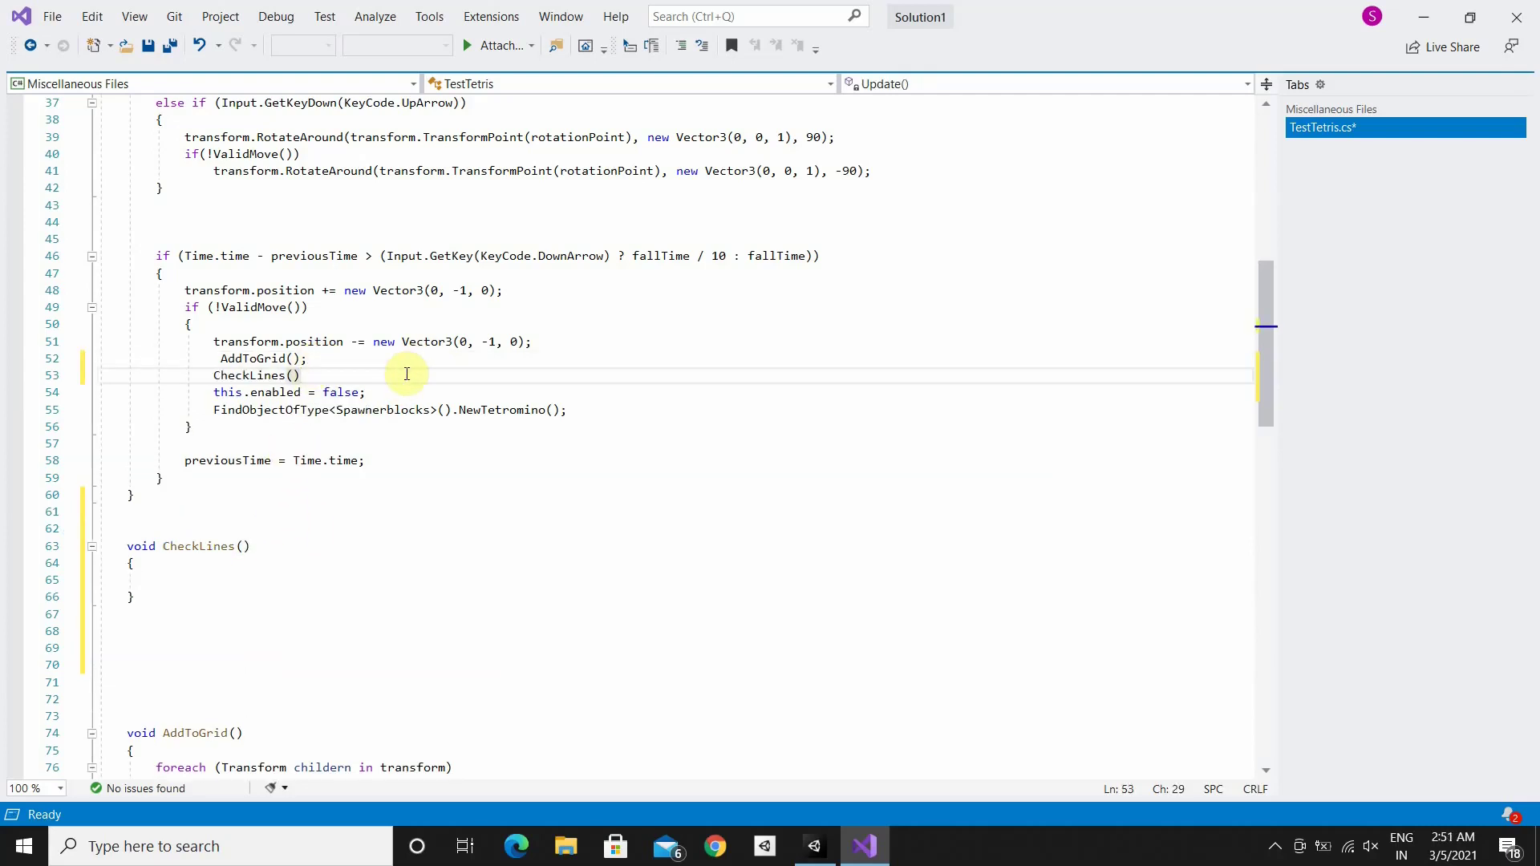
pyautogui.write(';')
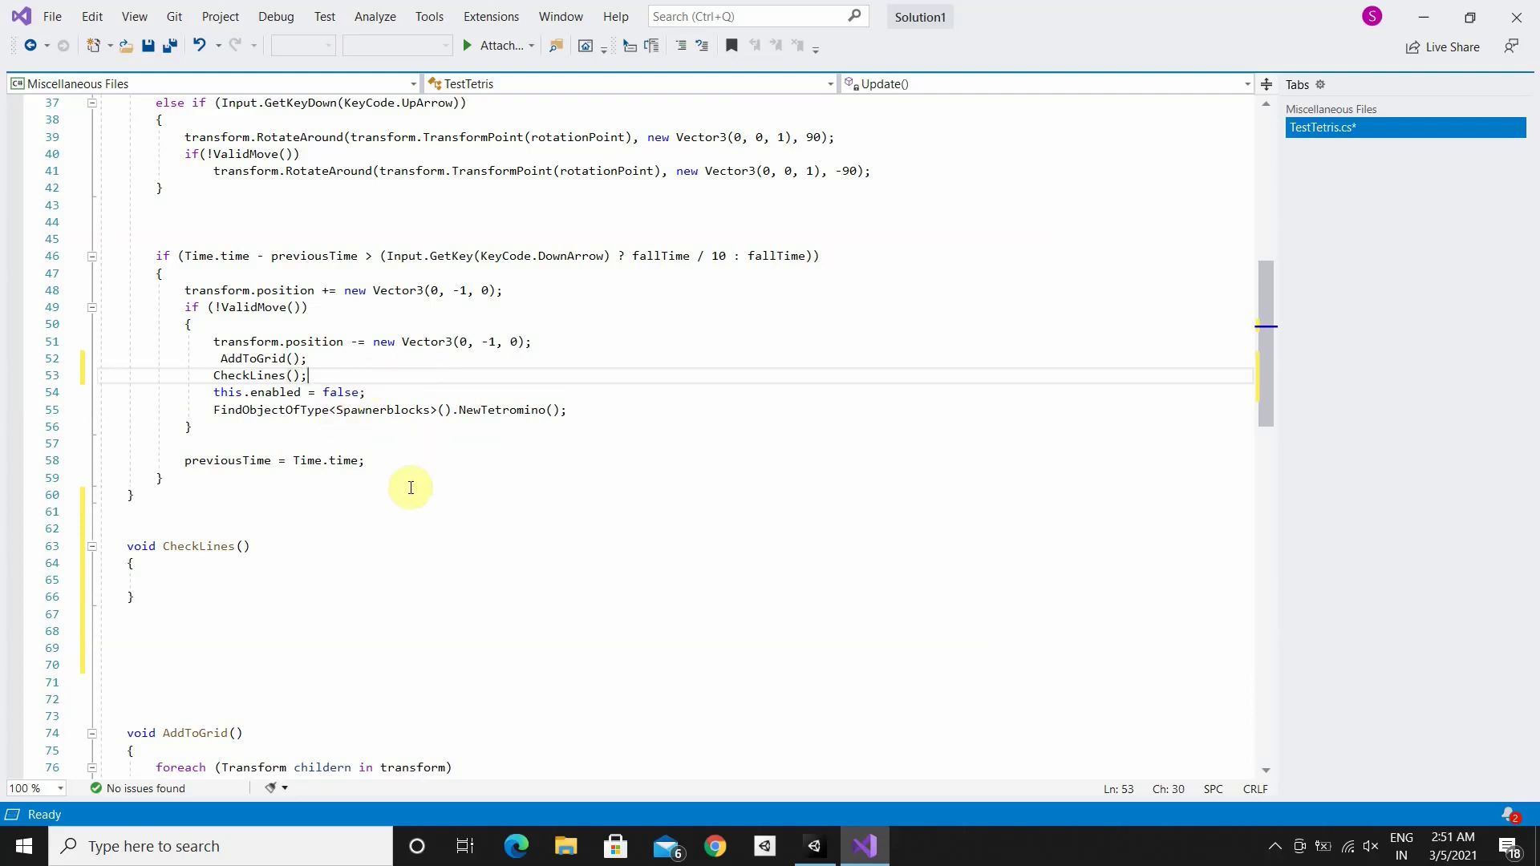
# Fill CheckLines with a for loop from height - 1 down to 0, calling DeleteLine() and RowLine() if HasLine()
pyautogui.click(191, 579)
pyautogui.scroll(-2, 191, 580)
pyautogui.write('for ')
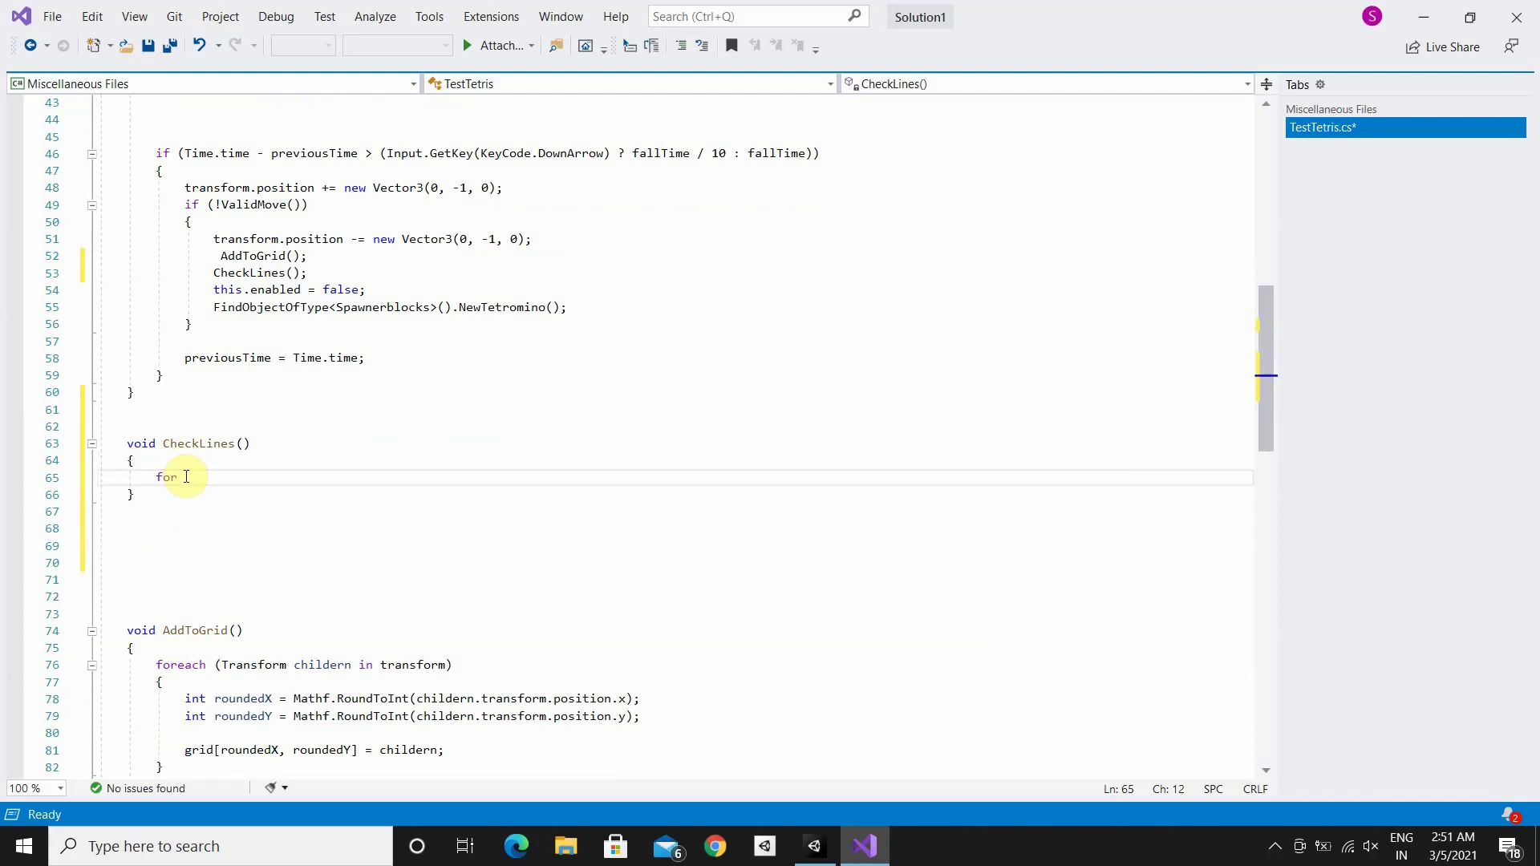
pyautogui.write('(')
pyautogui.write('int')
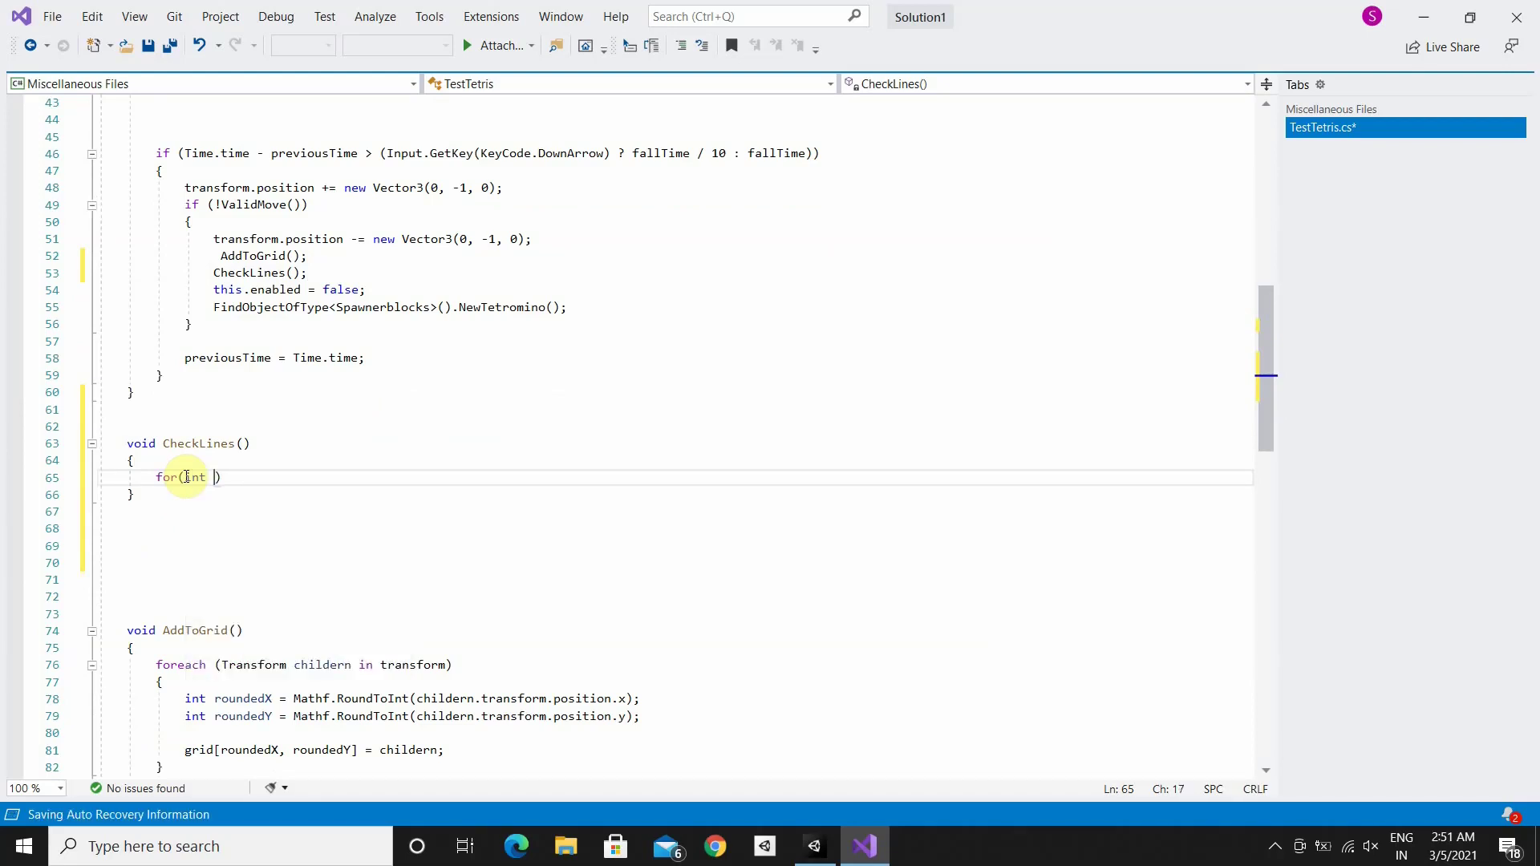
pyautogui.write(' y = ')
pyautogui.write('he')
pyautogui.write('ight - 1; y ')
pyautogui.write('>= 0; ')
pyautogui.write('y--)')
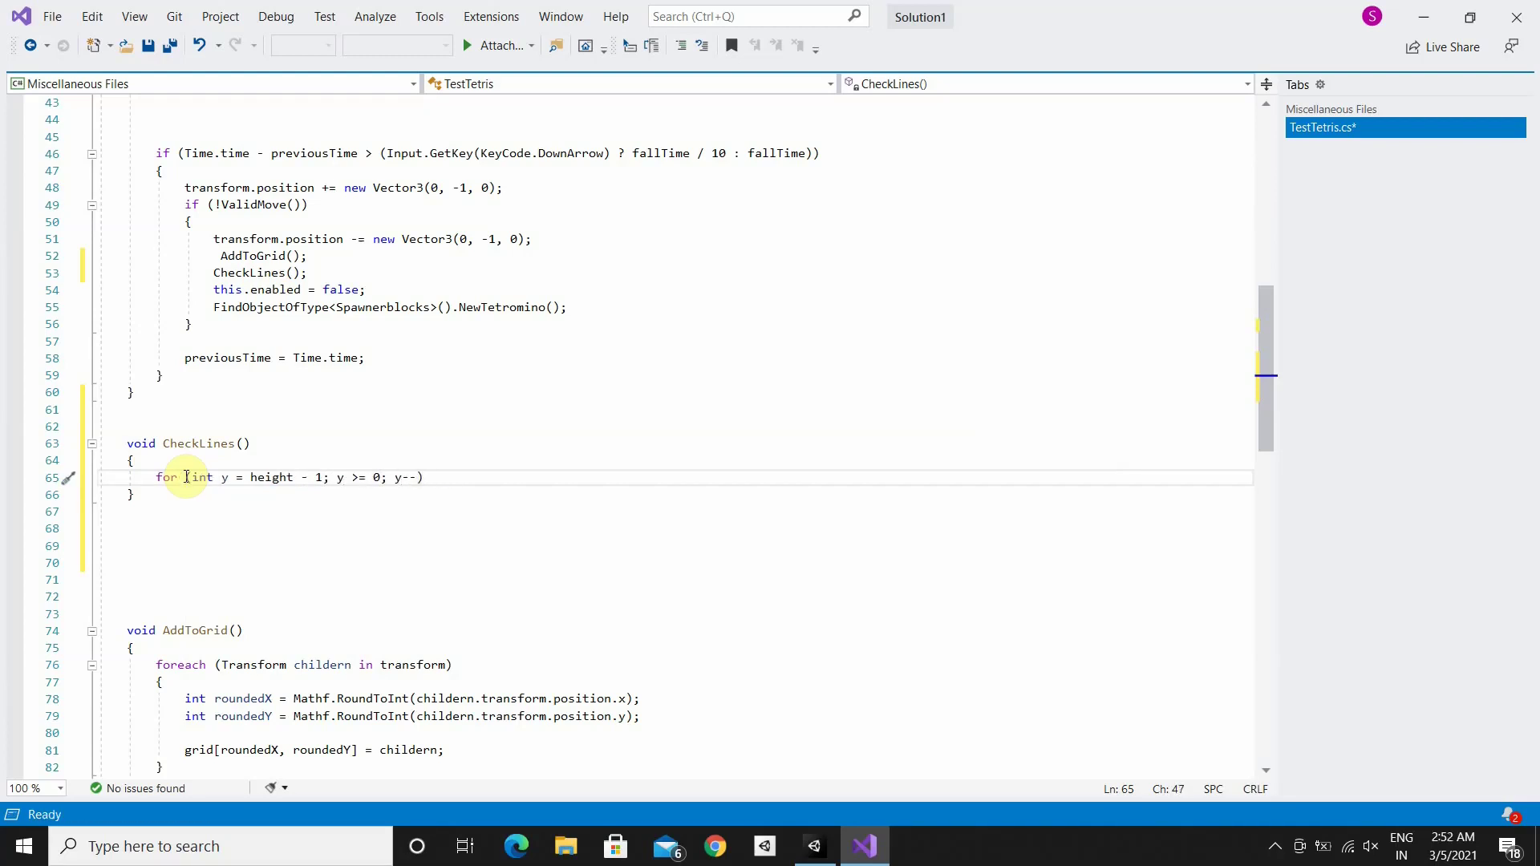
pyautogui.press('Return')
pyautogui.write('{')
pyautogui.press('Return')
pyautogui.write('if(Has')
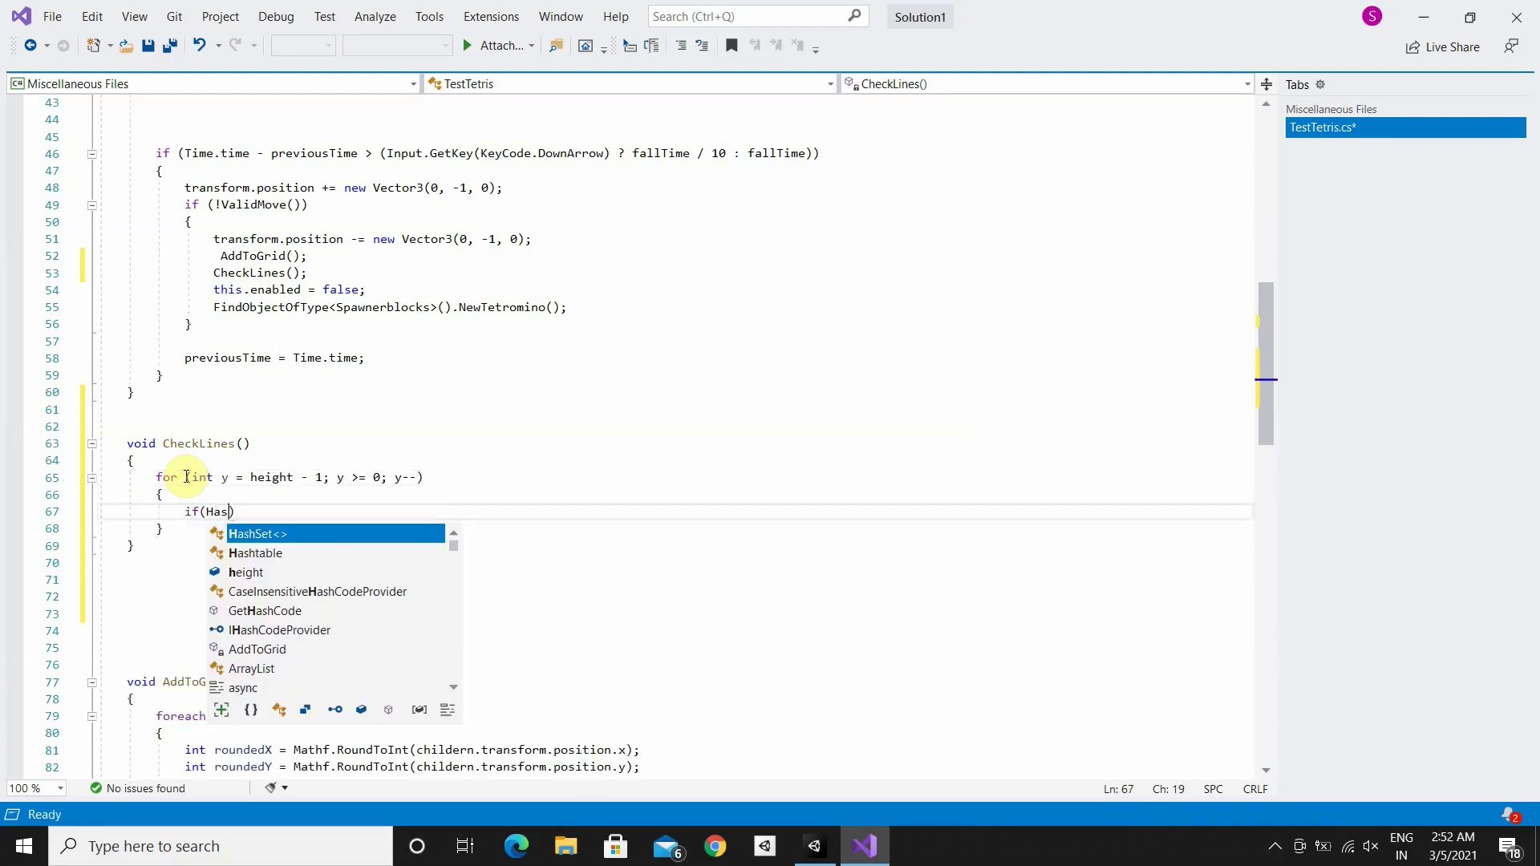
pyautogui.write('Line())')
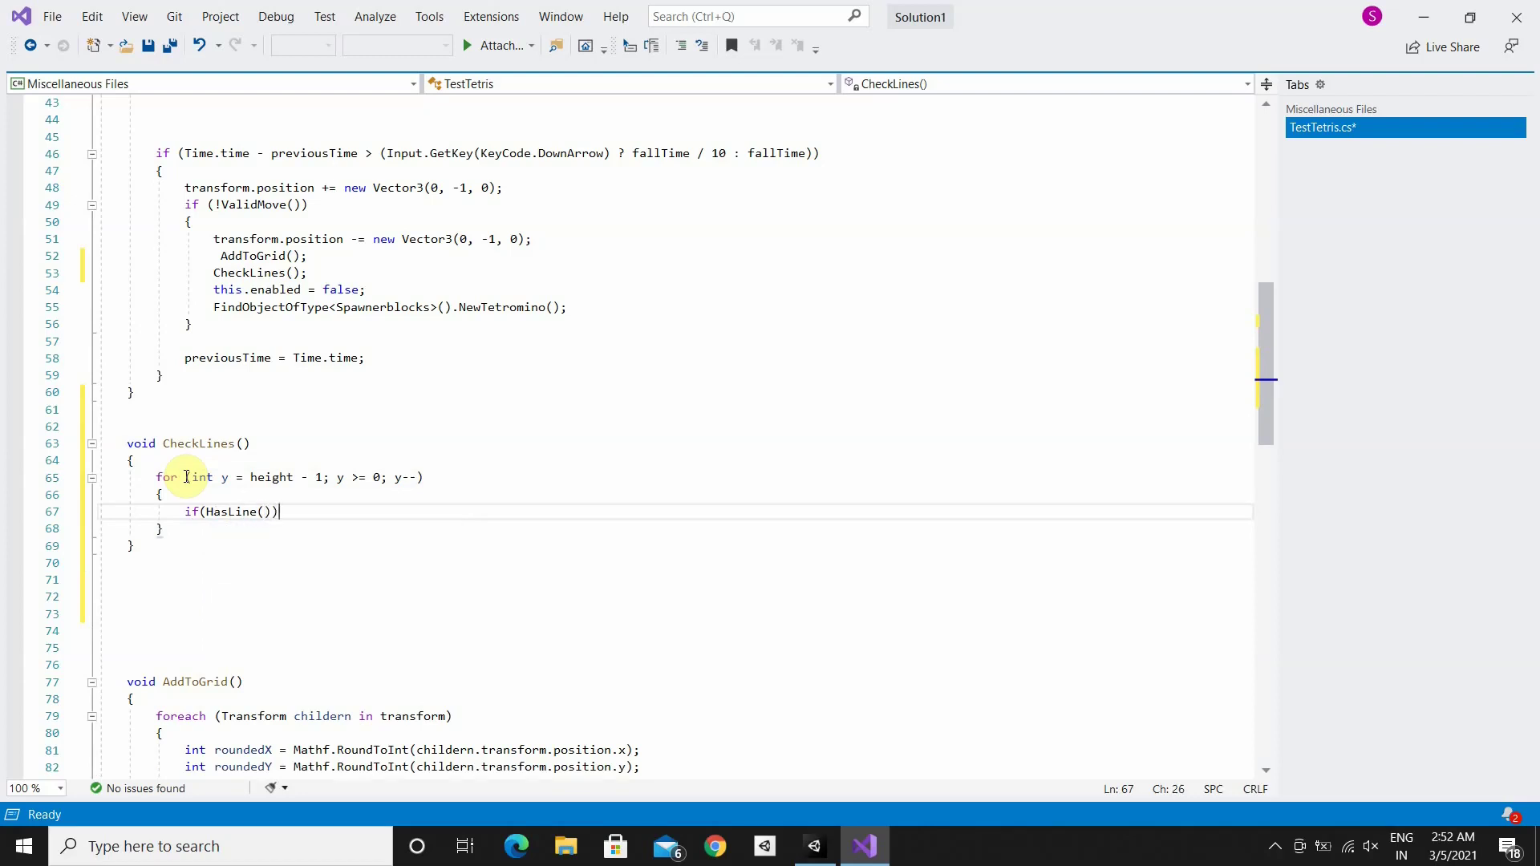
pyautogui.write('{')
pyautogui.press('Return')
pyautogui.write('D')
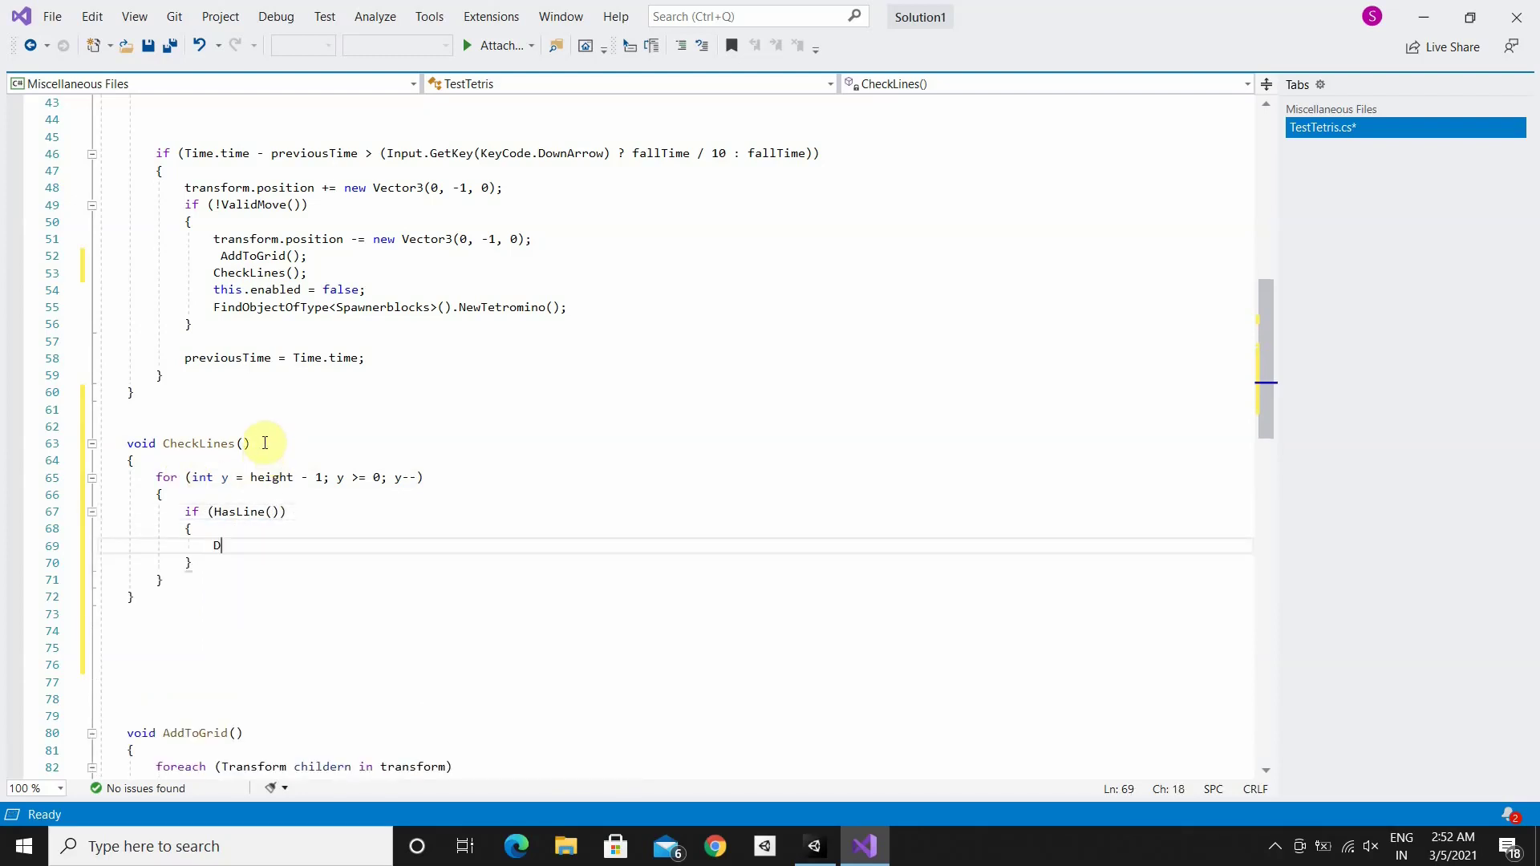
pyautogui.write('eleteLine')
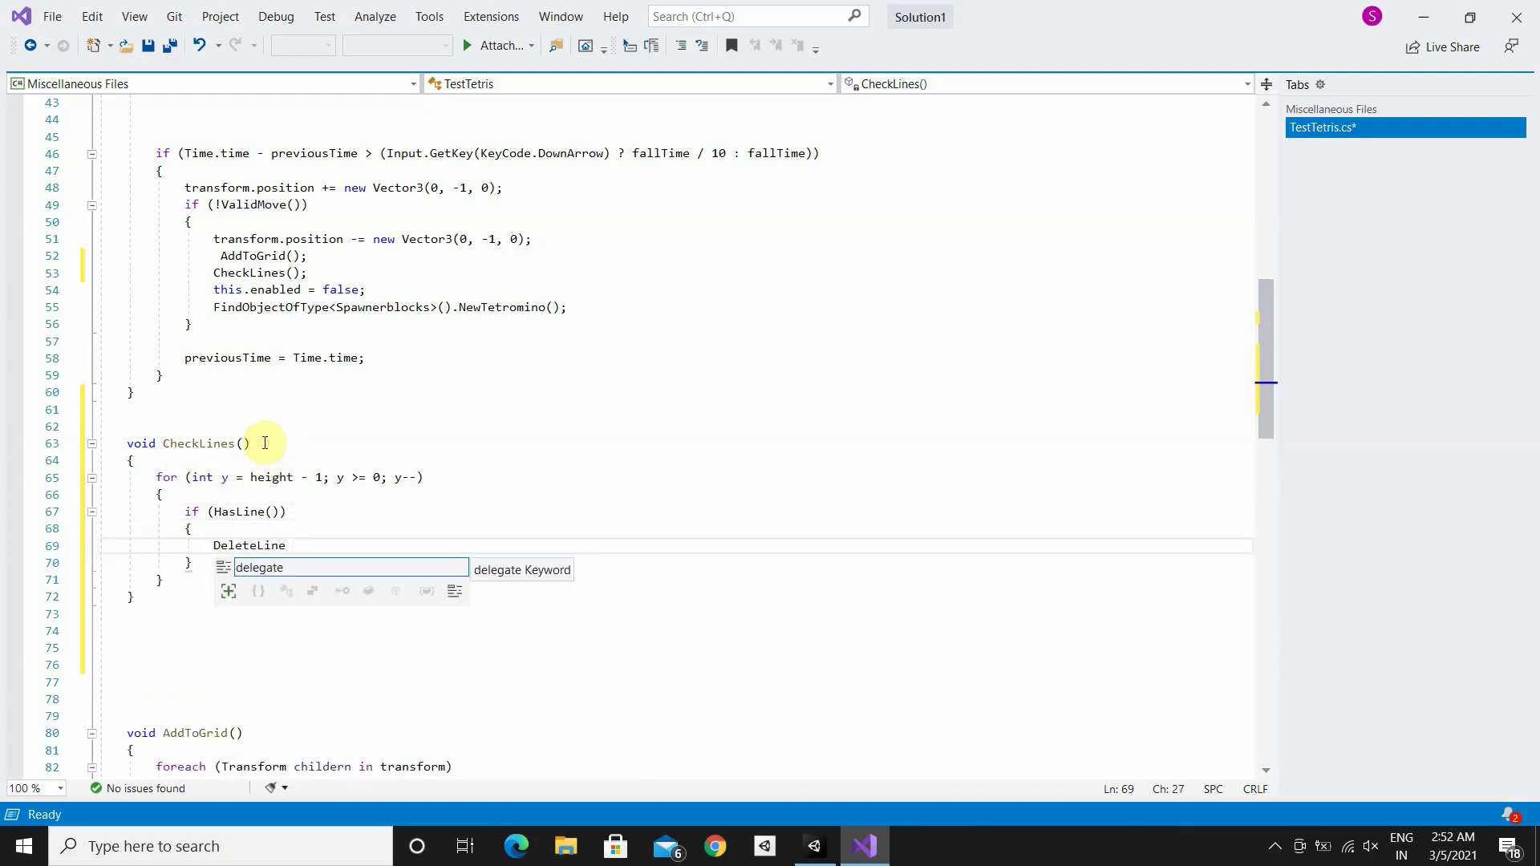
pyautogui.write('();')
pyautogui.press('Return')
pyautogui.write('R')
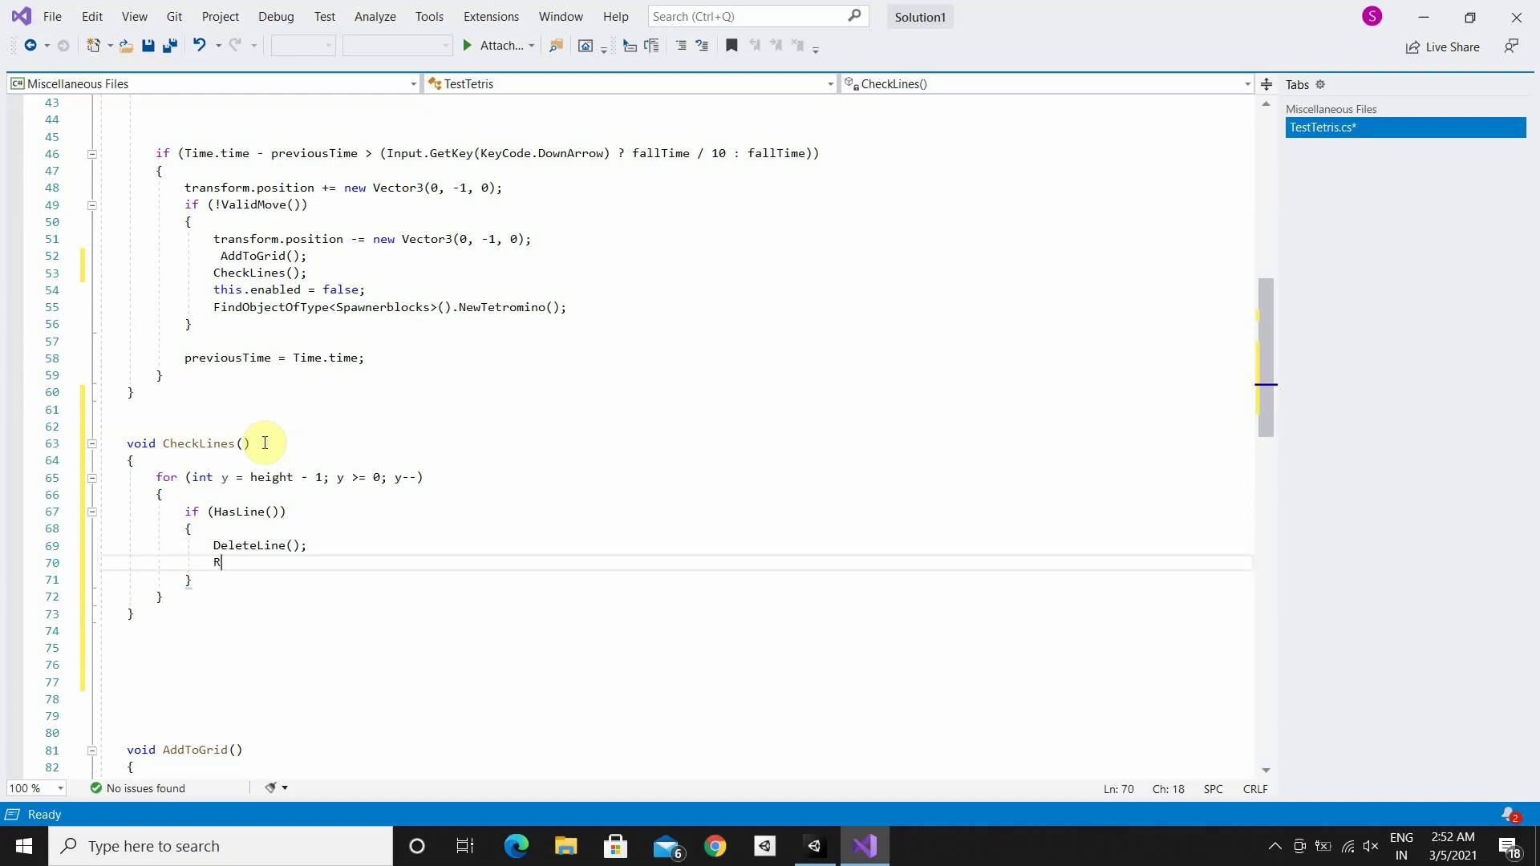
pyautogui.write('owLine(')
pyautogui.press('Down')
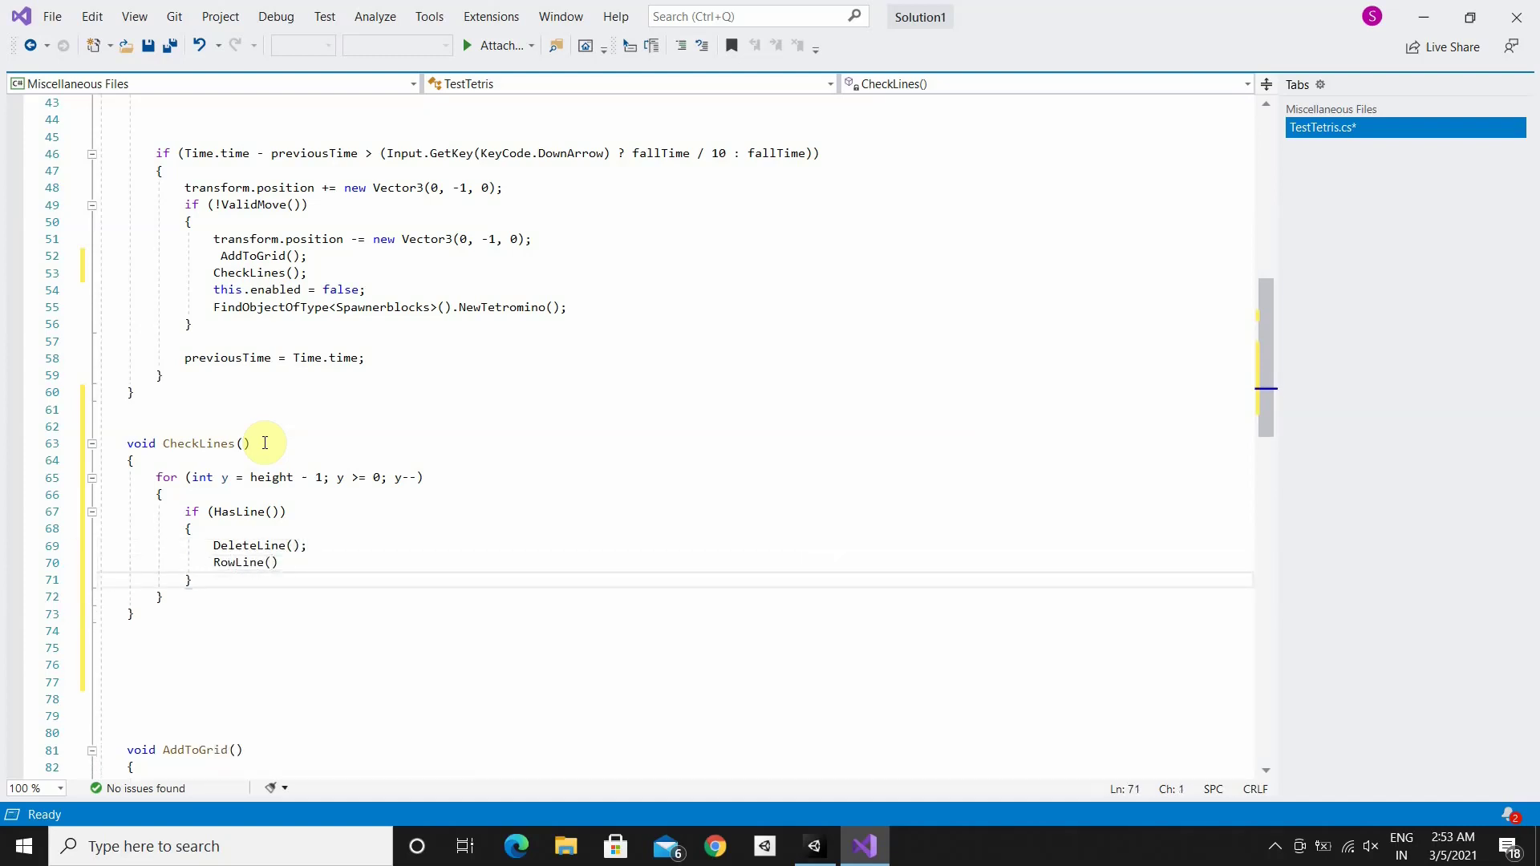
pyautogui.press('BackSpace')
pyautogui.write(';')
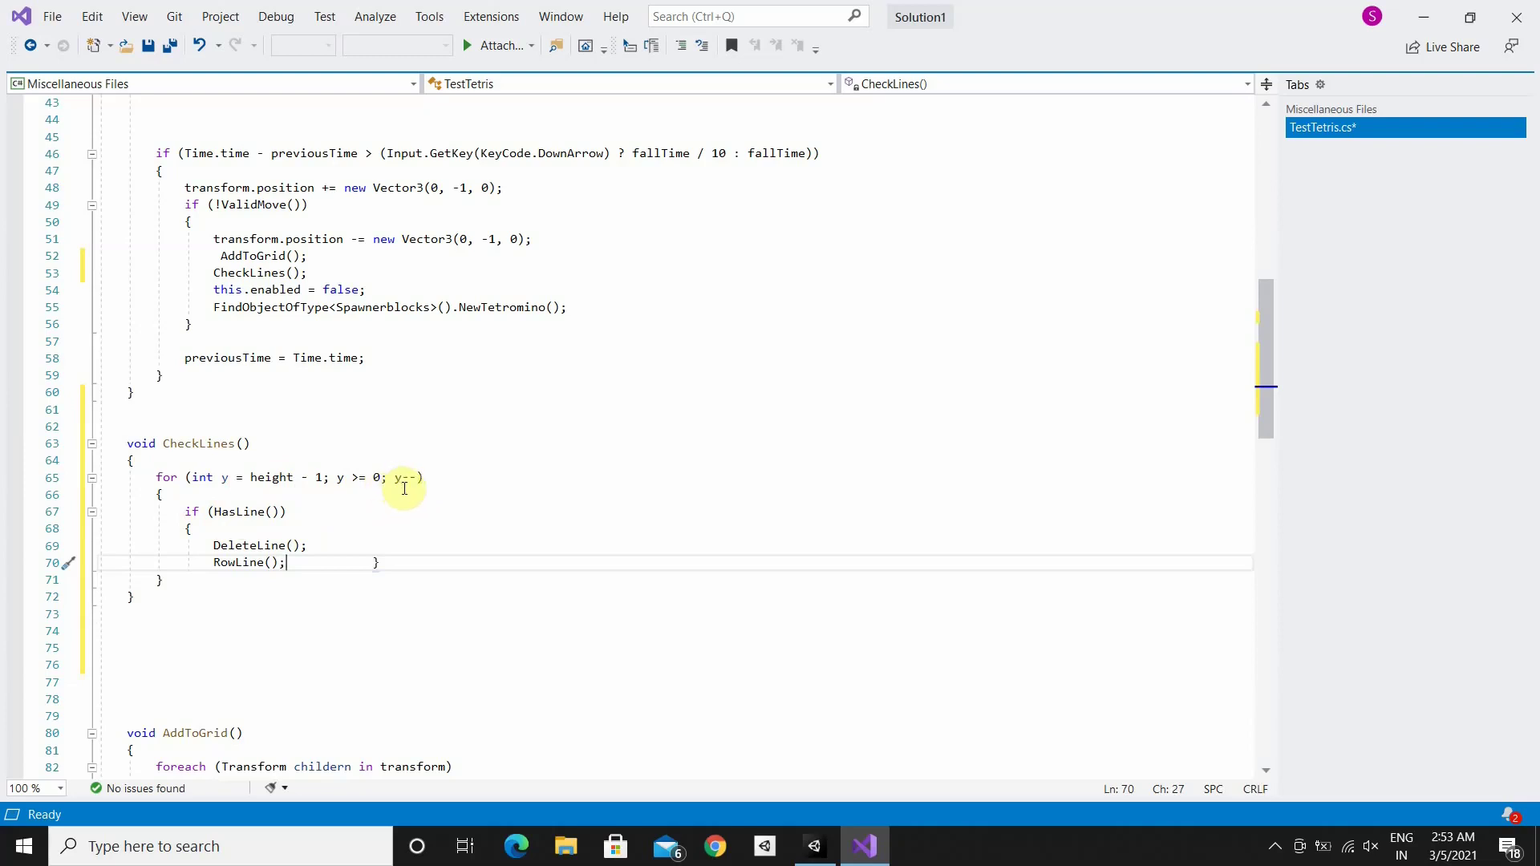
# Restore the stray closing brace to its own line under RowLine and move to the empty line below CheckLines
pyautogui.moveTo(420, 483)
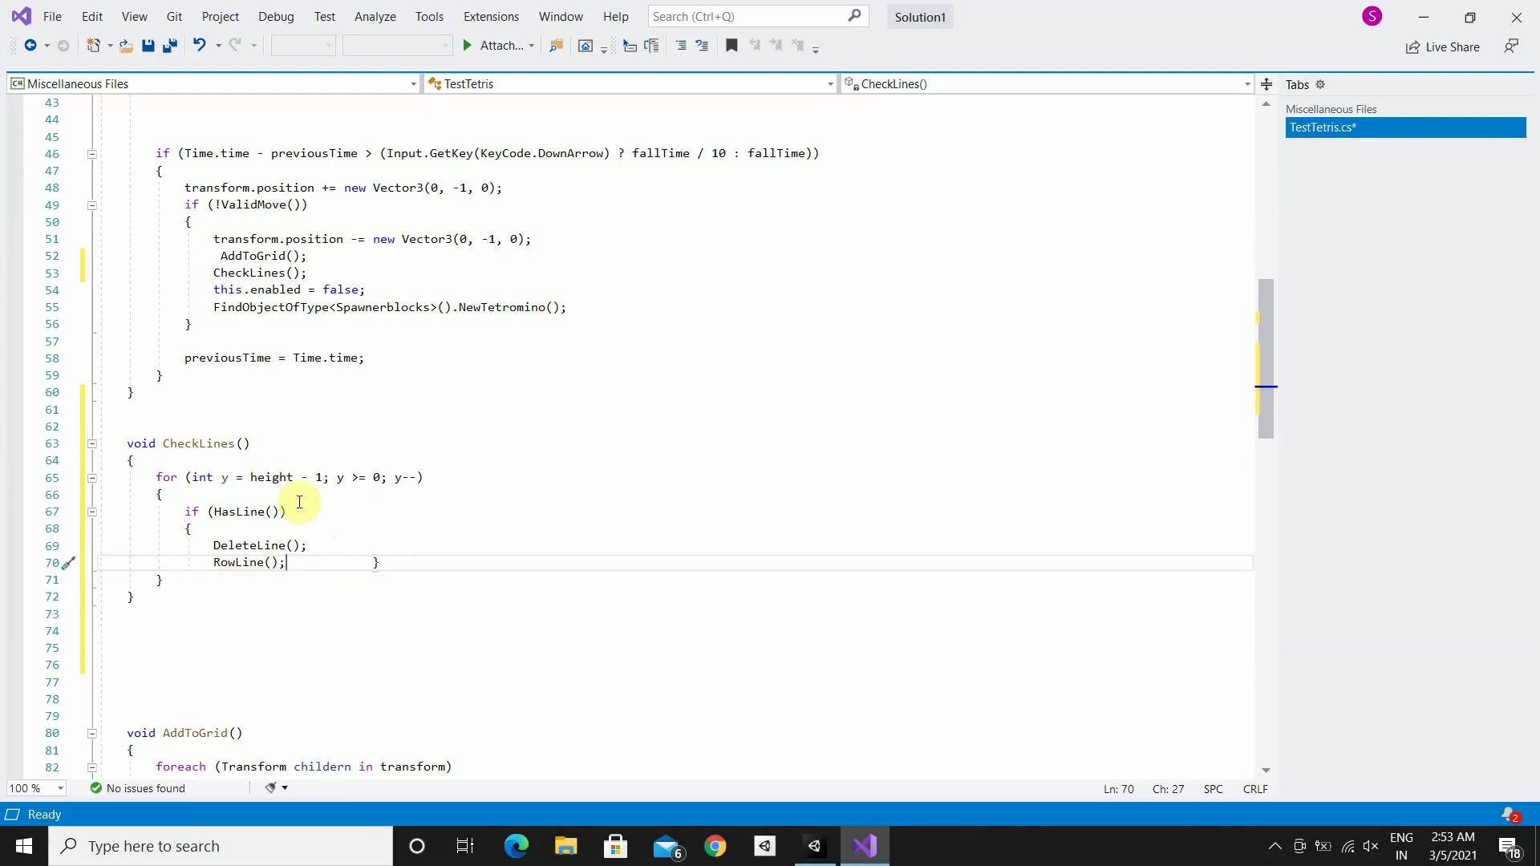
pyautogui.press('Return')
pyautogui.write('}')
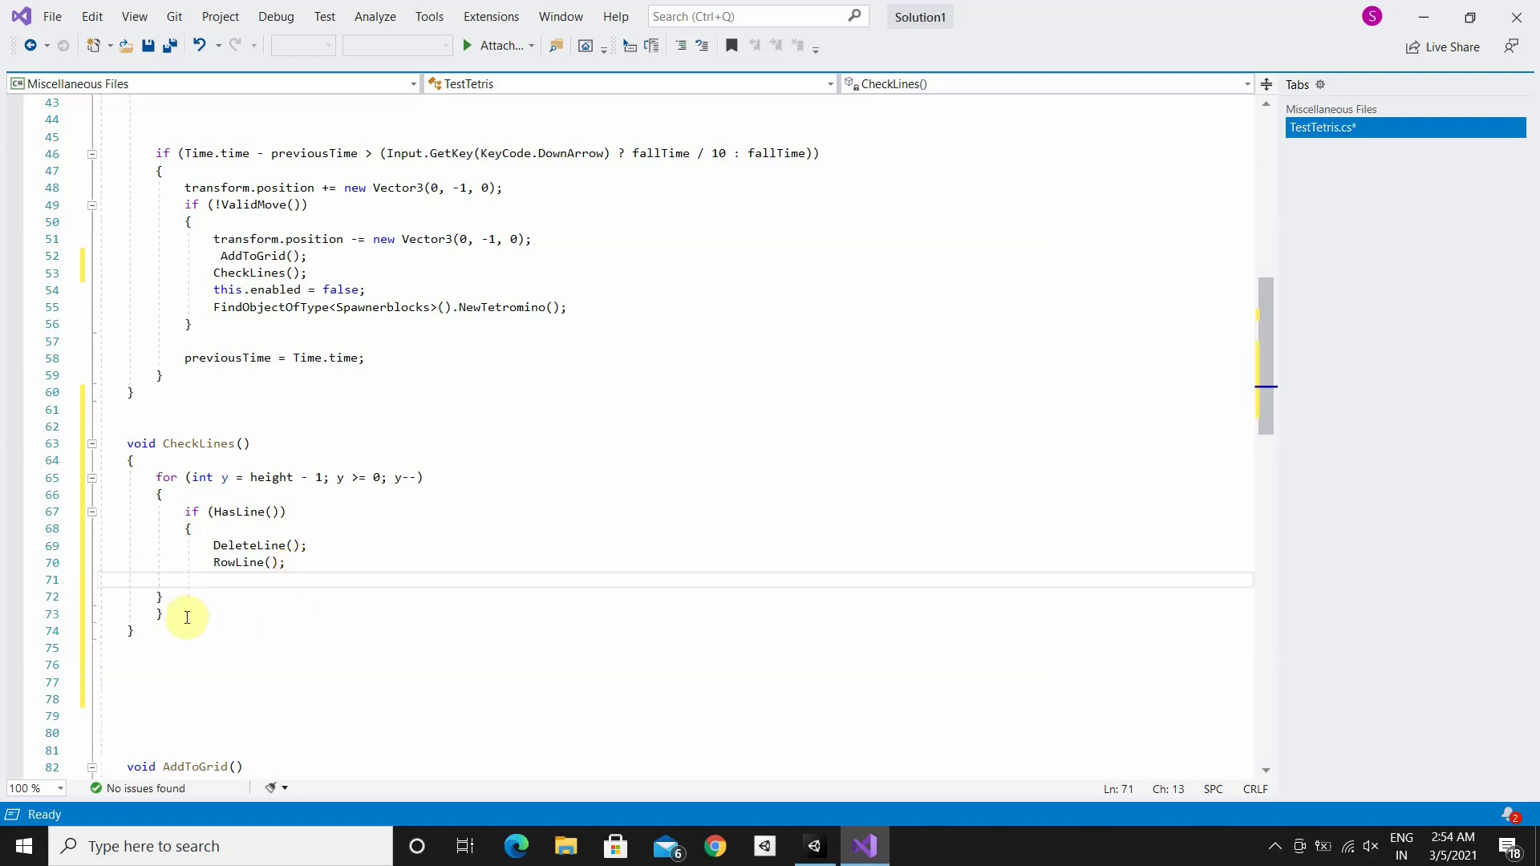
pyautogui.click(158, 596)
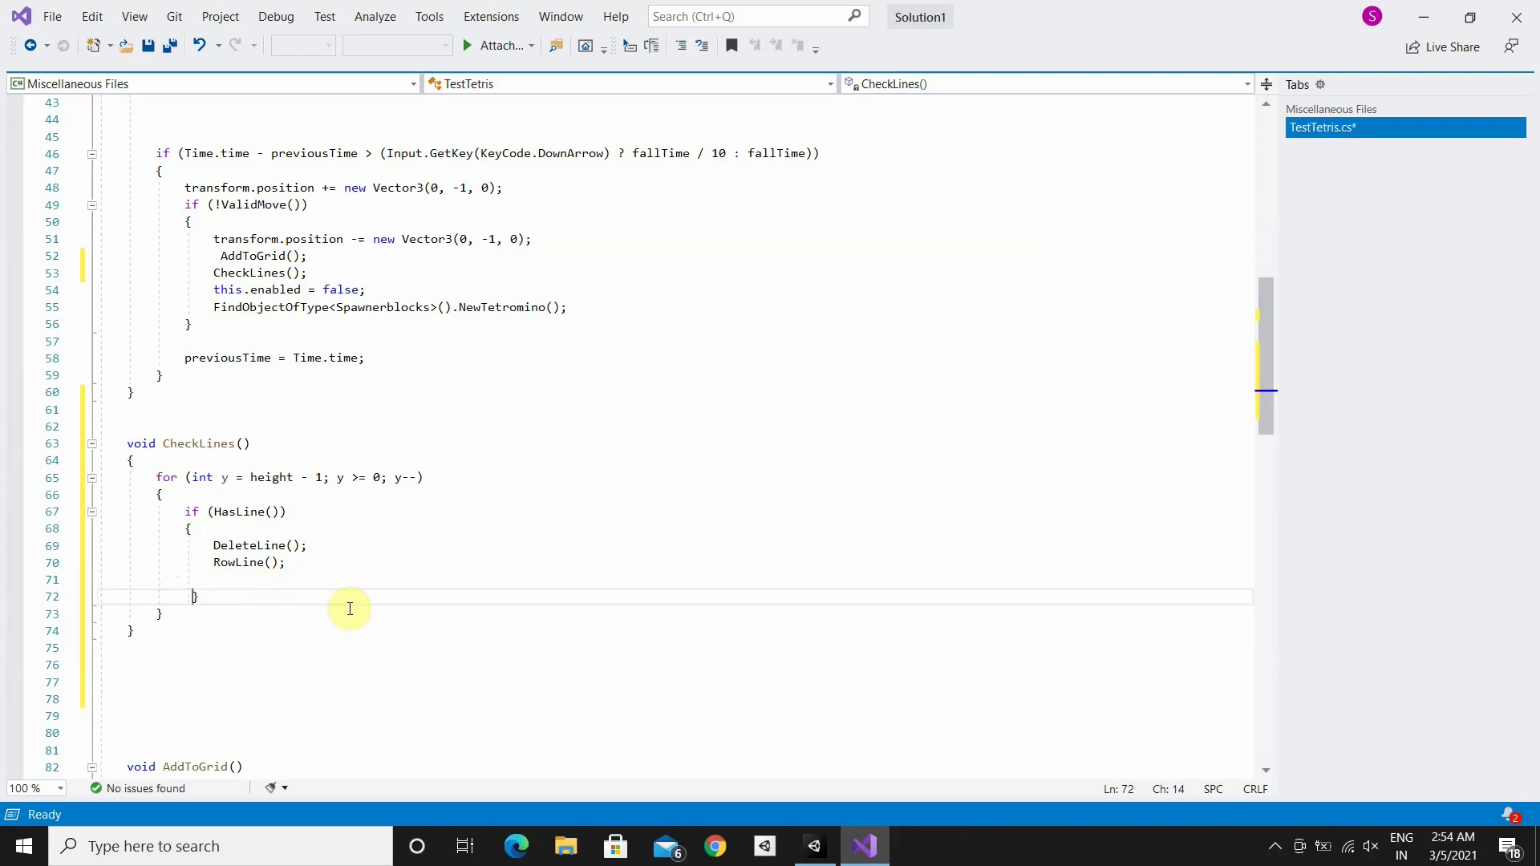
pyautogui.scroll(-2, 334, 609)
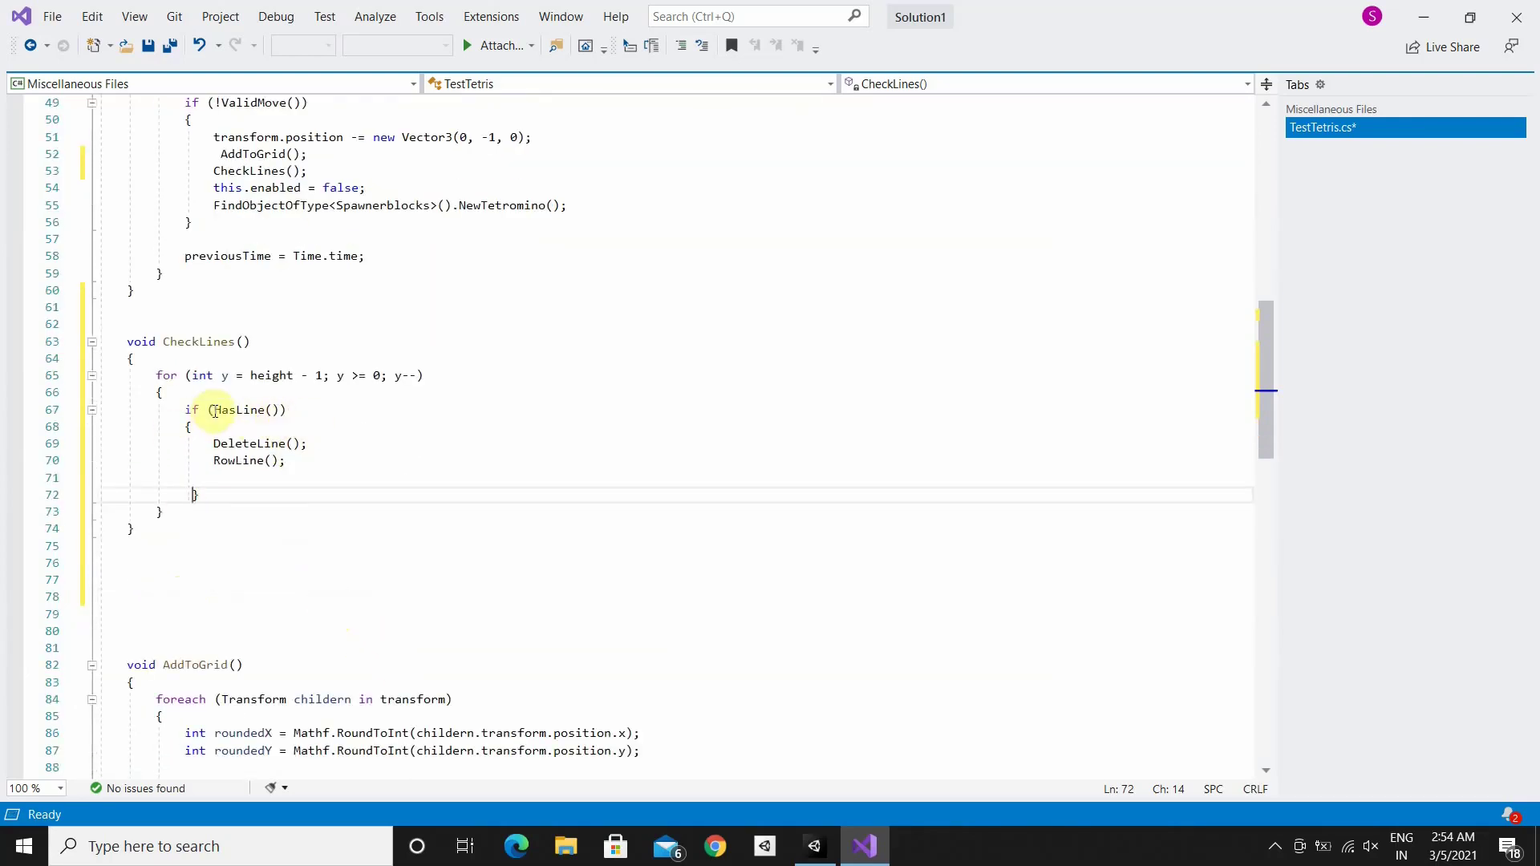
pyautogui.click(138, 561)
# Declare a bool HasLine method below CheckLines, reusing the copied HasLine name
pyautogui.write('bool')
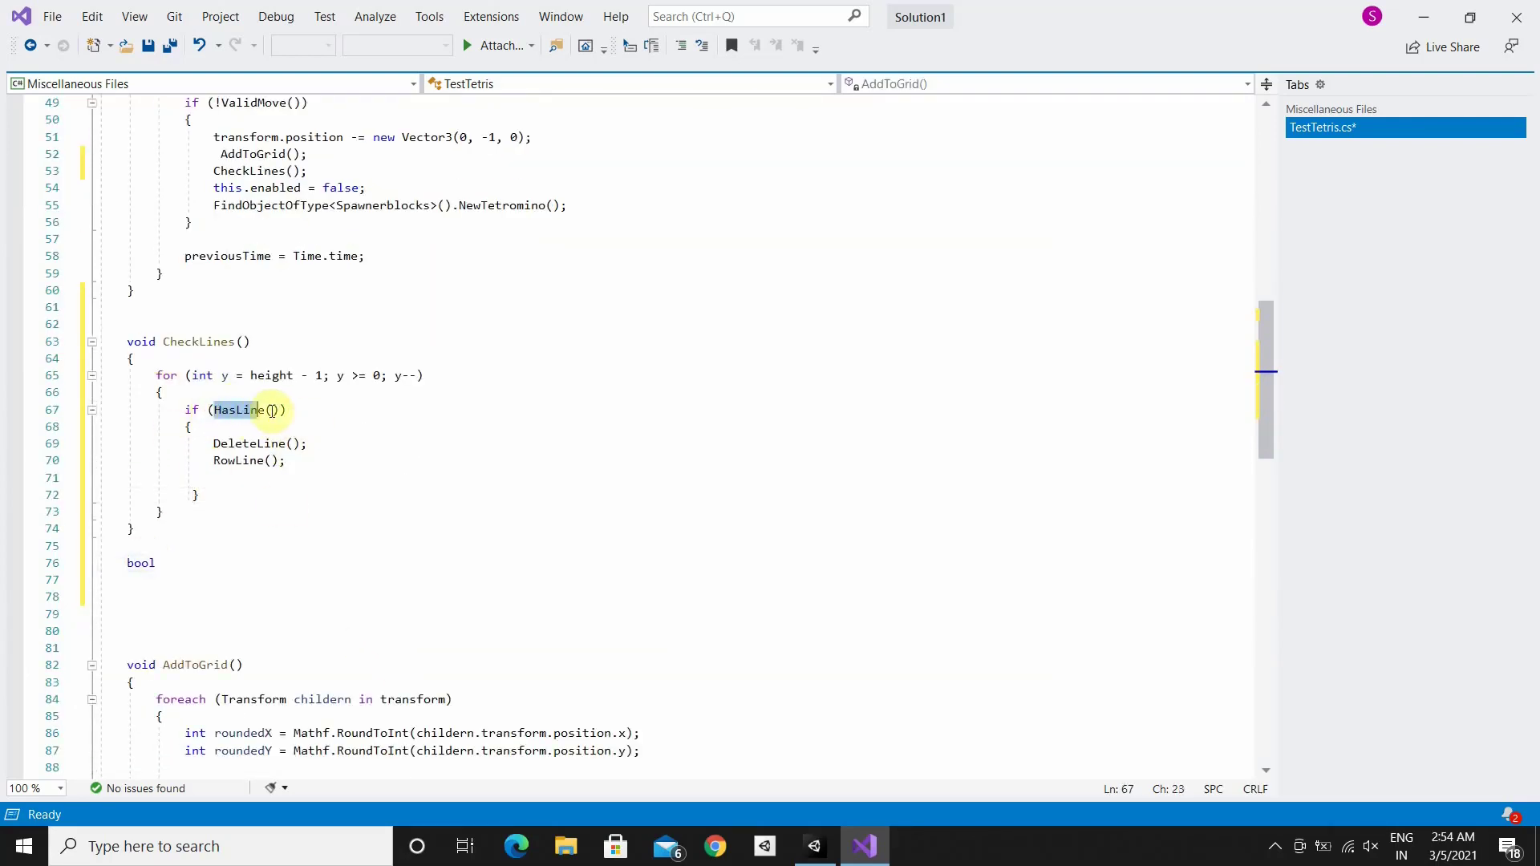
pyautogui.moveTo(214, 410); pyautogui.dragTo(282, 410)
pyautogui.hotkey('ctrl', 'c')
pyautogui.click(200, 564)
pyautogui.hotkey('ctrl', 'v')
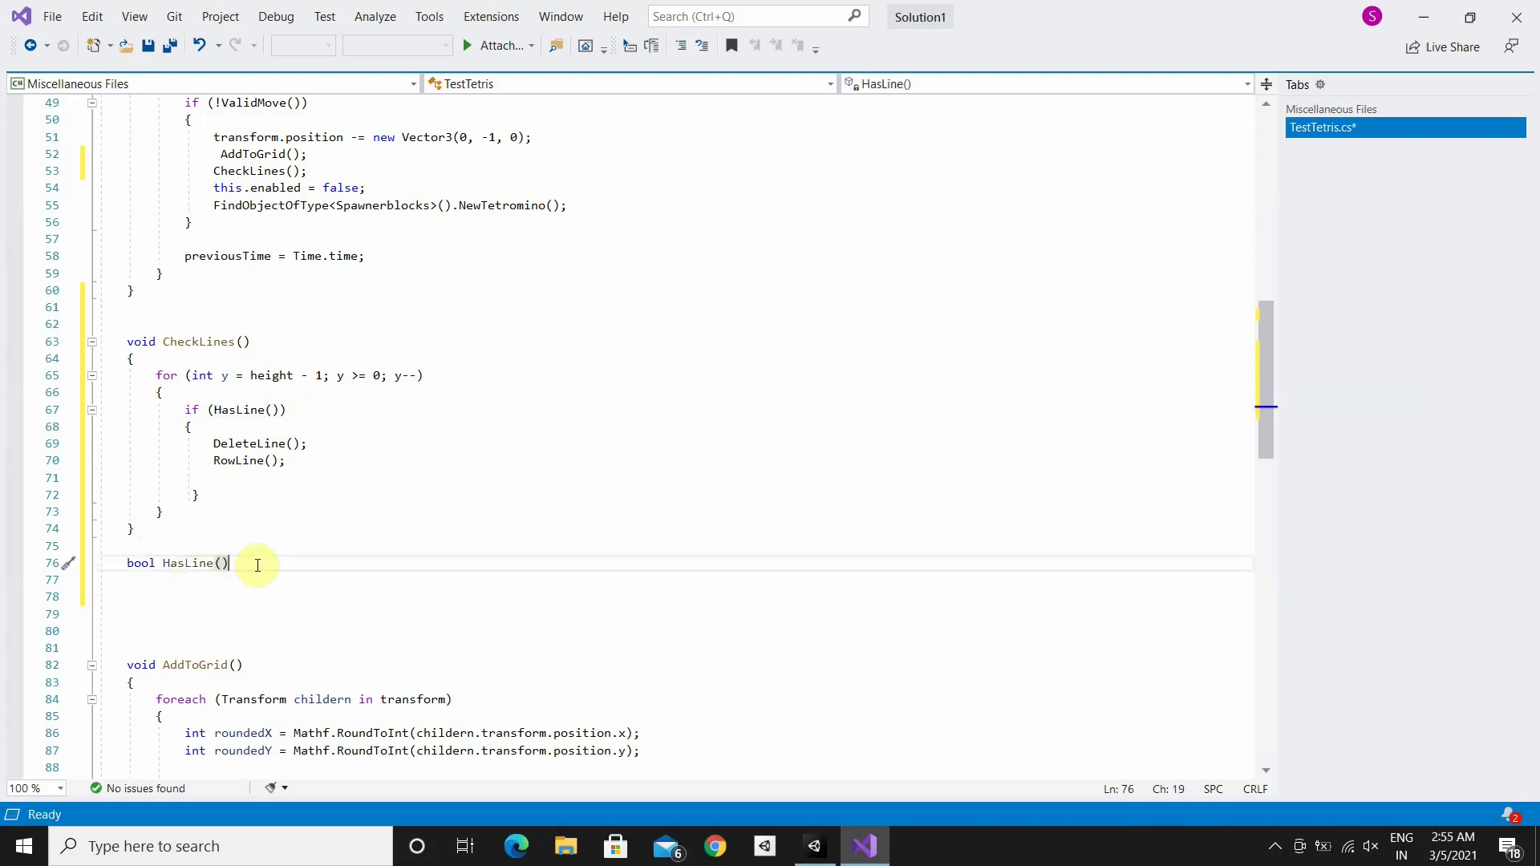
# Pass y to the HasLine, DeleteLine and RowLine calls and to the HasLine declaration
pyautogui.click(277, 409)
pyautogui.write('y')
pyautogui.click(706, 495)
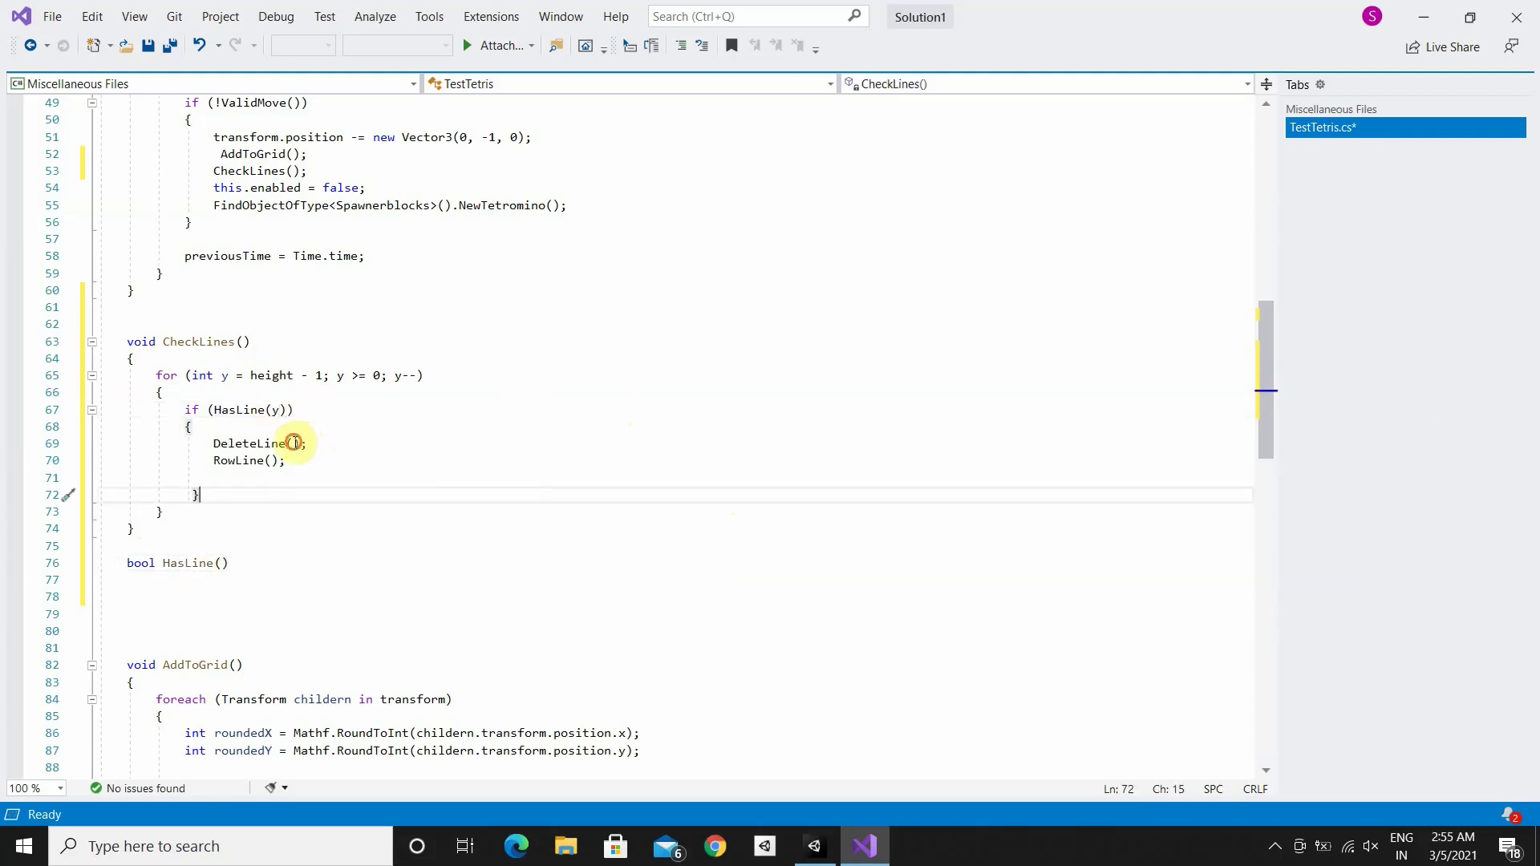
pyautogui.click(295, 444)
pyautogui.write('y')
pyautogui.click(277, 460)
pyautogui.write('y')
pyautogui.click(221, 564)
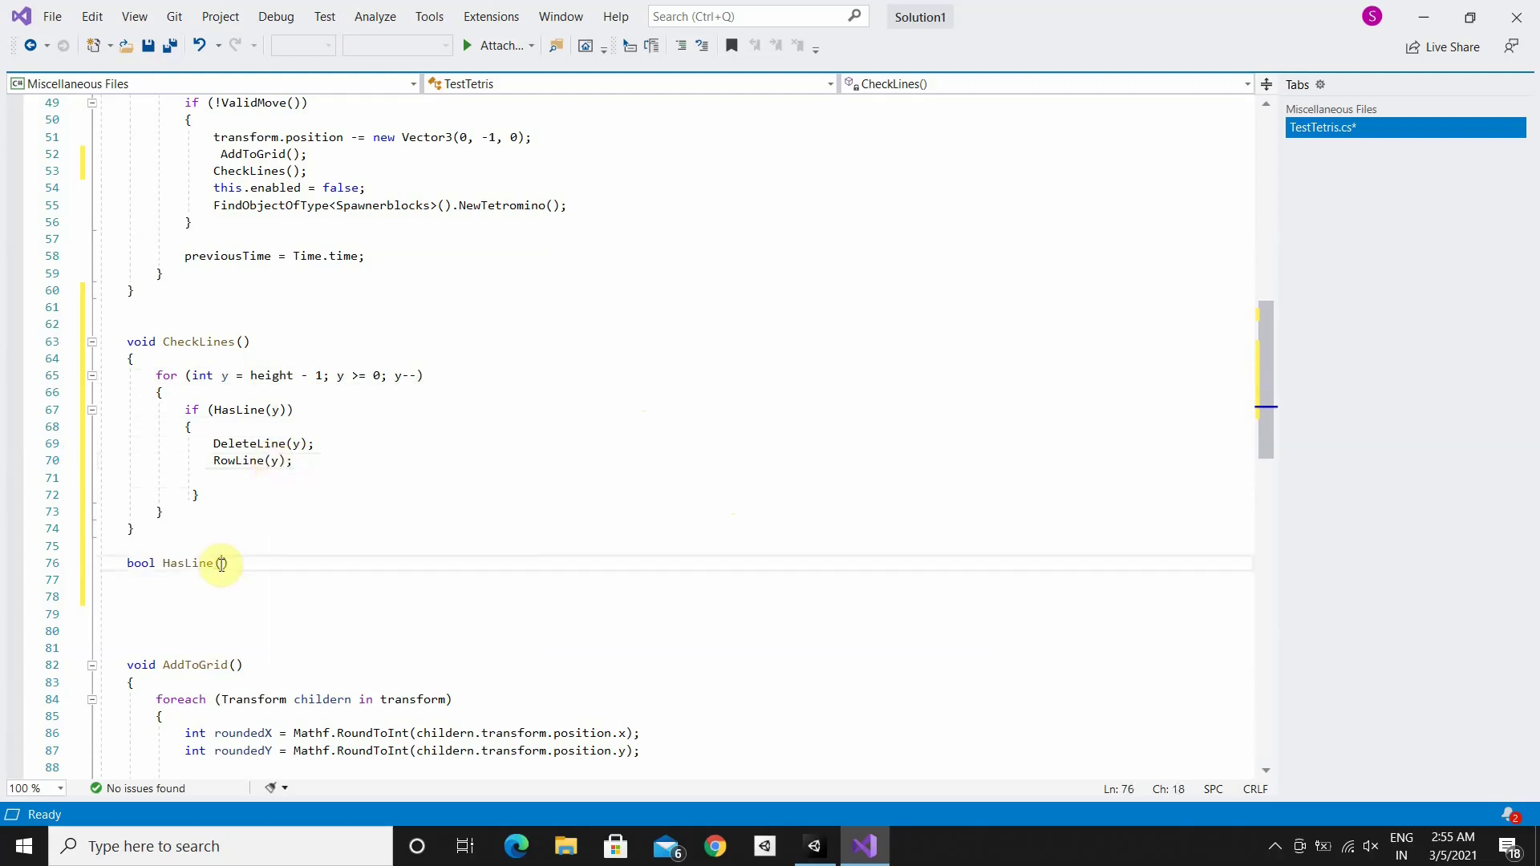
pyautogui.write('y')
# Make HasLine loop over width, returning false if grid[j,y] == null, otherwise return true
pyautogui.scroll(-3, 292, 354)
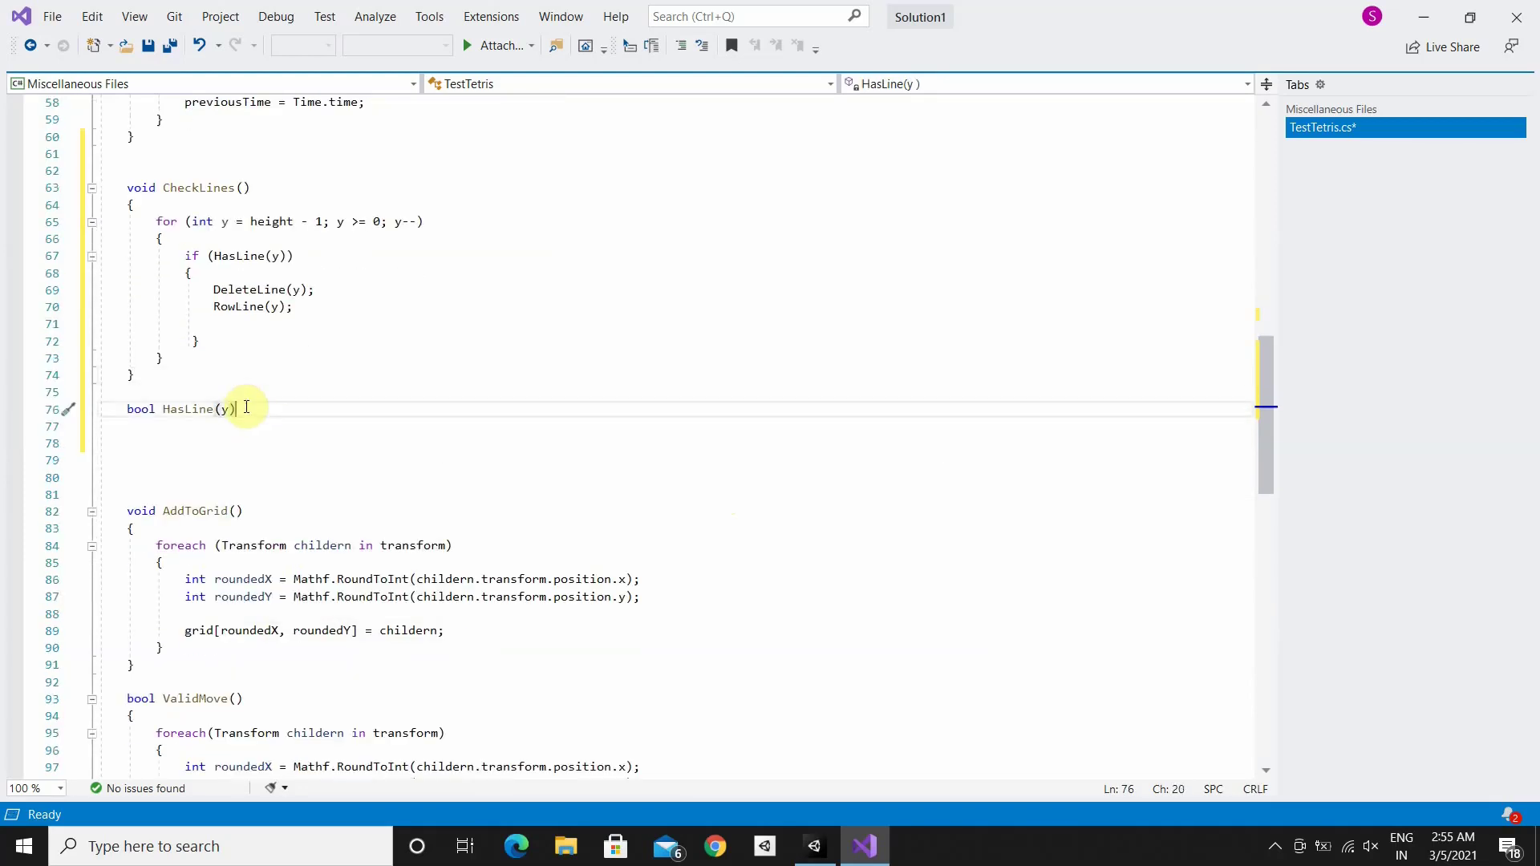
pyautogui.press('Return')
pyautogui.write('for(i')
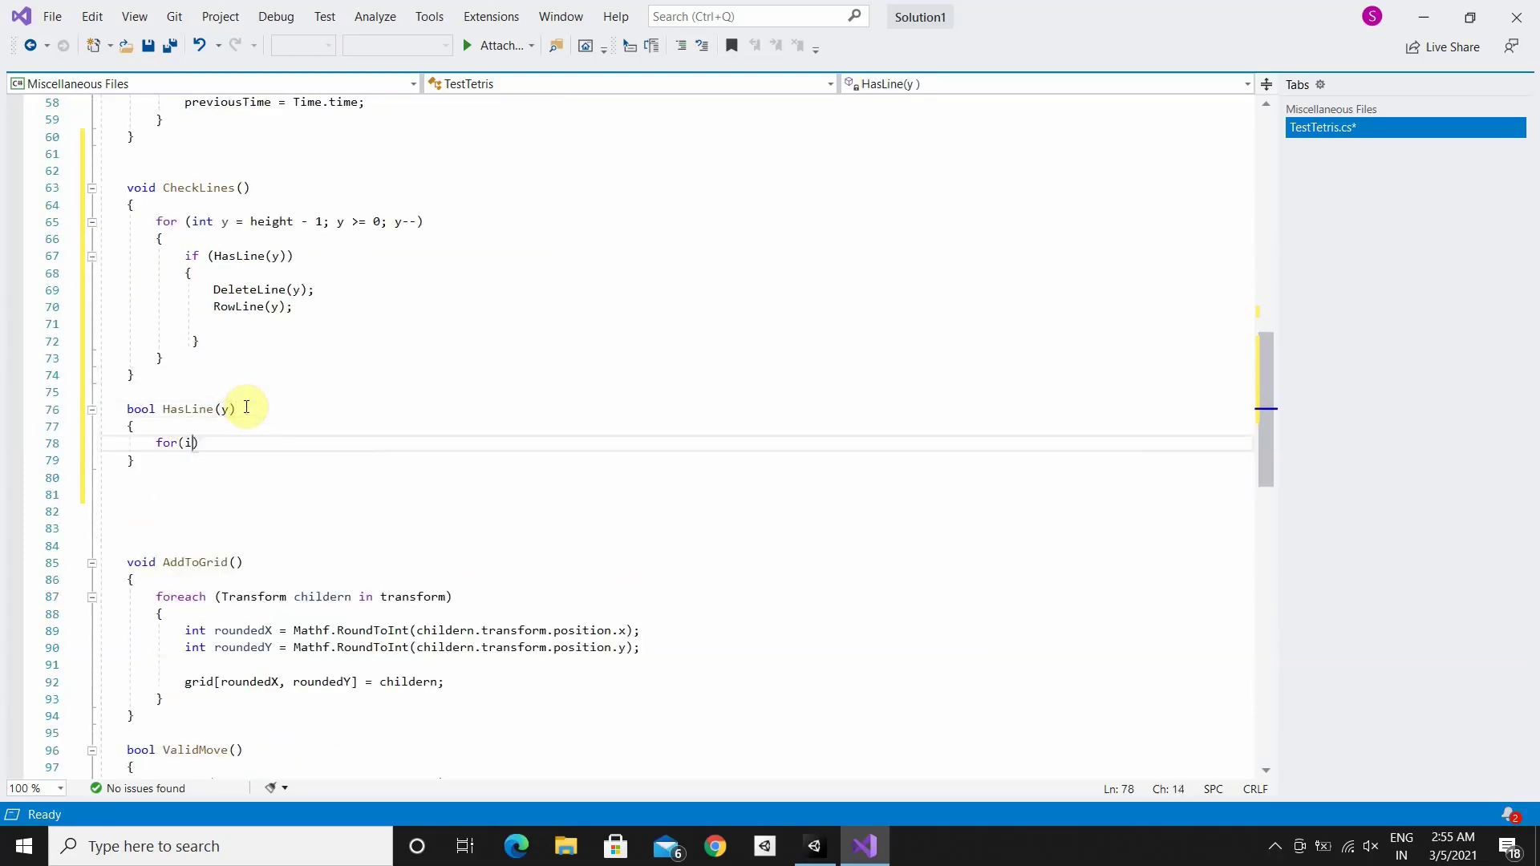
pyautogui.write('j=0;j')
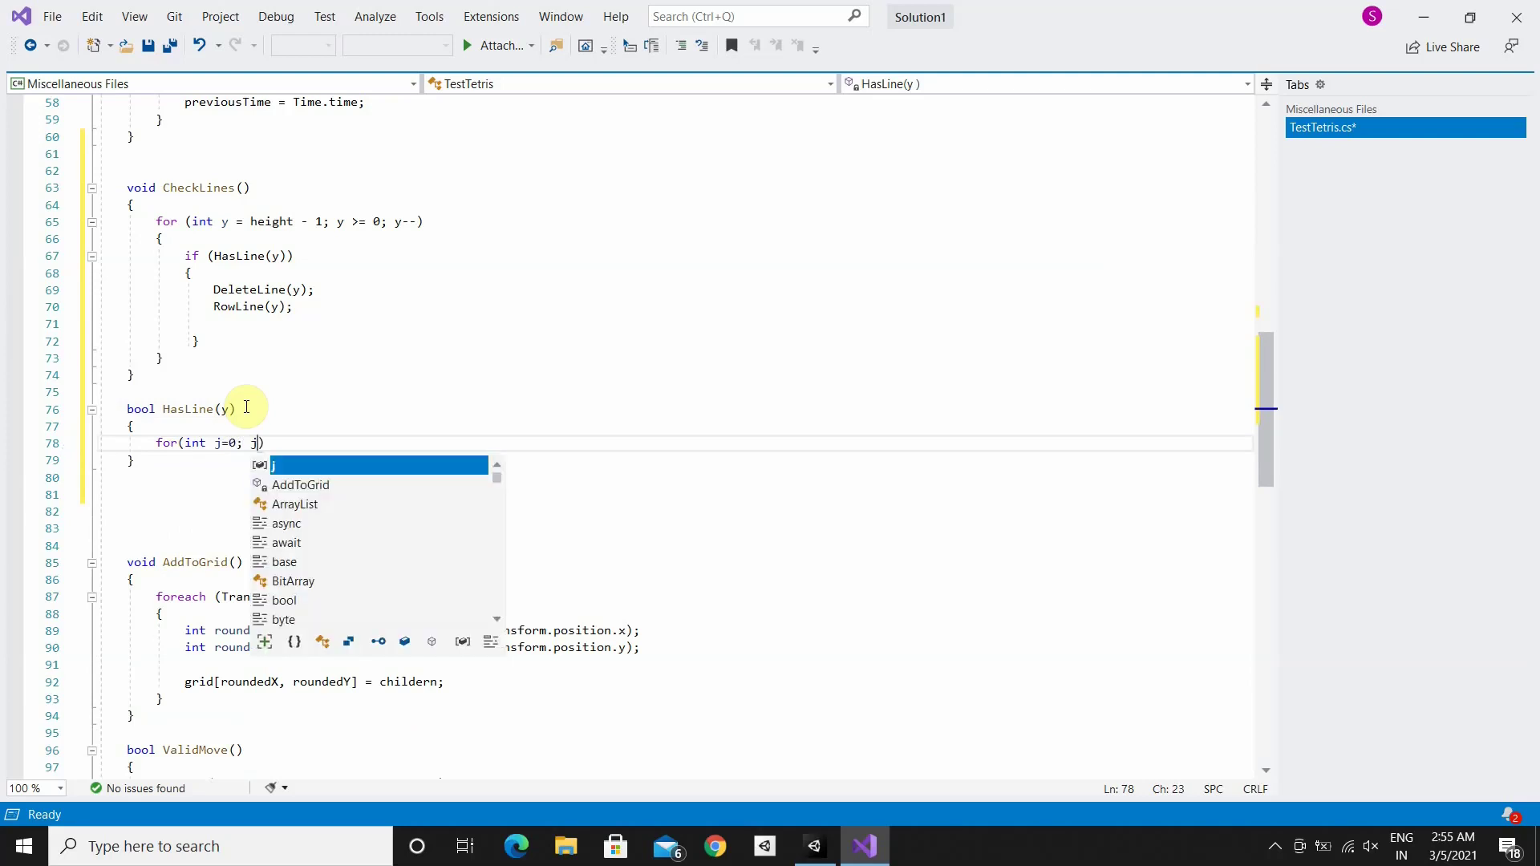
pyautogui.write('<width; j++')
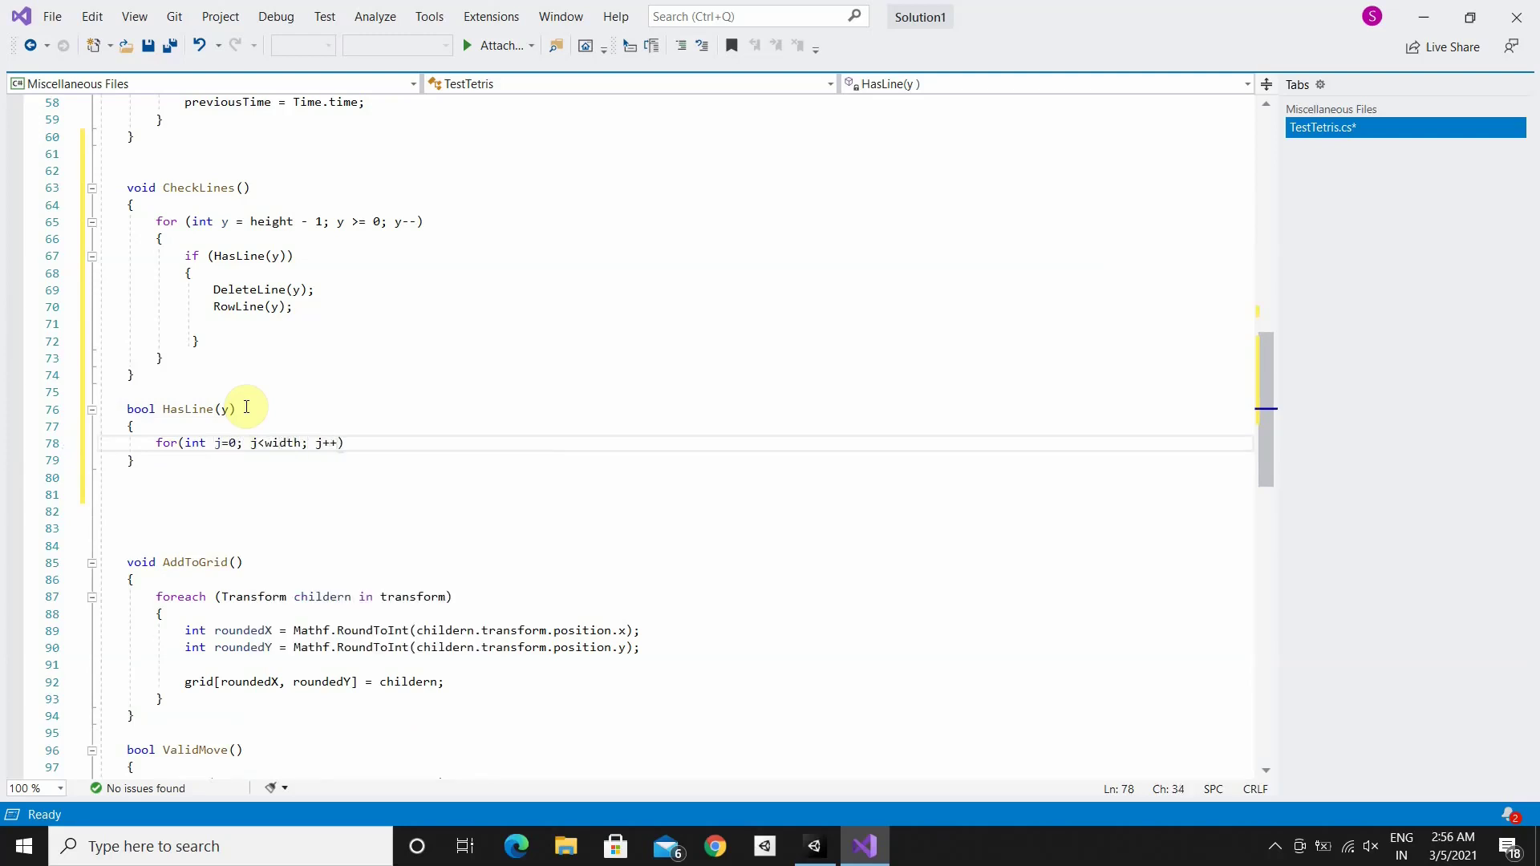
pyautogui.write(') {')
pyautogui.press('Return')
pyautogui.write('if(g')
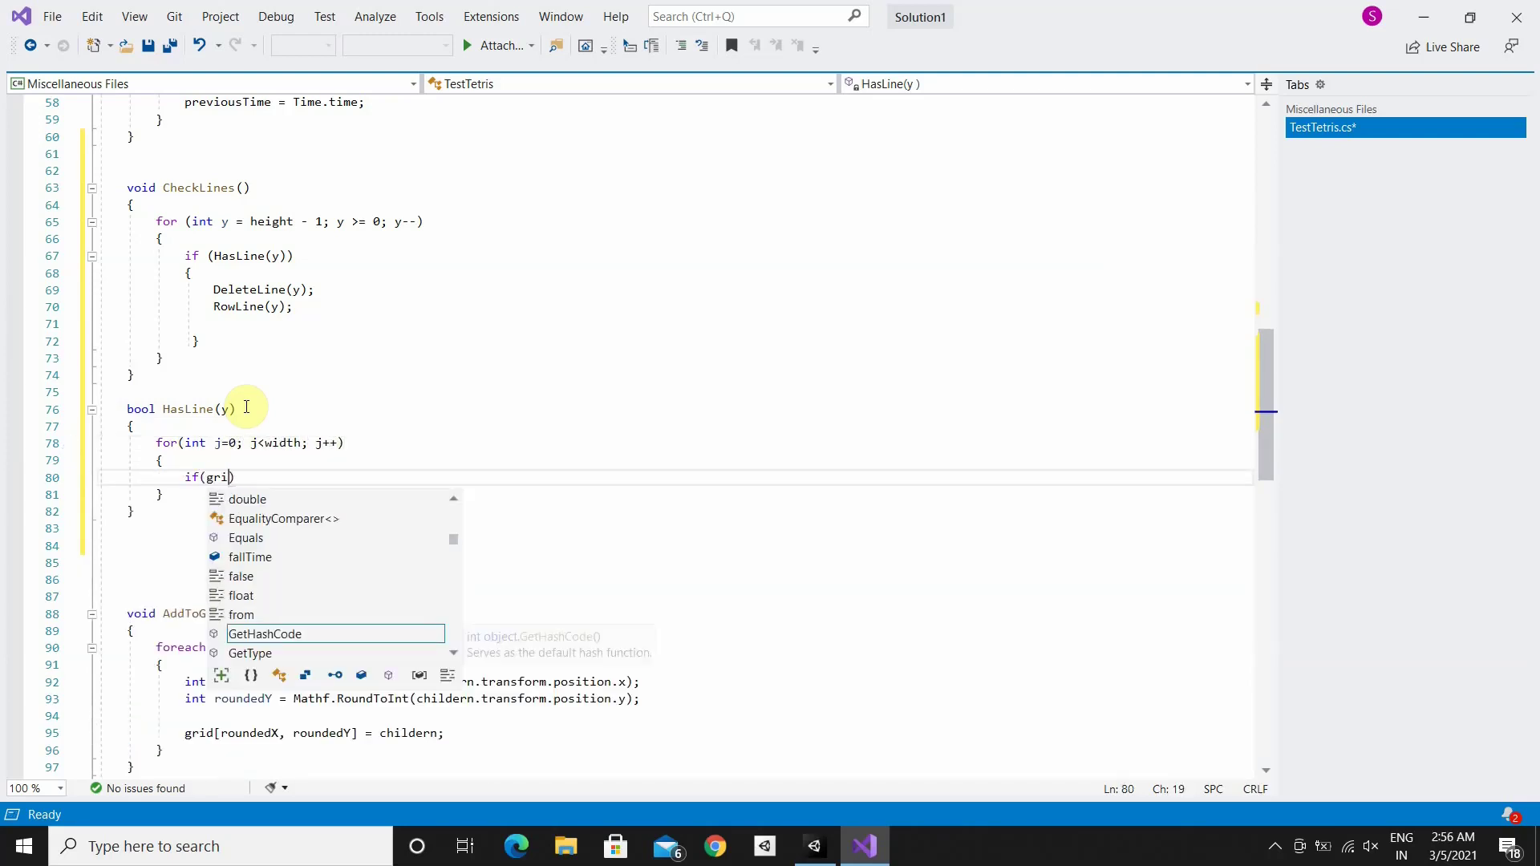
pyautogui.write('rid[j,y]')
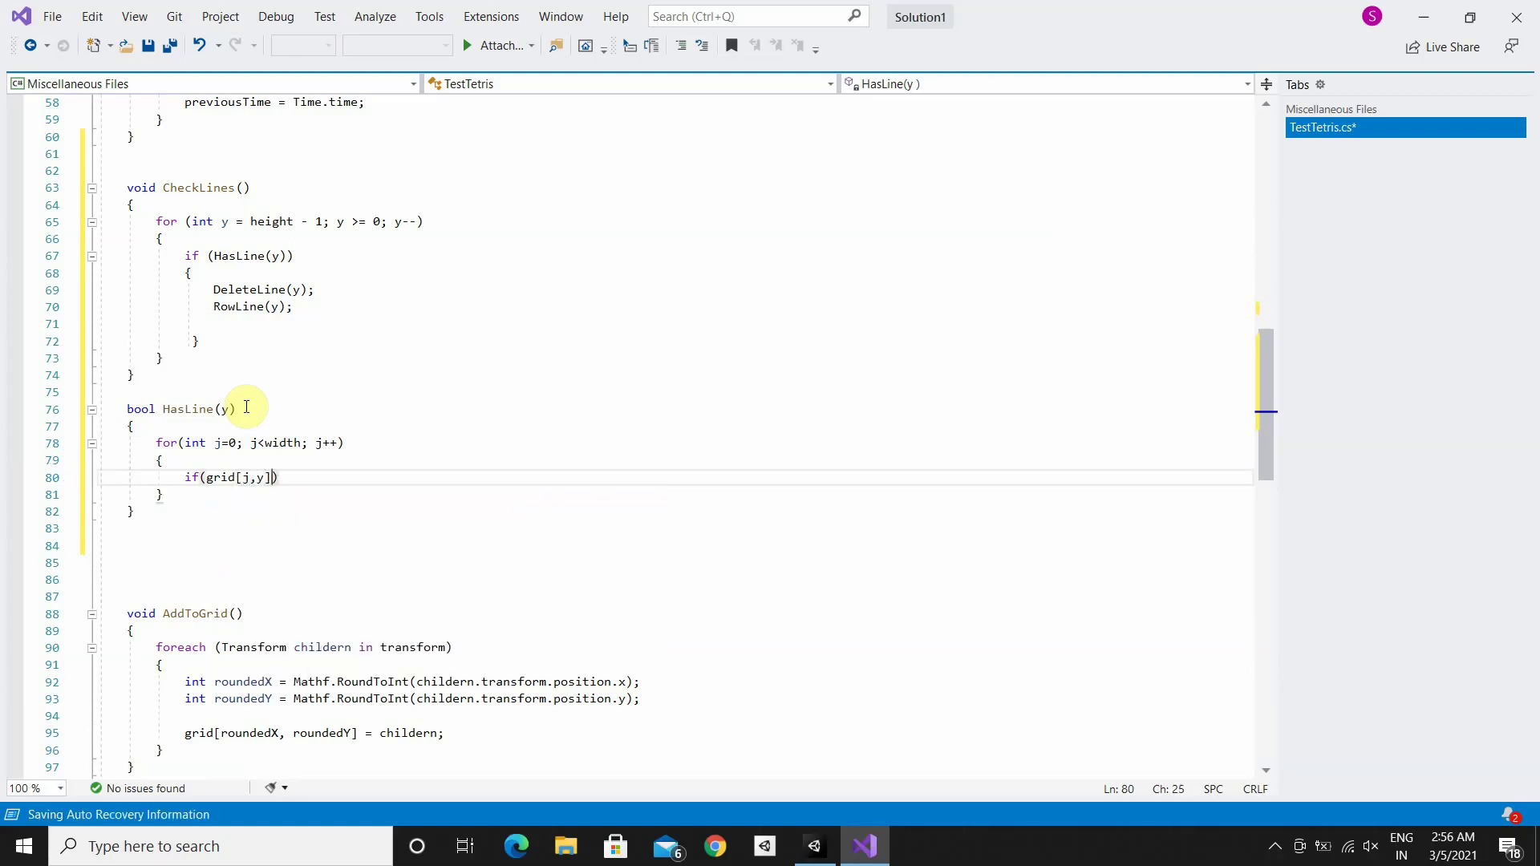
pyautogui.write(' == null)')
pyautogui.press('Return')
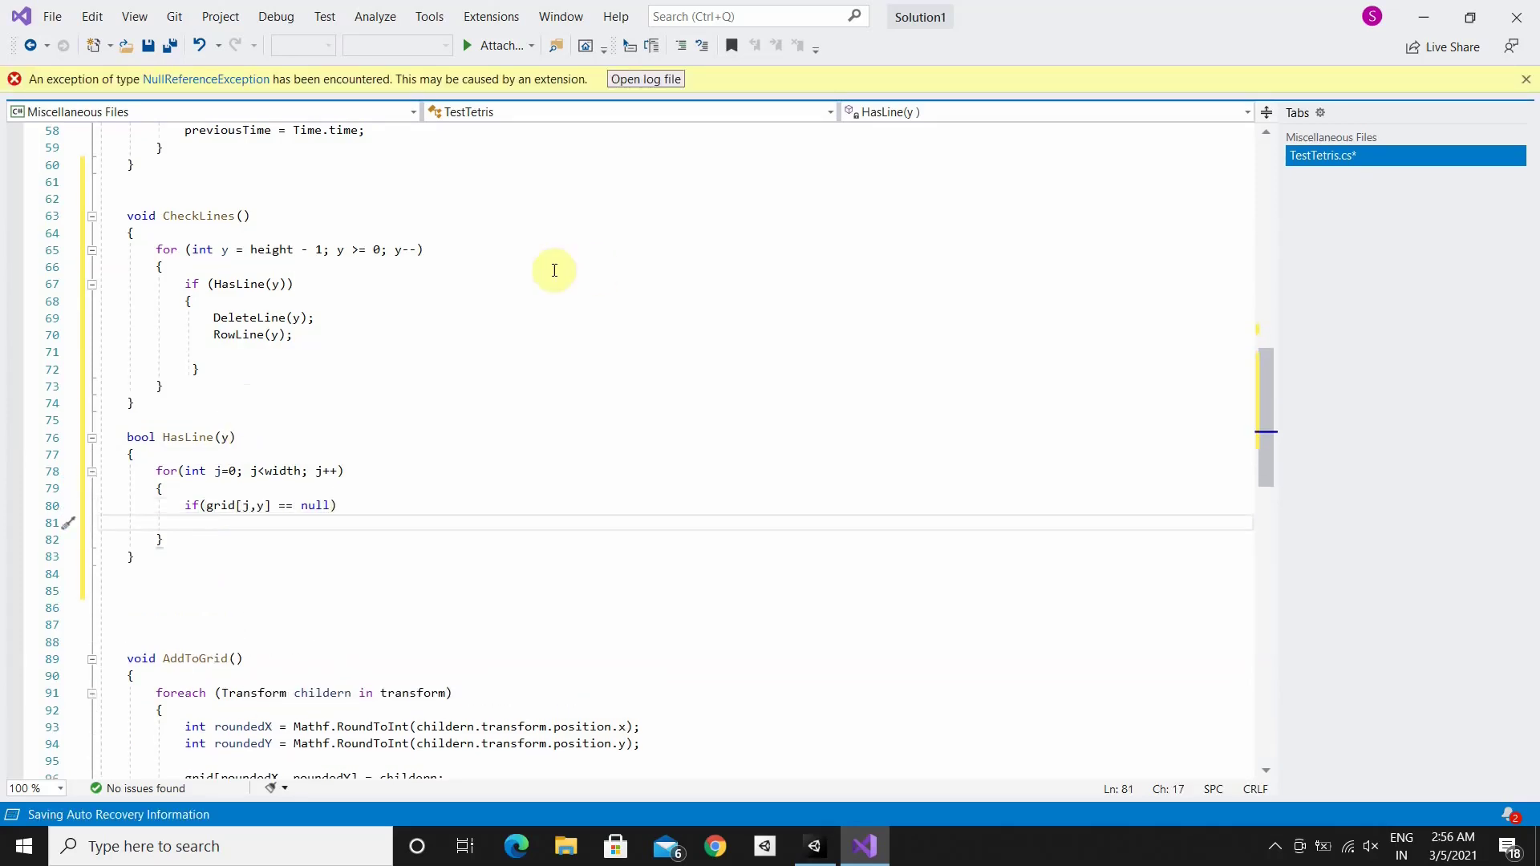
pyautogui.click(1527, 78)
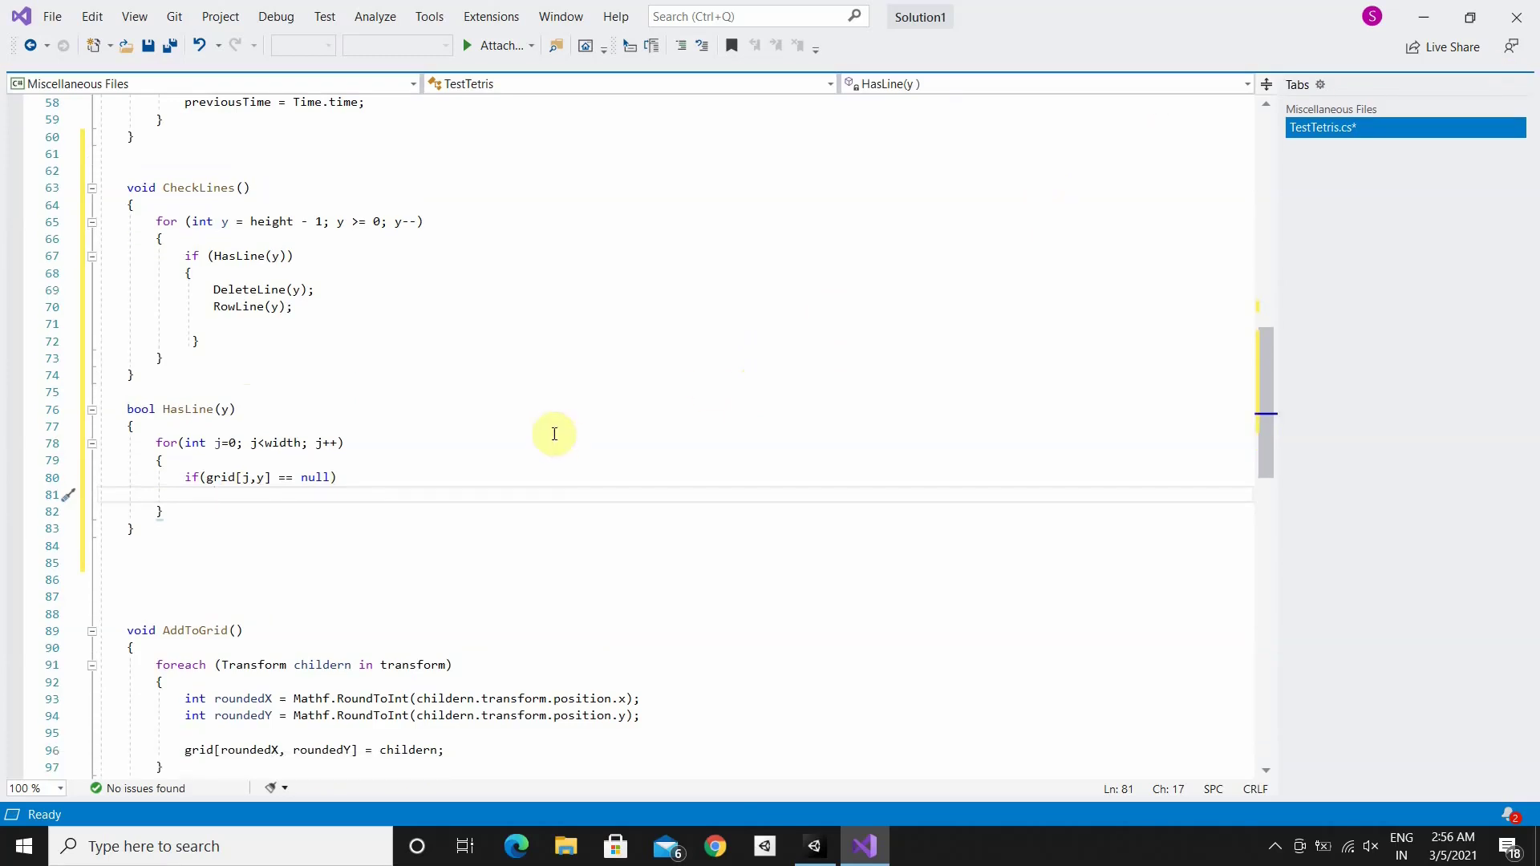
pyautogui.write('return false;')
pyautogui.click(274, 511)
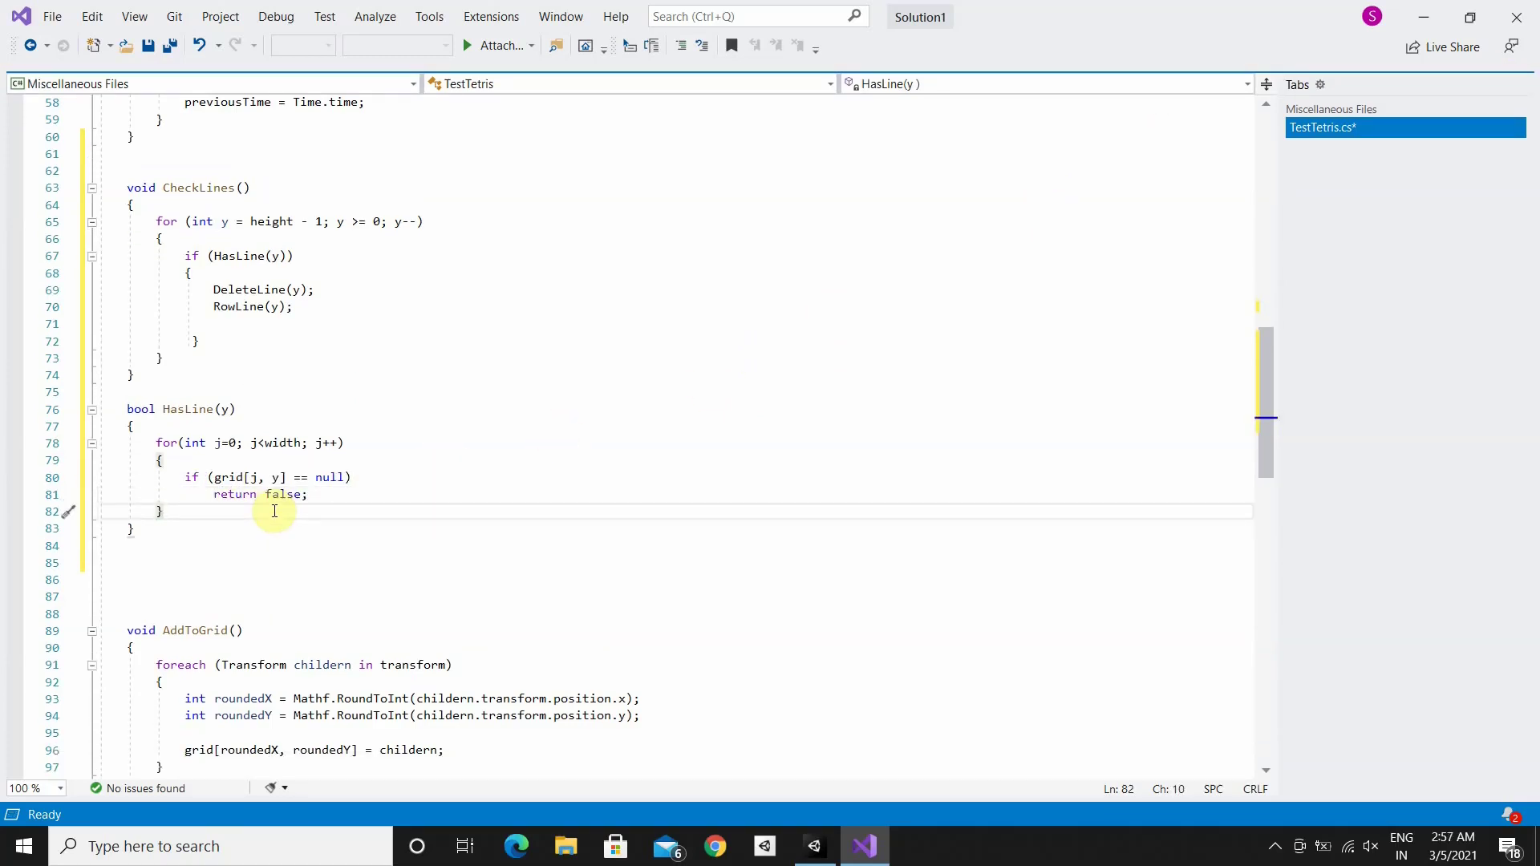
pyautogui.press('Return')
pyautogui.write('return')
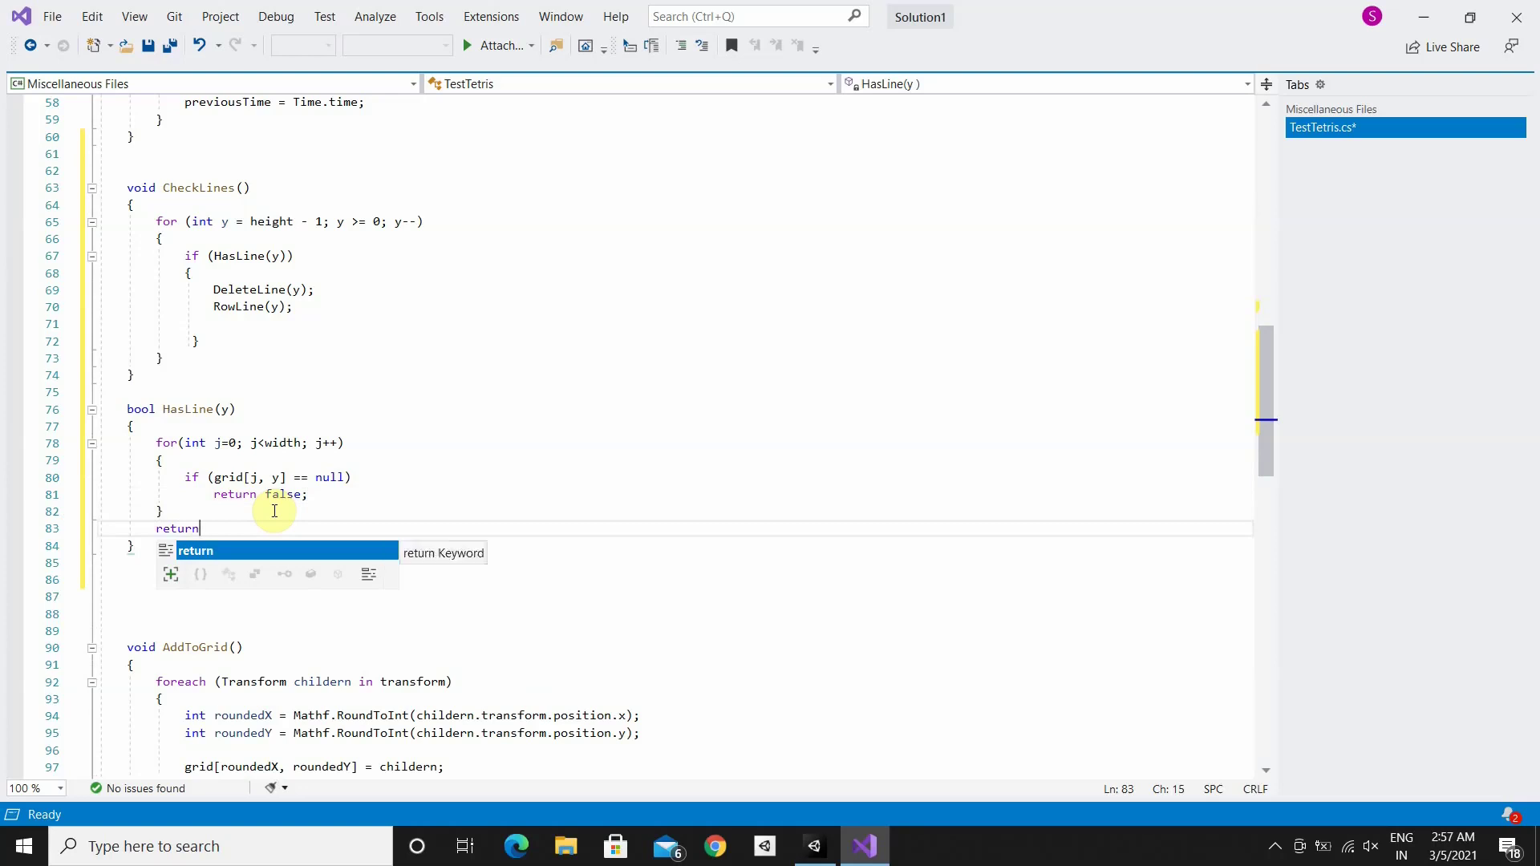
pyautogui.write(' true')
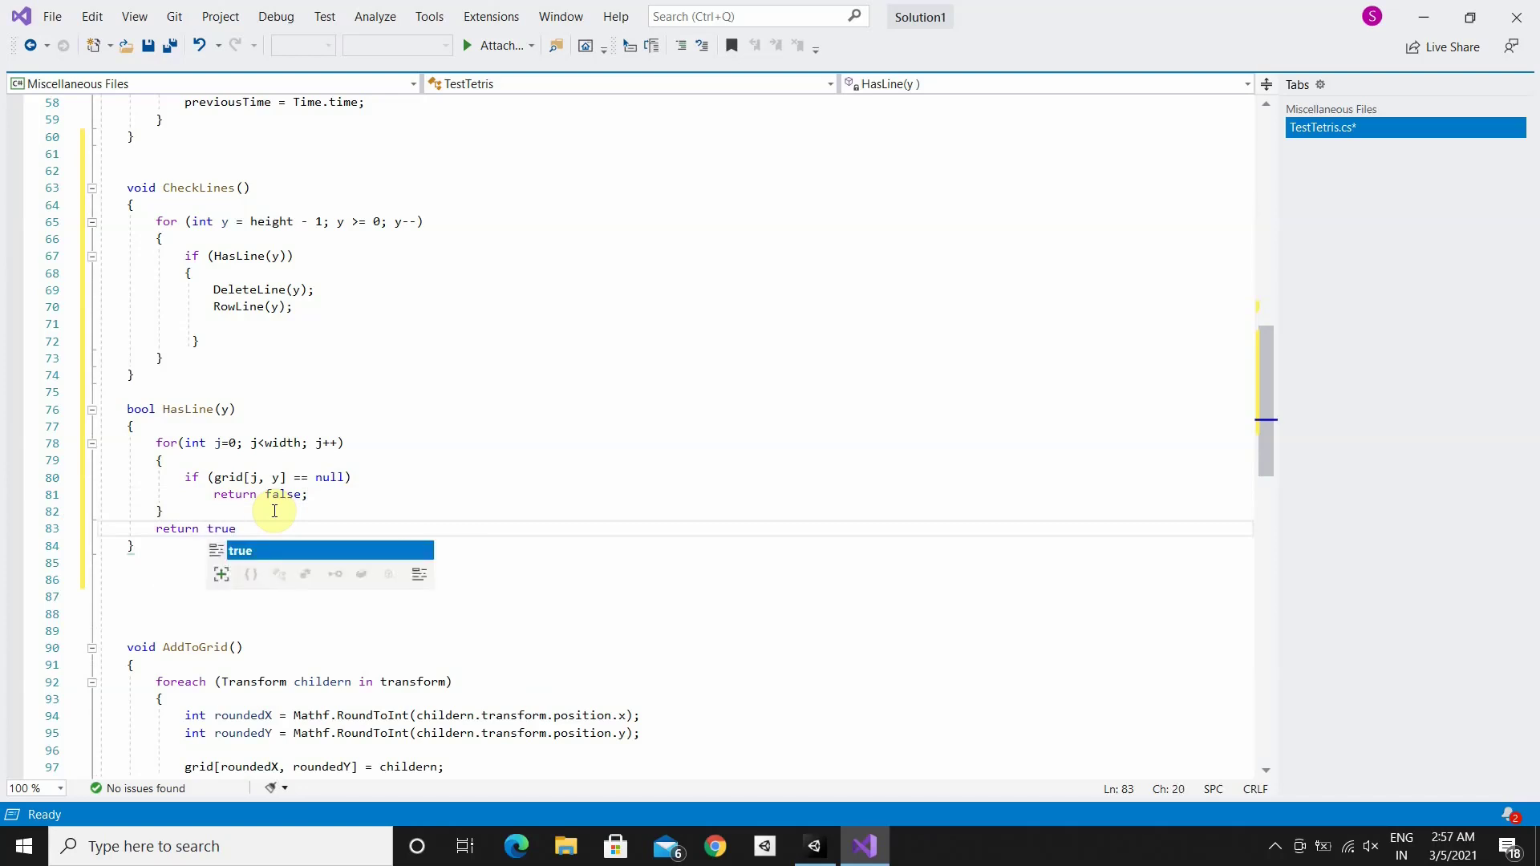
pyautogui.write(';')
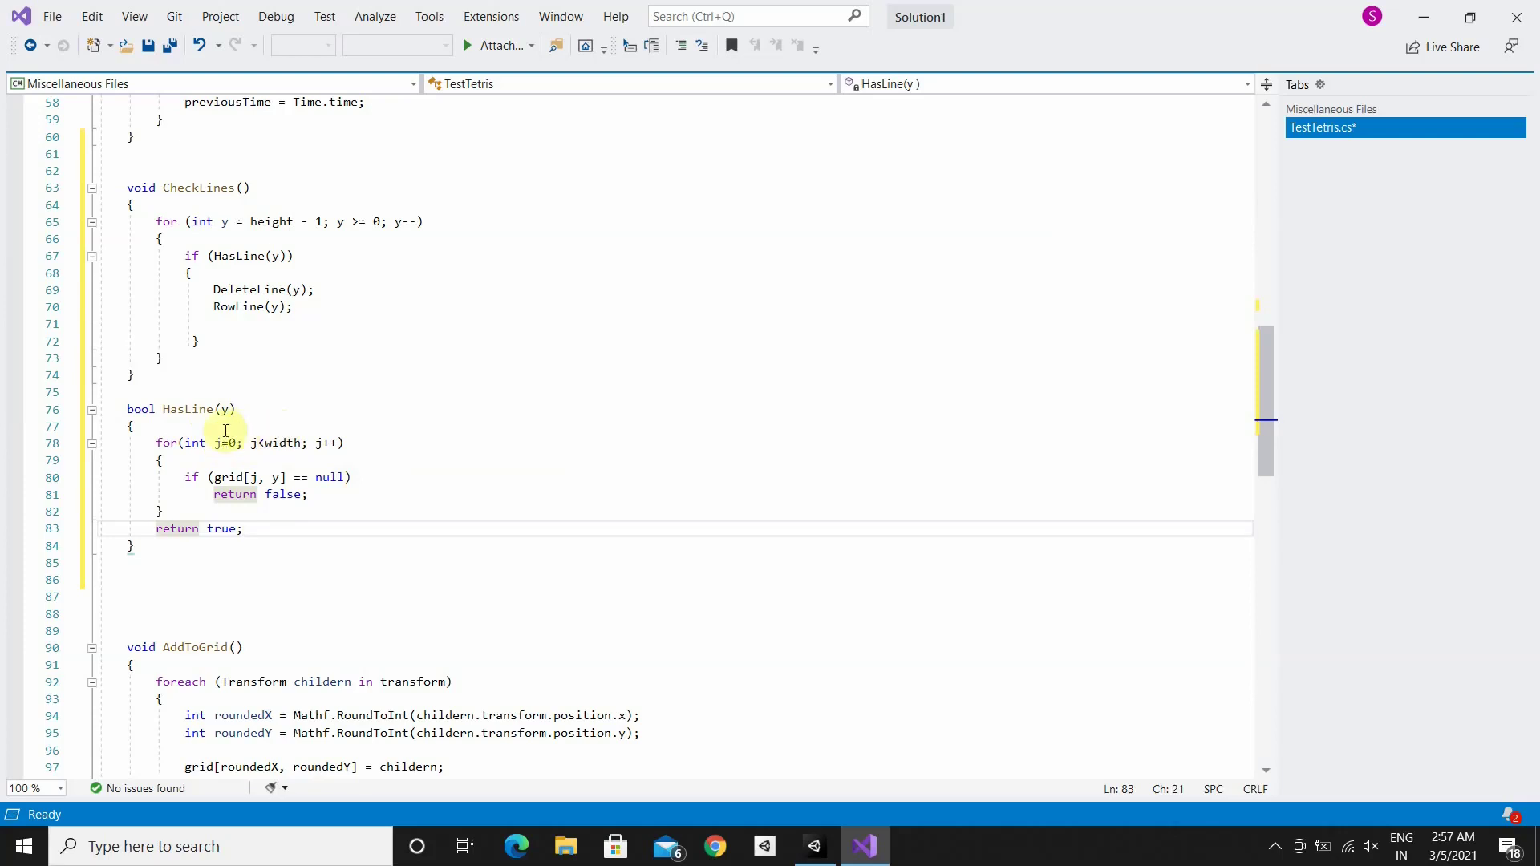
pyautogui.moveTo(237, 443)
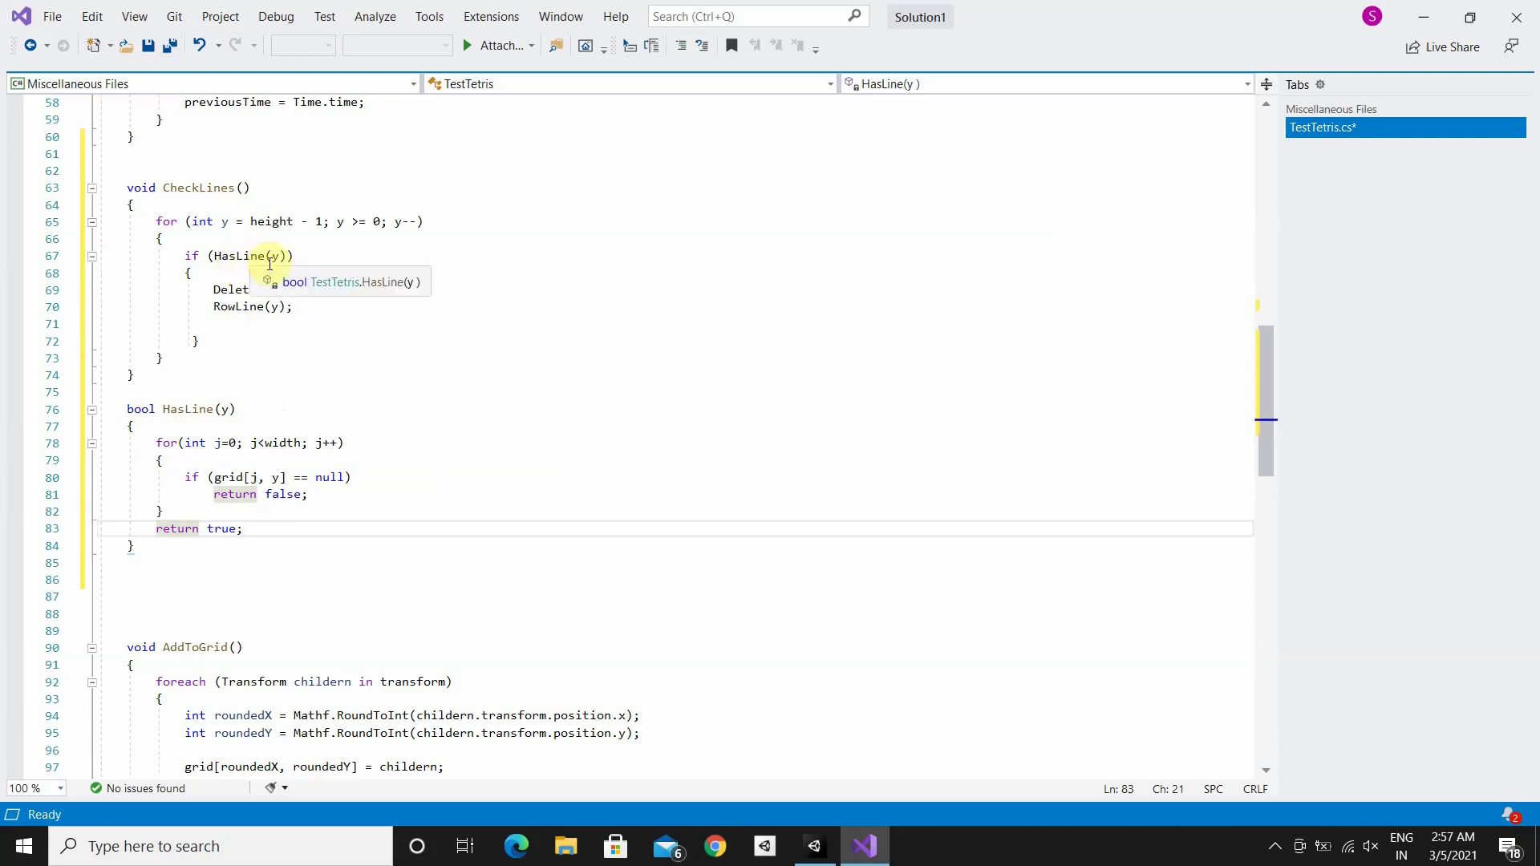
# Create an empty void DeleteLine(int y) method and change HasLine's parameter to int y
pyautogui.moveTo(214, 289); pyautogui.dragTo(308, 289)
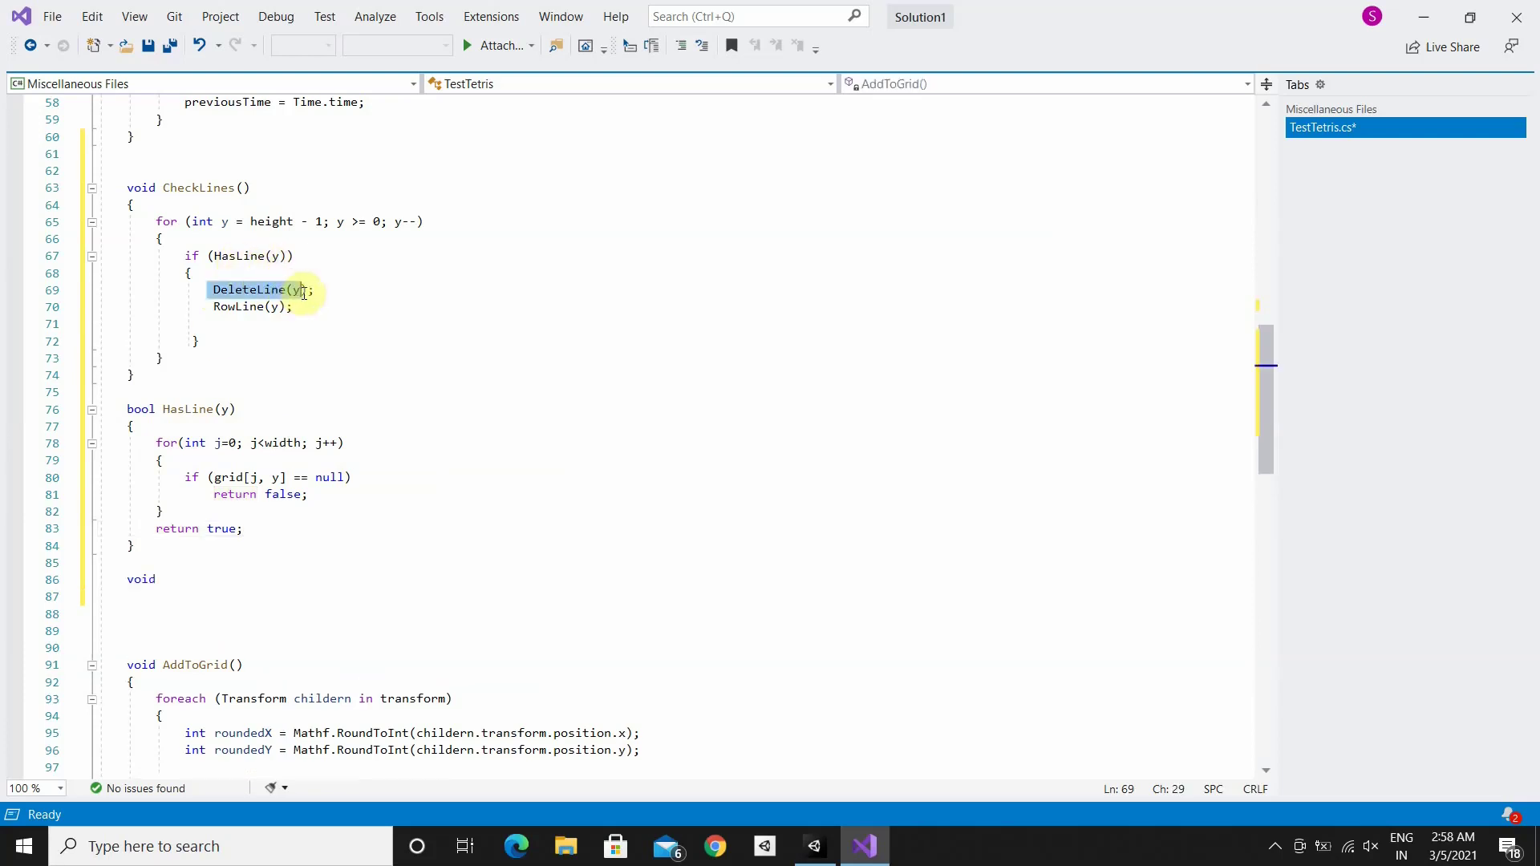
pyautogui.hotkey('ctrl', 'c')
pyautogui.click(207, 579)
pyautogui.hotkey('ctrl', 'v')
pyautogui.press('Return')
pyautogui.write('{')
pyautogui.press('Return')
pyautogui.click(218, 409)
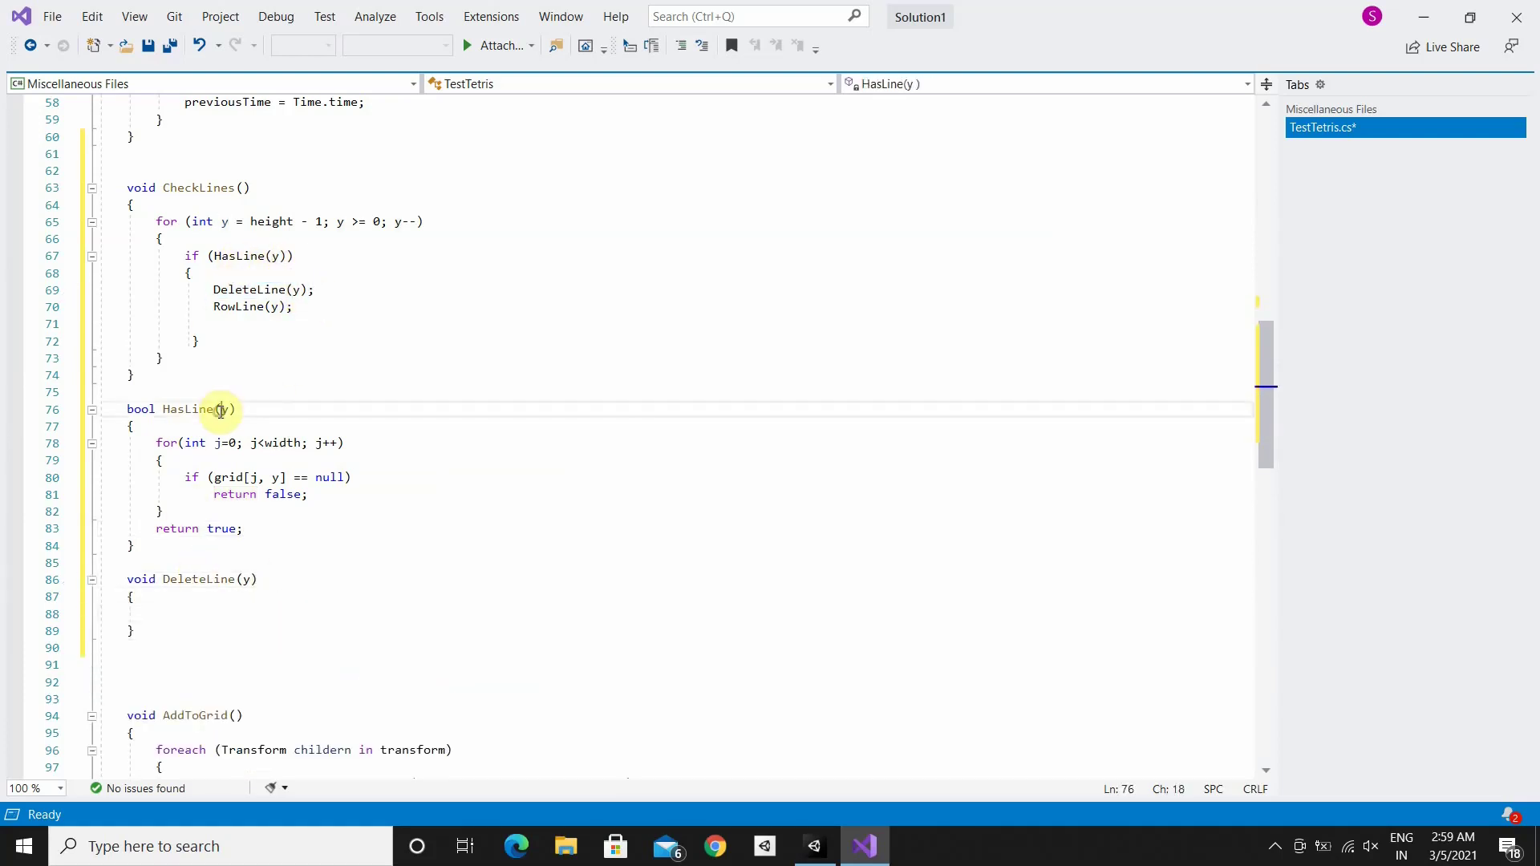
pyautogui.write('int')
pyautogui.click(242, 579)
pyautogui.write('int')
# Loop DeleteLine over width, calling Destroy(grid[j, y].gameObject) and setting grid[j, y] = null
pyautogui.click(191, 614)
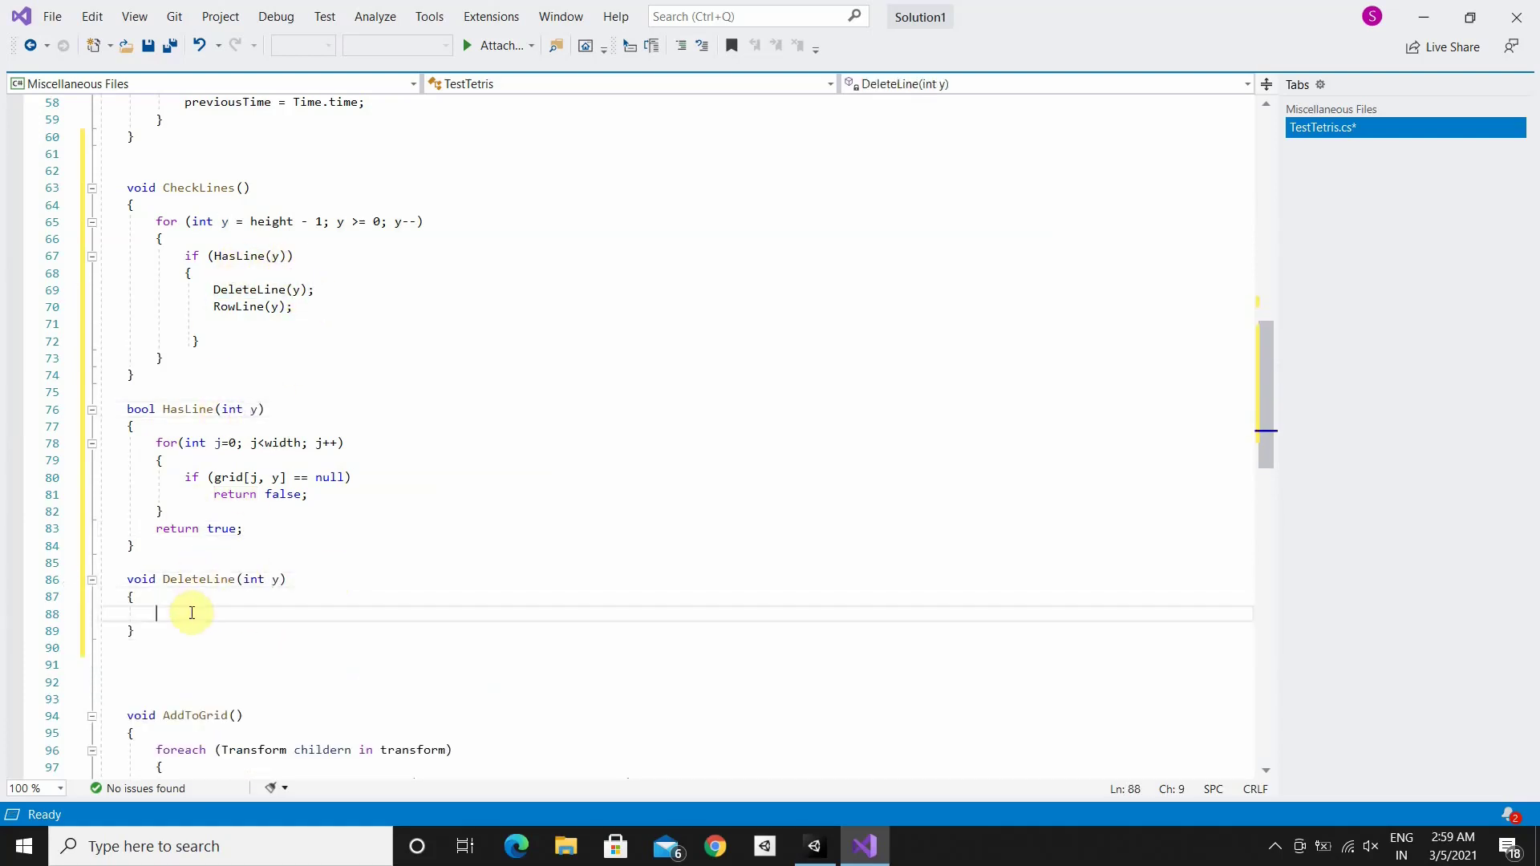
pyautogui.write('for(int')
pyautogui.write(' j=0; j<wi')
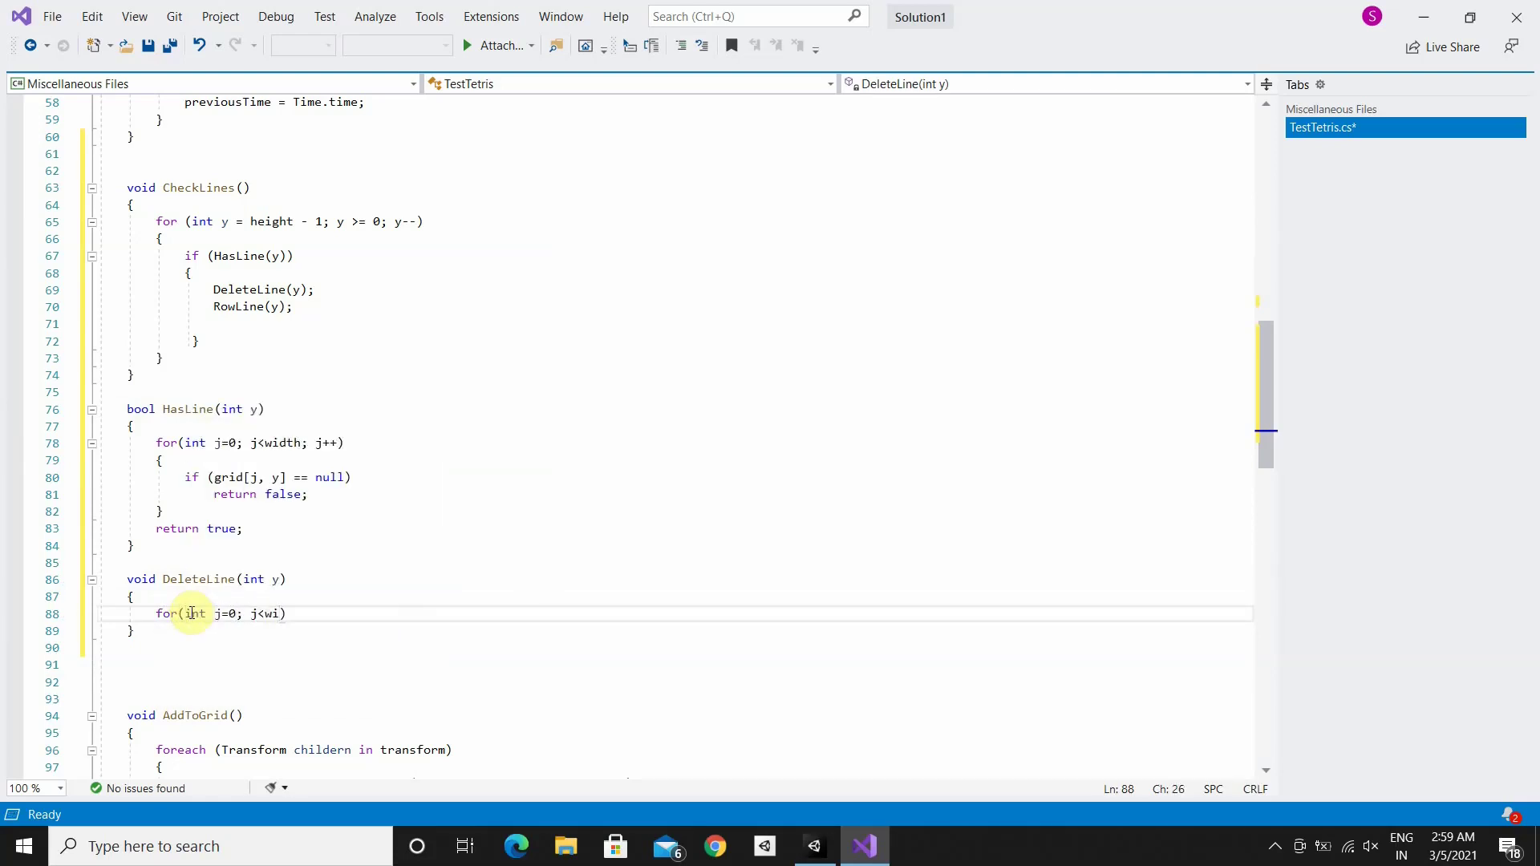
pyautogui.write('dth; j++')
pyautogui.press('Return')
pyautogui.scroll(-3, 231, 497)
pyautogui.write('{')
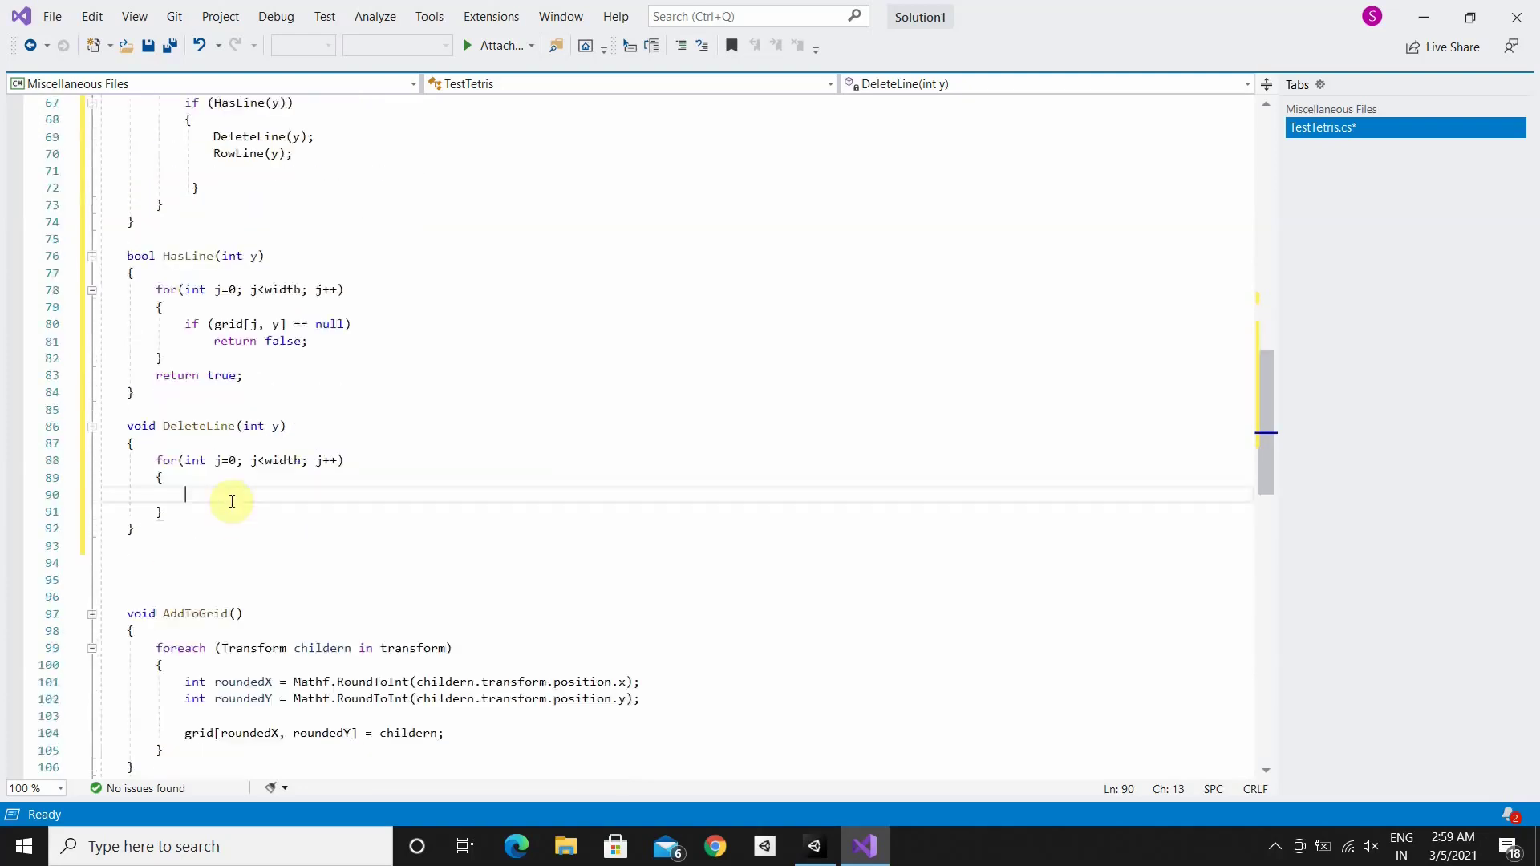
pyautogui.write('Destroy(g')
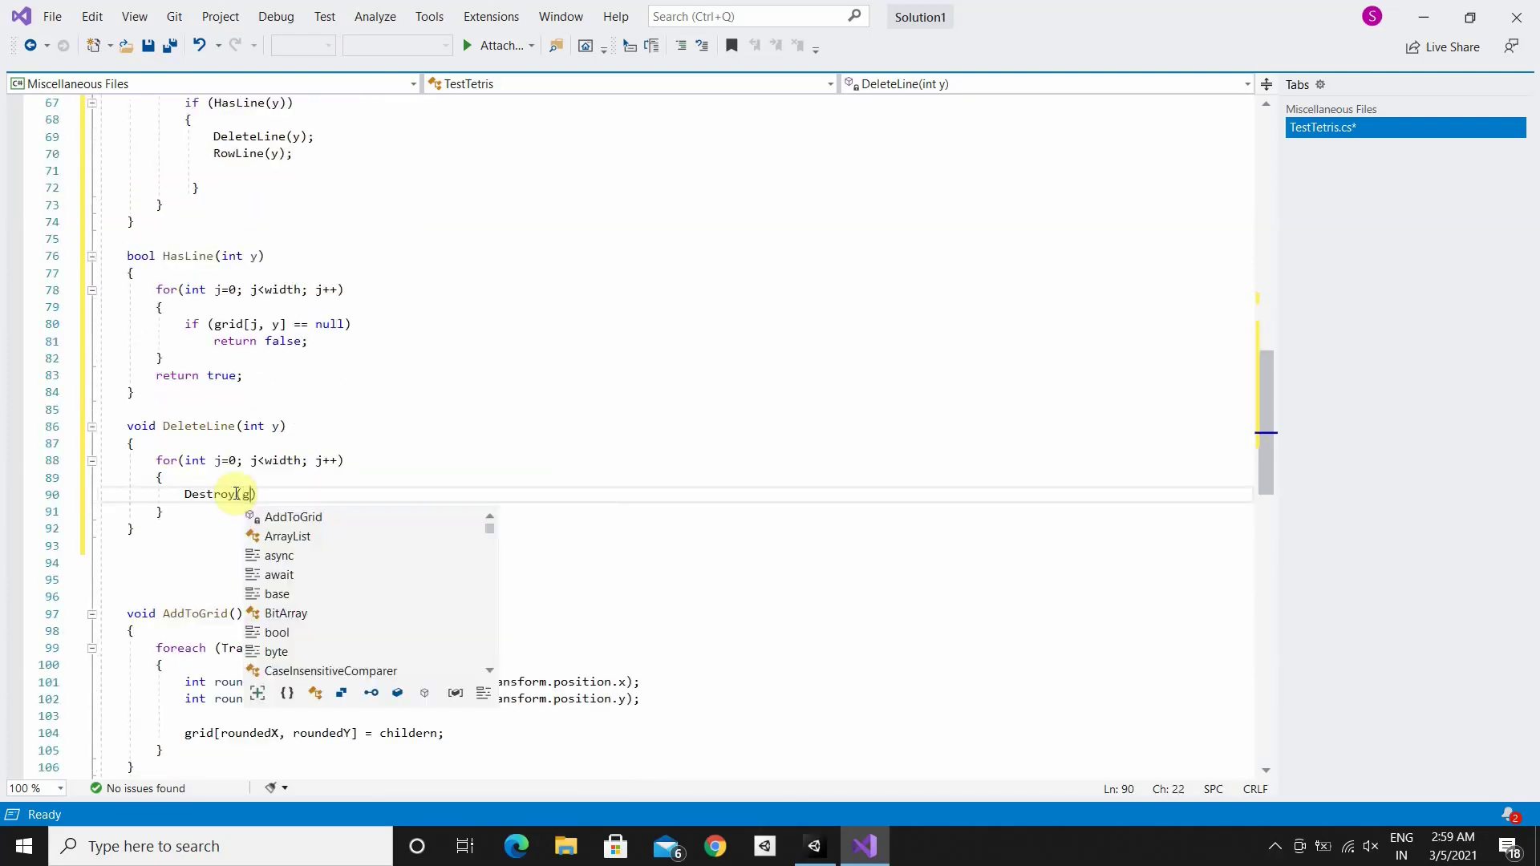
pyautogui.write('rid[j, y].')
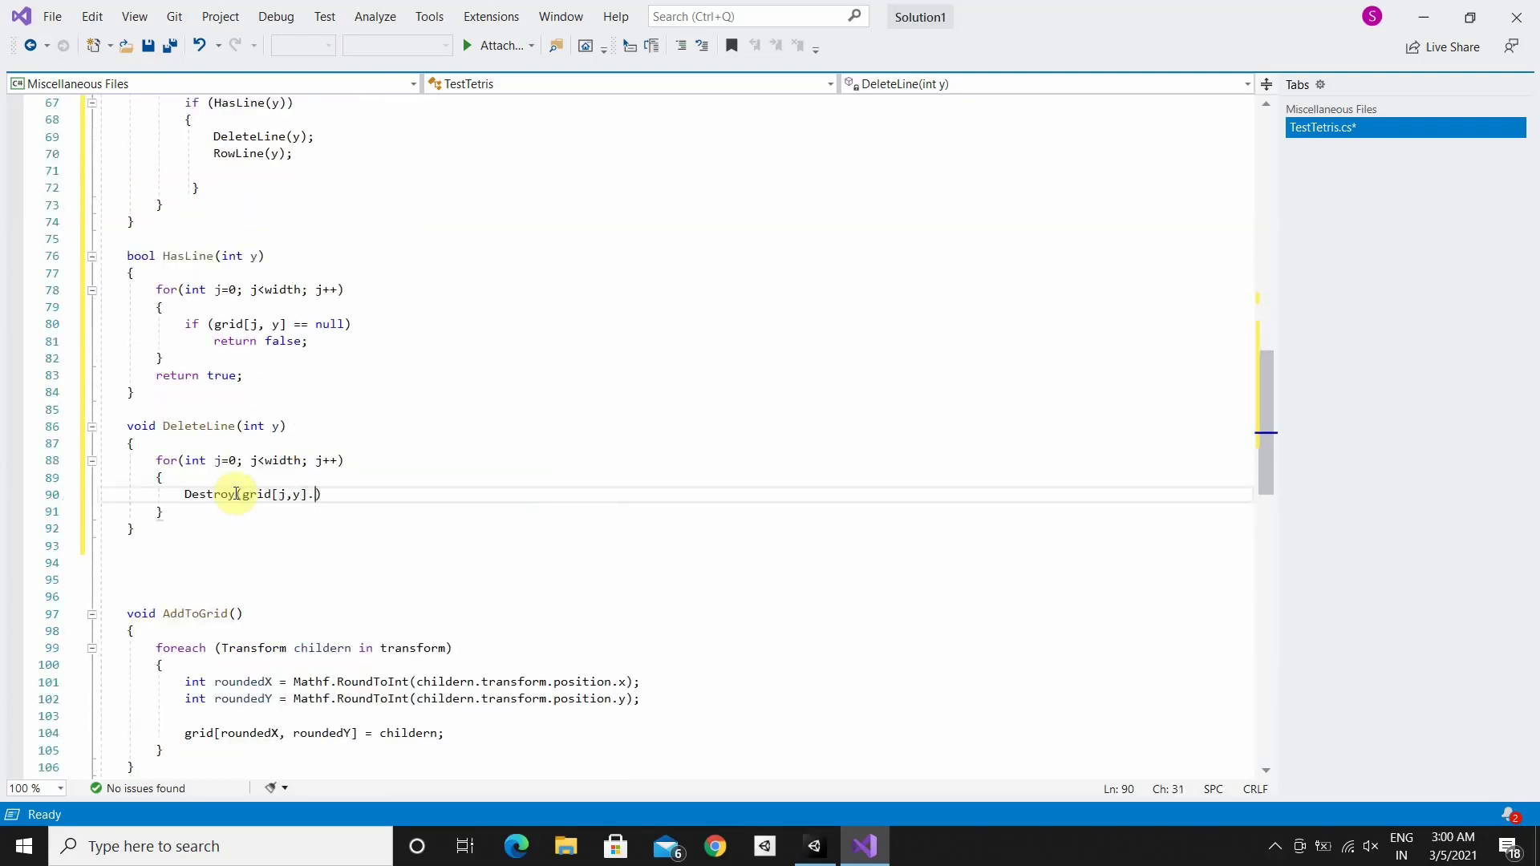
pyautogui.write('gameObject);')
pyautogui.press('Return')
pyautogui.write('grid')
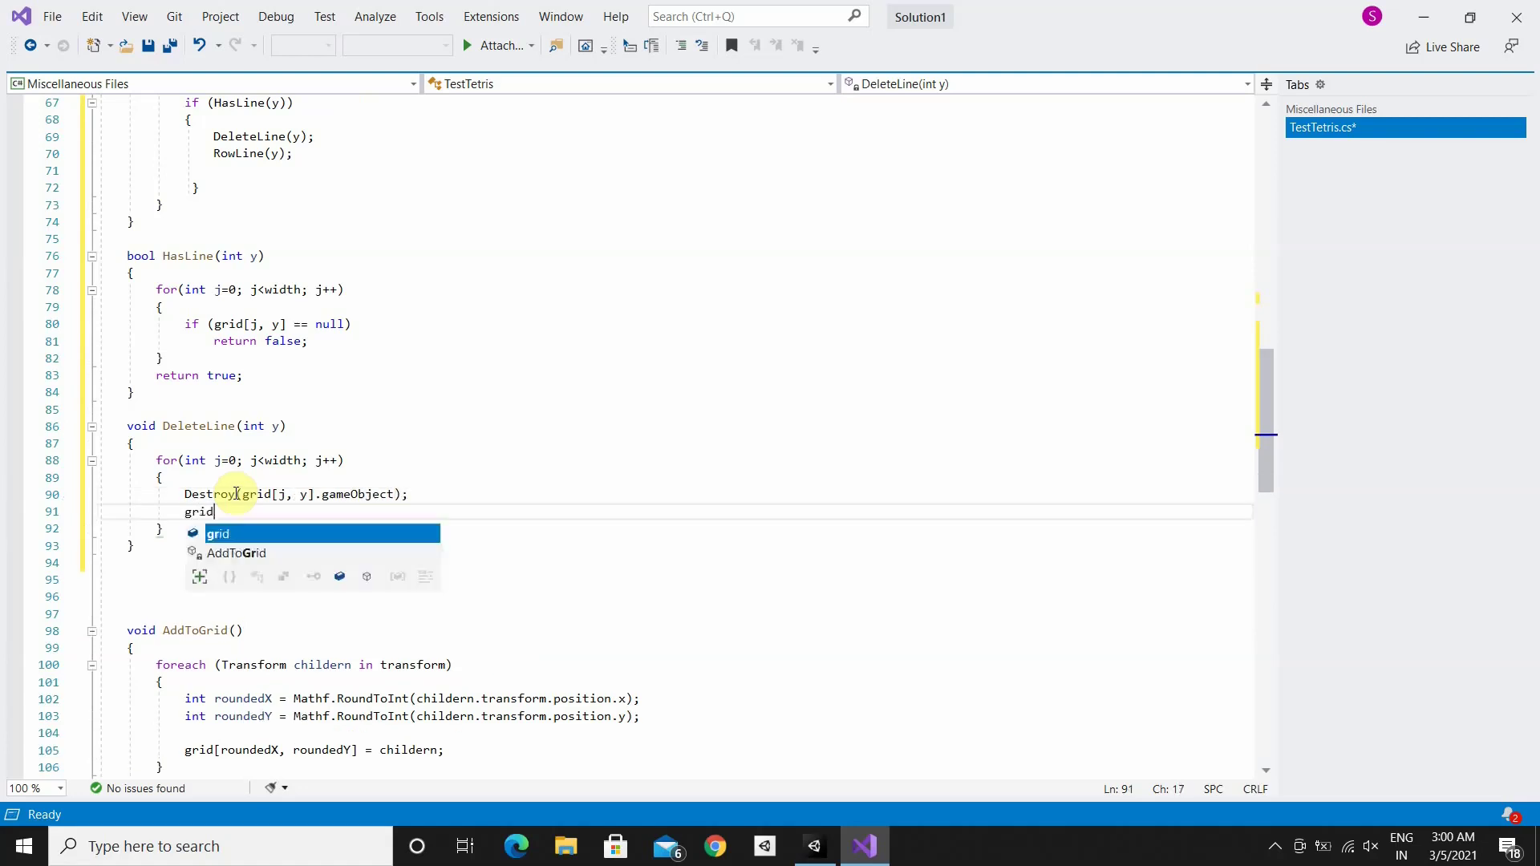
pyautogui.write('[j, y] = nu')
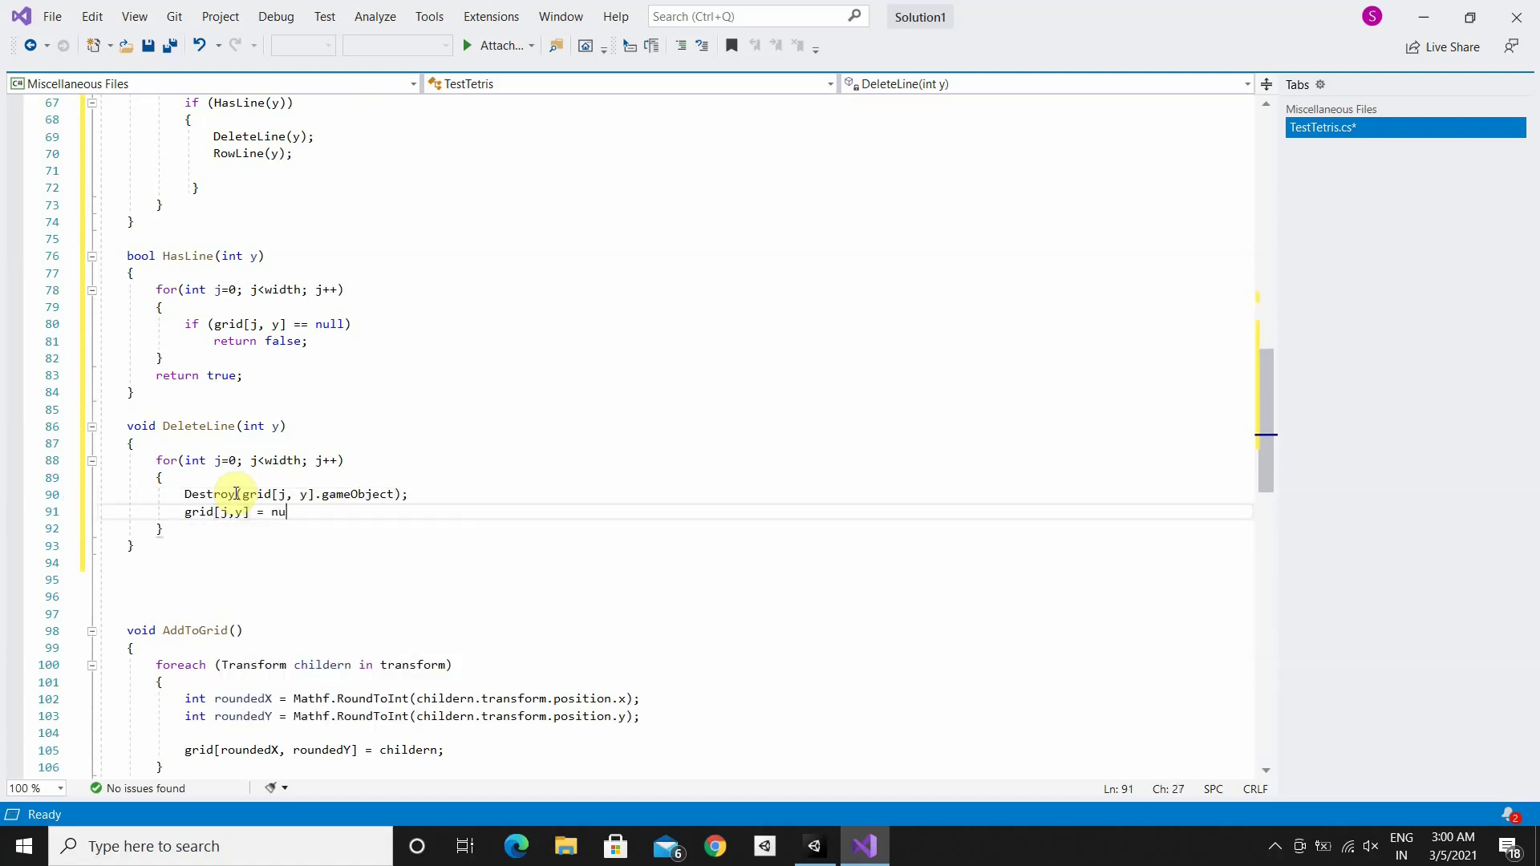
pyautogui.write('ll;')
pyautogui.scroll(2, 216, 392)
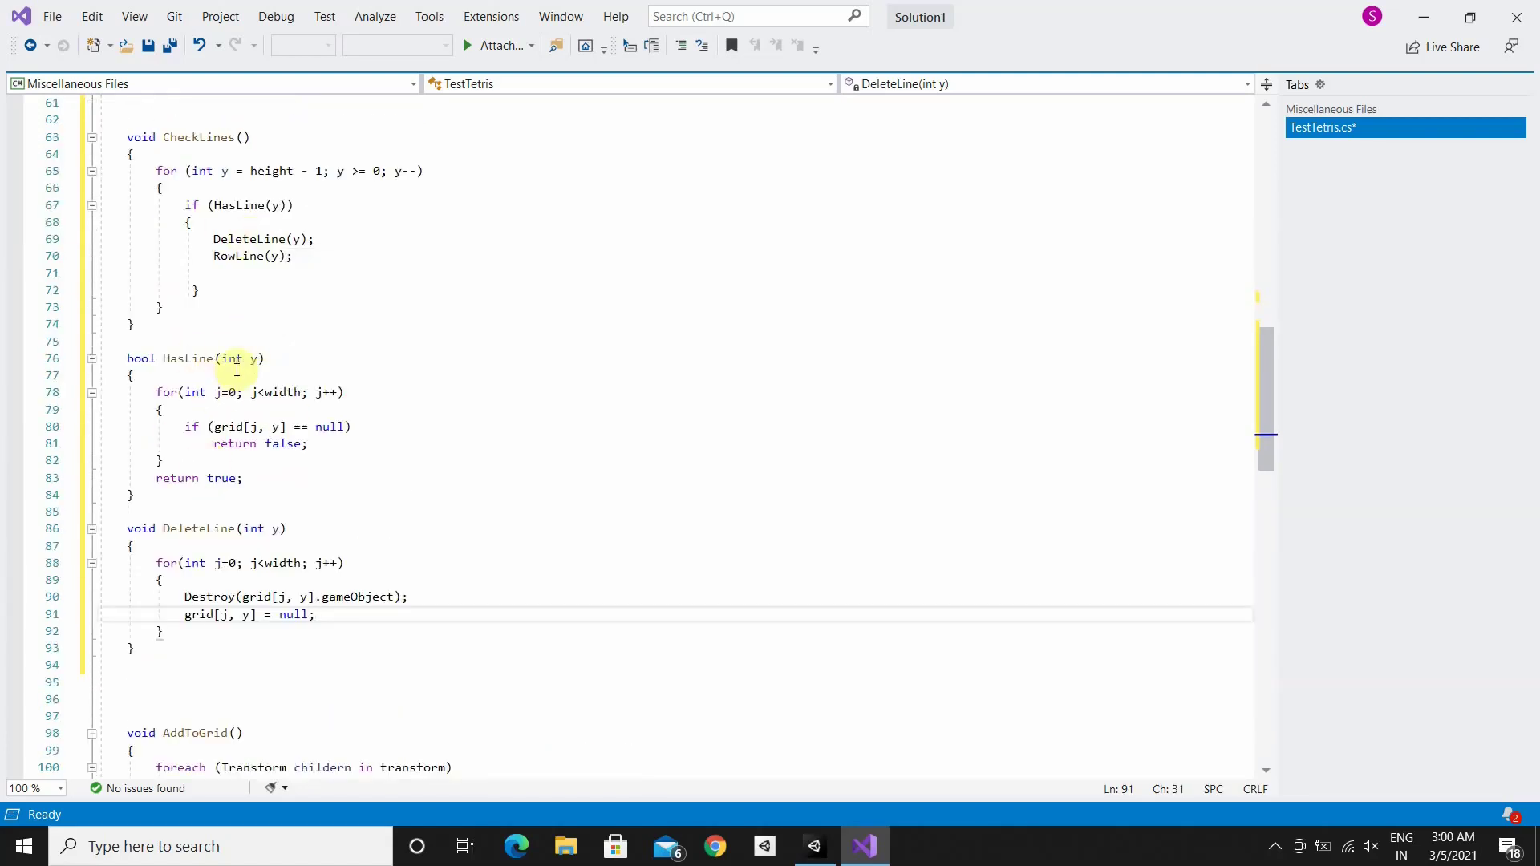
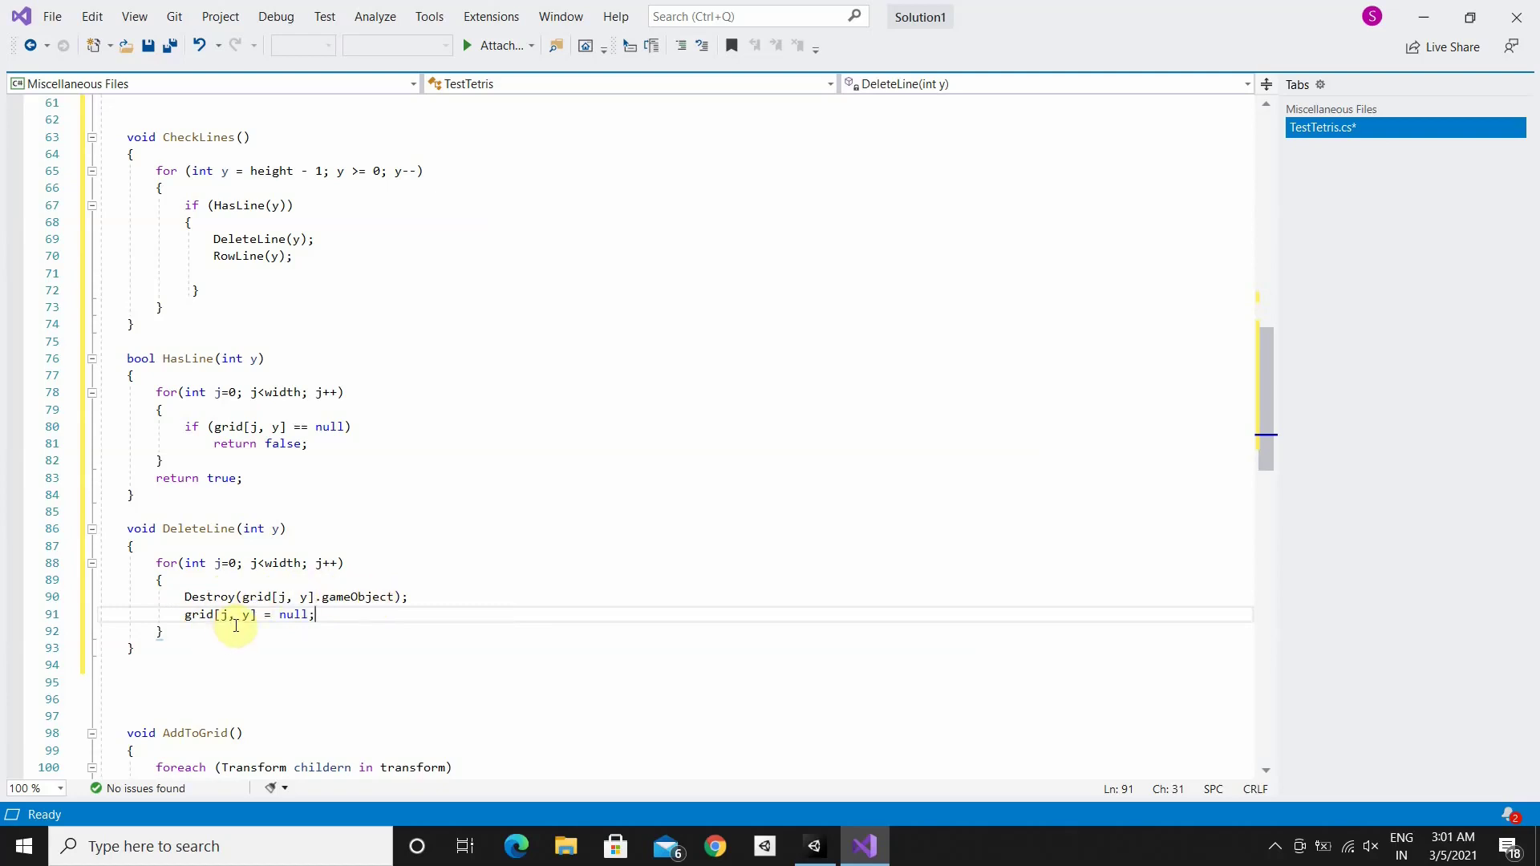
# Declare an empty void RowLine(int y) method on the blank line below DeleteLine
pyautogui.scroll(-2, 314, 521)
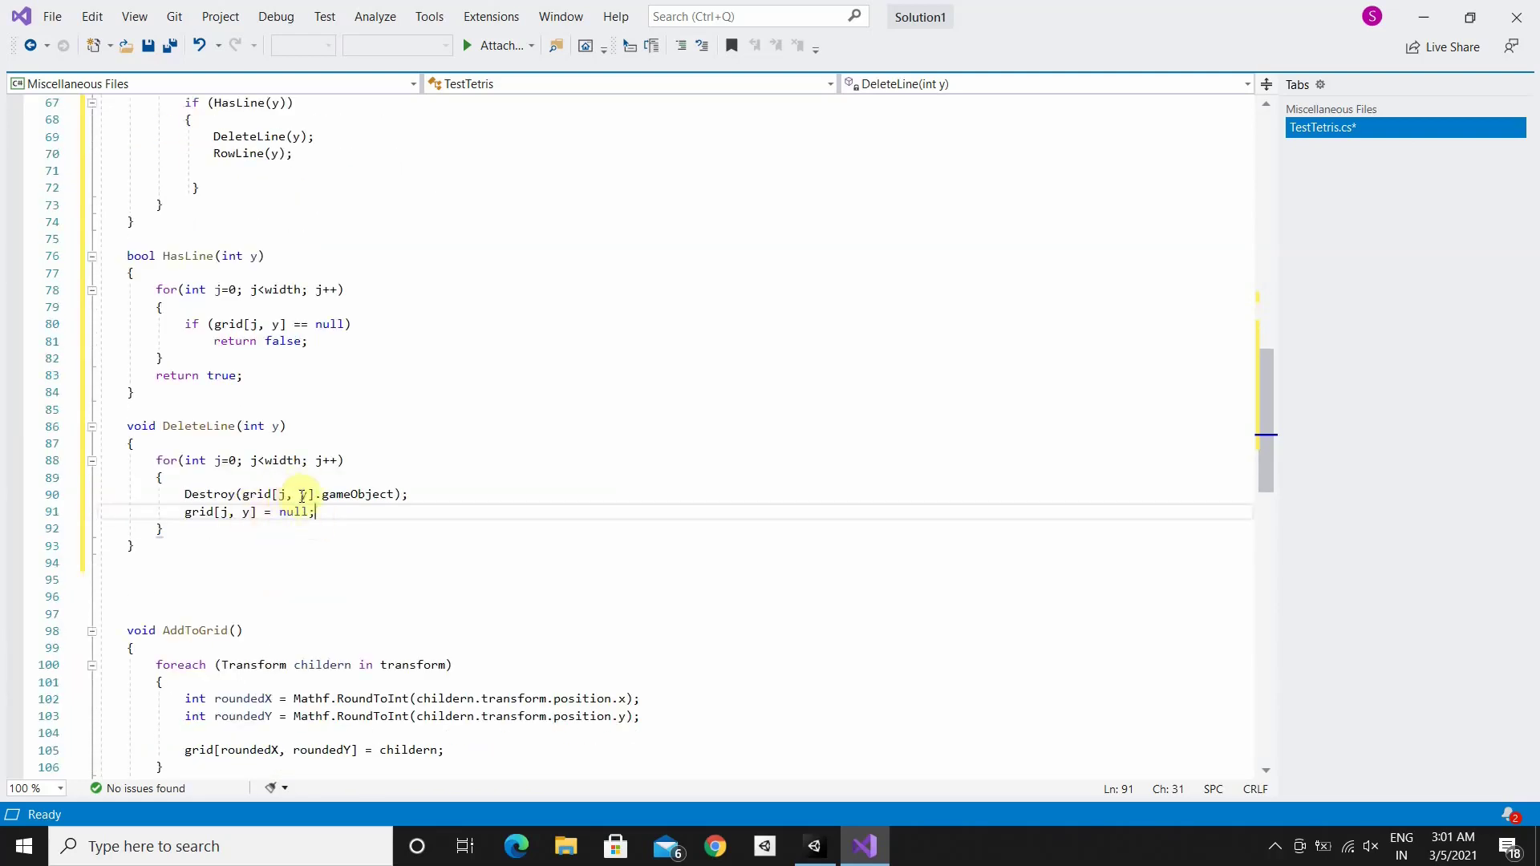
pyautogui.scroll(-2, 216, 505)
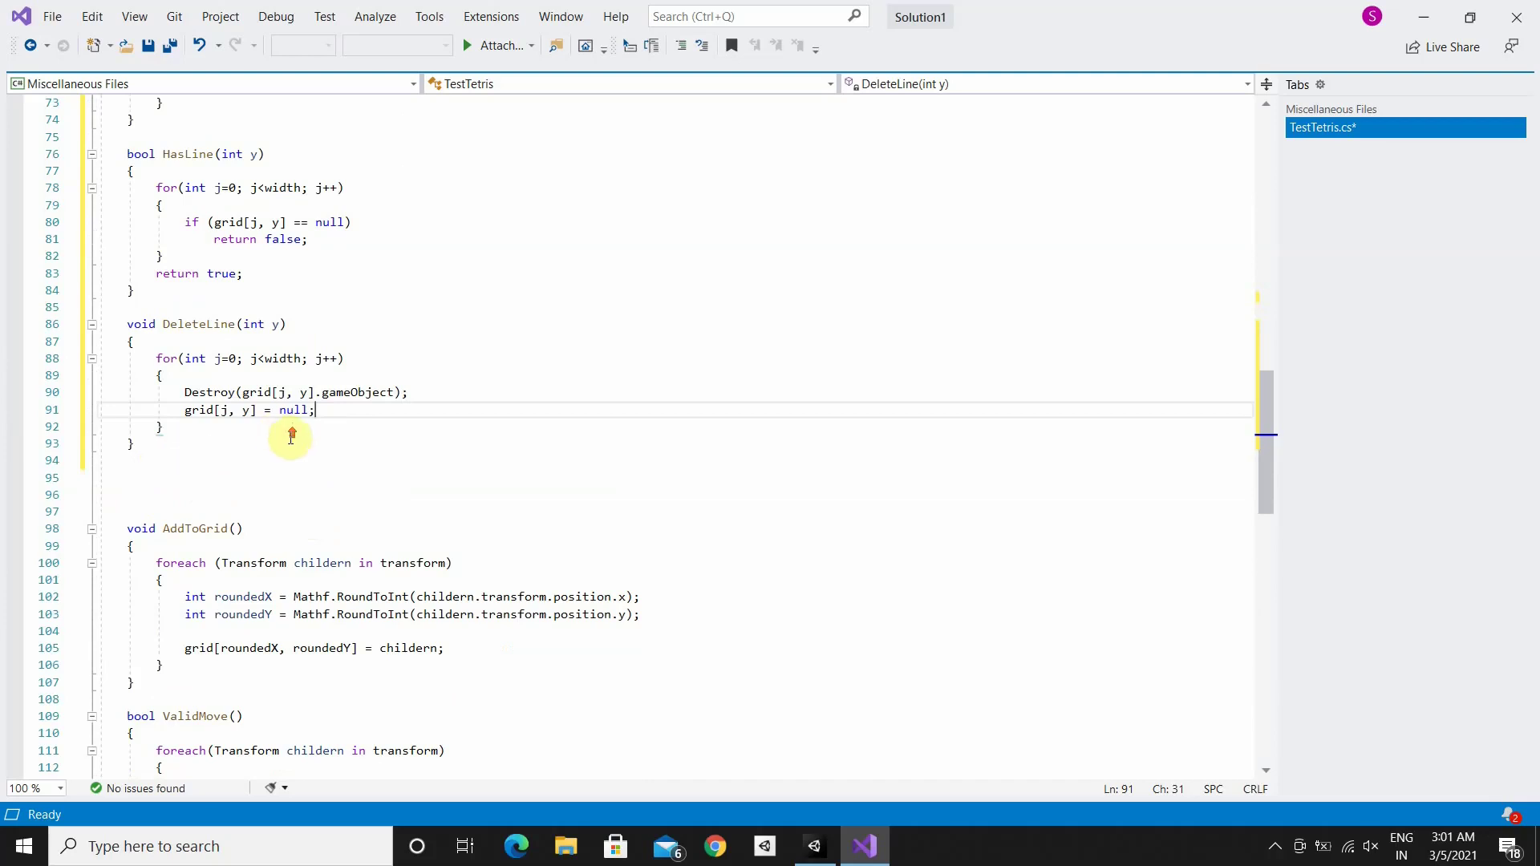
pyautogui.scroll(5, 291, 438)
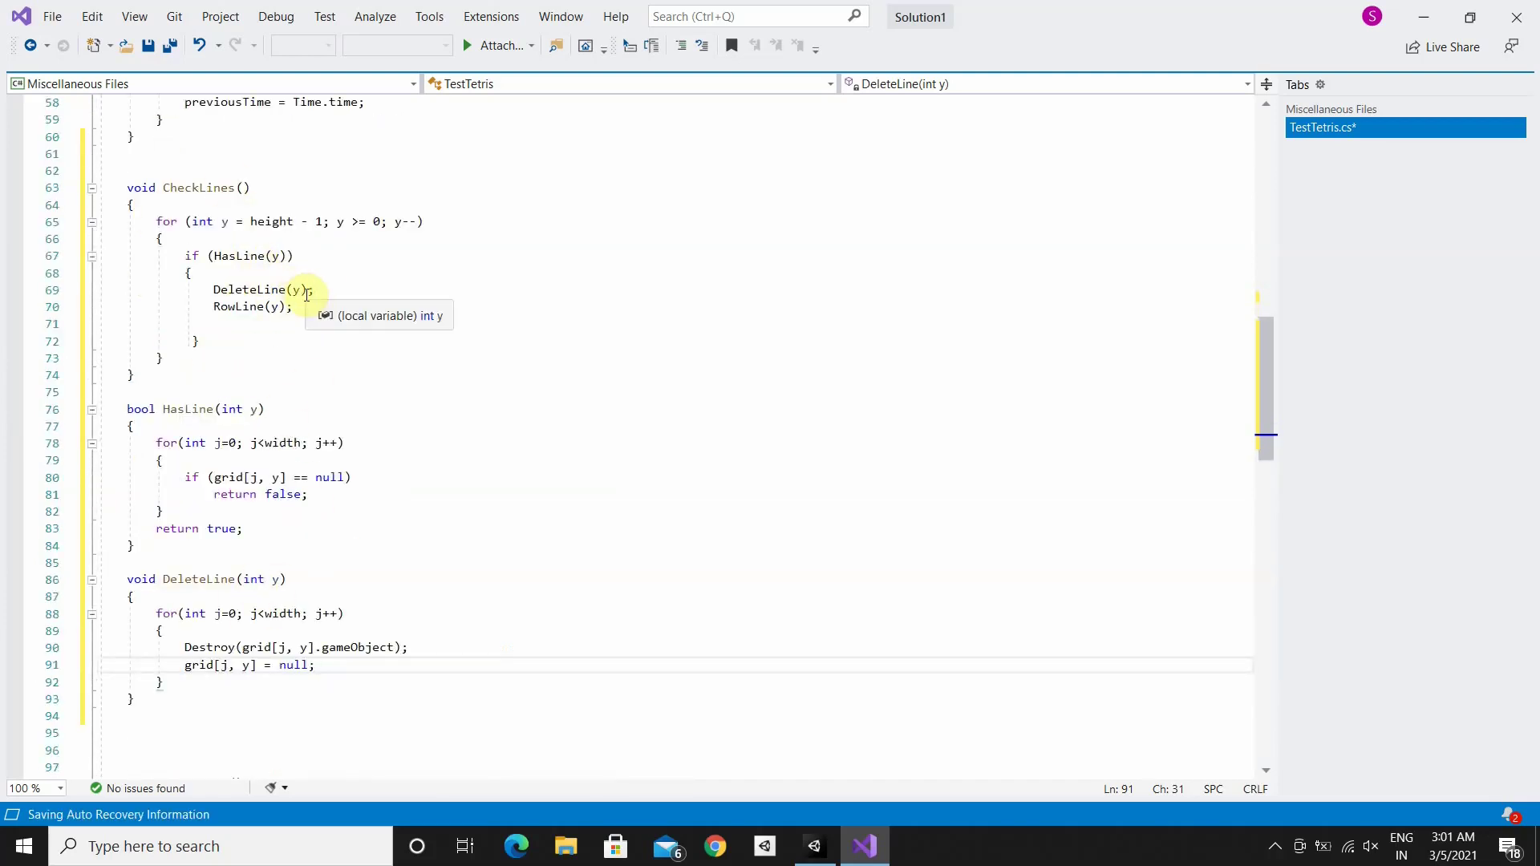
pyautogui.scroll(-4, 258, 137)
pyautogui.click(154, 520)
pyautogui.write('void')
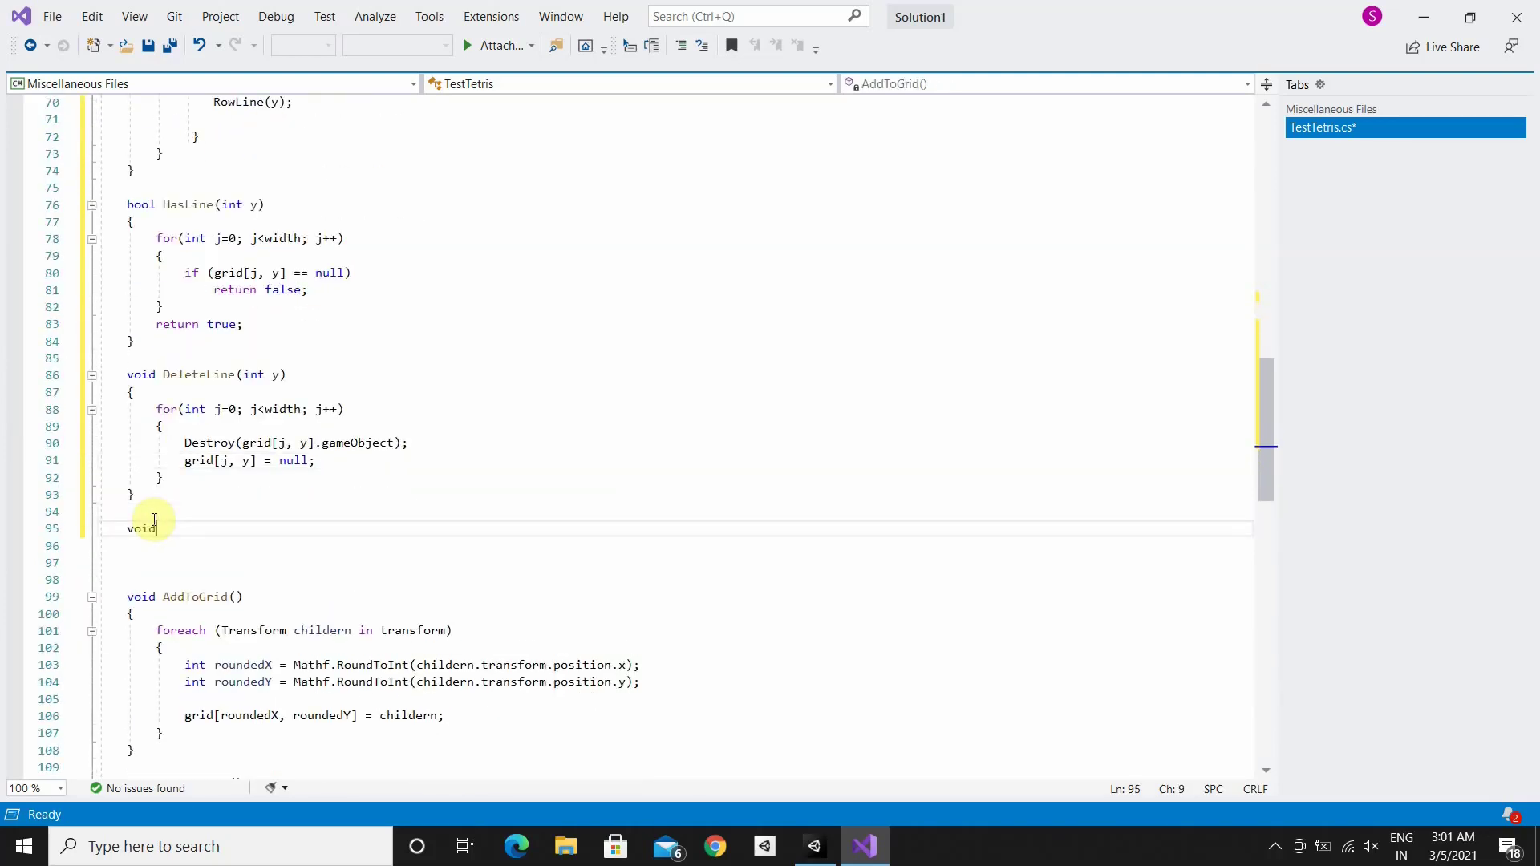
pyautogui.scroll(4, 154, 520)
pyautogui.doubleClick(249, 254)
pyautogui.scroll(-3, 282, 264)
pyautogui.click(160, 579)
pyautogui.write('RowLine(y')
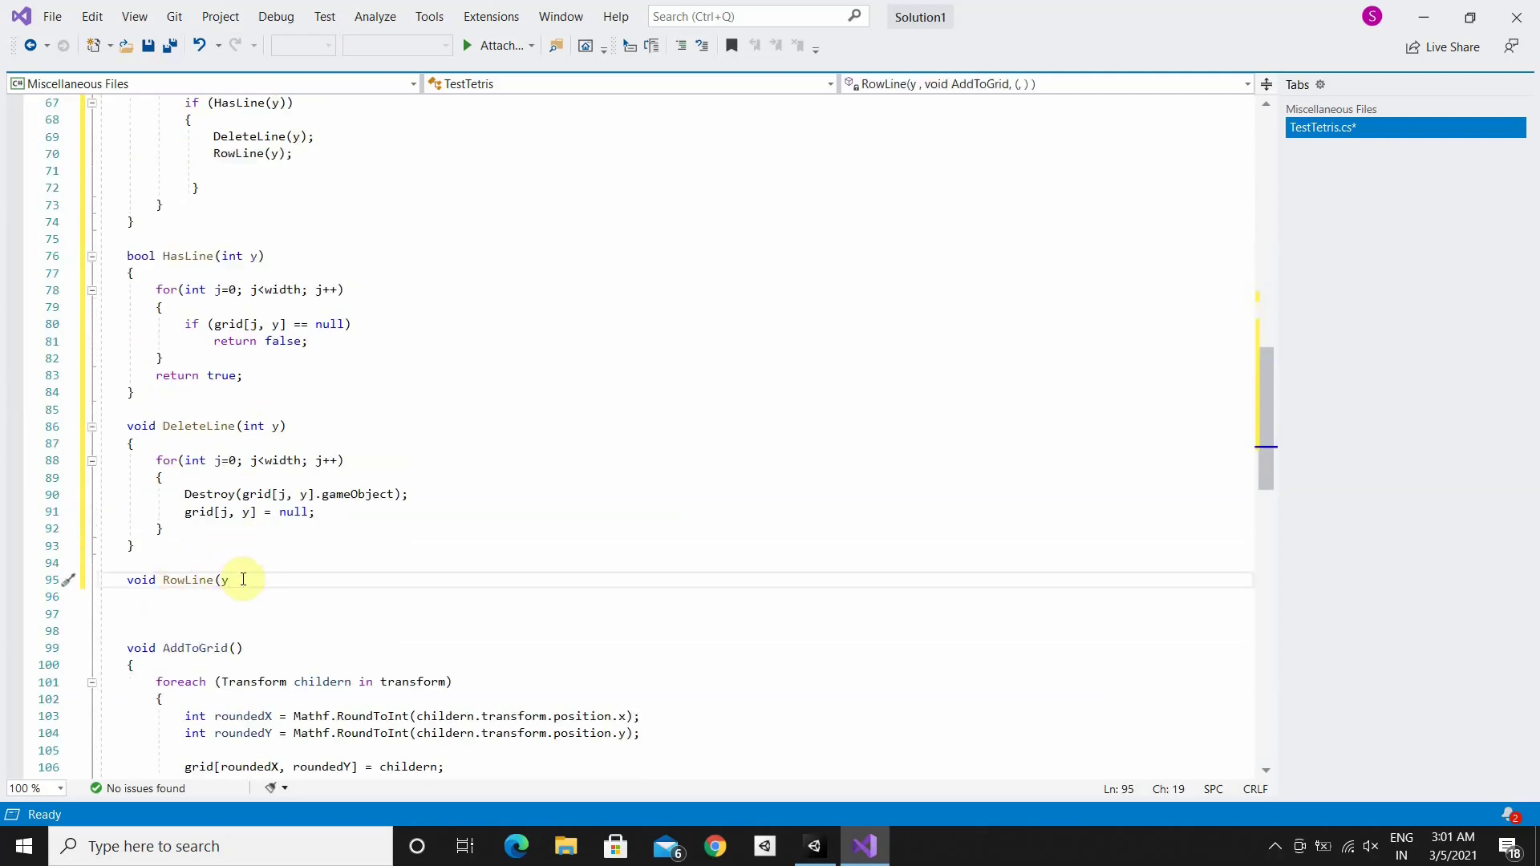
pyautogui.press('BackSpace')
pyautogui.write('int y){')
pyautogui.press('Return')
pyautogui.press('Return')
pyautogui.press('Return')
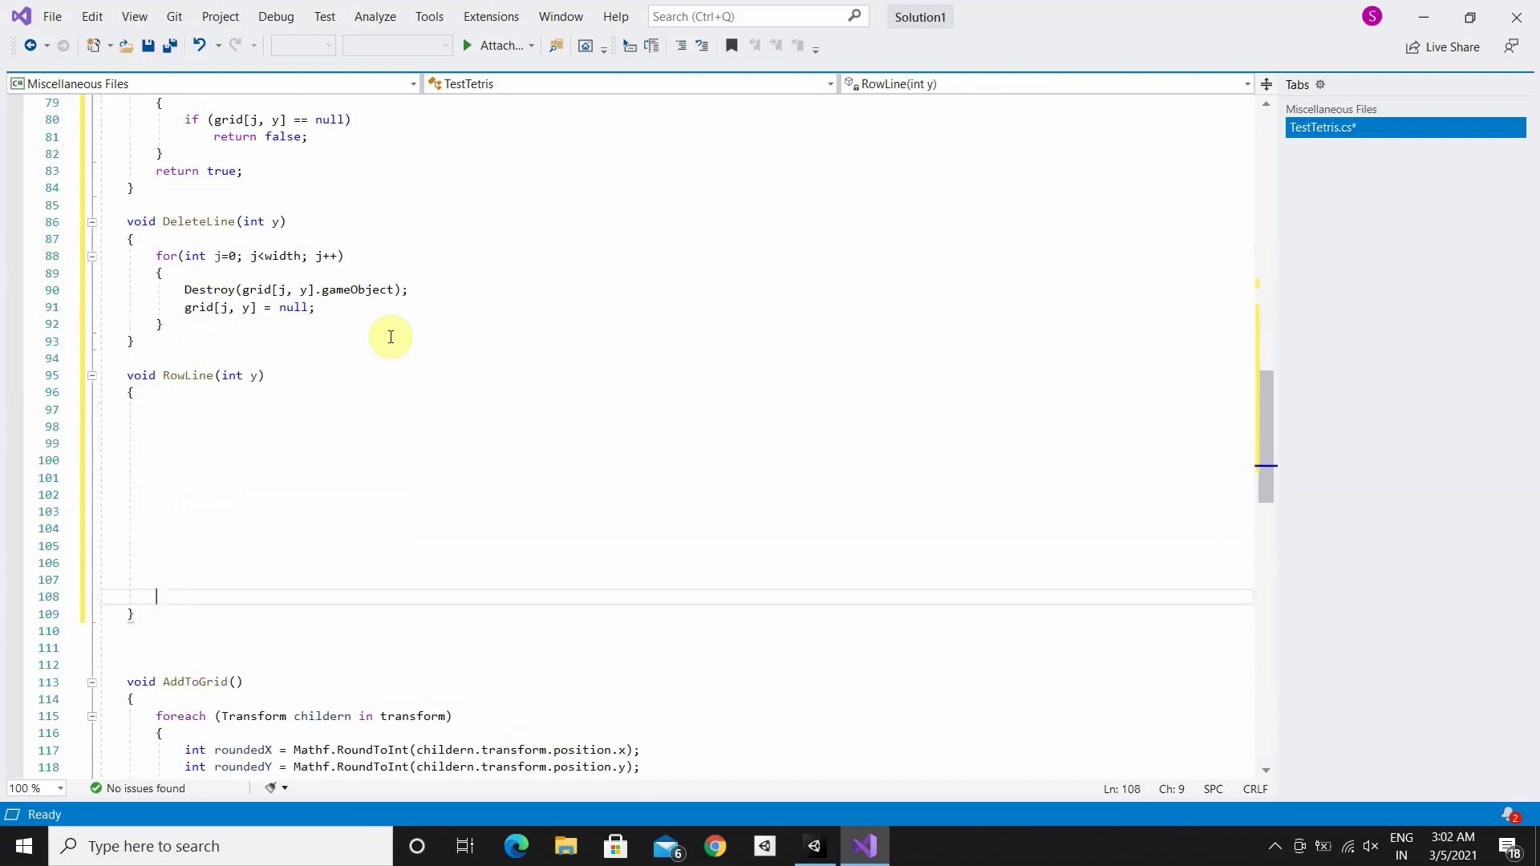
pyautogui.press('Up')
pyautogui.press('Up')
pyautogui.press('Up')
# Add nested loops over rows i from y to height and columns j from 0 to width
pyautogui.write('for(int i=y')
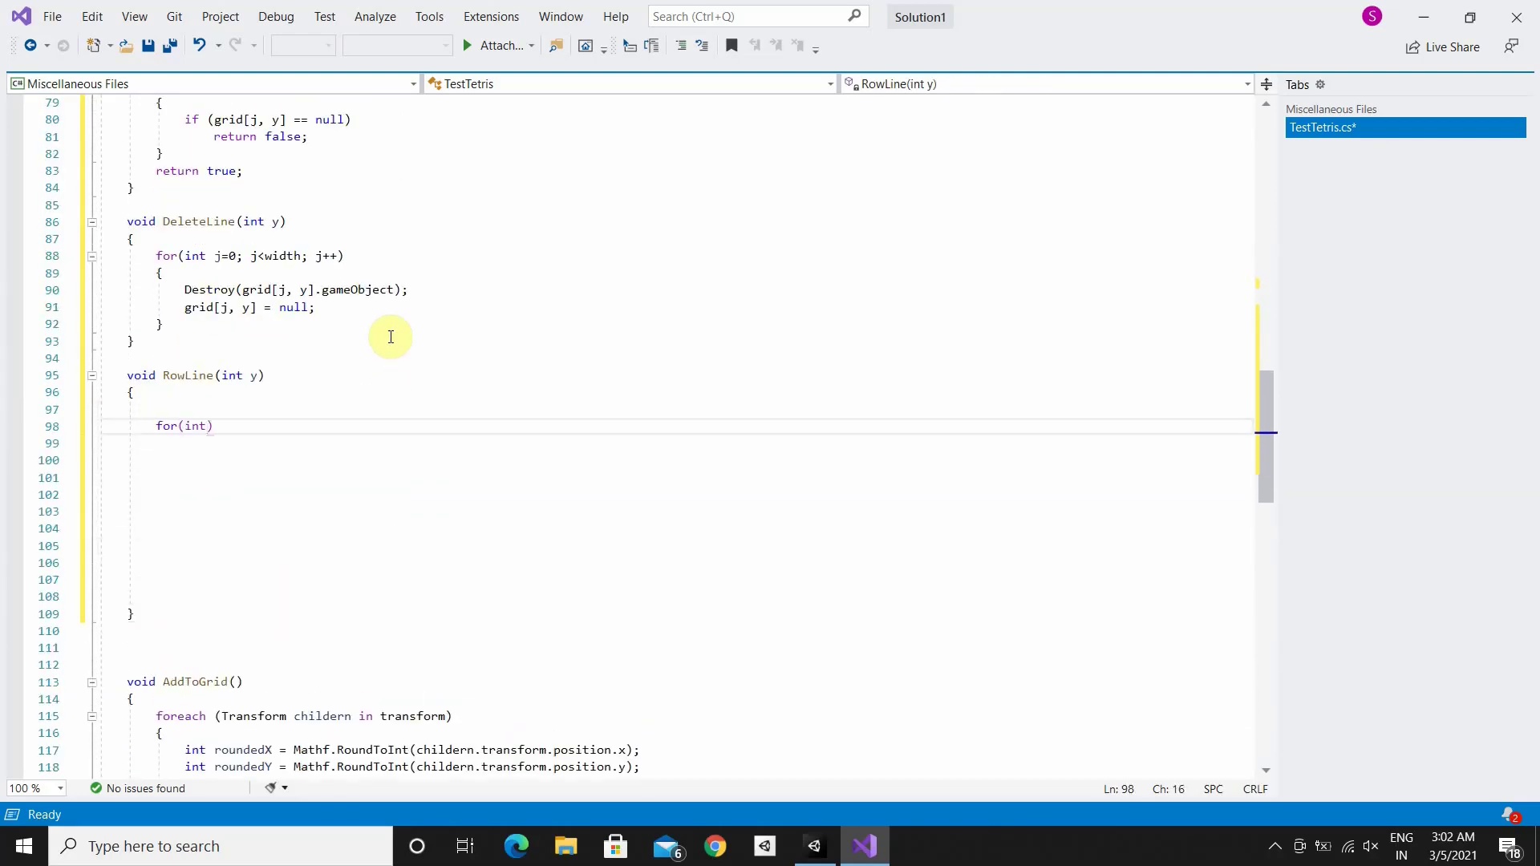
pyautogui.write('; i<')
pyautogui.write(' height; i++')
pyautogui.press('End')
pyautogui.press('Return')
pyautogui.write('{')
pyautogui.press('Return')
pyautogui.write('for(i')
pyautogui.write('nt j=0; j')
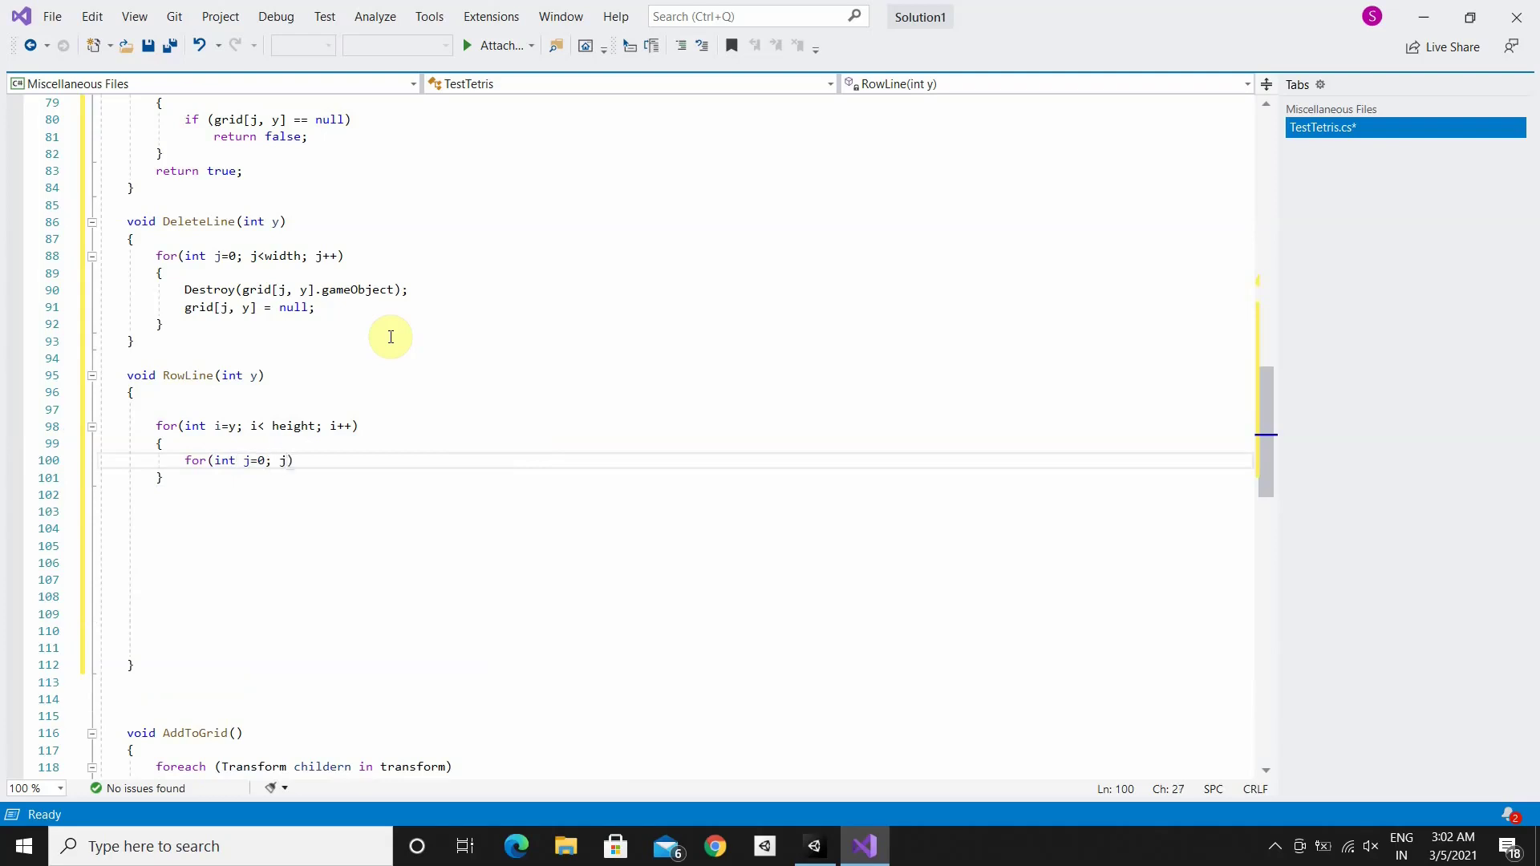
pyautogui.write('<width; j++')
pyautogui.press('End')
pyautogui.press('Return')
pyautogui.write('{')
pyautogui.press('Return')
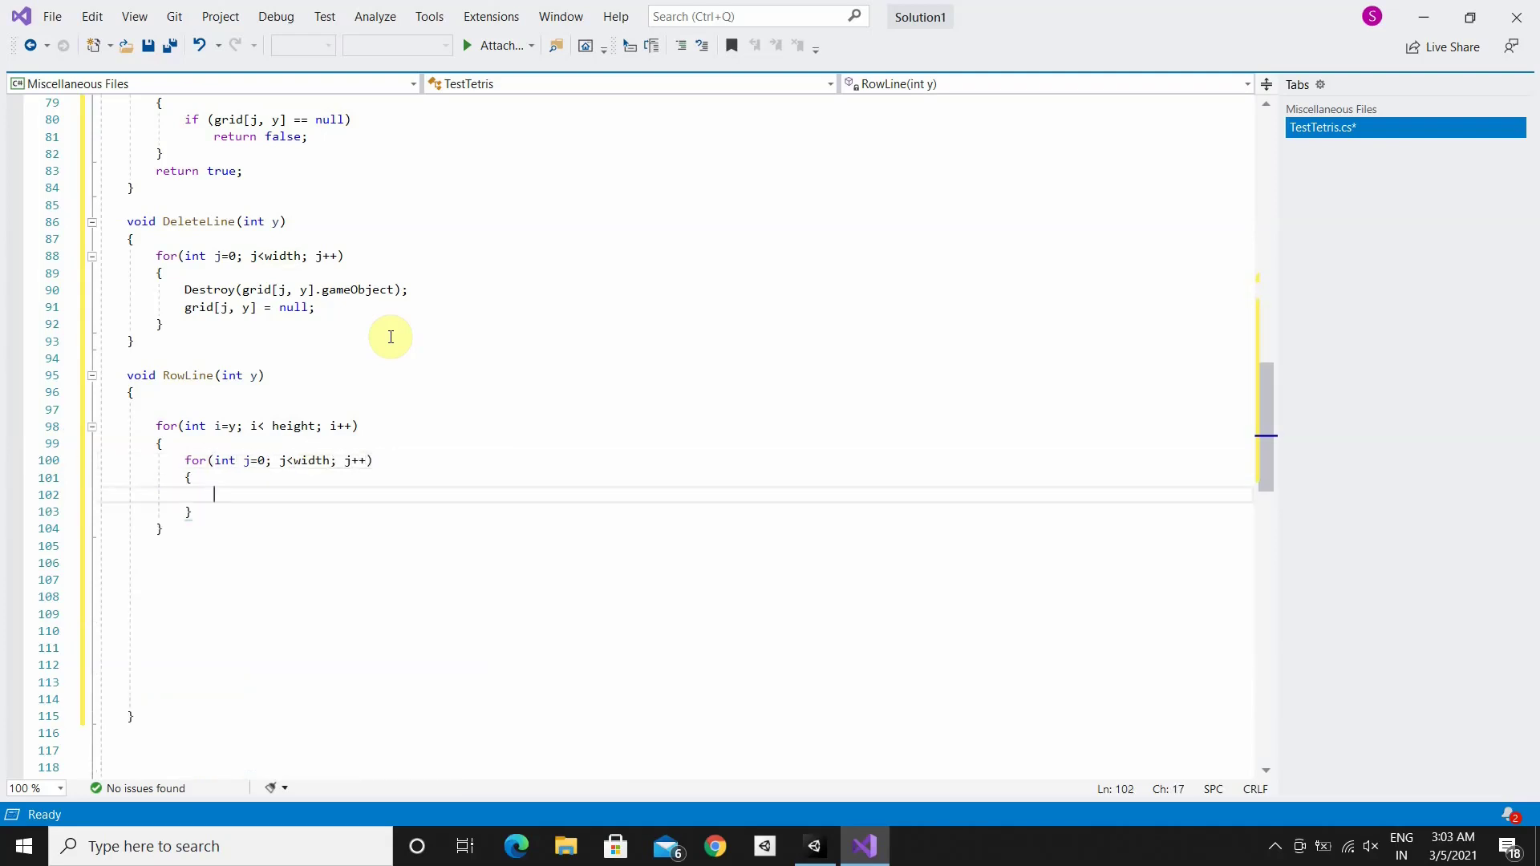
# If grid[j,i] isn't null, move it to grid[j,i-1] and set grid[j,i] to null
pyautogui.write('if(grid[j,')
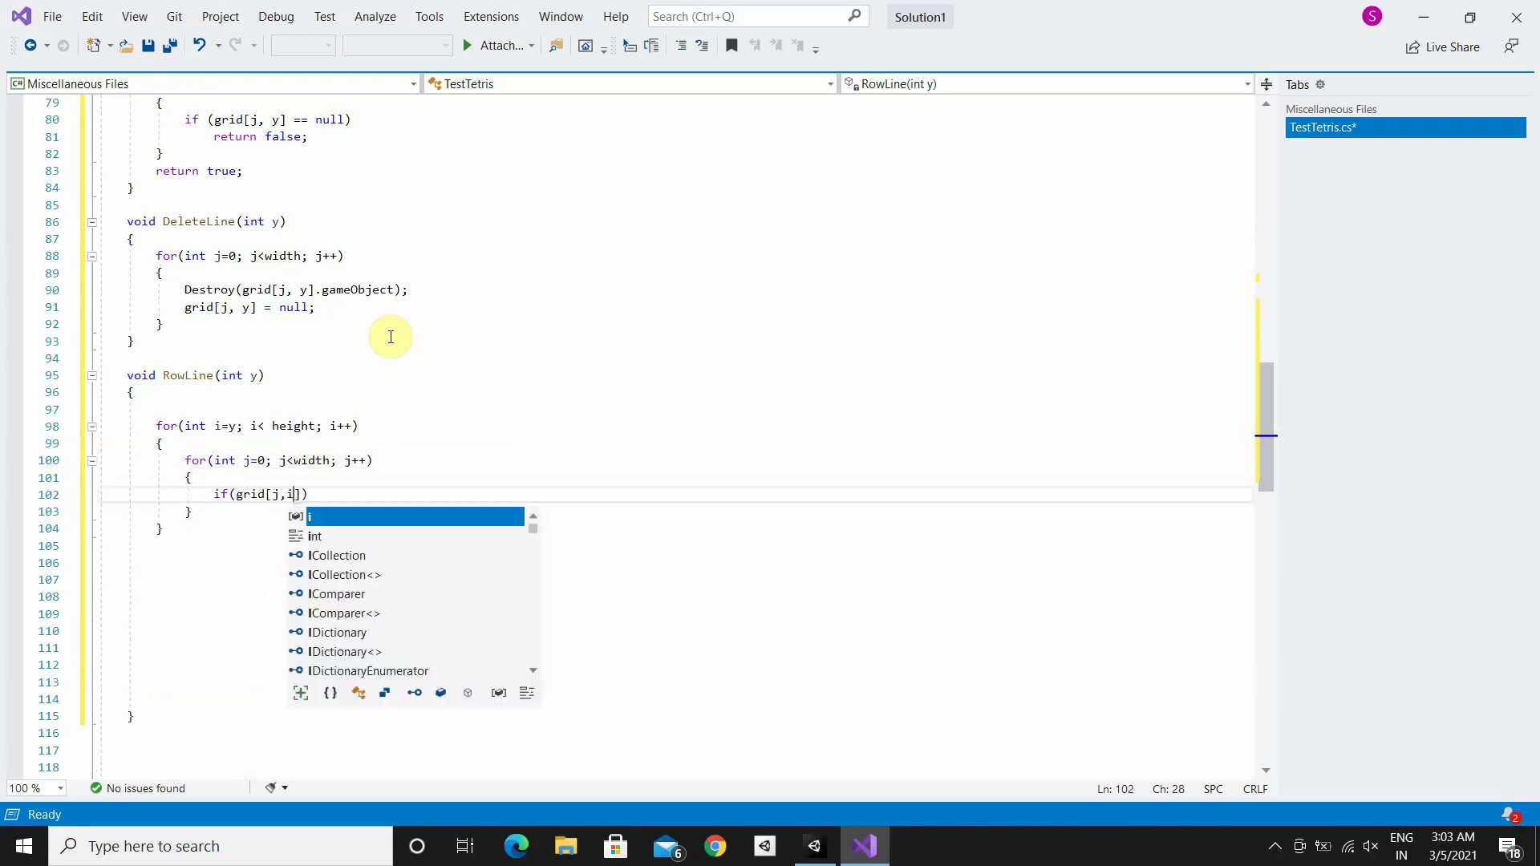
pyautogui.write('i] != null)')
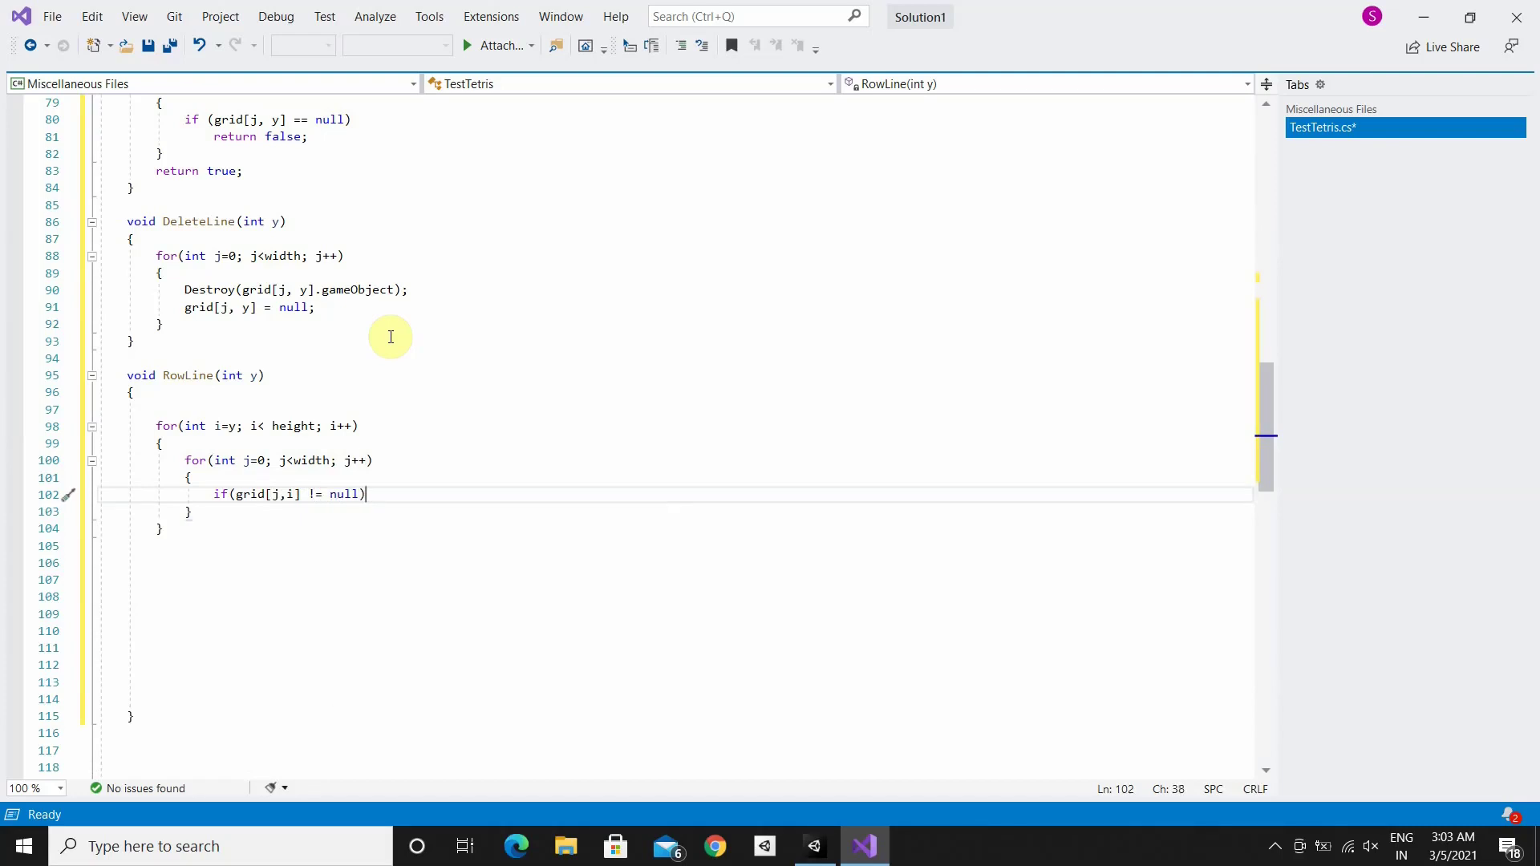
pyautogui.write(' {')
pyautogui.press('Return')
pyautogui.write('grid[j, i - 1')
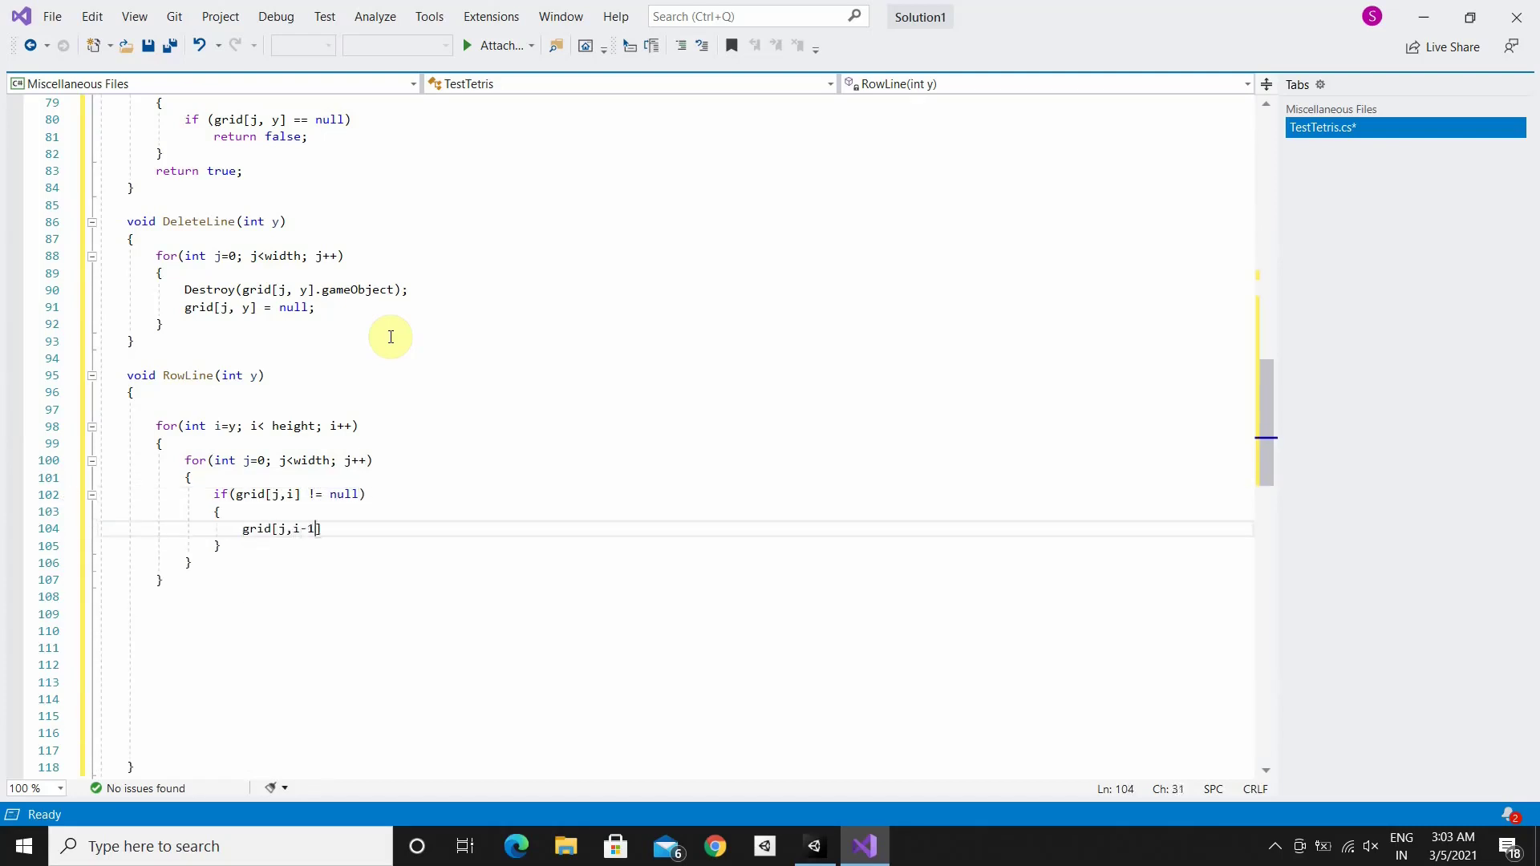
pyautogui.write('] = grid[j, i]')
pyautogui.write(';')
pyautogui.press('Return')
pyautogui.write('j, i')
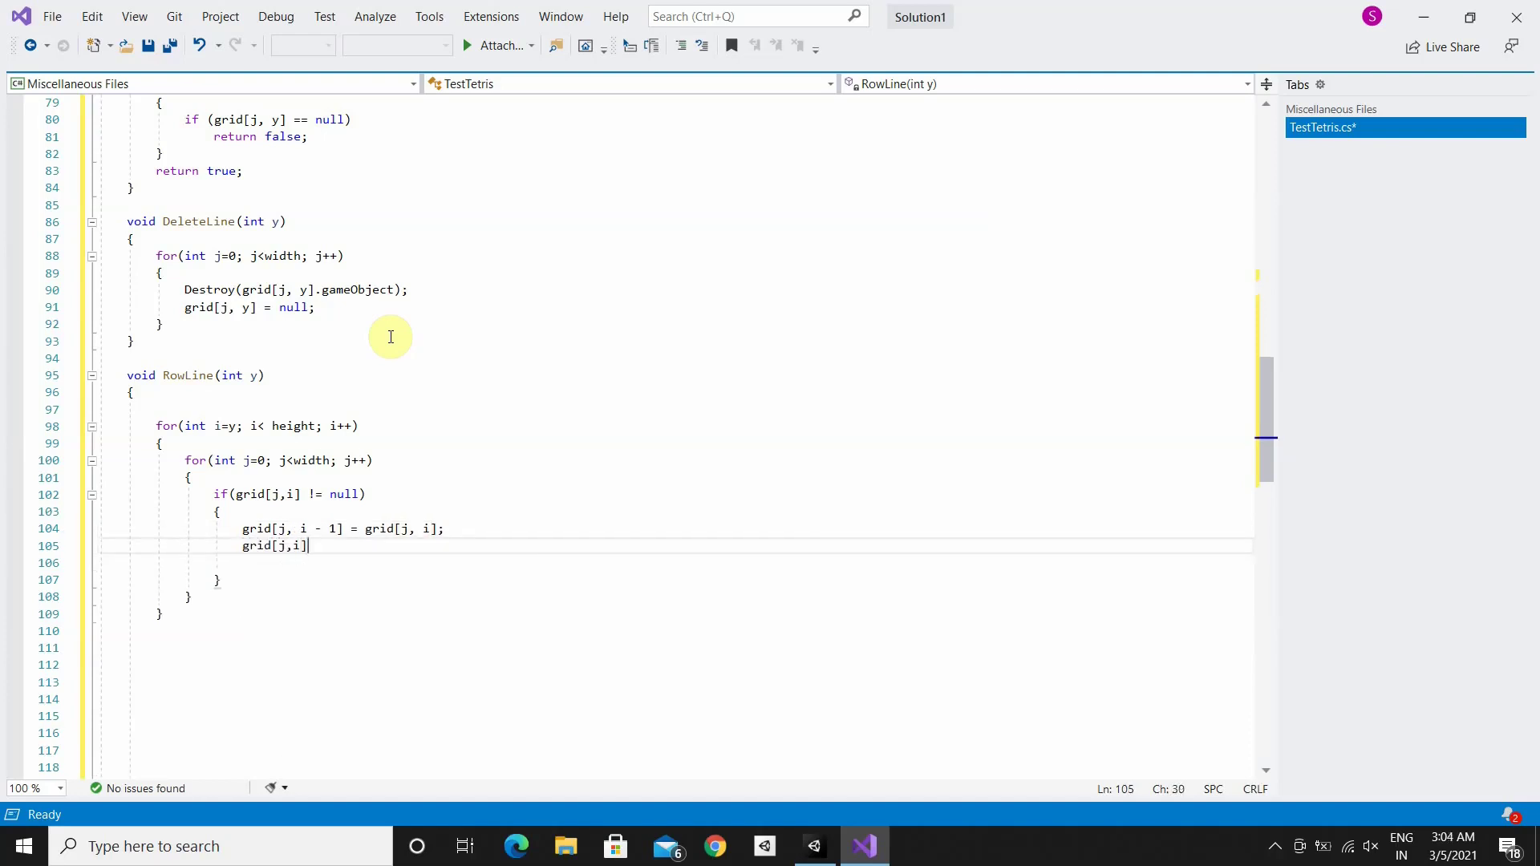
pyautogui.write('] = null;')
# Lower the moved block with grid[j,i-1].transform.position -= new Vector(0,1,0)
pyautogui.press('Return')
pyautogui.write('grid[')
pyautogui.write('j')
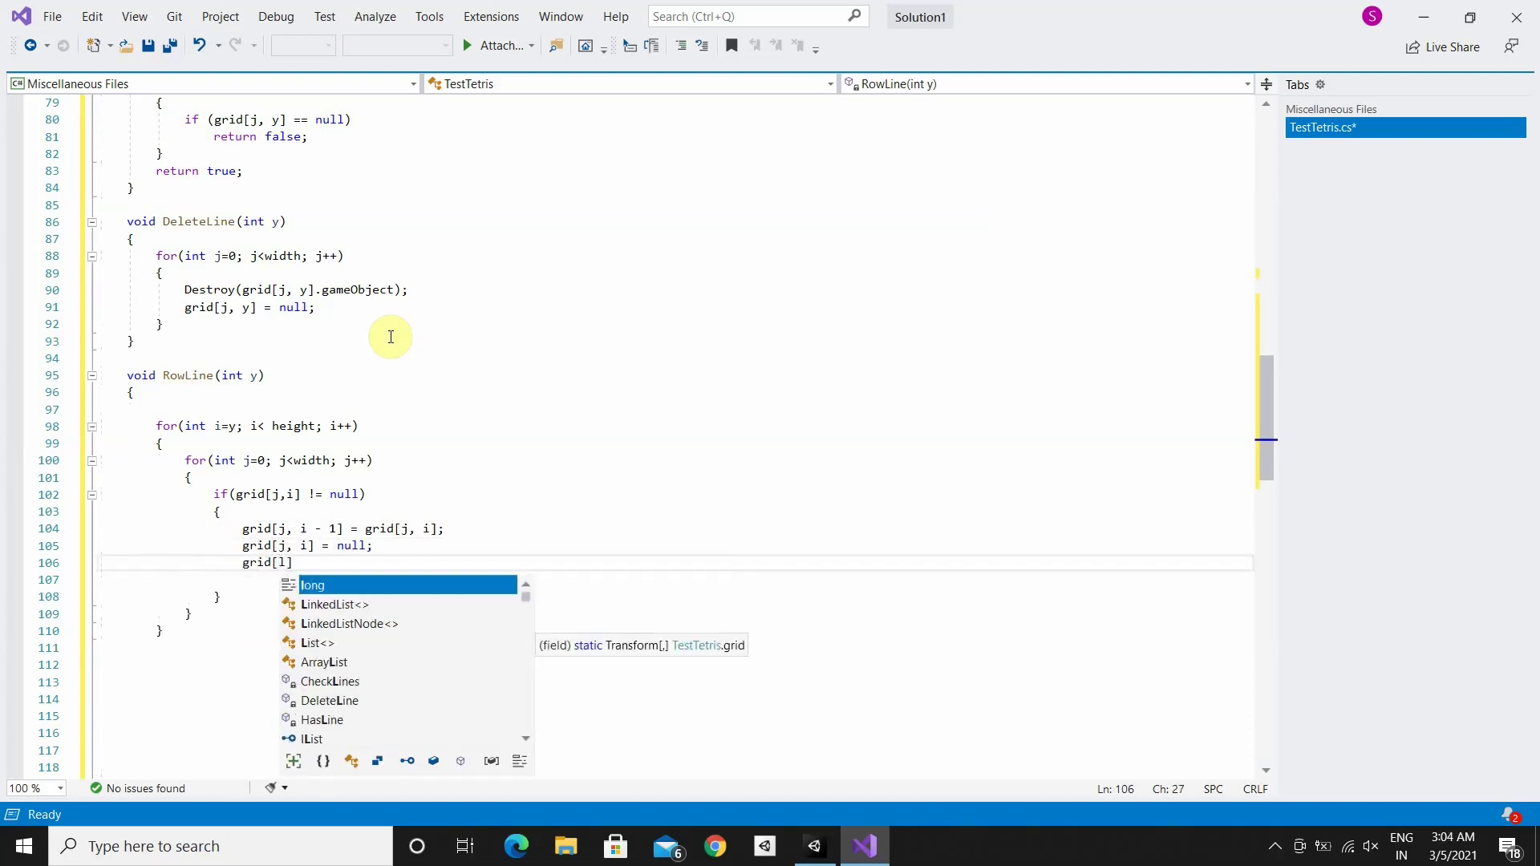
pyautogui.write(',i-1].transform.position -= ne')
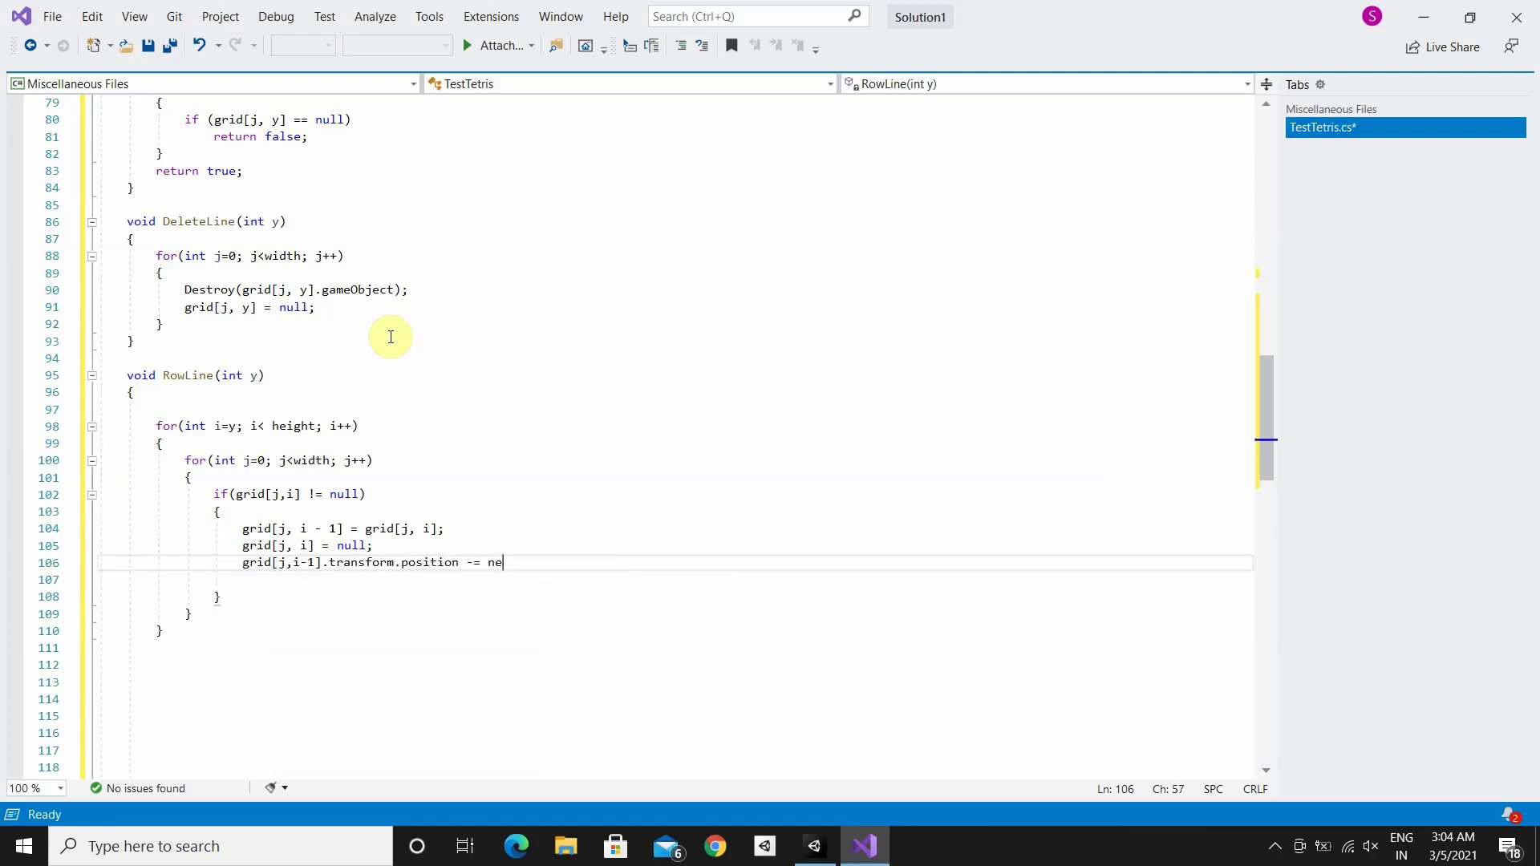
pyautogui.write('w V')
pyautogui.write('ector')
pyautogui.press('Escape')
pyautogui.write('(')
pyautogui.write('0,1,0')
# Review the RowLine and CheckLines code, then bring the Visual Studio window back to the front
pyautogui.scroll(-3, 430, 413)
pyautogui.scroll(2, 478, 330)
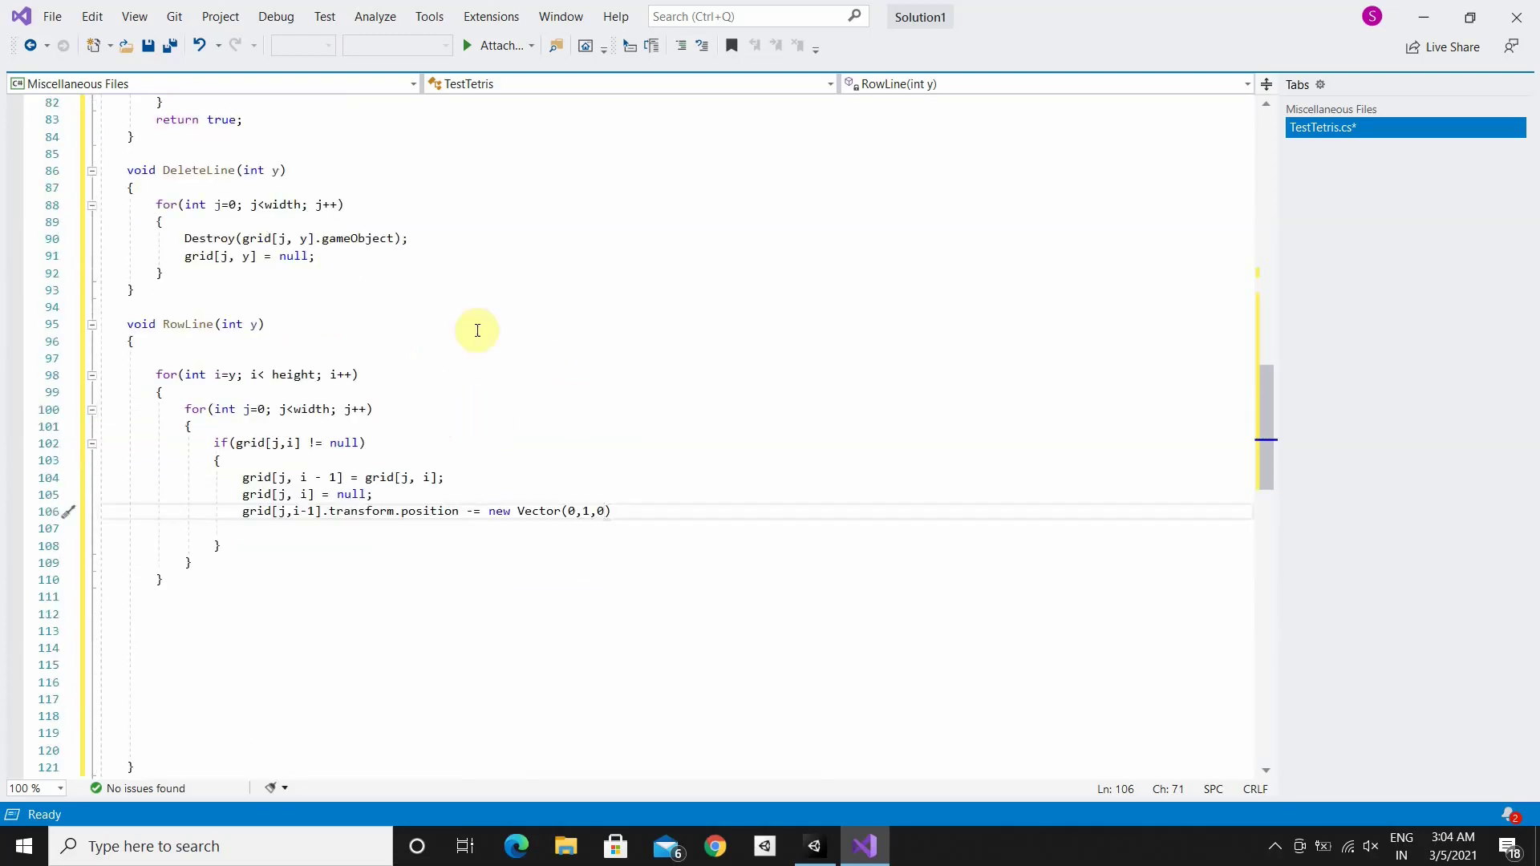
pyautogui.scroll(2, 410, 445)
pyautogui.scroll(1, 347, 426)
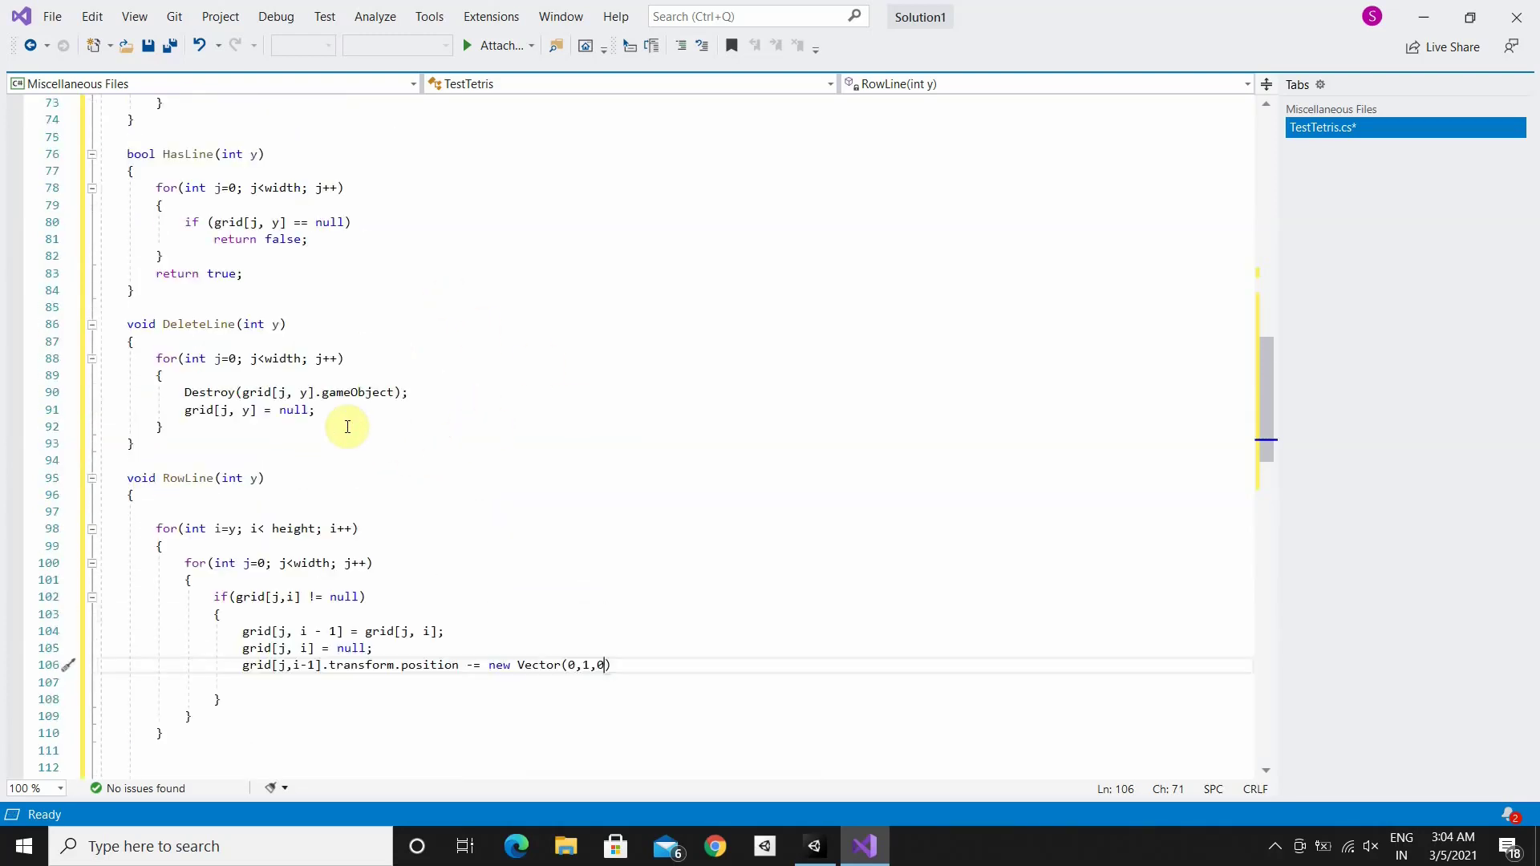
pyautogui.scroll(4, 347, 427)
pyautogui.scroll(1, 238, 228)
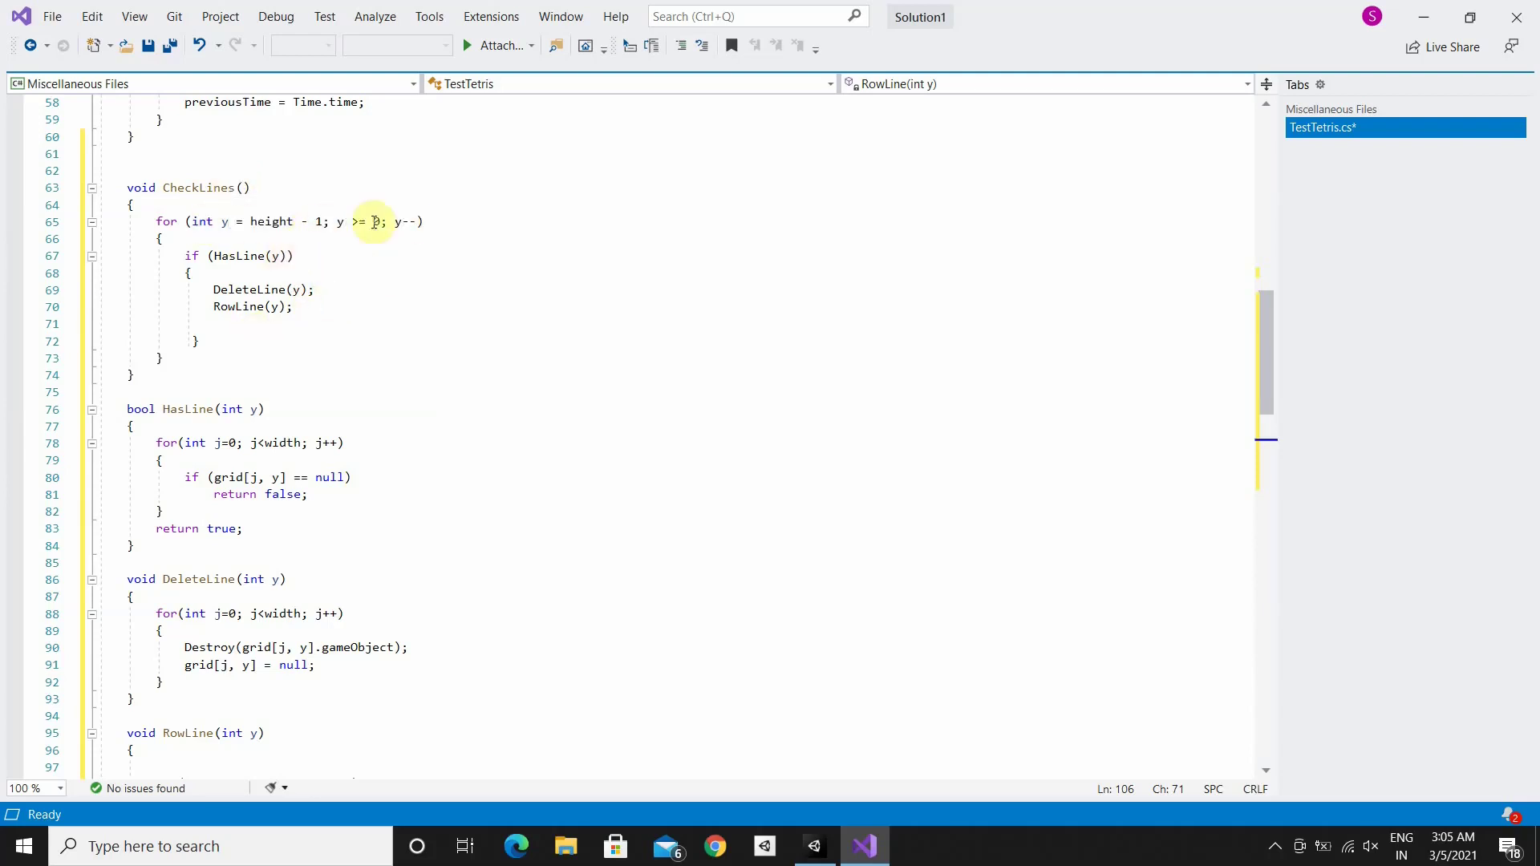
pyautogui.scroll(-1, 294, 295)
pyautogui.scroll(-1, 294, 295)
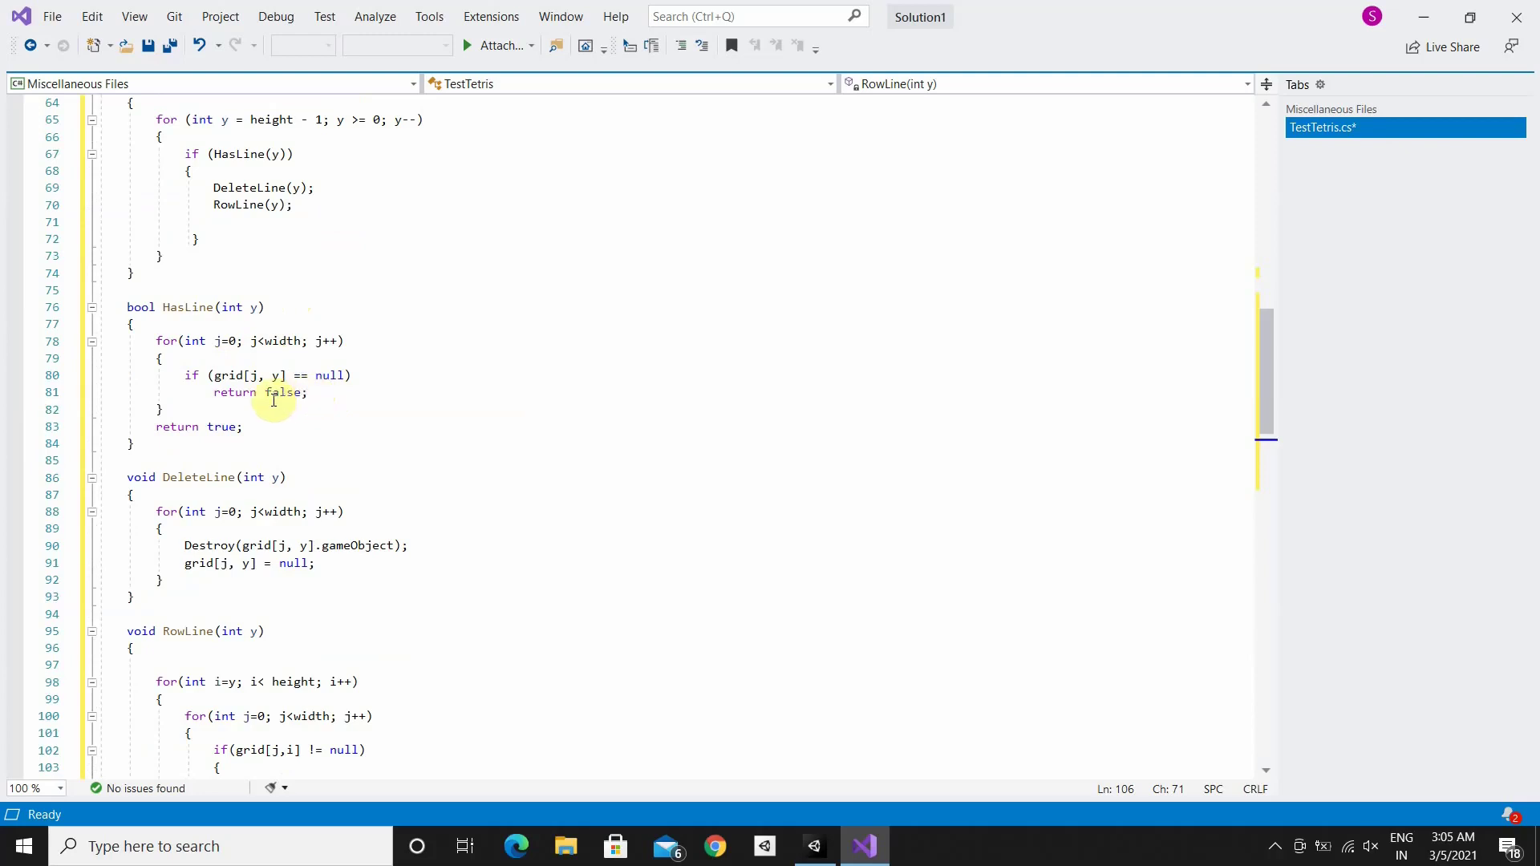
pyautogui.scroll(-1, 262, 392)
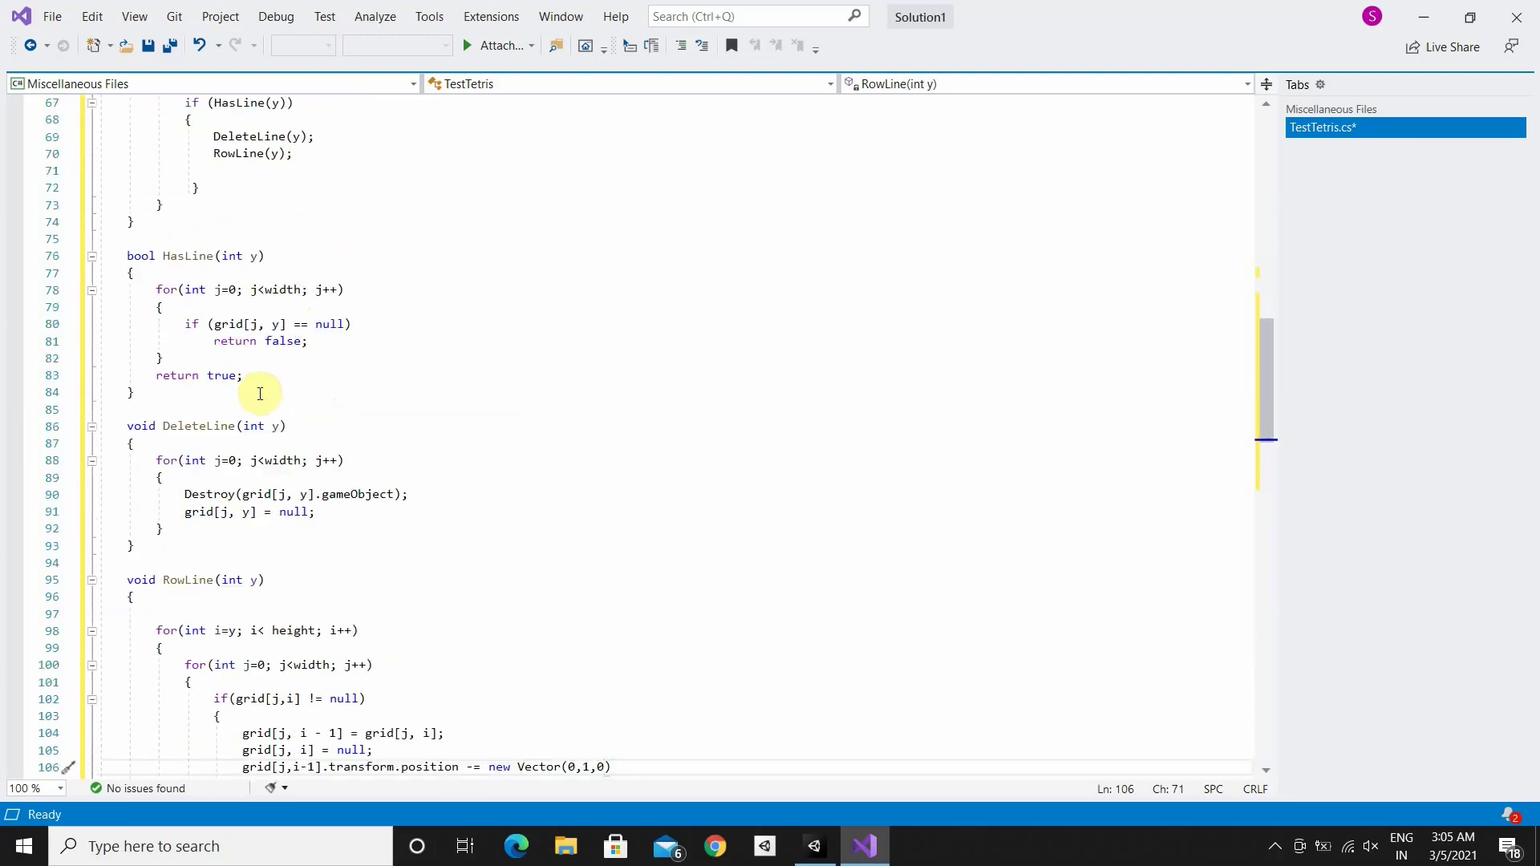
pyautogui.scroll(3, 160, 361)
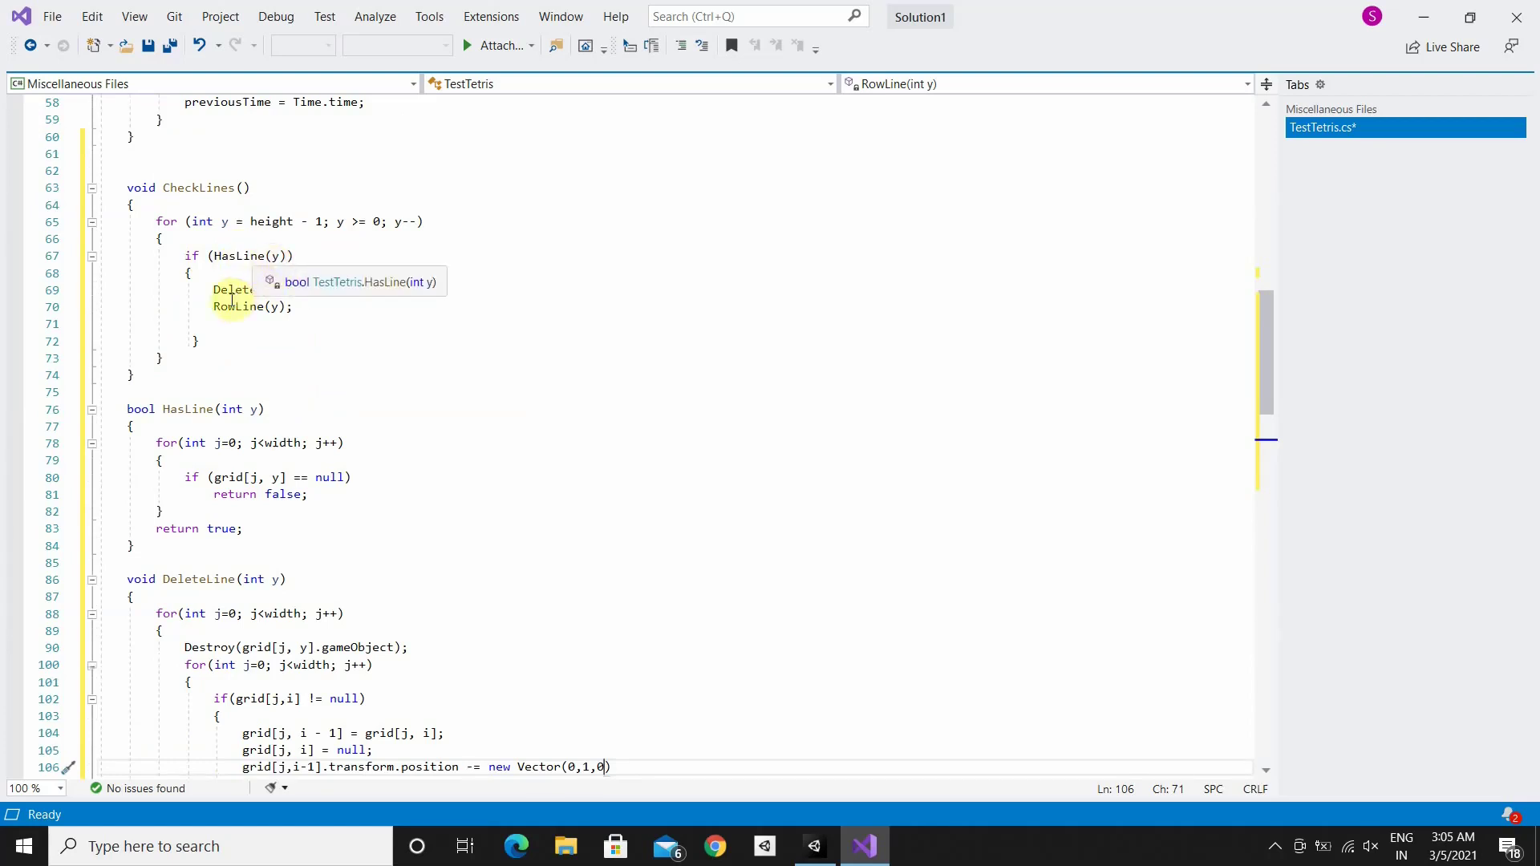
pyautogui.scroll(-3, 307, 297)
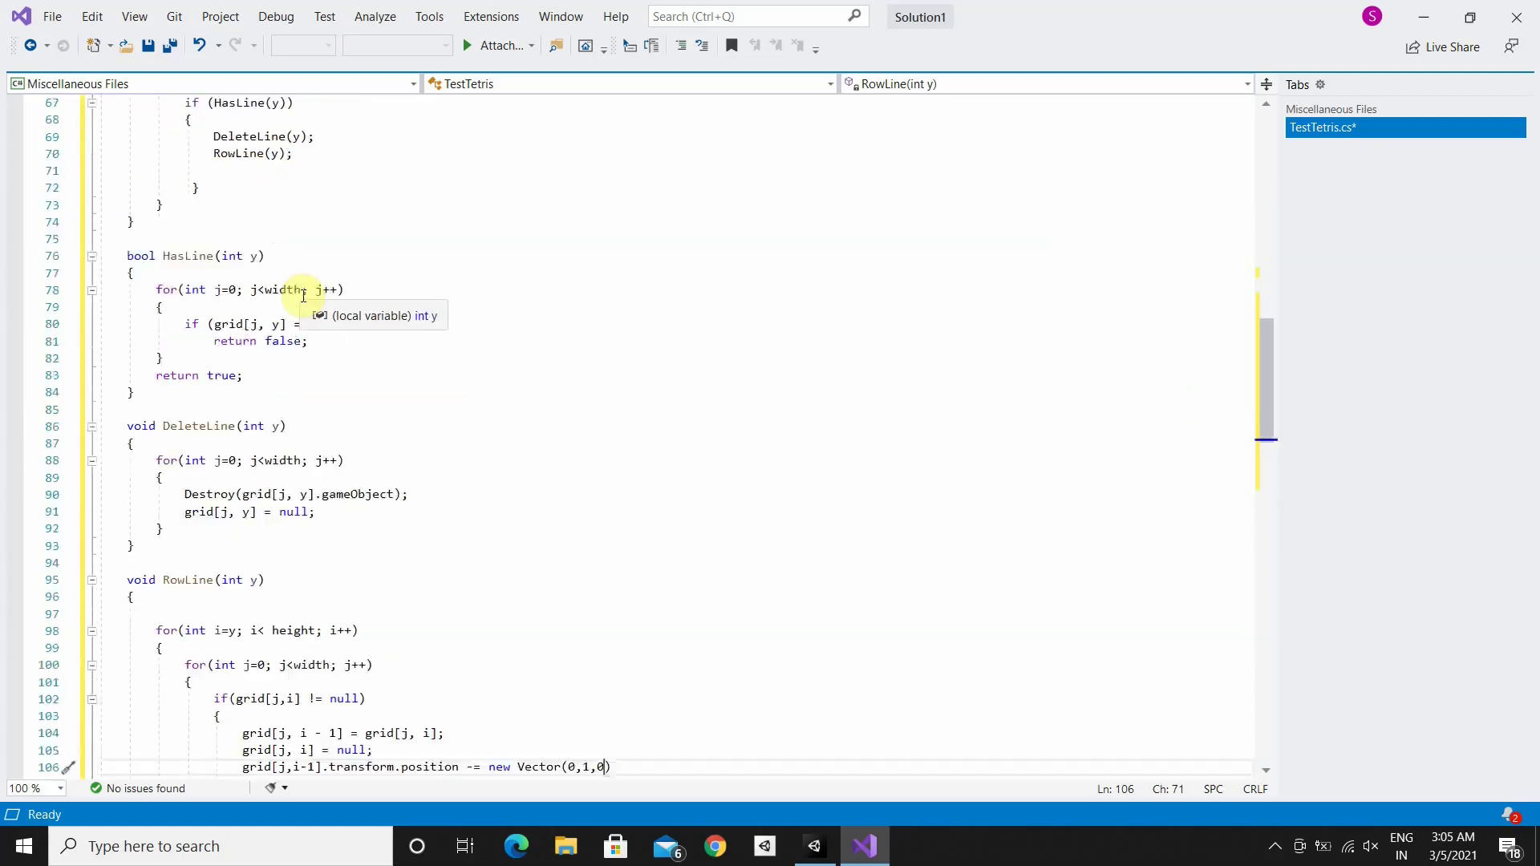
pyautogui.scroll(-2, 257, 433)
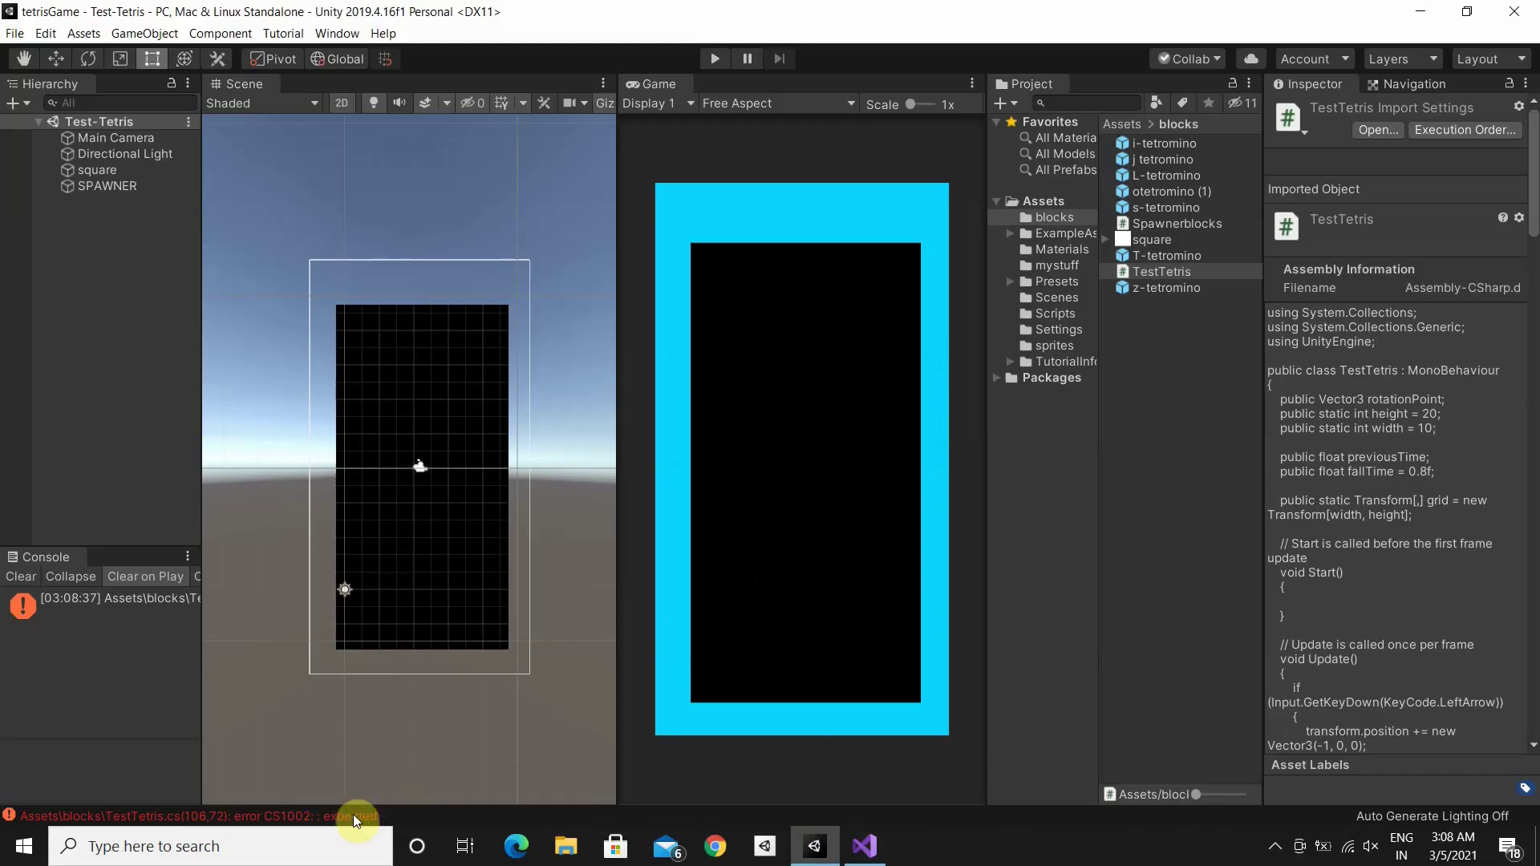
pyautogui.click(863, 852)
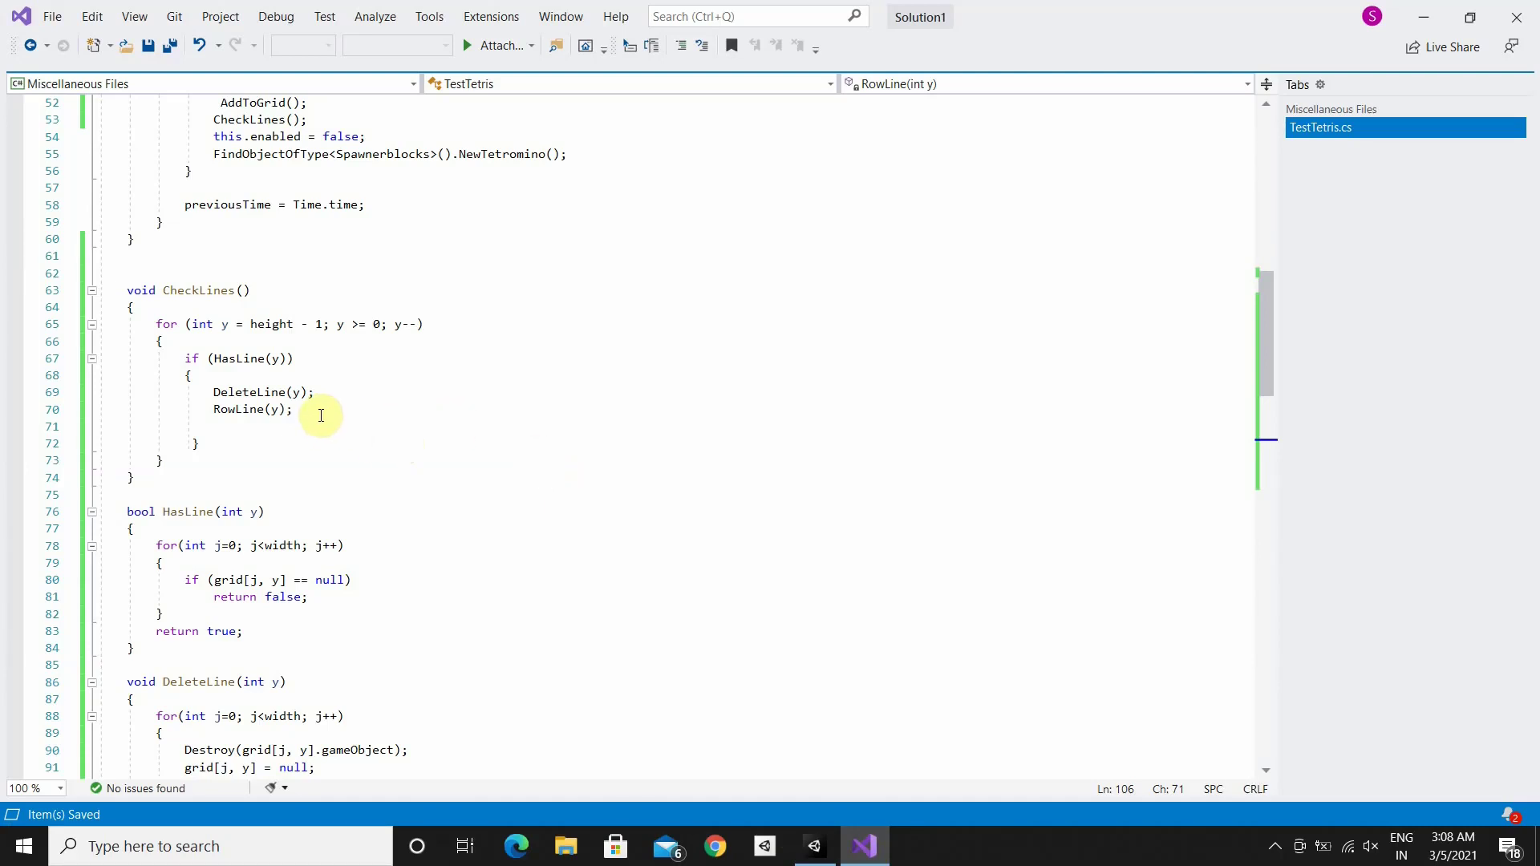
# Add the missing semicolon to the position-shift line and check Unity for compile errors
pyautogui.scroll(-2, 351, 417)
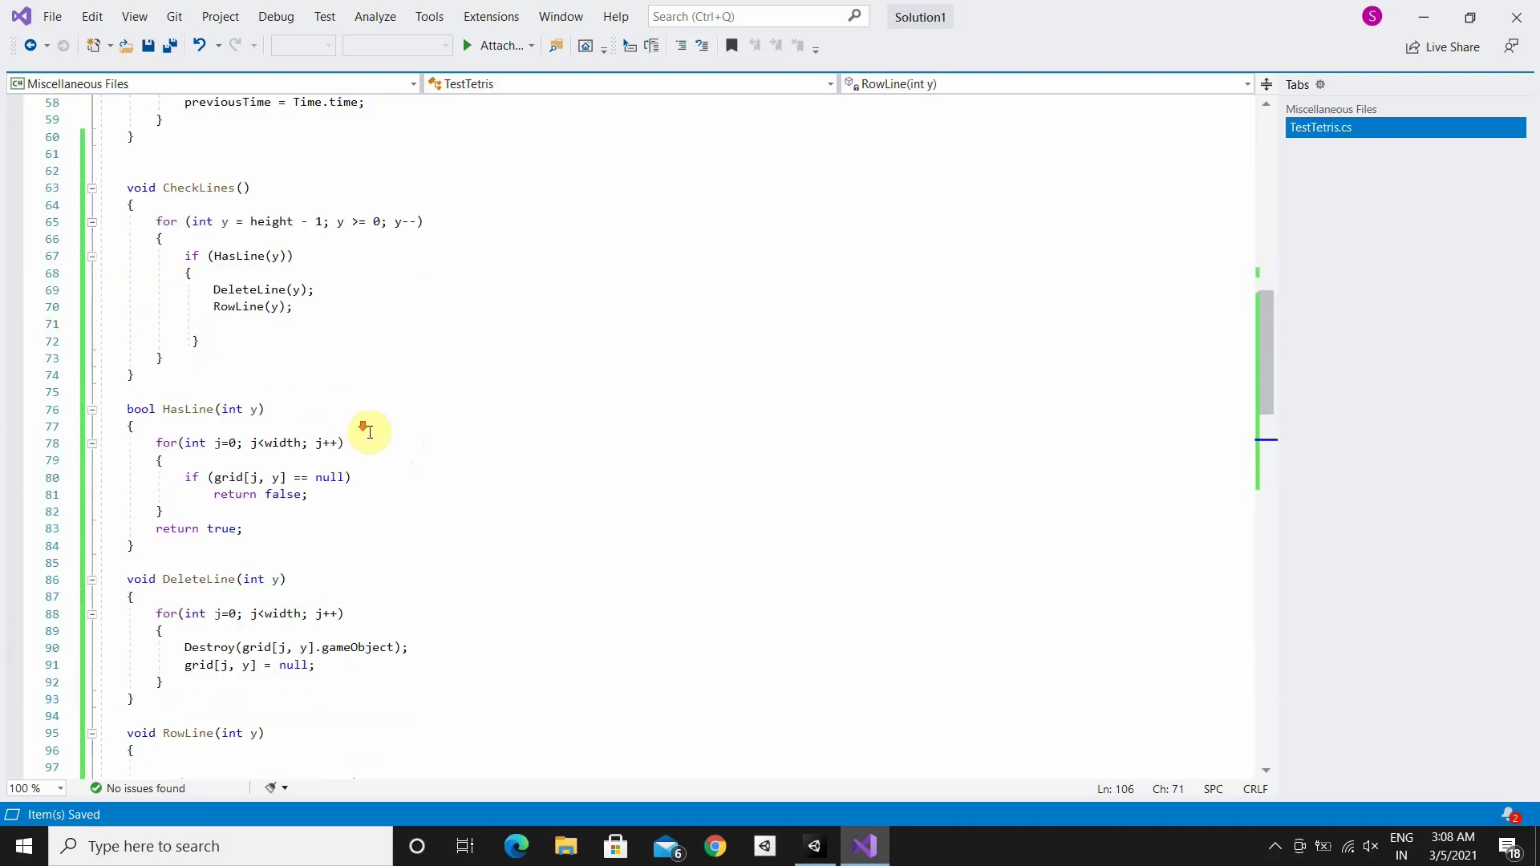
pyautogui.scroll(-3, 361, 426)
pyautogui.scroll(-4, 416, 451)
pyautogui.scroll(-1, 423, 454)
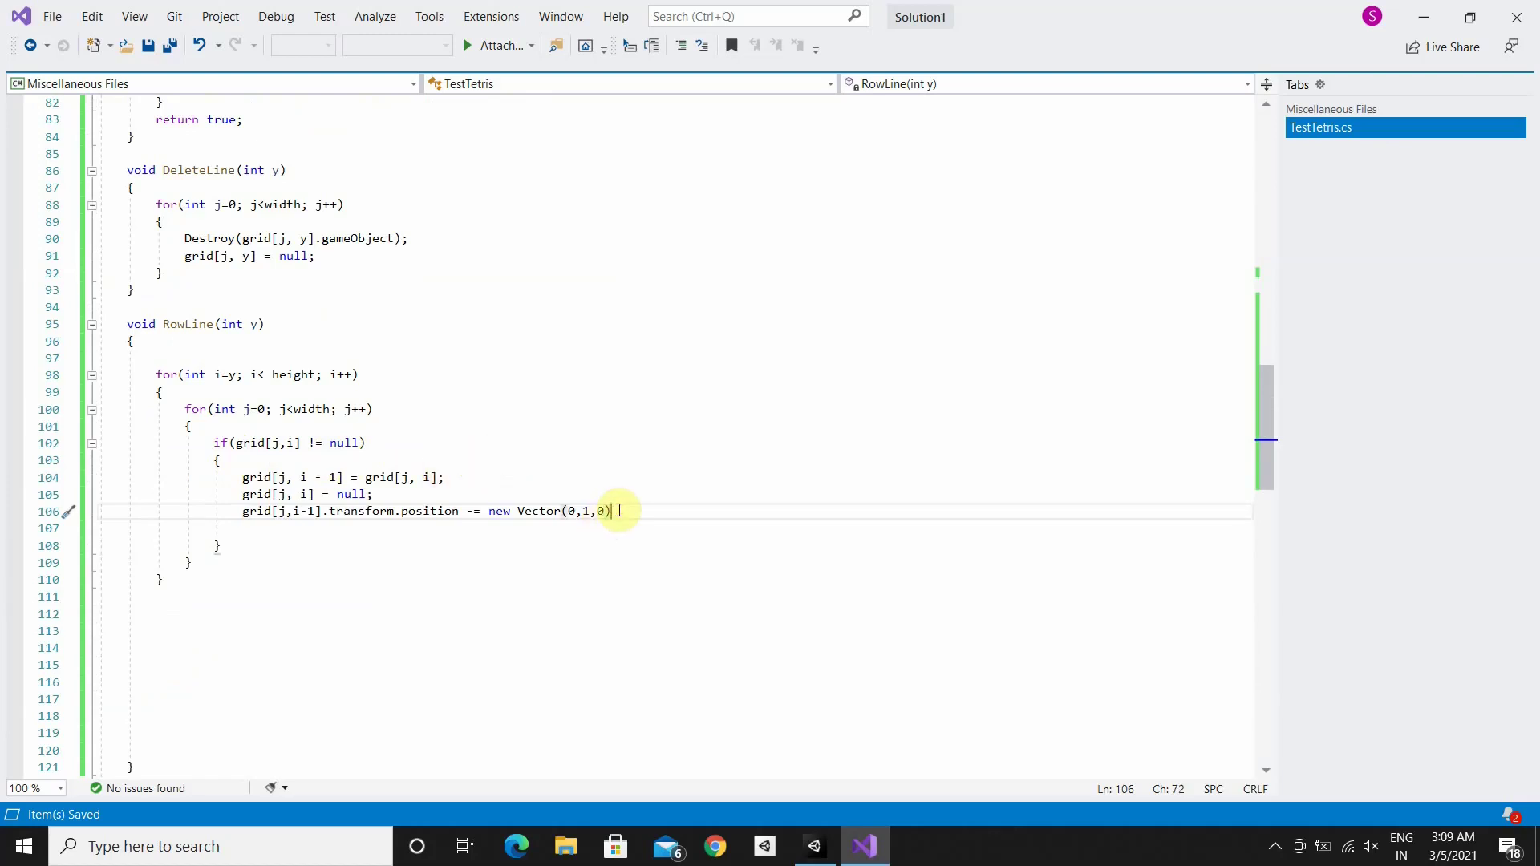
pyautogui.write(';')
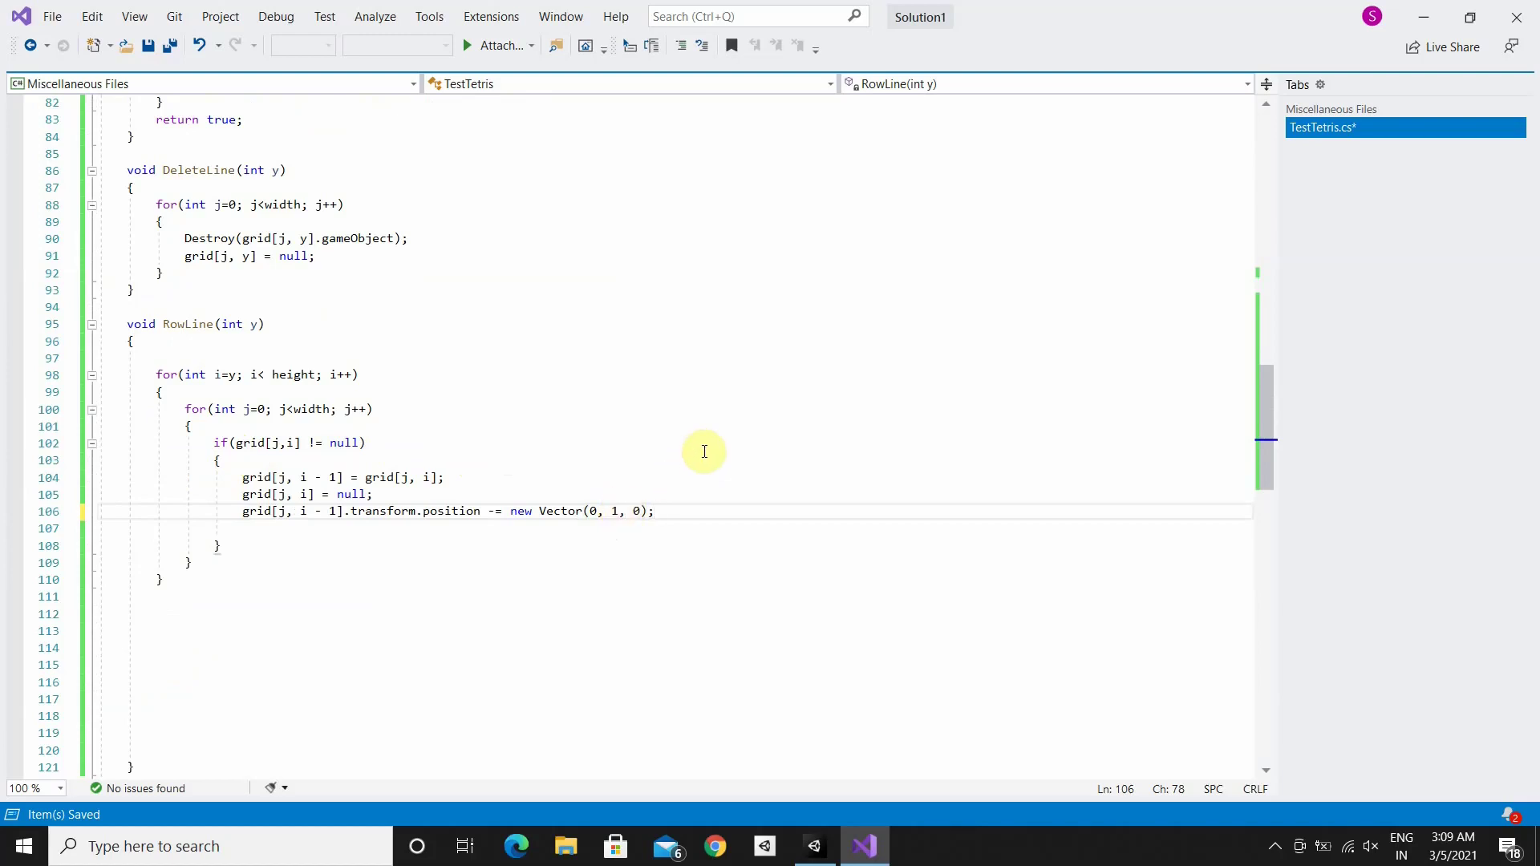
pyautogui.click(823, 848)
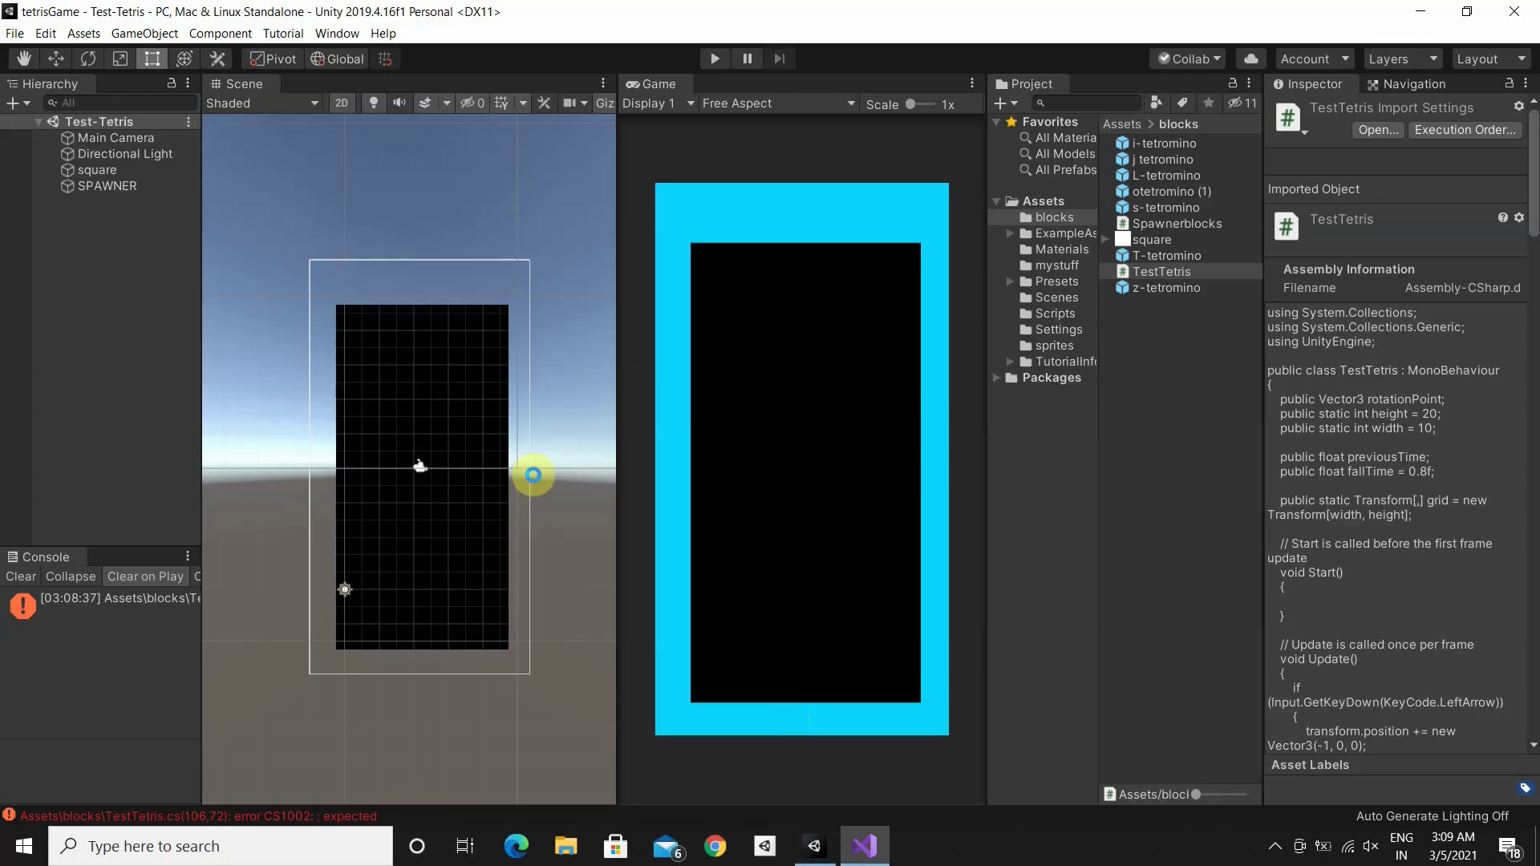
# Change Vector to Vector3, save TestTetris.cs, and return to the Unity editor
pyautogui.click(865, 847)
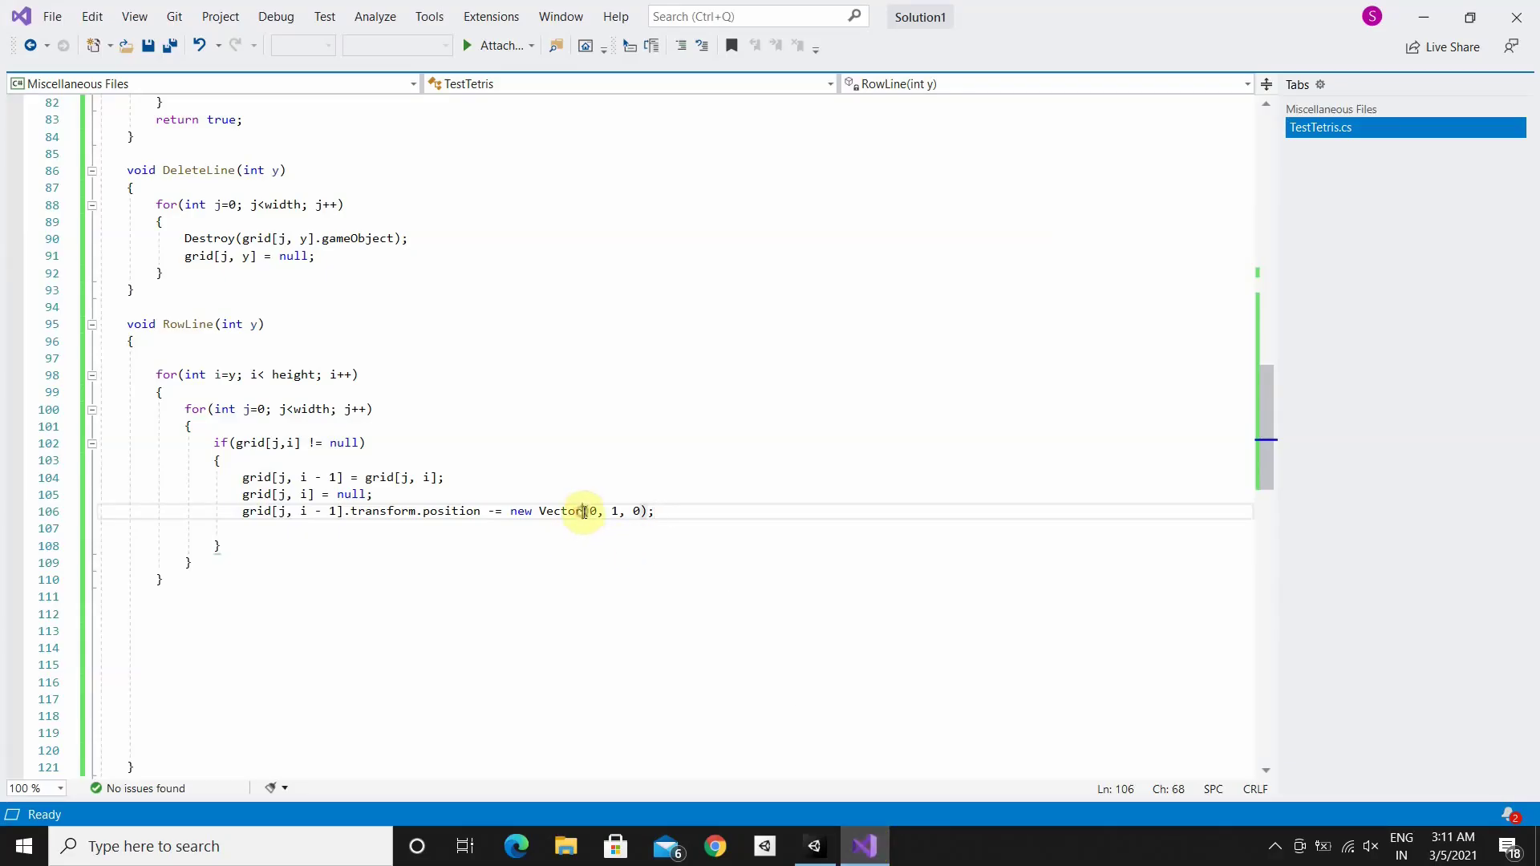
pyautogui.write('3')
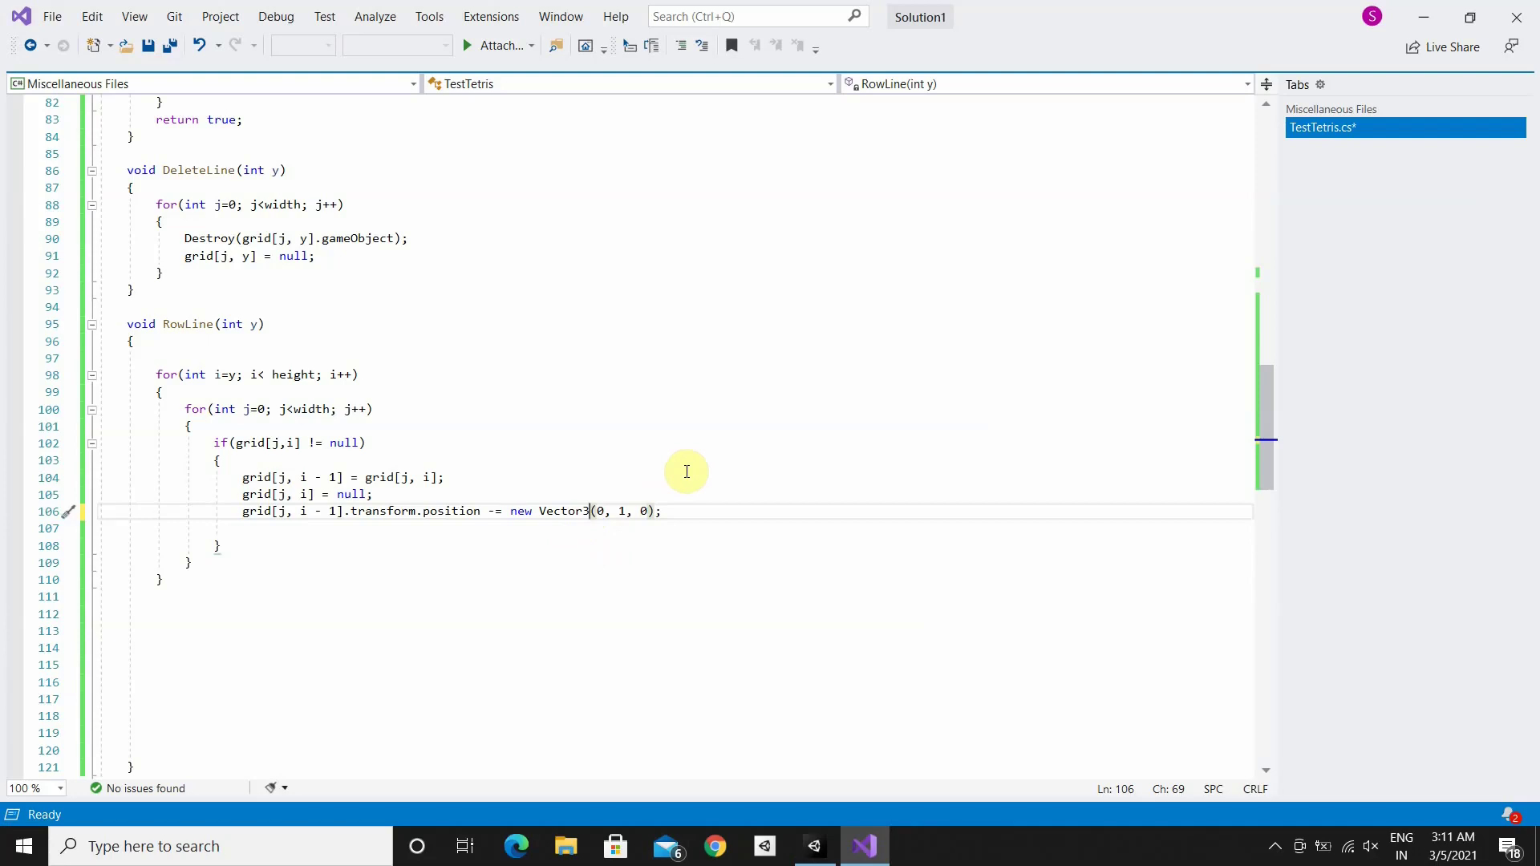
pyautogui.hotkey('ctrl', 's')
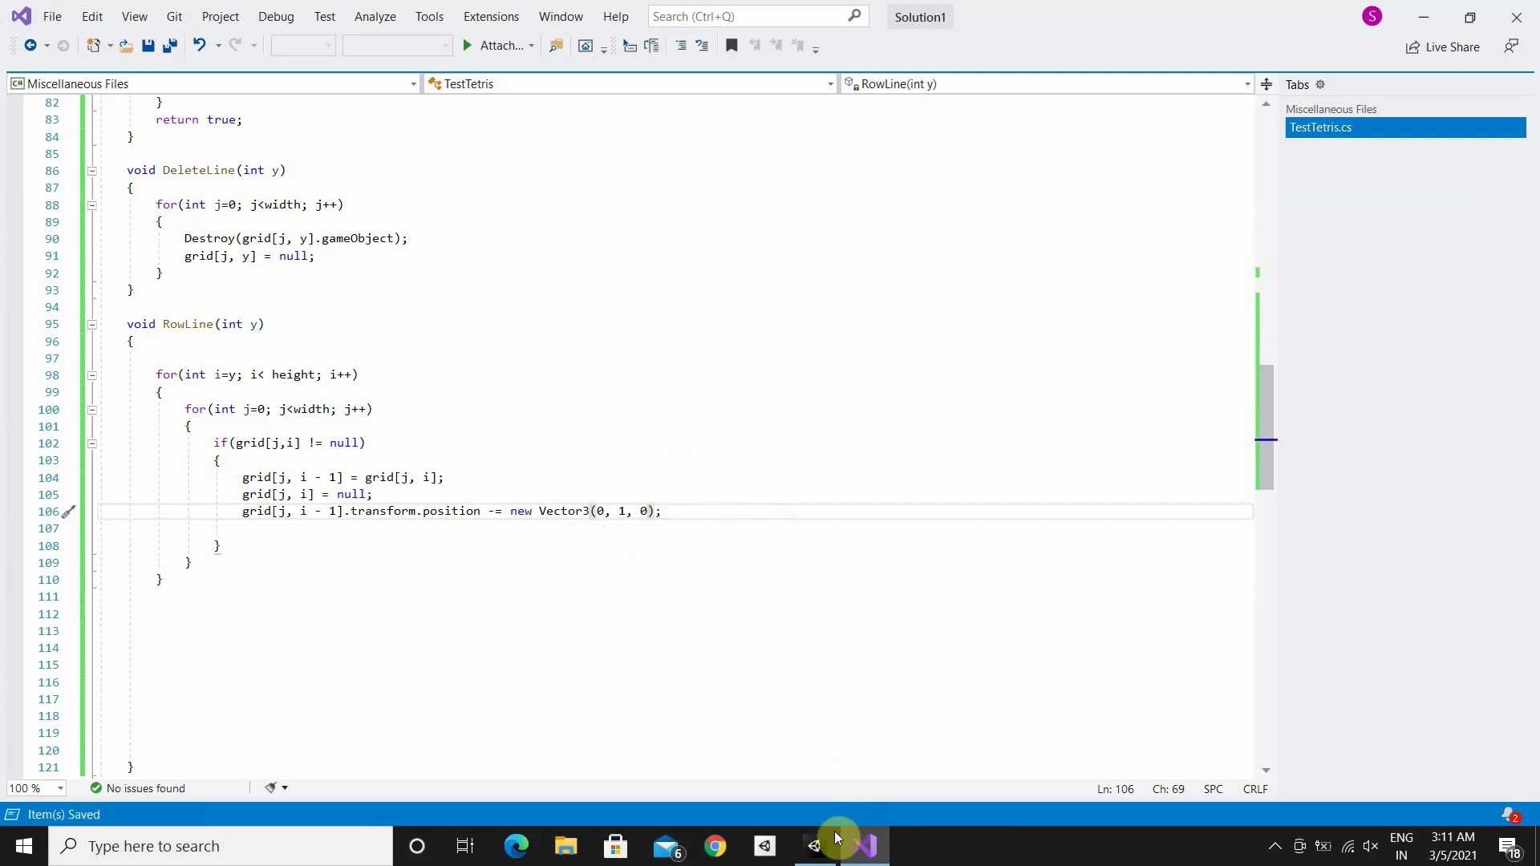
pyautogui.click(824, 852)
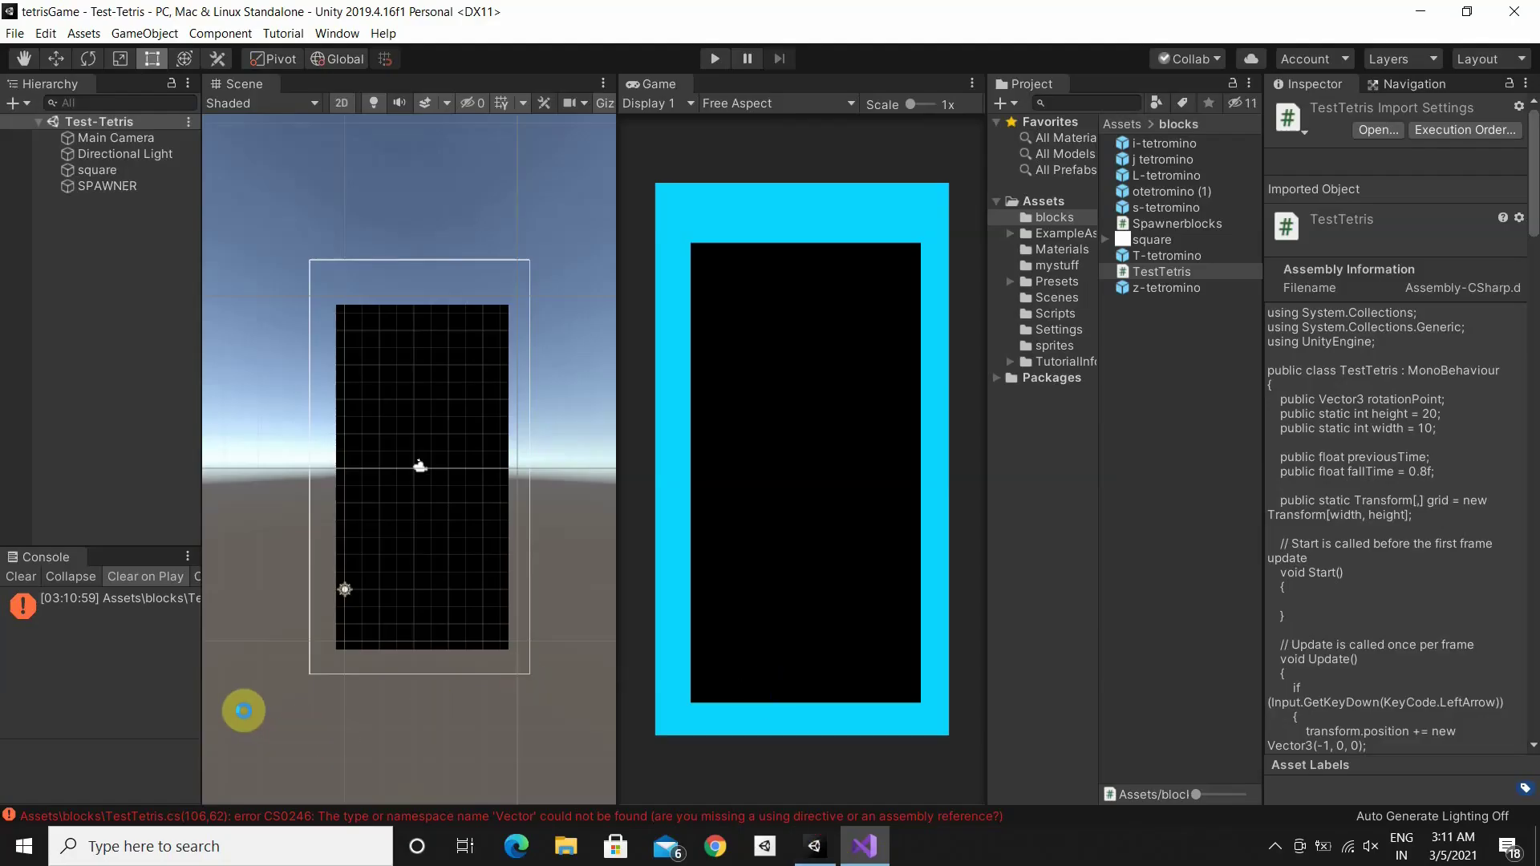
# Enter Play mode and stack the yellow square and S piece against the left wall
pyautogui.click(717, 58)
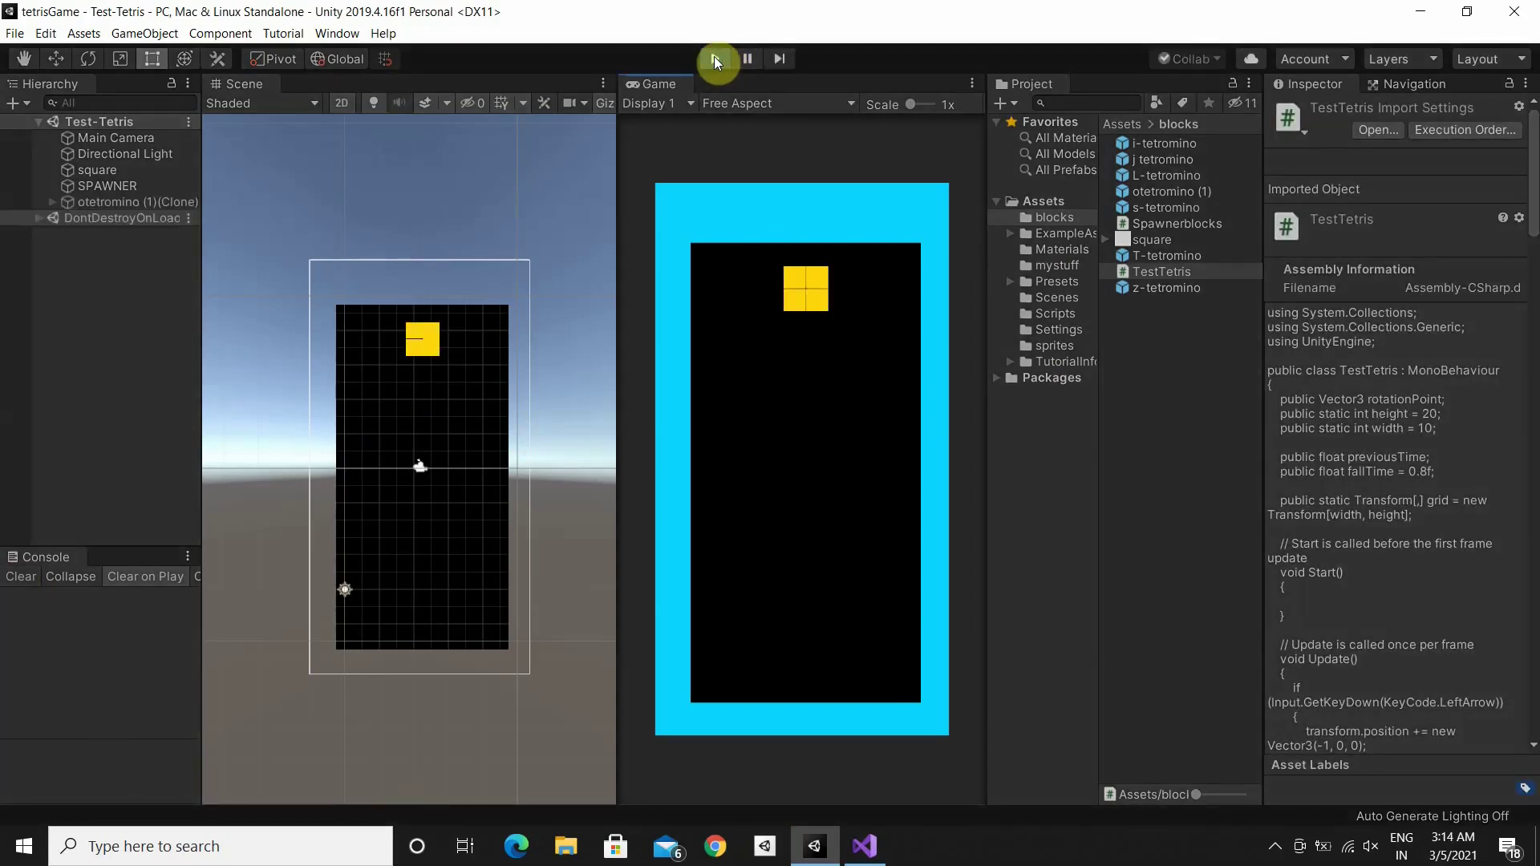
pyautogui.press('Down')
pyautogui.press('Left')
pyautogui.press('Left')
pyautogui.press('Left')
pyautogui.press('Left')
pyautogui.press('Down')
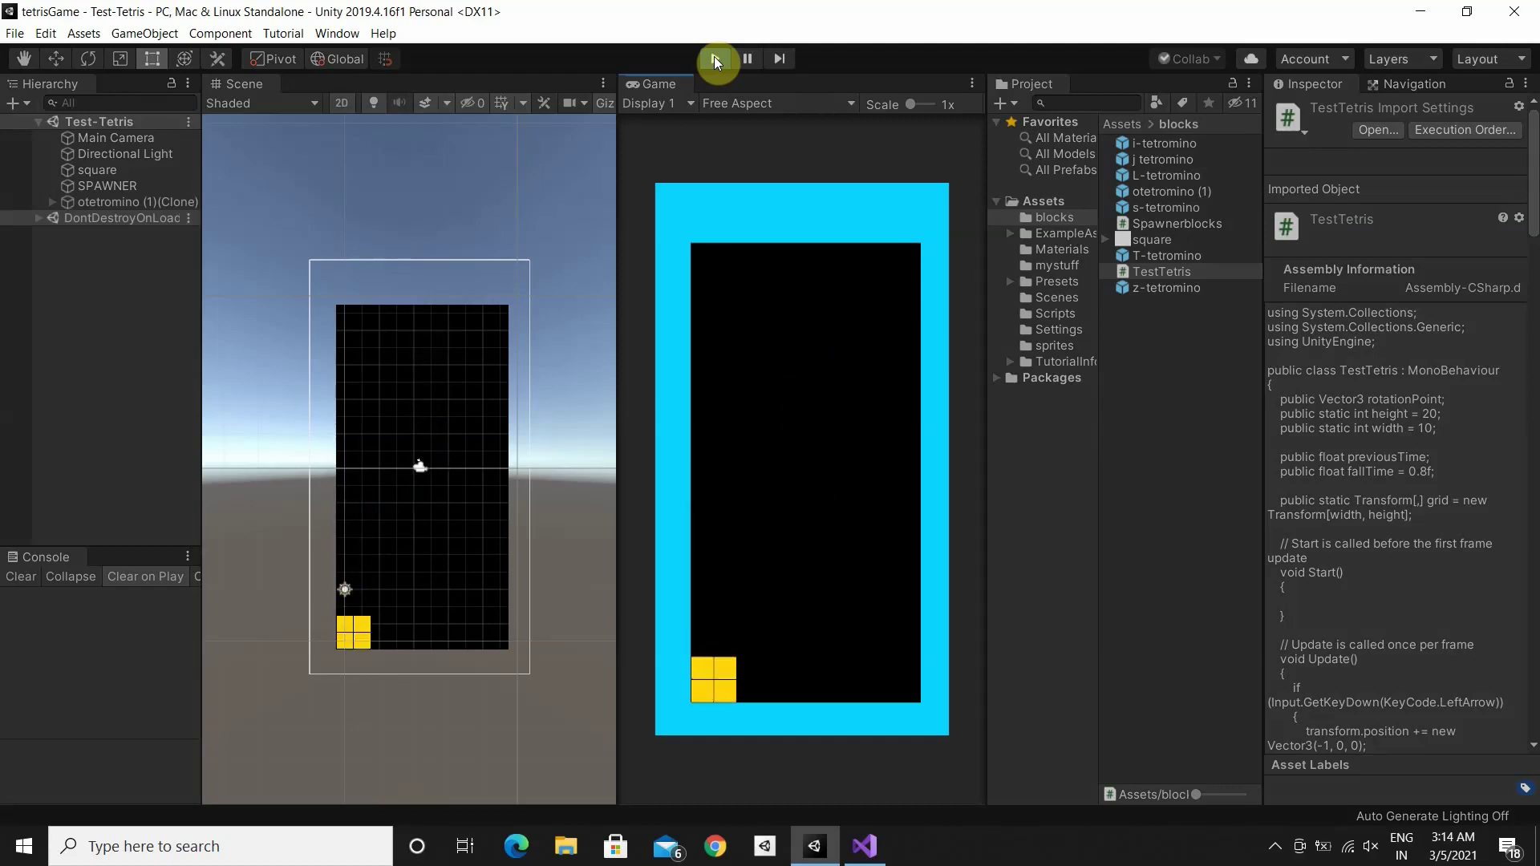
pyautogui.press('Right')
pyautogui.press('Down')
pyautogui.press('Left')
pyautogui.press('Up')
pyautogui.press('Left')
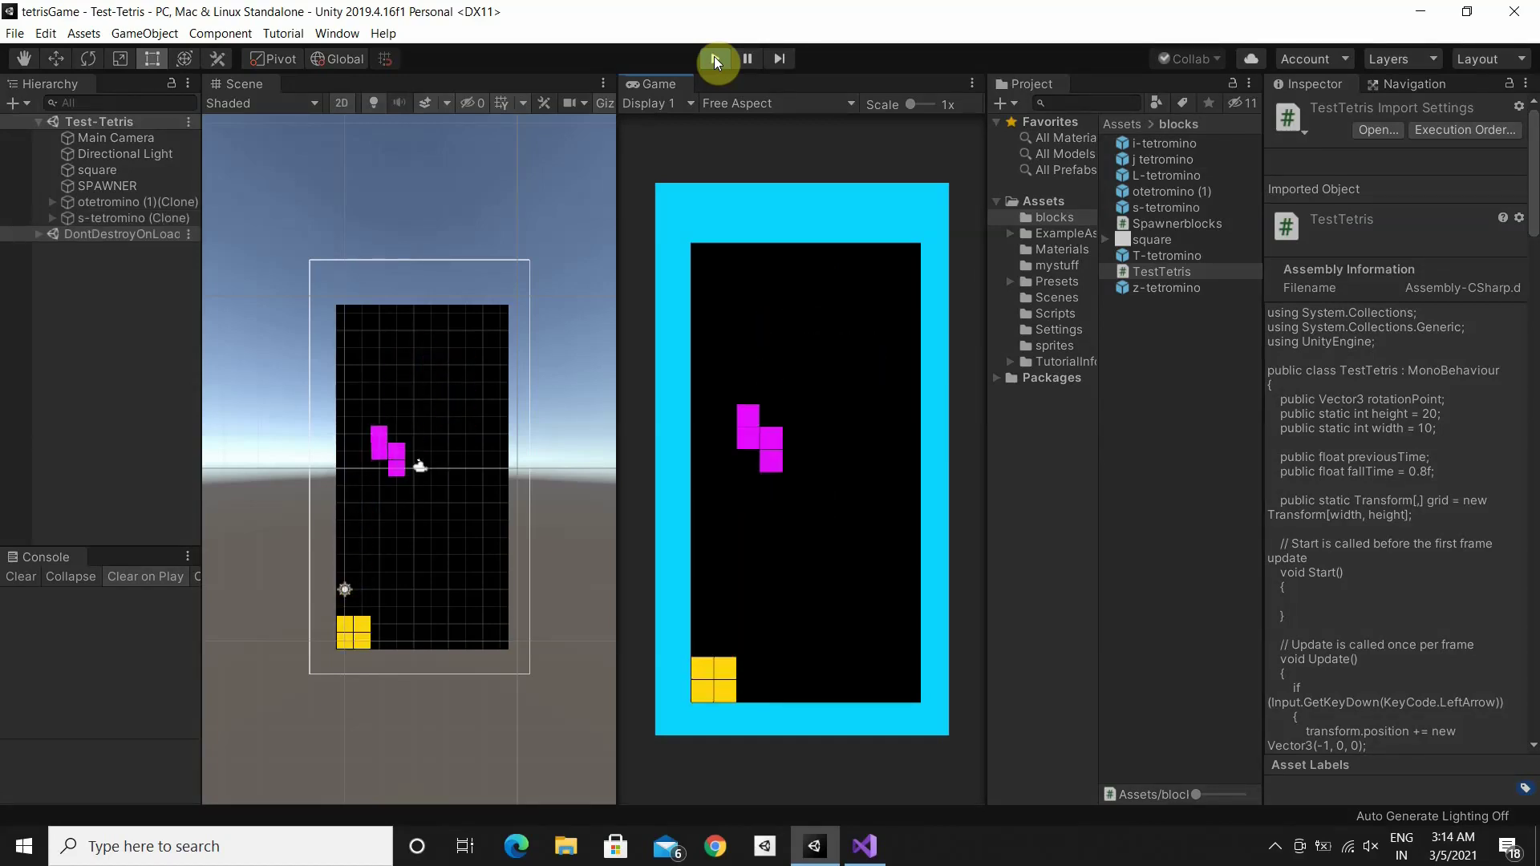
pyautogui.press('Down')
# Place the orange J piece and a square at the right end to complete the bottom rows
pyautogui.press('Left')
pyautogui.press('Up')
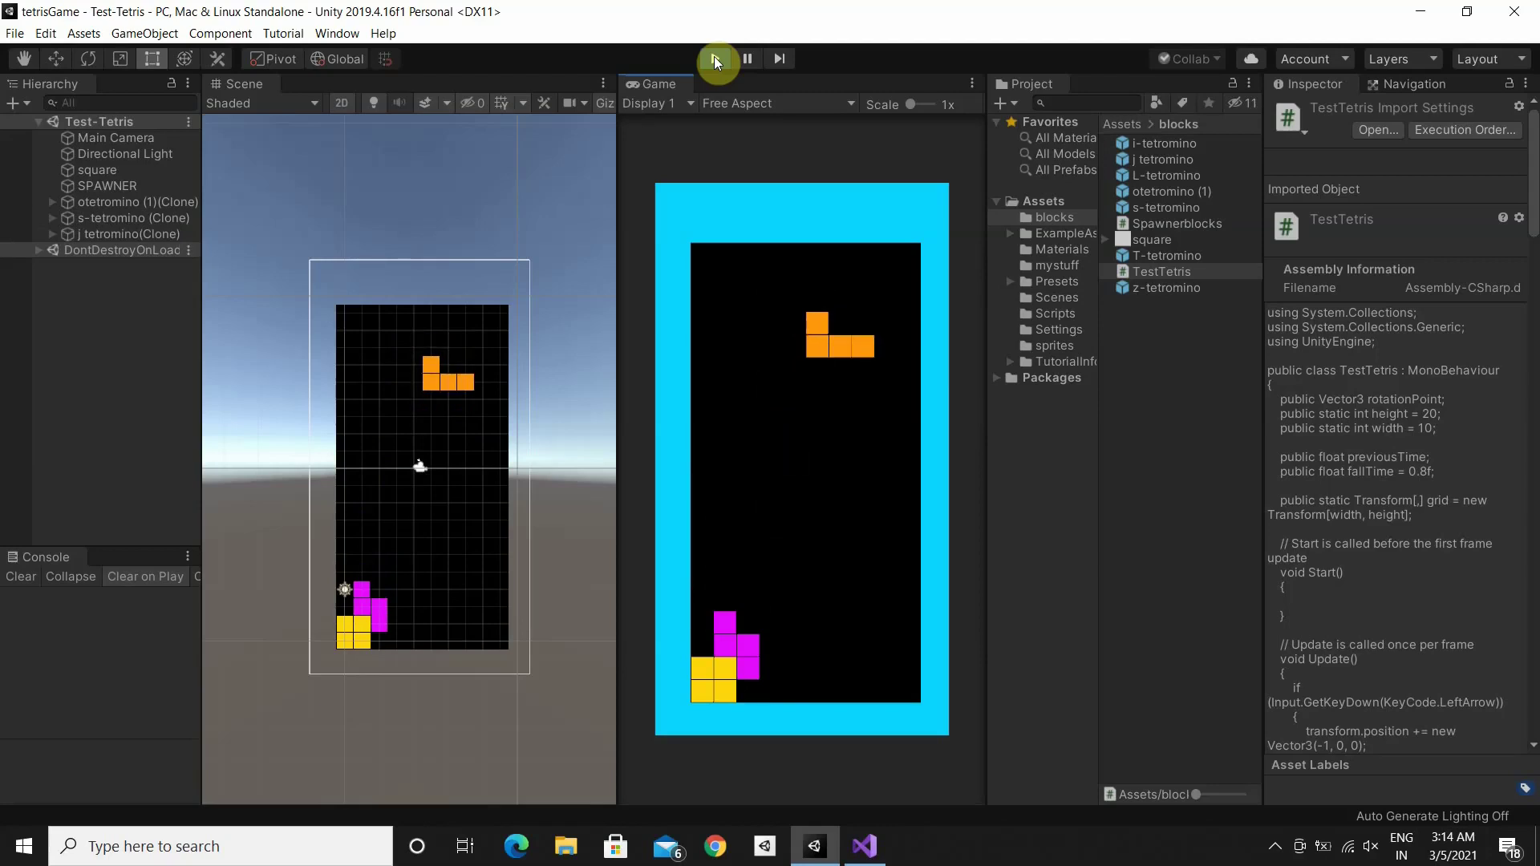
pyautogui.press('Left')
pyautogui.press('Up')
pyautogui.press('Left')
pyautogui.press('Down')
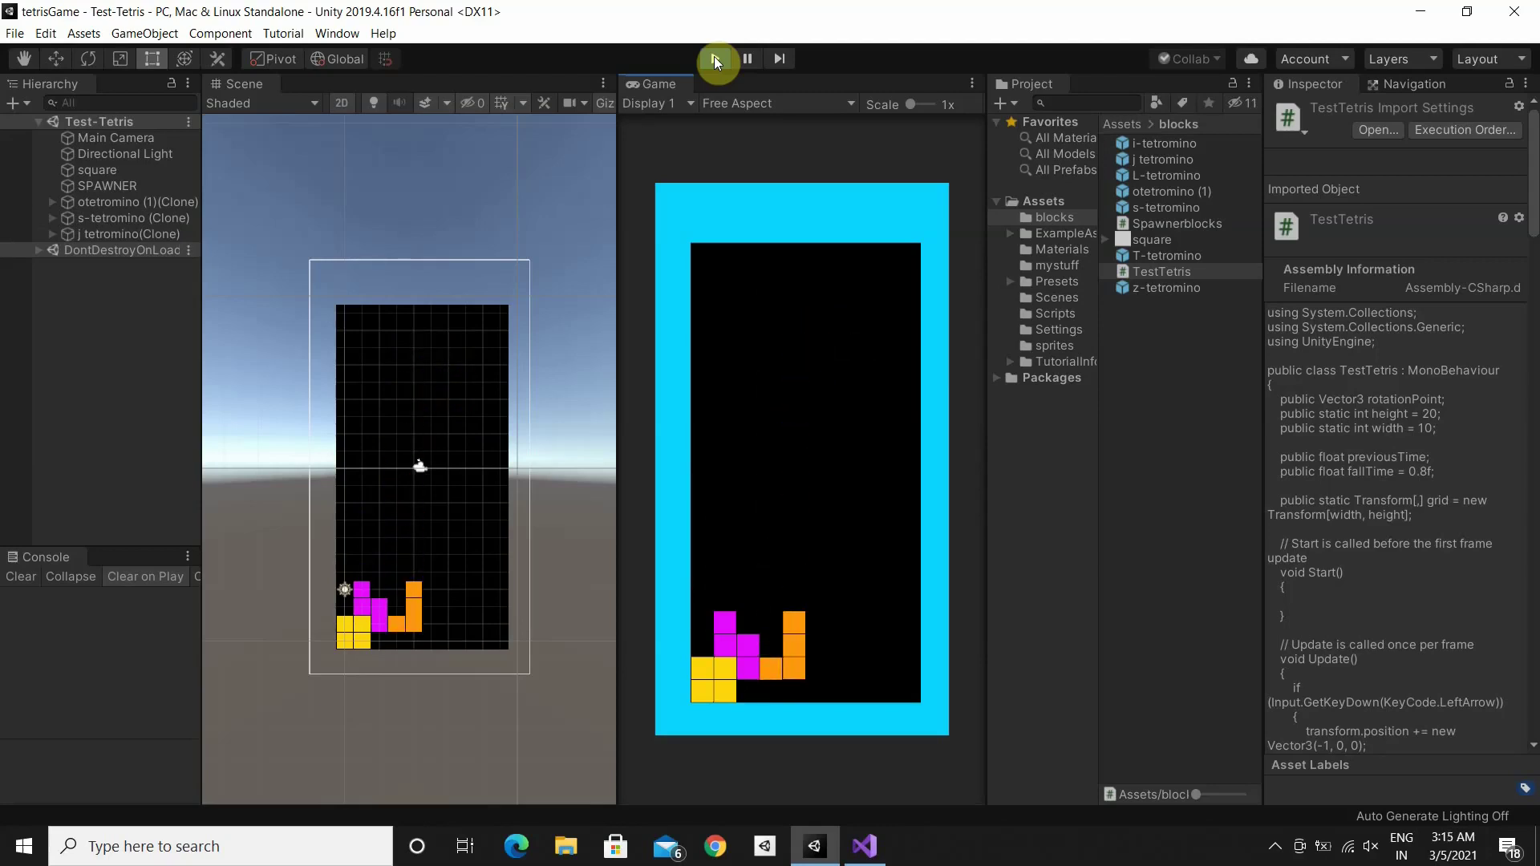
pyautogui.press('Left')
pyautogui.press('Down')
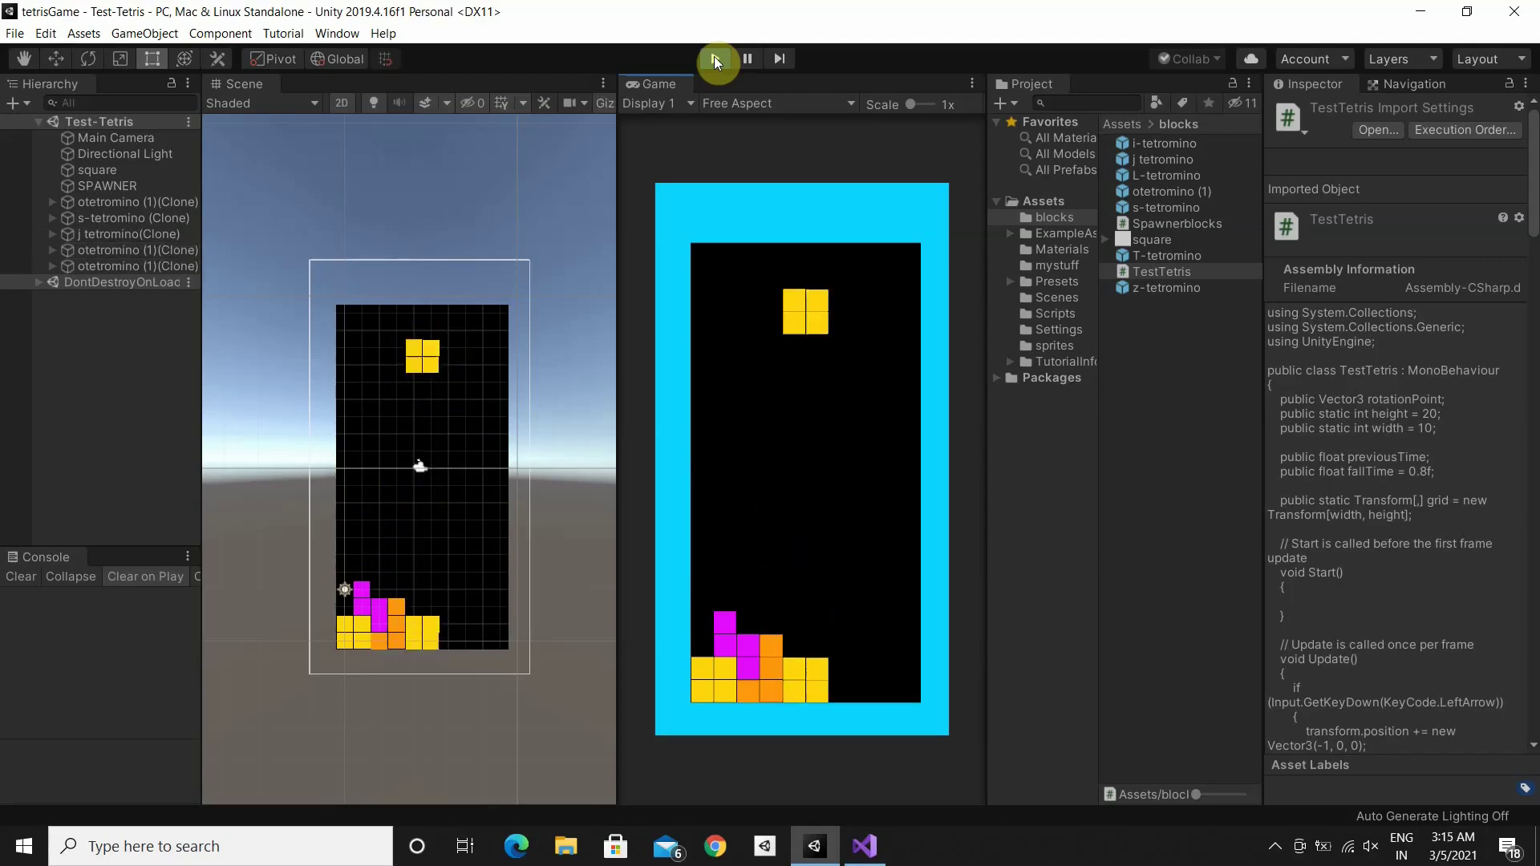
pyautogui.press('Right')
pyautogui.press('Right')
pyautogui.press('Down')
pyautogui.press('Right')
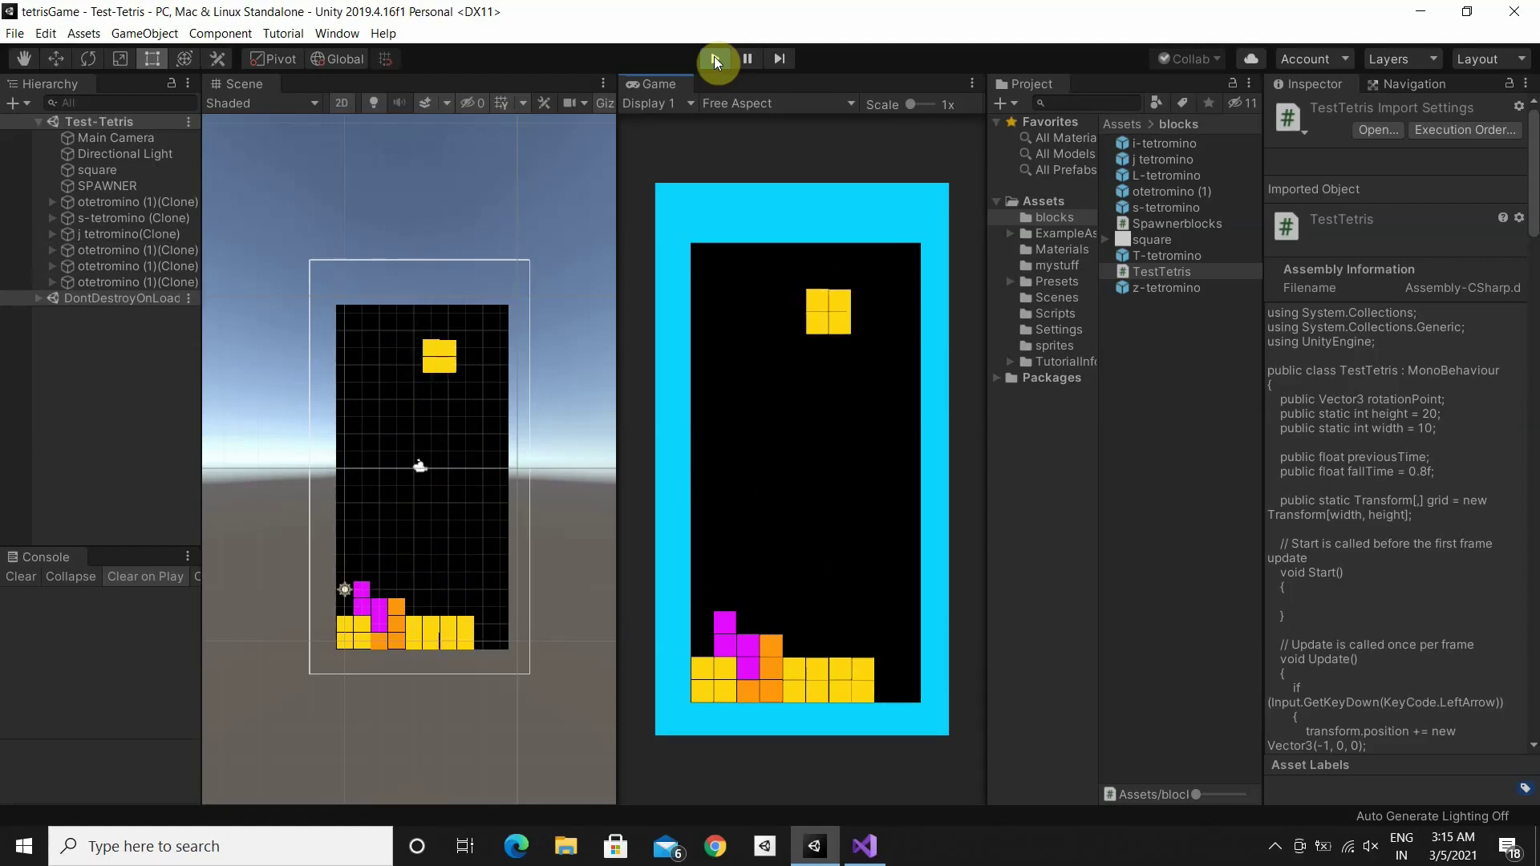
pyautogui.press('Right')
pyautogui.press('Right')
pyautogui.press('Right')
pyautogui.press('Down')
pyautogui.press('Down')
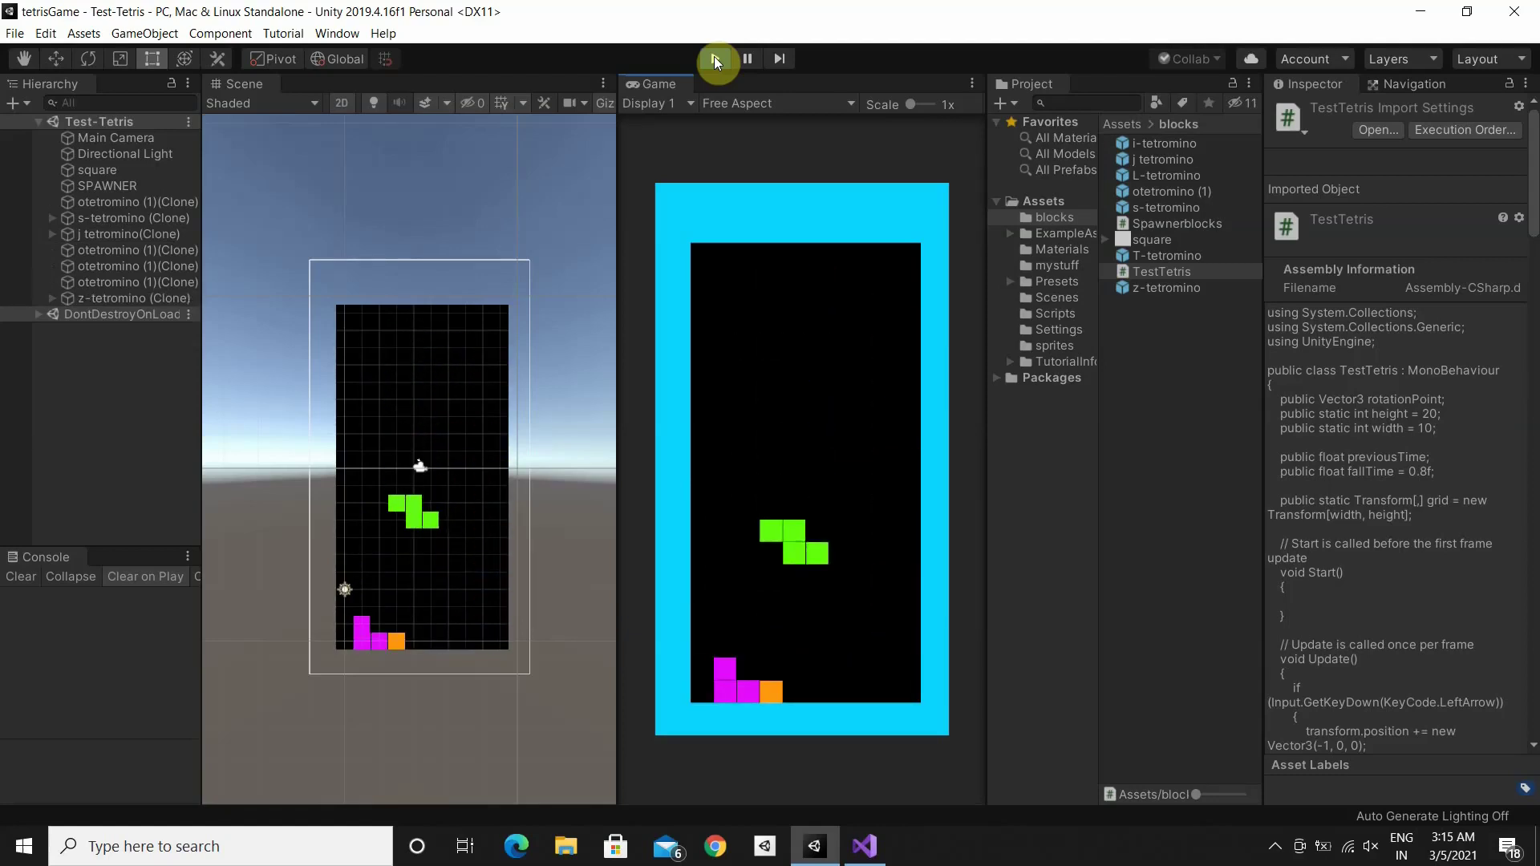
# Drop the red T, blue L and green Z pieces onto the remaining stack
pyautogui.press('Up')
pyautogui.press('Up')
pyautogui.press('Left')
pyautogui.press('Left')
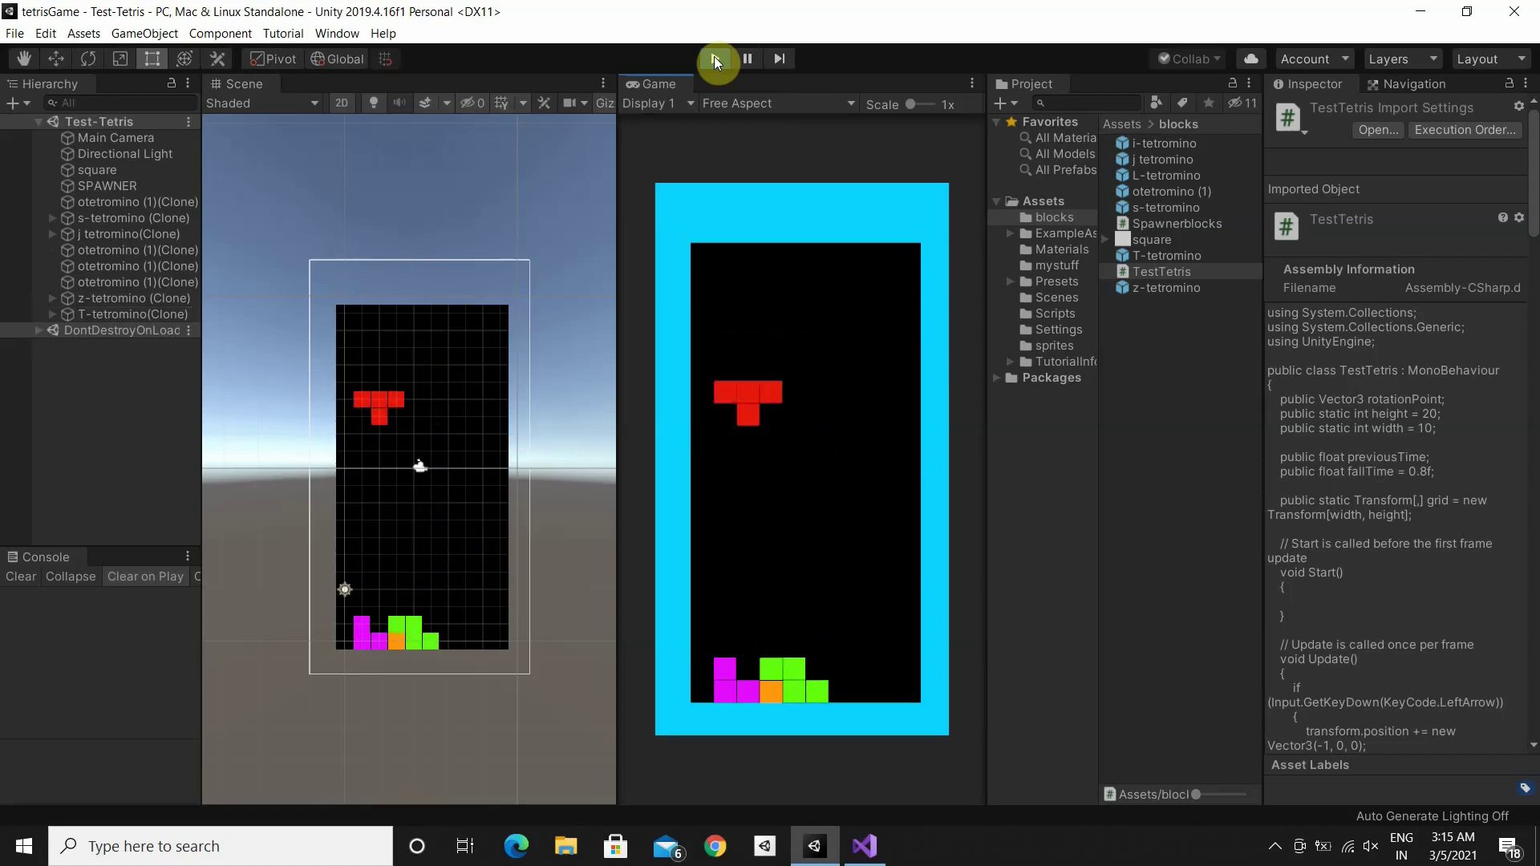
pyautogui.press('Down')
pyautogui.press('Right')
pyautogui.press('Right')
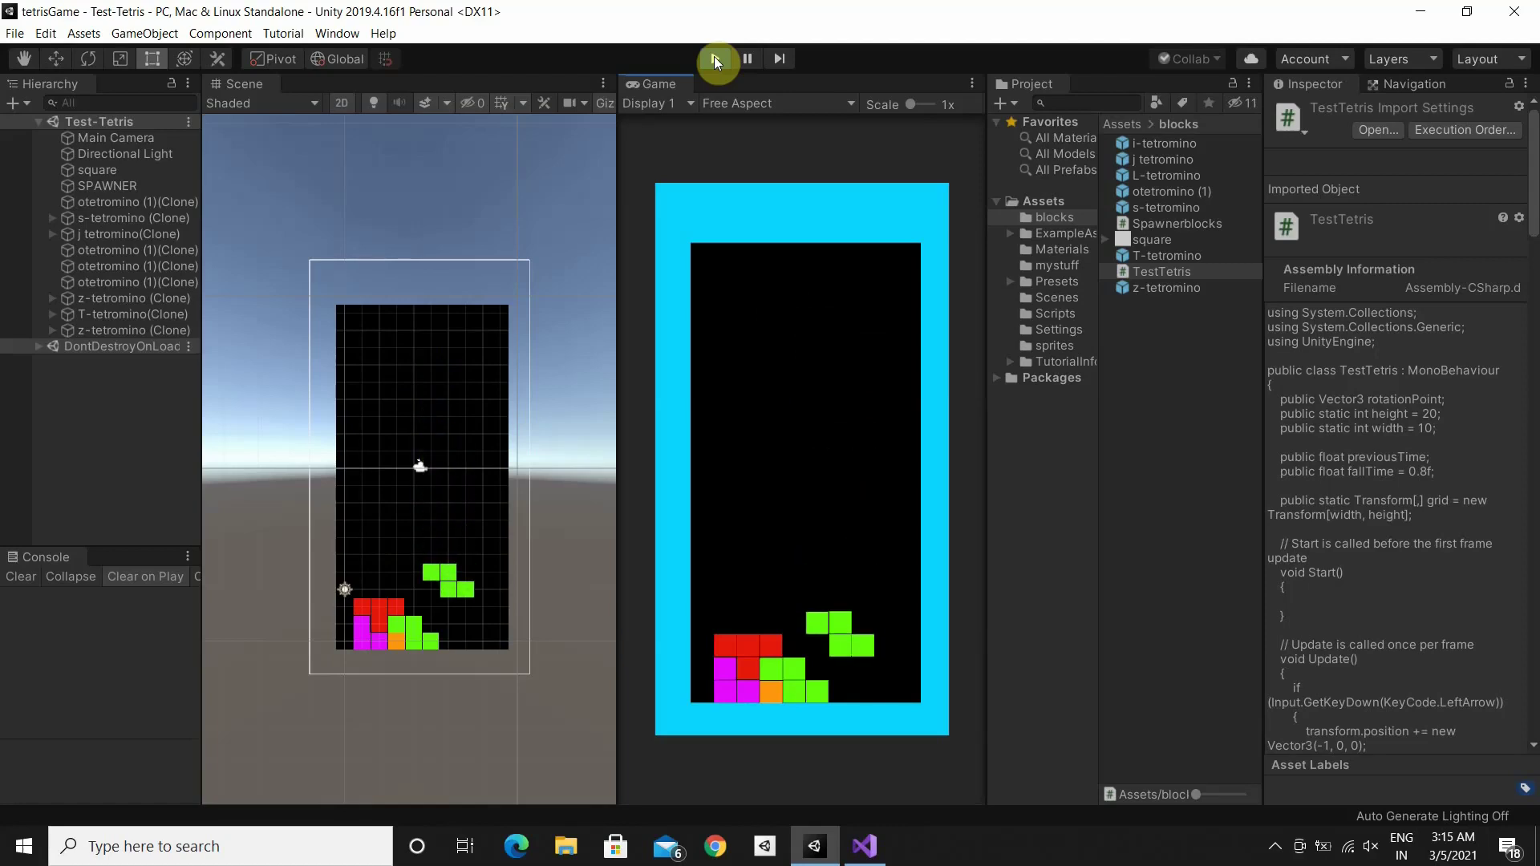
pyautogui.press('Left')
pyautogui.press('Left')
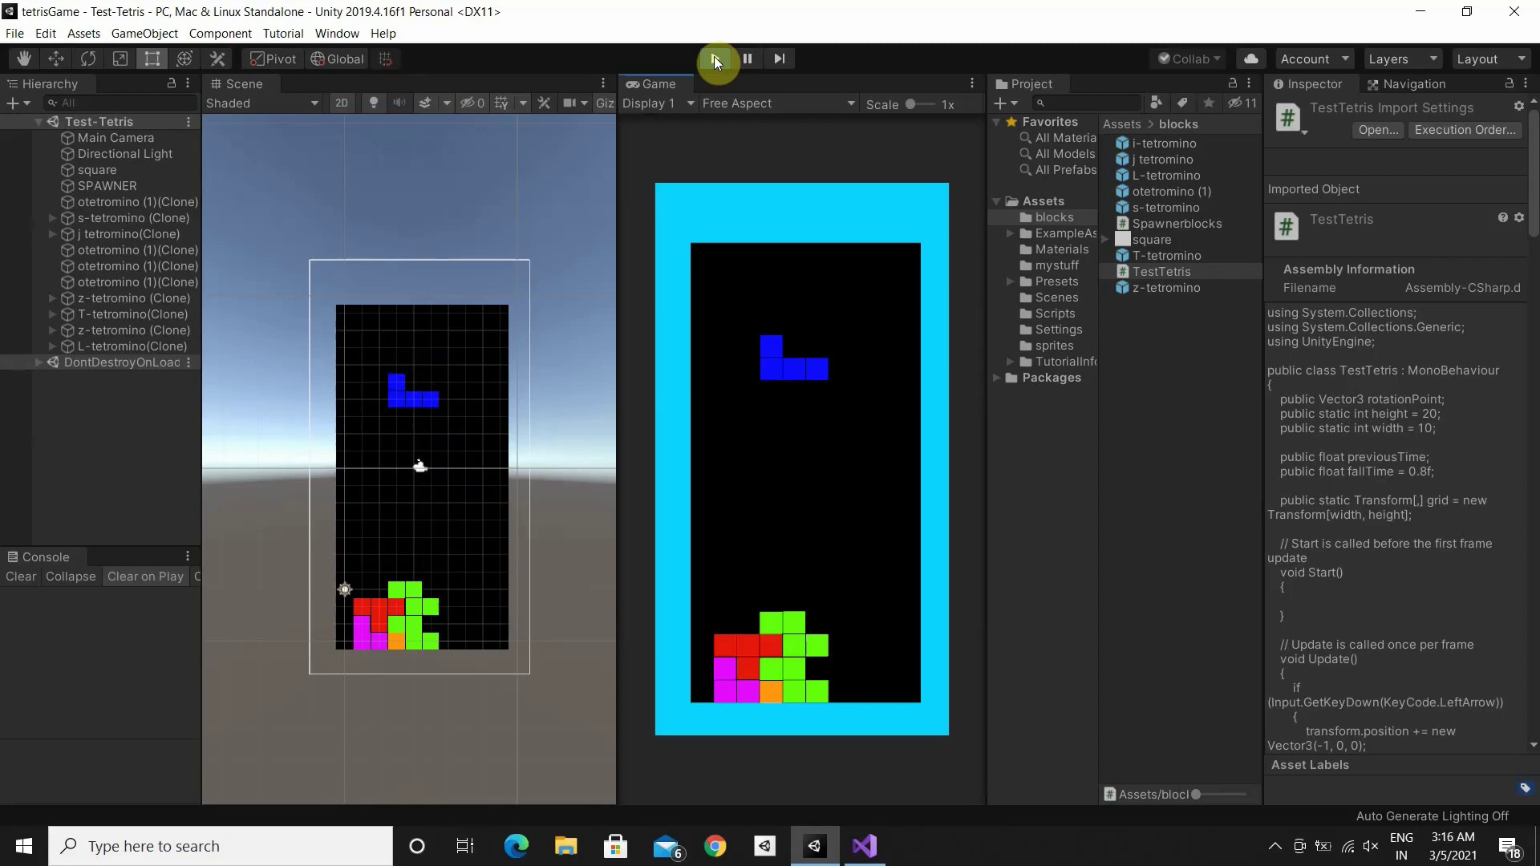
pyautogui.press('Left')
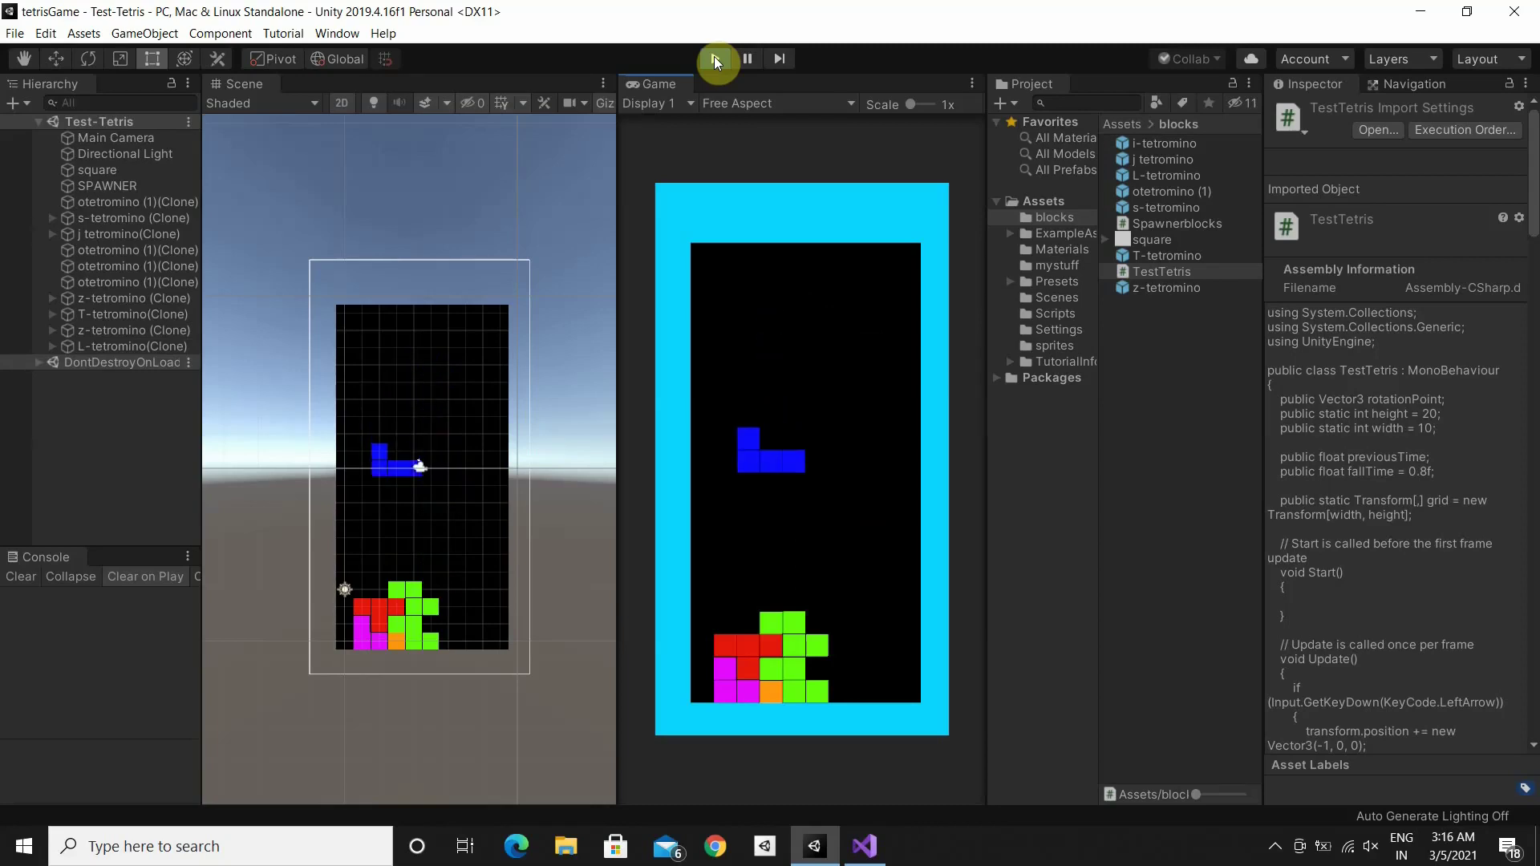
pyautogui.press('Left')
pyautogui.press('Left')
pyautogui.press('Down')
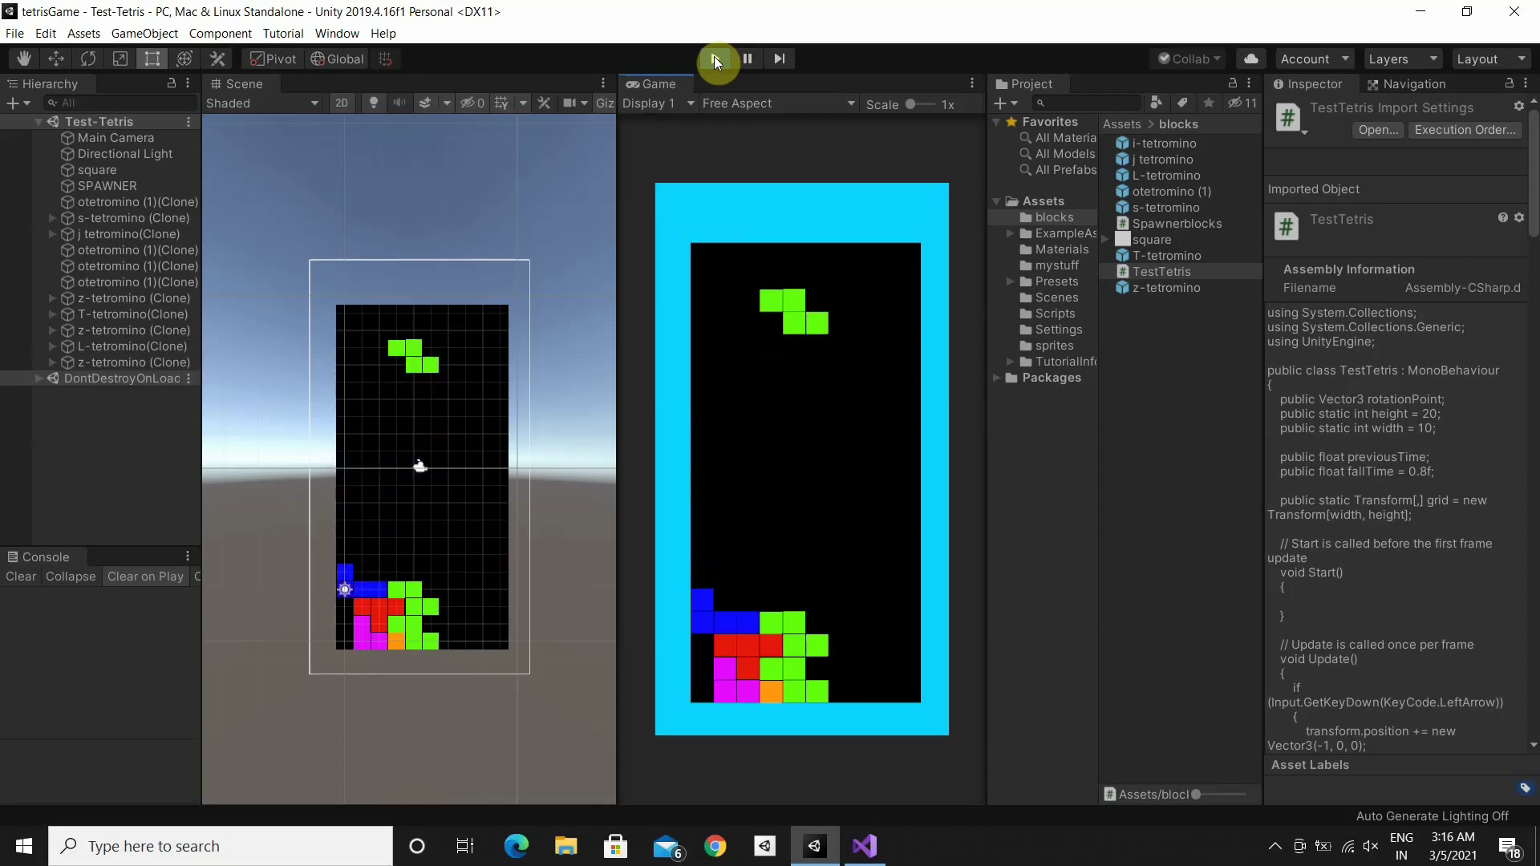
pyautogui.press('Right')
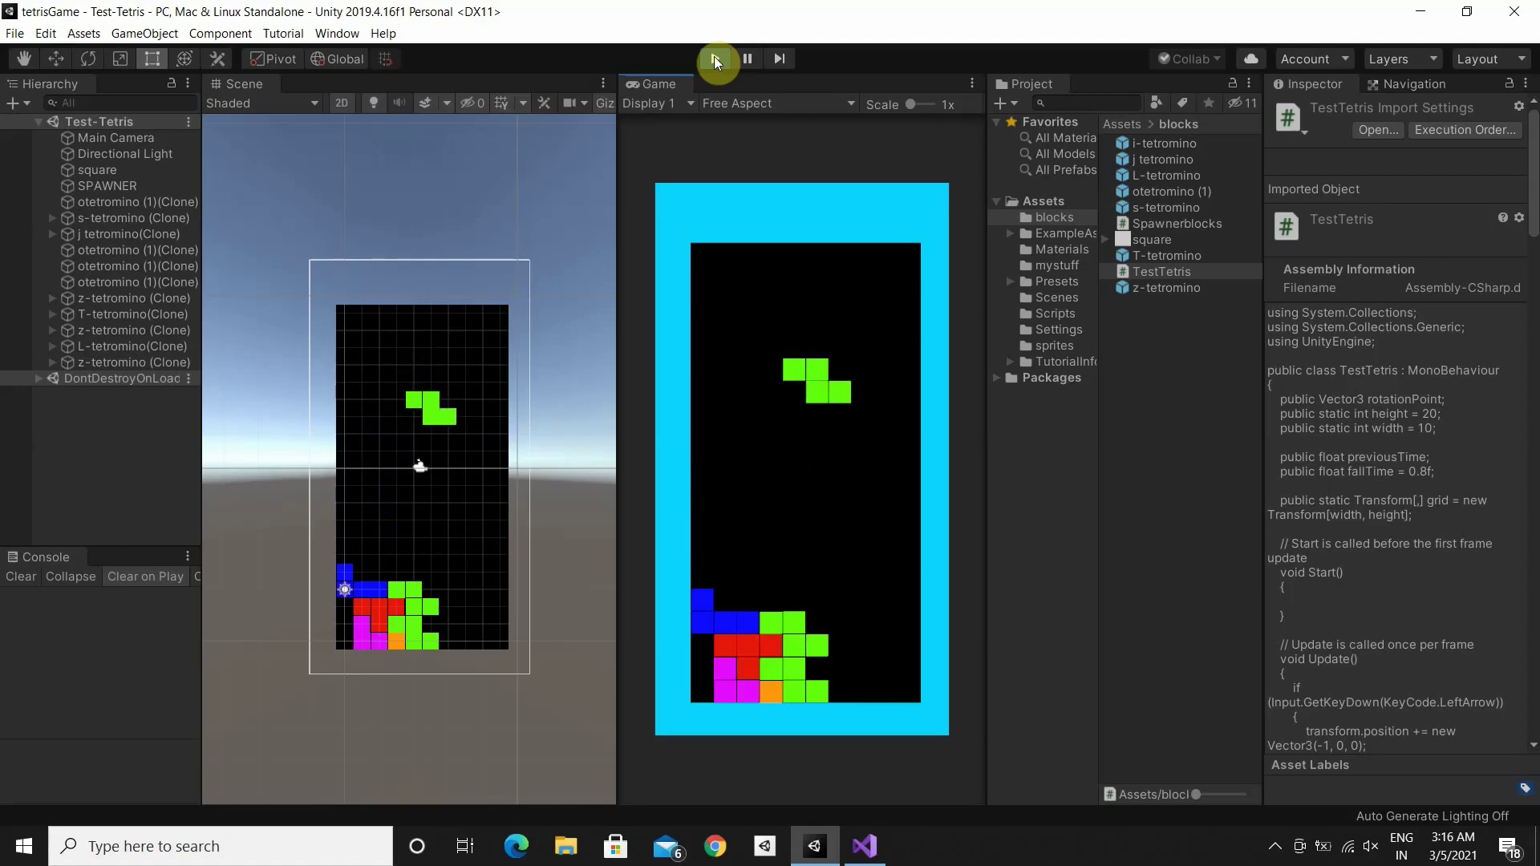
pyautogui.press('Right')
pyautogui.press('Down')
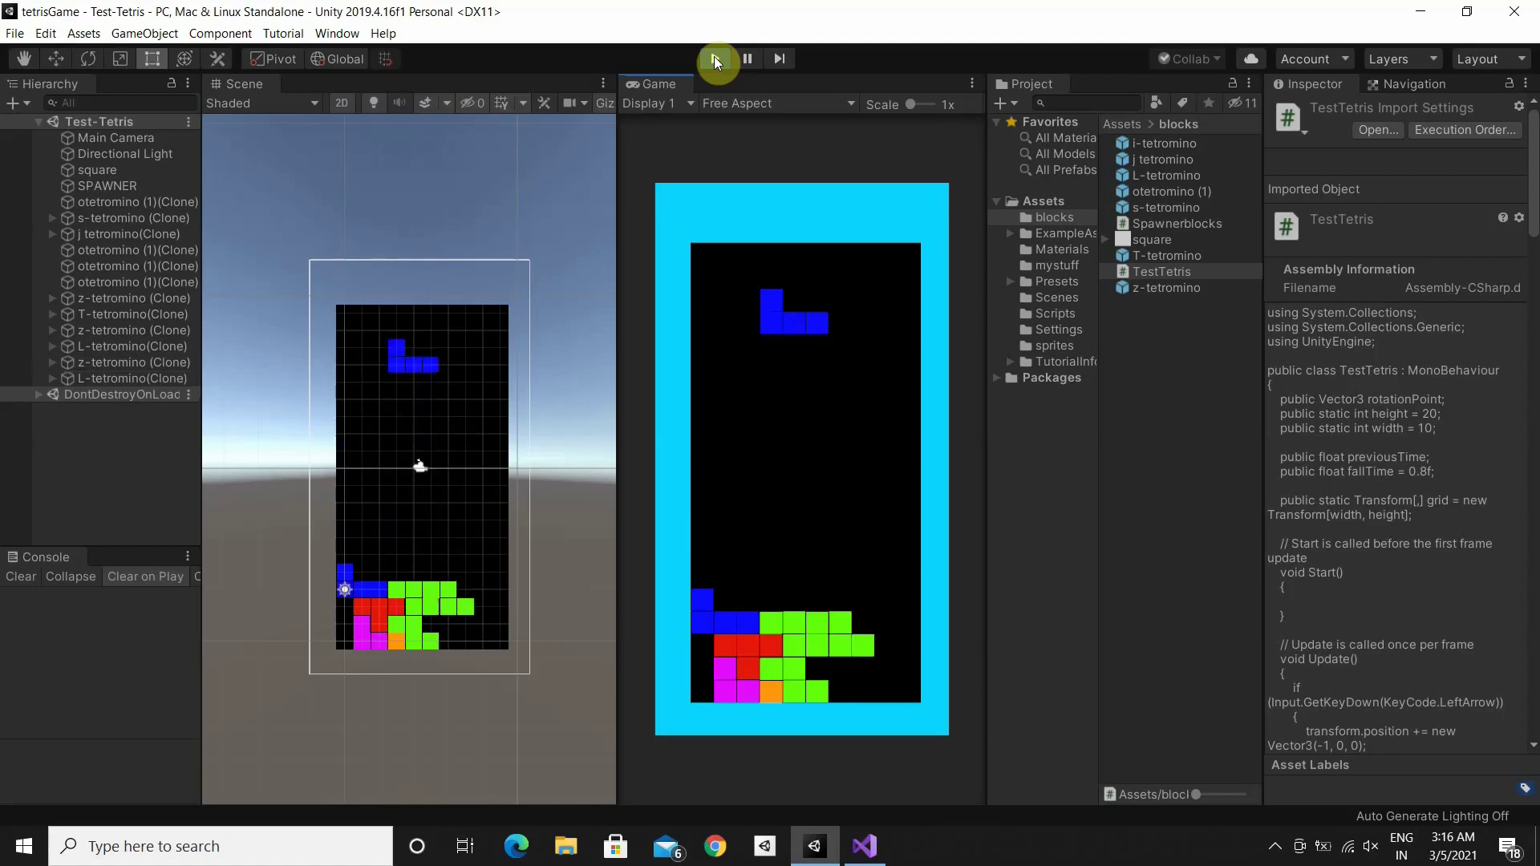